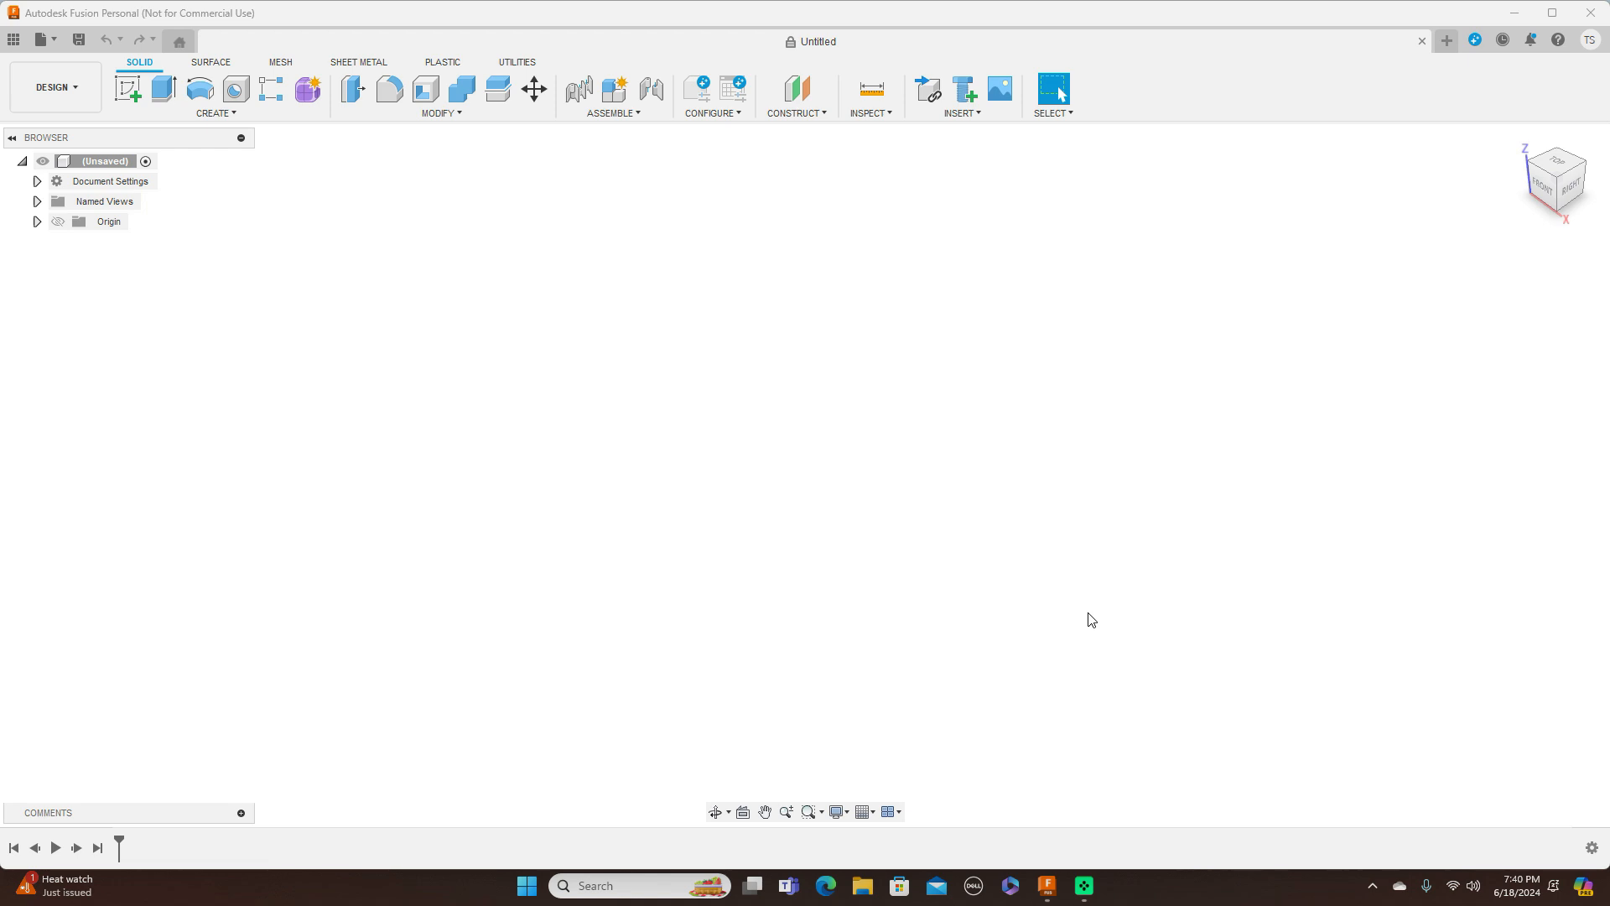
Orient the model to the Right view and make the origin planes and axes visible
left_click(1573, 190)
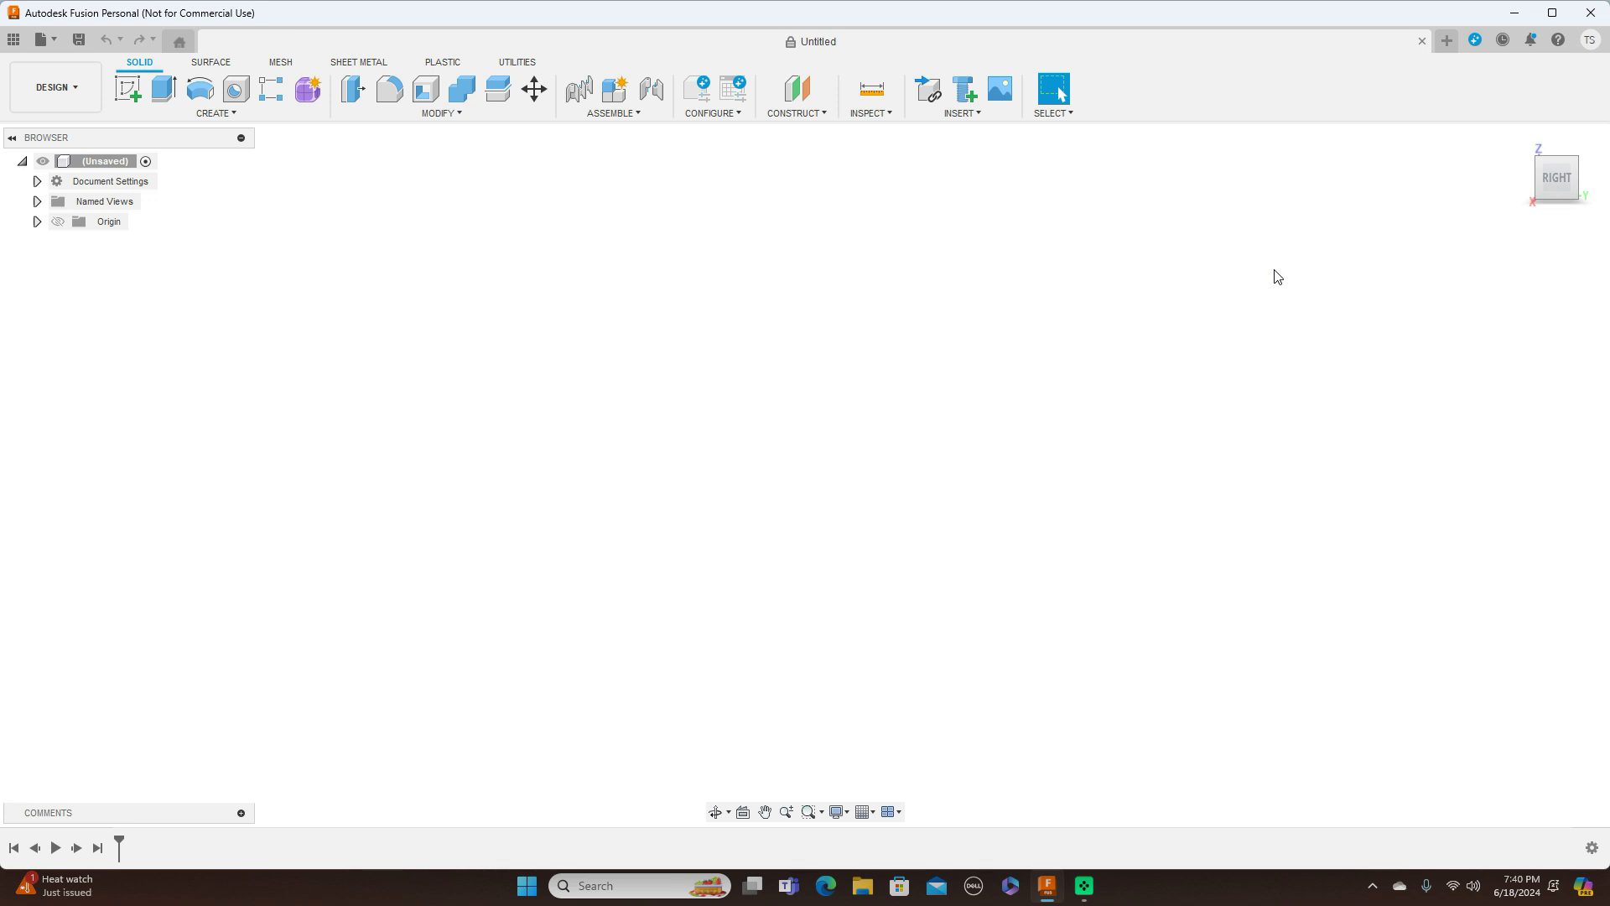
left_click(101, 222)
left_click(57, 222)
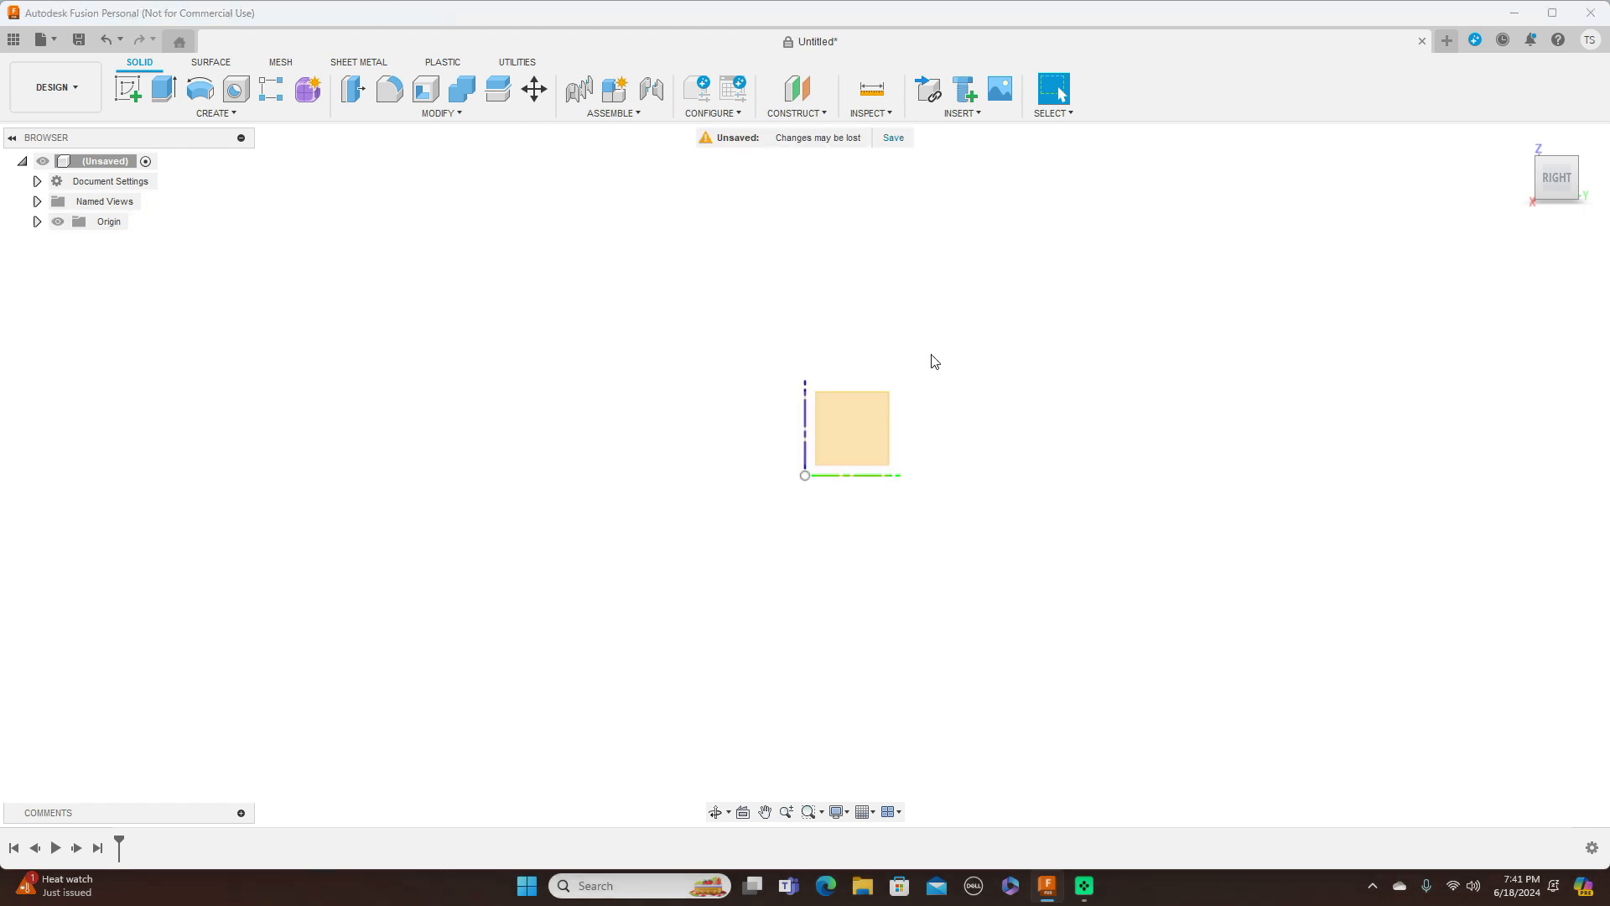
Examine the three origin planes from the Right view and from several angled views
left_click_drag(1552, 178, 1582, 200)
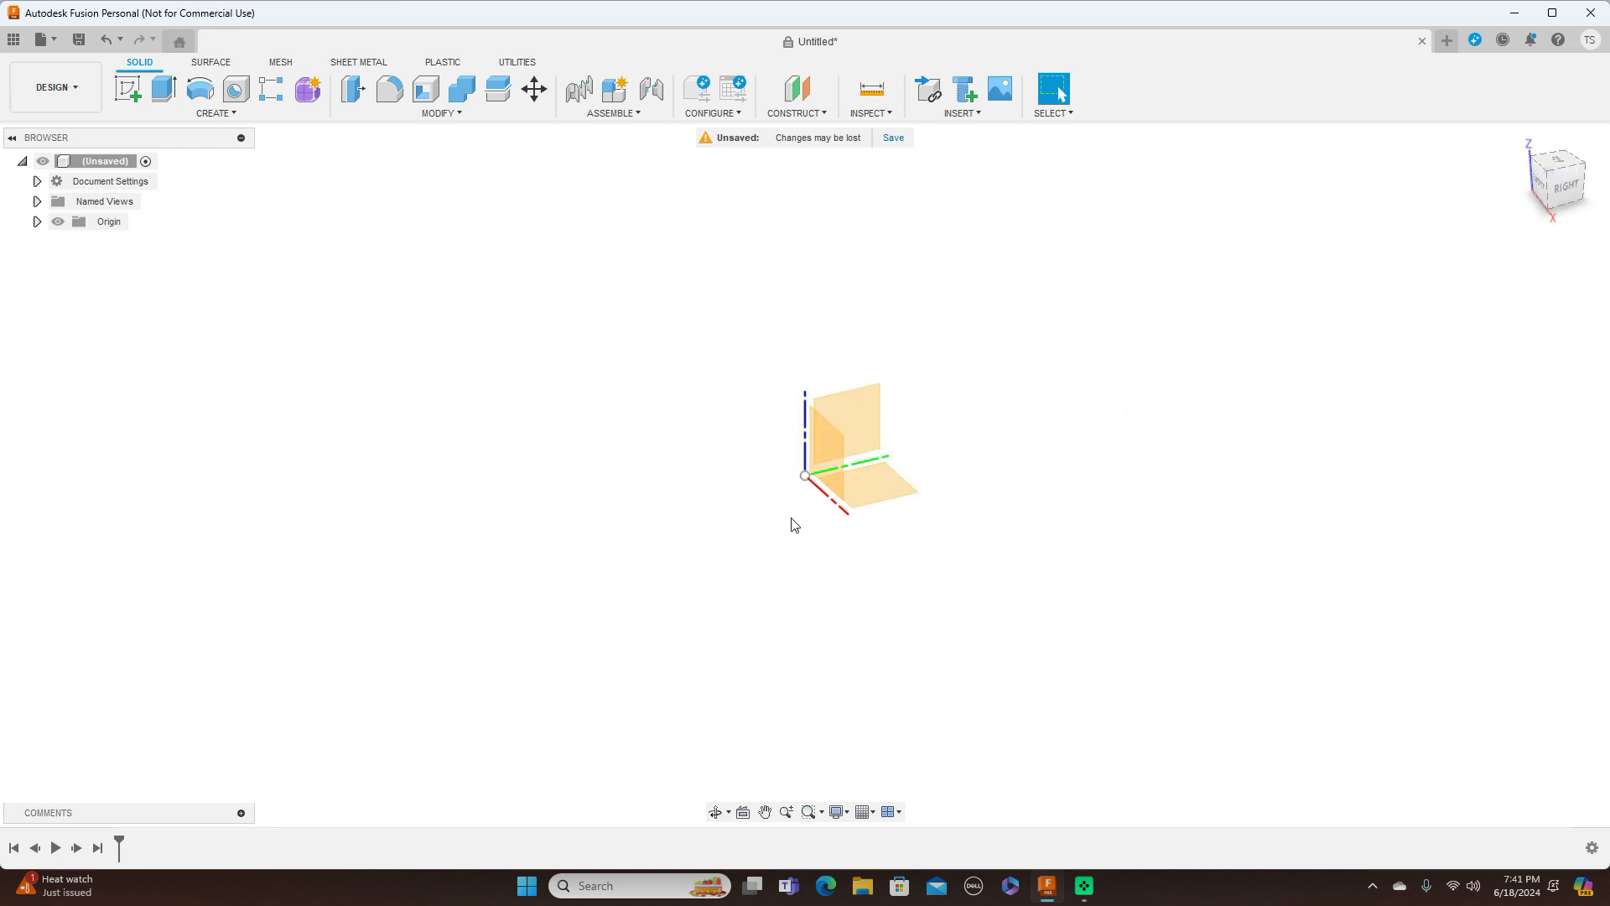
left_click(1551, 188)
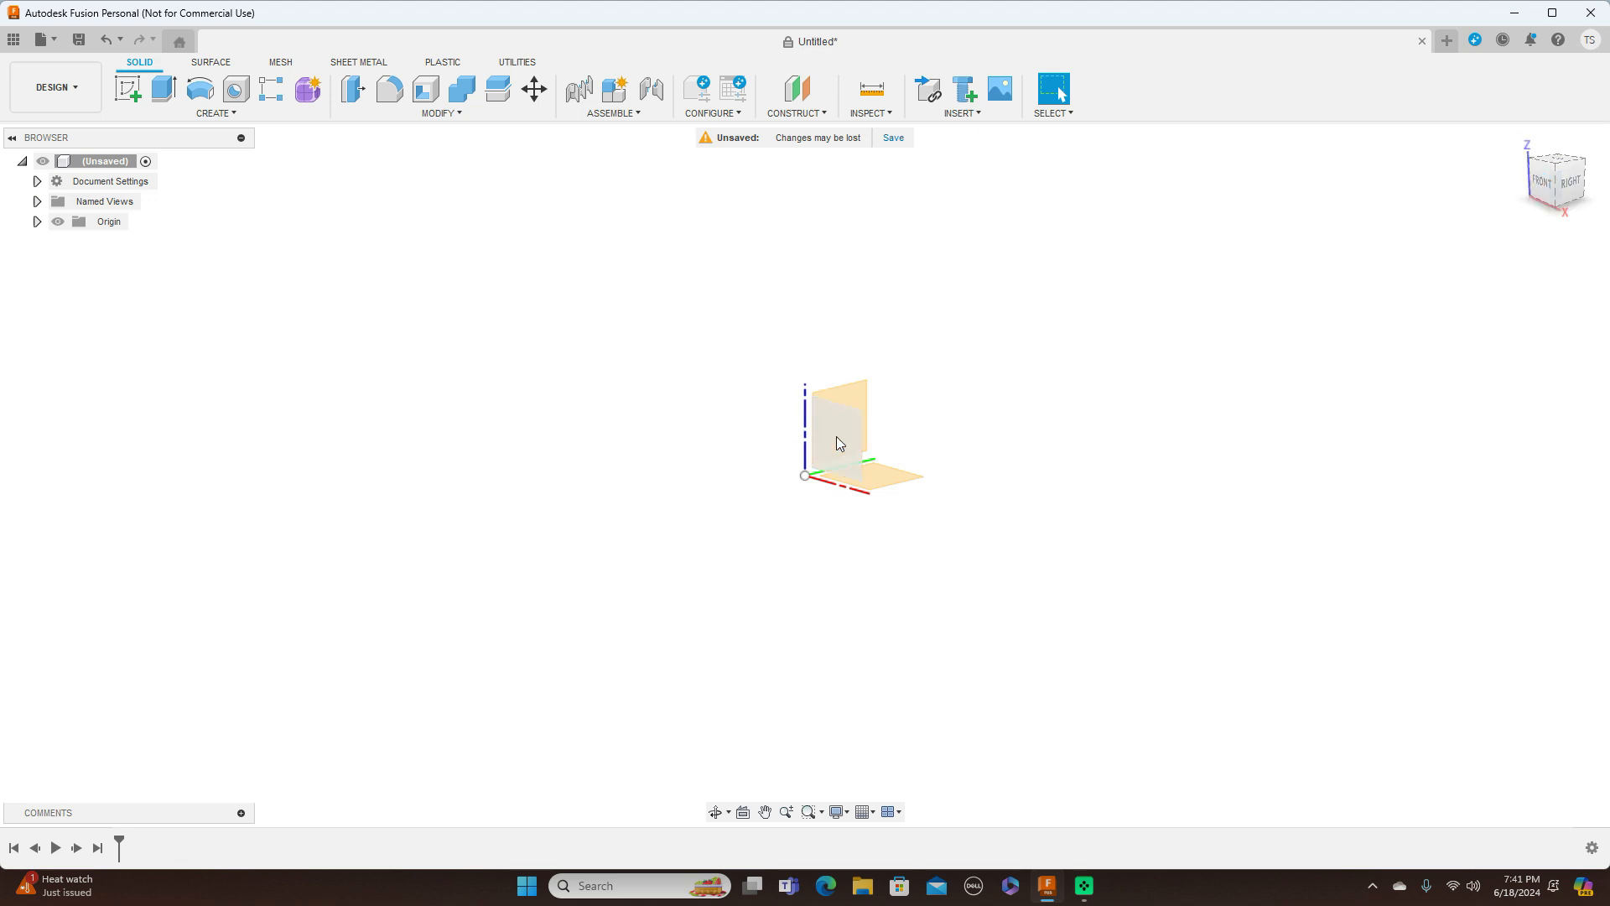
mouse_move(1570, 171)
left_mouse_down()
mouse_move(1537, 182)
mouse_move(1565, 198)
mouse_move(1568, 163)
left_mouse_up()
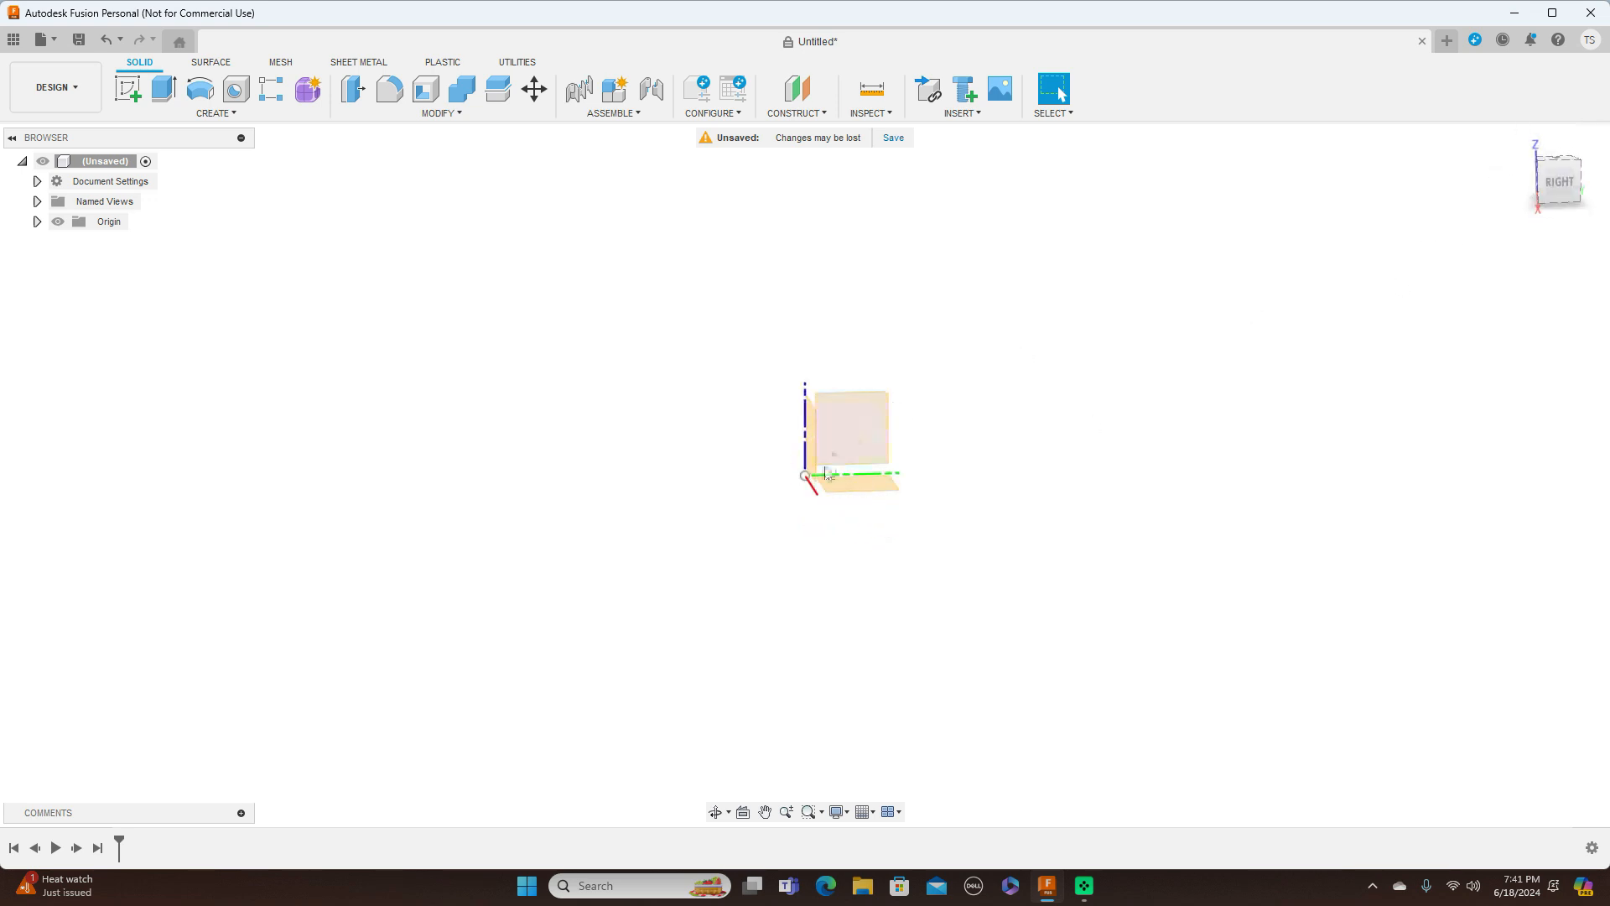
left_click(1565, 188)
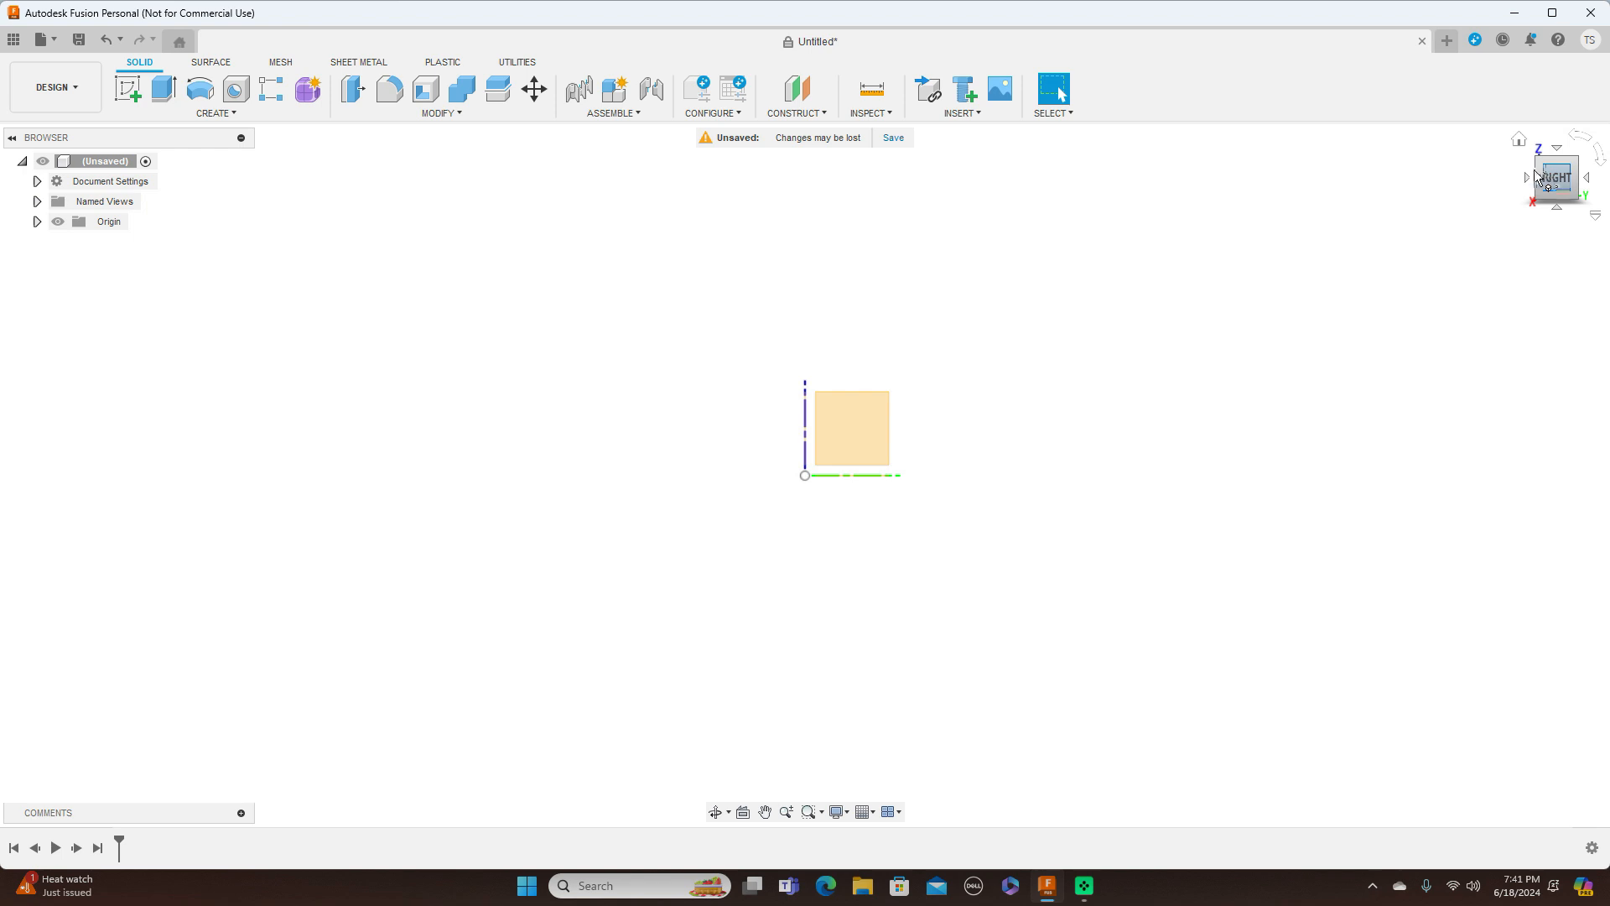
left_click_drag(1534, 173, 1541, 212)
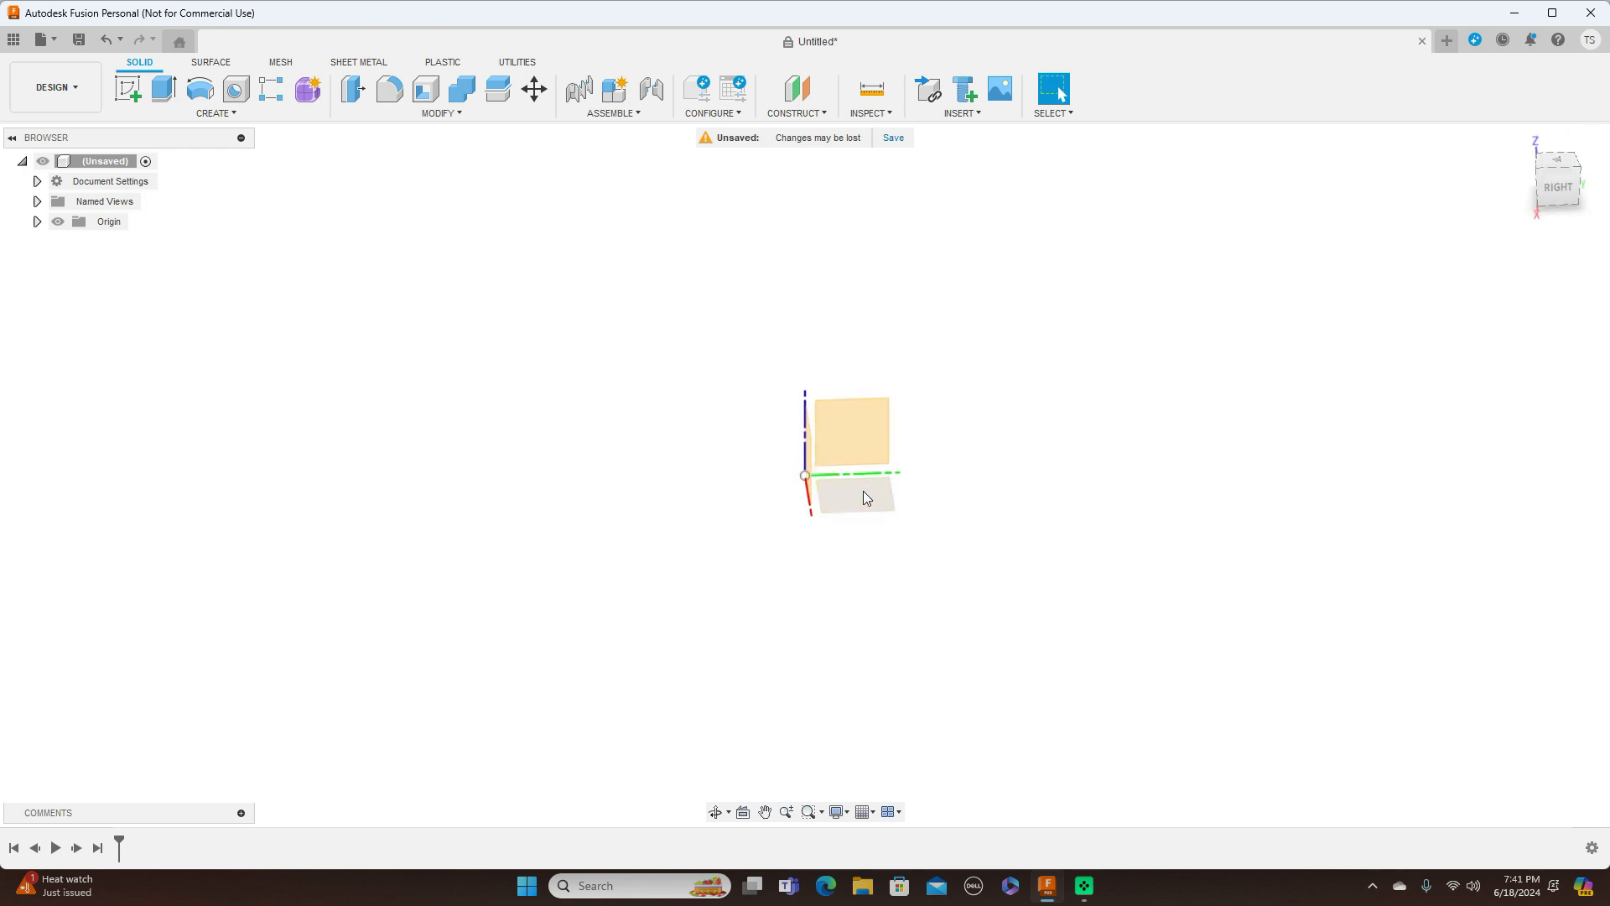
left_click(1558, 186)
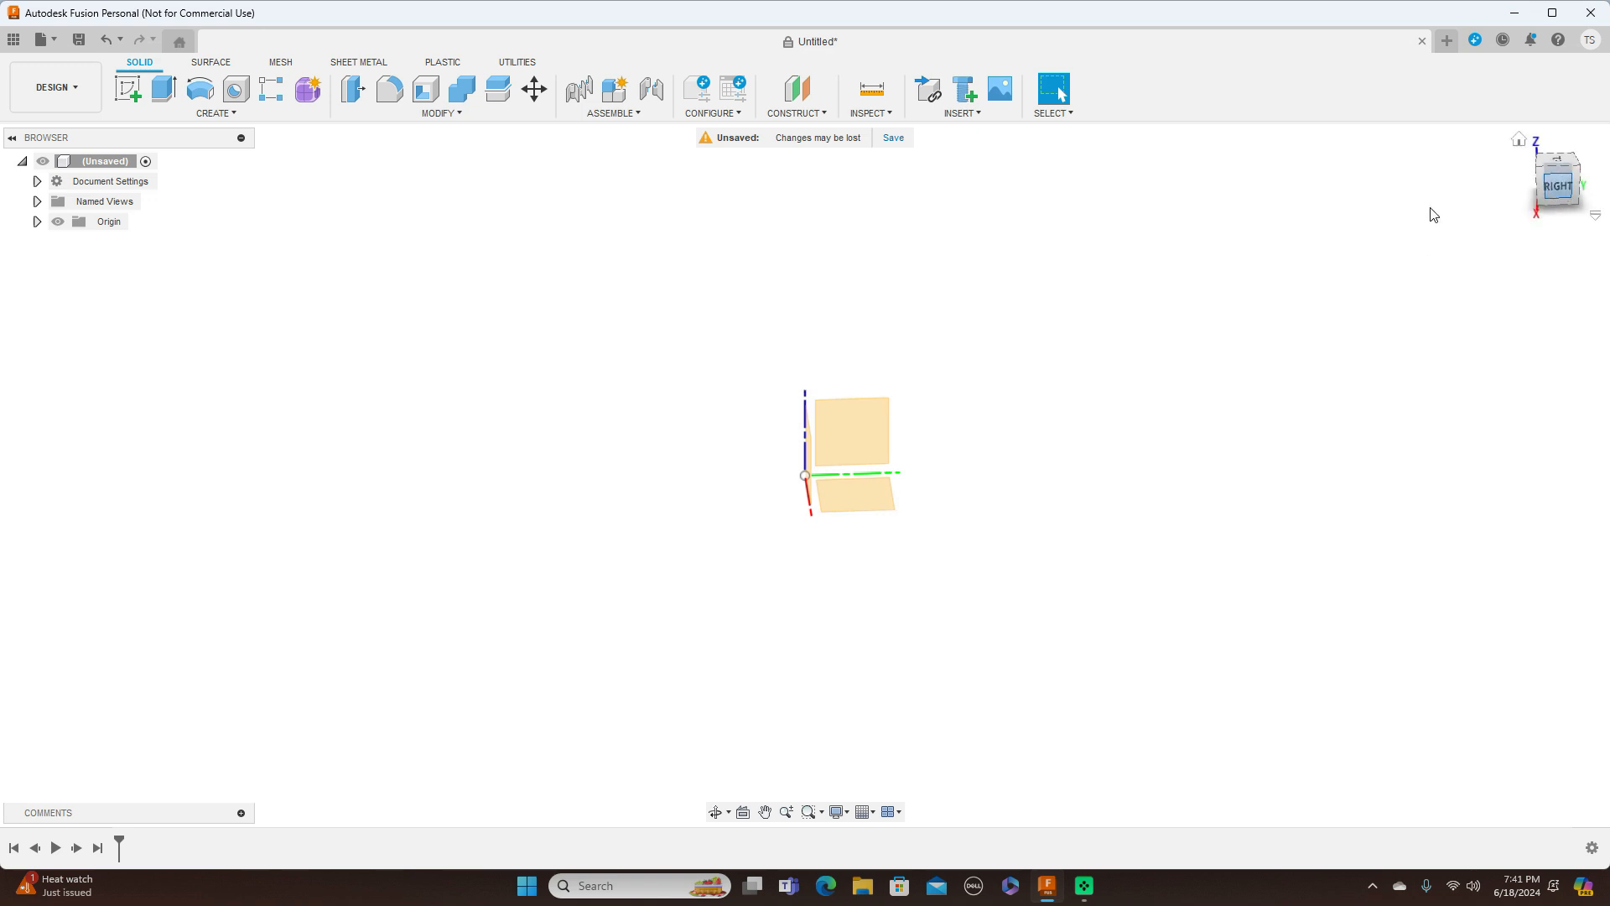
left_click(847, 435)
left_click(990, 116)
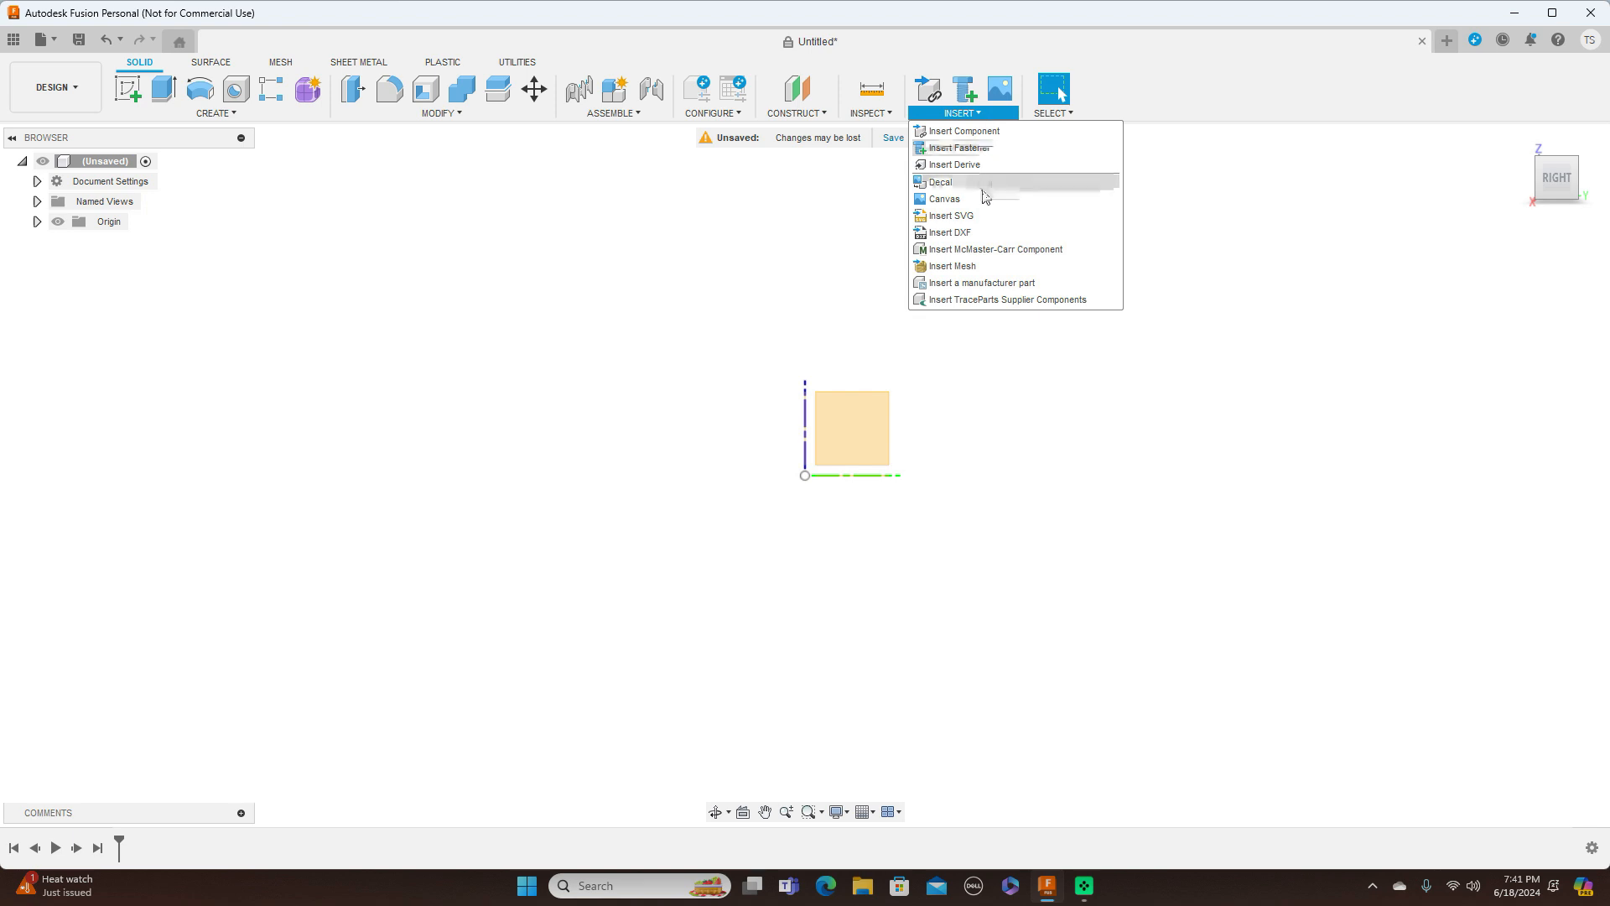
left_click(1079, 428)
mouse_move(1559, 176)
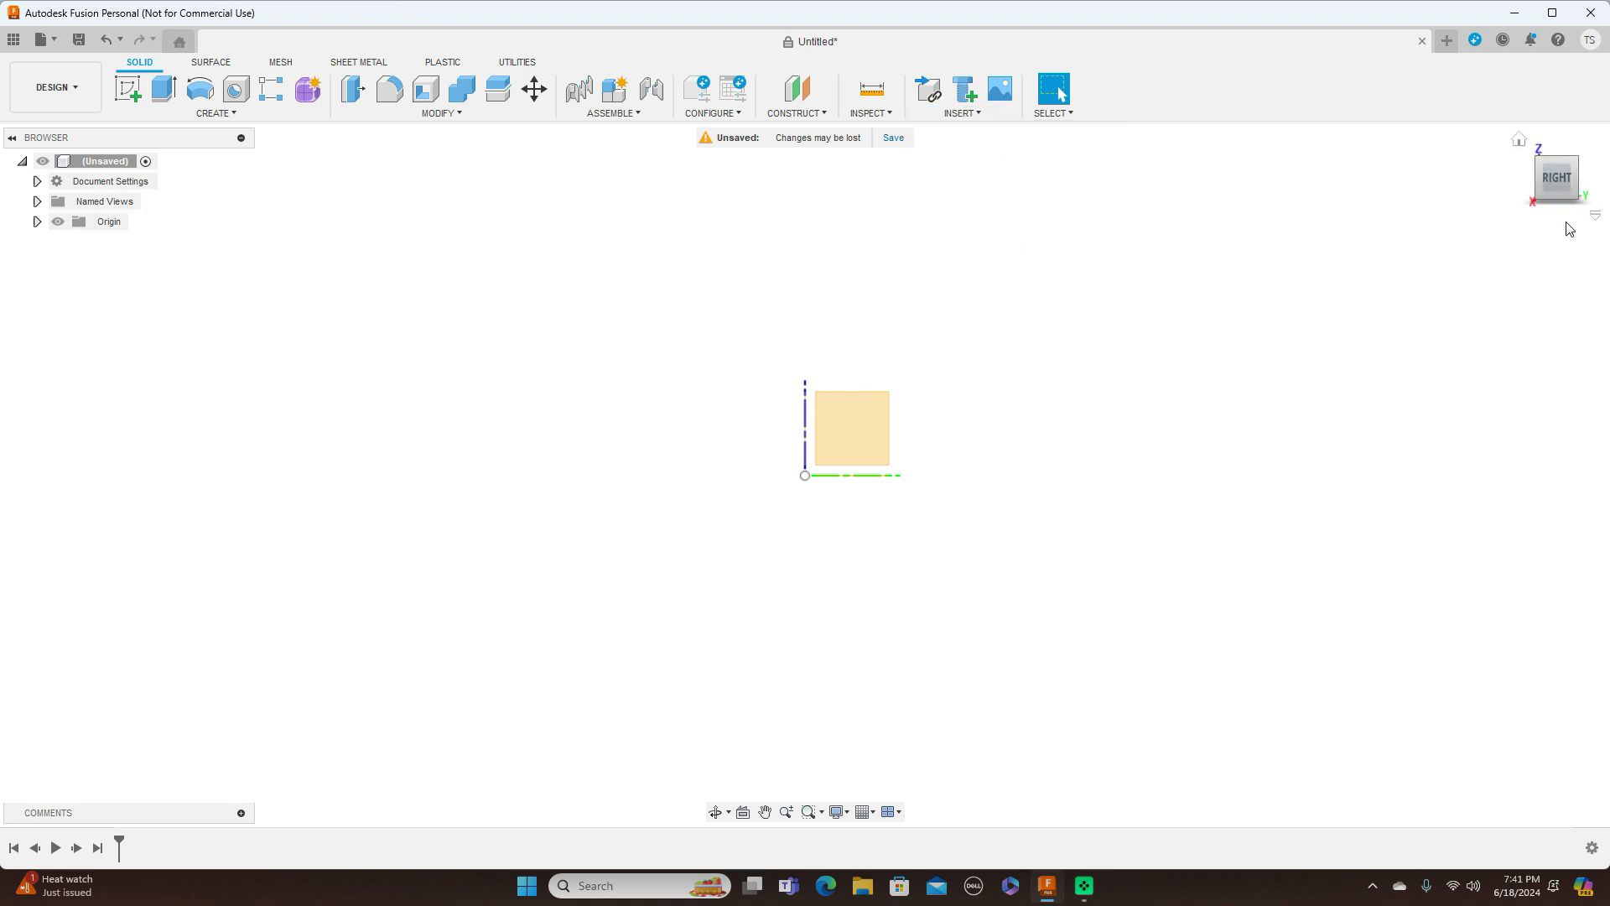
left_click(1560, 173)
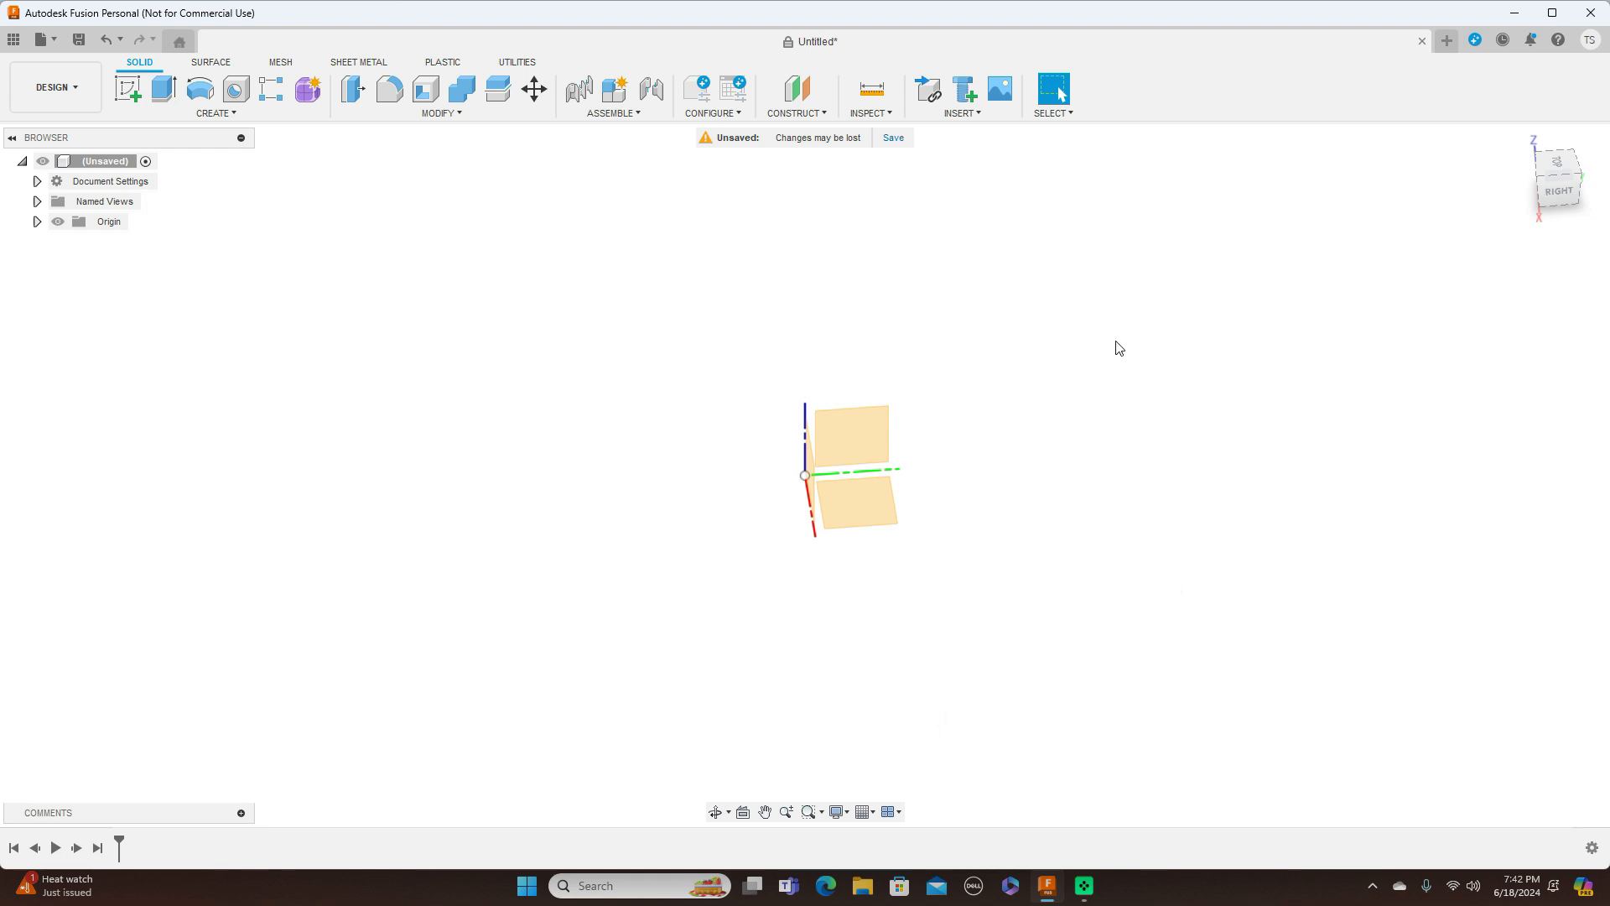
left_click(824, 115)
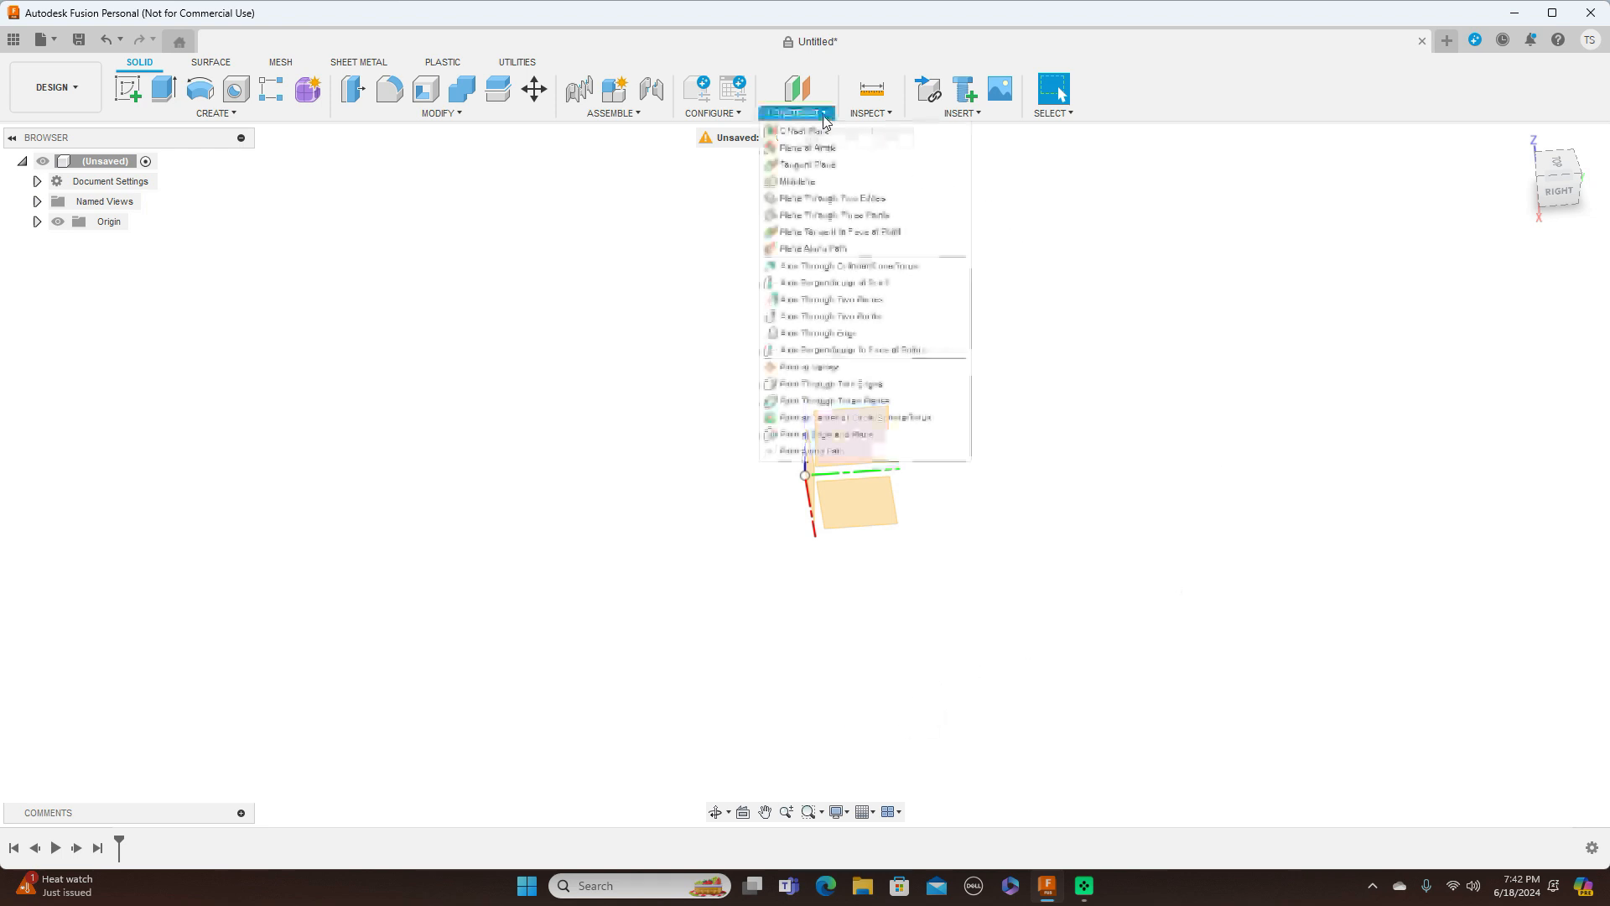
left_click(1551, 178)
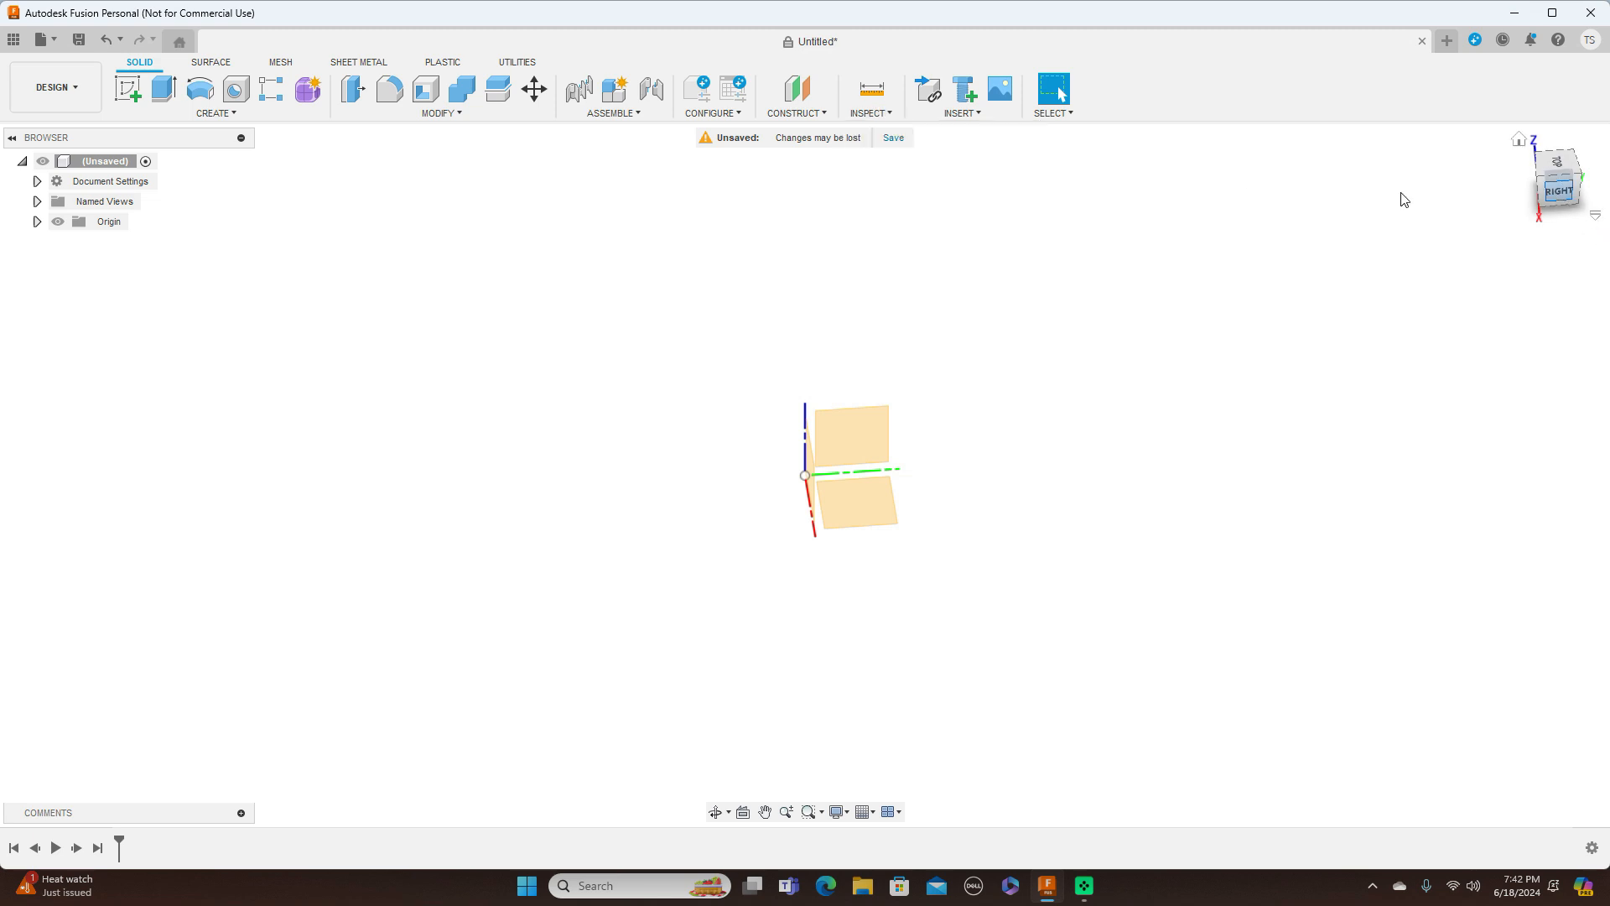
left_click(818, 115)
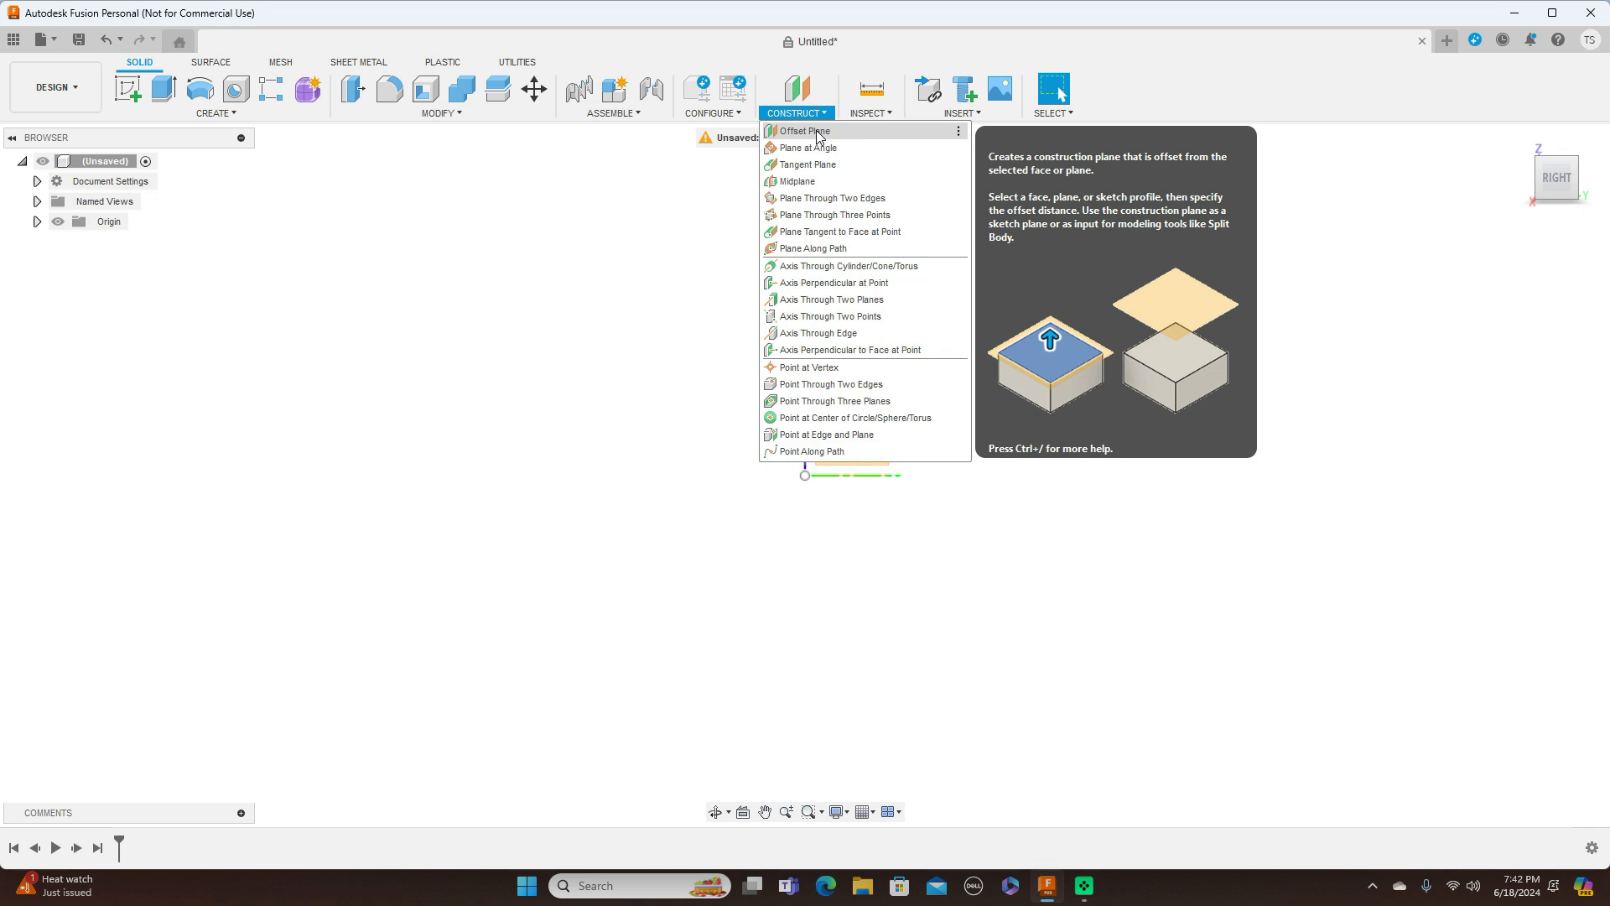
left_click(818, 132)
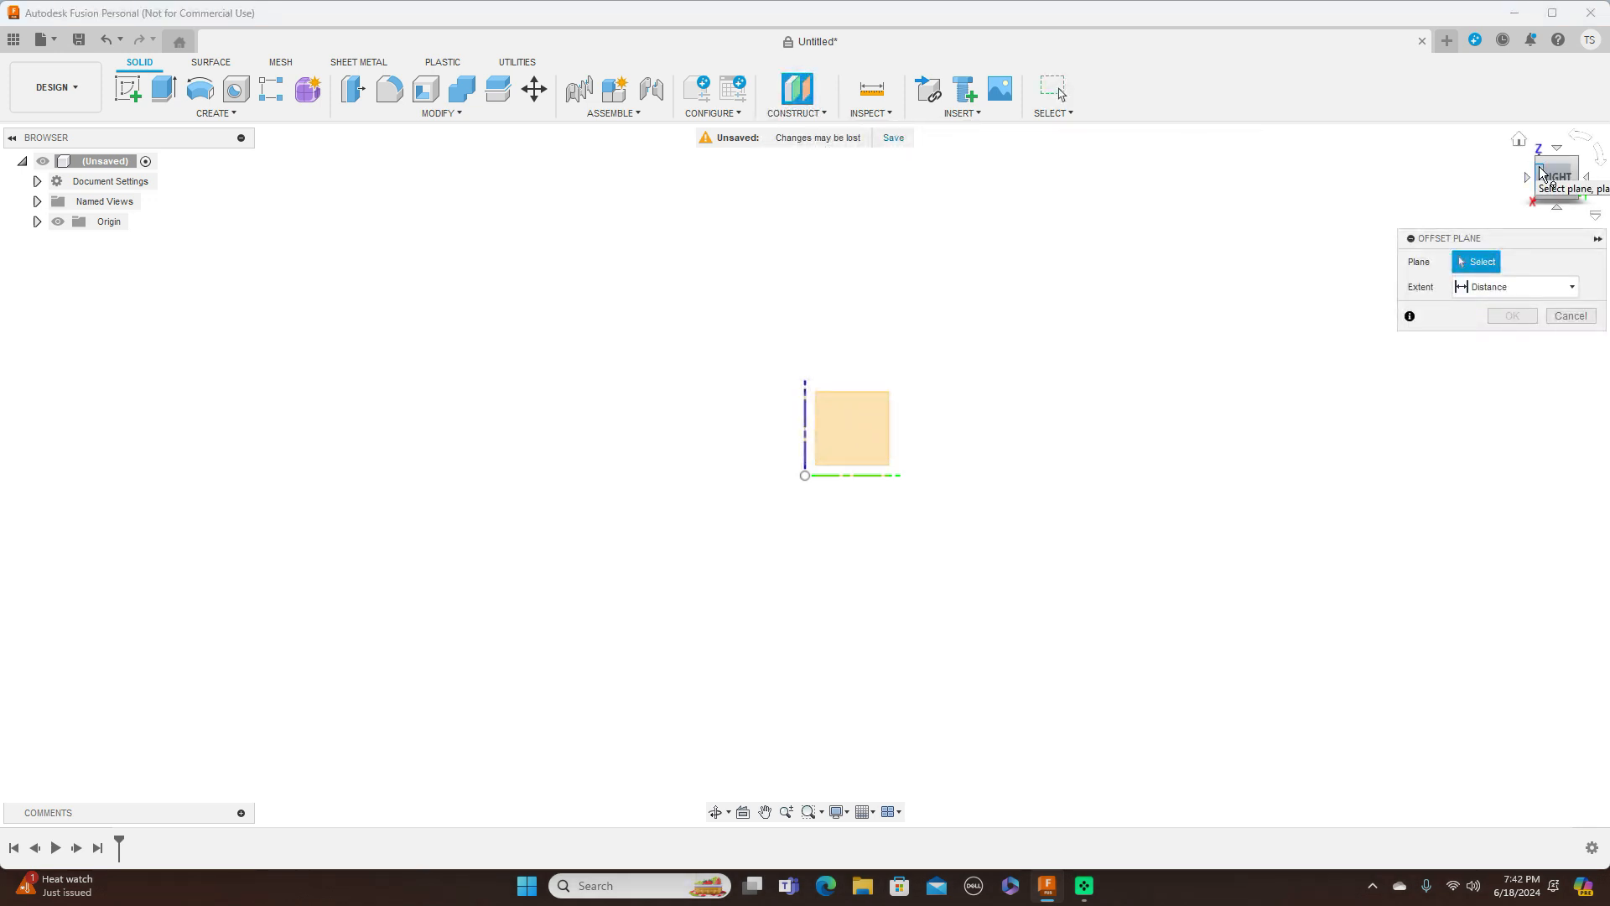
mouse_move(1541, 173)
left_mouse_down()
mouse_move(1588, 188)
mouse_move(1562, 188)
left_mouse_up()
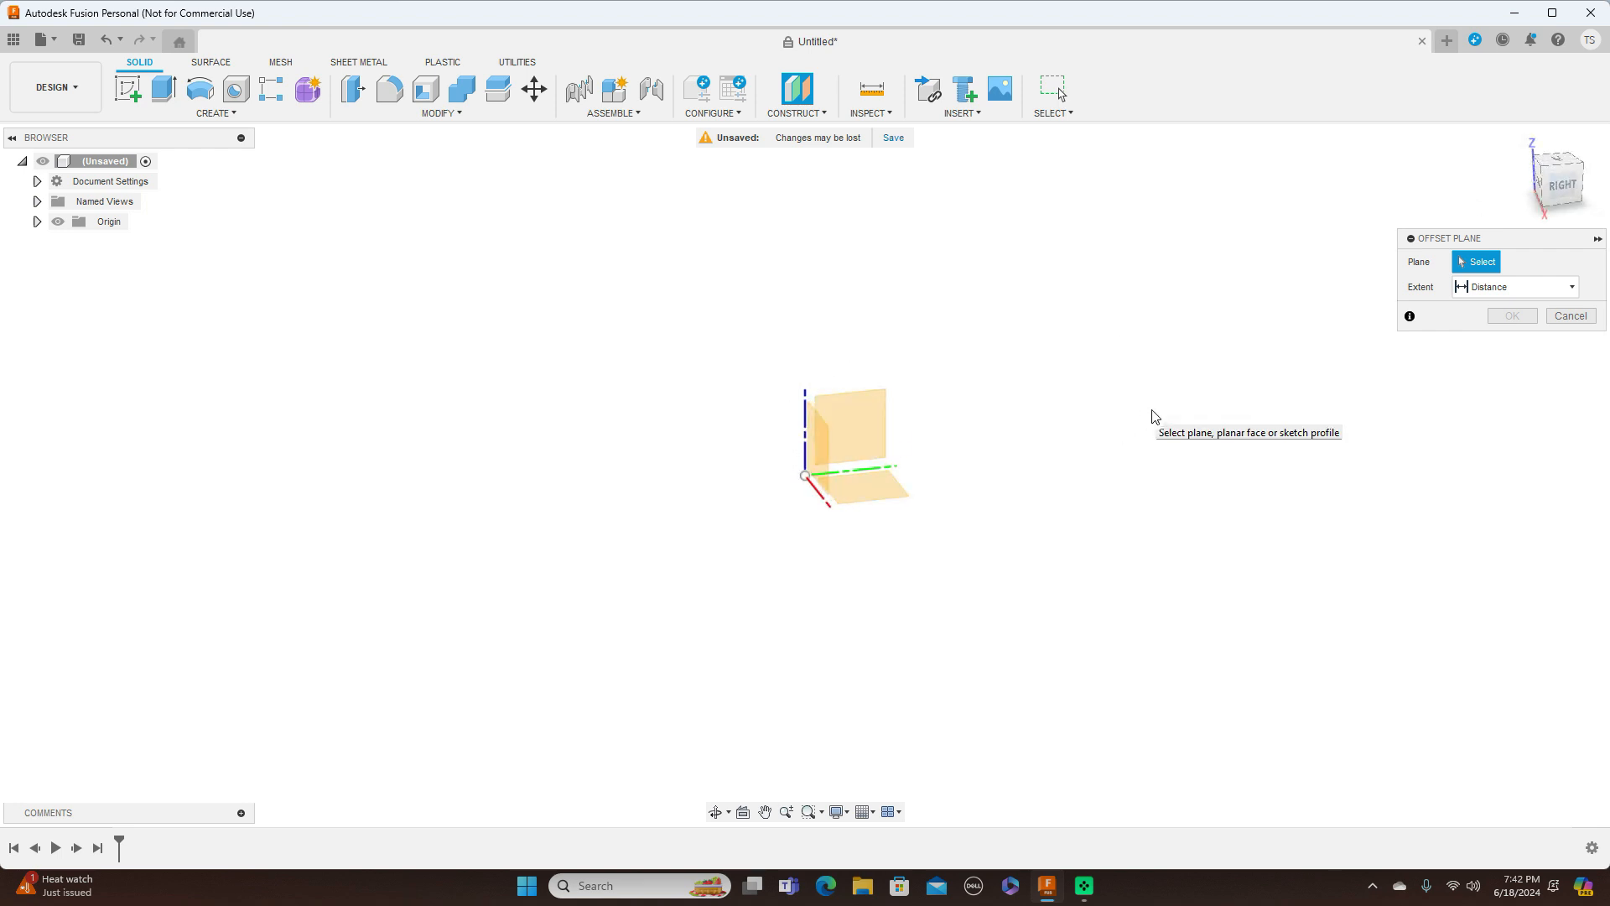
left_click_drag(1560, 184, 1561, 185)
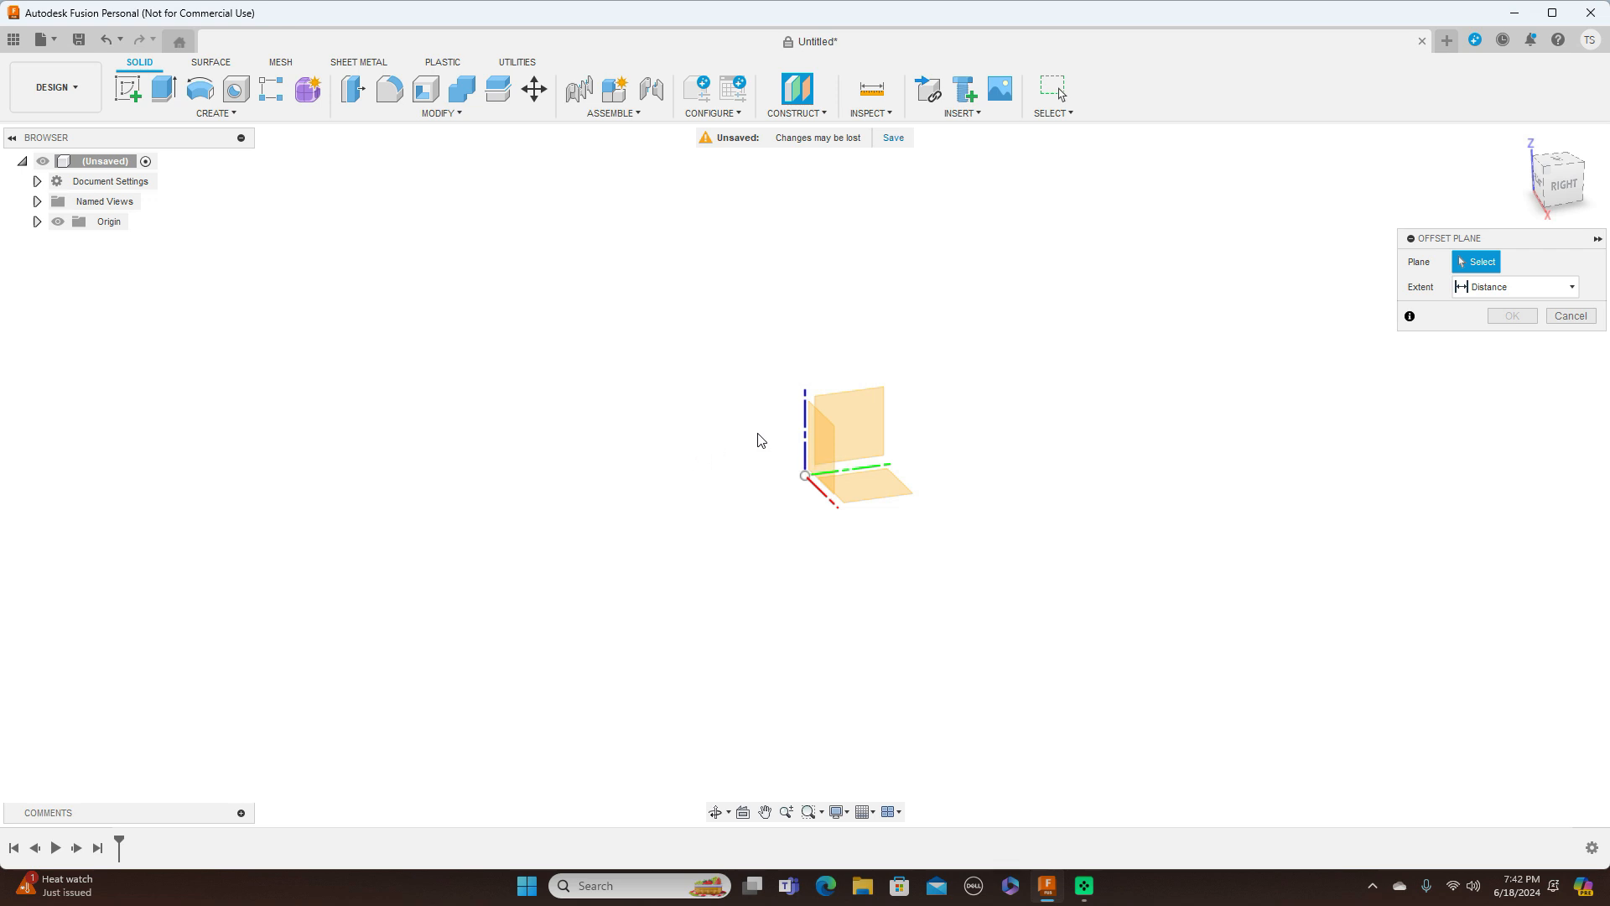
left_click(817, 445)
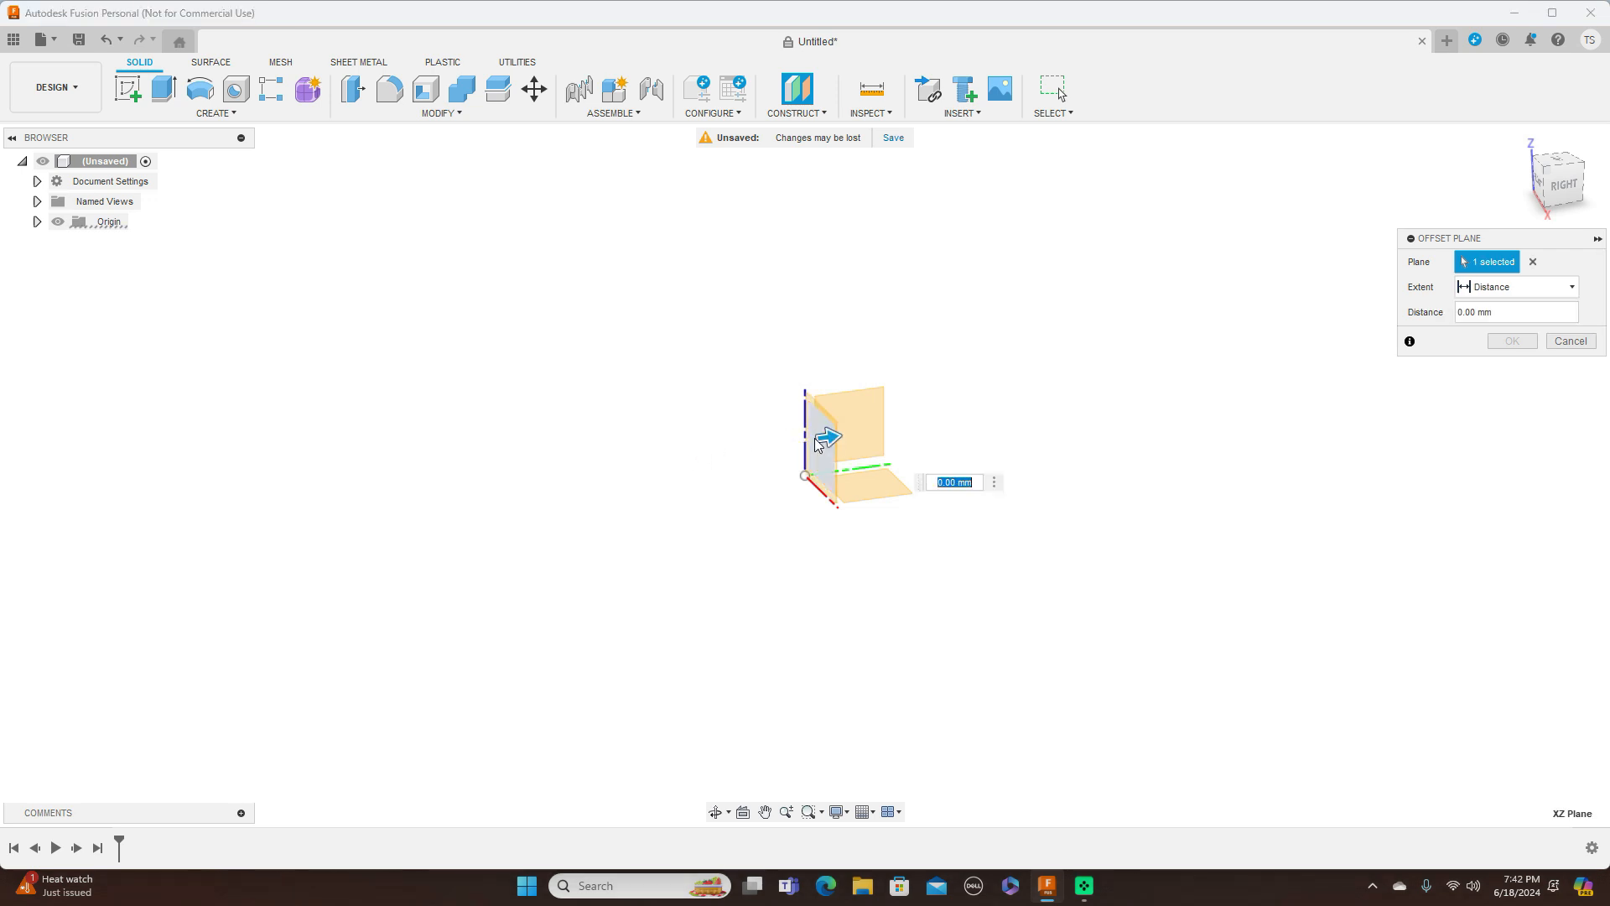
left_click_drag(809, 443, 1111, 446)
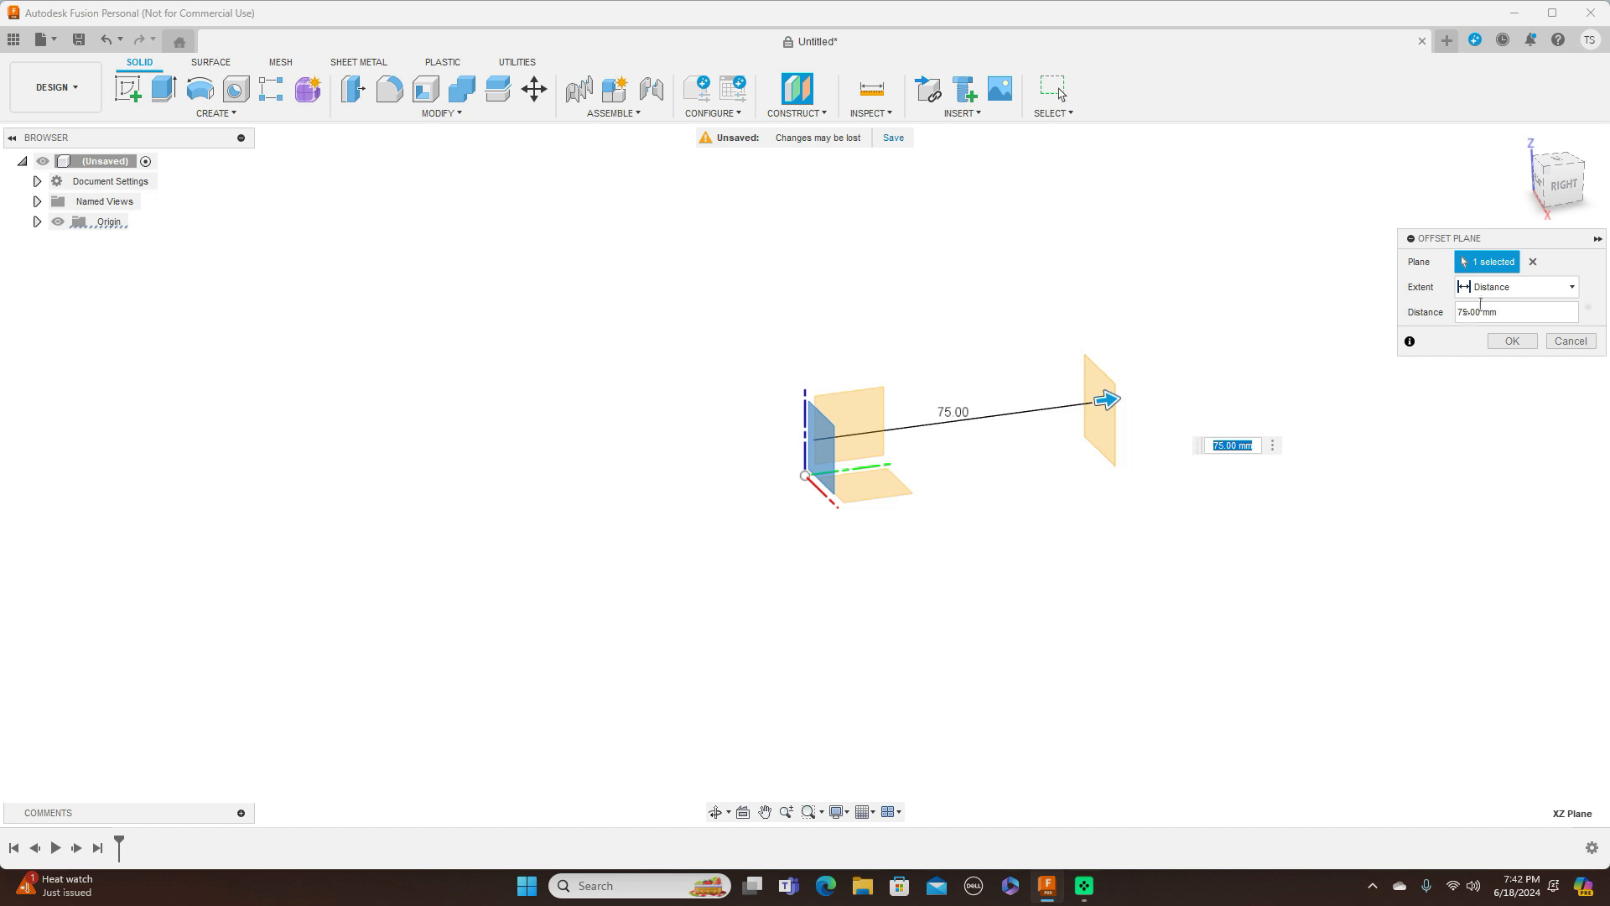
left_click(1534, 264)
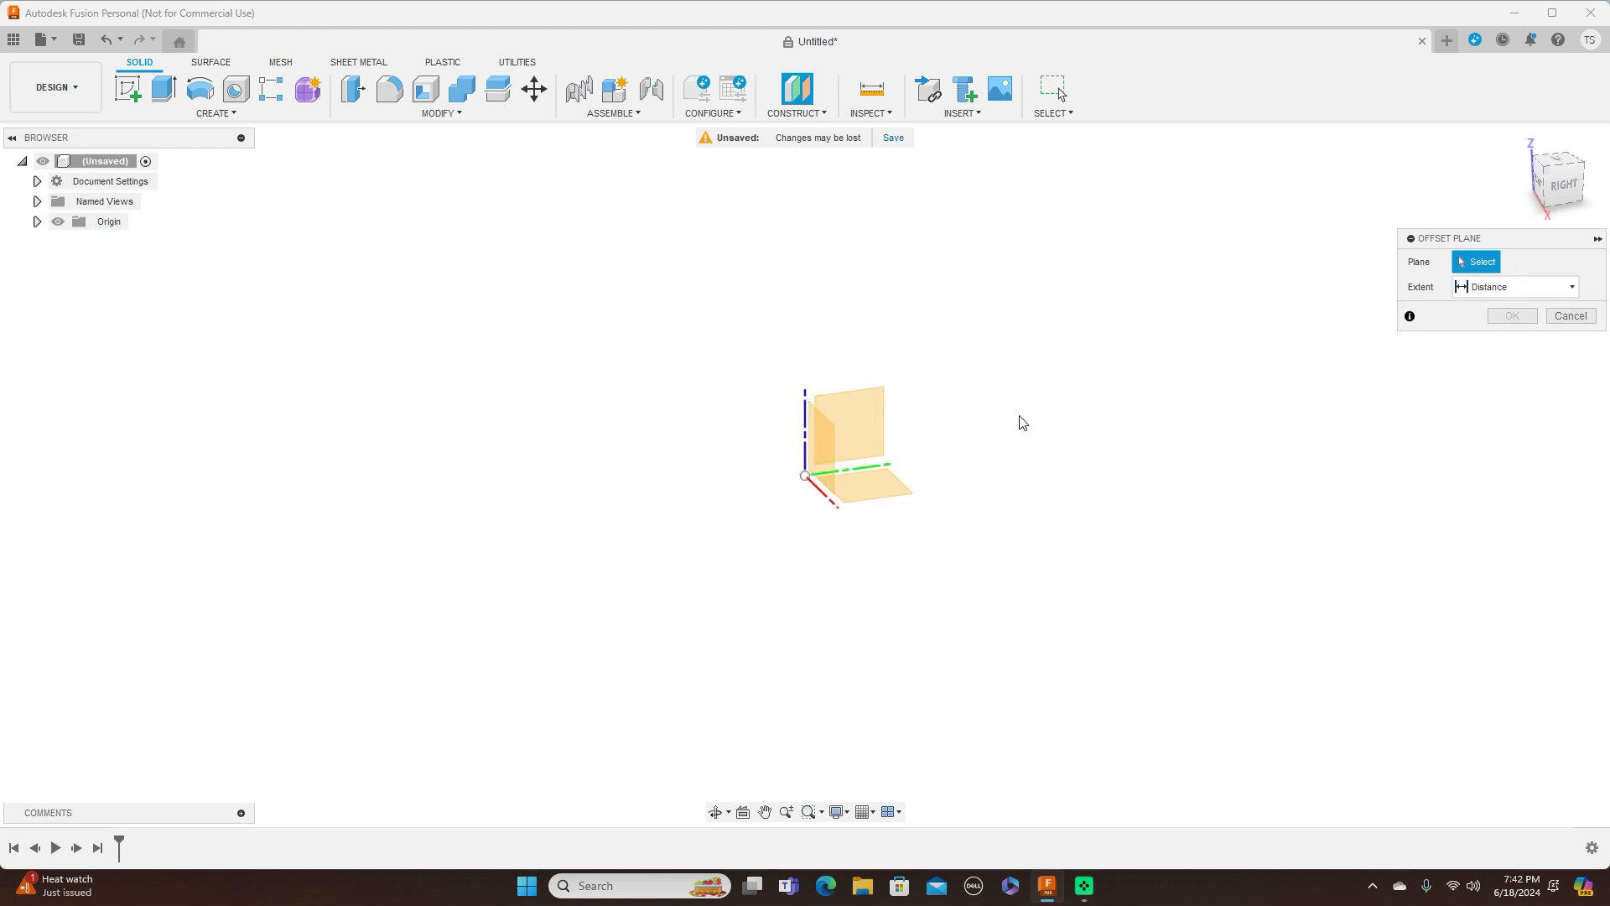
left_click(855, 418)
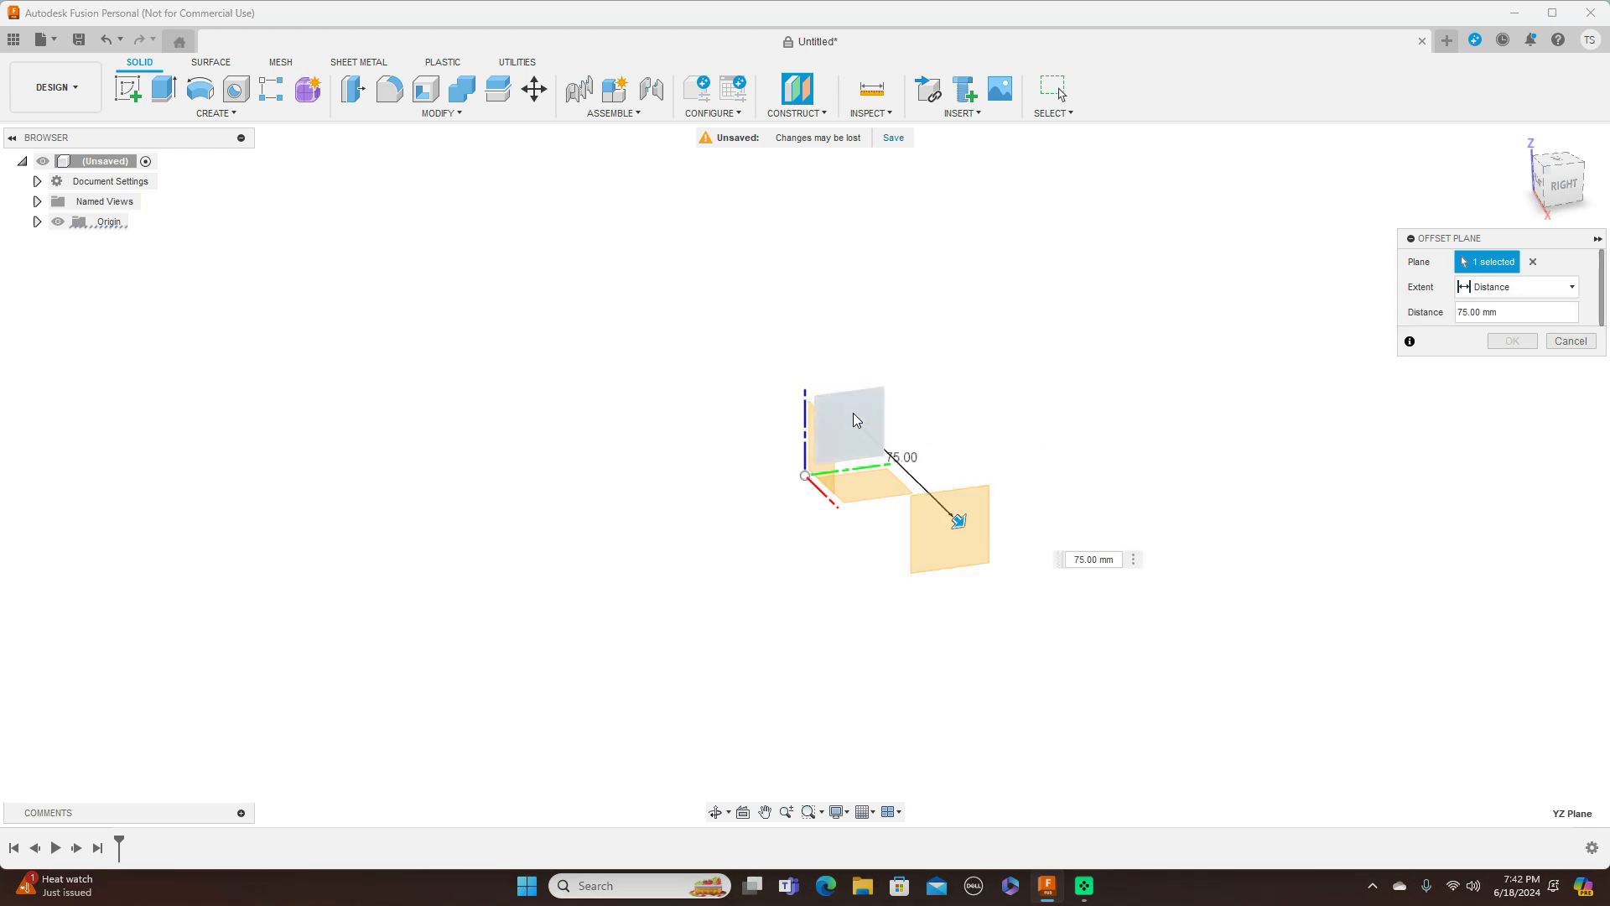
left_click_drag(956, 514, 755, 346)
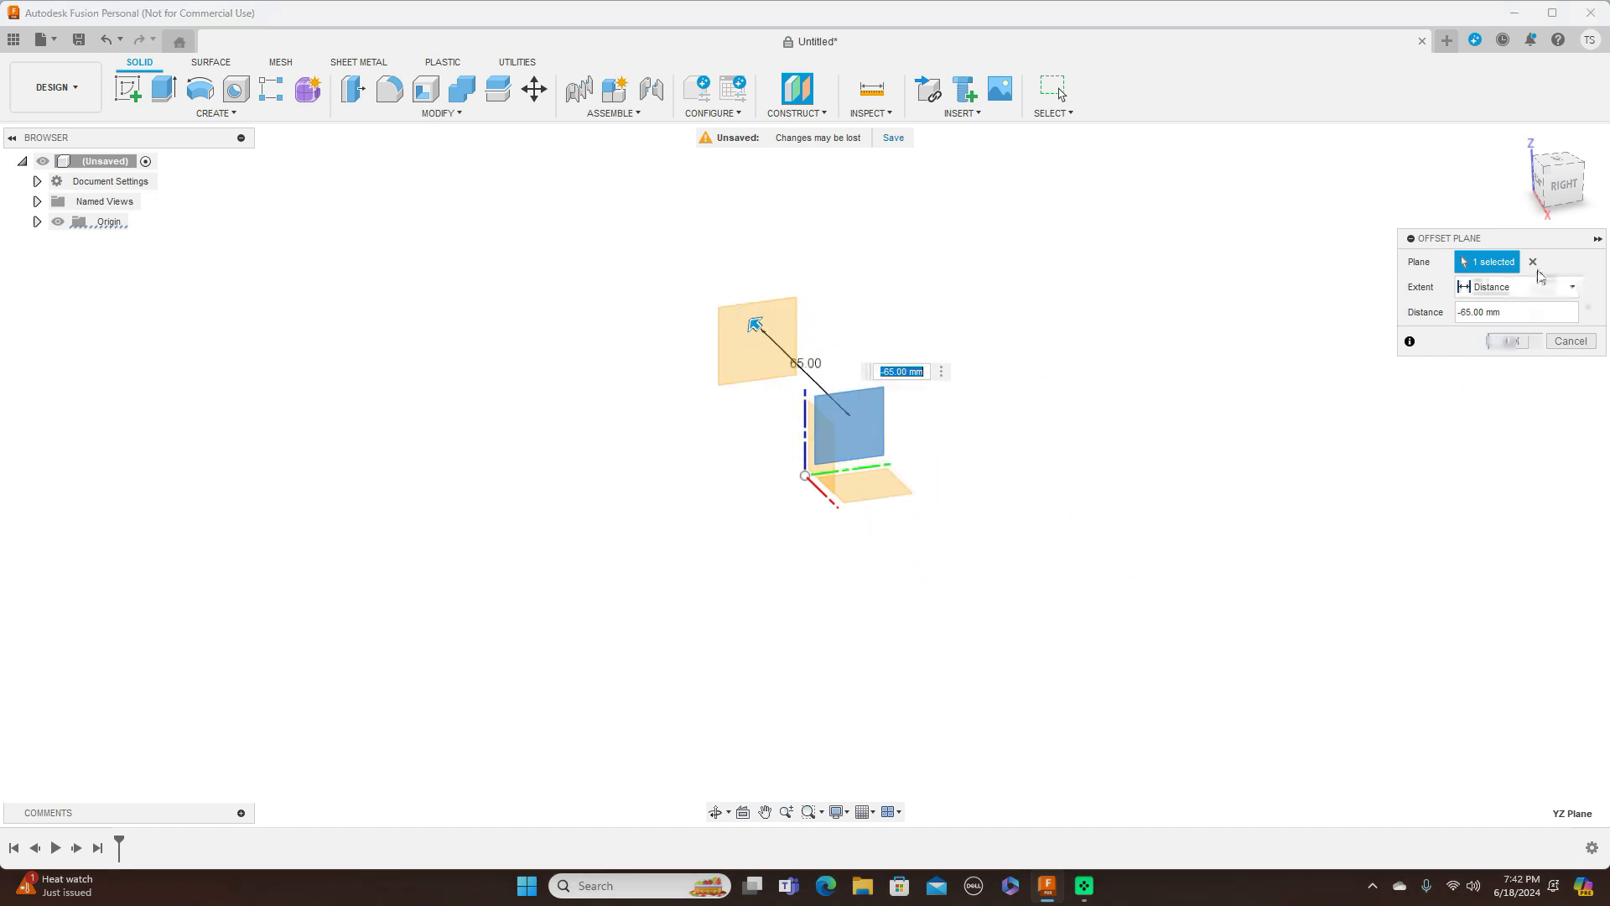
left_click(1533, 262)
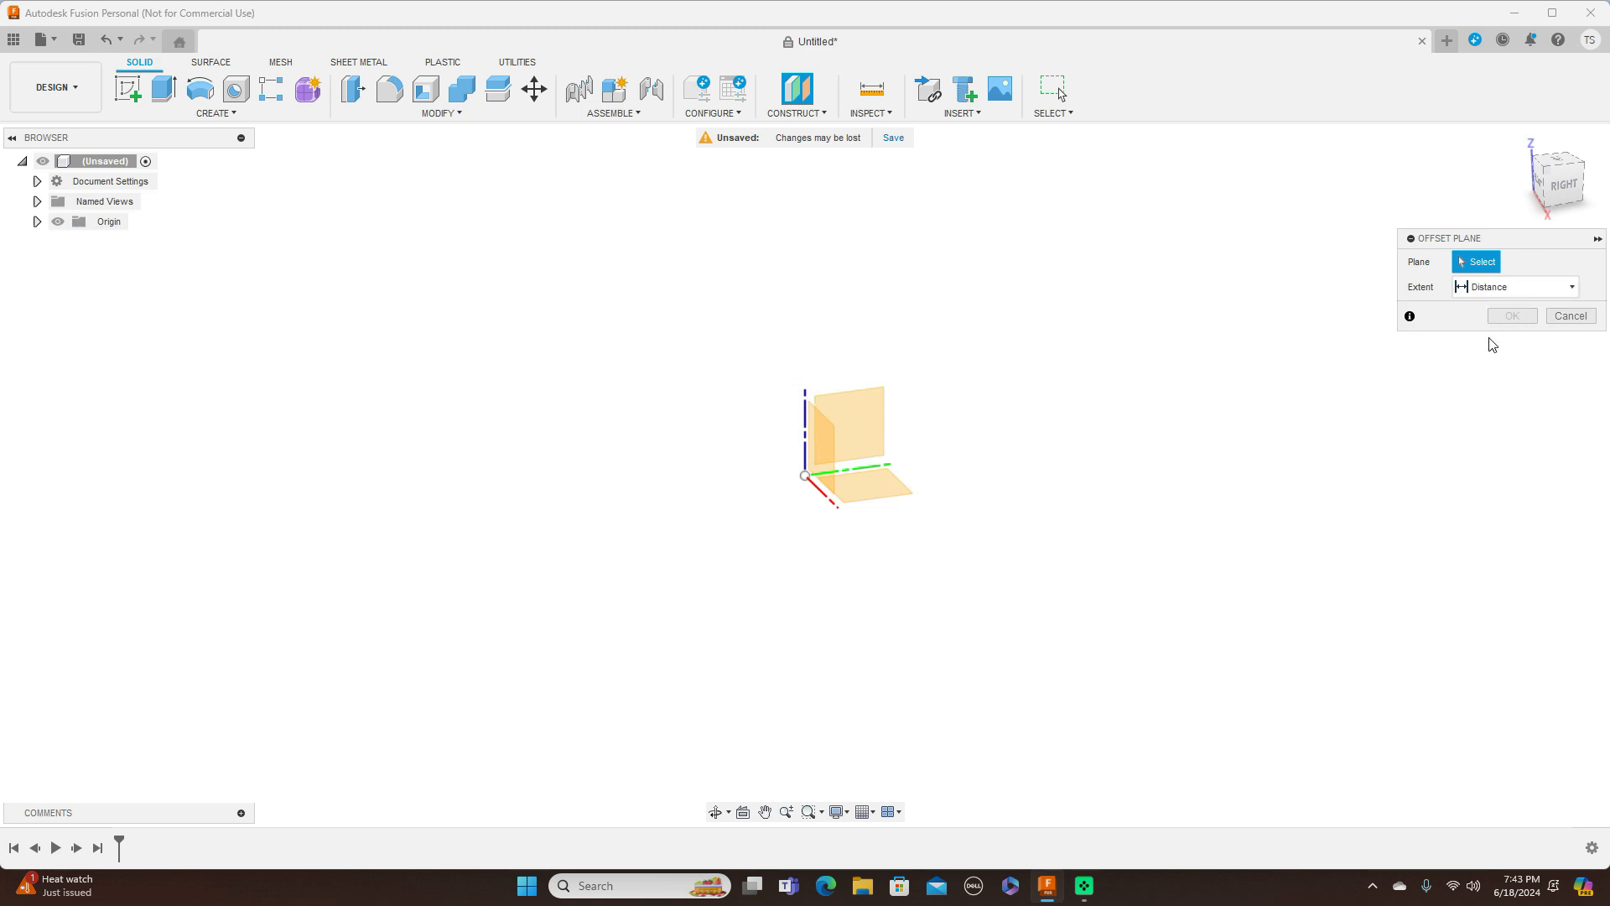
left_click_drag(880, 486, 897, 583)
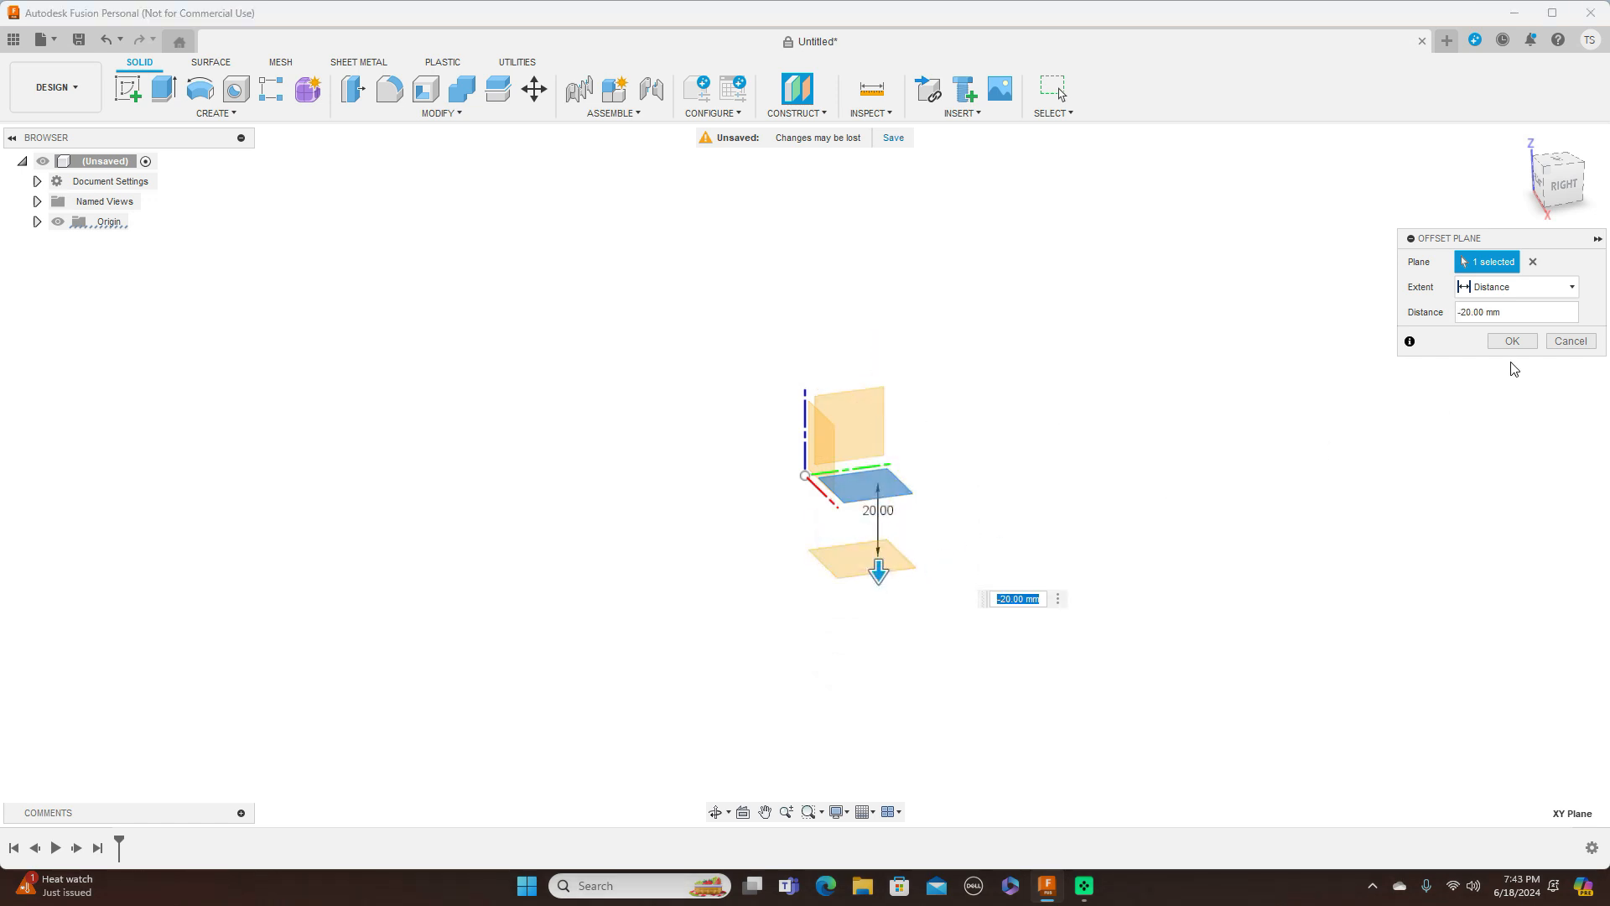
left_click(1566, 347)
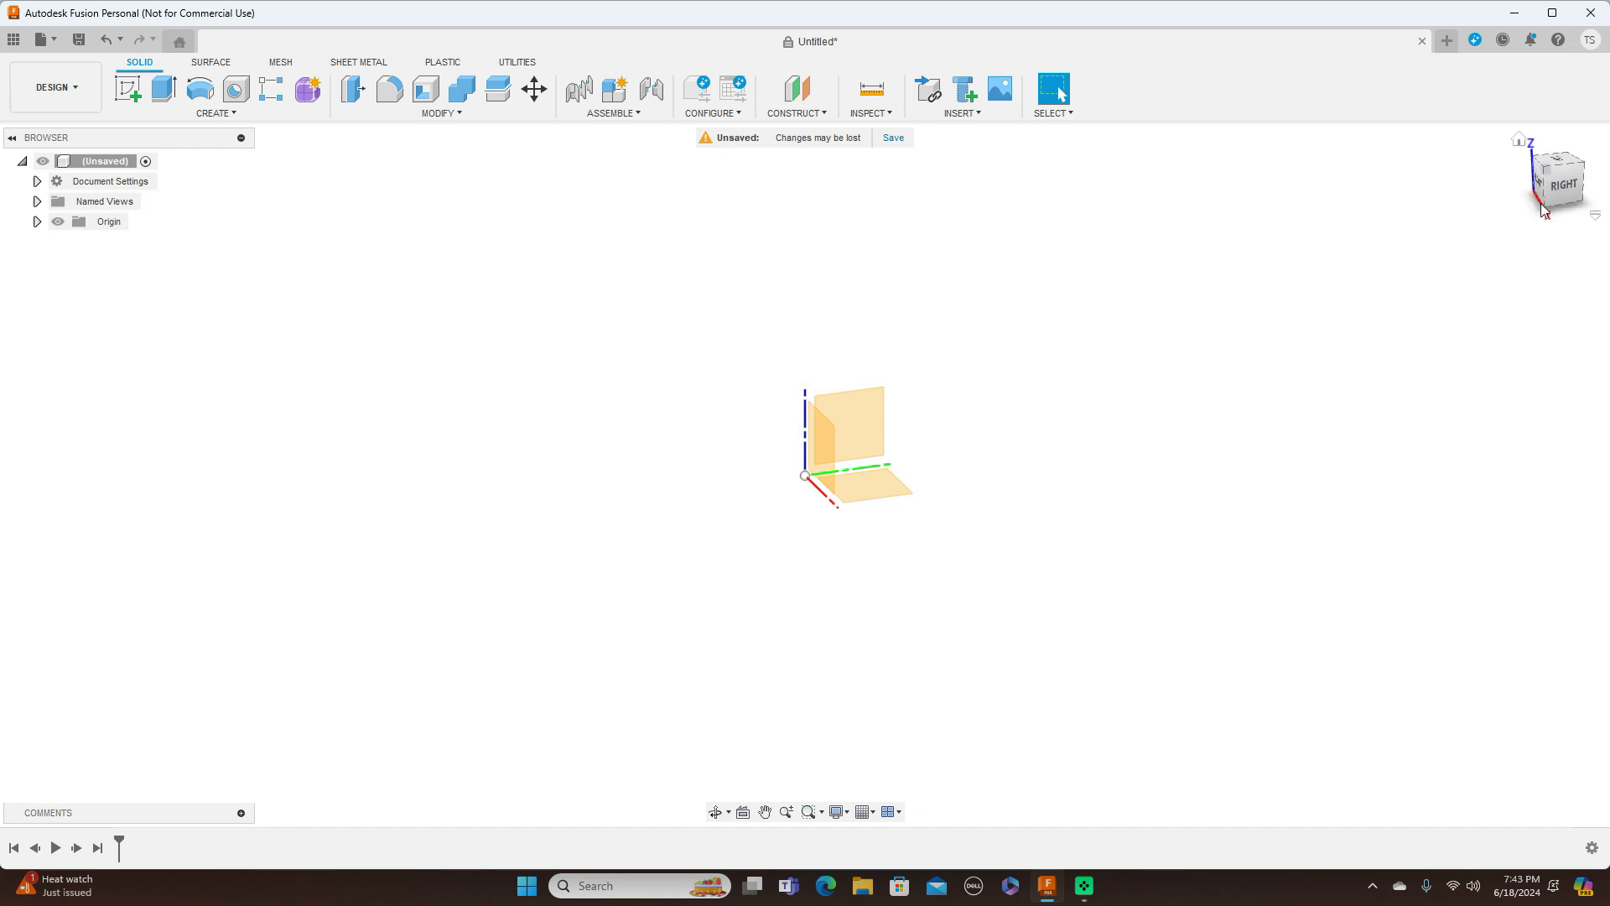
Start a sketch on the YZ origin plane in the Right view and hide the origin geometry
left_click_drag(1552, 191, 1565, 171)
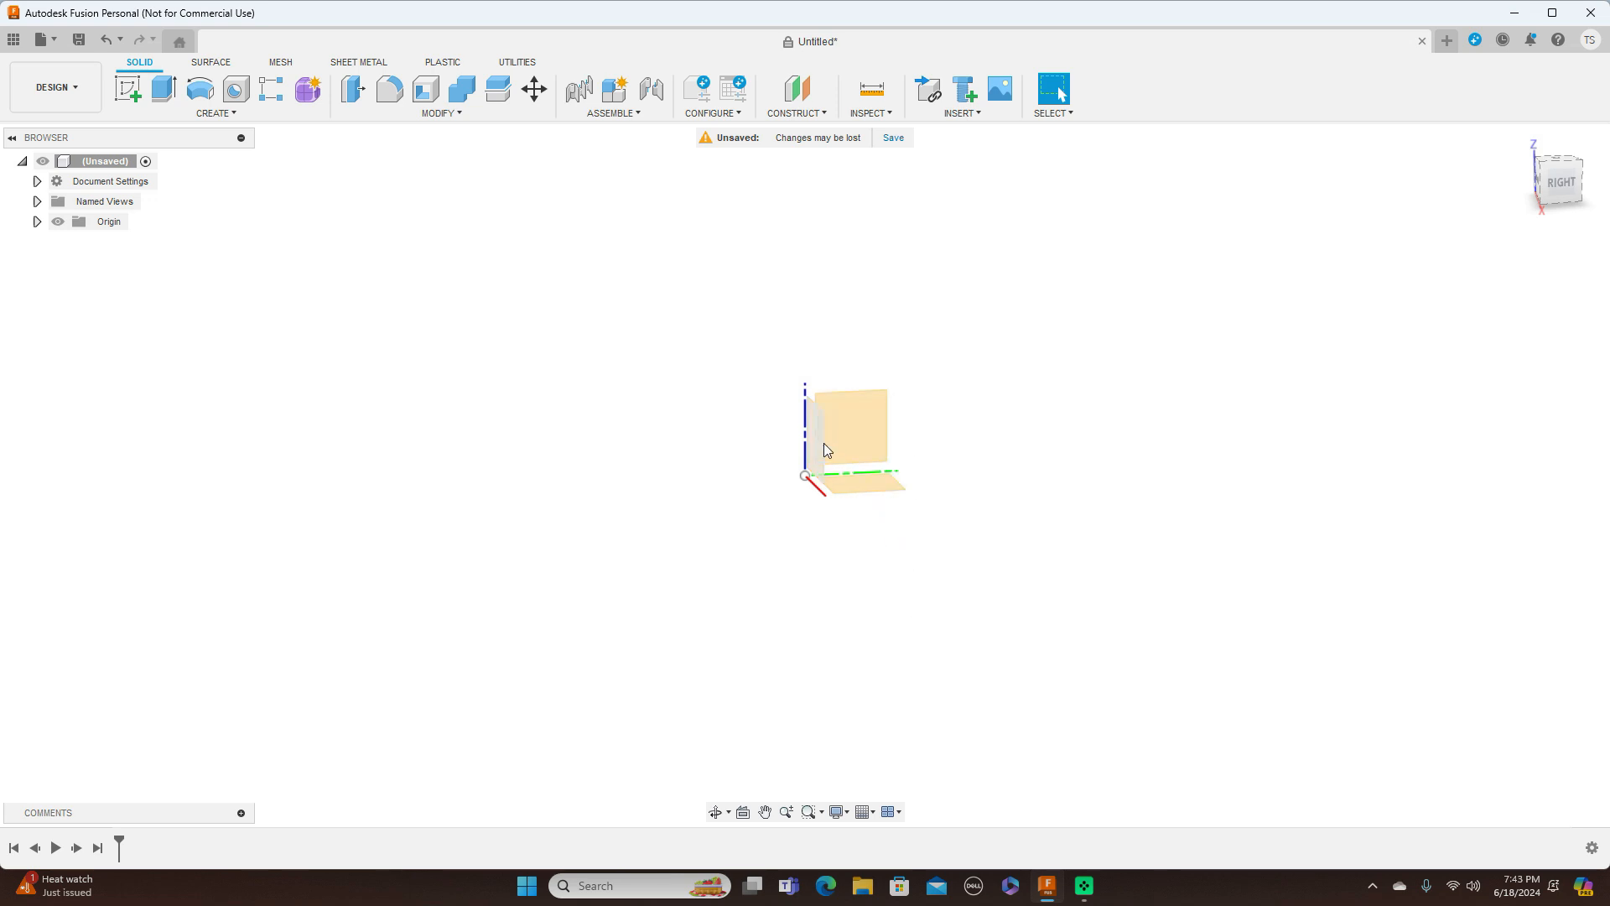
left_click_drag(1556, 180, 1560, 183)
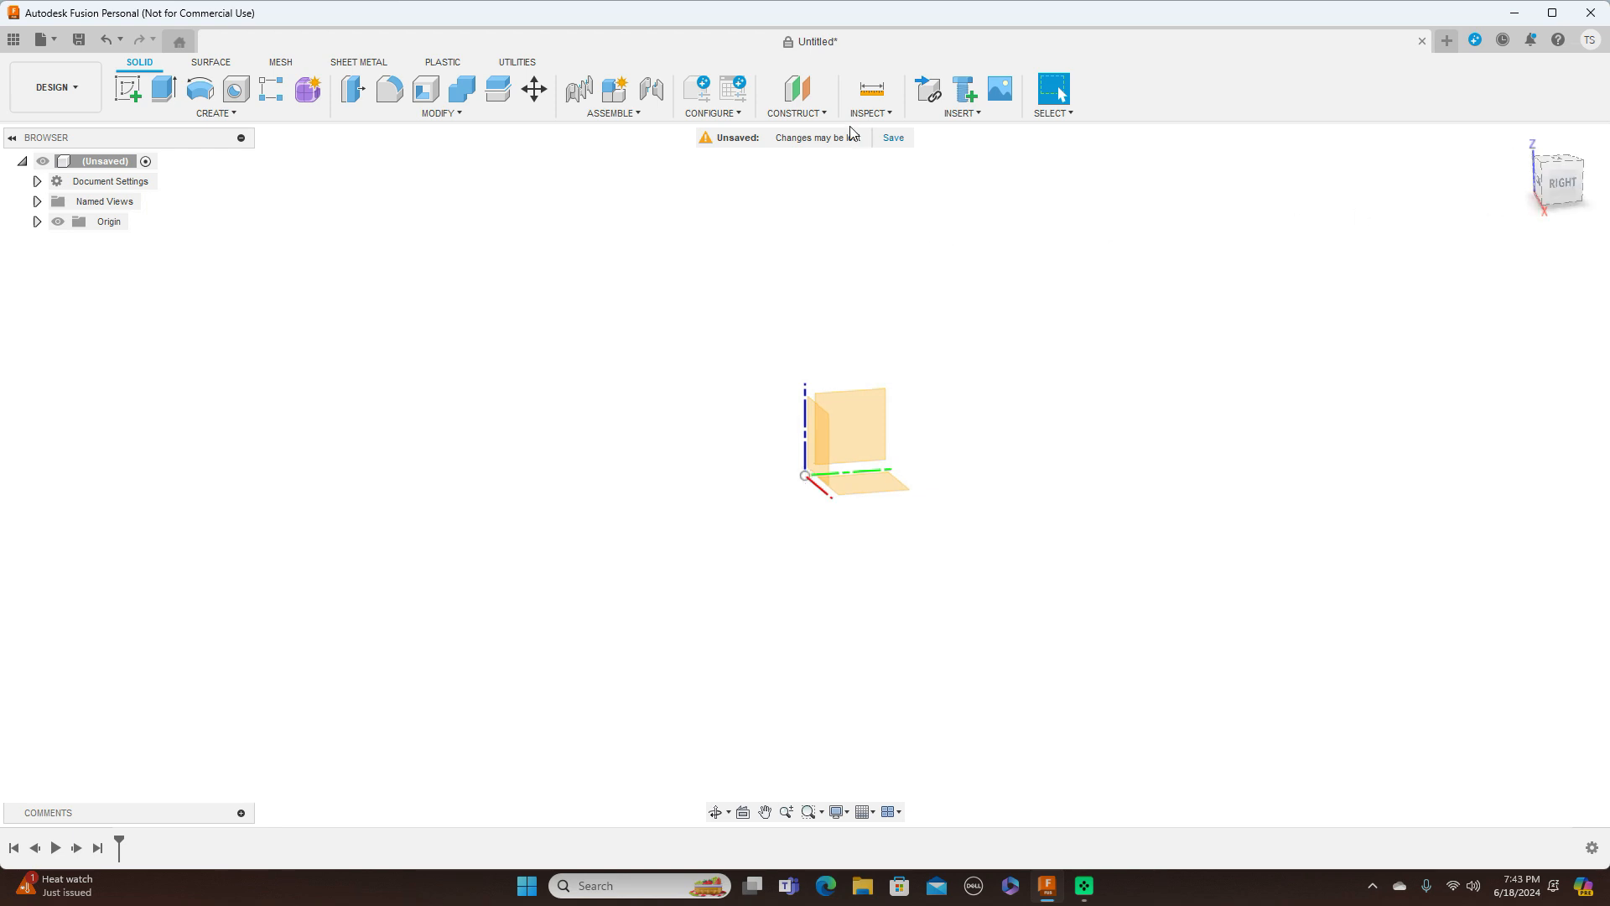
left_click(1560, 183)
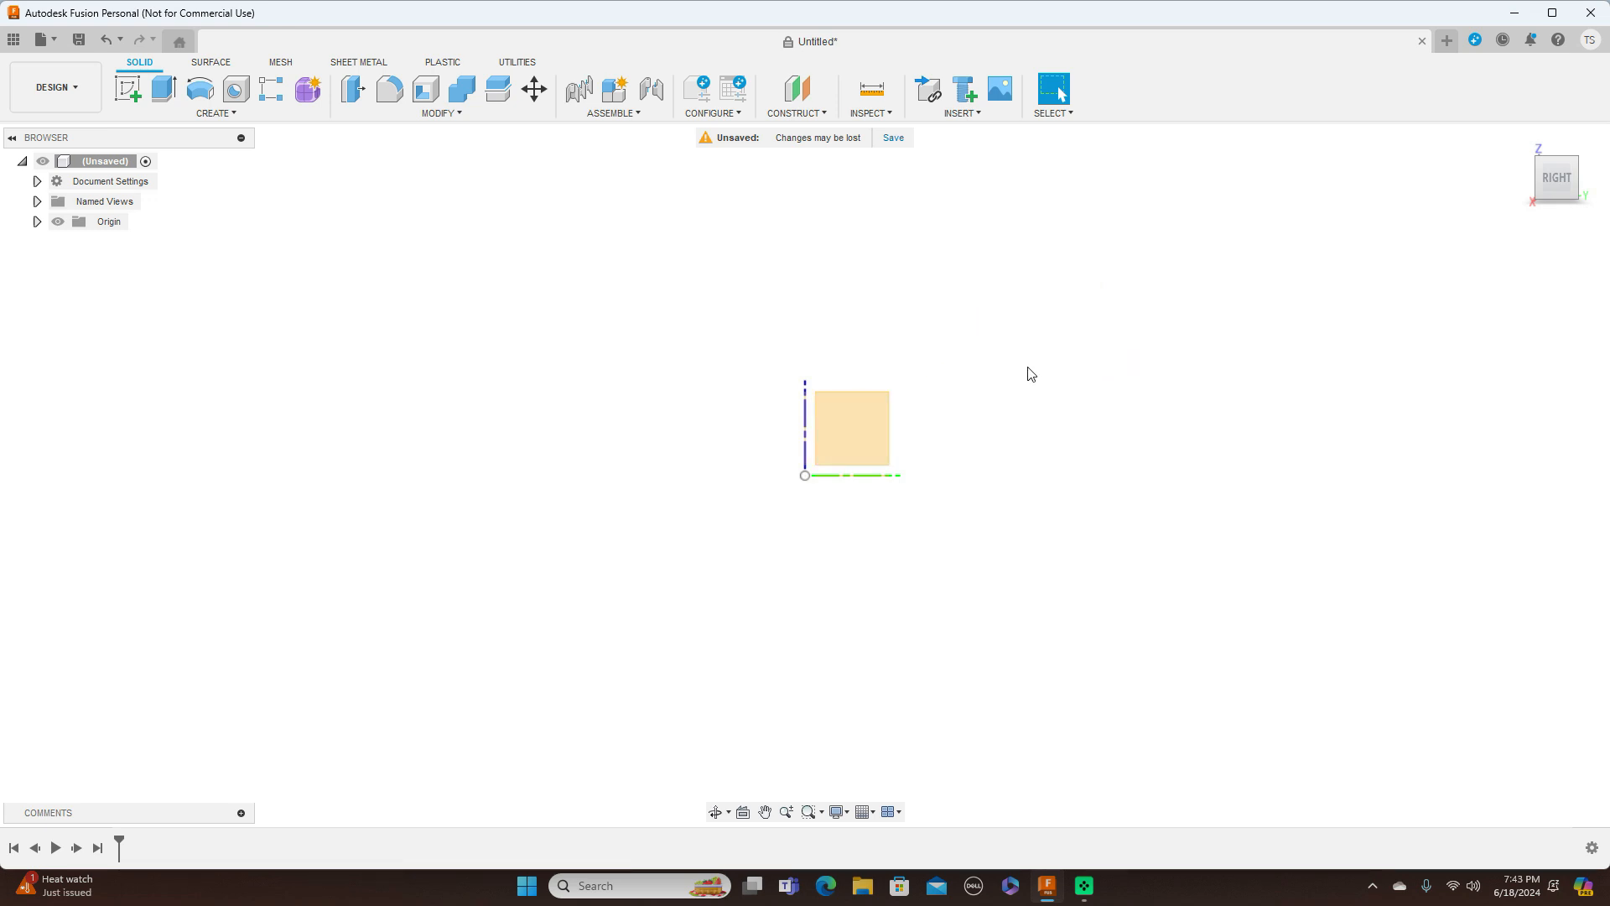
left_click(857, 430)
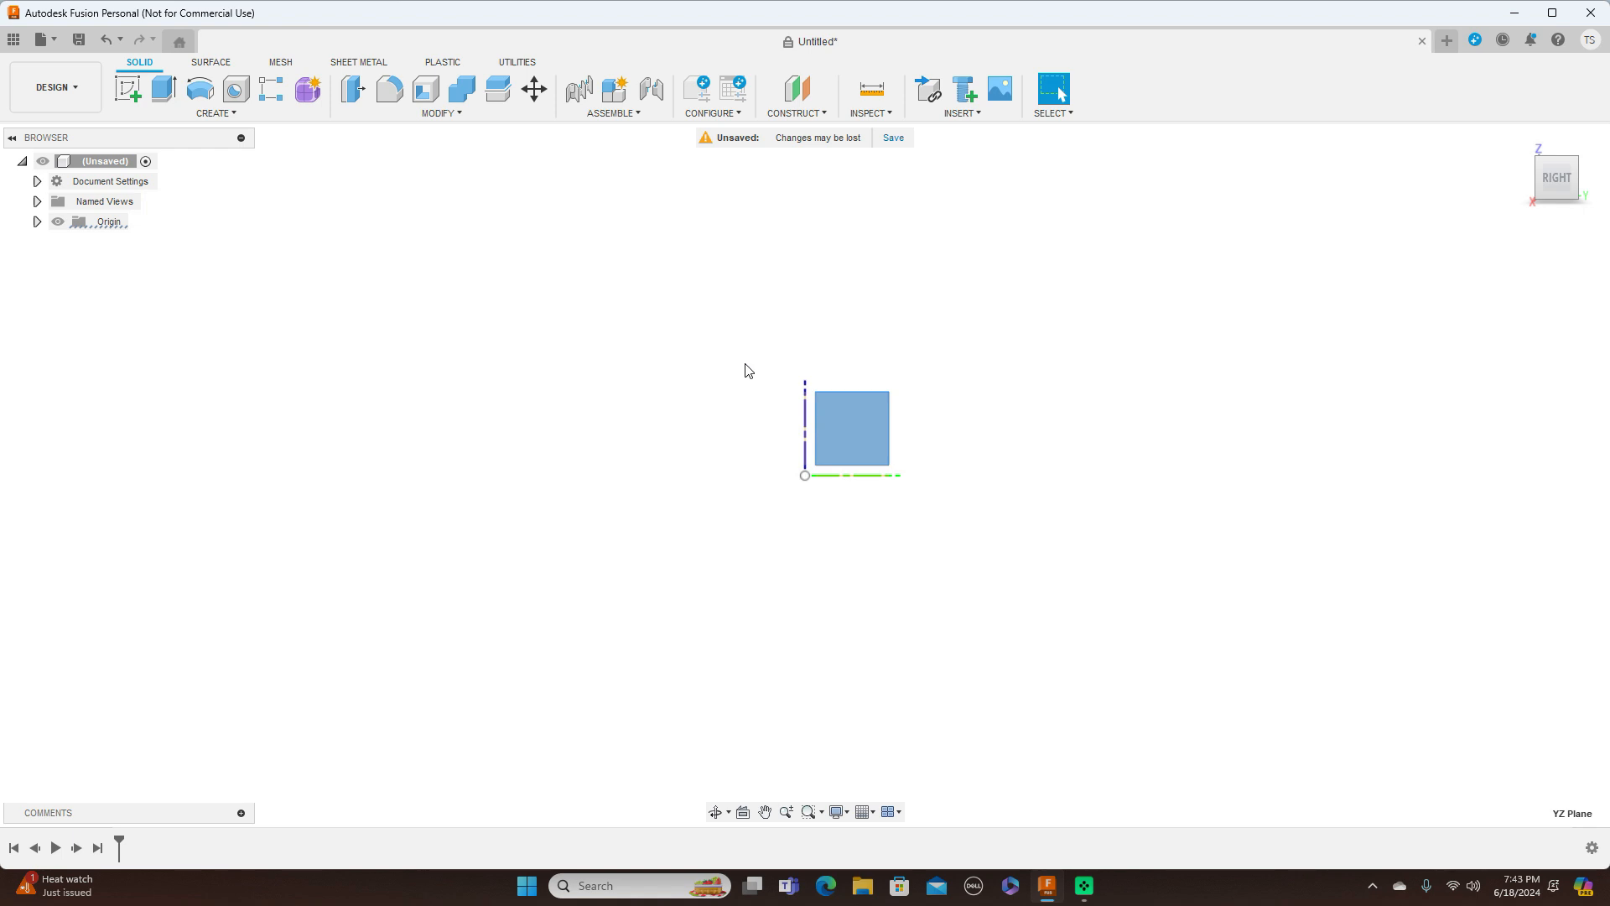
left_click(127, 89)
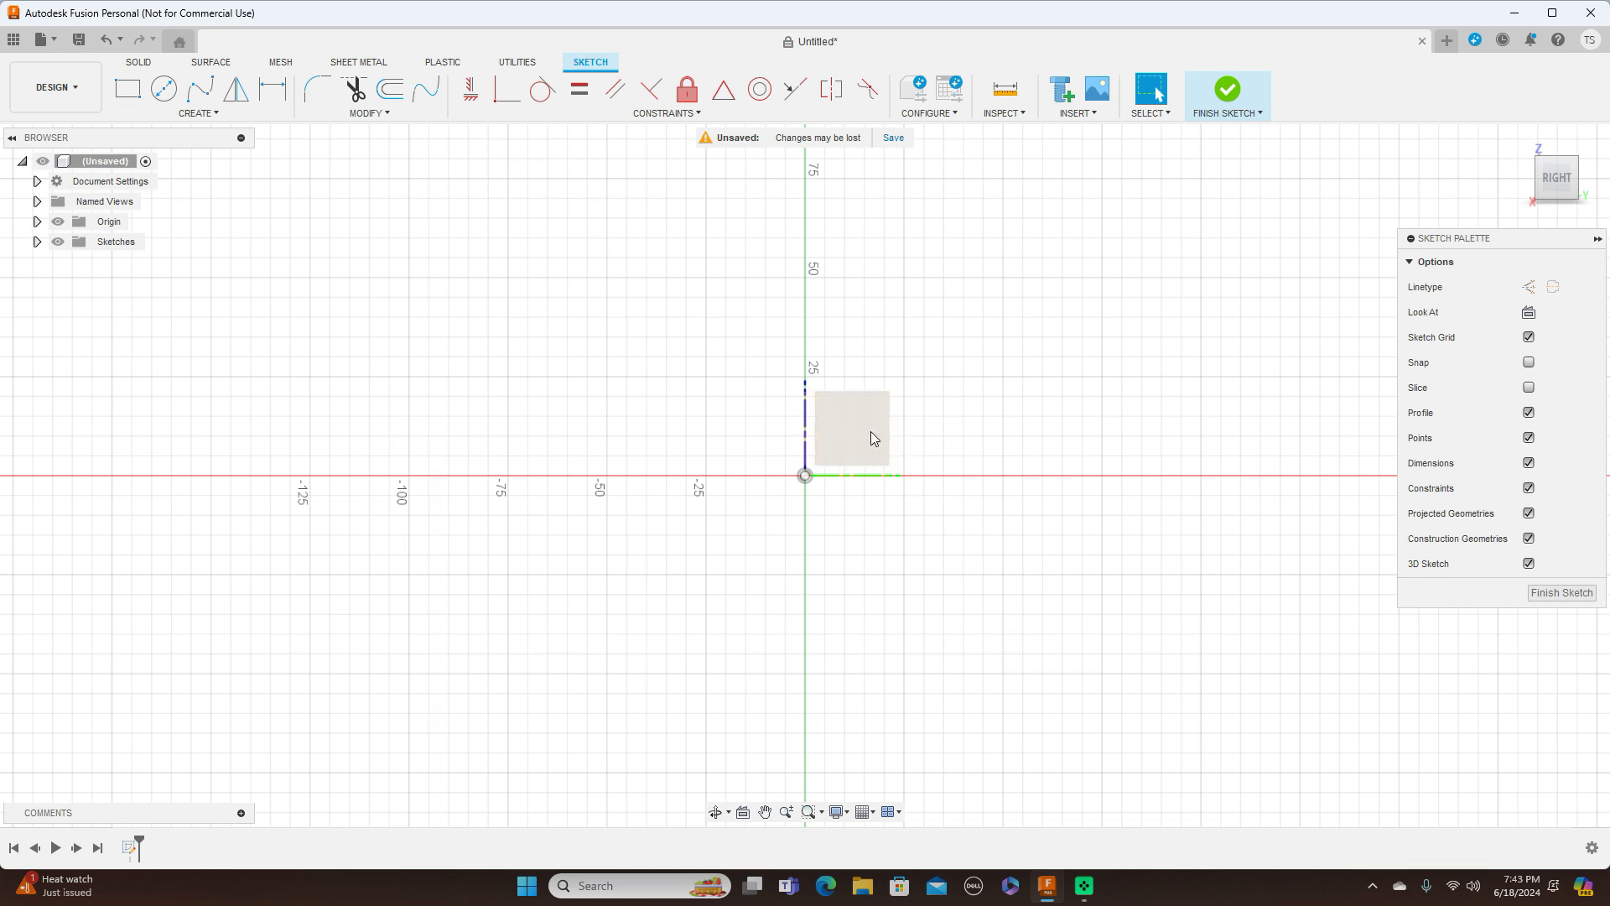
left_click(57, 221)
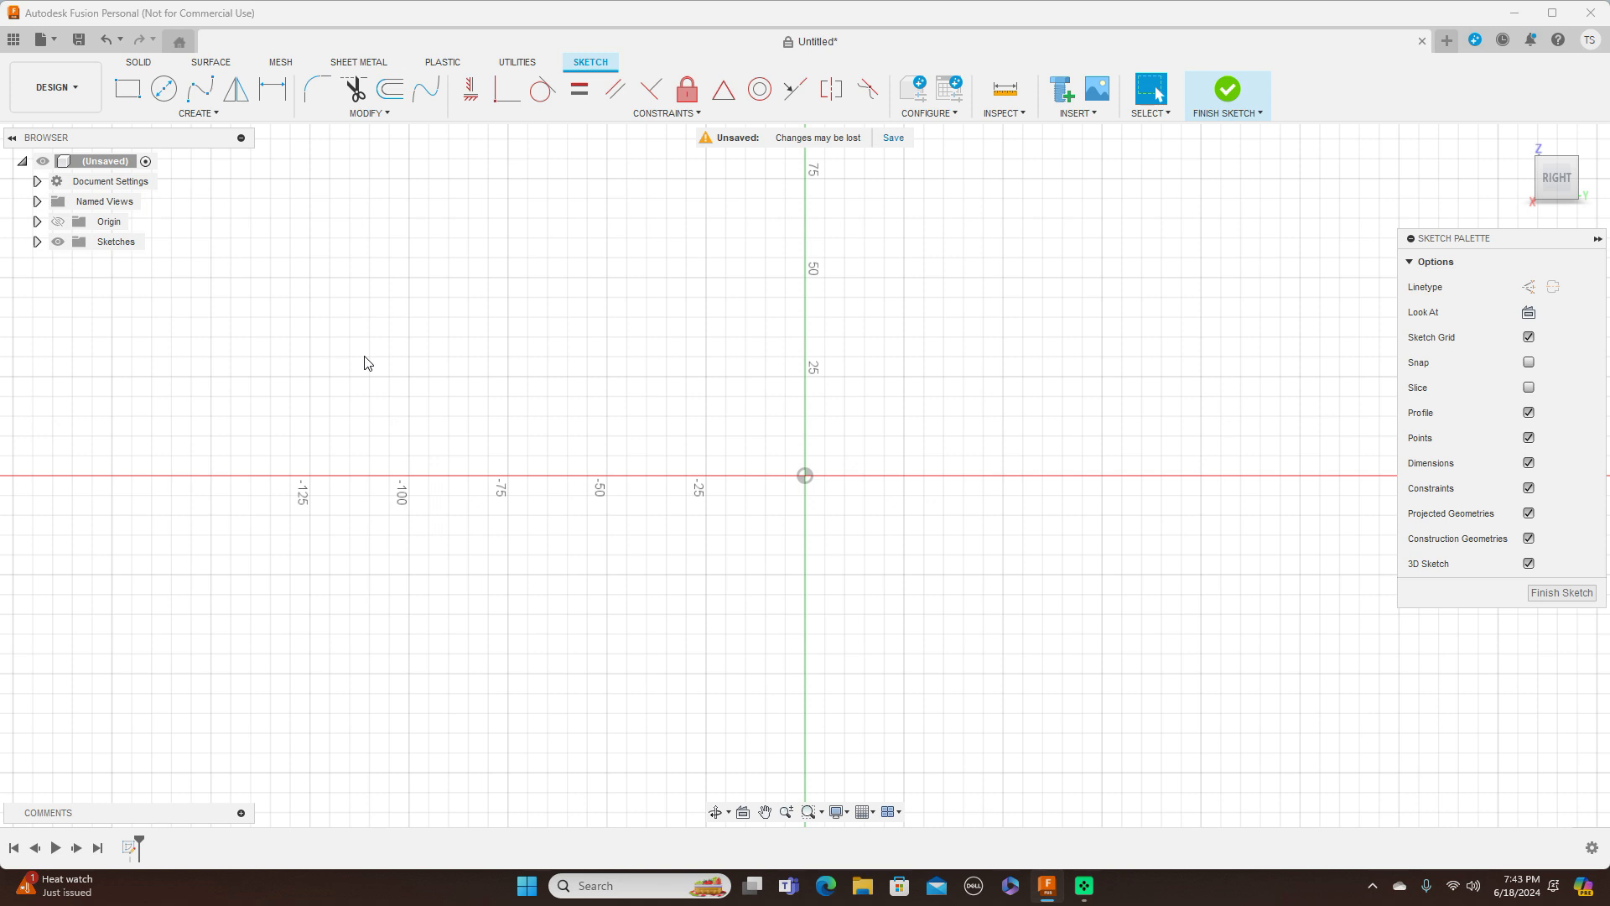
Sketch a horizontal line about 115 mm long, about 25 mm above the origin and spanning both sides of the vertical axis
left_click(229, 116)
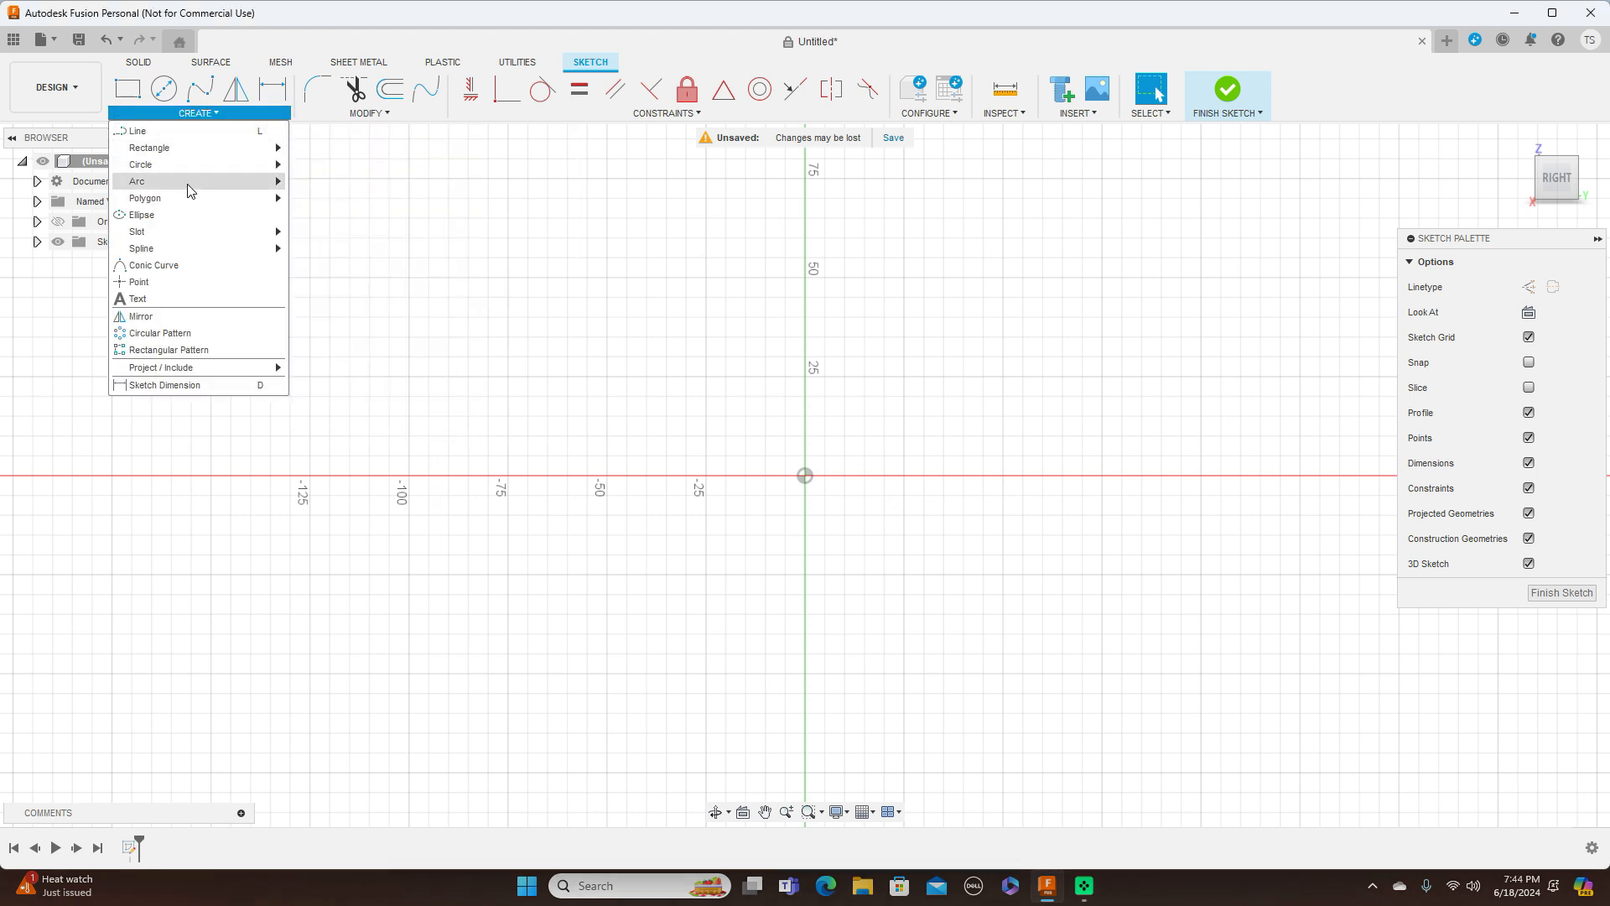
left_click(191, 136)
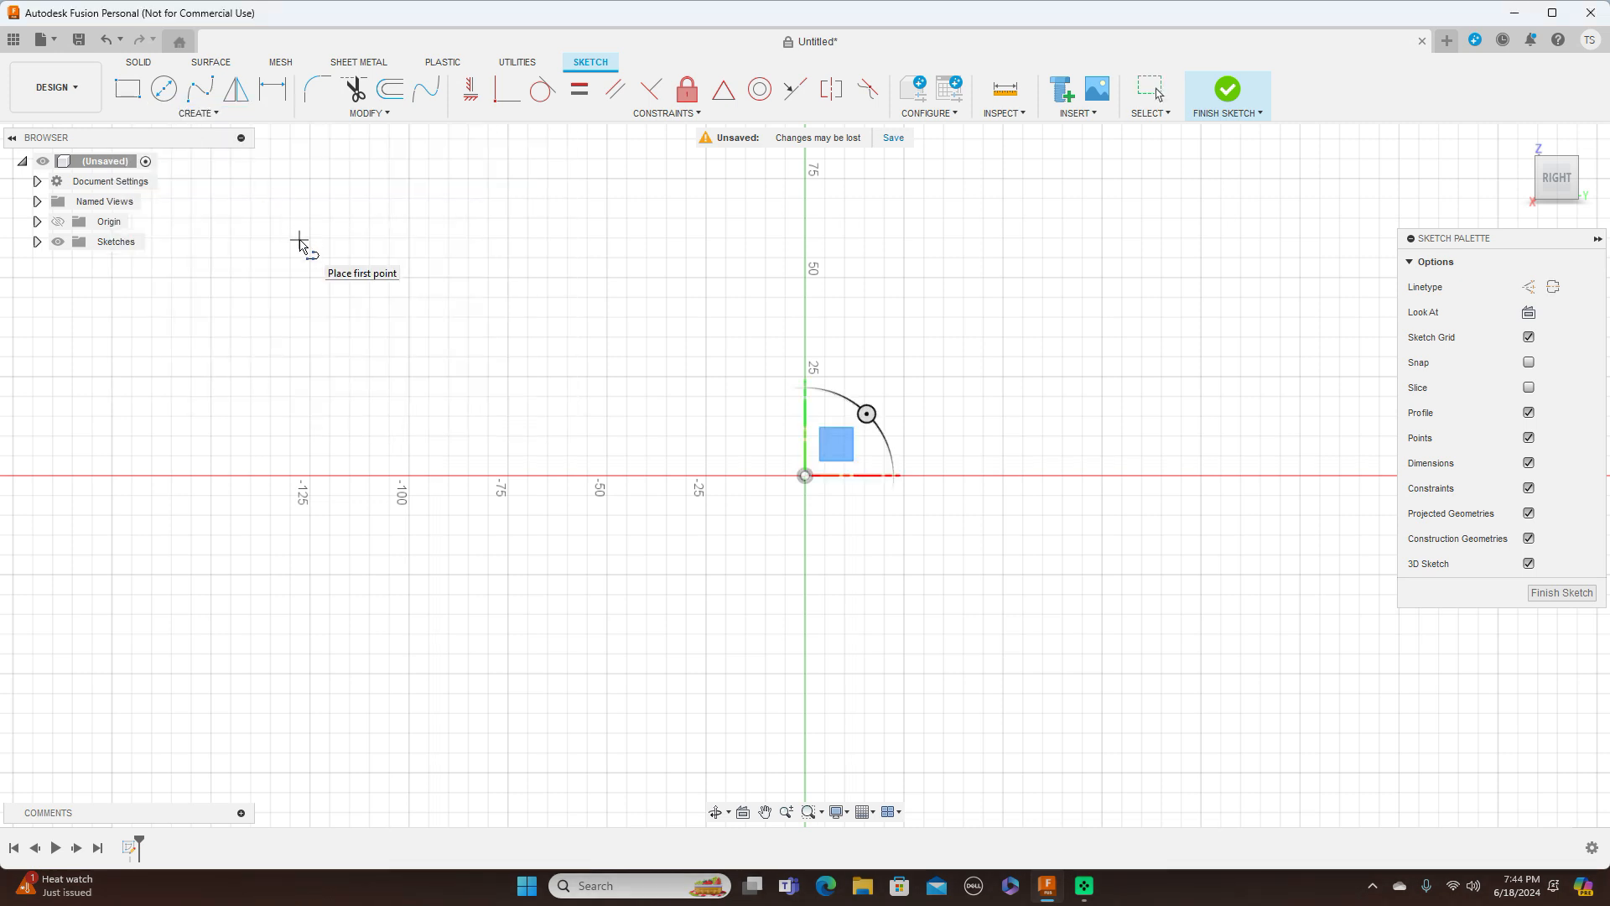
left_click(606, 376)
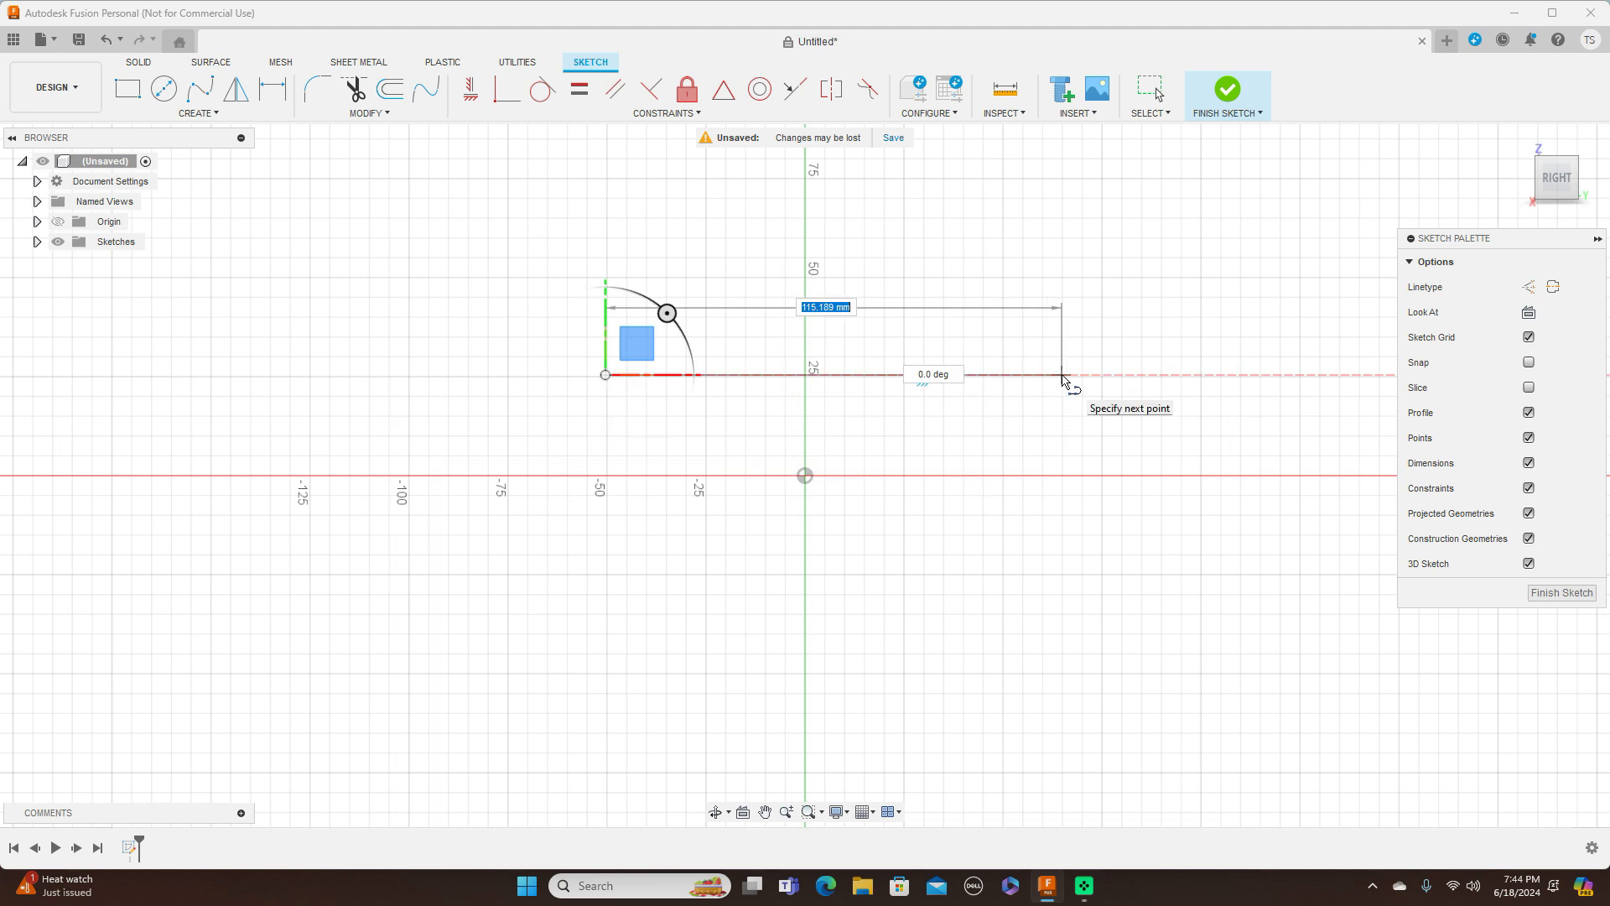
left_click(1062, 376)
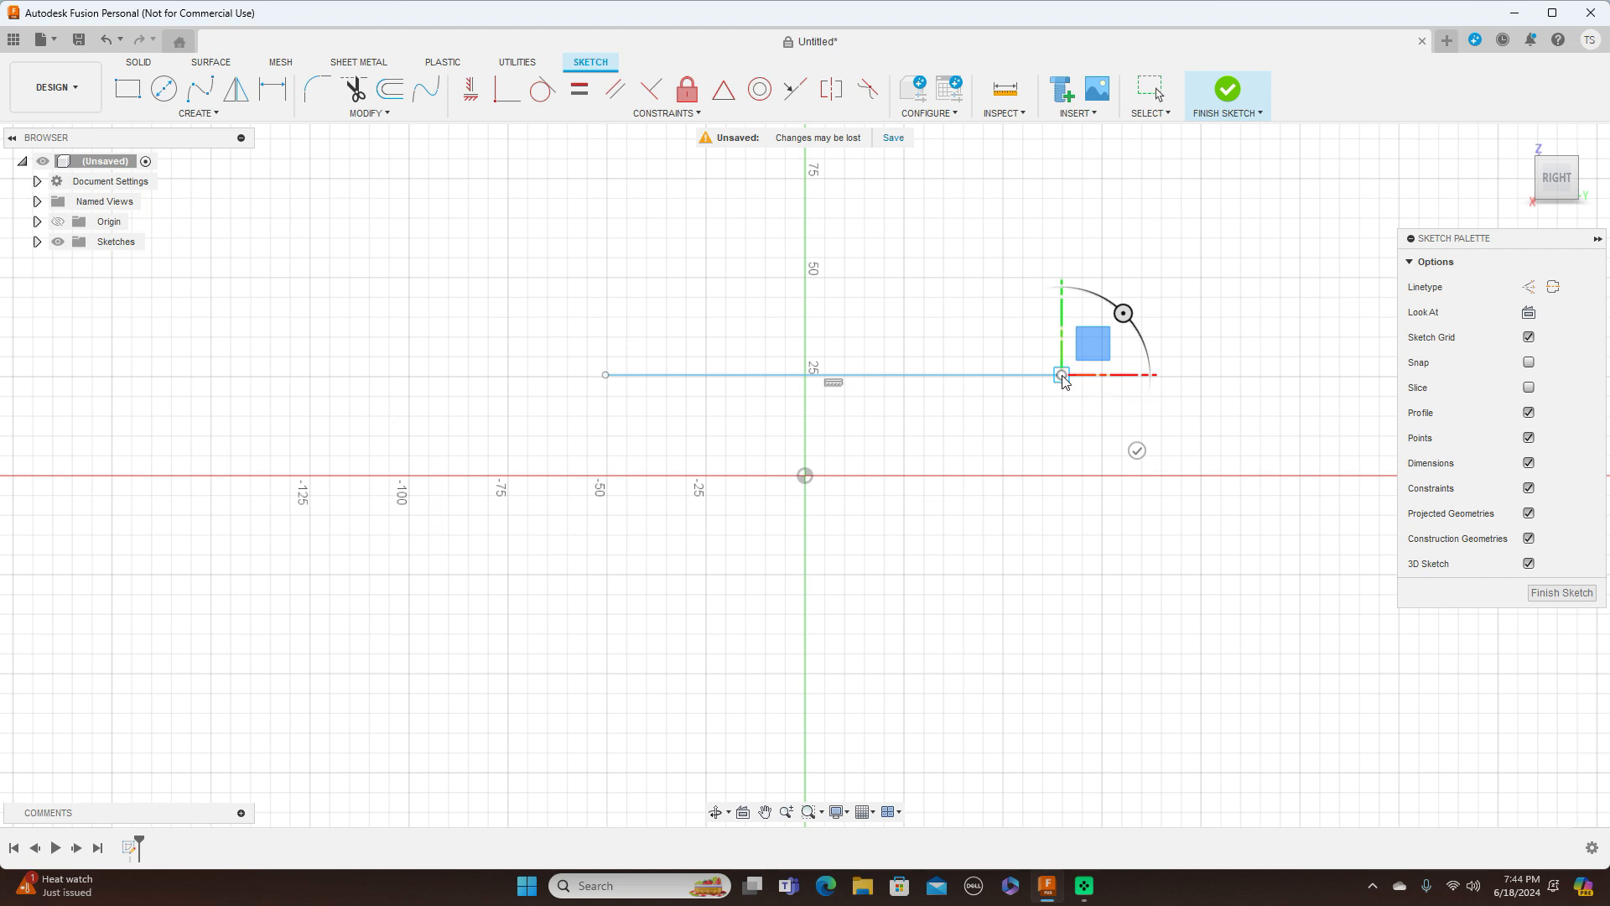
Finish the sketch after ending the line, and make the origin planes and axes visible
right_click(1062, 376)
left_click(1115, 376)
key("Escape")
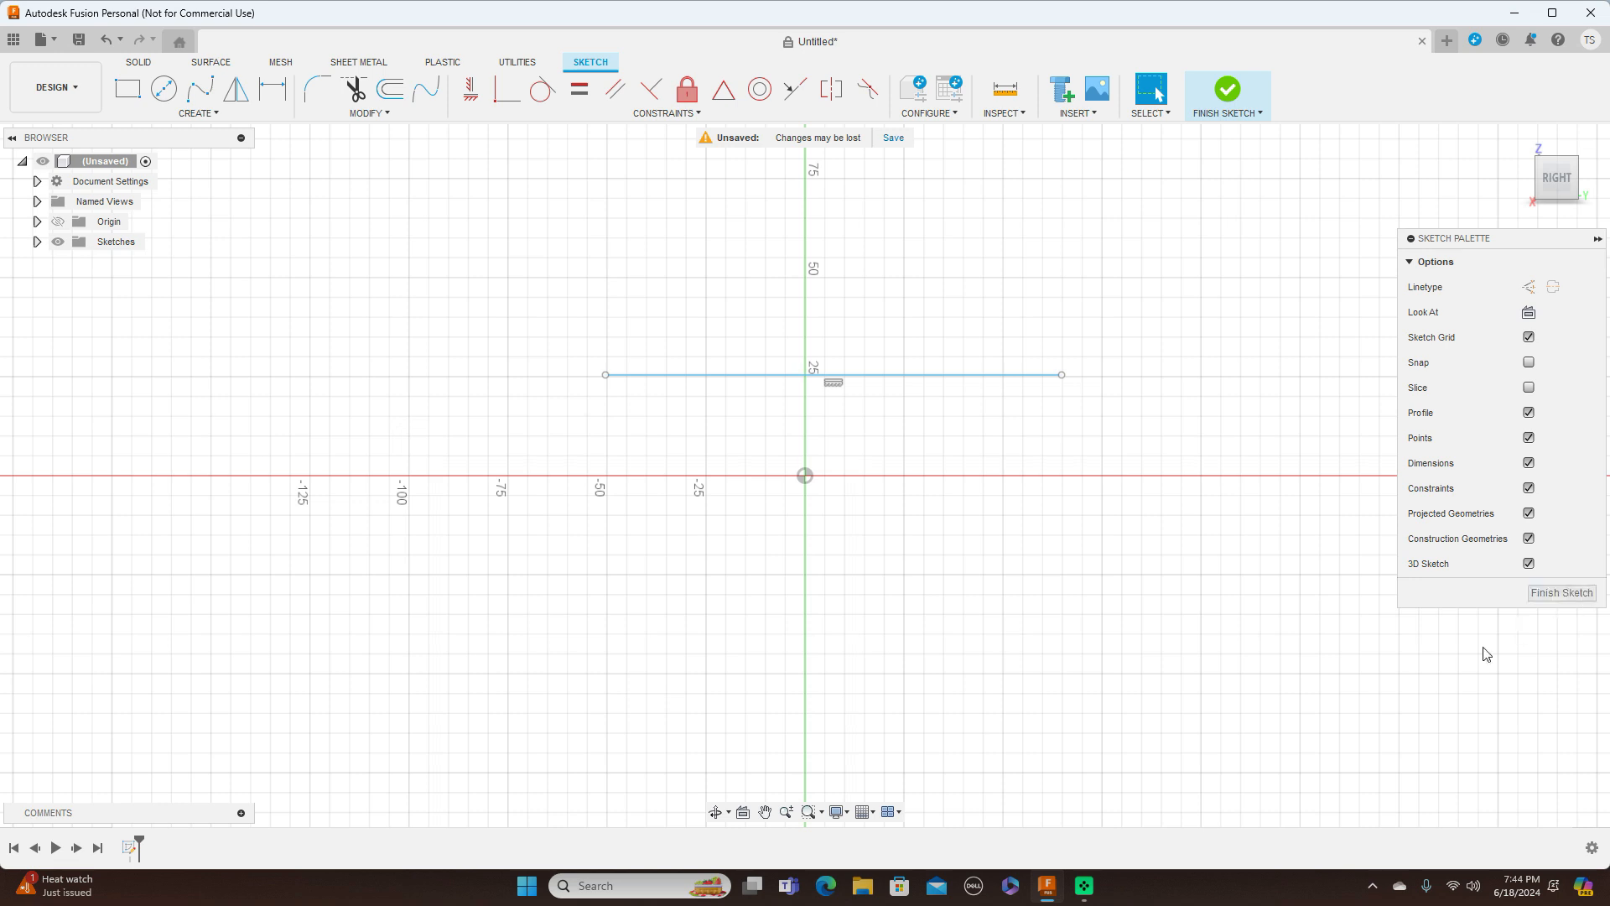
left_click(1560, 593)
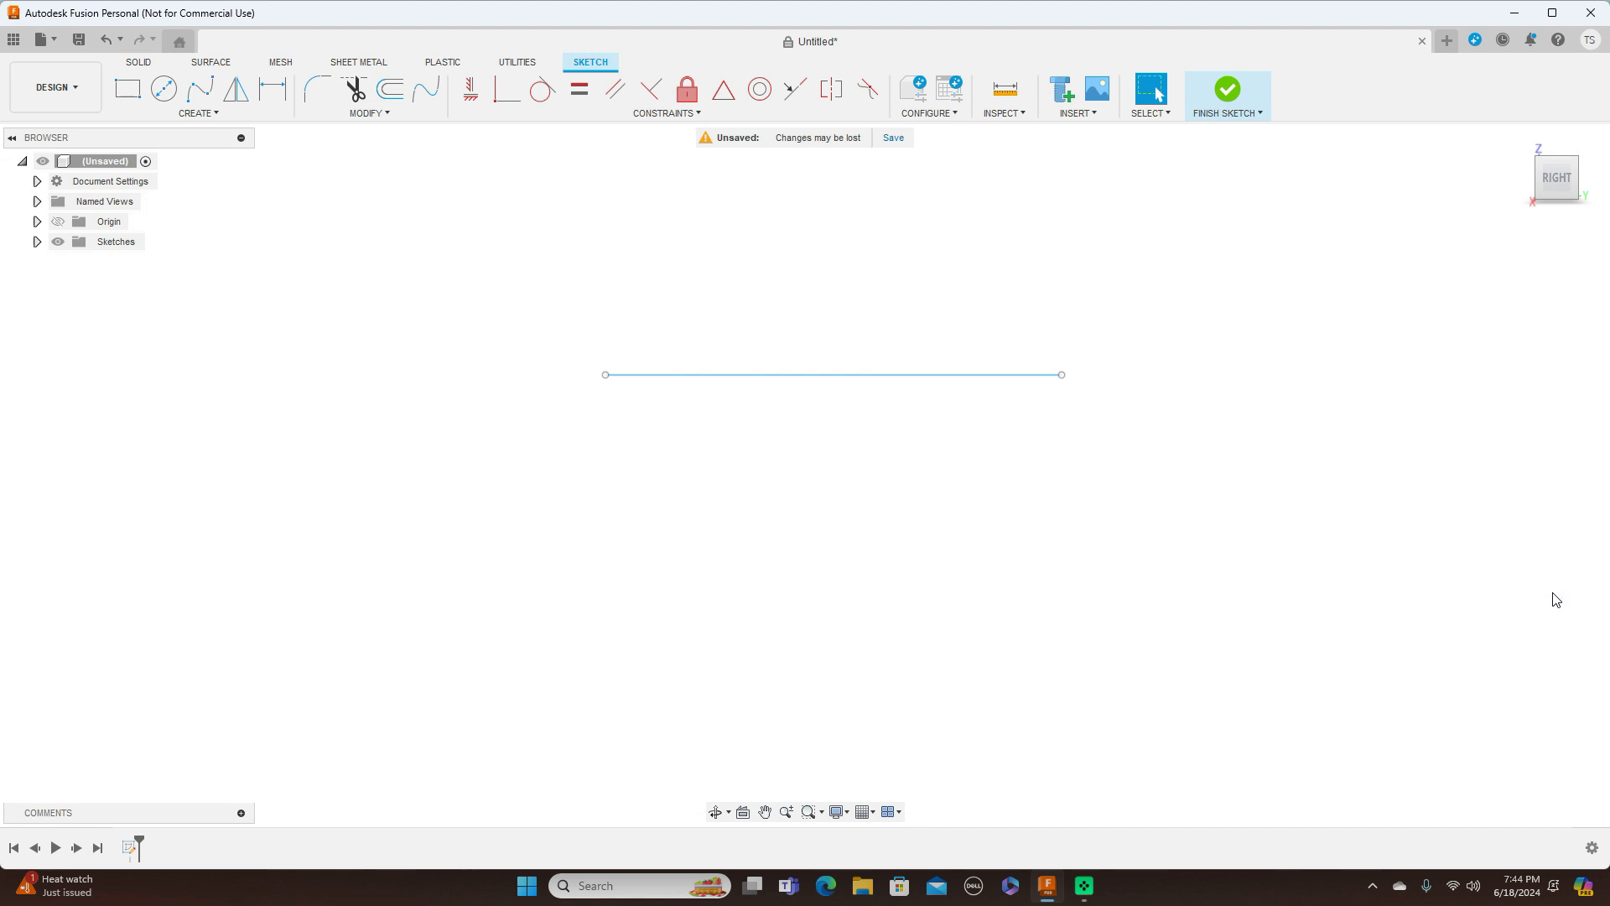
left_click(58, 222)
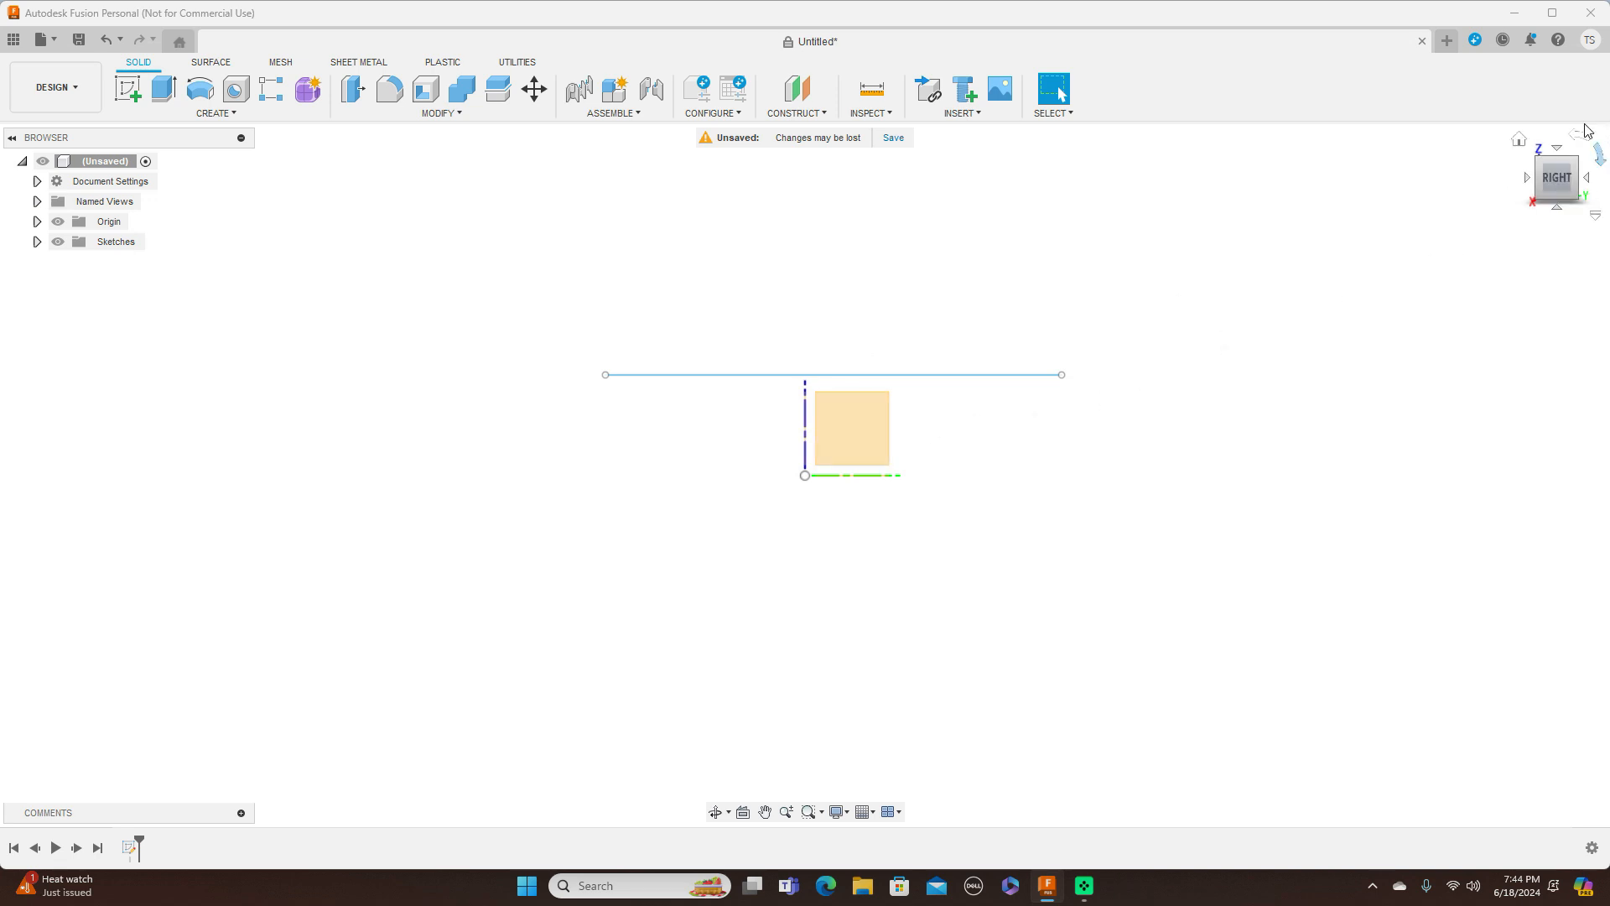
Examine the sketched line against the origin planes from angled views and the Right view
mouse_move(1559, 189)
left_mouse_down()
mouse_move(1603, 192)
mouse_move(1609, 226)
left_mouse_up()
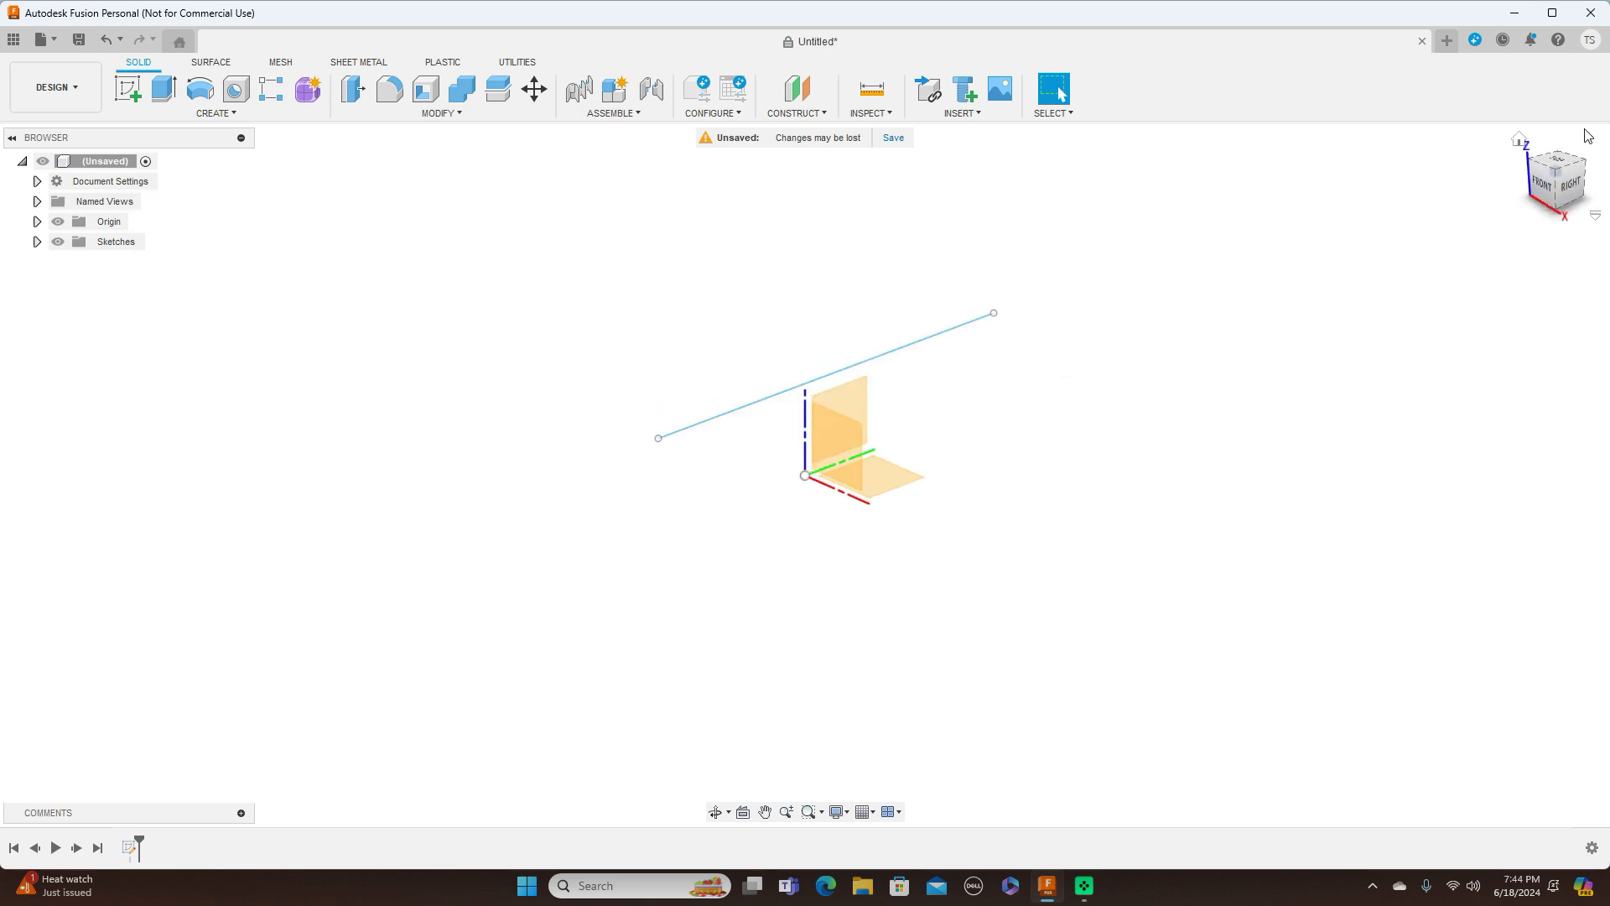
left_click(1572, 185)
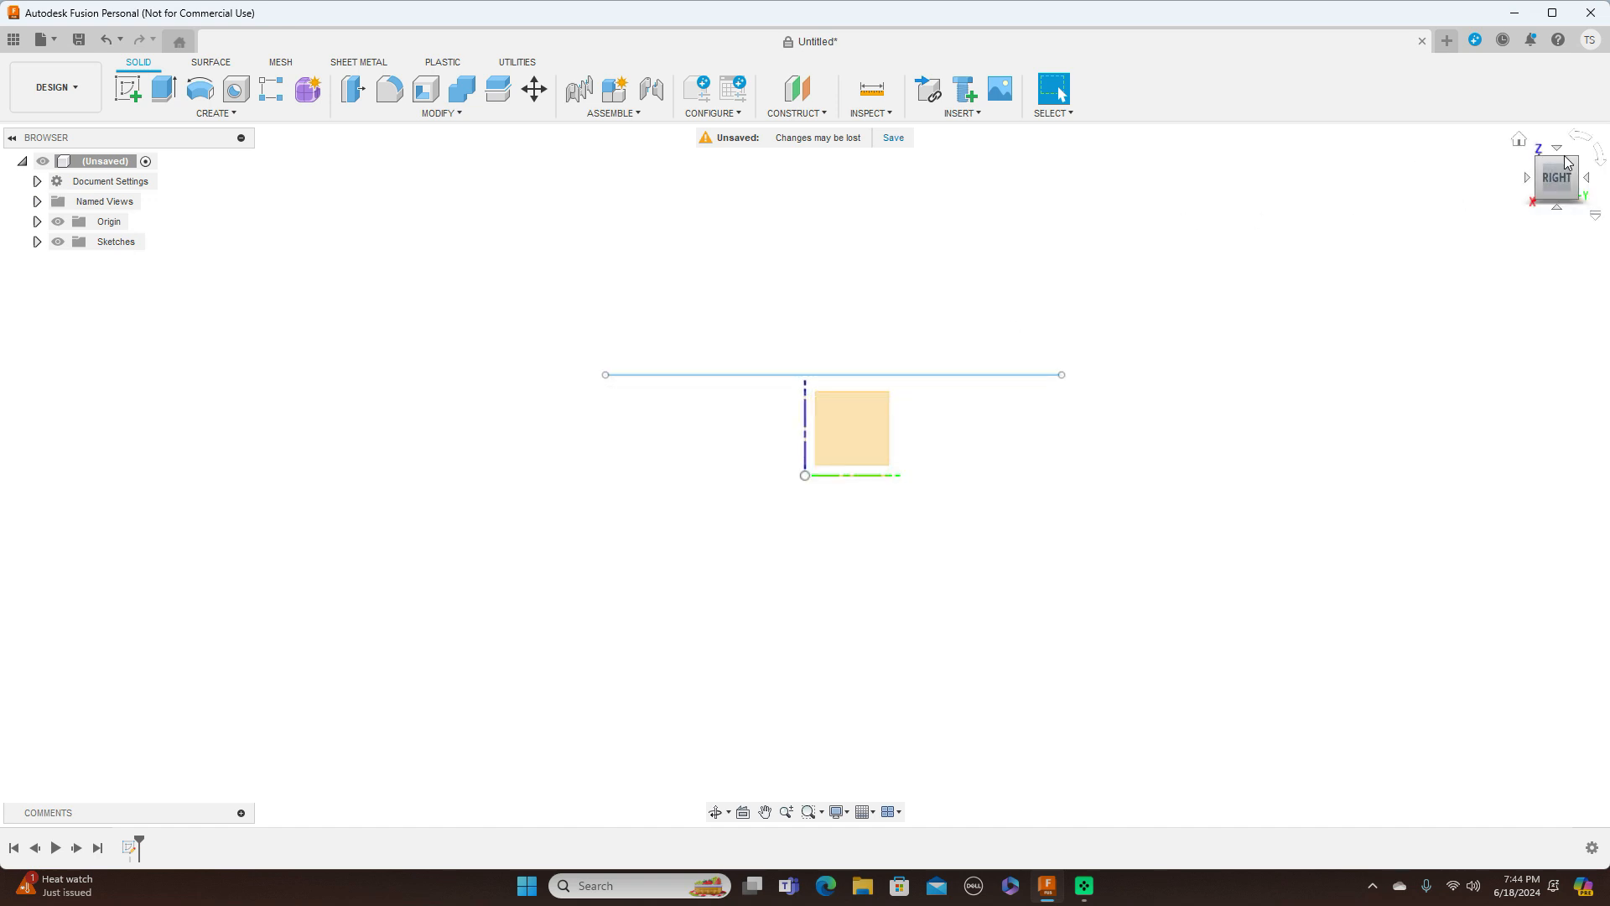
left_click_drag(1540, 181, 1585, 198)
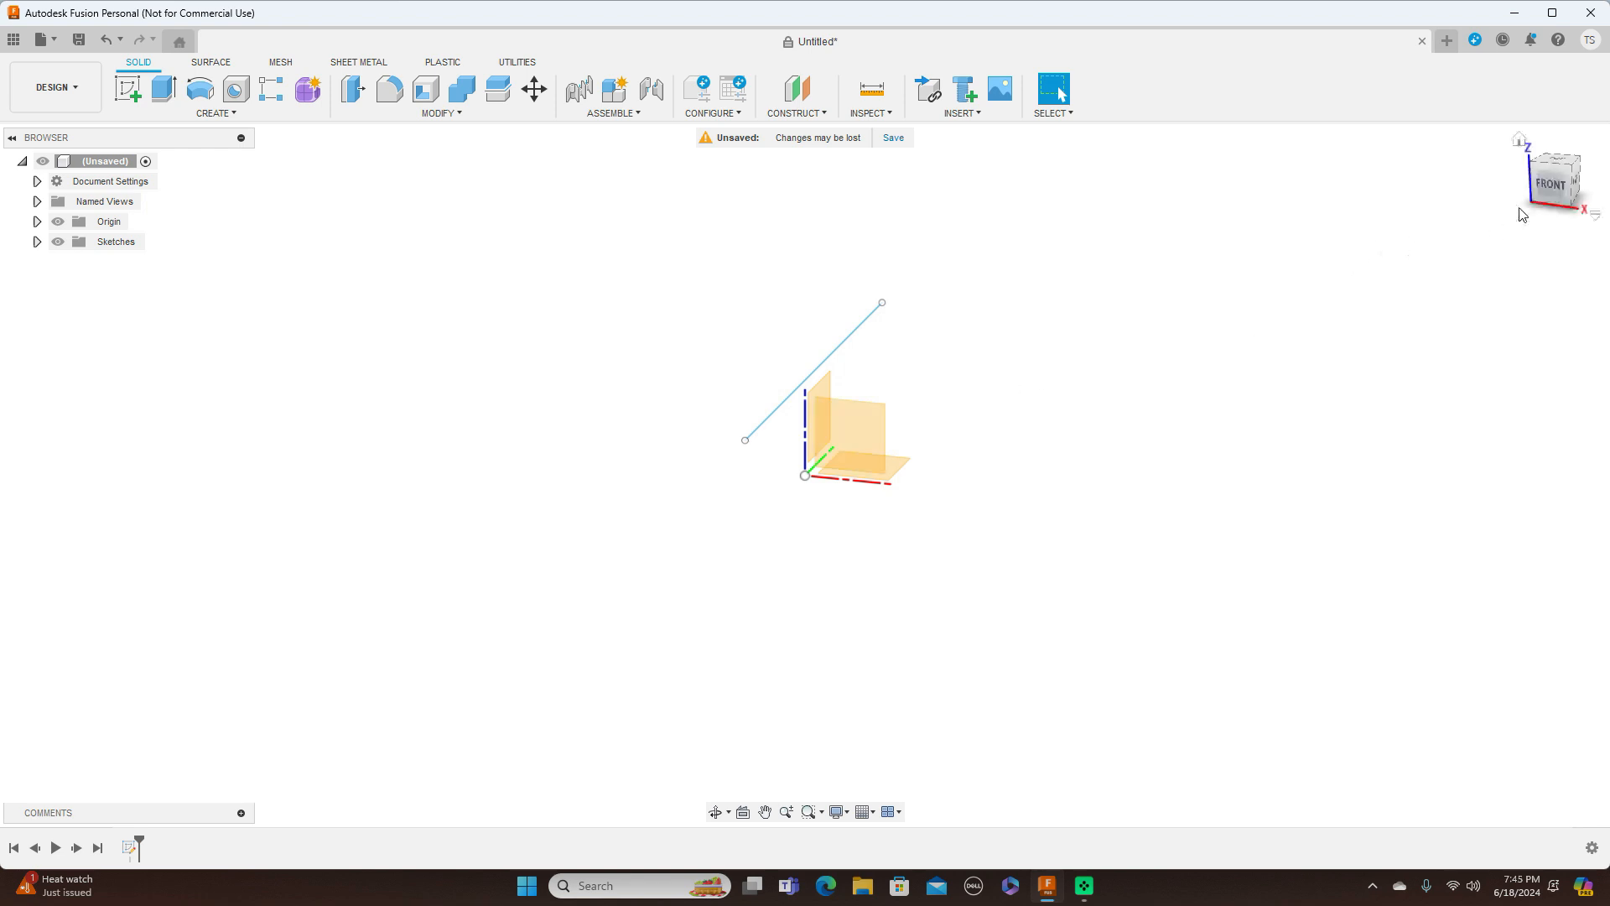
left_click_drag(1536, 198, 1532, 201)
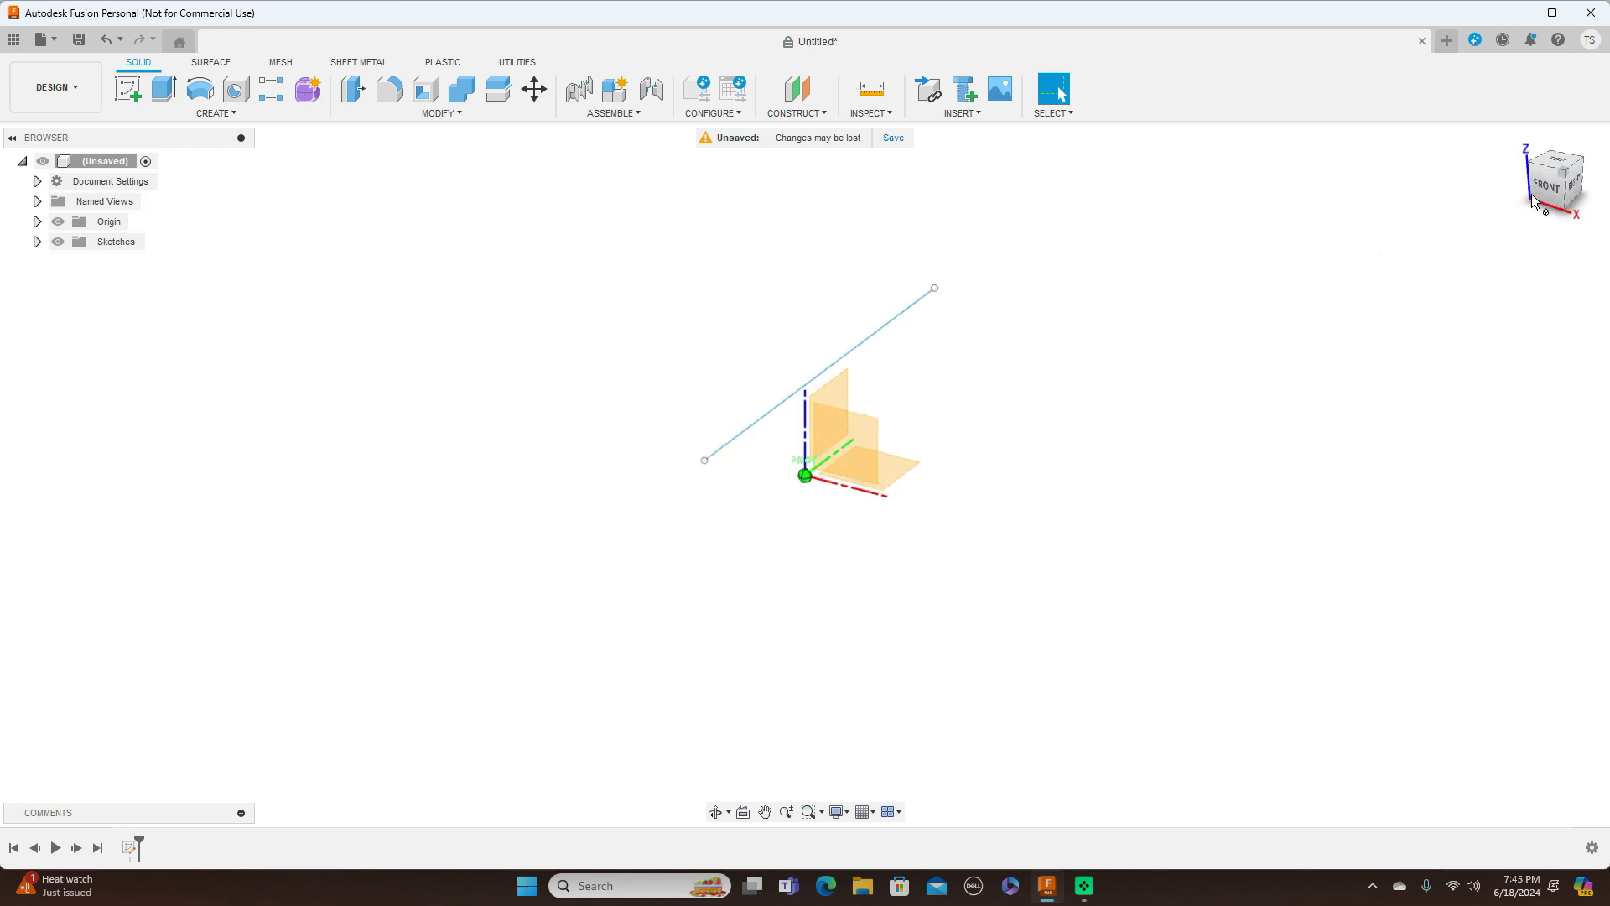
left_click(1577, 187)
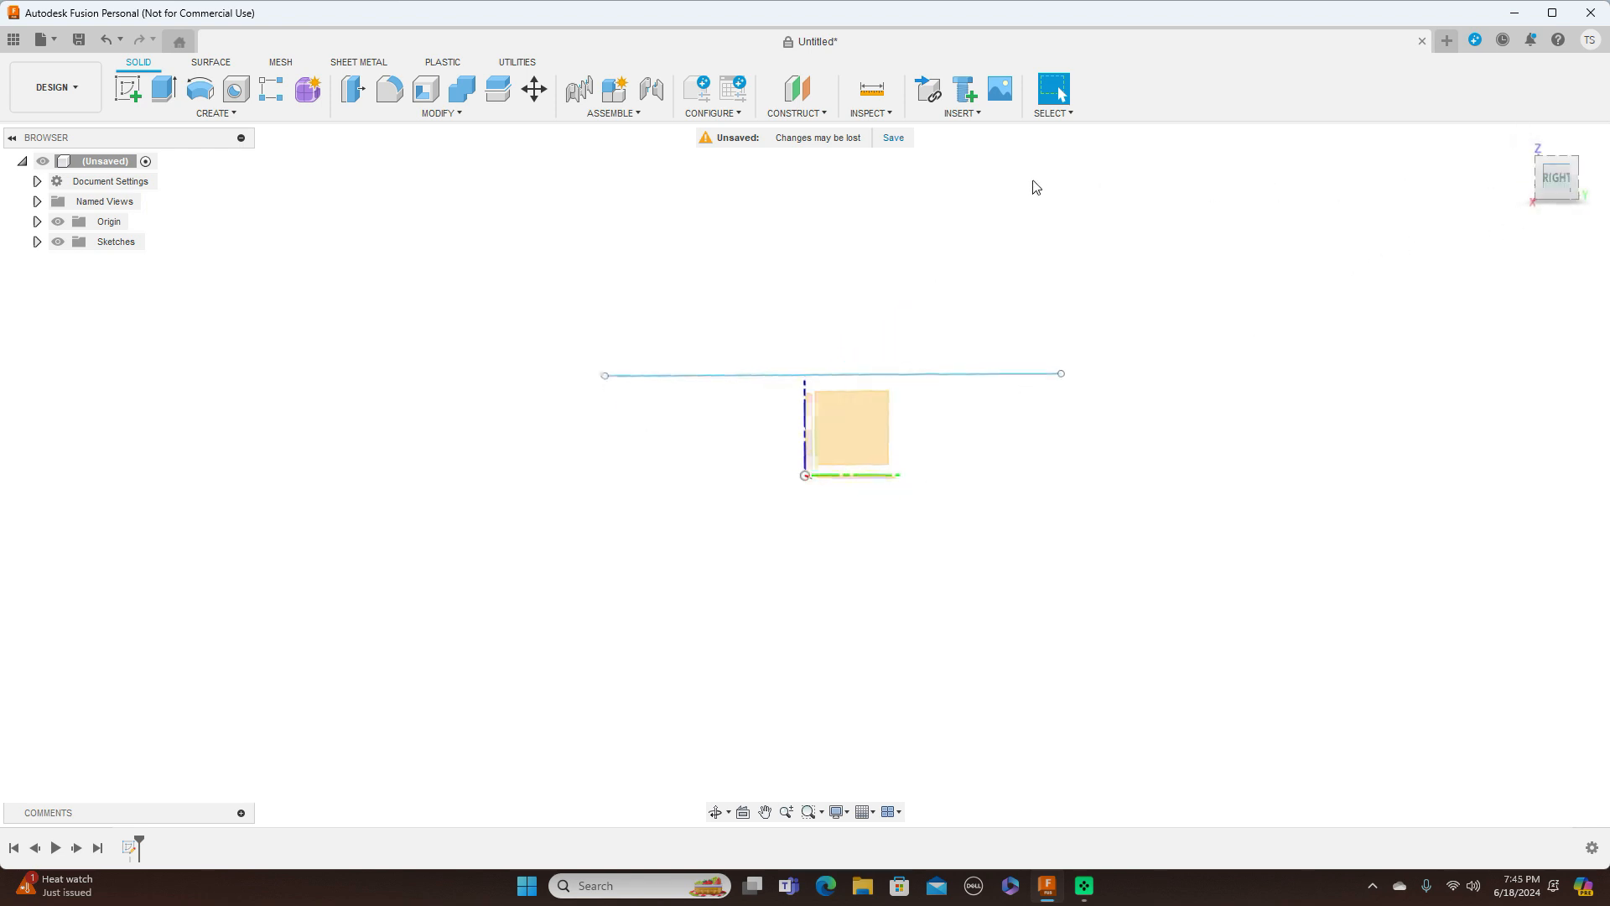
Construct a plane at an angle of 45 degrees through the sketched line
left_click(828, 117)
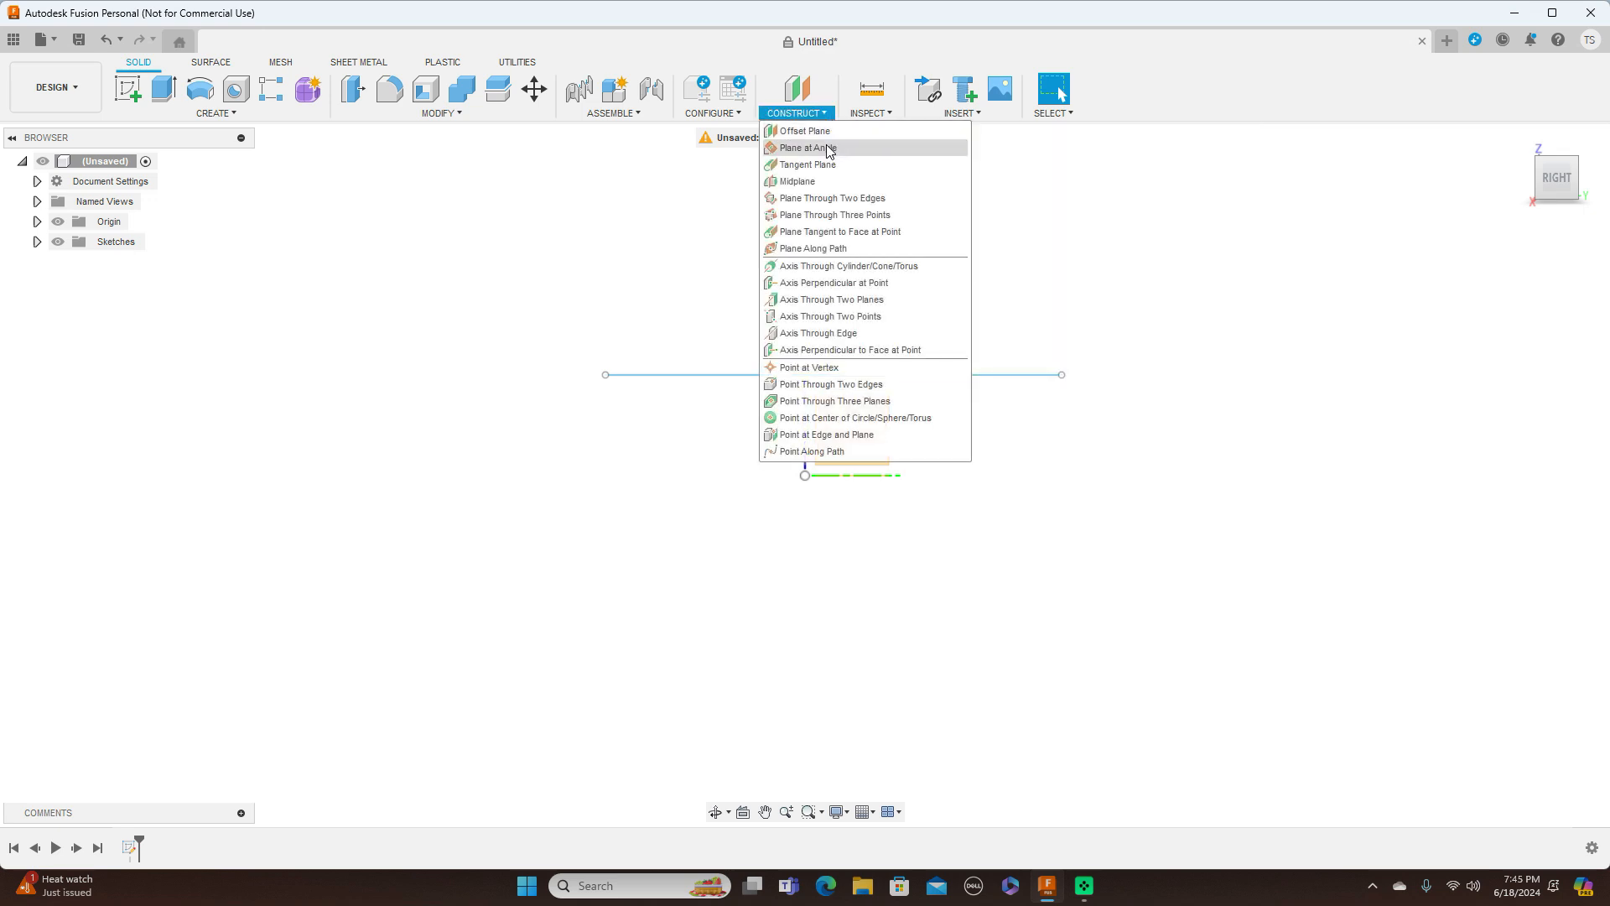
left_click(829, 150)
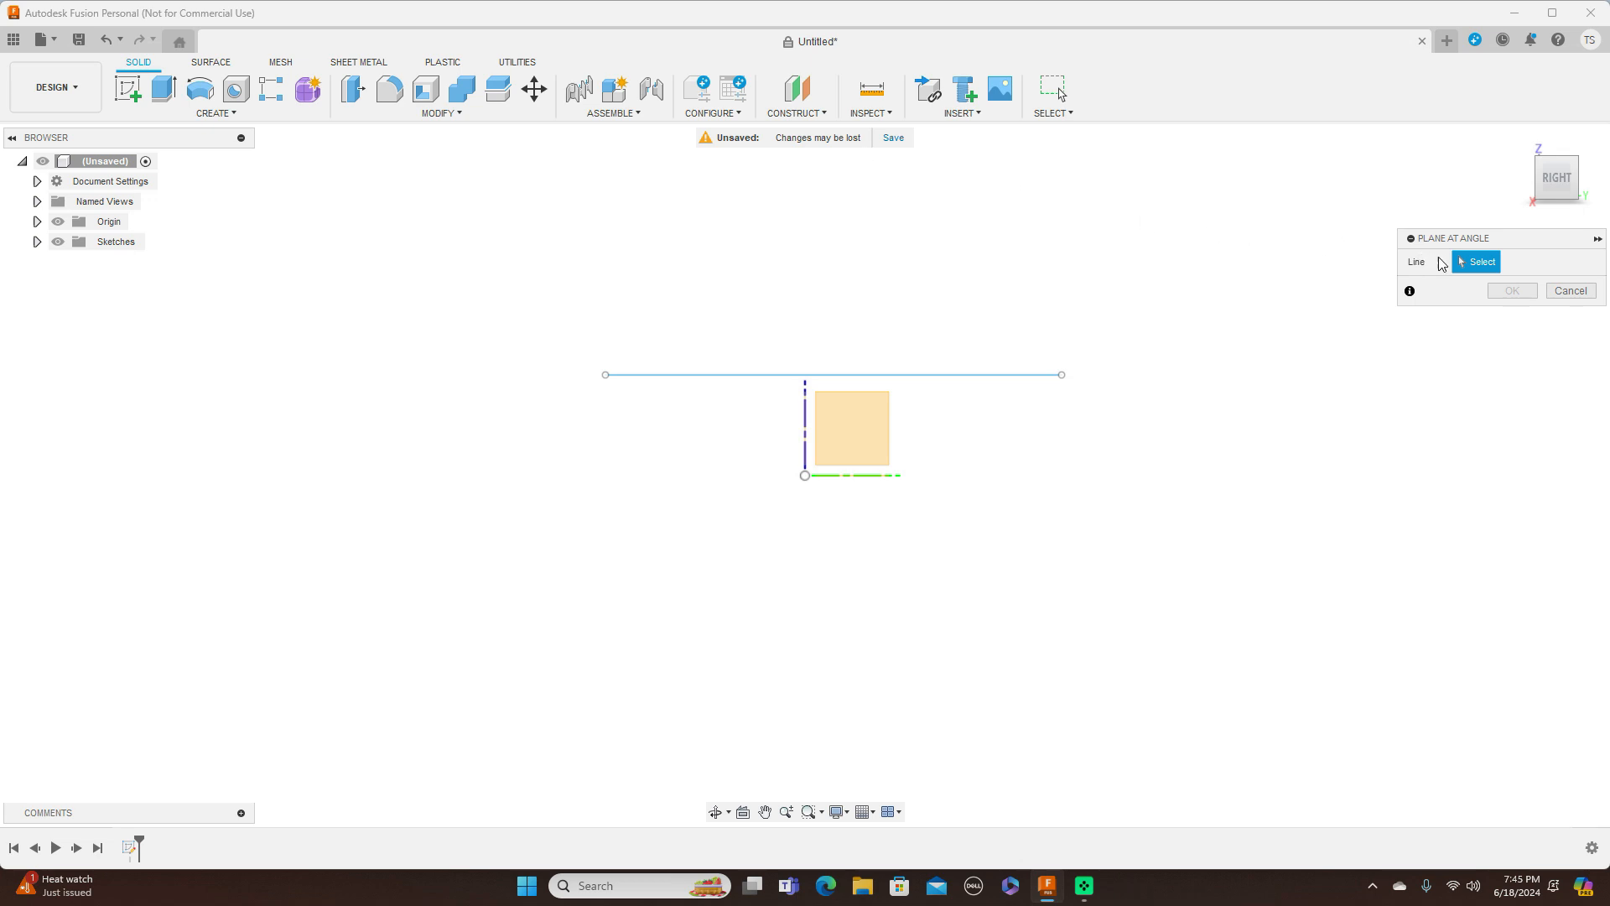
left_click(922, 380)
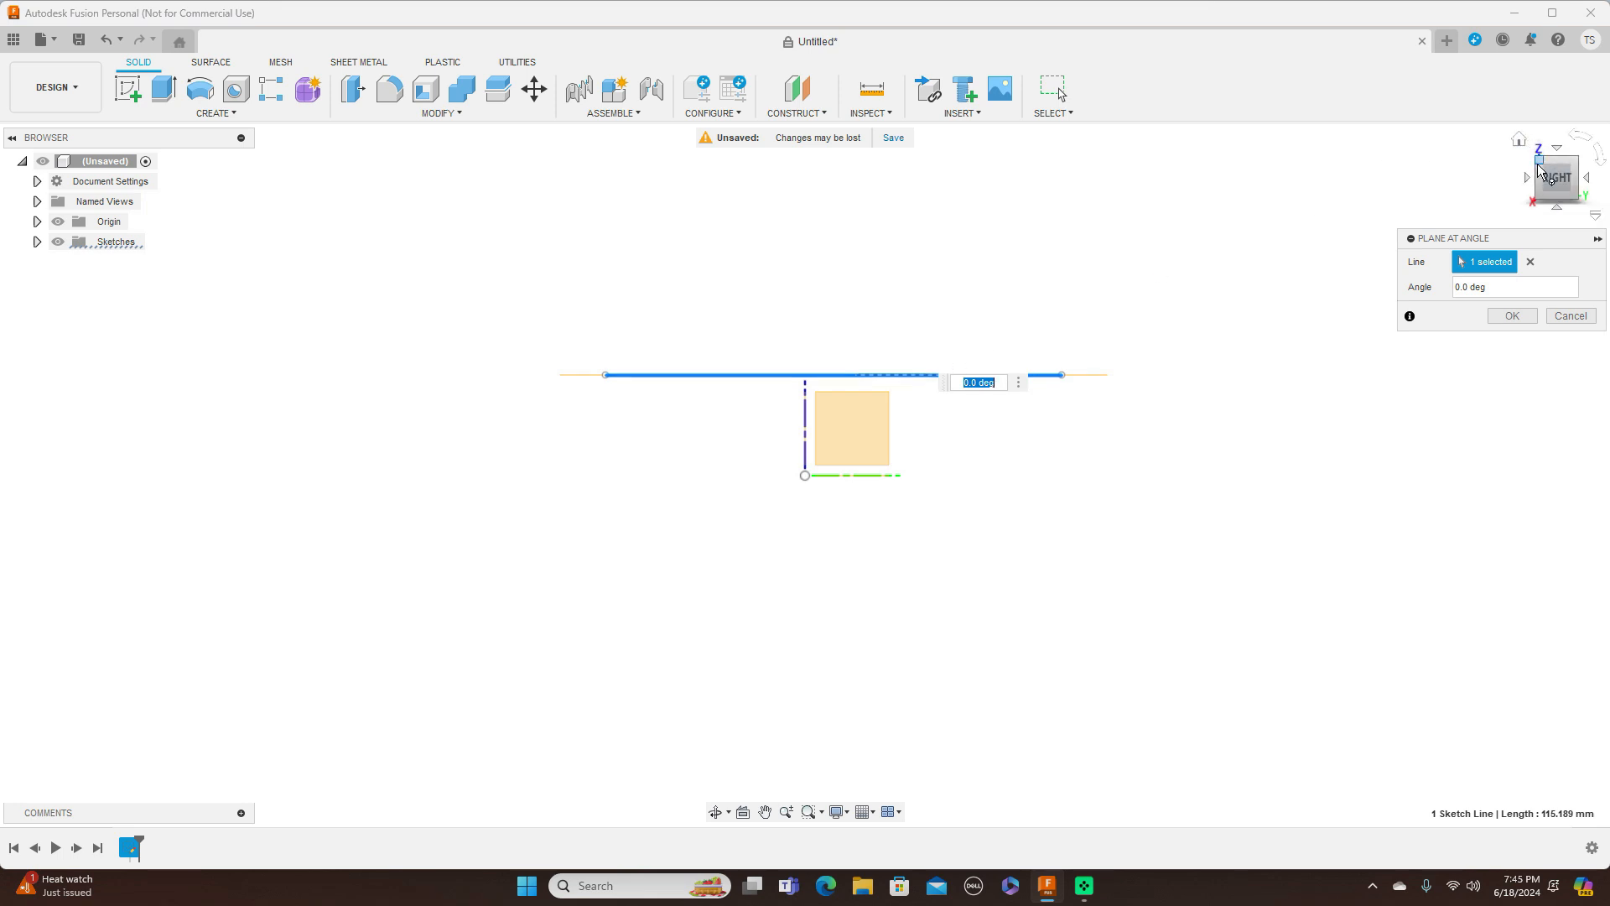
left_click_drag(1541, 180, 1577, 184)
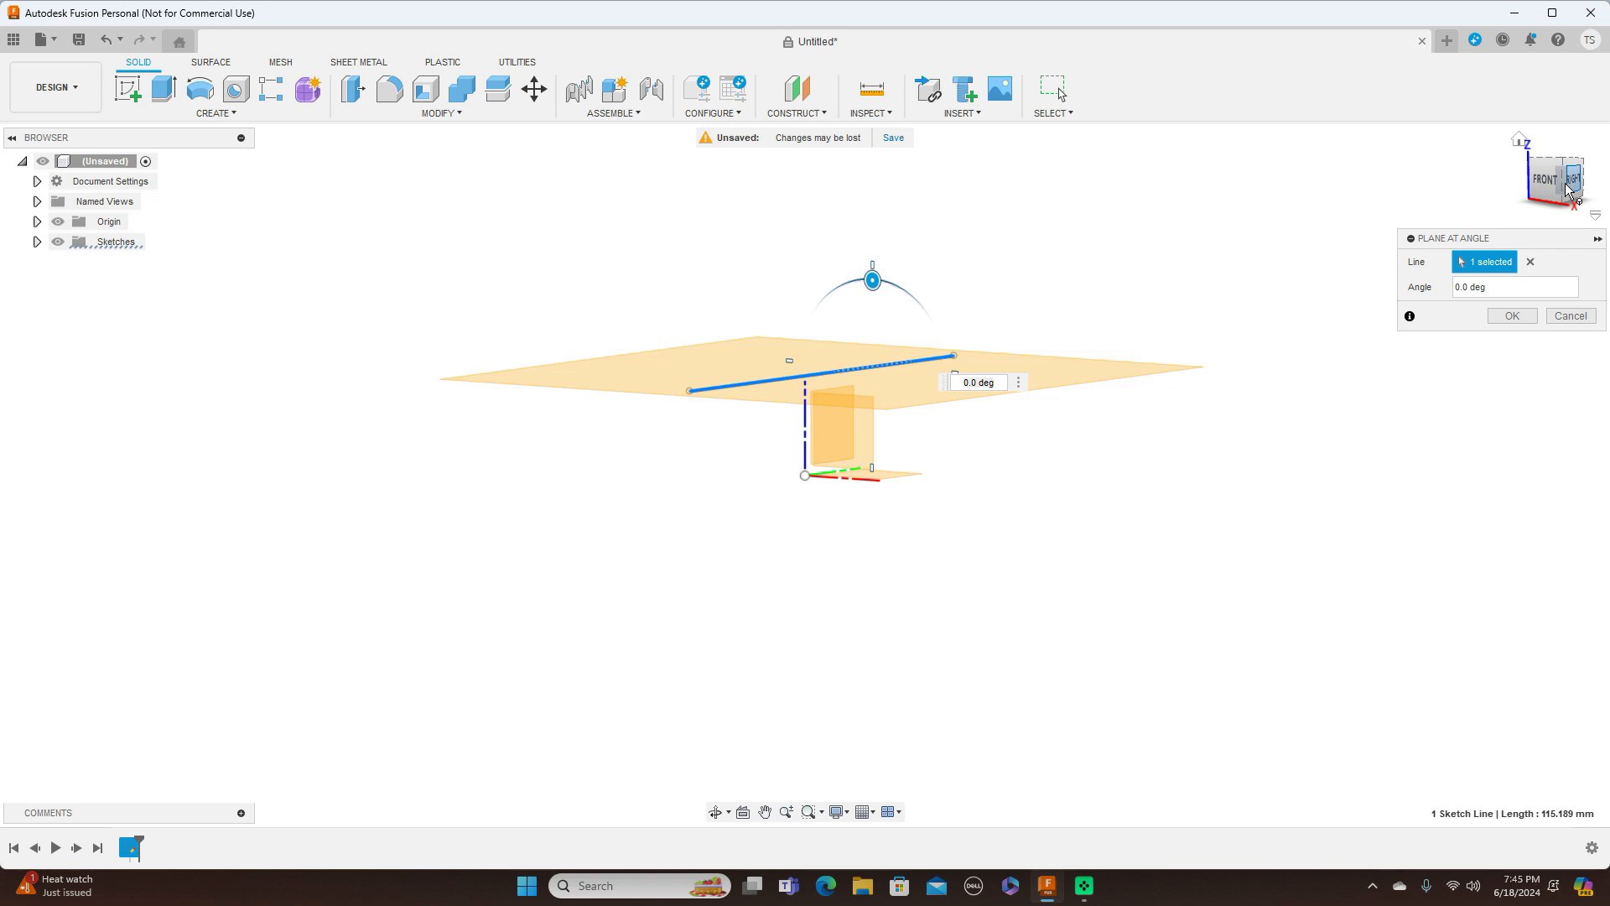
left_click_drag(1569, 189, 1589, 187)
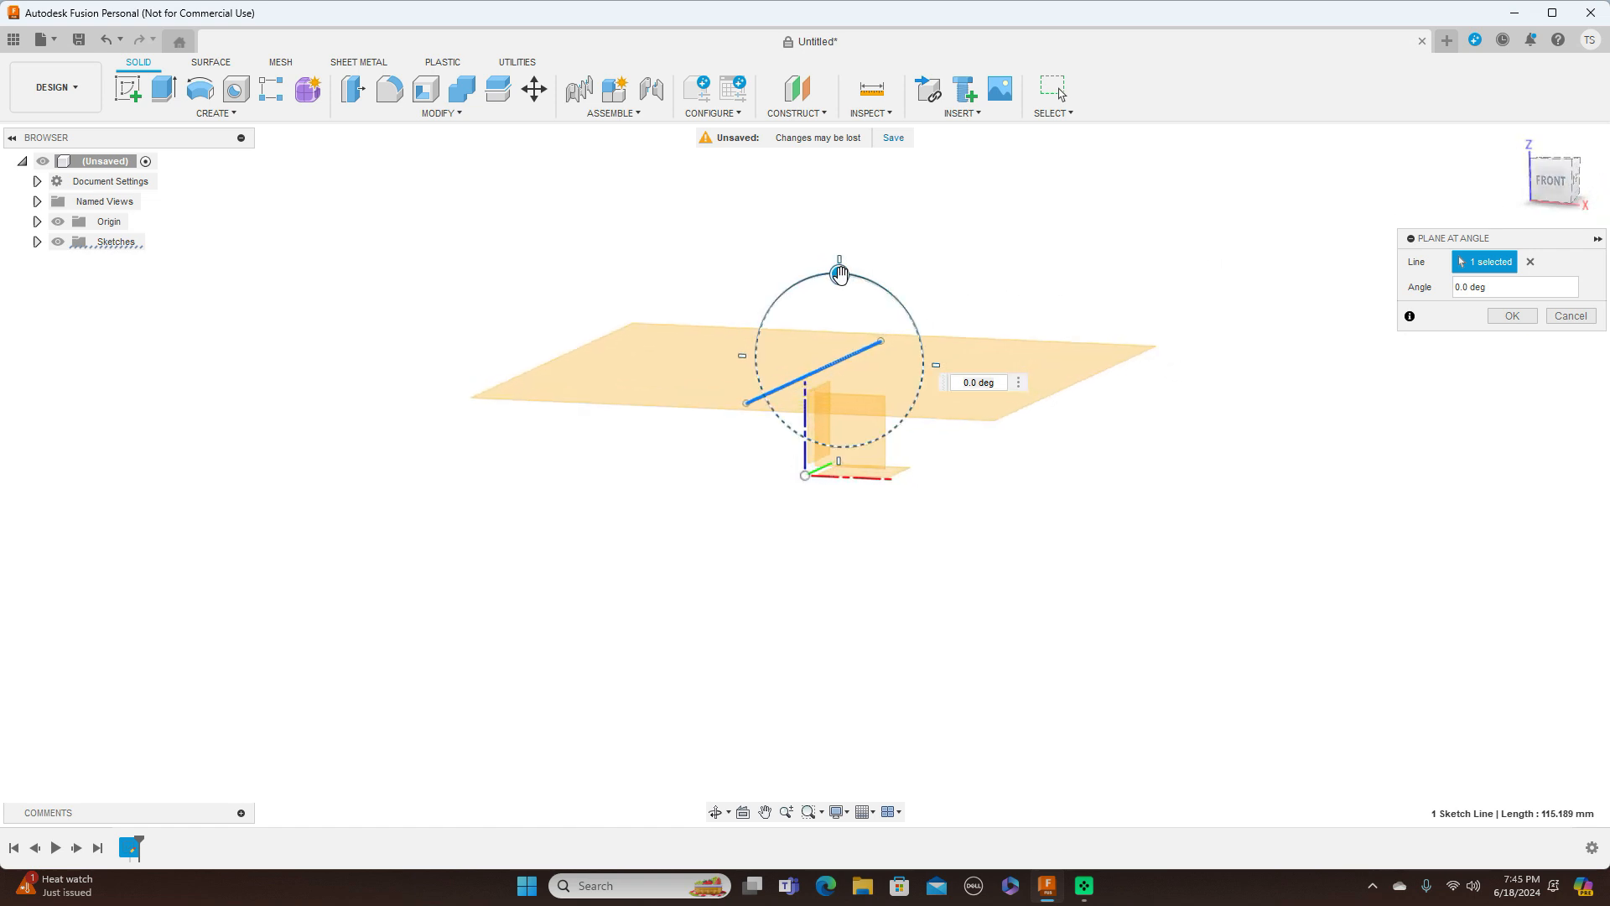
left_click_drag(839, 274, 884, 307)
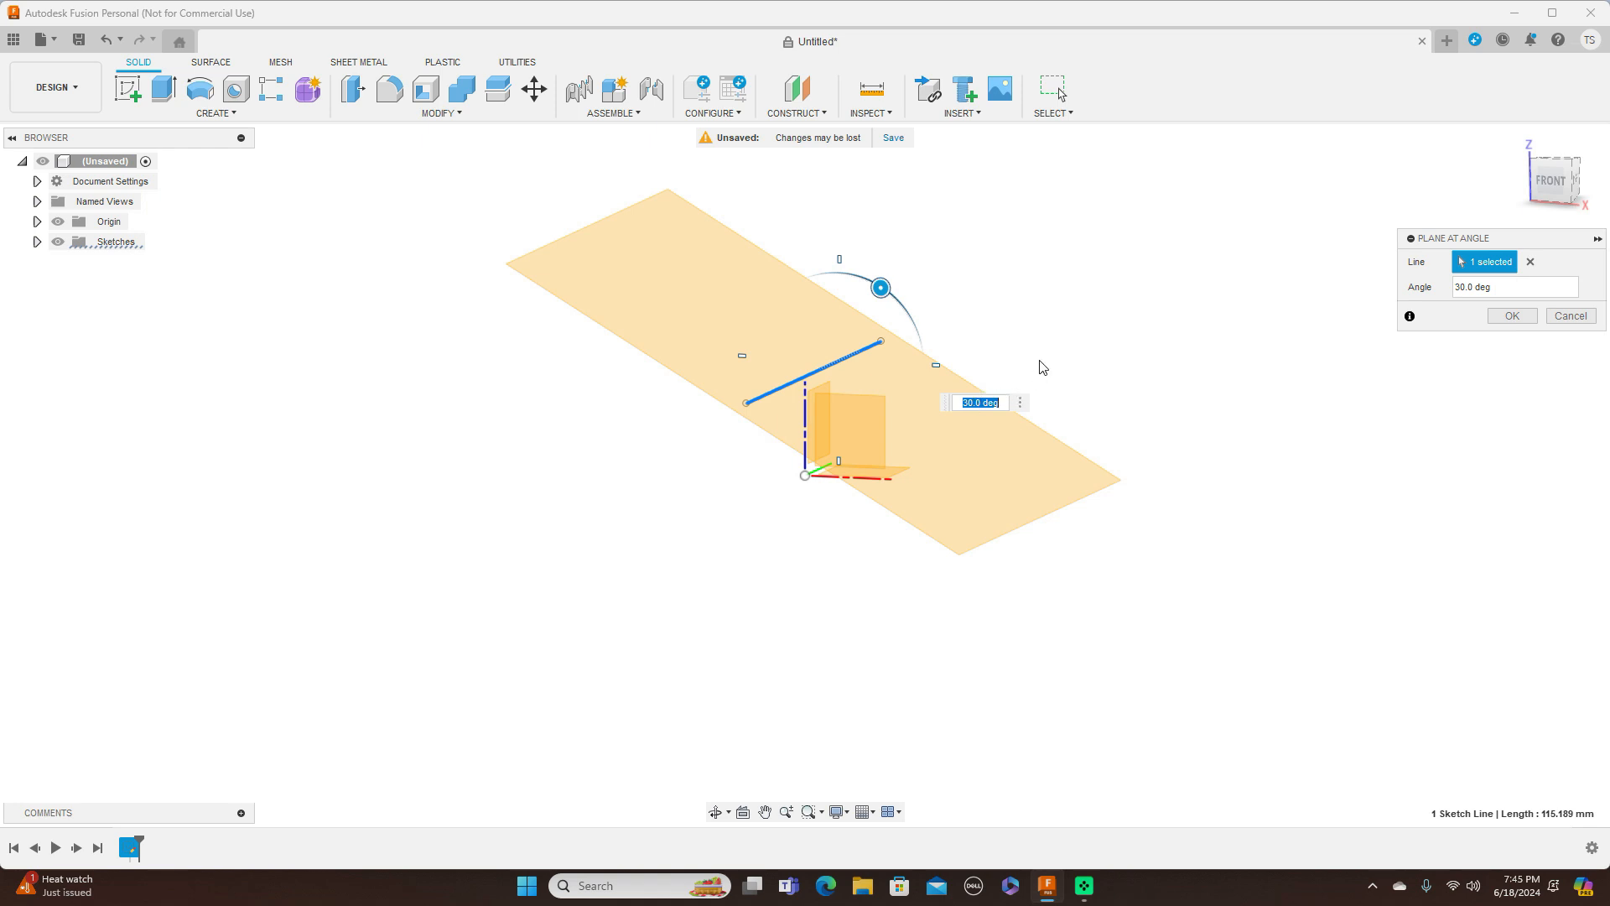
key("BackSpace")
key("Return")
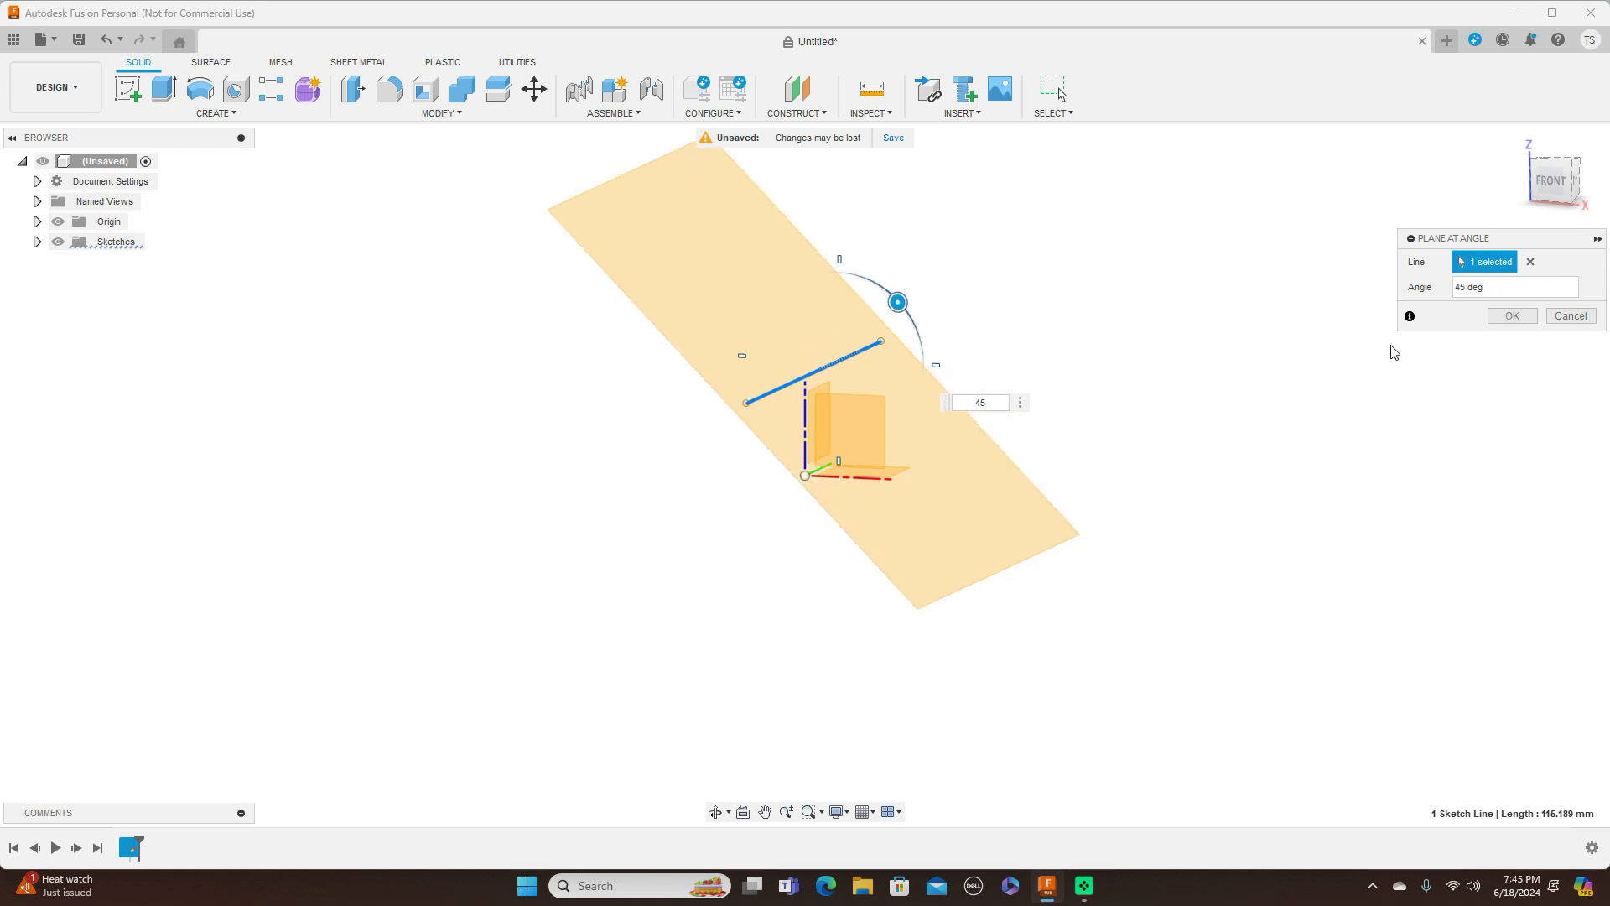
left_click(1513, 317)
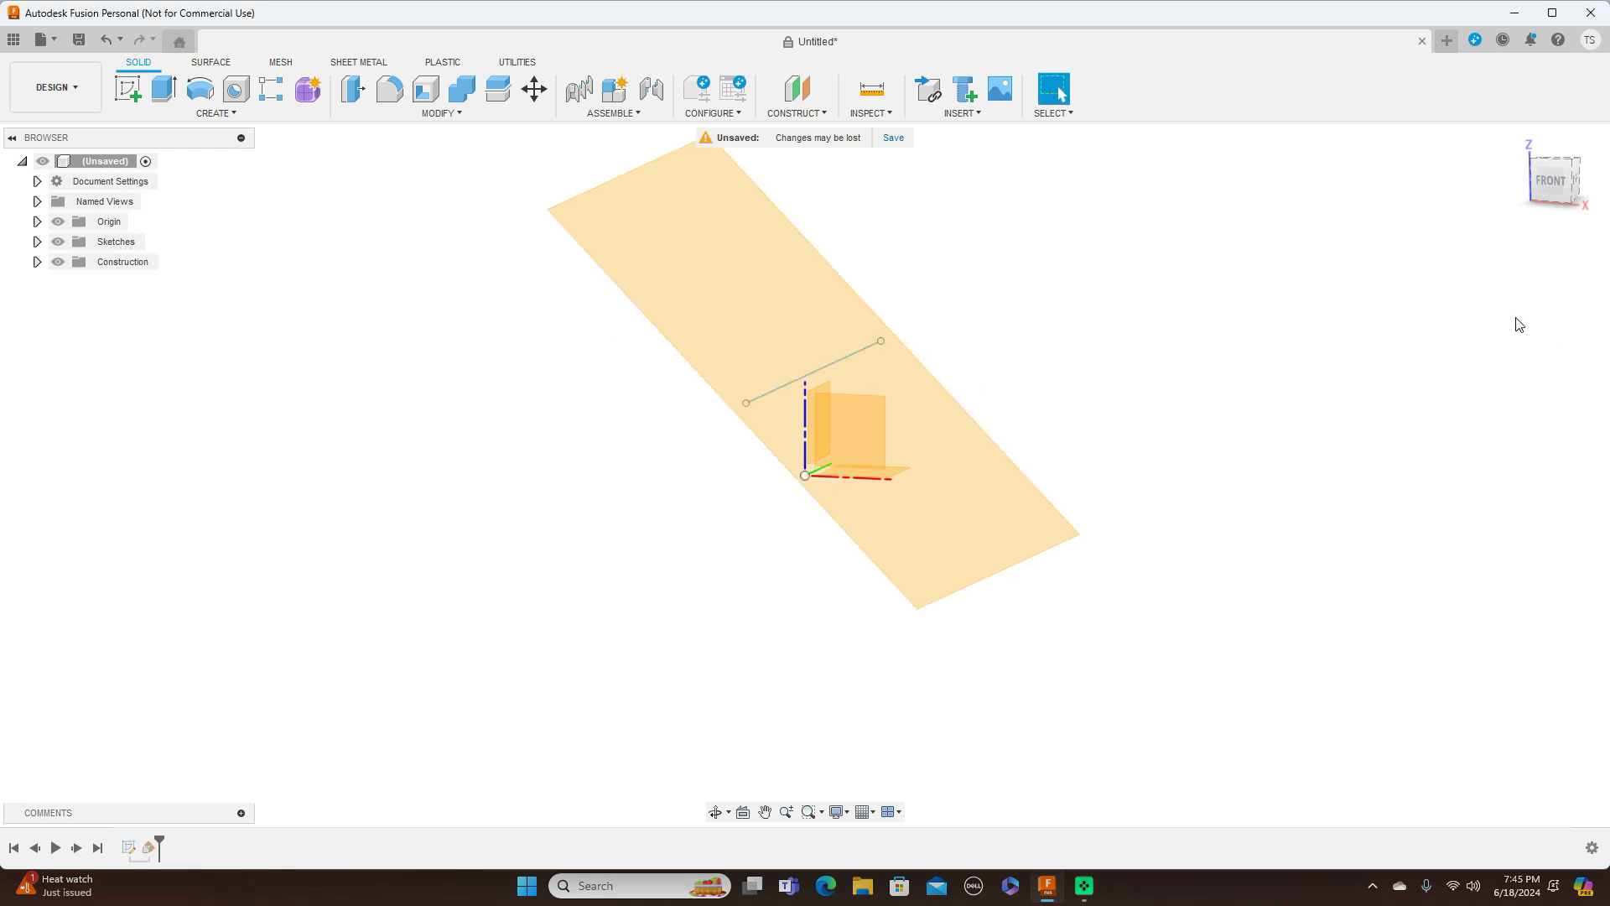
Examine the tilt of the new construction plane from the Front view and from slightly angled views
left_click(1553, 186)
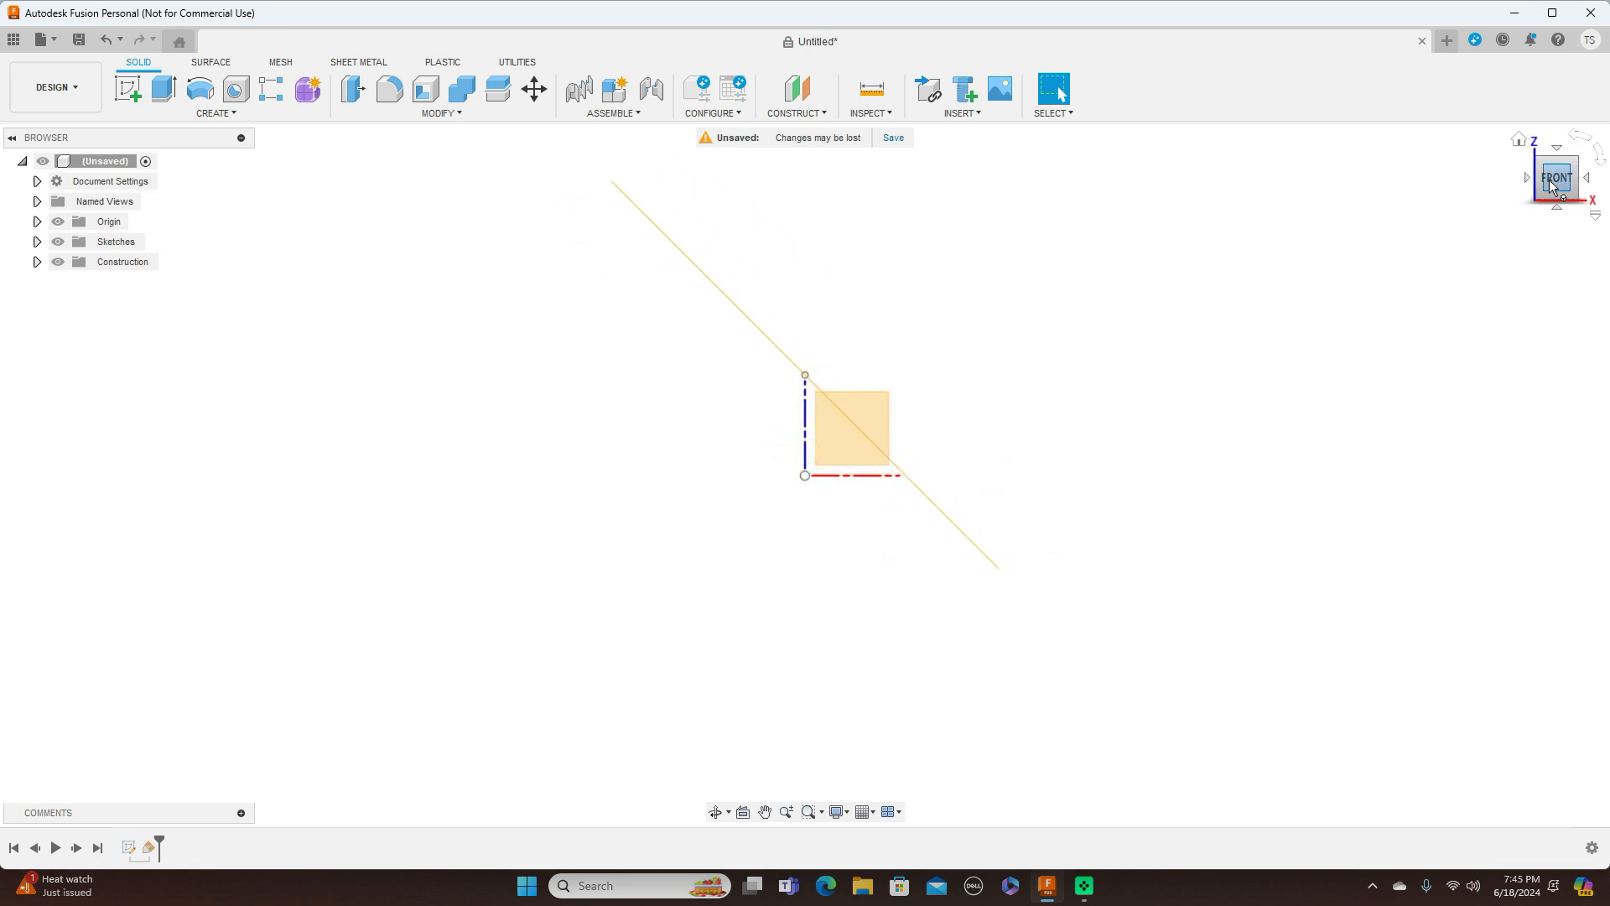
left_click_drag(1575, 164, 1563, 181)
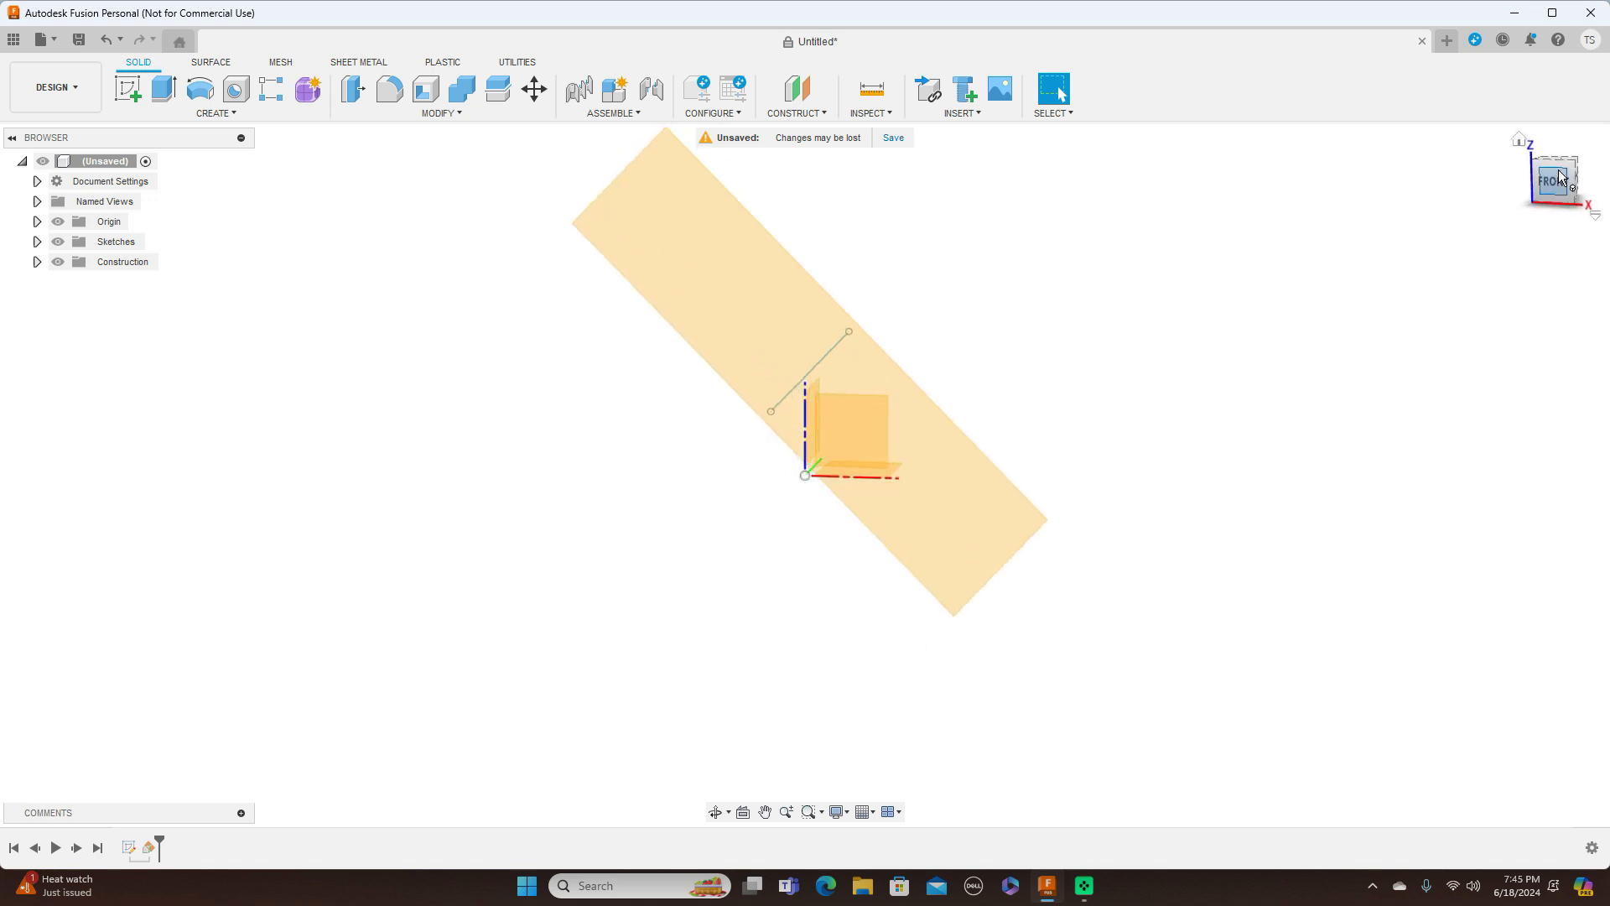
left_click(1563, 180)
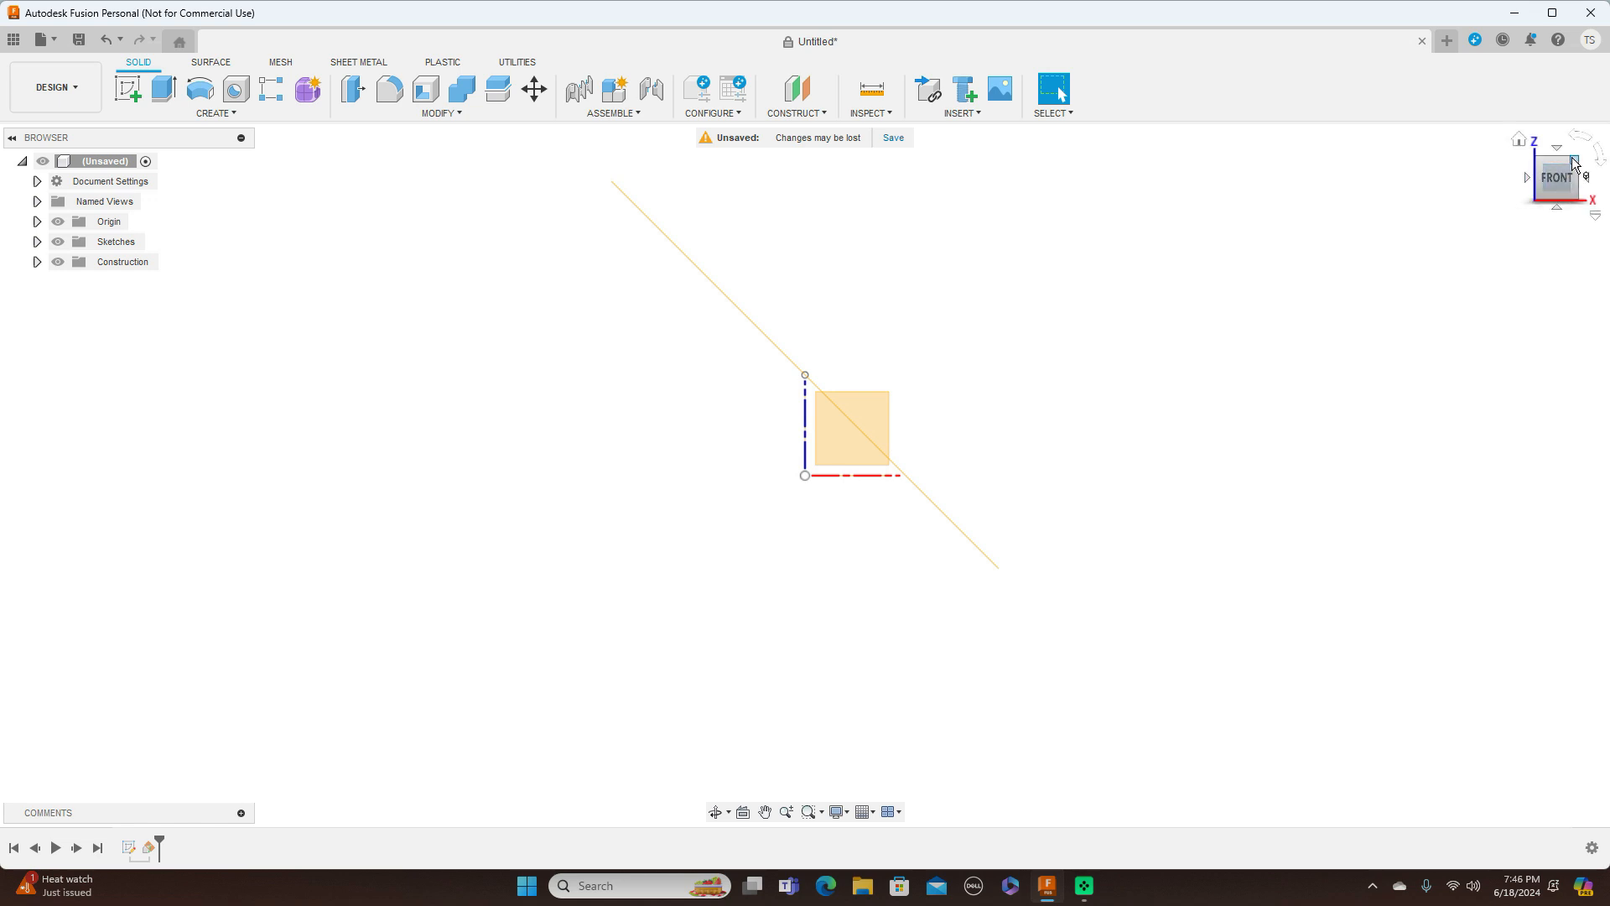
left_click_drag(1573, 157, 1561, 173)
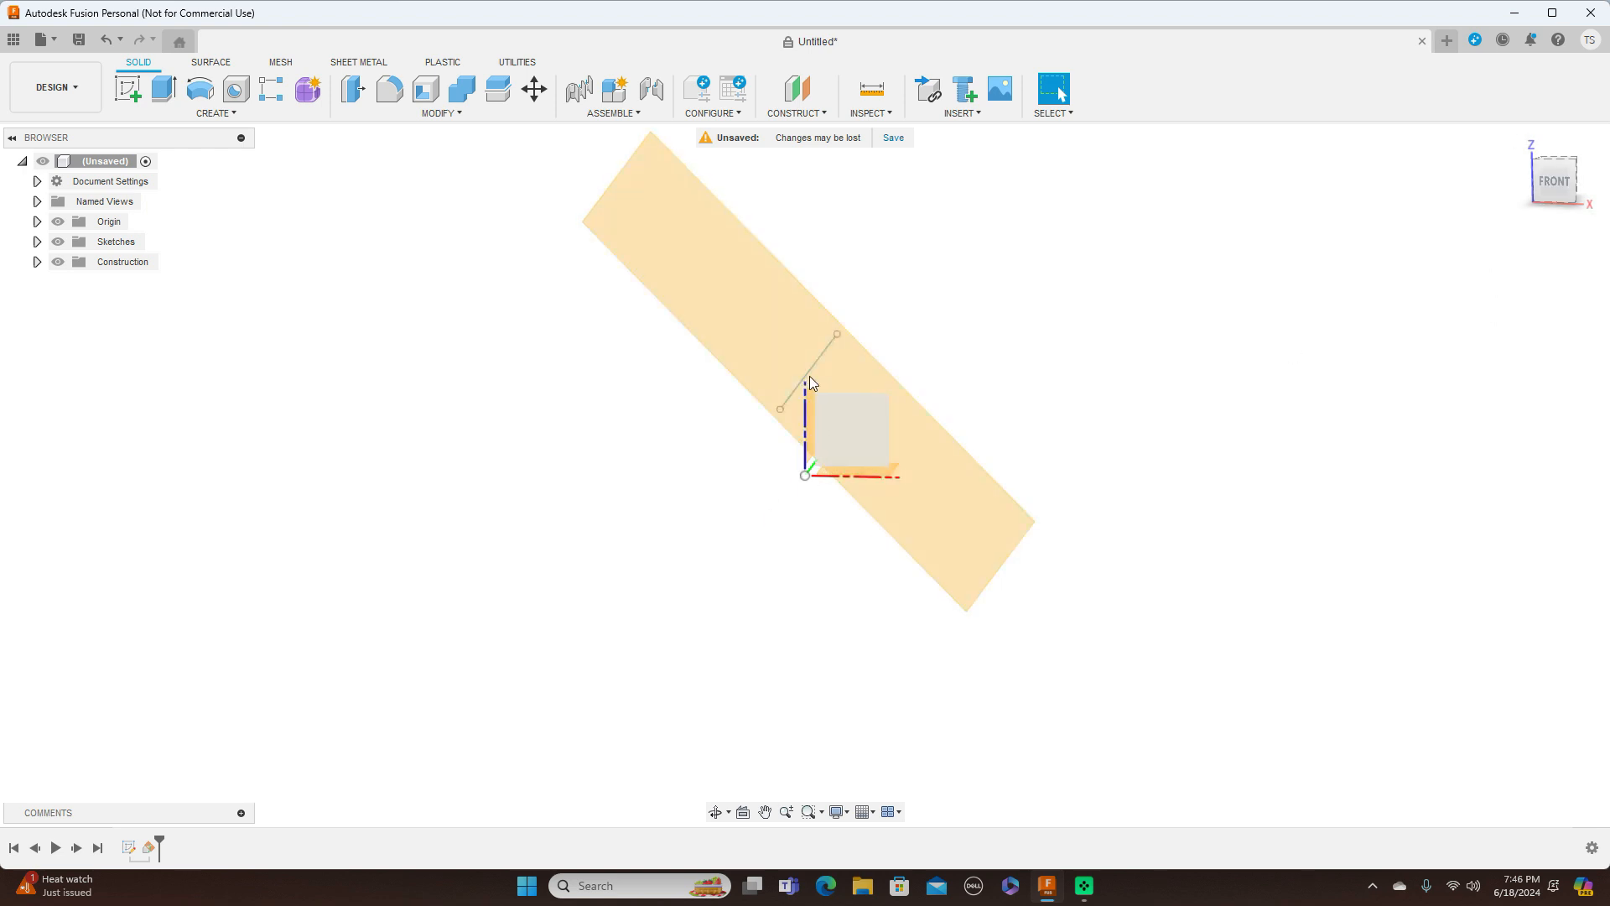
Hide the origin geometry and the angled construction plane Plane1
left_click(58, 221)
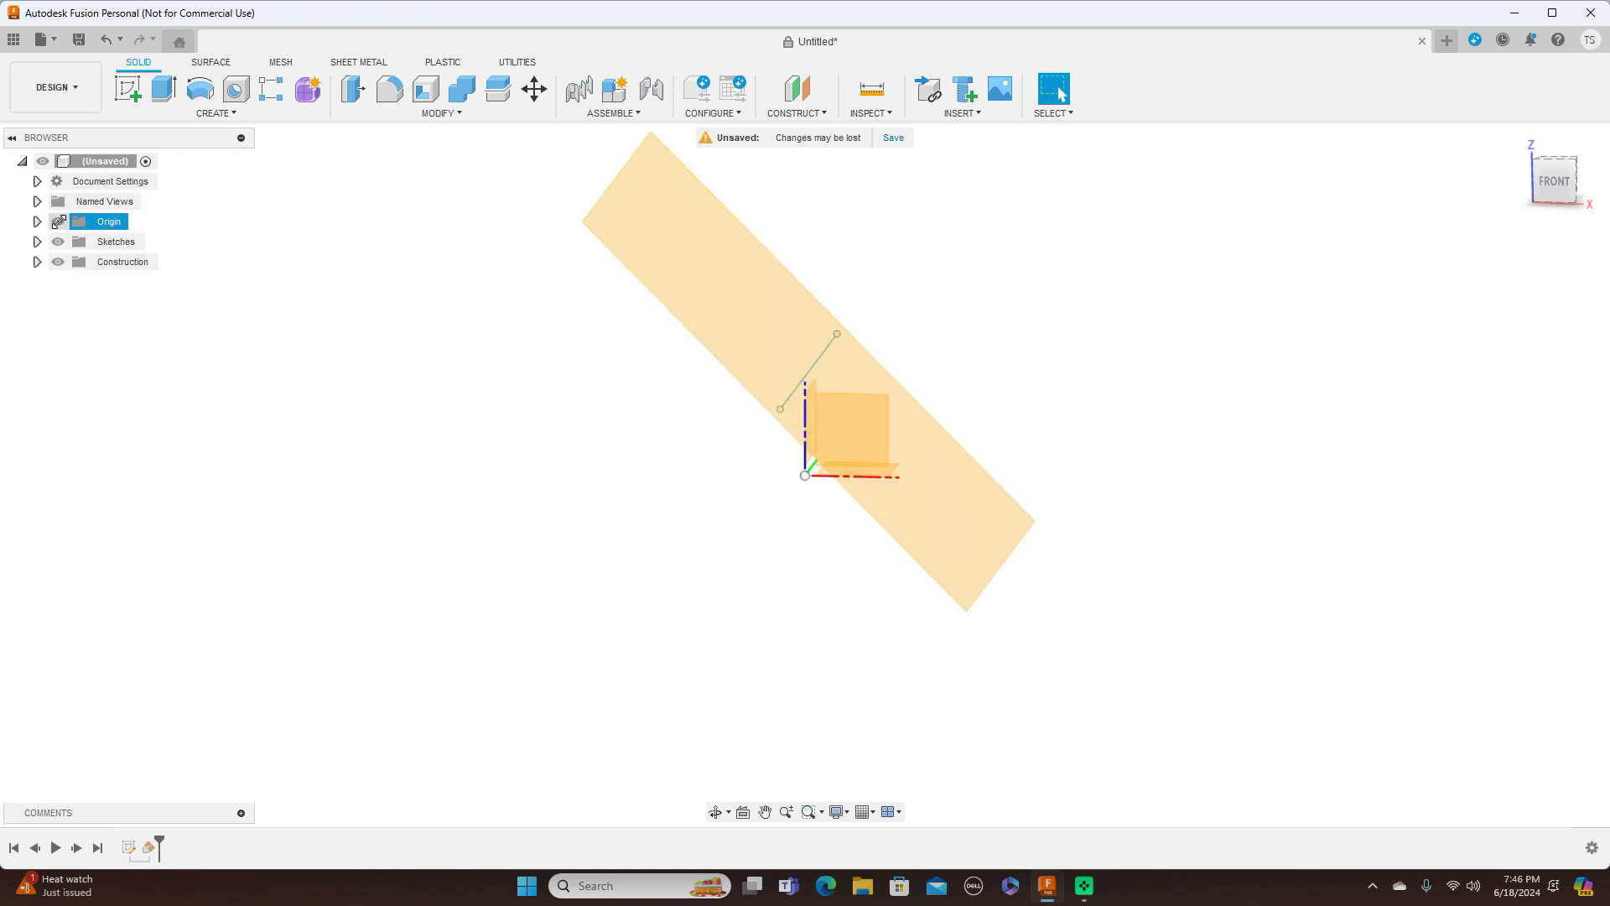
left_click(59, 222)
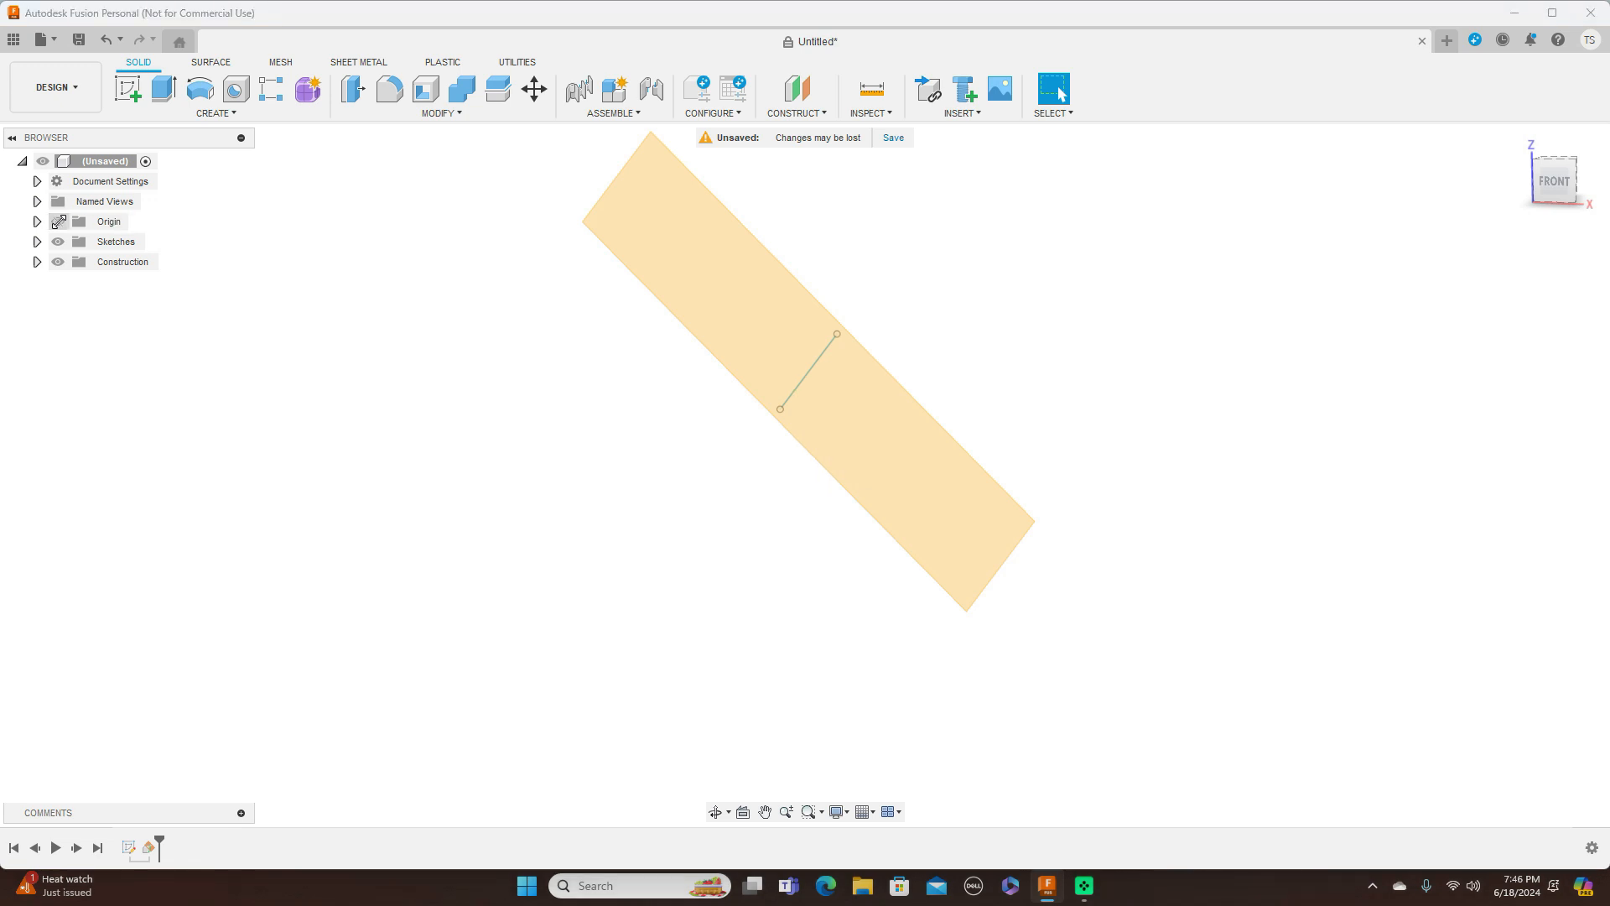
left_click(37, 262)
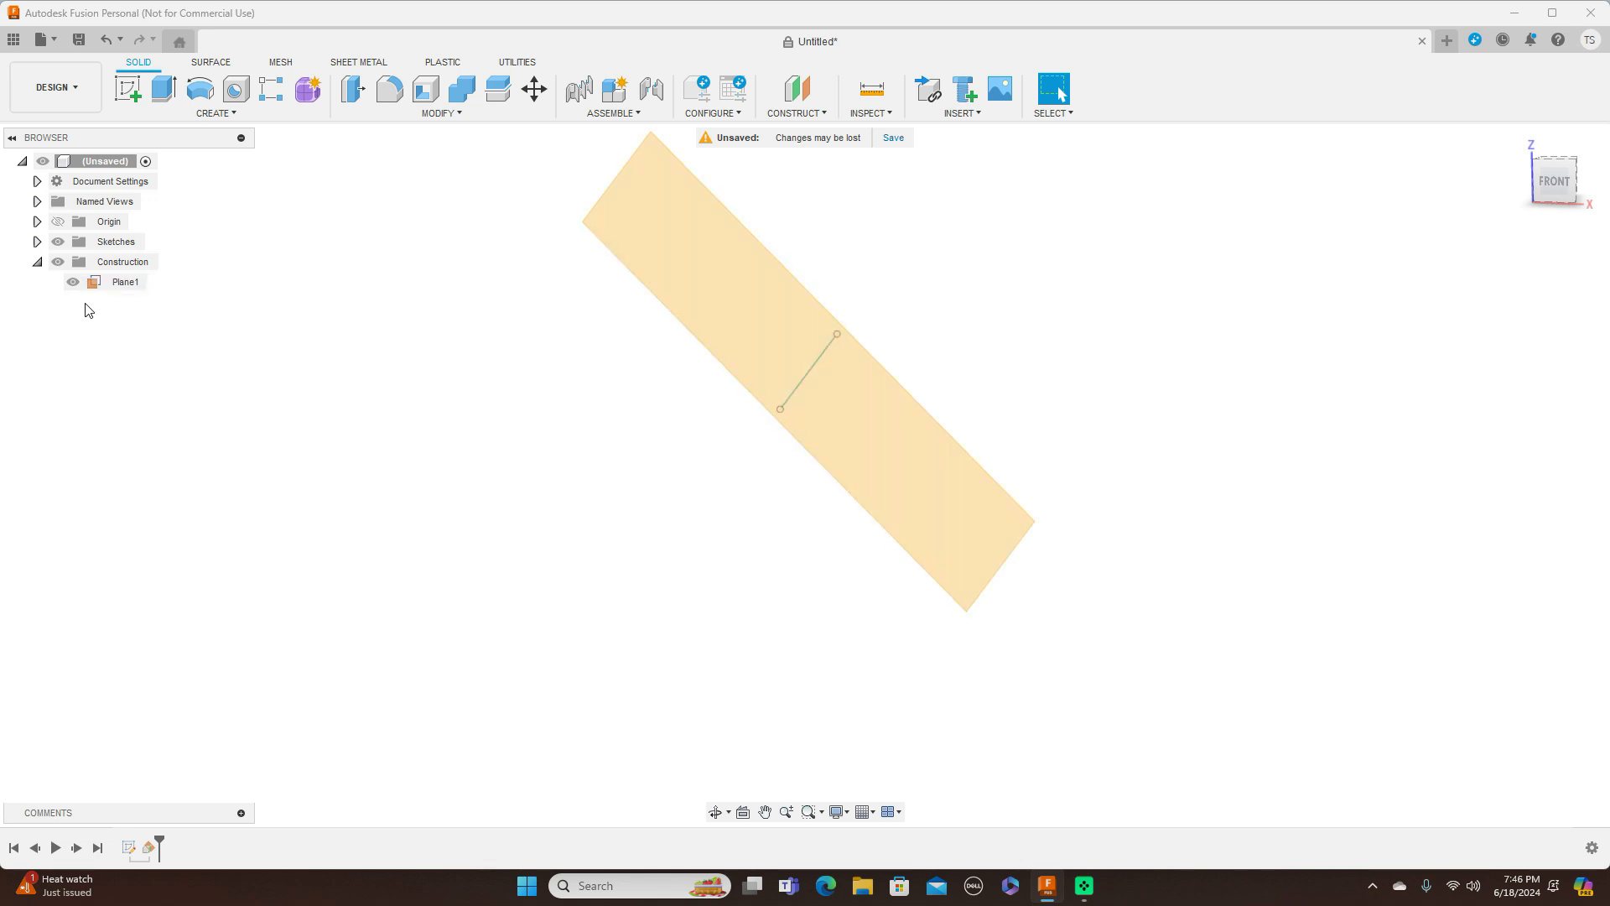
left_click(74, 283)
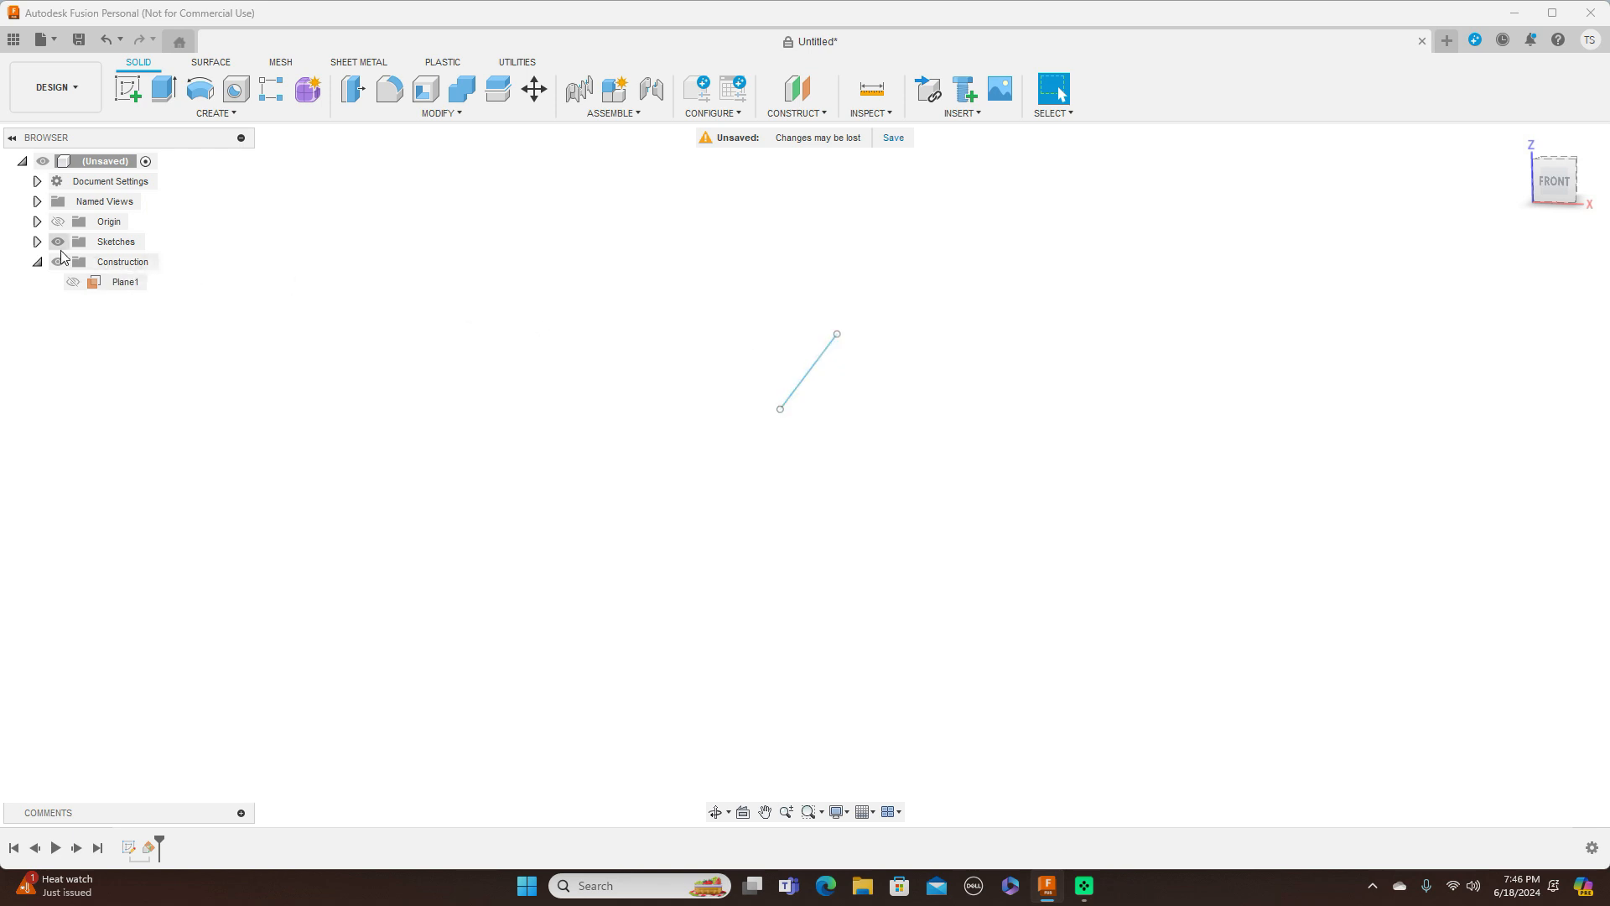
List the contents of the Sketches folder and show the origin geometry and Plane1 again
left_click(37, 242)
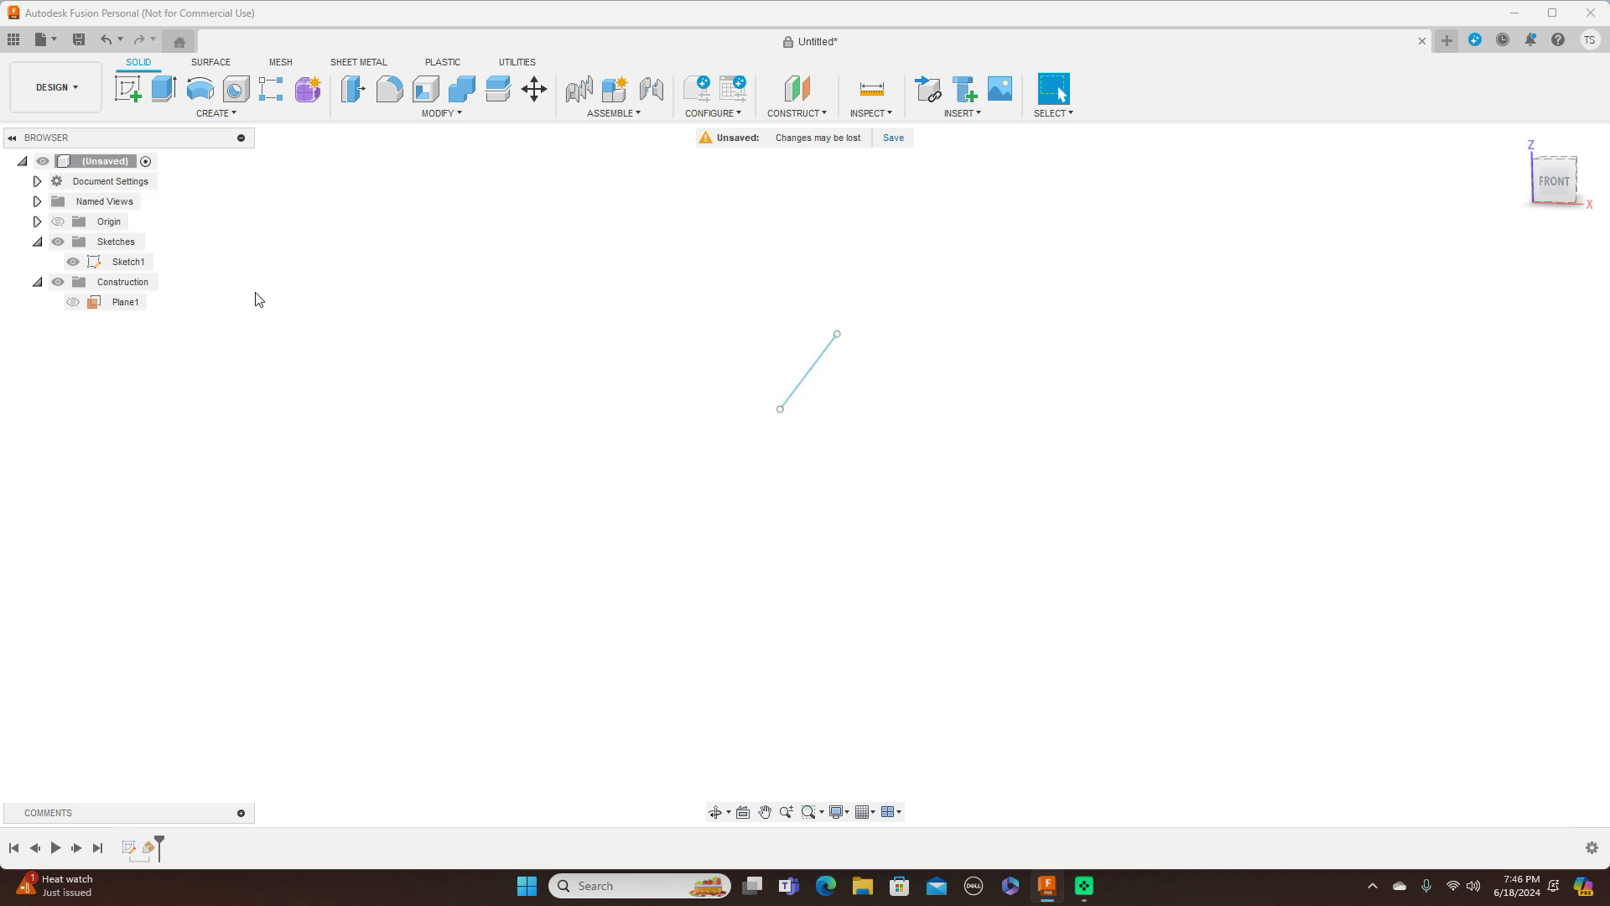
left_click(80, 264)
left_click(78, 262)
left_click(57, 222)
left_click(74, 262)
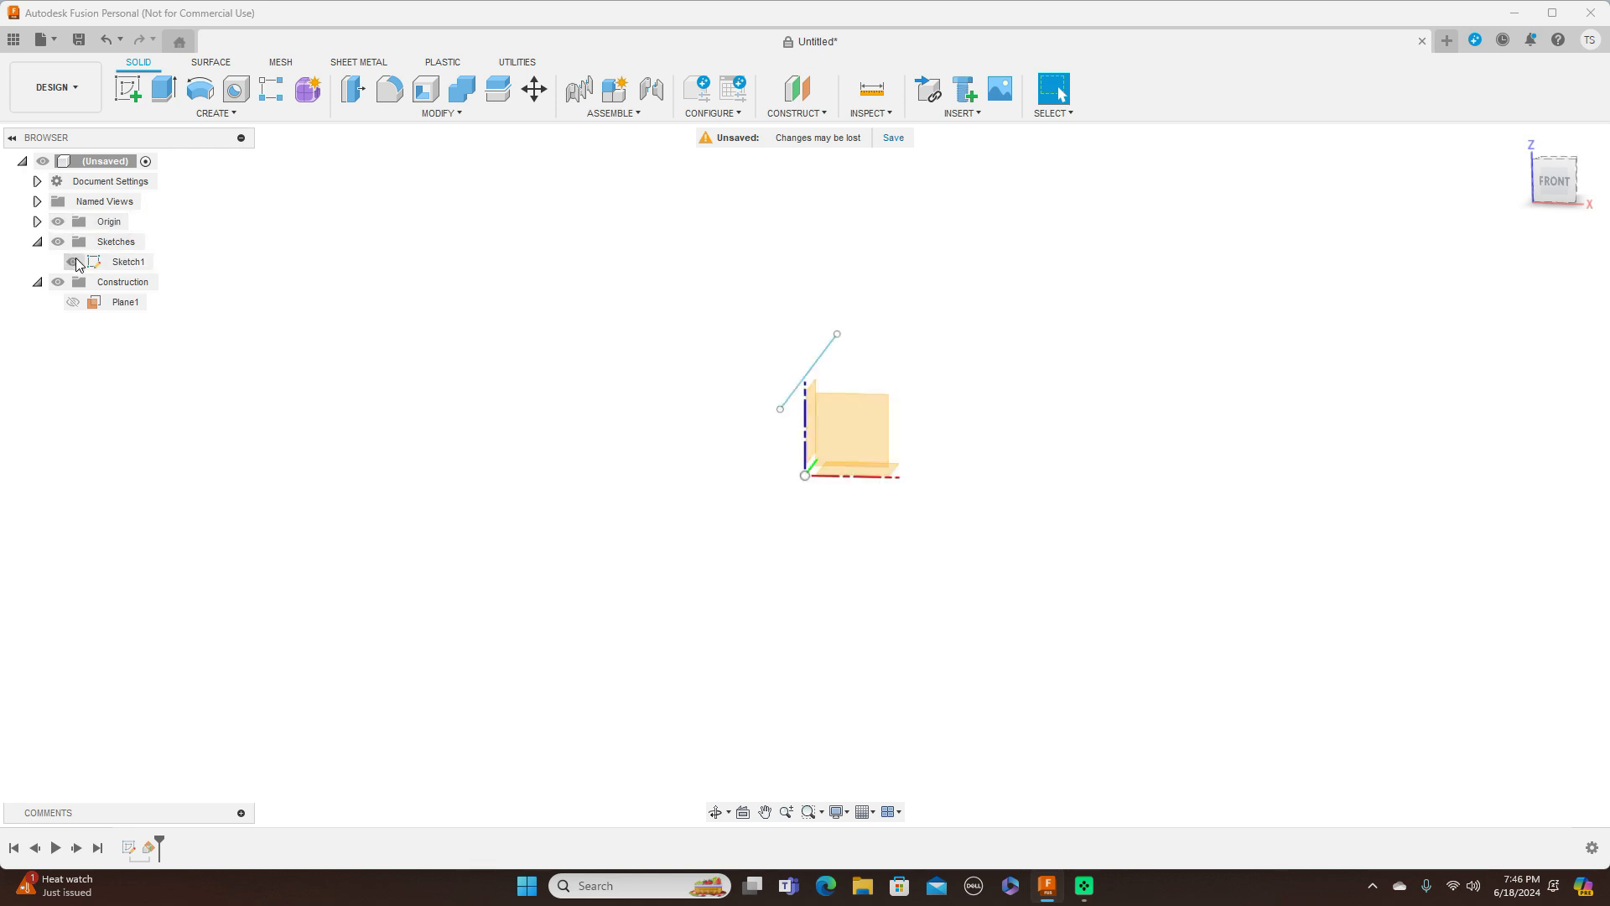
left_click(74, 302)
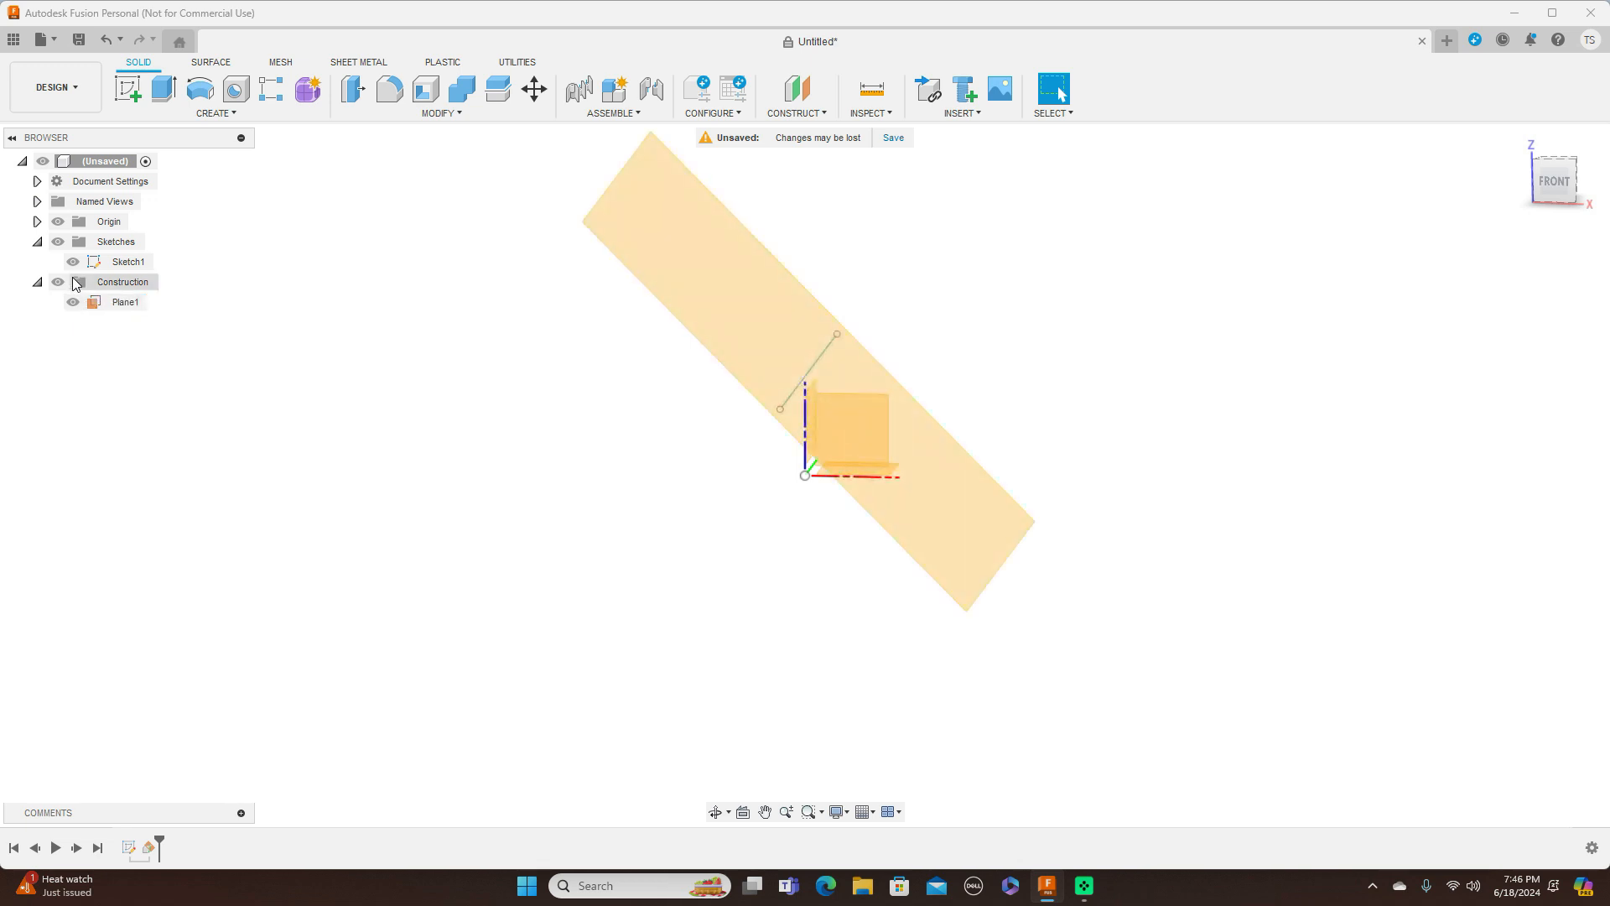
Hide Sketch1 and the angled plane Plane1, keeping the origin geometry shown
left_click(76, 267)
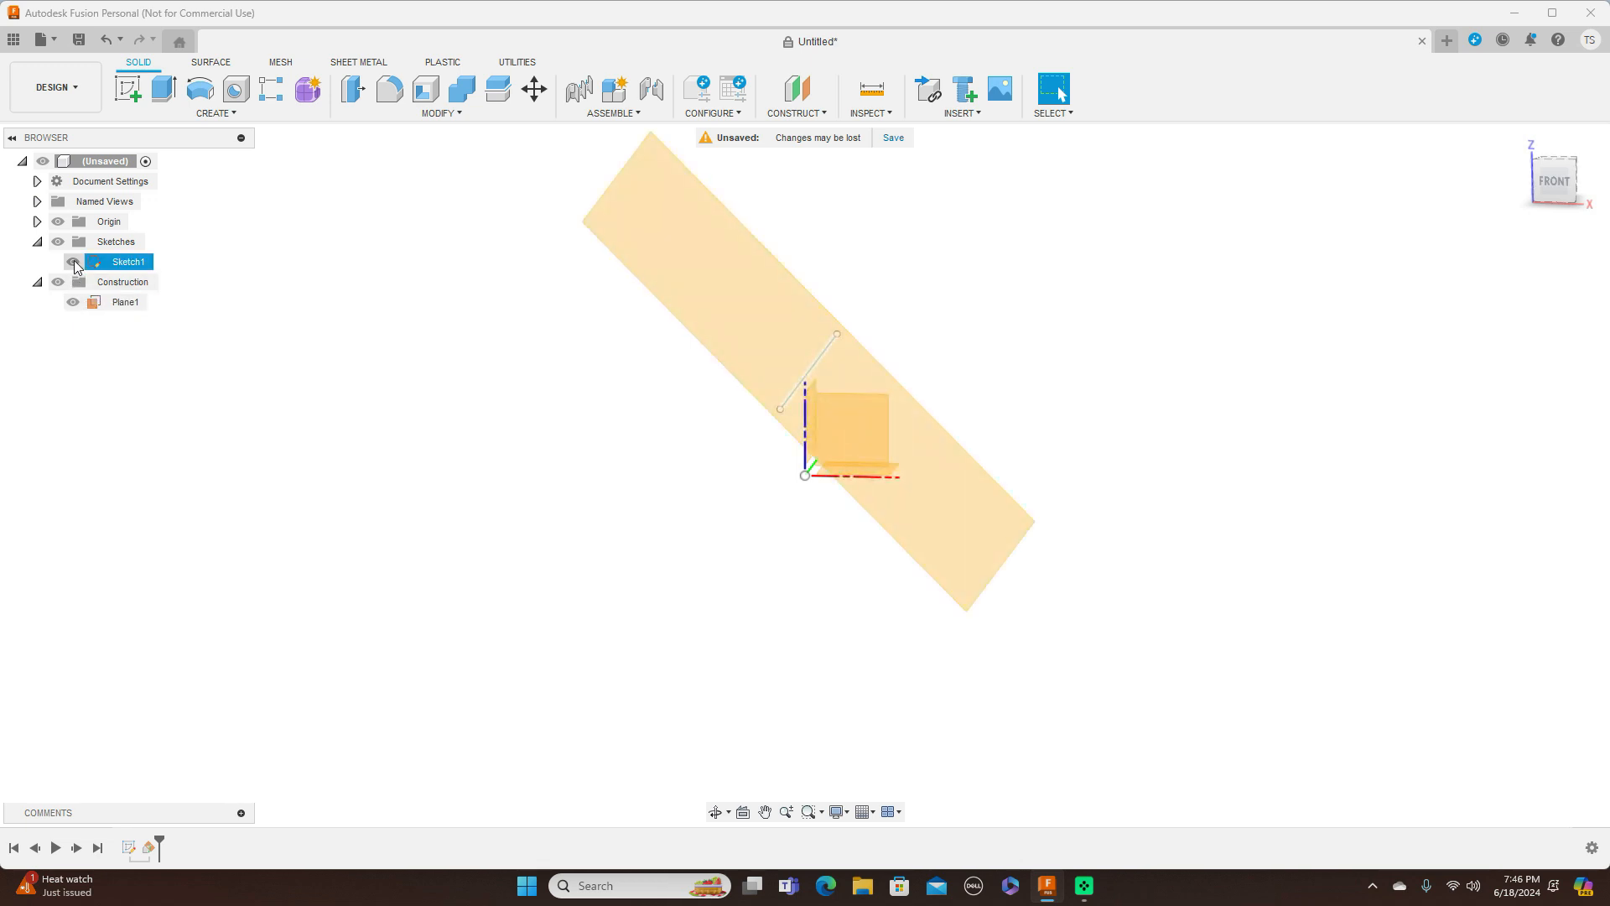
left_click(74, 261)
left_click(76, 262)
left_click(74, 262)
left_click(76, 304)
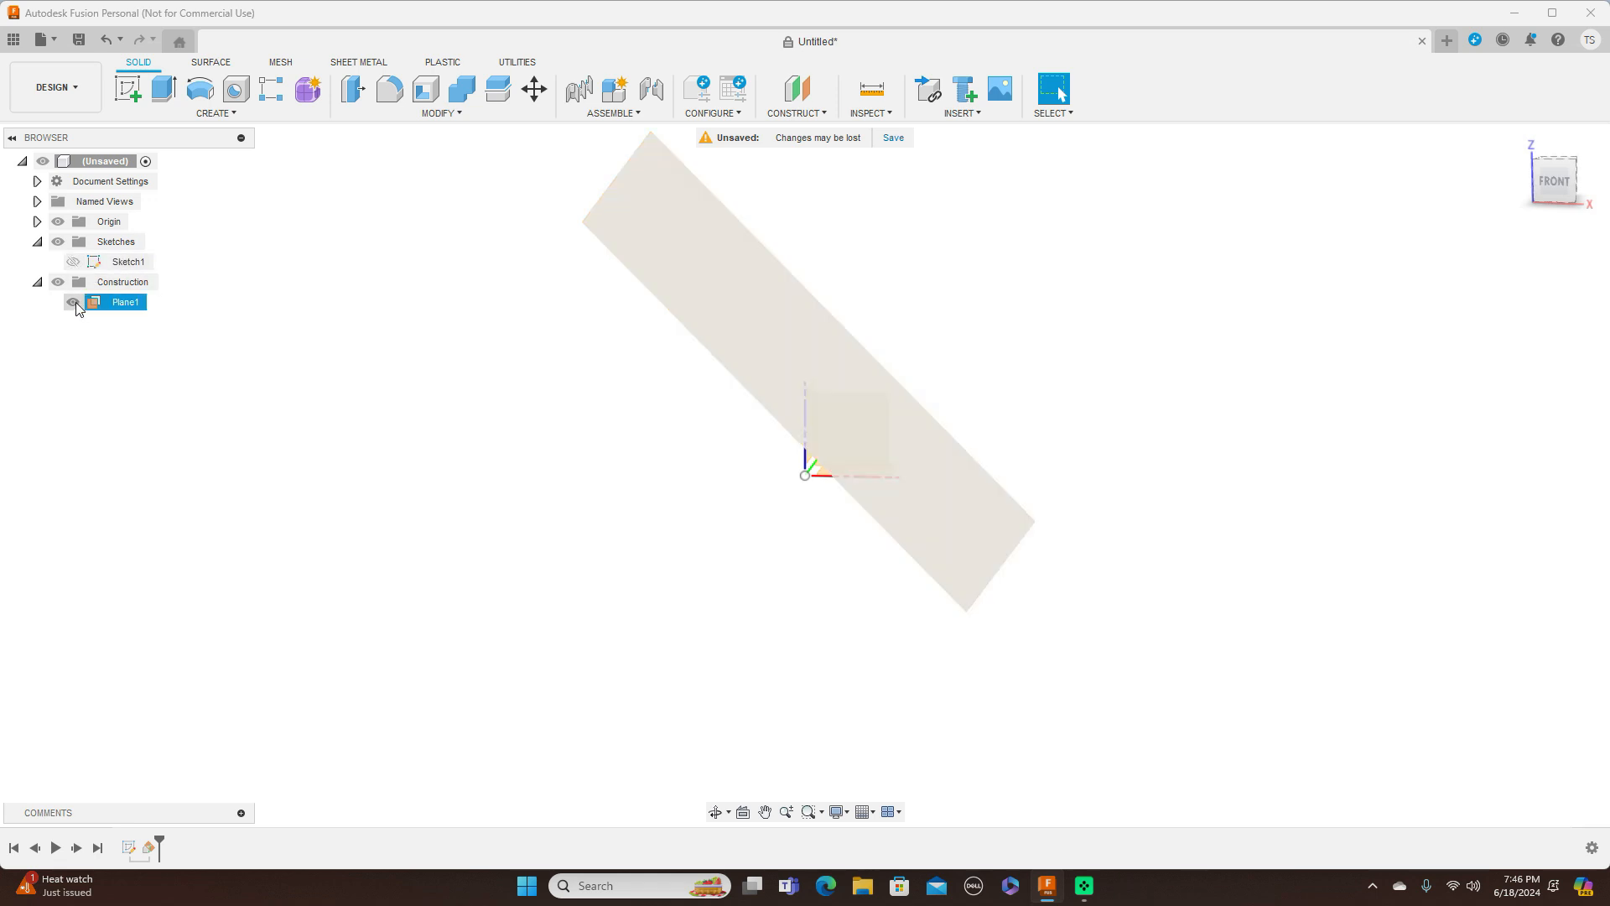
left_click(74, 303)
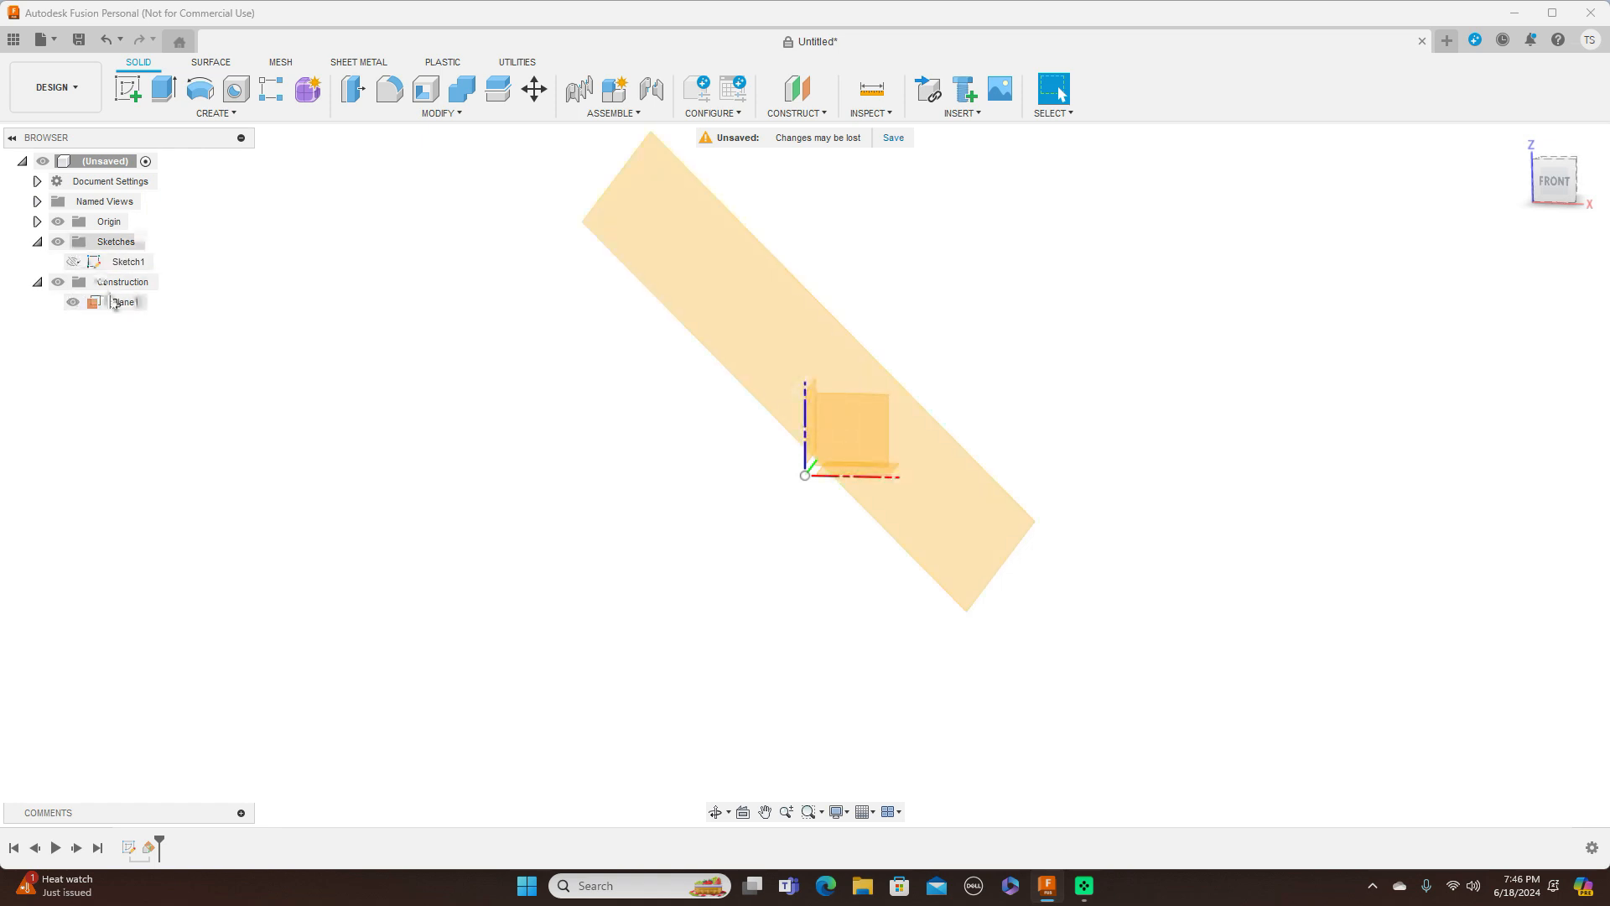
left_click(74, 303)
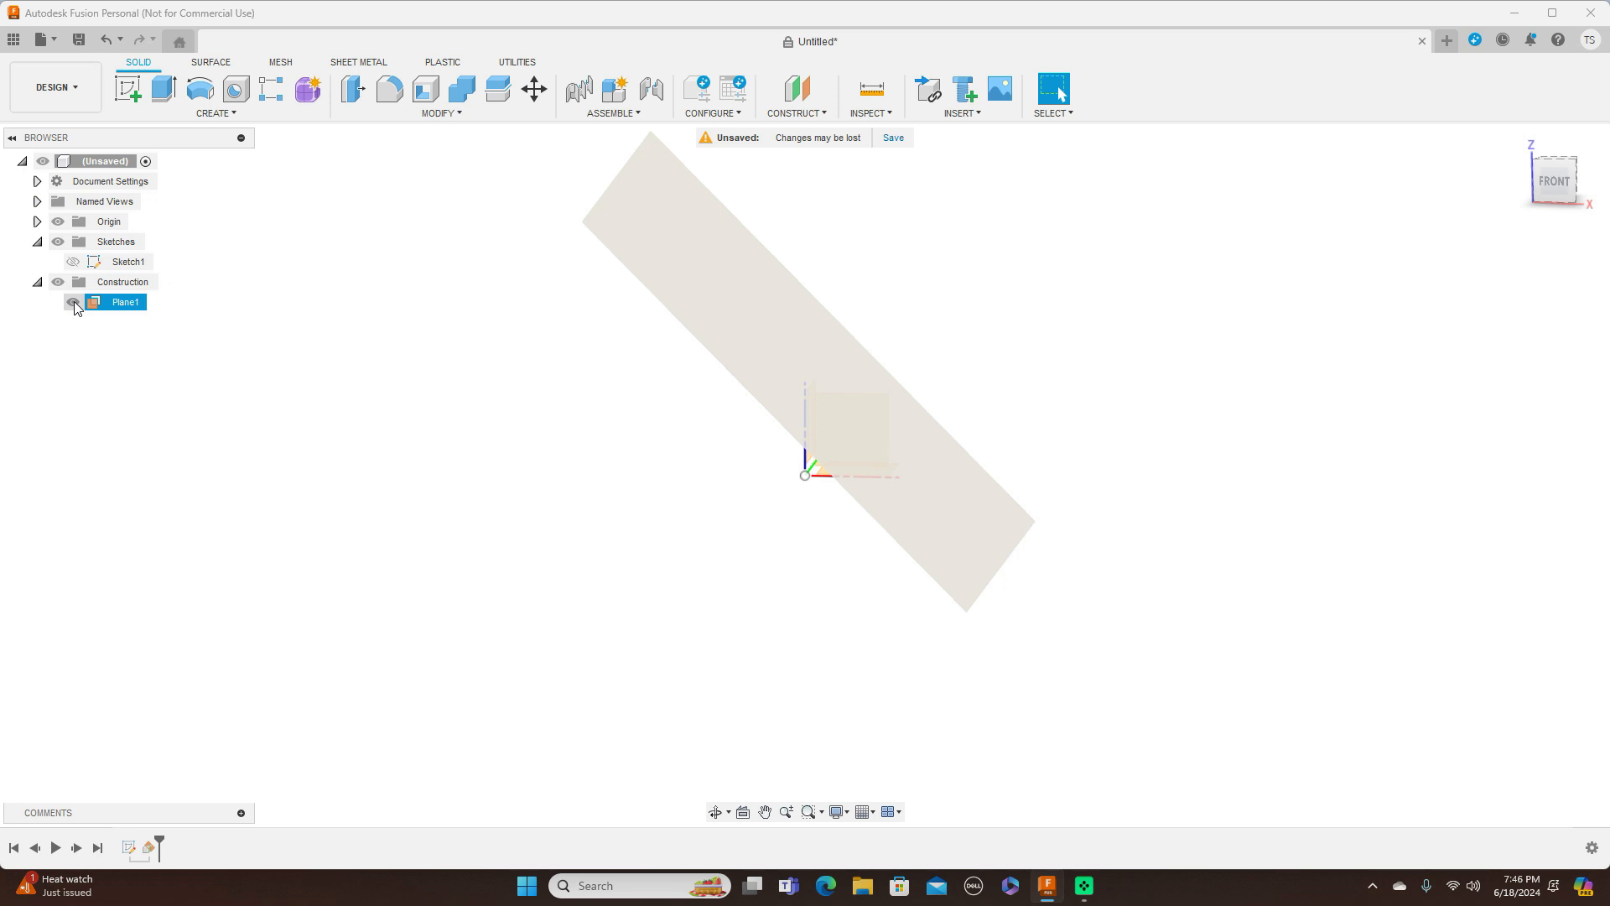
left_click(74, 303)
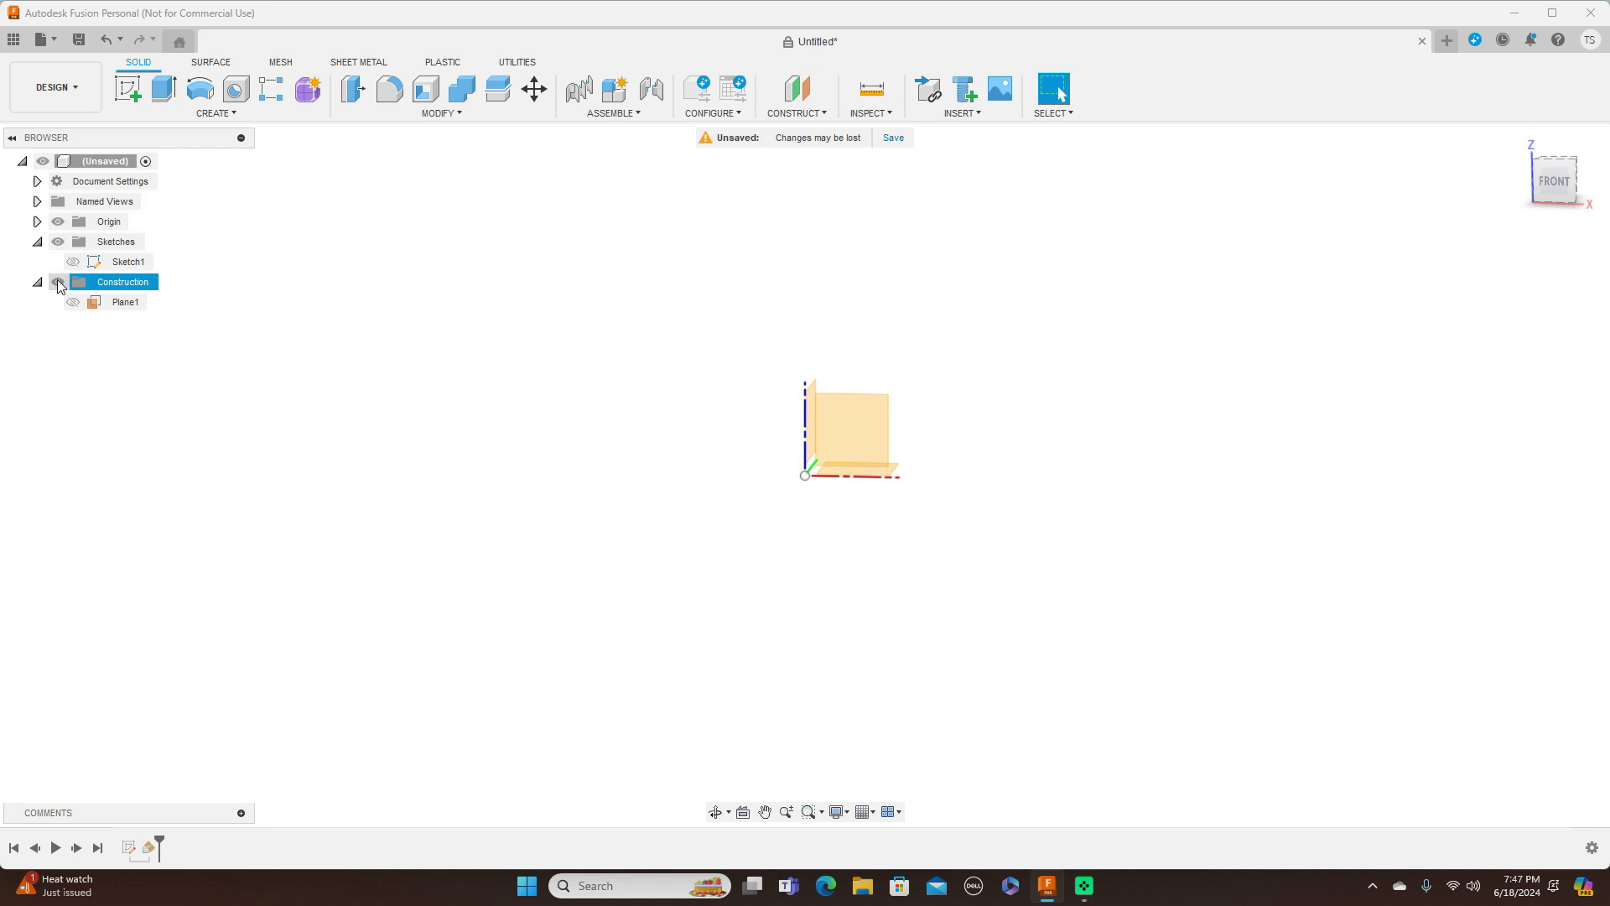
In the Right view, start inserting a canvas from an image file stored on the computer
left_click(1555, 180)
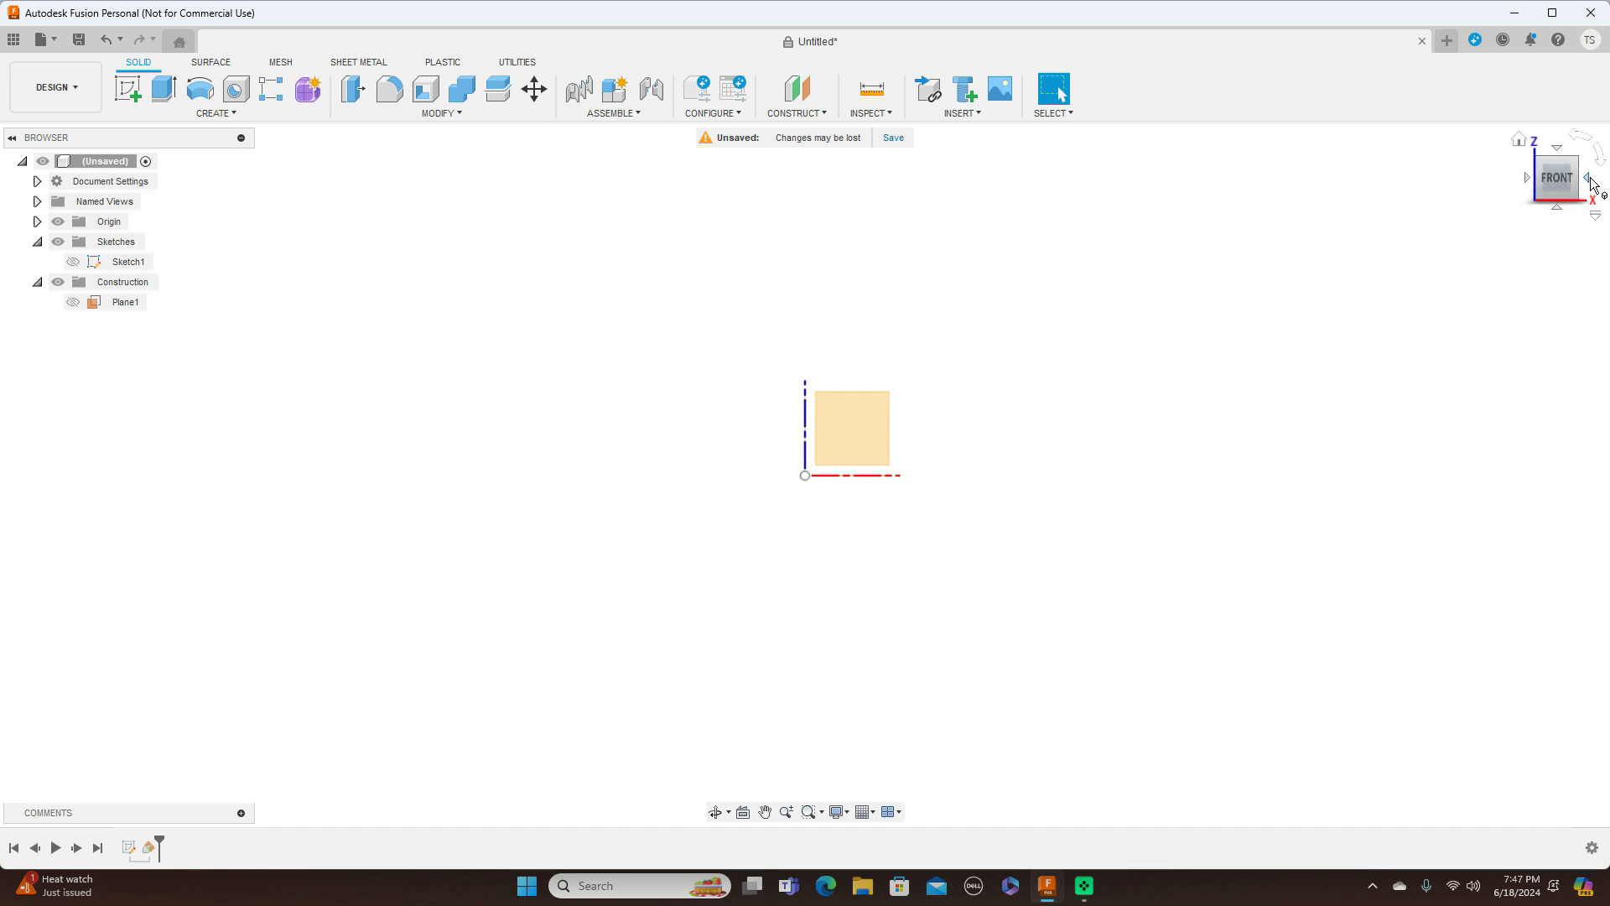
left_click(1592, 181)
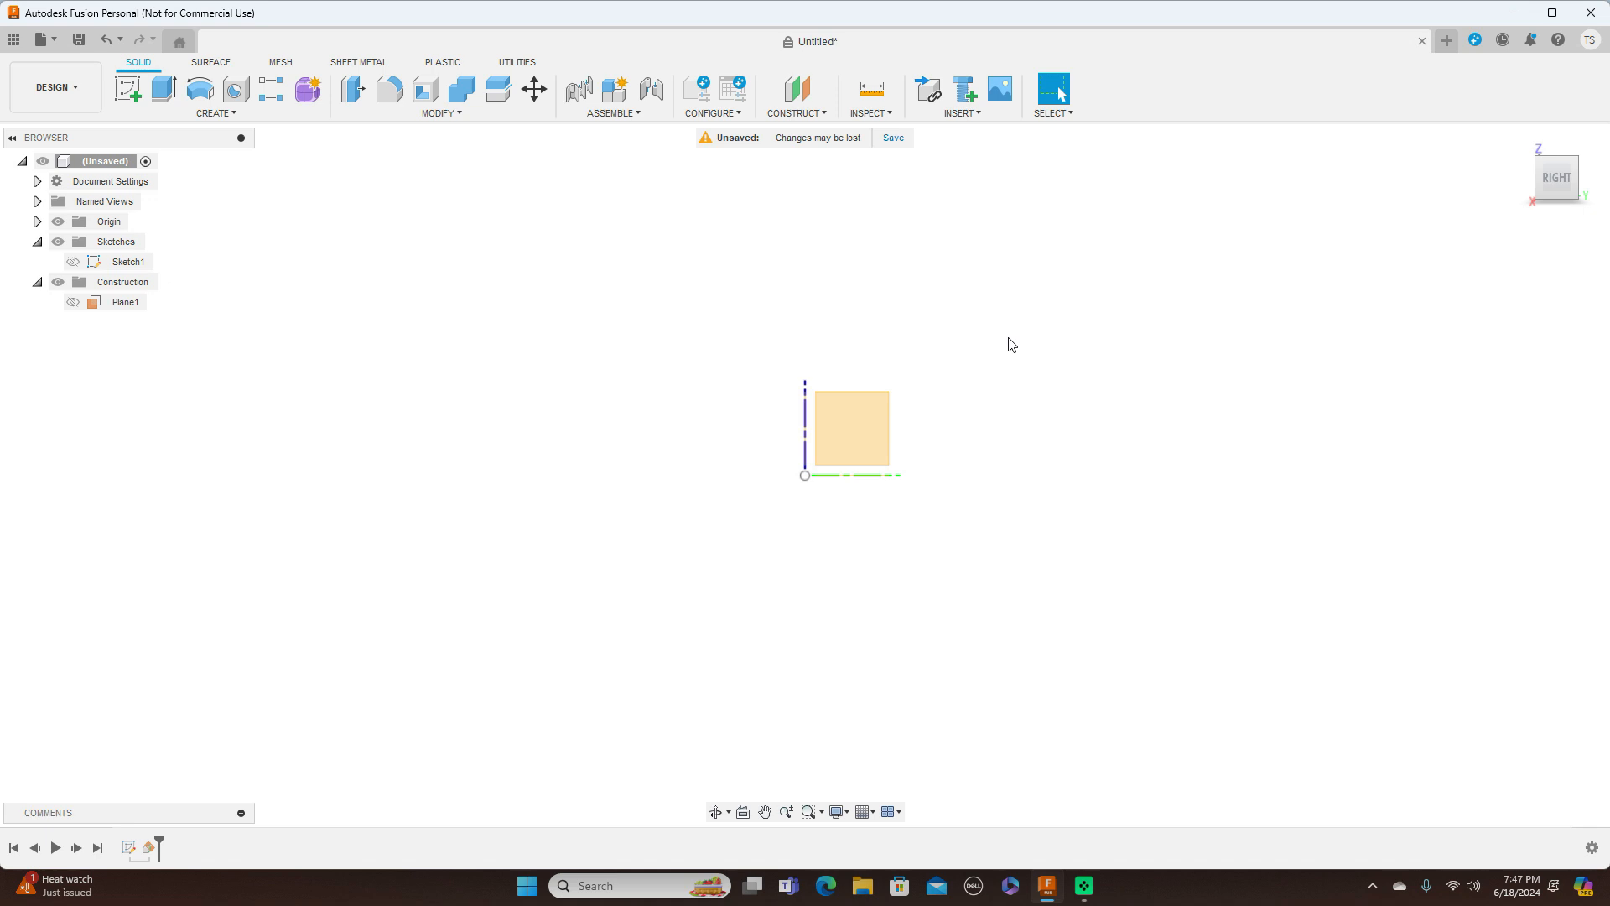
left_click(983, 113)
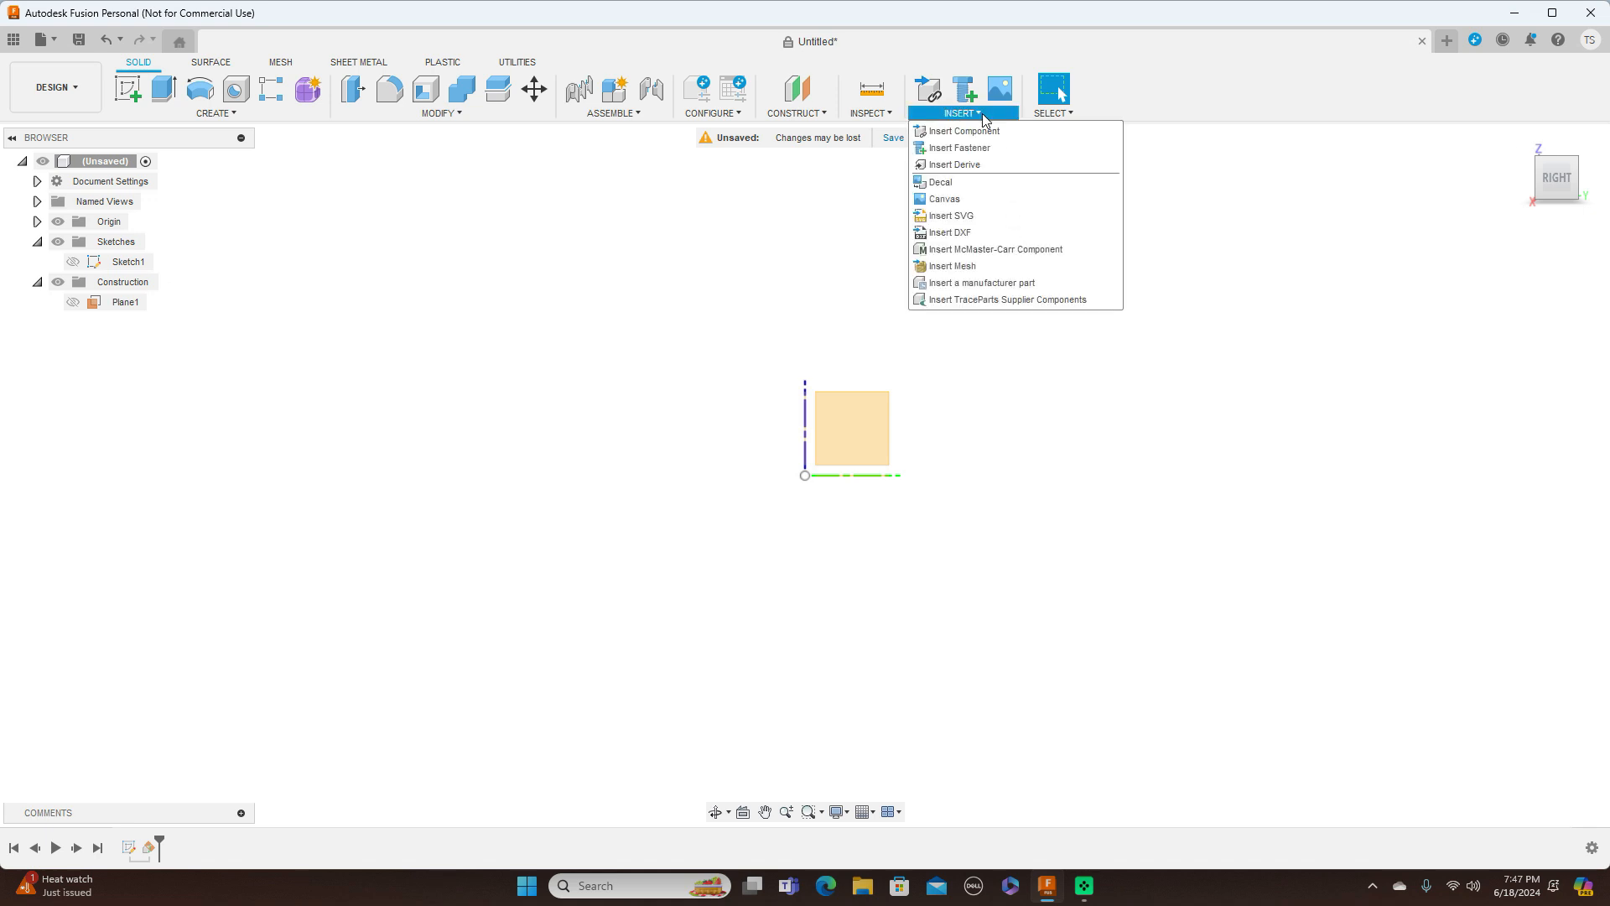
left_click(942, 200)
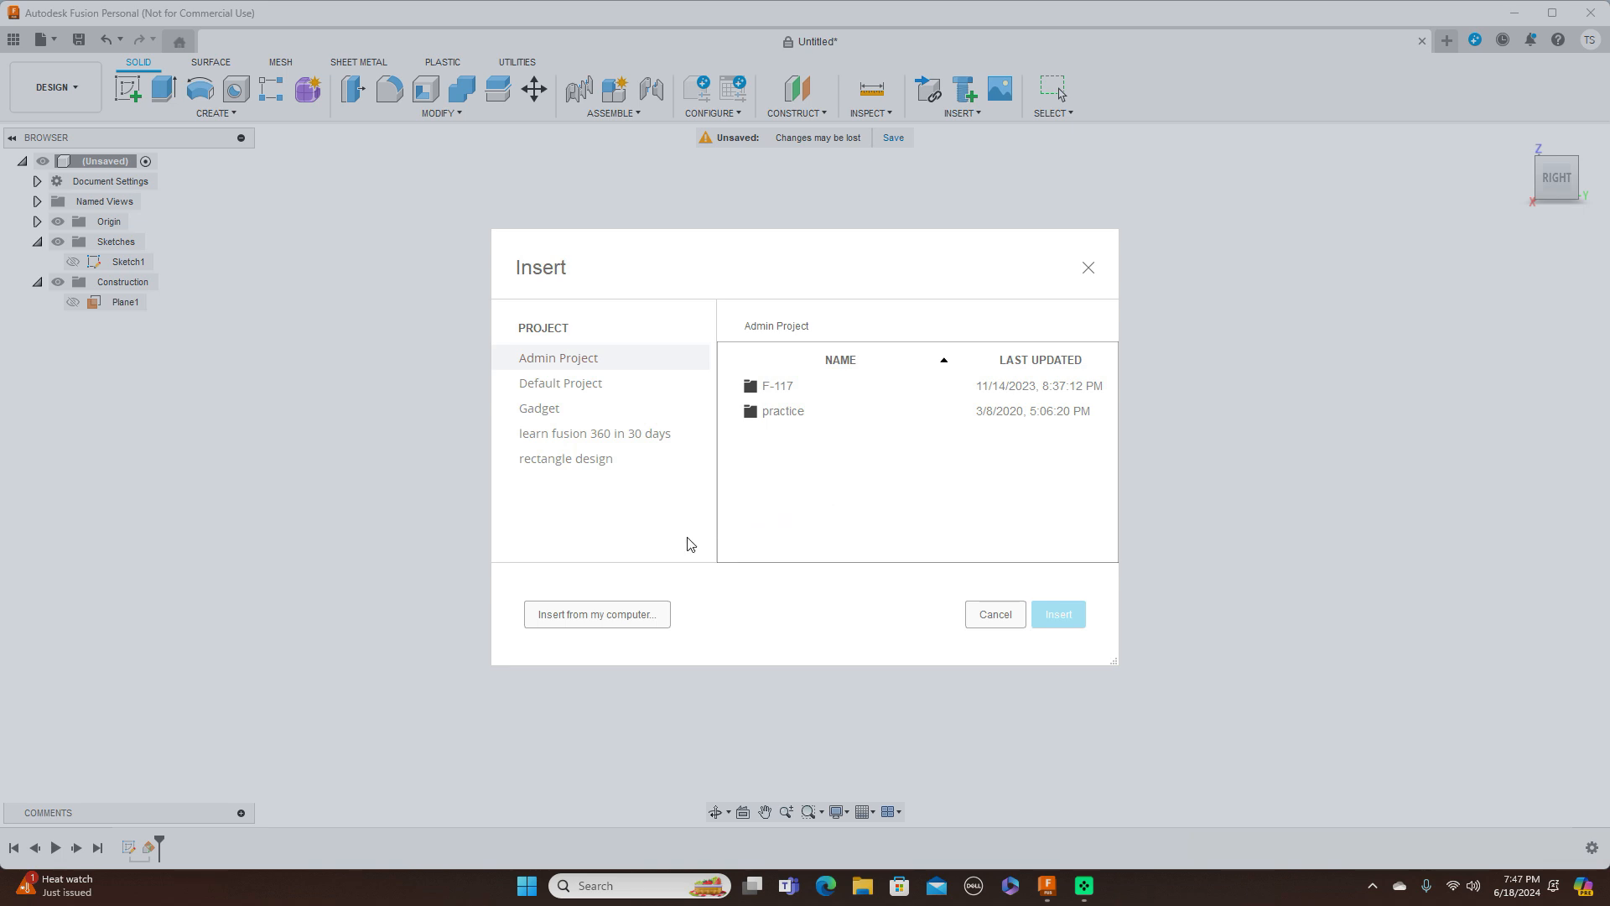
left_click(603, 615)
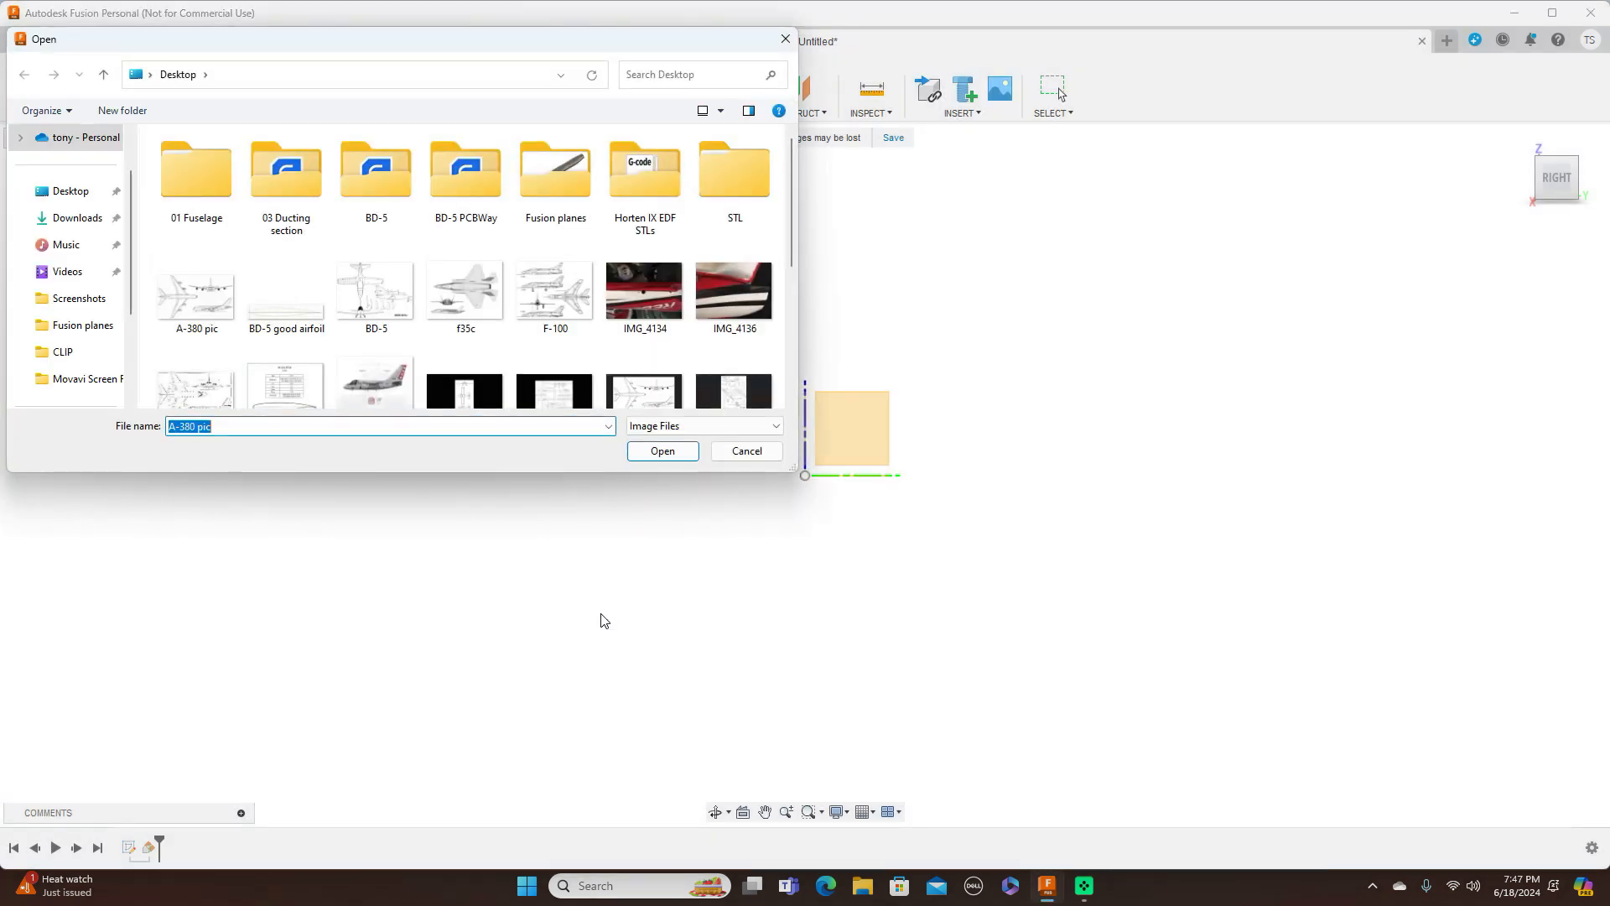
Load the image Screenshot (139) from the Desktop folder as the canvas picture
left_click(75, 191)
scroll(636, 271, "down", 3)
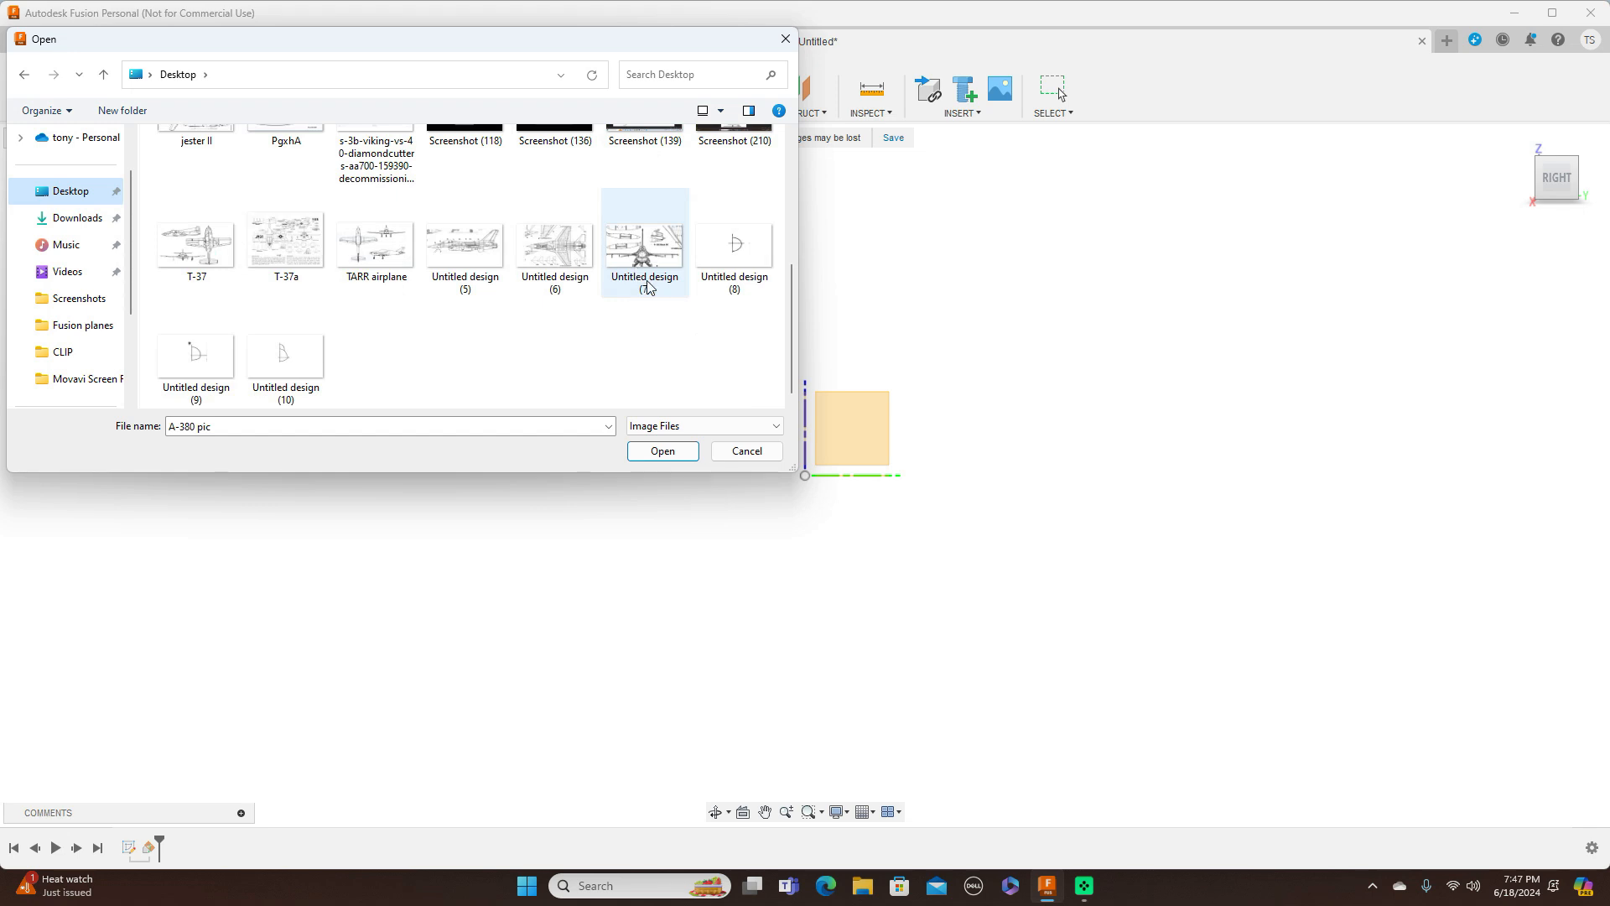
scroll(648, 287, "up", 1)
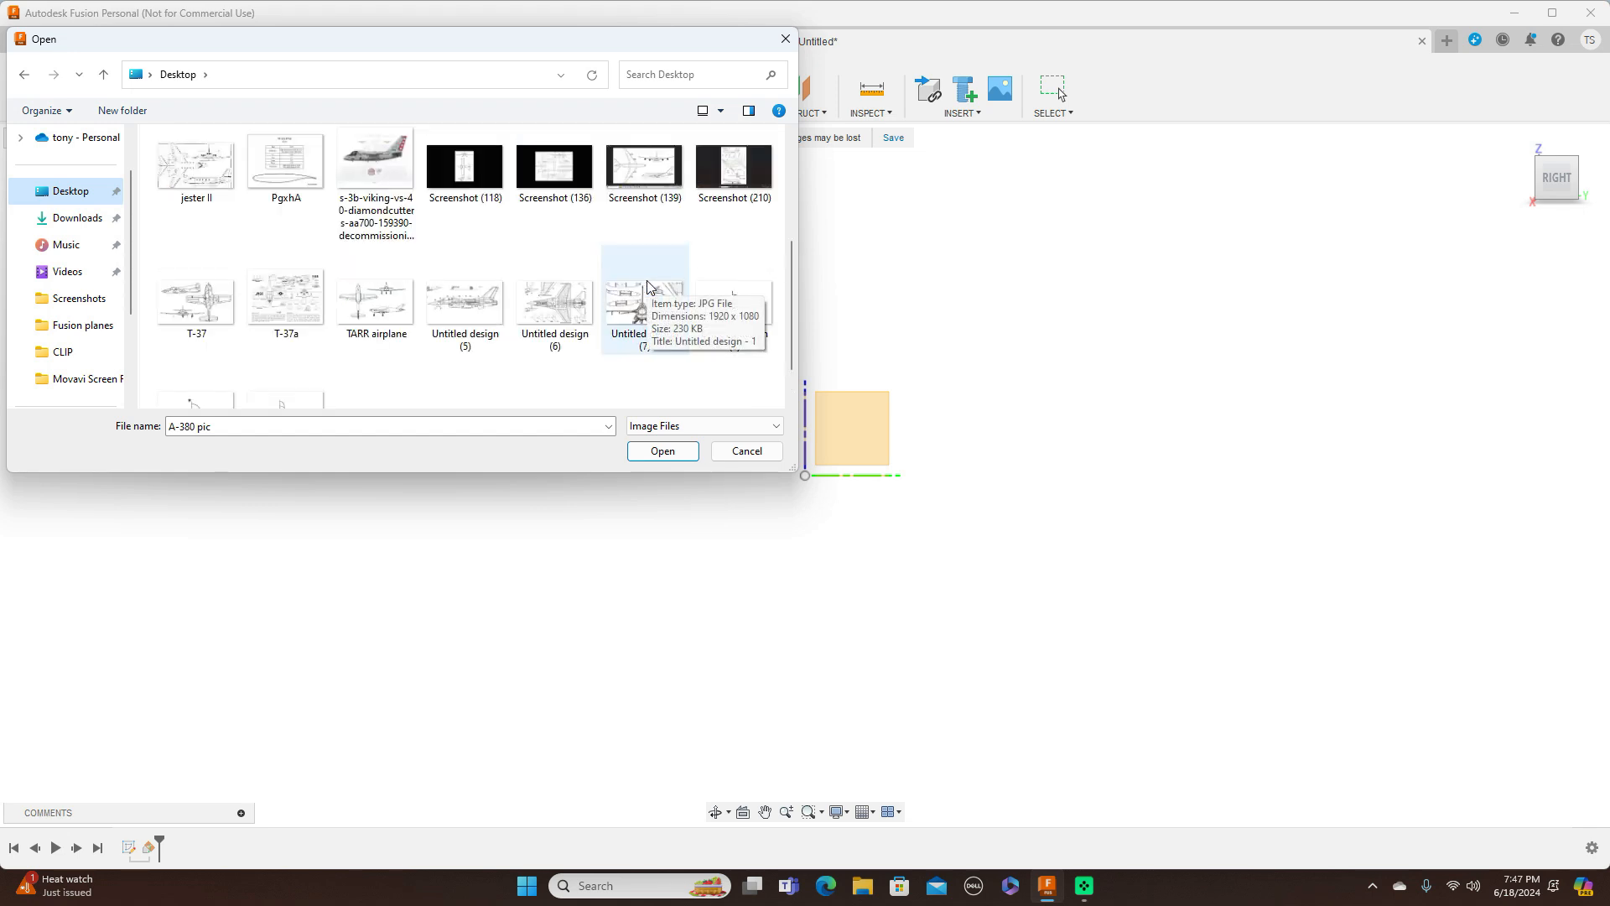
scroll(649, 286, "up", 1)
scroll(646, 285, "up", 1)
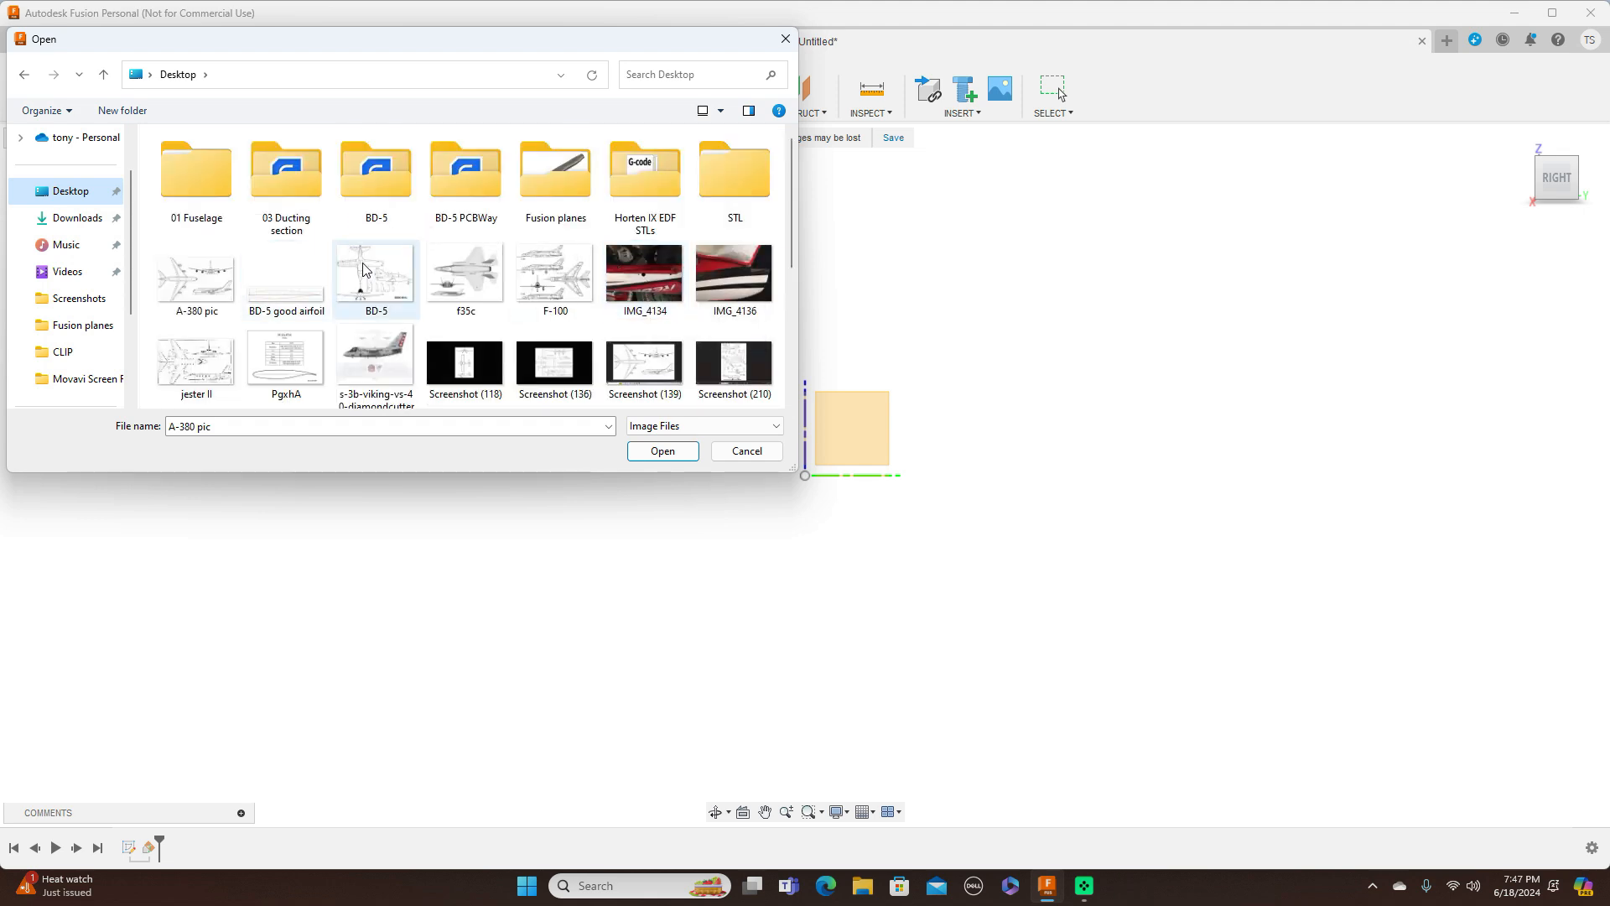
scroll(374, 268, "down", 1)
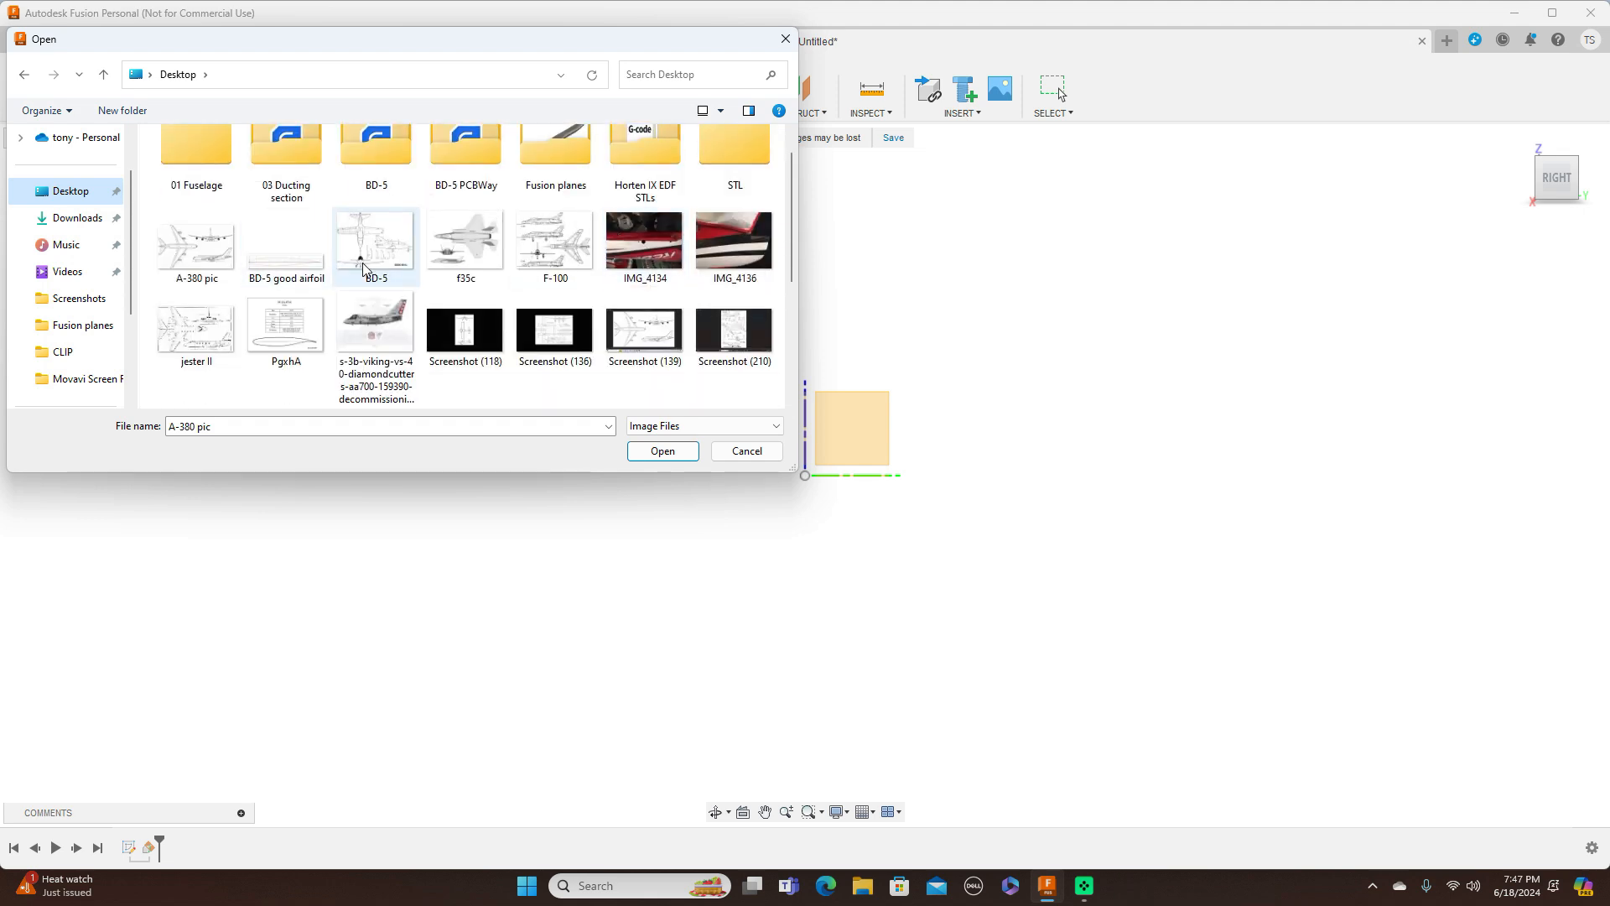
left_click(555, 339)
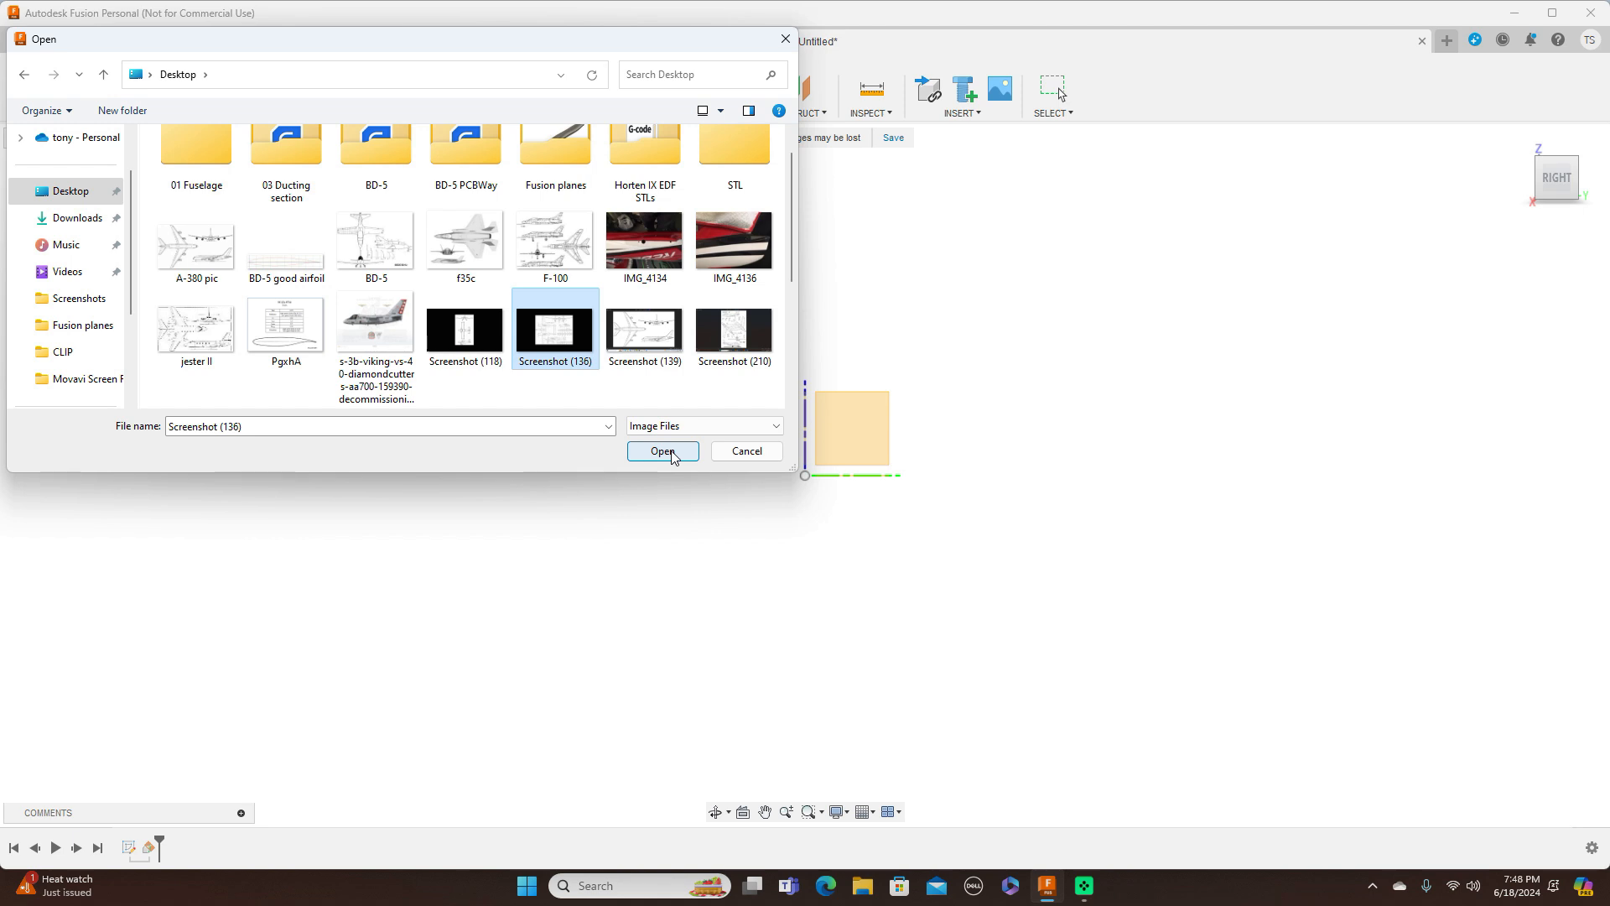
left_click(655, 343)
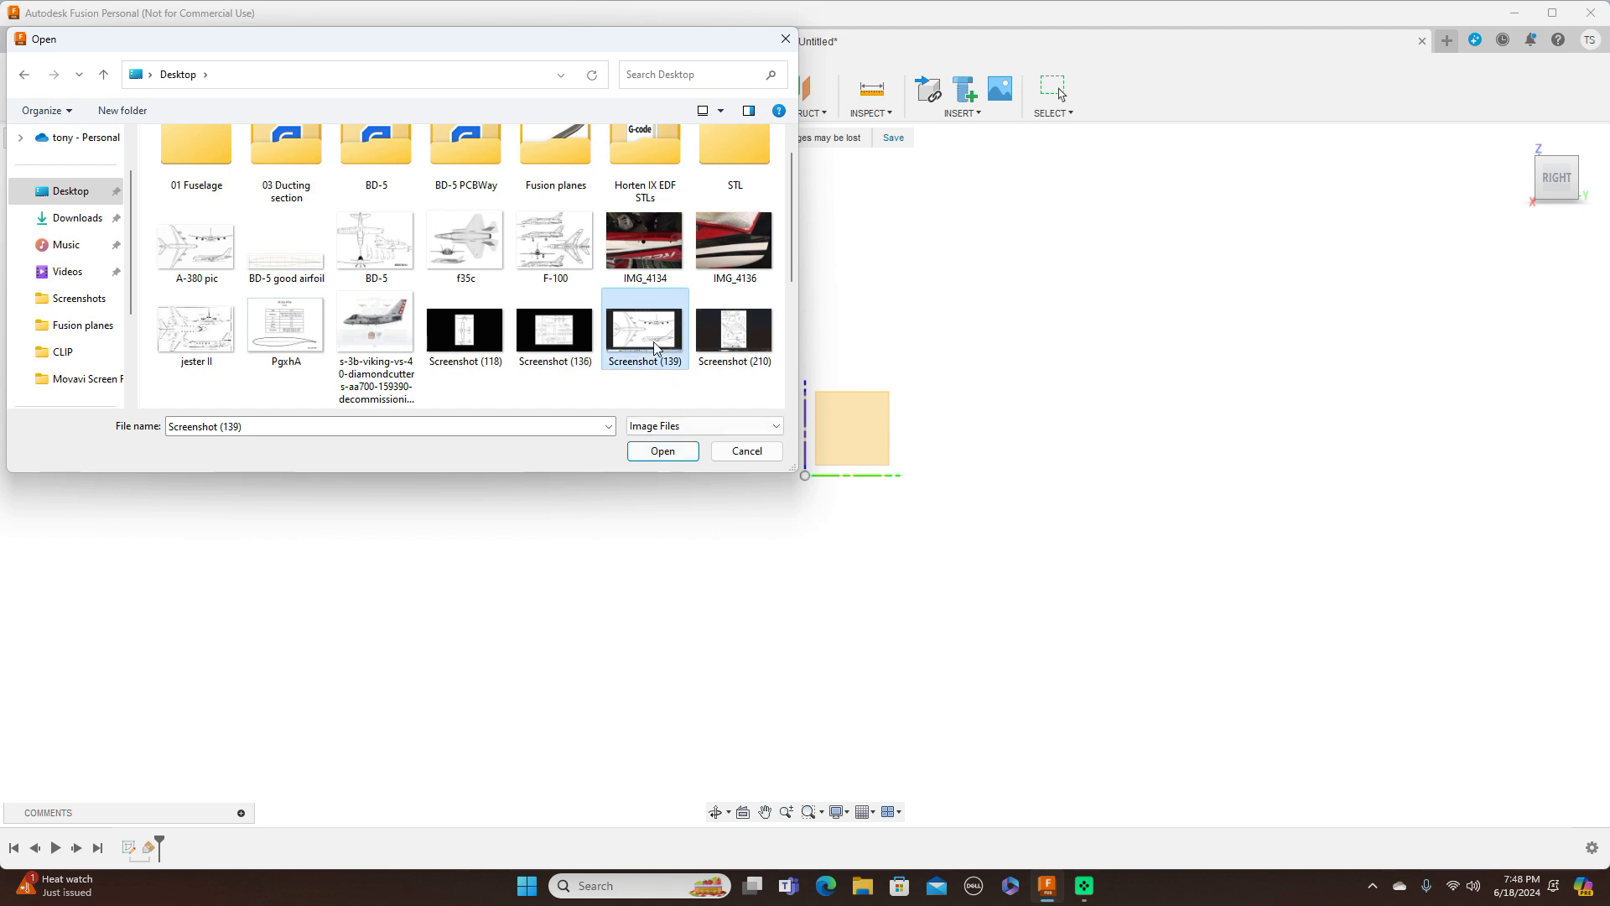
left_click(670, 446)
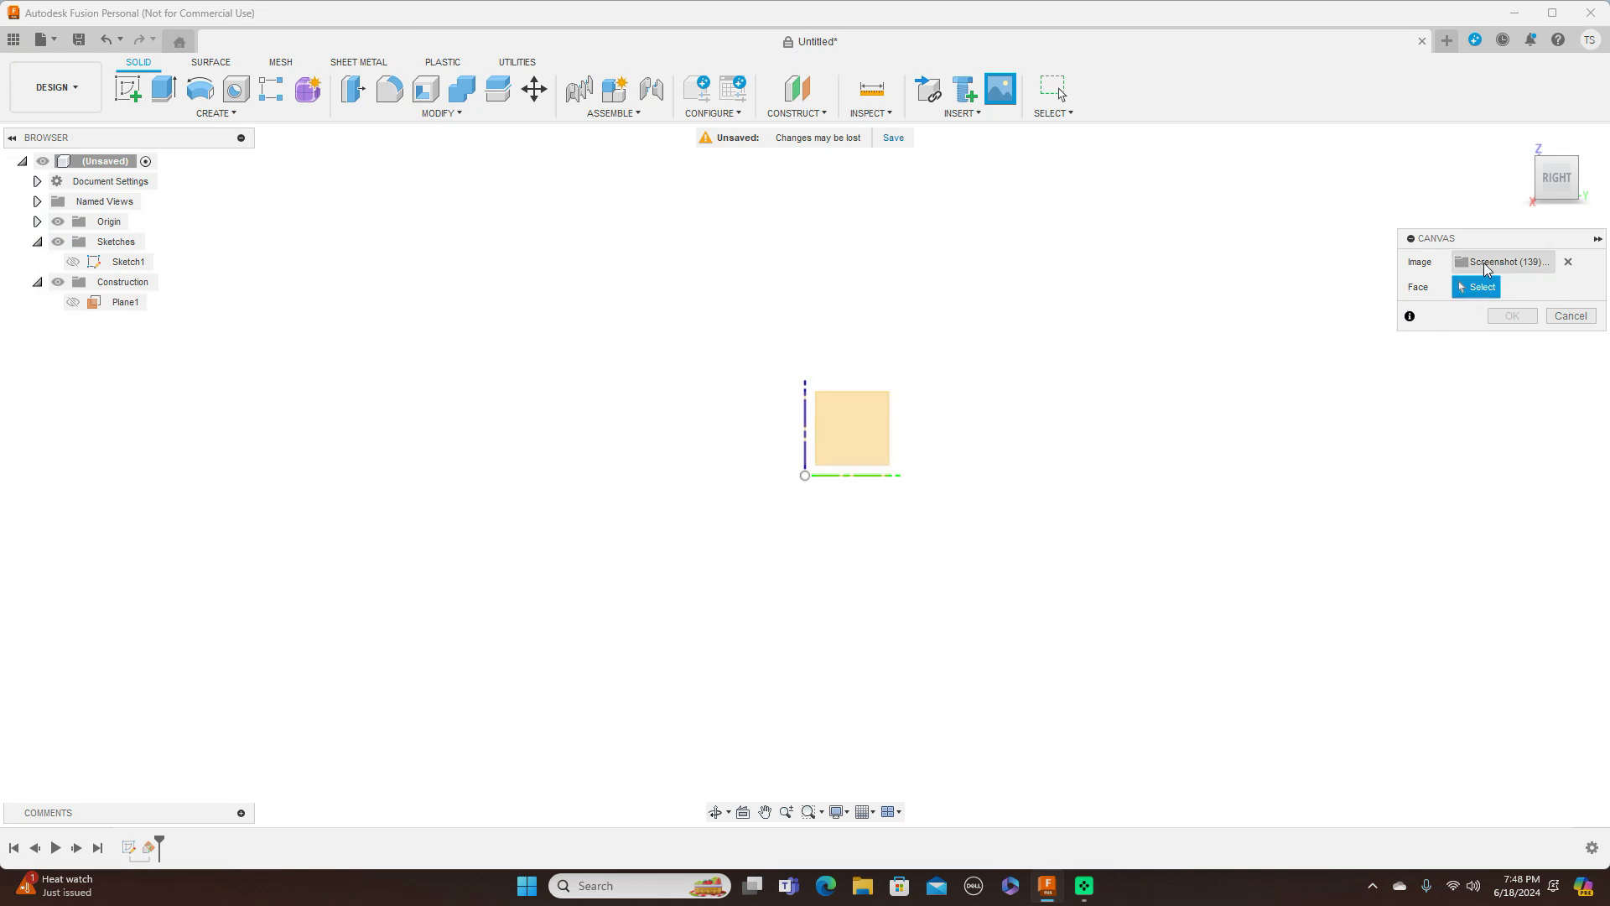
Place the canvas on the YZ plane and enlarge it uniformly to a plane scale of about 15.07
left_click(847, 422)
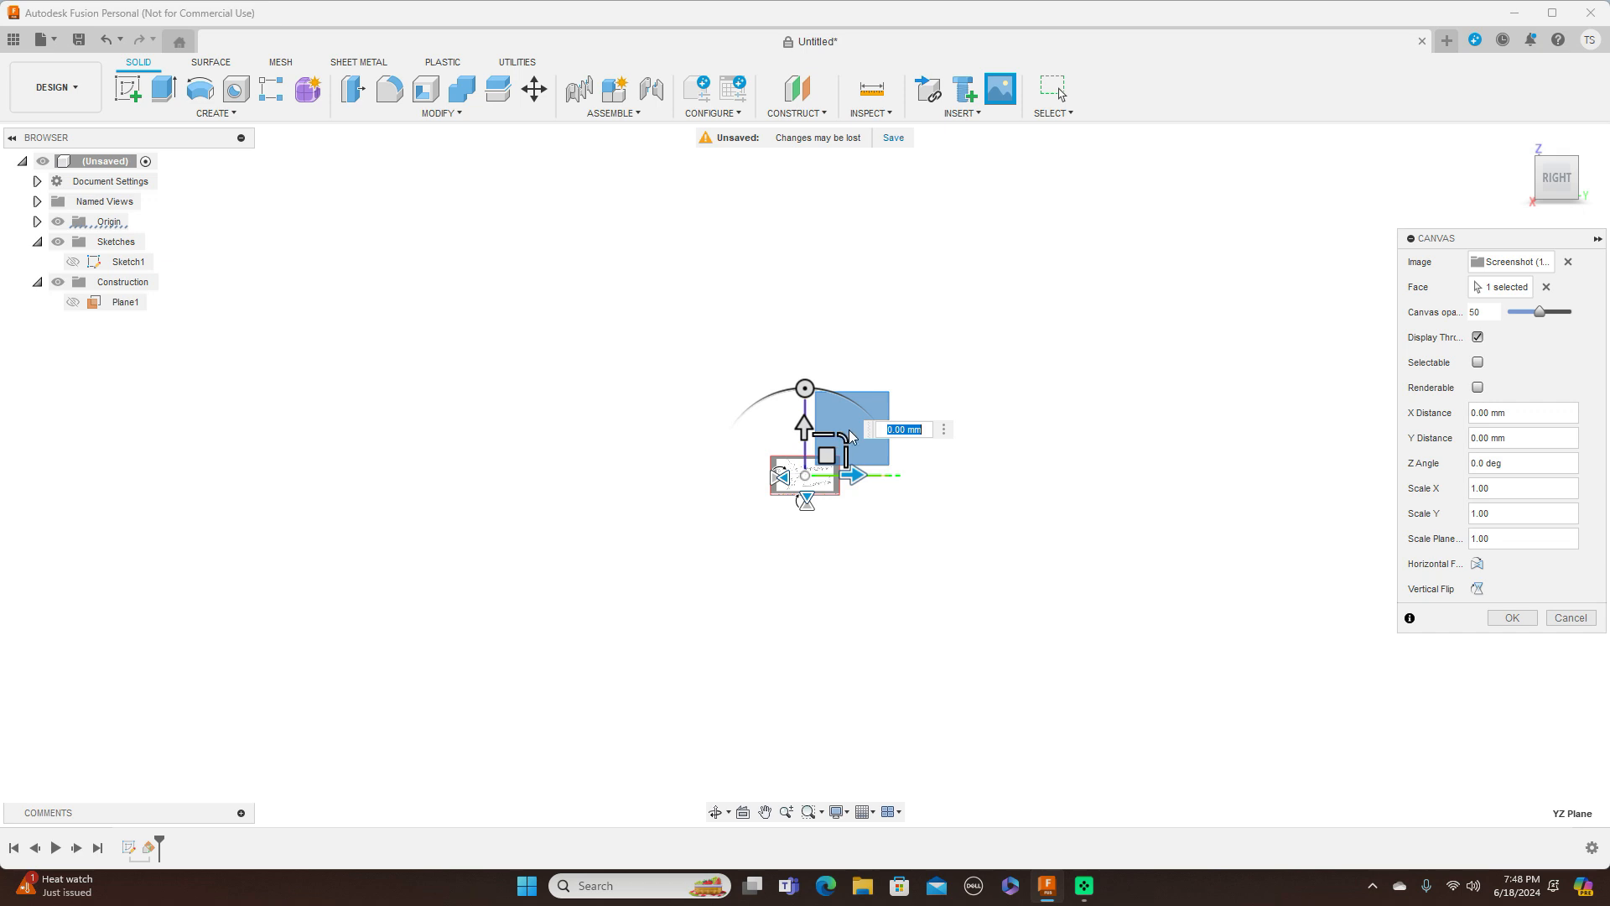
left_click_drag(845, 435, 951, 316)
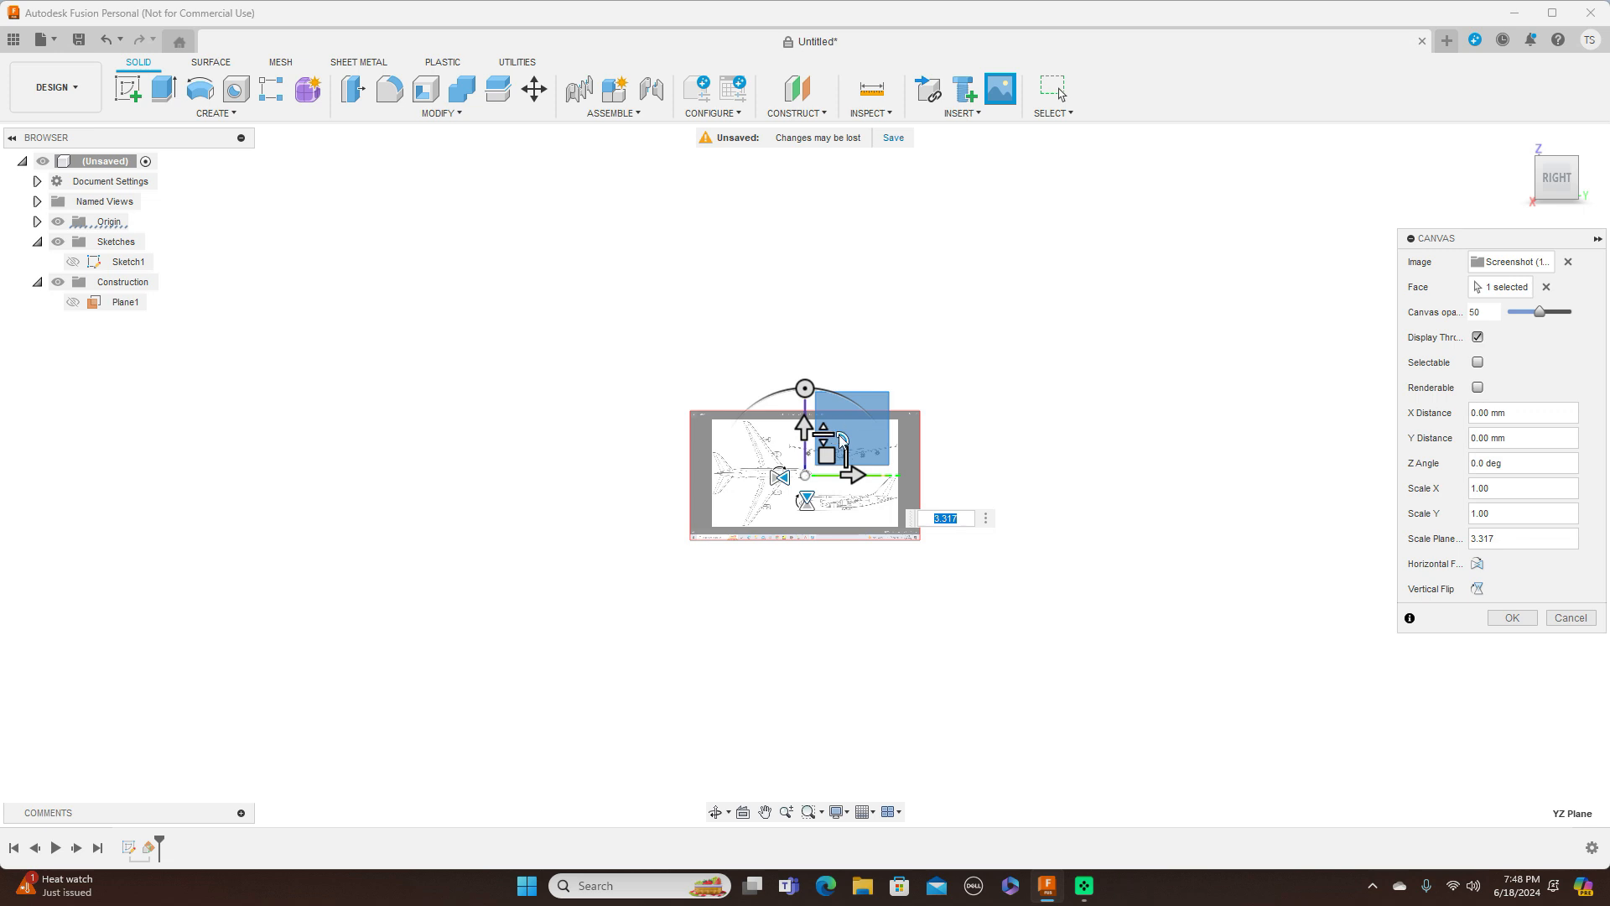
left_click_drag(946, 337, 951, 332)
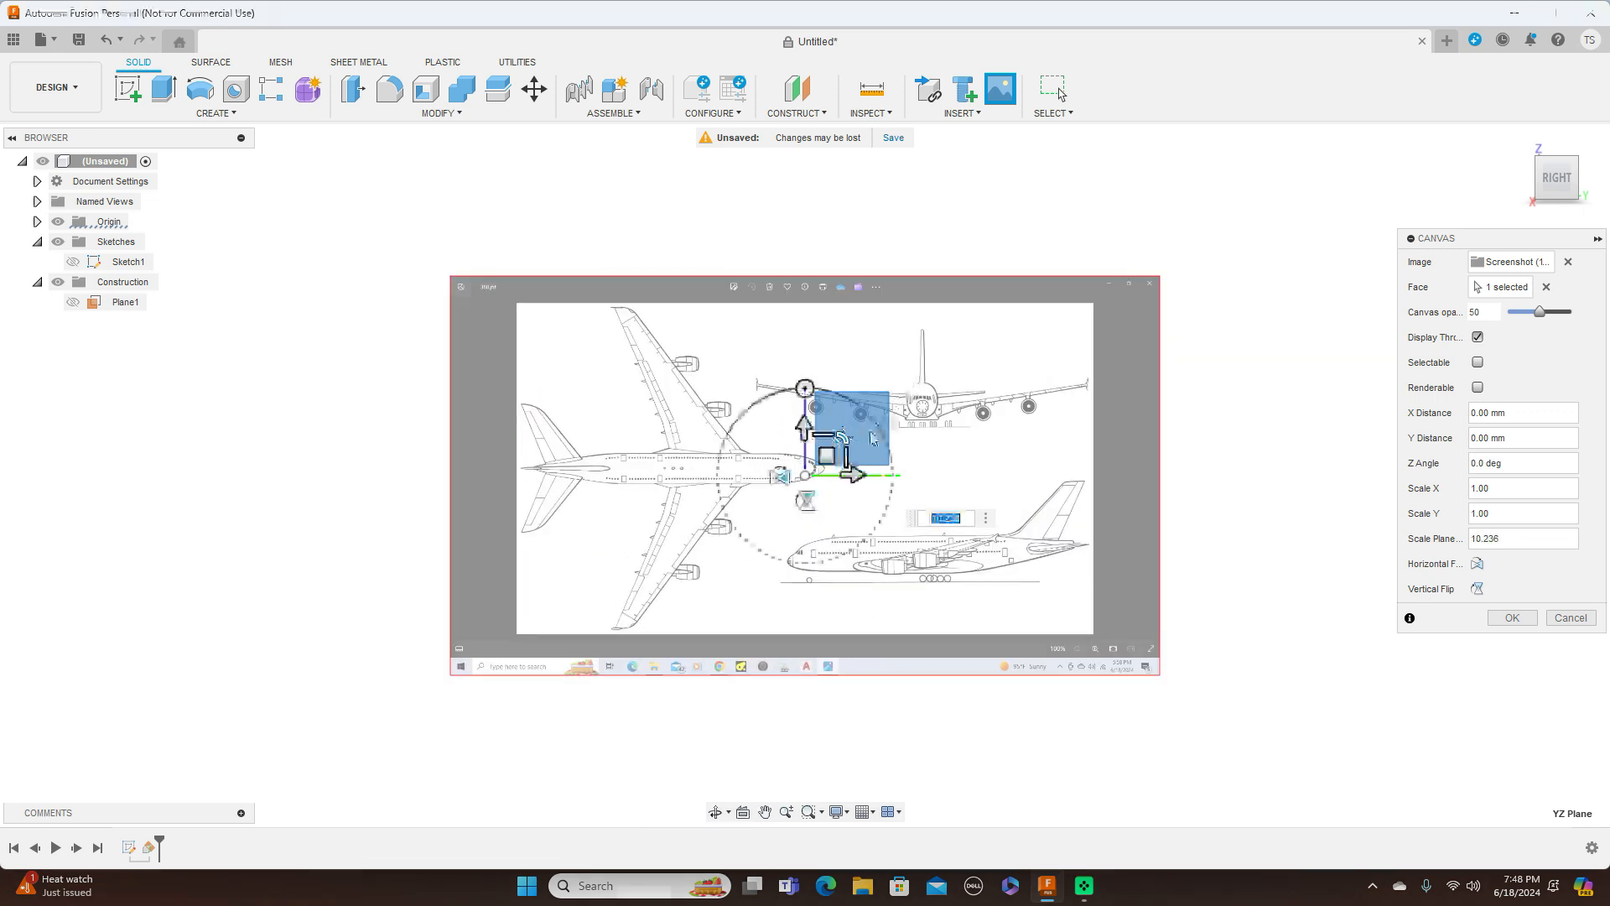
left_click_drag(844, 435, 857, 422)
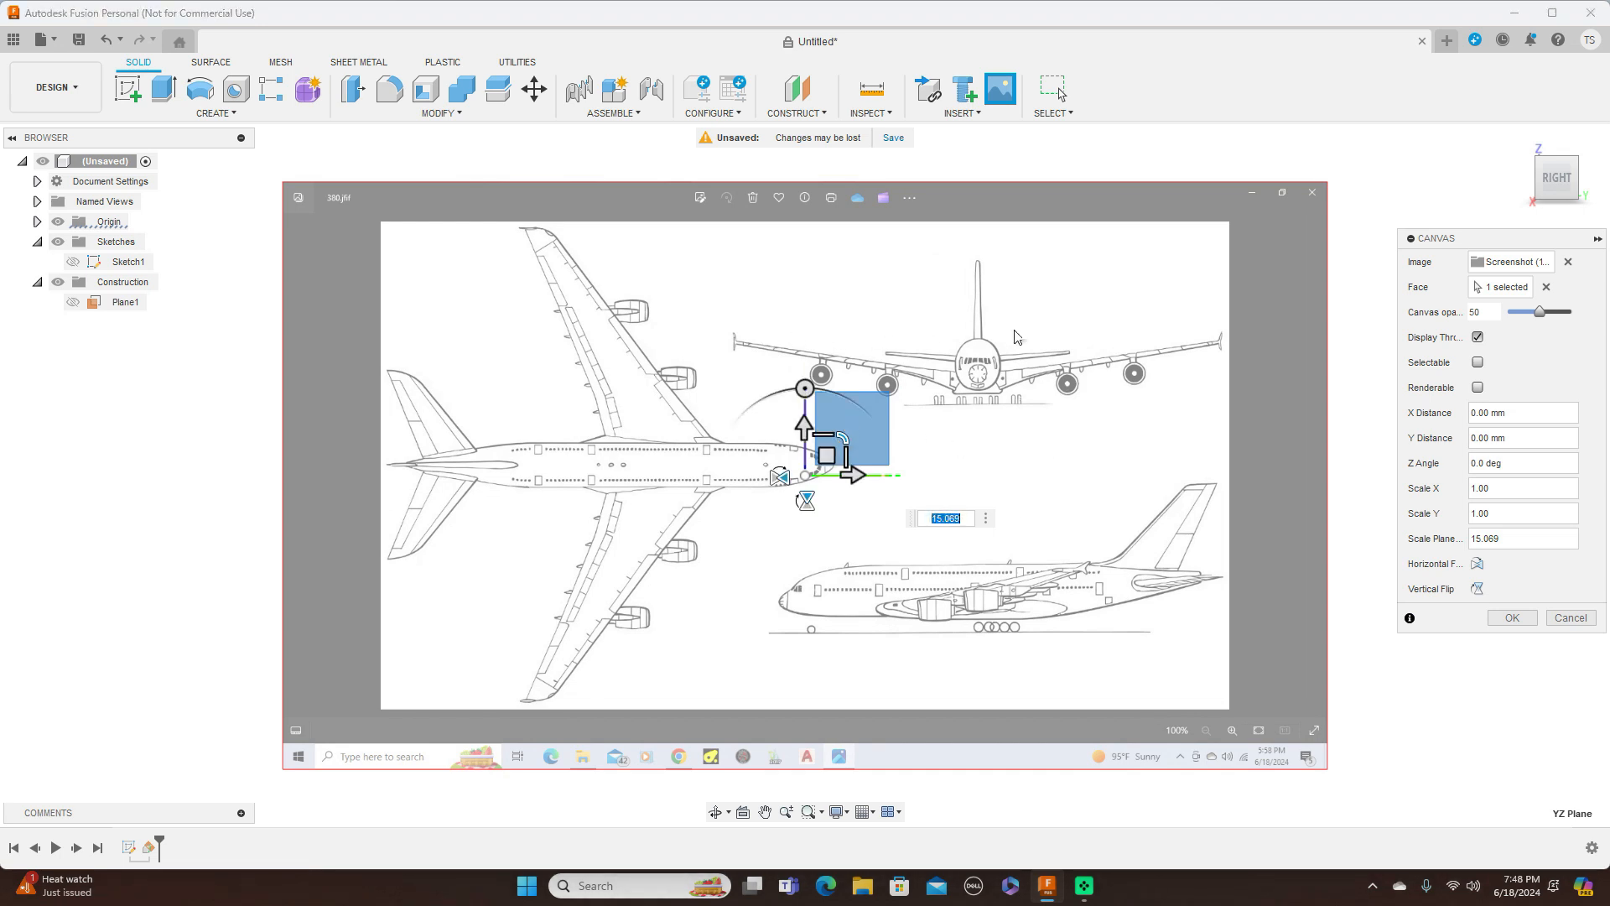
Shift the canvas to an X distance of about -16.5 mm and a Y distance of about 5.5 mm, and finish inserting it
left_click(826, 456)
left_click_drag(827, 456, 761, 432)
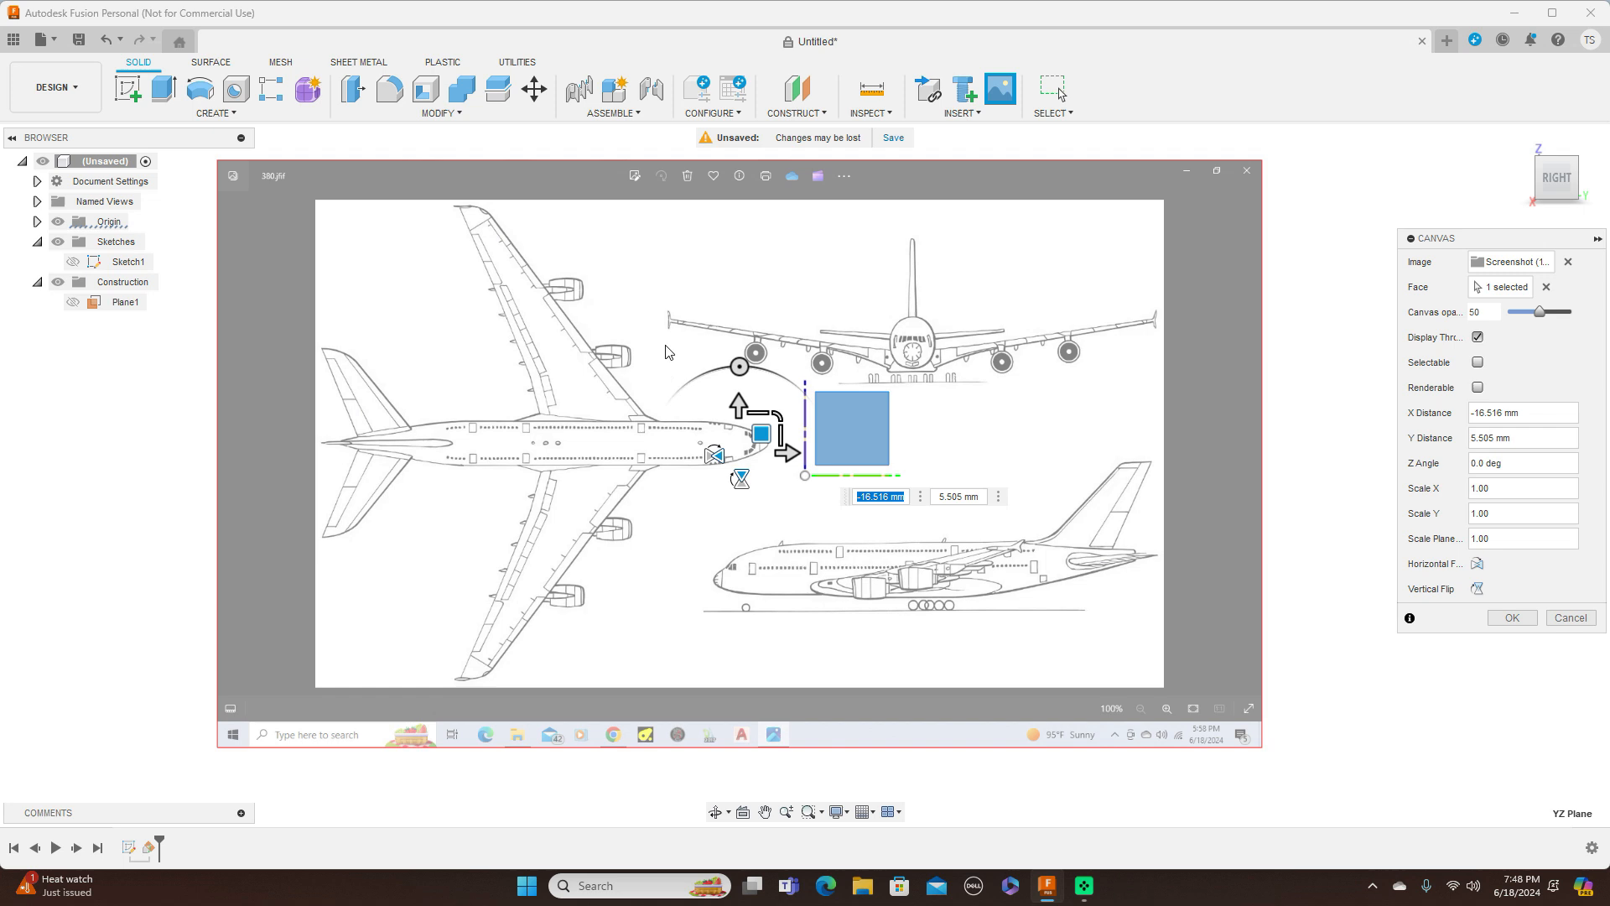
middle_click_drag(662, 299, 757, 314)
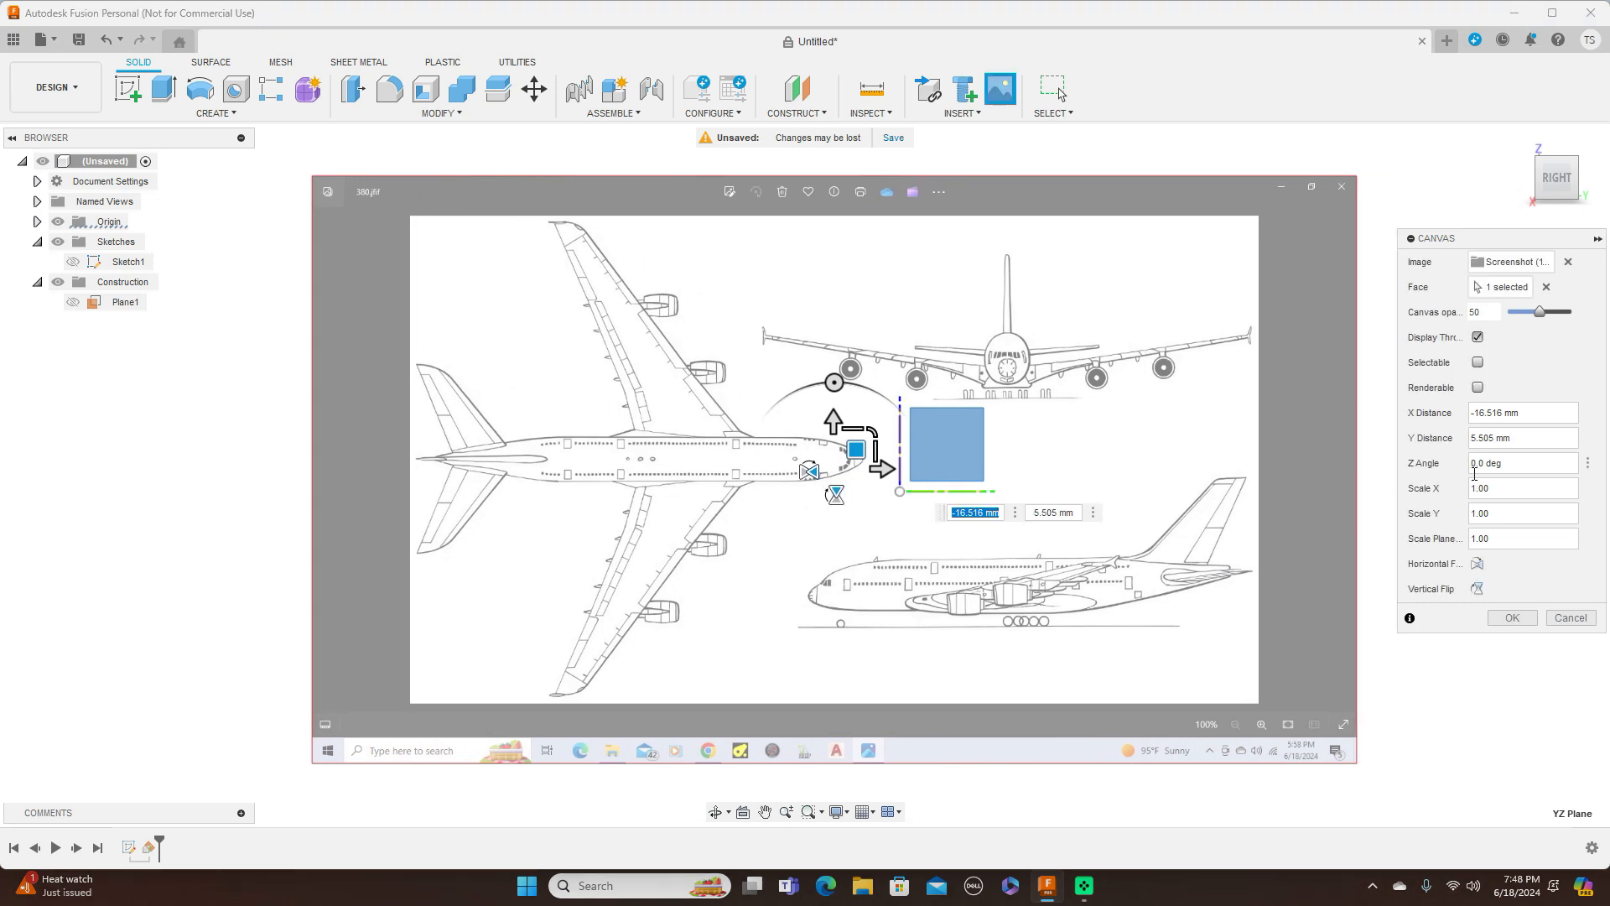
left_click(1513, 618)
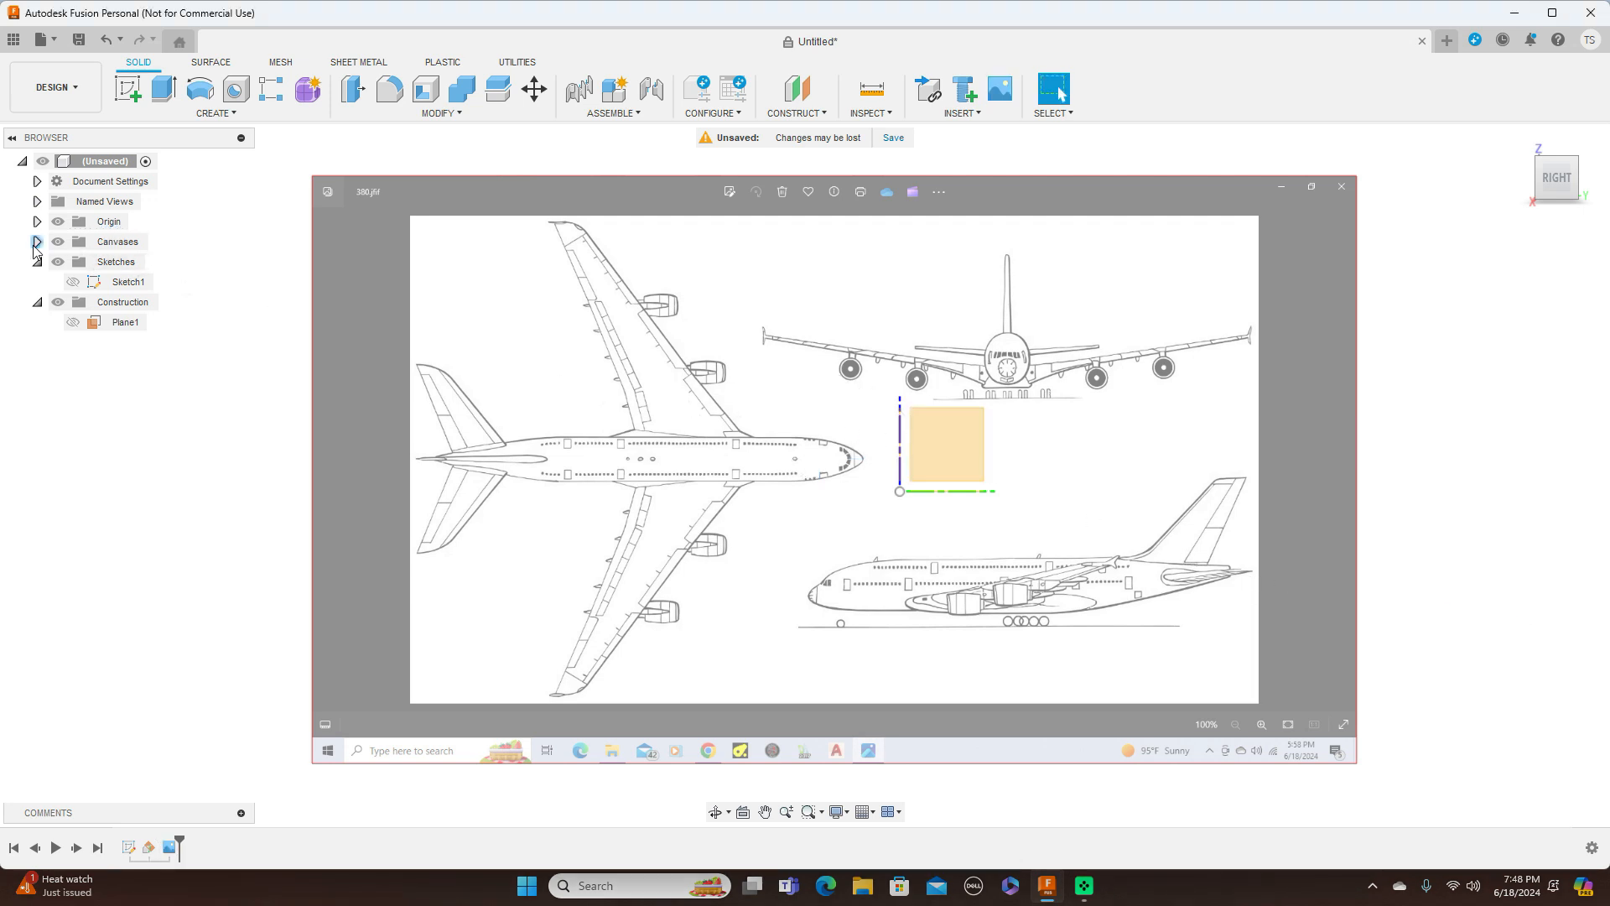
List the contents of the Canvases folder and rename the canvas Screenshot (139) as "Side view"
left_click(37, 242)
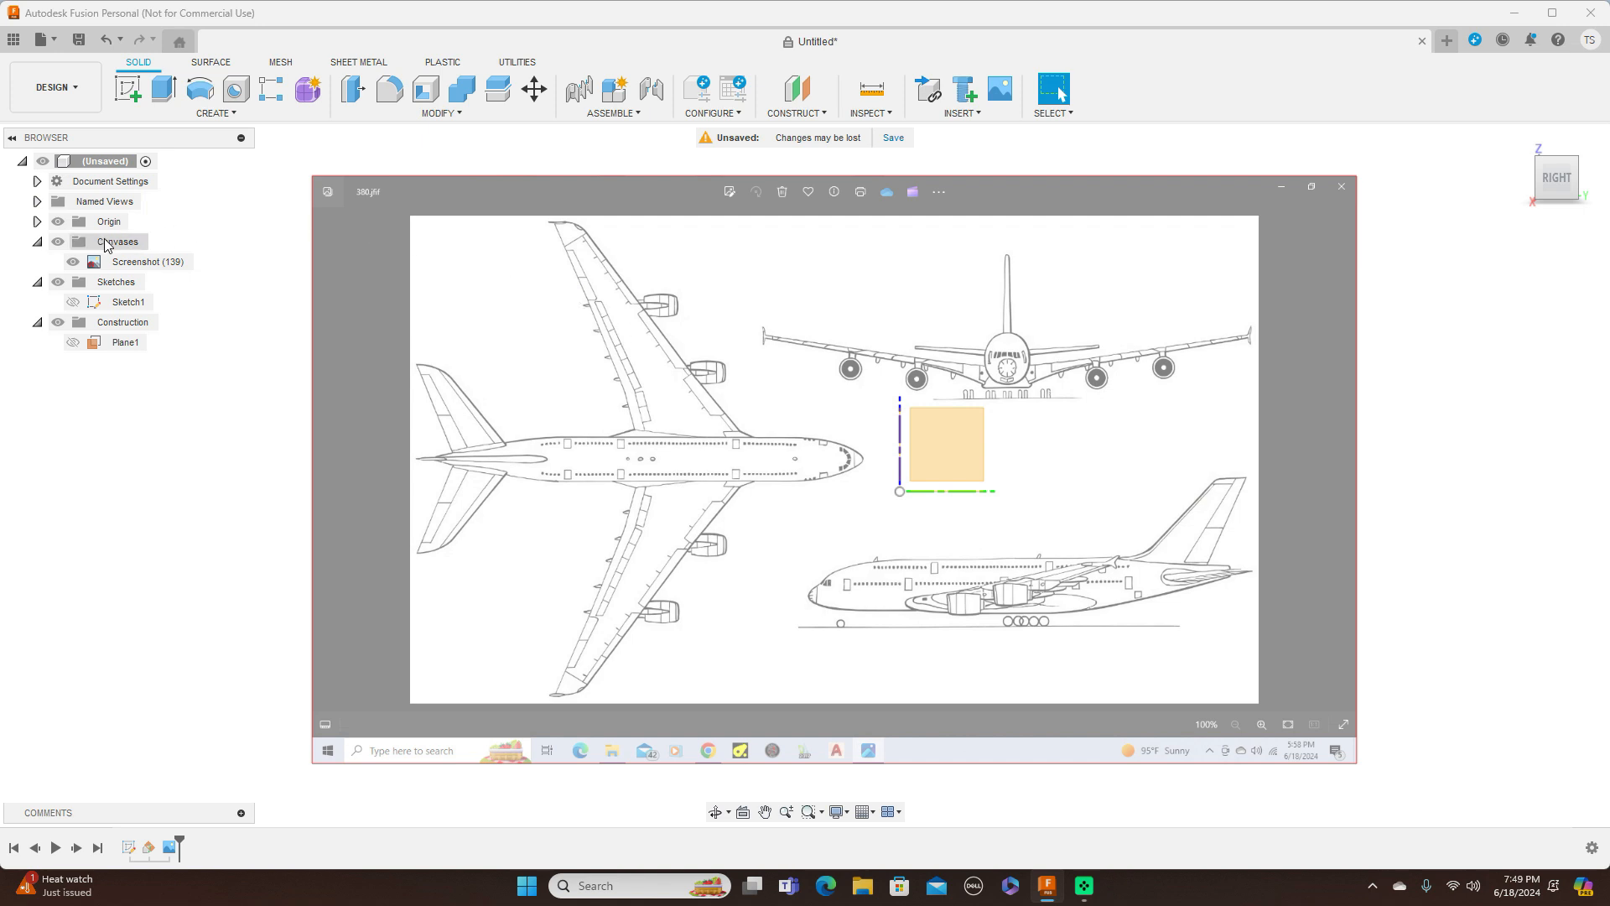
left_click(134, 262)
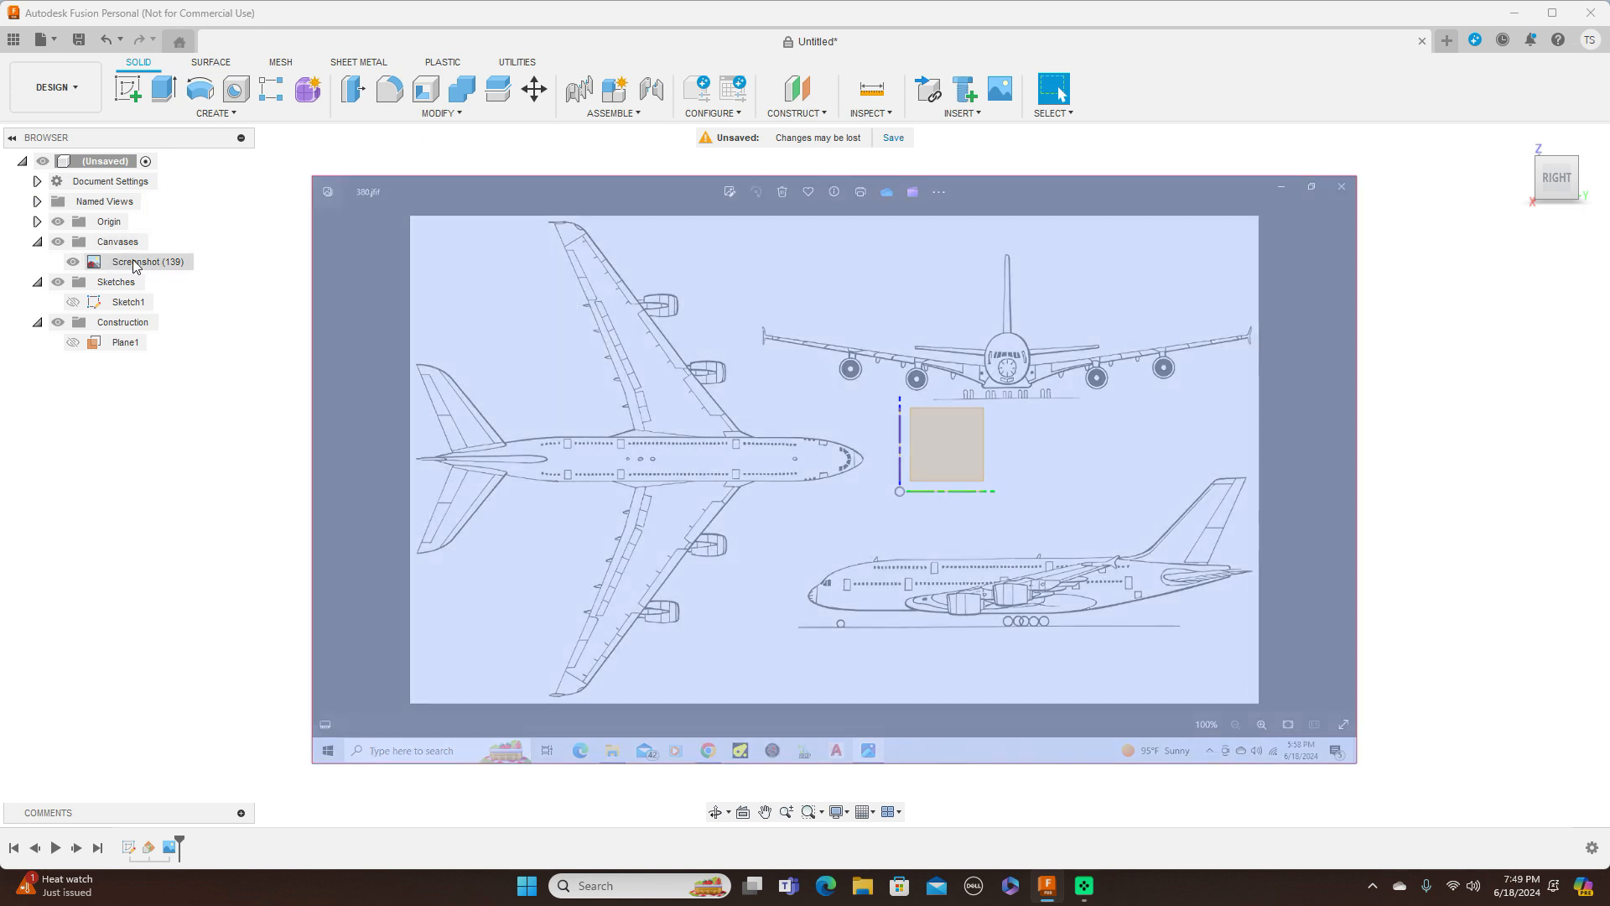
left_click(135, 262)
left_click(137, 261)
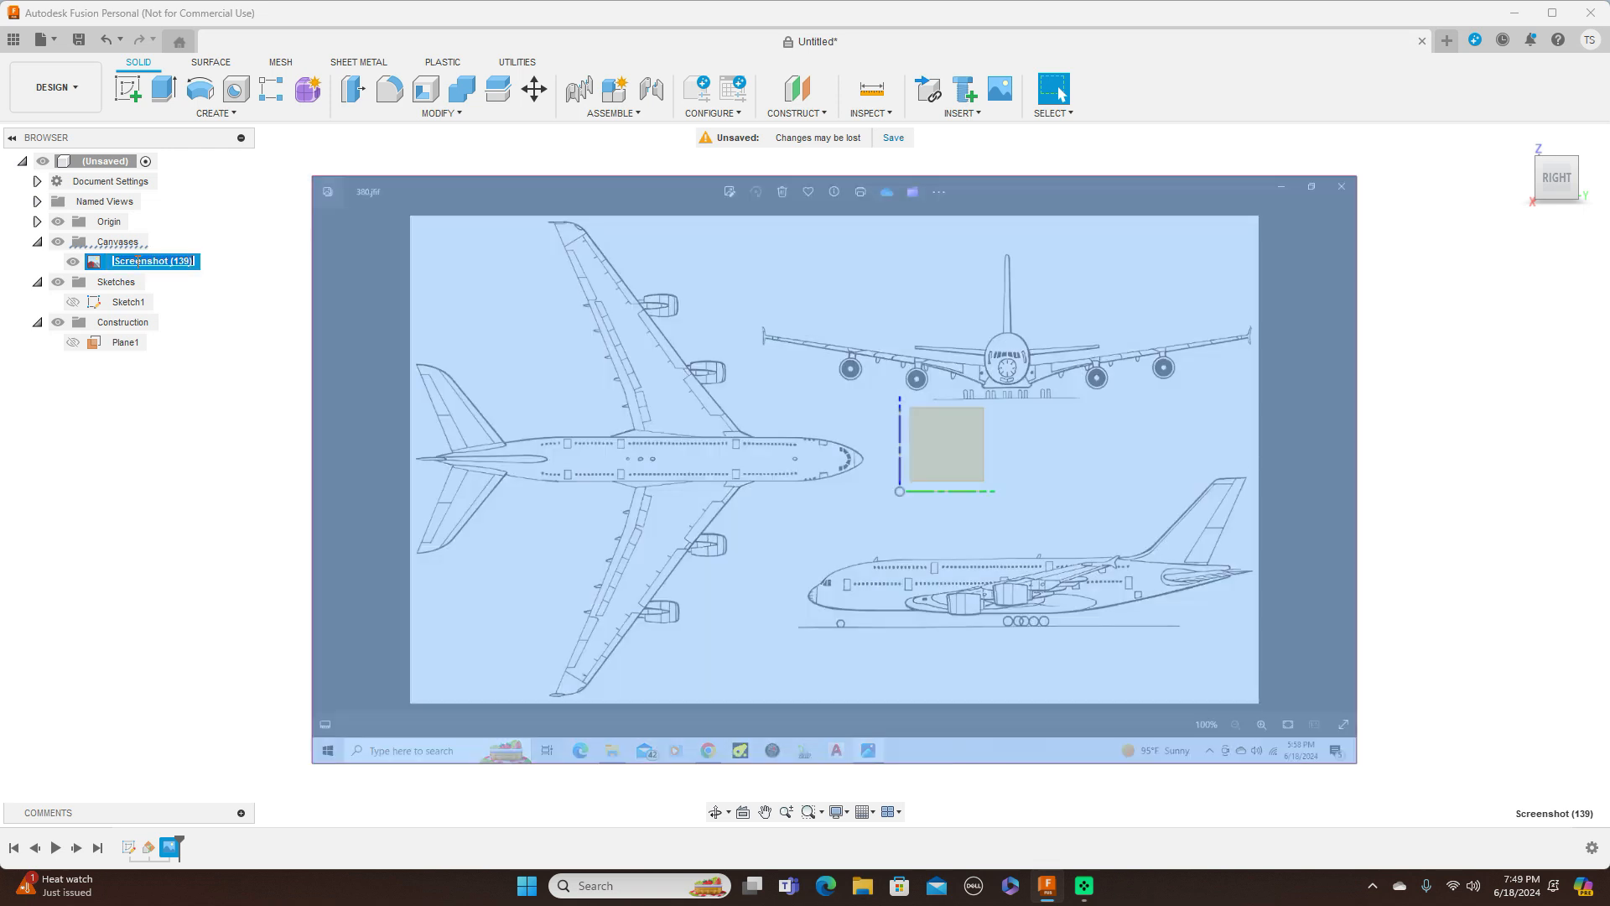
key("BackSpace")
type("Side view")
key("Return")
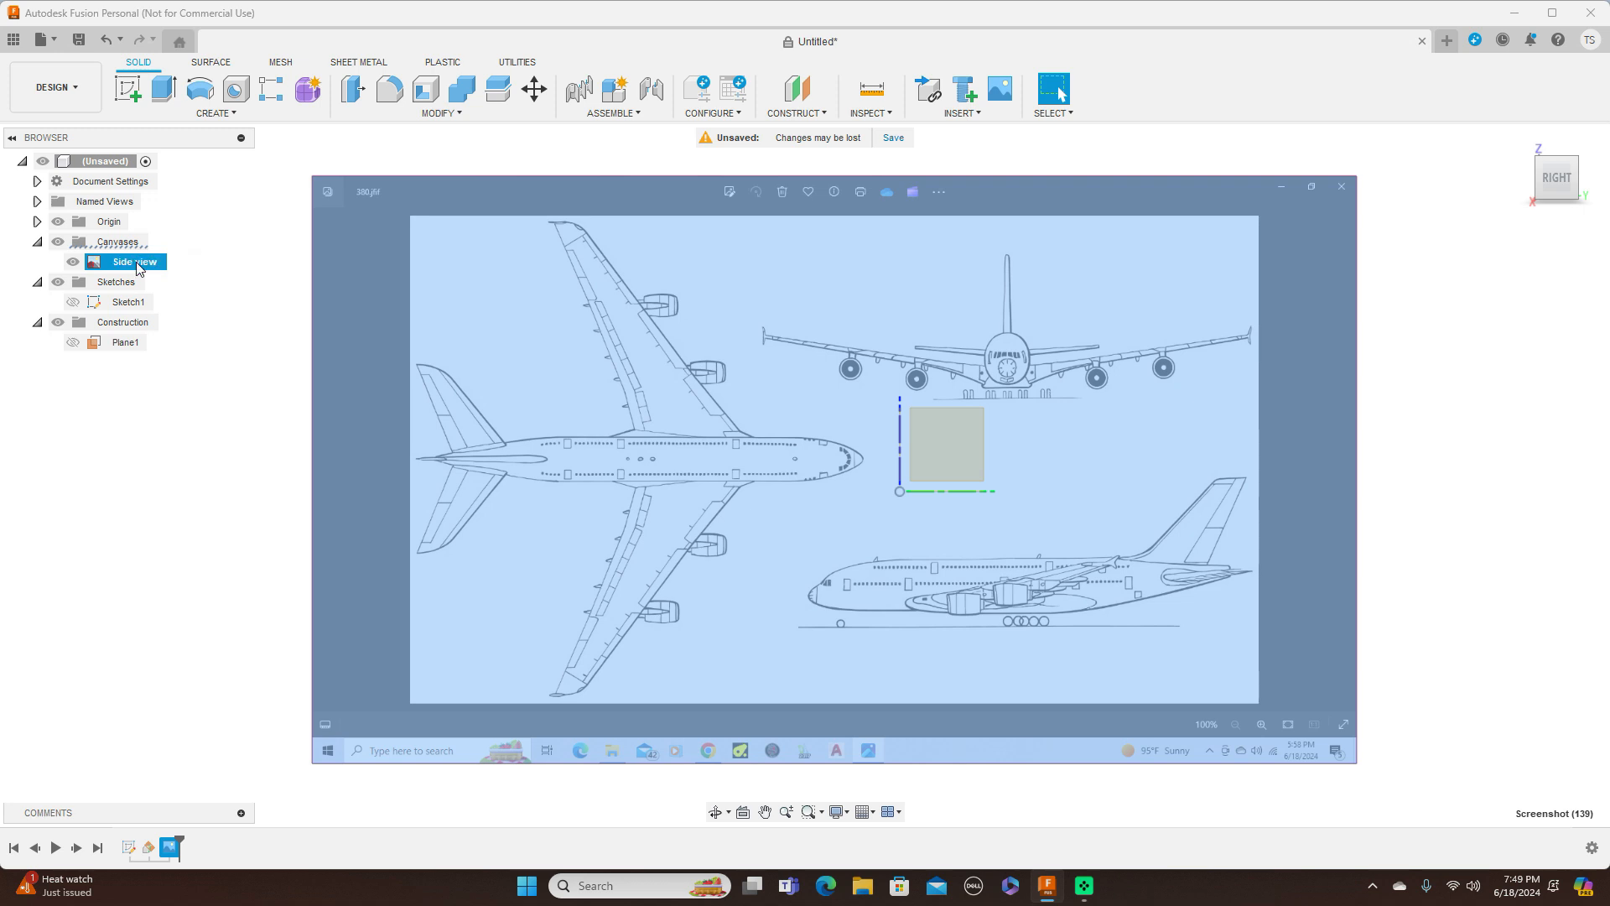
scroll(294, 359, "down", 1)
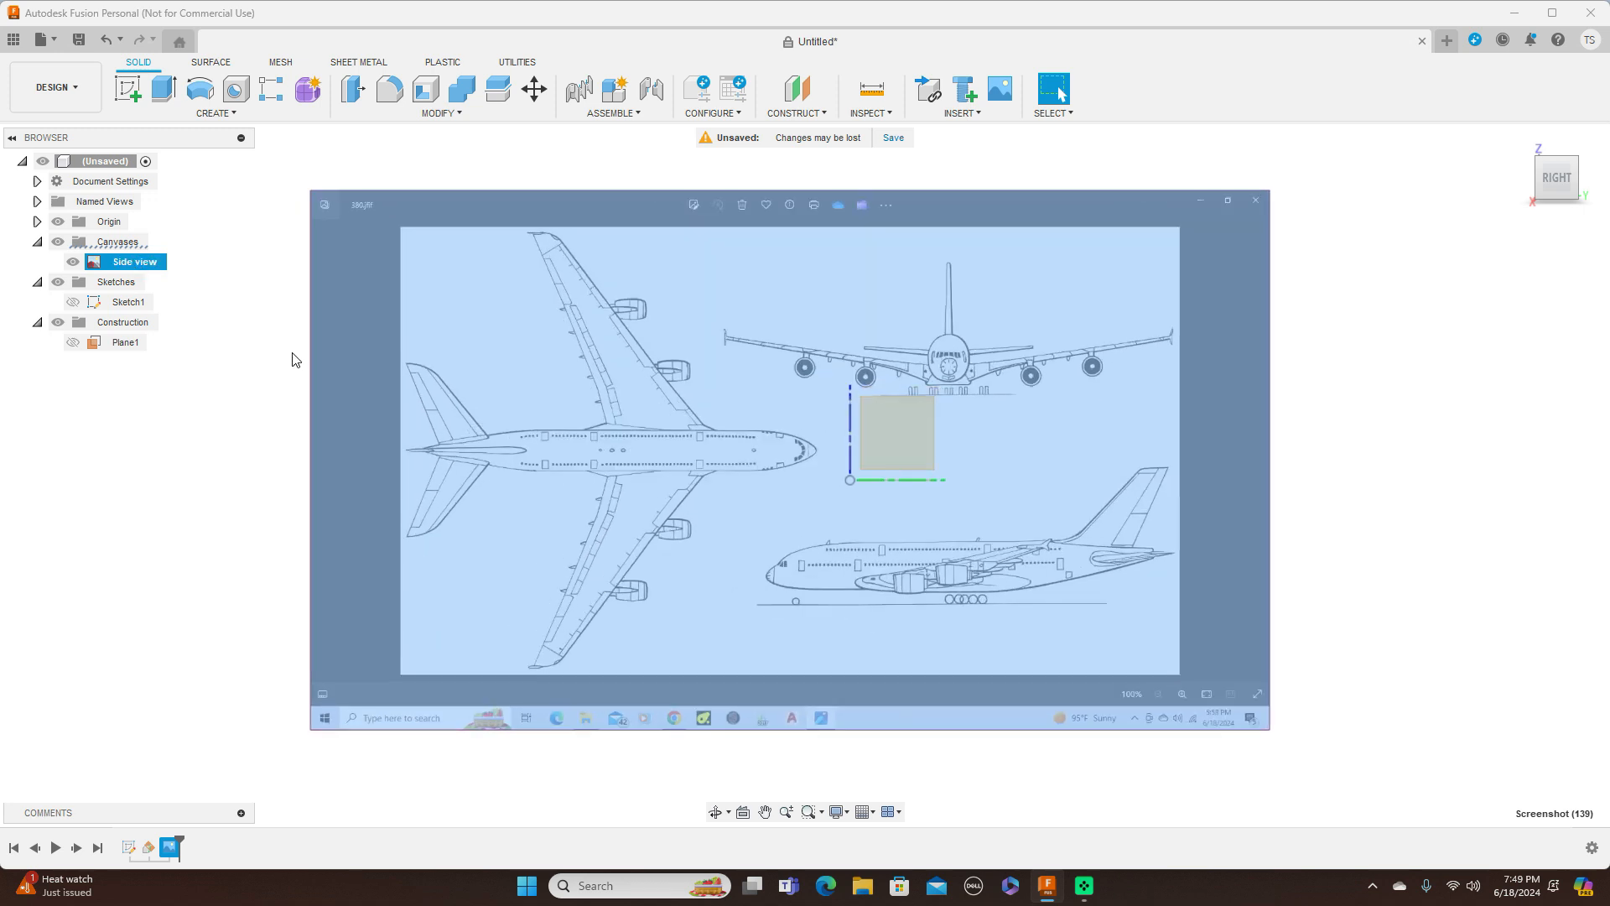
left_click(1375, 411)
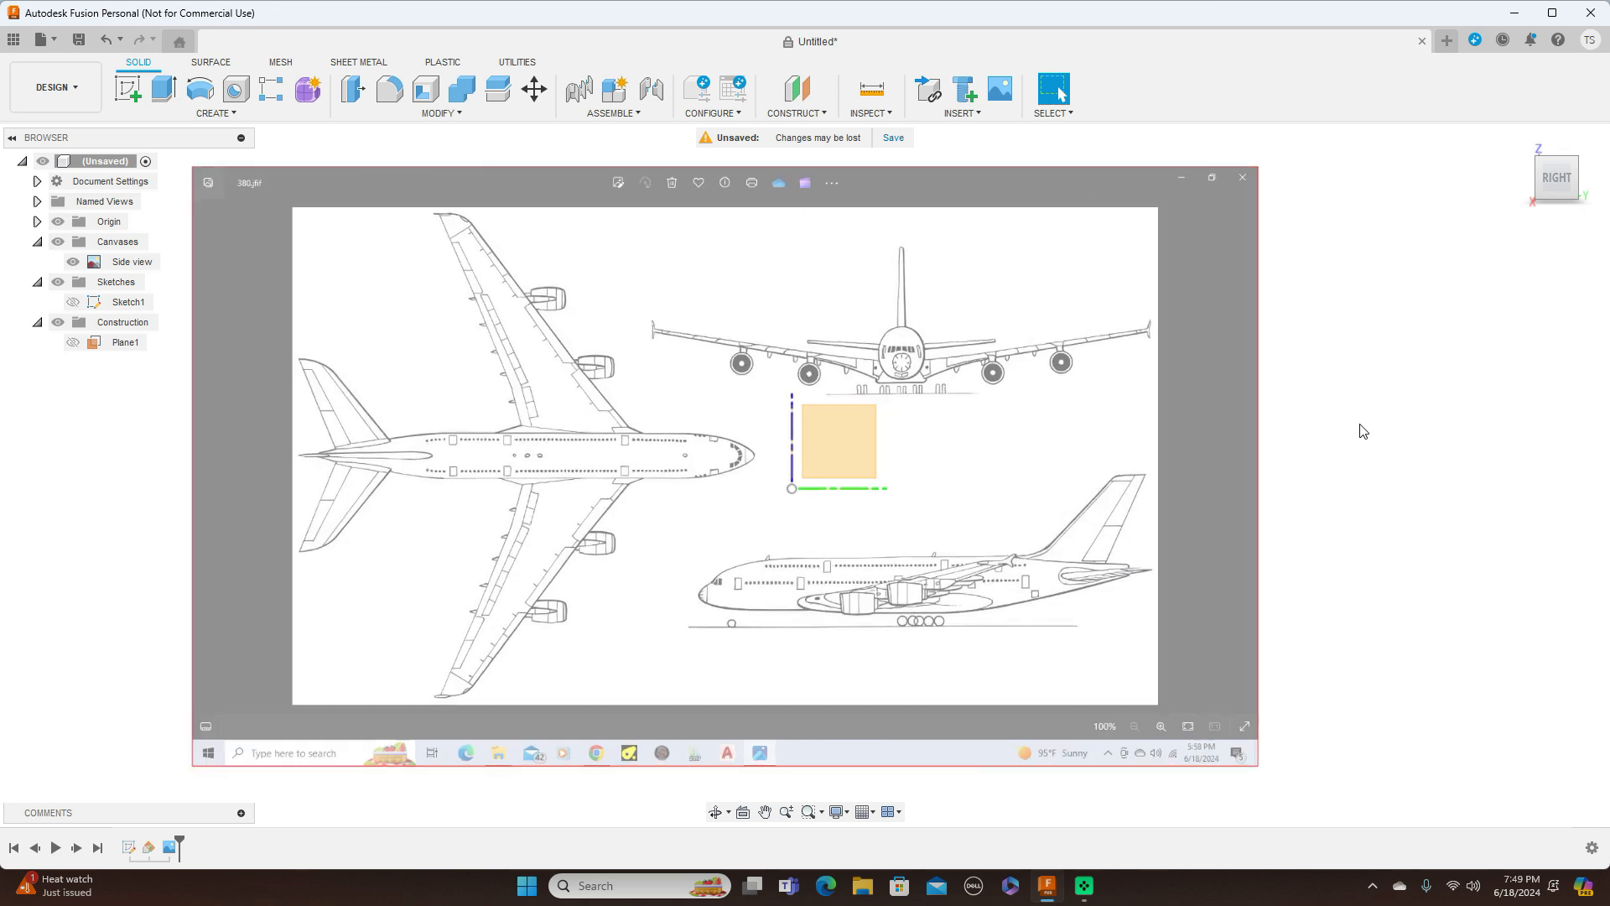
Start calibrating the Side view canvas, using the nose tip of the airplane's side profile as the first point
scroll(1384, 360, "up", 2)
scroll(1380, 345, "up", 1)
scroll(1264, 434, "down", 1)
middle_click_drag(1197, 417, 1275, 340)
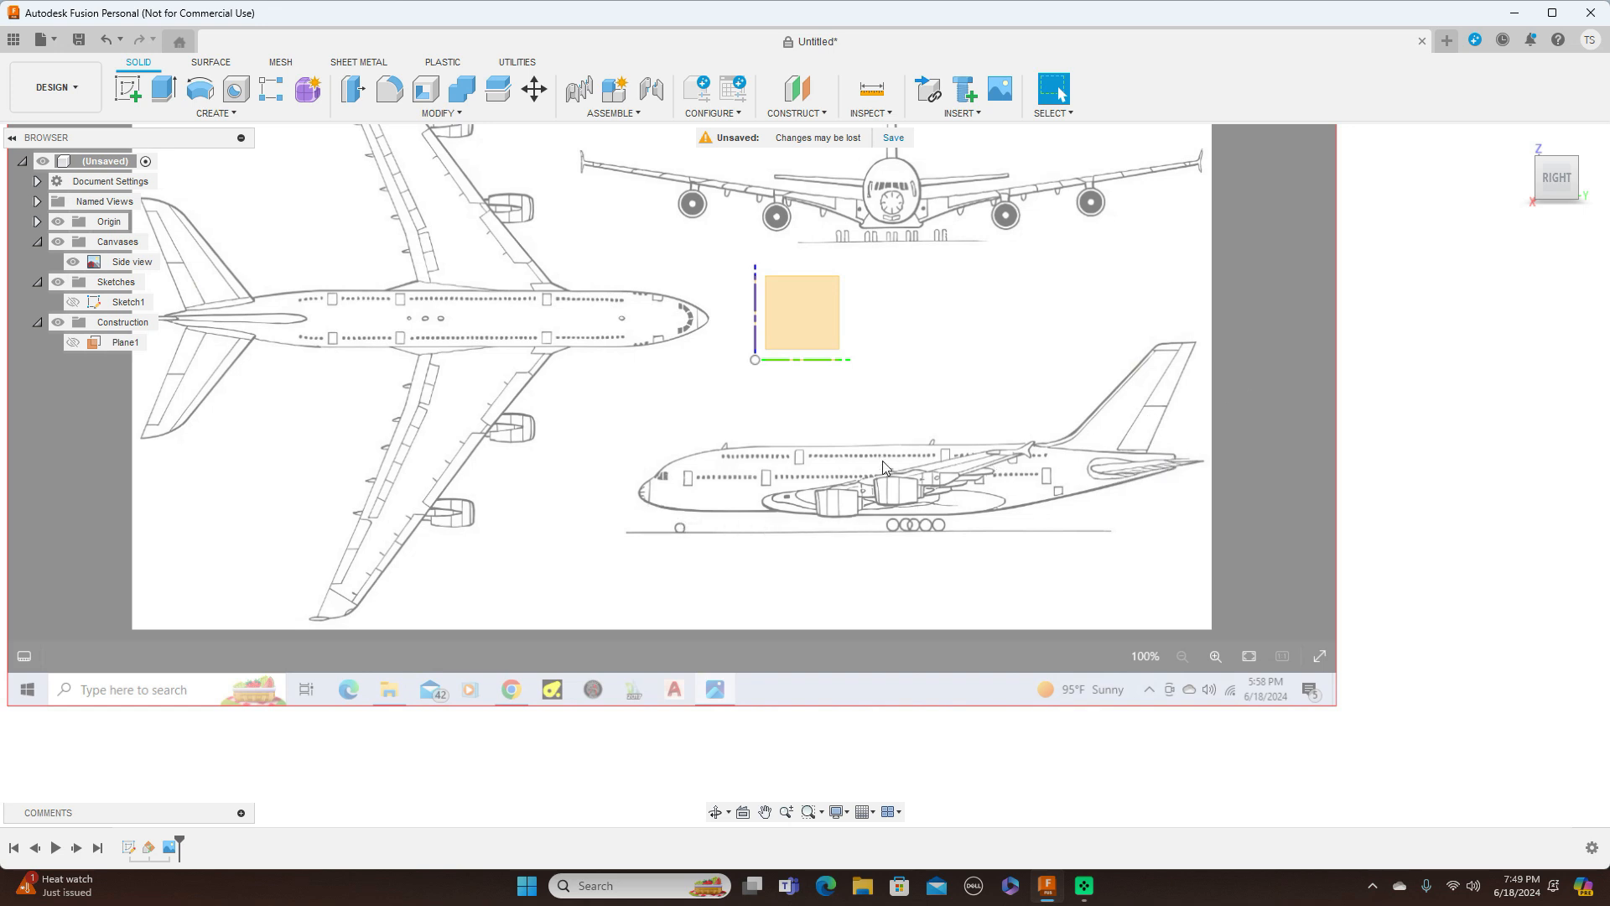
scroll(882, 461, "up", 1)
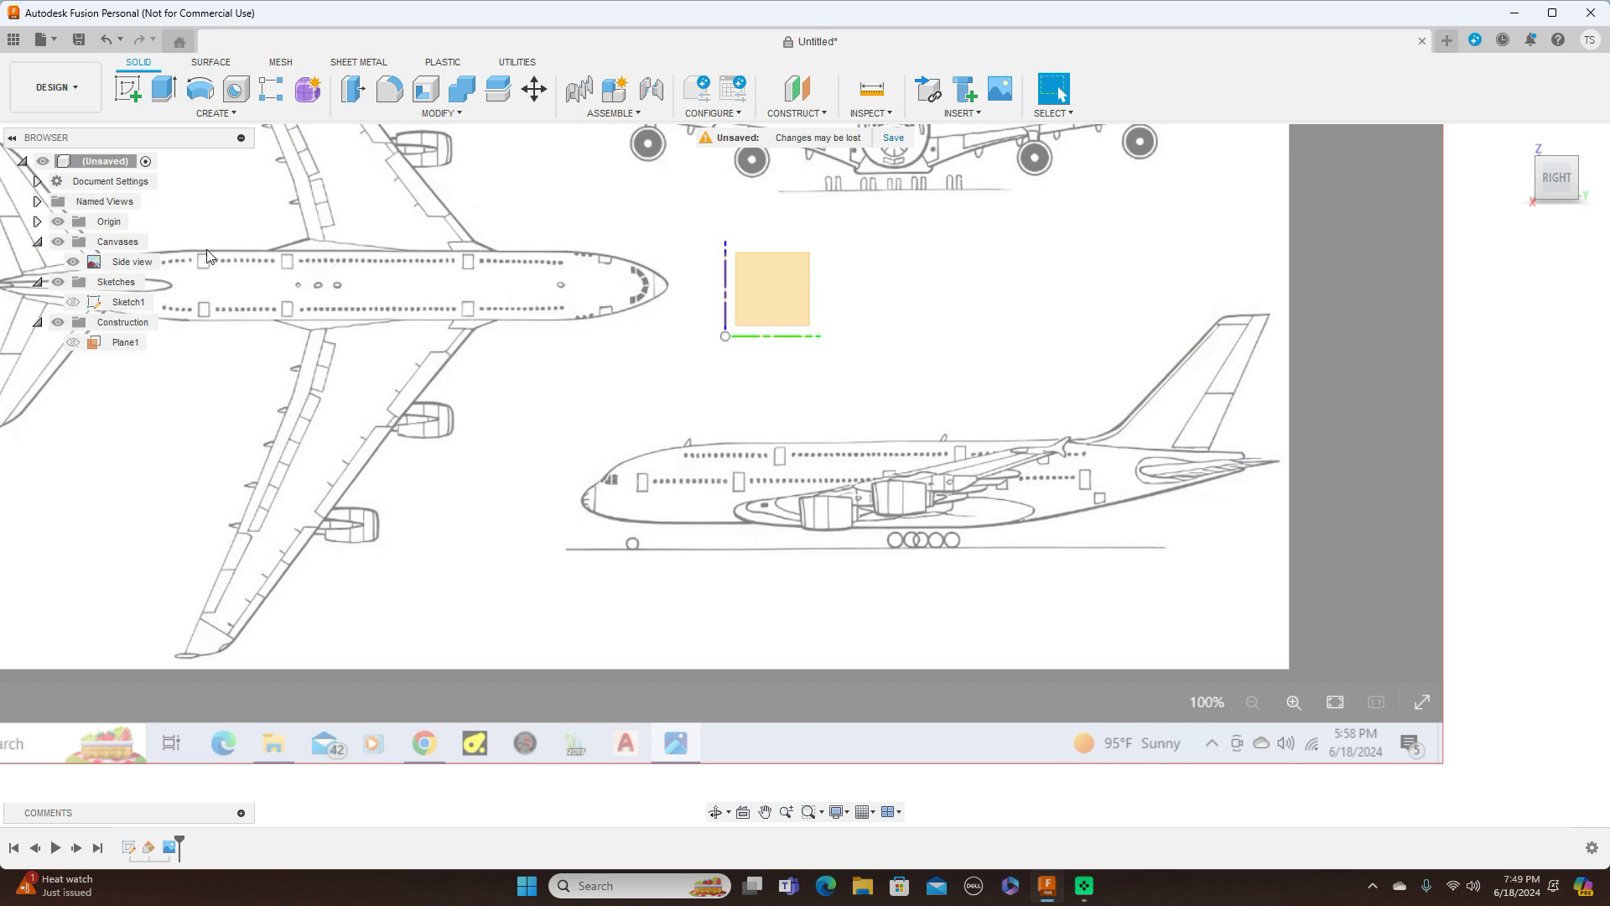
left_click(127, 263)
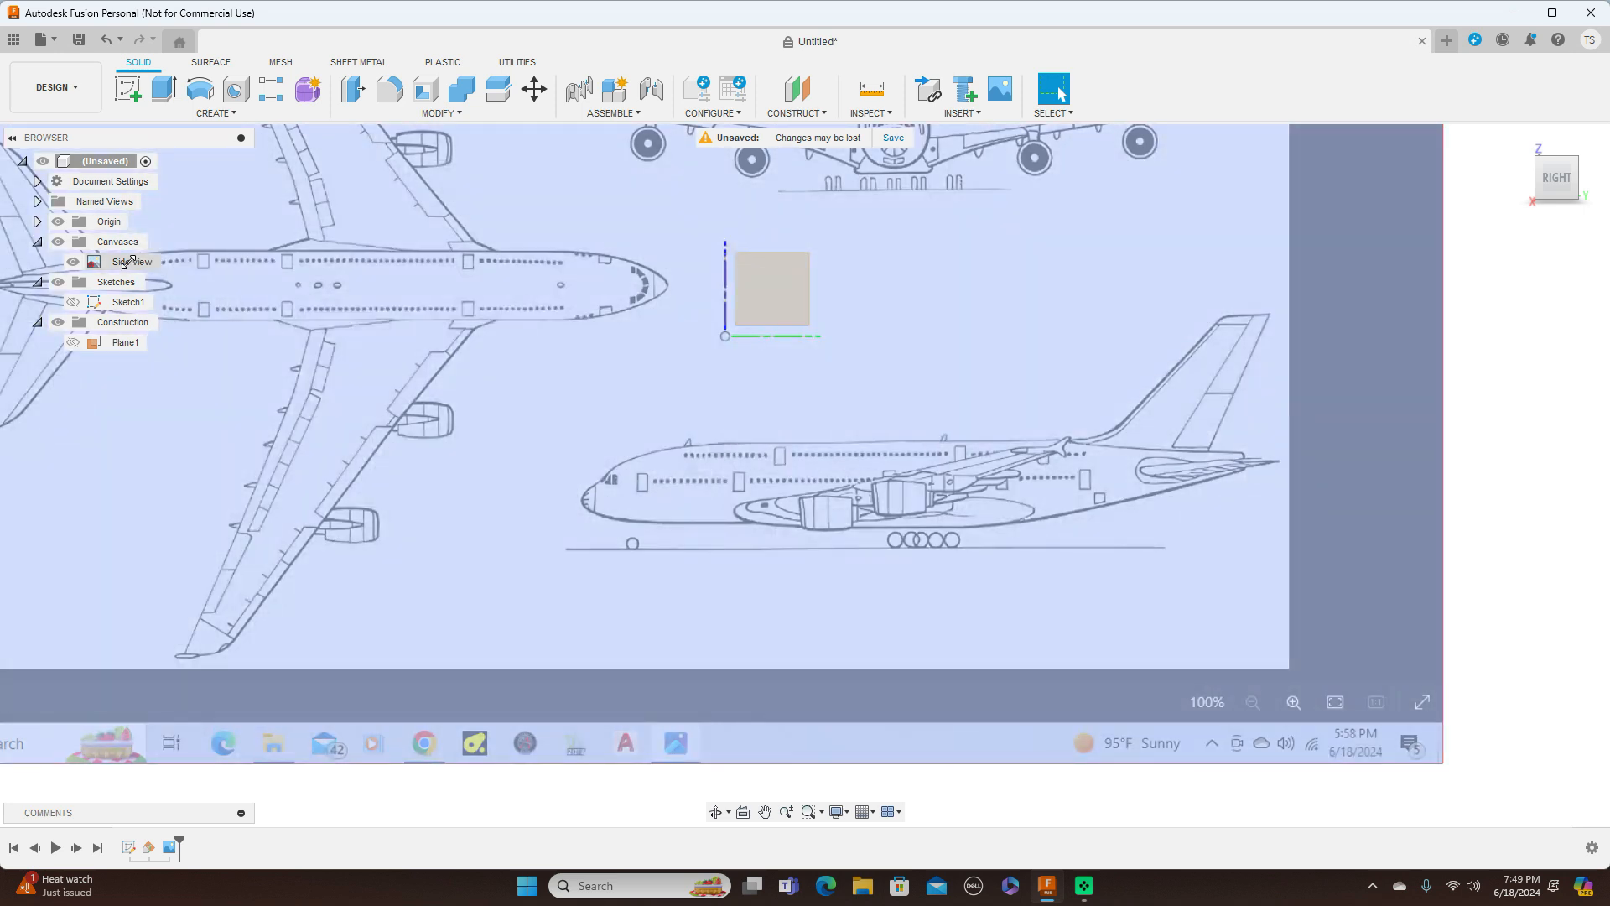
right_click(127, 264)
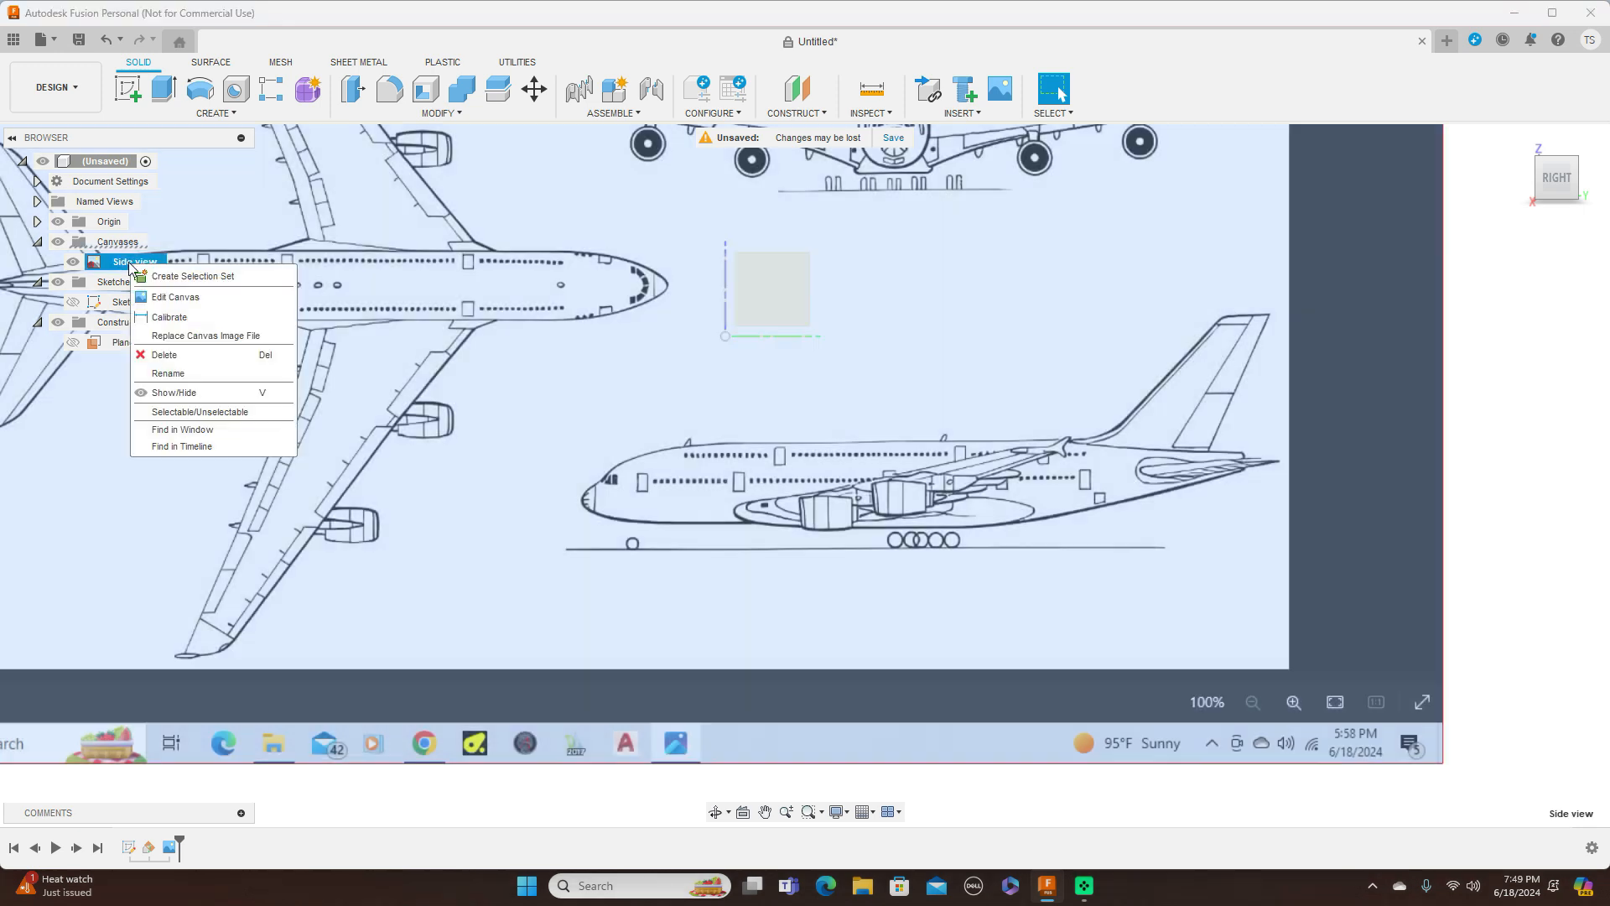
left_click(170, 318)
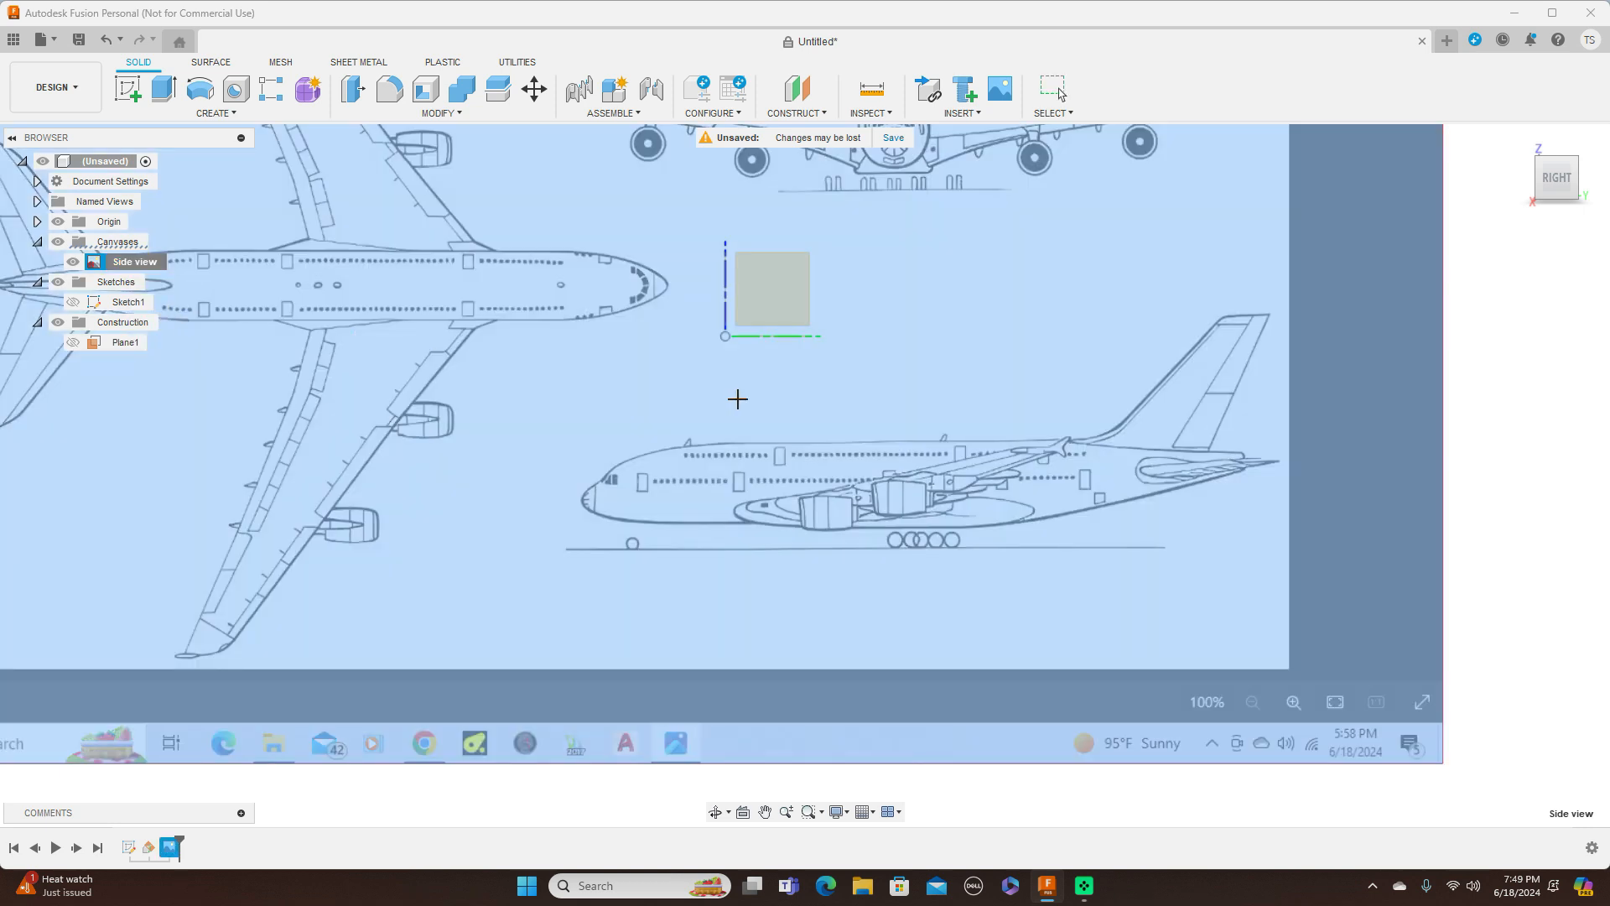
middle_click_drag(743, 392, 618, 386)
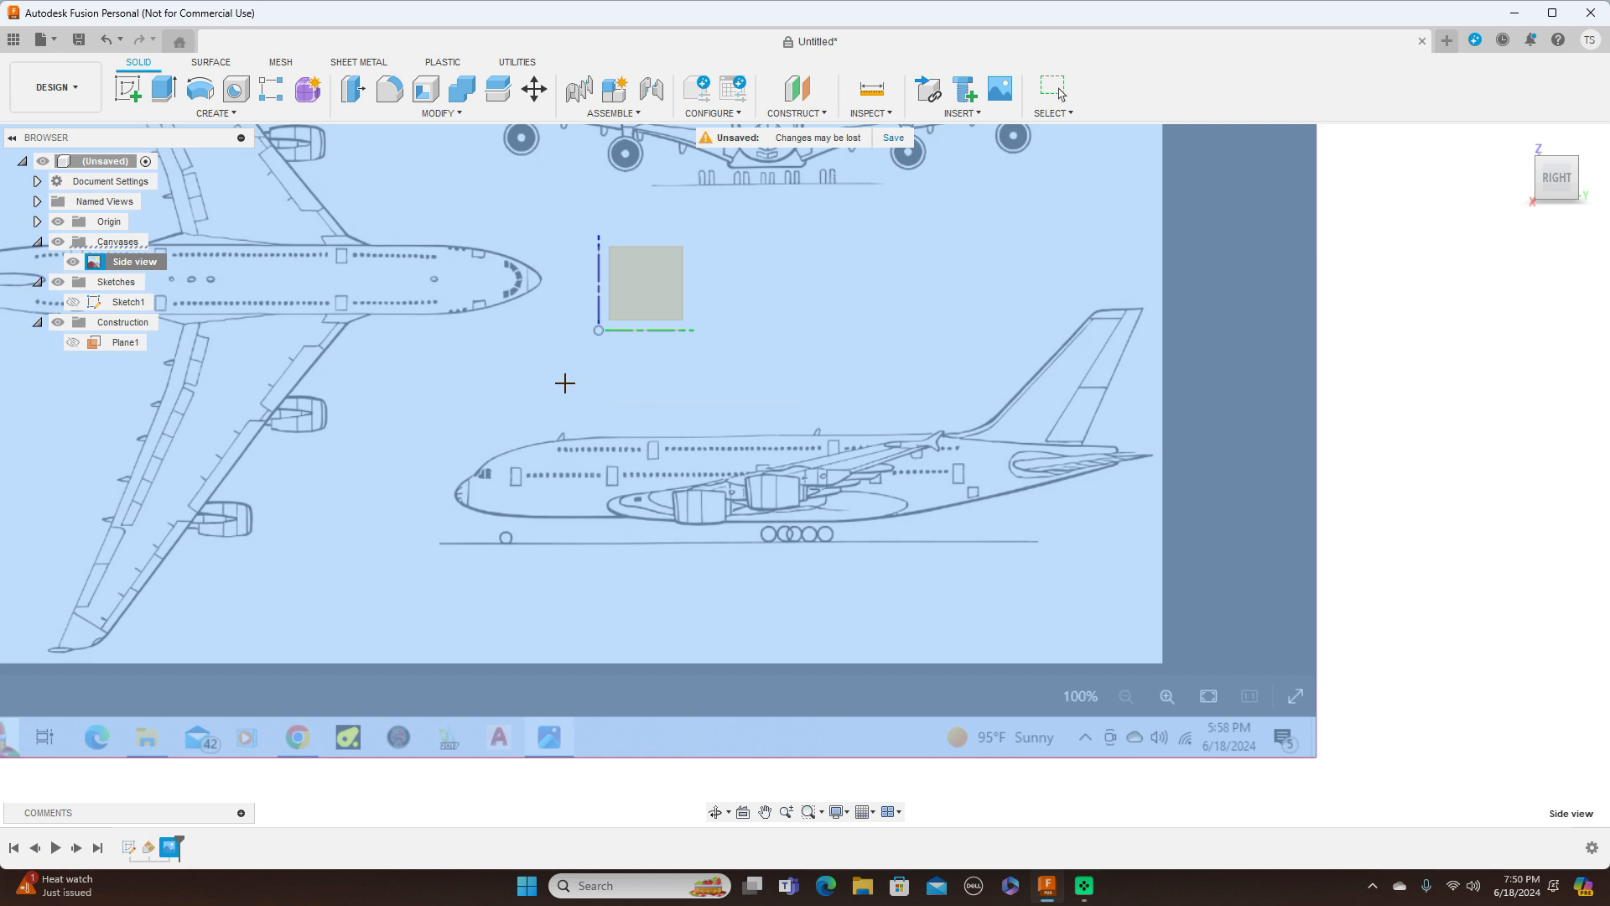
scroll(460, 490, "up", 2)
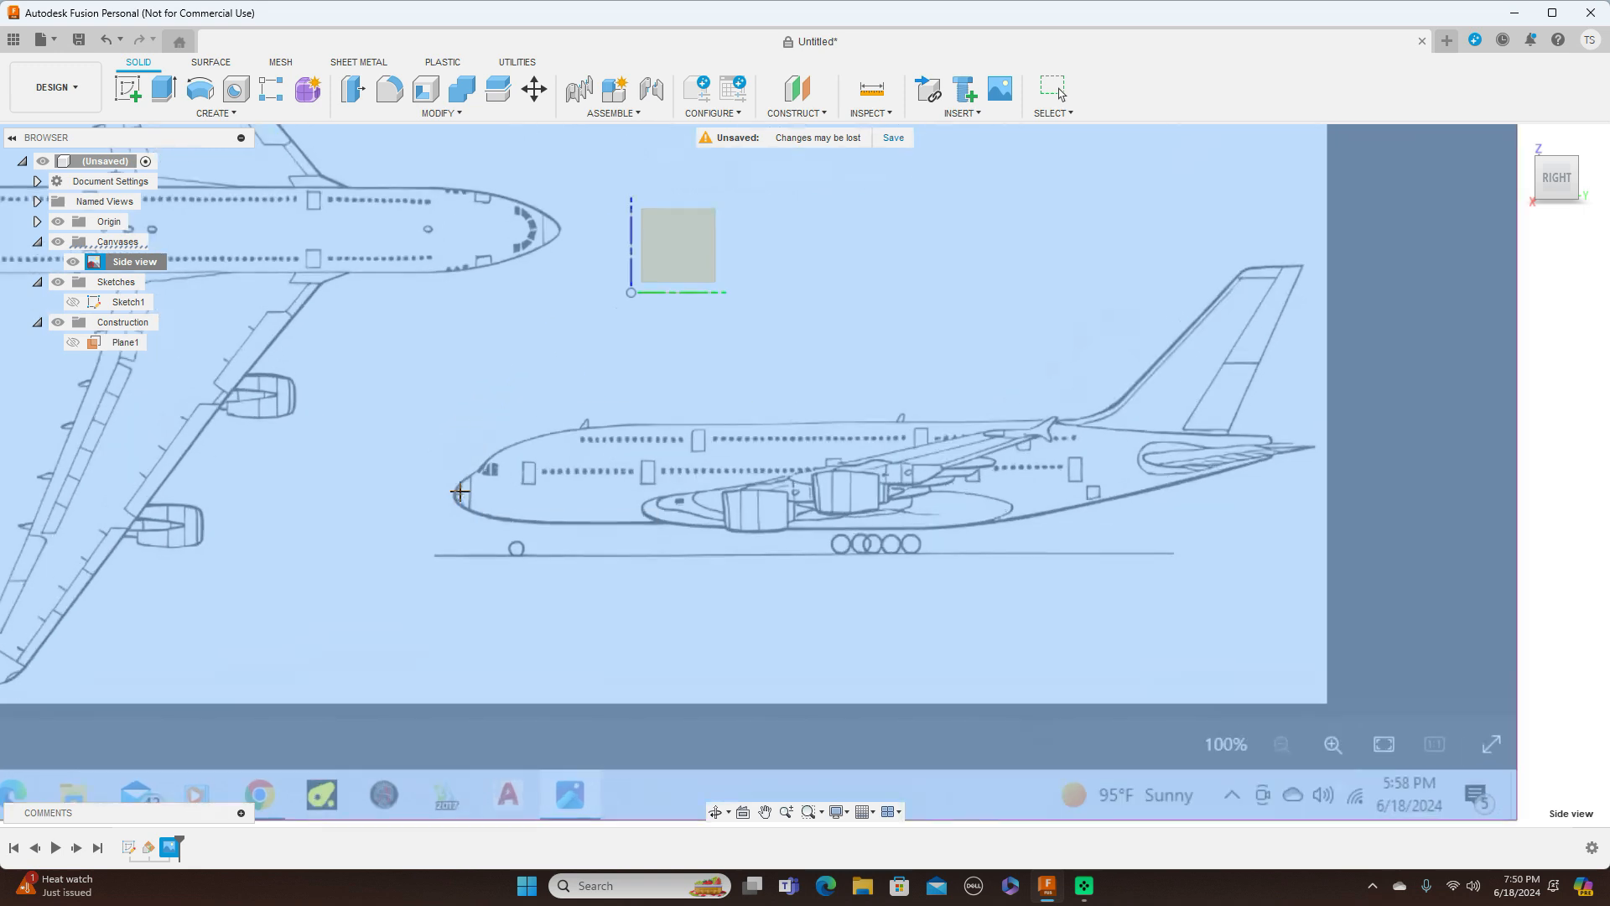
scroll(460, 492, "down", 1)
scroll(461, 492, "up", 2)
scroll(460, 491, "down", 2)
scroll(460, 491, "down", 2)
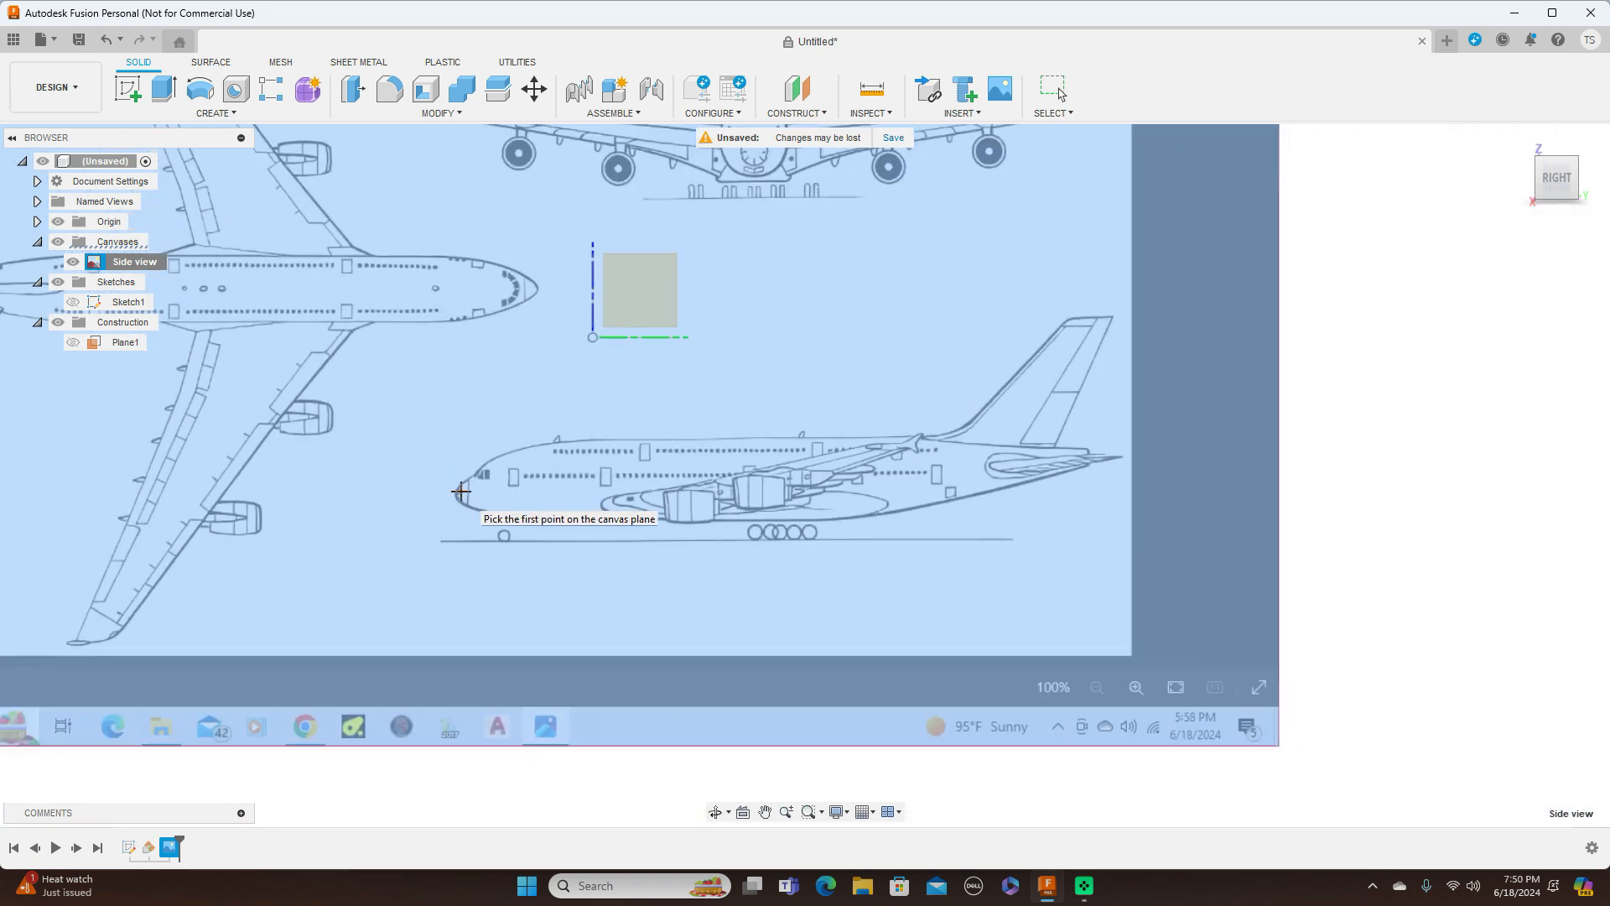
scroll(461, 492, "up", 3)
scroll(461, 492, "down", 1)
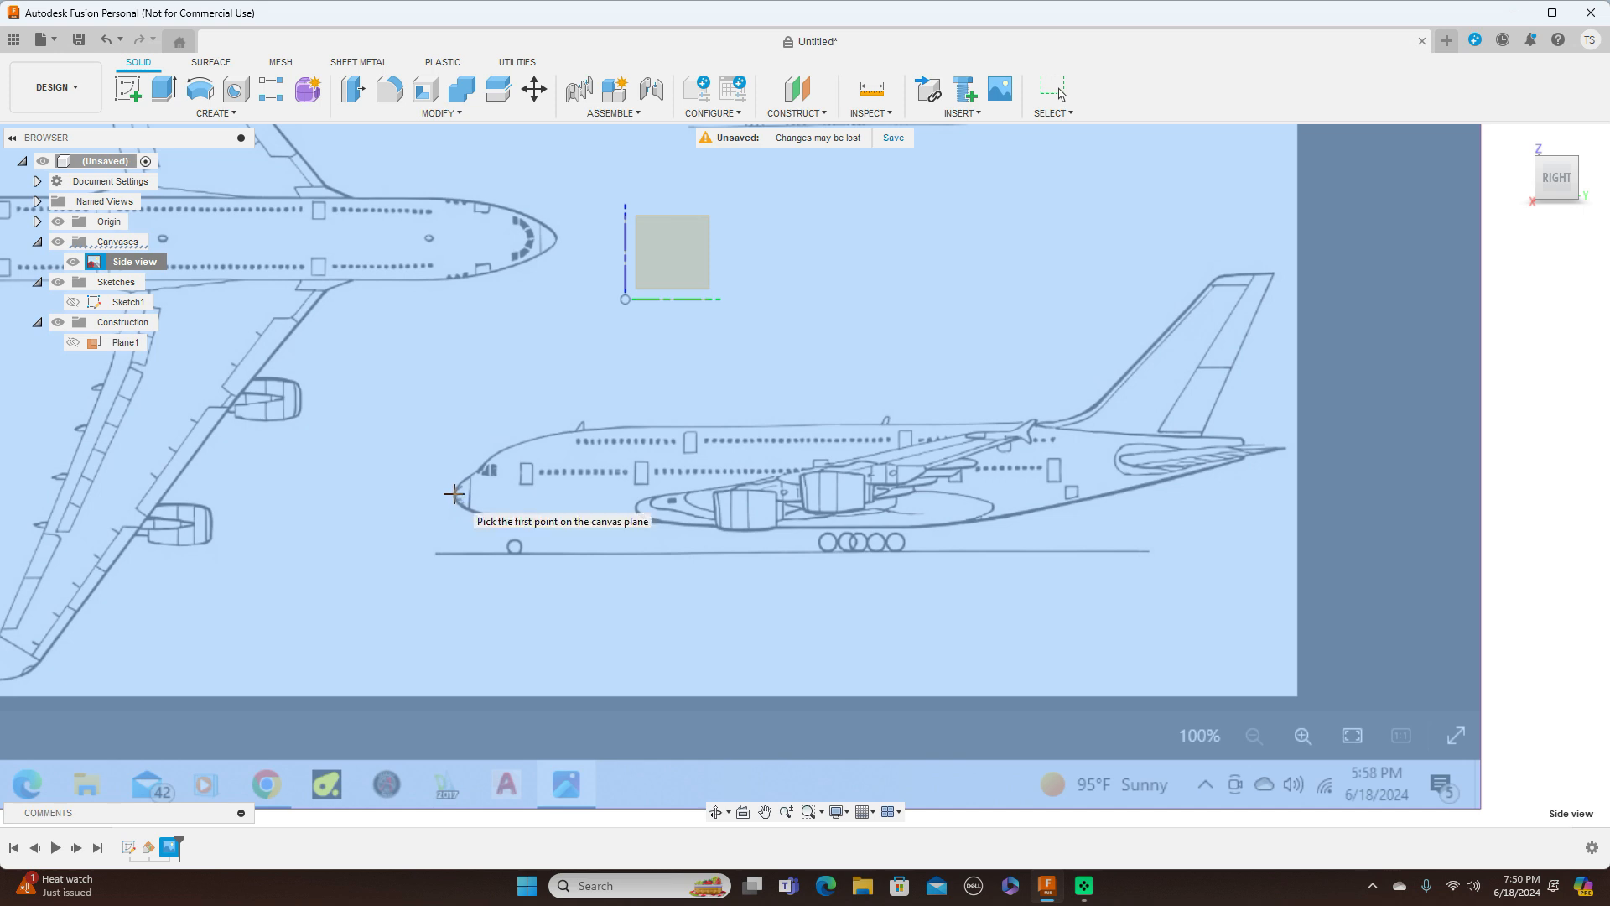
left_click(454, 494)
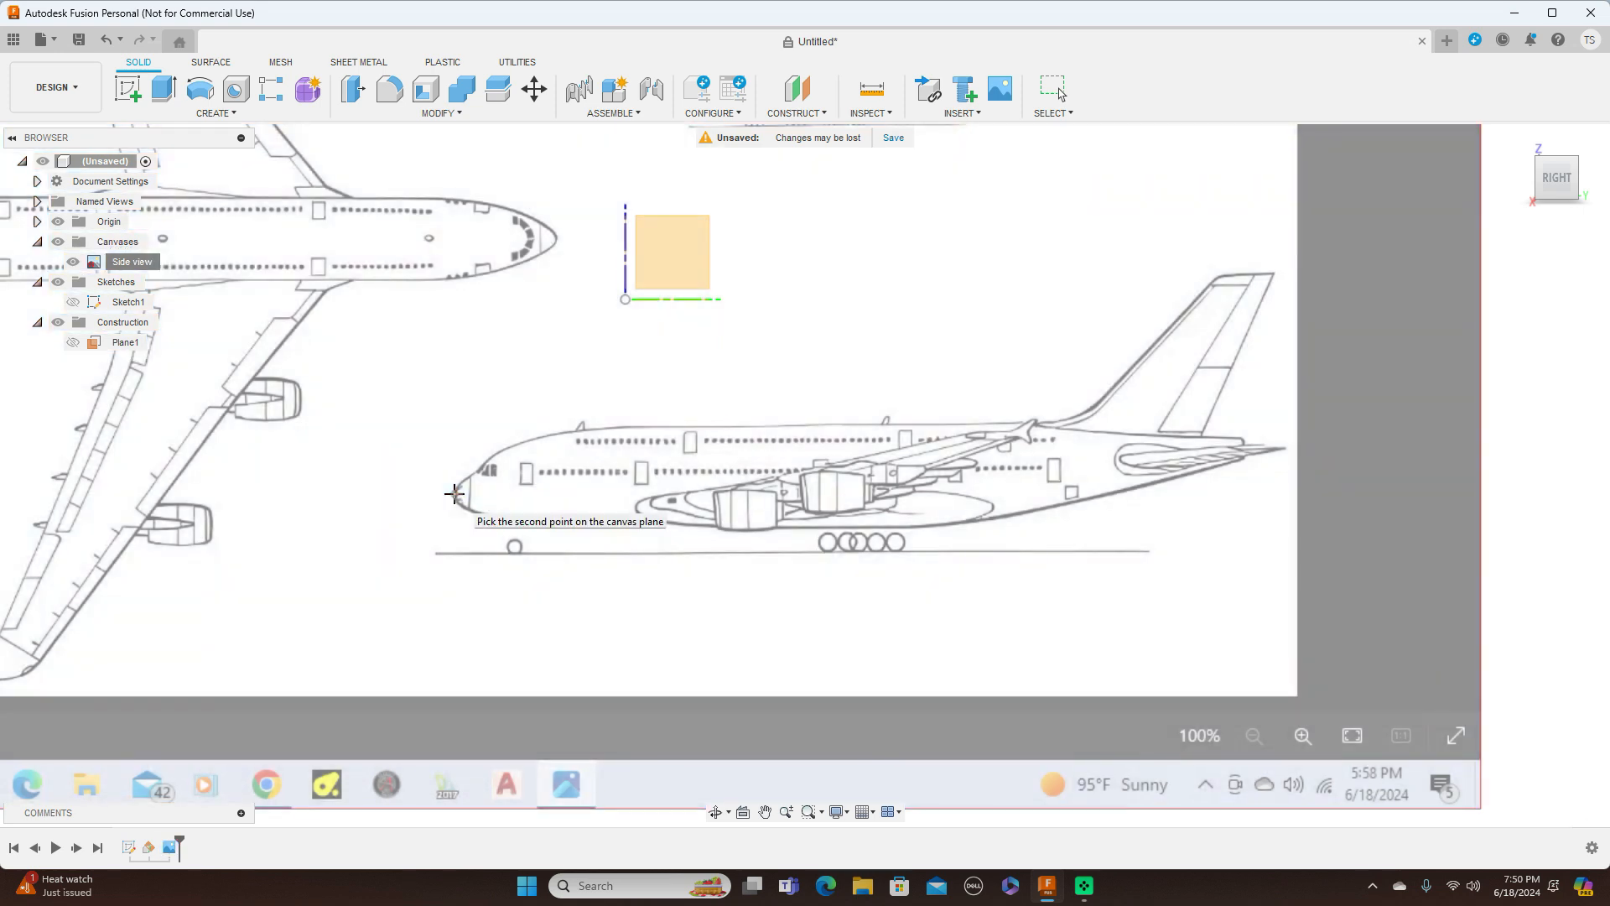
Place the second calibration point near the tail end of the side profile and set the distance to 2000 mm
left_click(1245, 487)
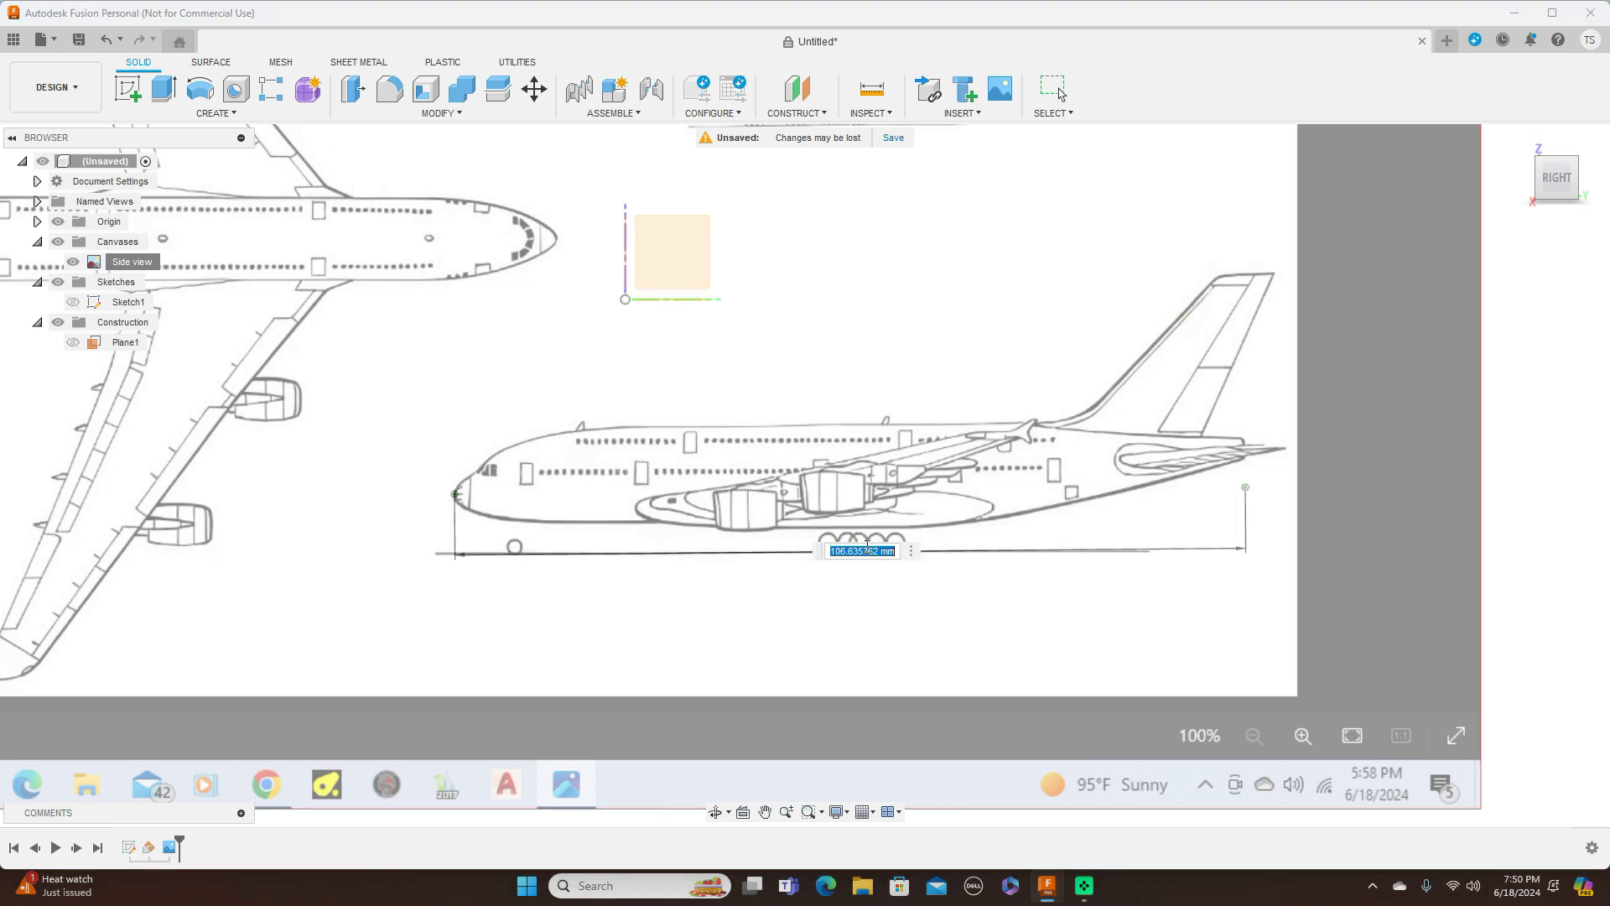
key("BackSpace")
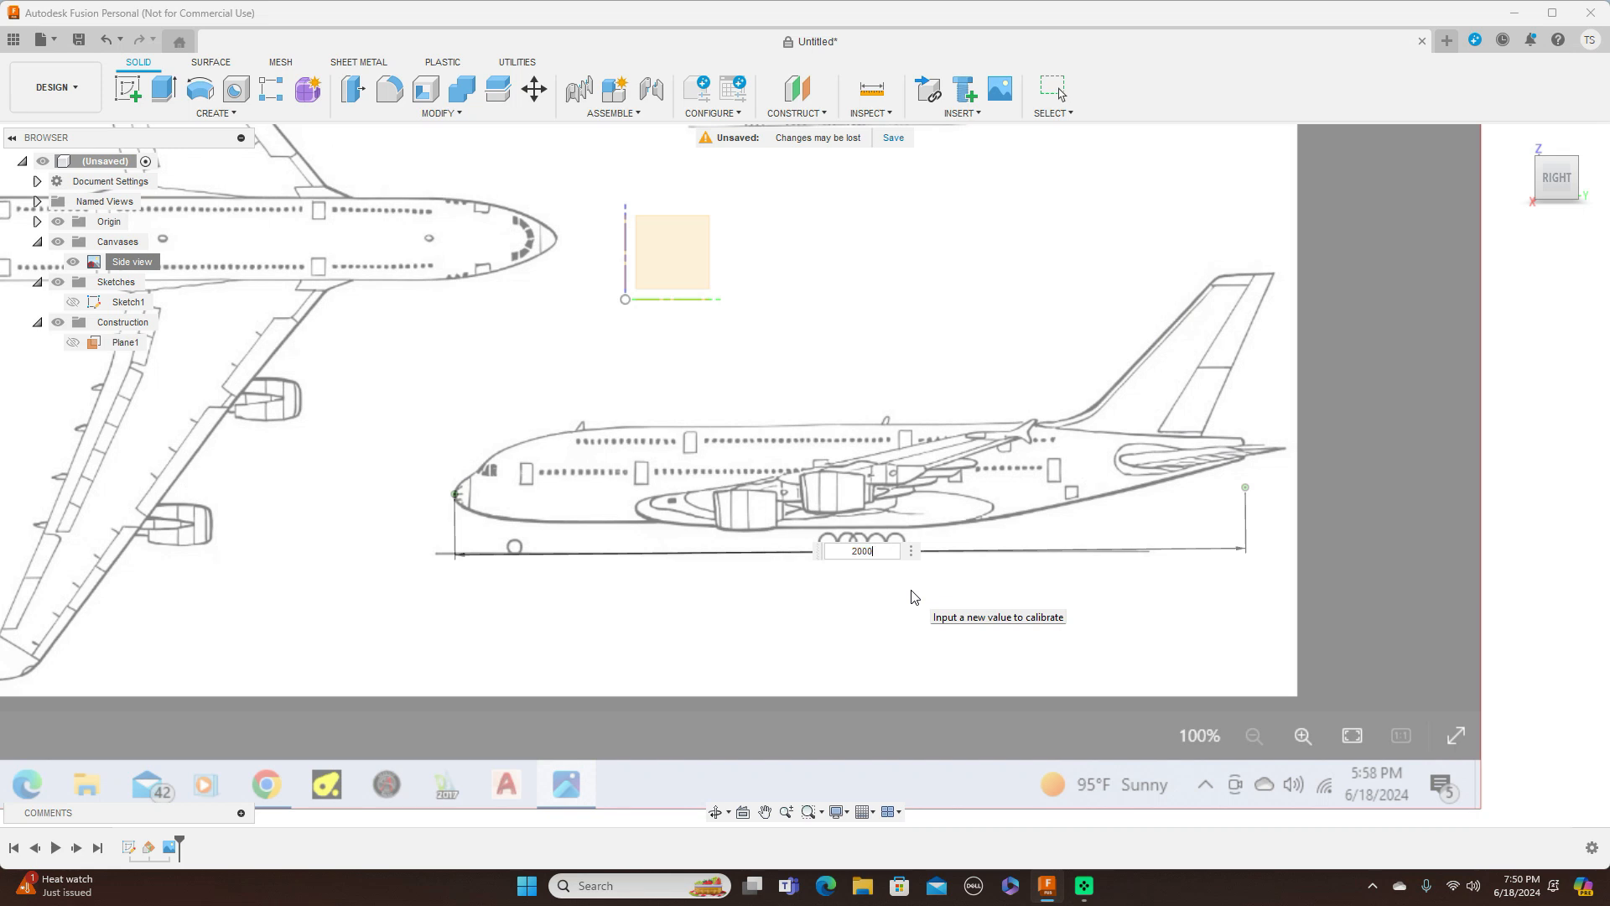
type("2000")
key("Return")
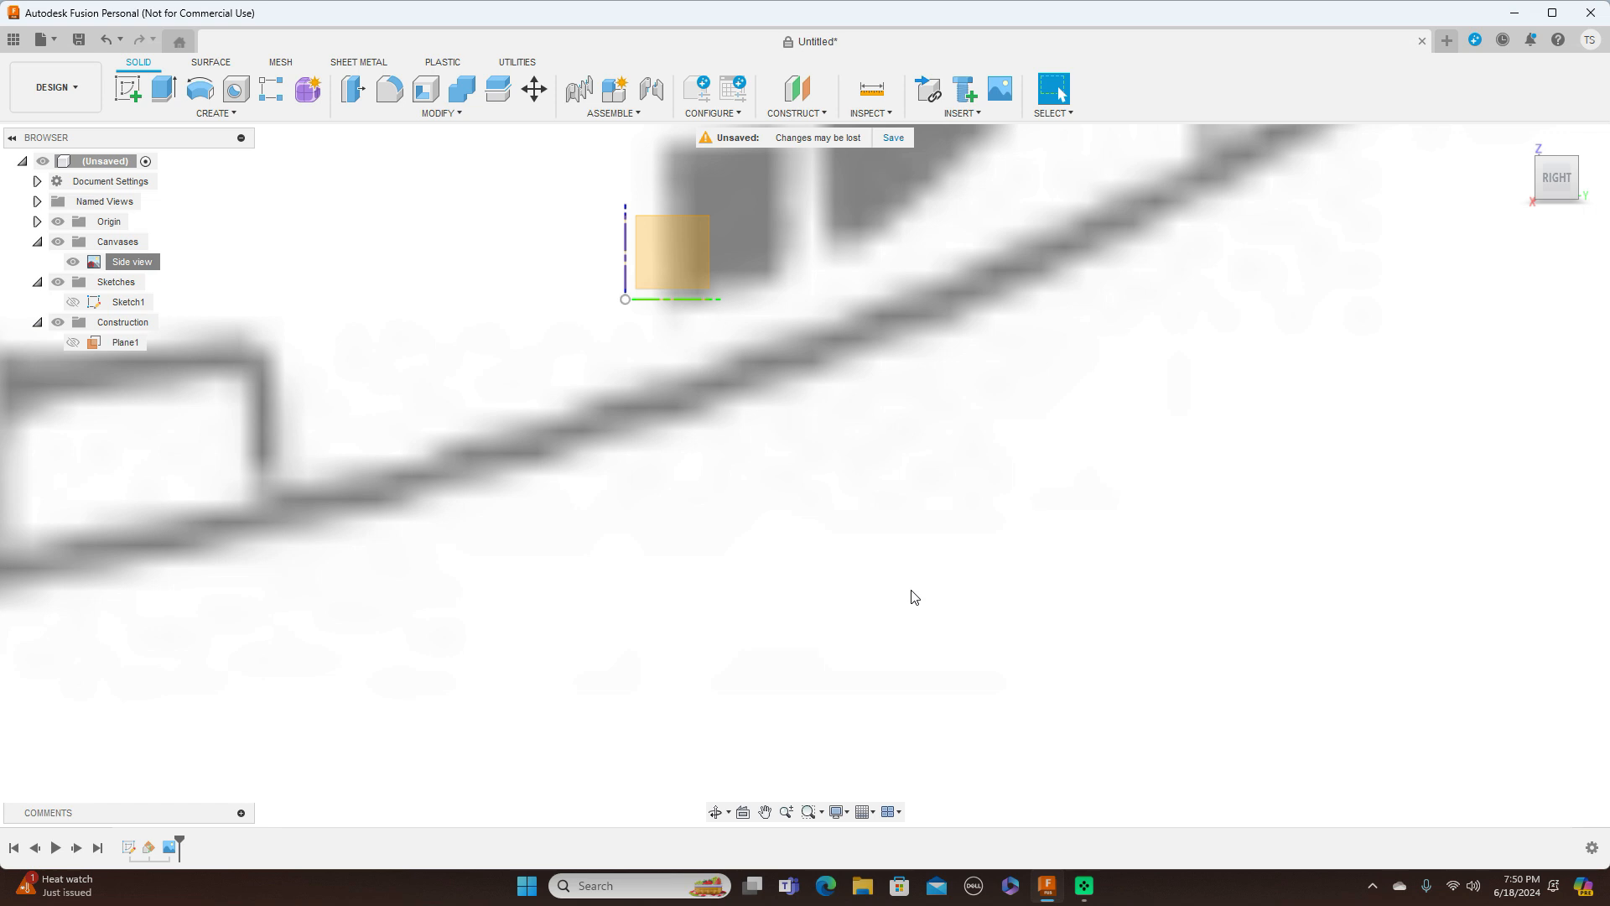
Edit the Side view canvas and shift it to X about 167.6 mm and Y about 589.3 mm, bringing the side profile's nose near the origin
scroll(914, 597, "down", 6)
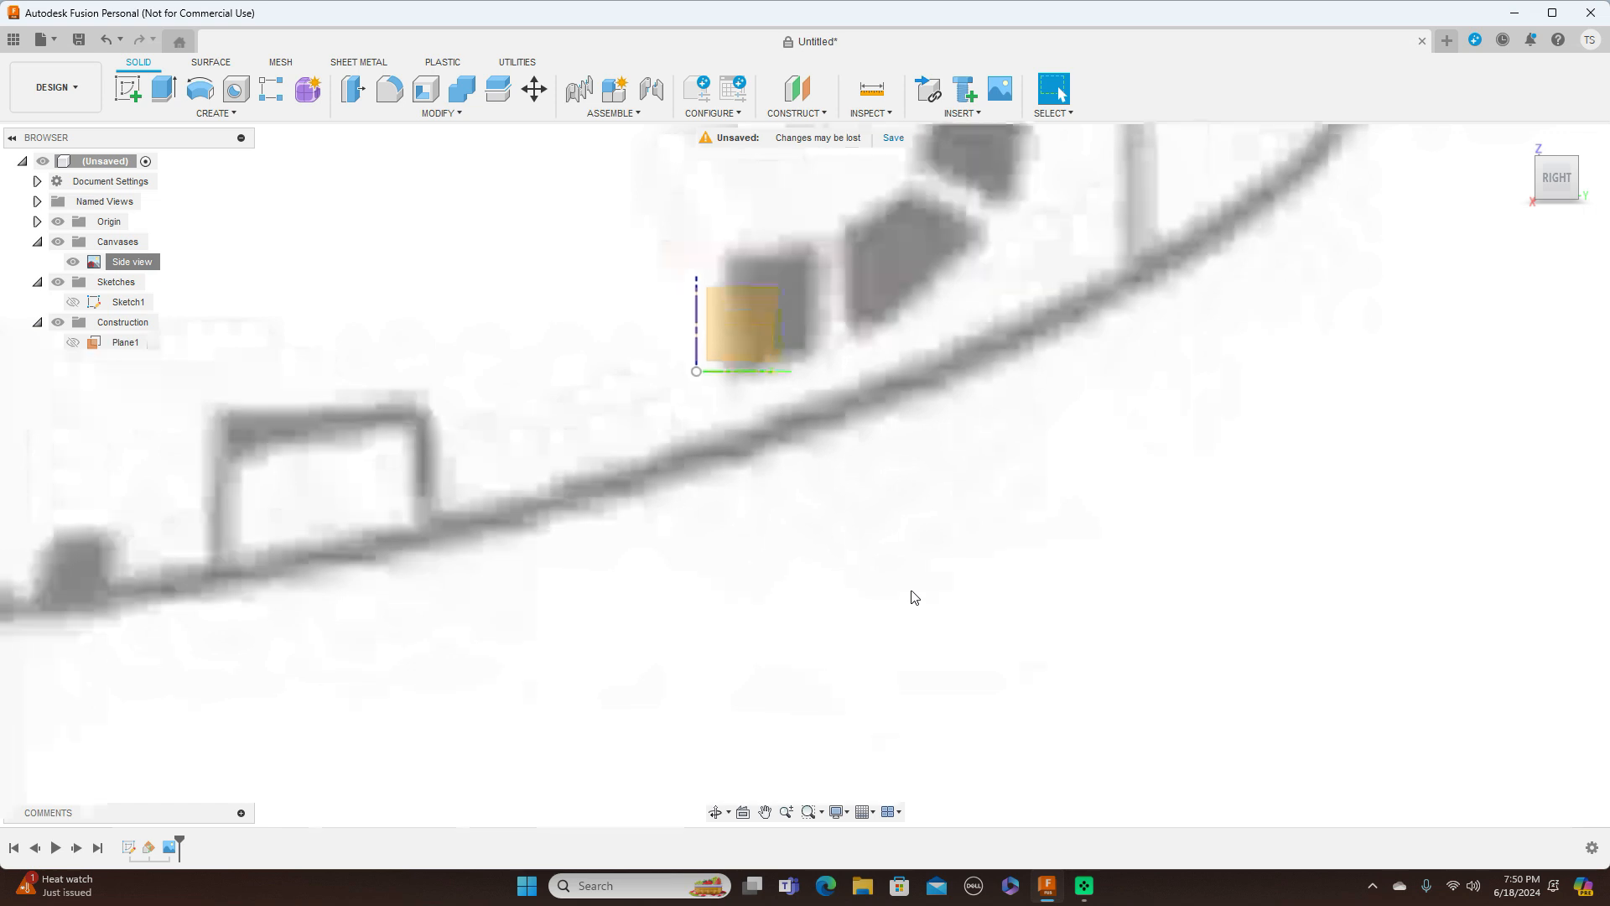
scroll(914, 597, "down", 8)
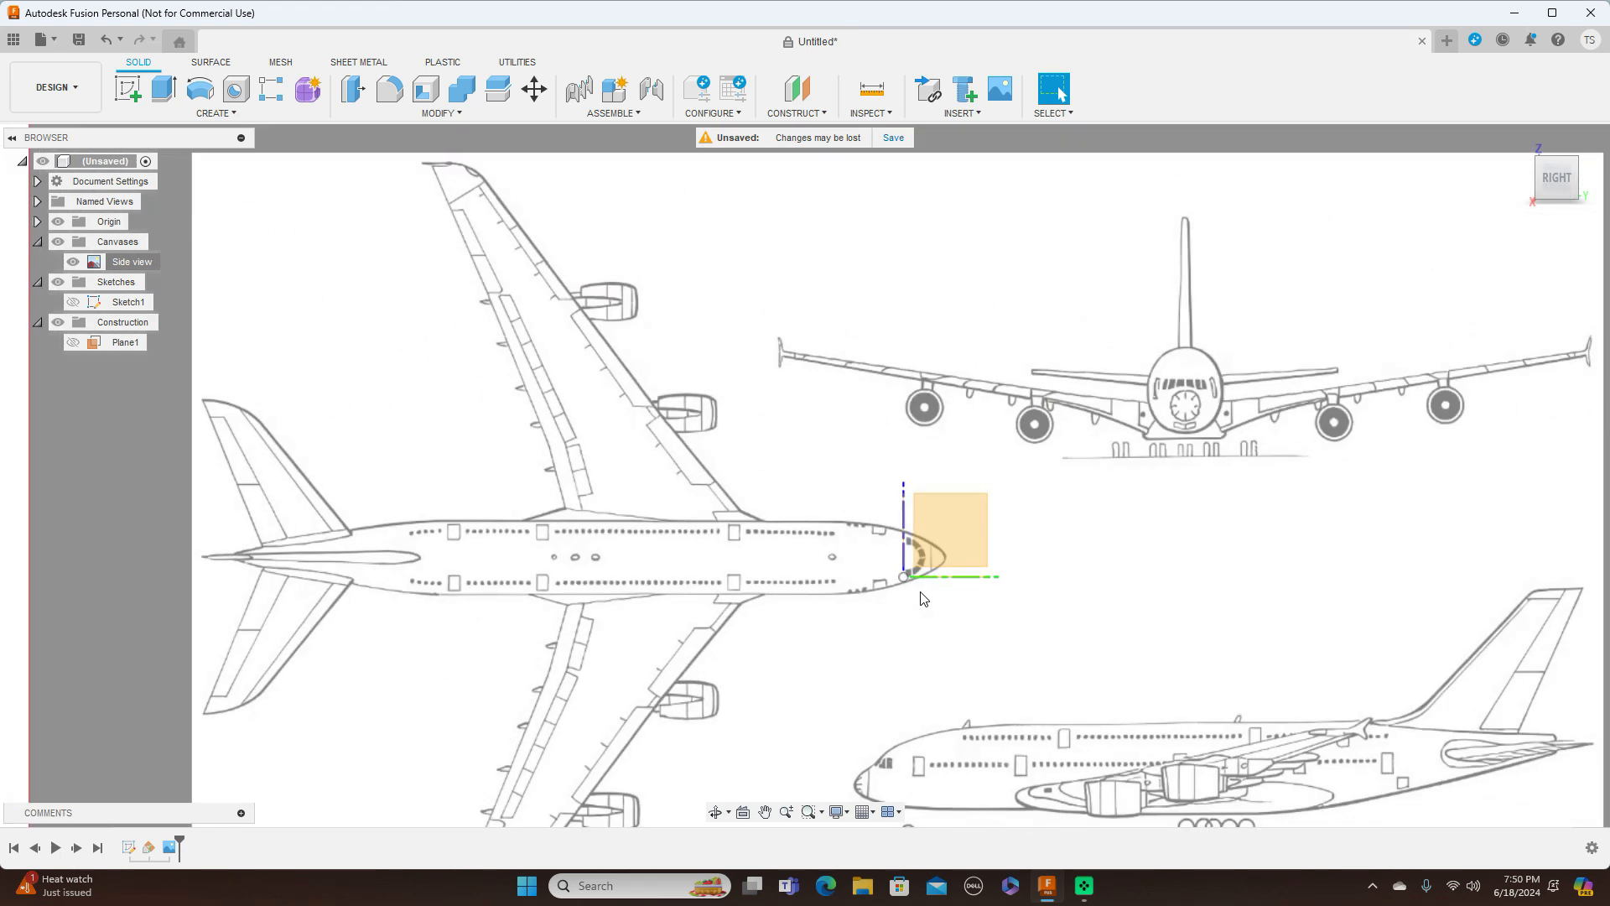
scroll(921, 598, "down", 1)
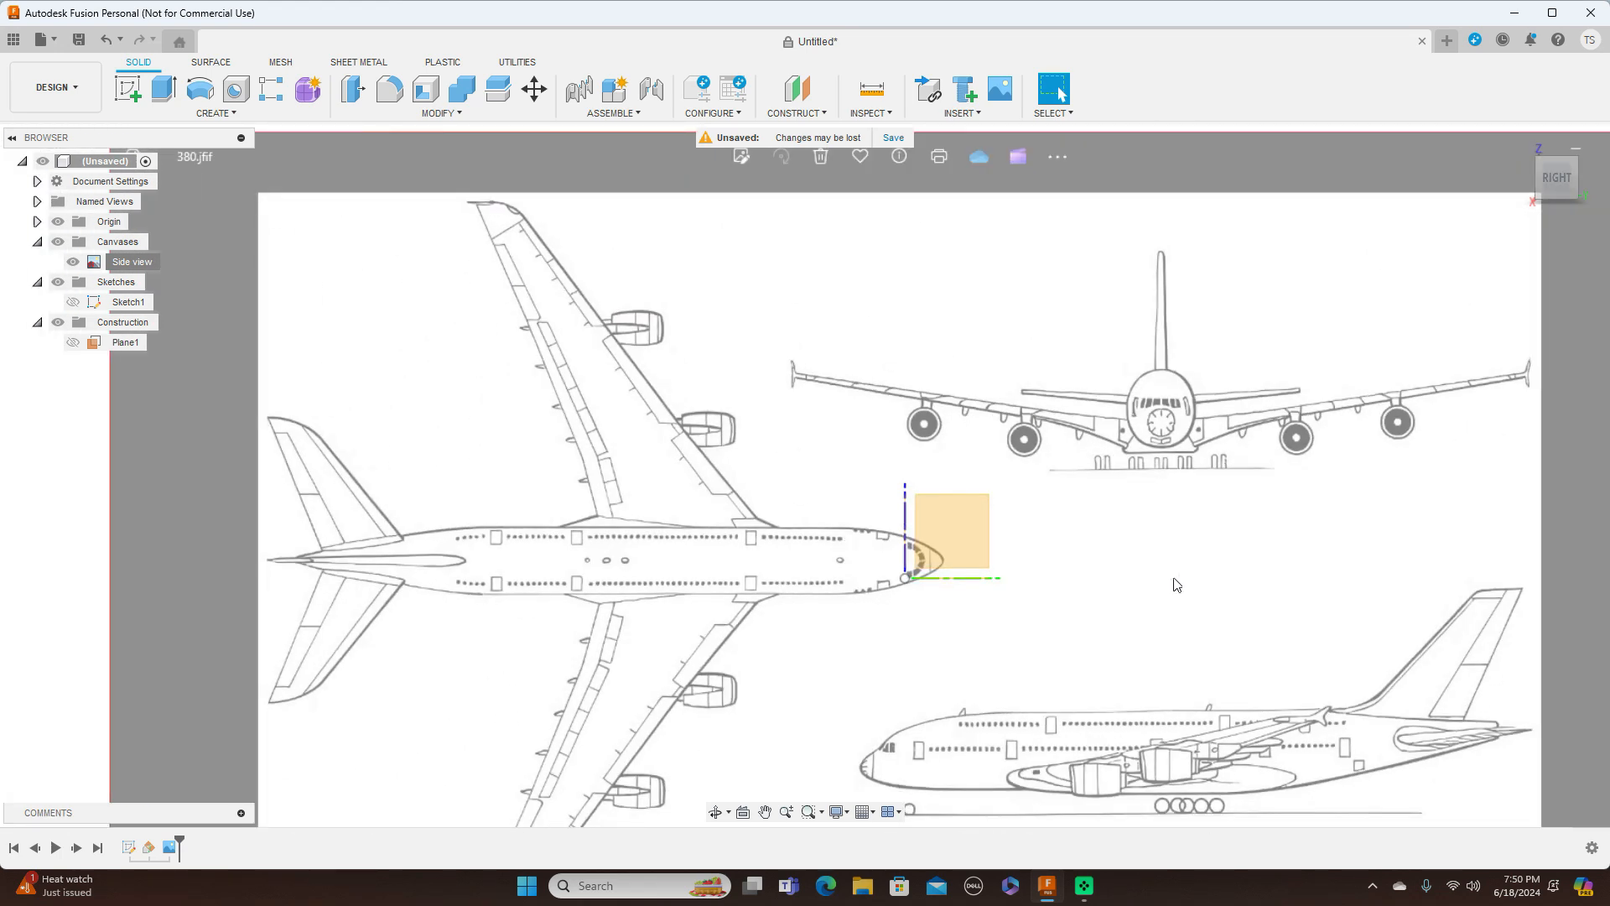
scroll(1174, 586, "down", 1)
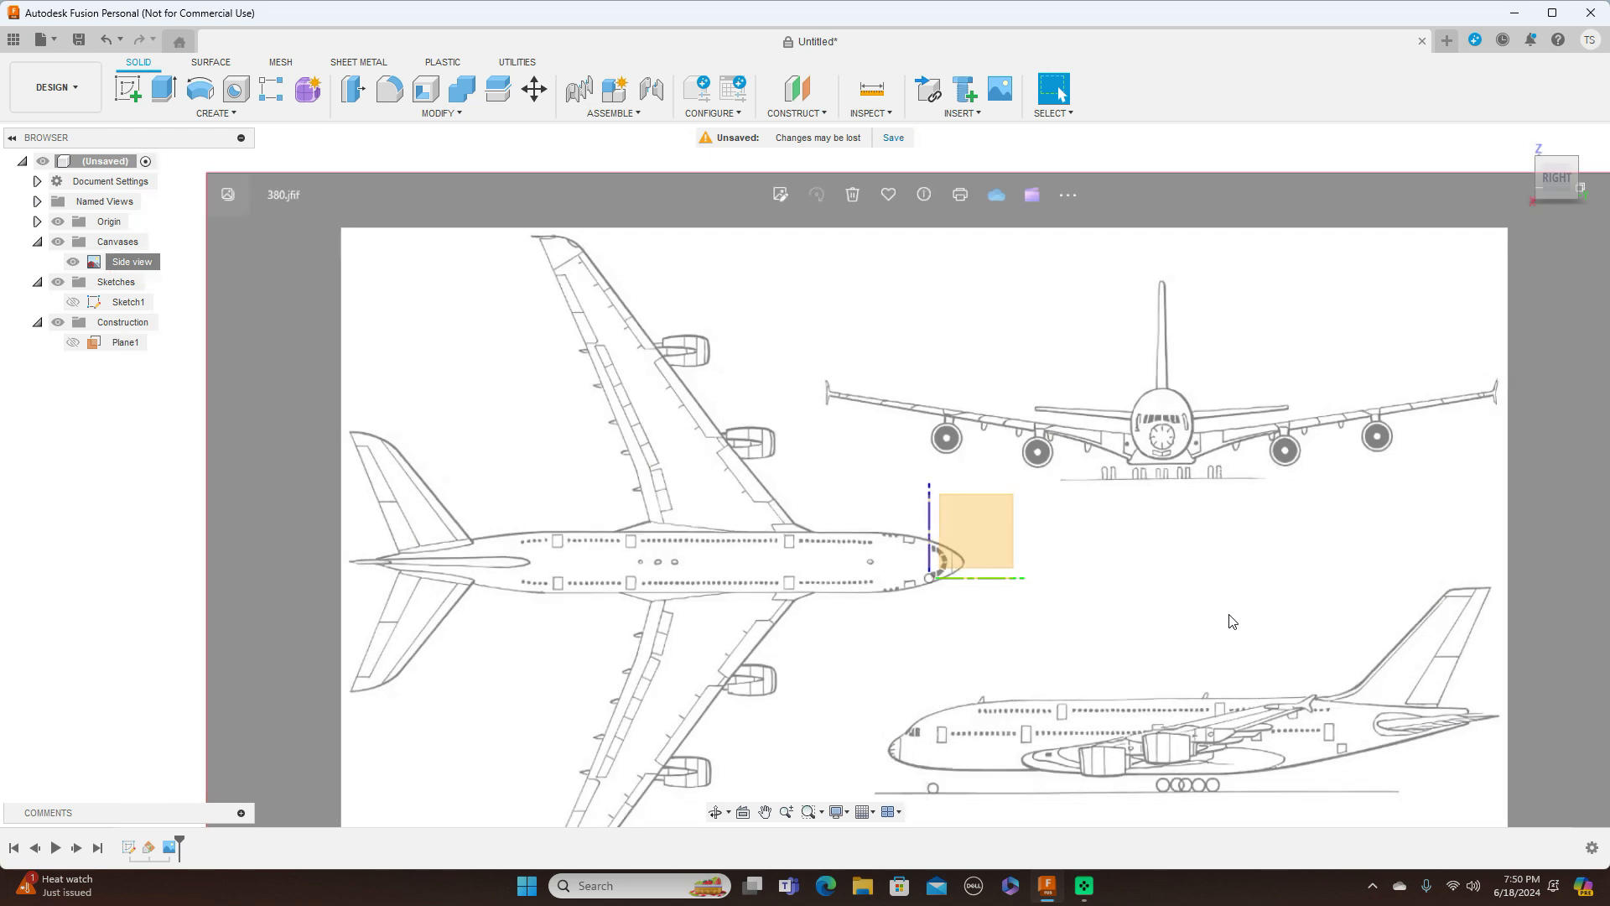
middle_click_drag(1244, 612, 1186, 471)
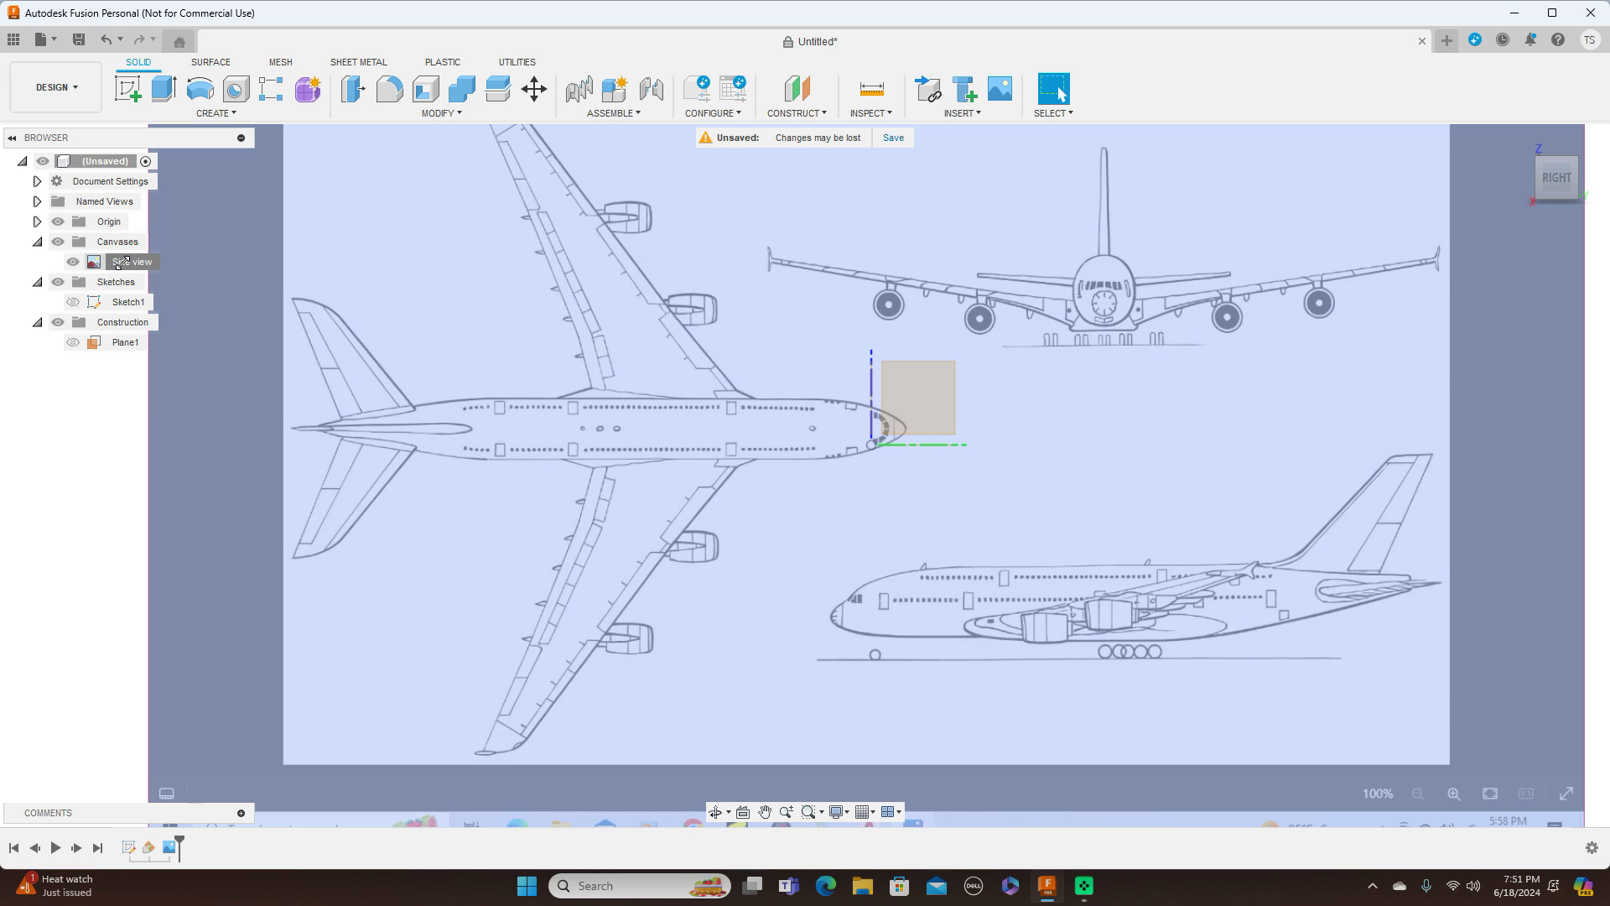
right_click(120, 263)
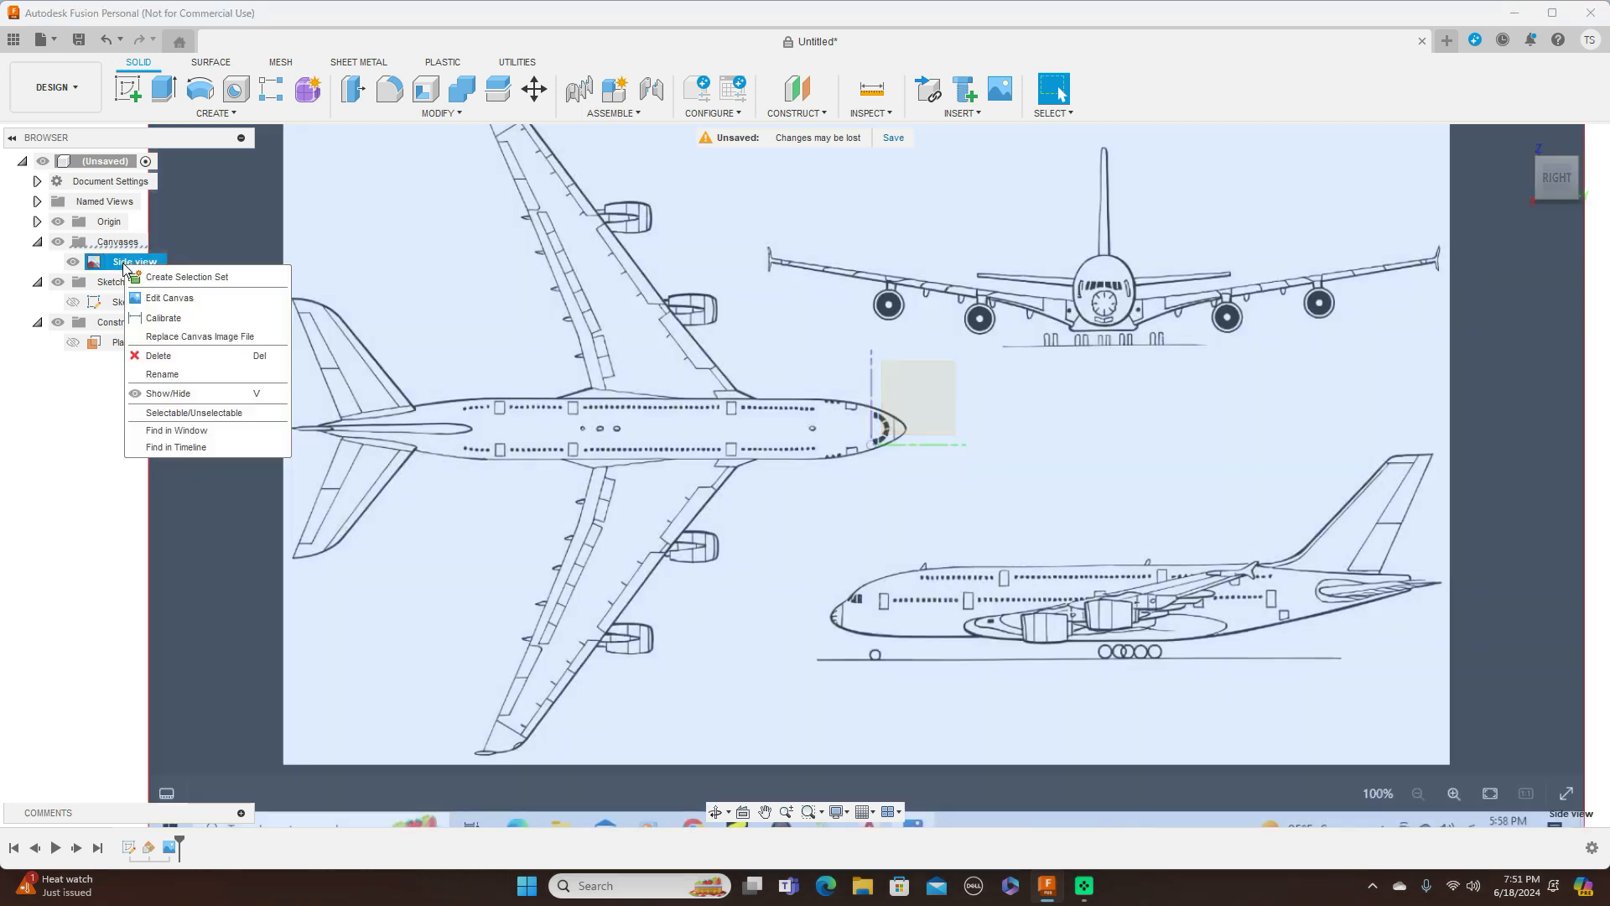
left_click(173, 298)
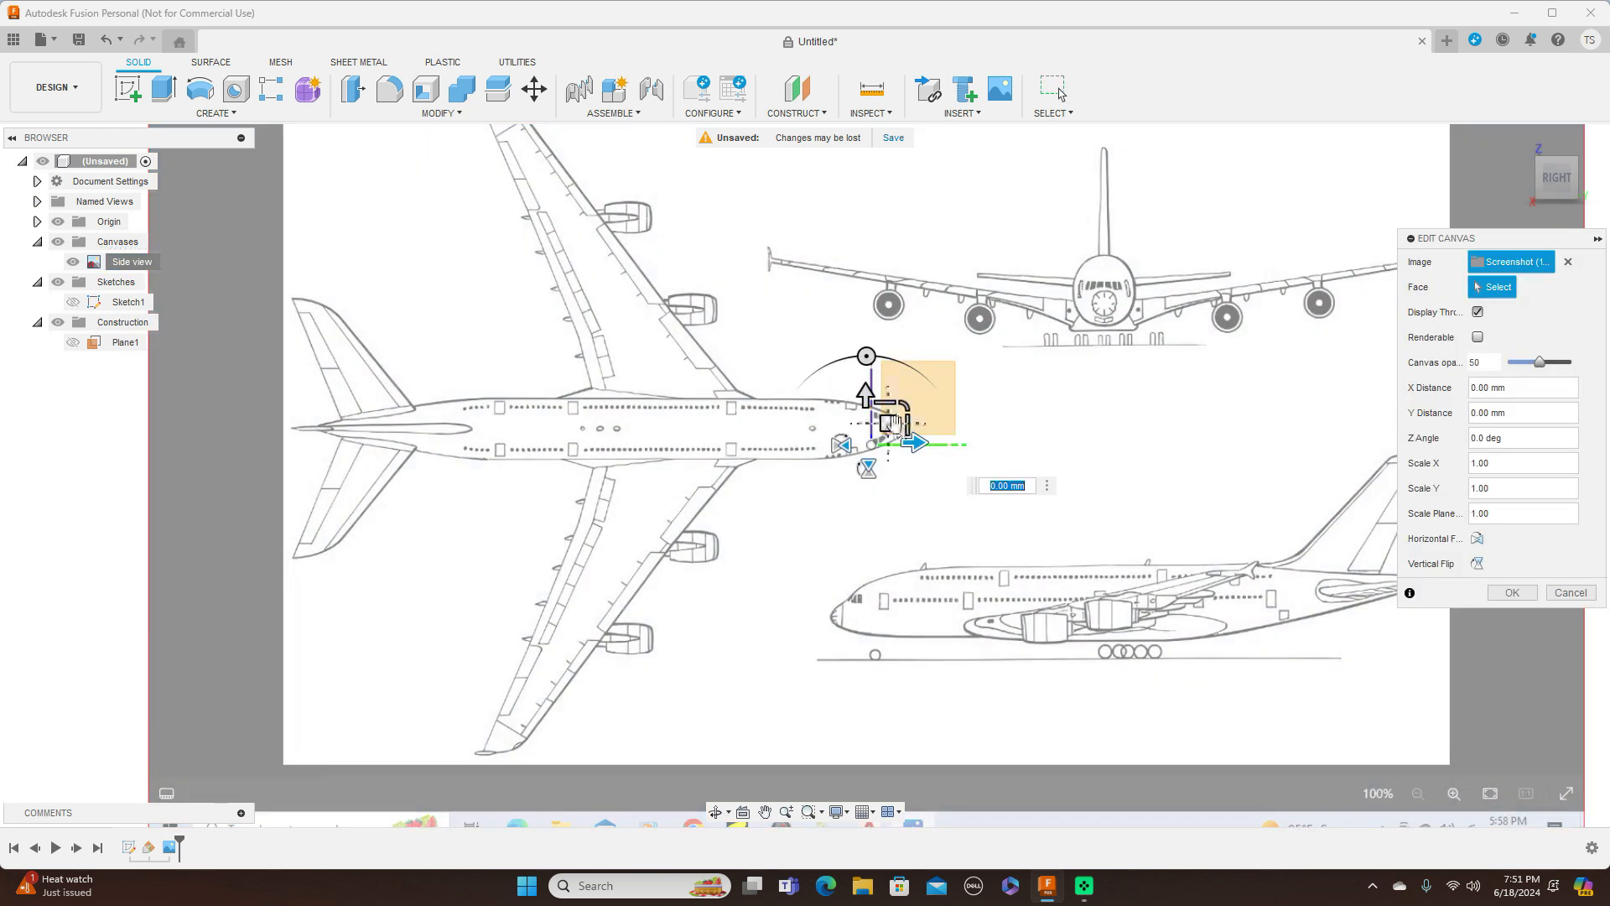
left_click_drag(890, 425, 1029, 374)
middle_click_drag(1172, 435, 996, 499)
left_click_drag(853, 438, 760, 317)
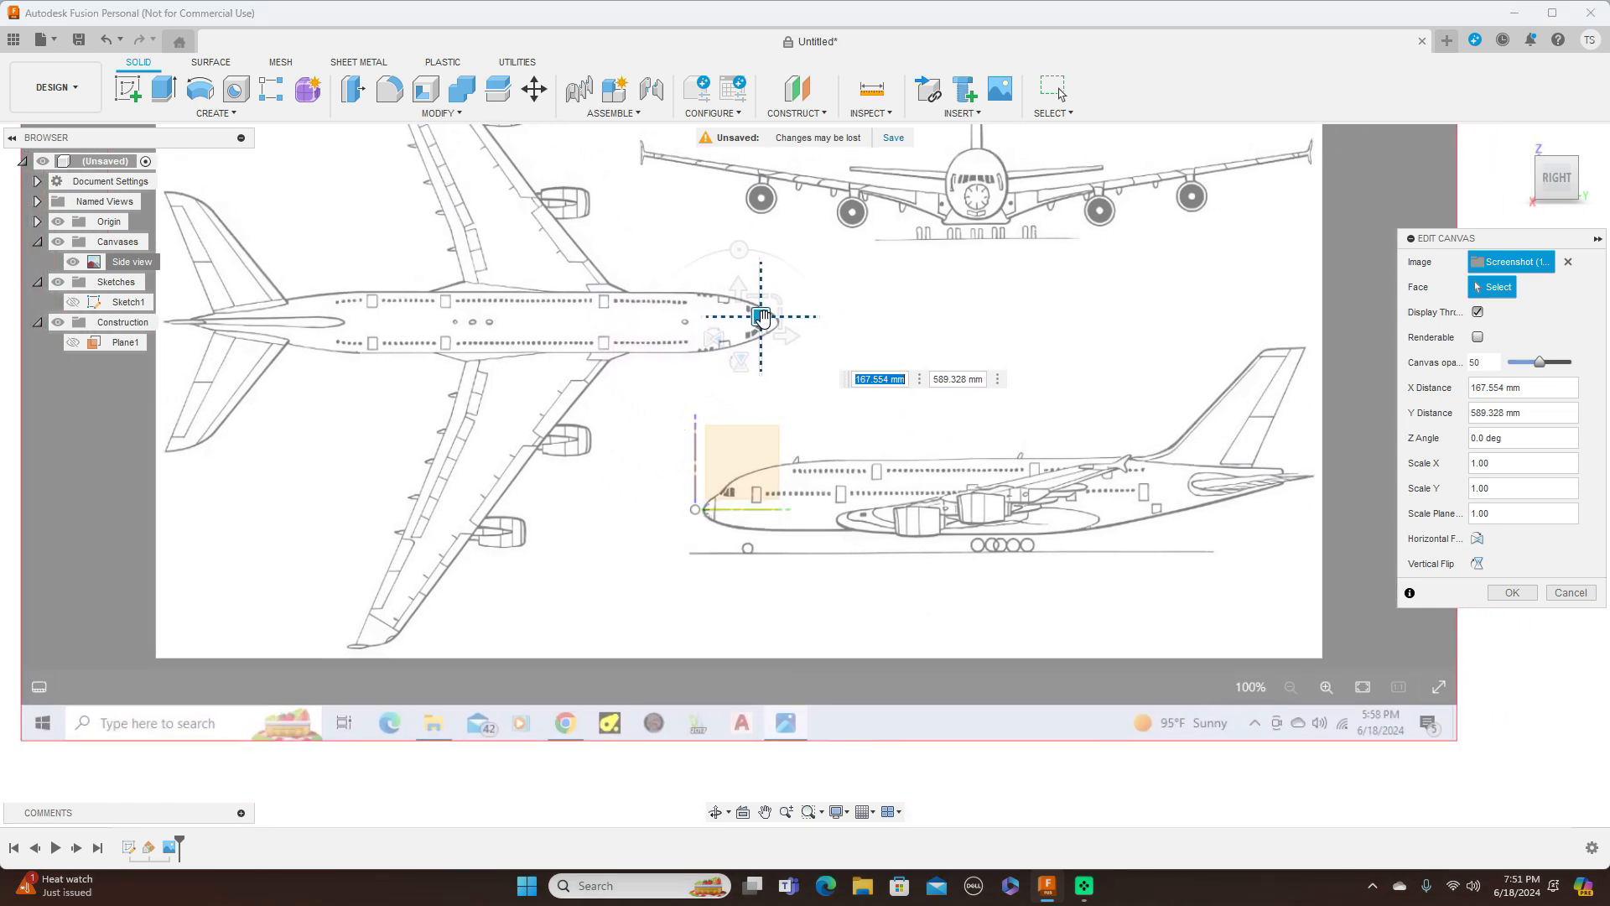
Fine-tune the canvas position to X about 152.4 mm and Y about 591.2 mm, aligning the nose with the origin, and accept the edit
scroll(764, 317, "up", 3)
scroll(765, 319, "up", 1)
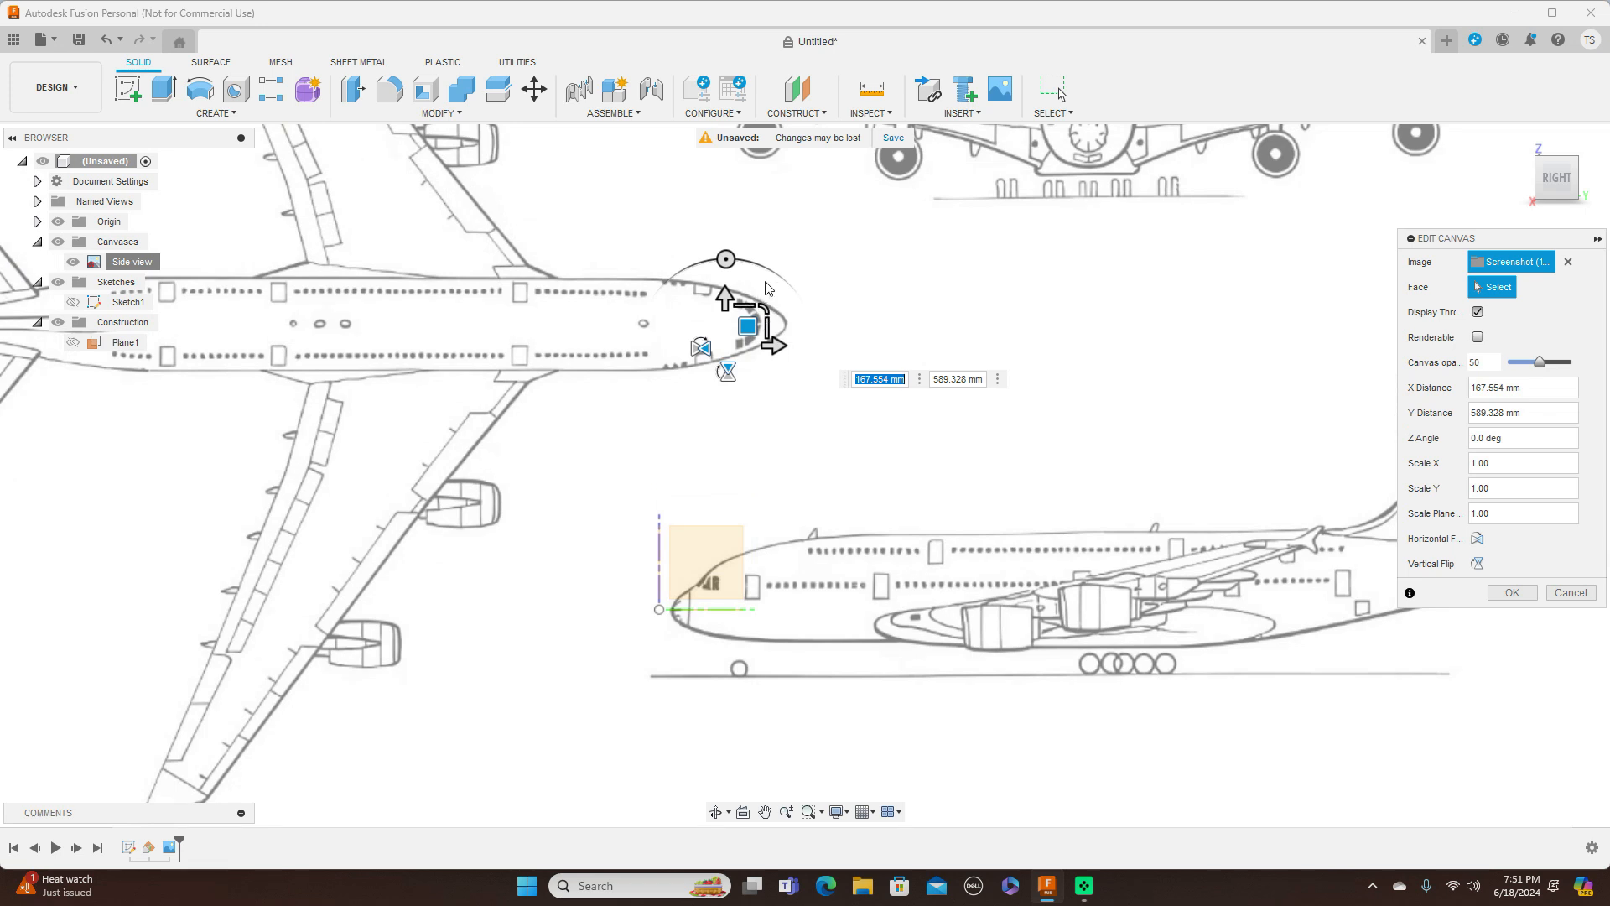
left_click_drag(749, 323, 743, 323)
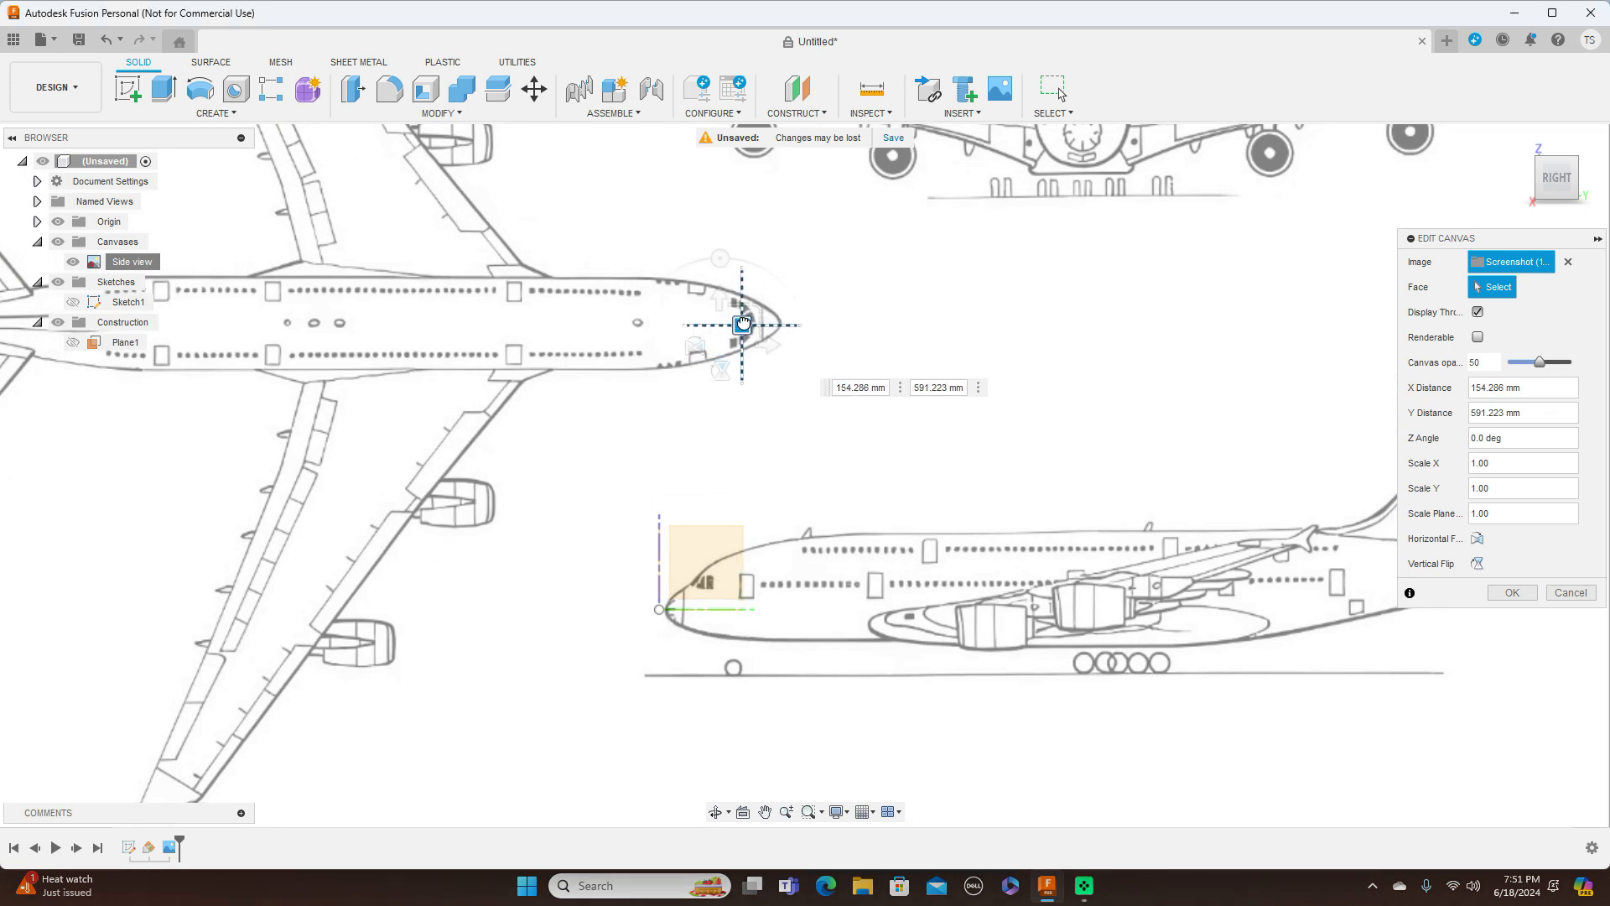
left_click_drag(744, 323, 742, 323)
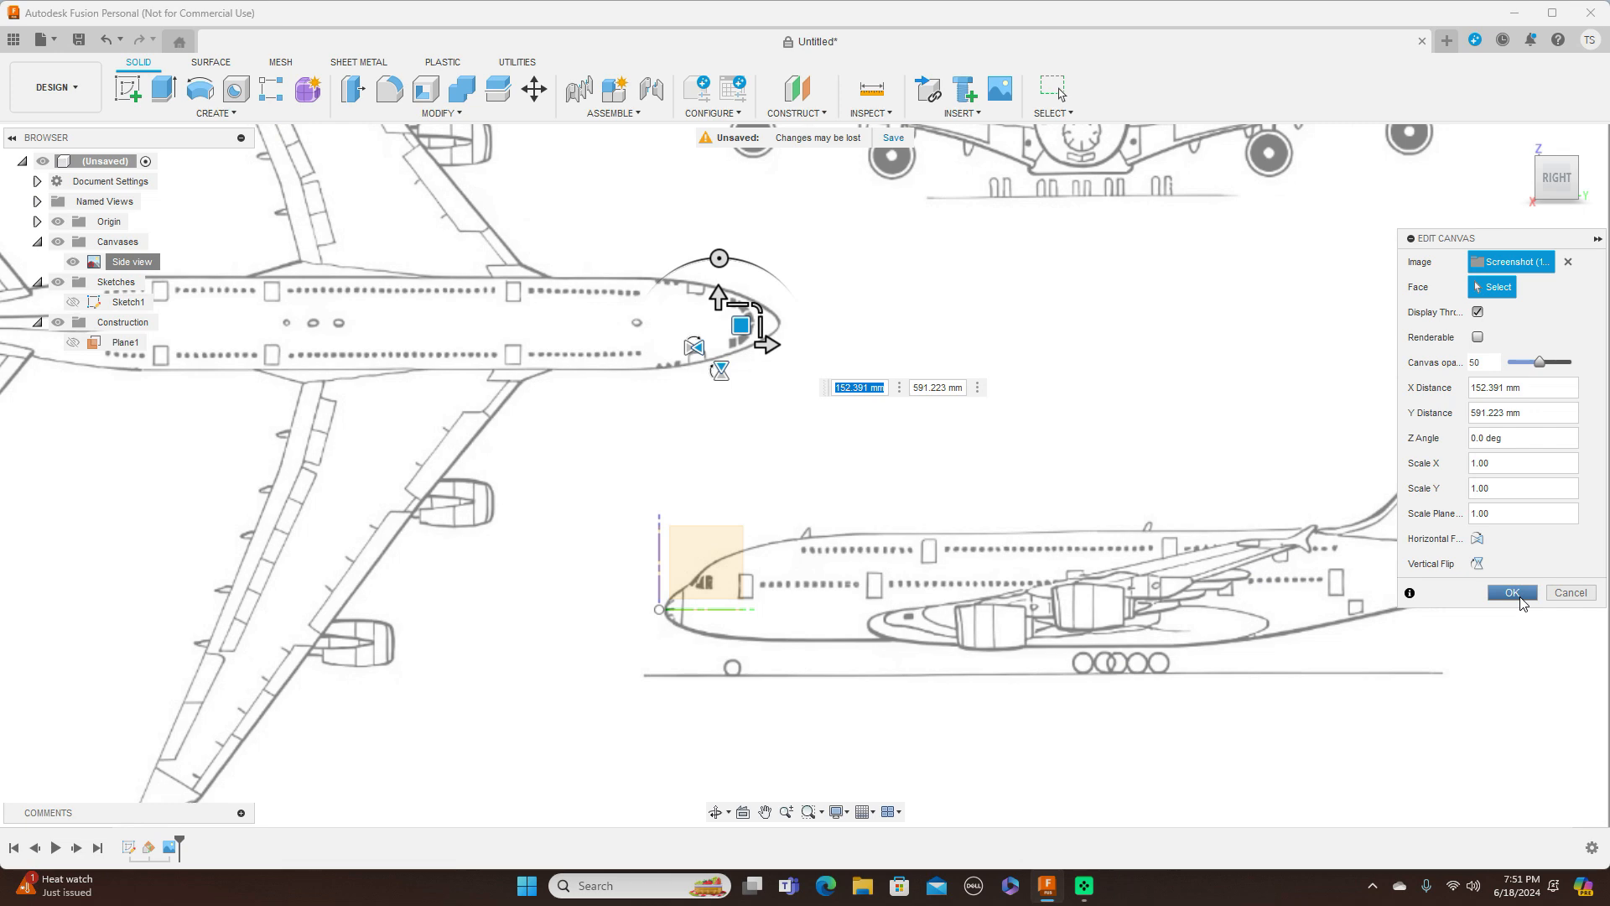
left_click(1521, 594)
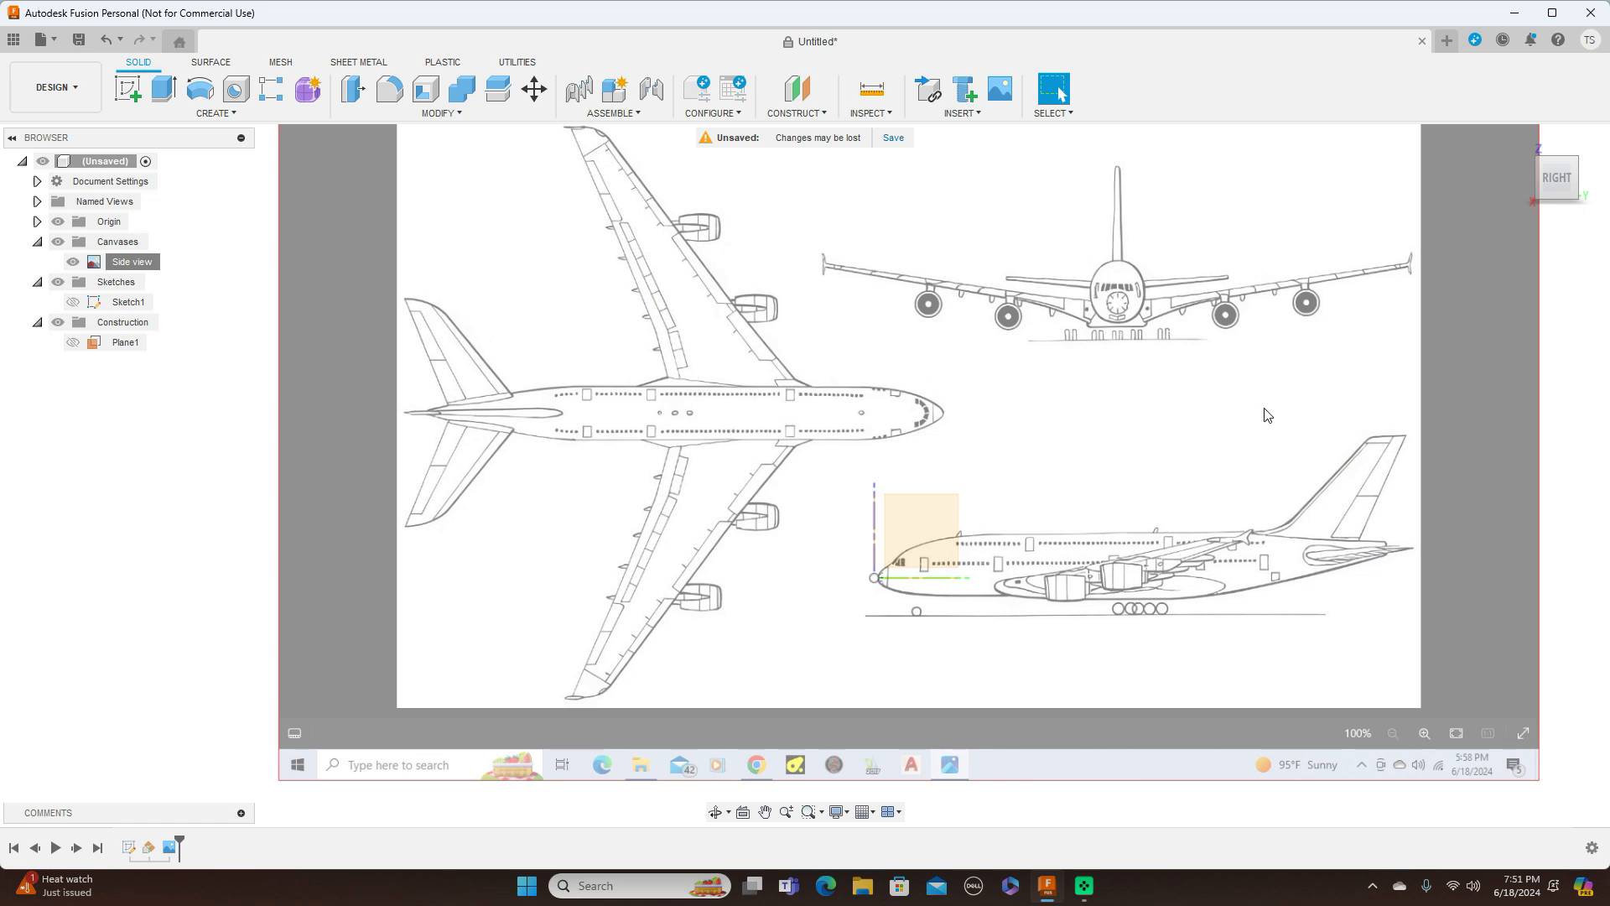
Switch to the top view and load Screenshot (139) from the Desktop folder as the picture for a new canvas
mouse_move(1557, 172)
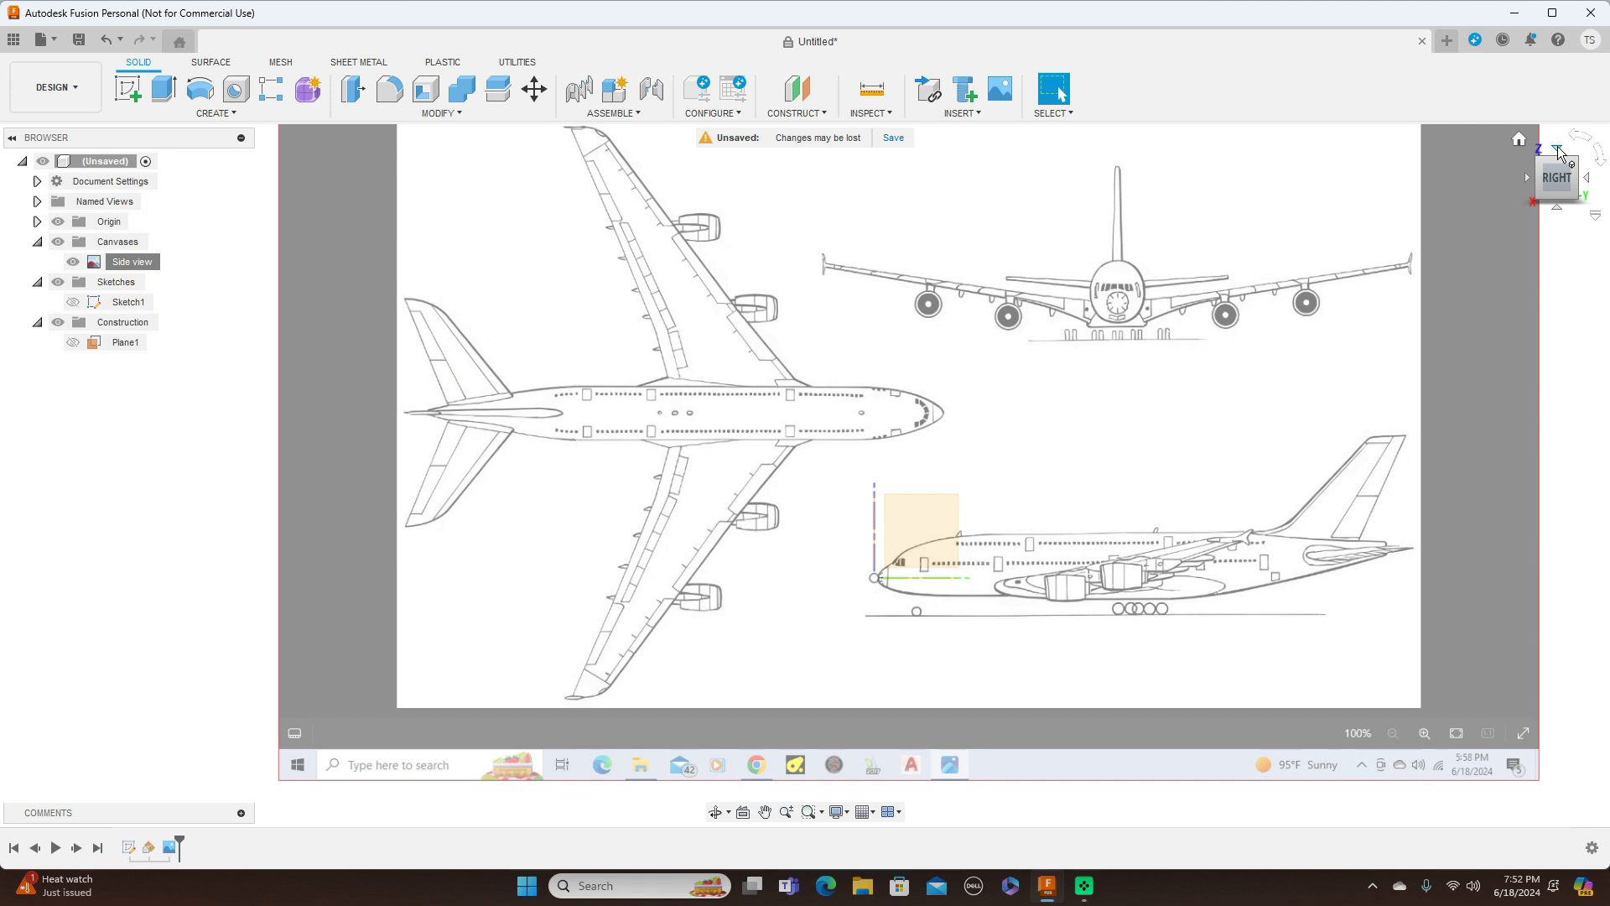
left_click(1559, 151)
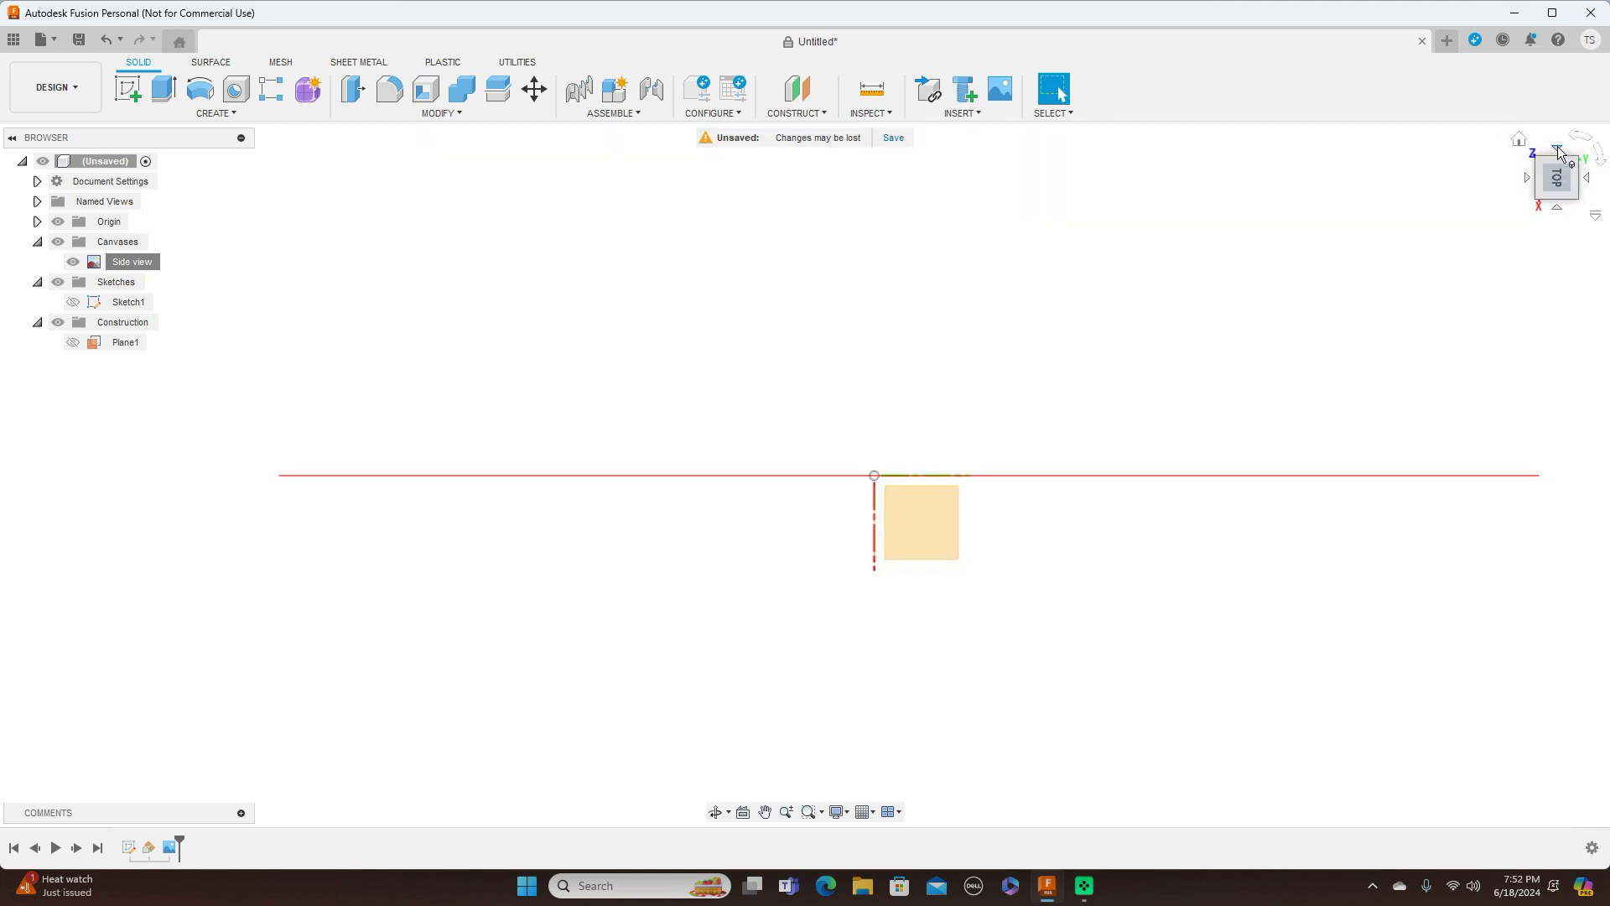
left_click(982, 114)
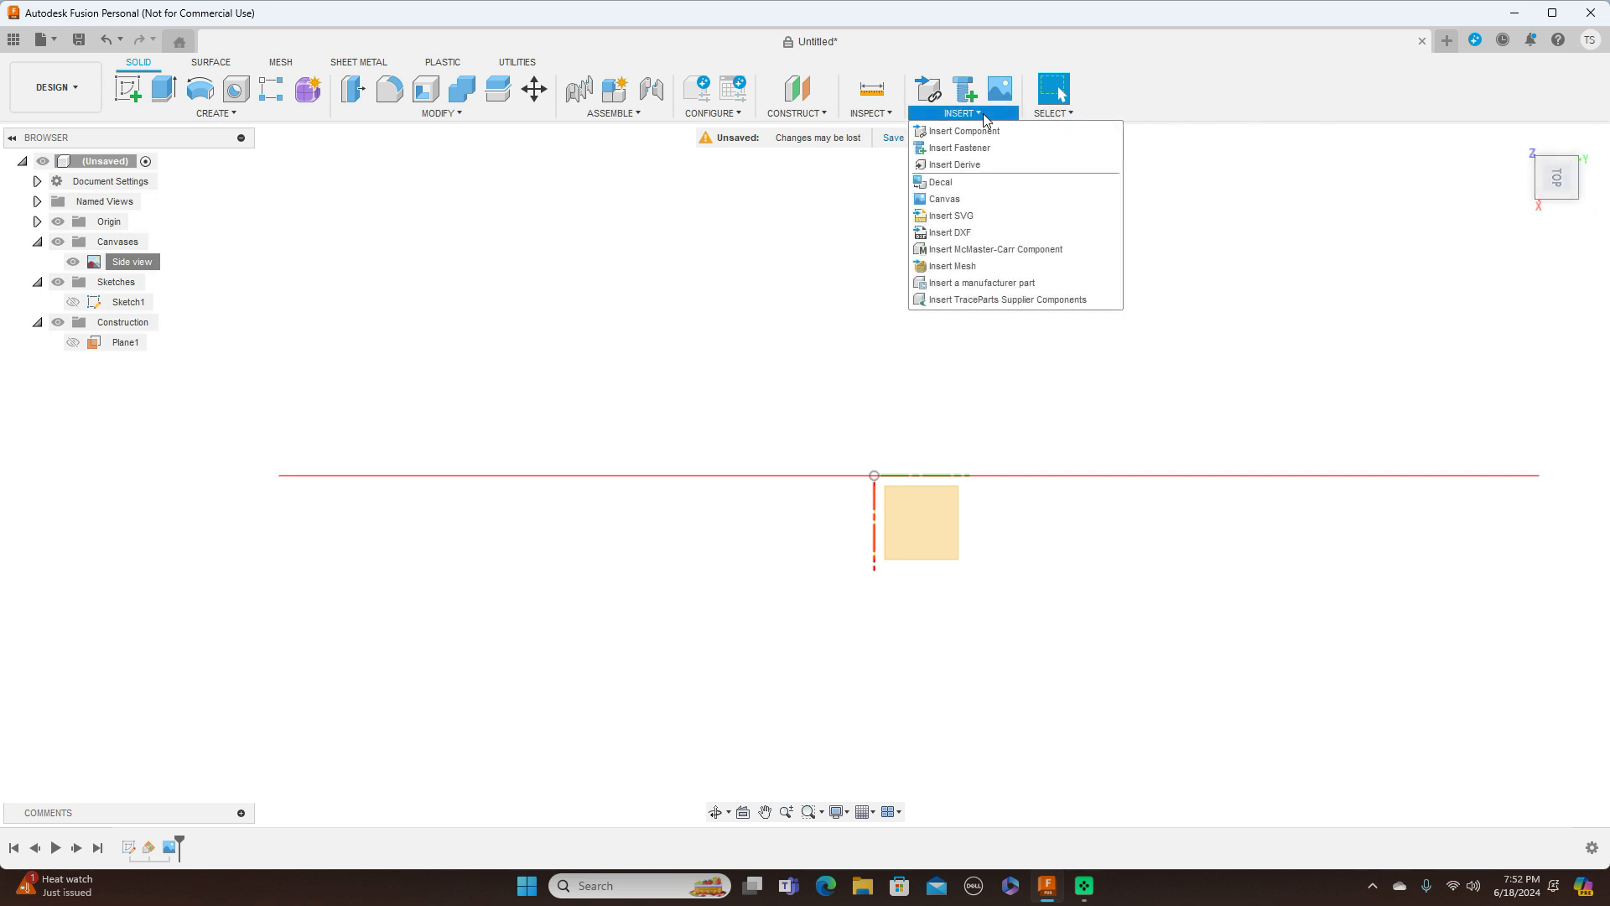
left_click(968, 198)
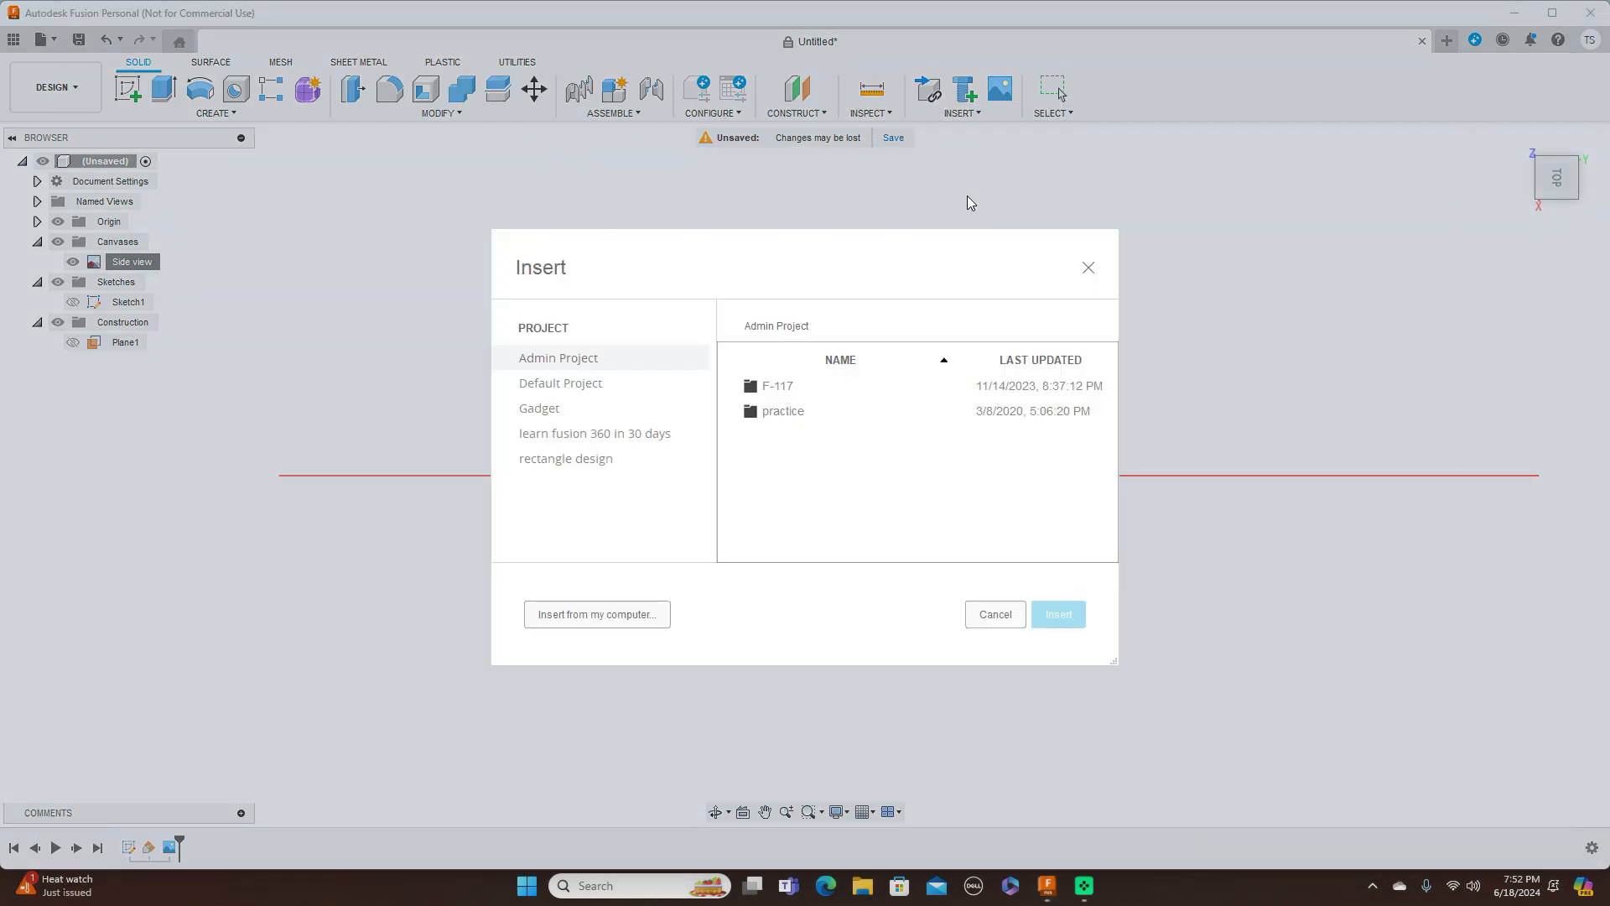
left_click(597, 615)
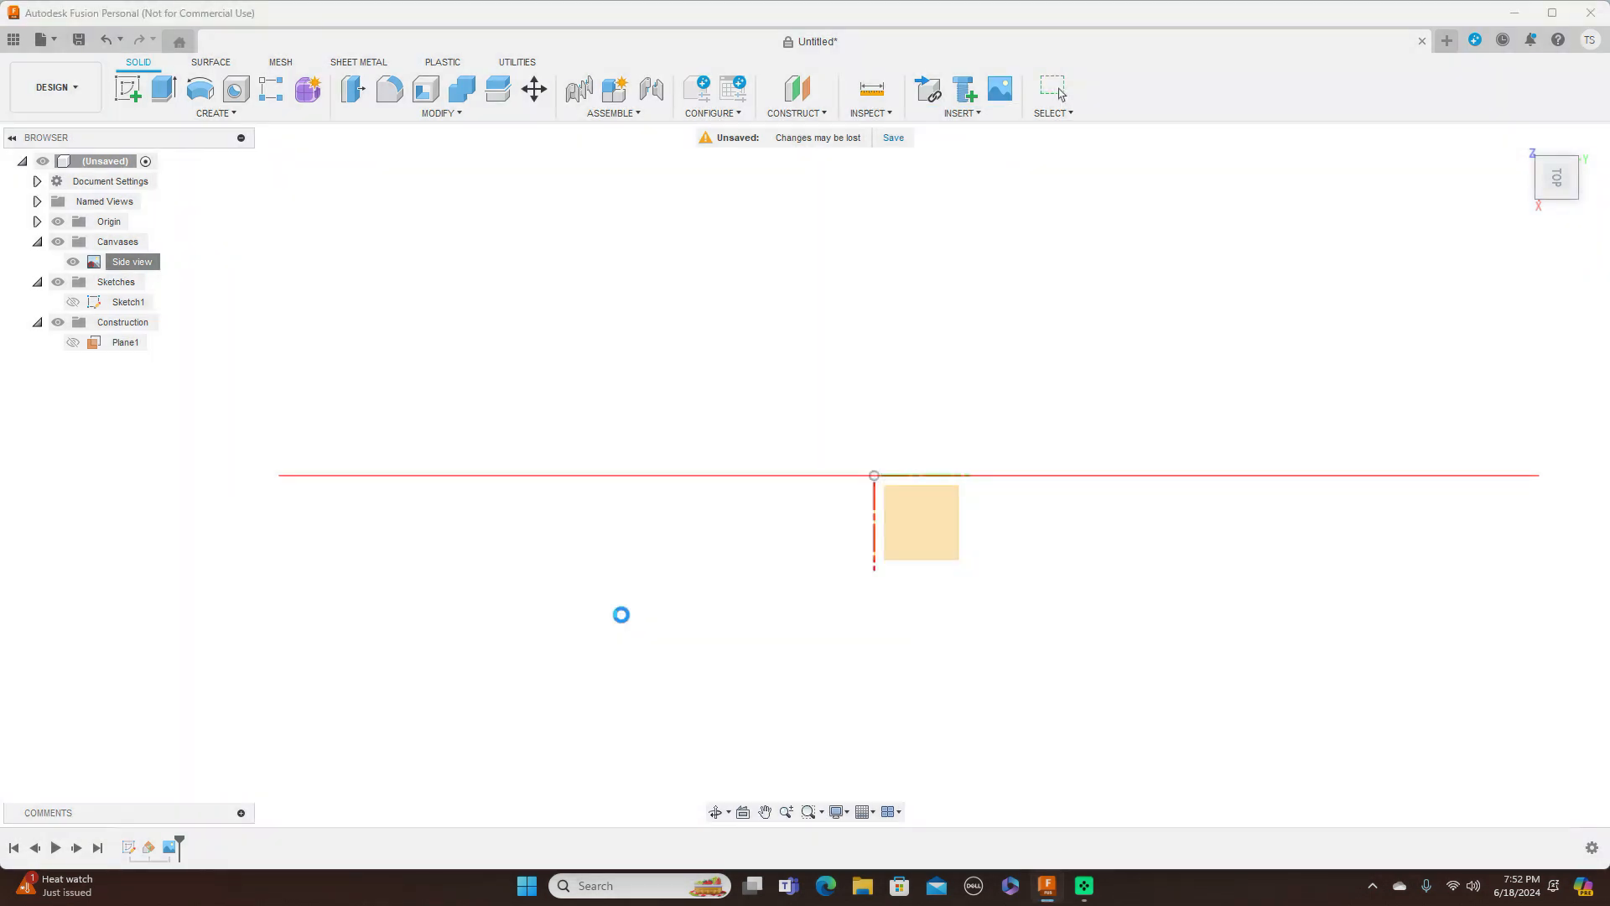
scroll(742, 324, "down", 1)
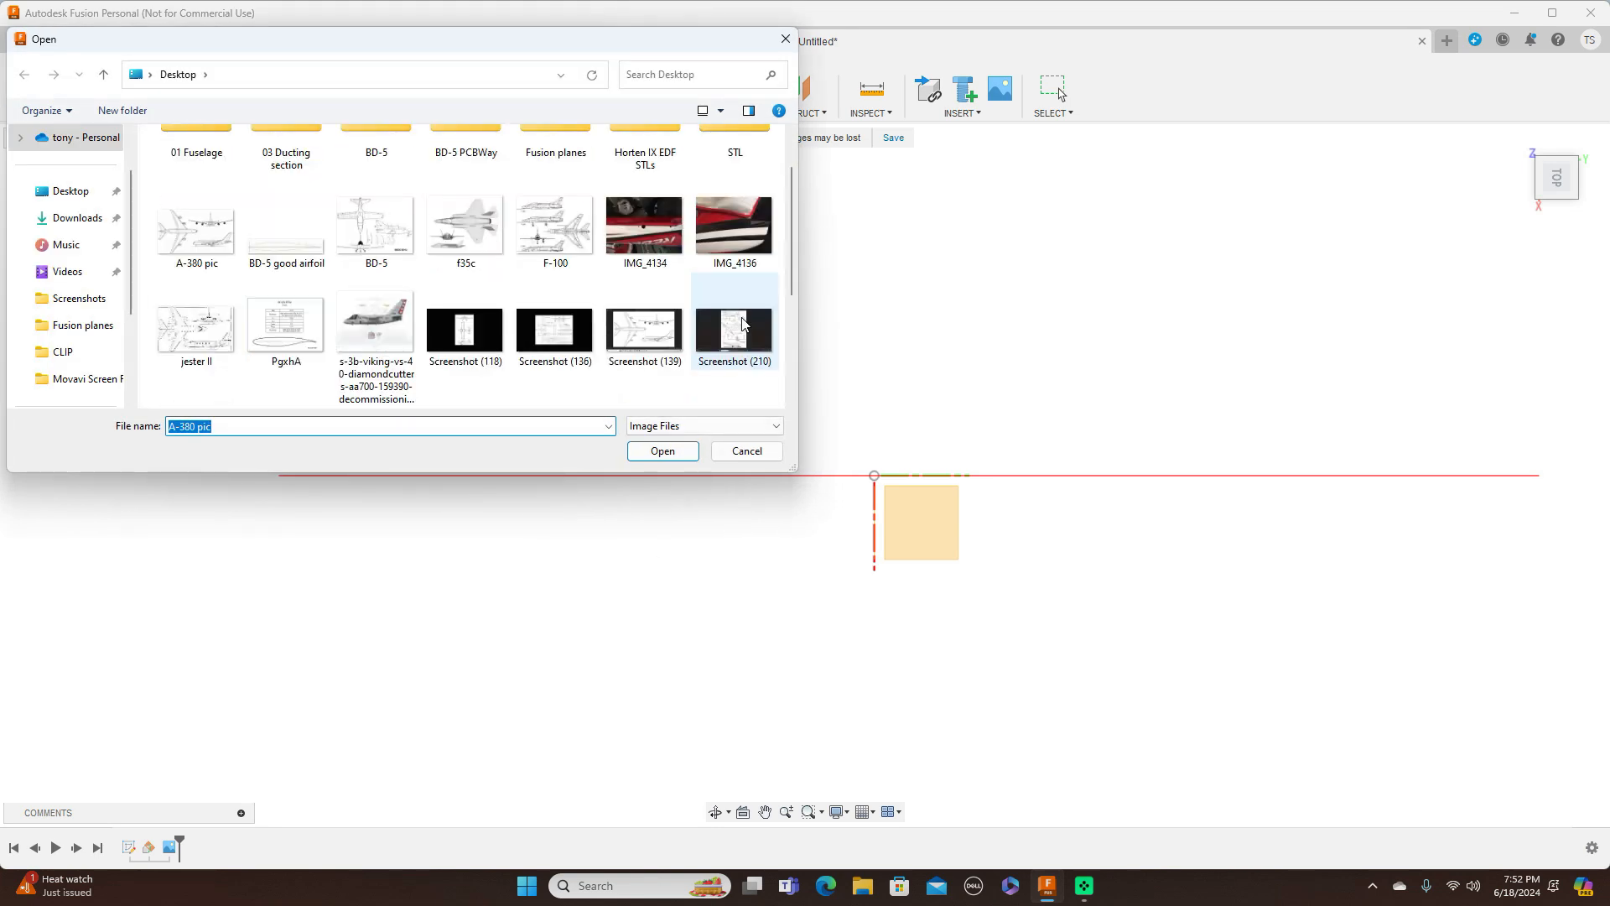
left_click(654, 336)
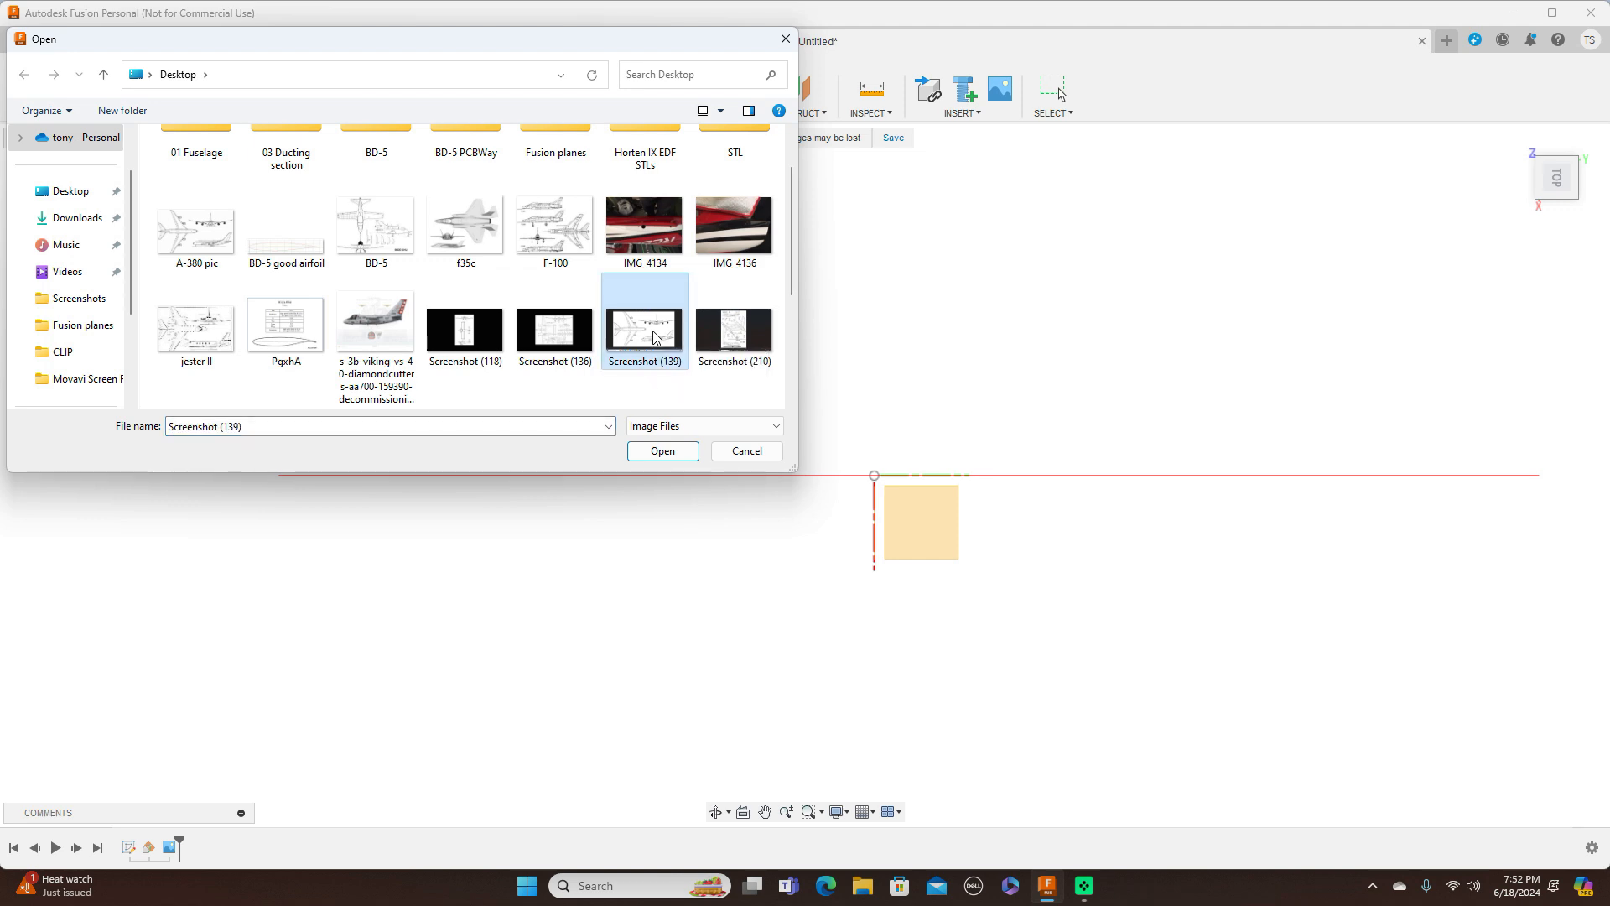
left_click(684, 456)
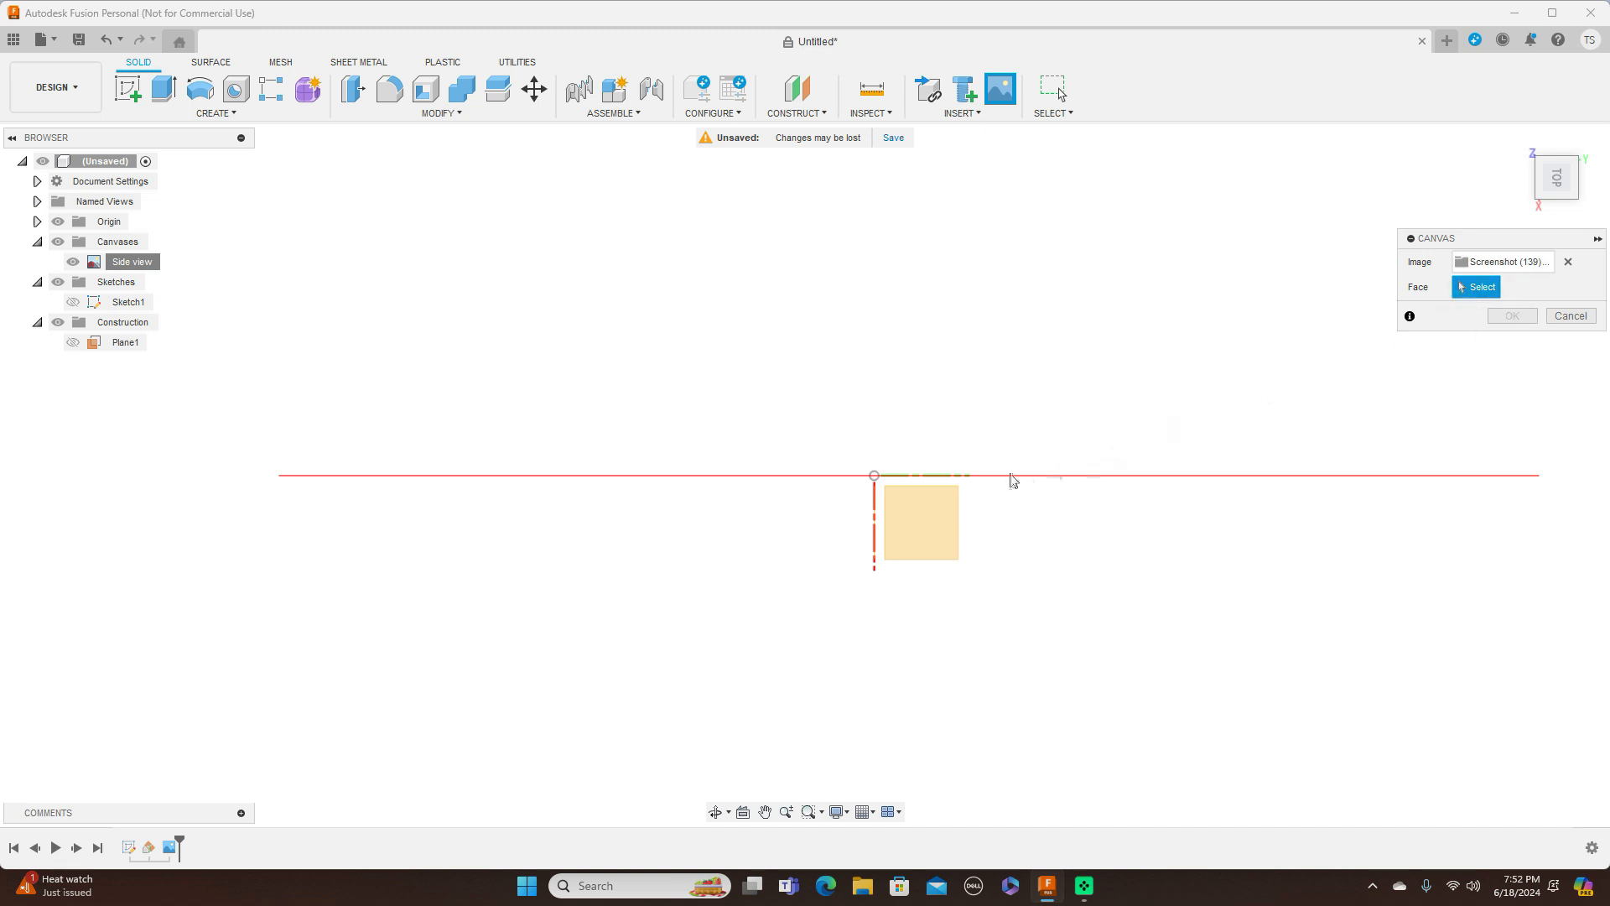
Place the new canvas on the XY plane and enlarge it to a plane scale of about 32.8
left_click(917, 519)
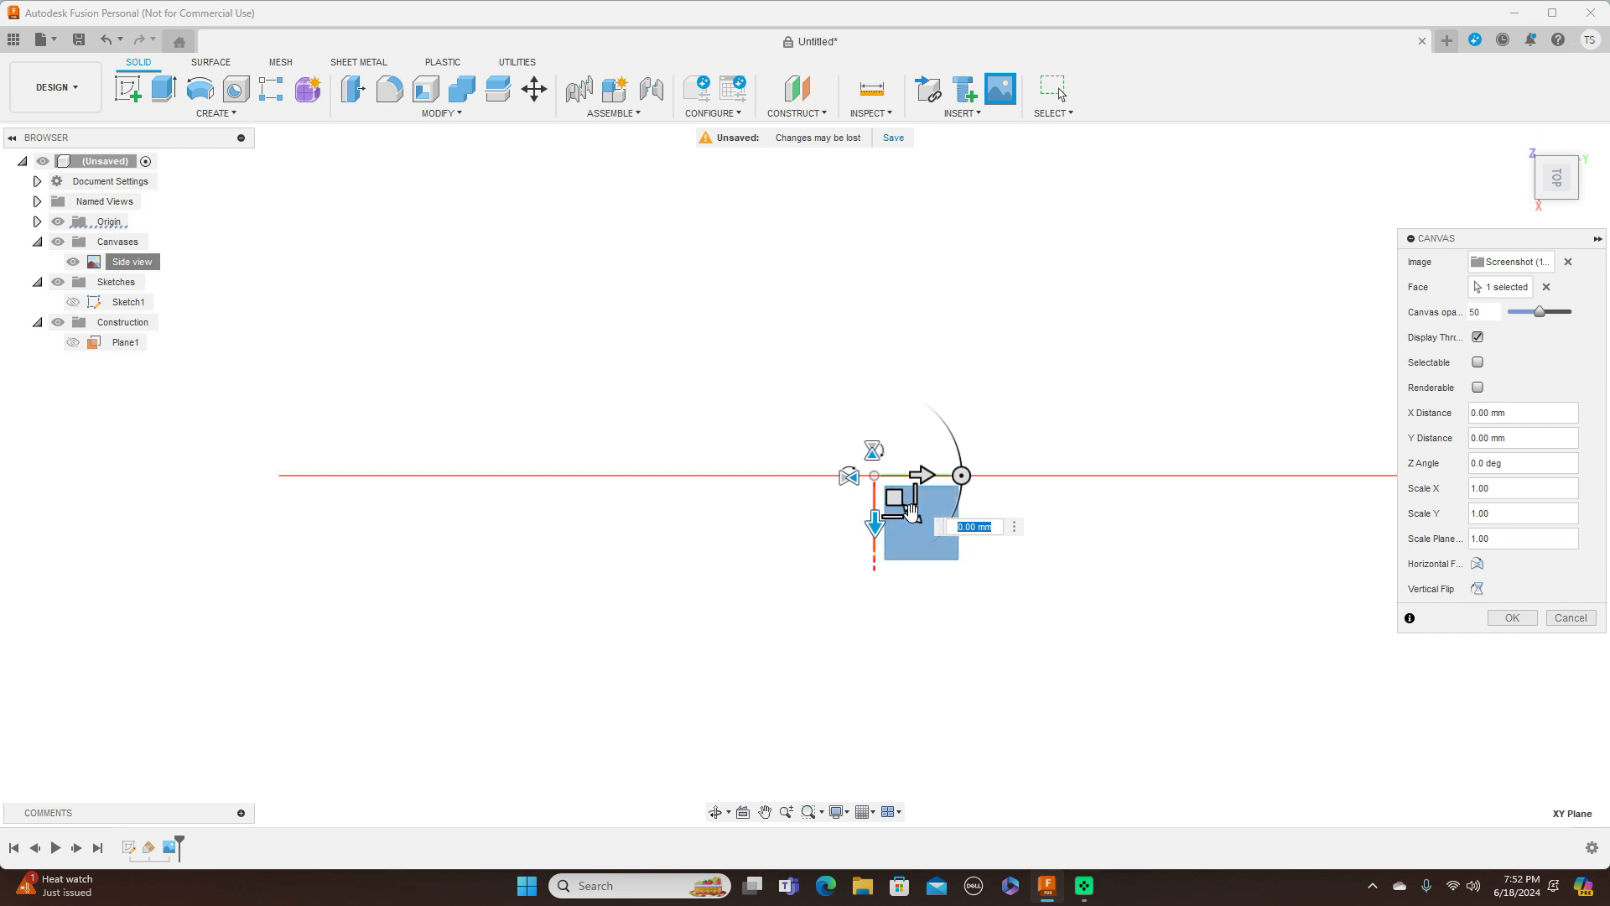
left_click_drag(912, 511, 996, 593)
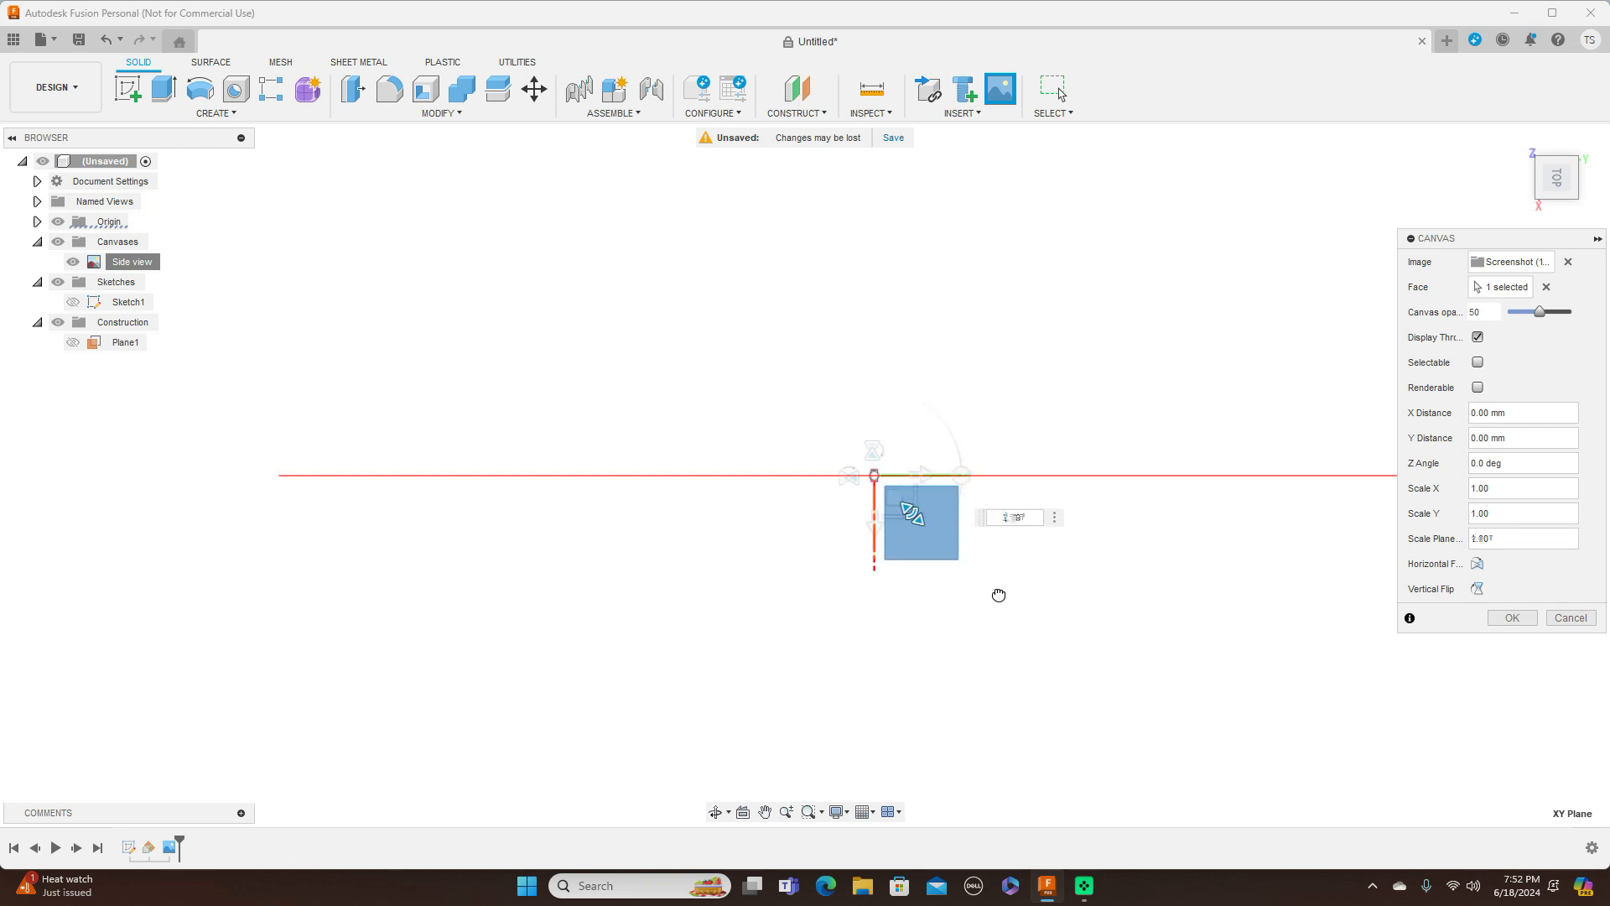
left_click_drag(911, 514, 1037, 592)
left_click_drag(919, 516, 1097, 651)
left_click_drag(920, 526, 1017, 582)
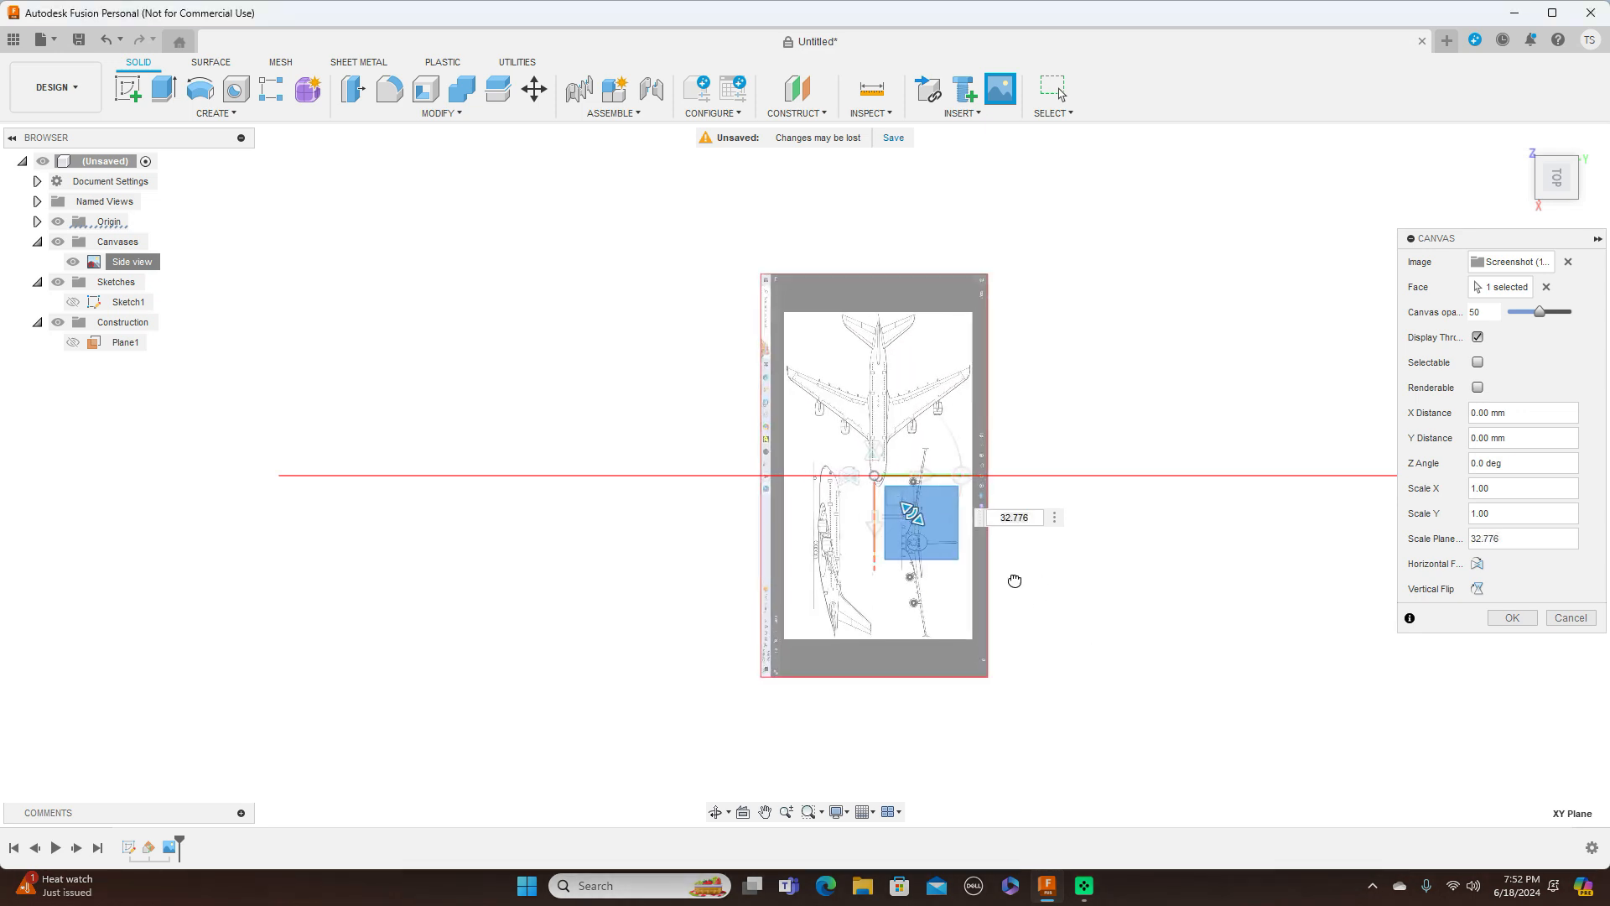
Enlarge the canvas further to a plane scale of about 116.26, rotate it to -90 degrees, and accept it
left_click_drag(921, 527, 922, 516)
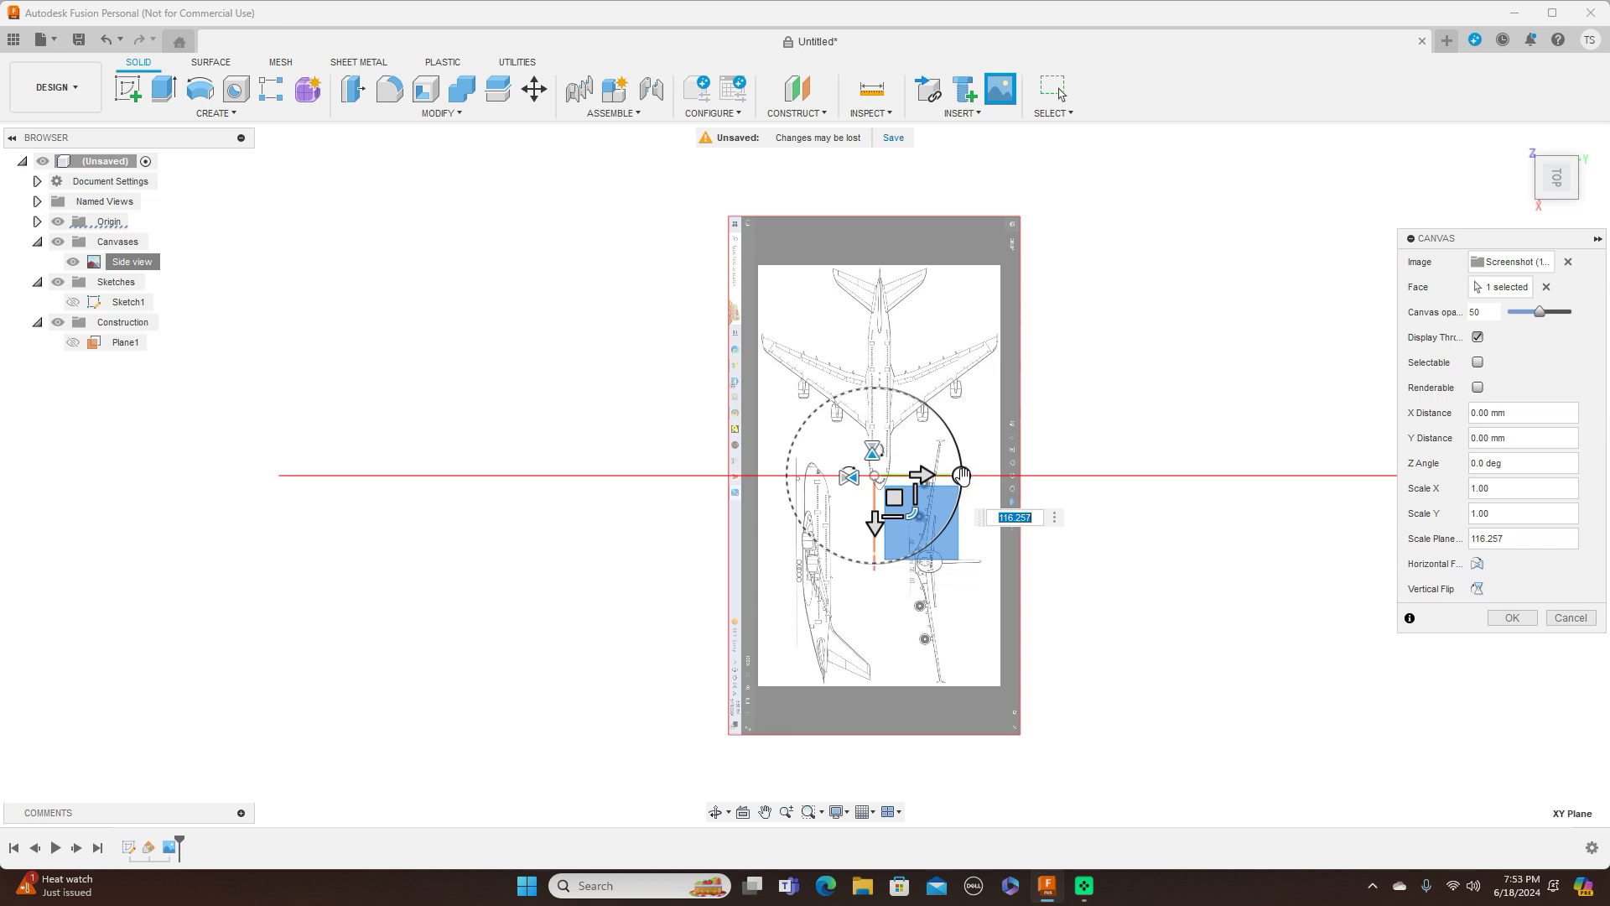
left_click_drag(962, 475, 873, 581)
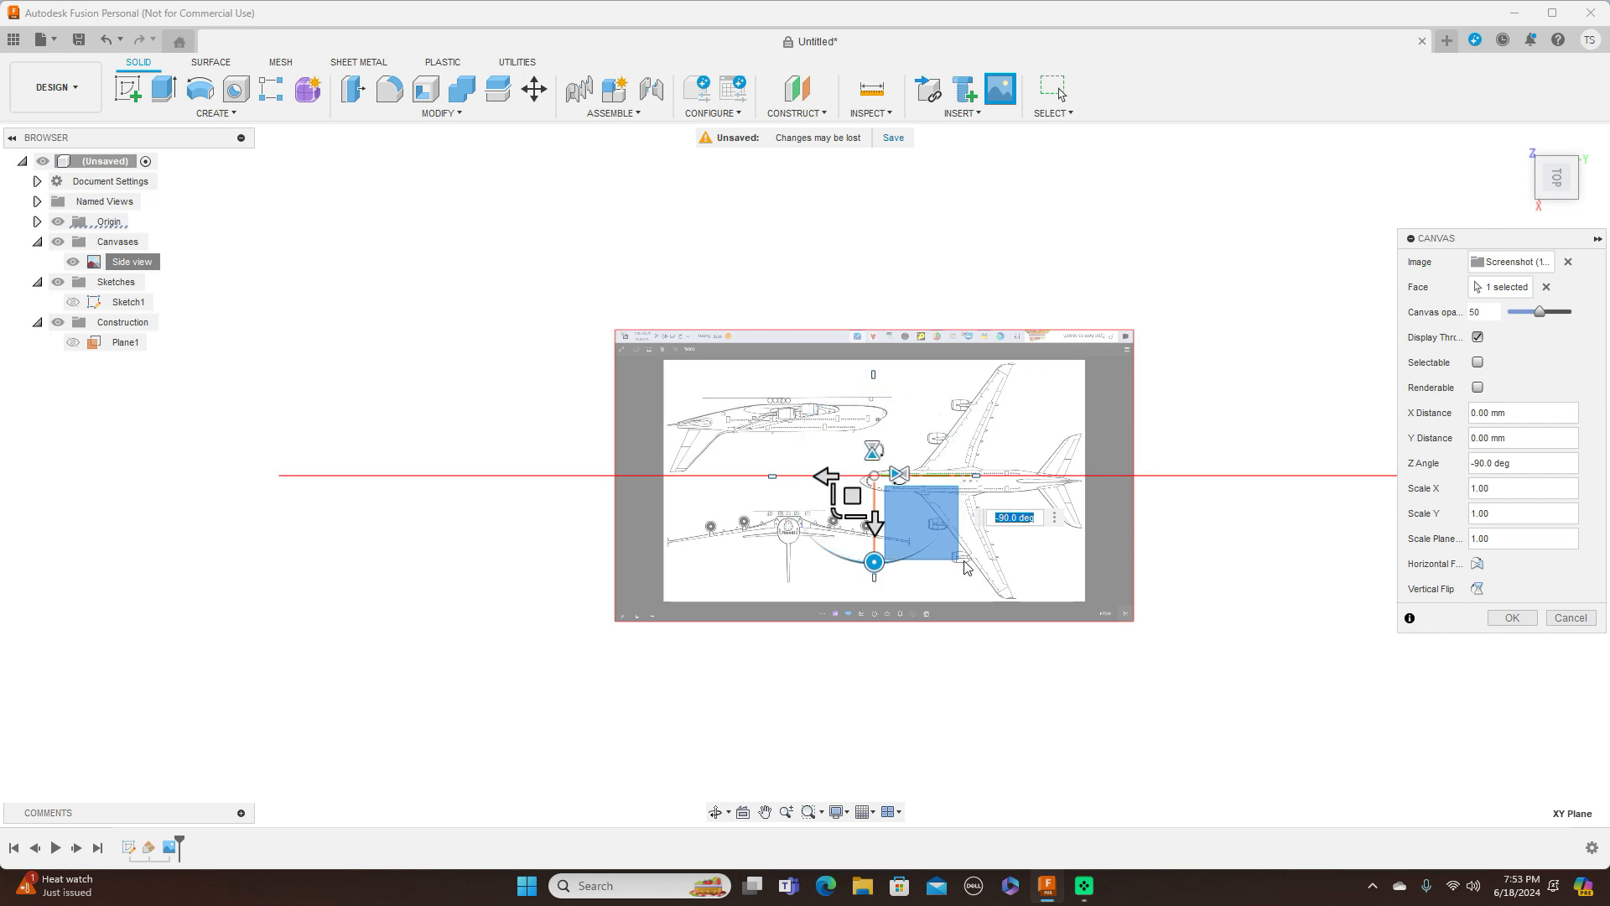
left_click(1512, 618)
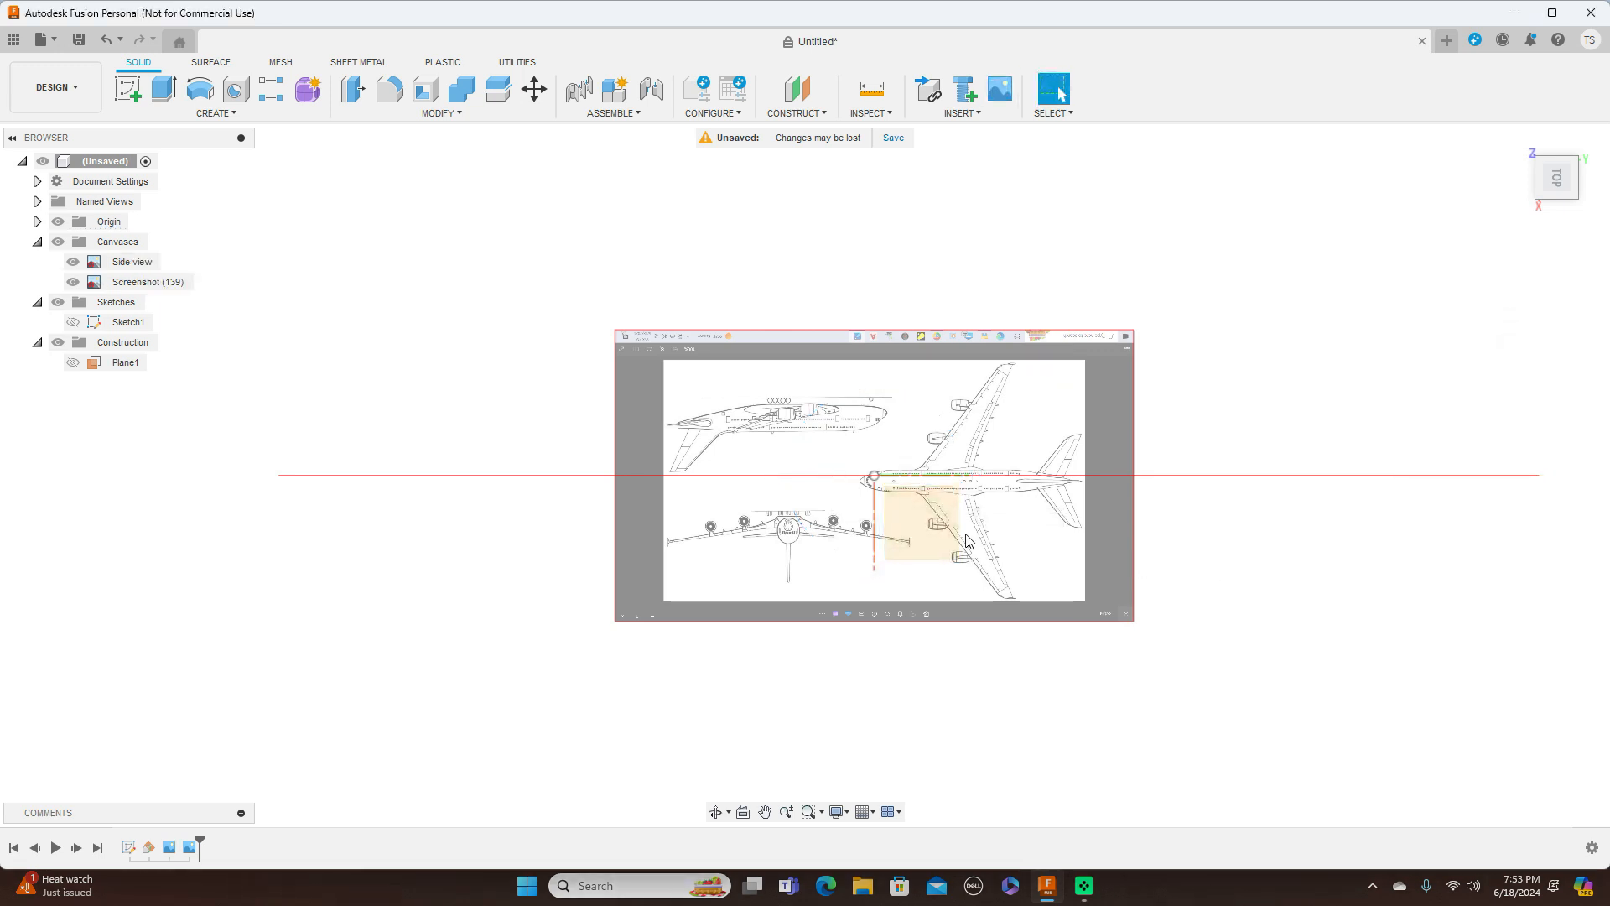
Rename the Screenshot (139) canvas as "Top view"
scroll(962, 536, "up", 5)
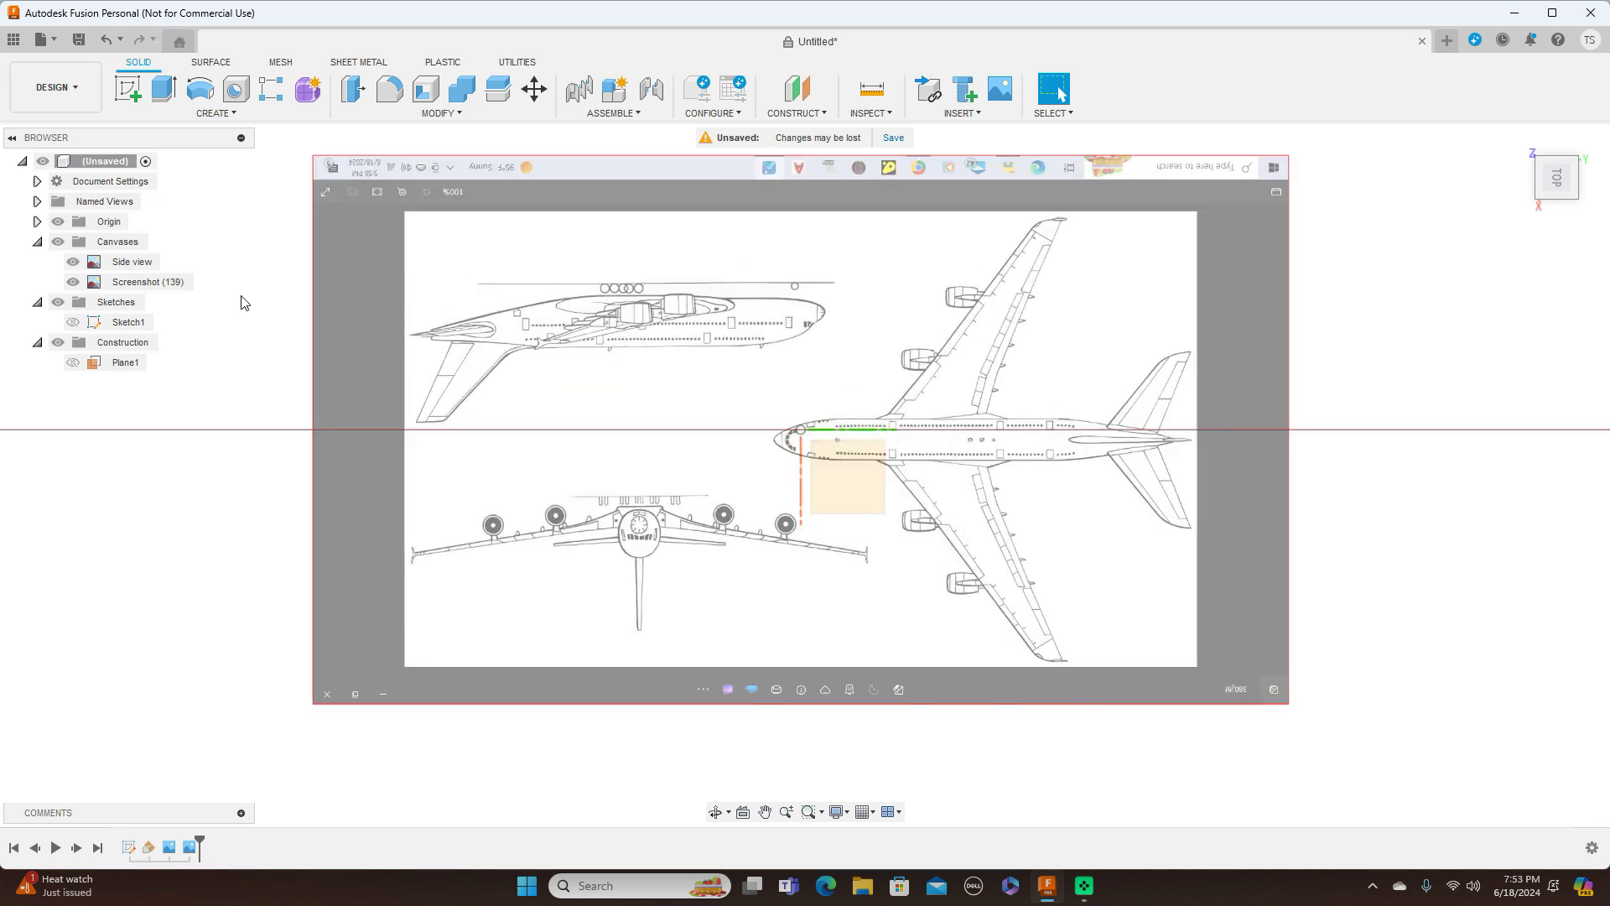
left_click(130, 282)
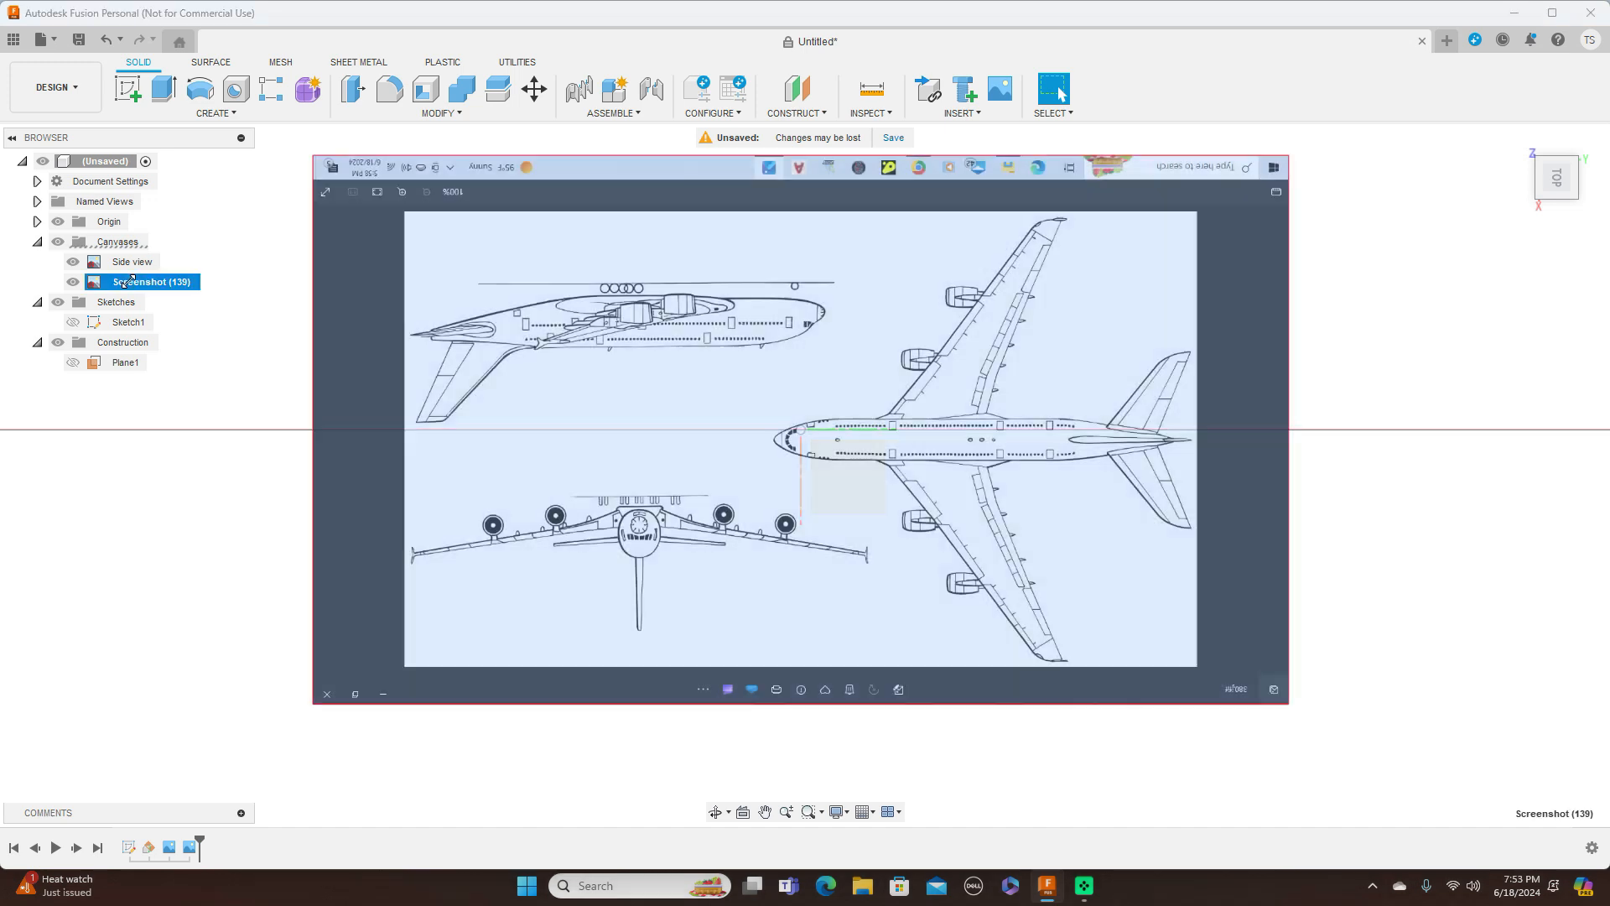
double_click(129, 281)
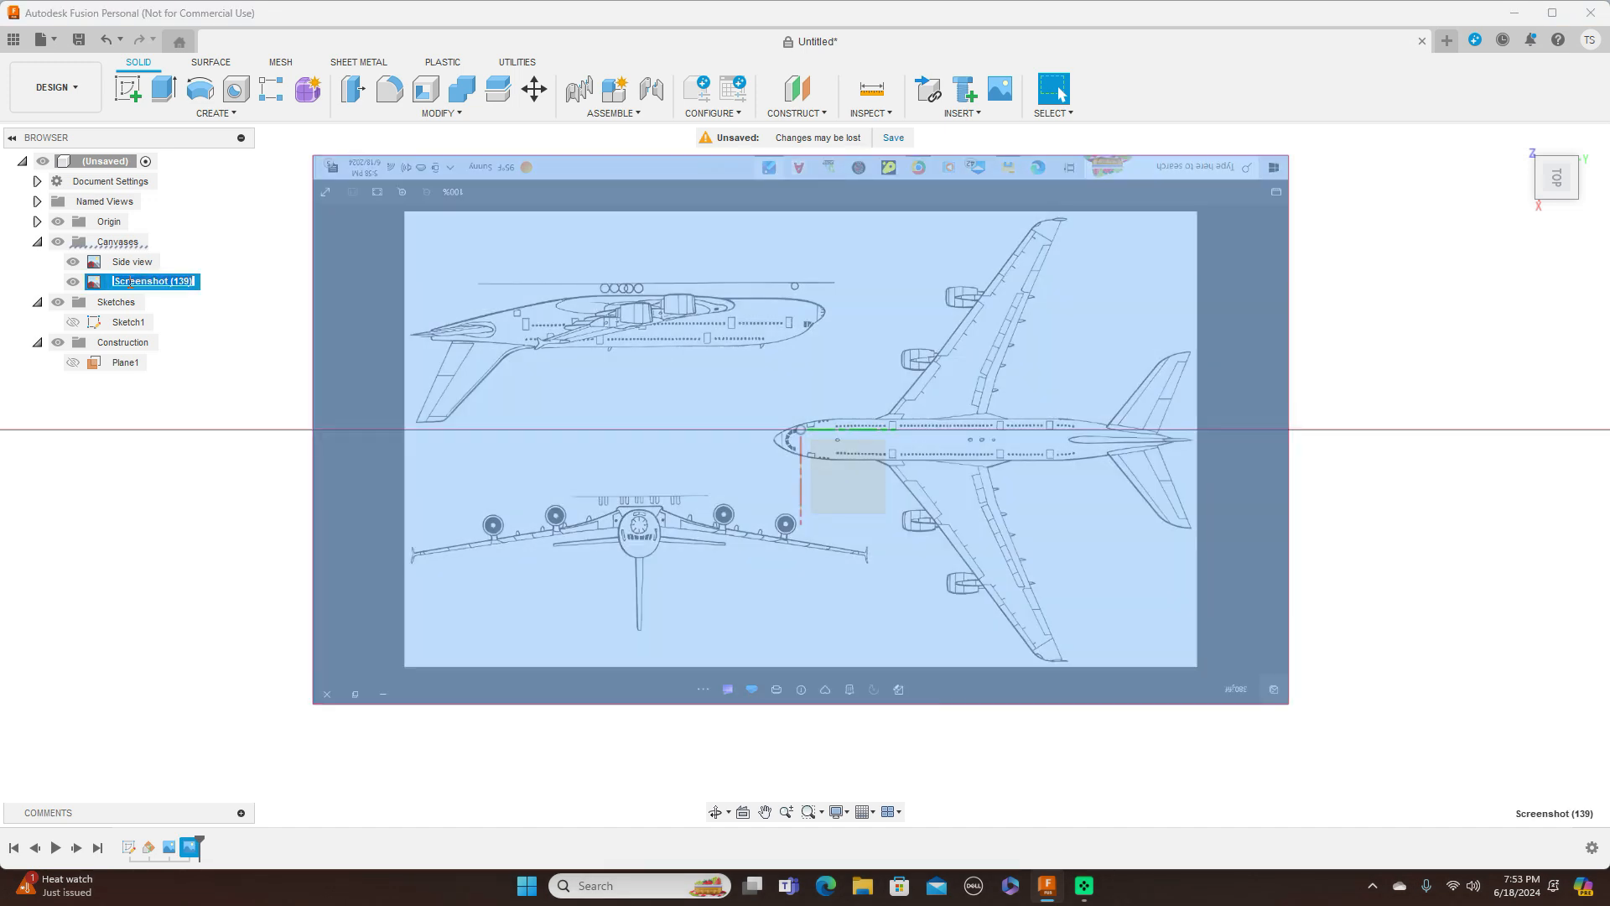
key("BackSpace")
type("Top view")
key("Return")
left_click(1401, 458)
Calibrate the Top view canvas between the tail end and the nose of the side profile, setting the distance to 2000 mm
scroll(1401, 457, "up", 1)
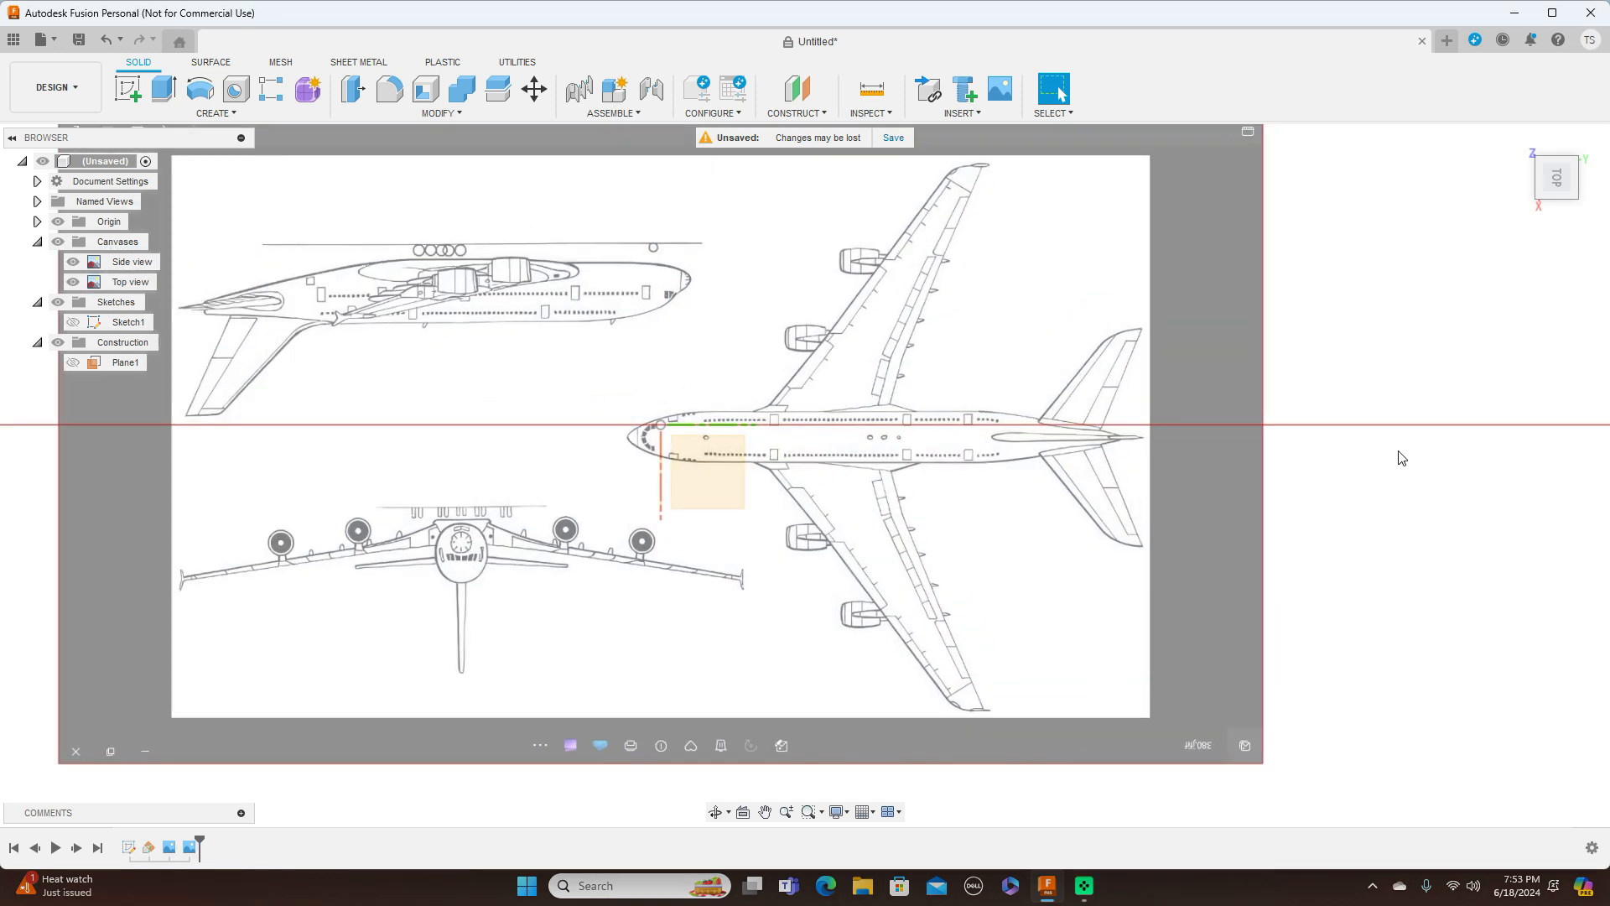
scroll(1401, 457, "down", 1)
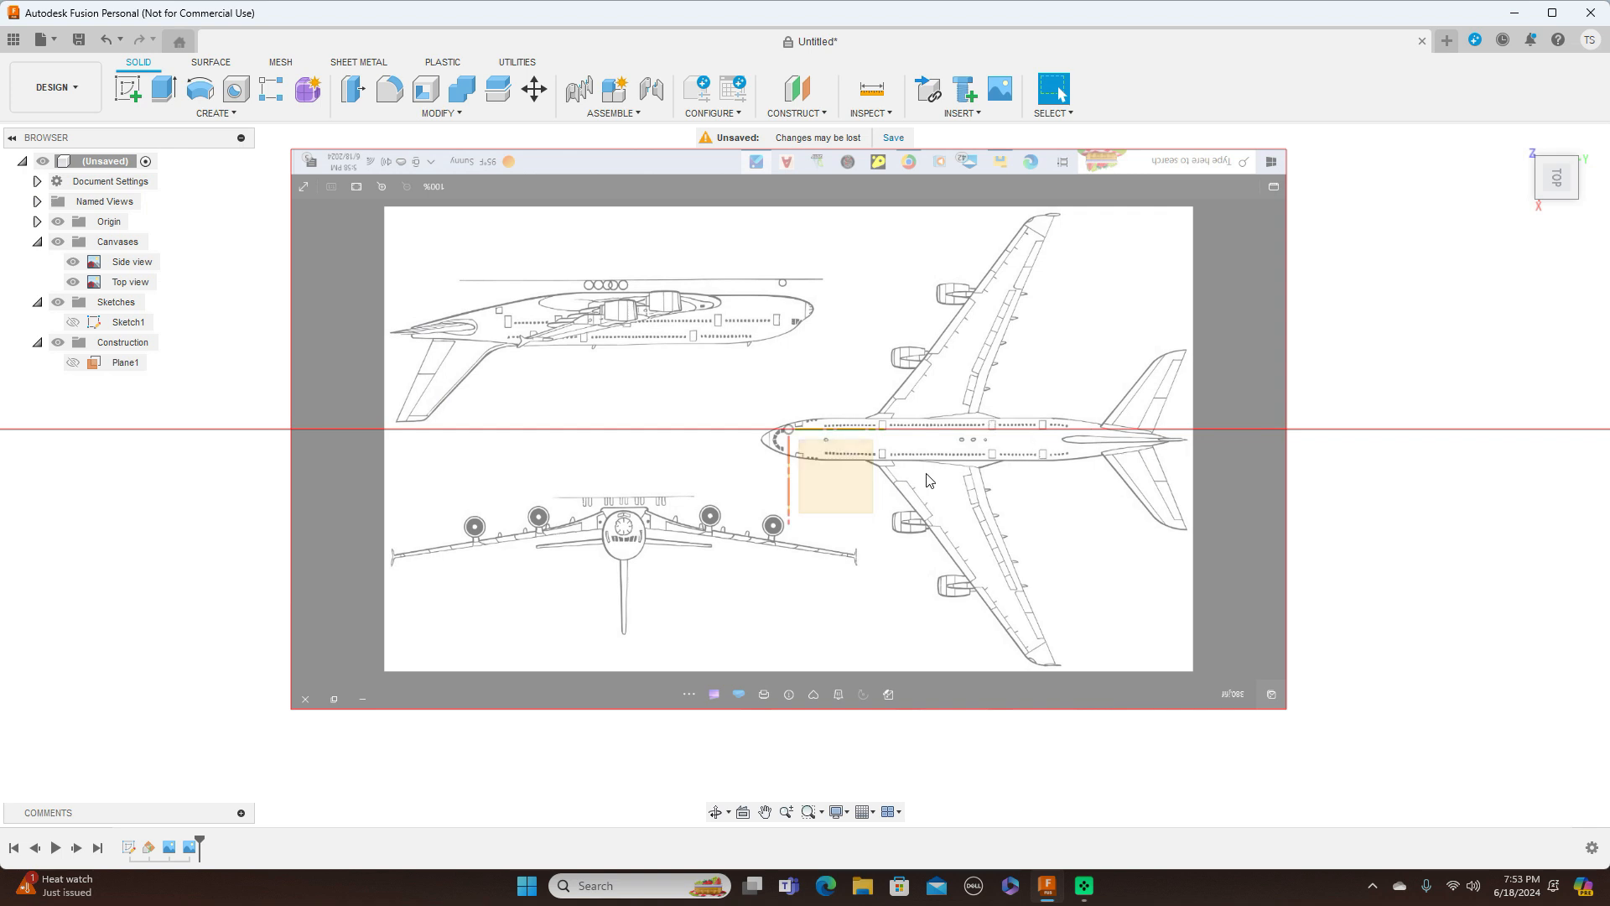
scroll(930, 478, "up", 1)
middle_click_drag(770, 410, 948, 421)
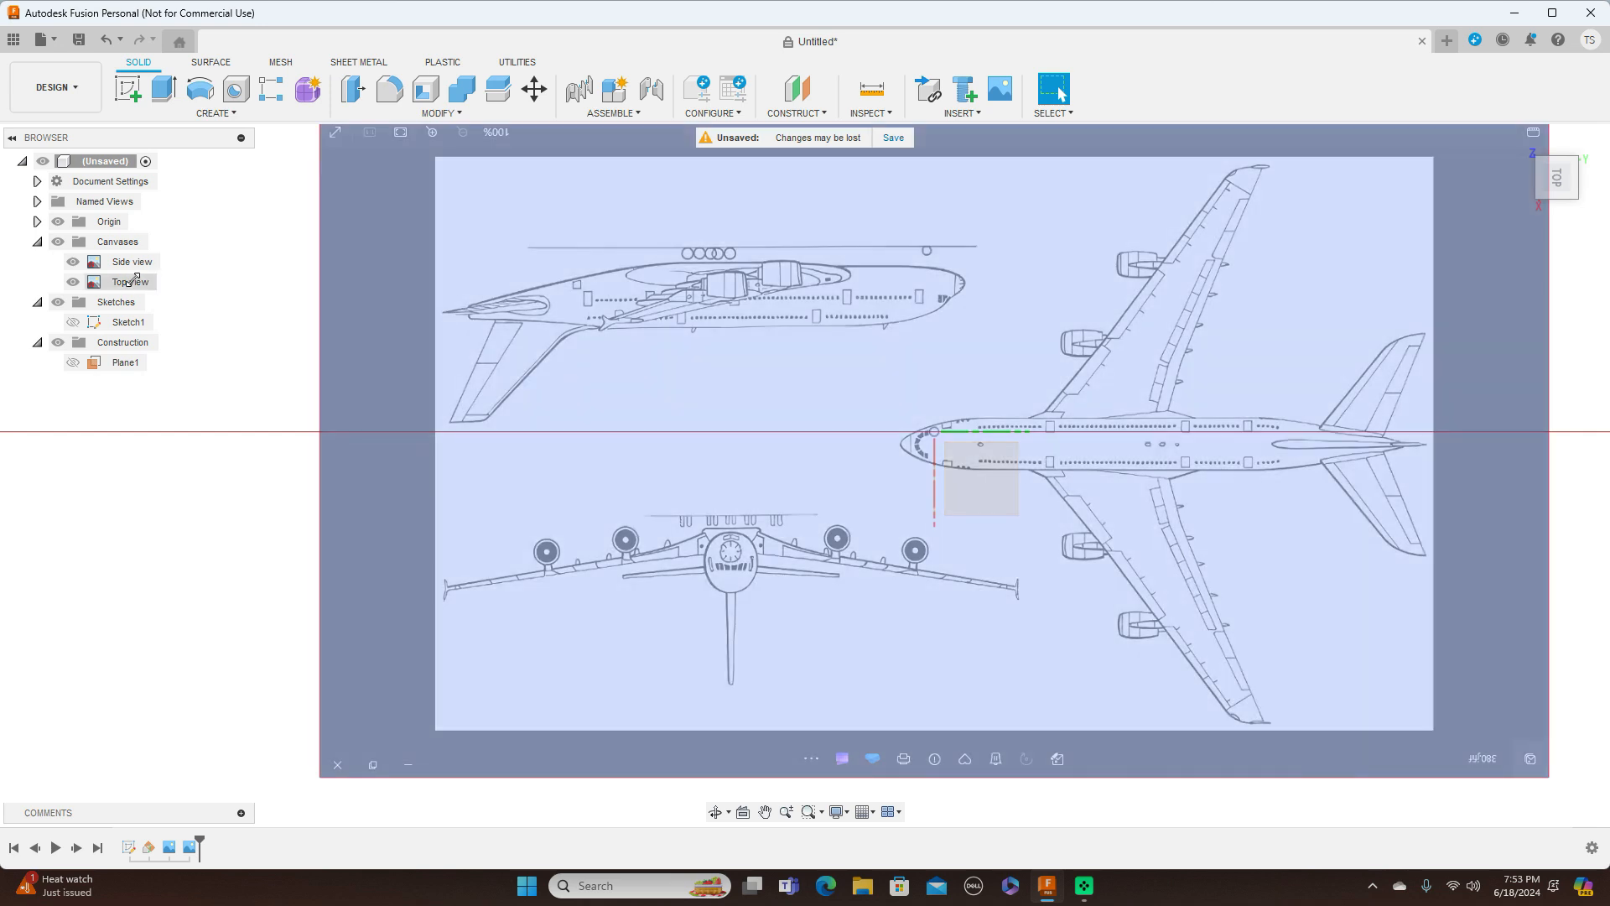
left_click(135, 281)
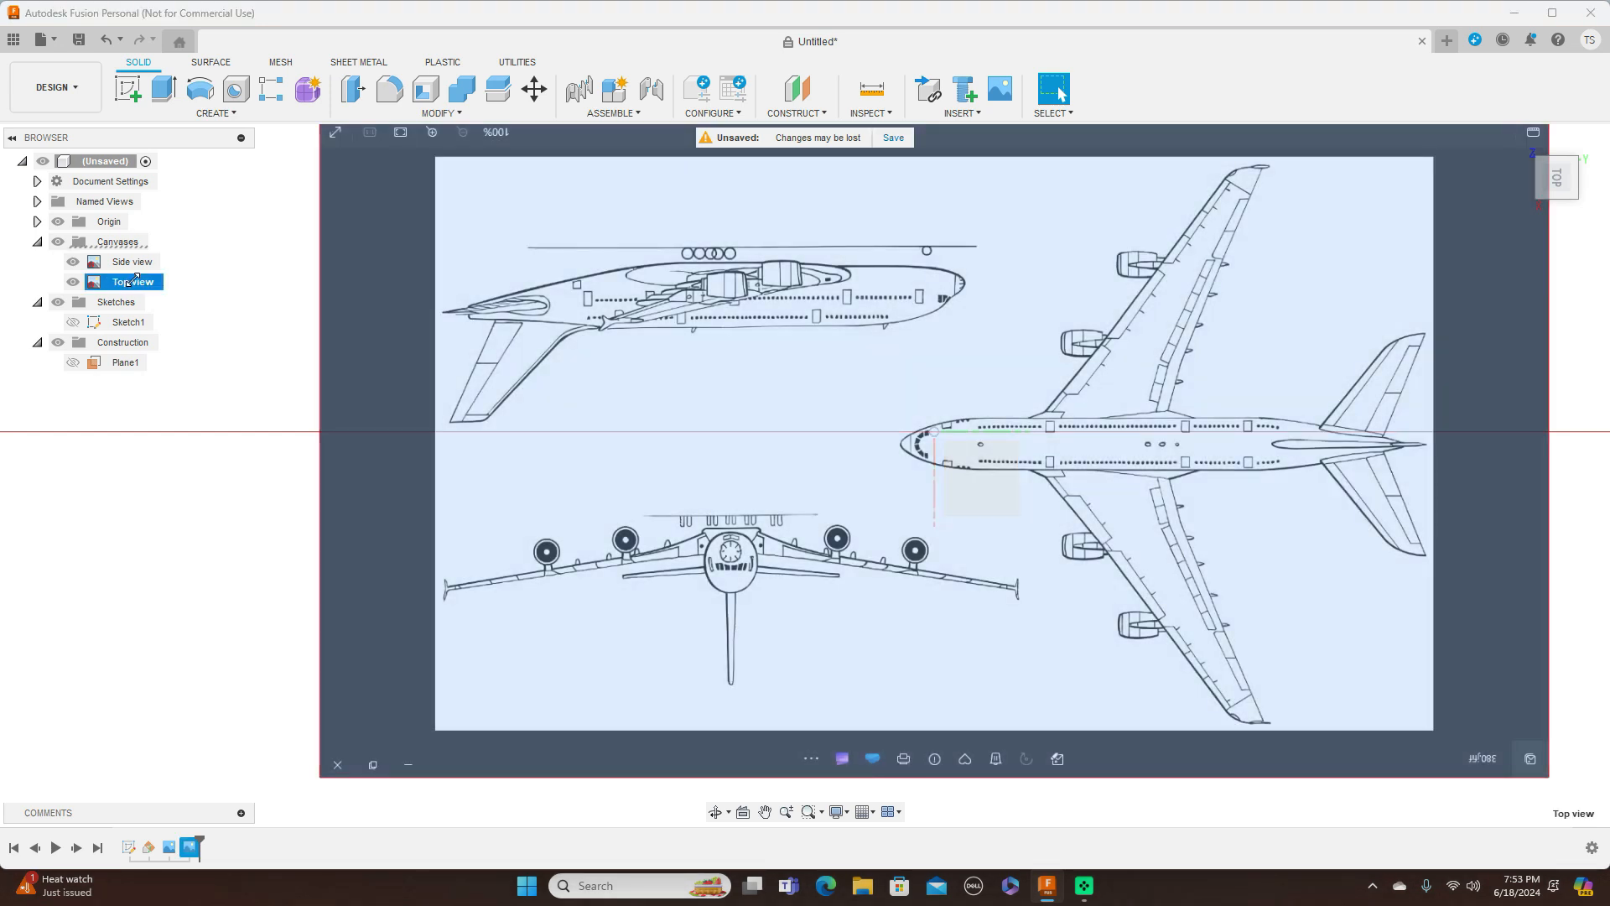
right_click(135, 282)
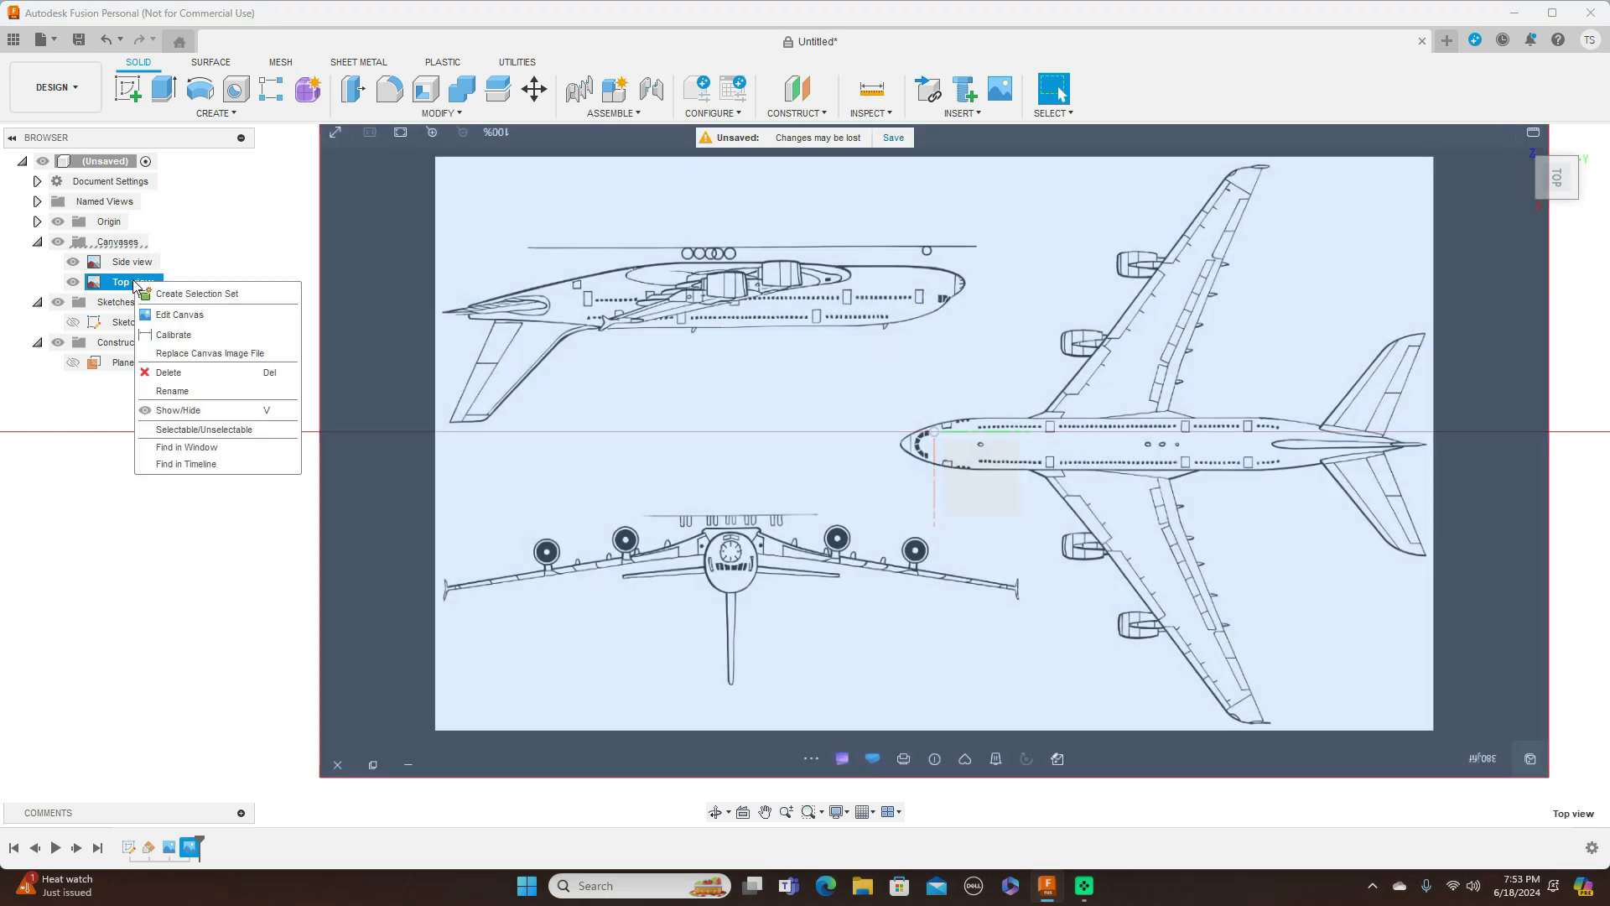
left_click(192, 335)
scroll(470, 252, "up", 2)
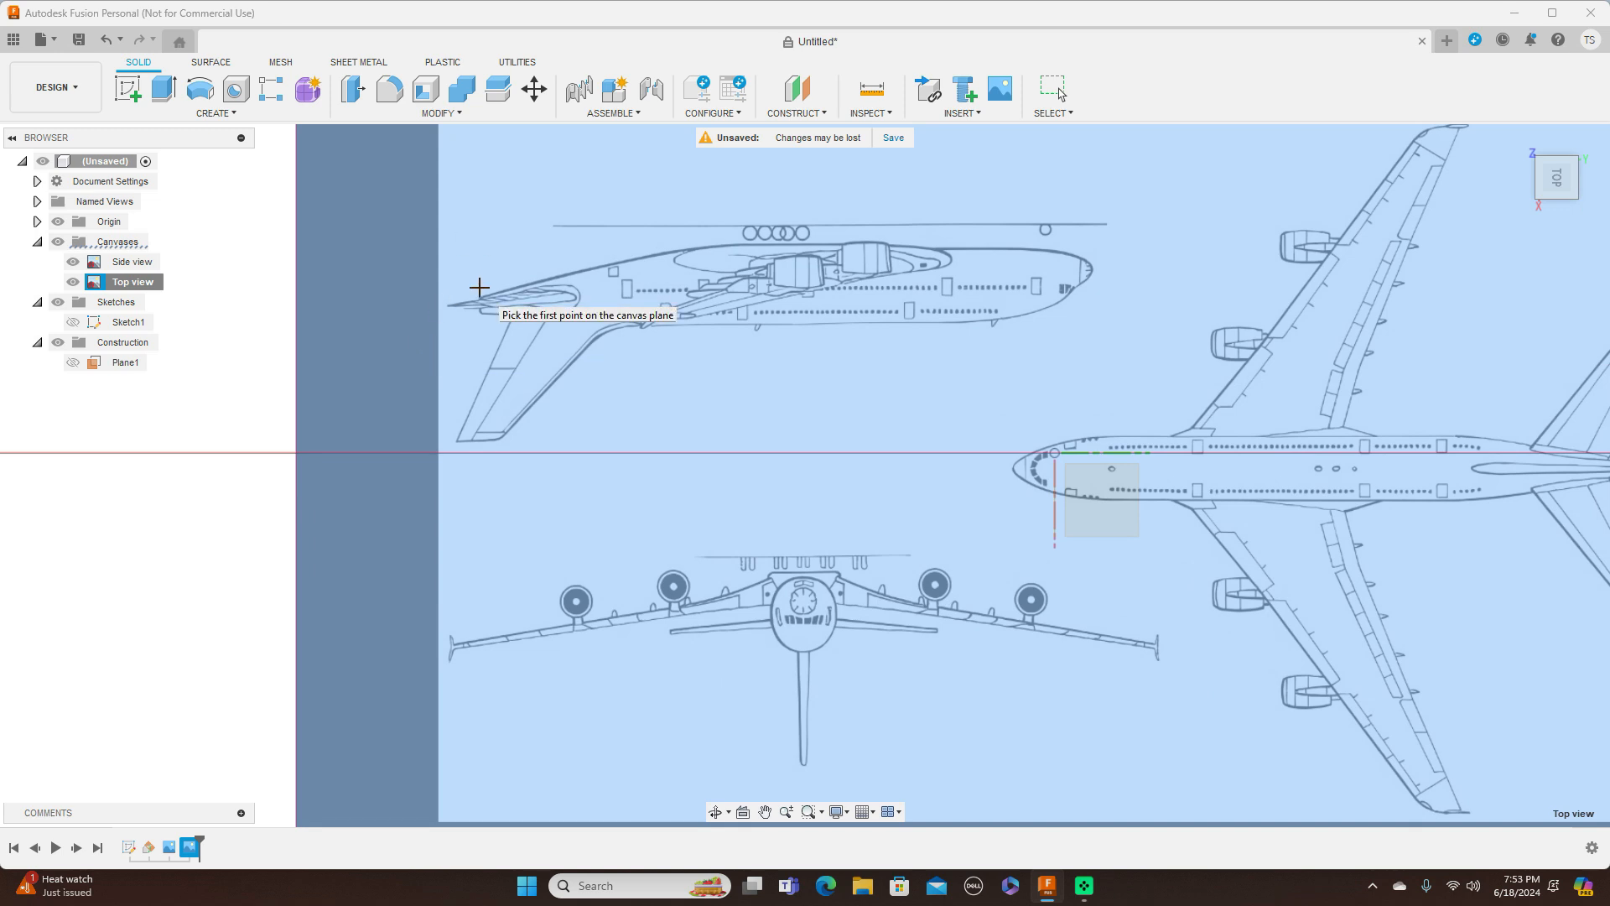
left_click(479, 287)
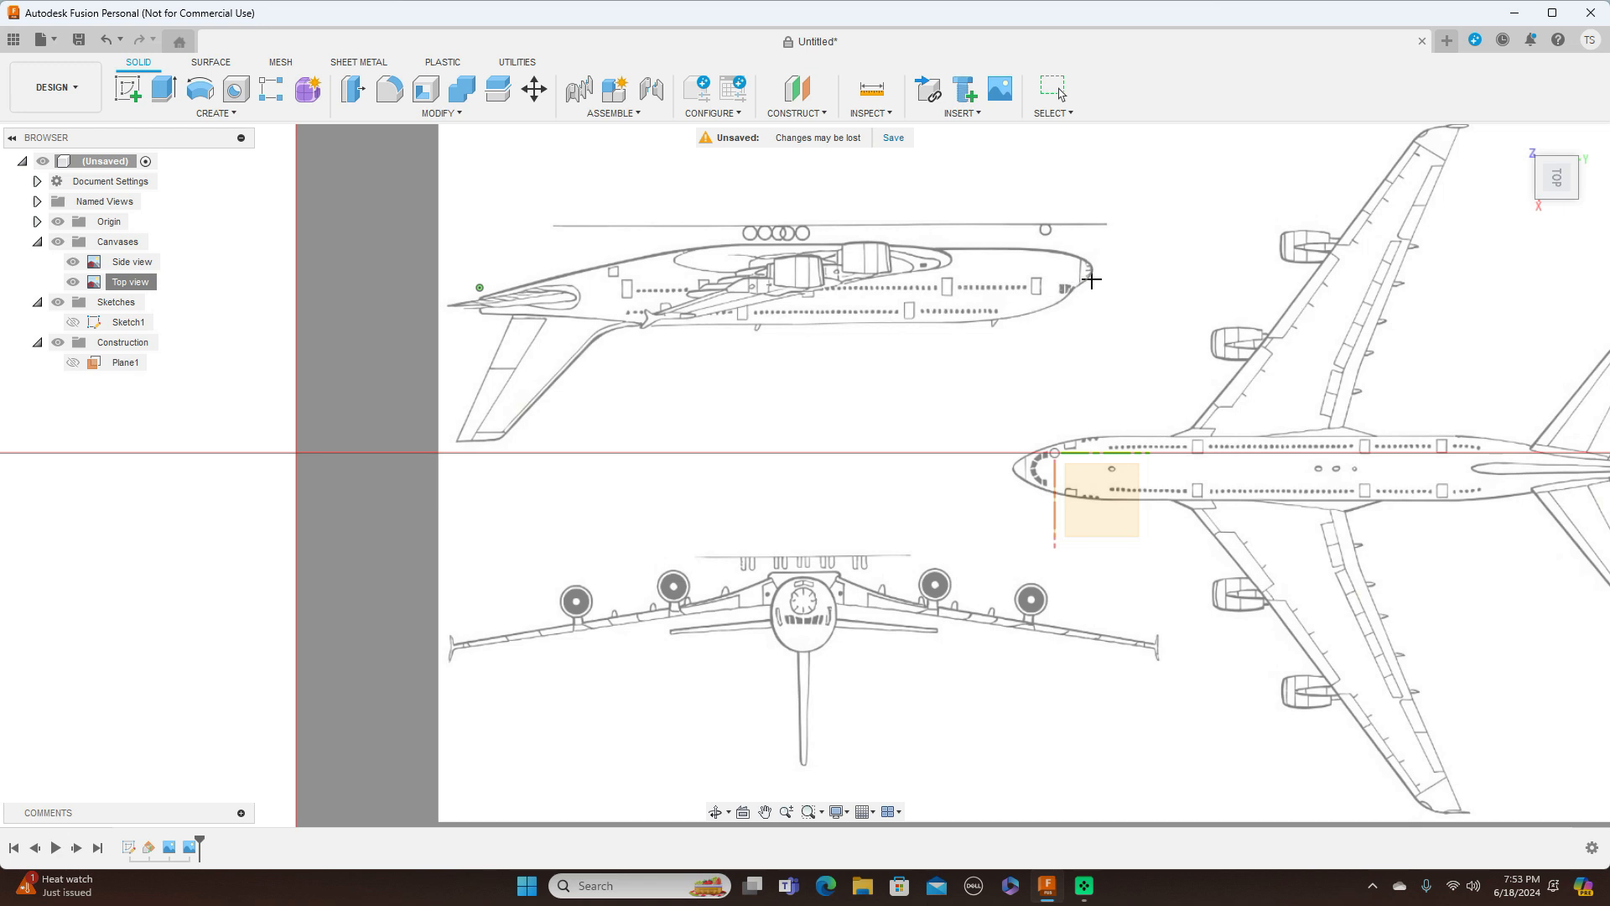
left_click(1092, 281)
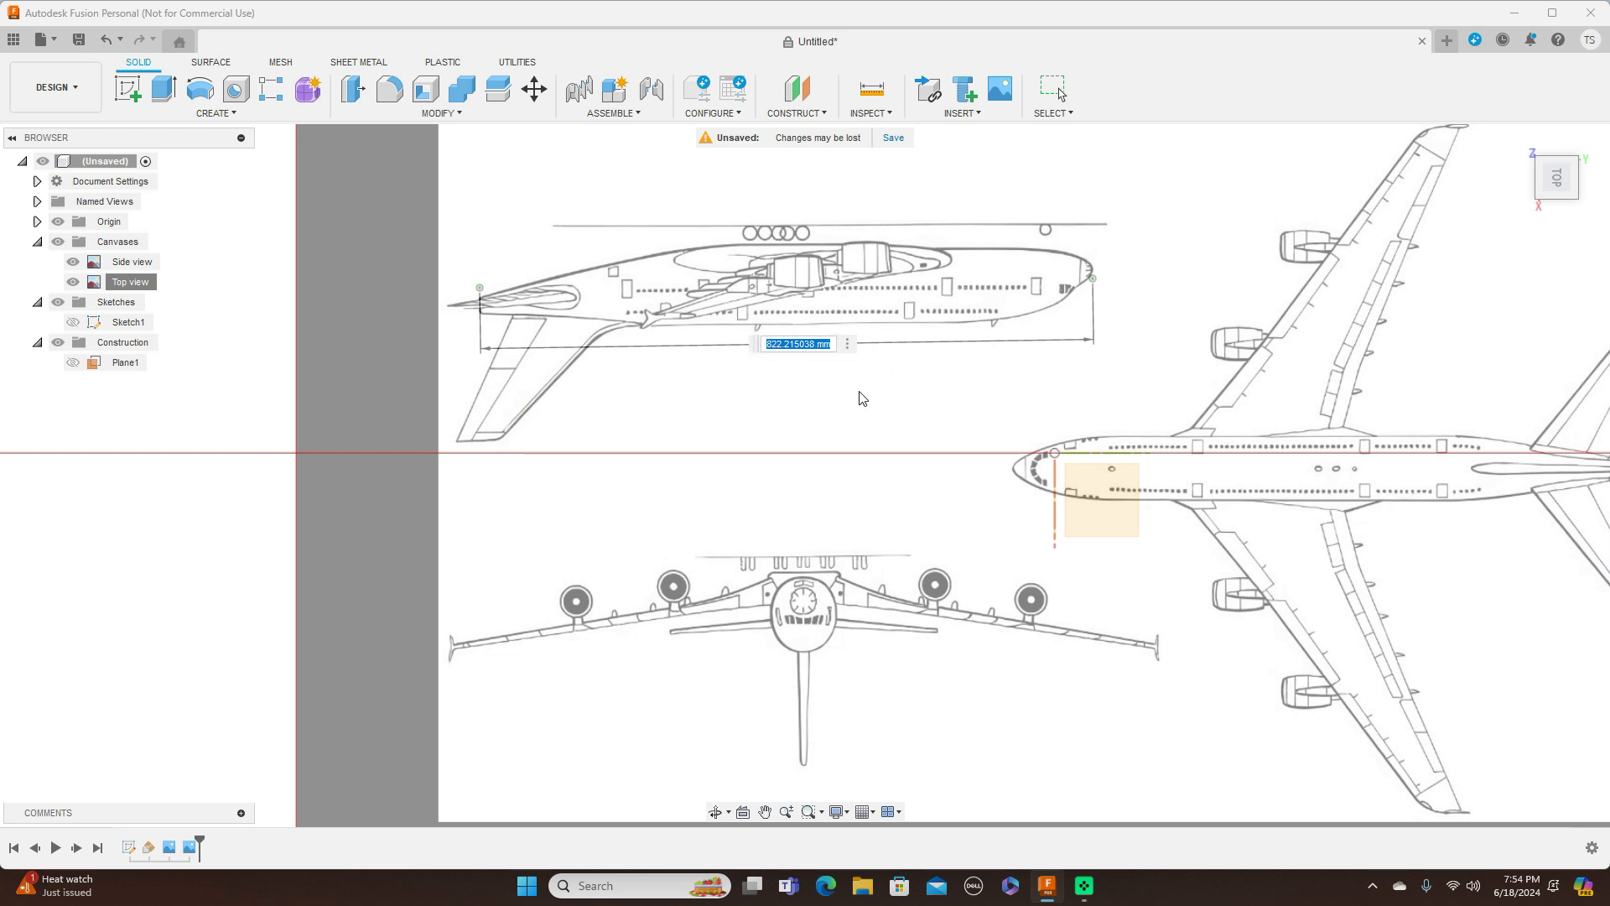
key("BackSpace")
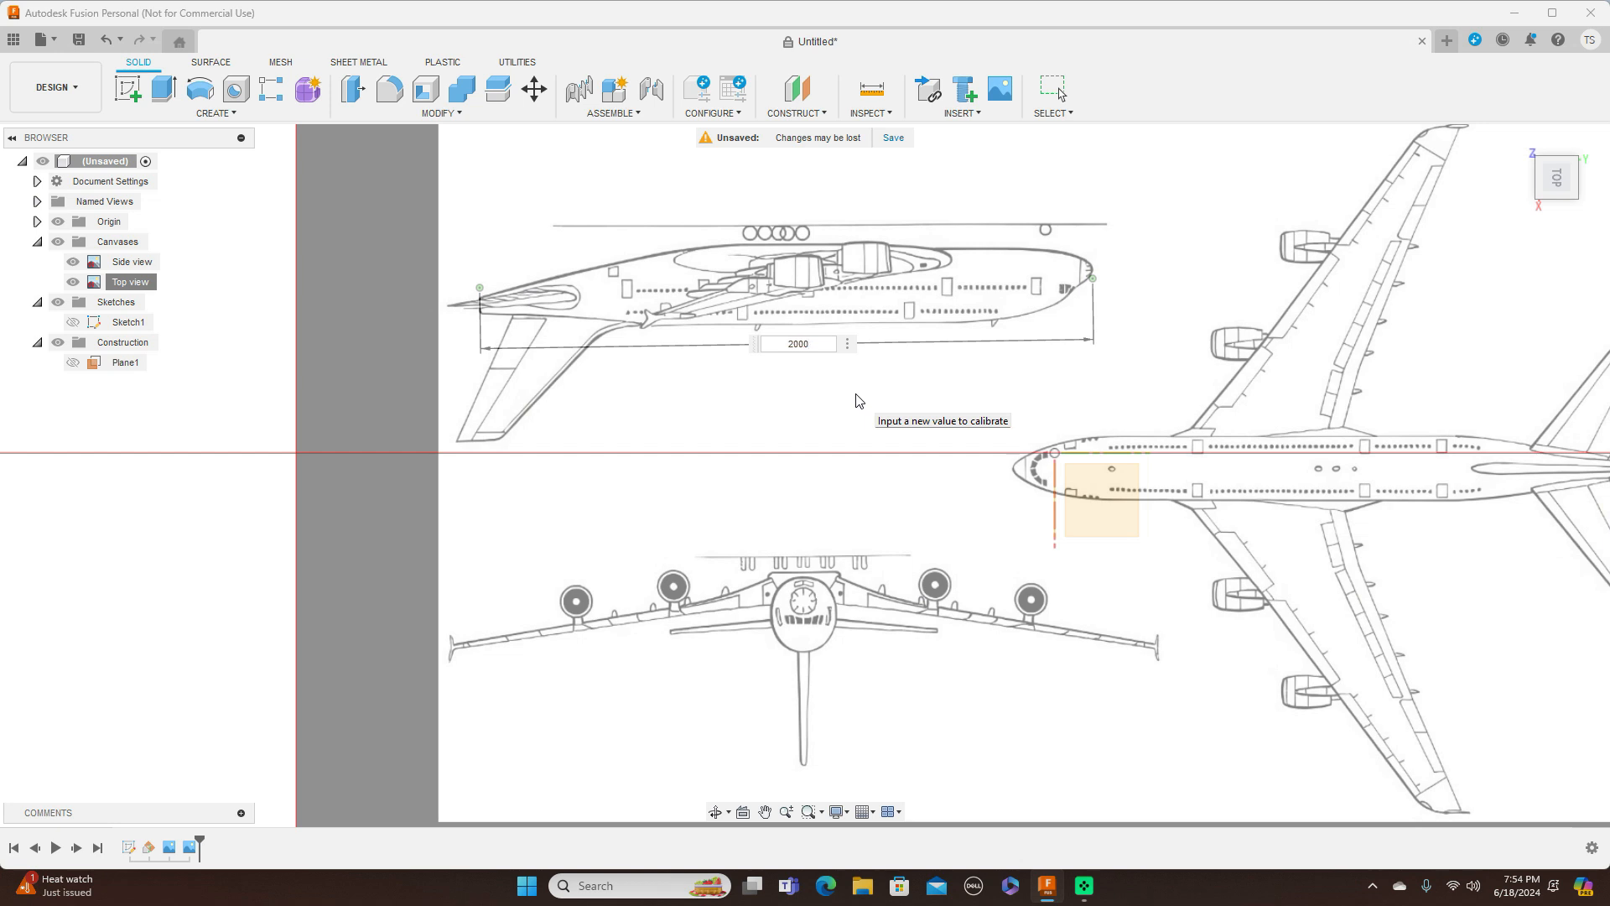
key("Return")
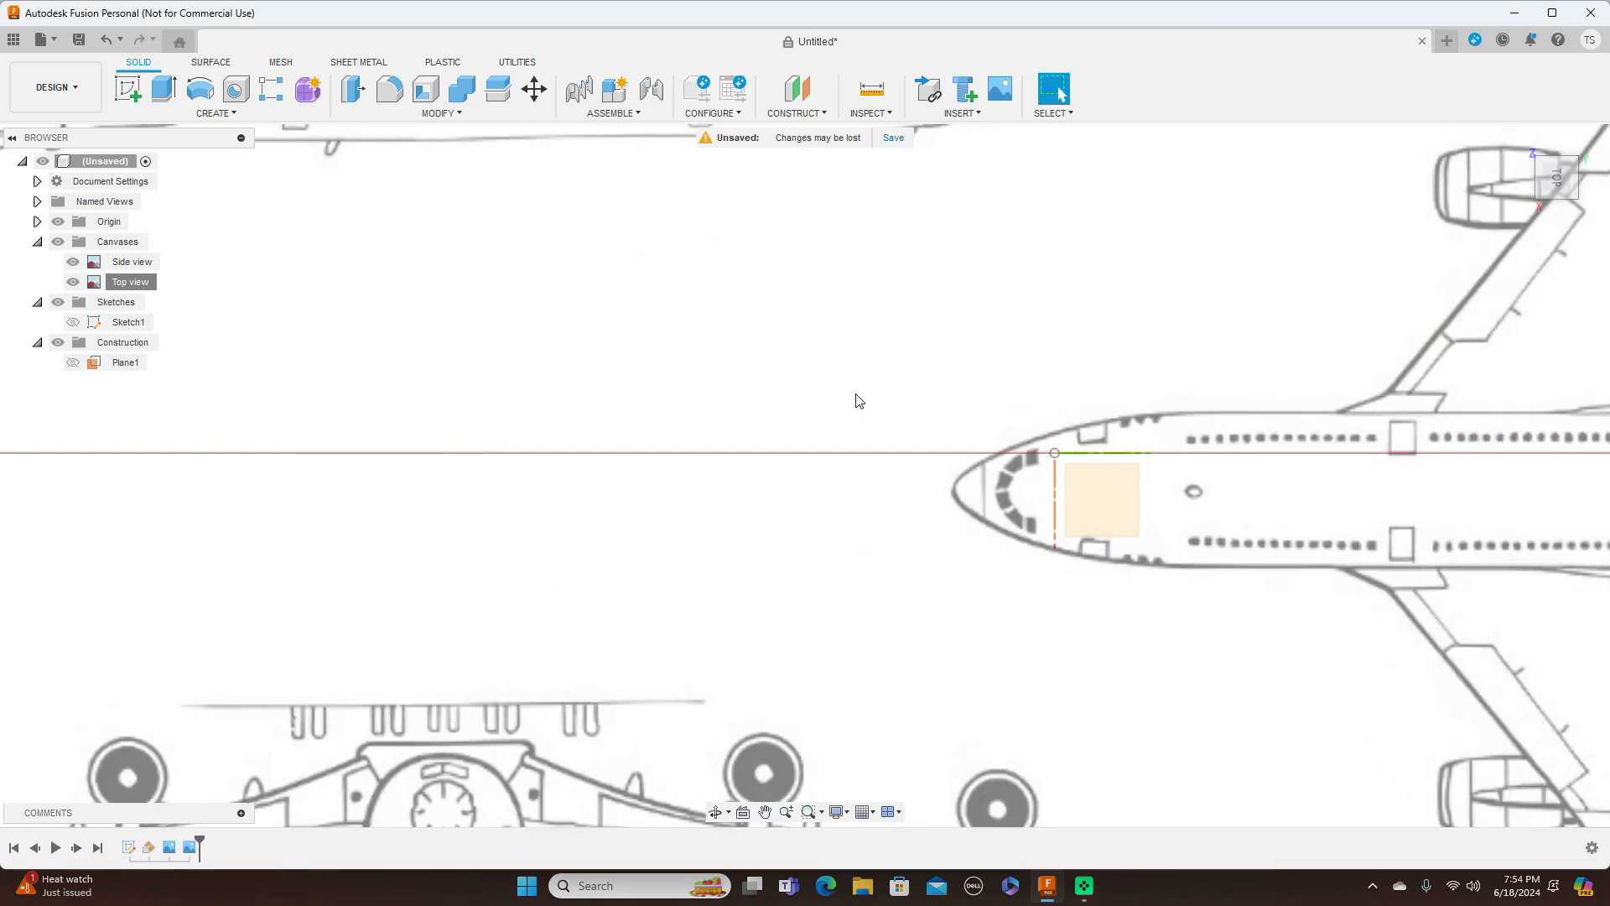
Edit the Top view canvas, shift it to X about -52.9 mm and Y about 158.8 mm to bring the nose to the origin, and accept
scroll(852, 432, "down", 10)
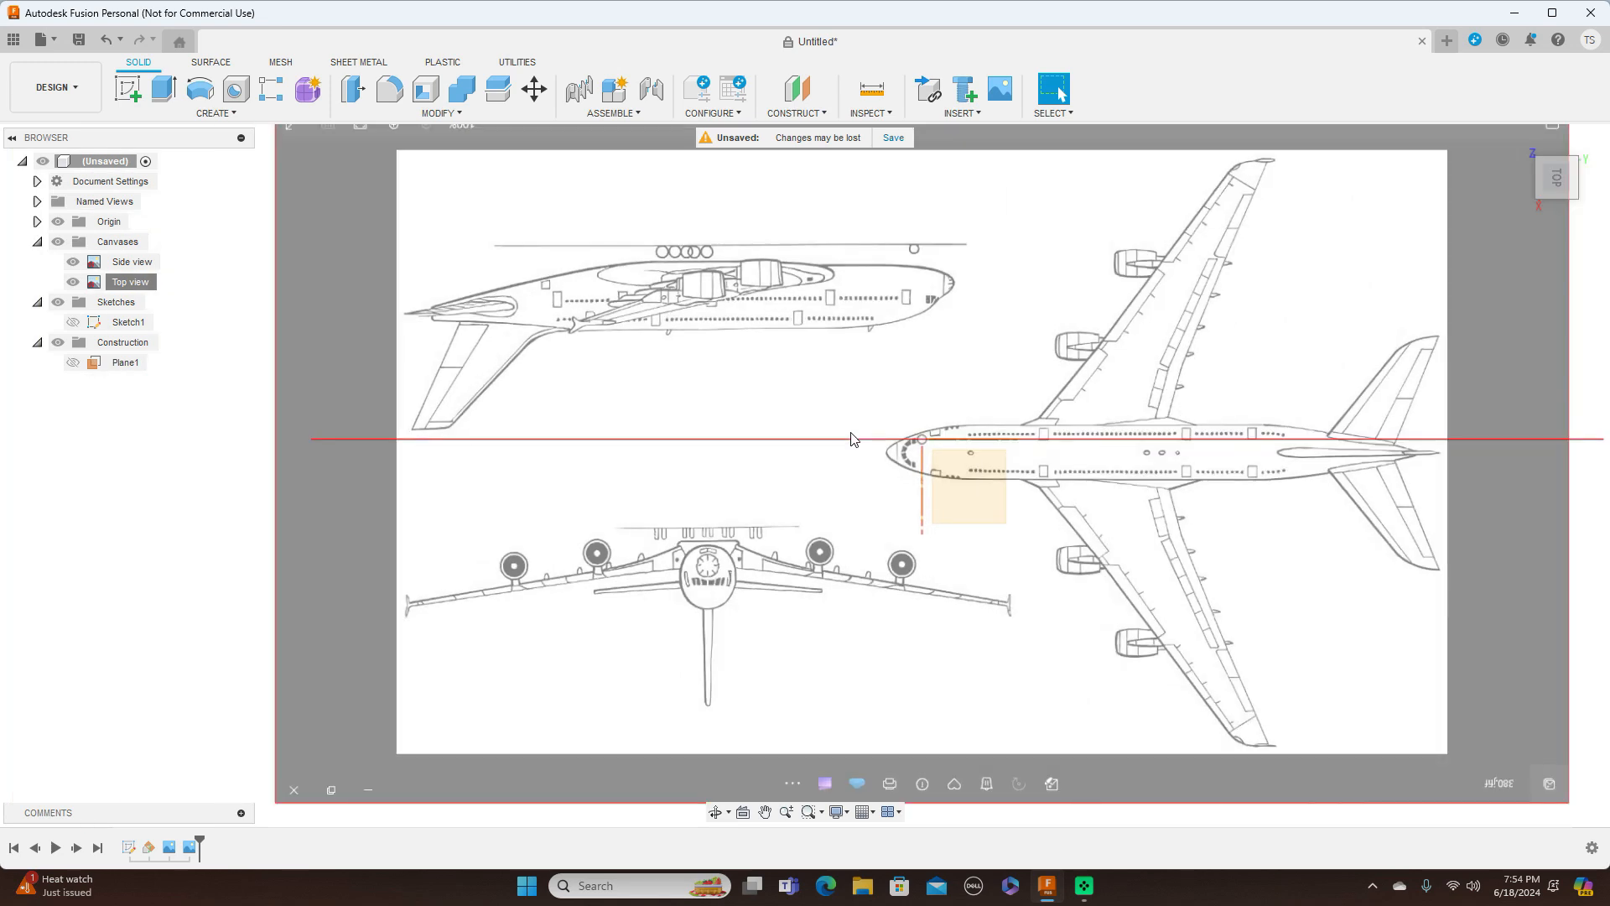
scroll(851, 438, "down", 1)
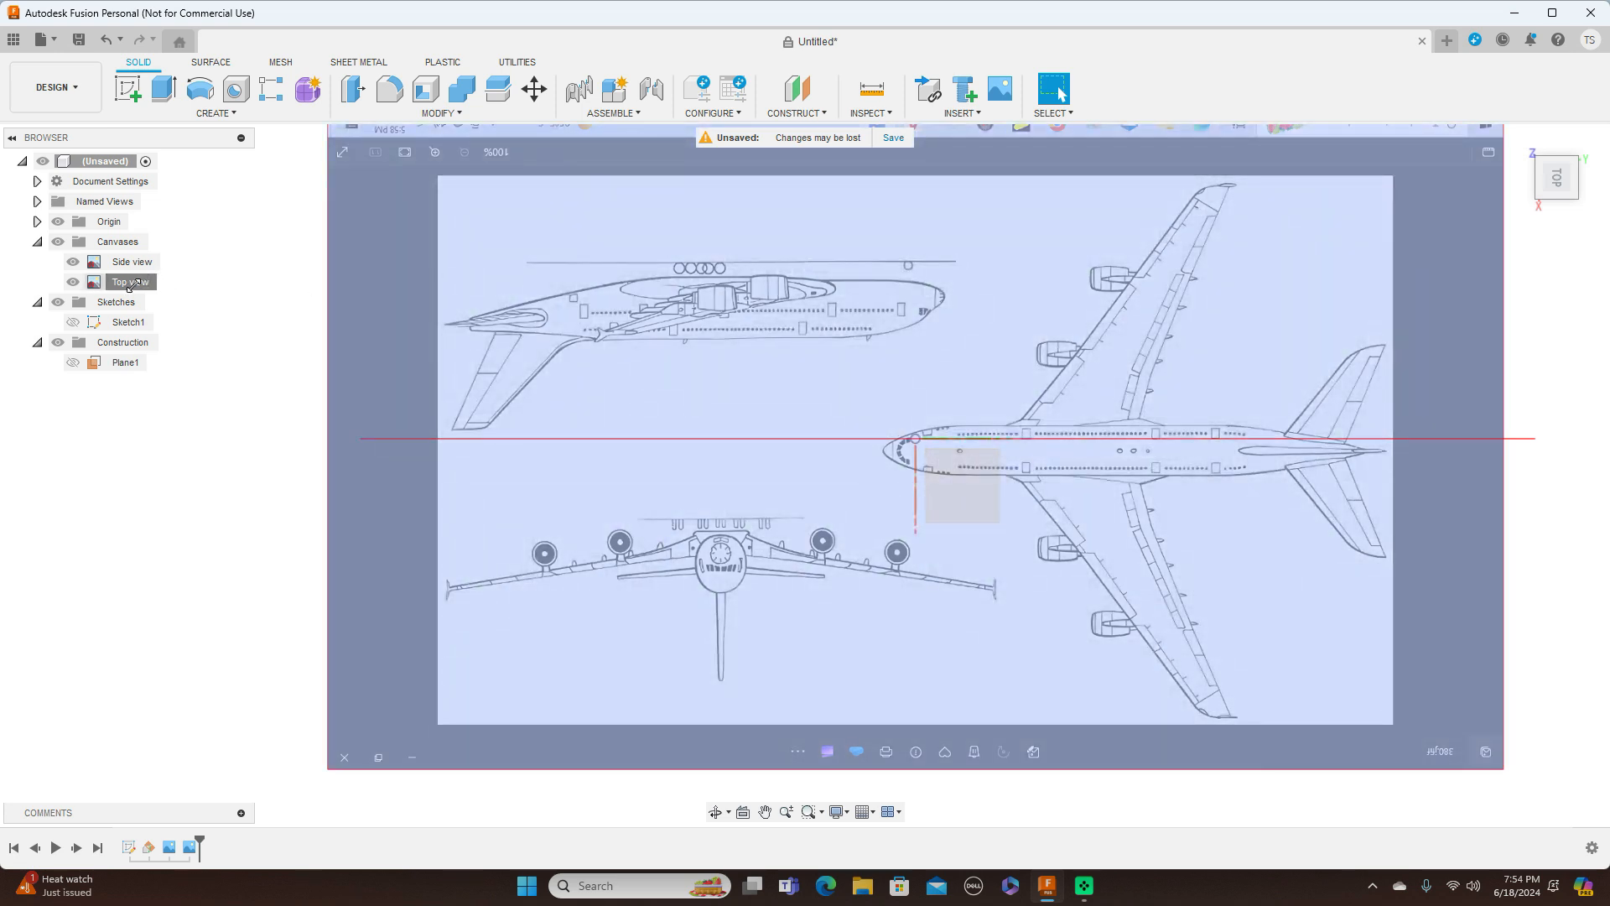
right_click(134, 287)
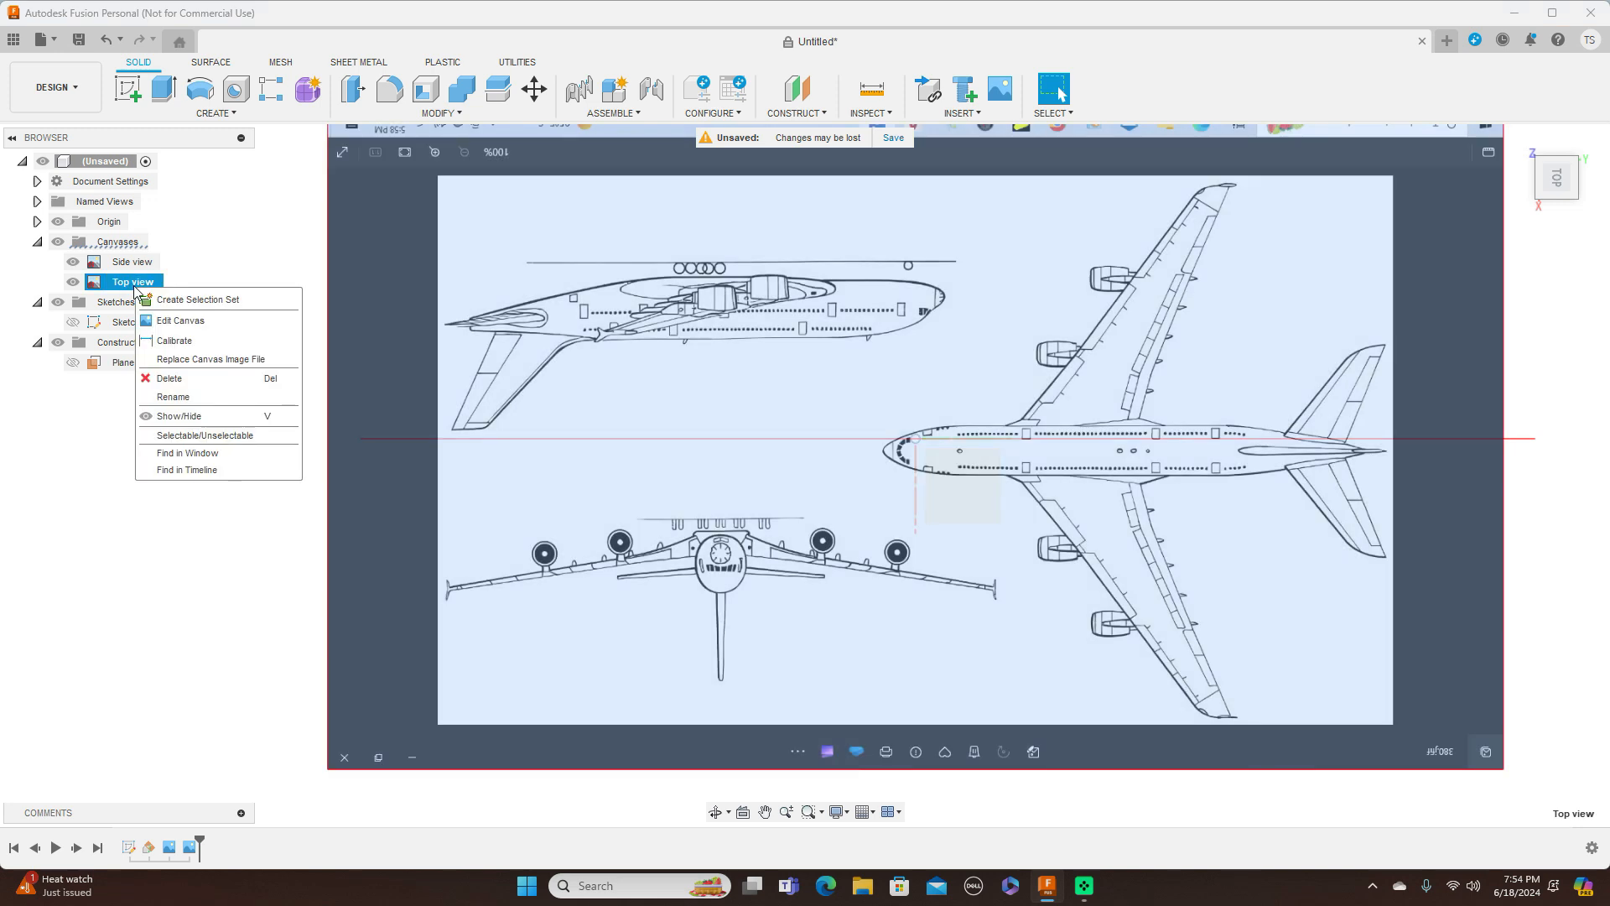
left_click(178, 325)
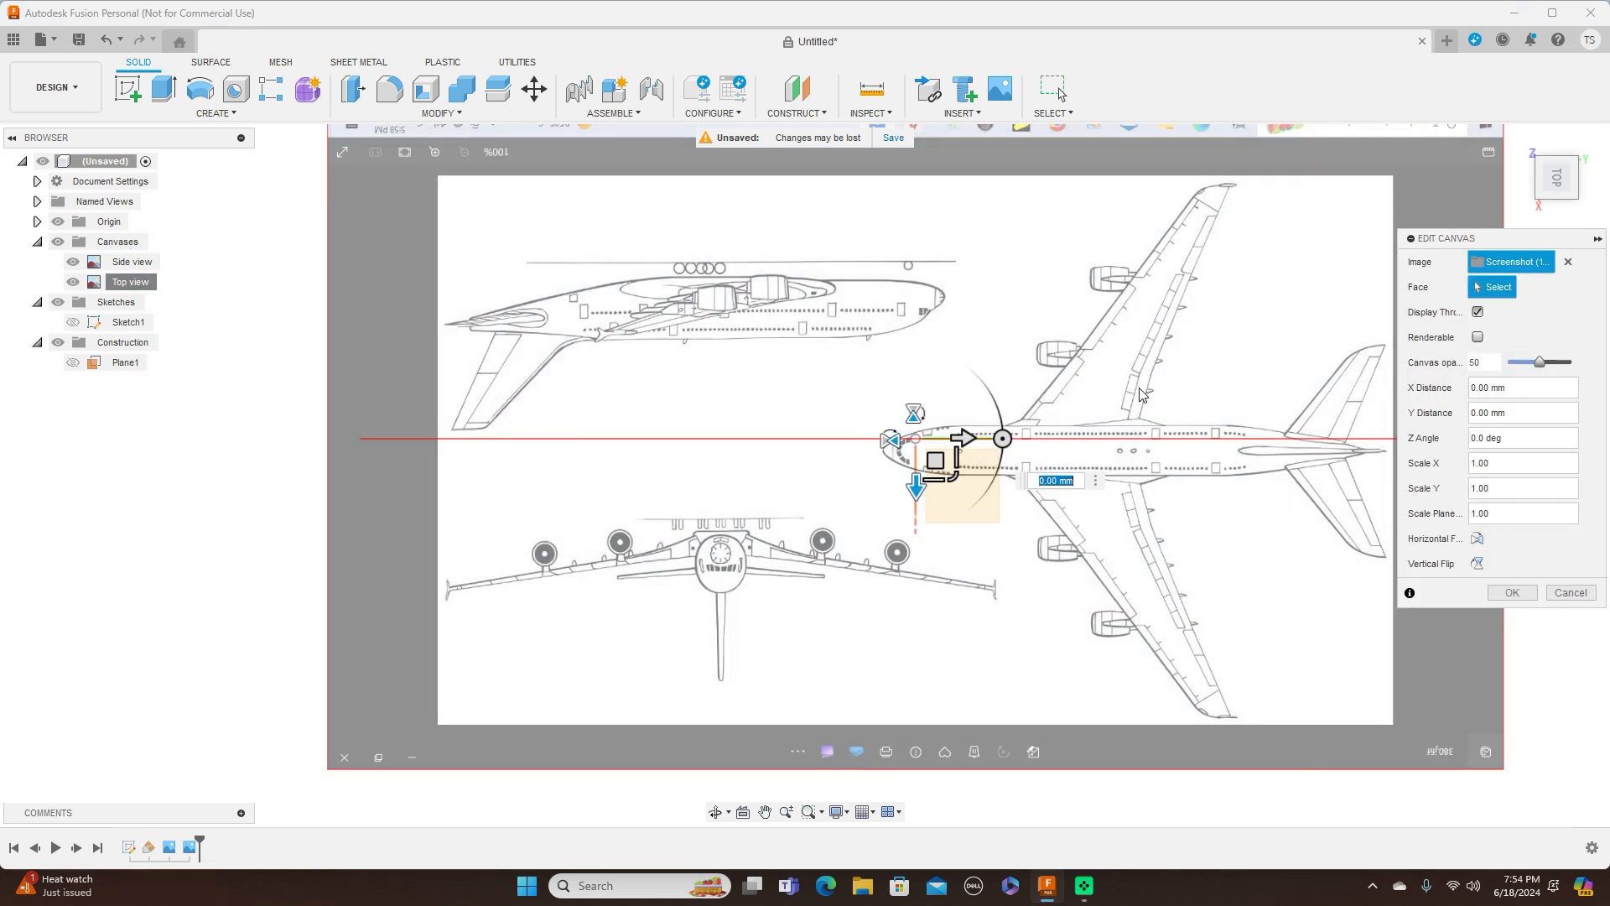
middle_click_drag(1091, 389, 852, 384)
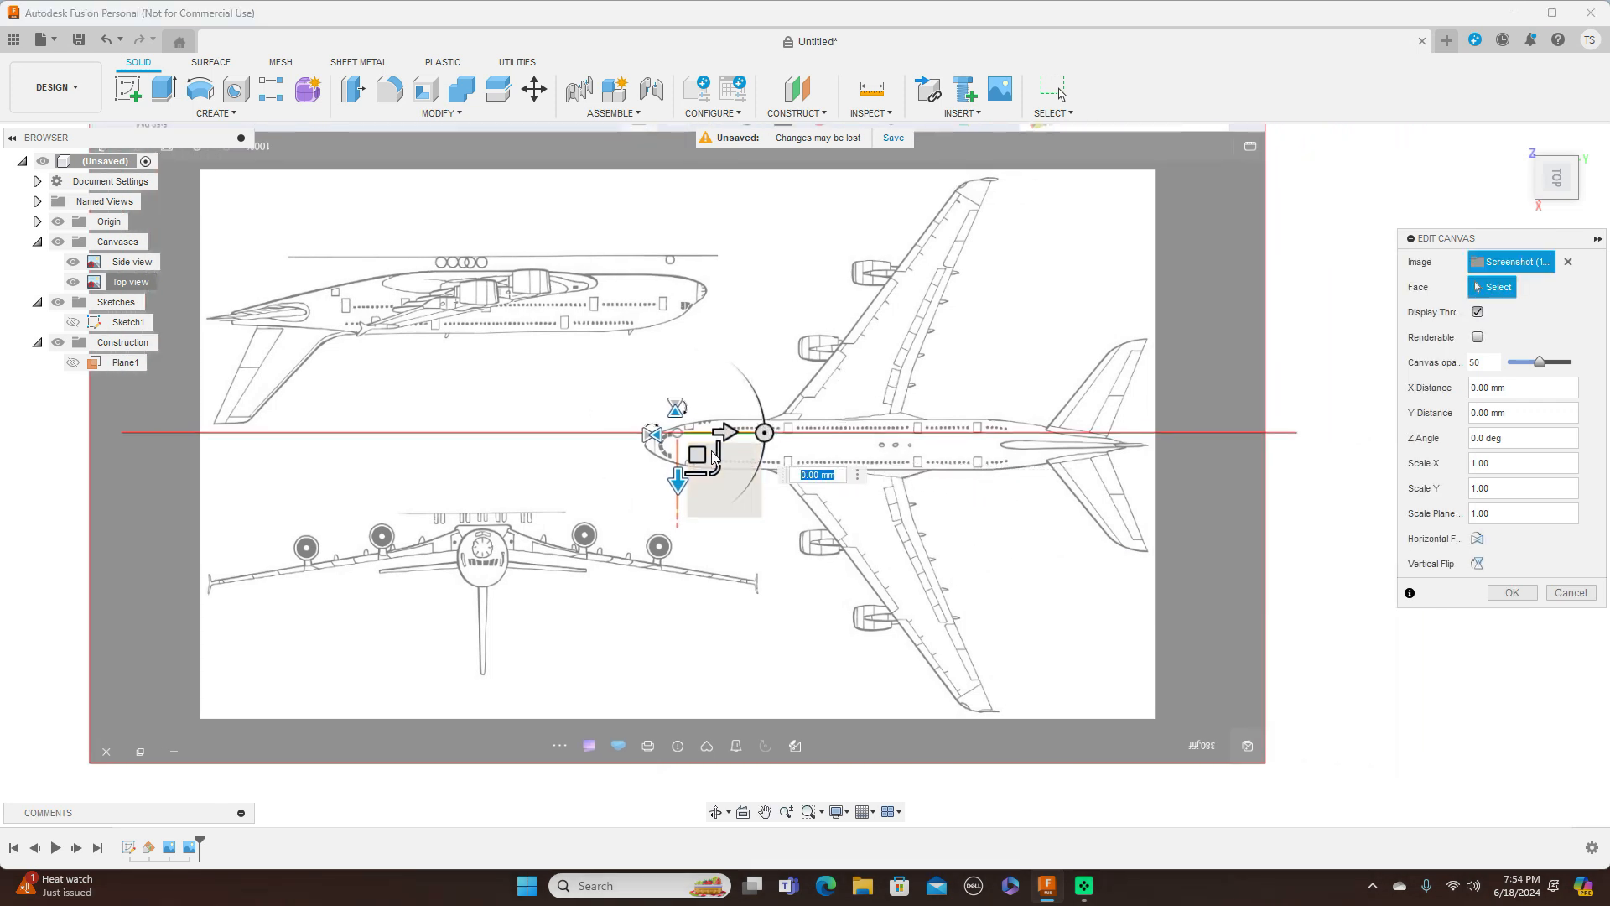
left_click_drag(697, 453, 736, 442)
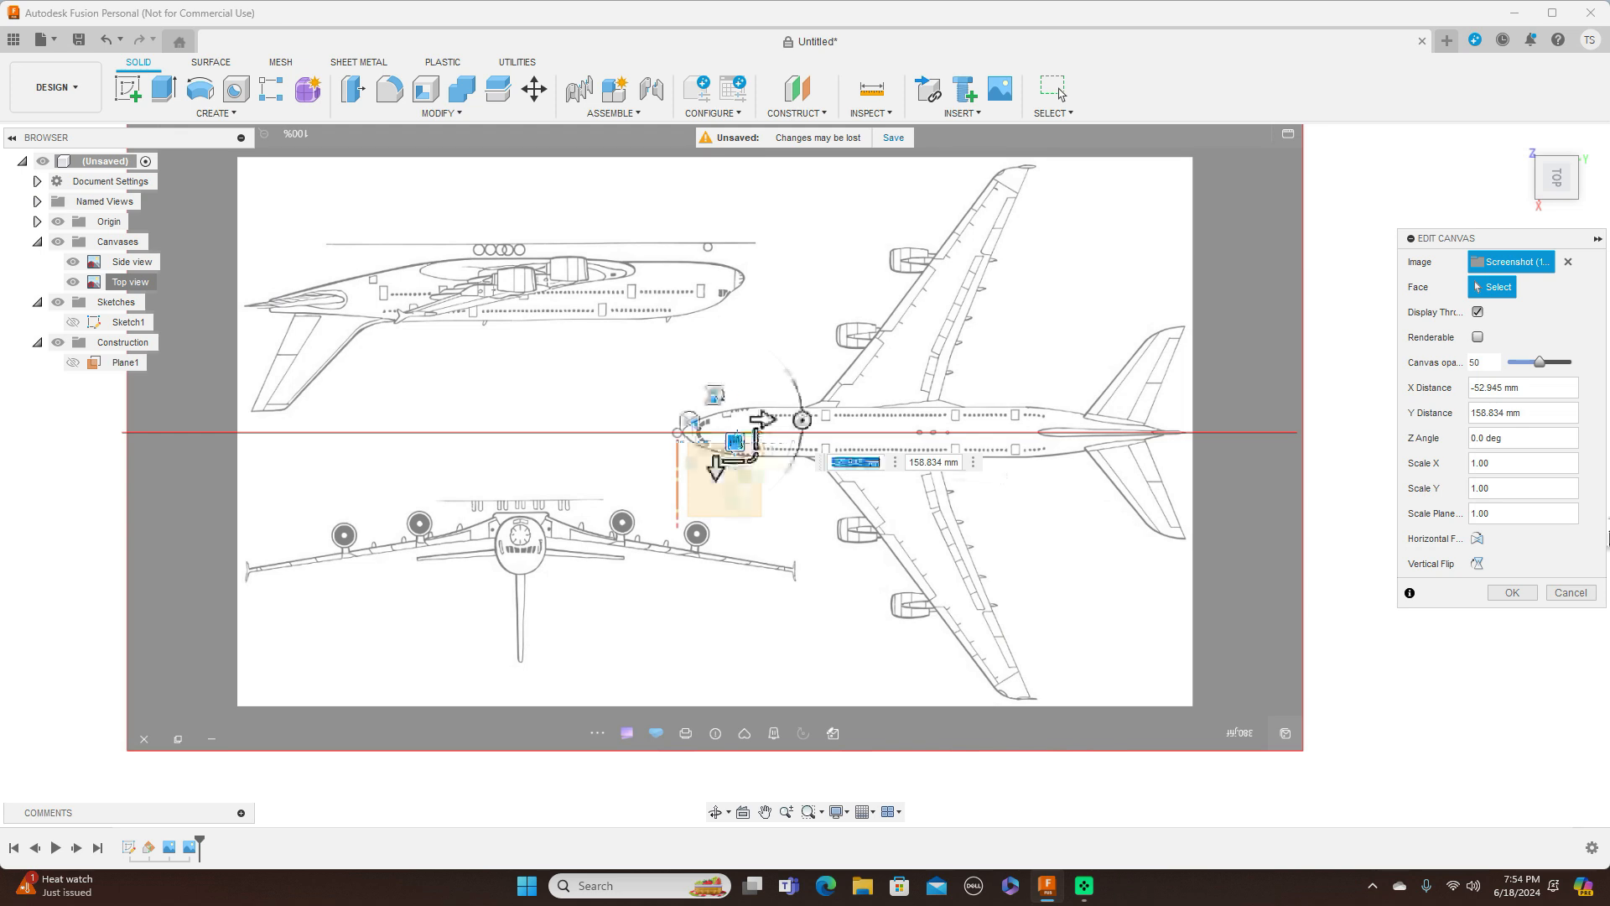
left_click(1512, 593)
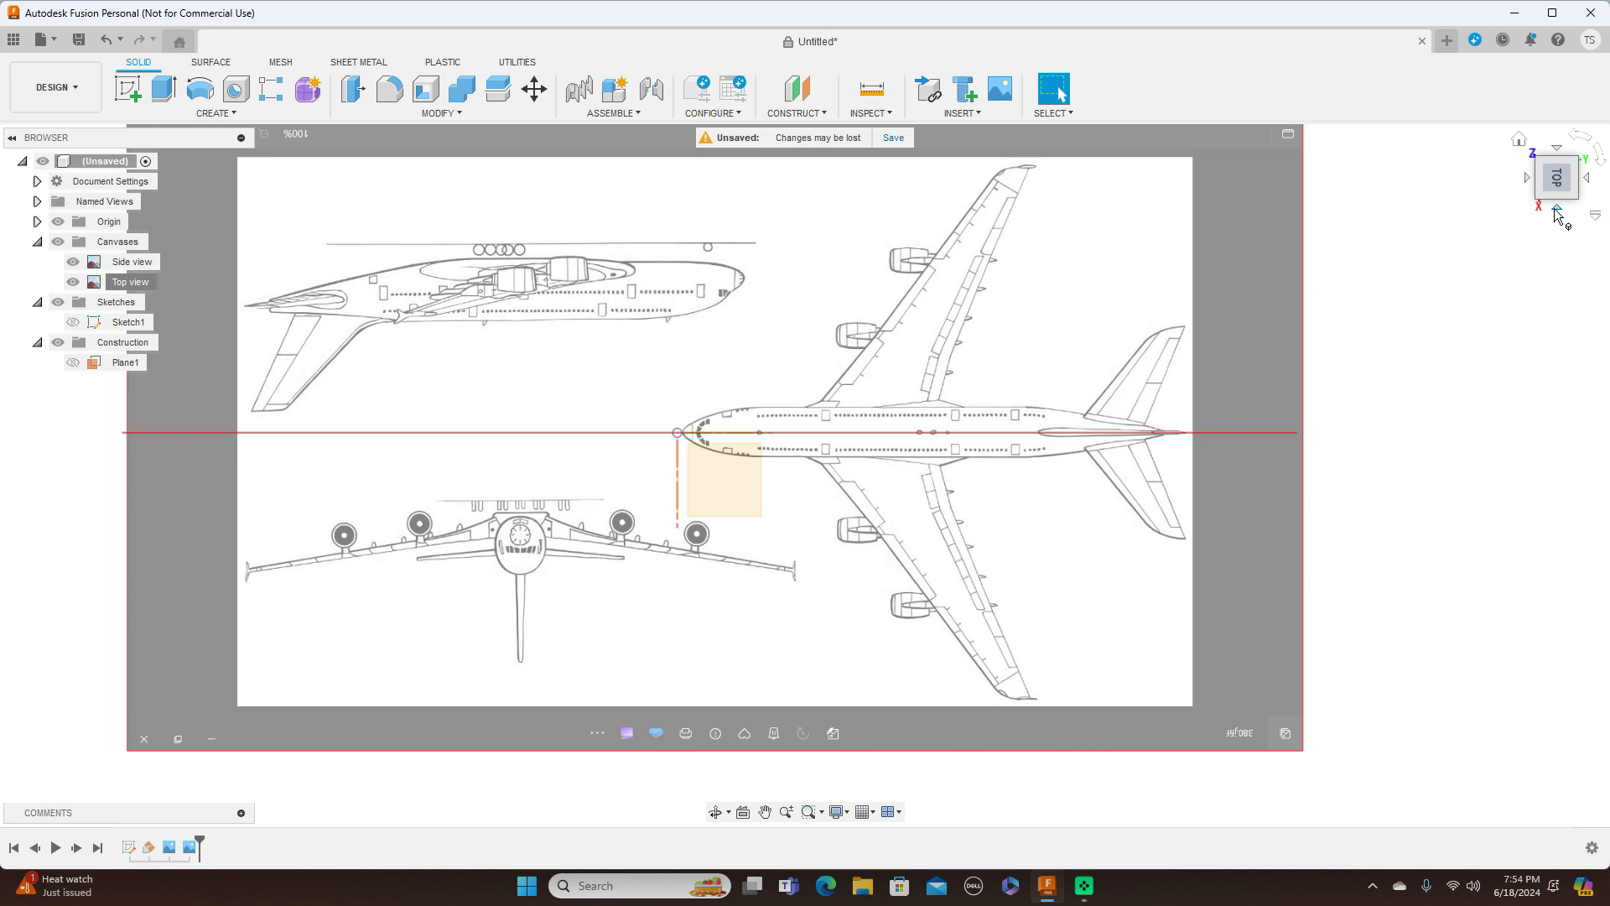
Compare the alignment of the Side view and Top view canvases by viewing them from the right and the top
left_click(1558, 211)
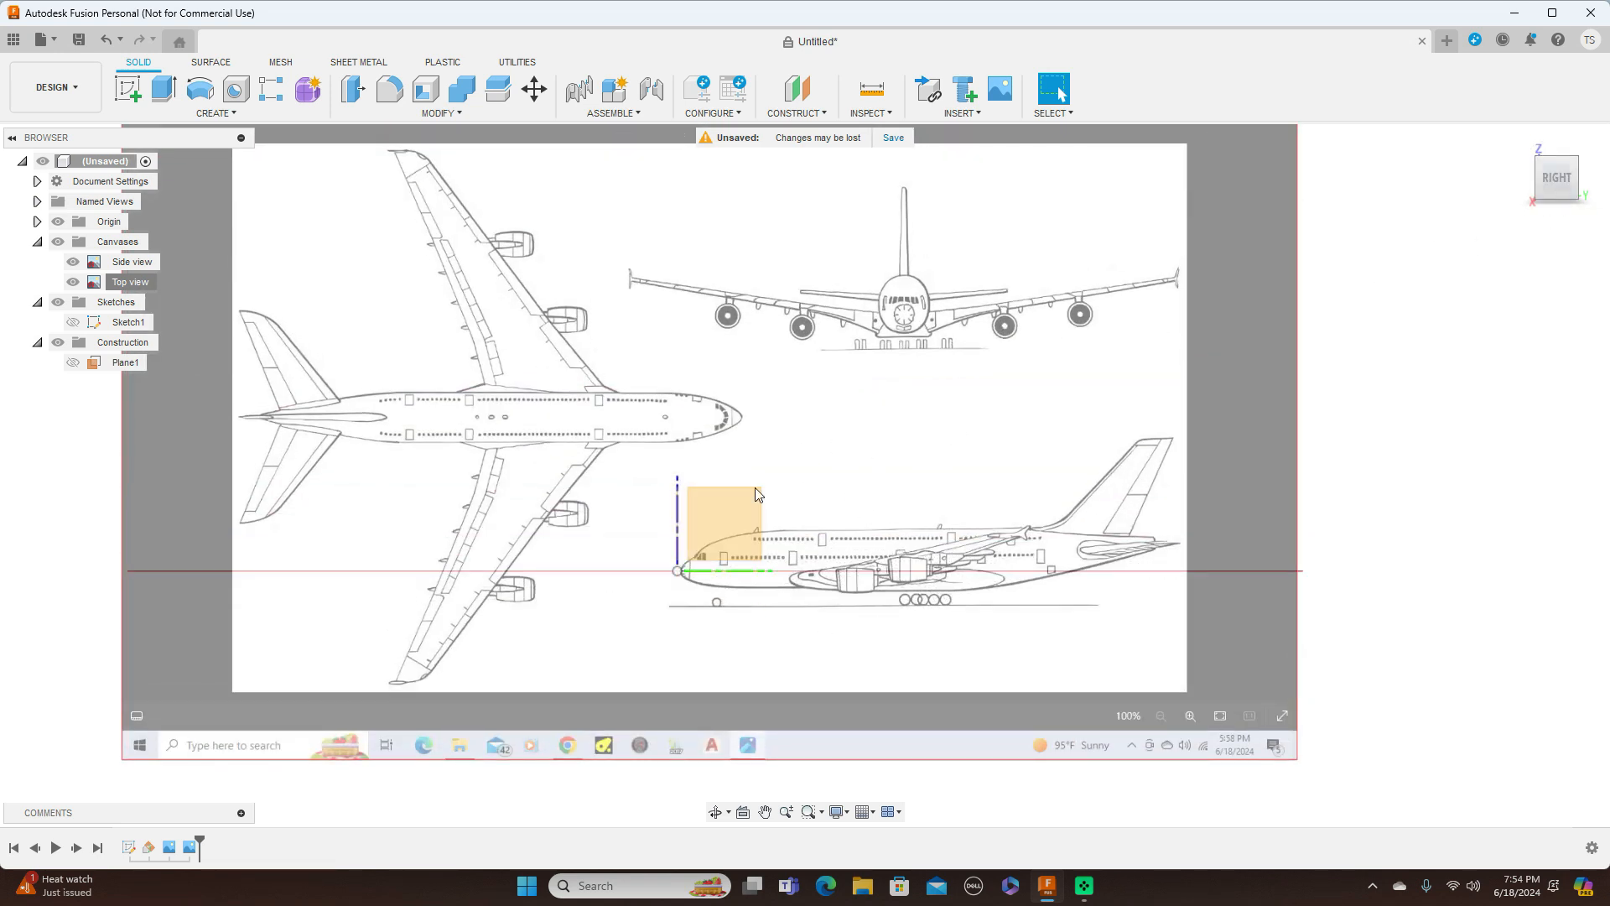
mouse_move(1559, 154)
left_click(1559, 151)
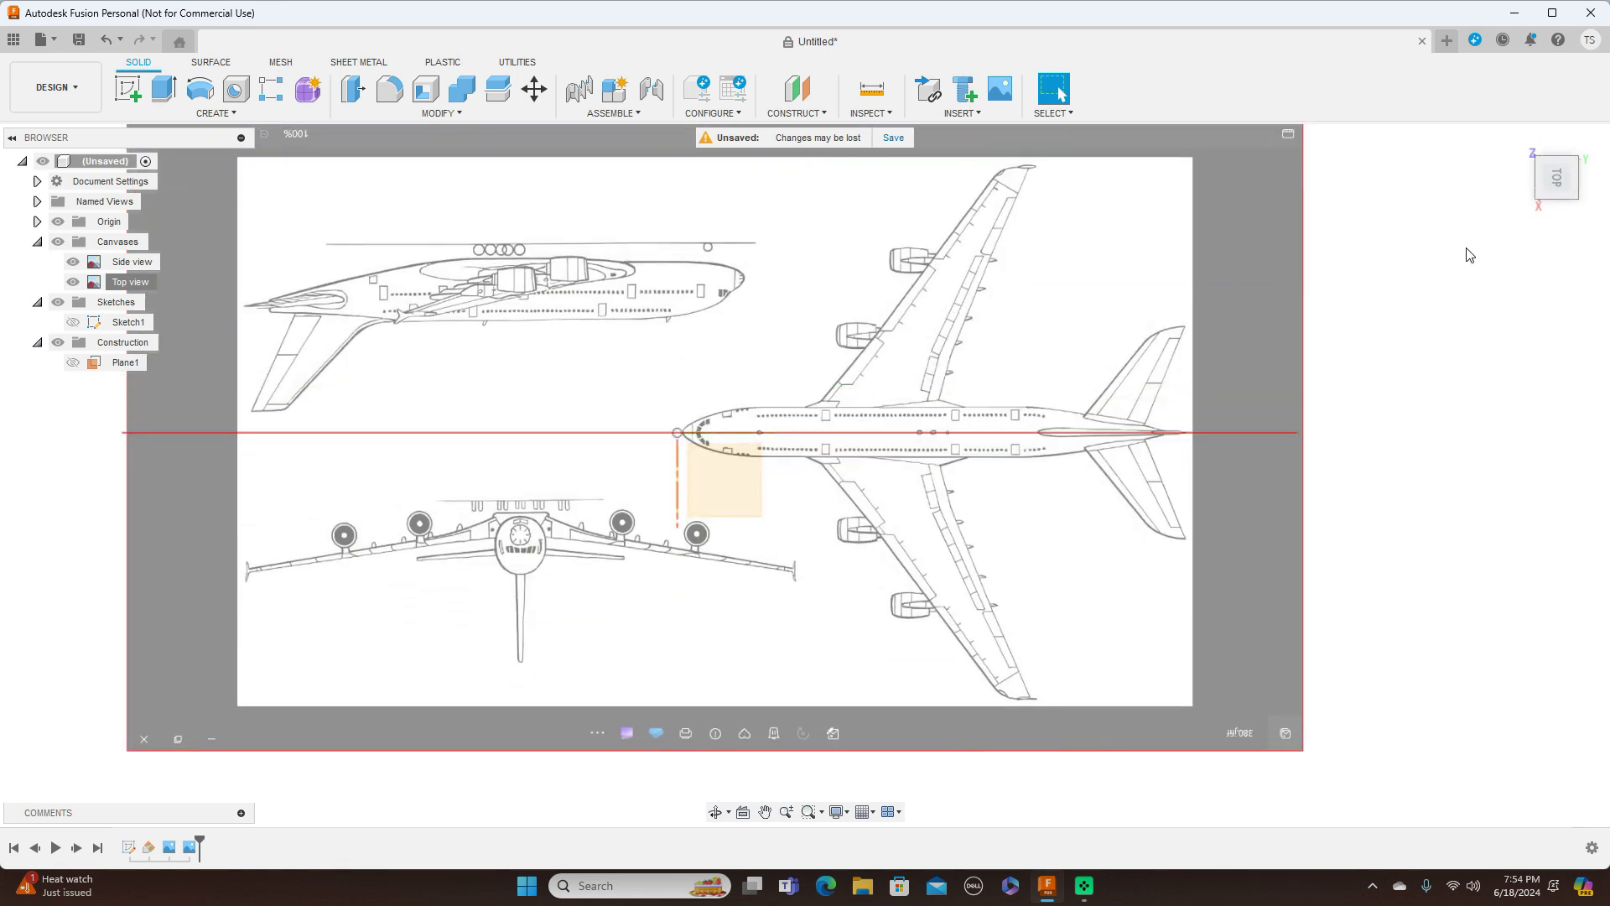
Start a new canvas in the front view using the Screenshot (139) image from the computer
mouse_move(1553, 206)
left_click(1557, 208)
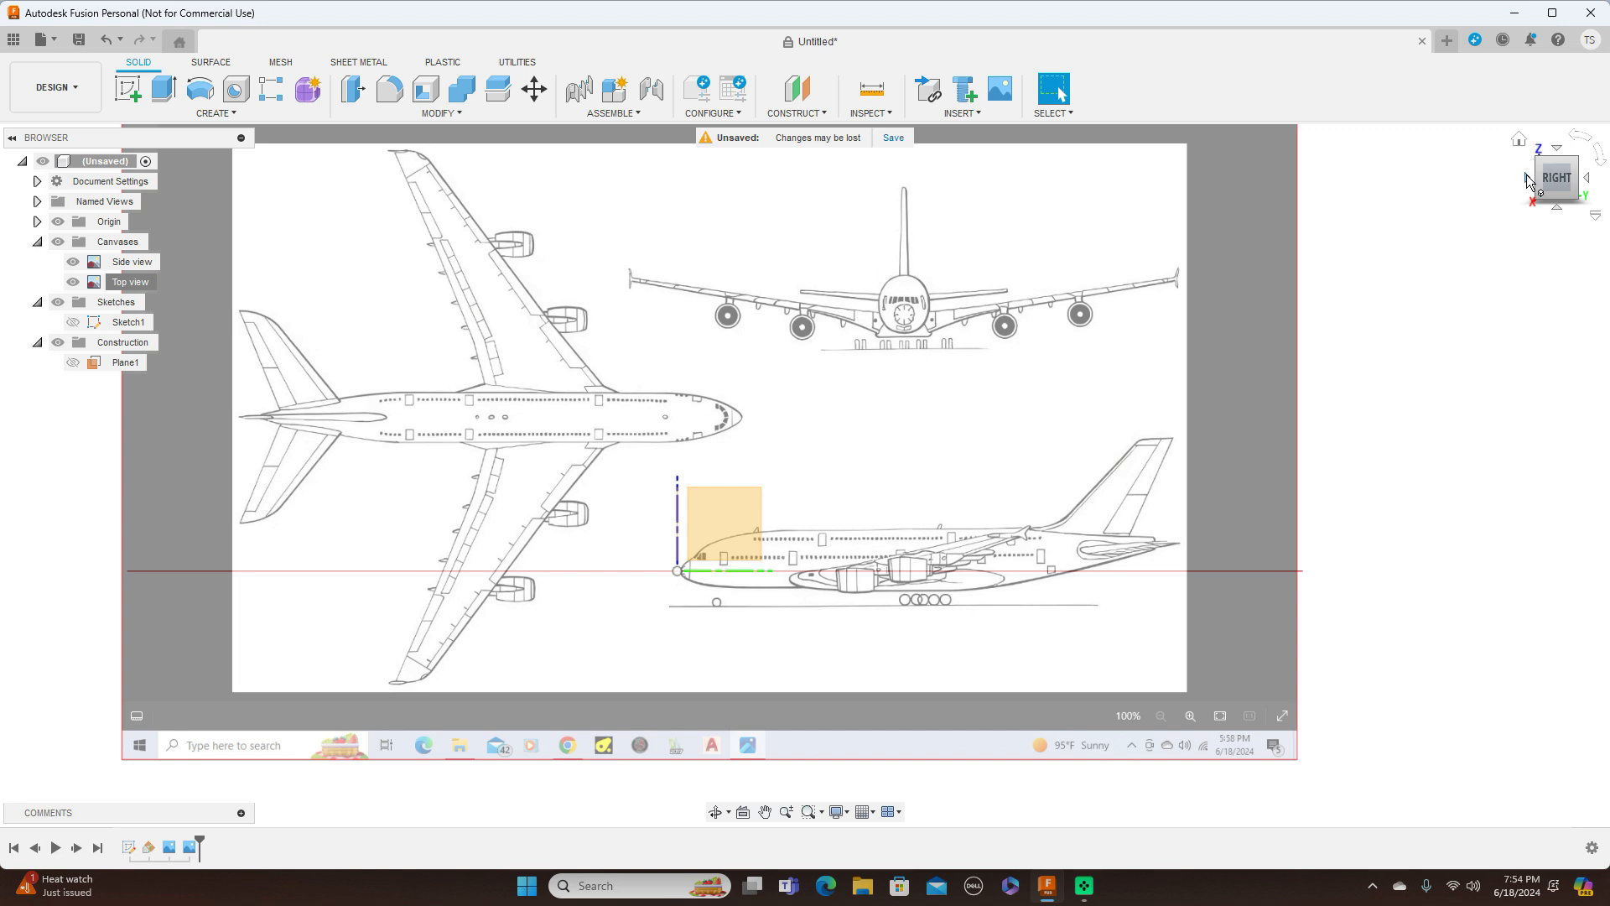
left_click(1527, 178)
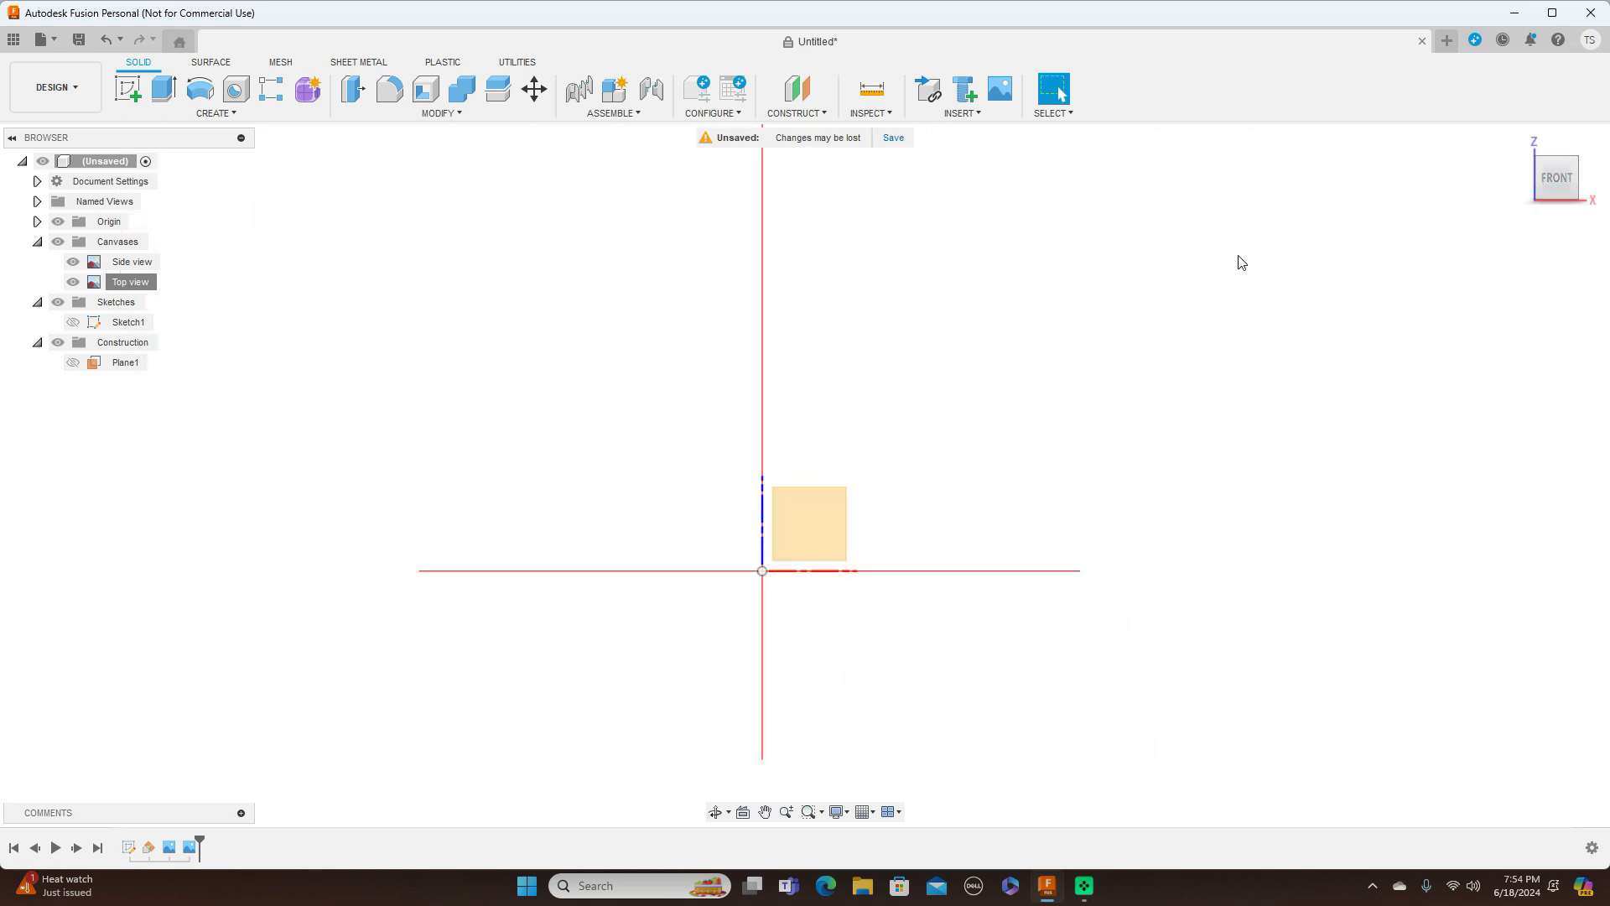
left_click(979, 114)
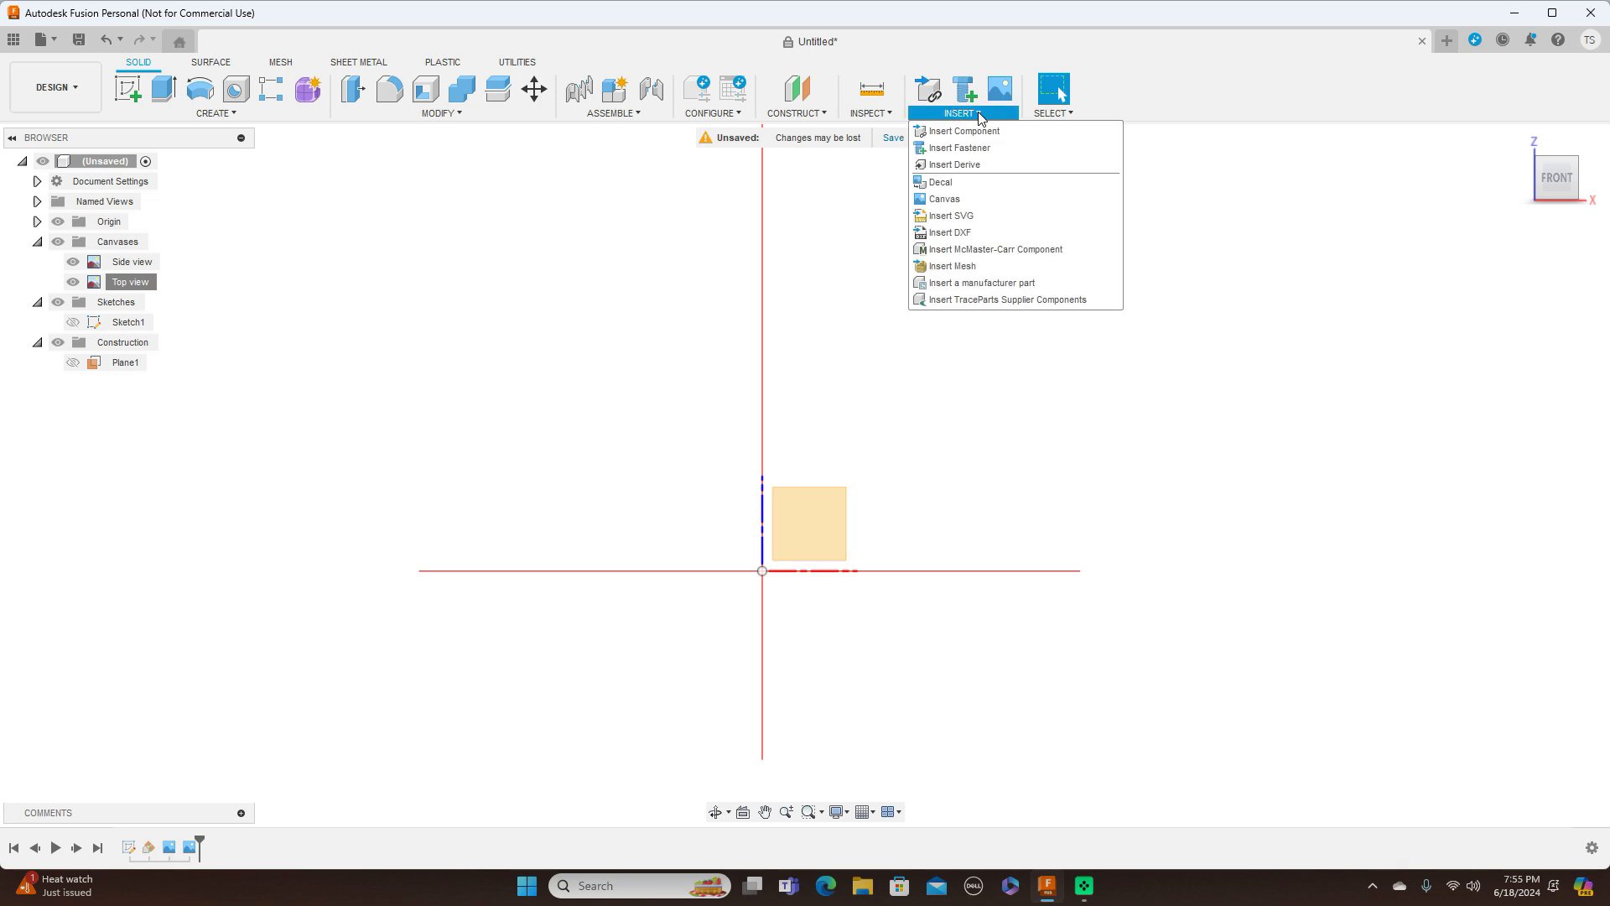
left_click(972, 198)
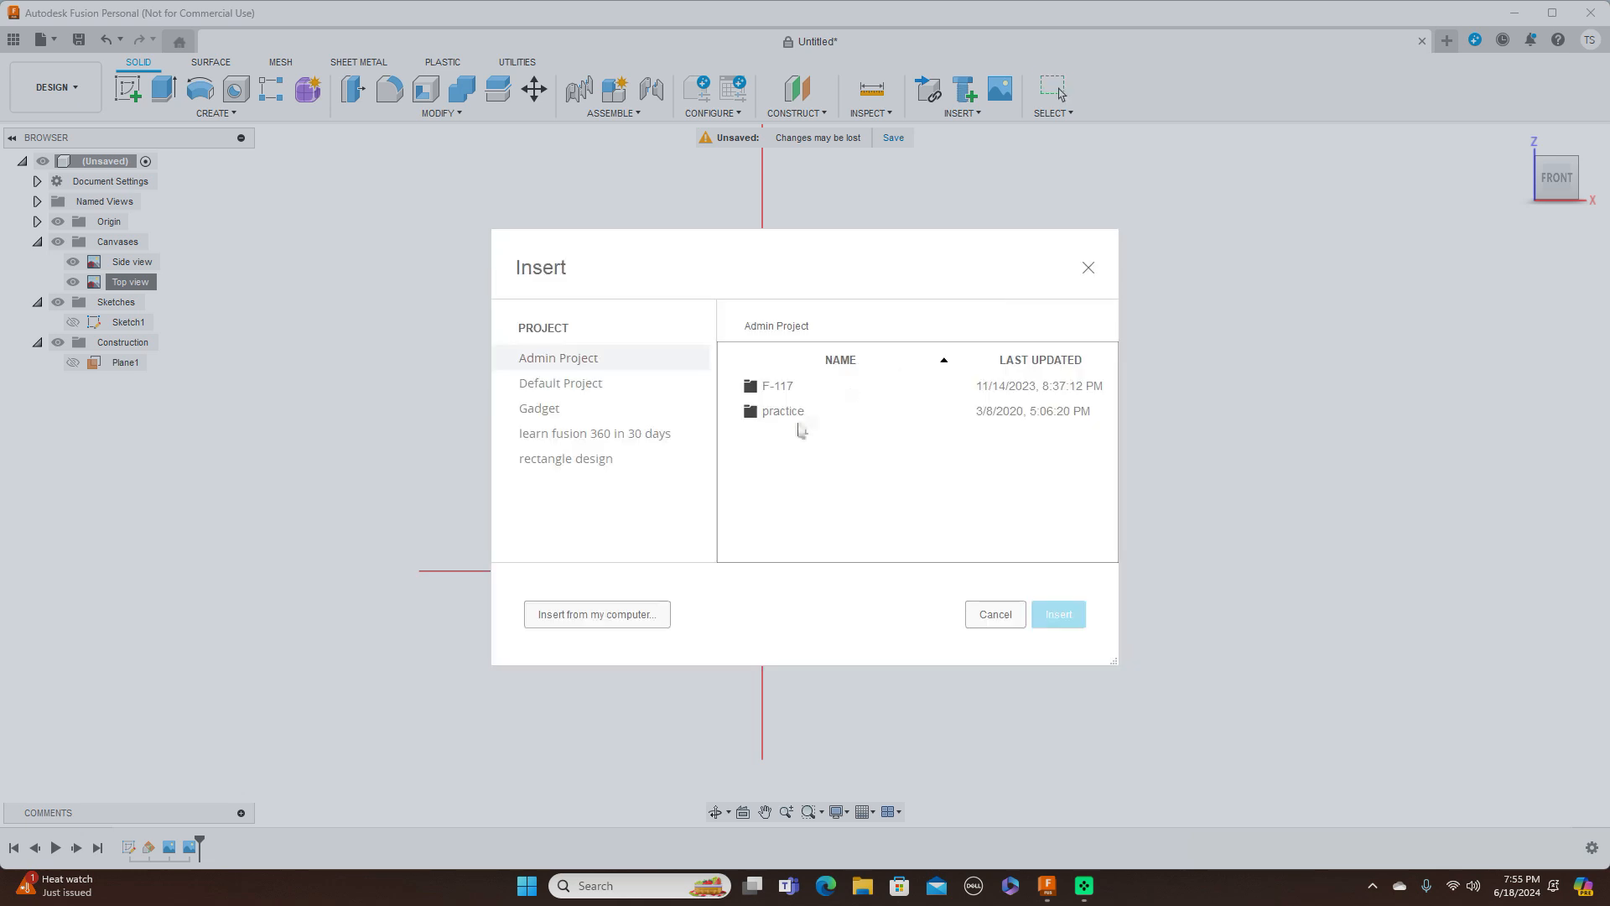
left_click(614, 619)
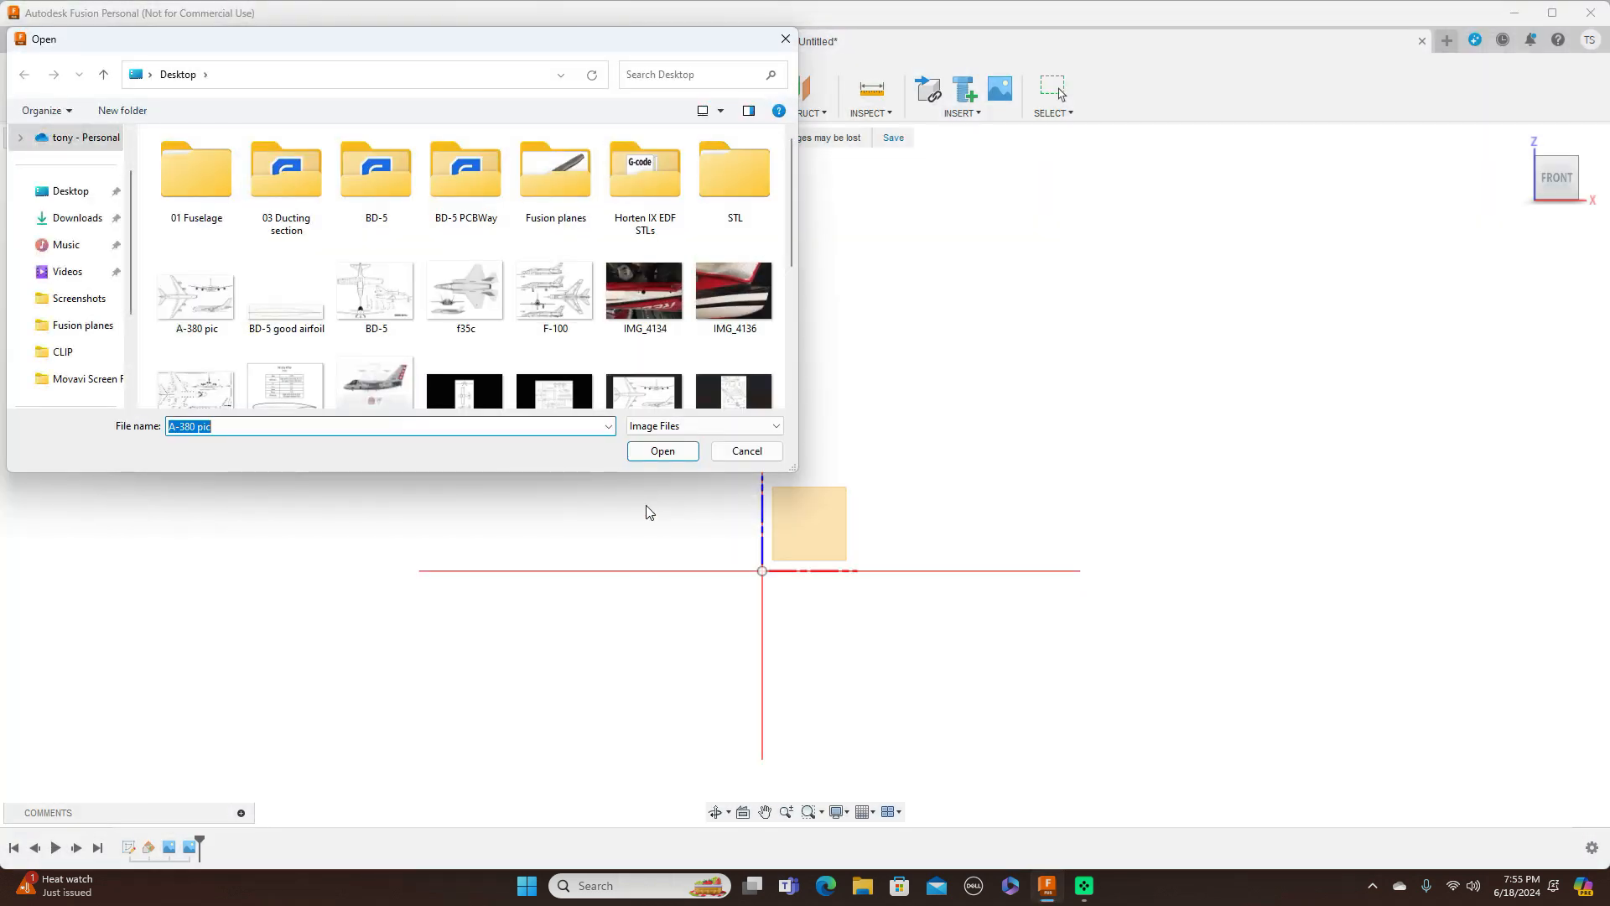
scroll(675, 336, "down", 1)
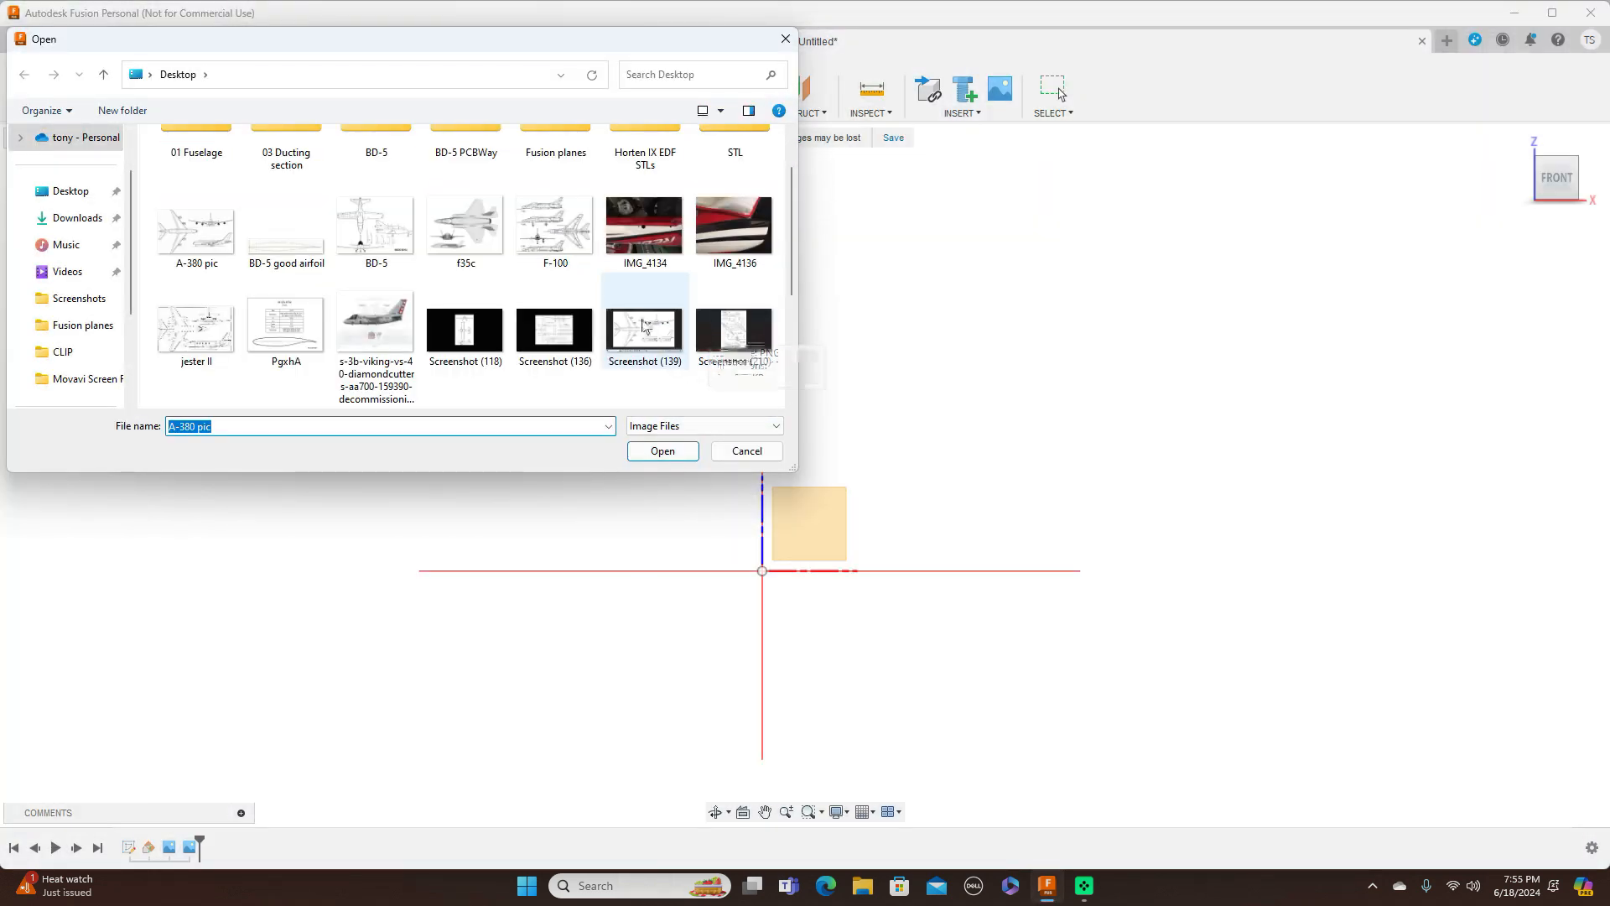
left_click(642, 330)
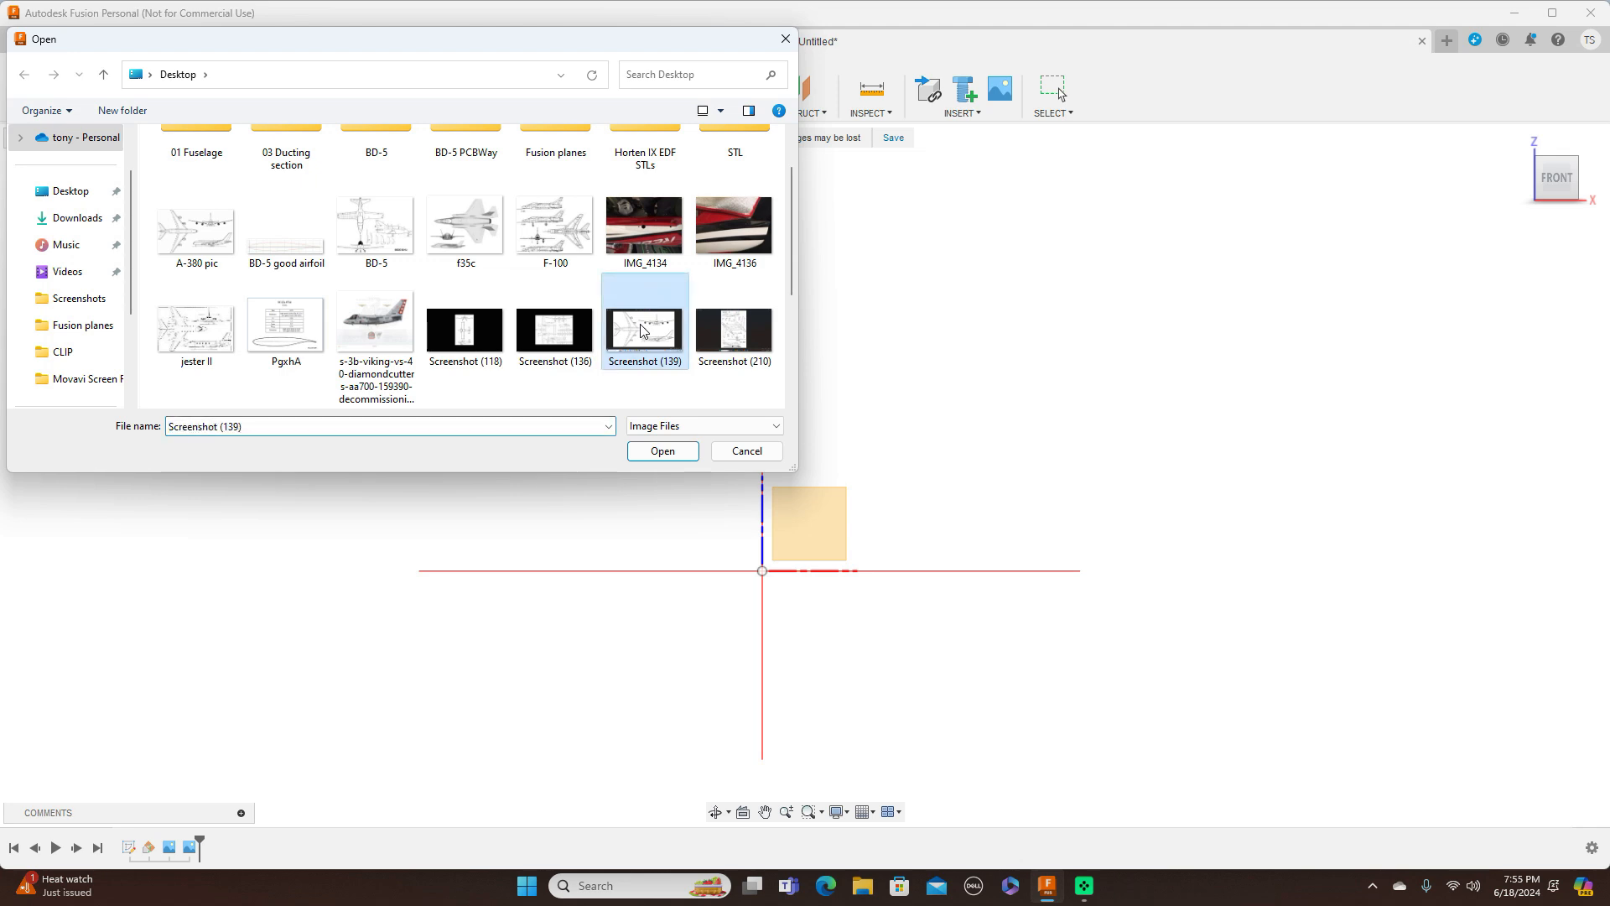
left_click(663, 452)
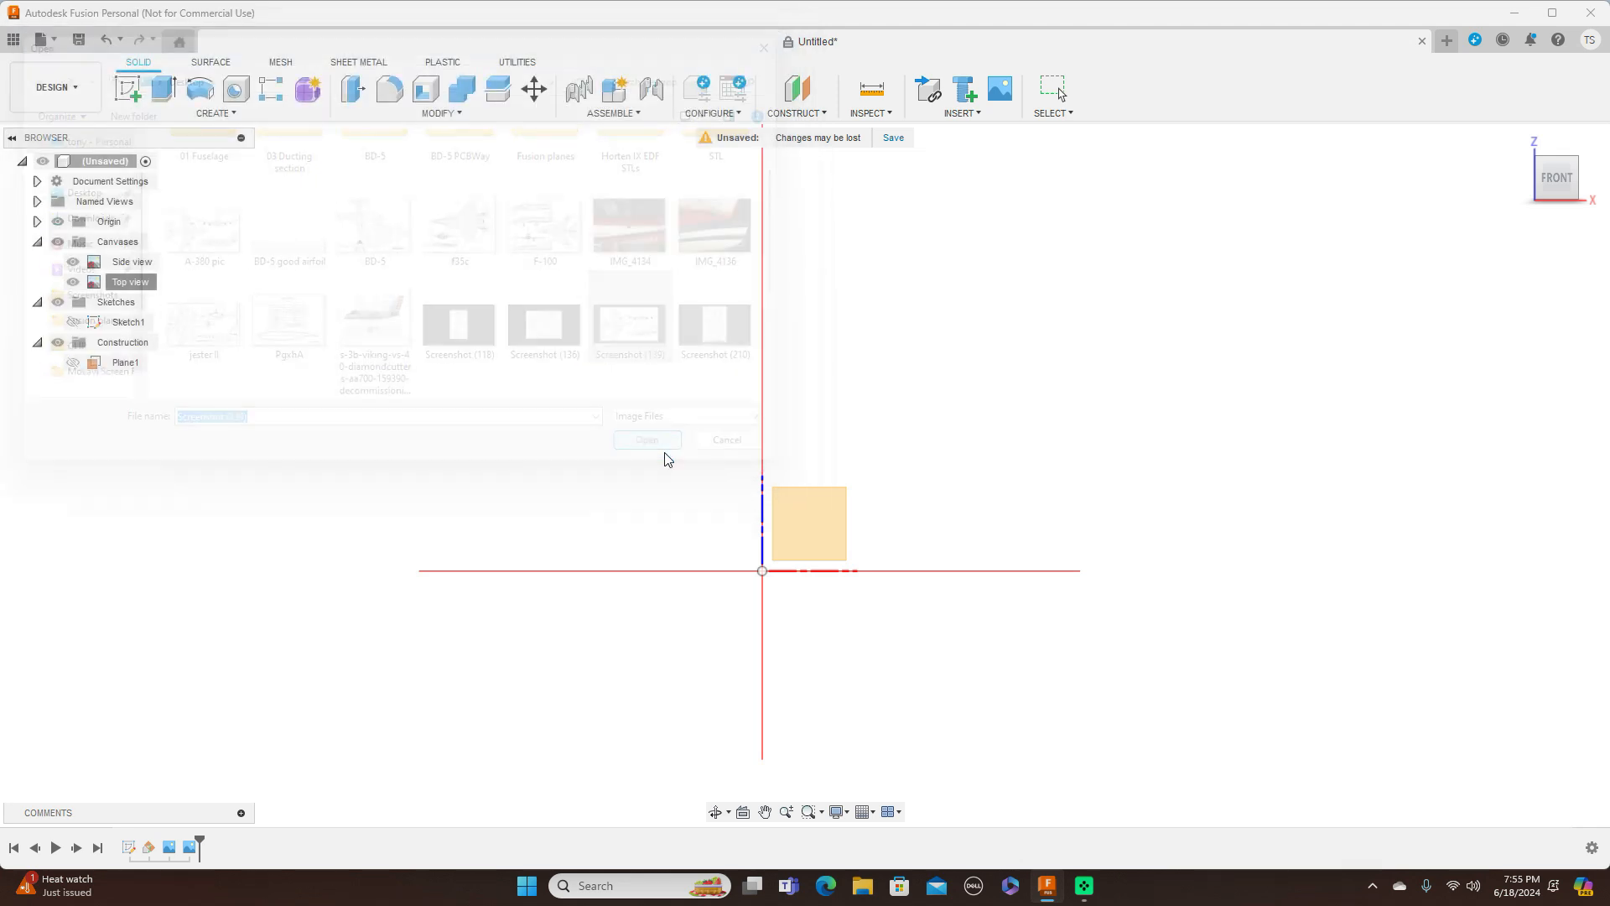
Place the canvas on the XZ plane, enlarge it to a plane scale of about 210.68, and accept
left_click(813, 532)
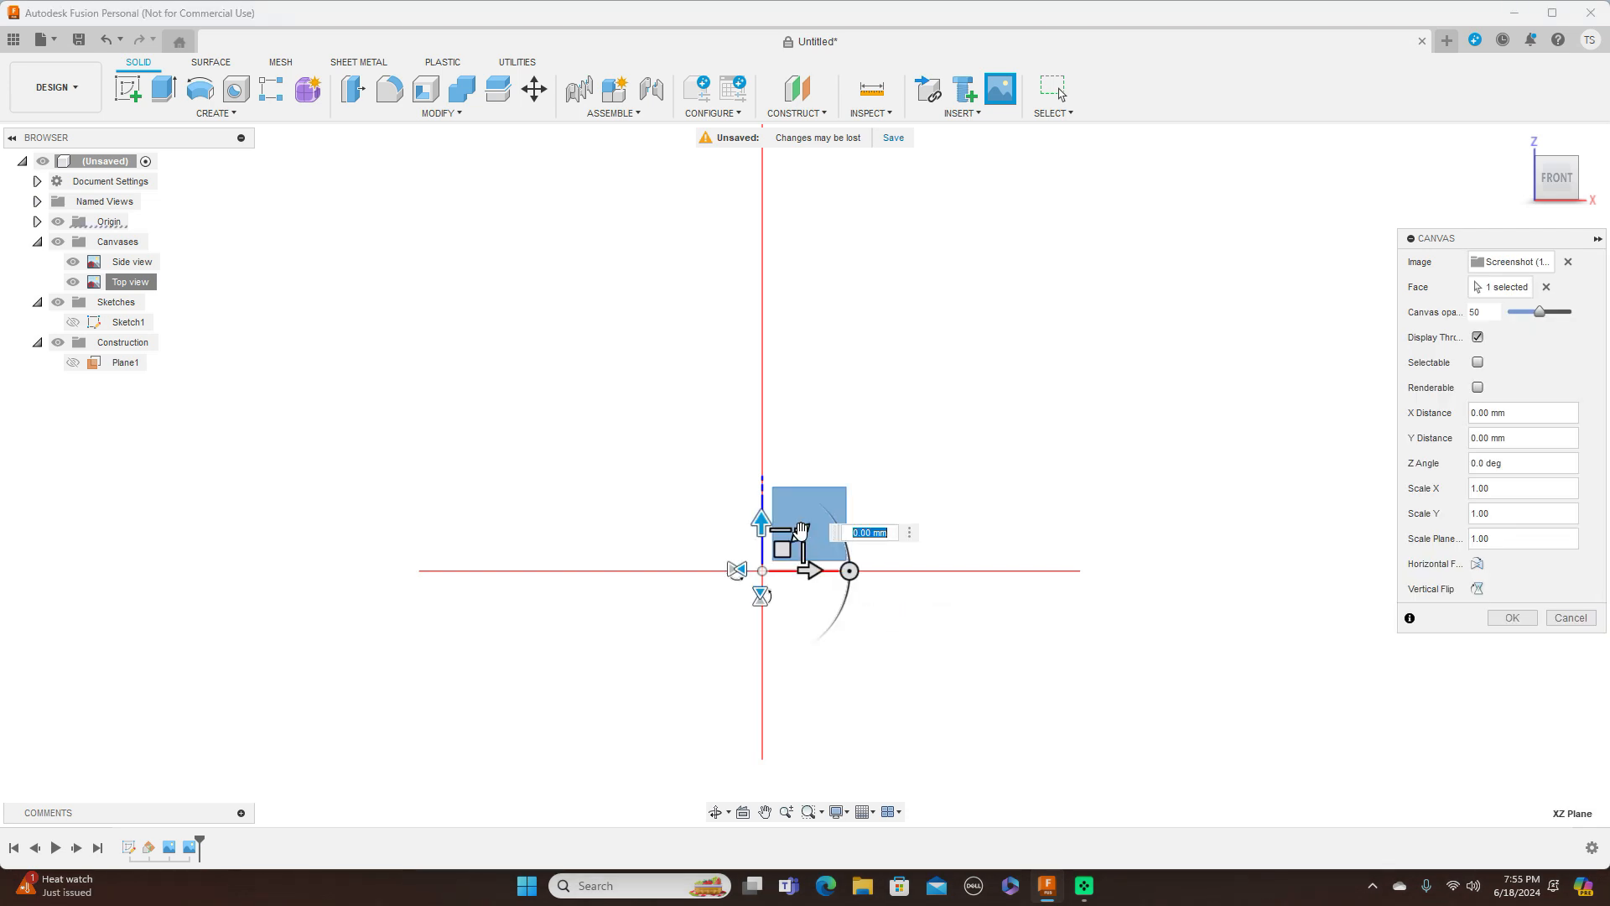
left_click_drag(801, 531, 977, 396)
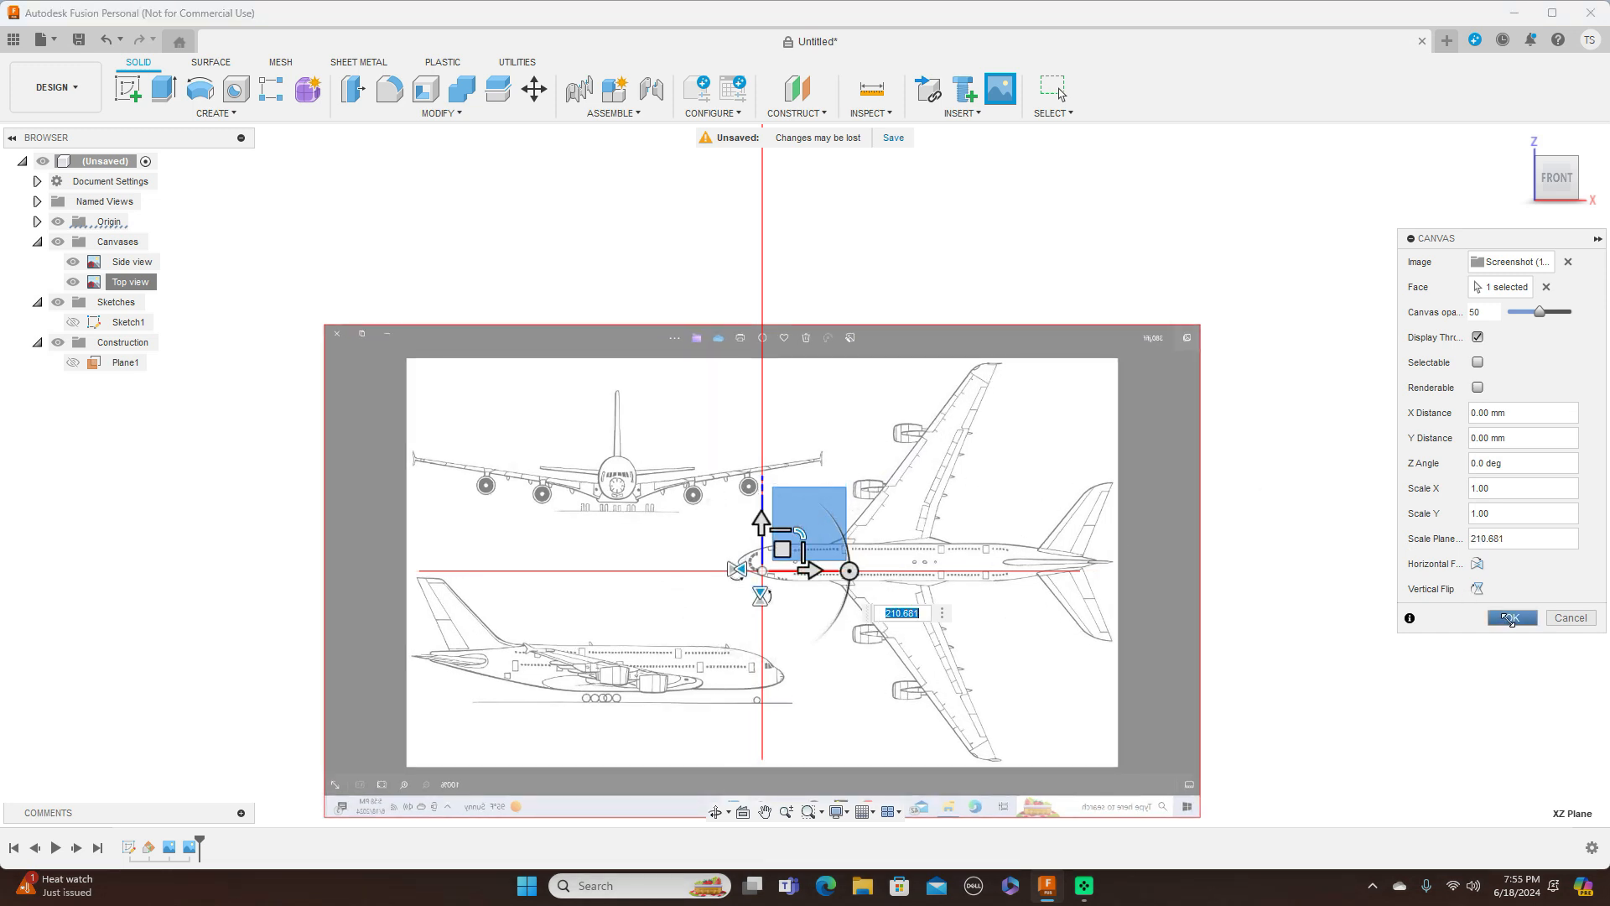
left_click(1510, 620)
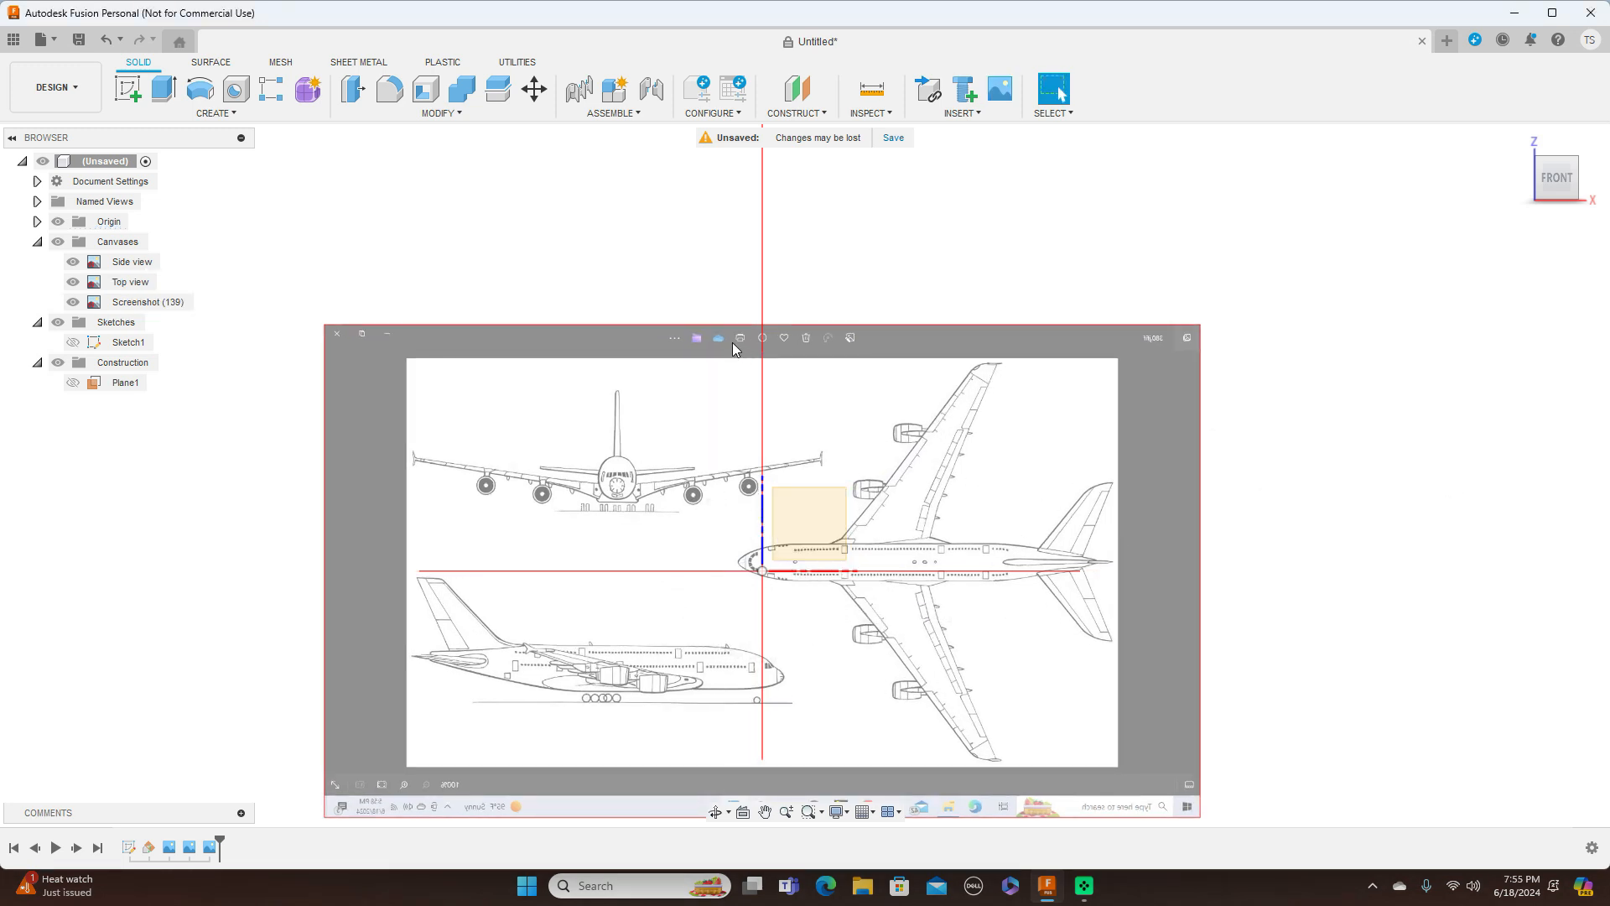
Rename the new Screenshot (139) canvas as "Front view"
left_click(177, 302)
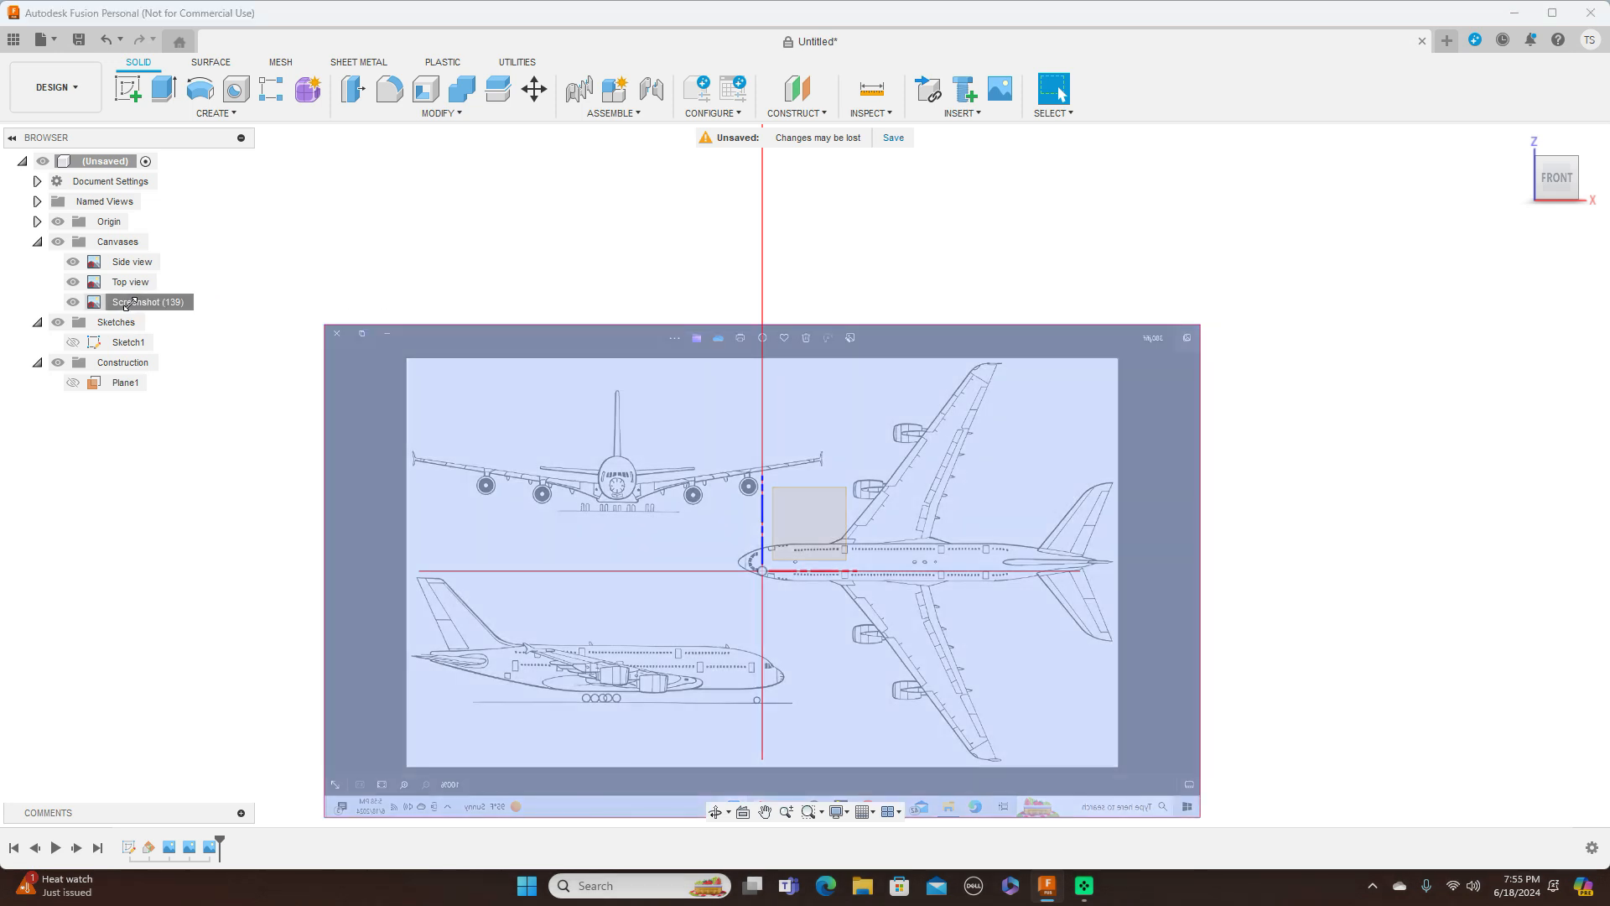
left_click(125, 304)
left_click(172, 303)
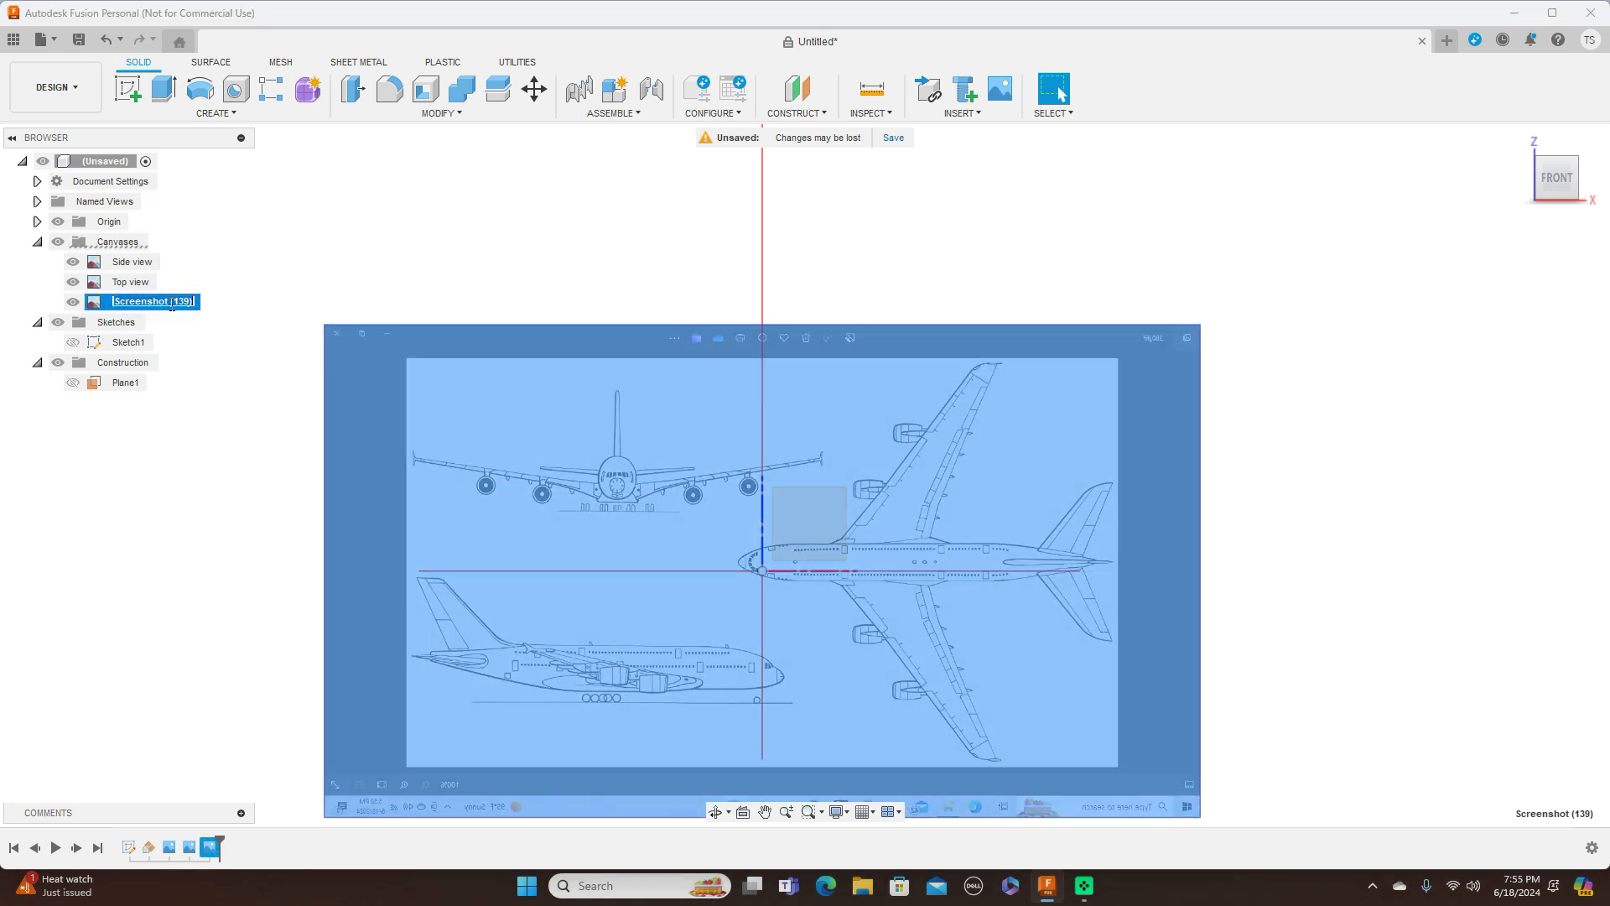
key("BackSpace")
type("Front view")
key("Return")
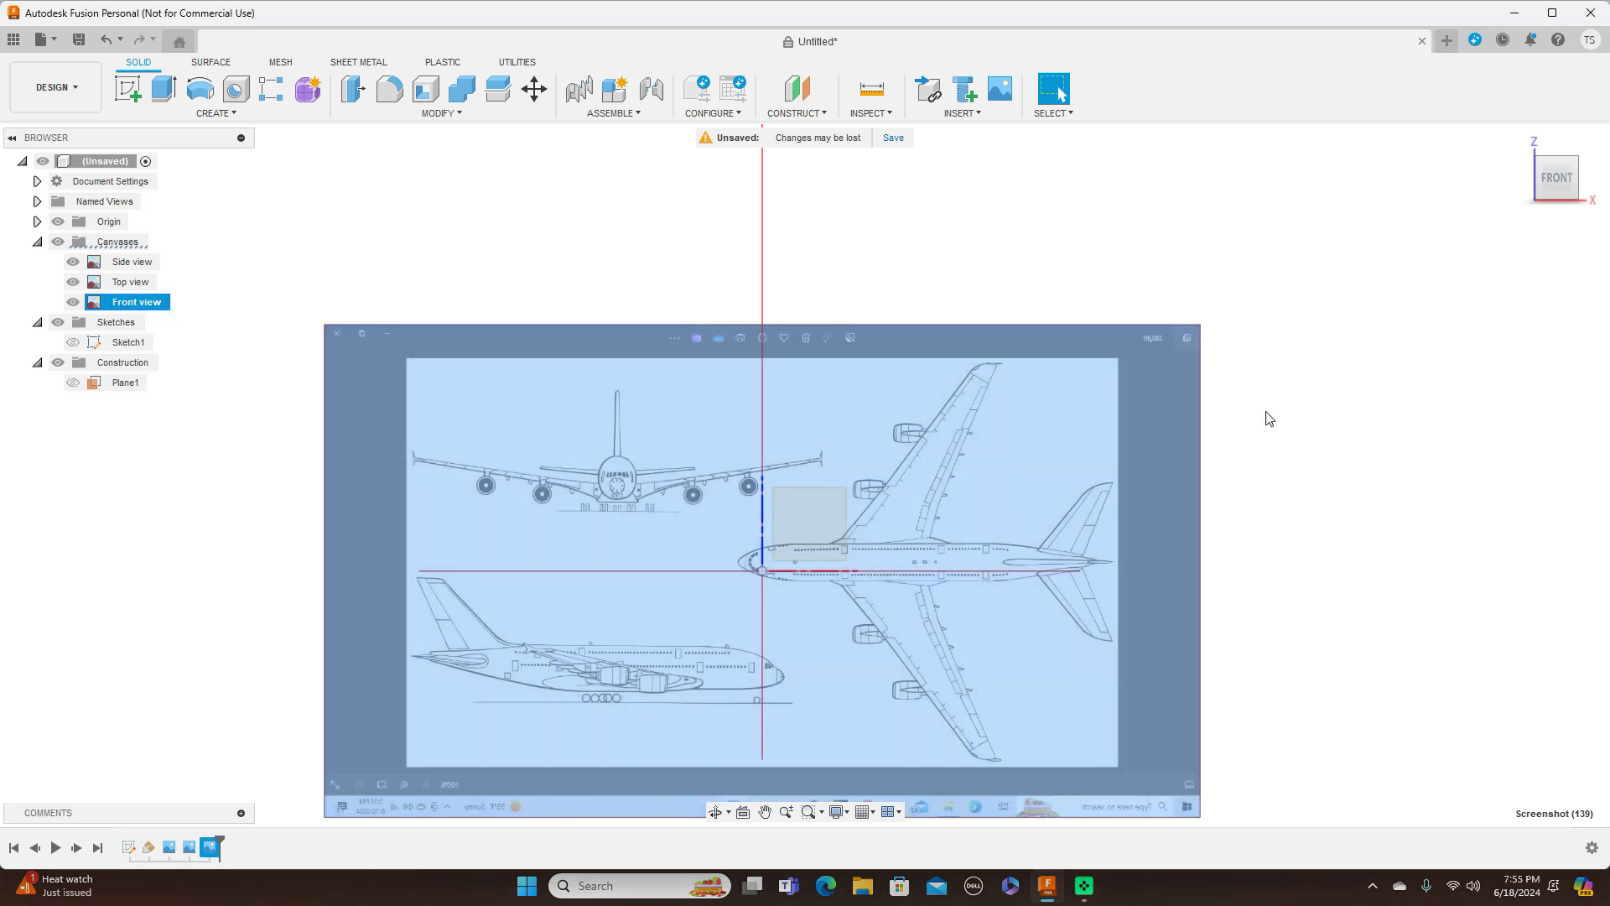
left_click(1269, 418)
Calibrate the Front view canvas between the nose and the tail end of the side profile, setting the distance to 2000 mm
scroll(1241, 453, "up", 2)
middle_click_drag(1233, 478, 1362, 304)
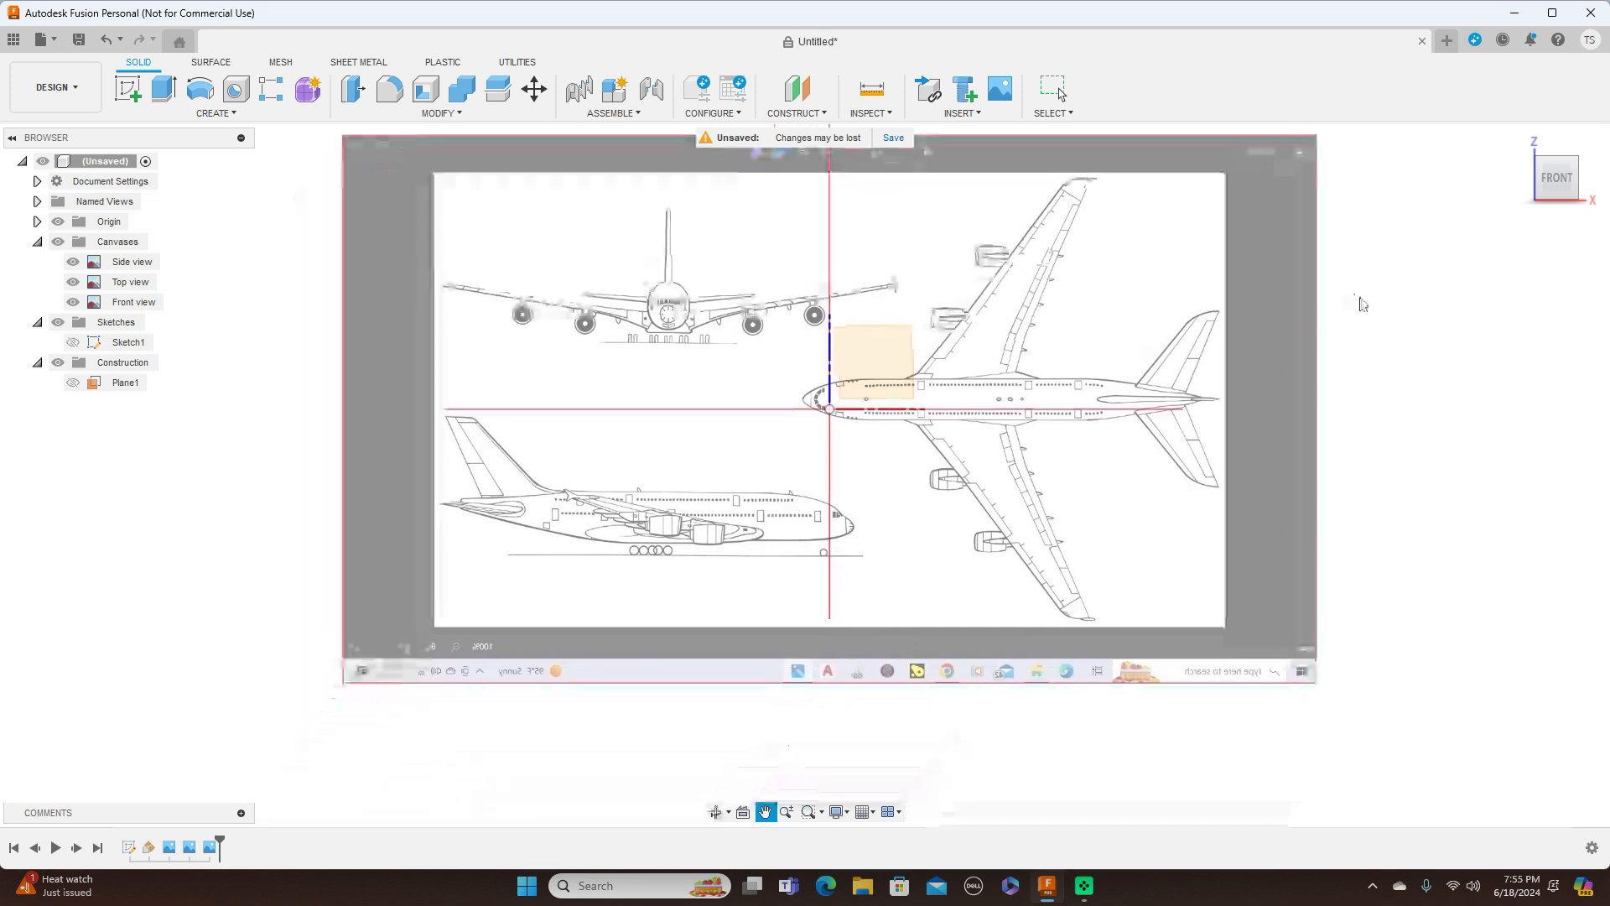
scroll(1152, 370, "up", 1)
scroll(1151, 370, "down", 1)
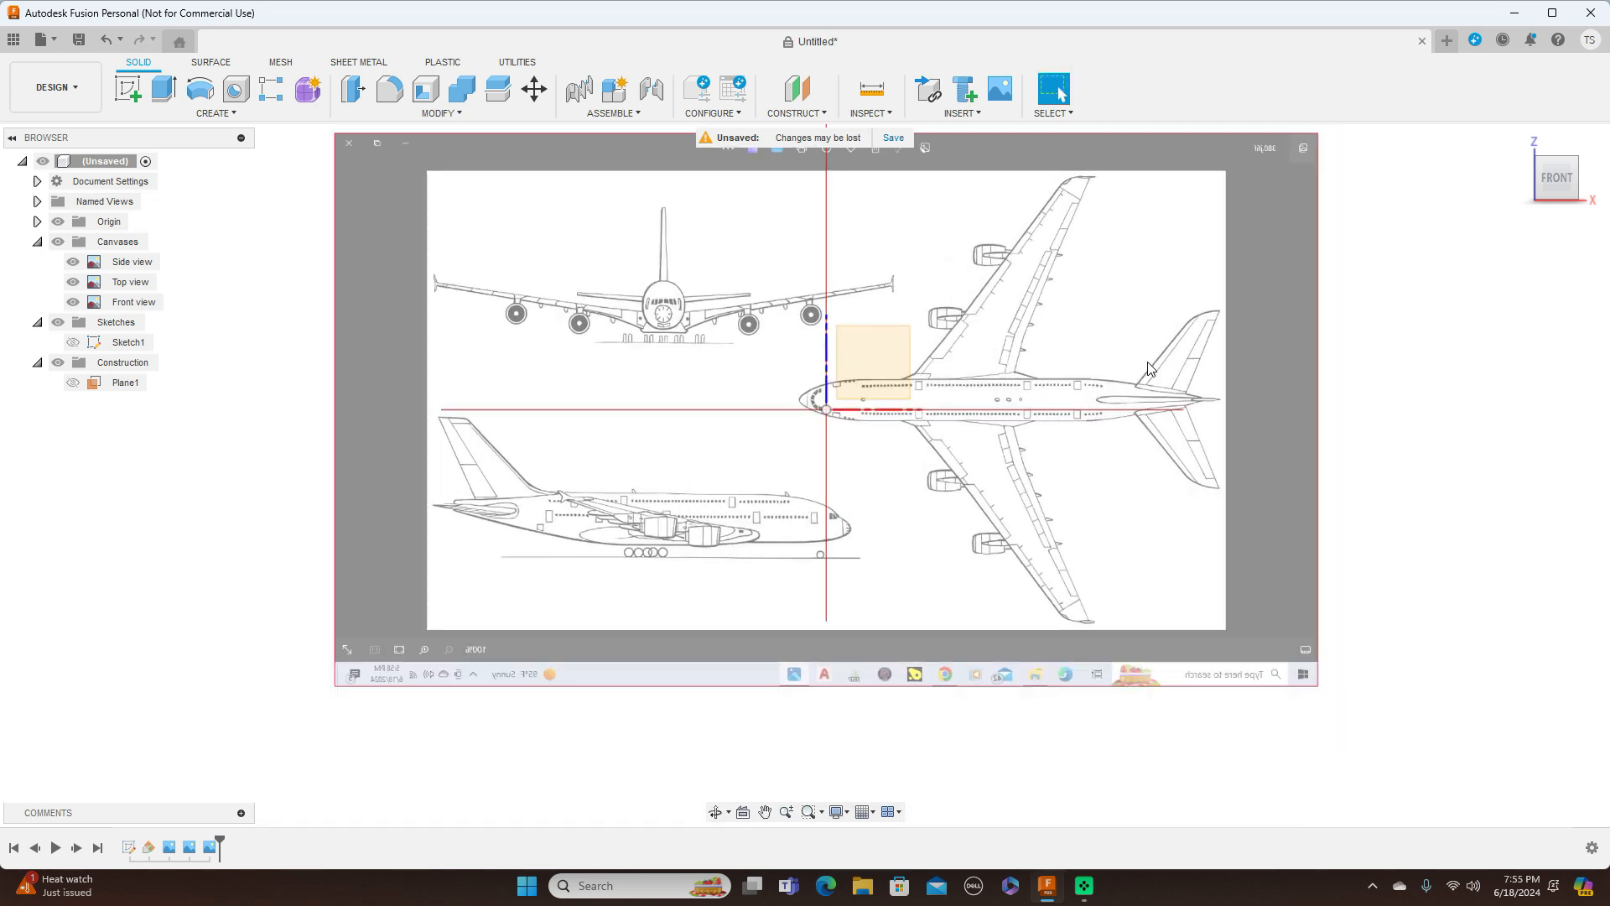
scroll(1149, 369, "down", 1)
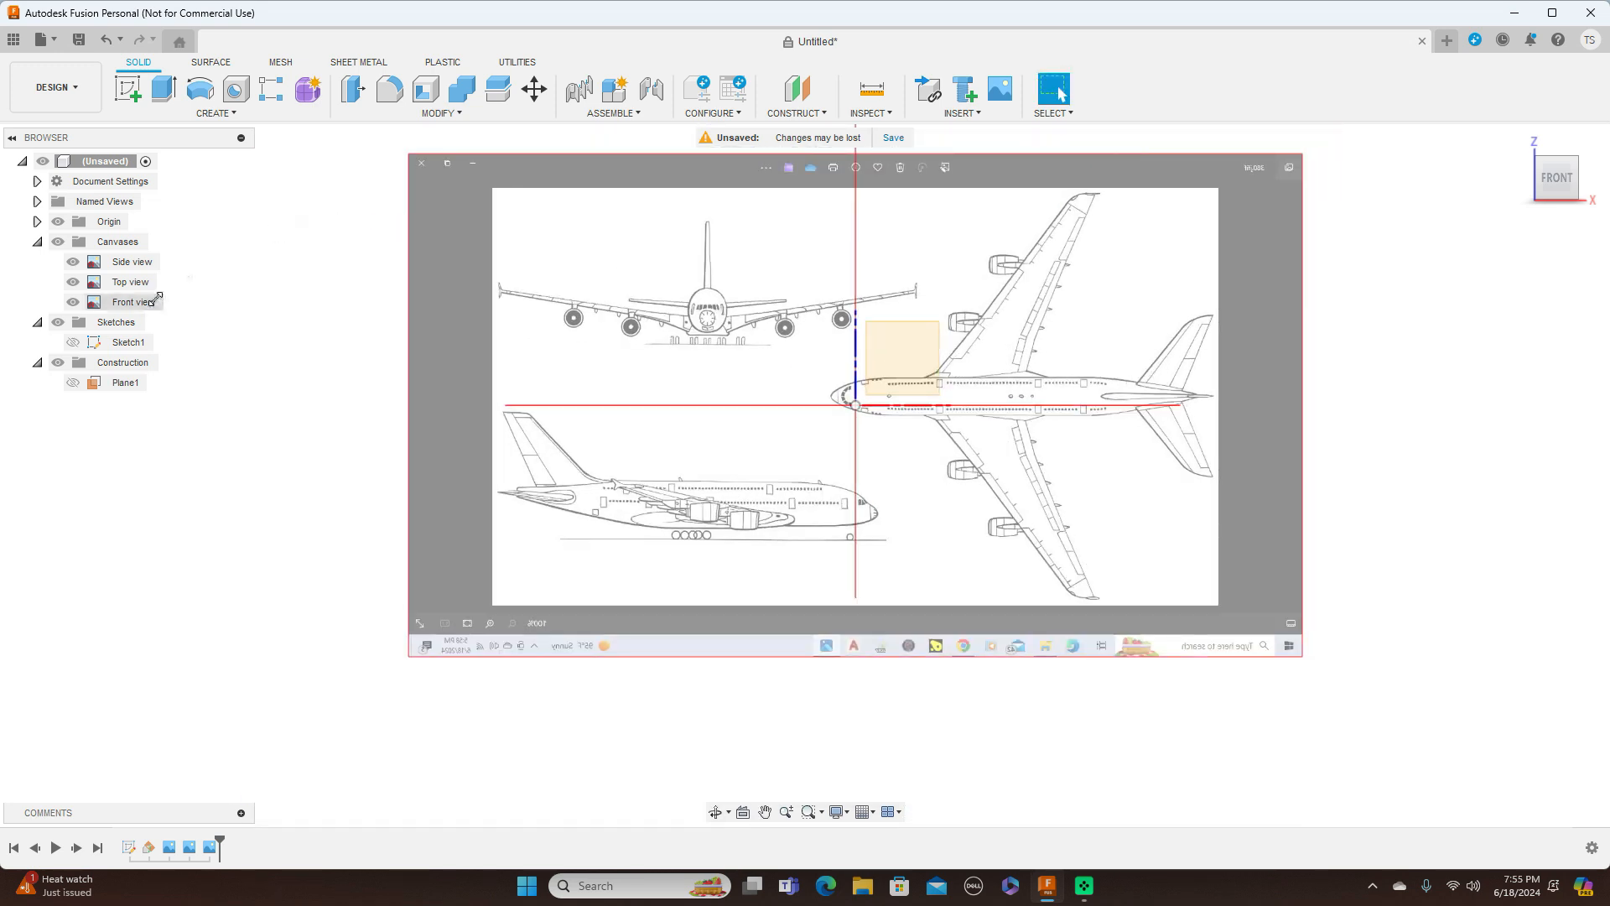
left_click(144, 302)
right_click(144, 303)
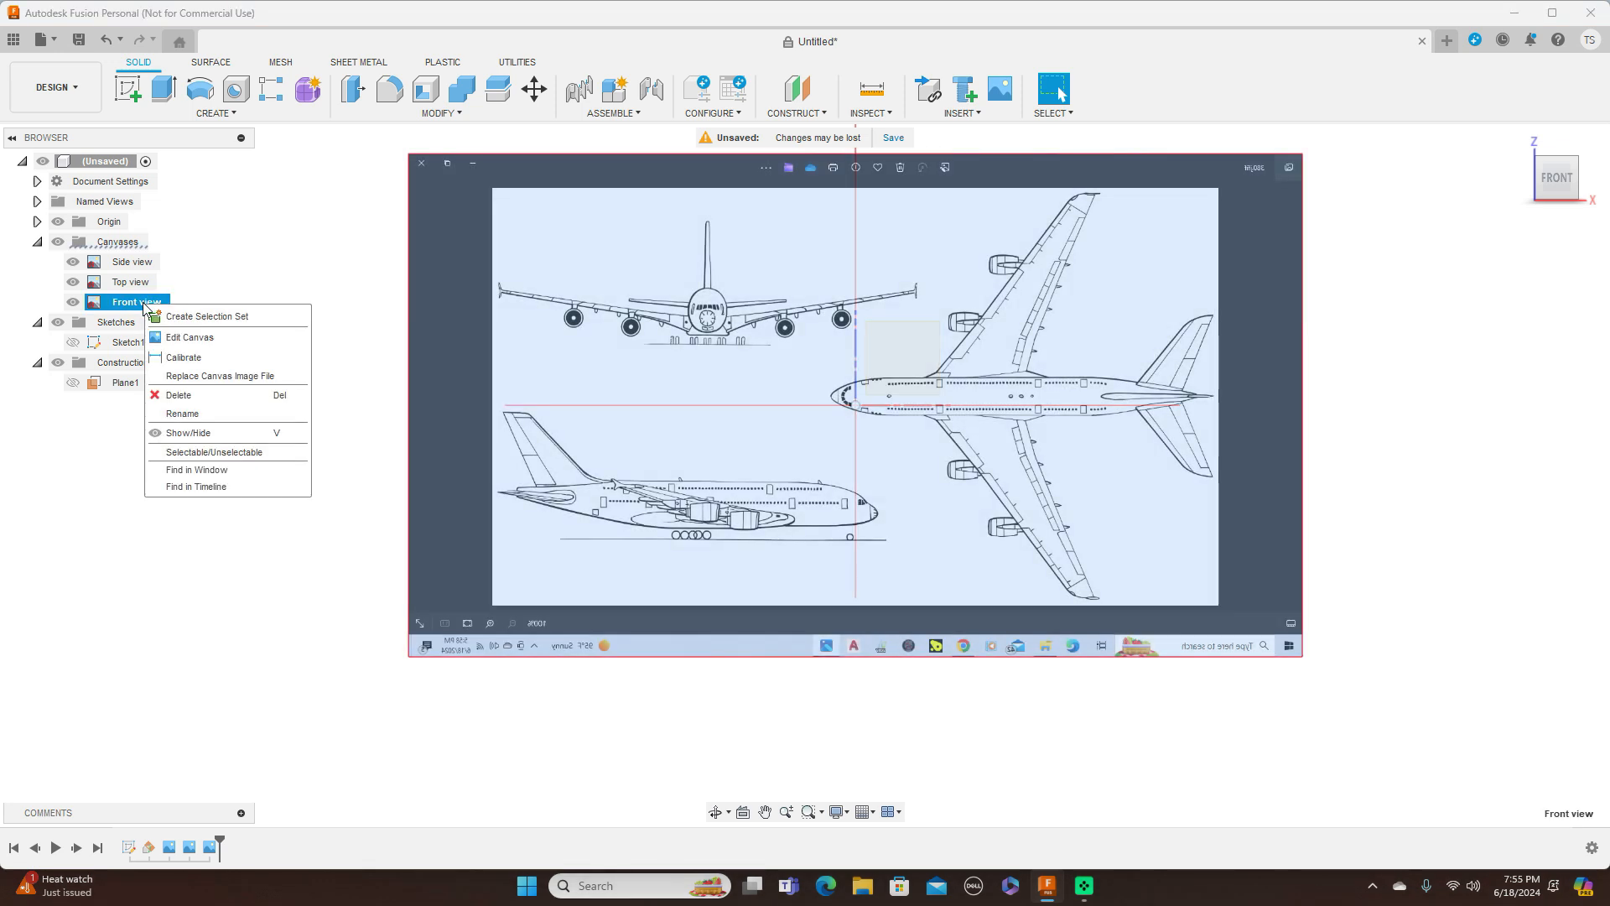
left_click(188, 359)
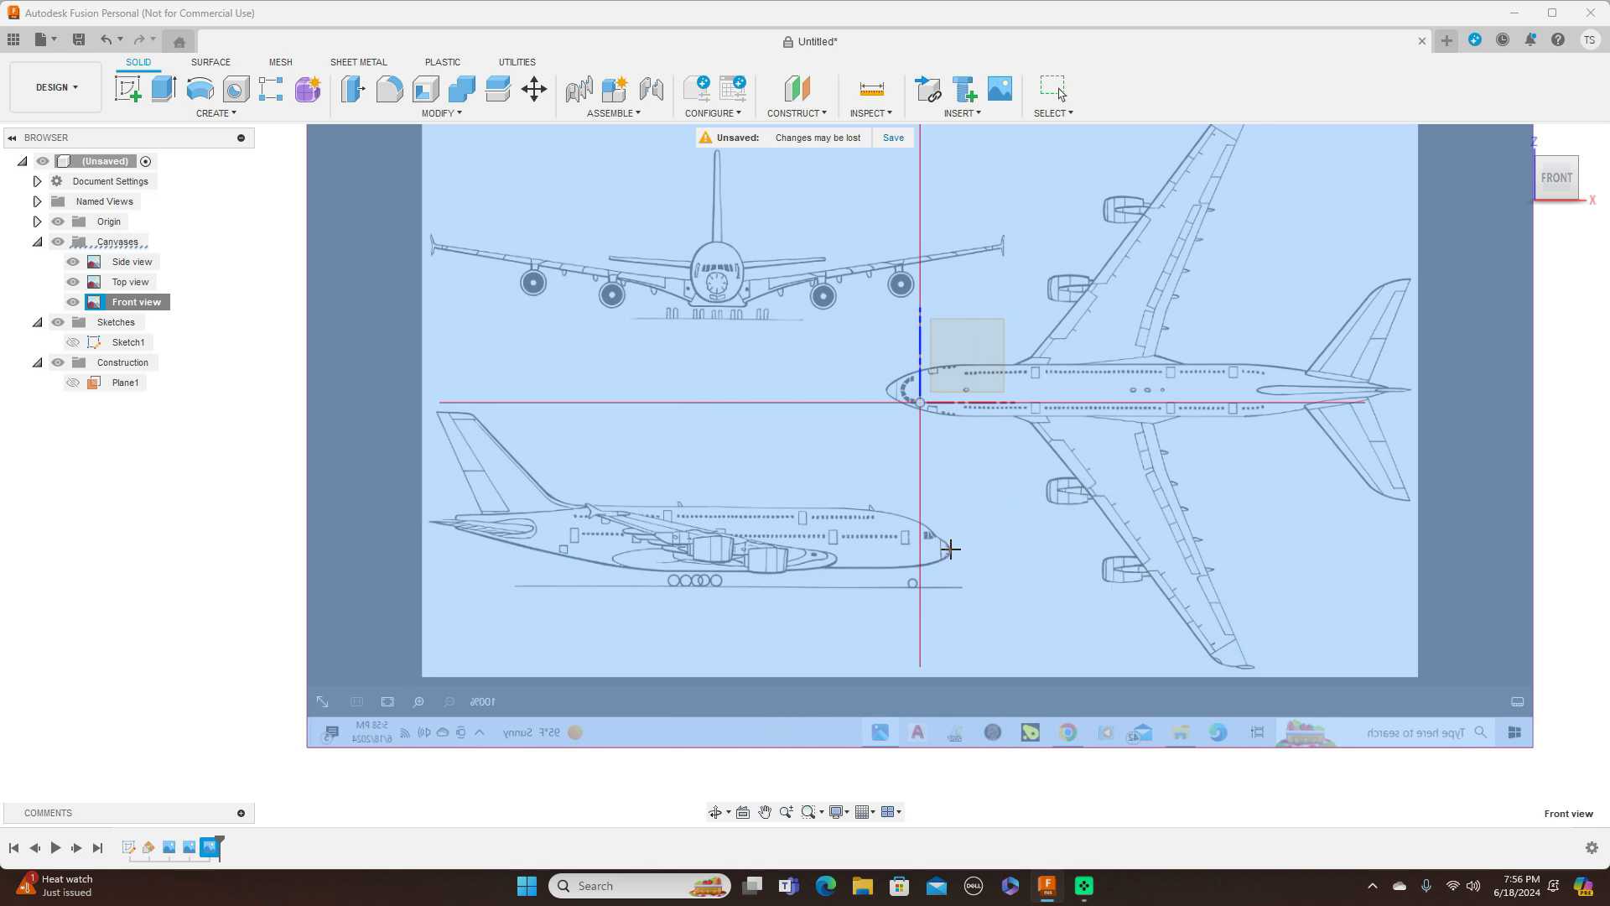
left_click(950, 549)
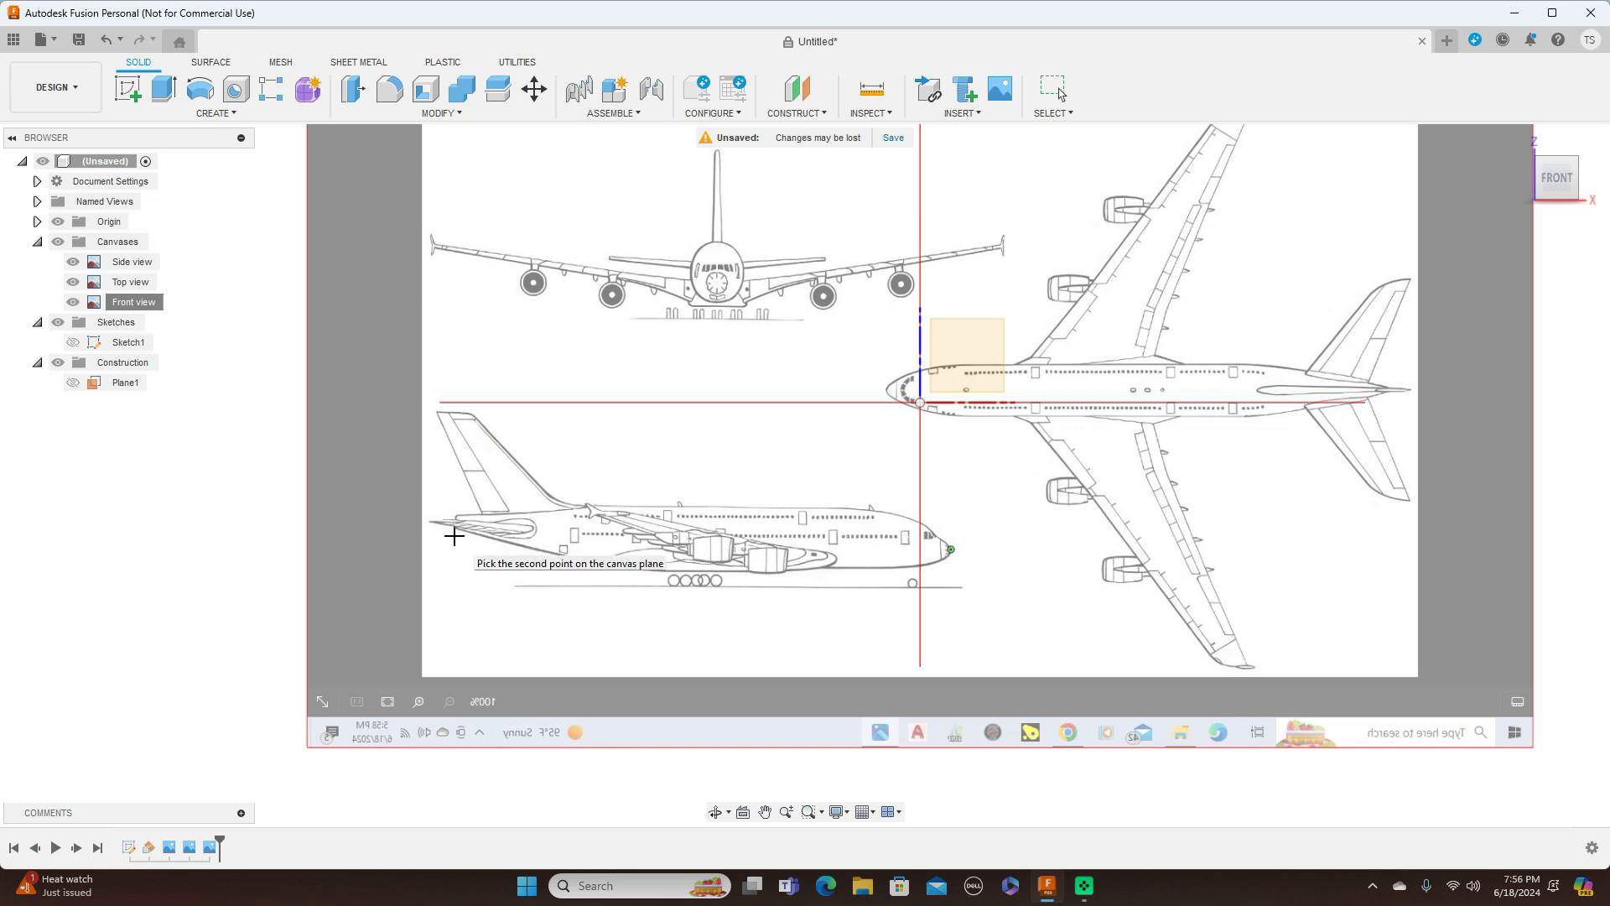
left_click(453, 537)
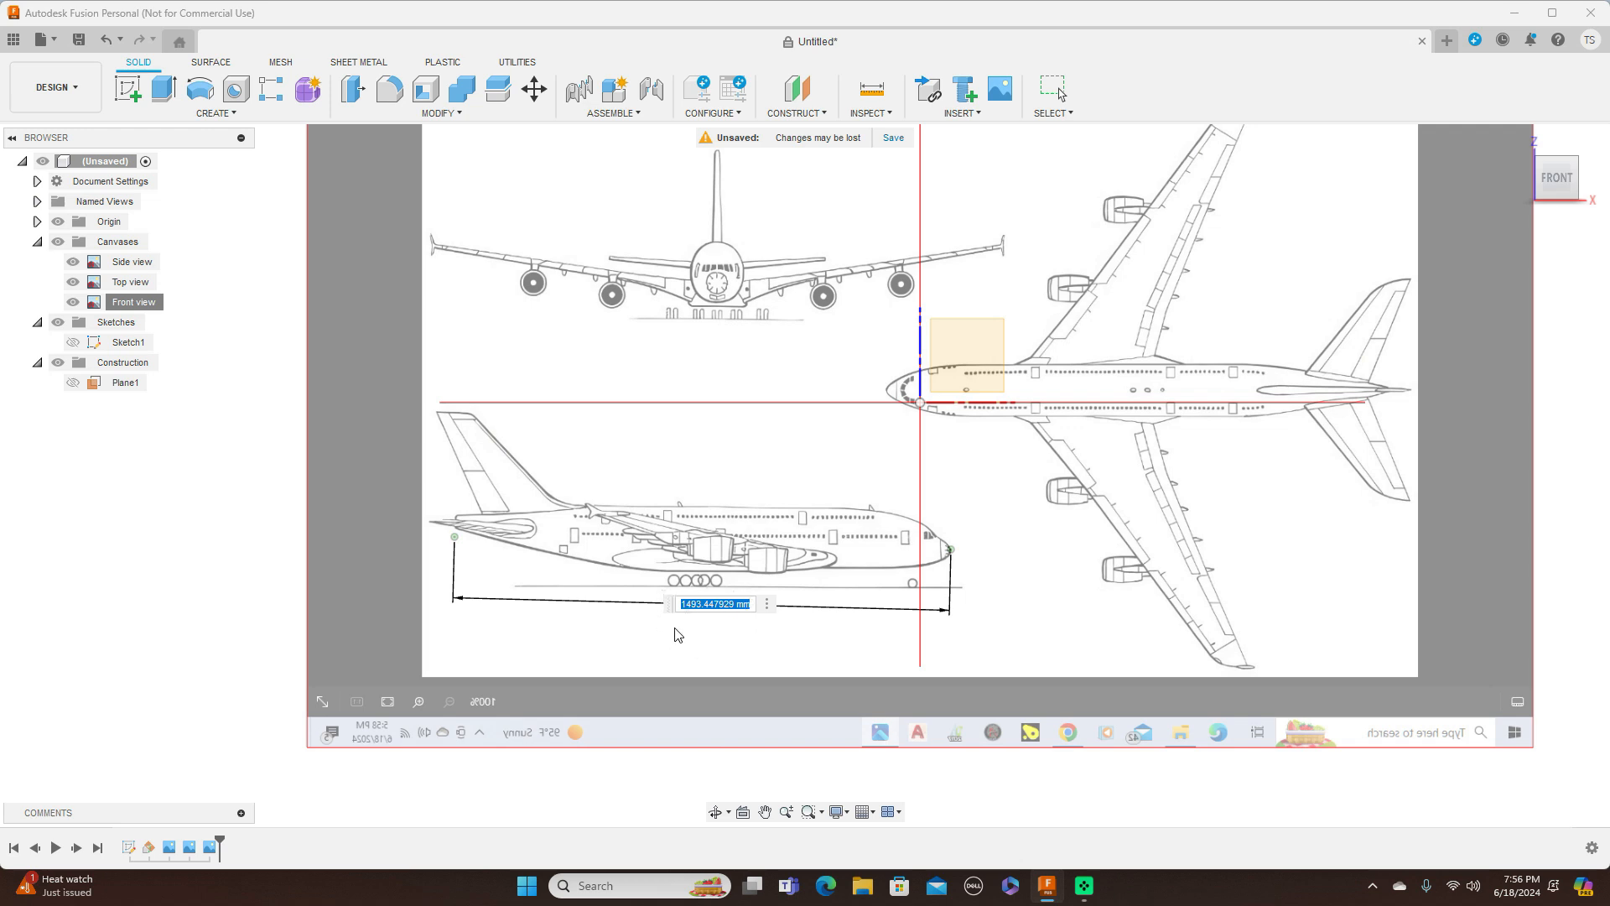
key("BackSpace")
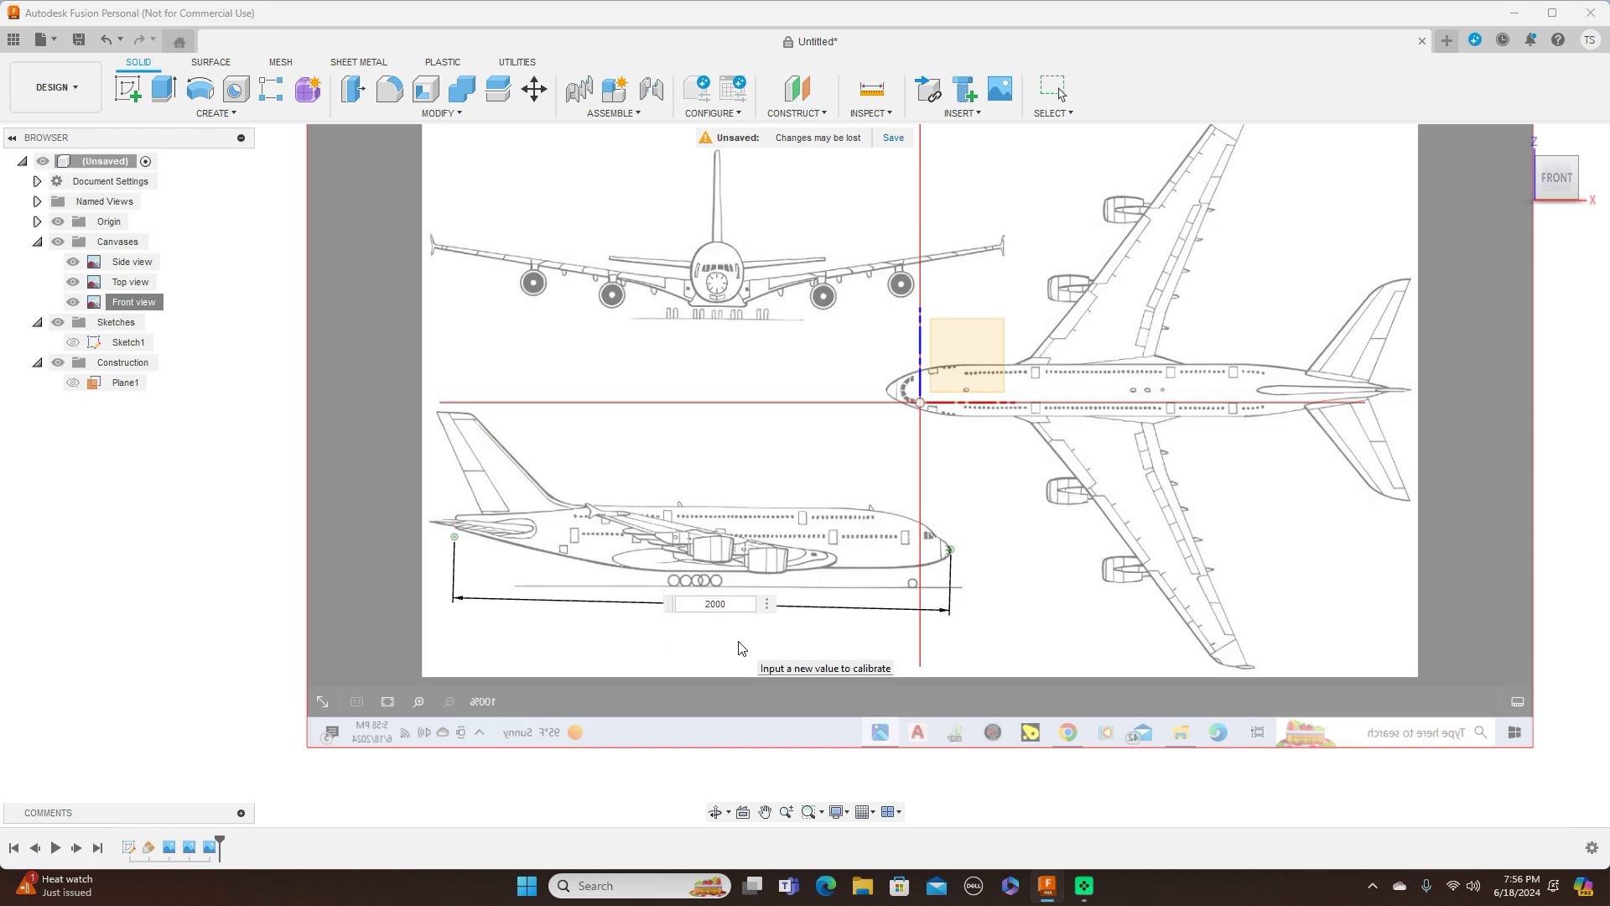
key("Return")
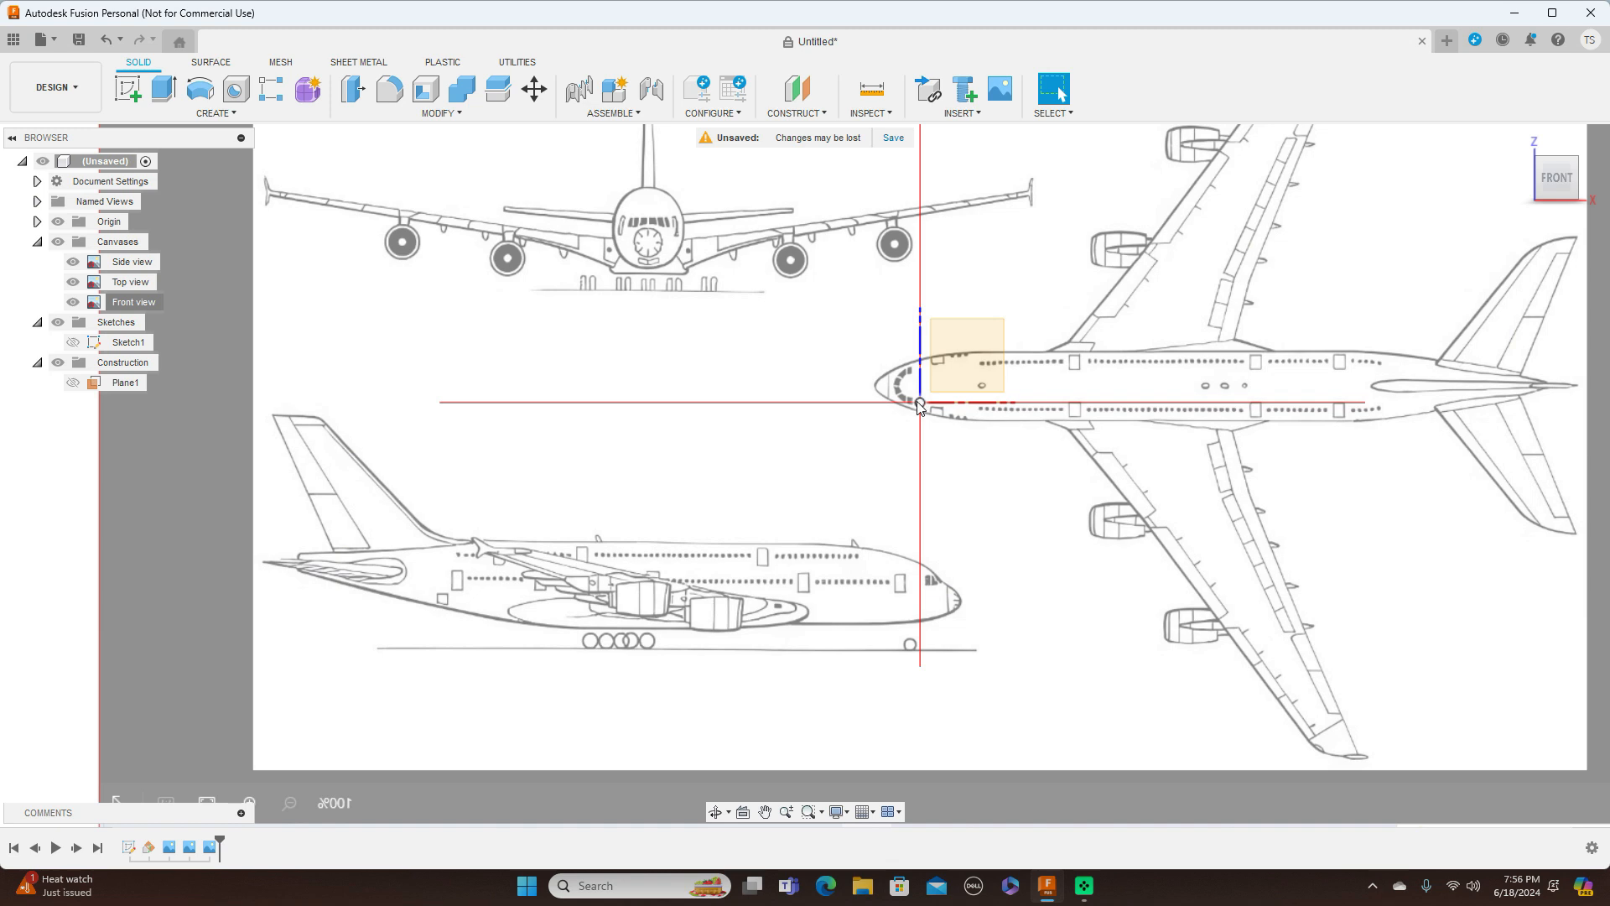
Edit the Front view canvas, shift it to X about -473.0 mm and Y about 817.8 mm to center the front-view nose on the origin, and accept
scroll(923, 410, "down", 2)
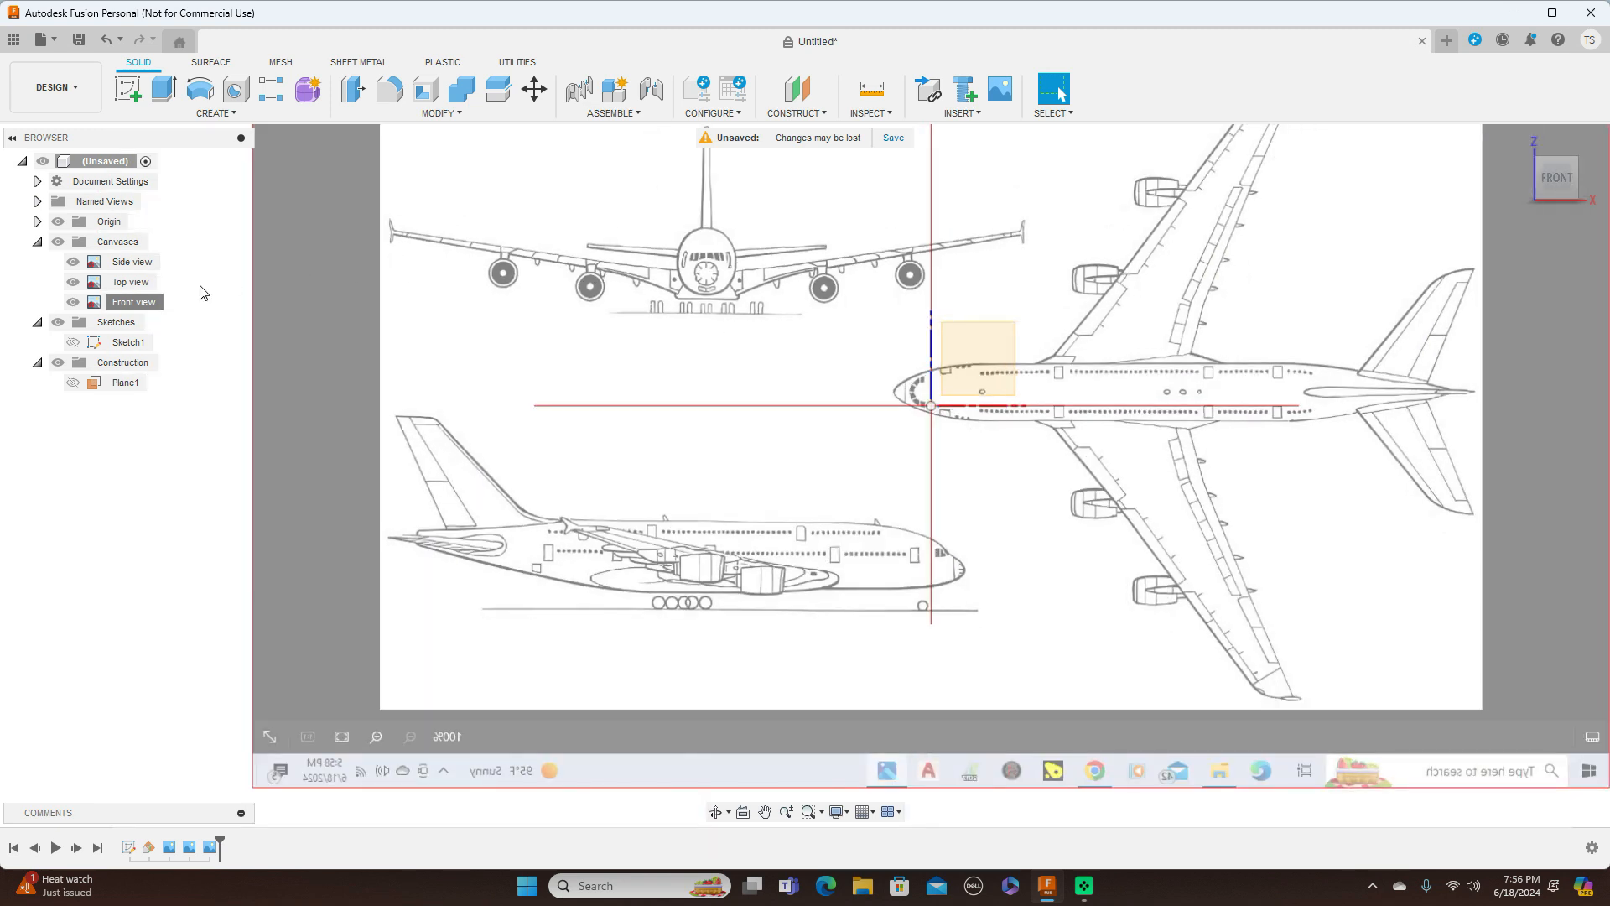
left_click(130, 302)
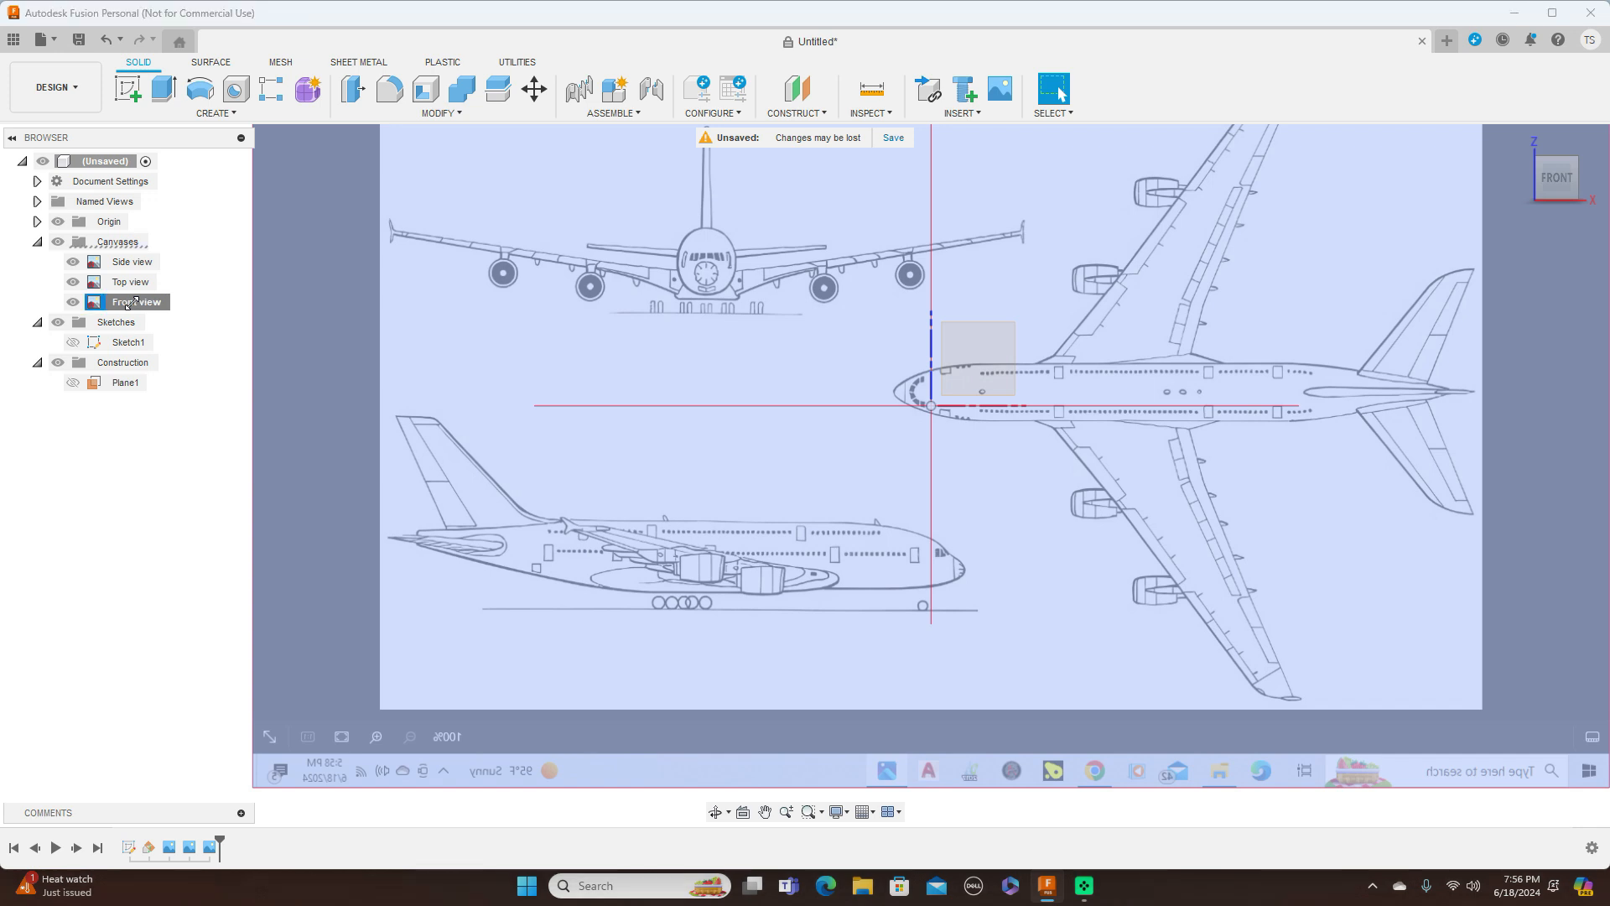
right_click(132, 303)
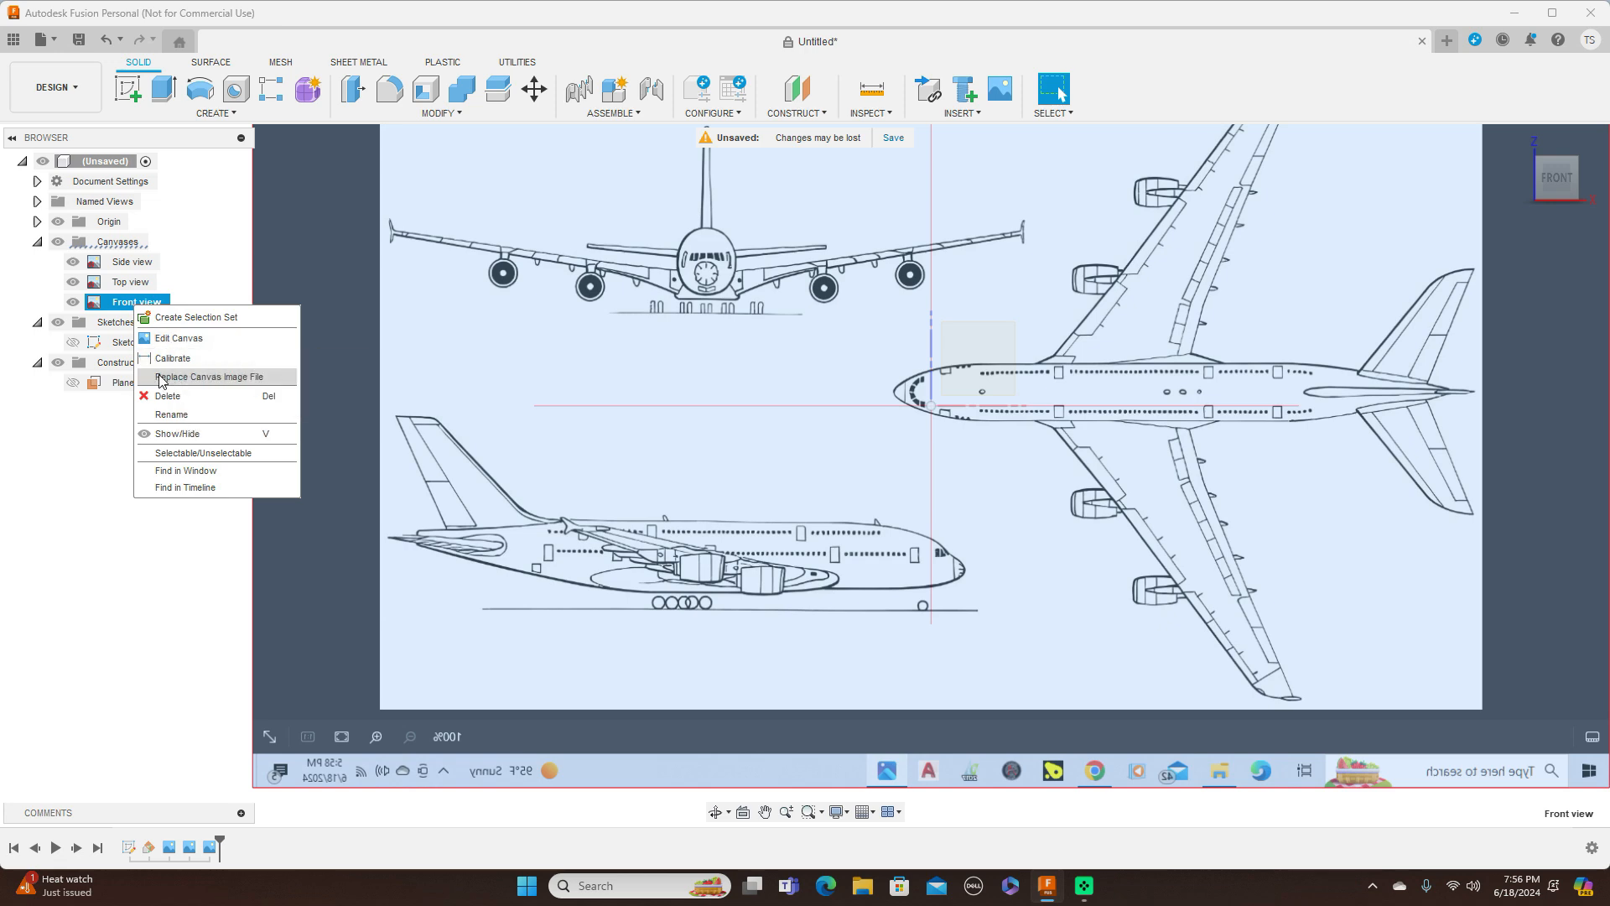
left_click(179, 339)
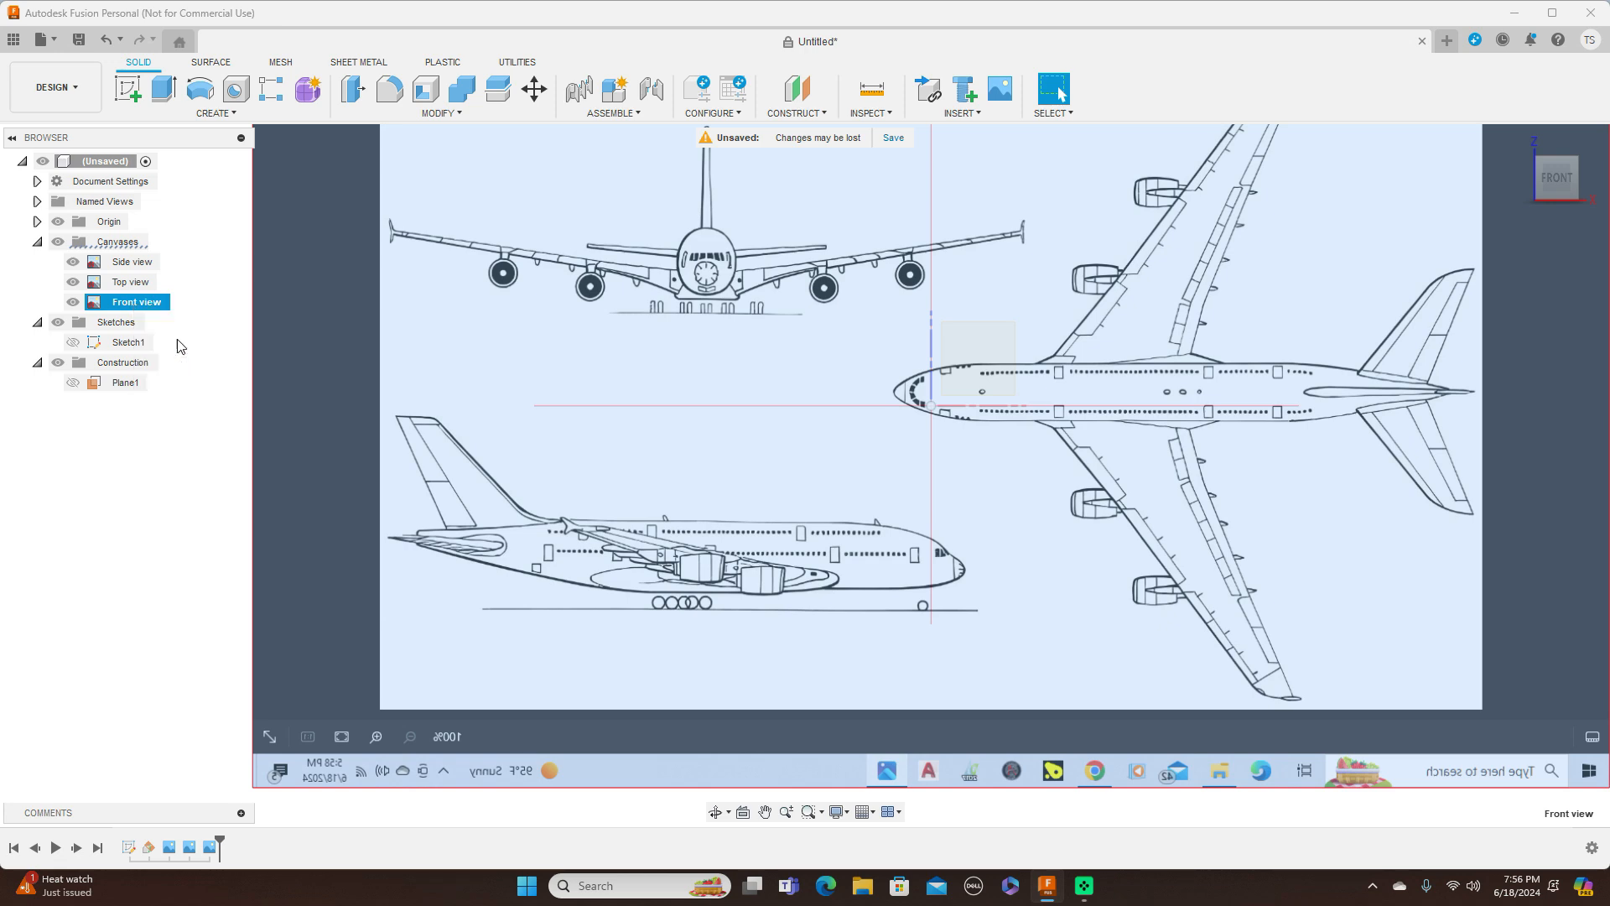
left_click_drag(951, 384, 1144, 509)
middle_click_drag(1143, 291, 989, 297)
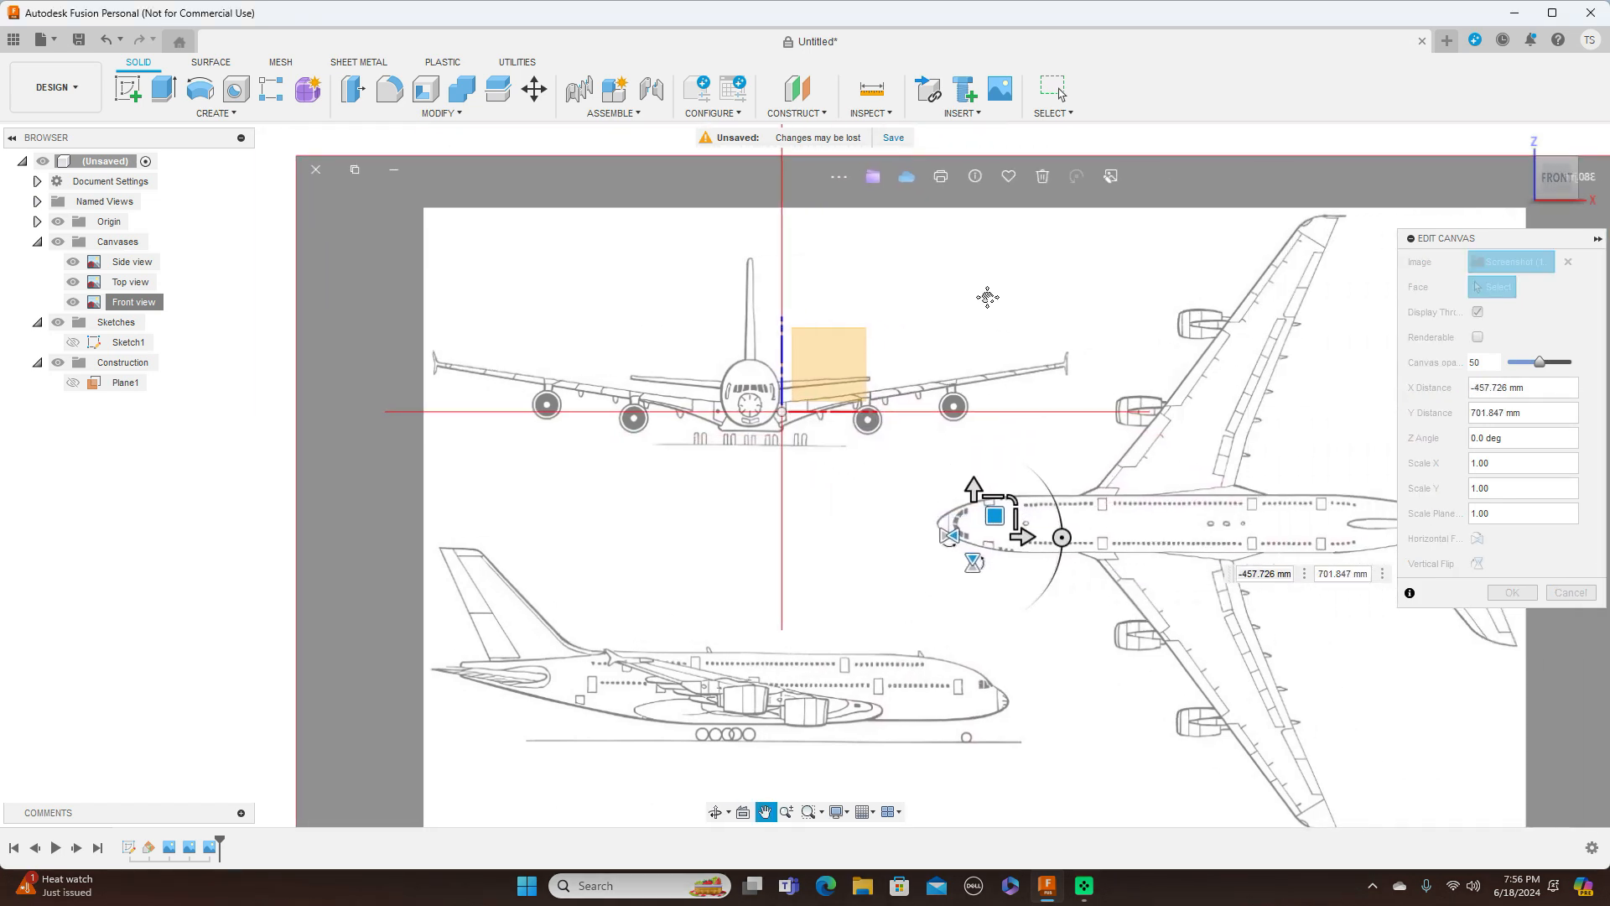
left_click_drag(989, 515, 1020, 520)
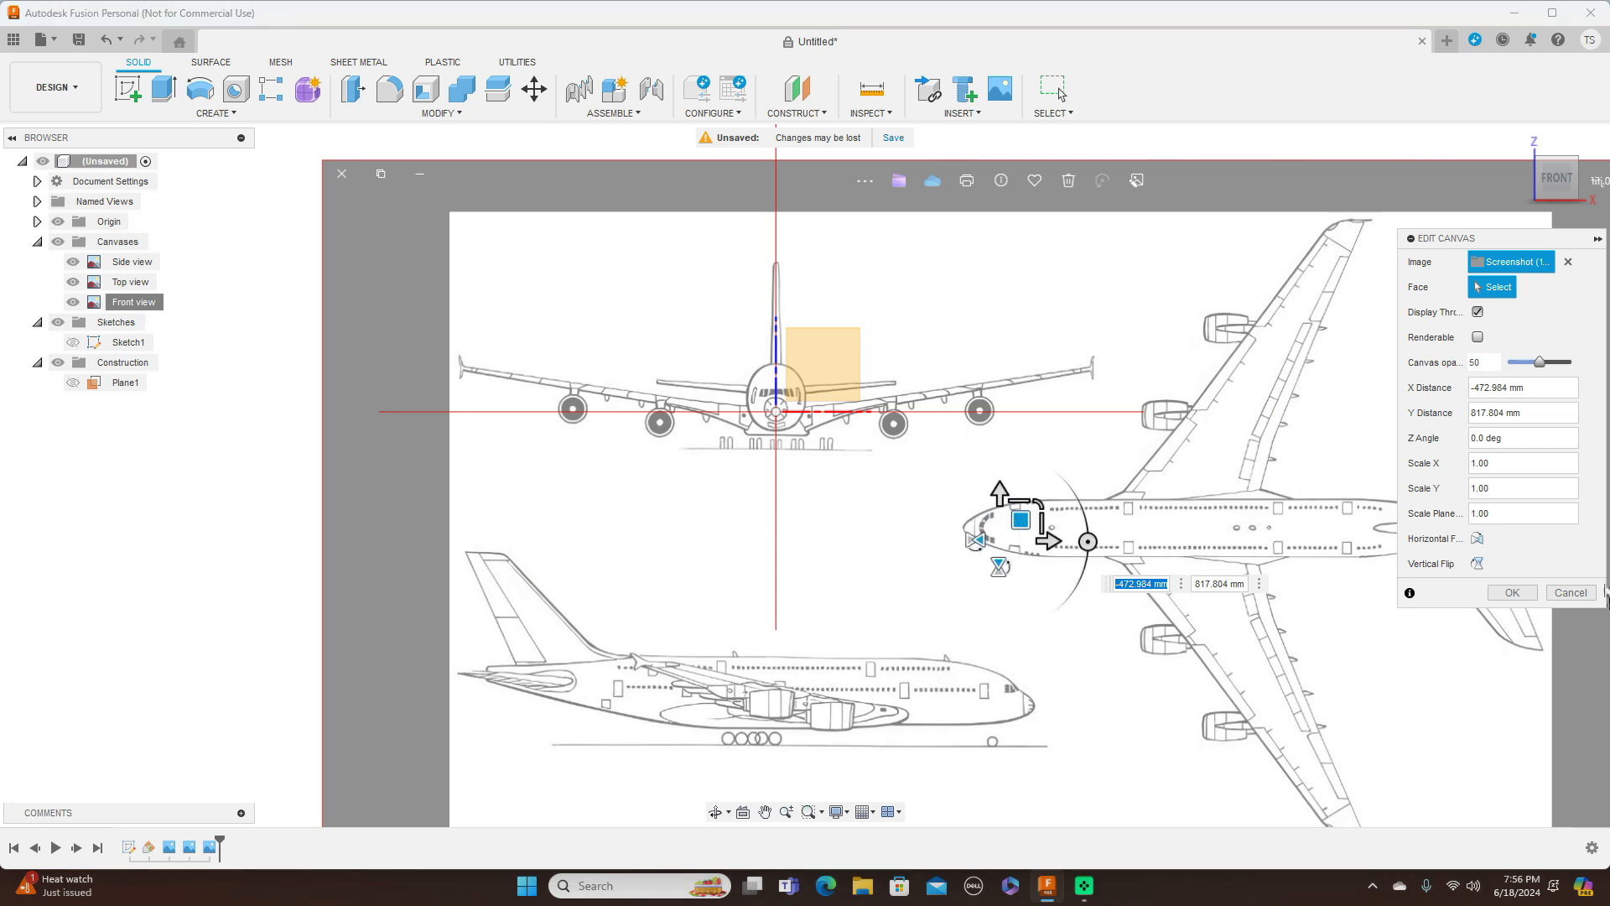
left_click(1514, 594)
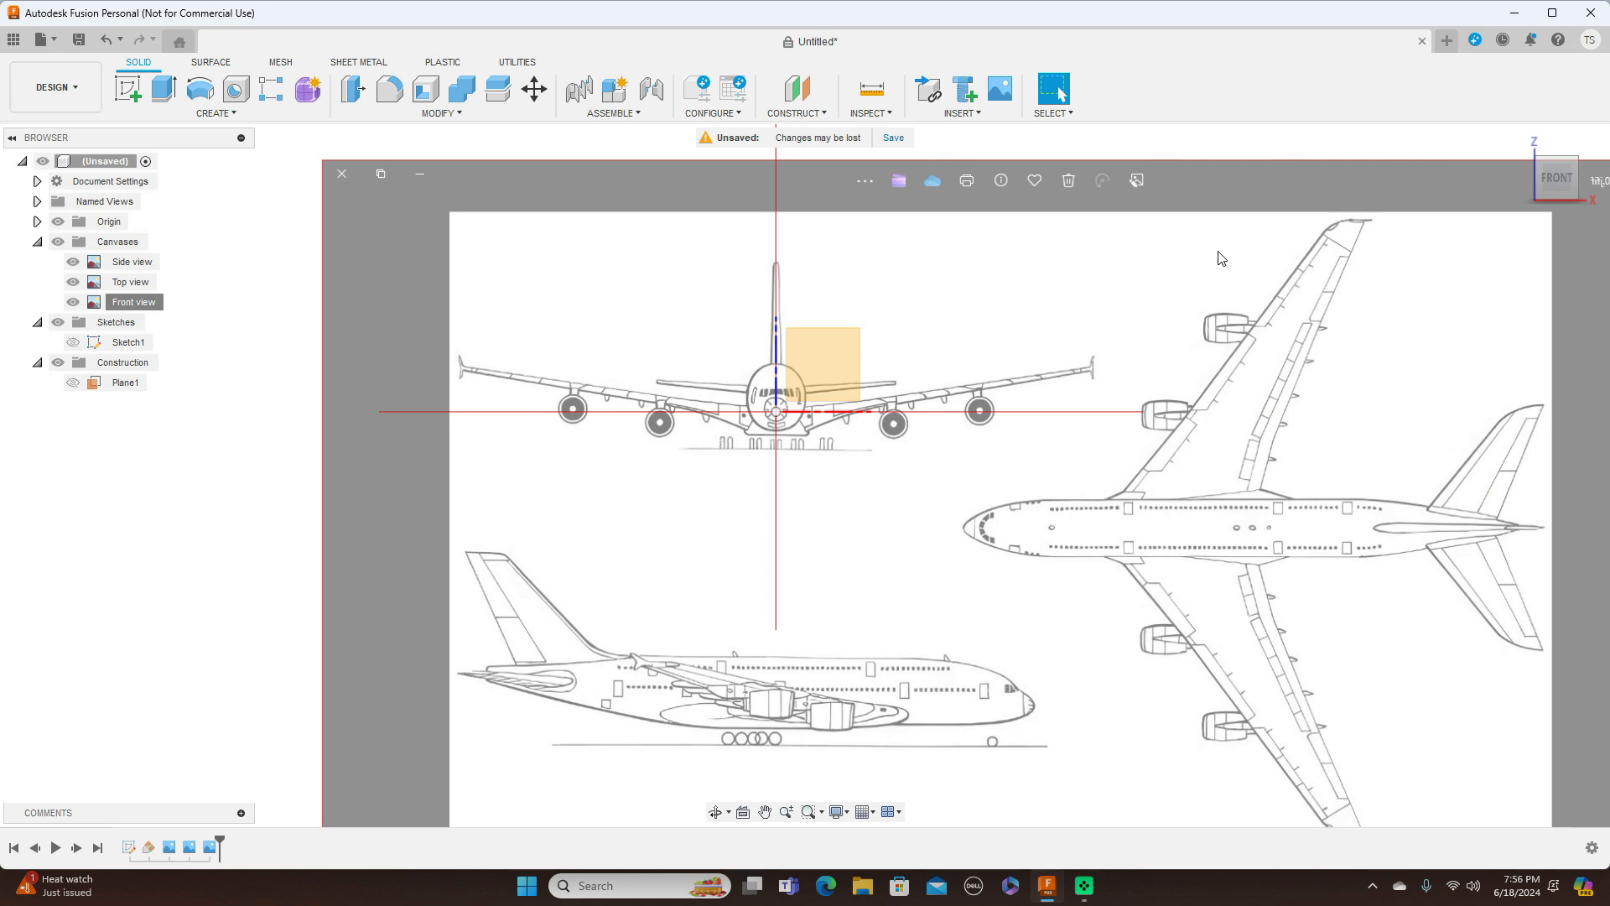
Check the alignment of the three canvases by viewing them from the right, top and front
left_click(1588, 181)
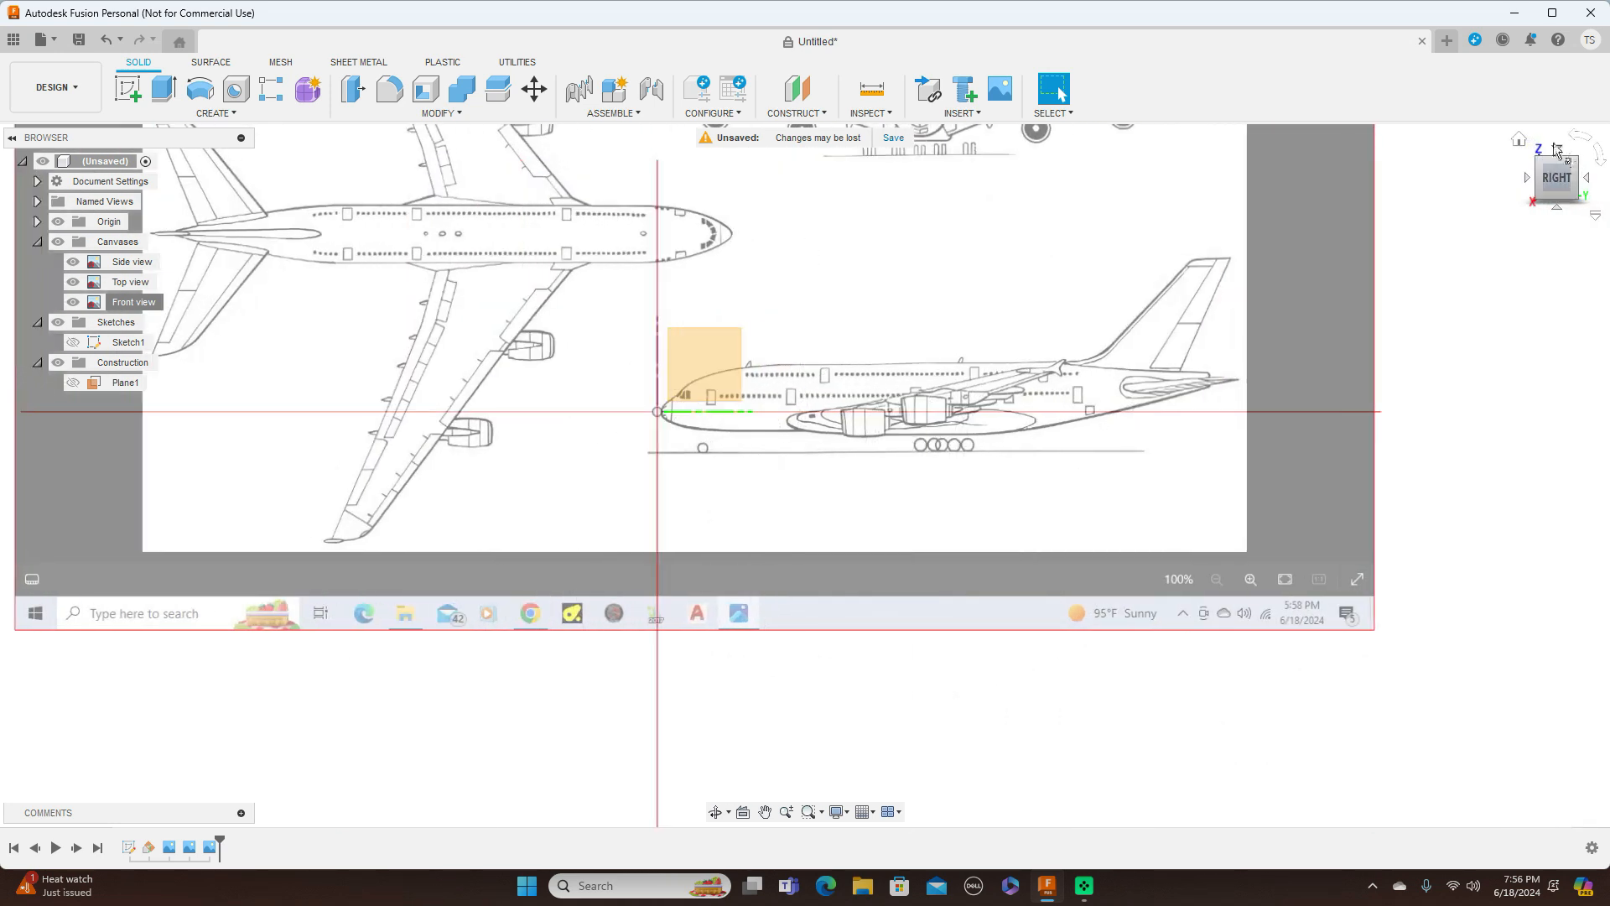
left_click(1560, 154)
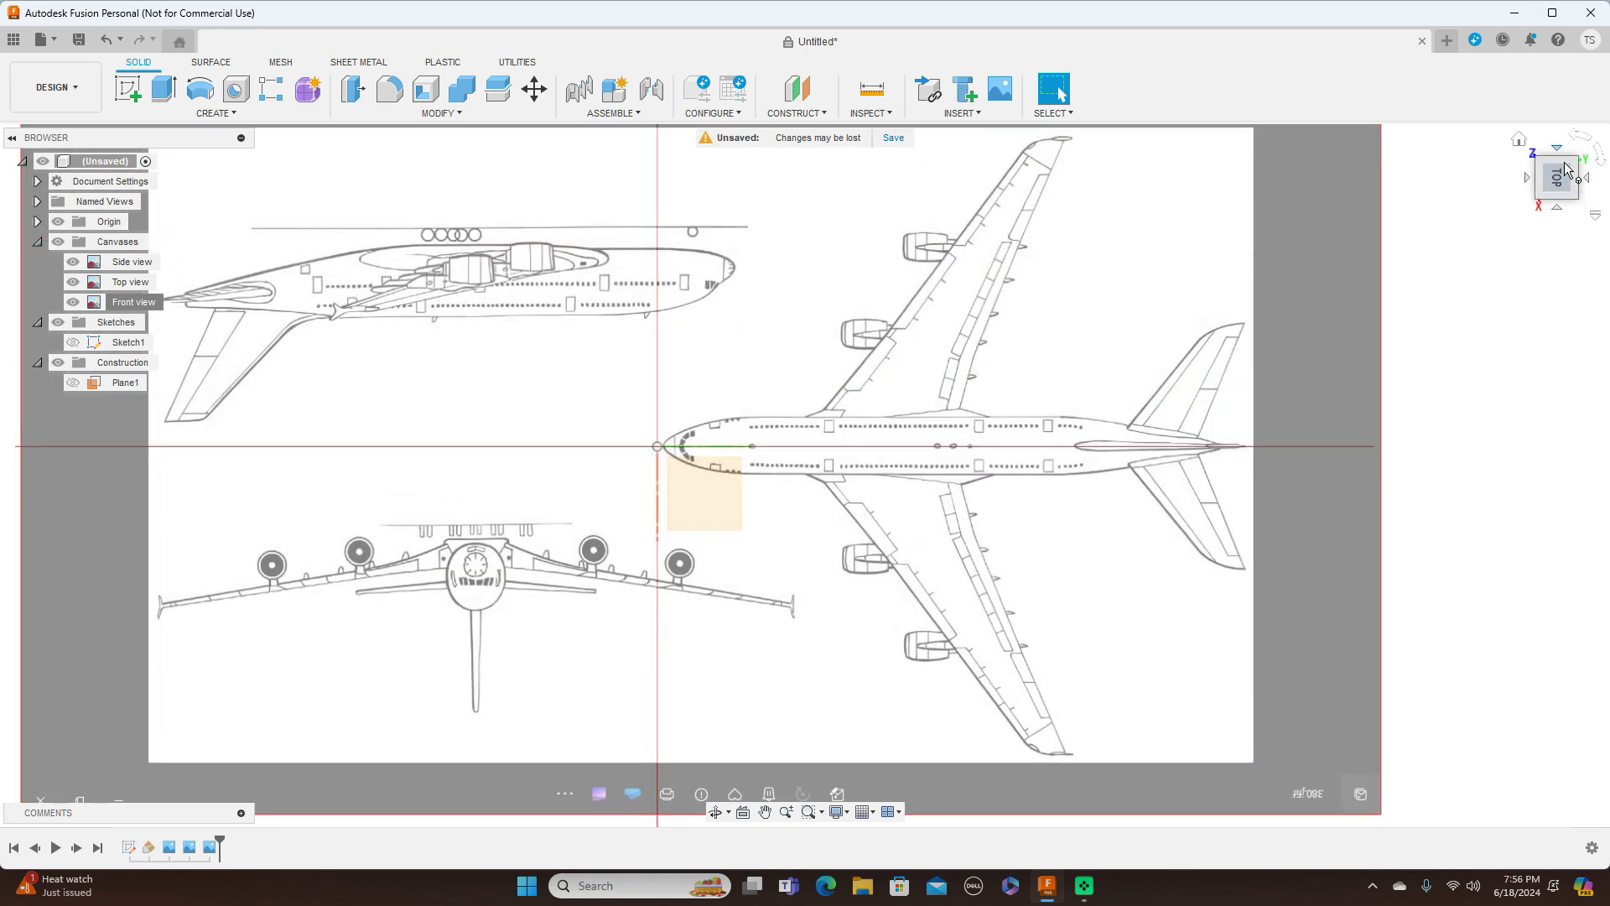
left_click(1557, 210)
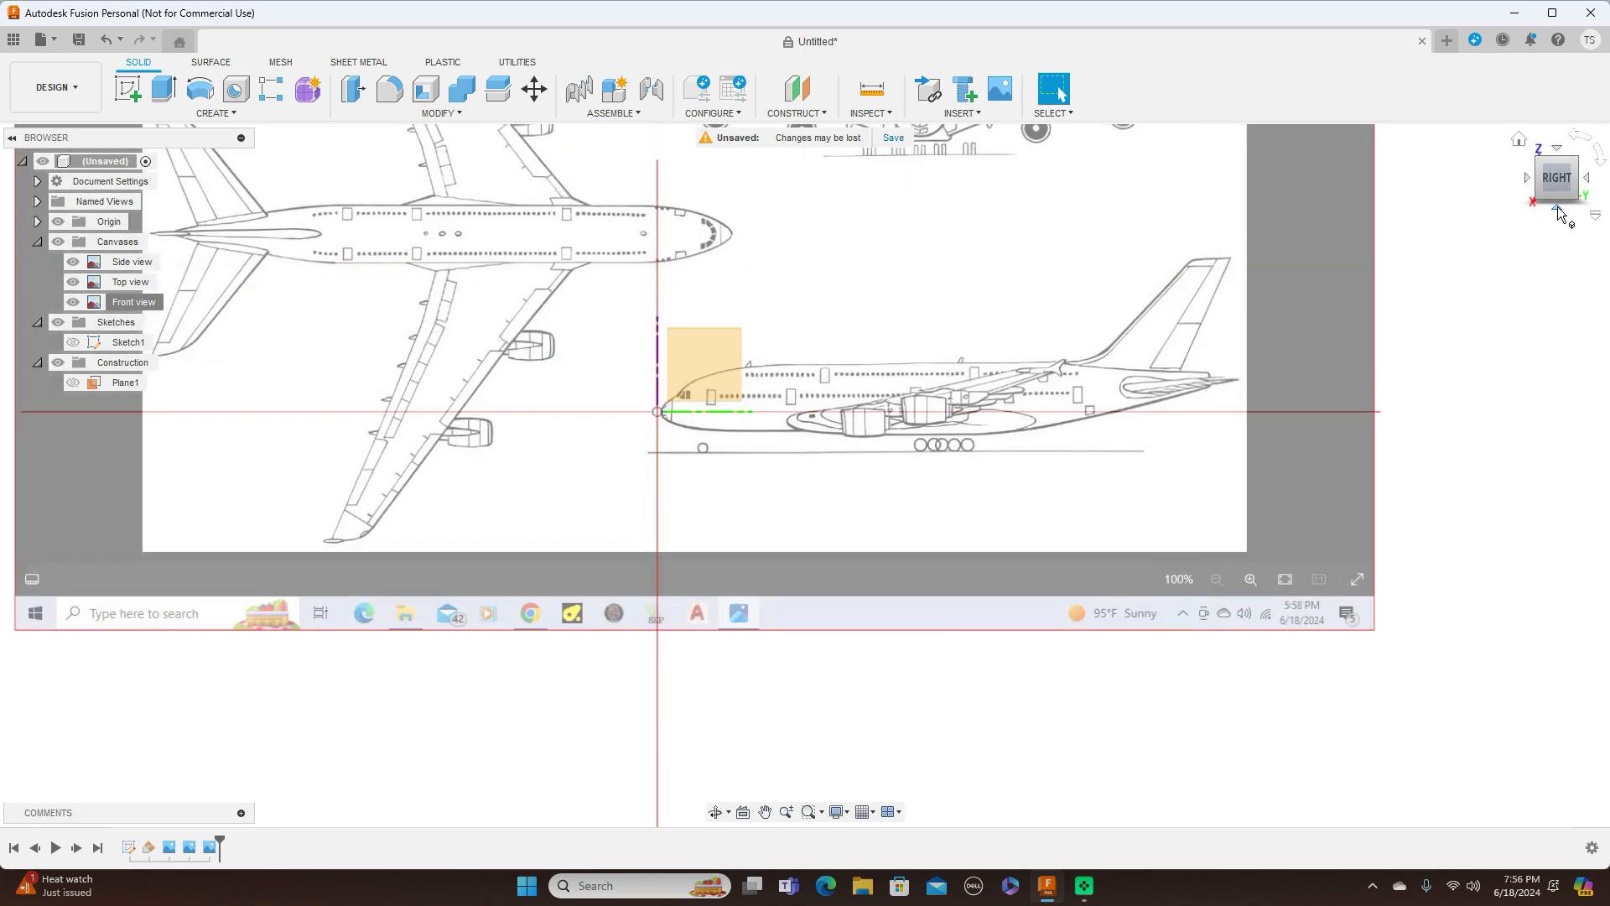
left_click(1528, 178)
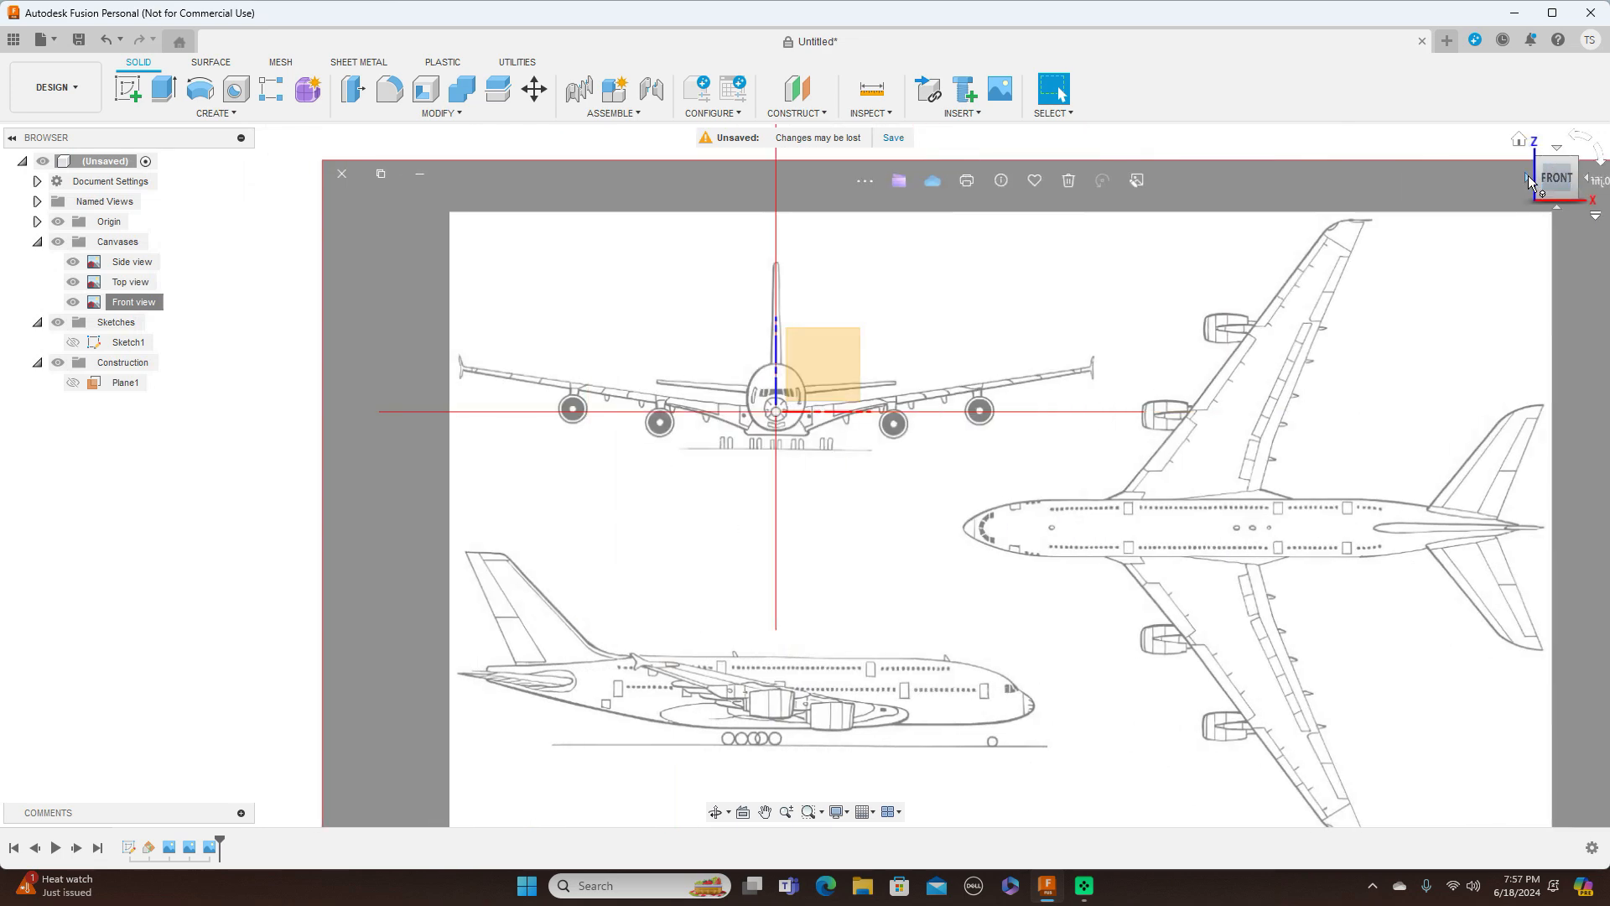
left_click(1591, 182)
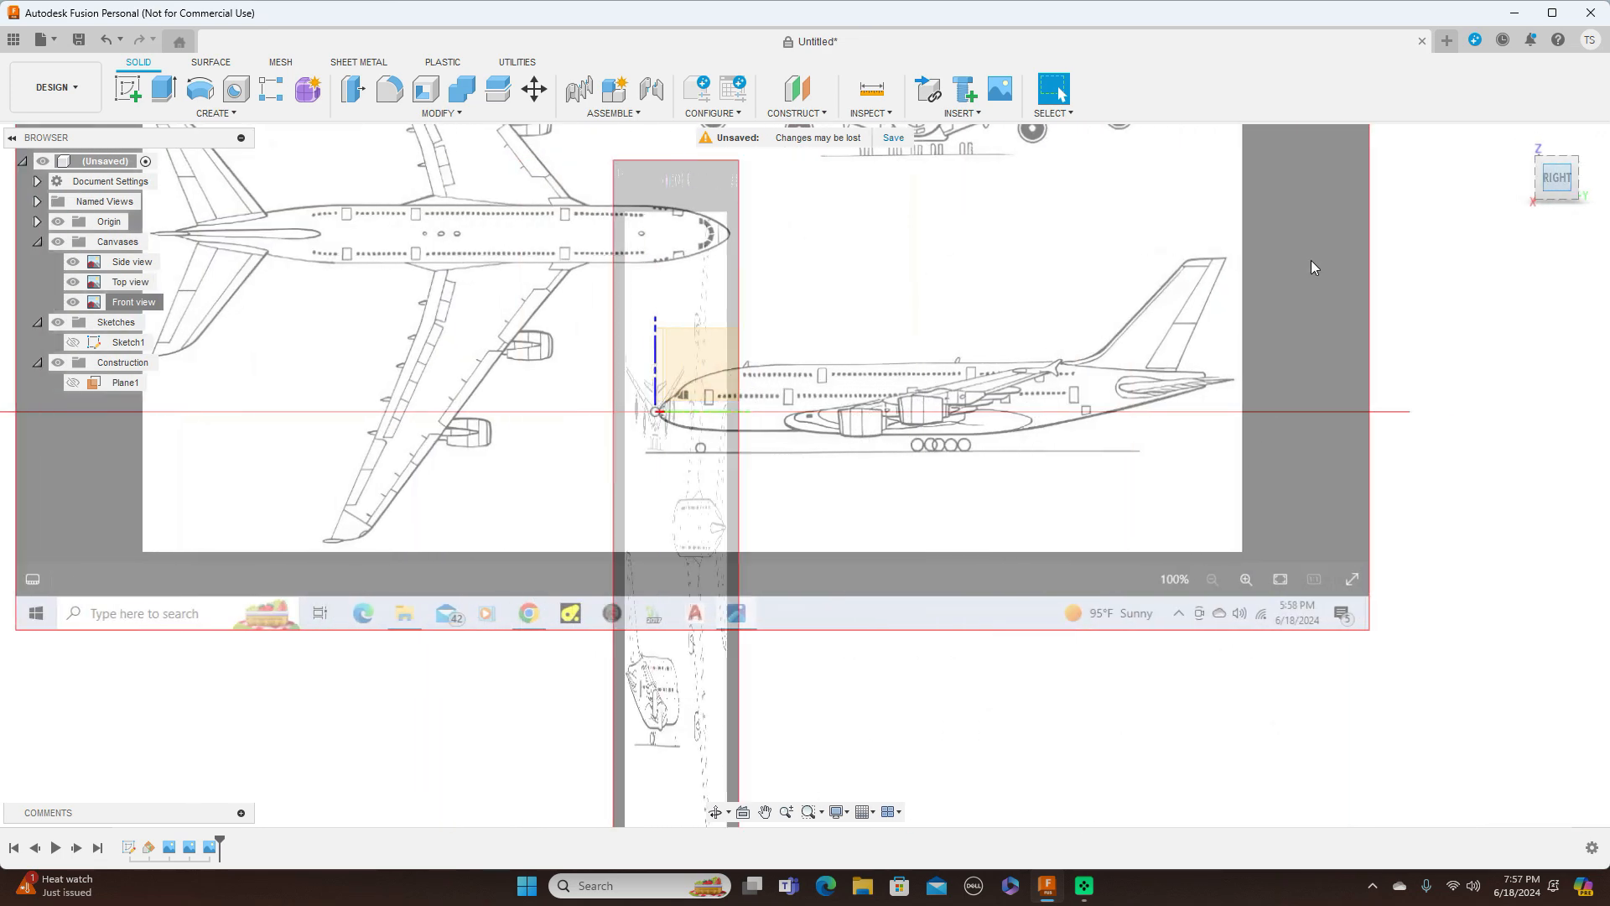
Save the design under the name A-380 in Admin Project
scroll(1230, 328, "up", 1)
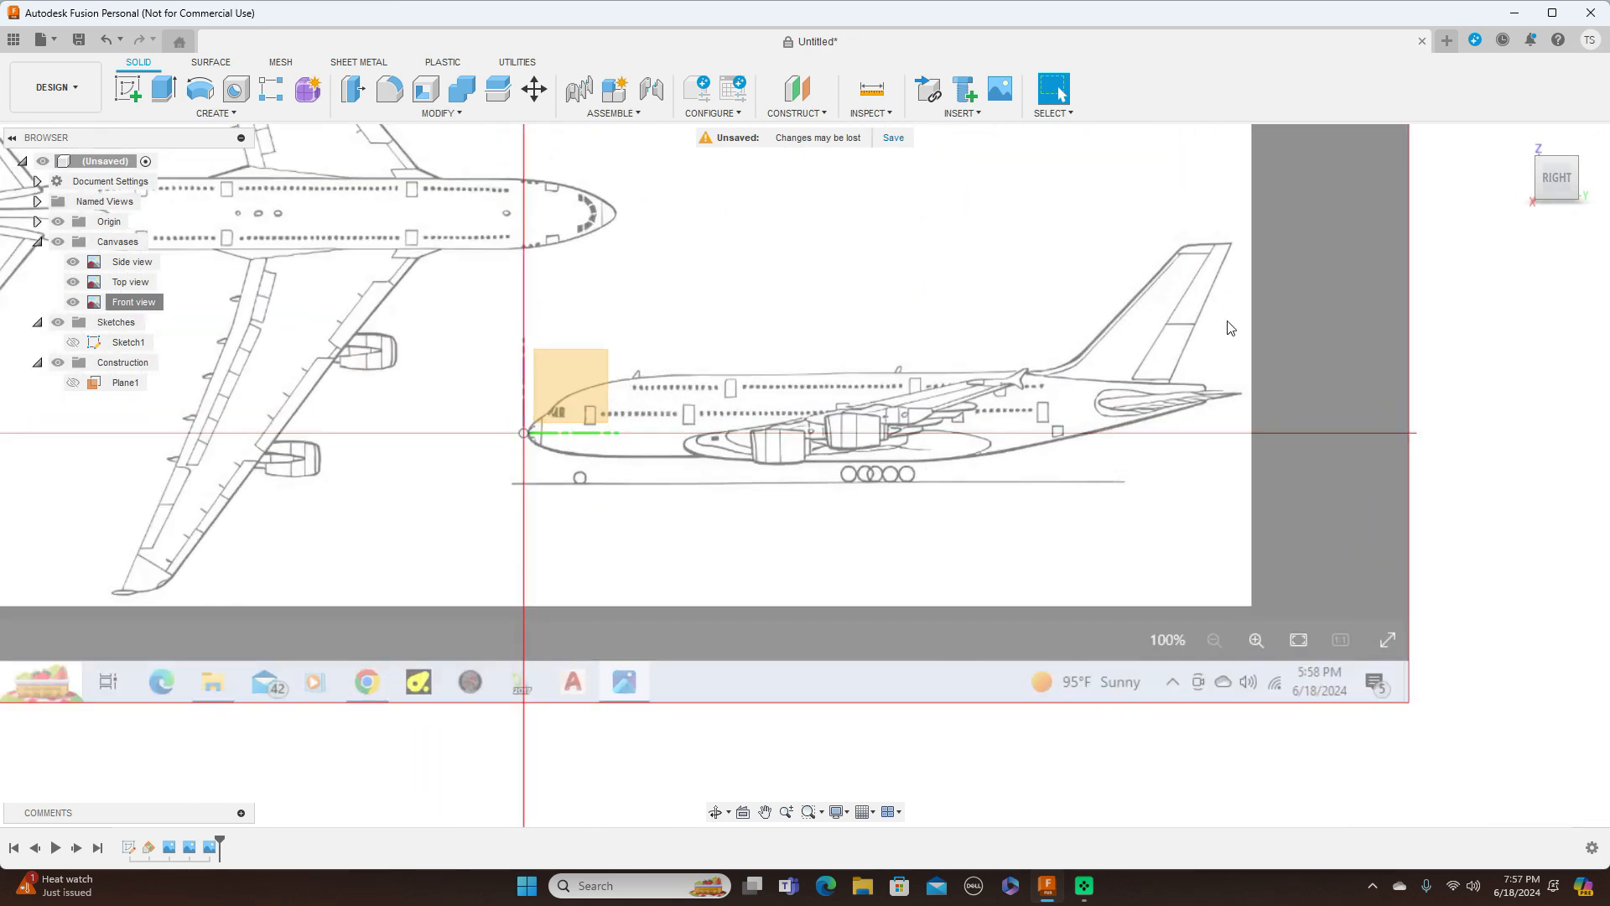
left_click(79, 41)
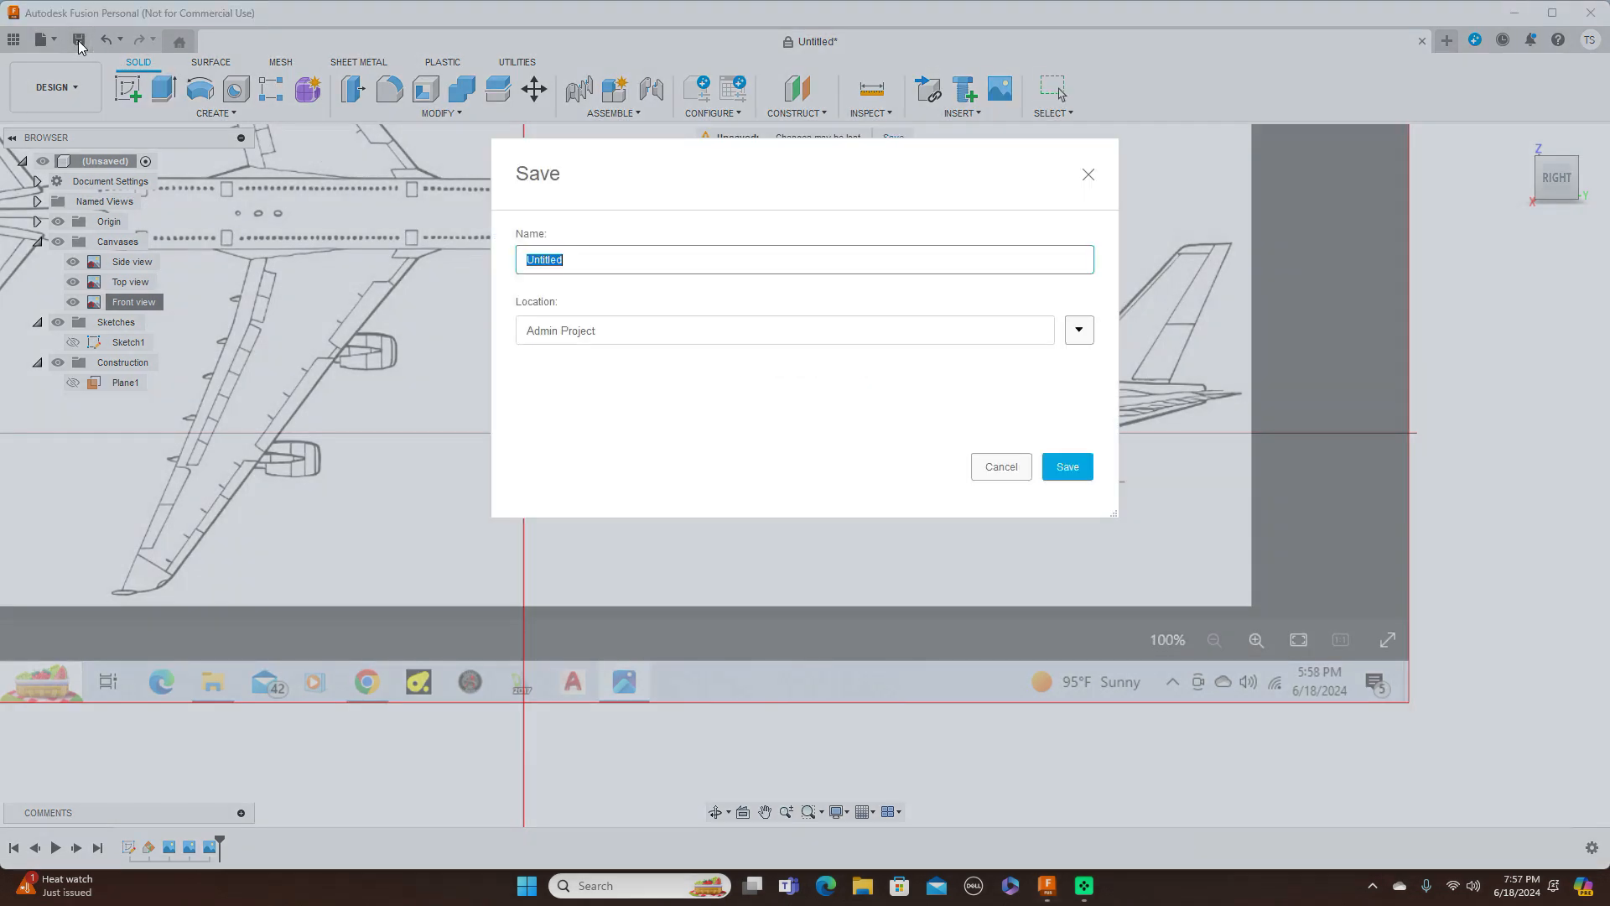
key("BackSpace")
type("A-380")
left_click(1068, 466)
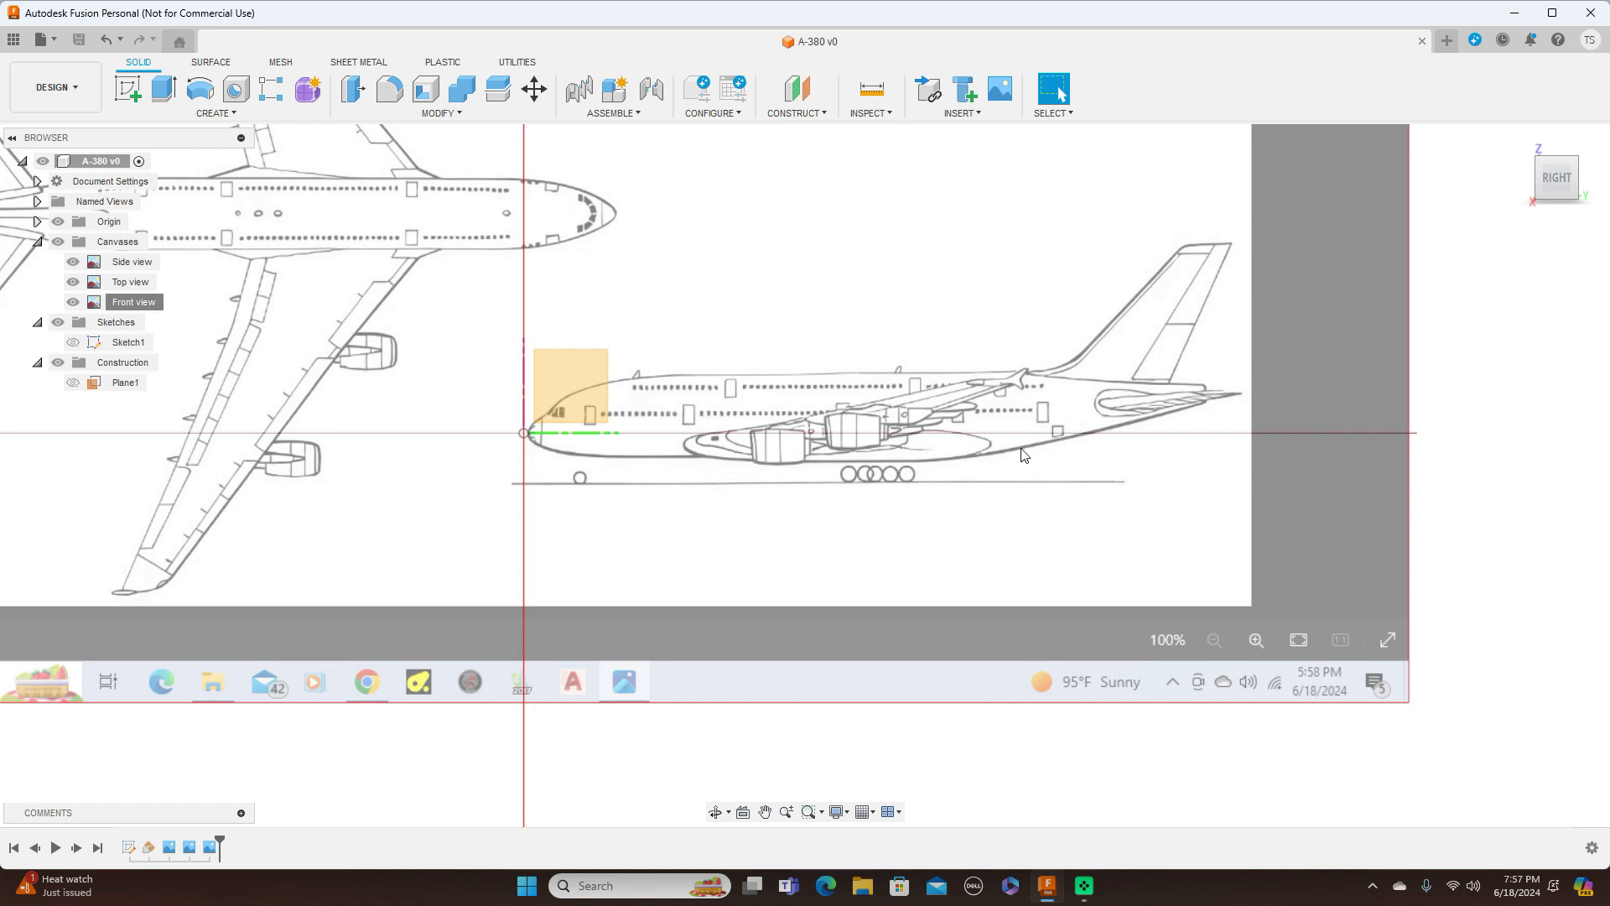
left_click(80, 46)
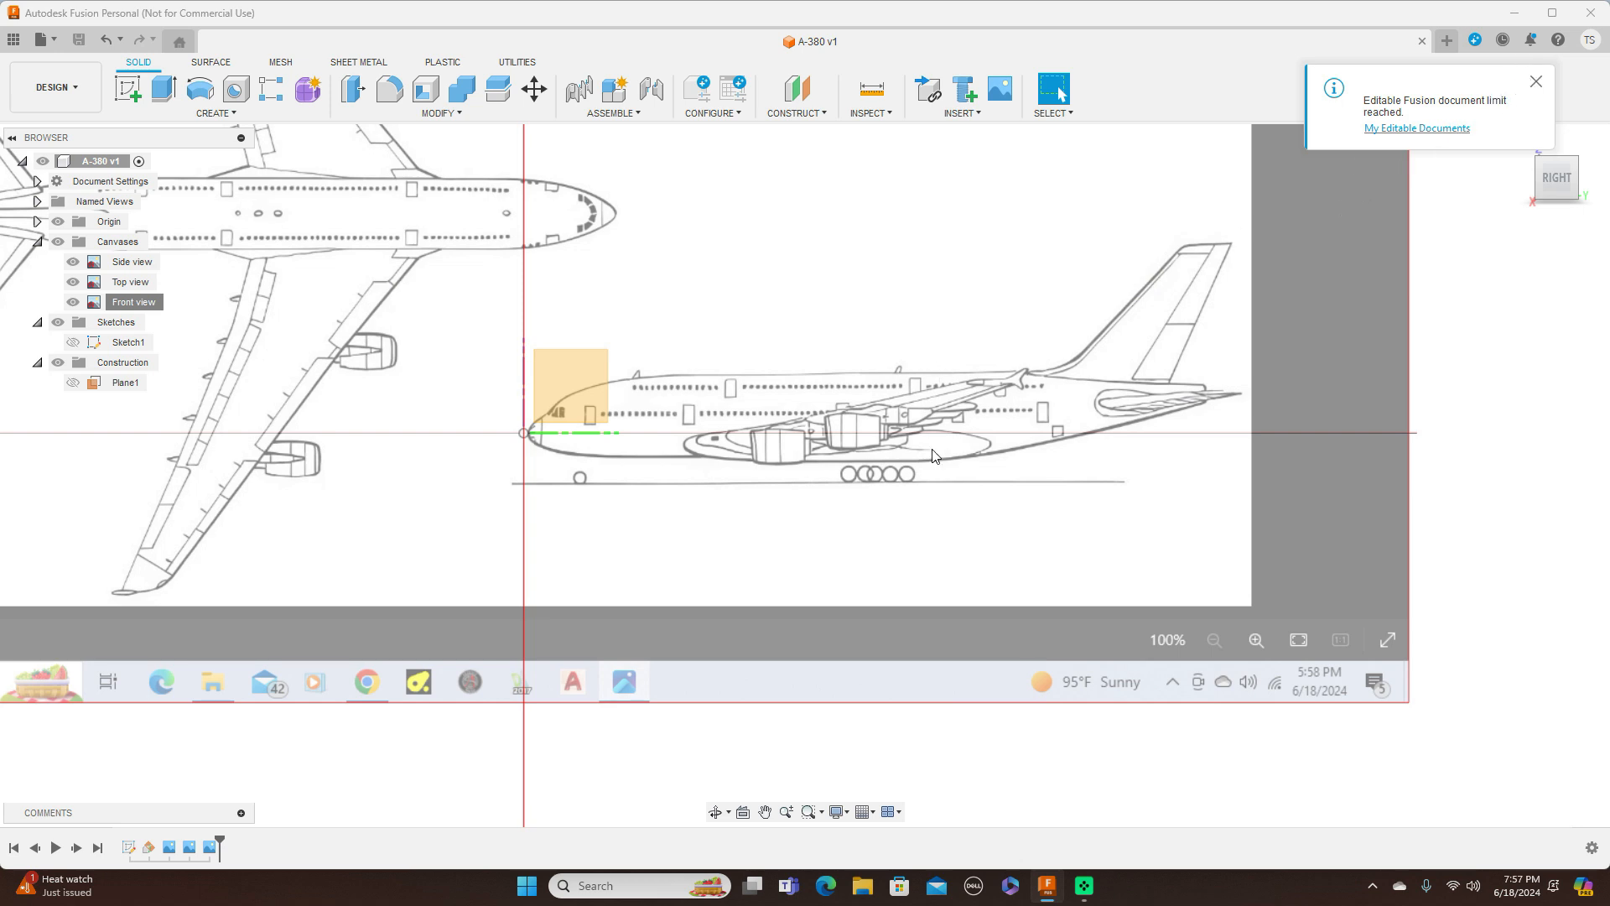
Create a new form in the design for sculpting the fuselage
scroll(934, 455, "down", 2)
scroll(933, 456, "up", 1)
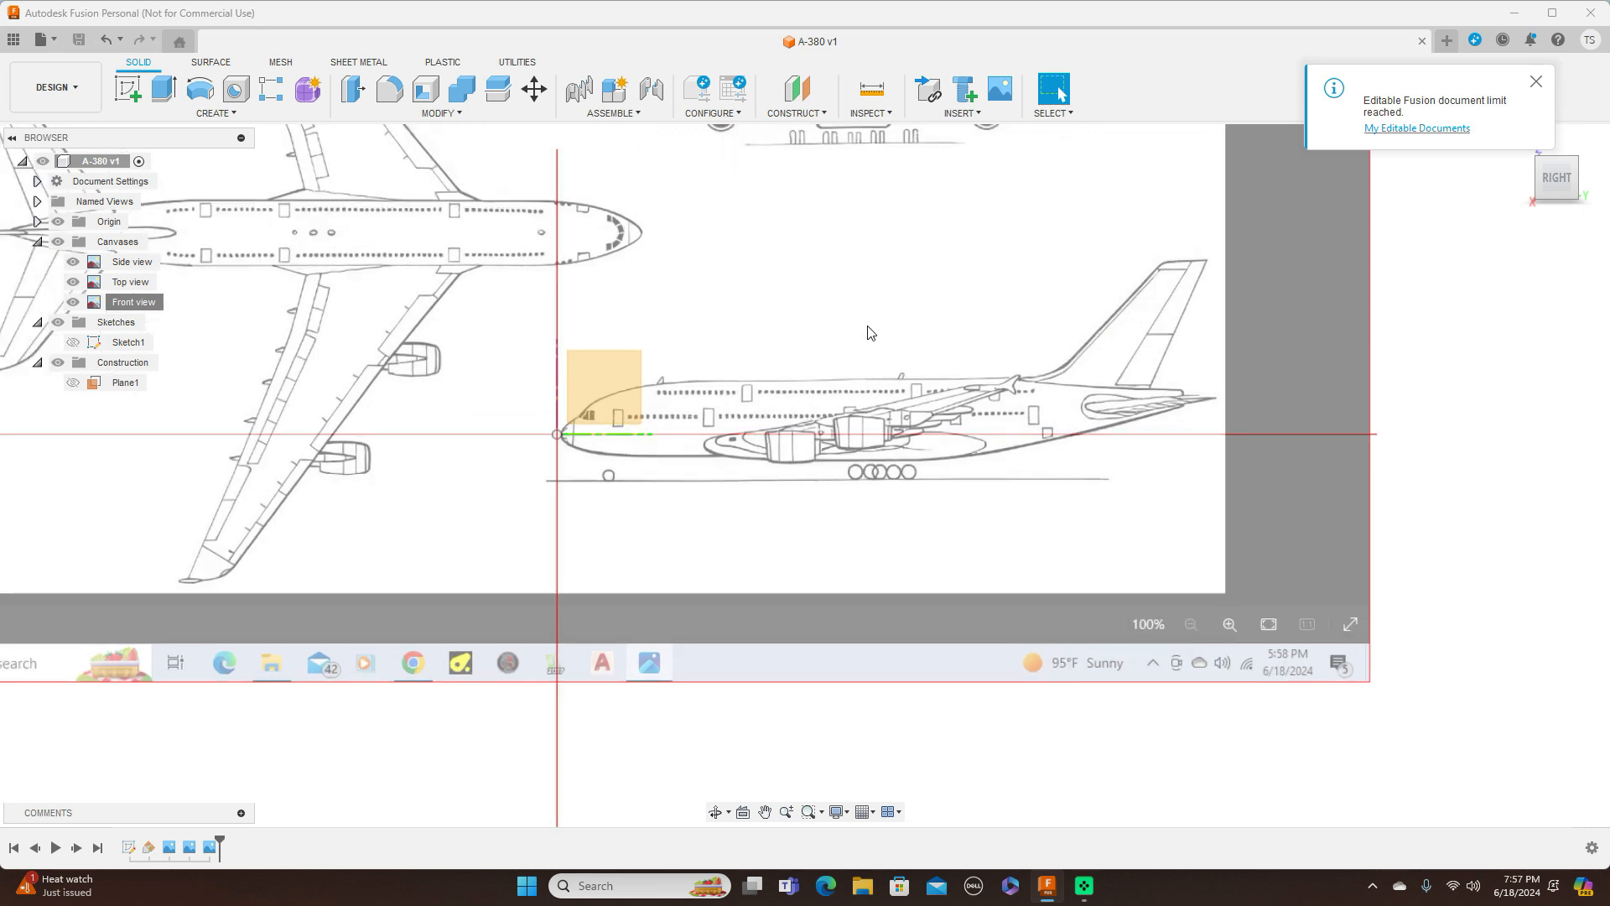
middle_click_drag(866, 324, 904, 400)
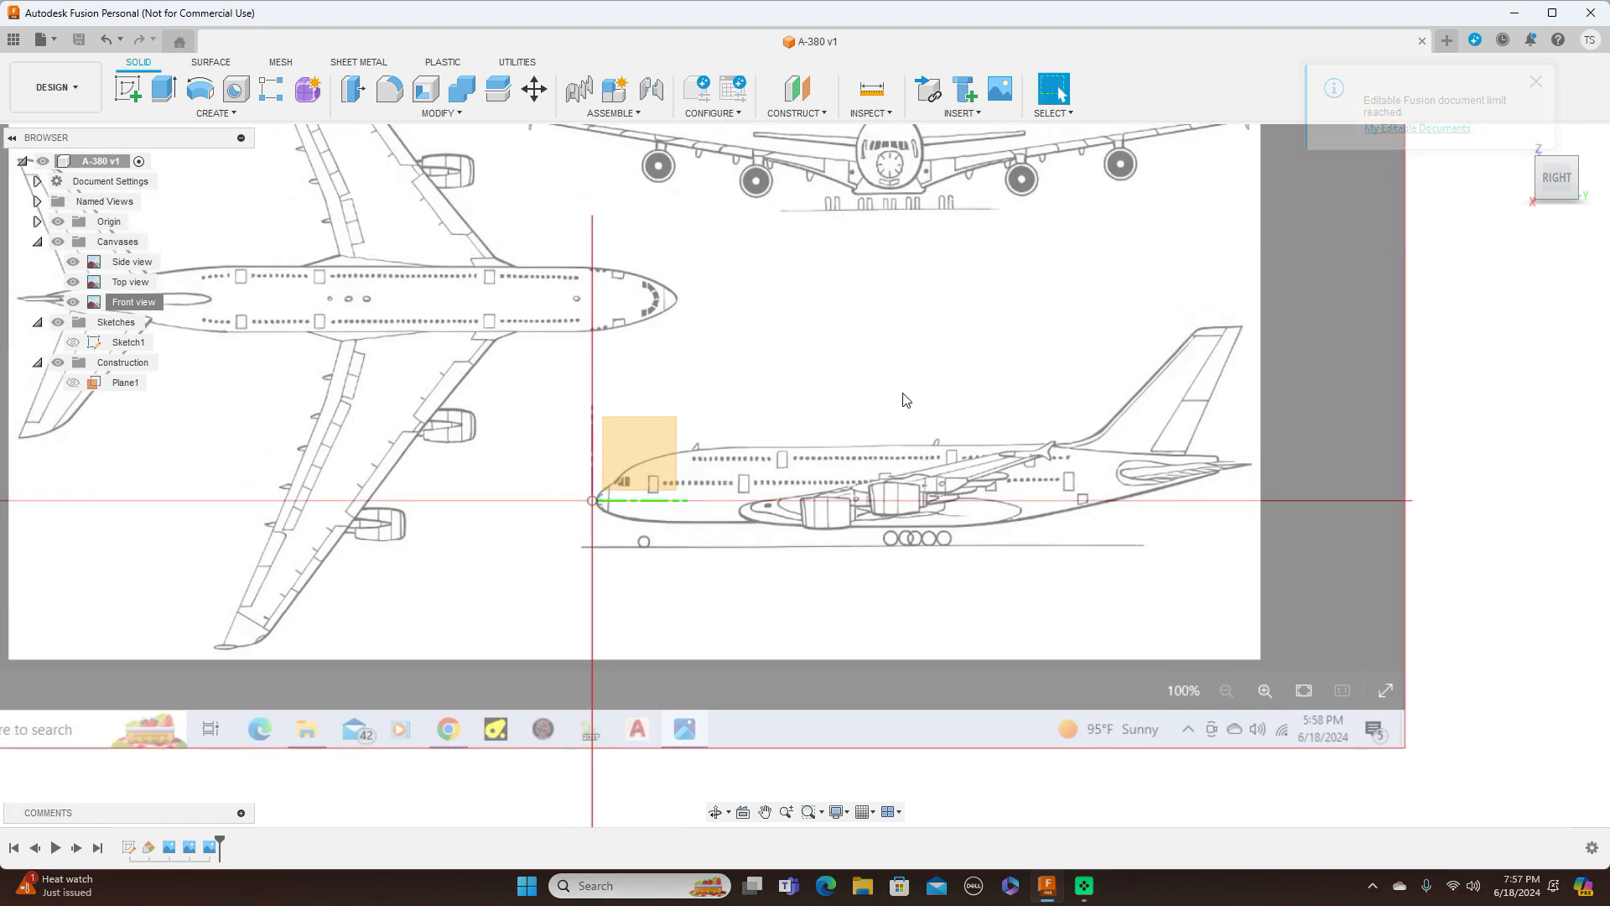
scroll(904, 400, "up", 1)
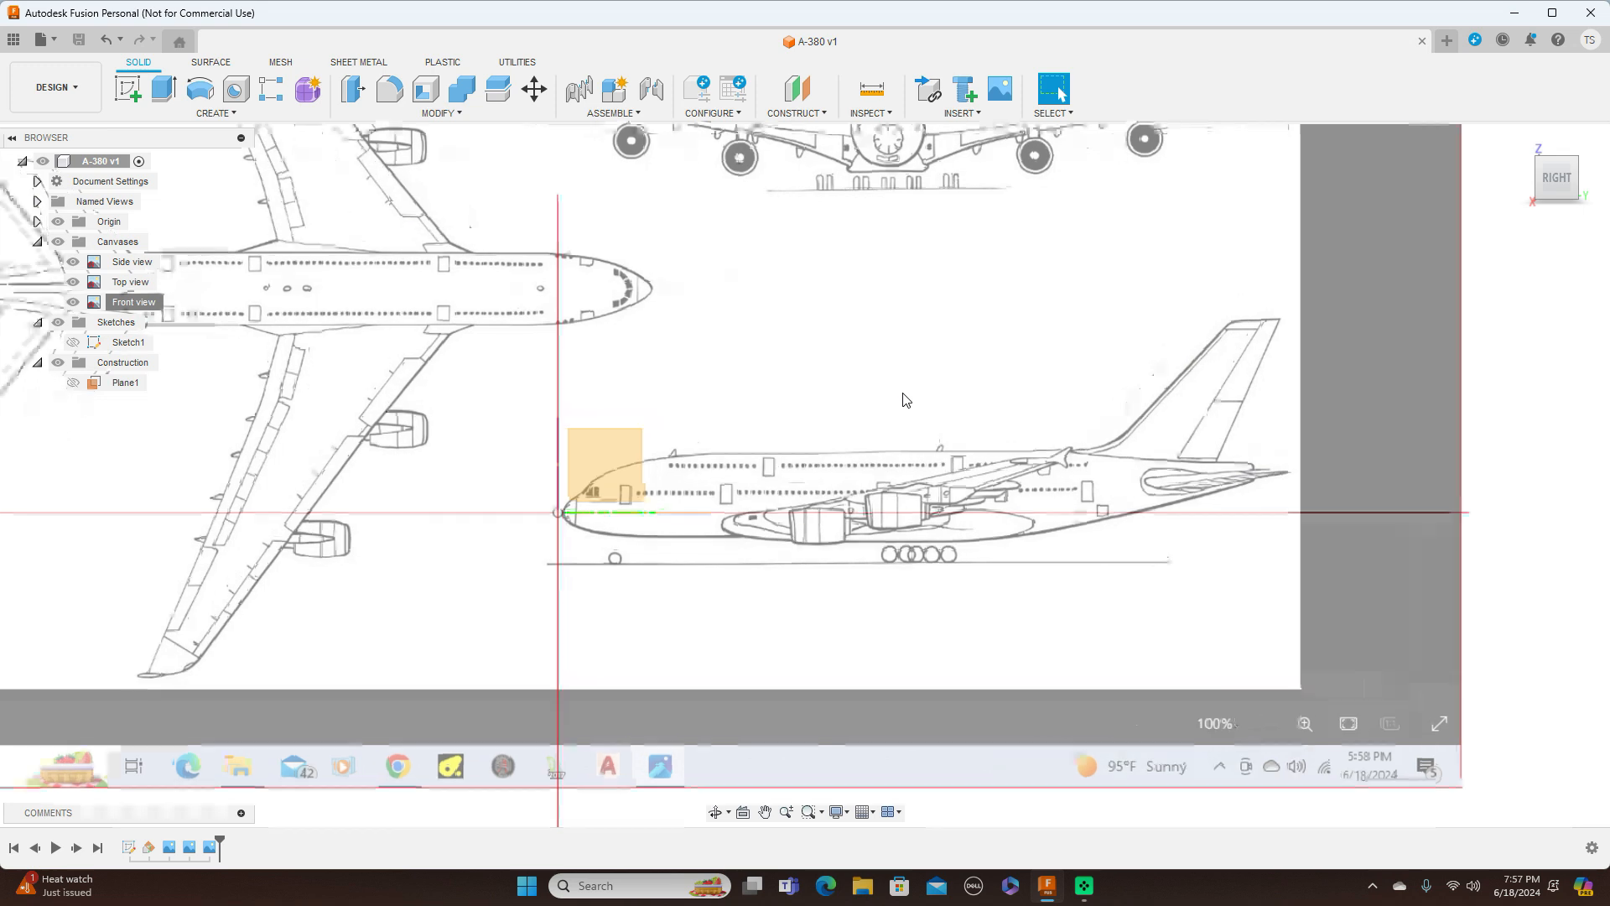
scroll(905, 400, "up", 1)
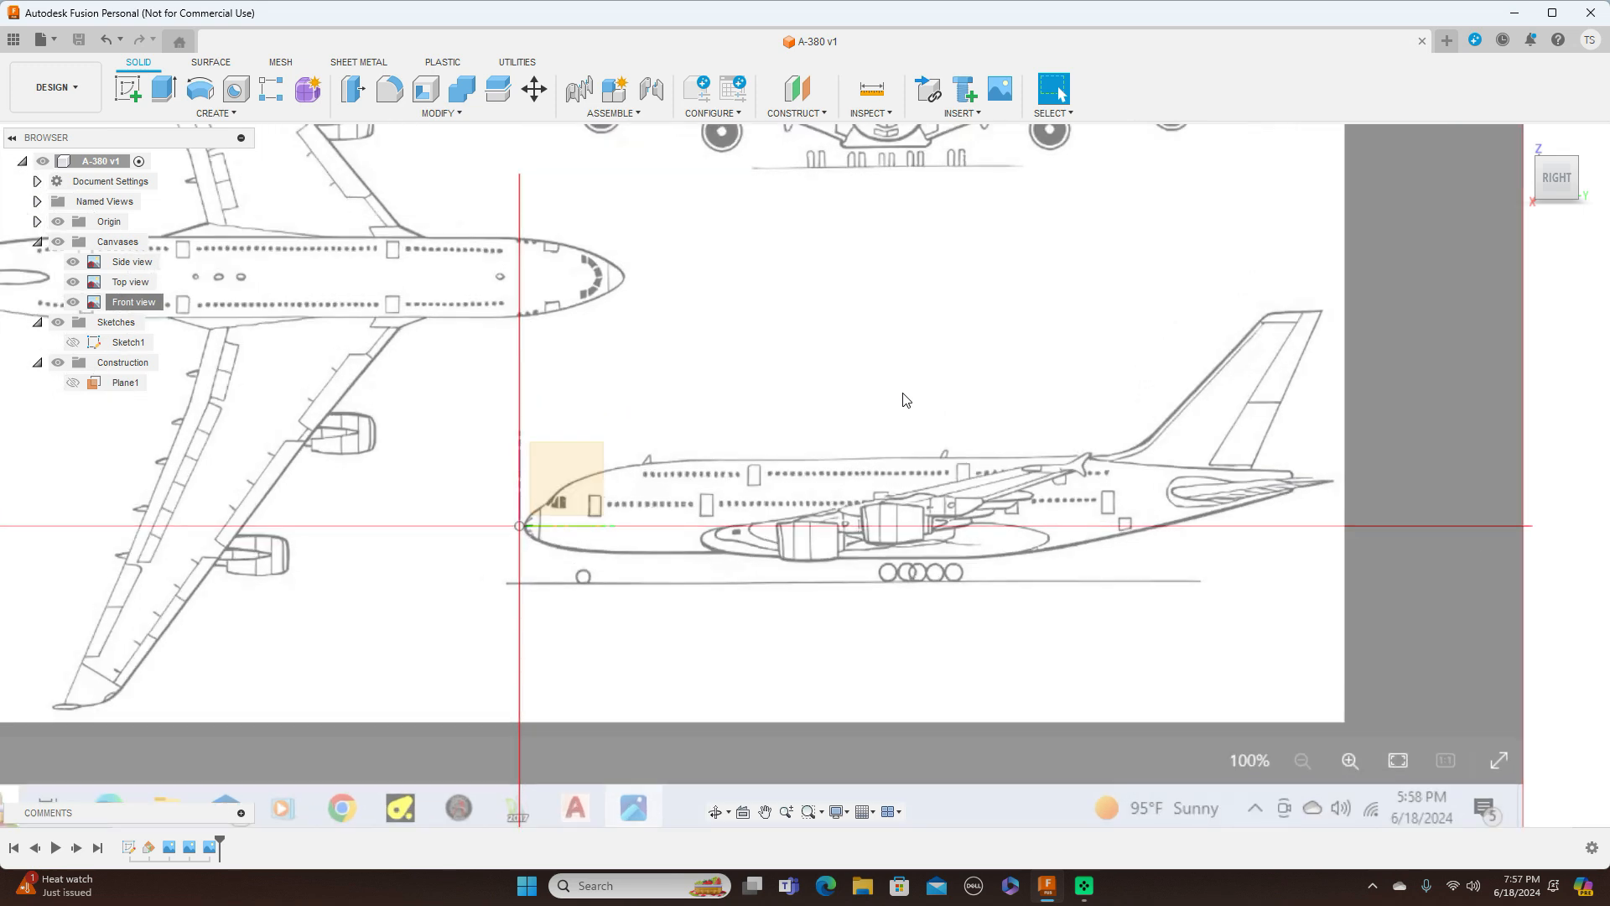
scroll(892, 399, "up", 1)
middle_click_drag(853, 385, 912, 305)
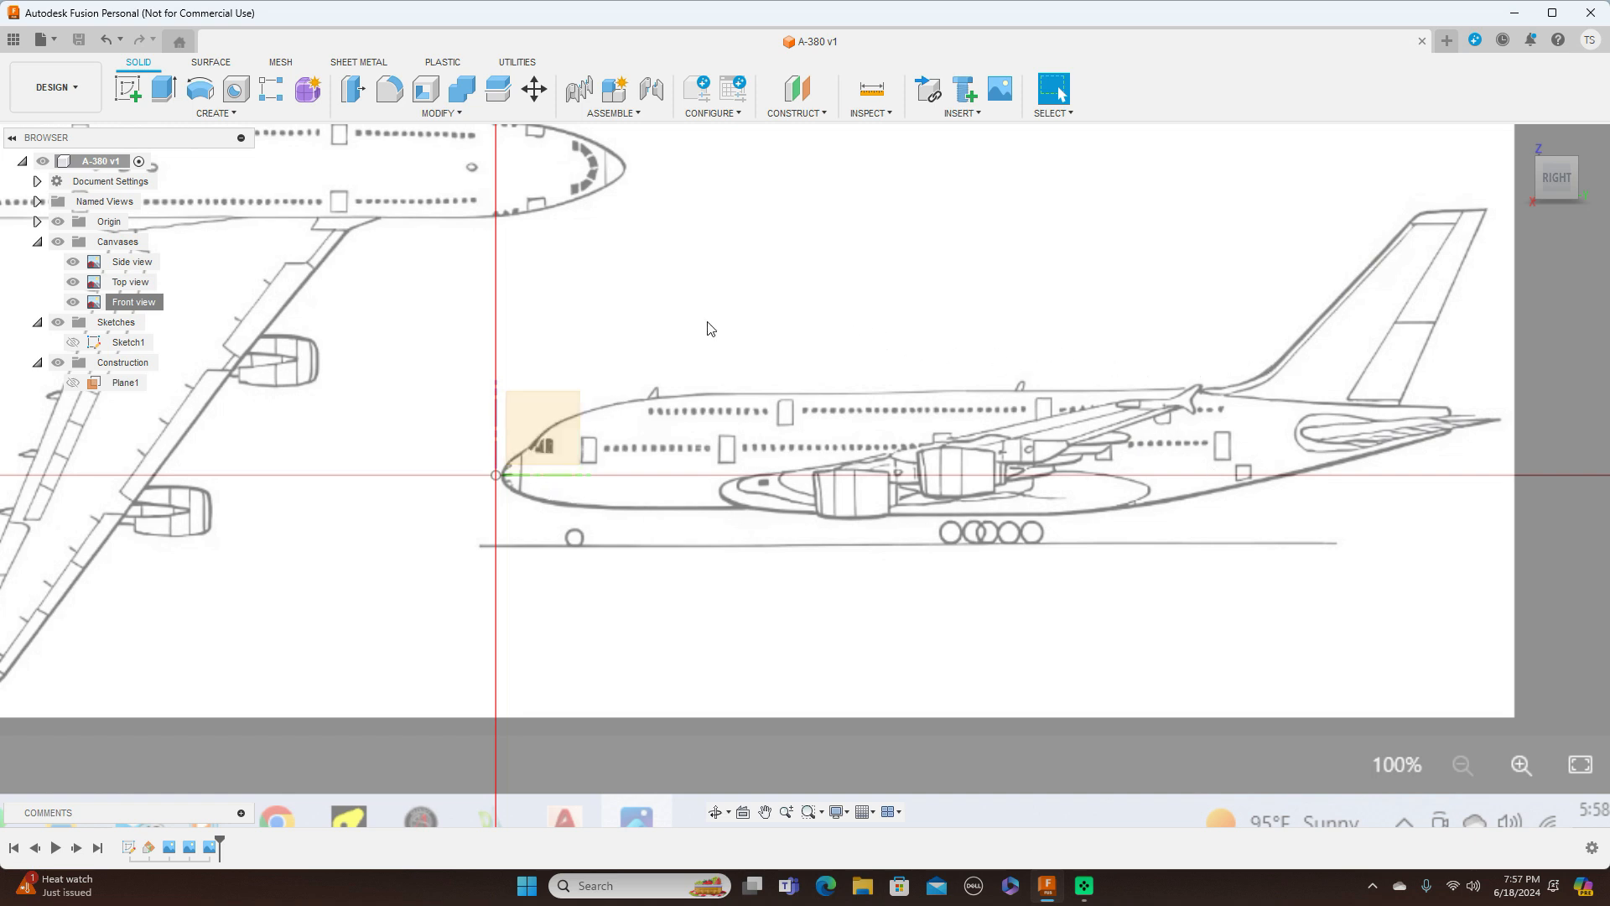
left_click(309, 92)
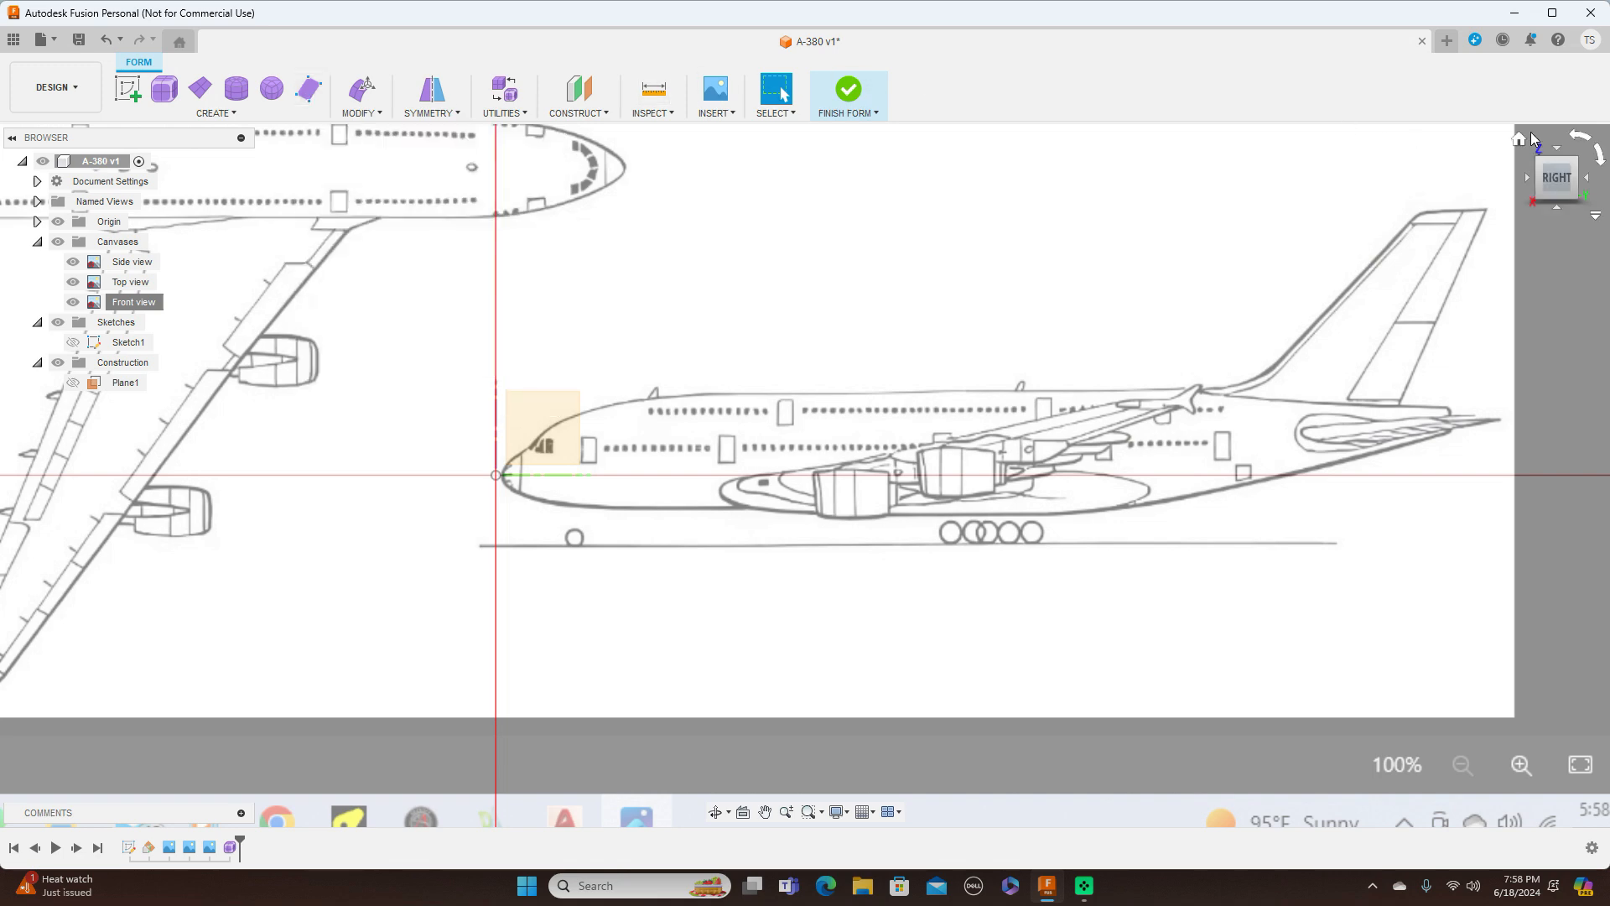
From the front view, place a form cylinder about 244 mm in diameter on the XZ plane, centered above the origin to match the fuselage outline
left_click(1528, 183)
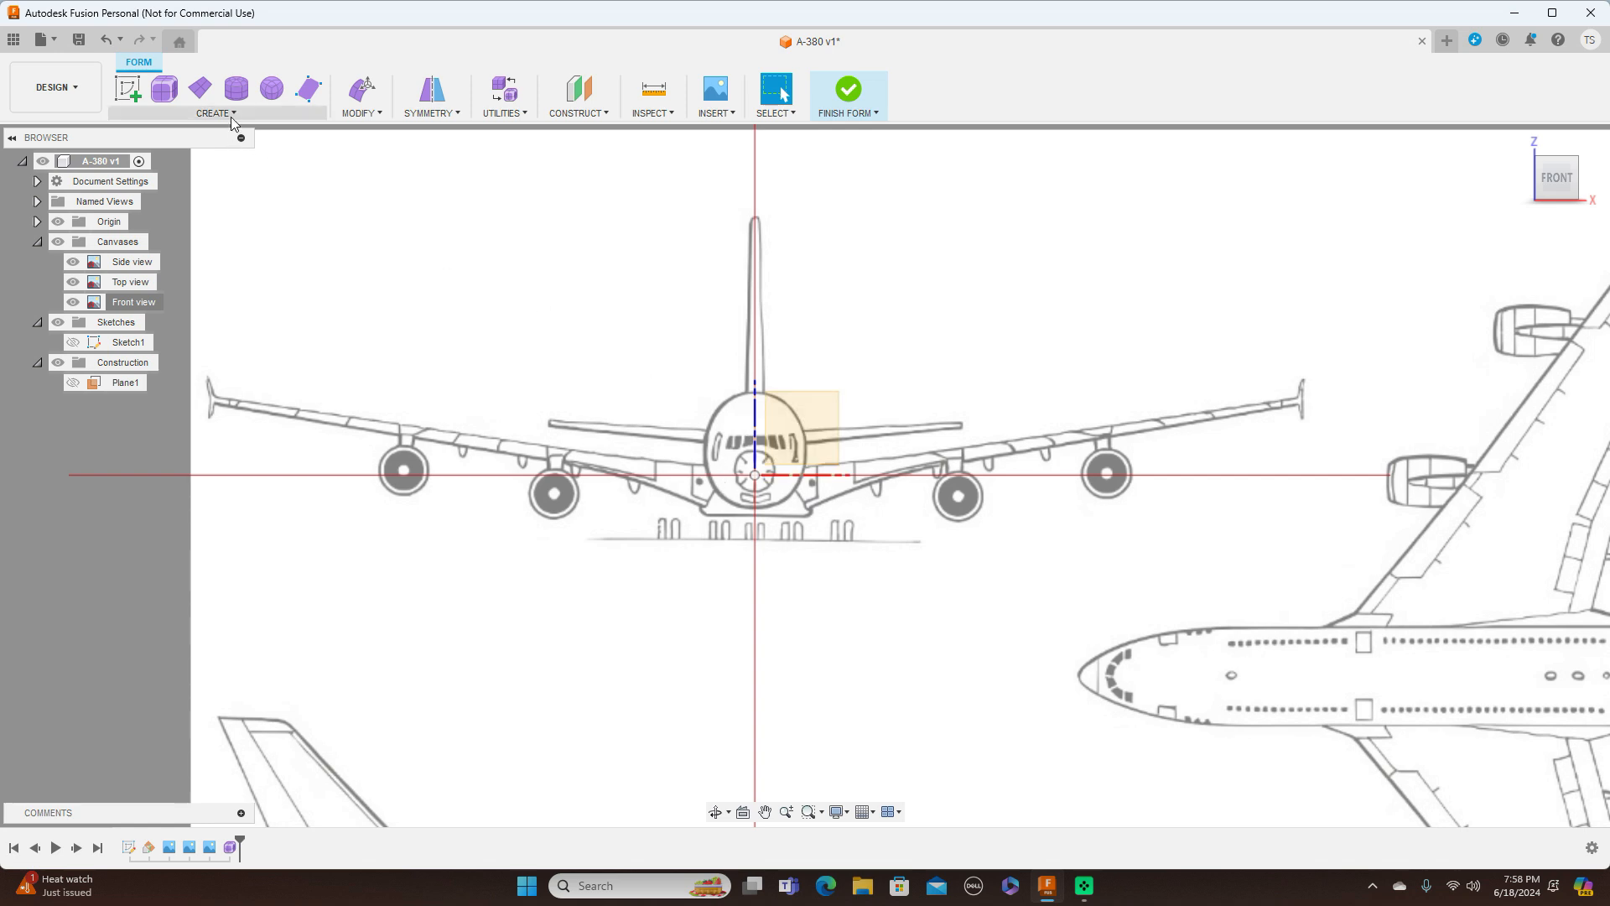
left_click(234, 88)
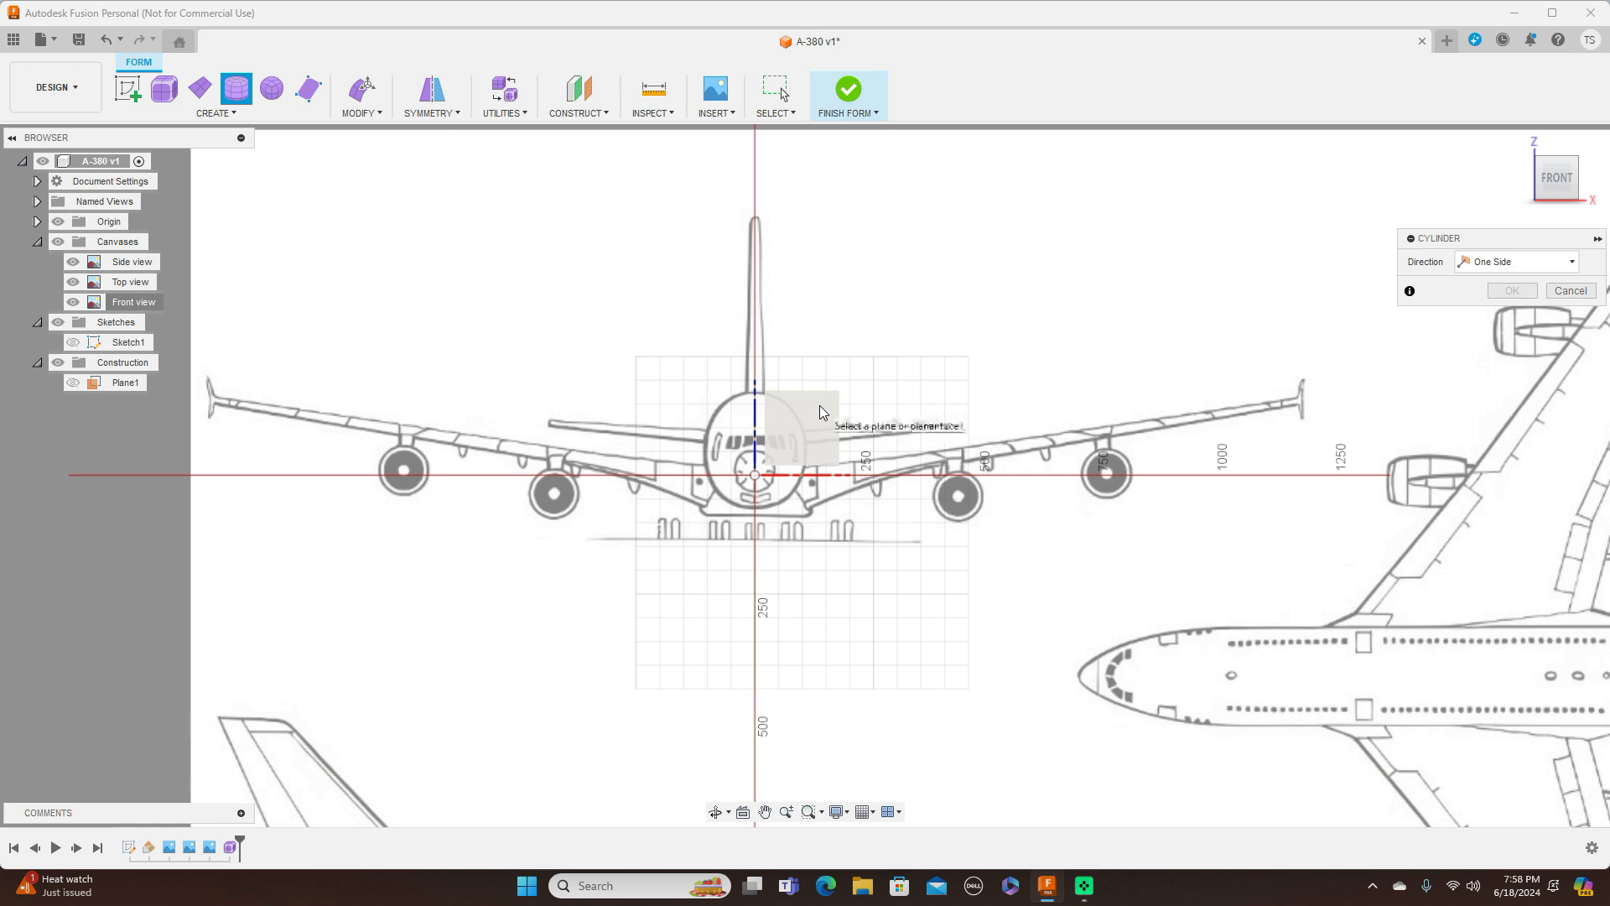
left_click(790, 444)
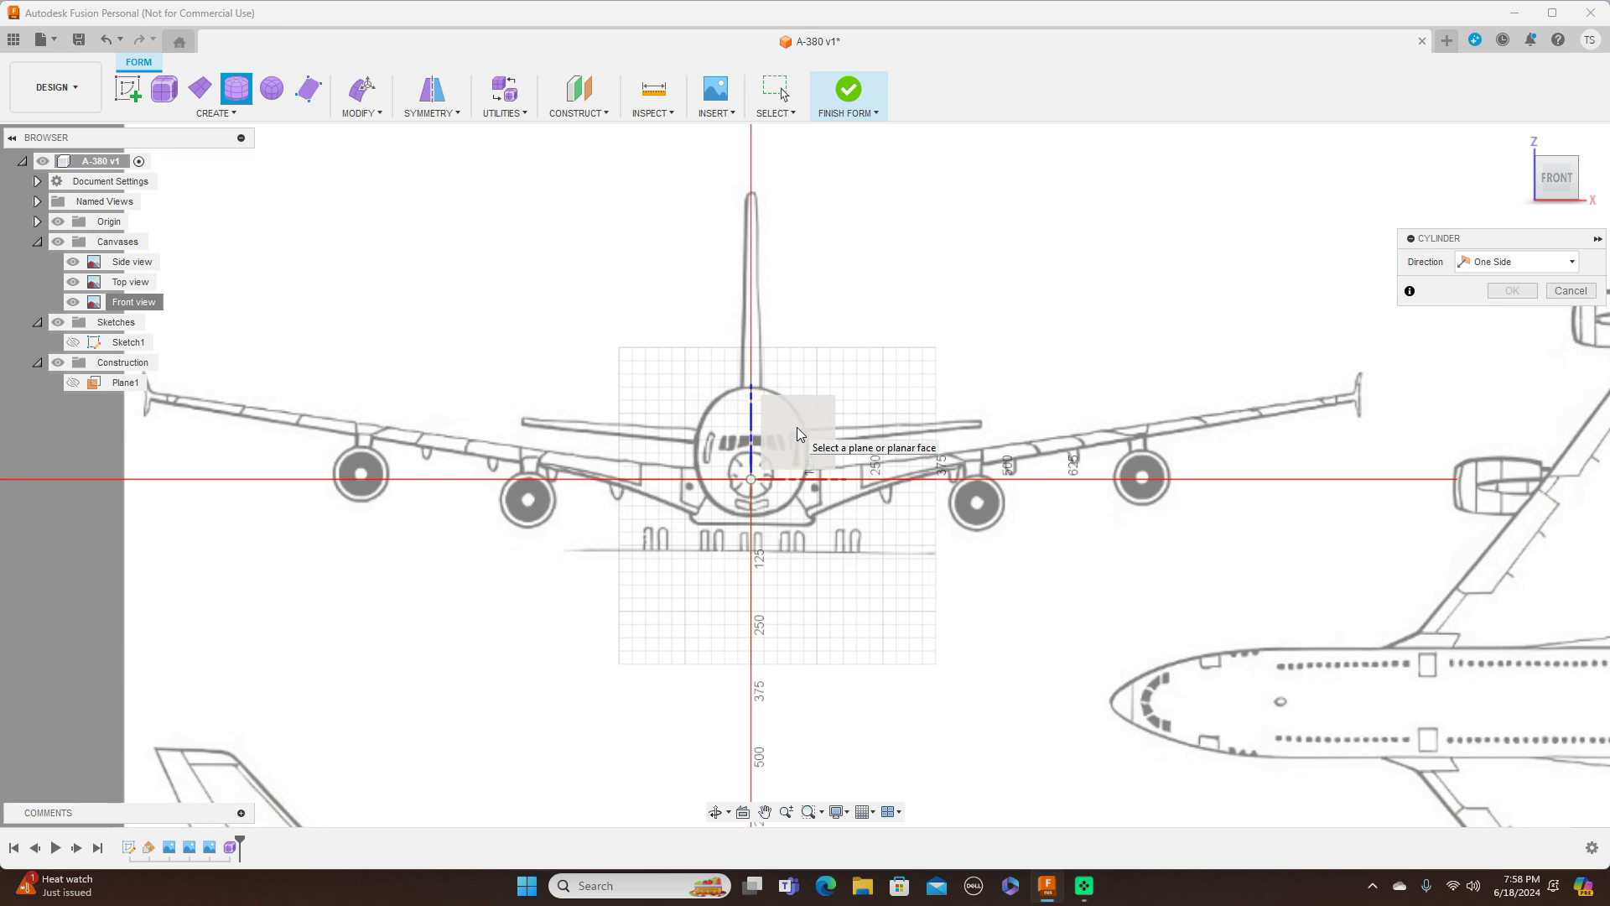
left_click(797, 432)
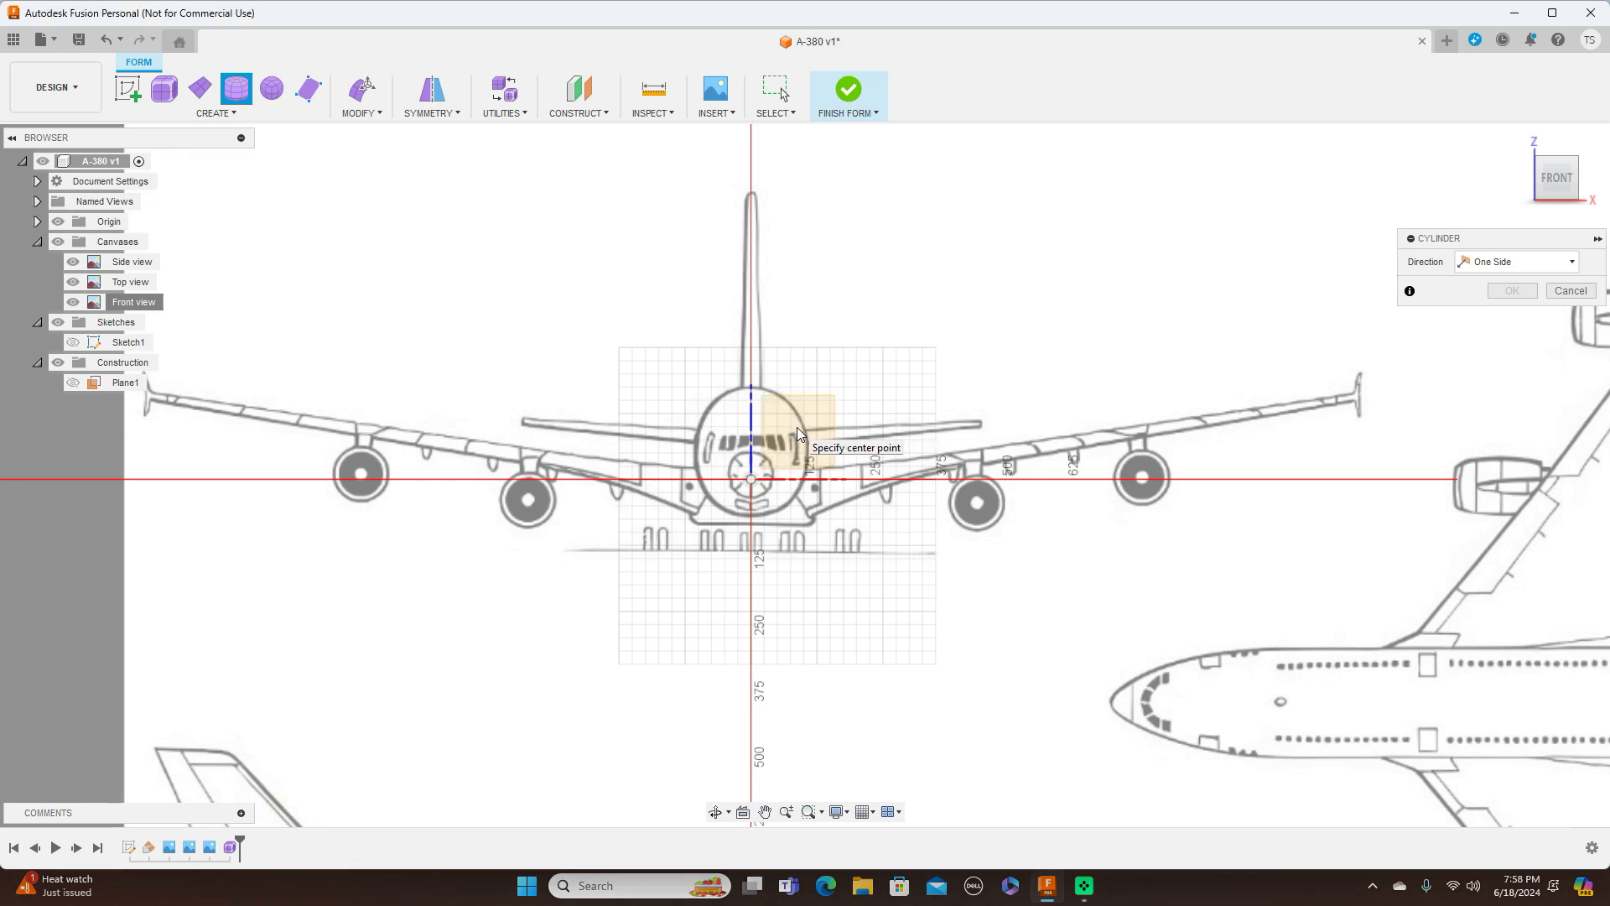
left_click(752, 481)
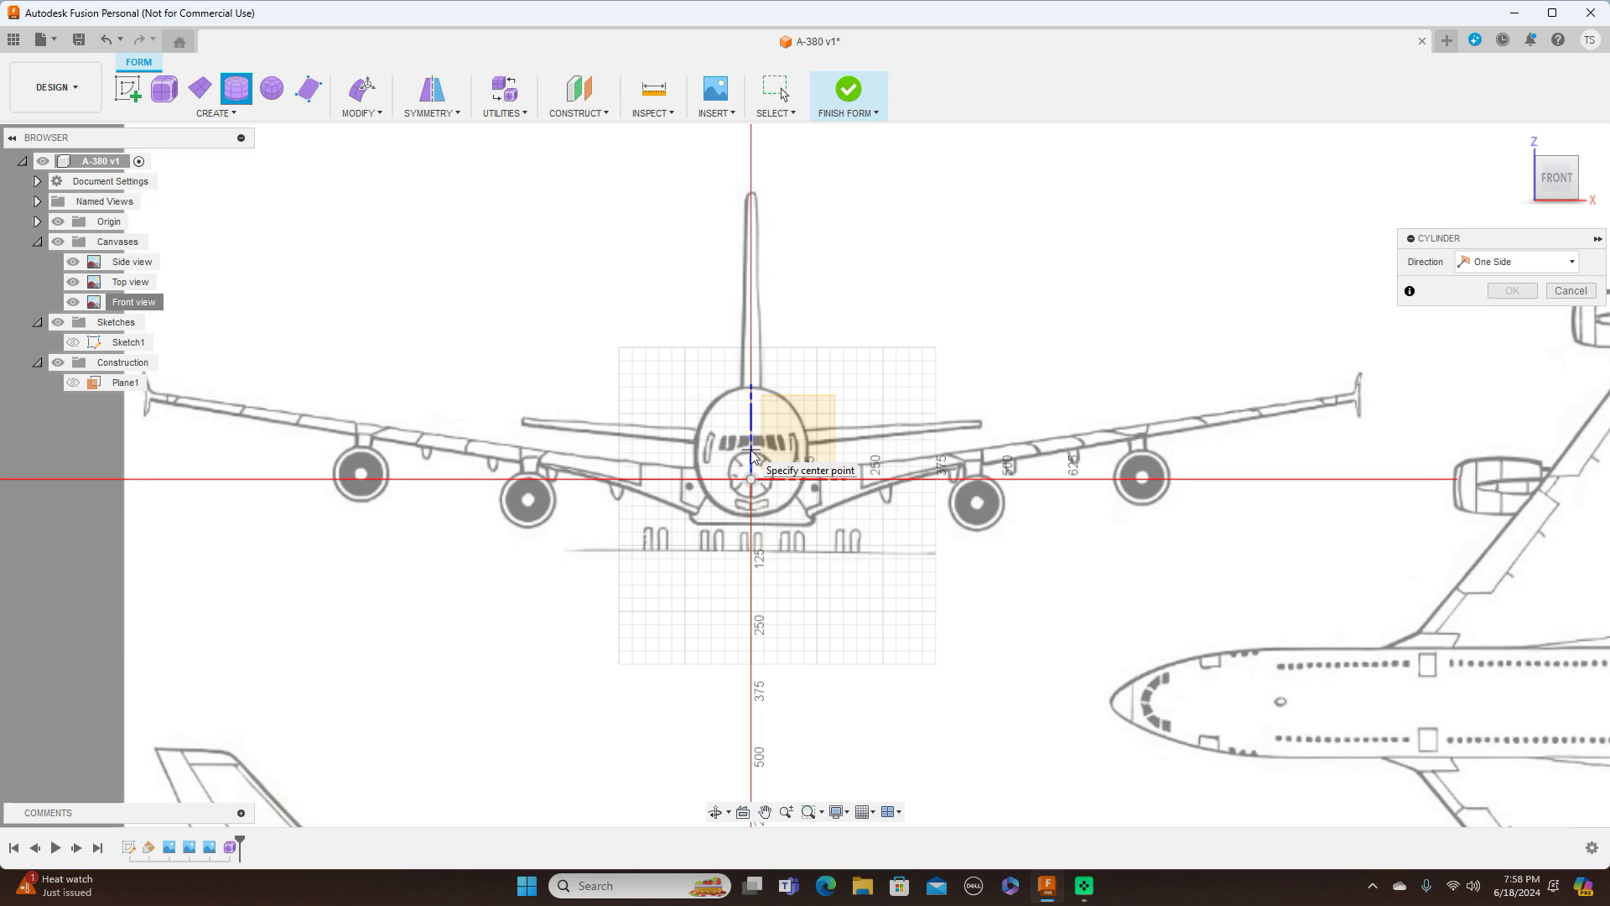
left_click(751, 479)
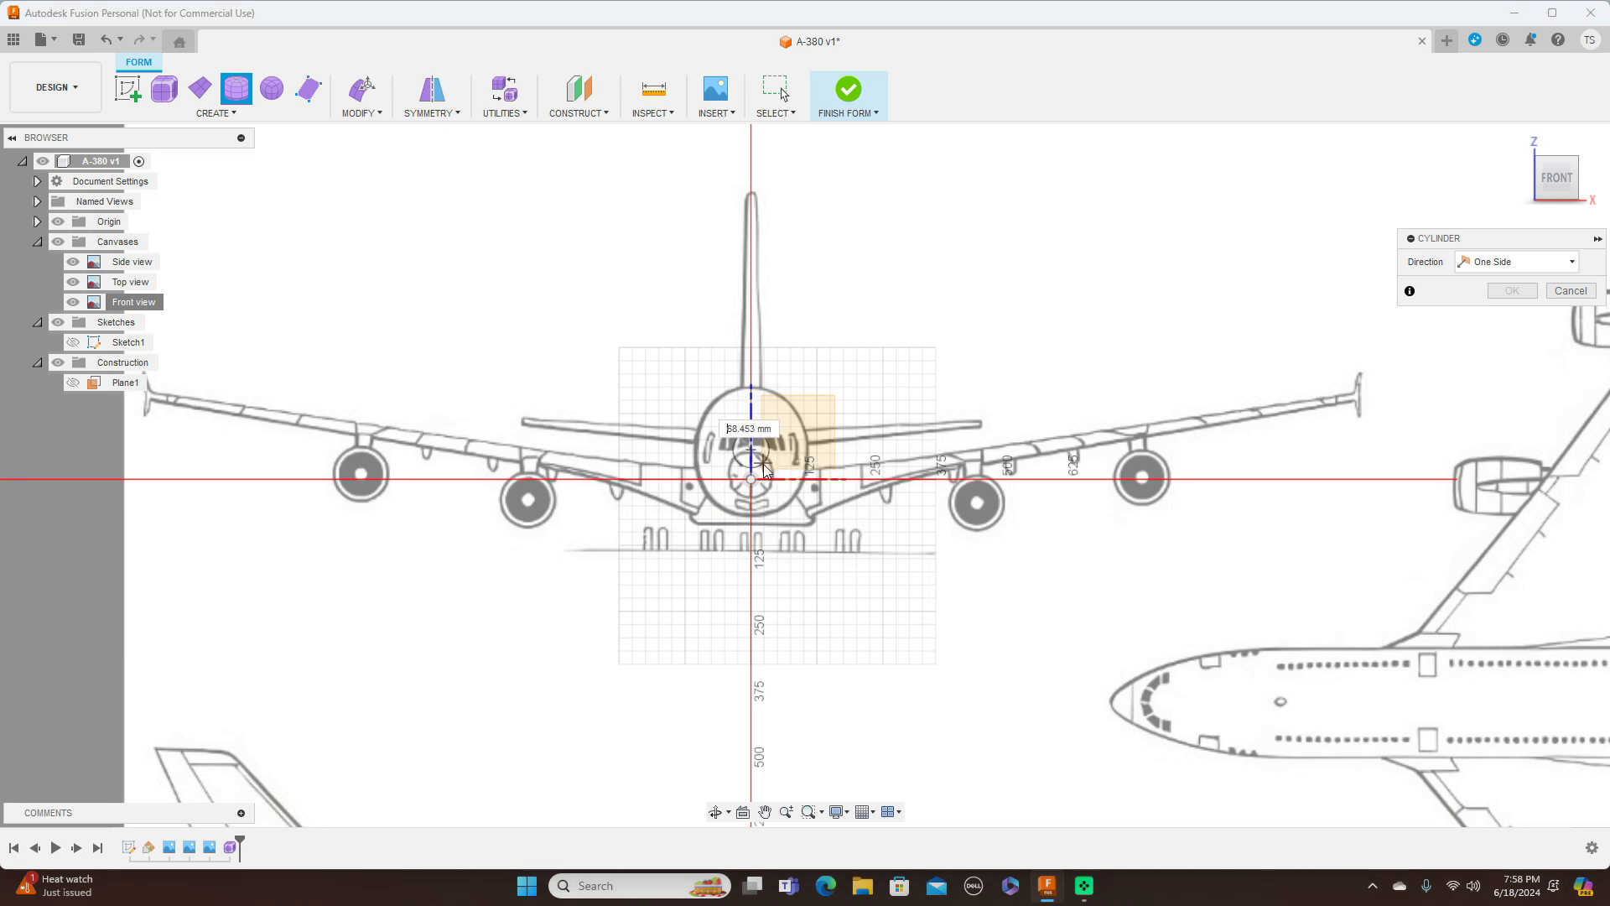
left_click(781, 511)
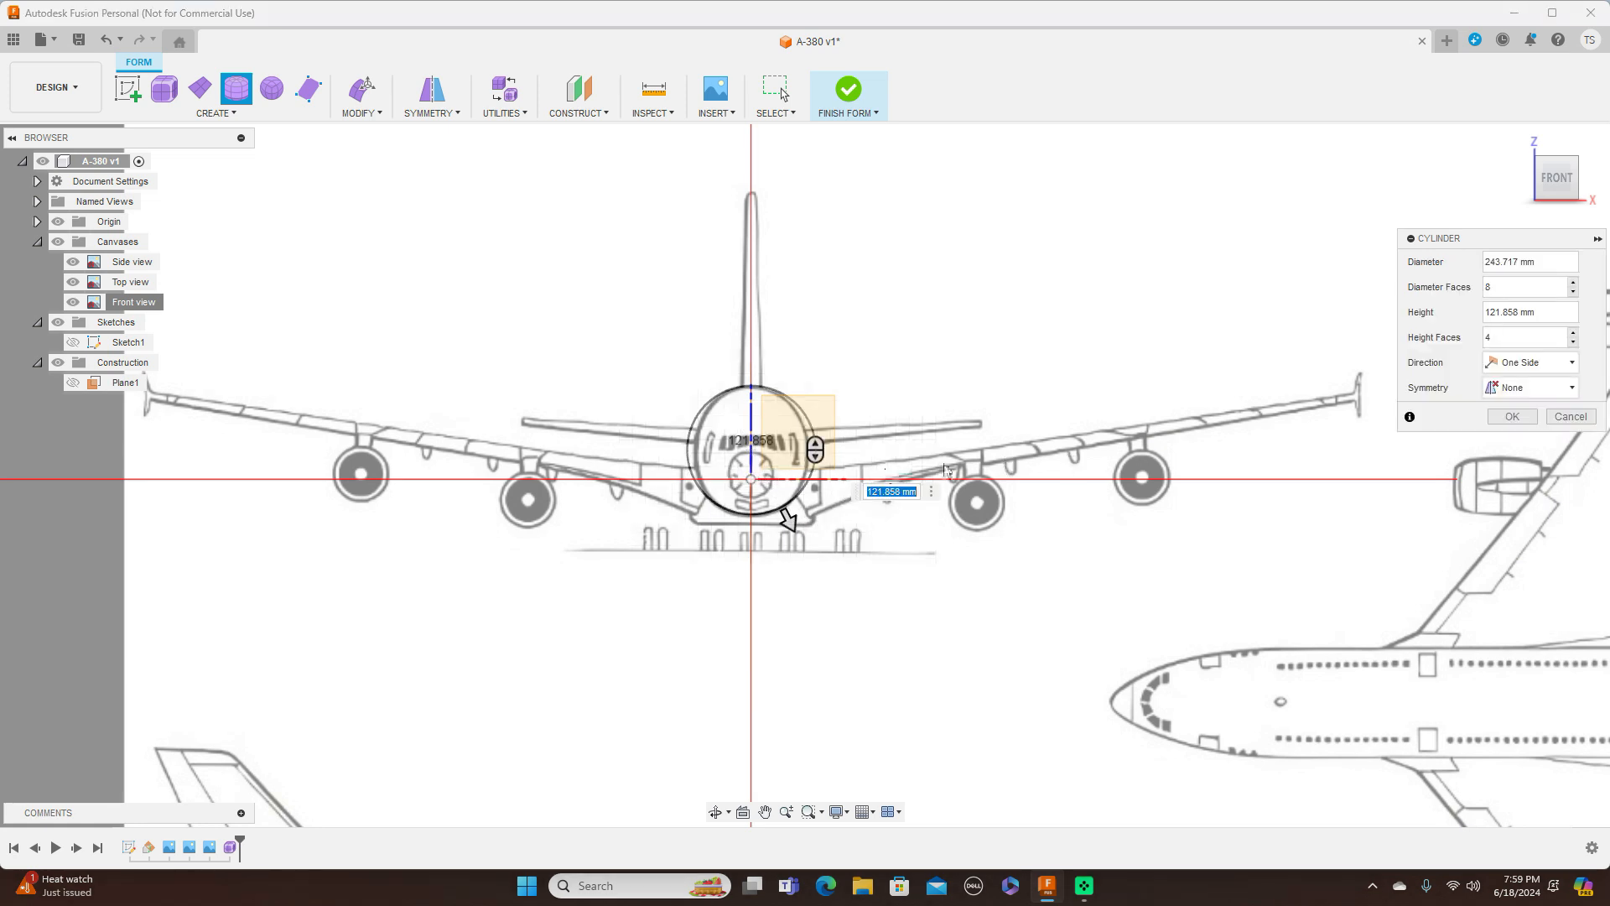
From the right side view, extend the cylinder's height along the fuselage to 2000 mm
mouse_move(1537, 197)
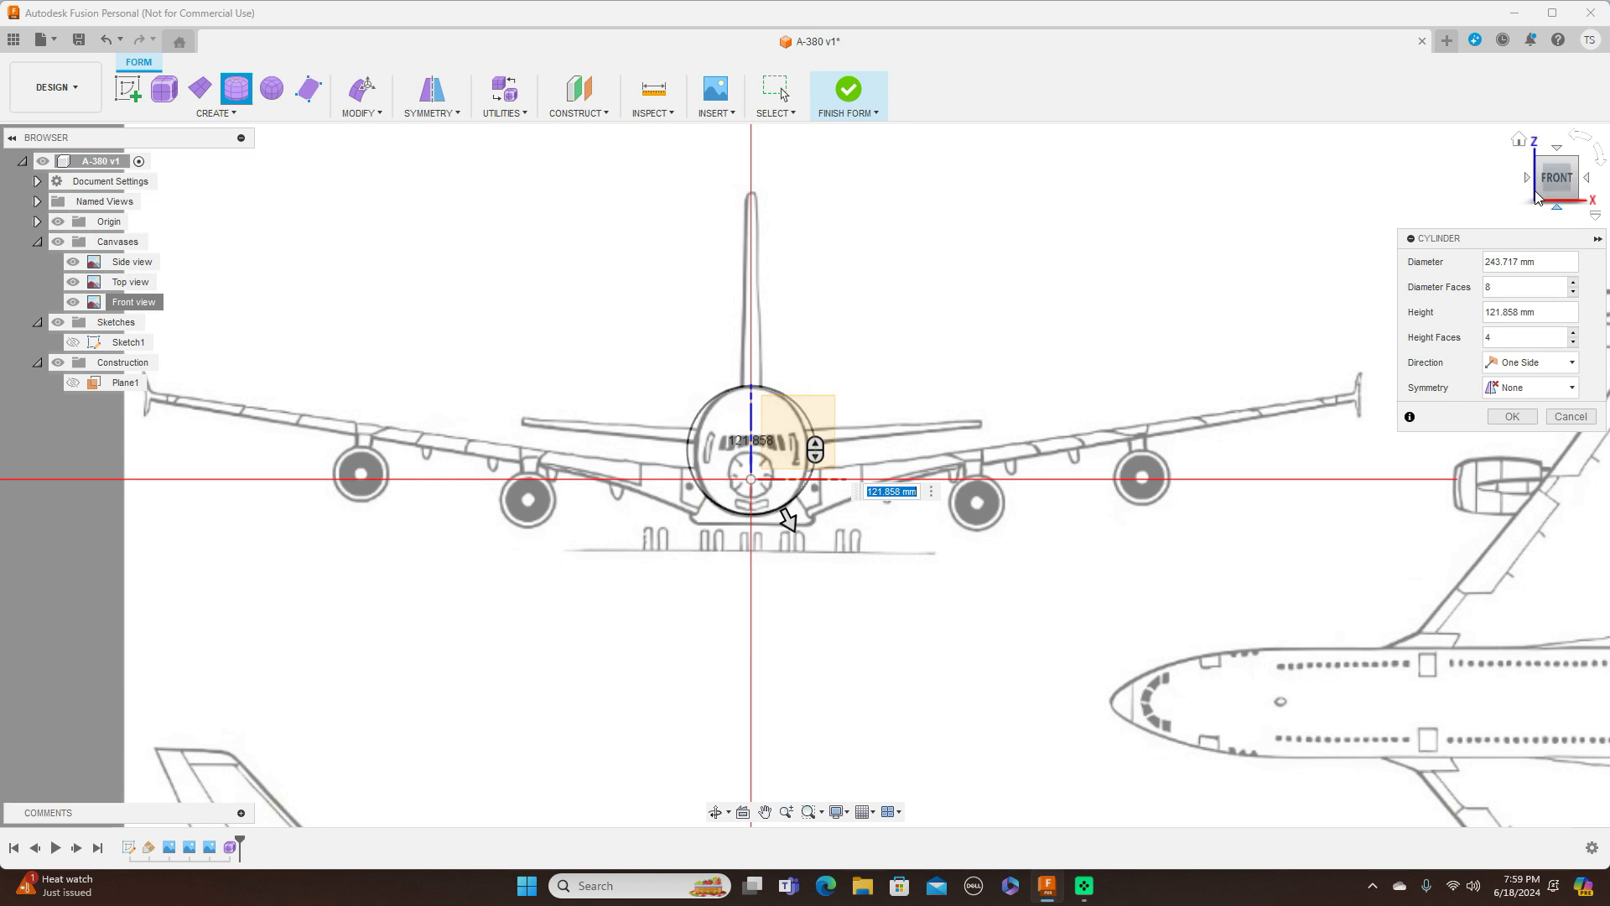
left_click(1587, 177)
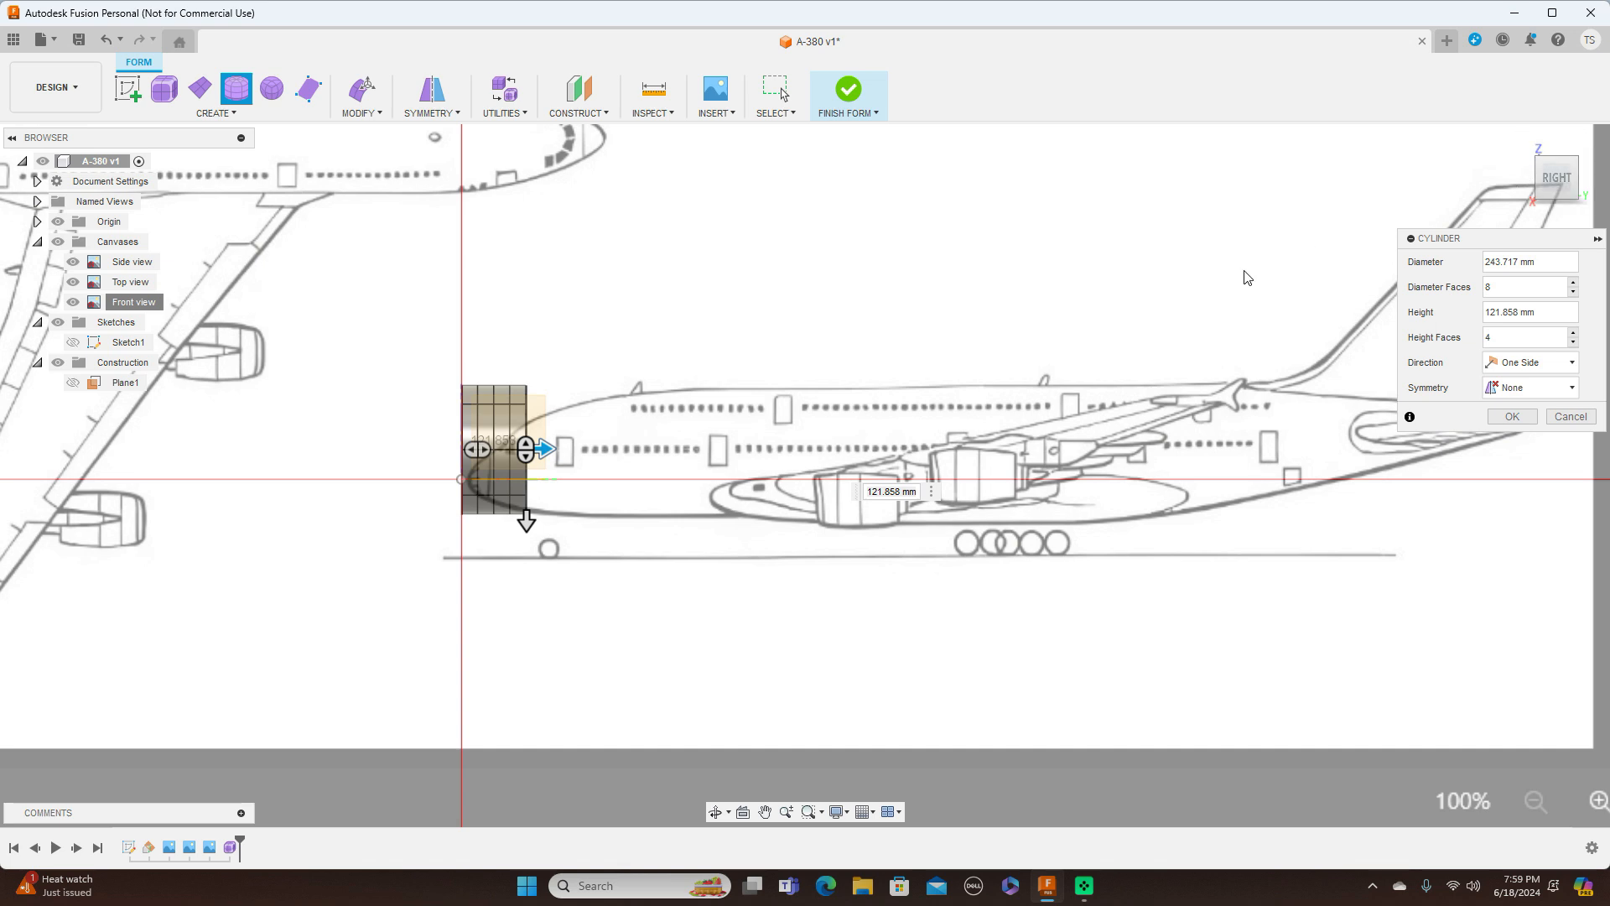
scroll(1244, 274, "down", 2)
middle_click_drag(1244, 273, 878, 308)
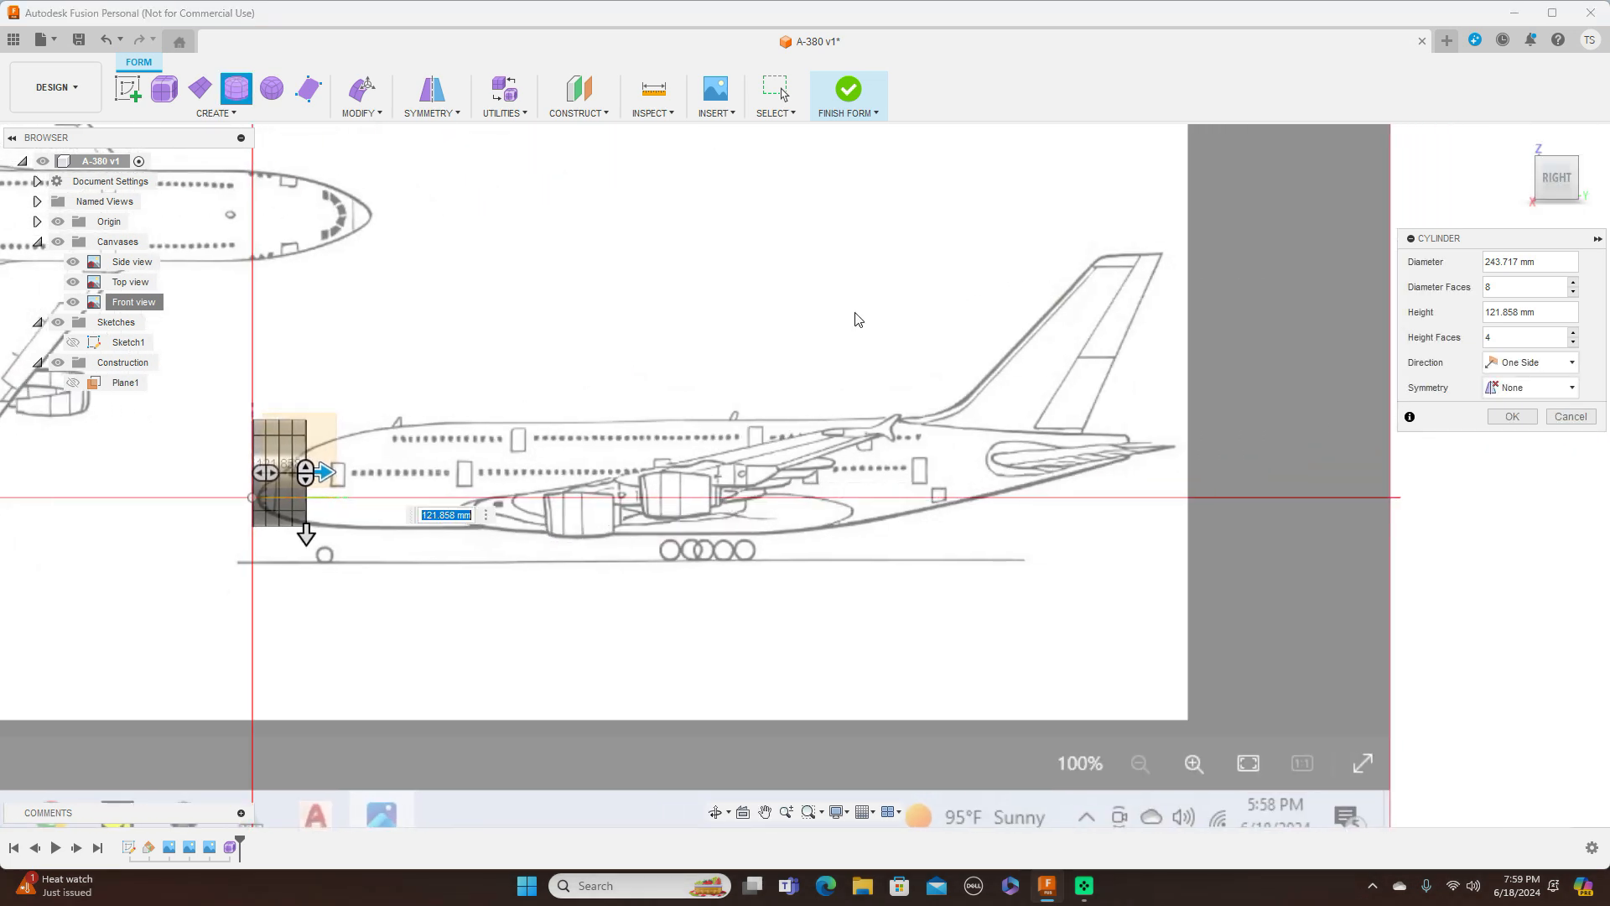
scroll(857, 309, "up", 1)
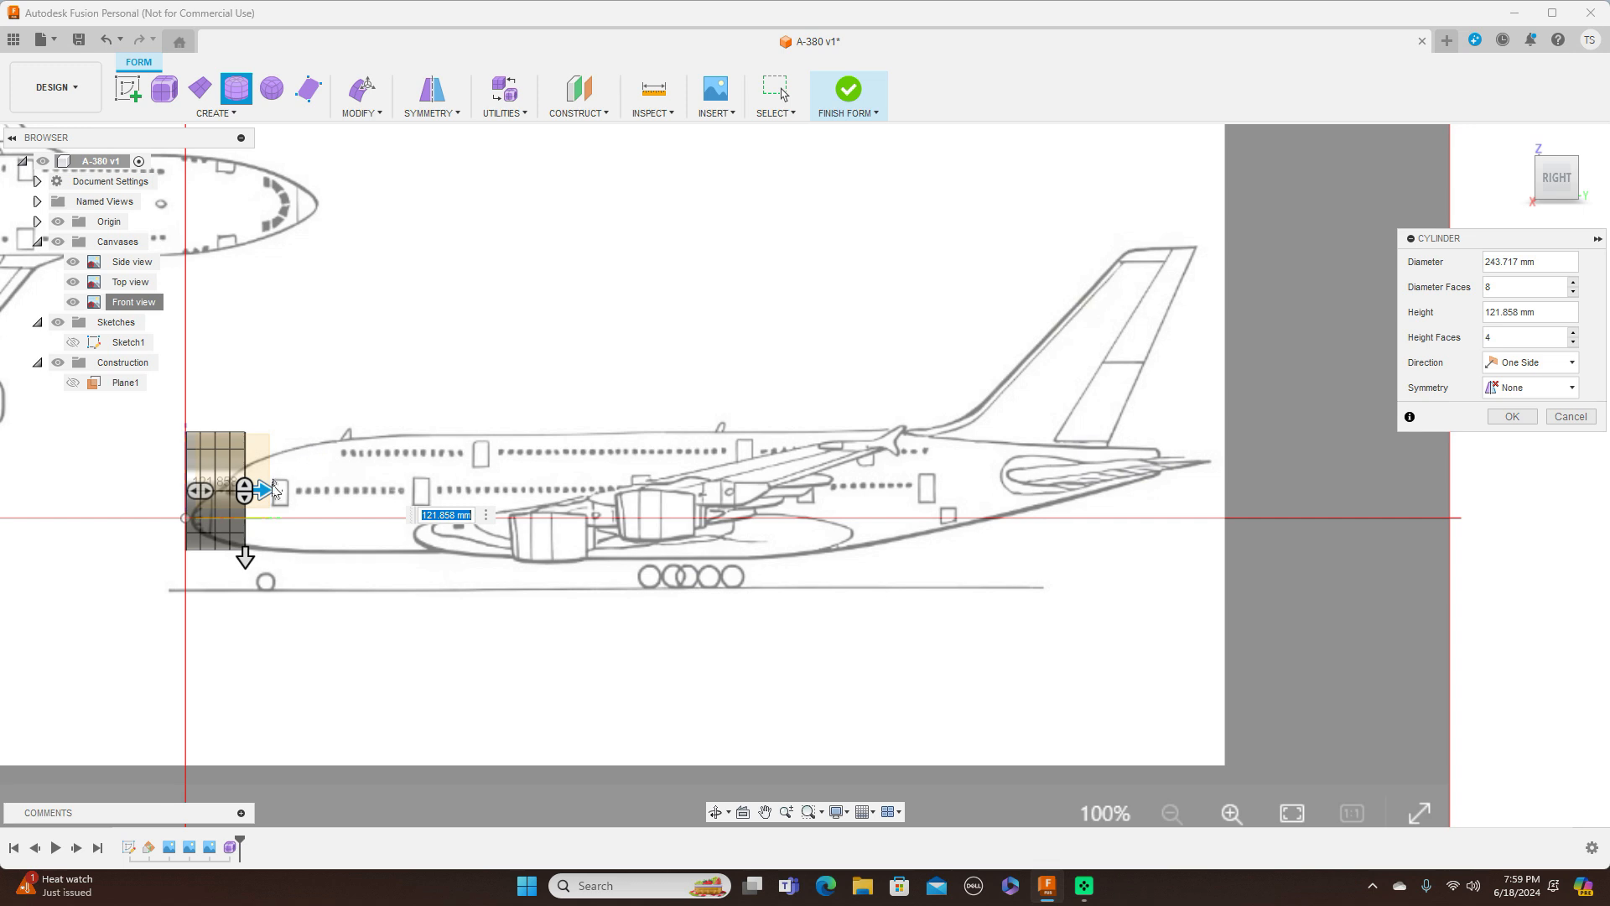
left_click_drag(263, 489, 1174, 494)
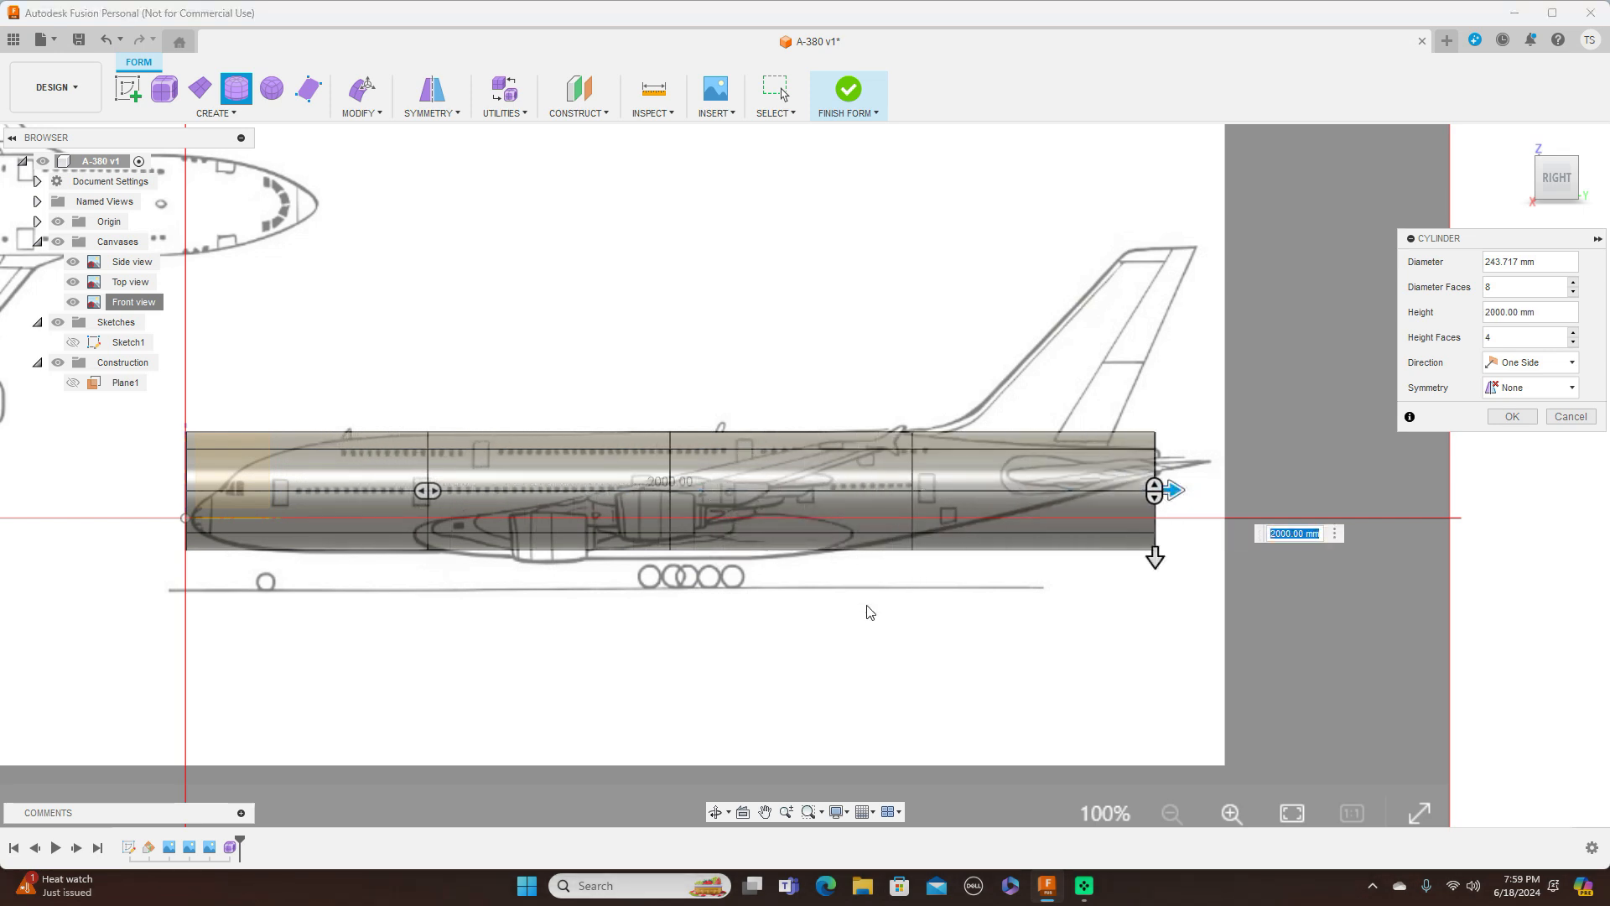
scroll(871, 613, "up", 2)
scroll(871, 613, "down", 2)
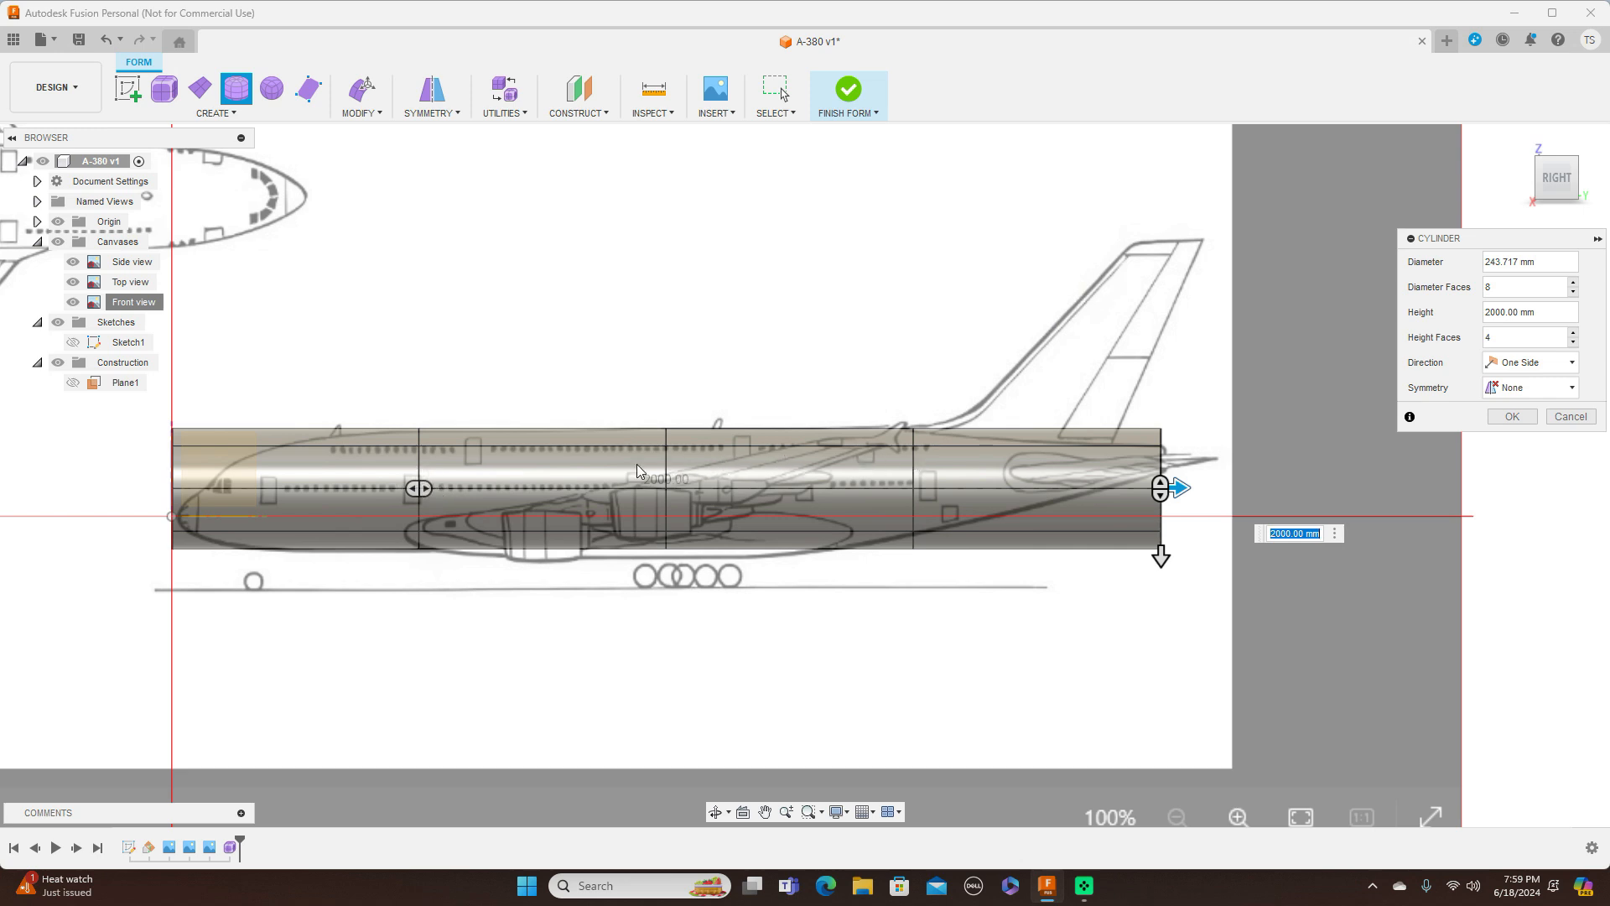
Set the cylinder's height faces to 8 and accept the cylinder
left_click(1575, 333)
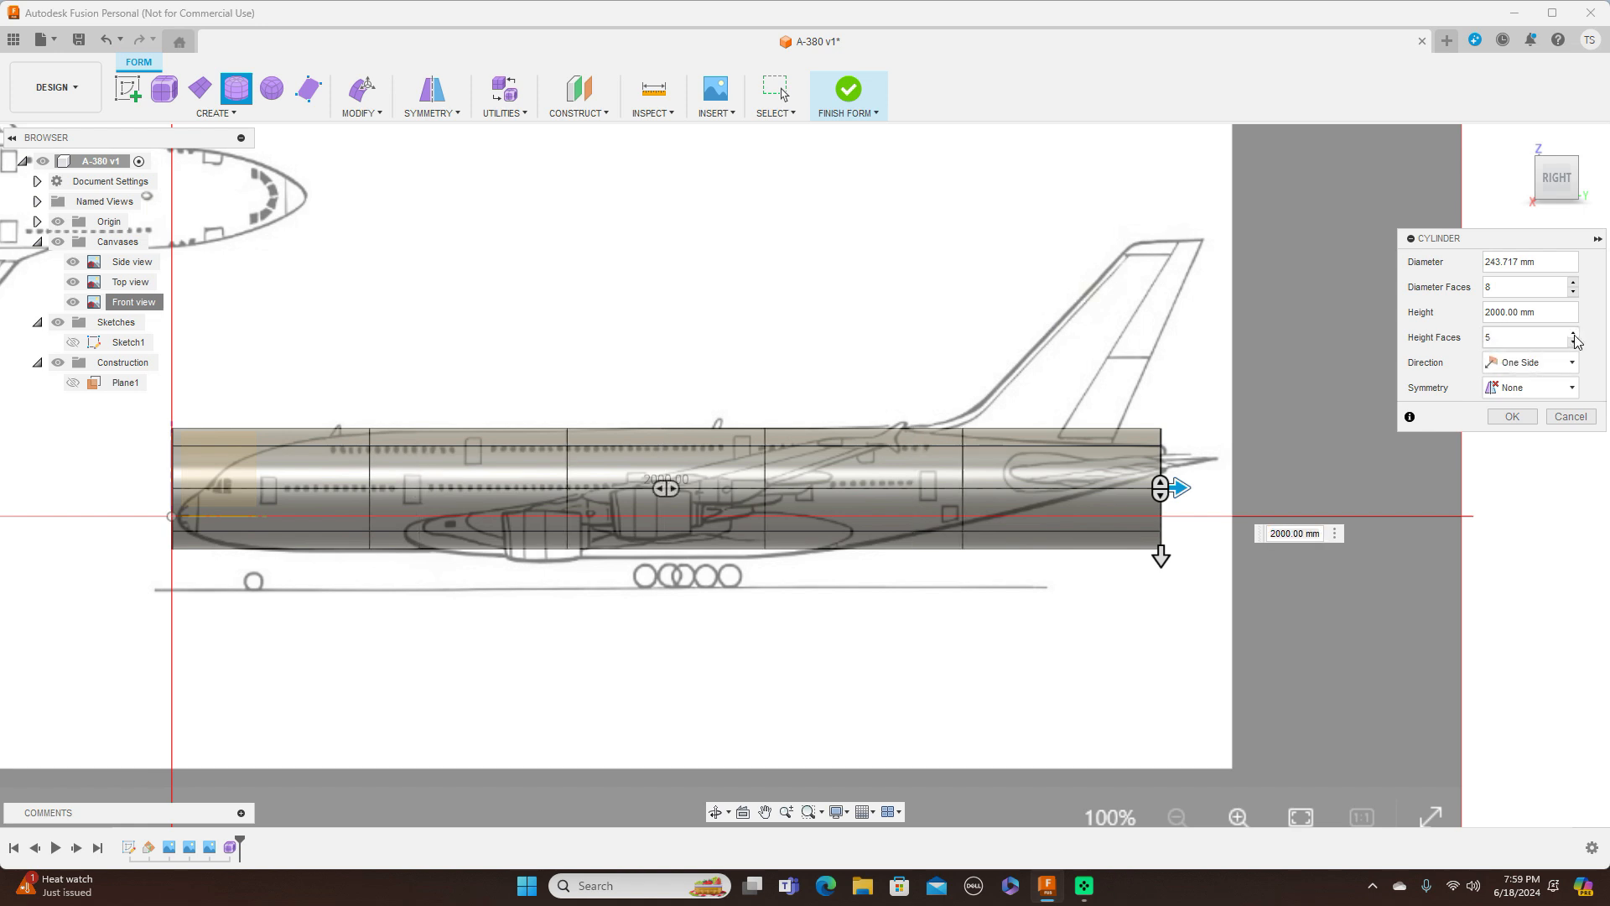
left_click(1574, 333)
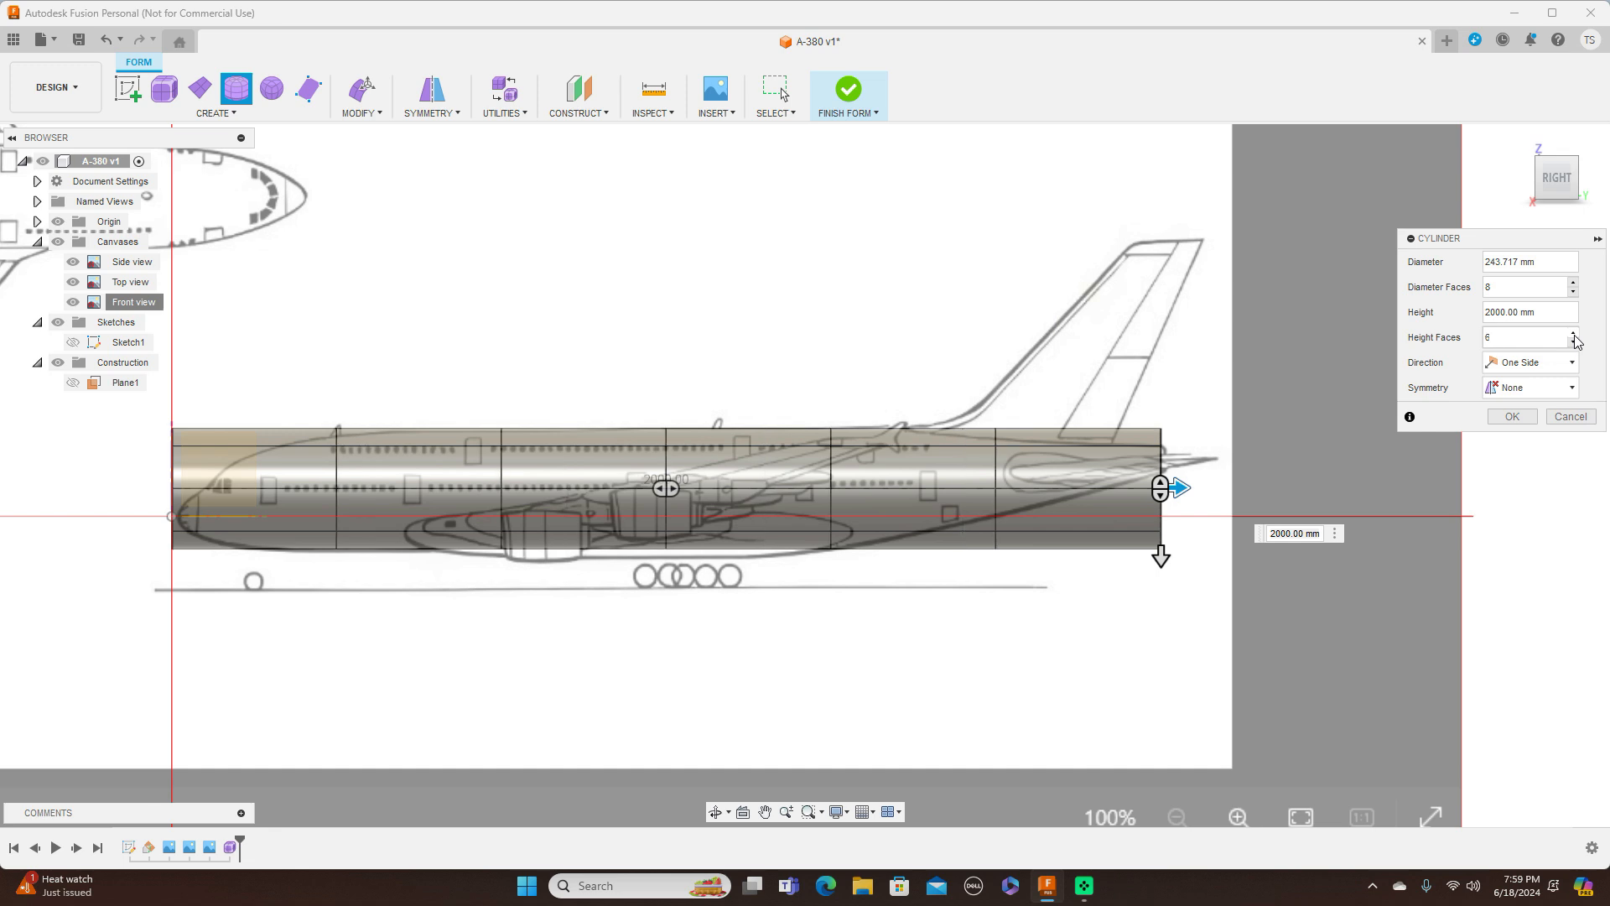
left_click_drag(674, 489, 749, 490)
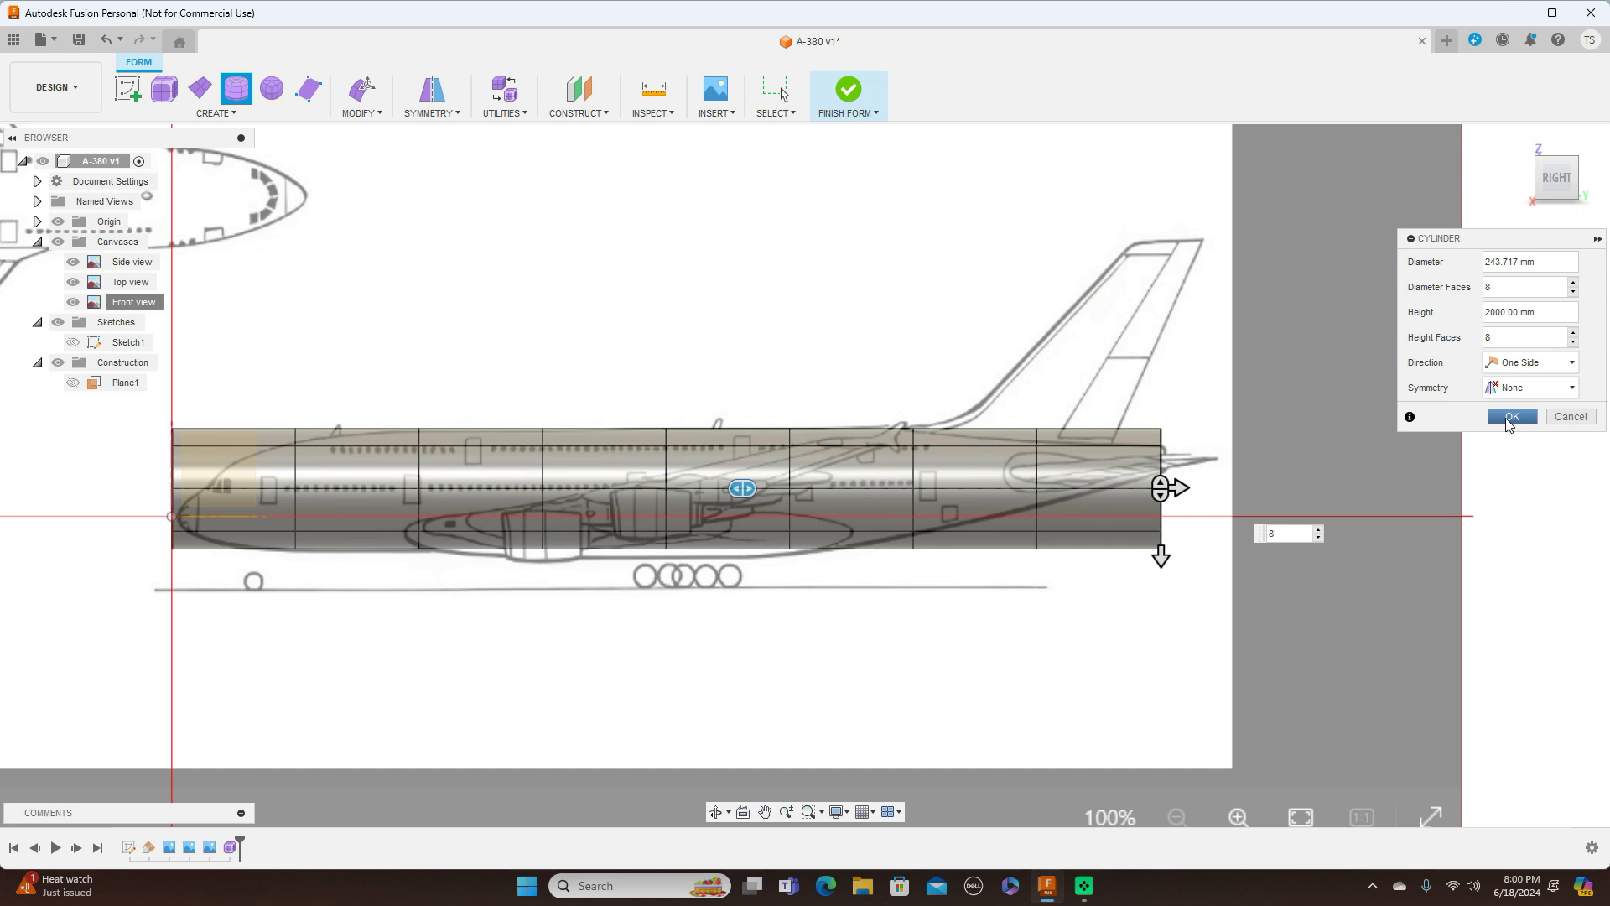
left_click(1512, 416)
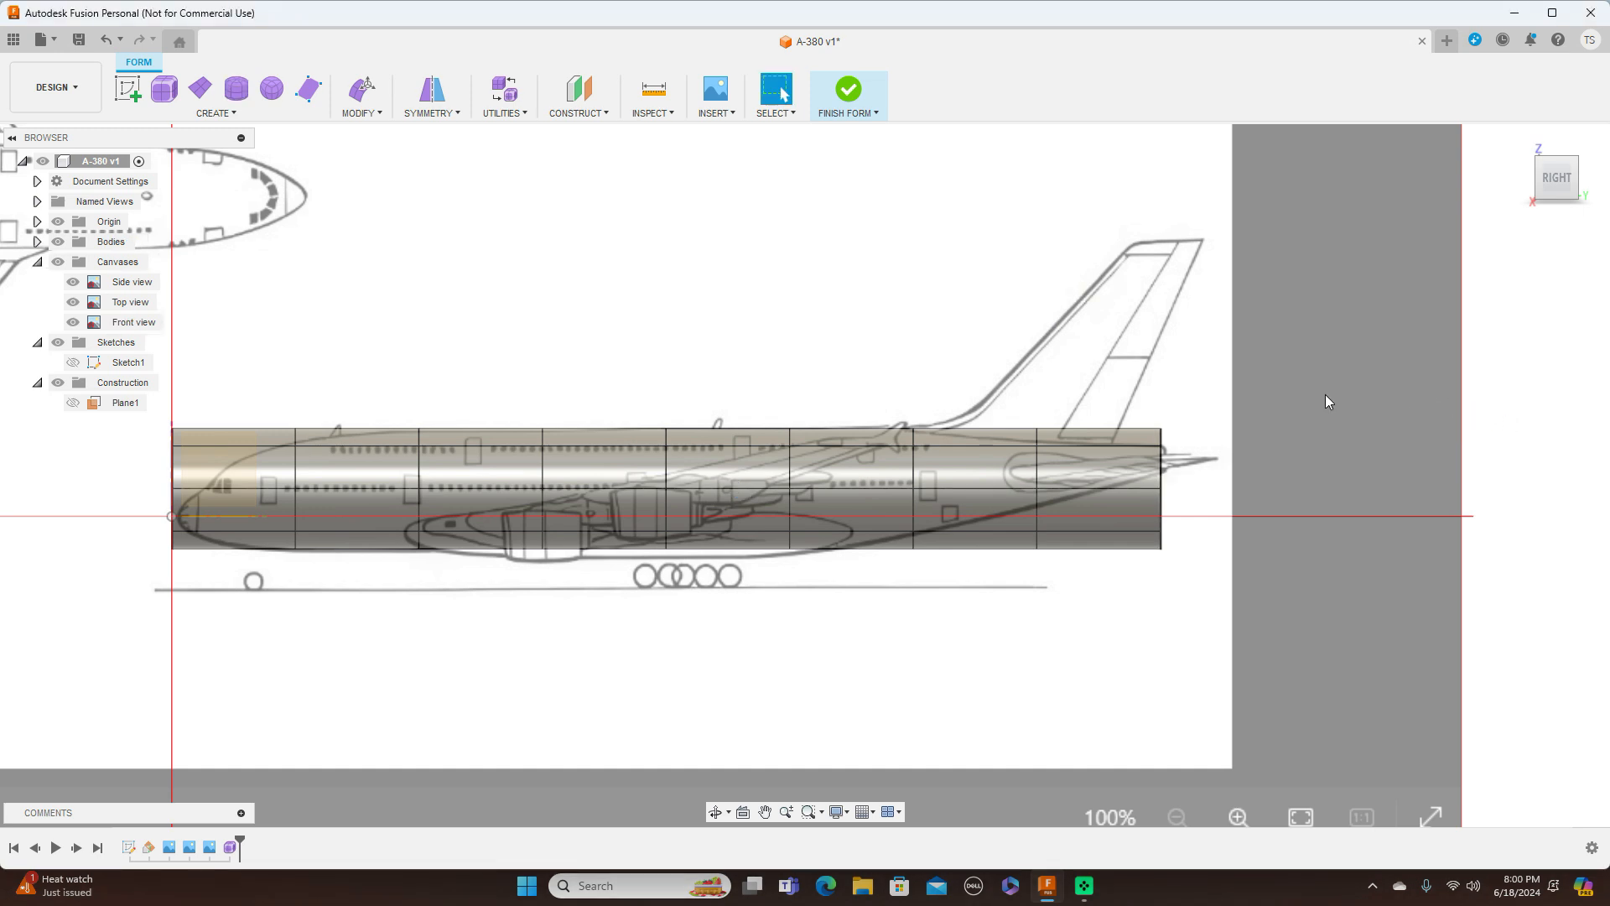
Use Edit Form to move the cylinder's entire front edge ring back about 72 mm along the fuselage axis
scroll(812, 377, "down", 1)
middle_click_drag(694, 327, 945, 305)
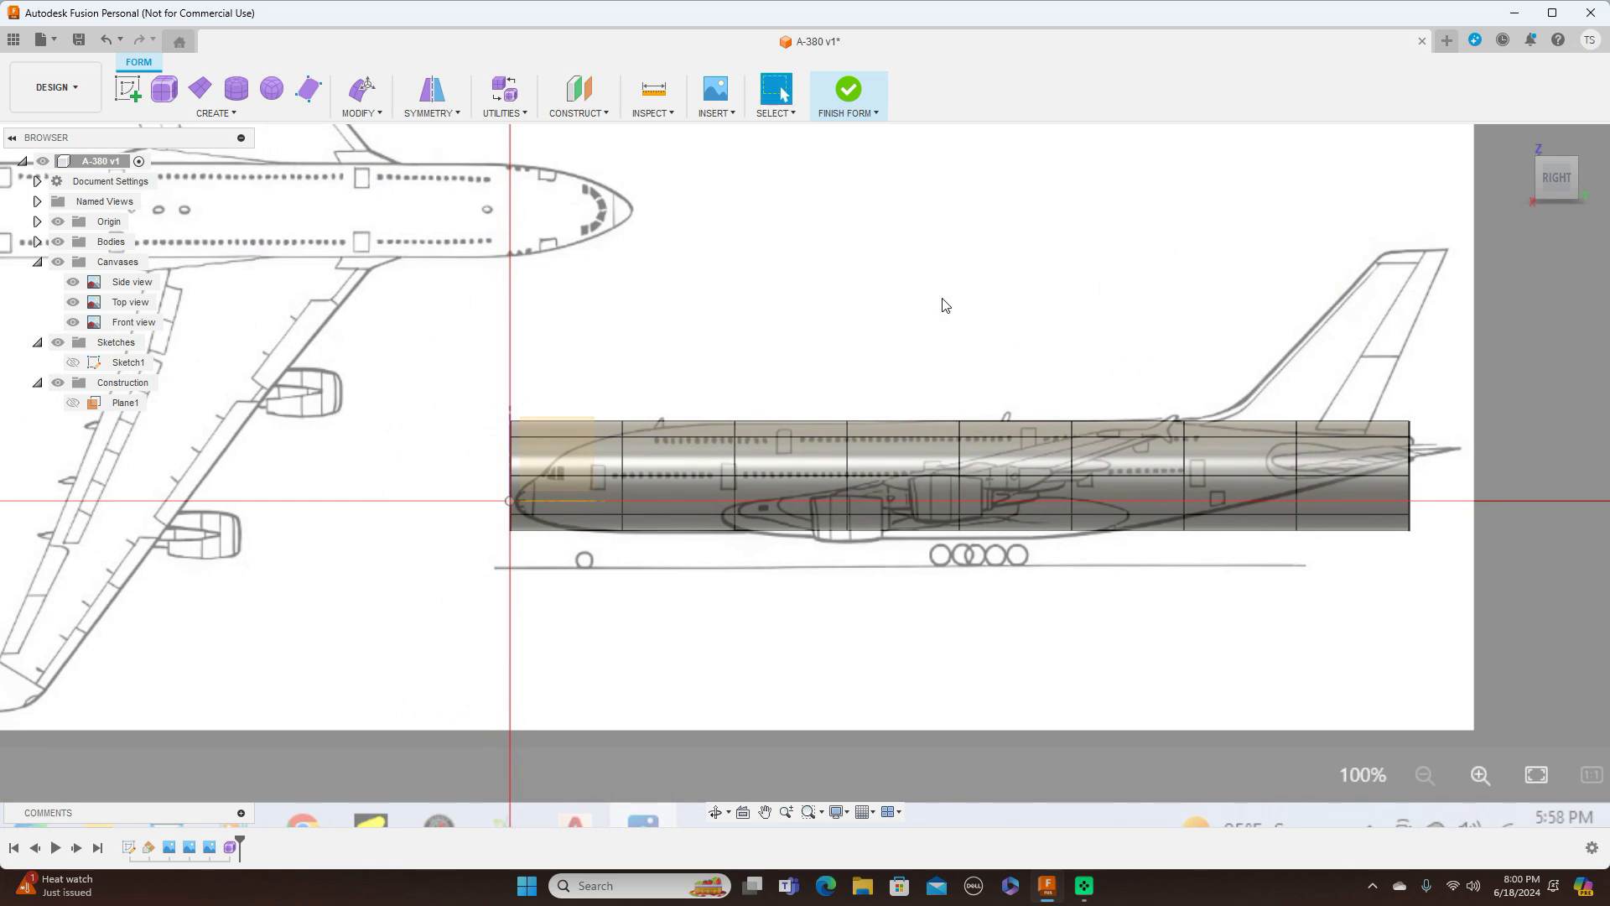
scroll(629, 295, "up", 1)
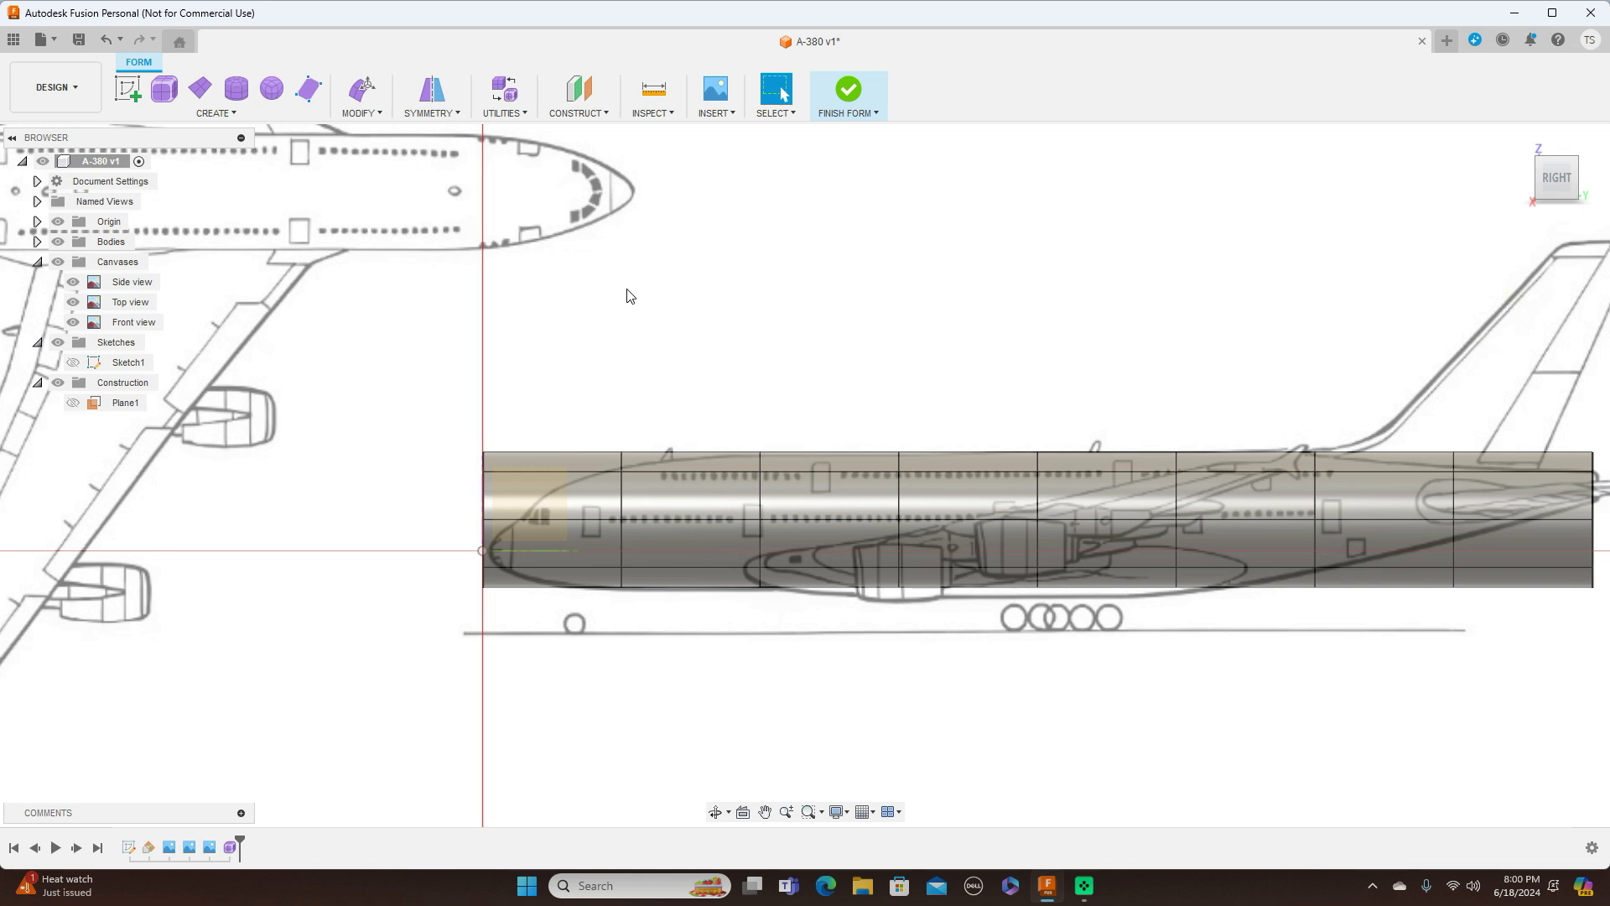
scroll(629, 296, "up", 1)
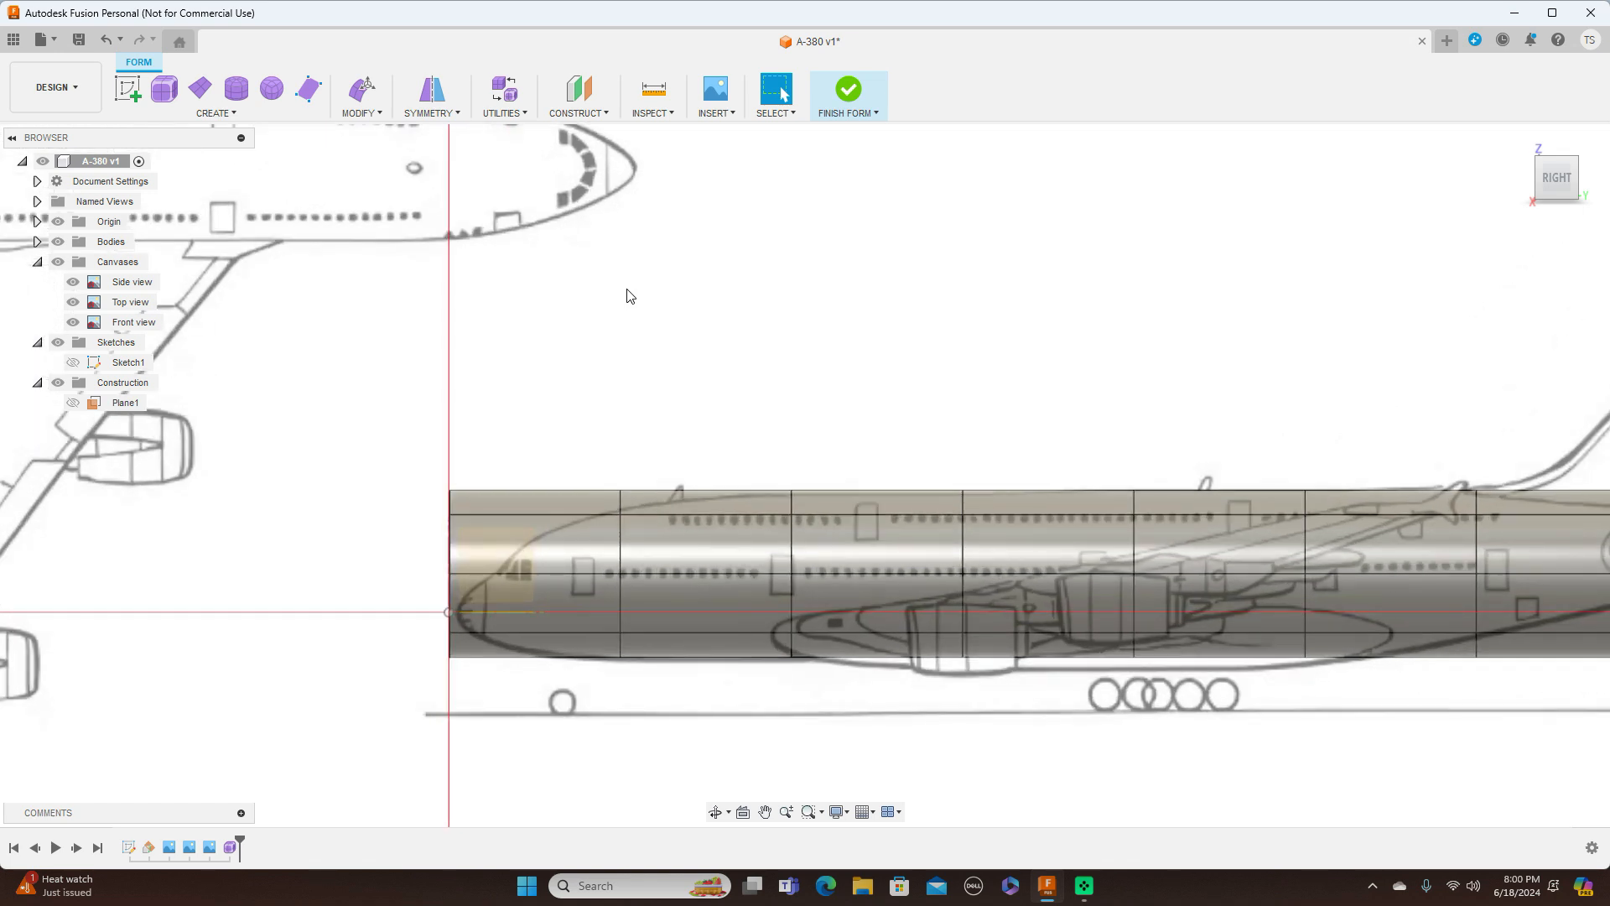
middle_click_drag(816, 328, 886, 208)
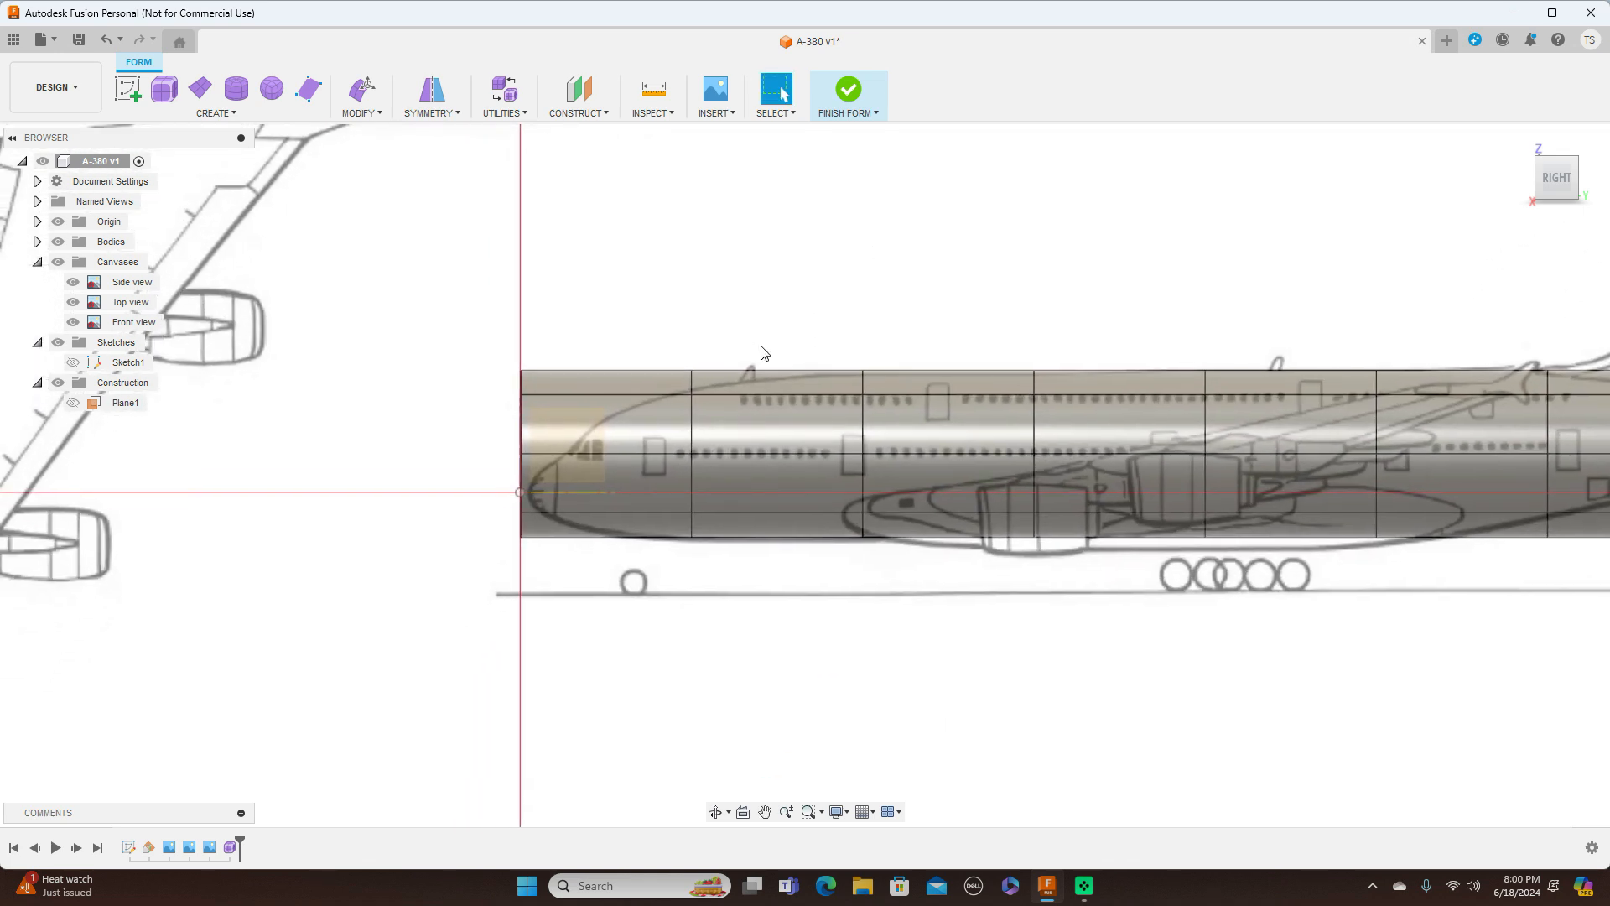
scroll(763, 348, "up", 1)
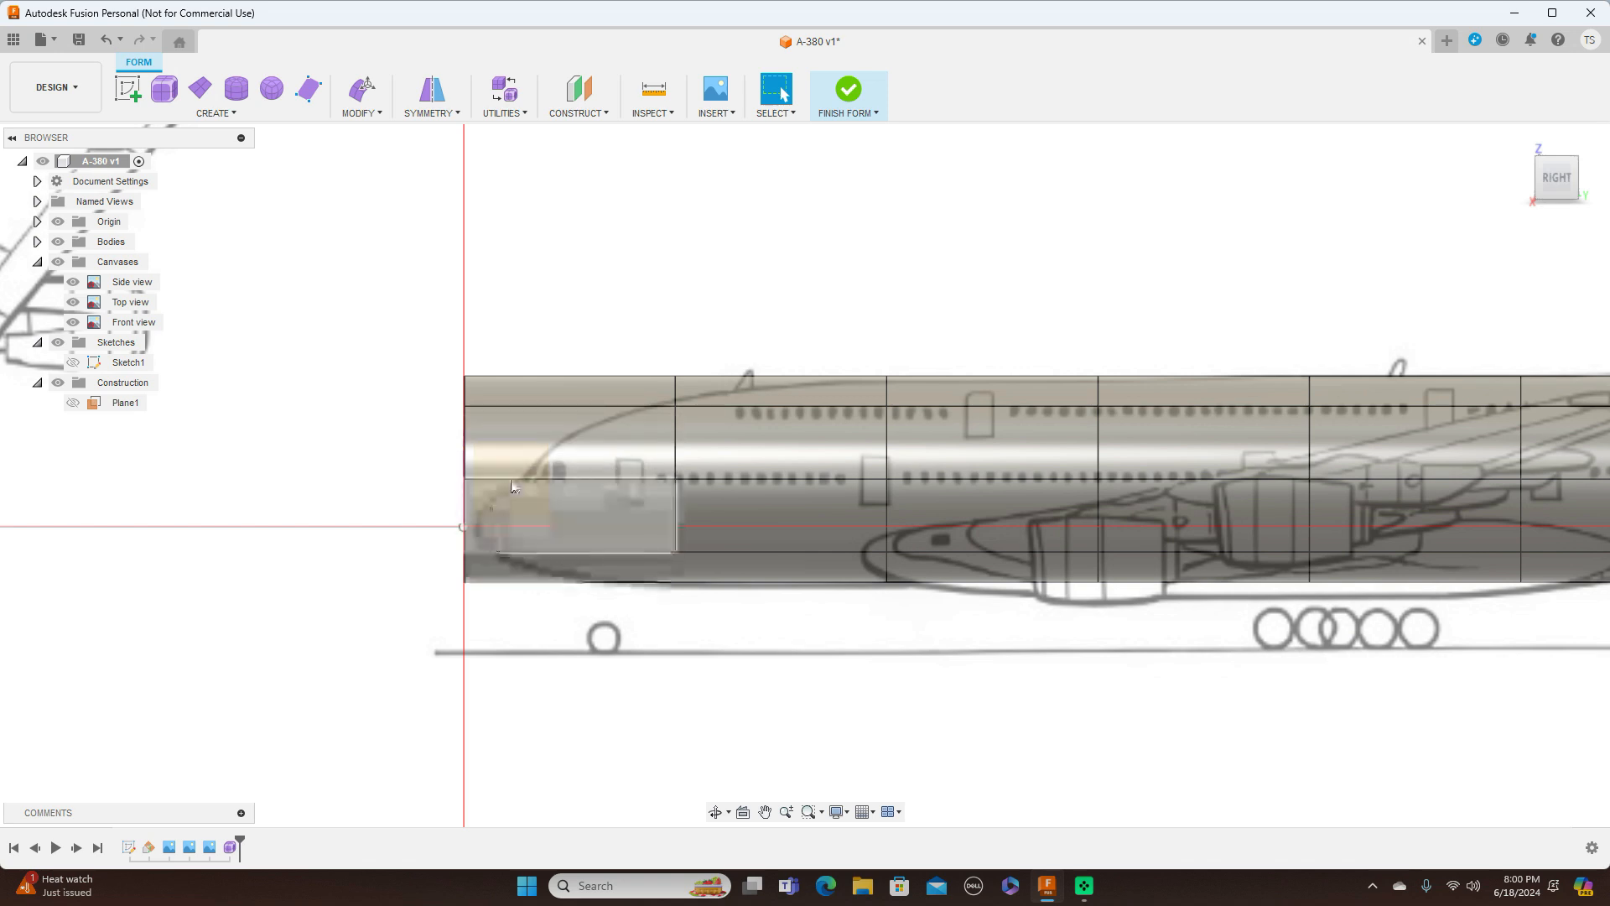
double_click(467, 451)
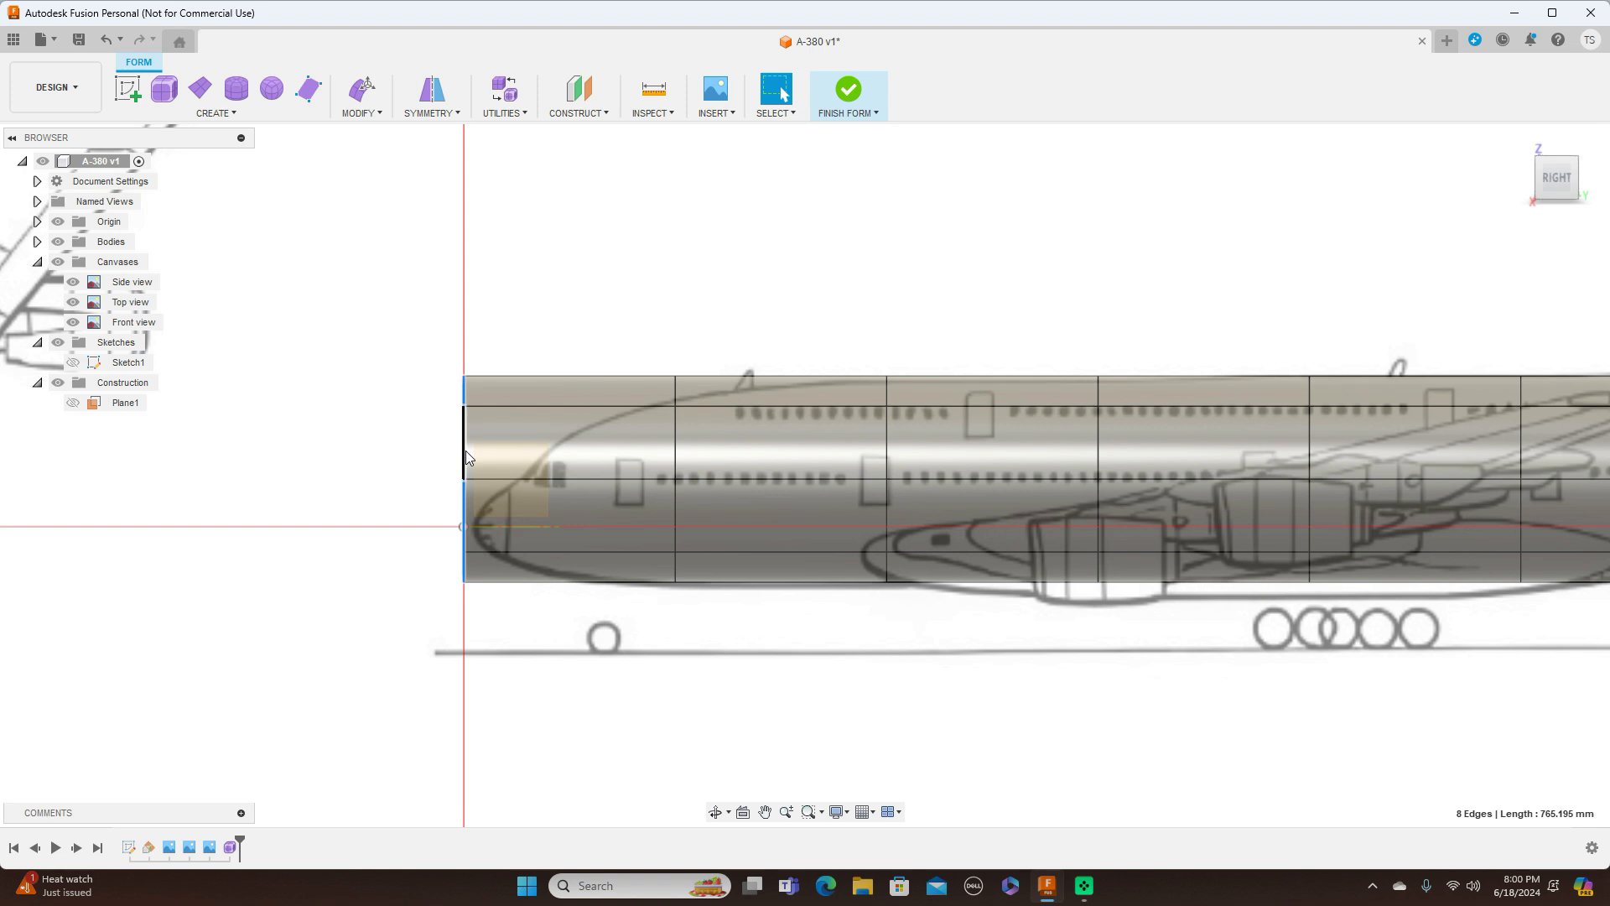
right_click(468, 457)
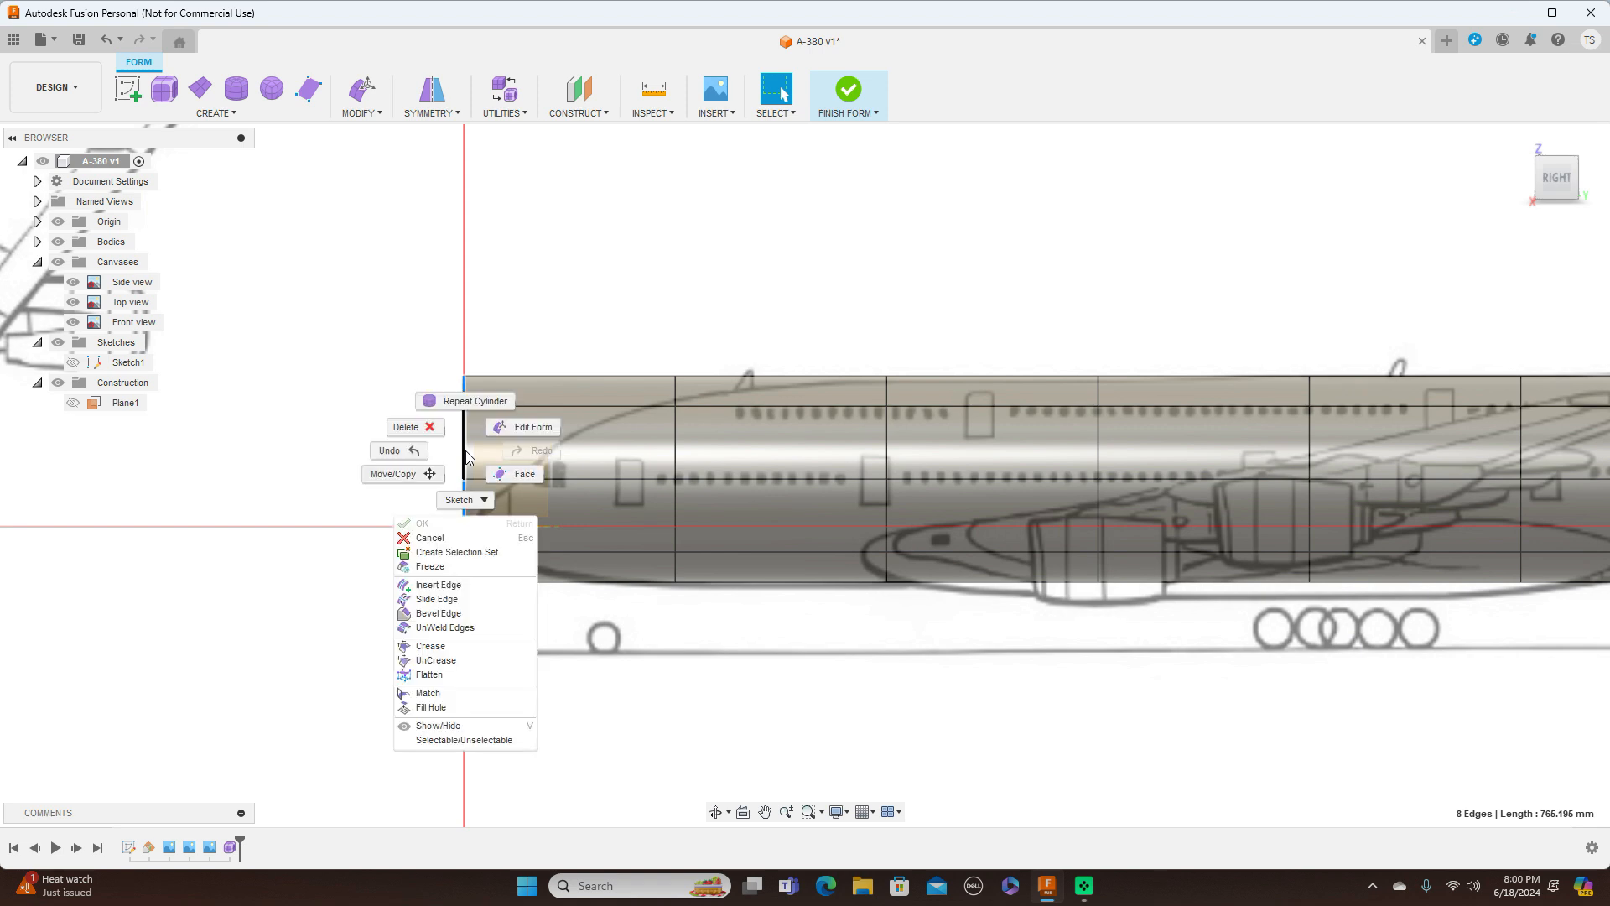
left_click(516, 426)
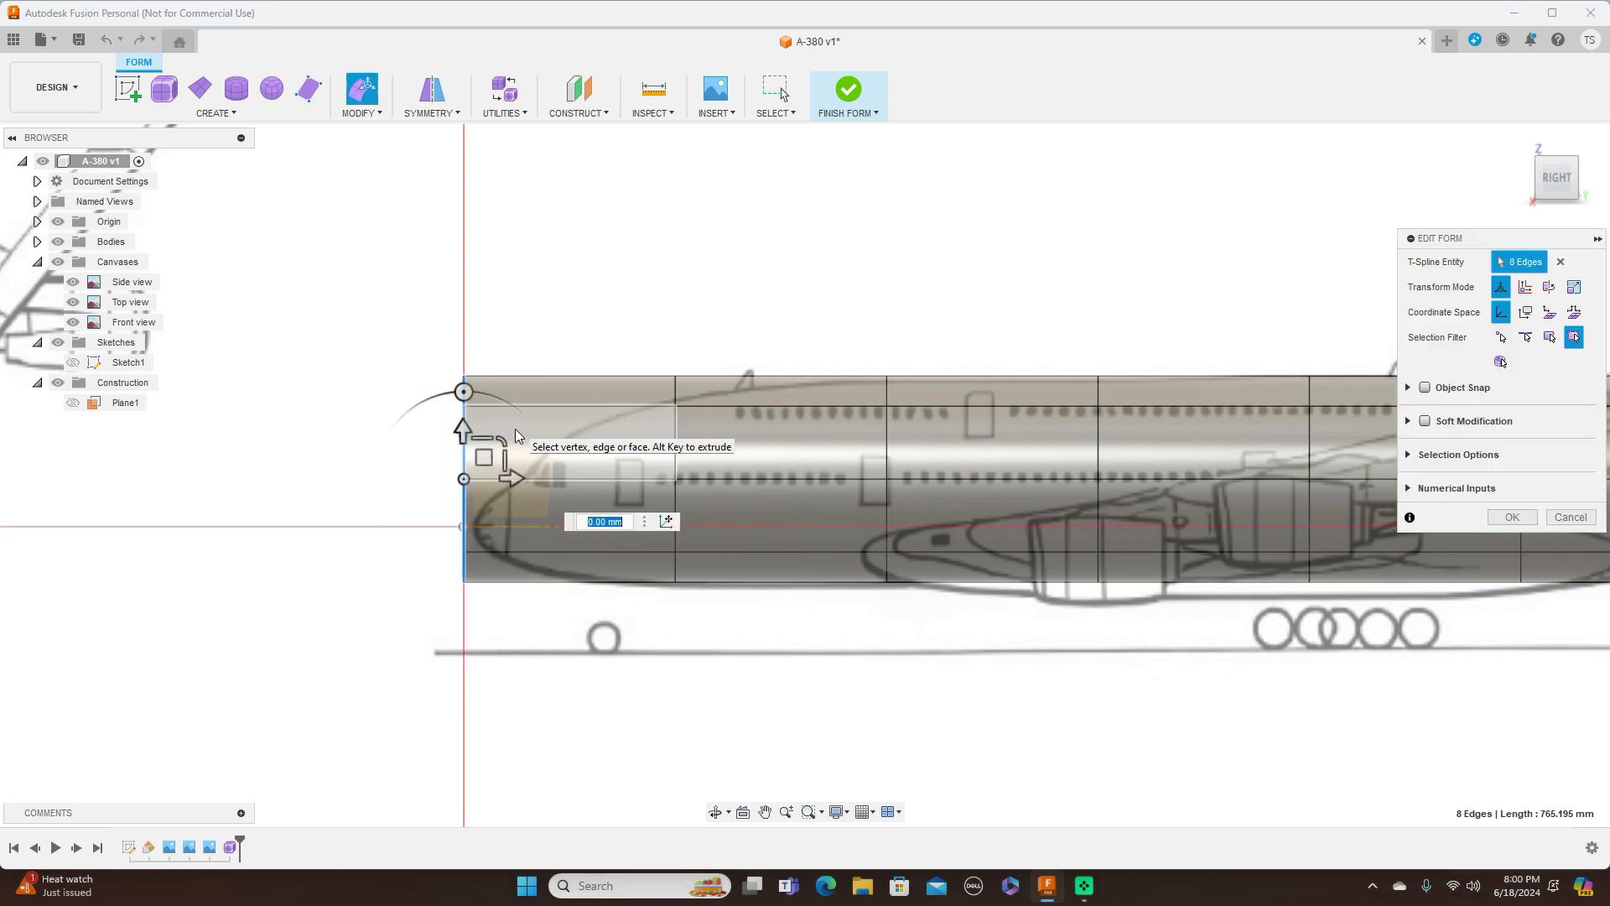
left_click_drag(486, 458, 546, 456)
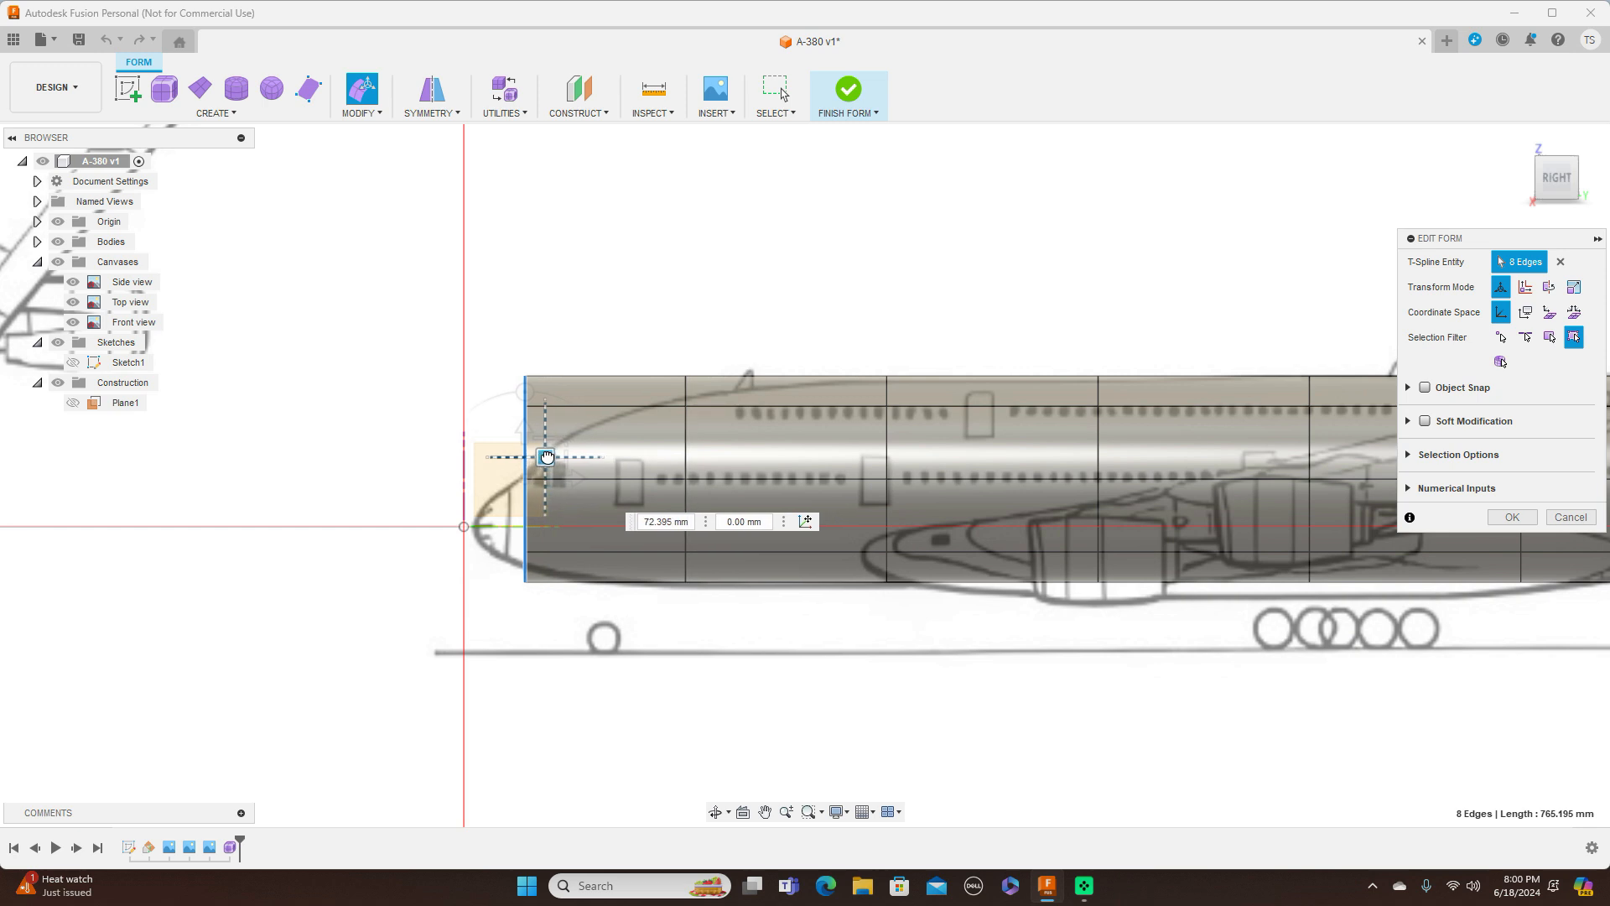
left_click_drag(546, 457, 546, 456)
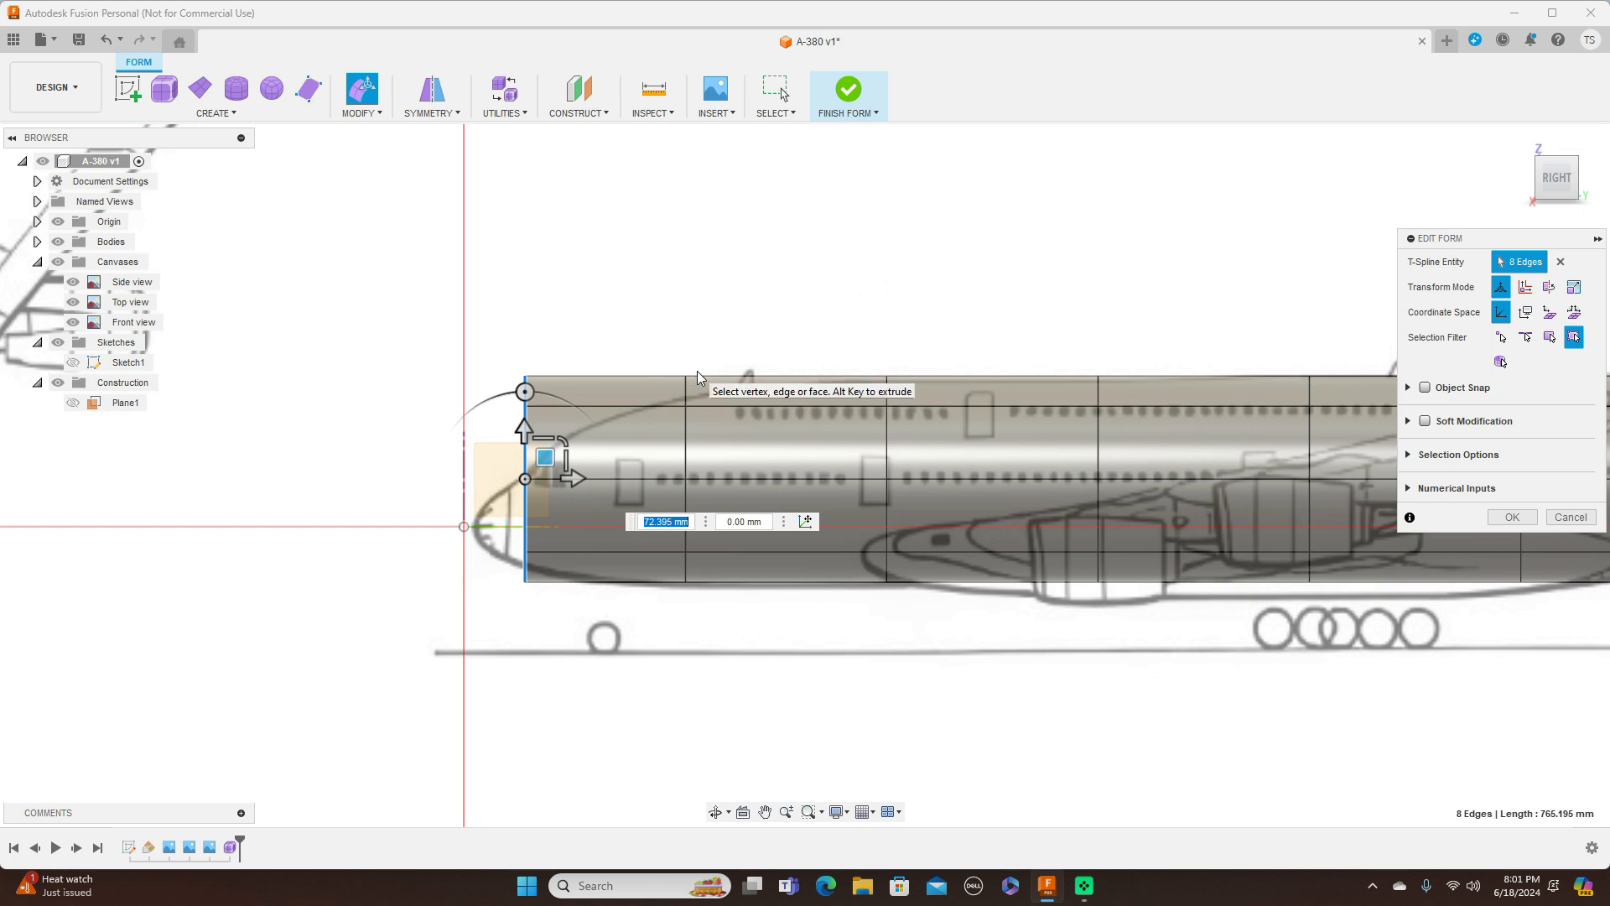
Lower the second edge ring from the nose about 19 mm and scale it vertically by about 0.97 to follow the side outline
left_click(686, 442)
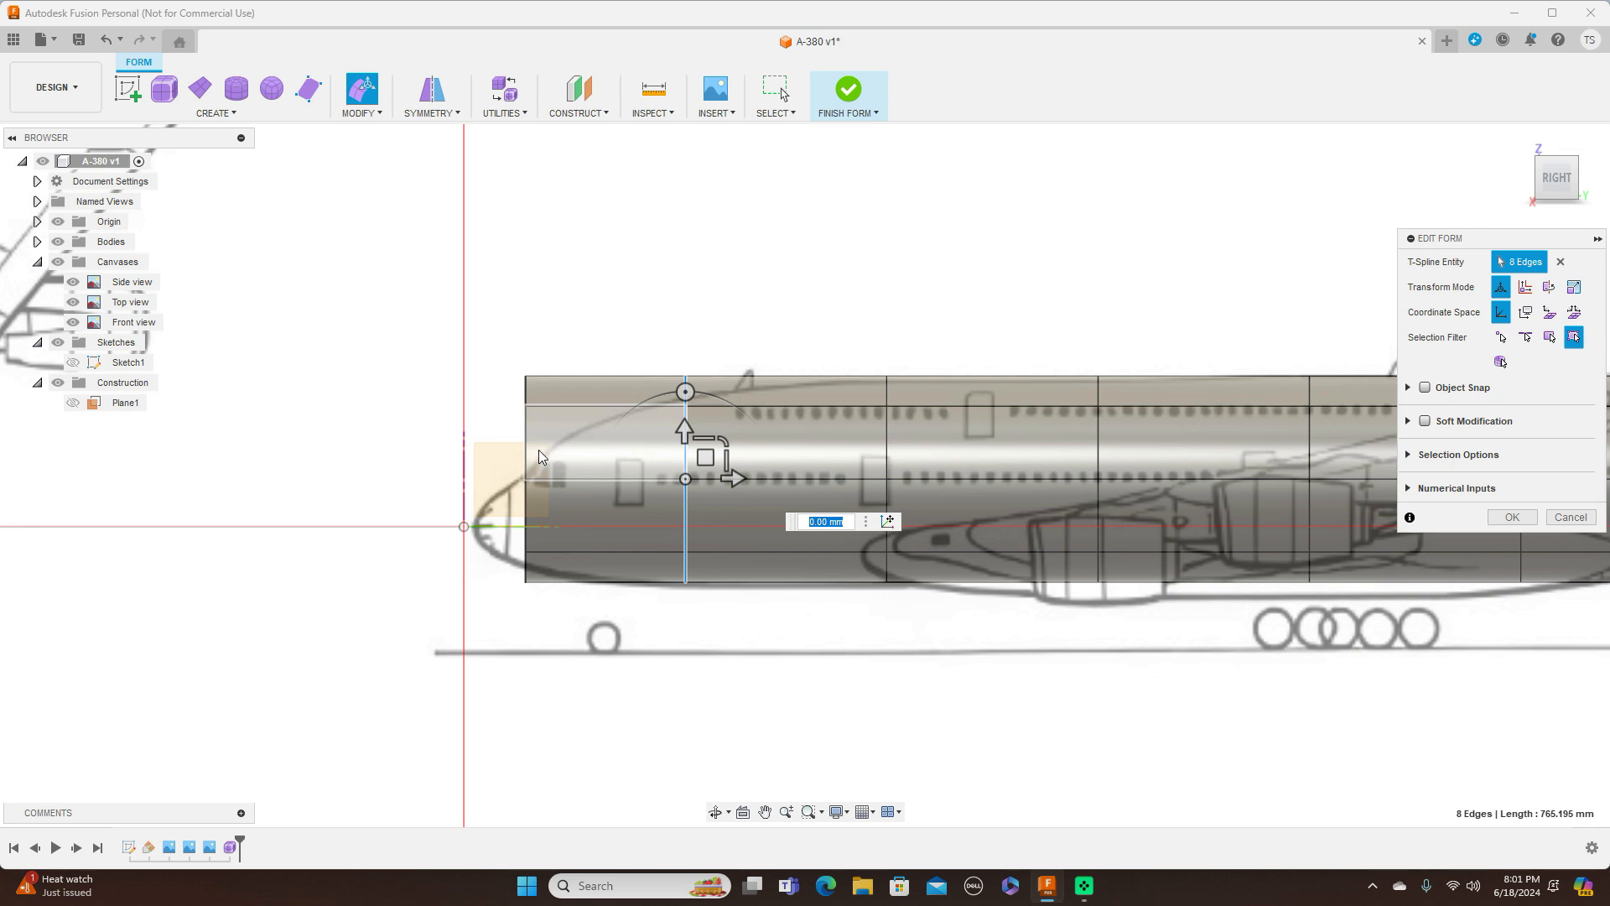
double_click(889, 454)
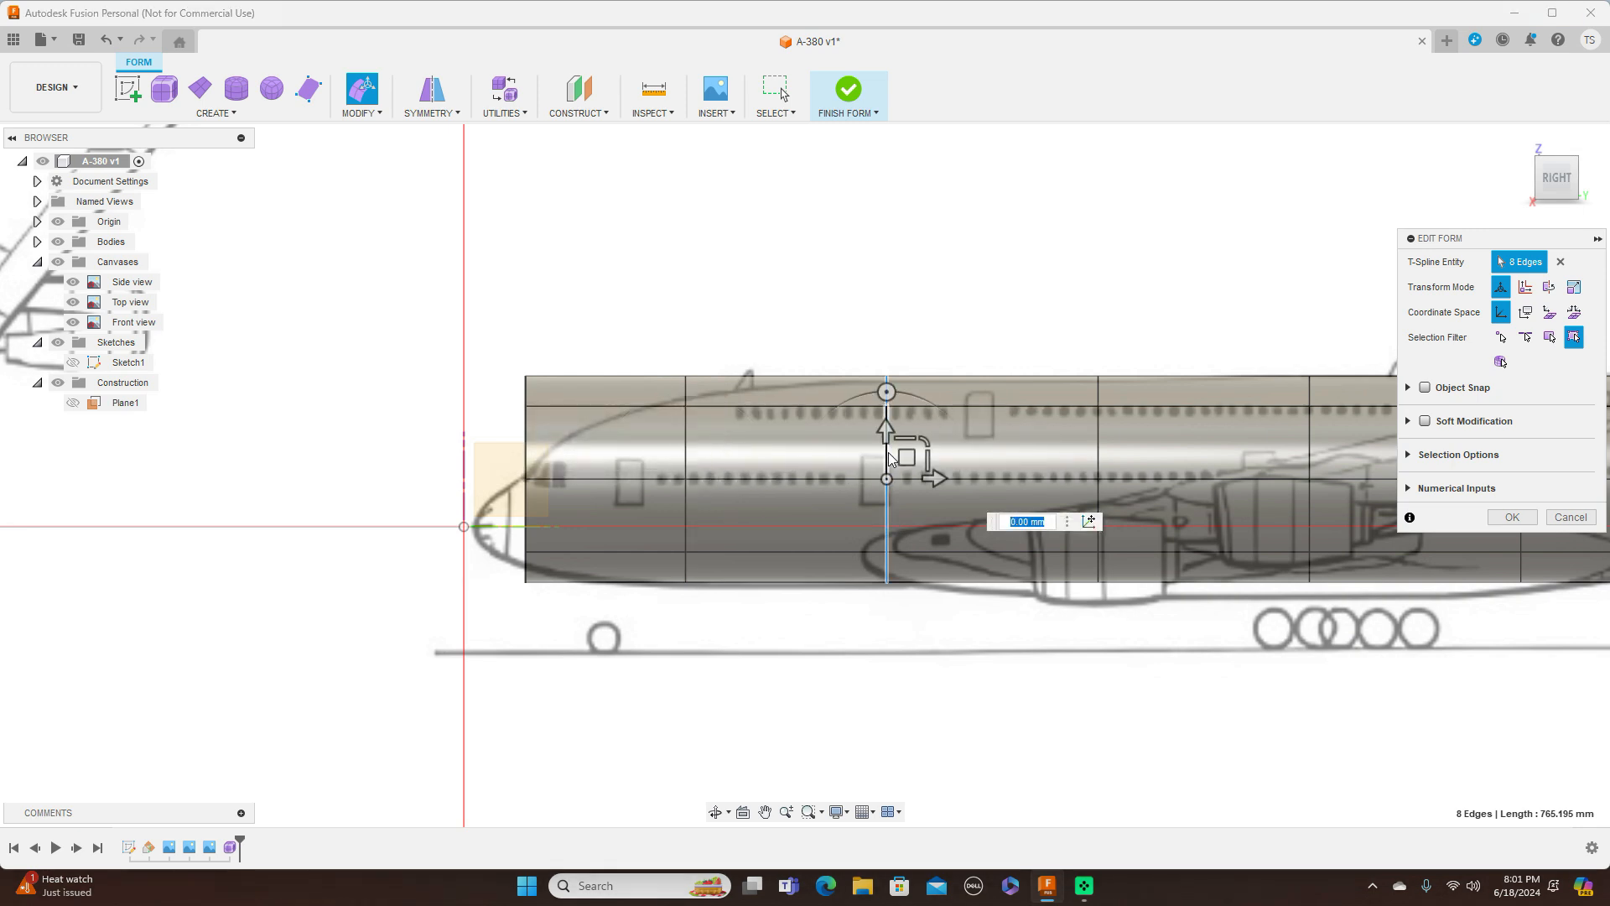
double_click(686, 445)
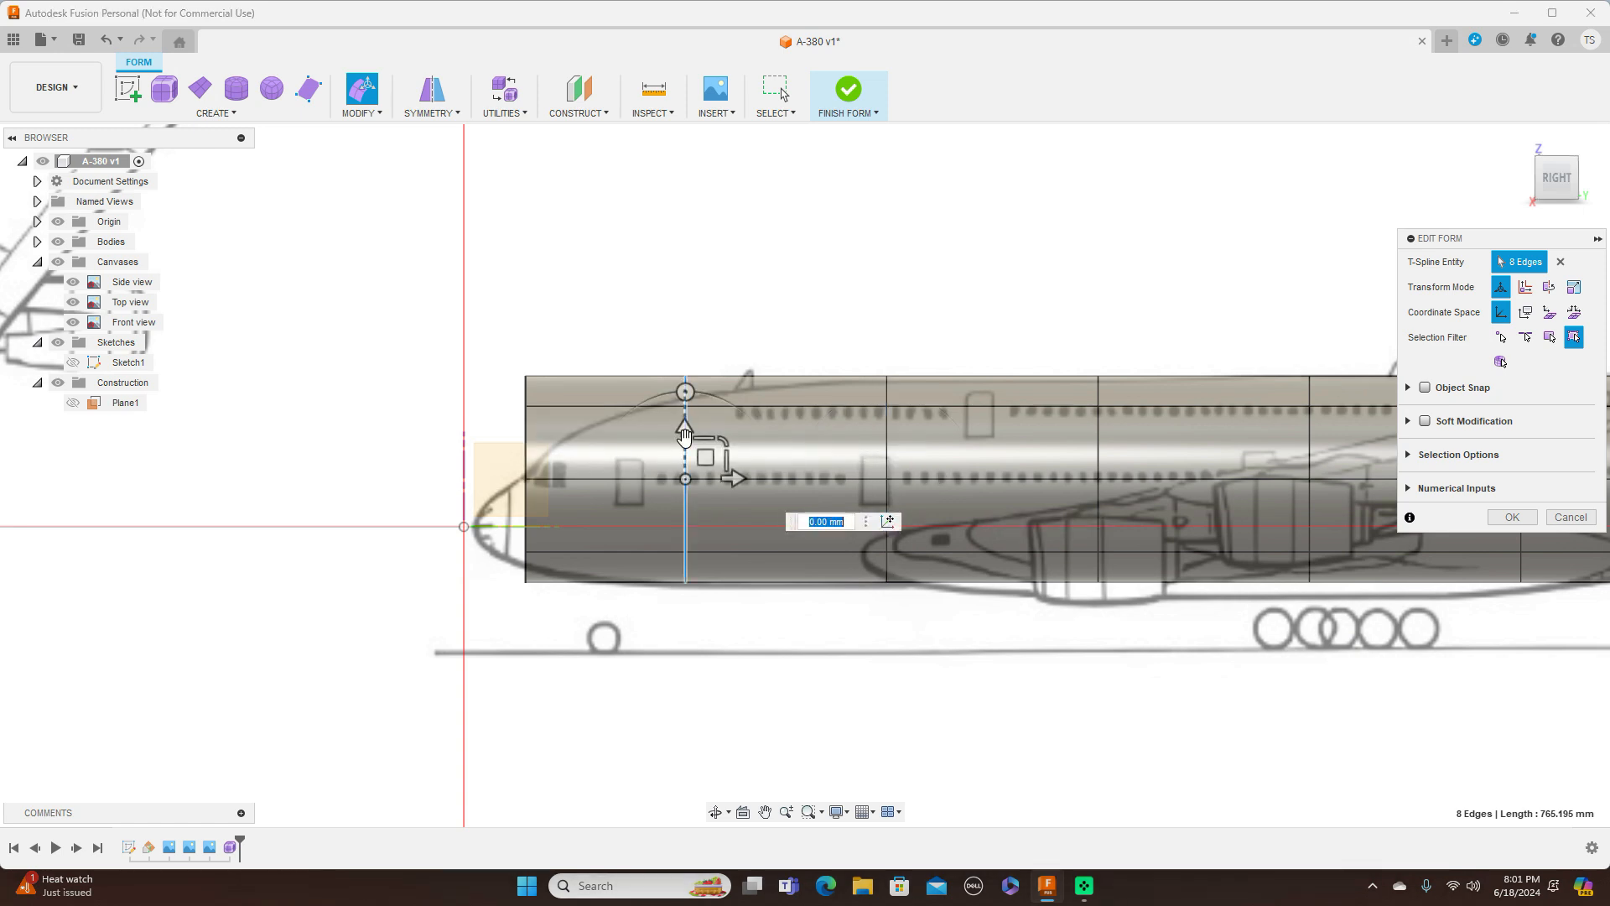
left_click_drag(726, 444, 705, 472)
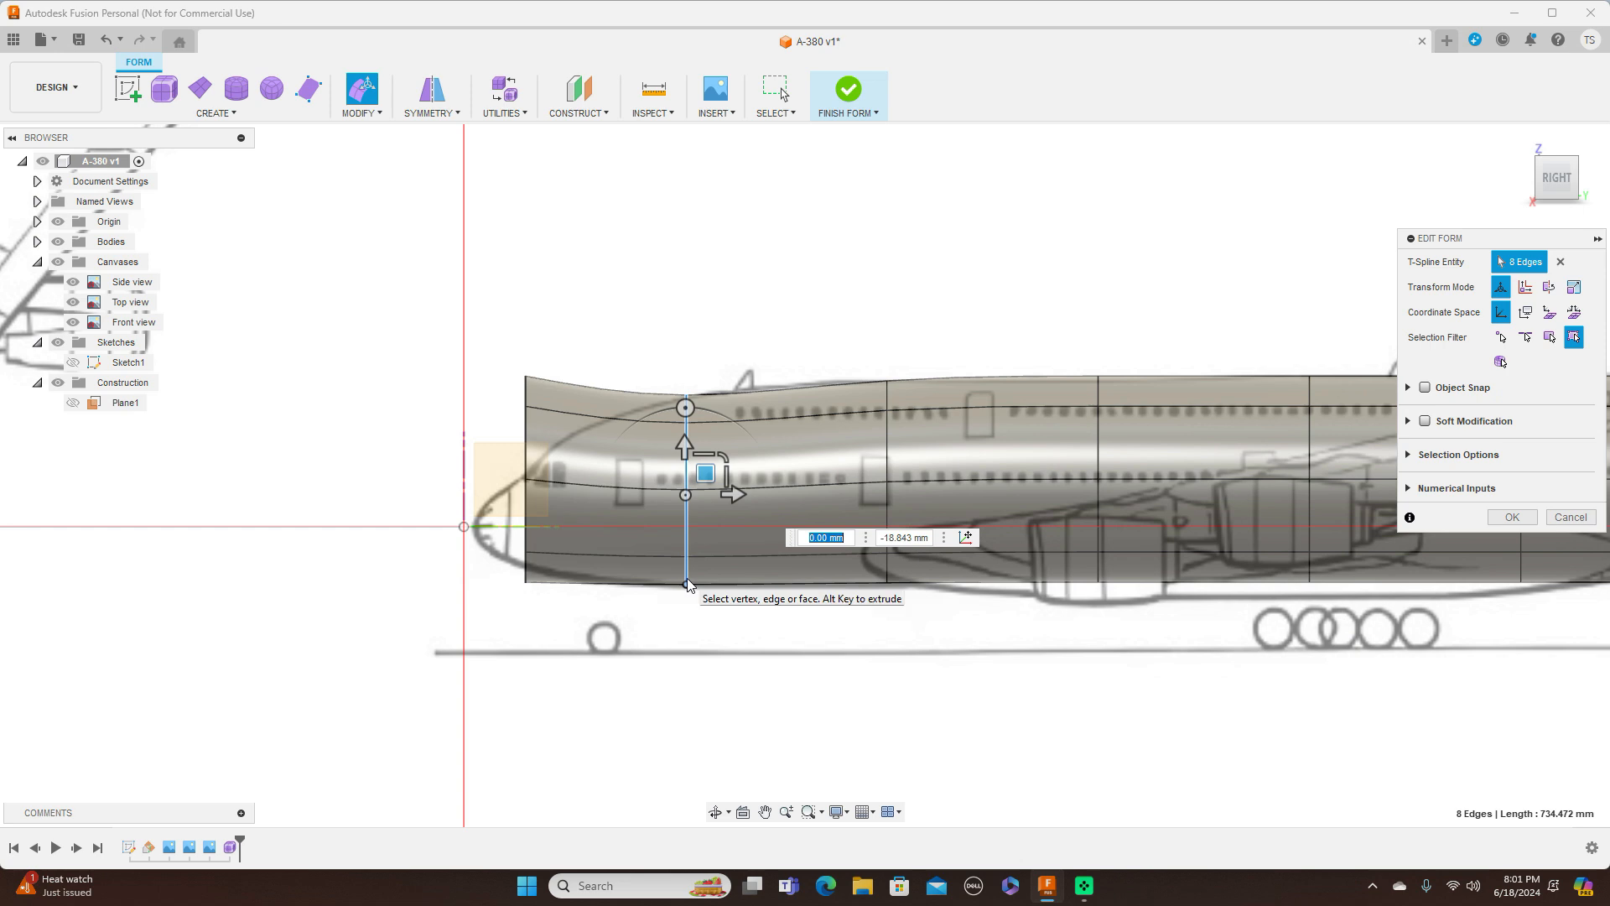
left_click_drag(725, 455, 725, 457)
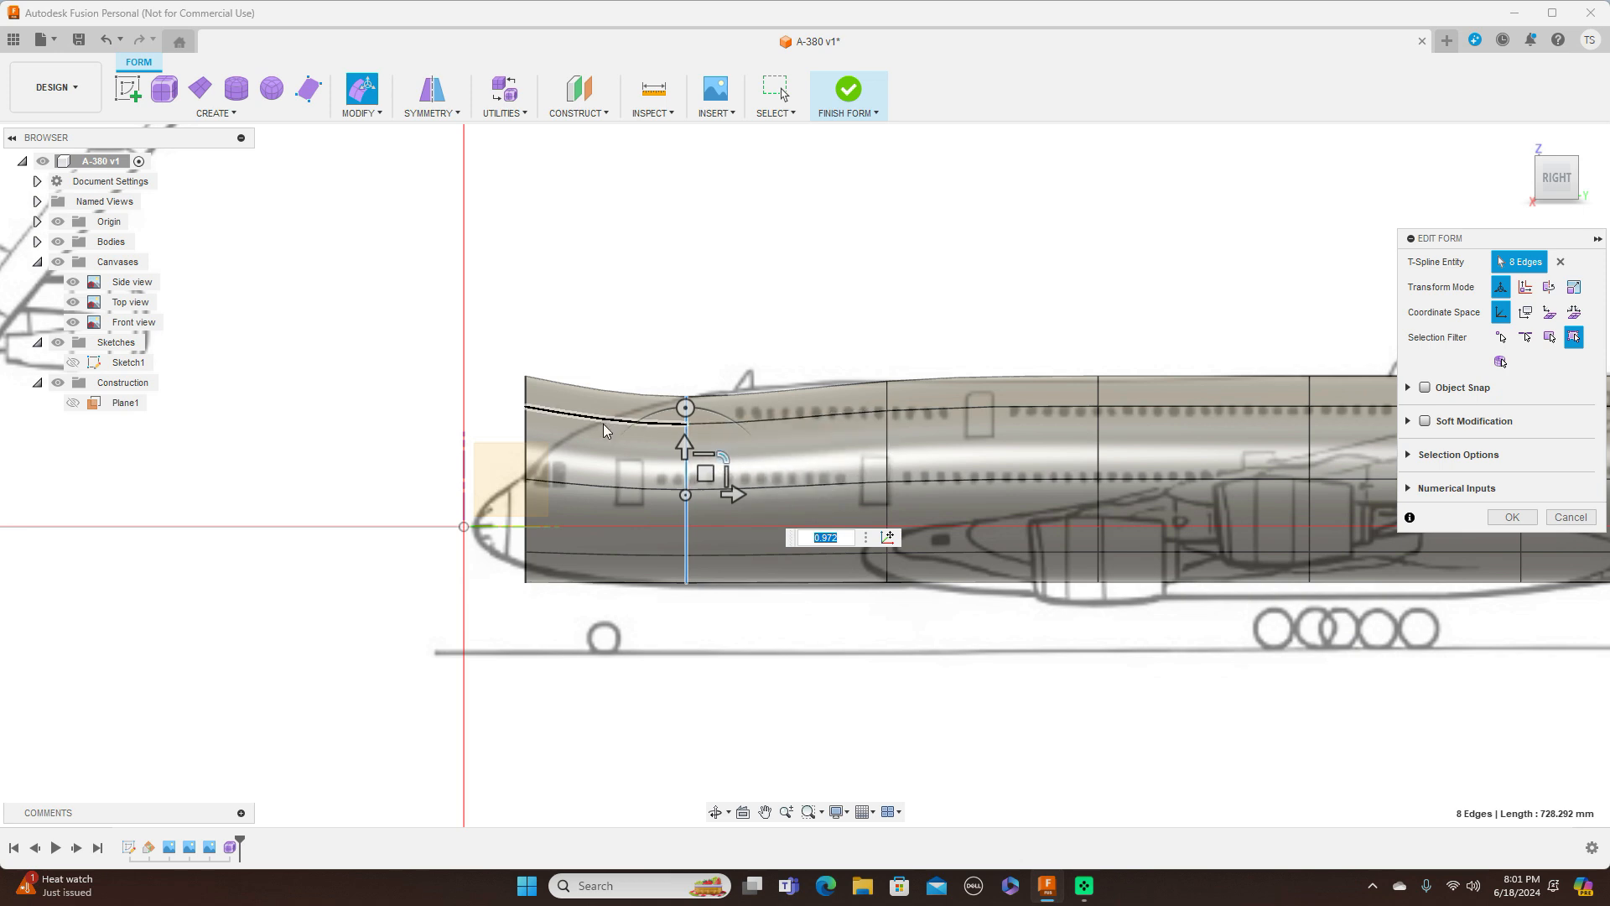
Lower the front edge ring 25 mm plus about 19 mm more, and reduce its height to fit the nose outline
double_click(526, 453)
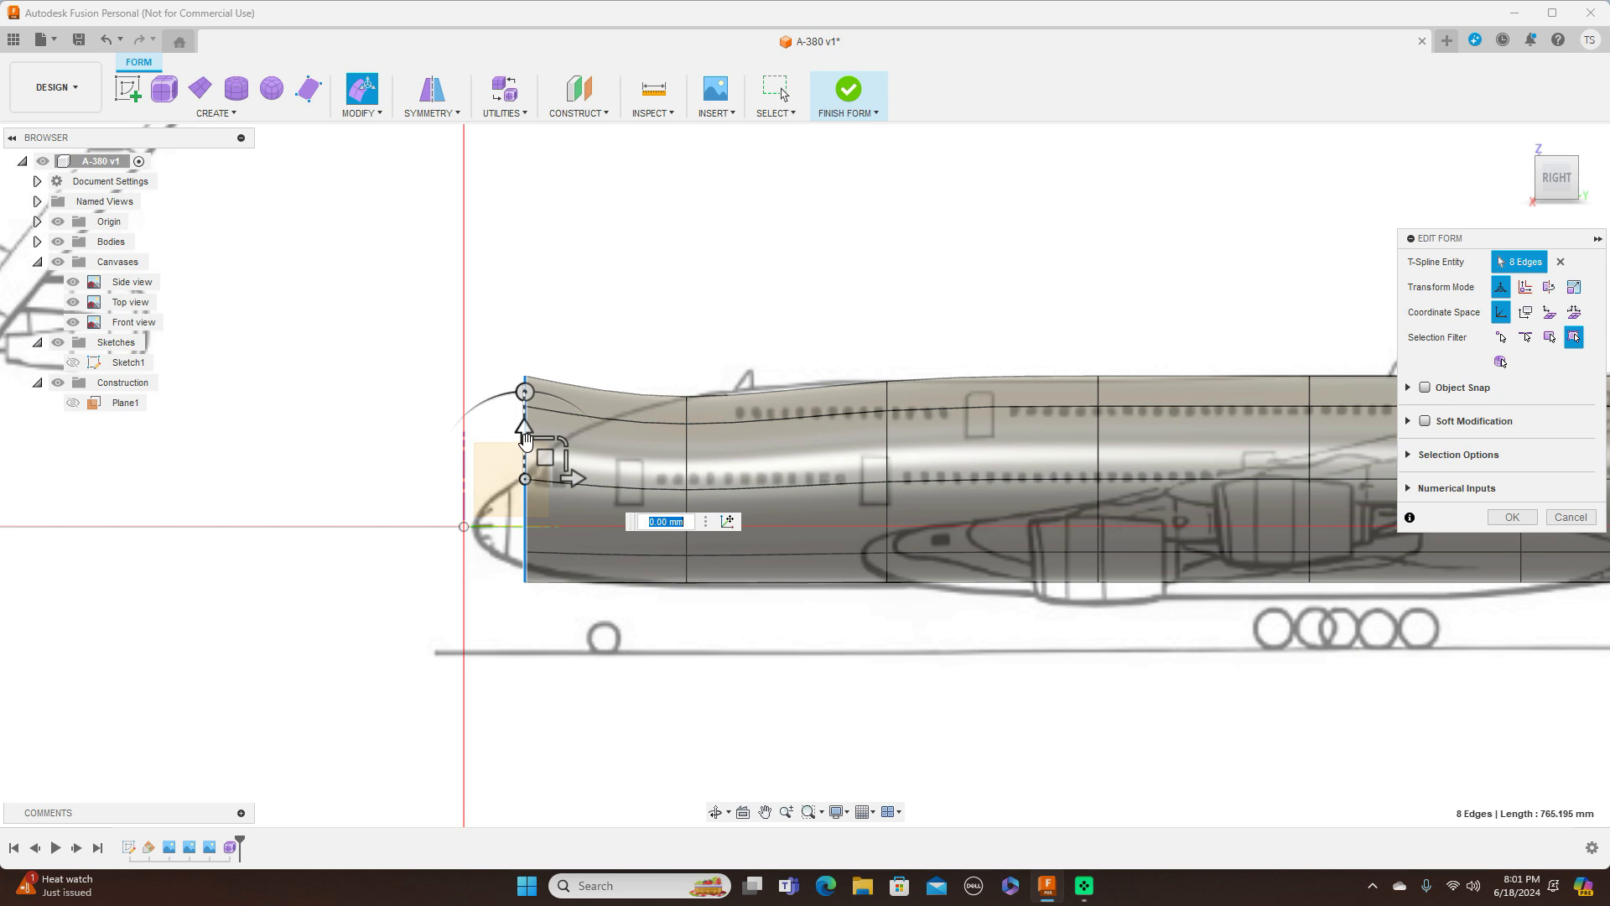
left_click_drag(523, 430, 522, 450)
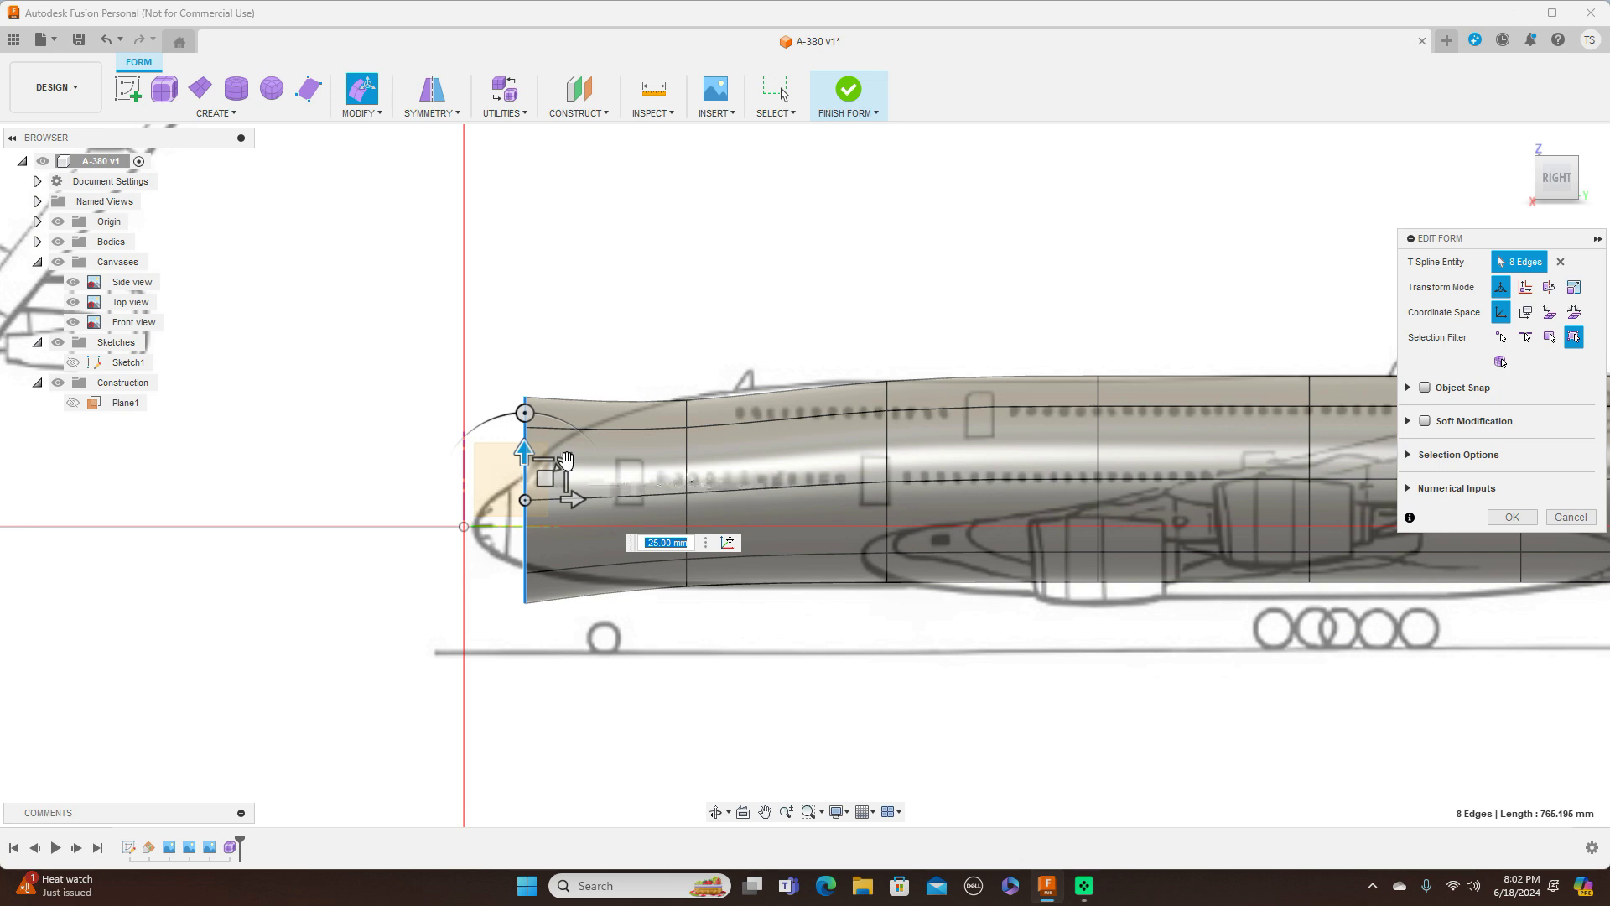
left_click_drag(565, 462, 546, 494)
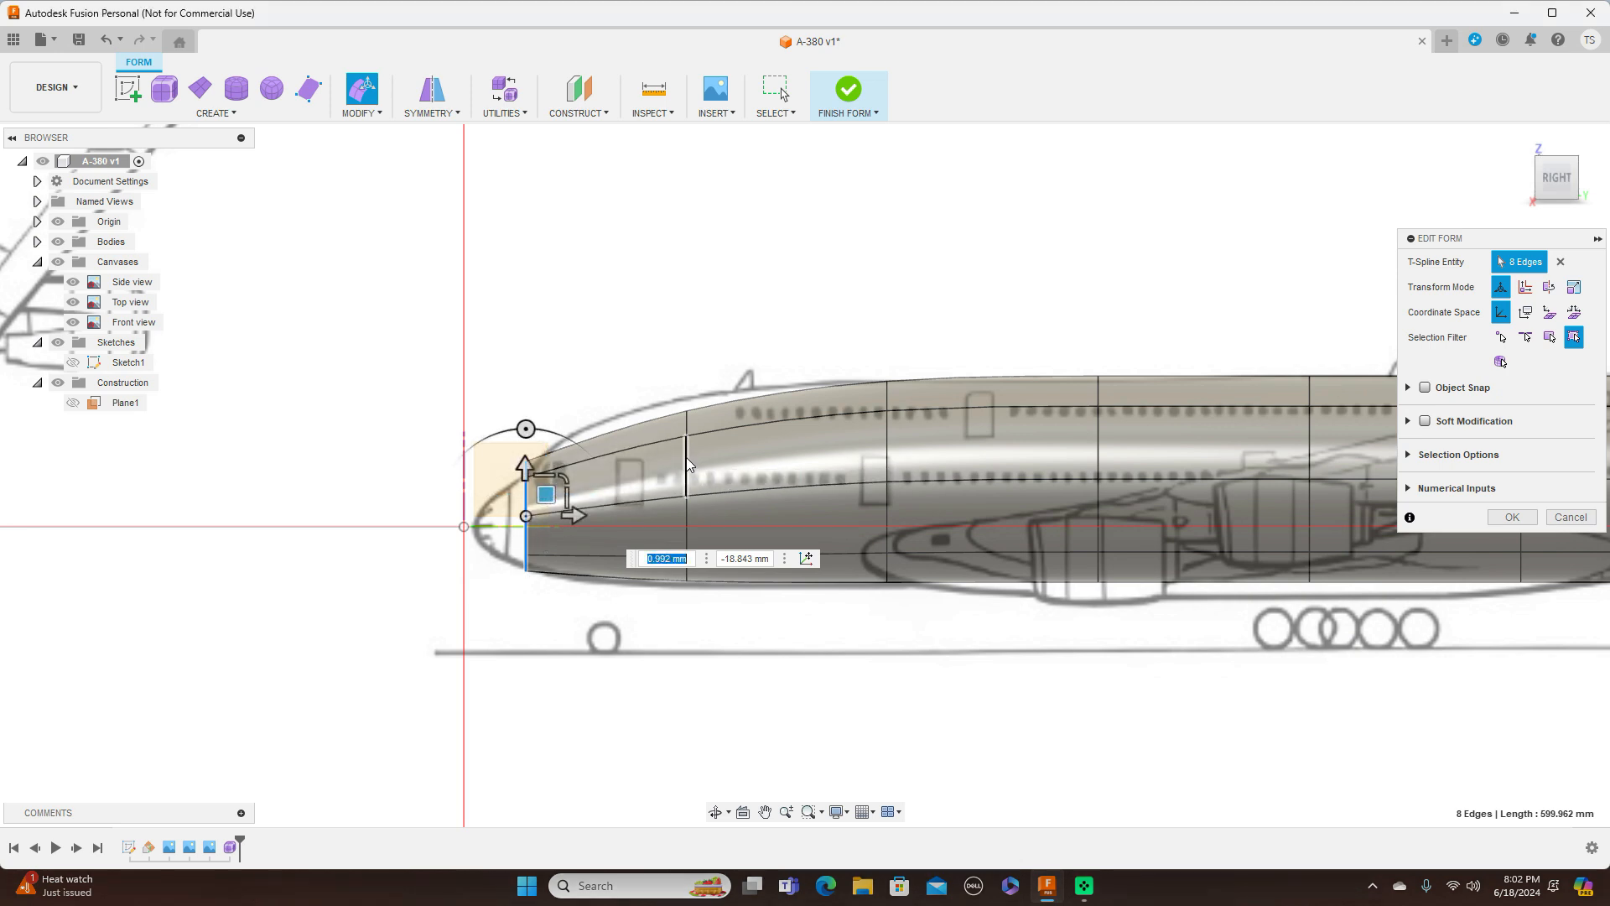
Move the second edge ring about 45 mm toward the nose and about 2 mm up, checking its fit from the front
left_click(688, 463)
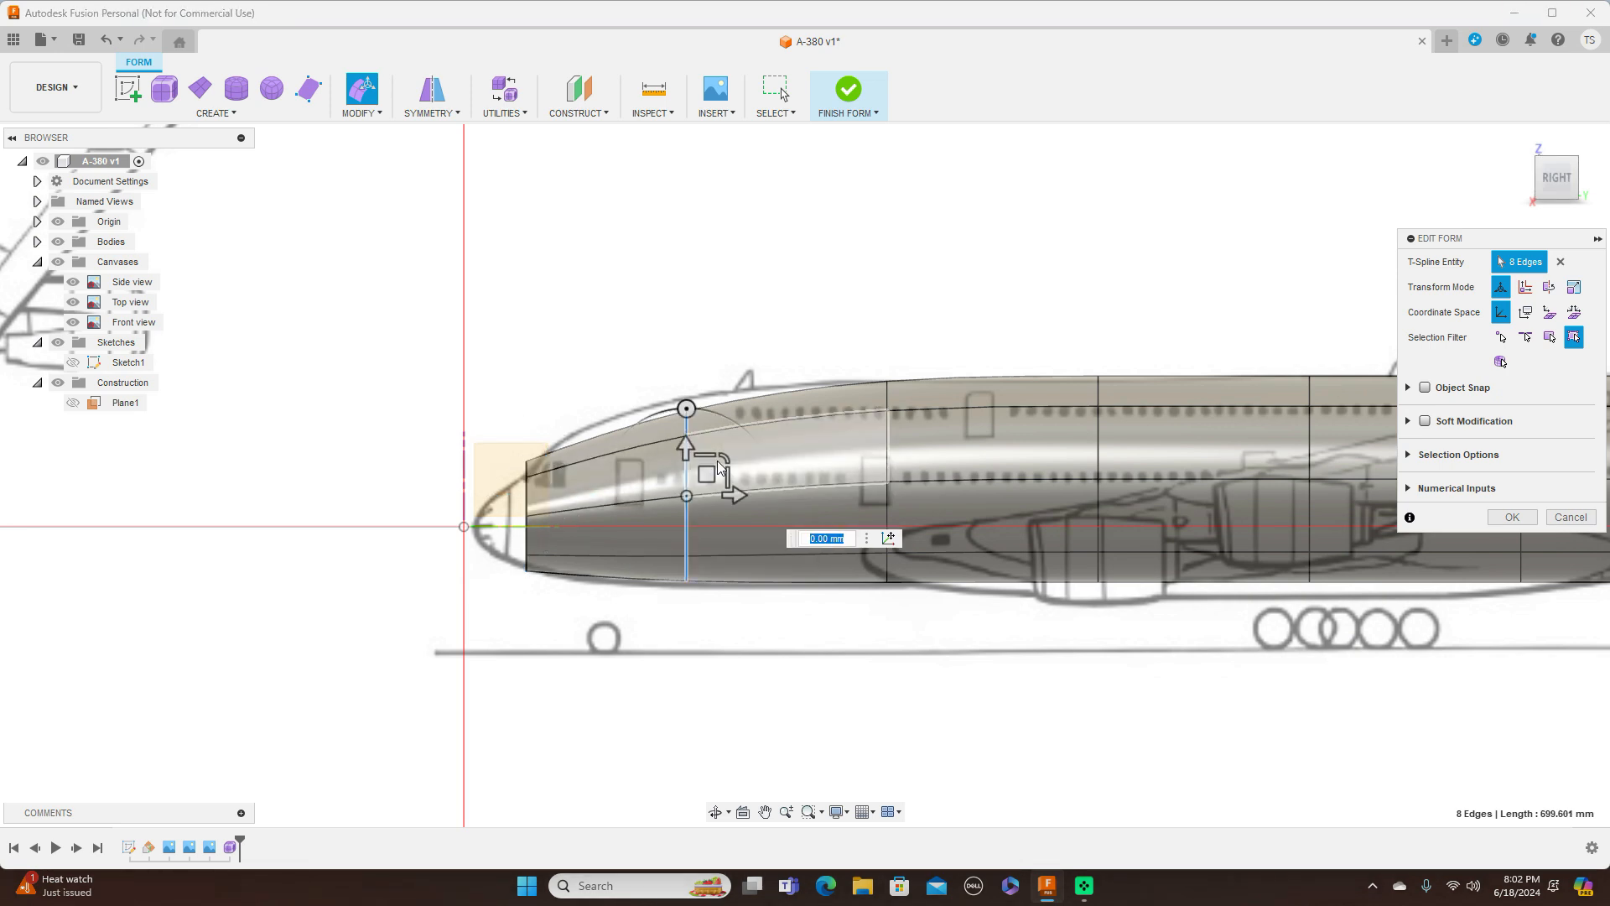
left_click_drag(708, 474, 668, 472)
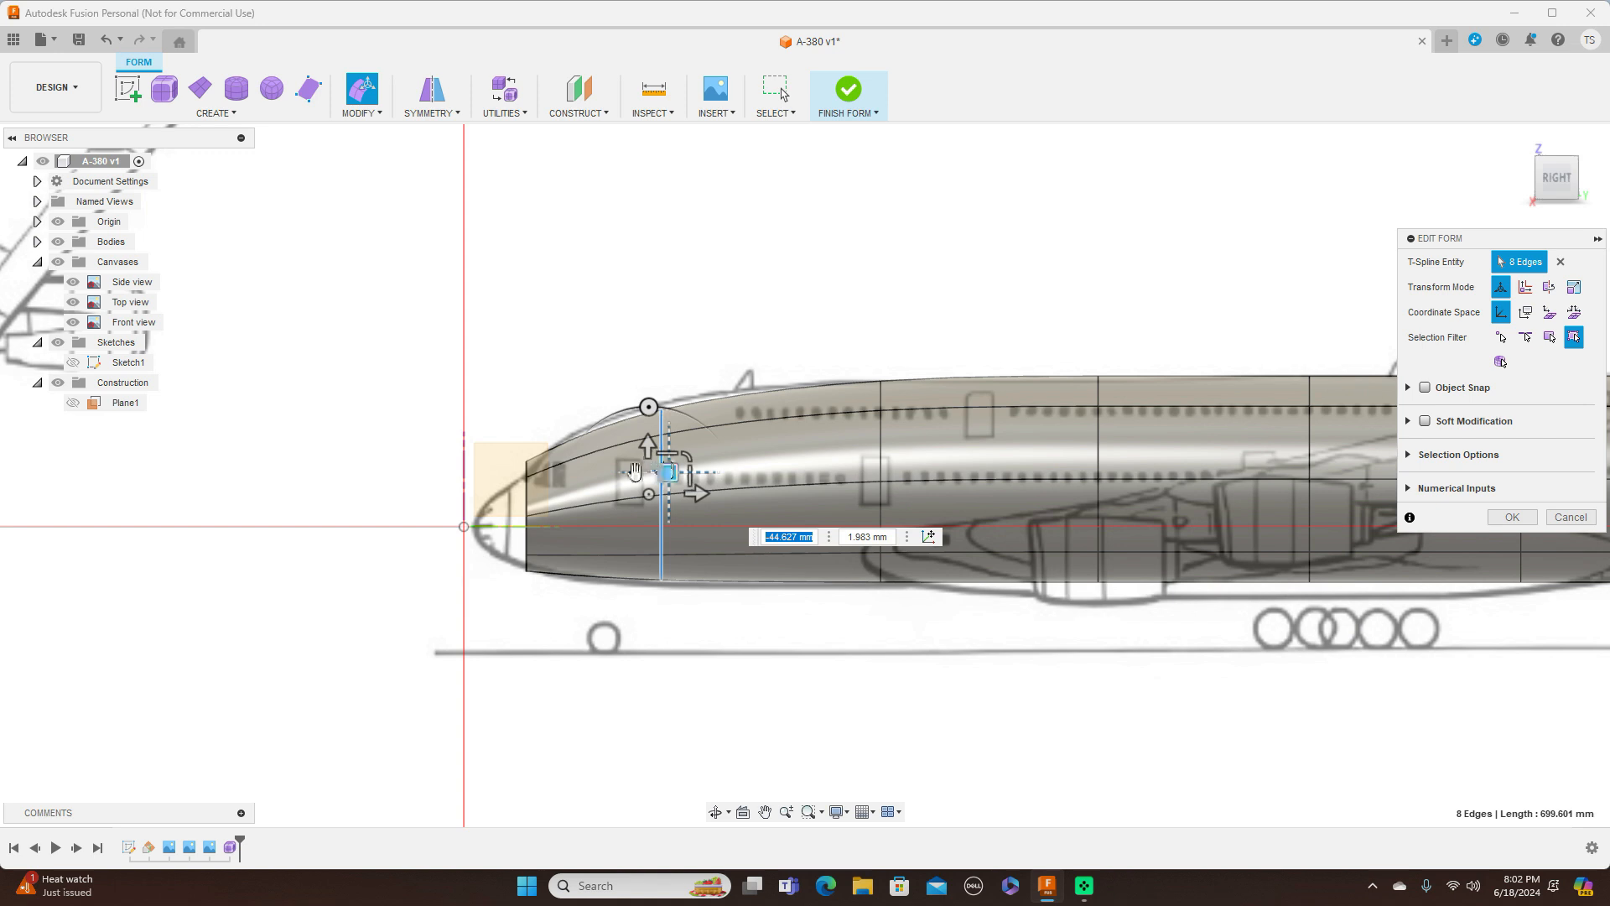
left_click(1526, 179)
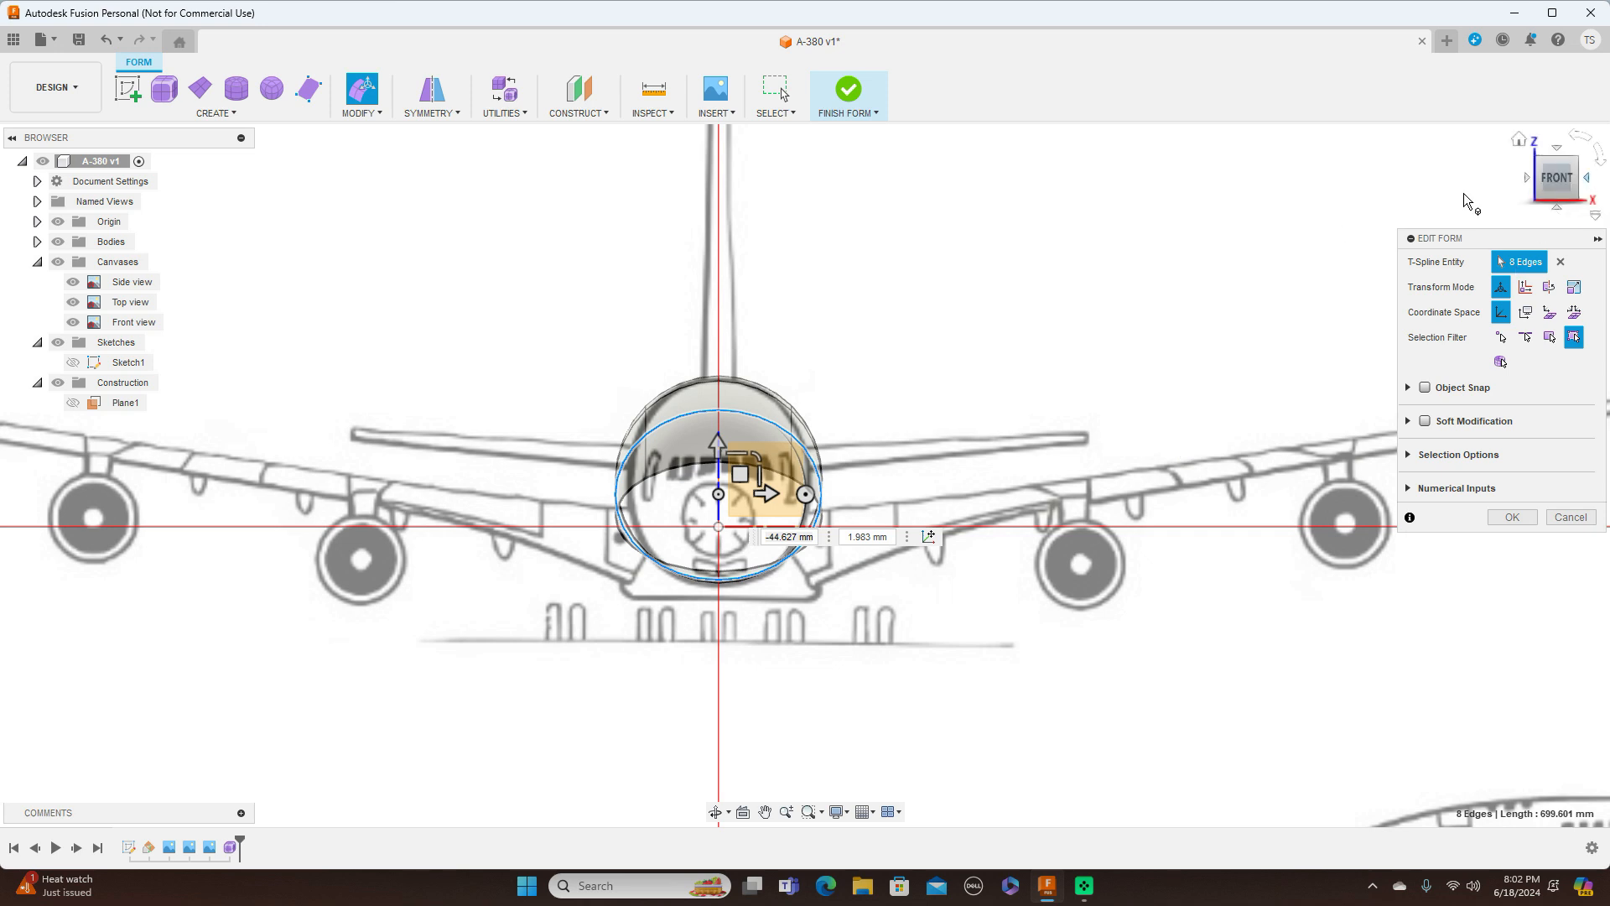
left_click(1587, 178)
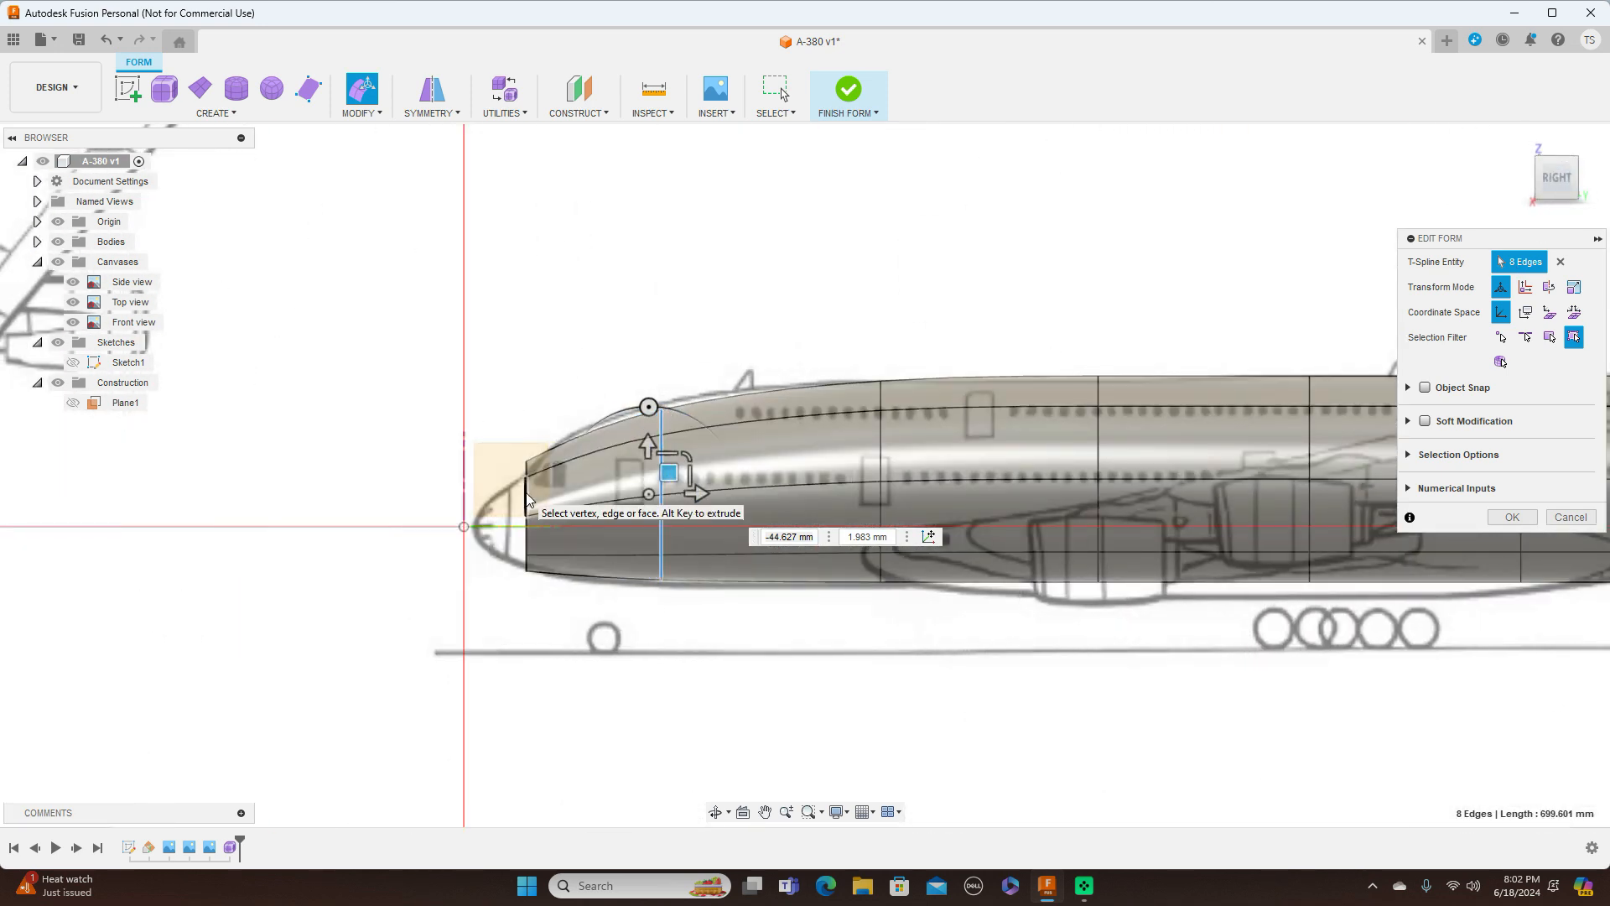
From the front view, scale the front edge ring uniformly by about 0.61 to narrow the nose opening
double_click(529, 500)
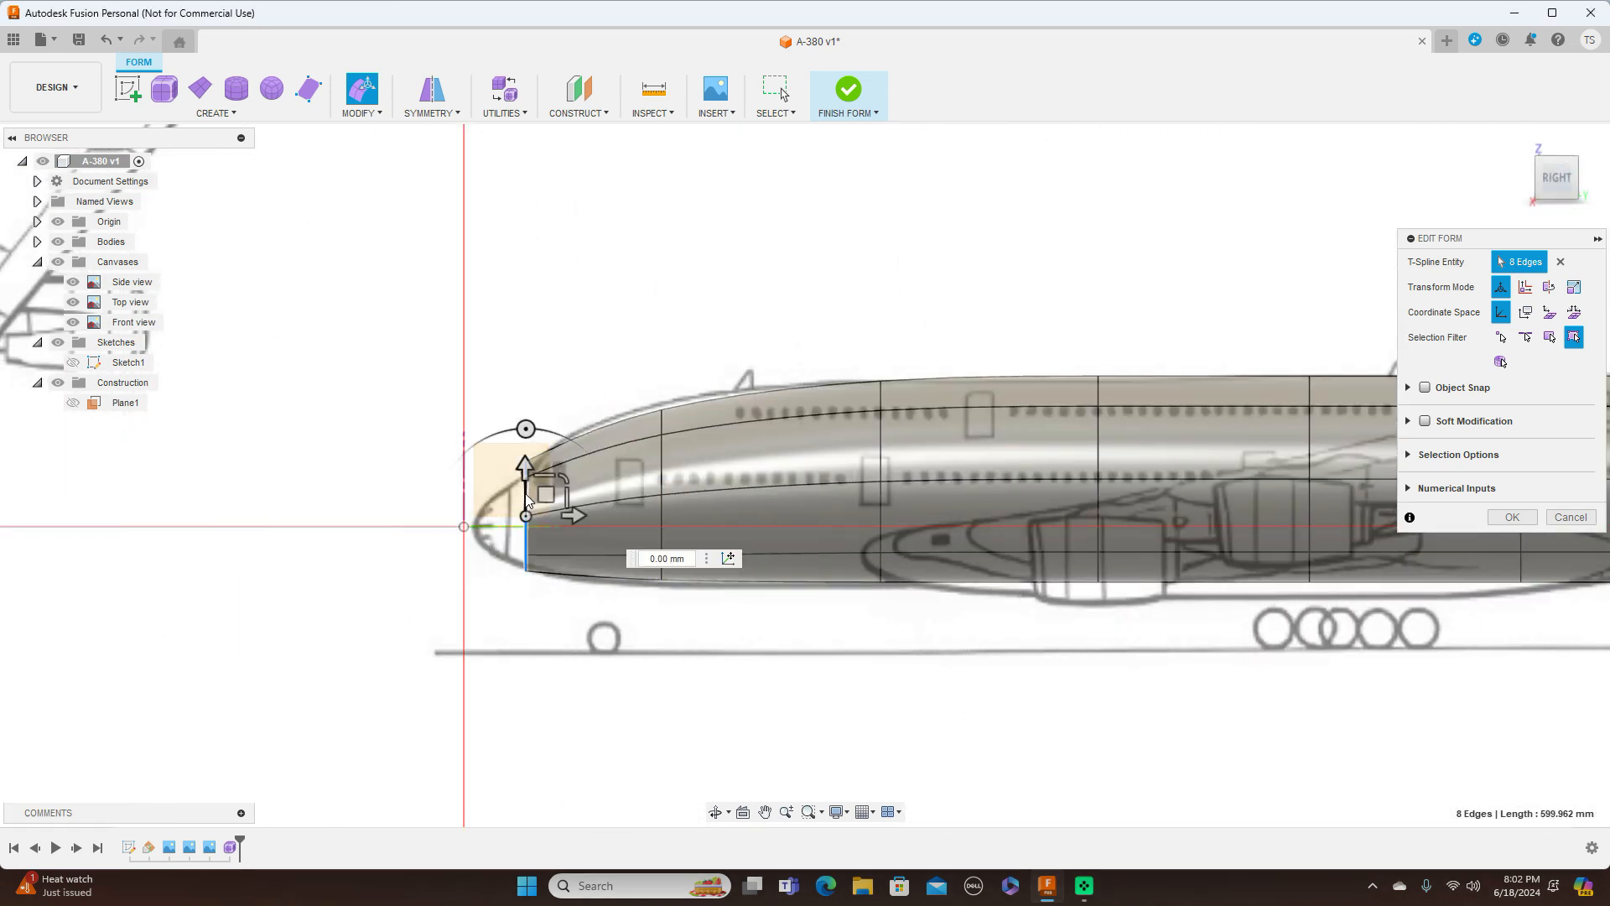
left_click(1516, 177)
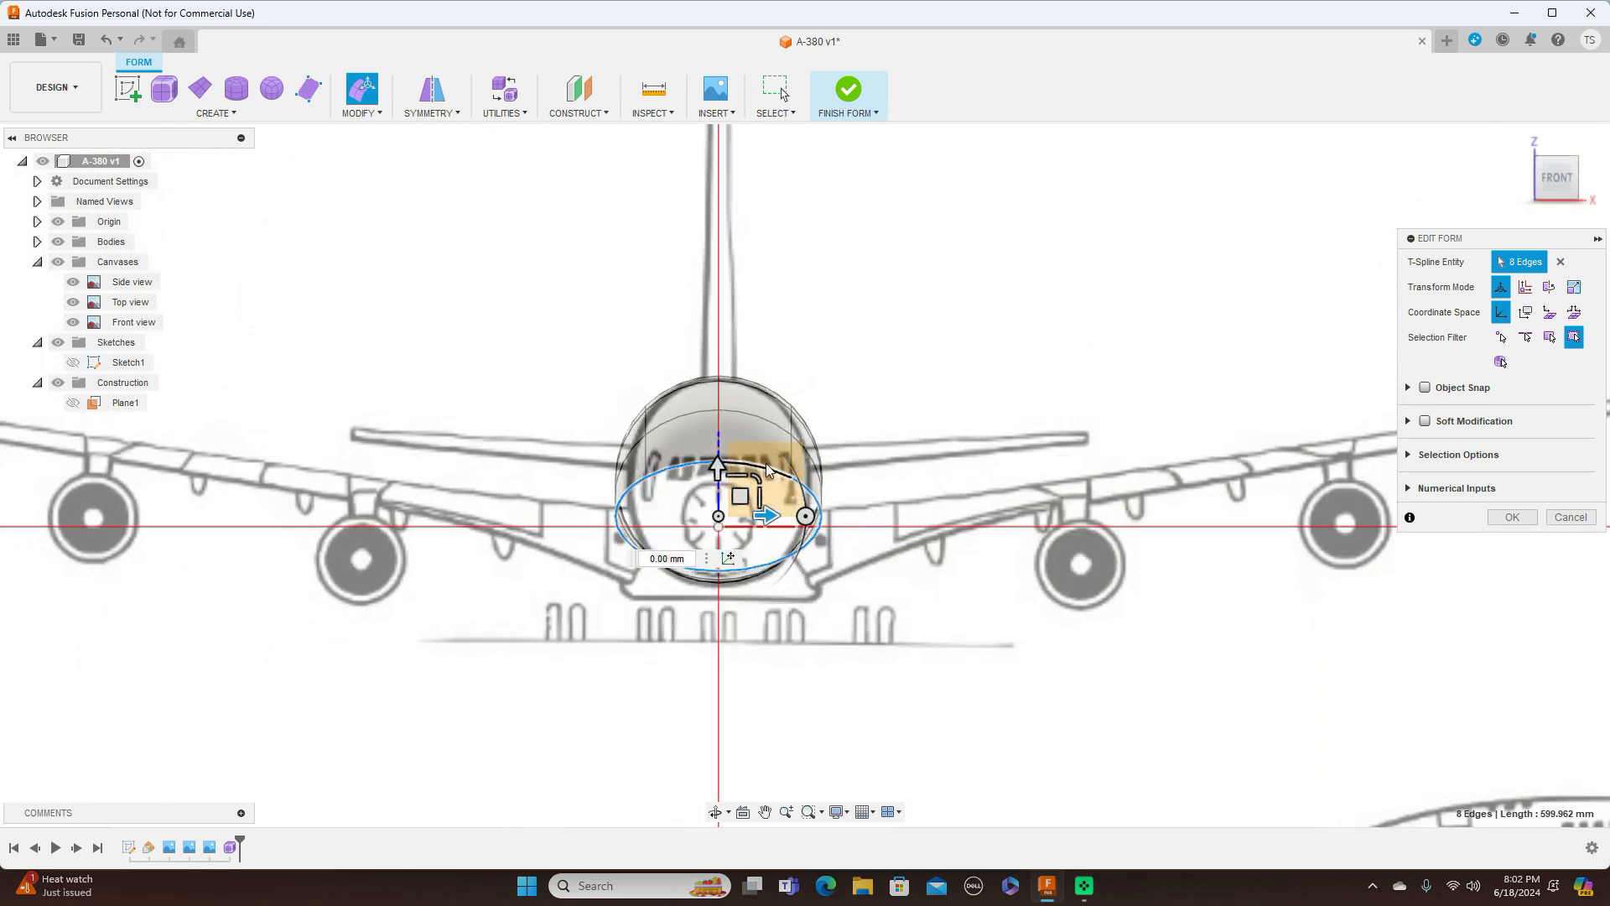
left_click(1588, 179)
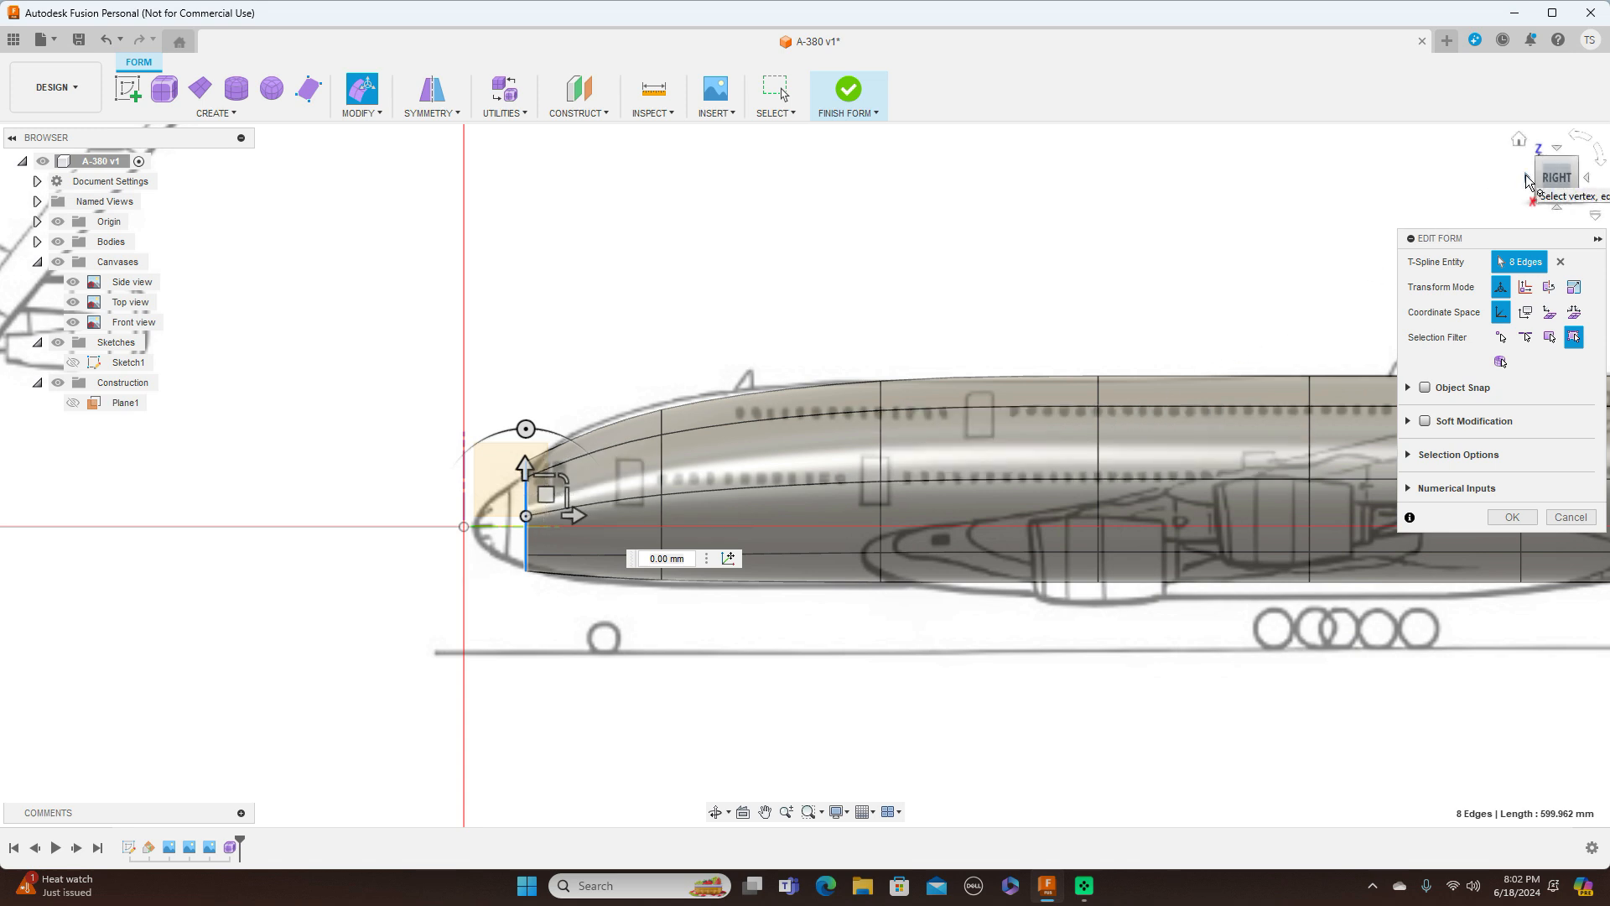
left_click(1526, 175)
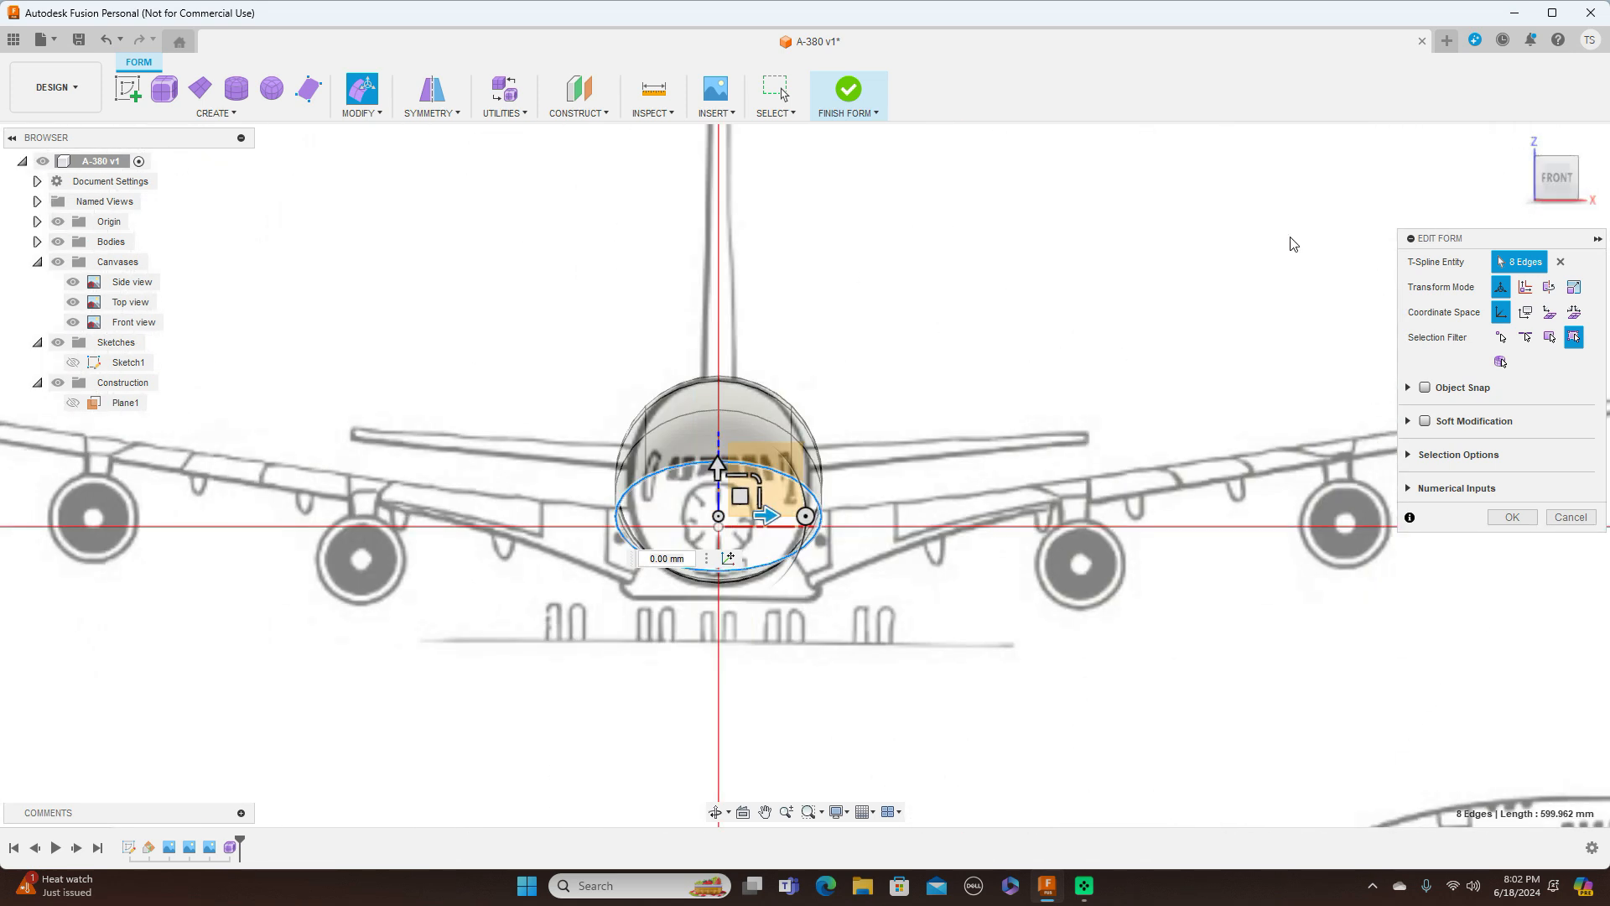
left_click(757, 478)
left_click_drag(756, 478, 735, 486)
scroll(973, 344, "up", 5)
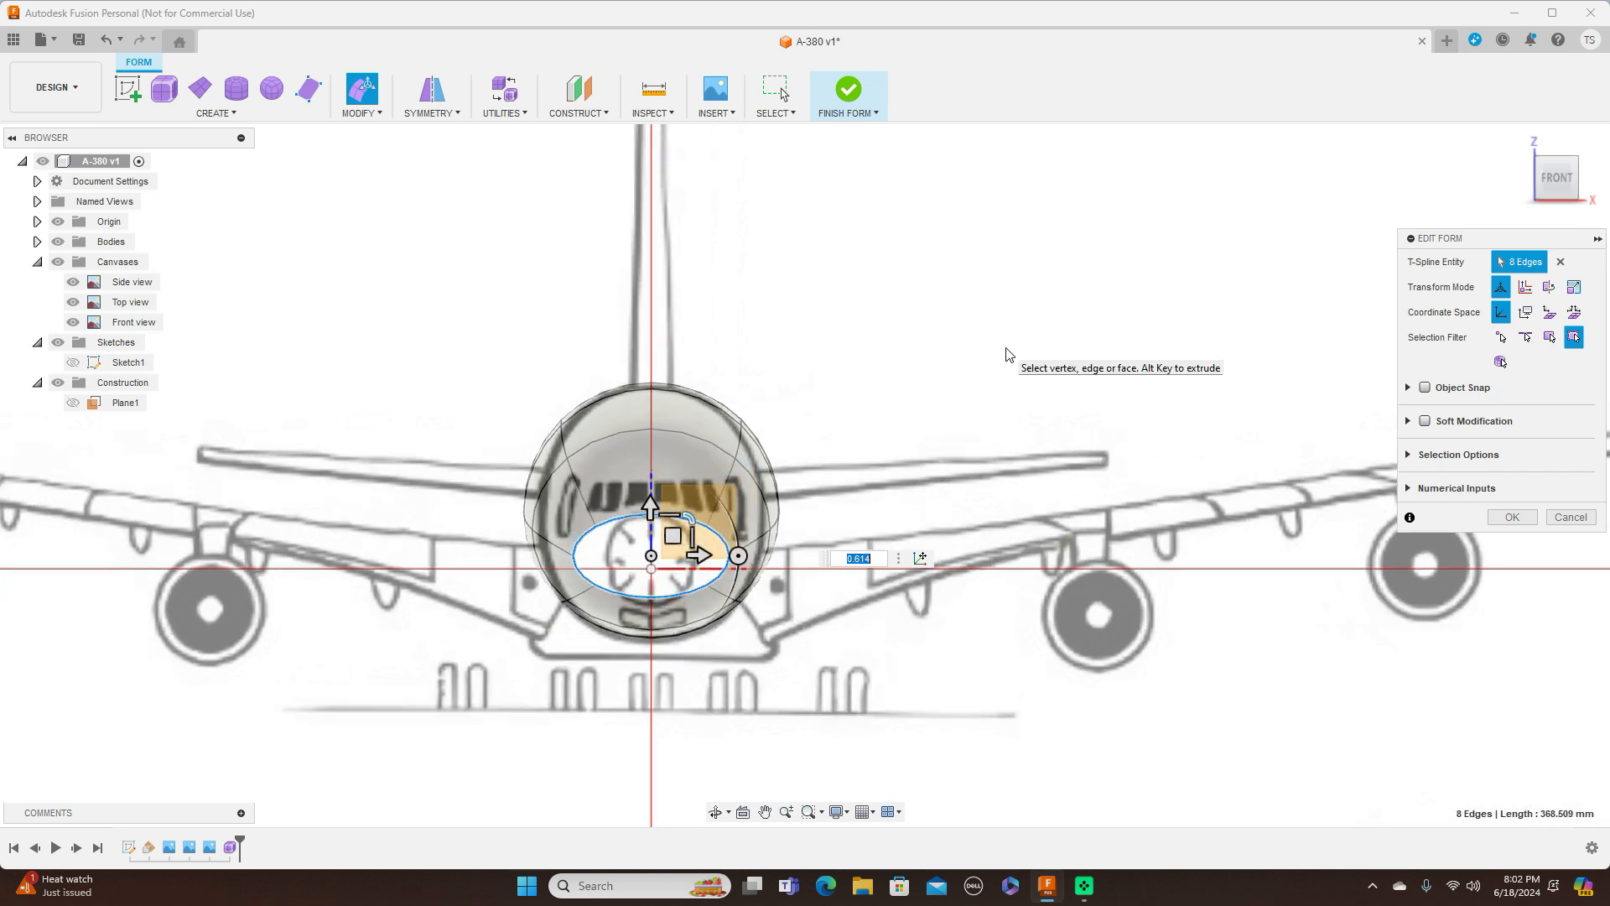
left_click(913, 331)
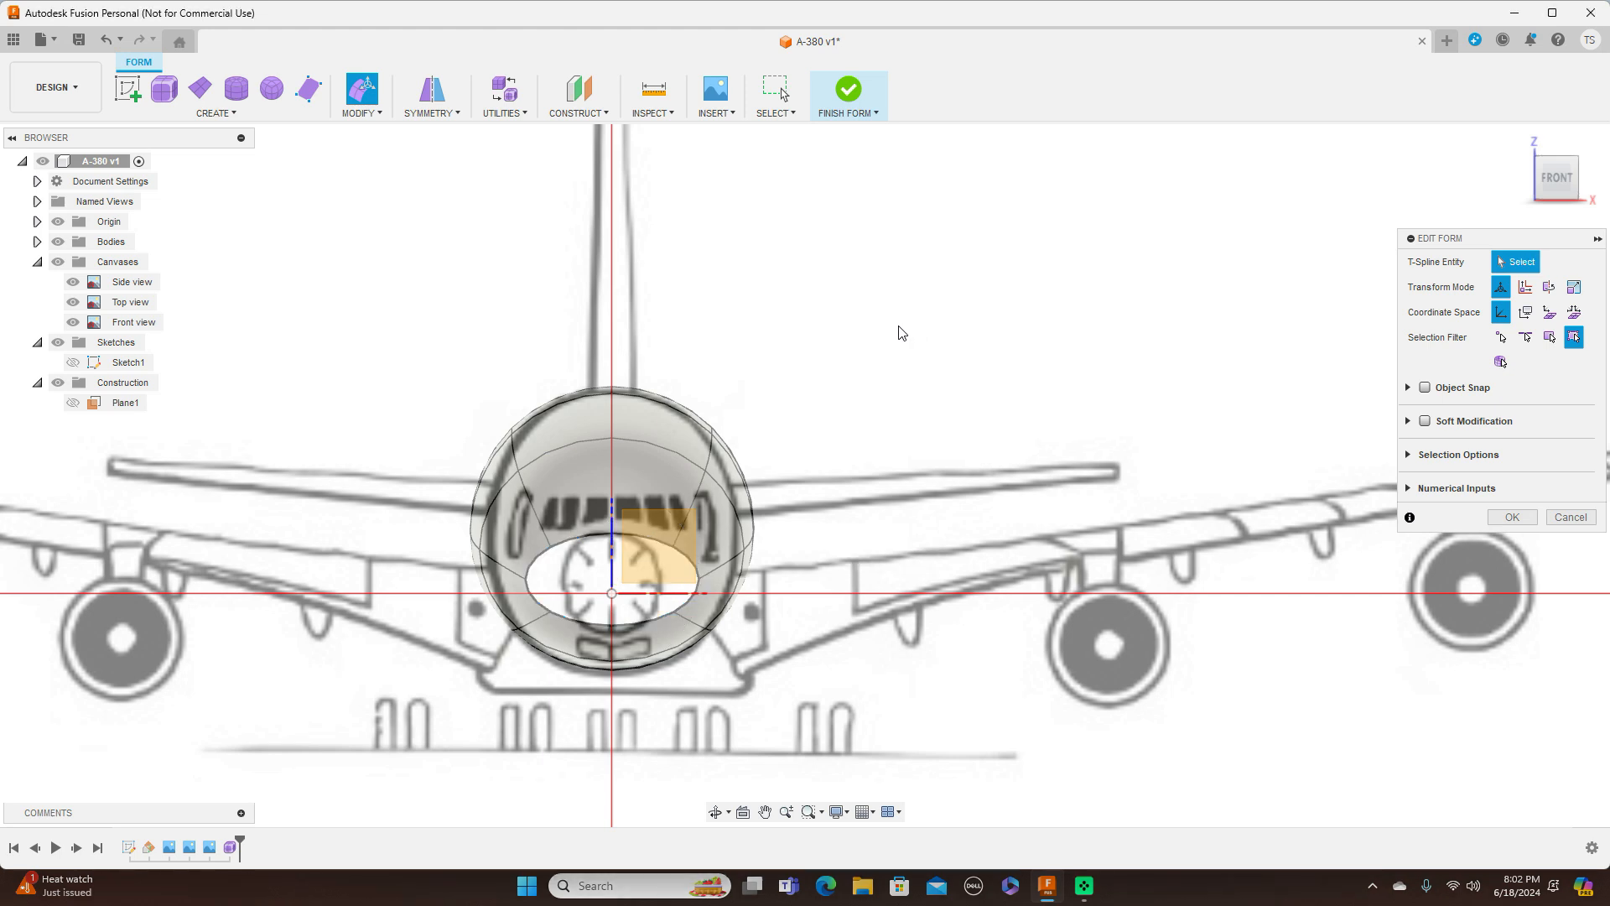
Raise the nose opening's top vertex 20 mm and lower its bottom vertex about 22 mm in the front view
scroll(901, 333, "up", 2)
middle_click_drag(842, 374, 1007, 226)
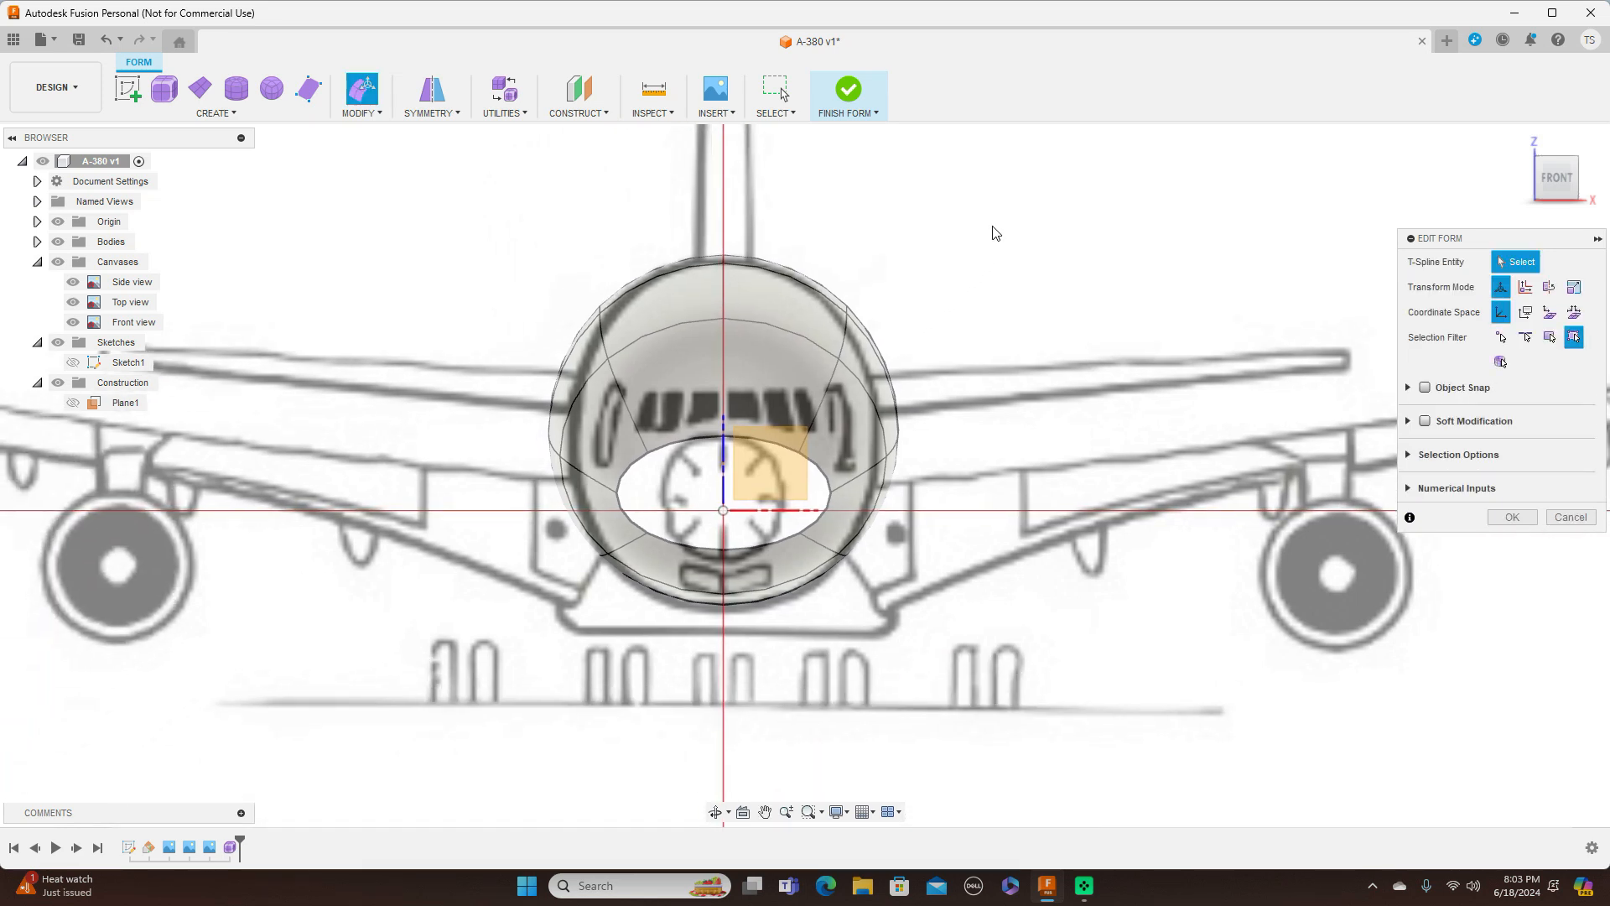
left_click(724, 436)
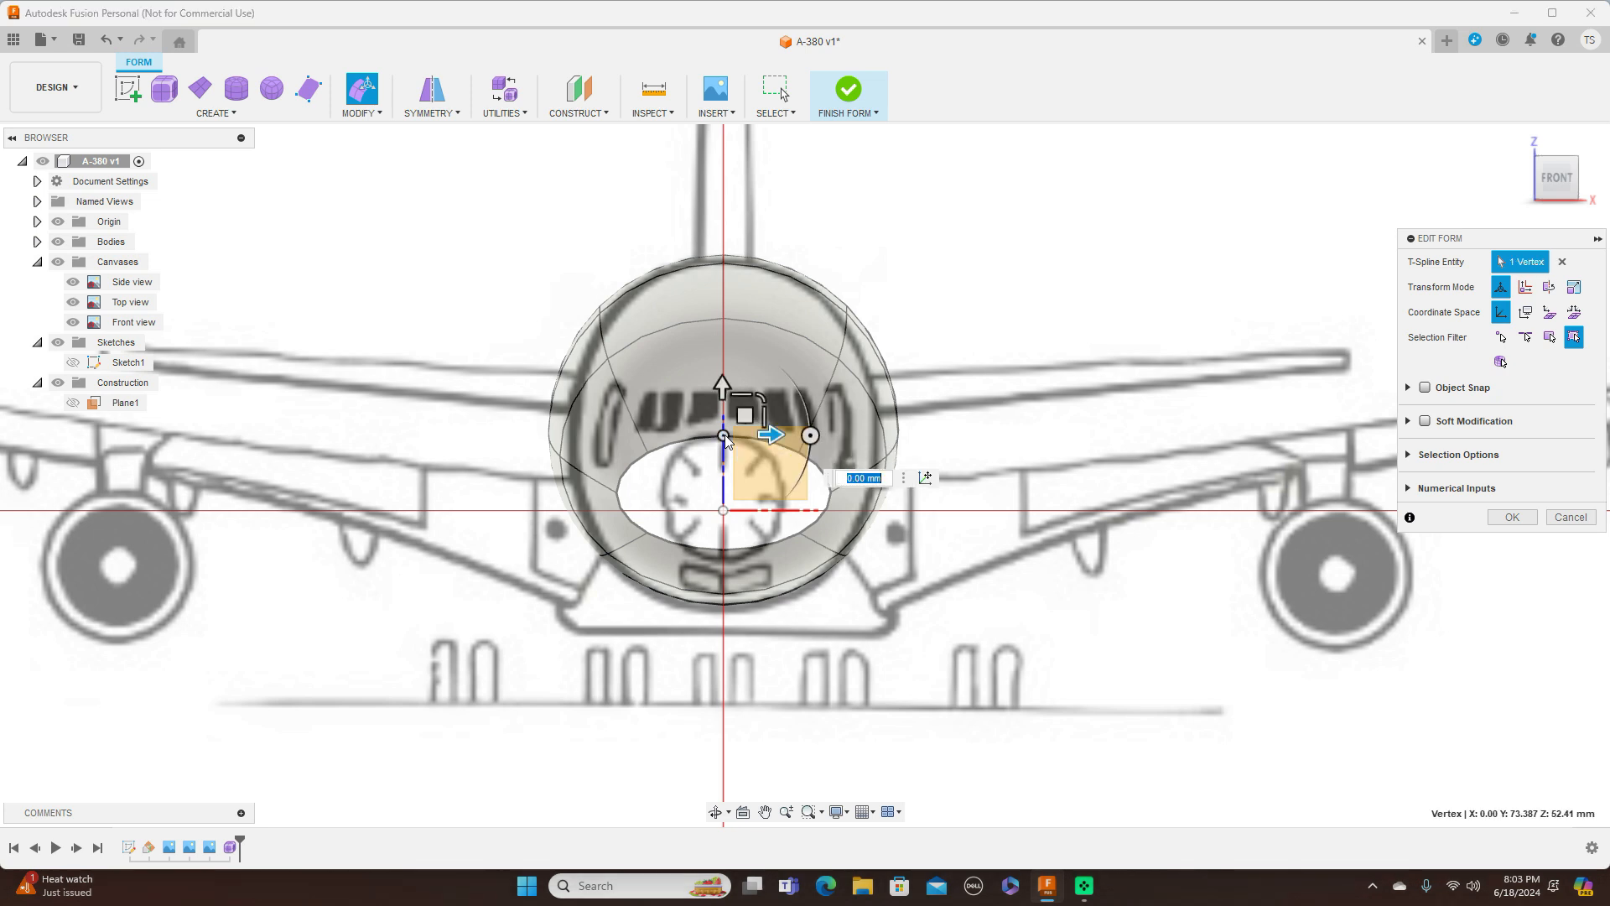
left_click_drag(722, 387, 722, 351)
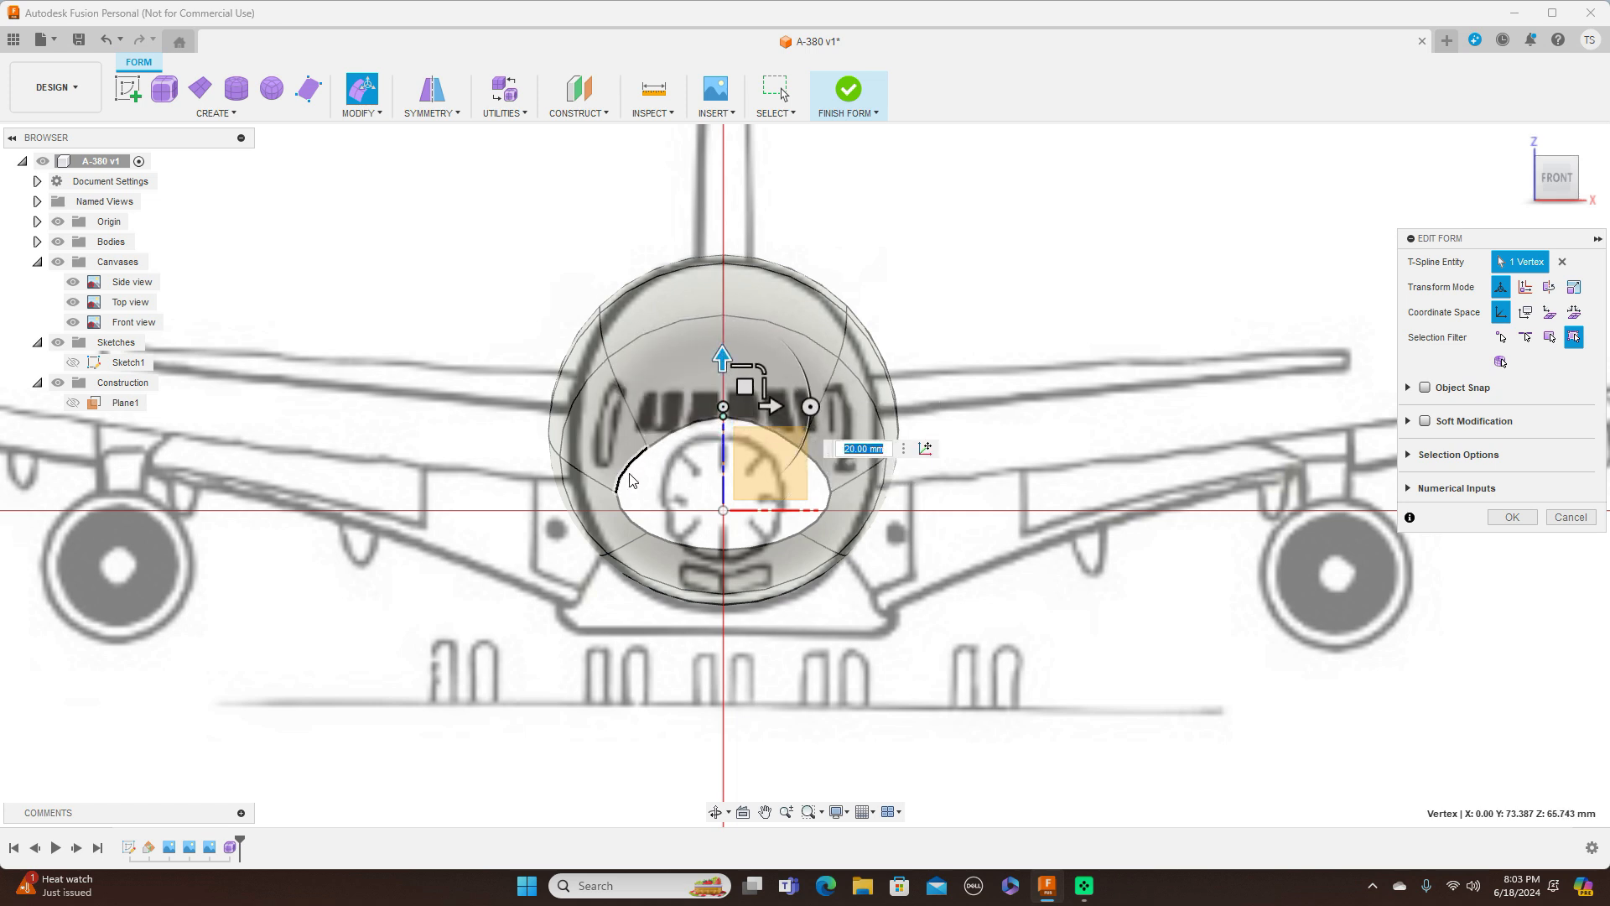
left_click(723, 550)
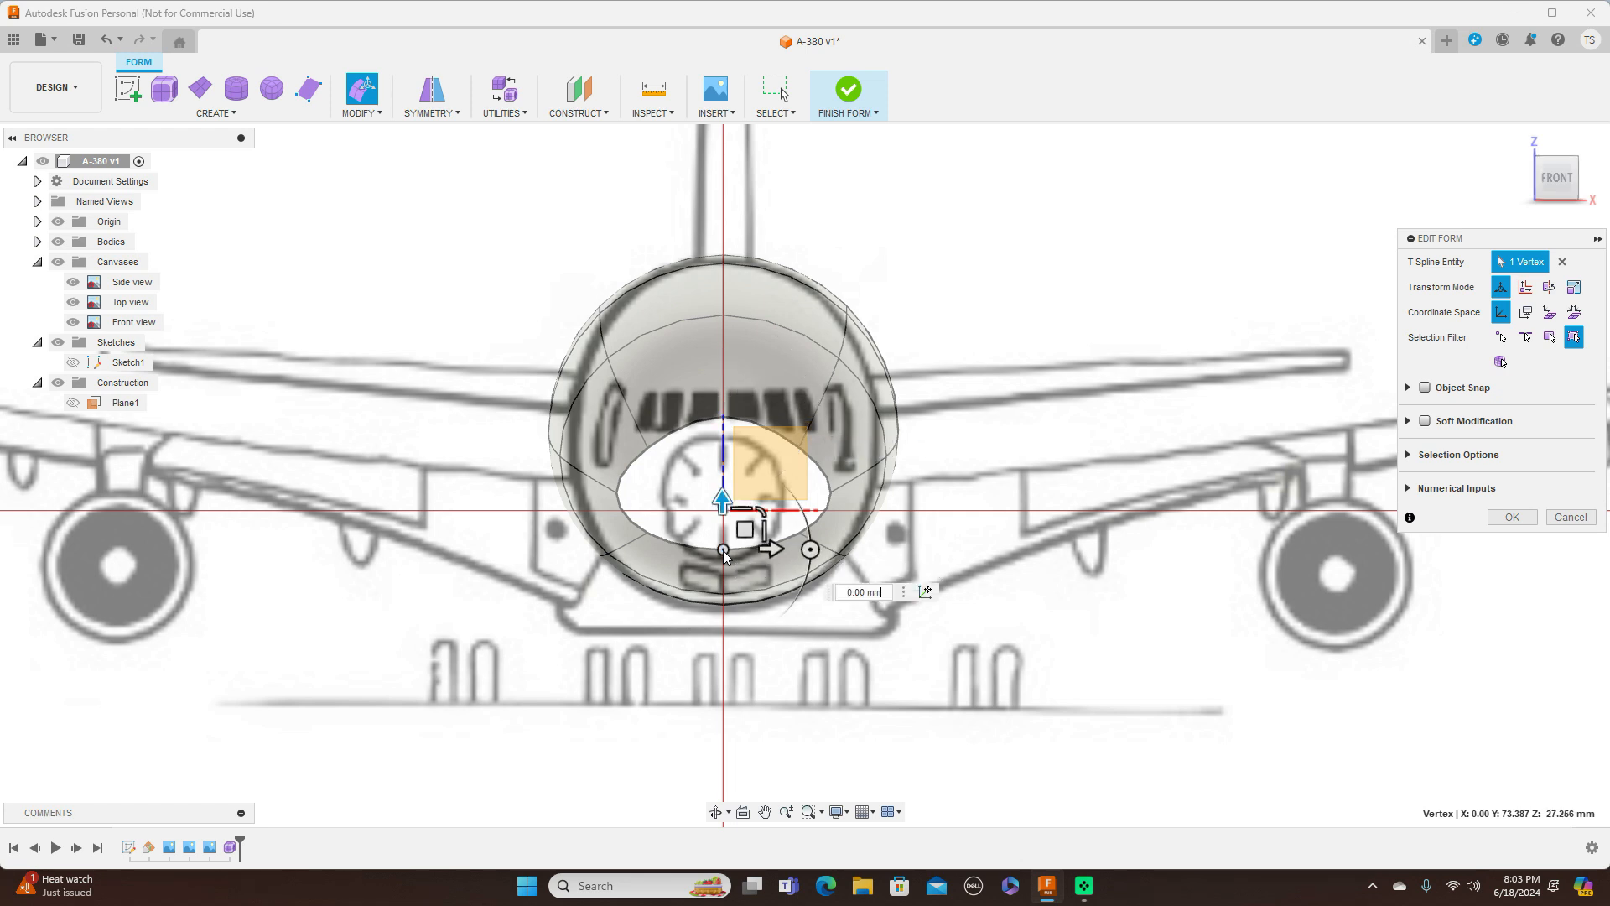
left_click_drag(750, 531, 751, 564)
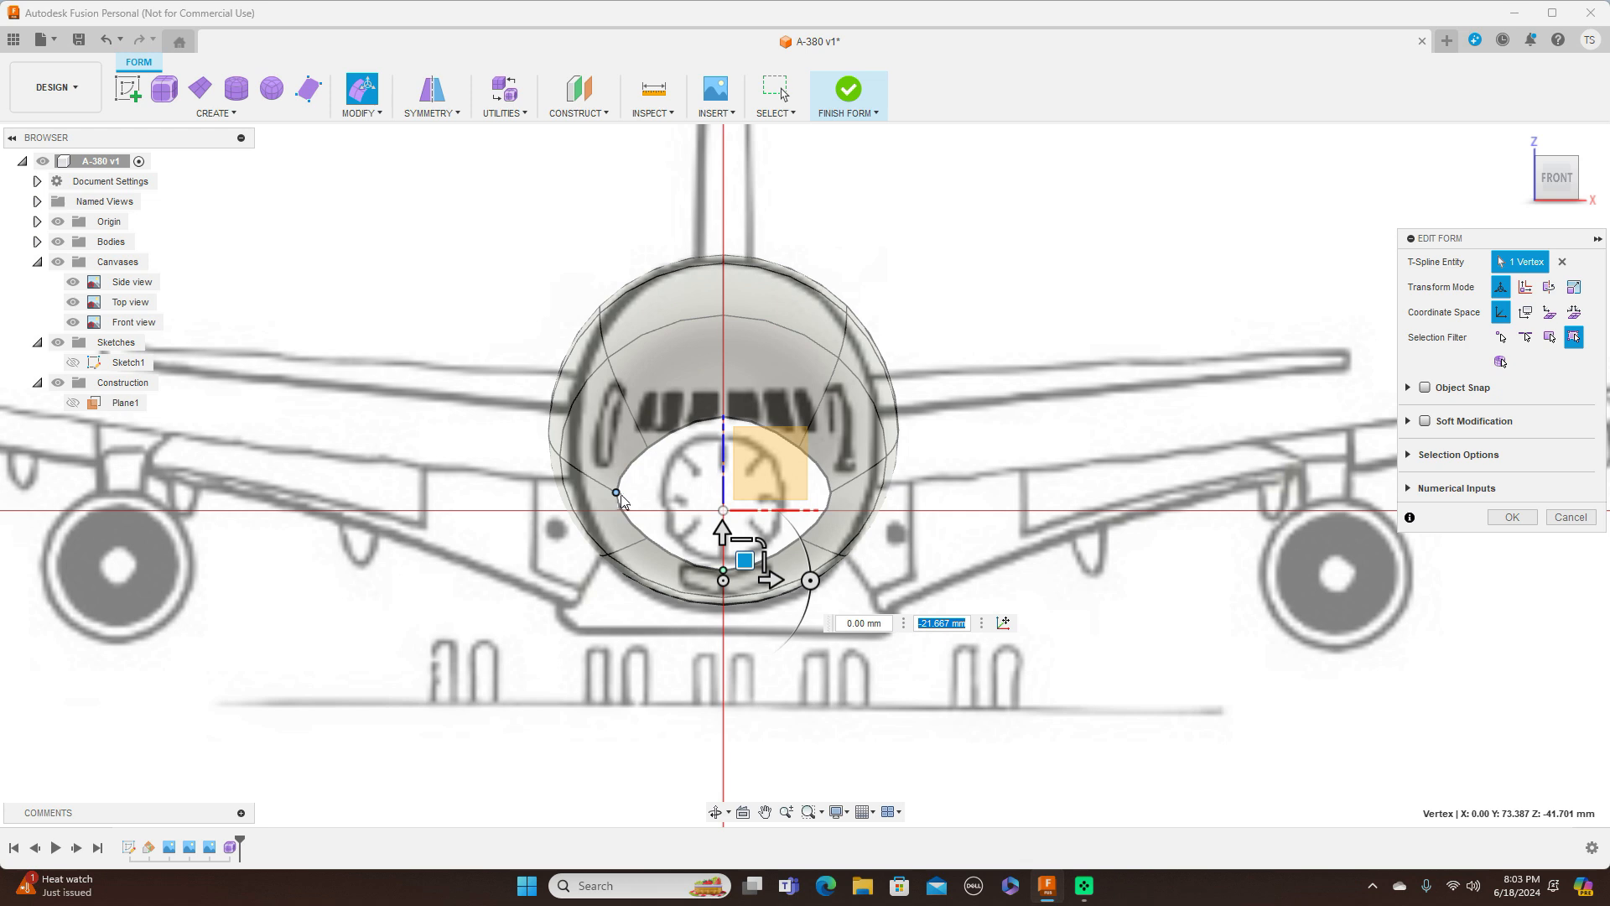
In the front view, move the nose opening's left side vertex about 17.6 mm and its right side vertex about 18.7 mm inward
left_click(637, 471)
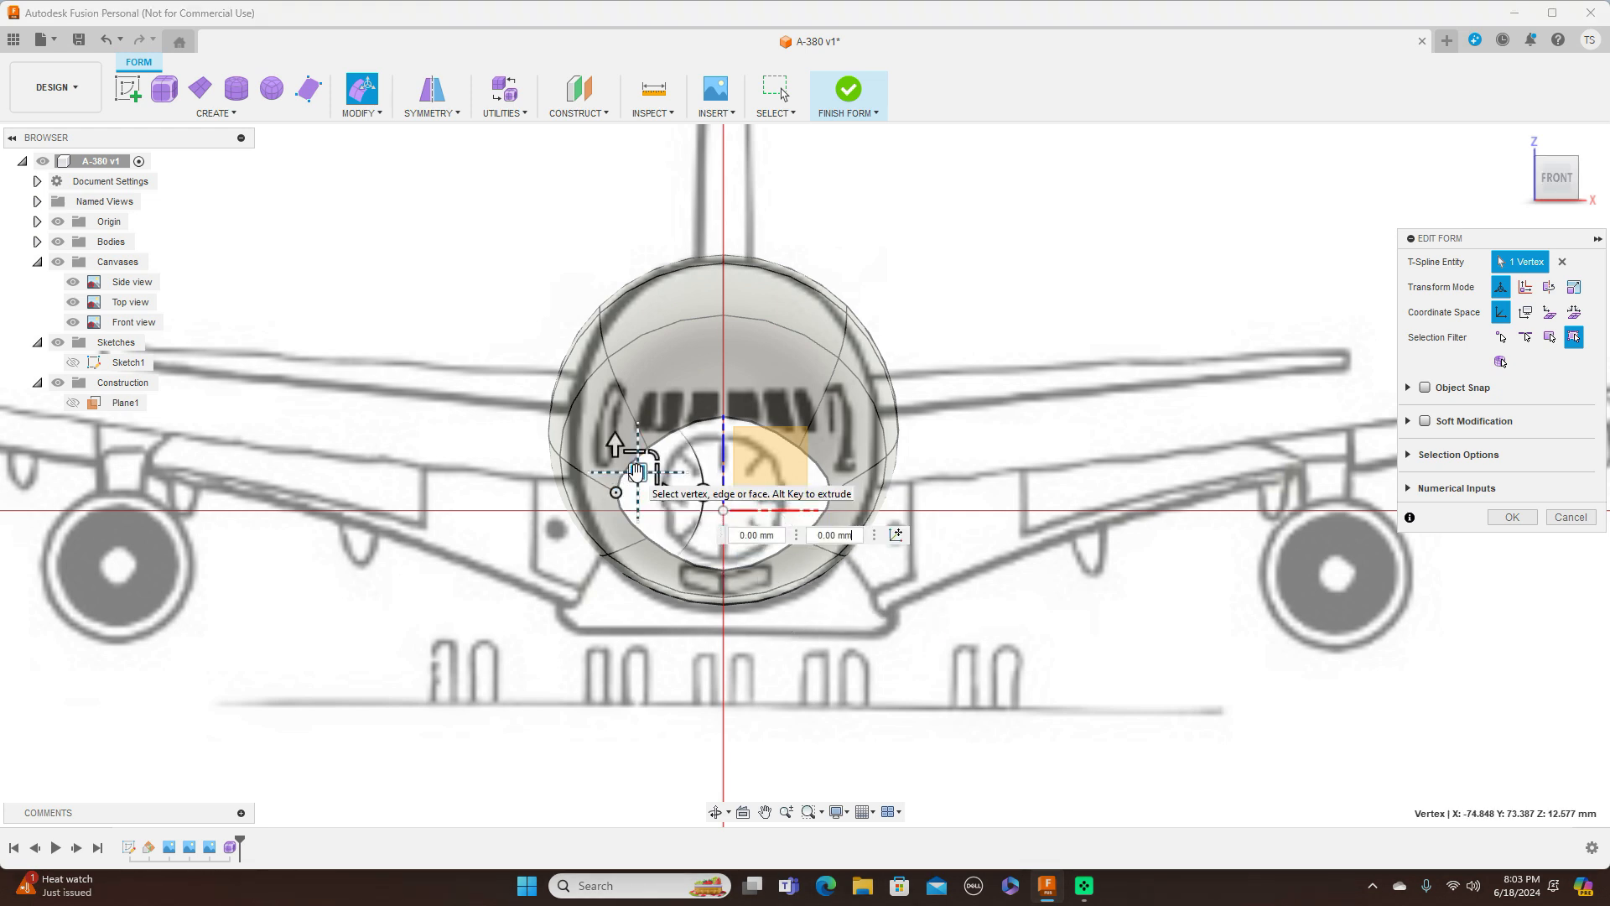
left_click_drag(636, 473, 664, 473)
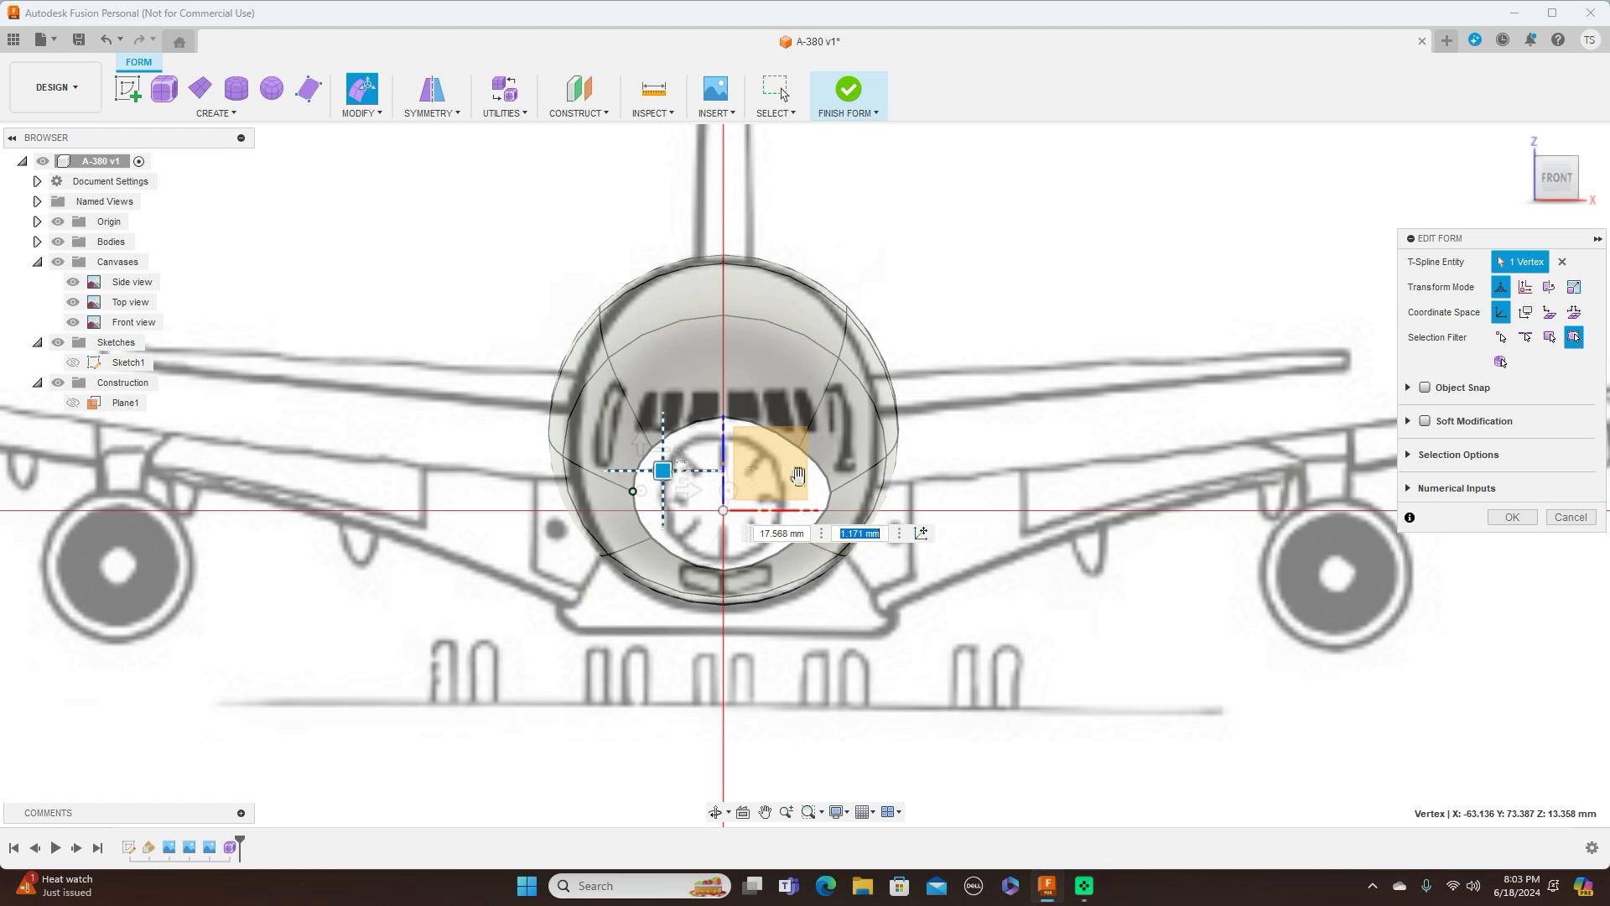
left_click_drag(798, 475, 798, 475)
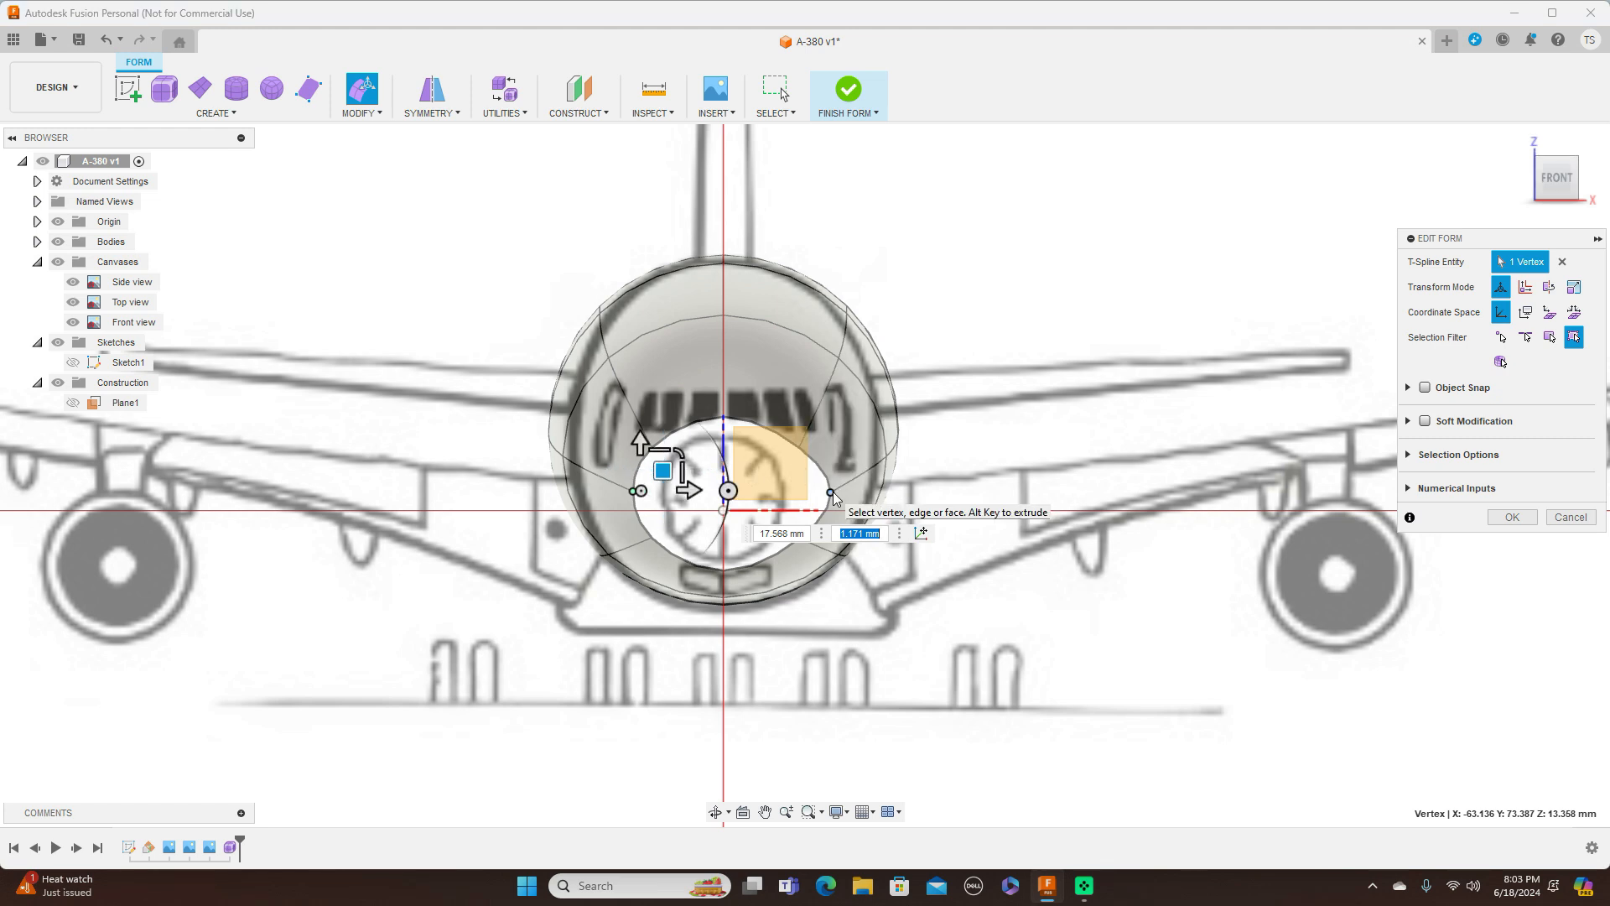
left_click(832, 493)
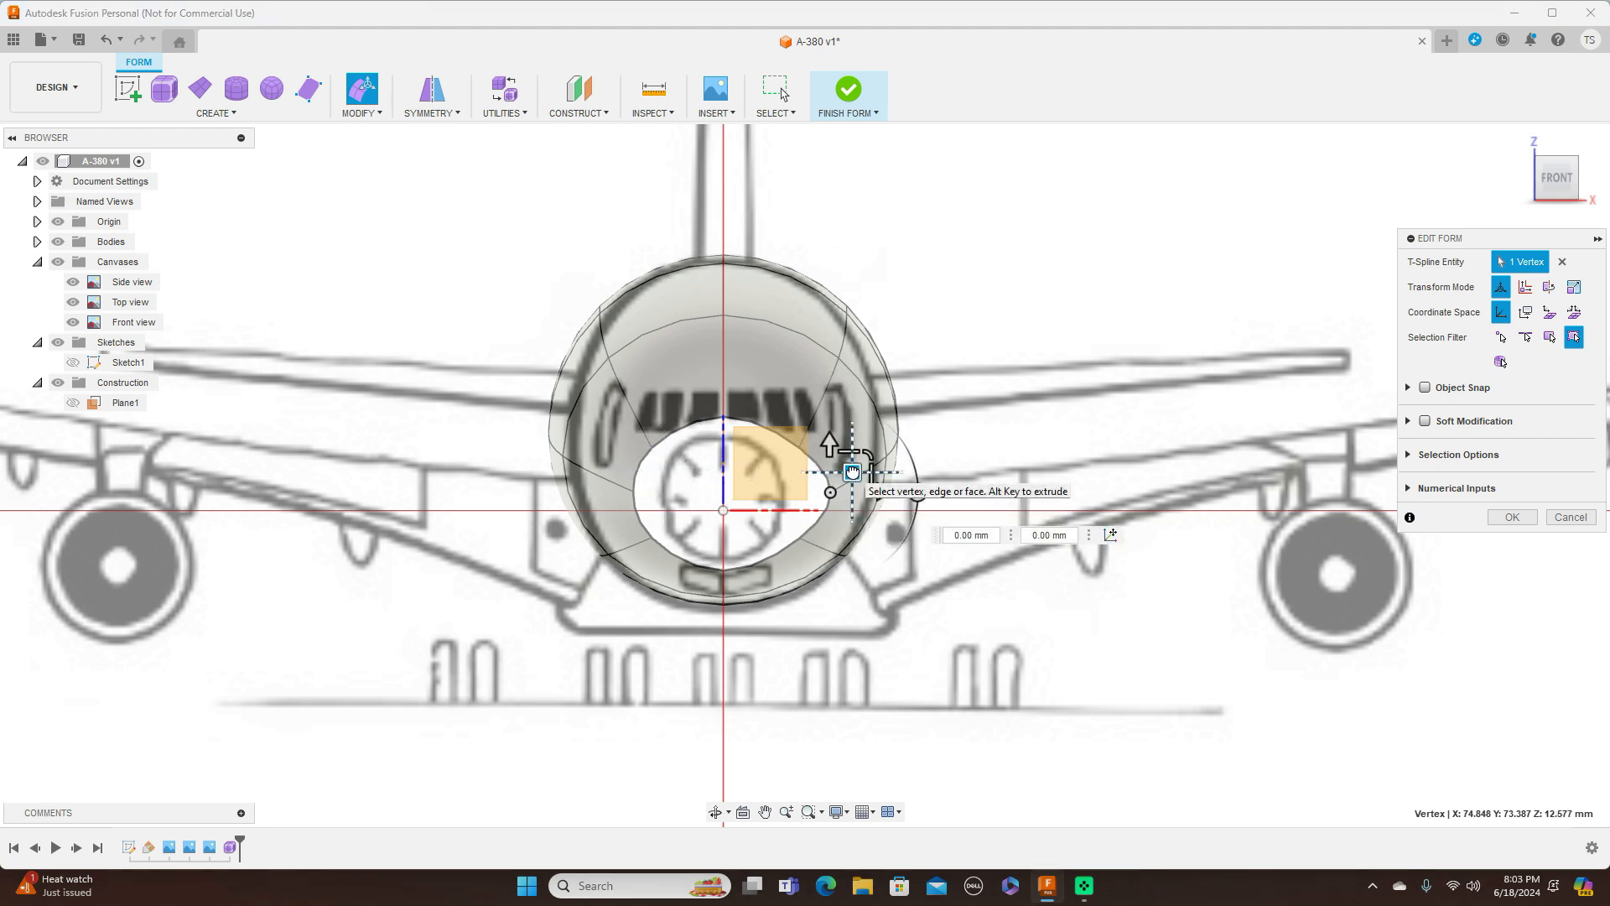
left_click_drag(852, 468, 828, 470)
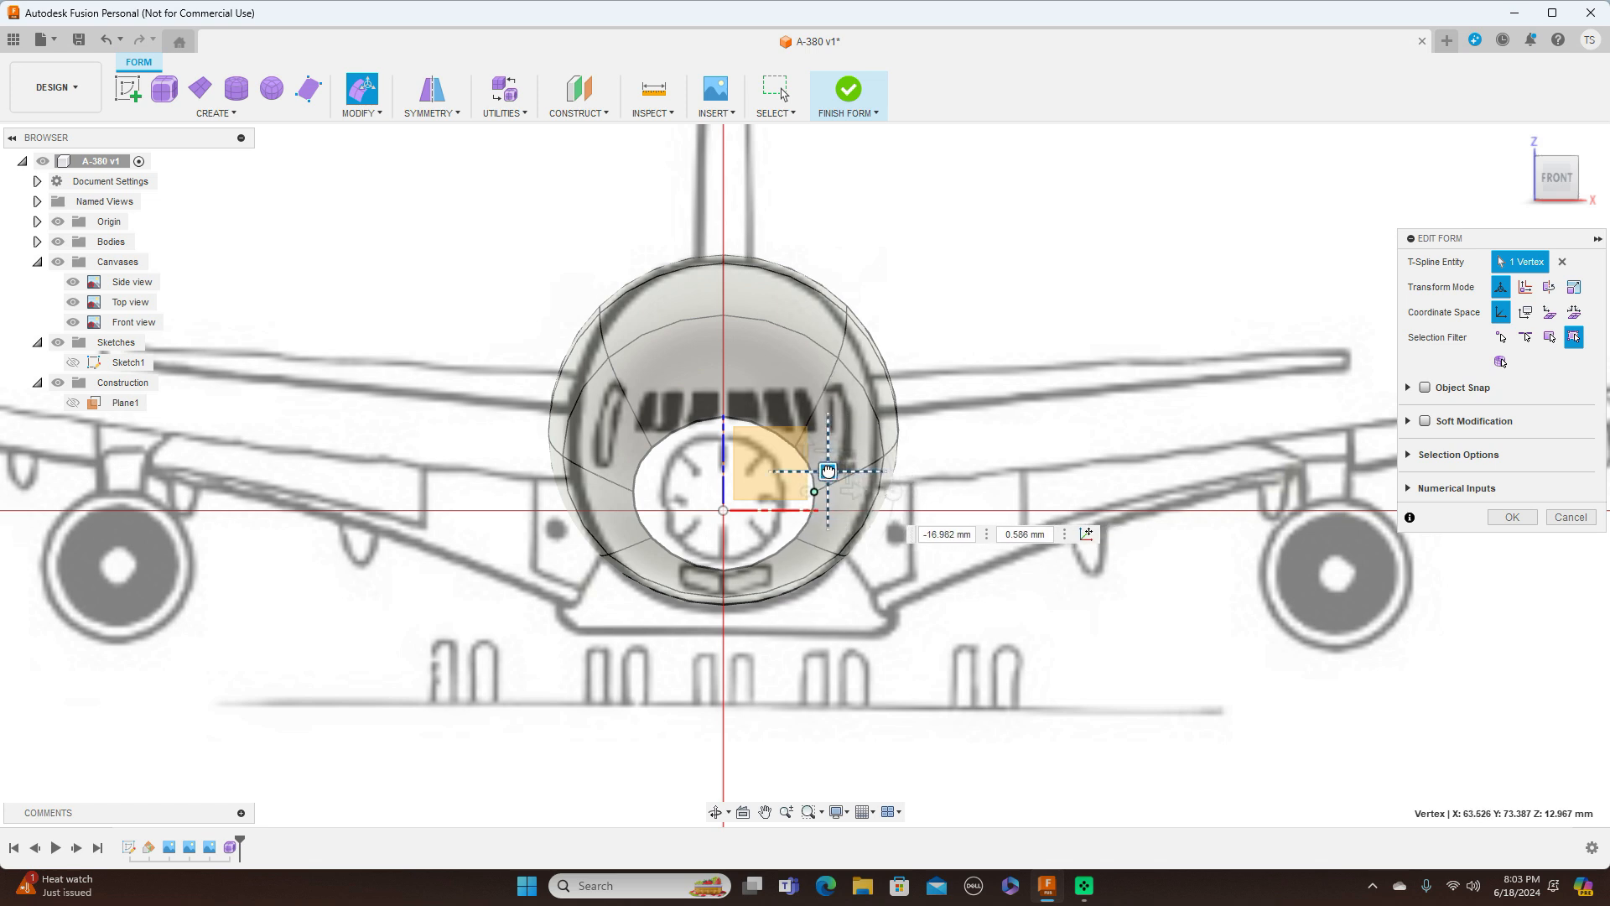
left_click_drag(828, 470, 825, 470)
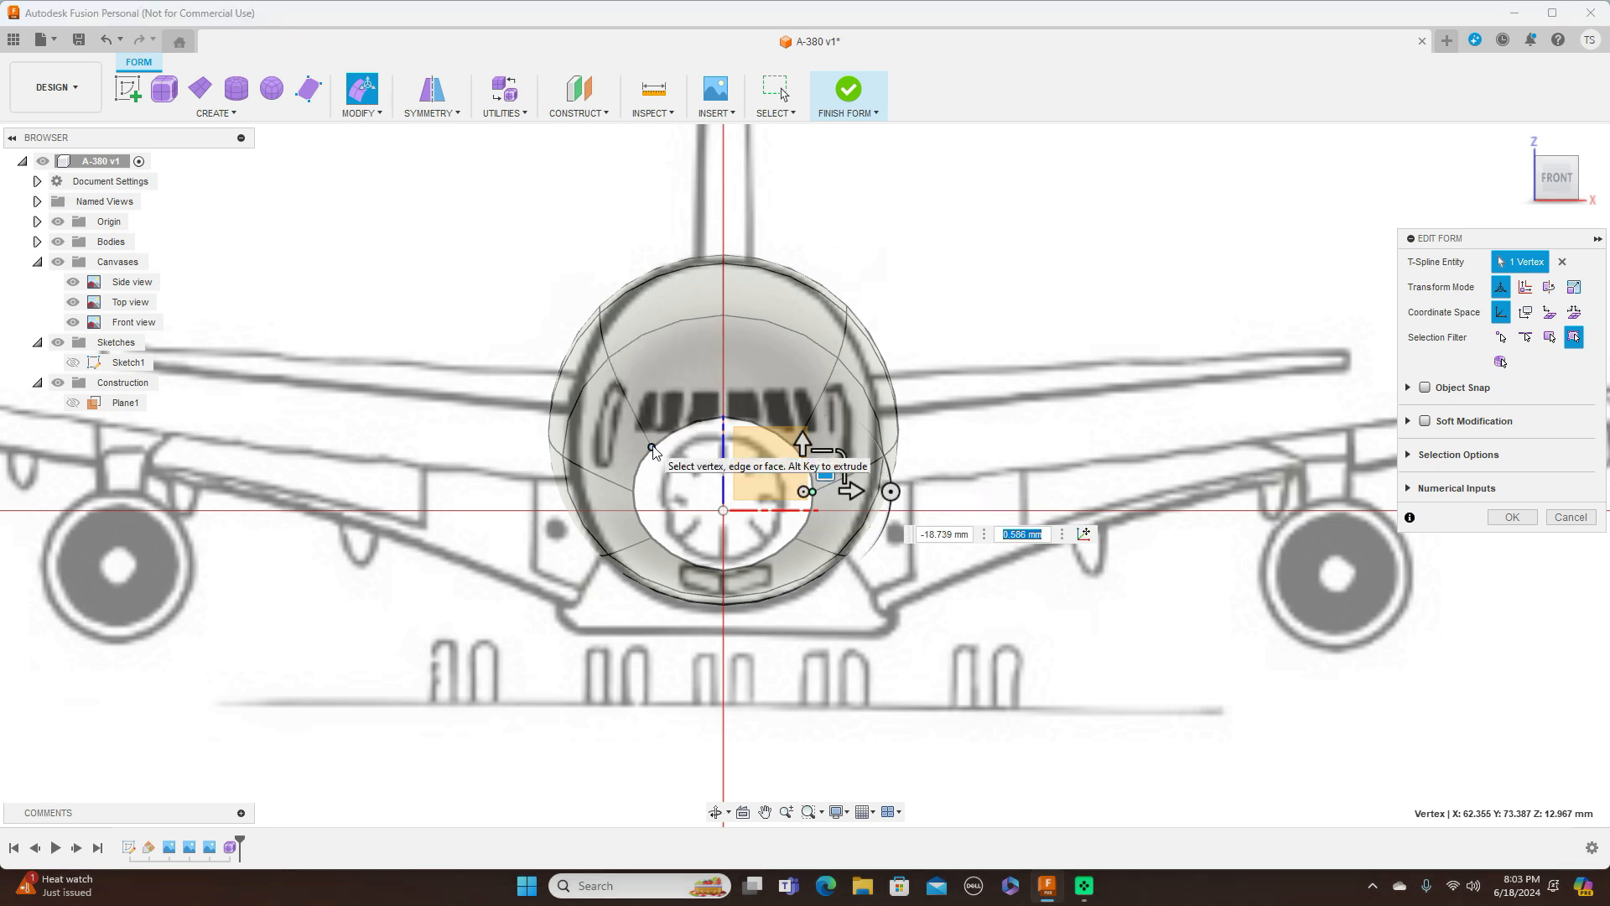
Raise the nose opening's two upper diagonal vertices about 5 to 6 mm each to round its upper outline
left_click(672, 426)
left_click_drag(672, 426, 672, 419)
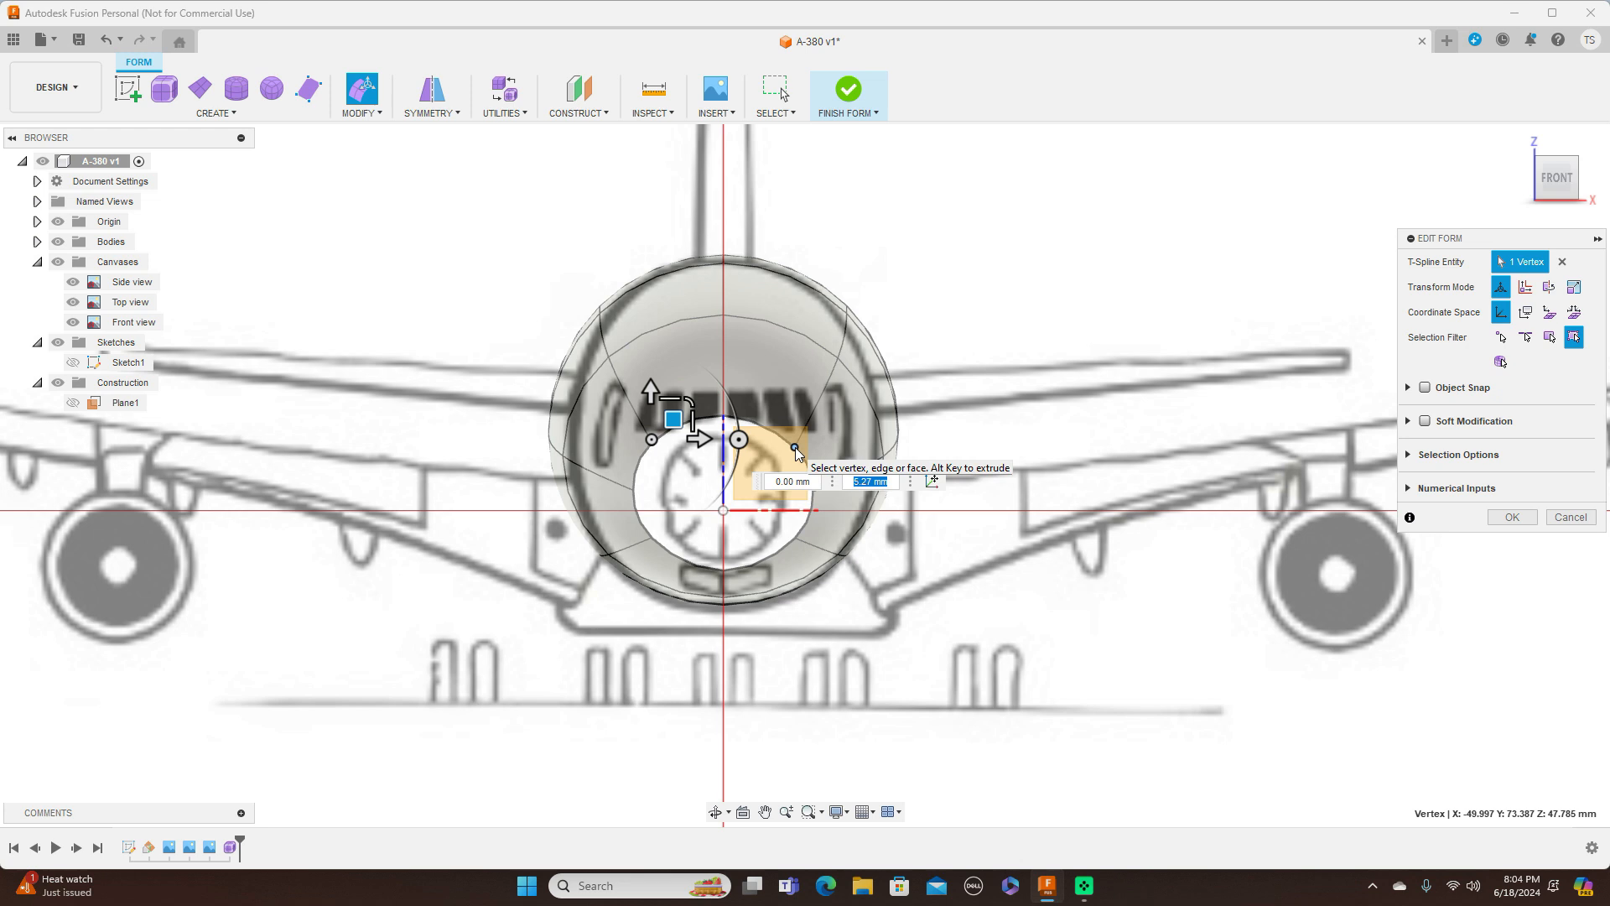
left_click(814, 428)
left_click_drag(814, 428, 814, 420)
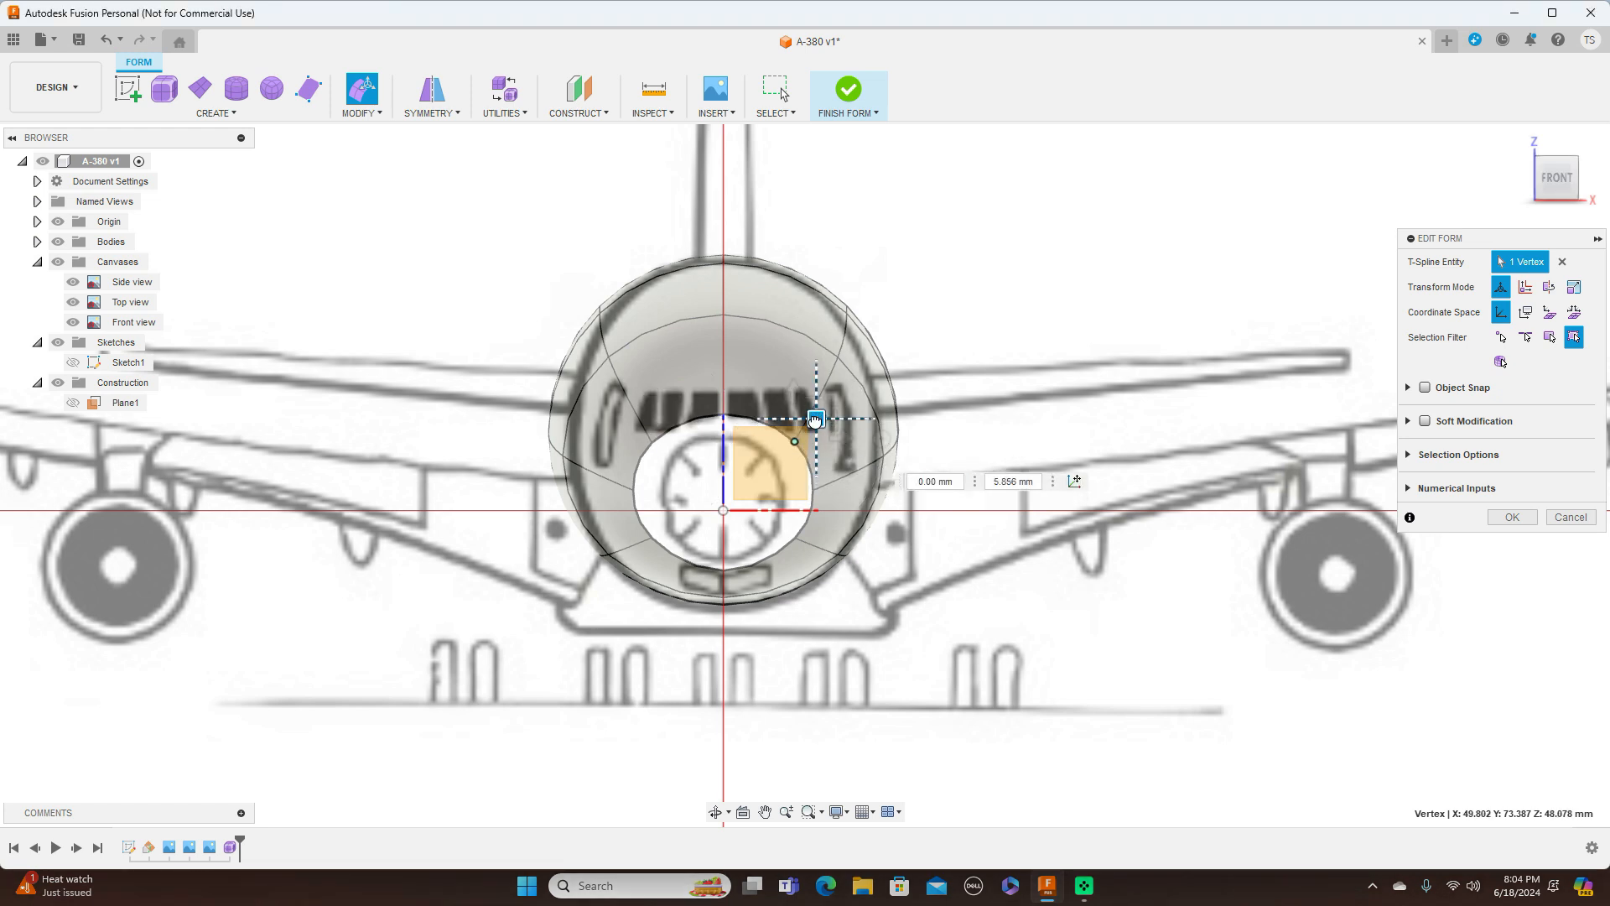
left_click_drag(815, 420, 814, 419)
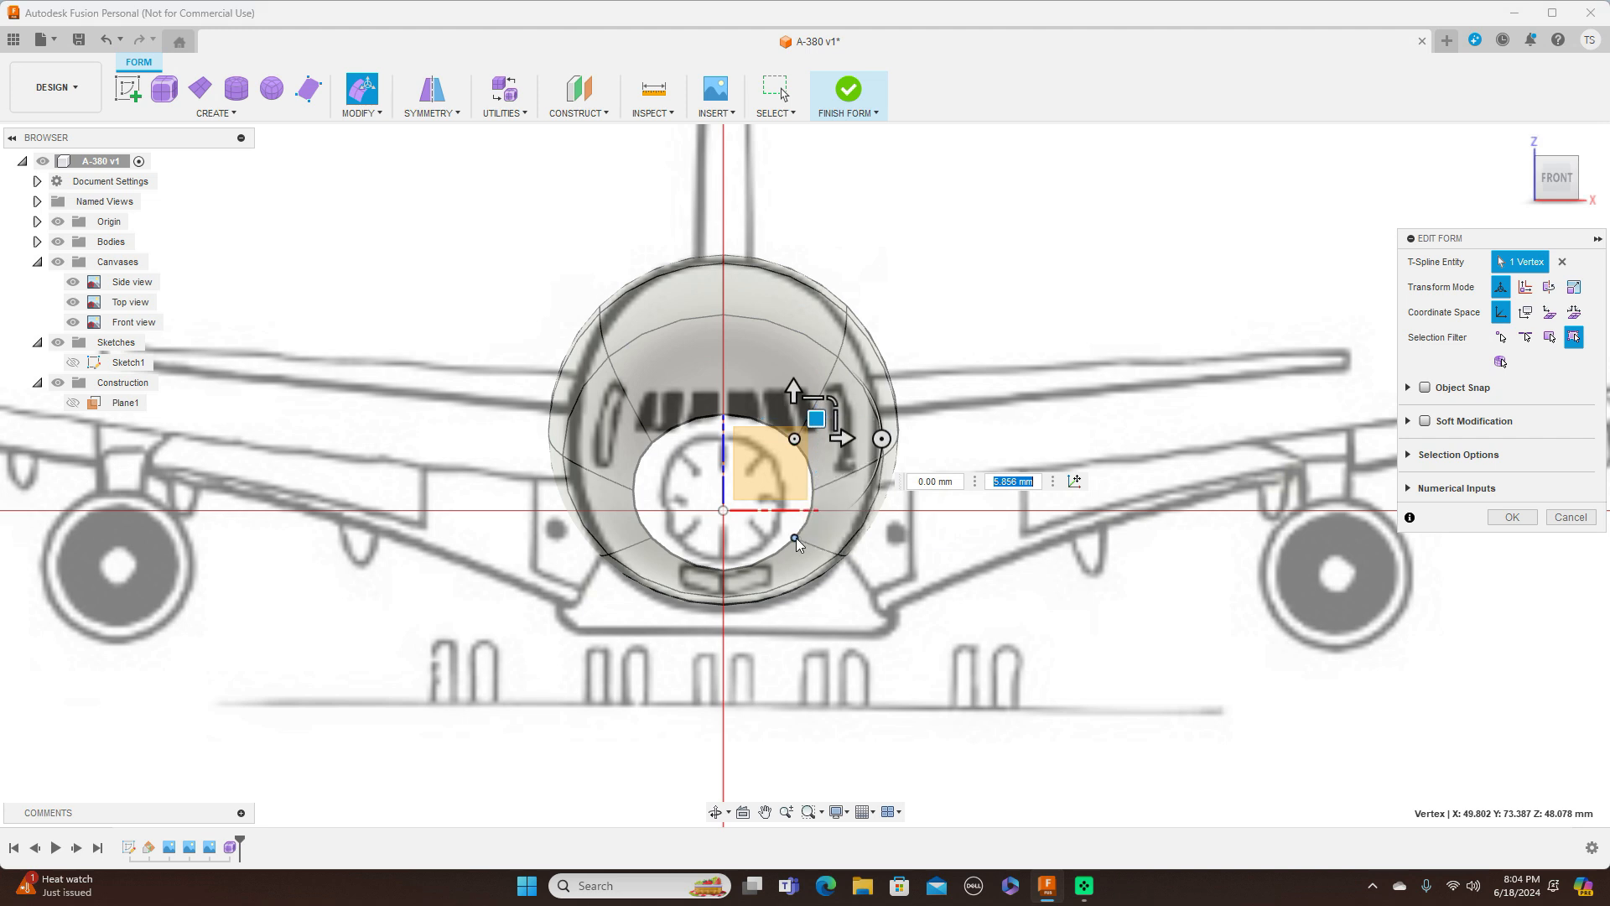
Lower the nose opening's lower left diagonal vertex about 4.7 mm and its lower right one to match
left_click(795, 539)
left_click_drag(816, 519, 817, 524)
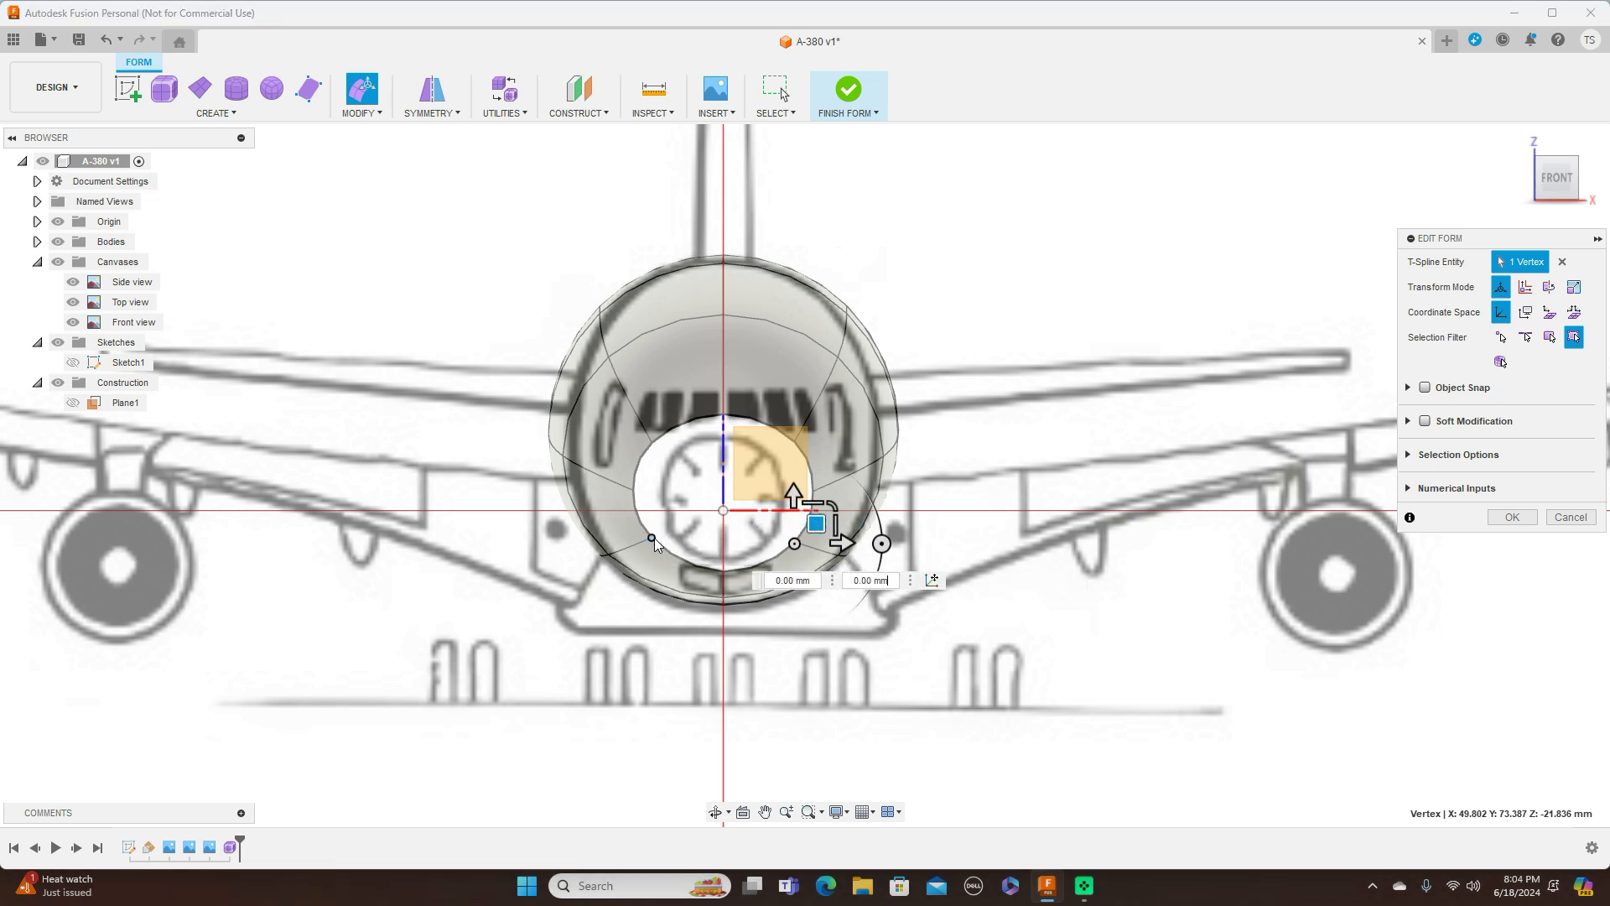
left_click(654, 540)
left_click_drag(670, 518, 671, 526)
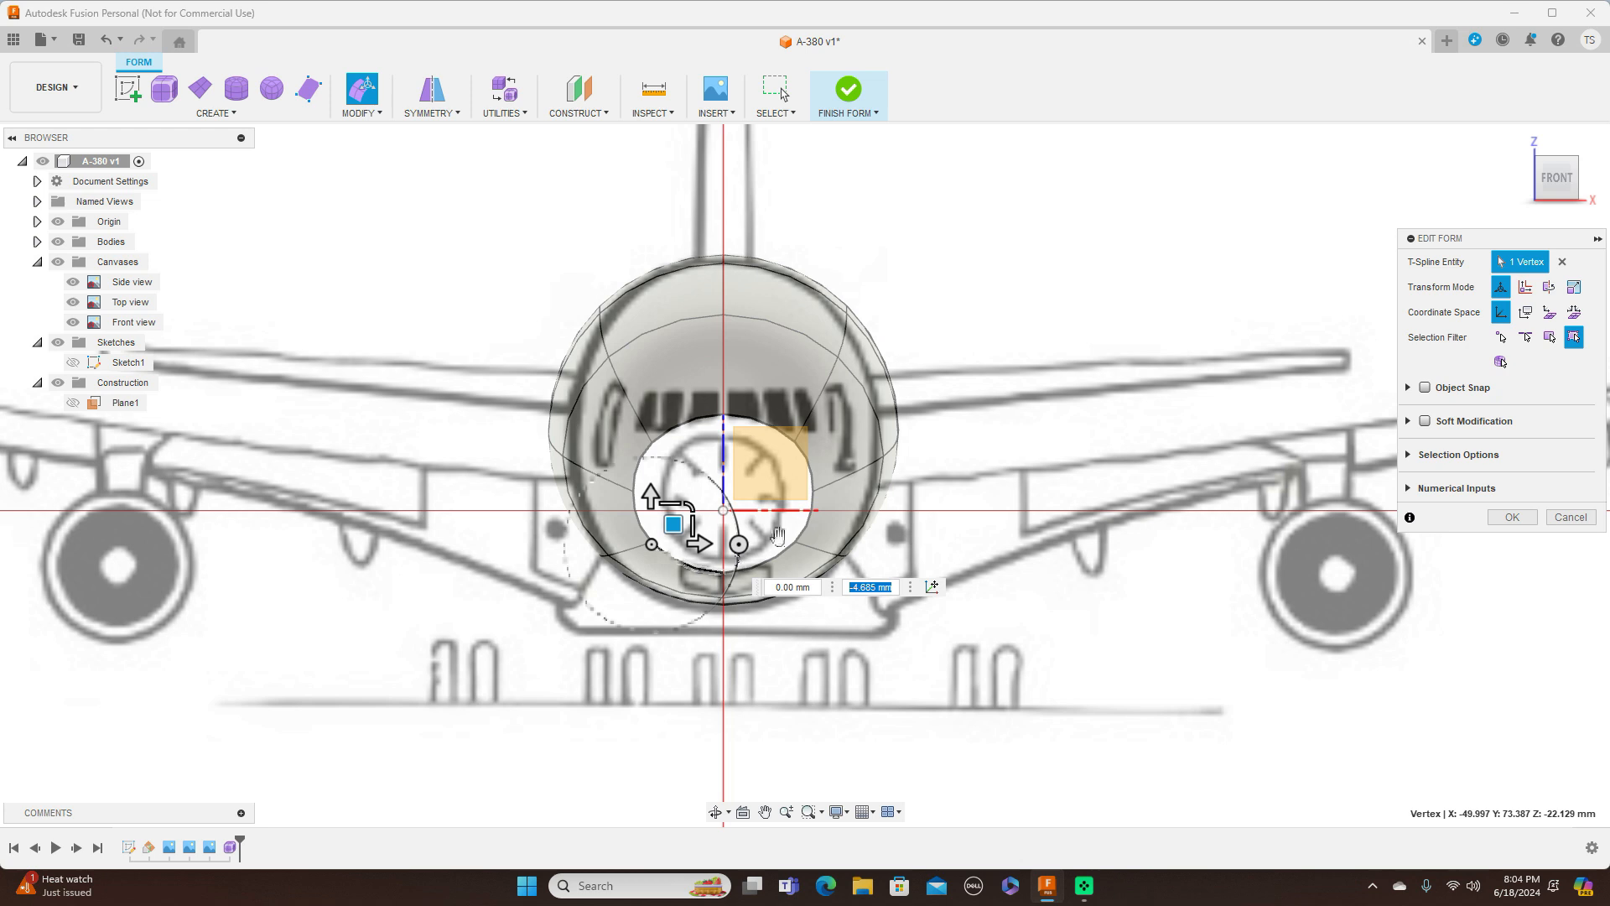
double_click(825, 398)
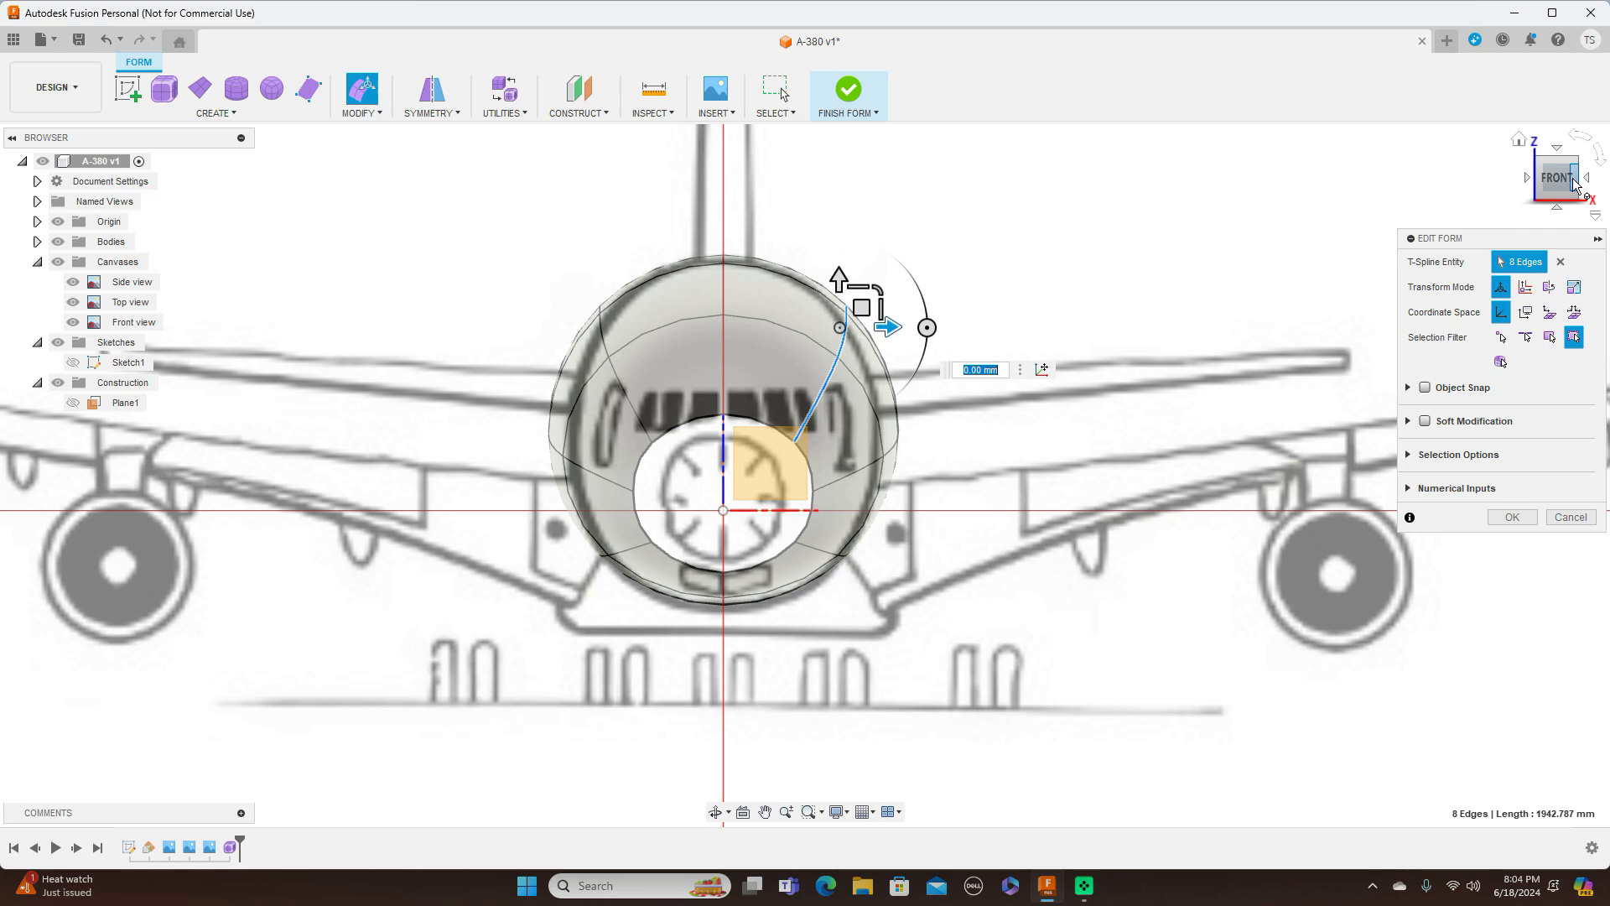
left_click(1528, 194)
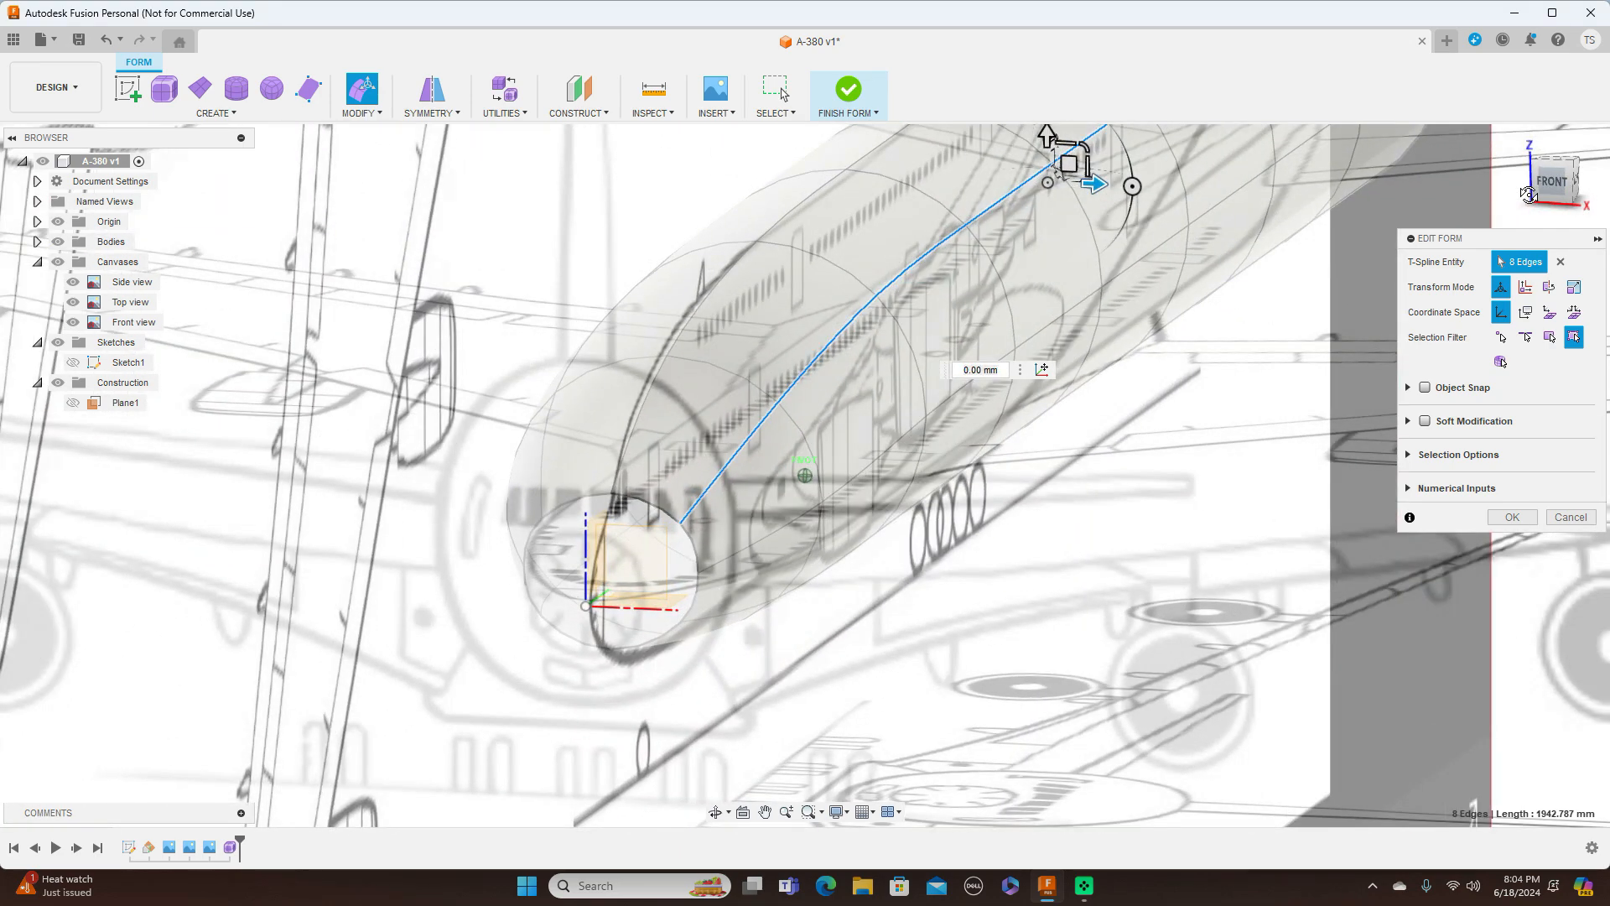
left_click(1548, 183)
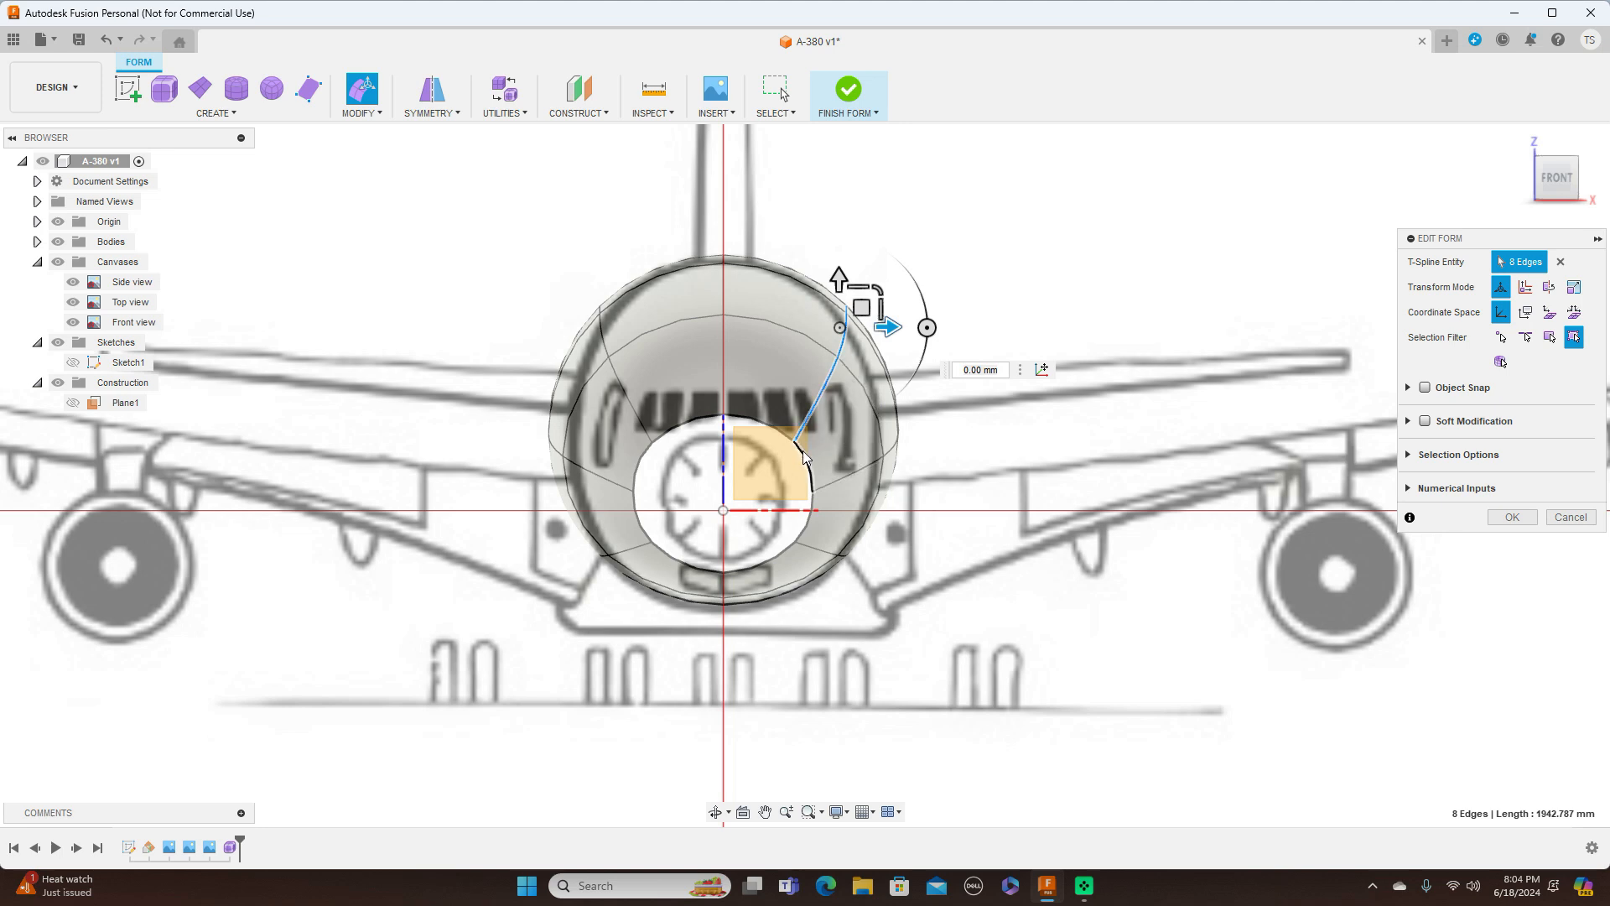
Scale the whole nose opening ring by about 0.74 in the front view and by about 1.385 in the side view
double_click(812, 443)
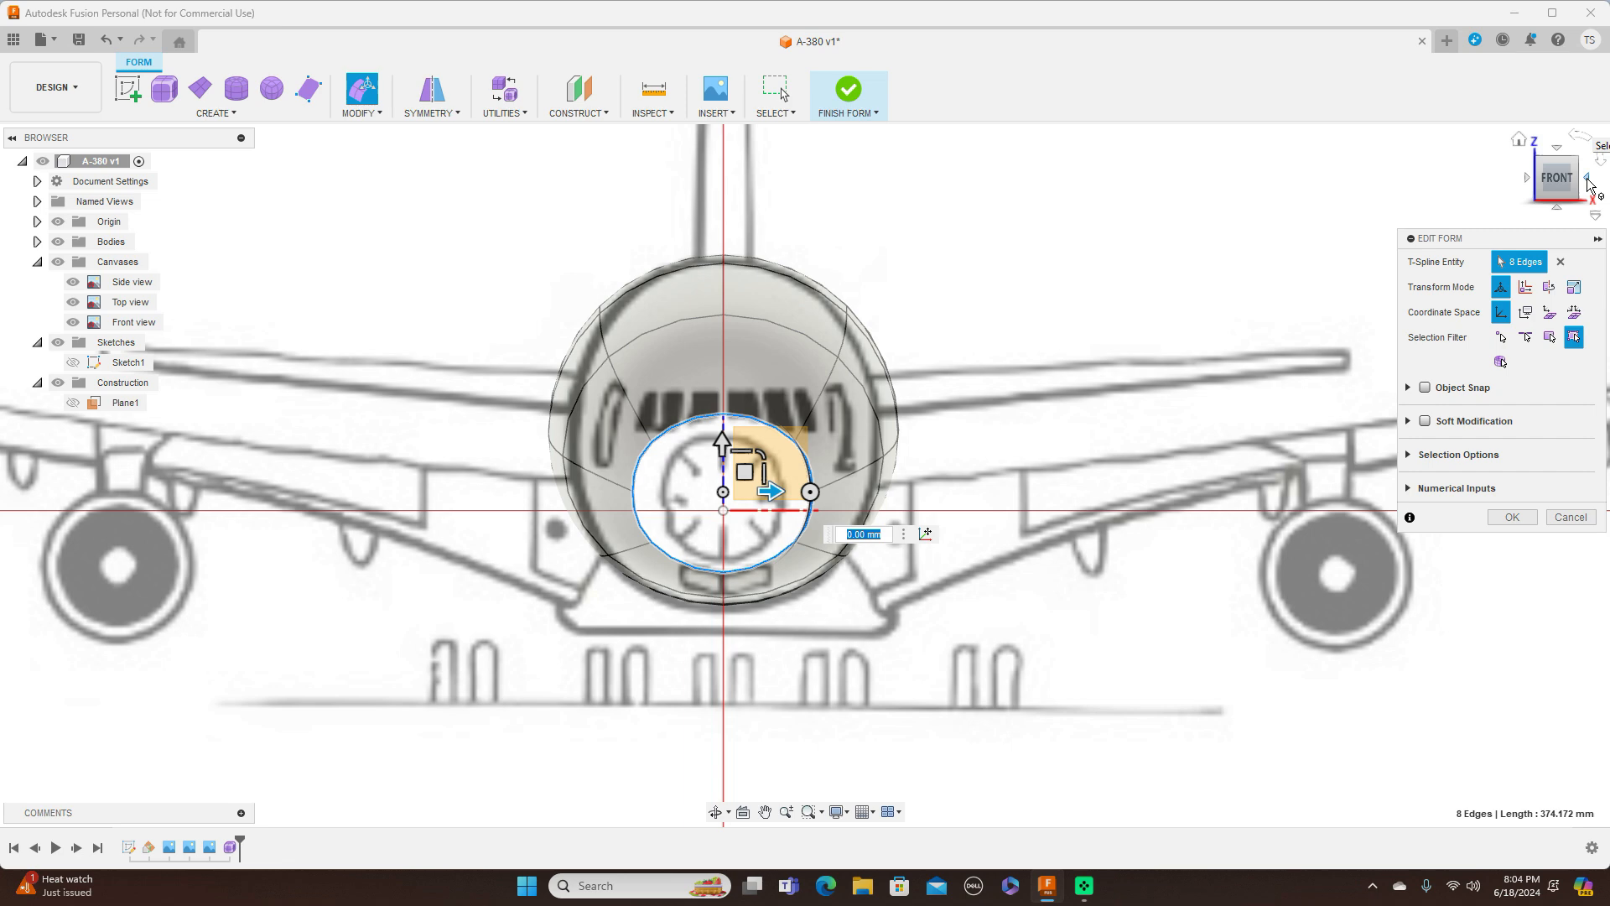
left_click(1588, 179)
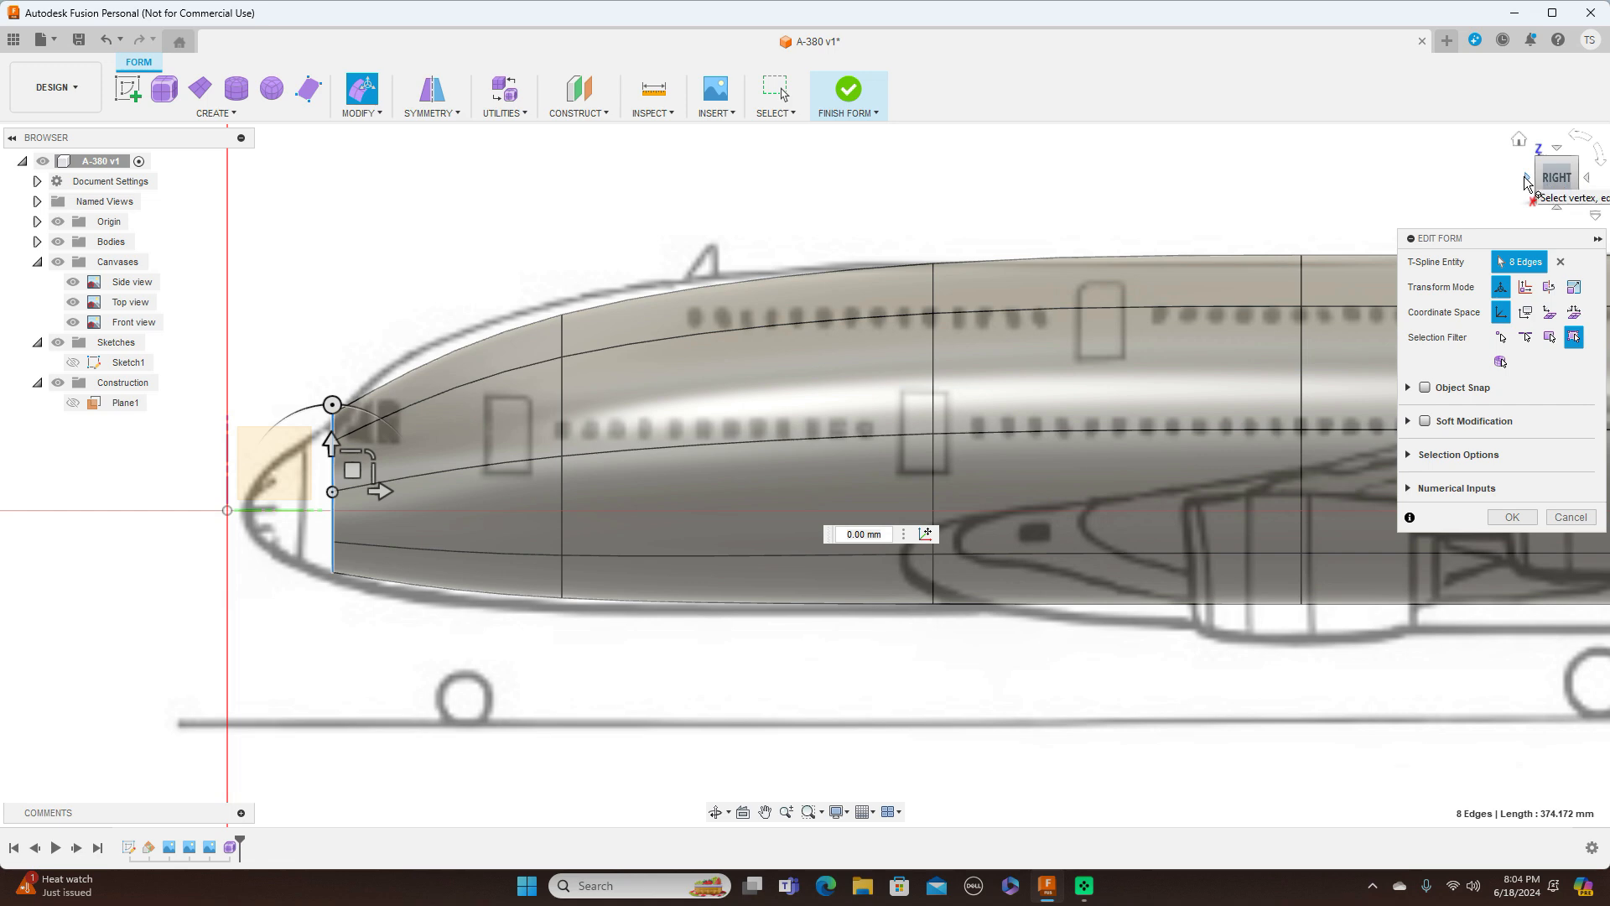
left_click(1527, 180)
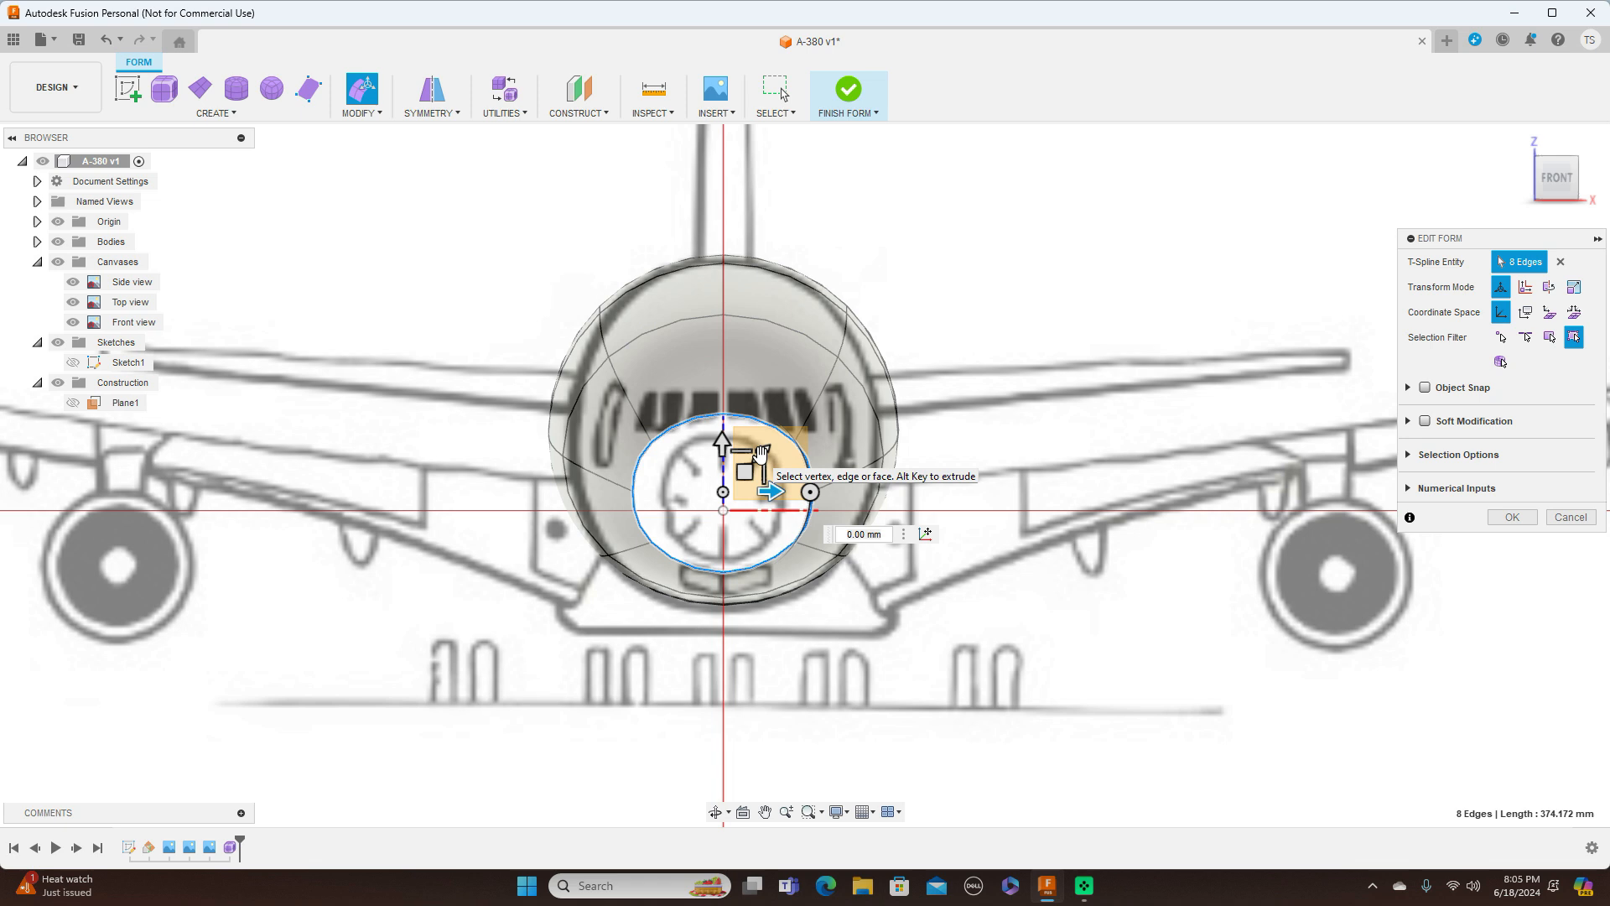
left_click(760, 455)
left_click_drag(760, 454, 743, 457)
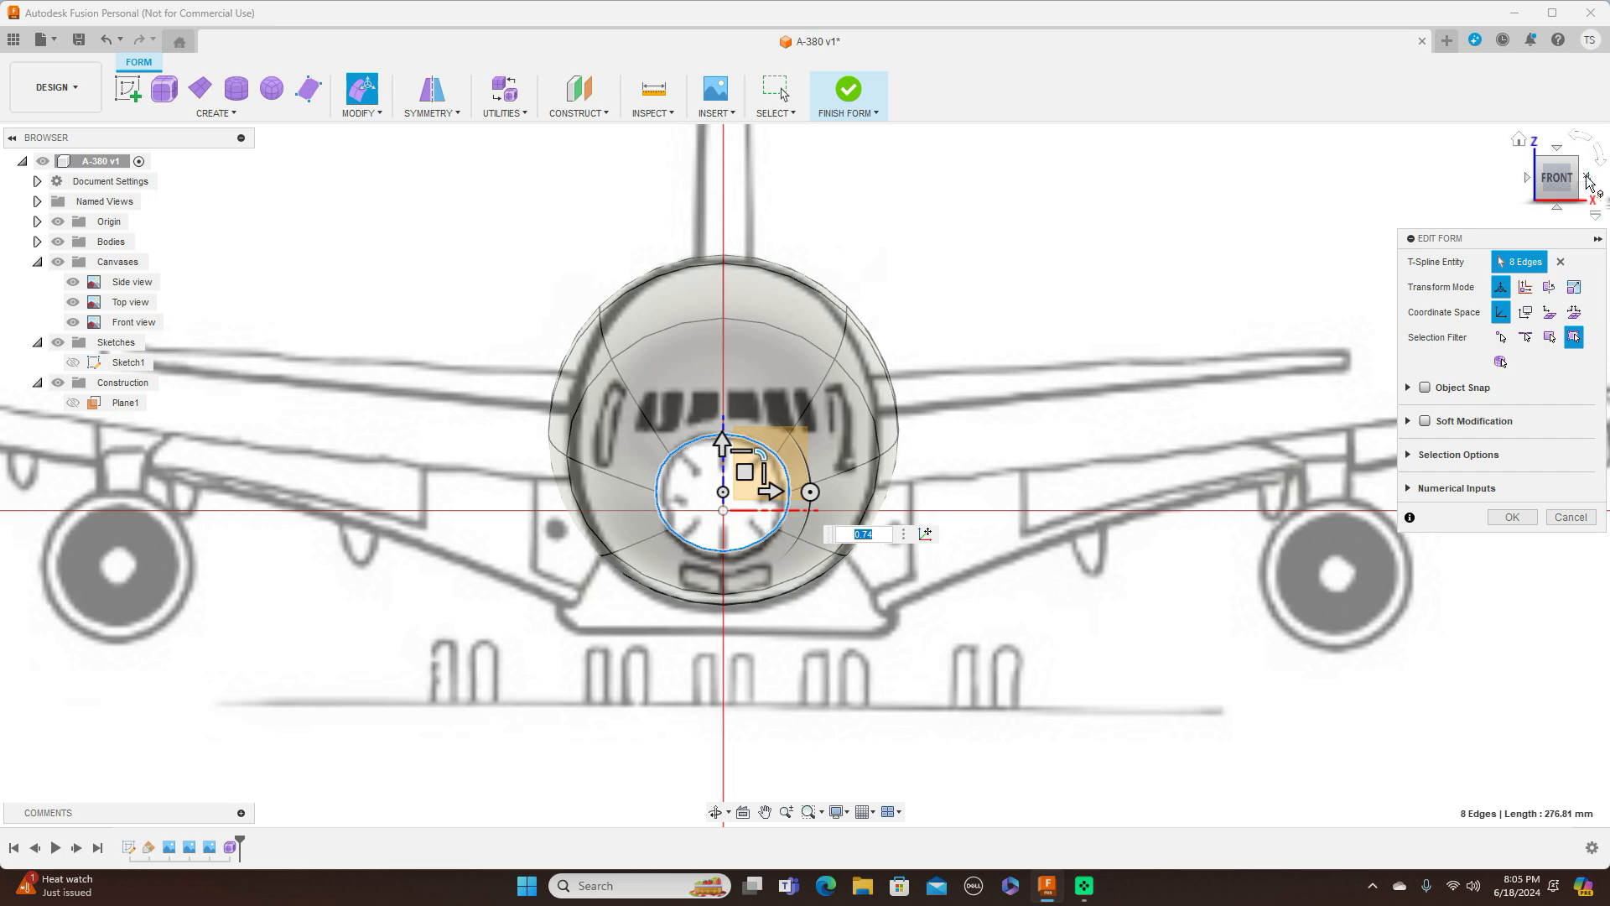
left_click(1588, 180)
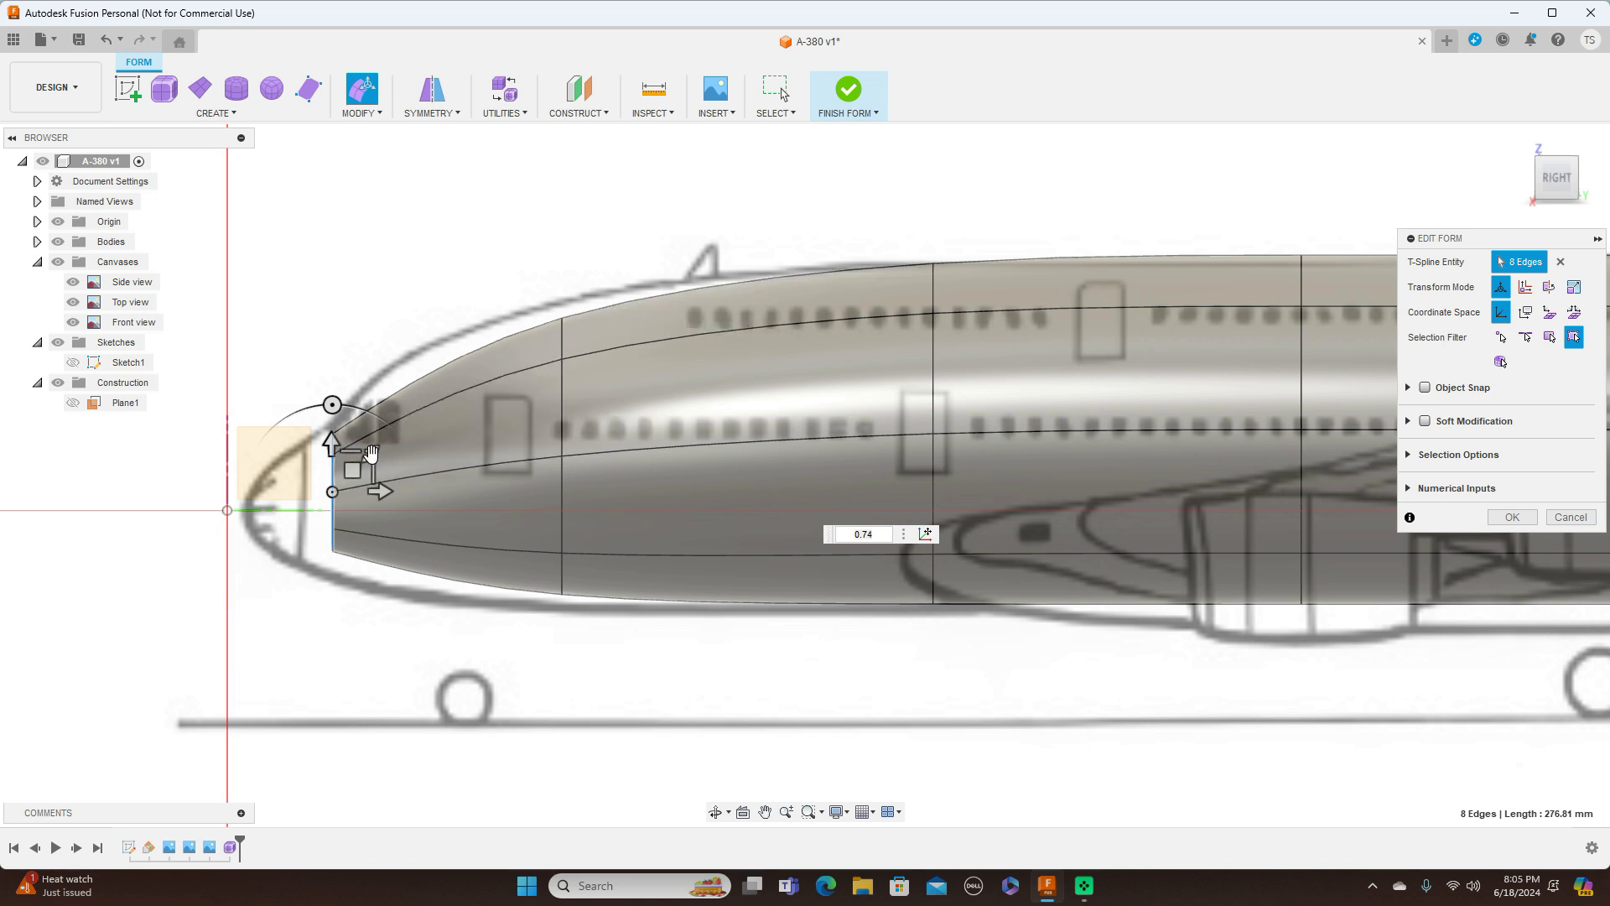
left_click_drag(370, 455, 379, 443)
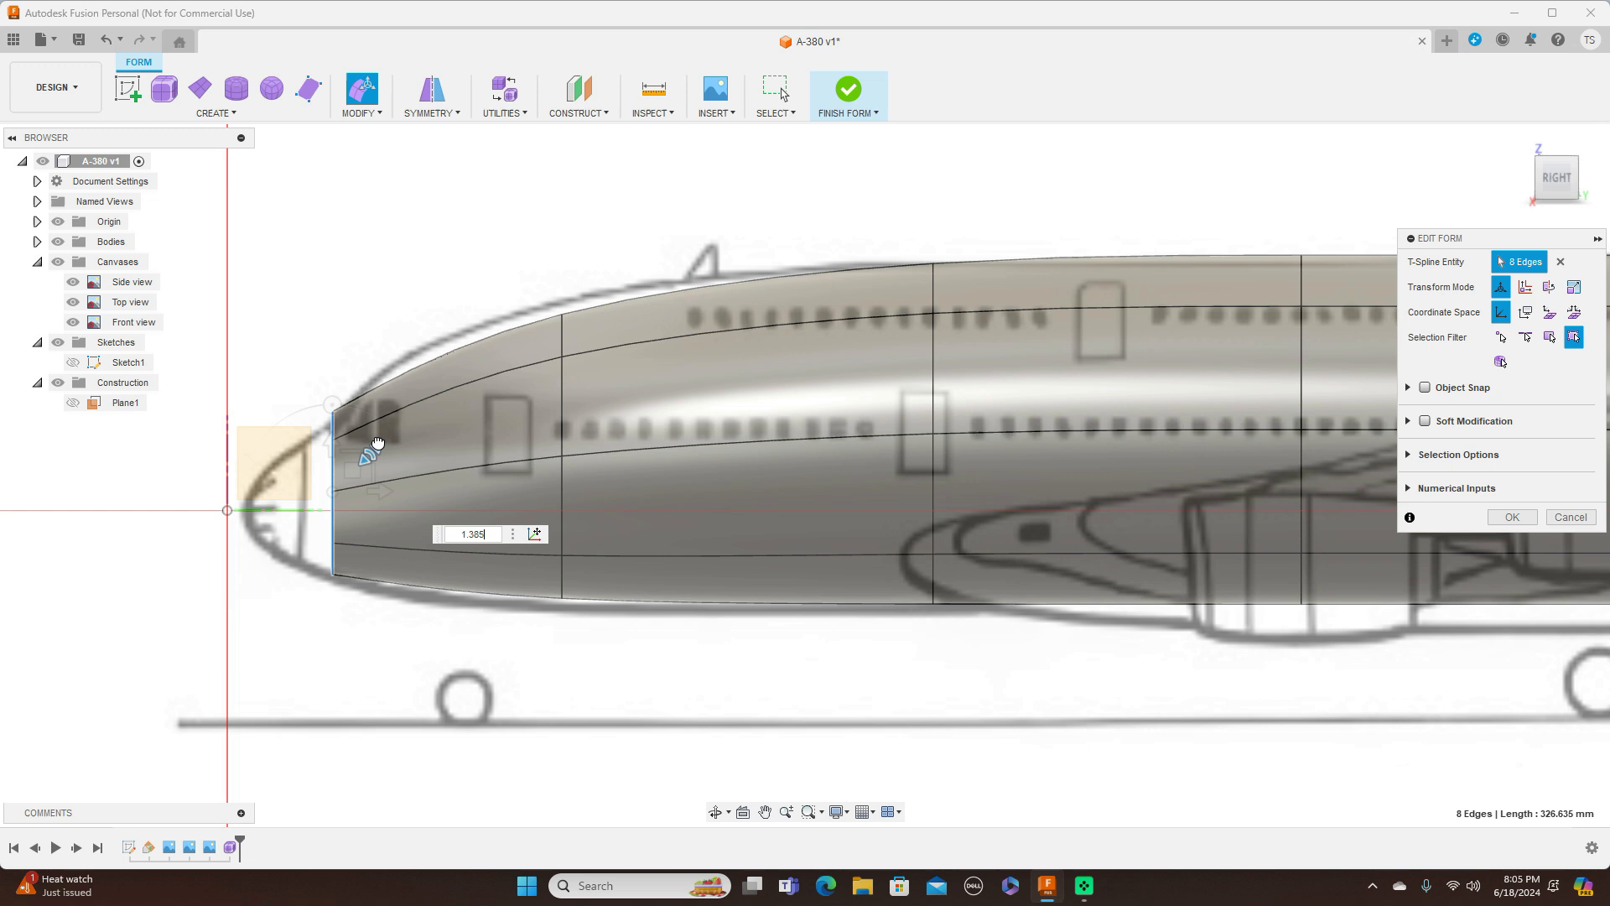
Move the second edge ring about 49 mm toward the nose and 4 mm down, and scale it by 1.025 in the side view
double_click(562, 399)
left_click_drag(586, 434, 516, 441)
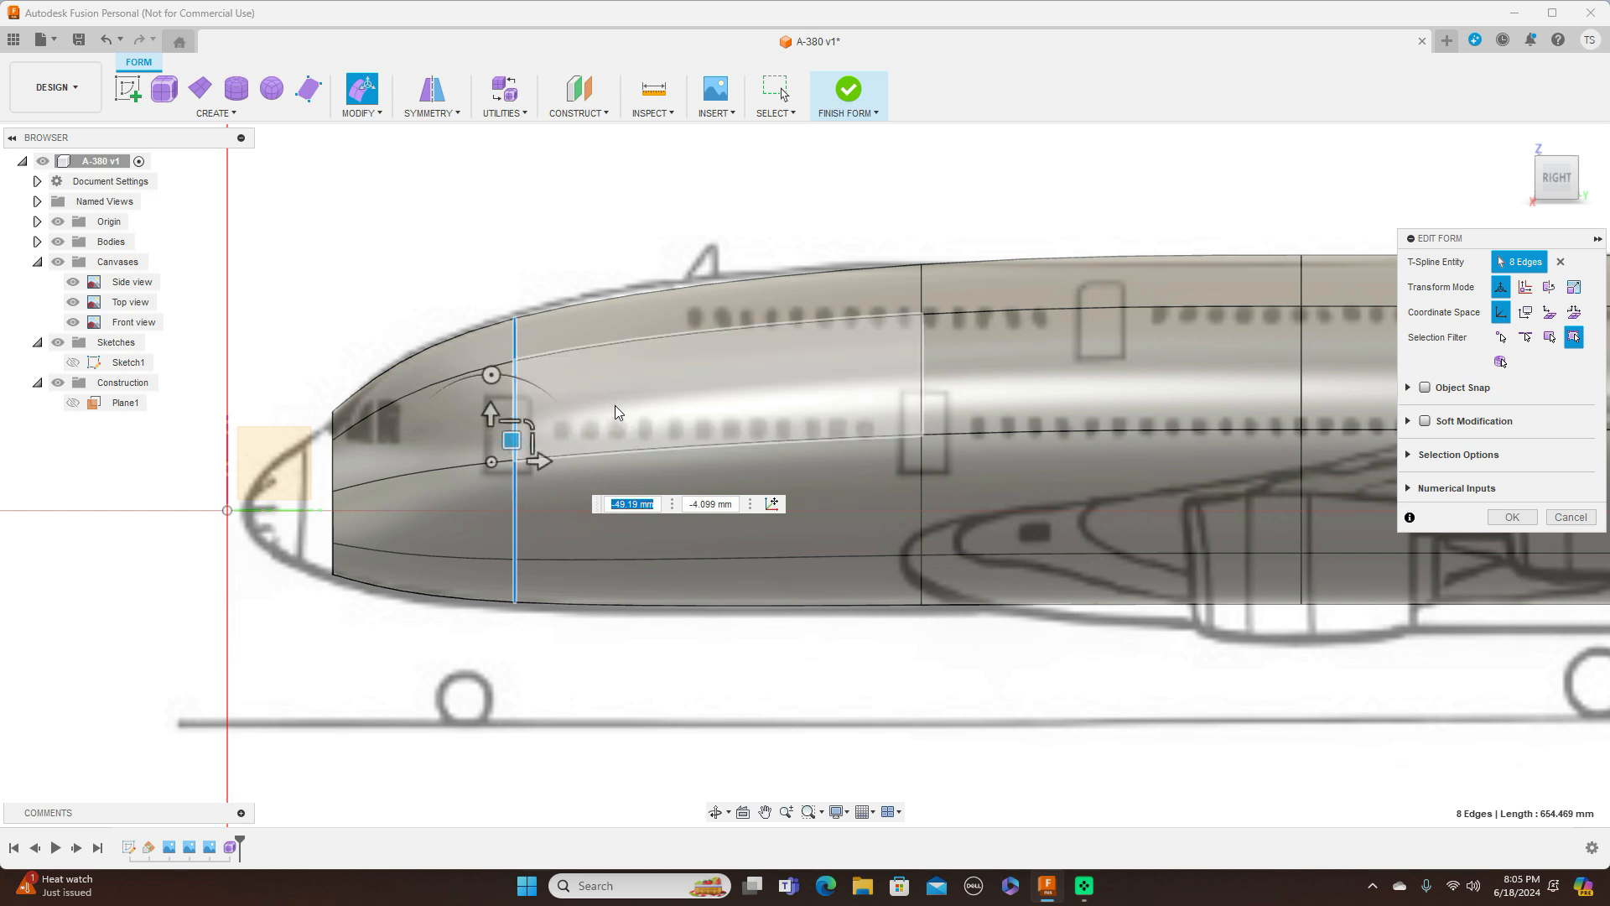
left_click_drag(529, 422, 529, 423)
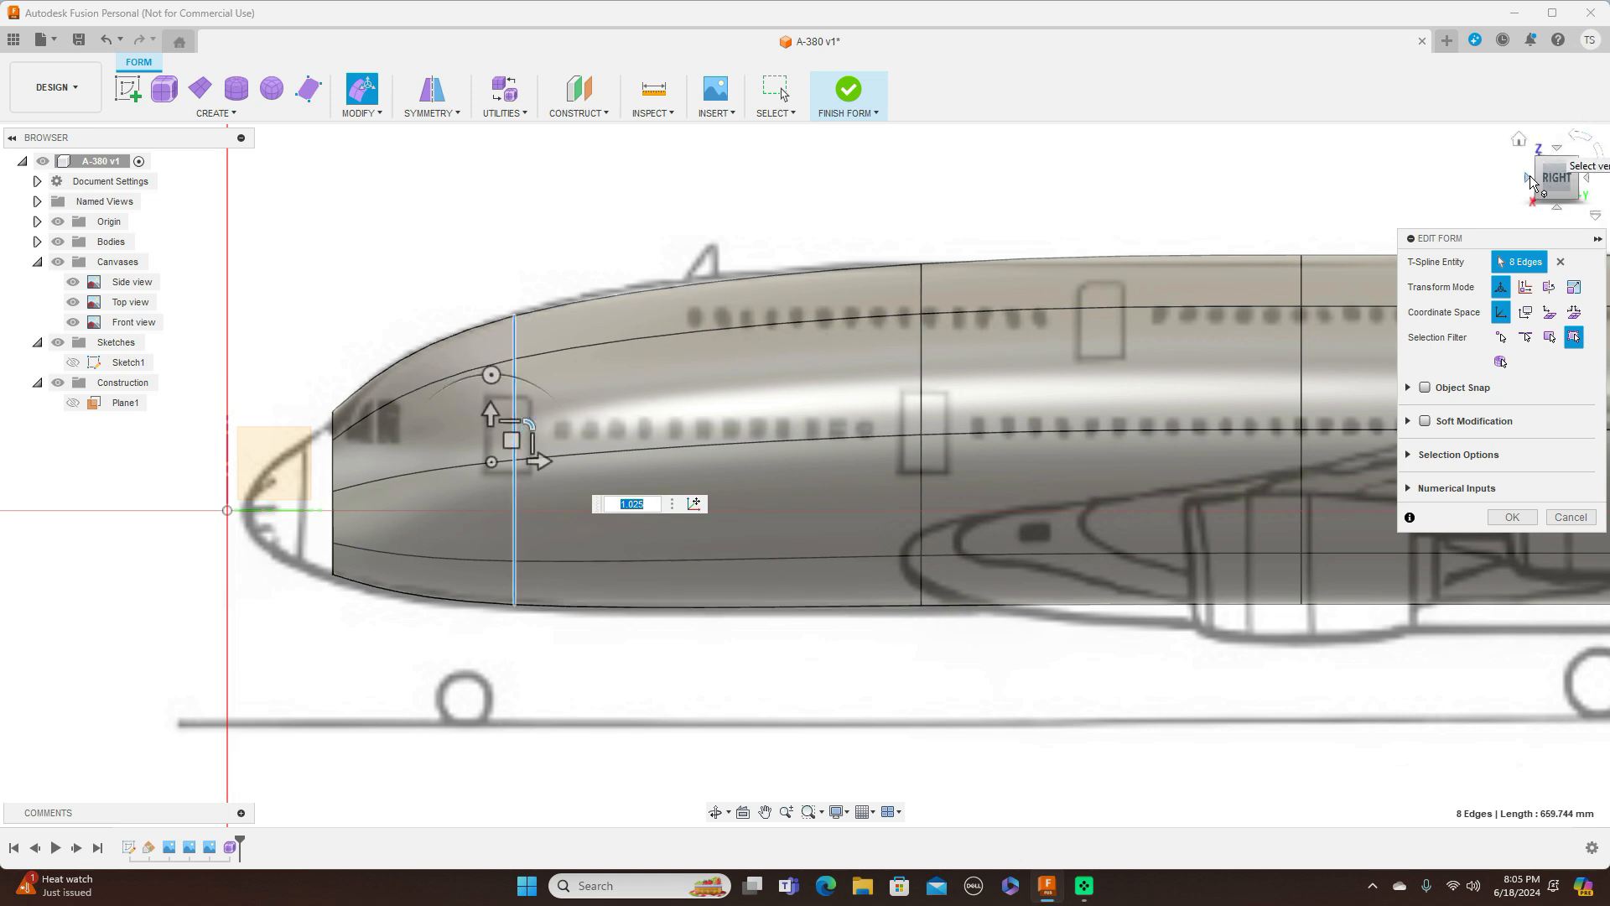
From the front view, scale the nose opening ring by about 0.866 to narrow it
left_click(1529, 183)
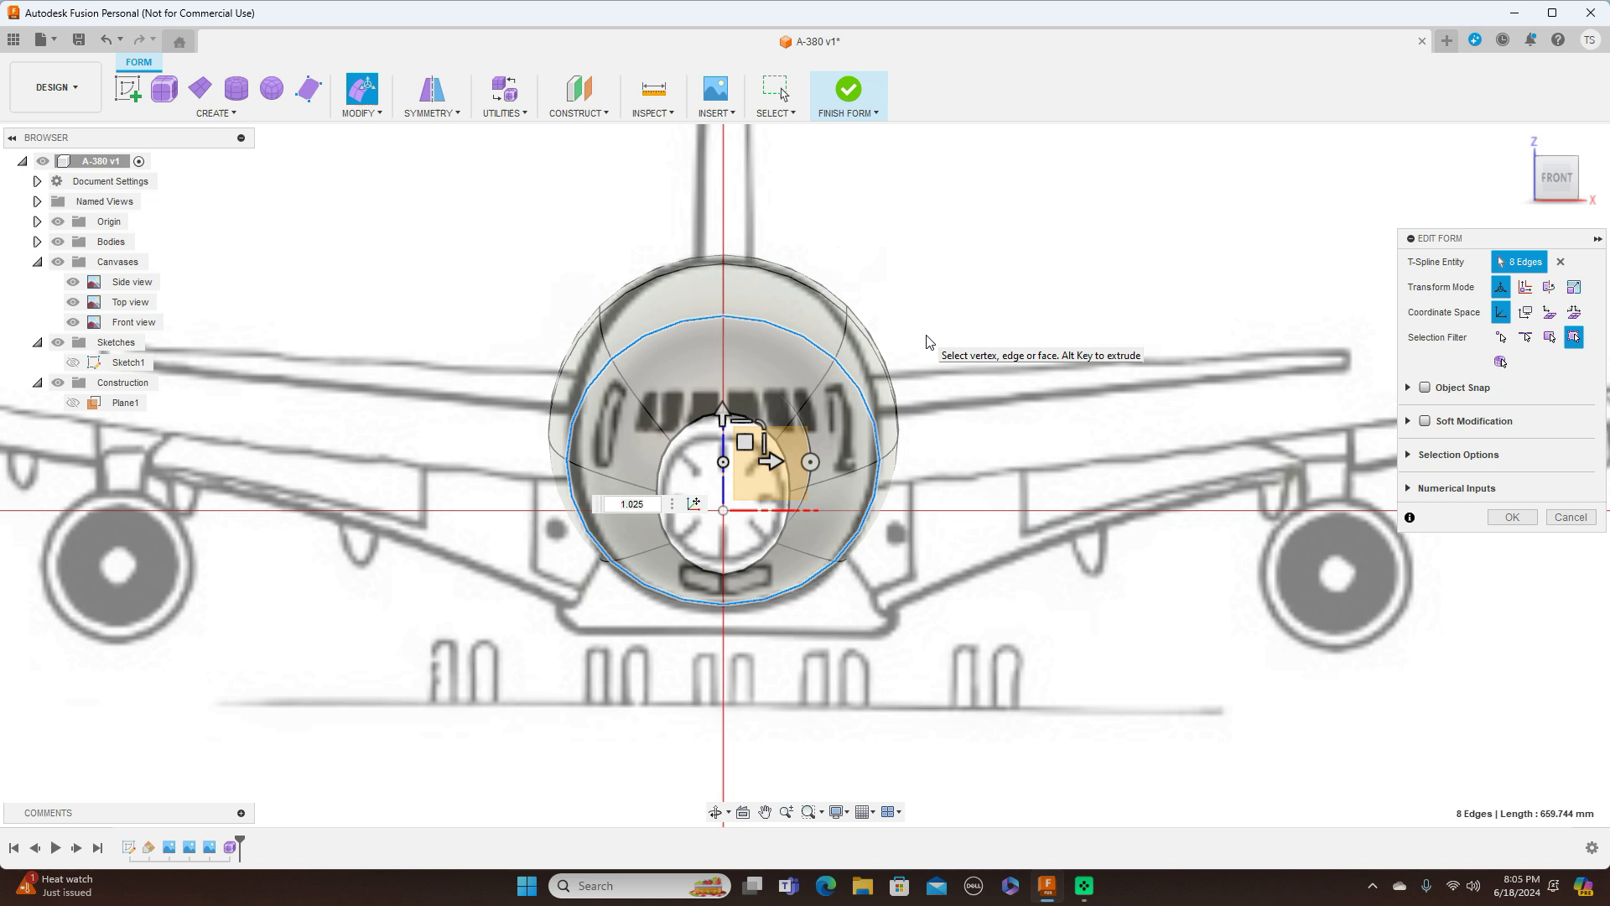
double_click(787, 478)
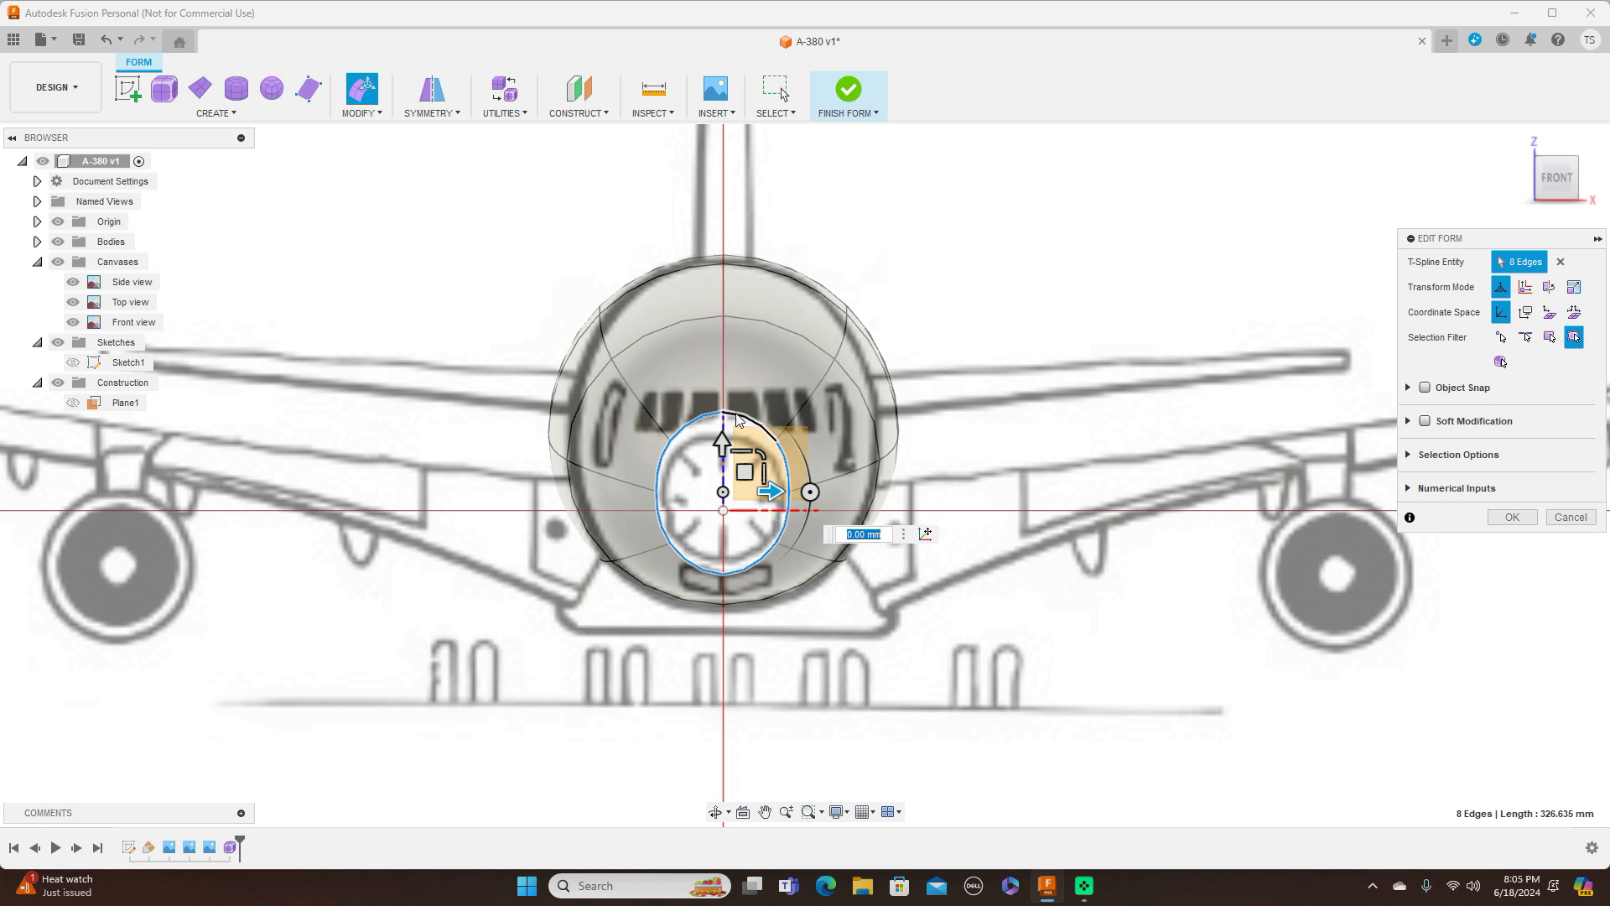
left_click_drag(761, 453, 759, 458)
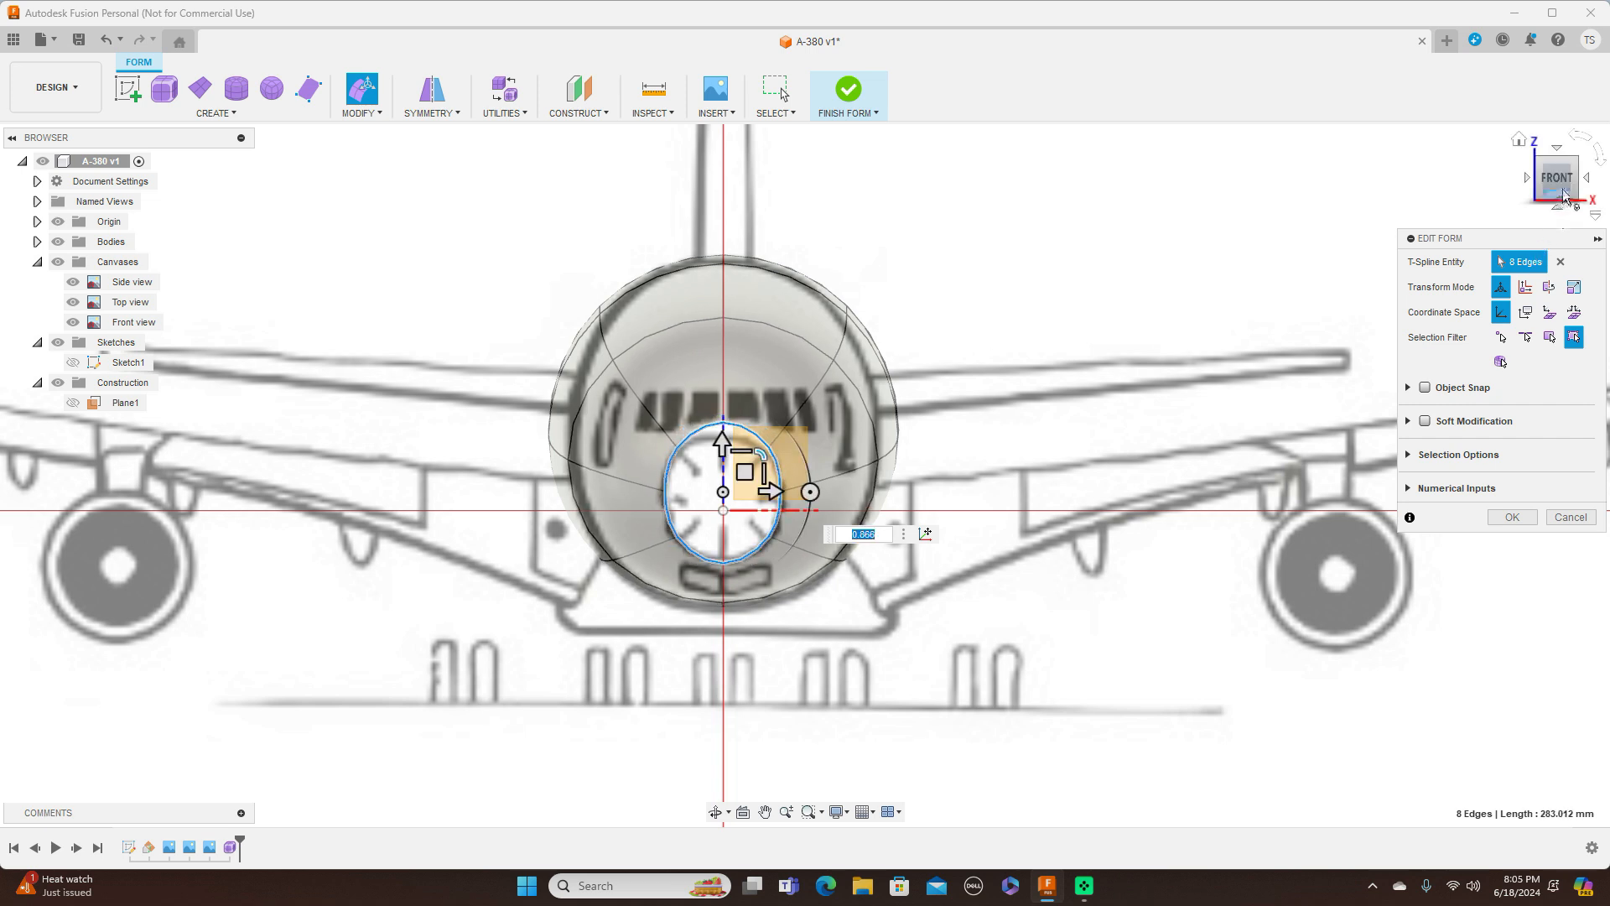
In the side view, lower the nose opening ring about 2.3 mm and scale it by 1.035 to meet the nose outline
left_click(1587, 177)
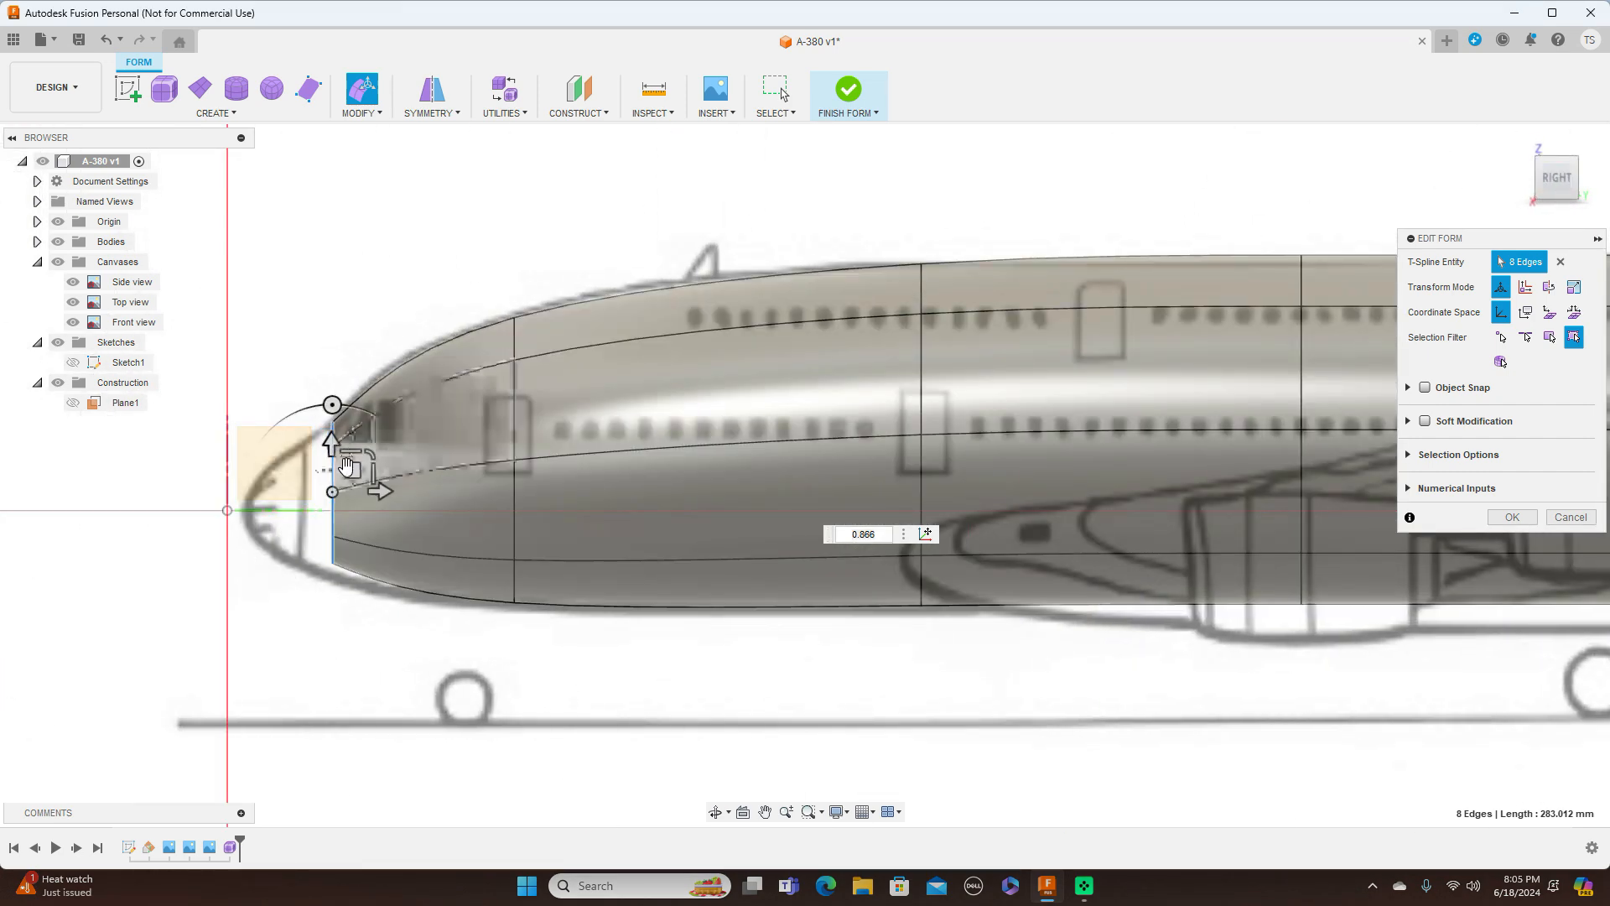
left_click_drag(359, 464, 352, 475)
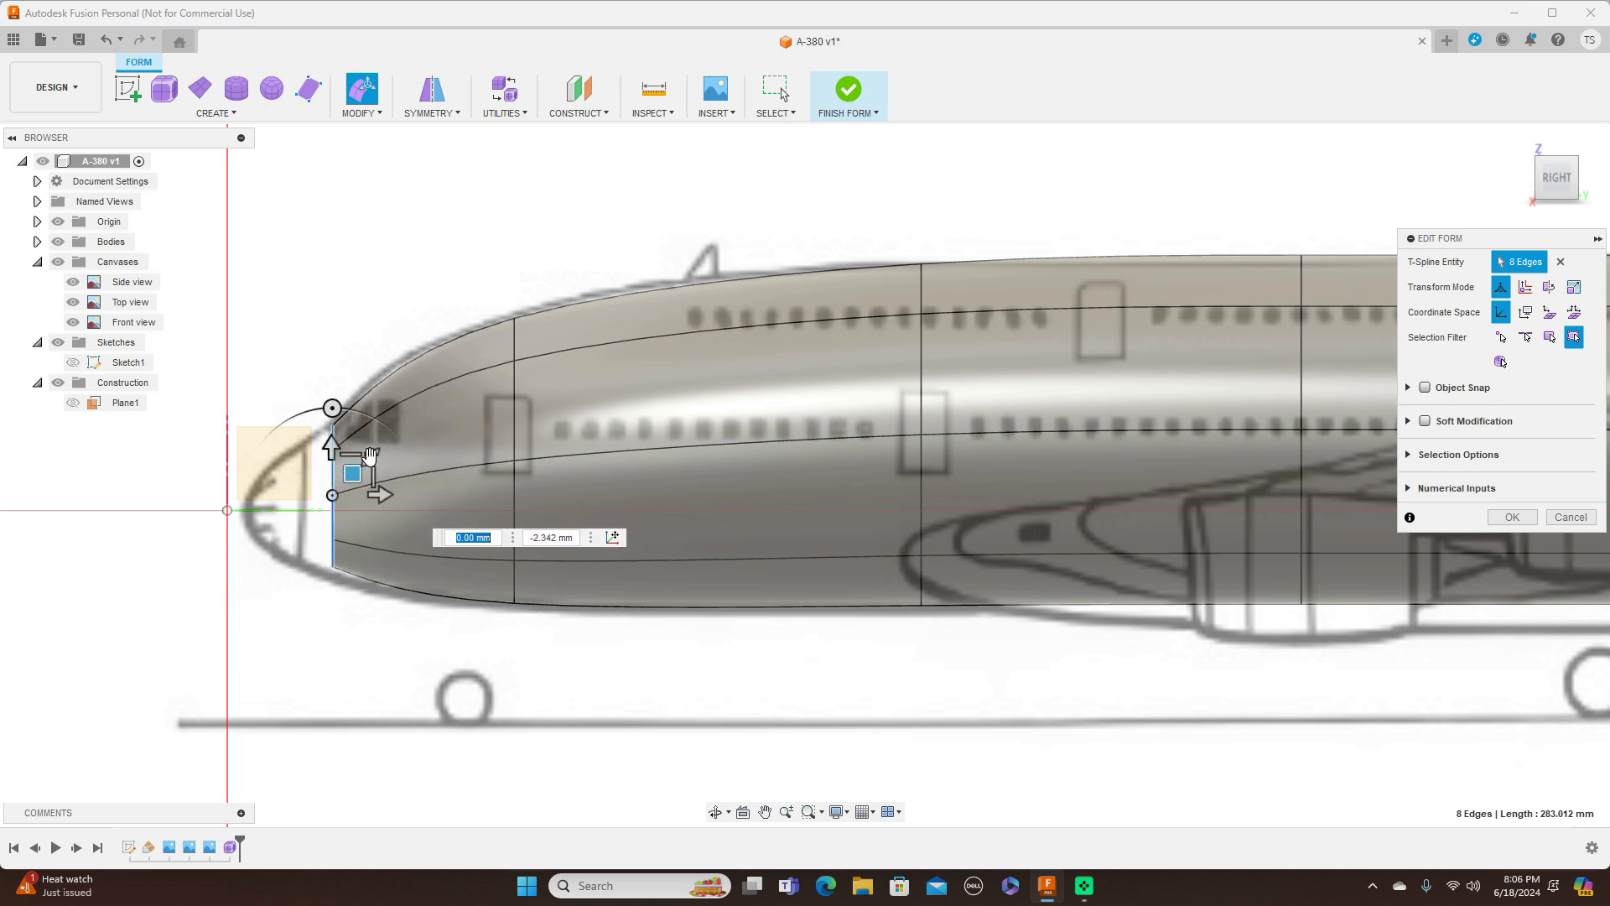
left_click(369, 455)
type("1.035")
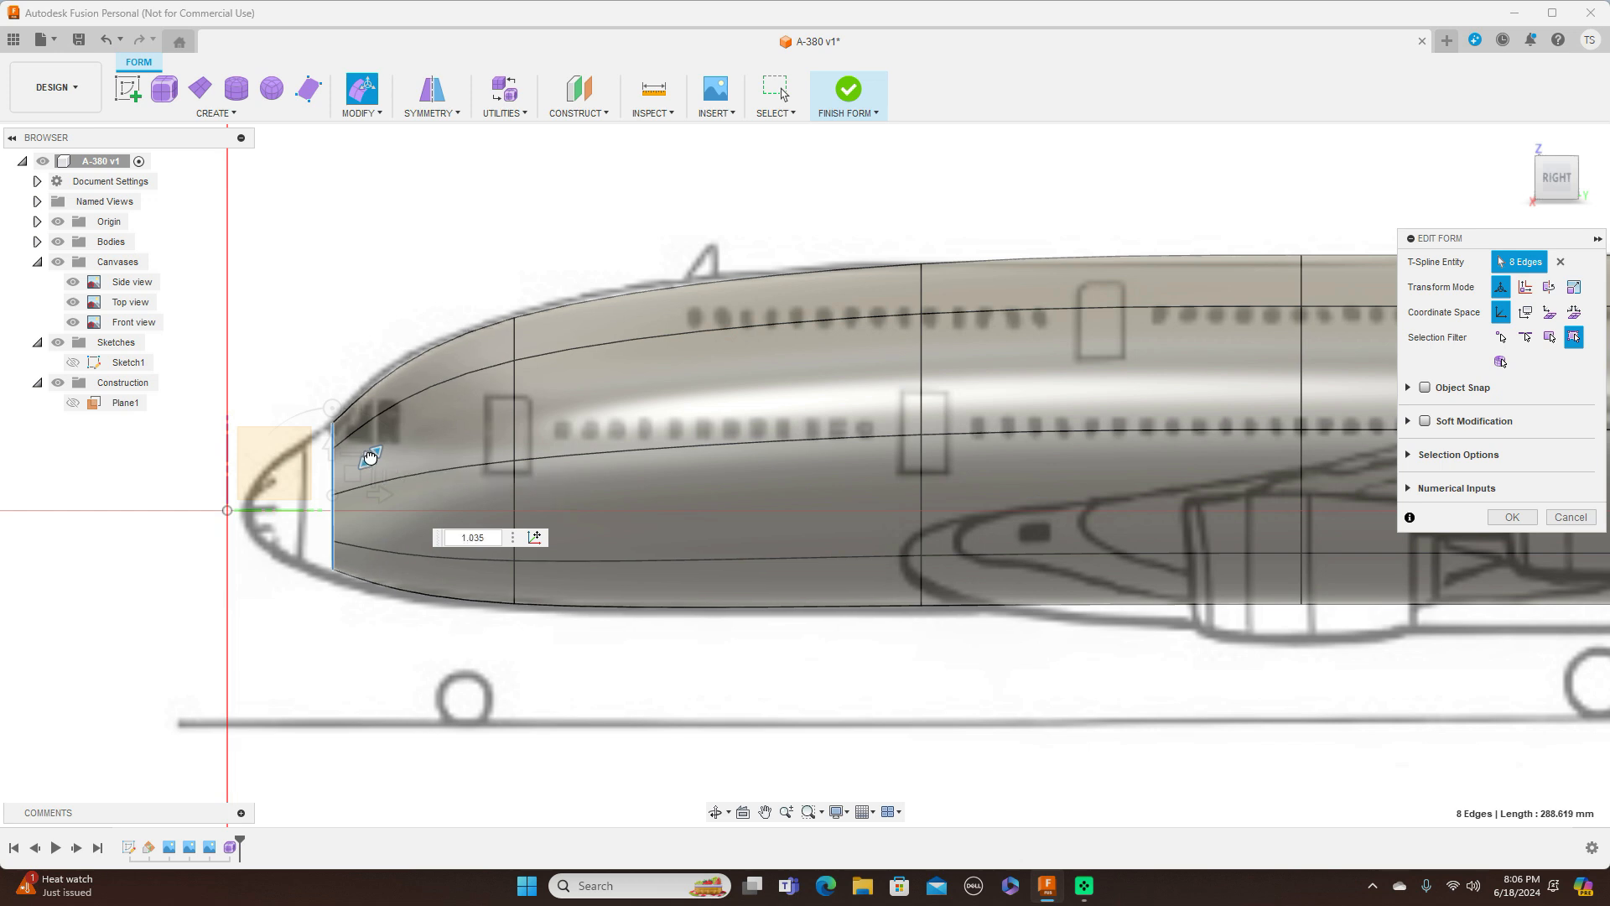
Lower the fourth edge ring from the nose, near the front engine, about 5 mm in the side view
scroll(1107, 487, "down", 3)
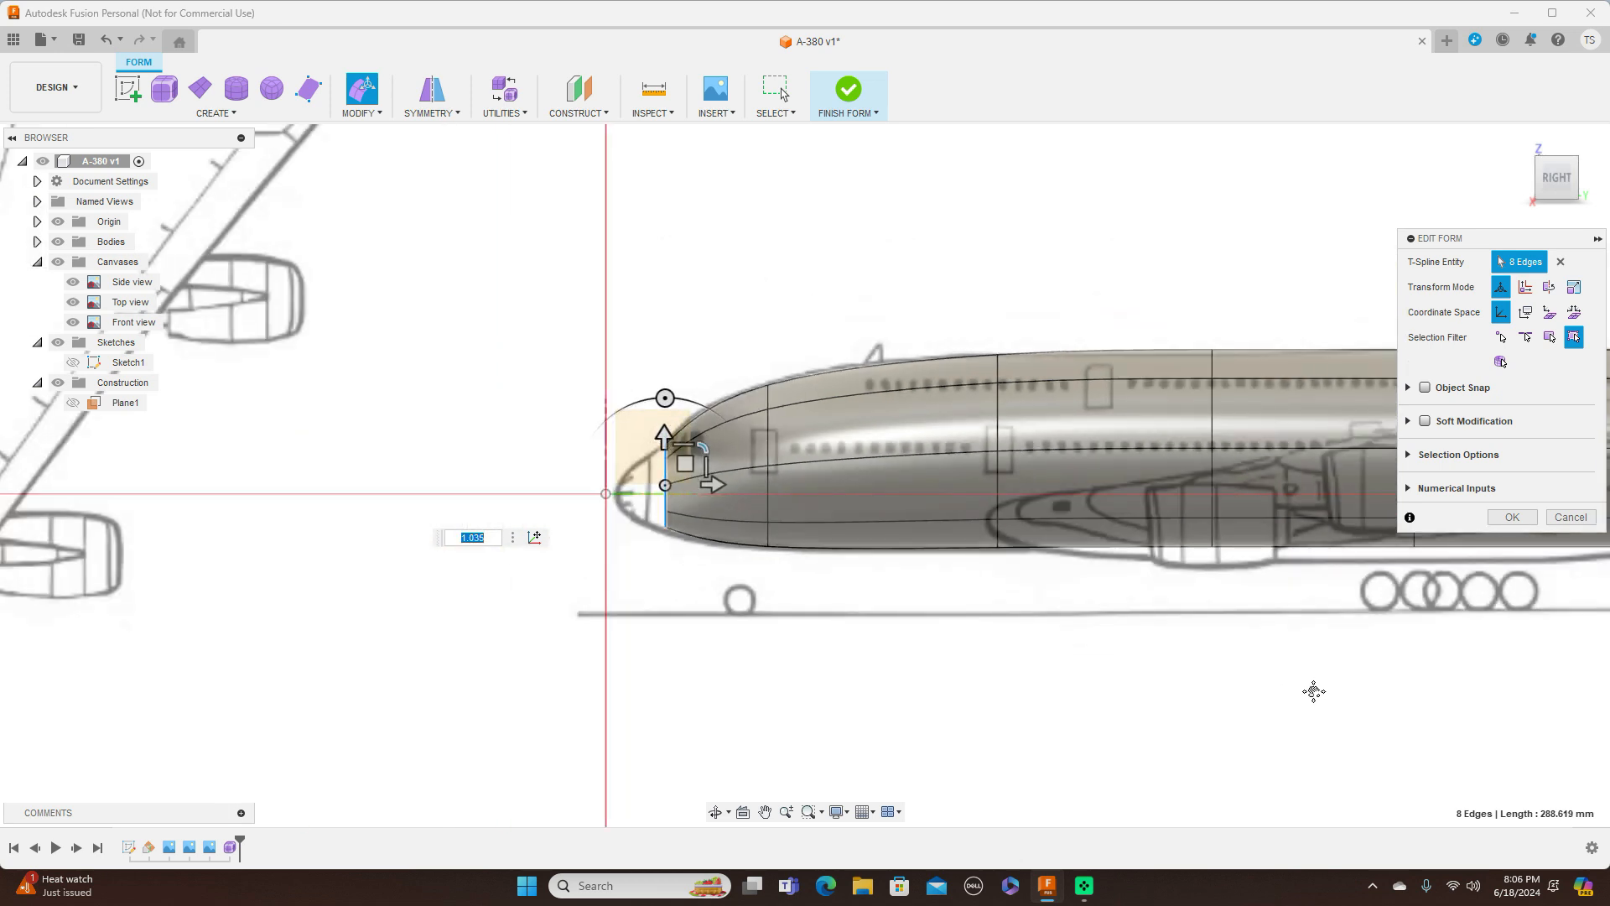
middle_click_drag(1319, 697, 846, 646)
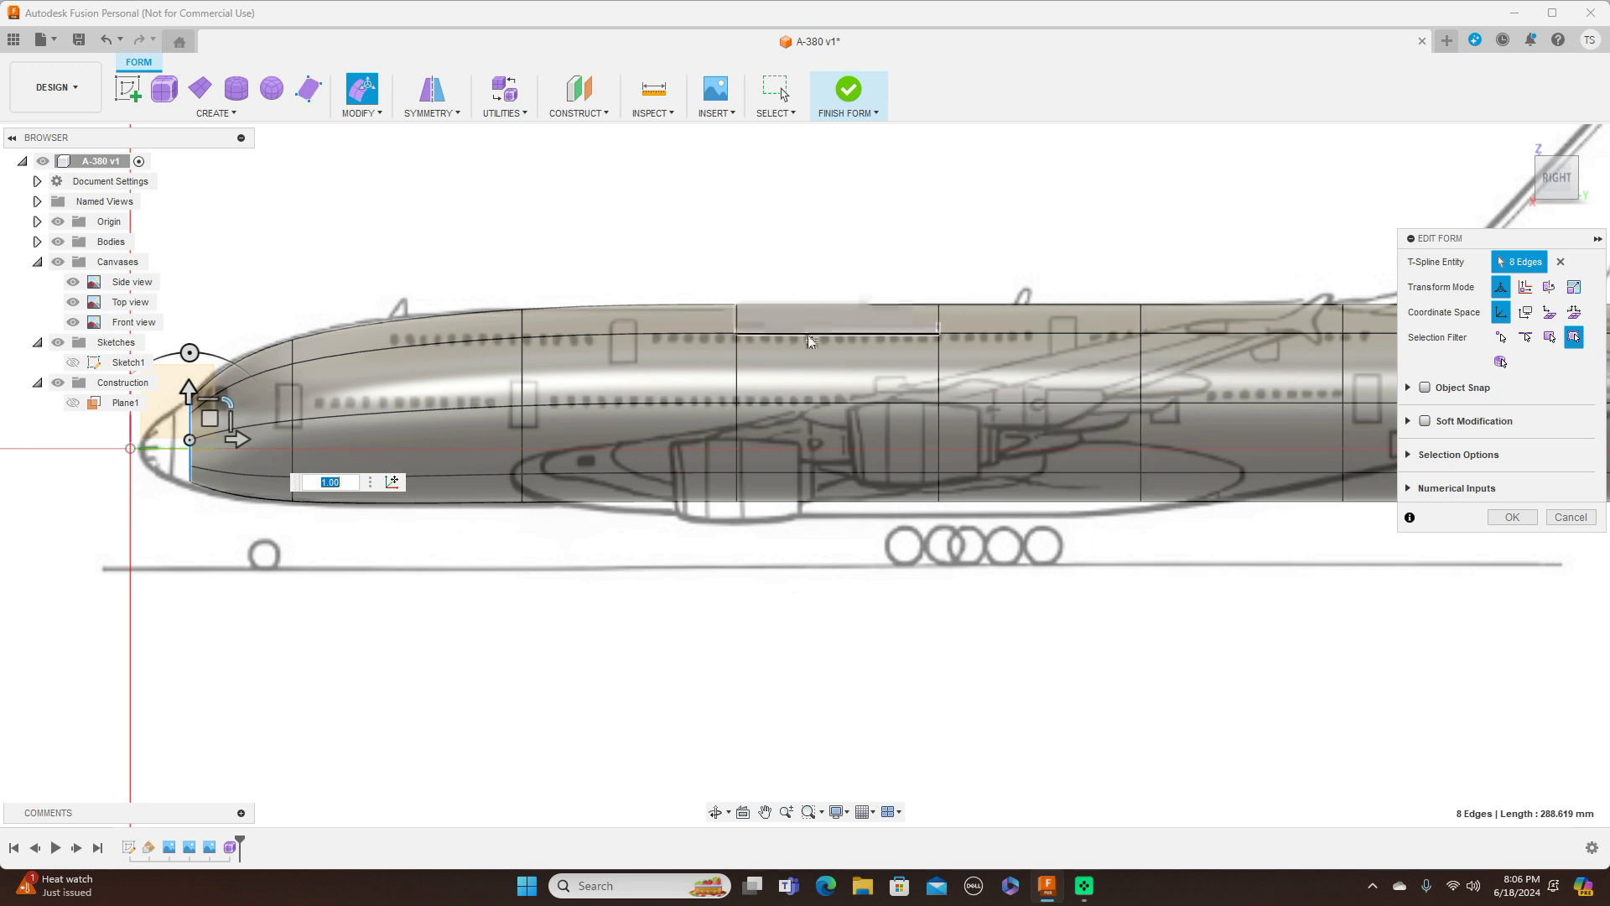
scroll(814, 334, "down", 1)
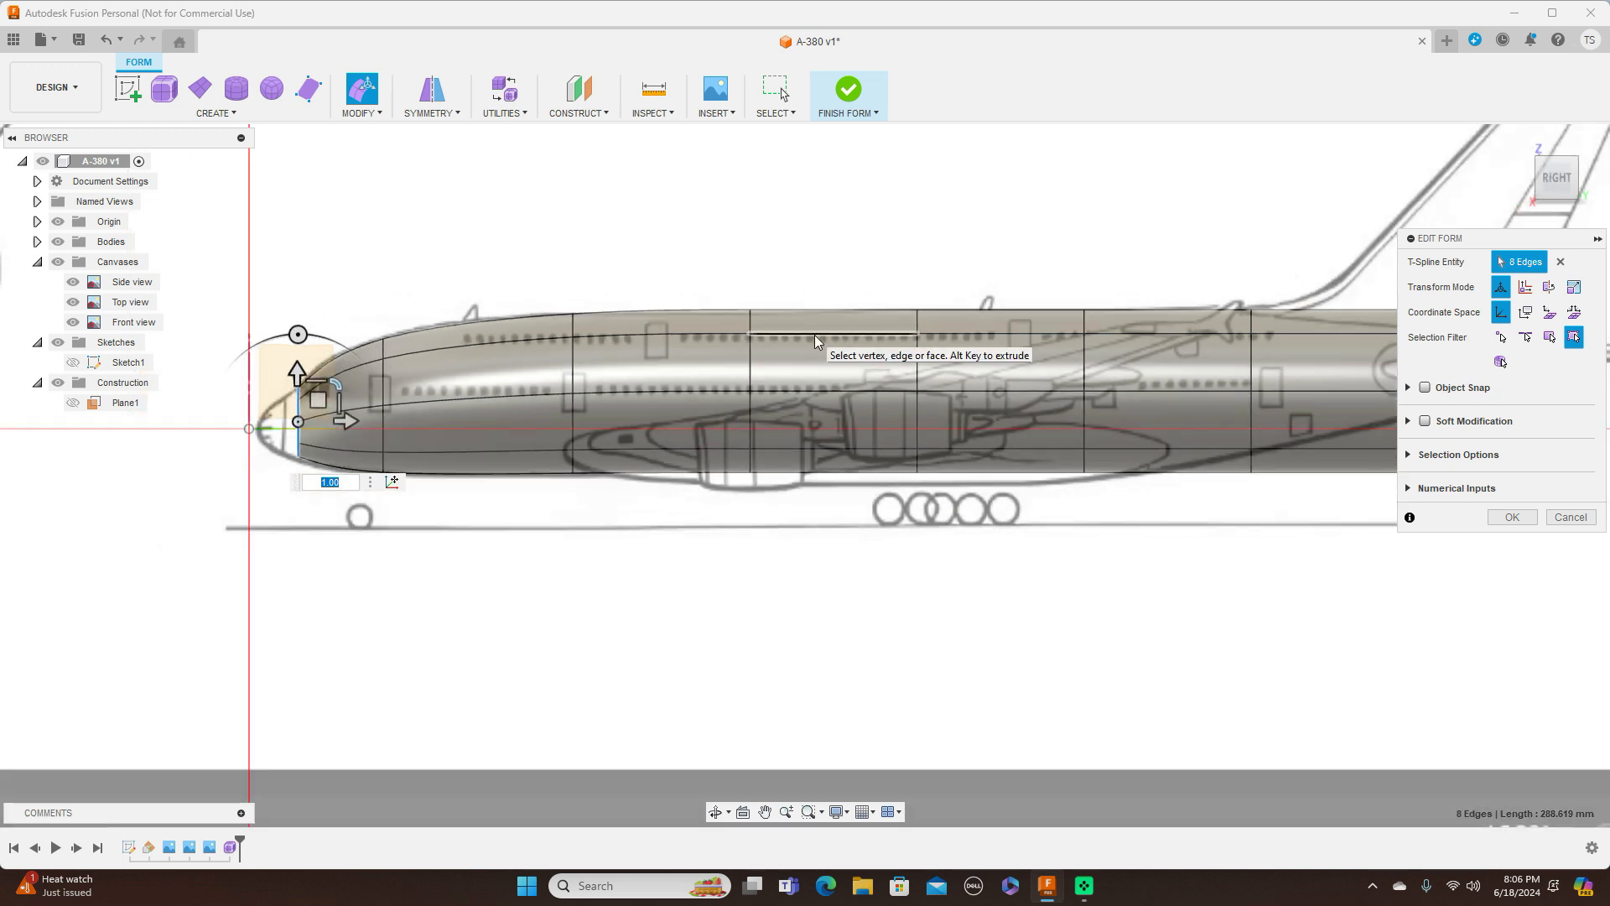
double_click(751, 369)
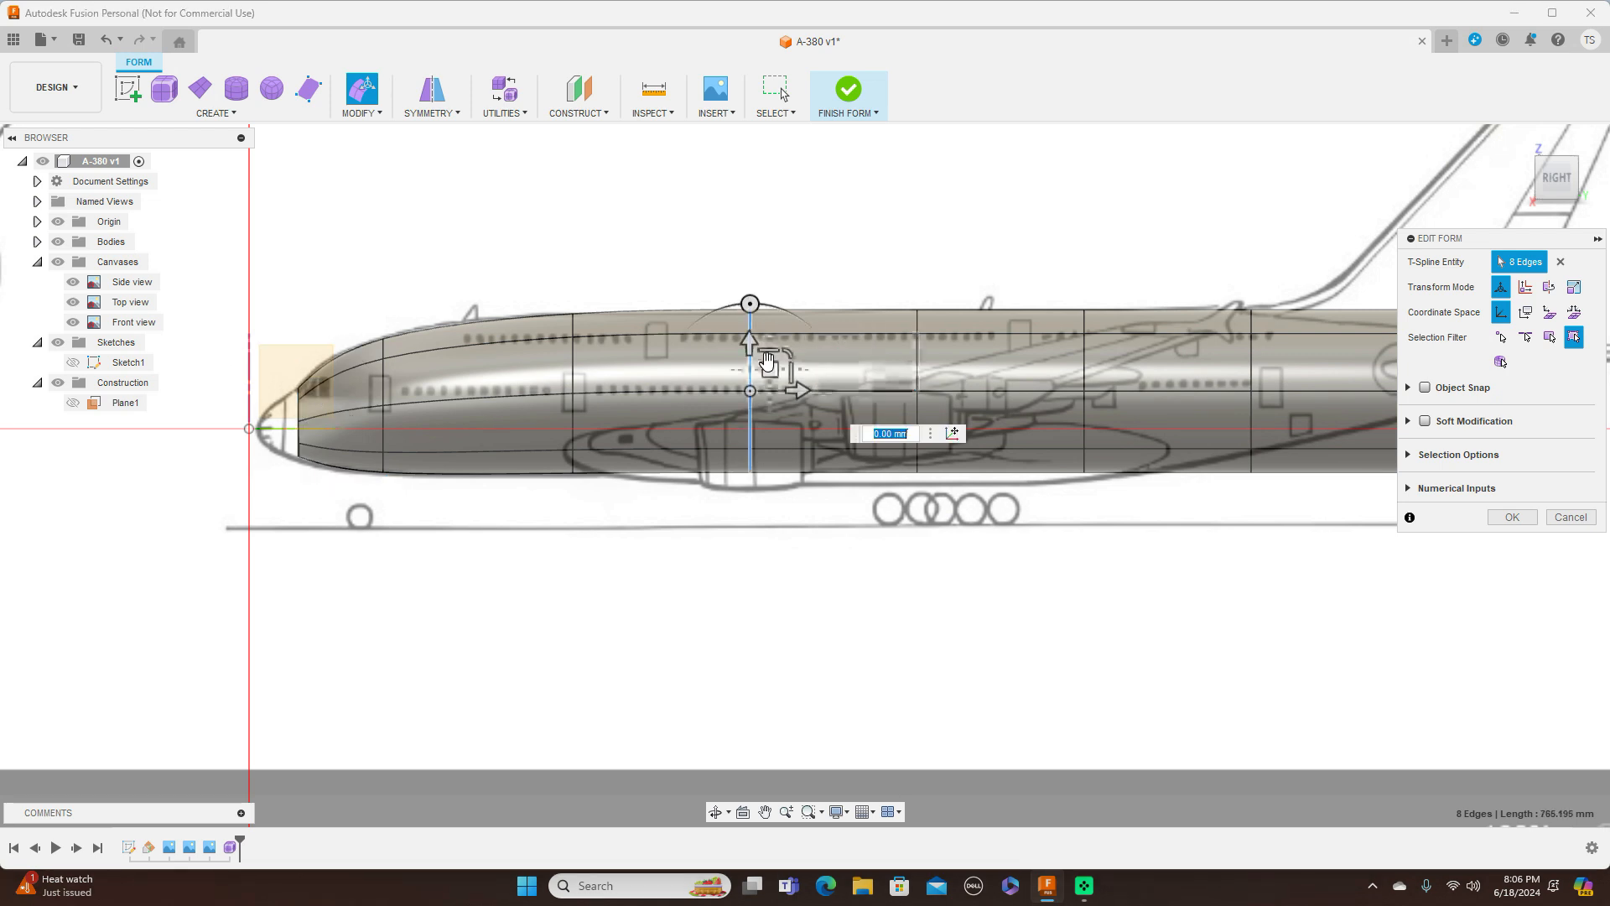
left_click(774, 369)
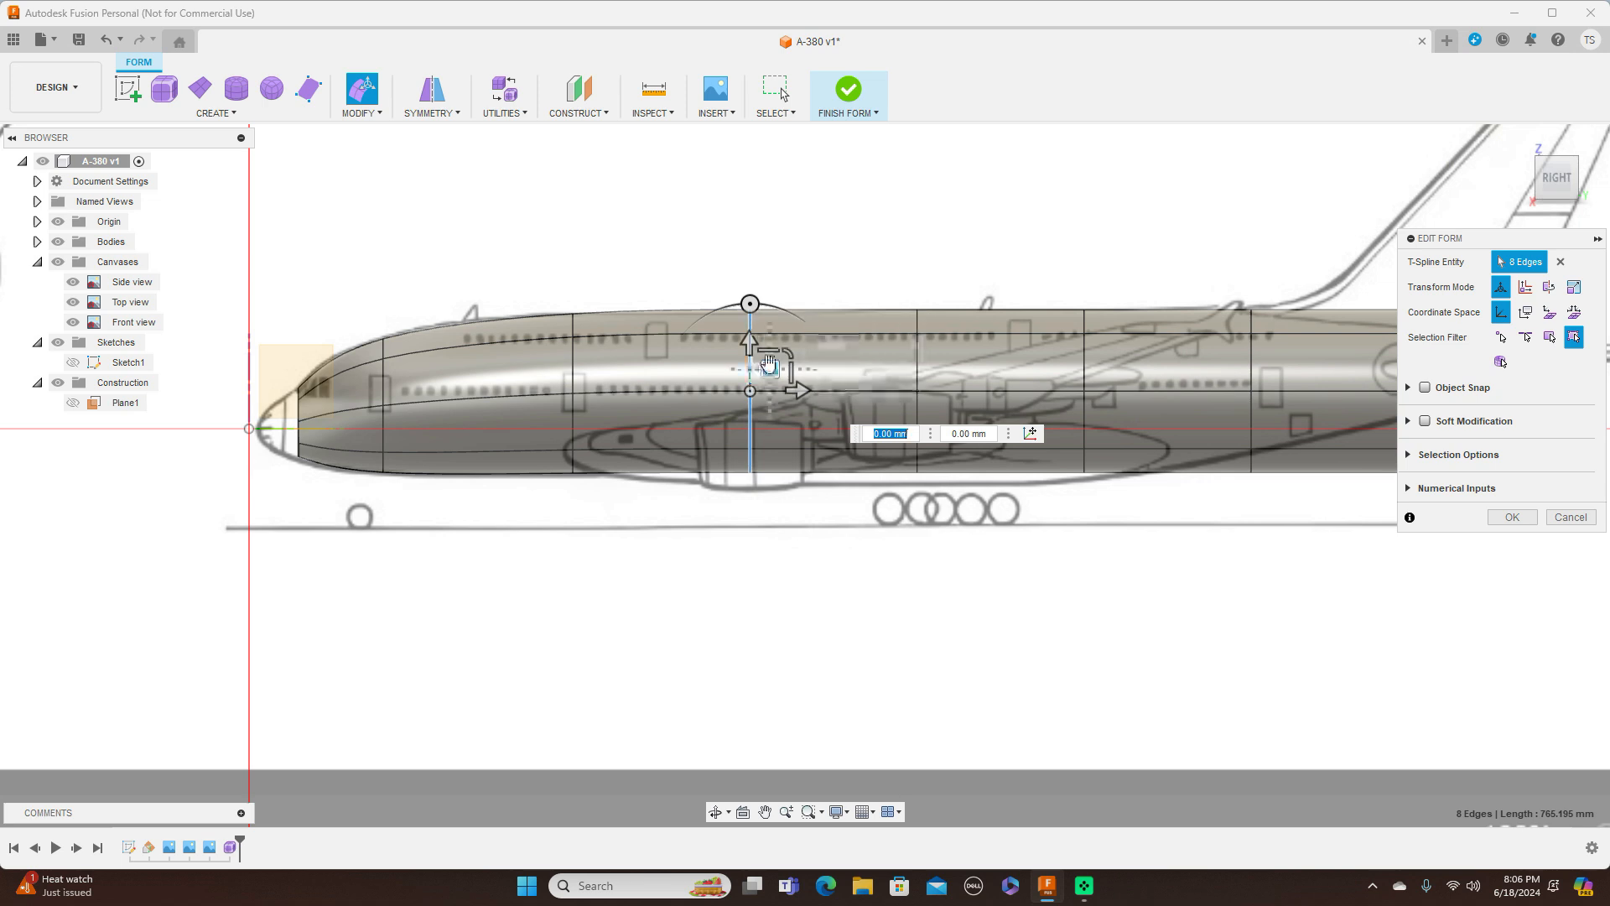
left_click_drag(771, 369, 771, 377)
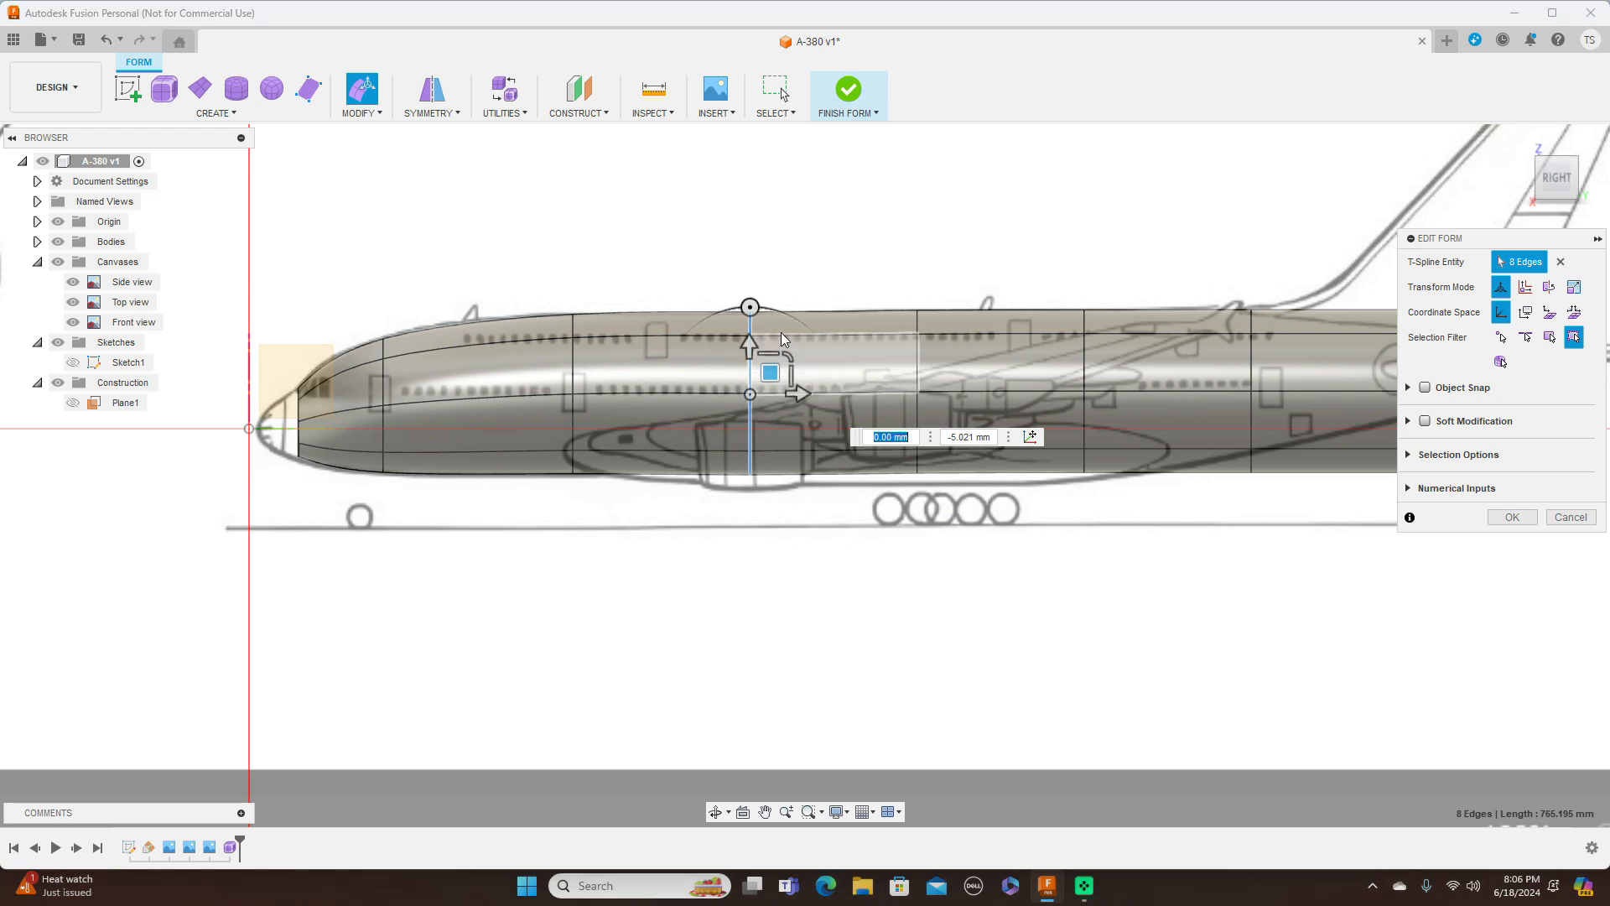
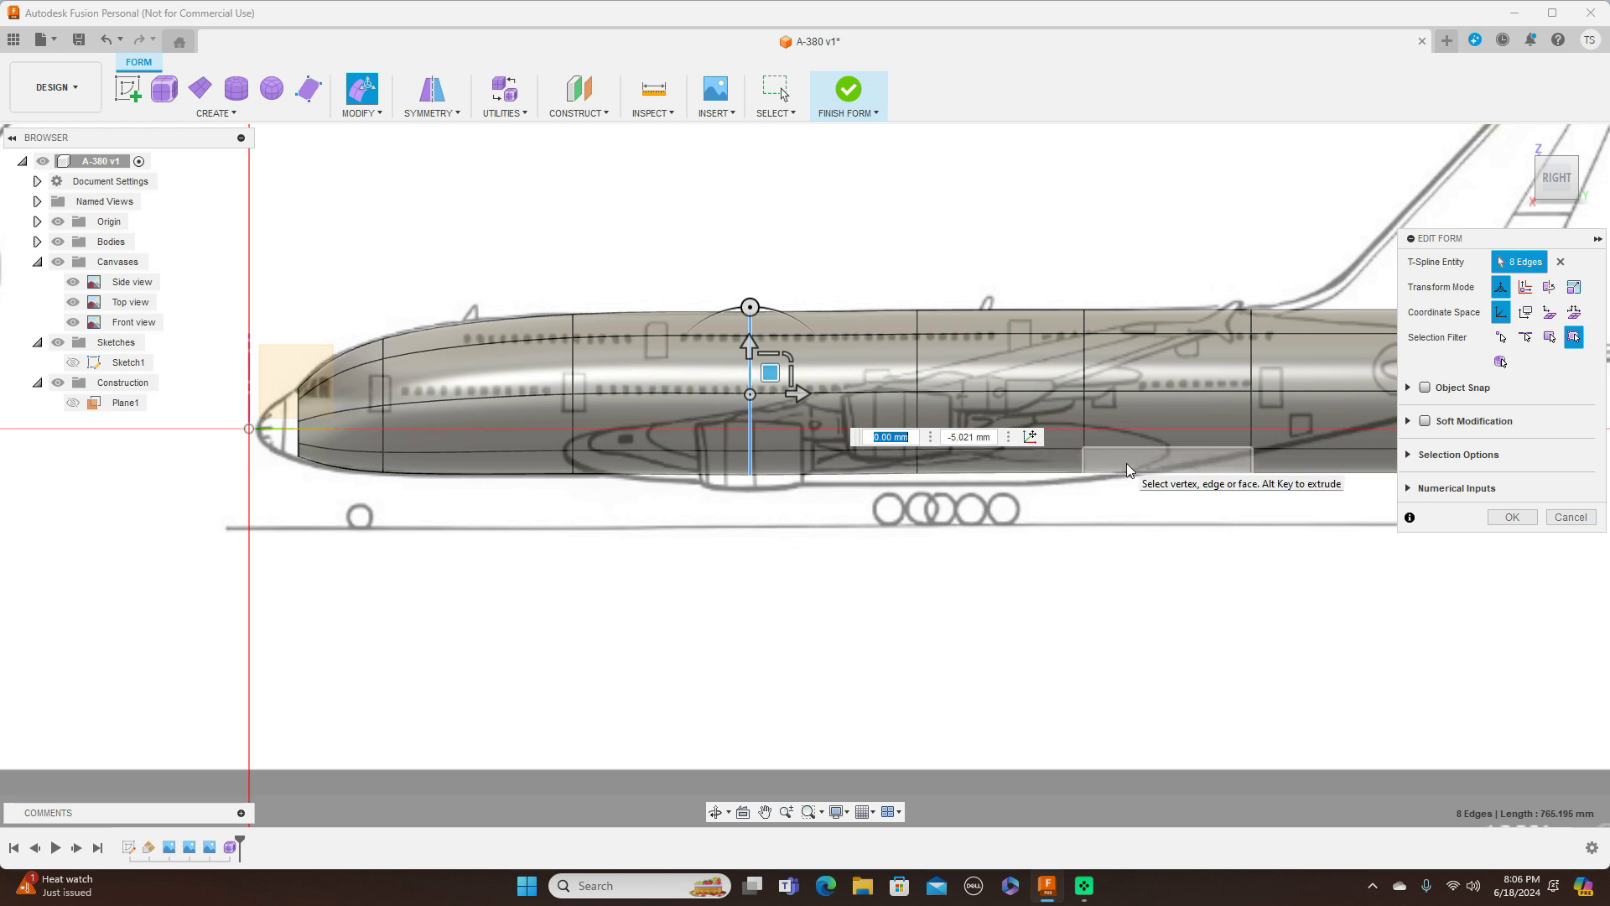
Scale the open tail end edge ring by about 0.588 in the side view and by 0.66 in the back view
scroll(1233, 199, "down", 1)
middle_click_drag(1233, 192, 865, 163)
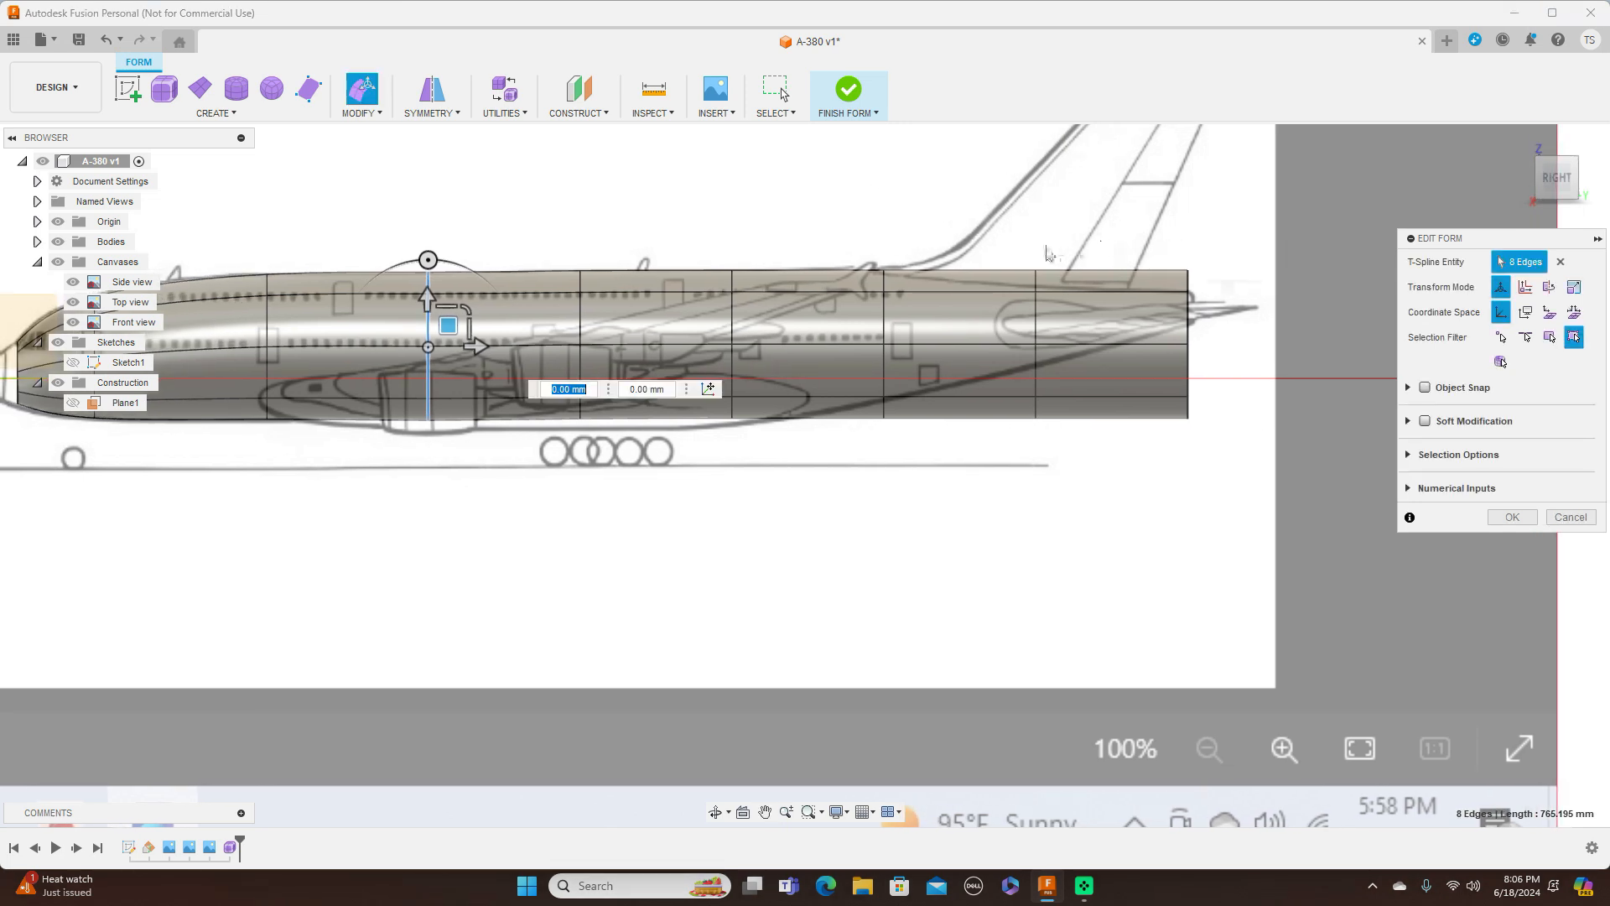
double_click(885, 323)
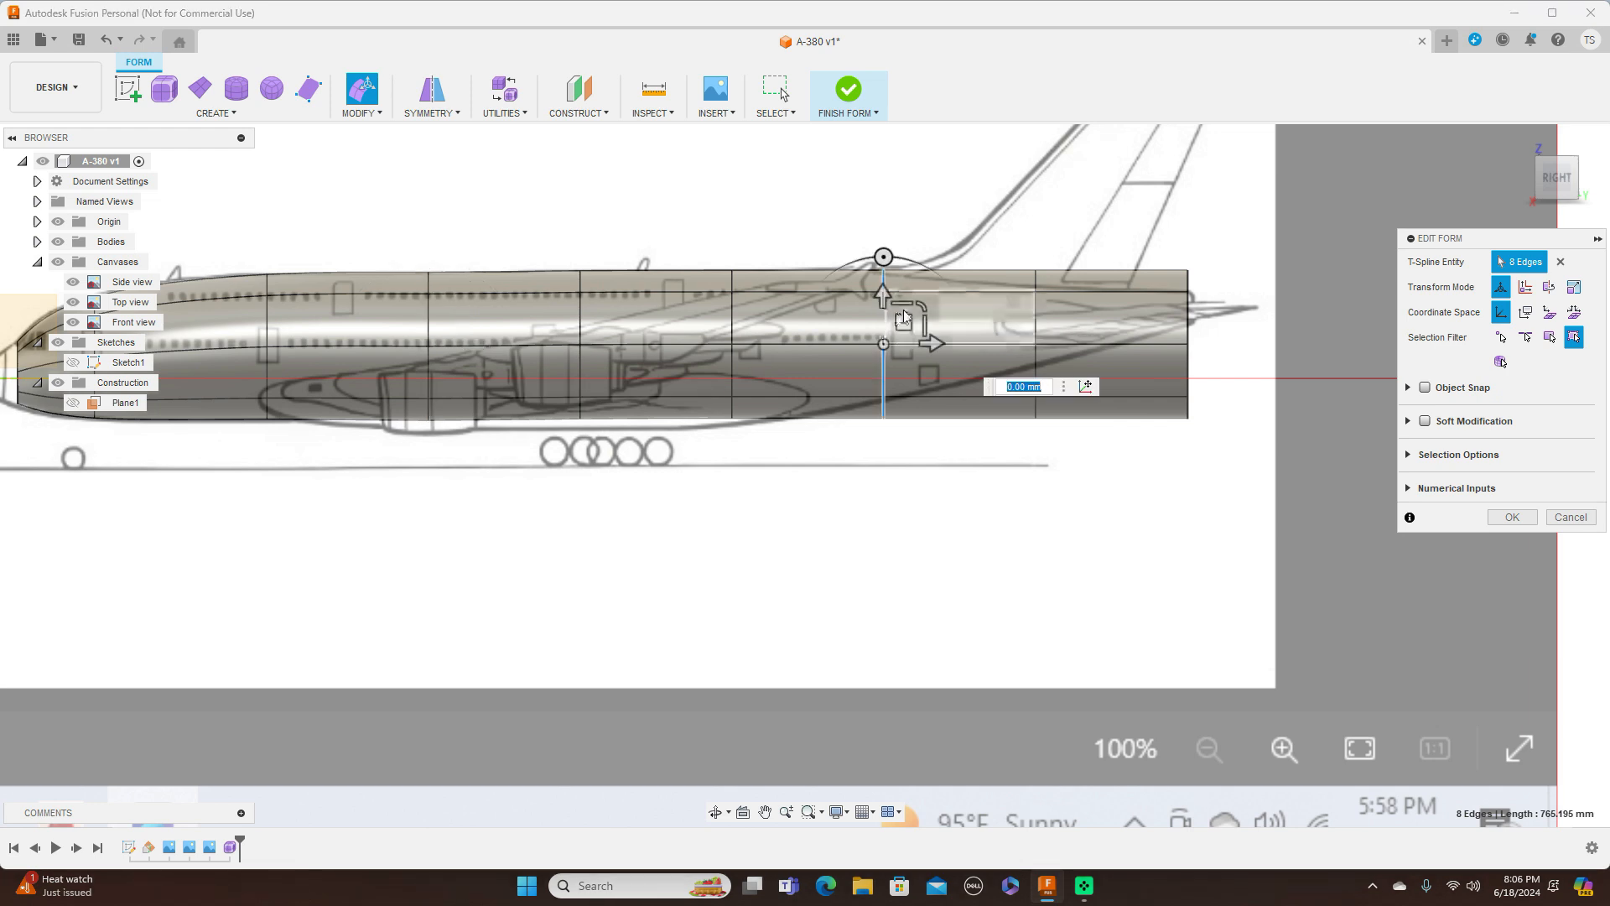
double_click(1189, 322)
left_click_drag(1224, 299, 1201, 316)
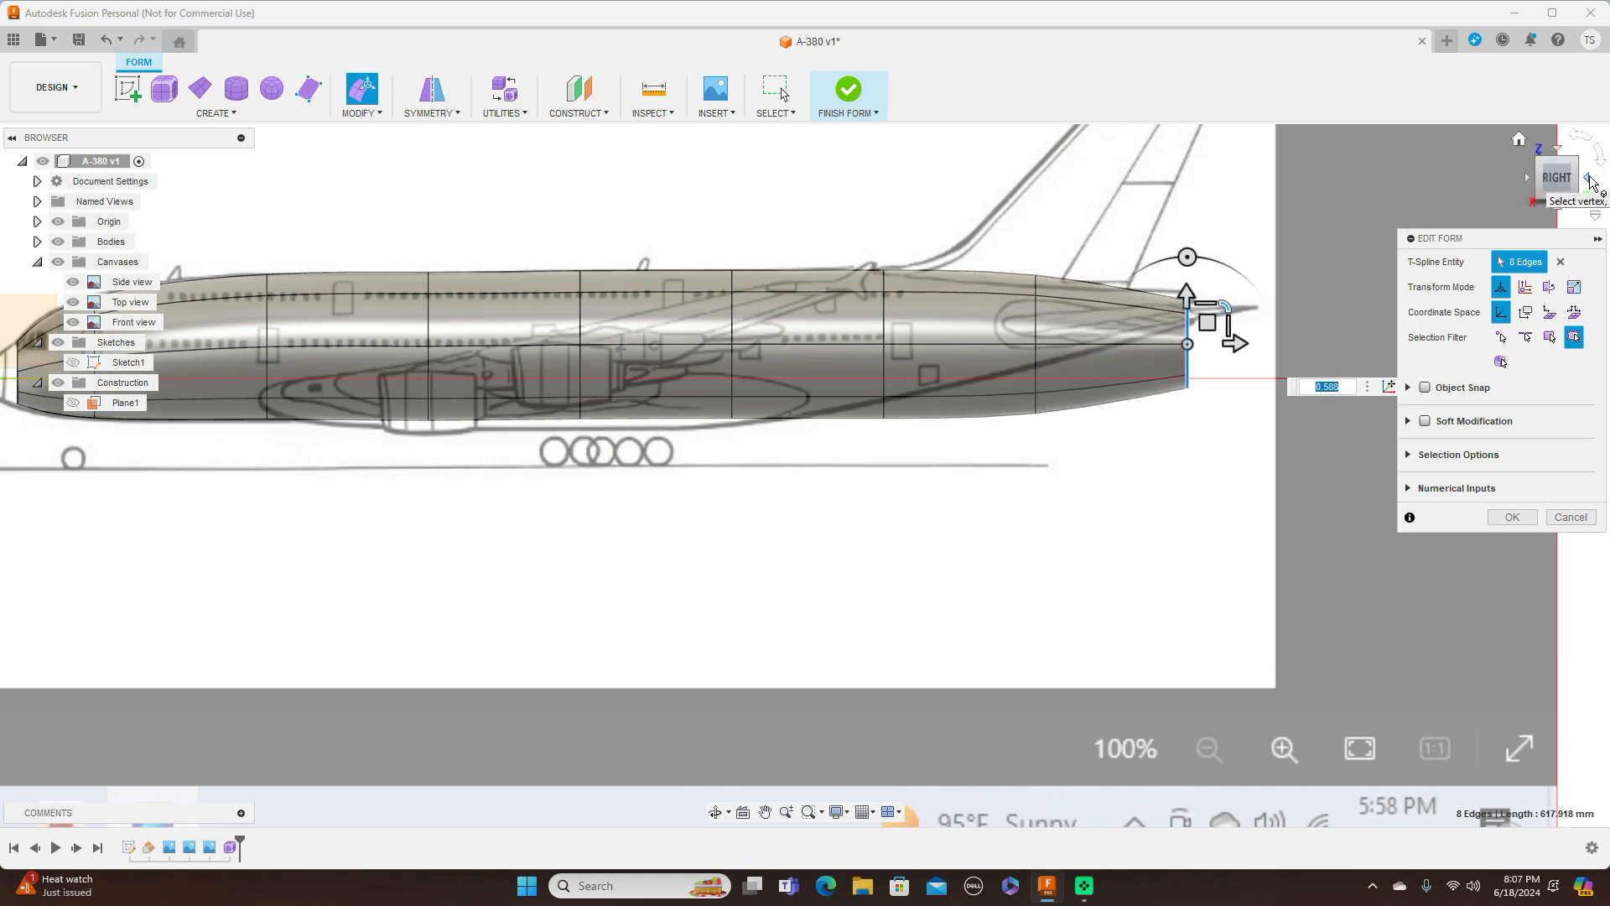
left_click(1590, 178)
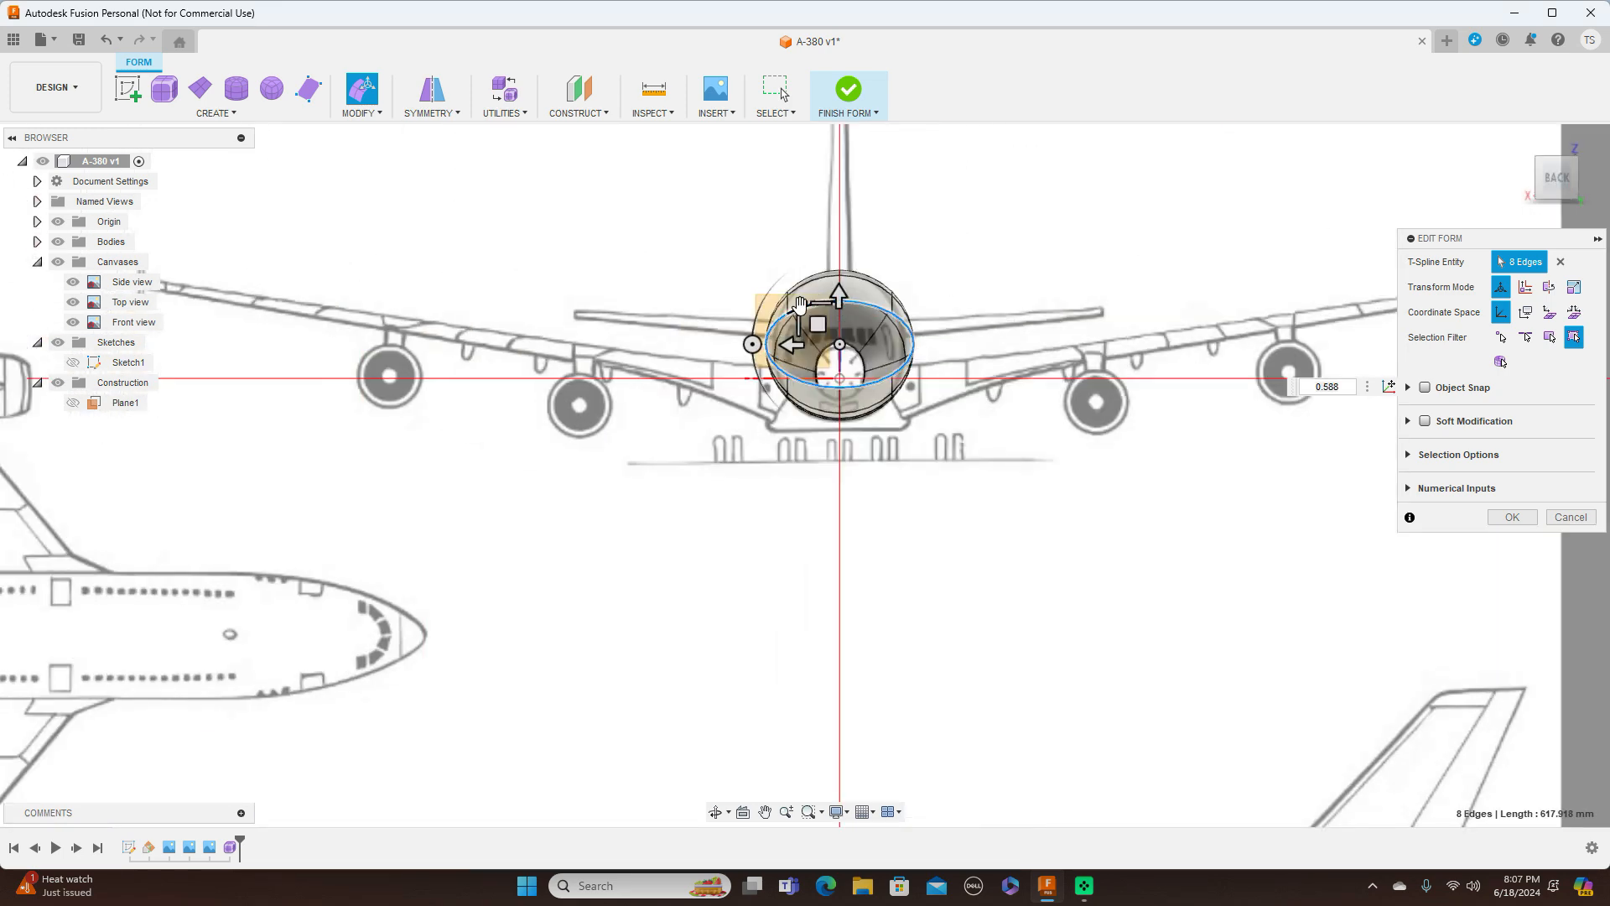
left_click_drag(799, 303, 821, 313)
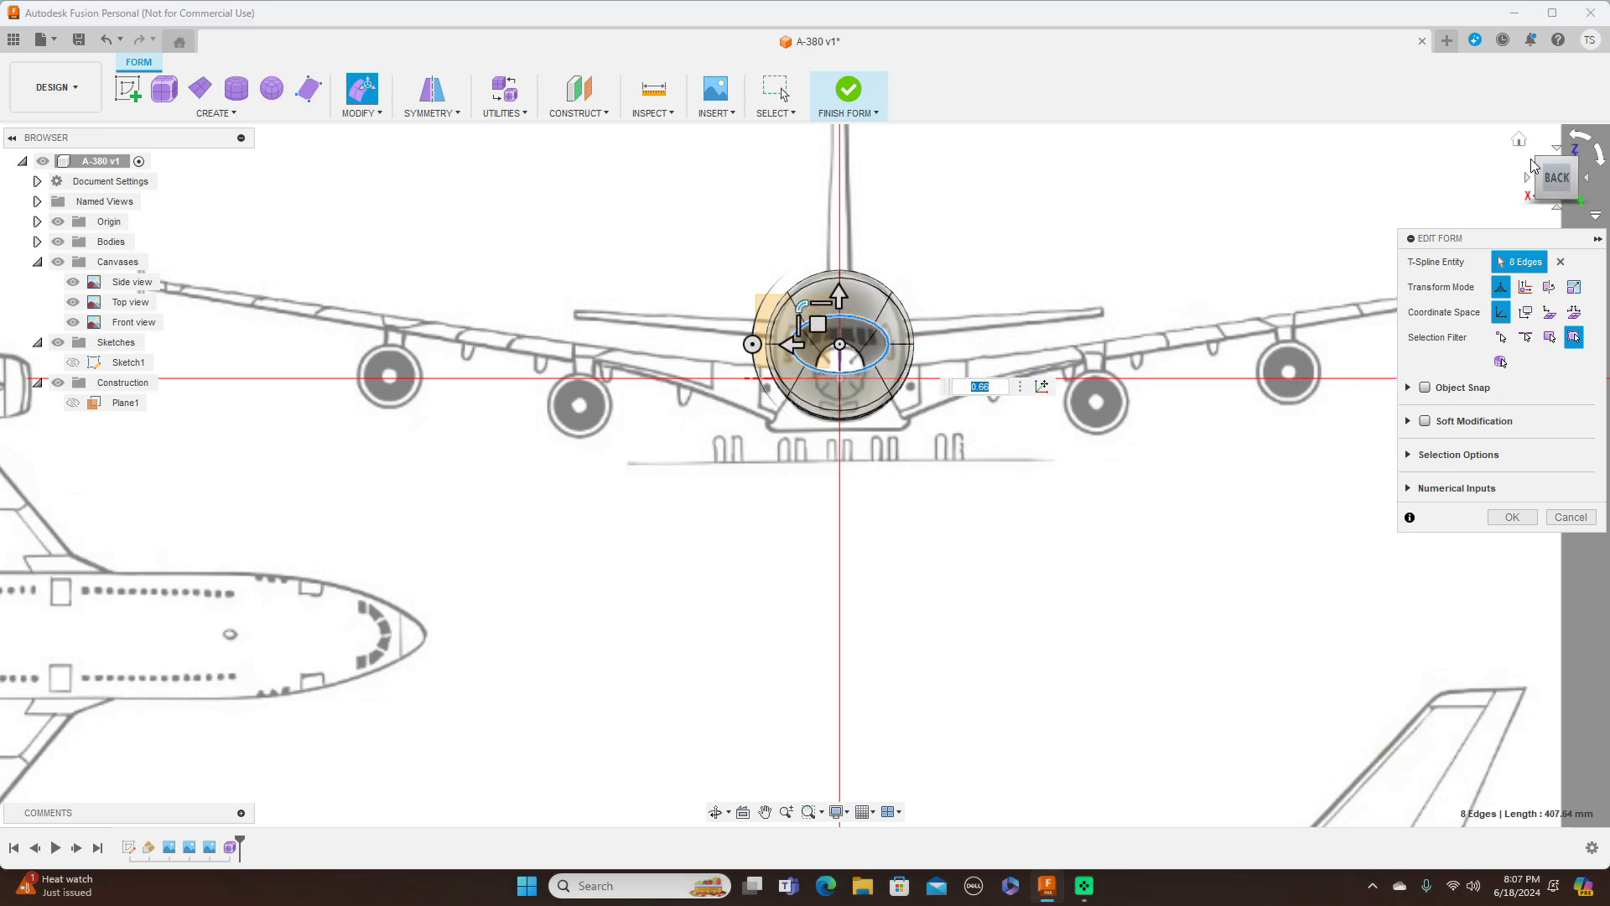
In the side view, raise the tail end edge ring 50 mm toward the tail outline of the drawing
left_click(1530, 176)
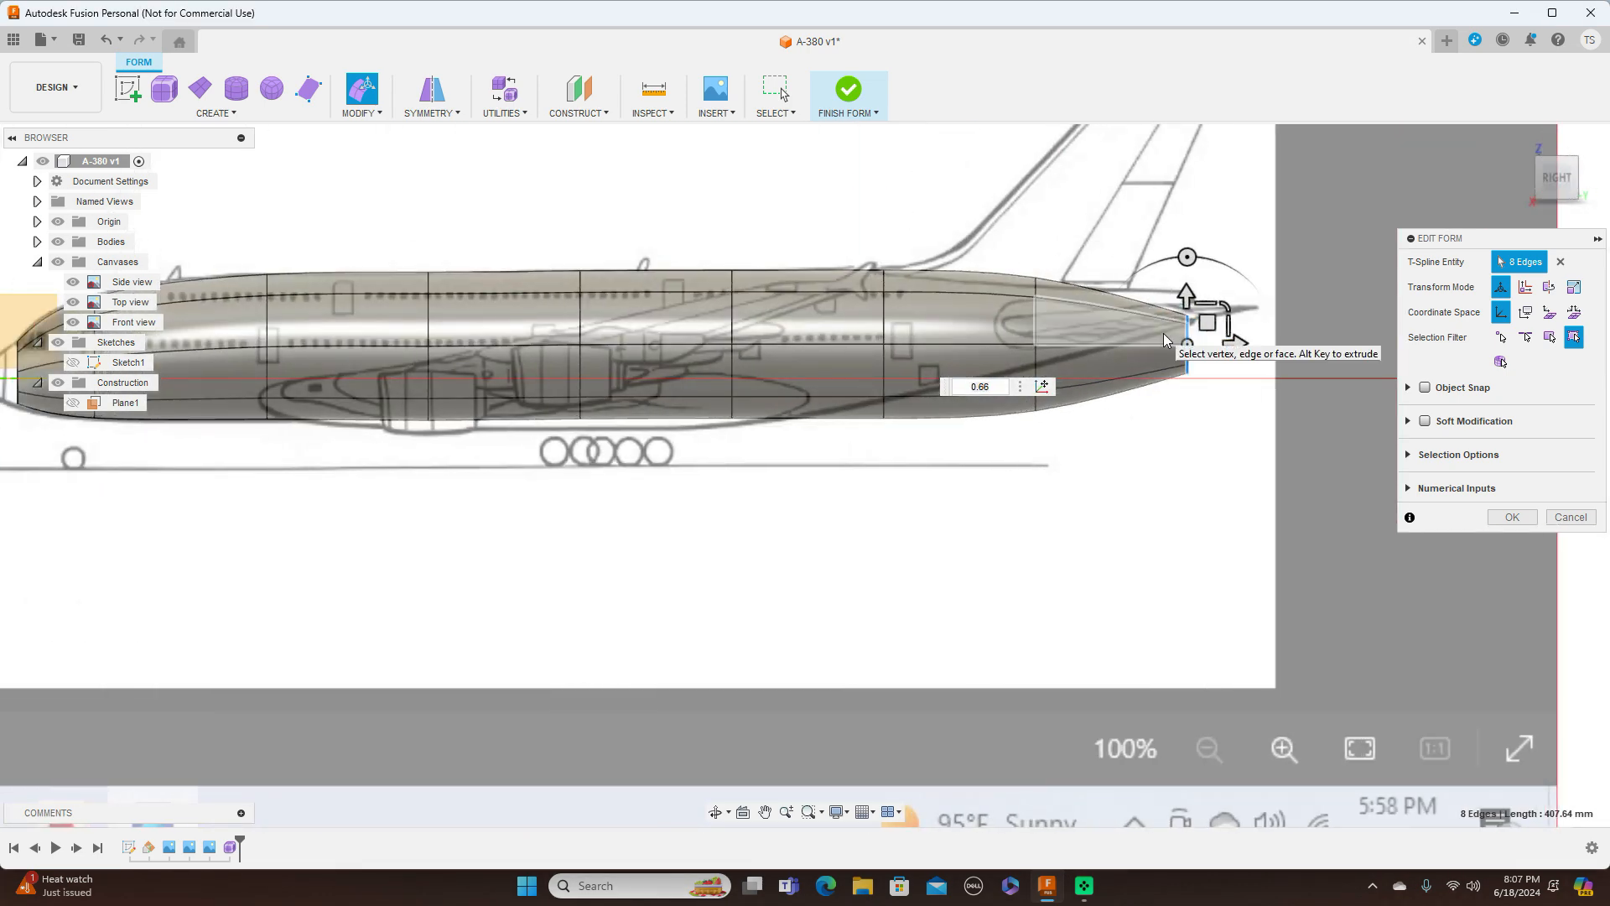
left_click(1206, 320)
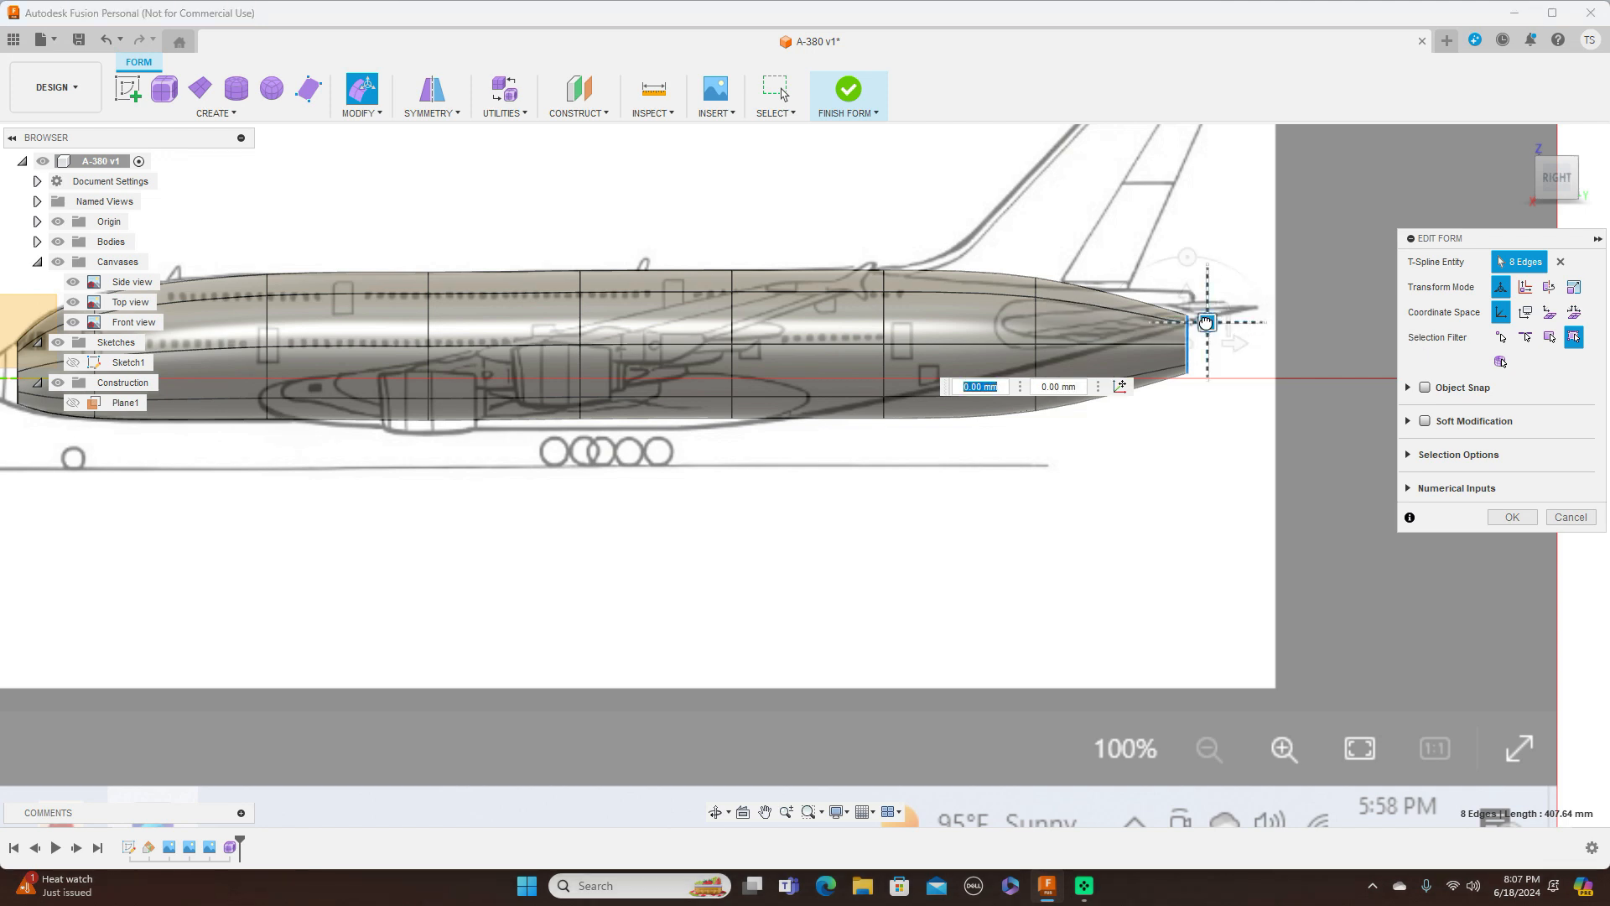
left_click_drag(1186, 299, 1186, 268)
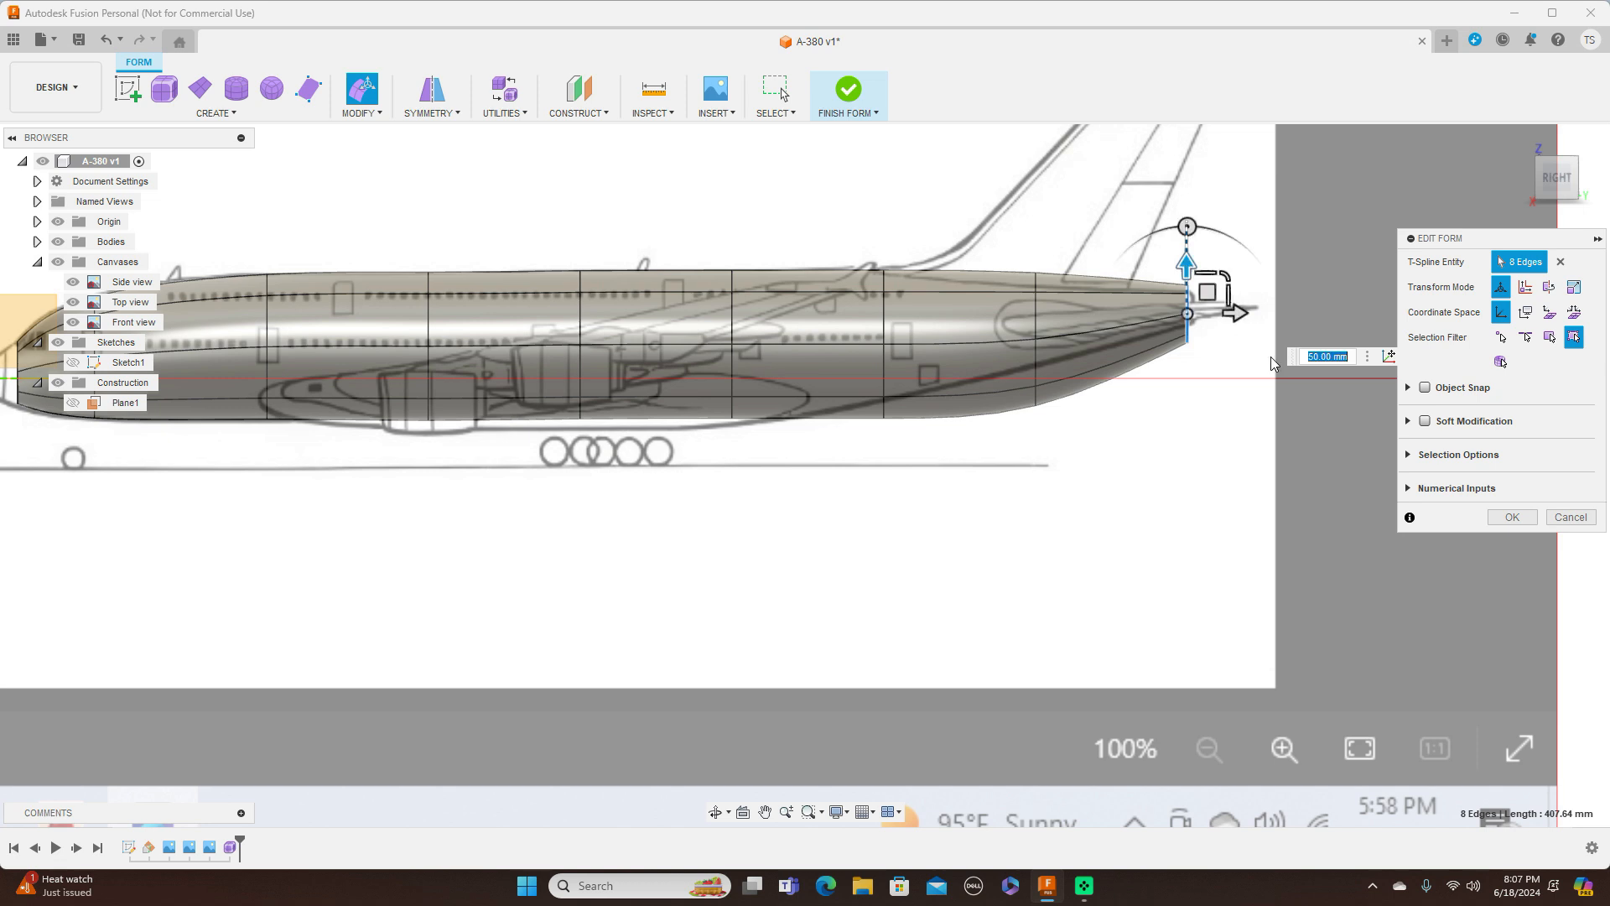
Scale the edge ring just ahead of the tail end by 0.795 and raise it about 15.7 mm in the side view
scroll(1282, 380, "up", 2)
scroll(1282, 382, "down", 2)
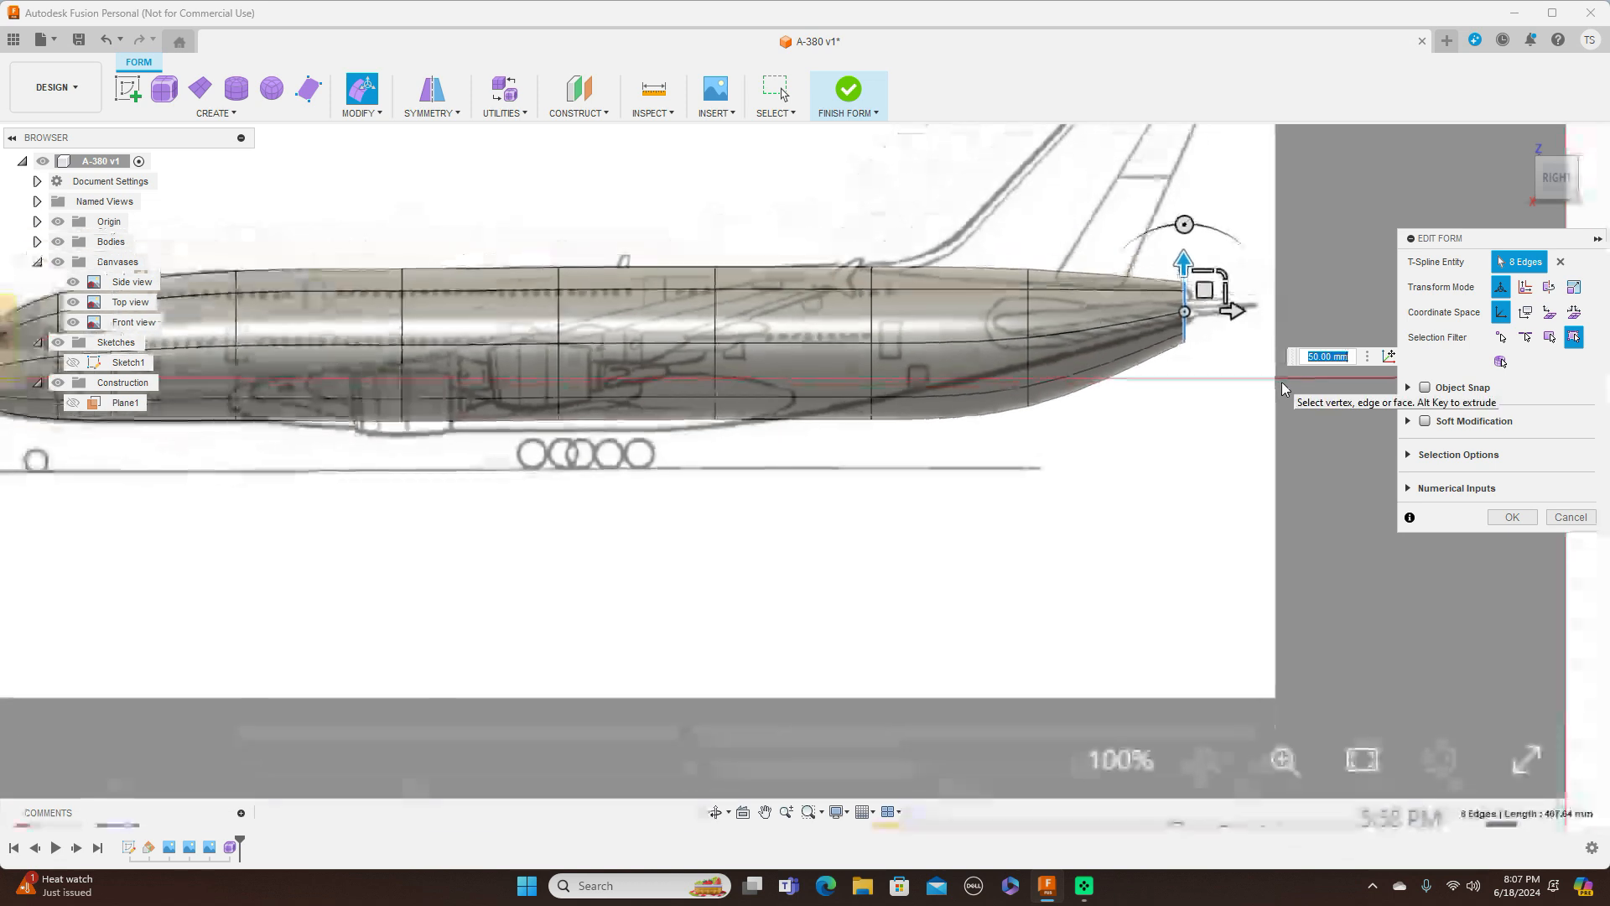
scroll(1239, 380, "up", 1)
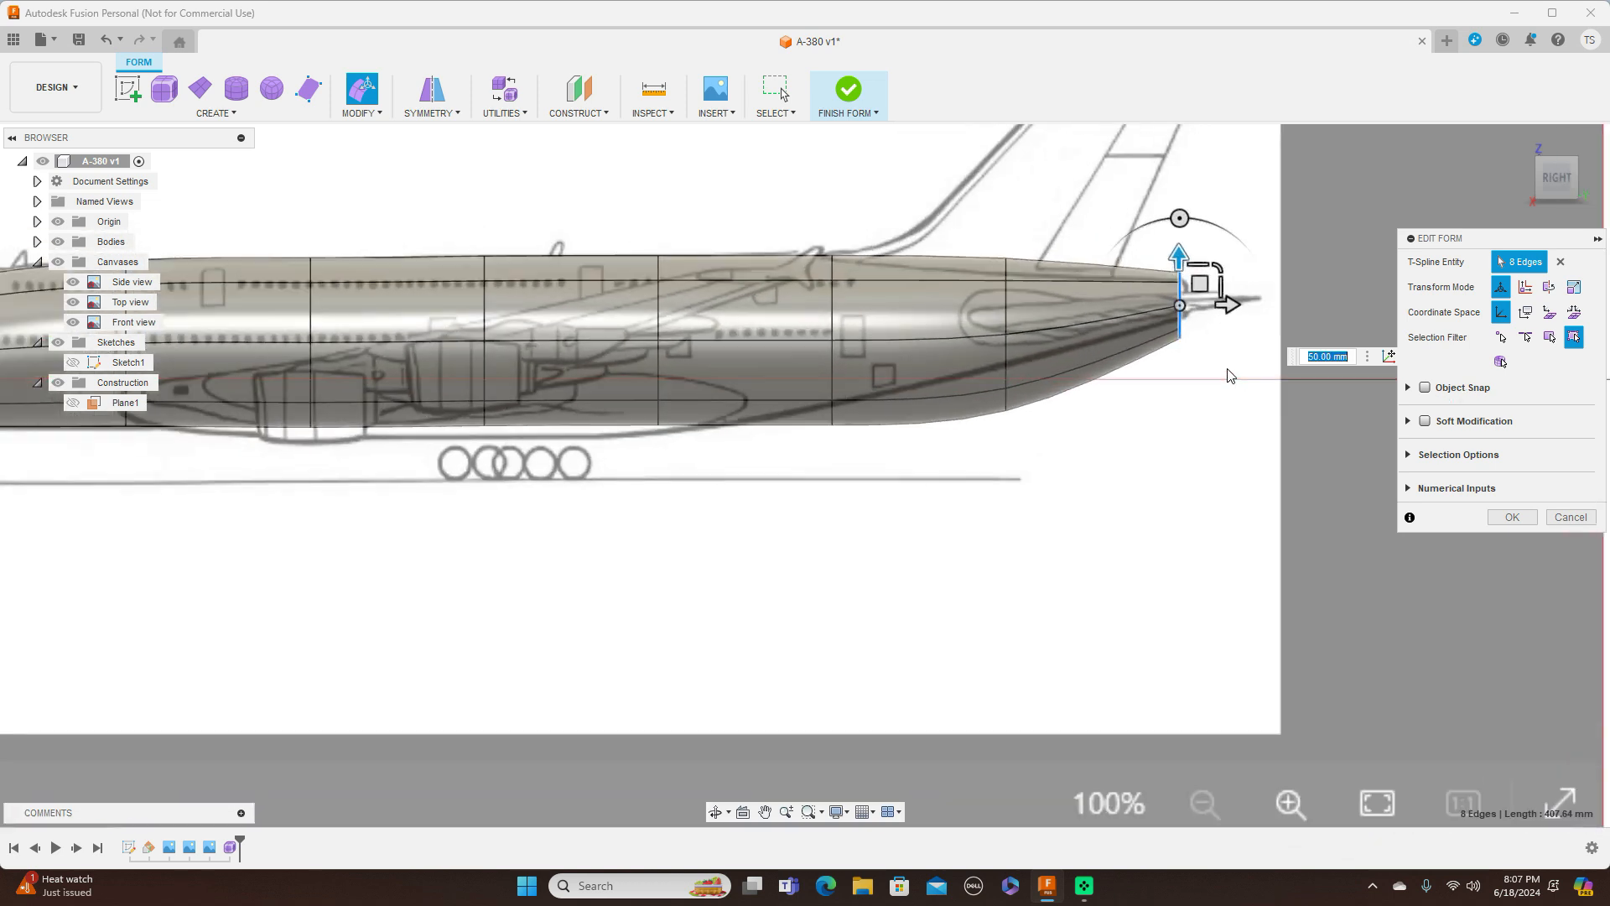
double_click(1008, 312)
mouse_move(1044, 296)
left_mouse_down()
mouse_move(1024, 332)
mouse_move(1025, 305)
left_mouse_up()
type("0.795")
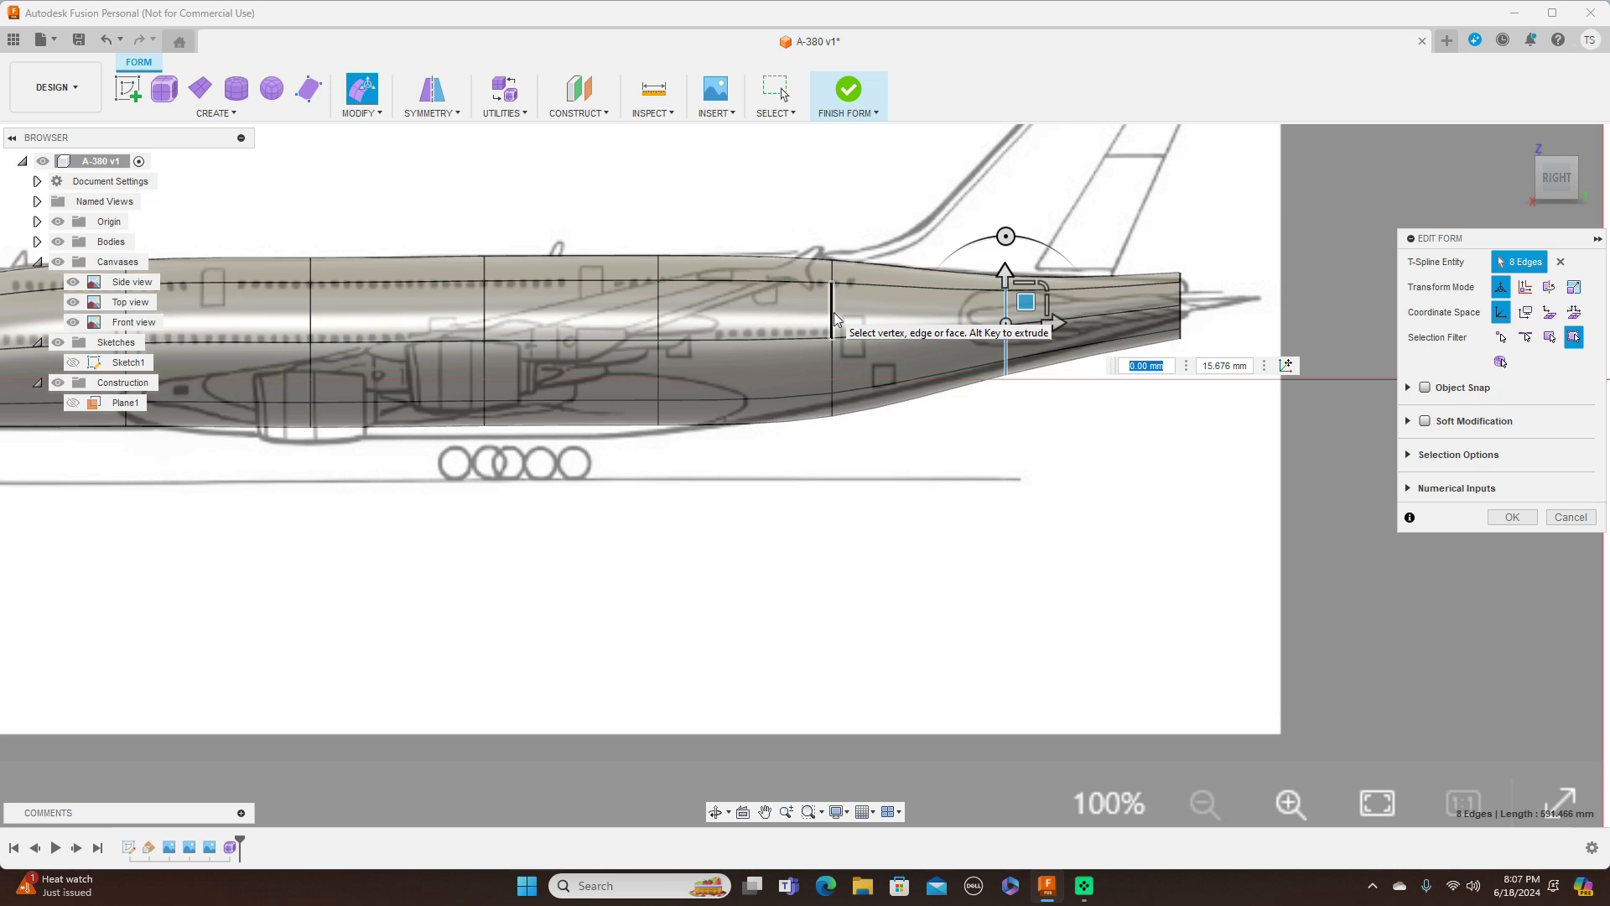
Scale the third edge loop from the tail end and raise it about 10.9 mm to follow the side-view outline
double_click(833, 318)
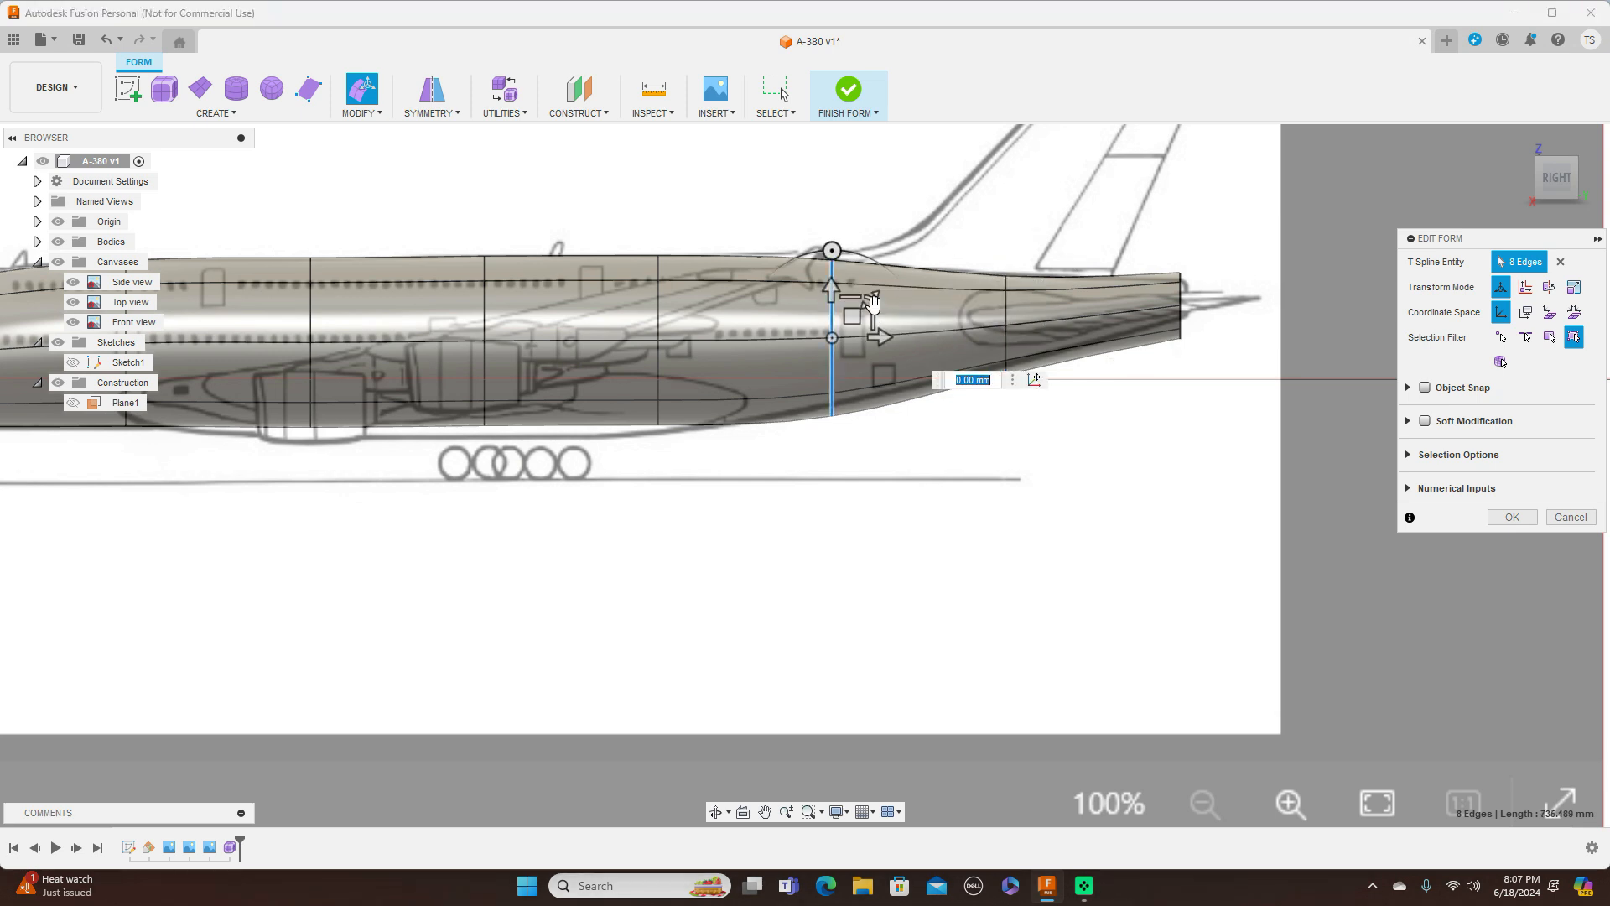
left_click(872, 303)
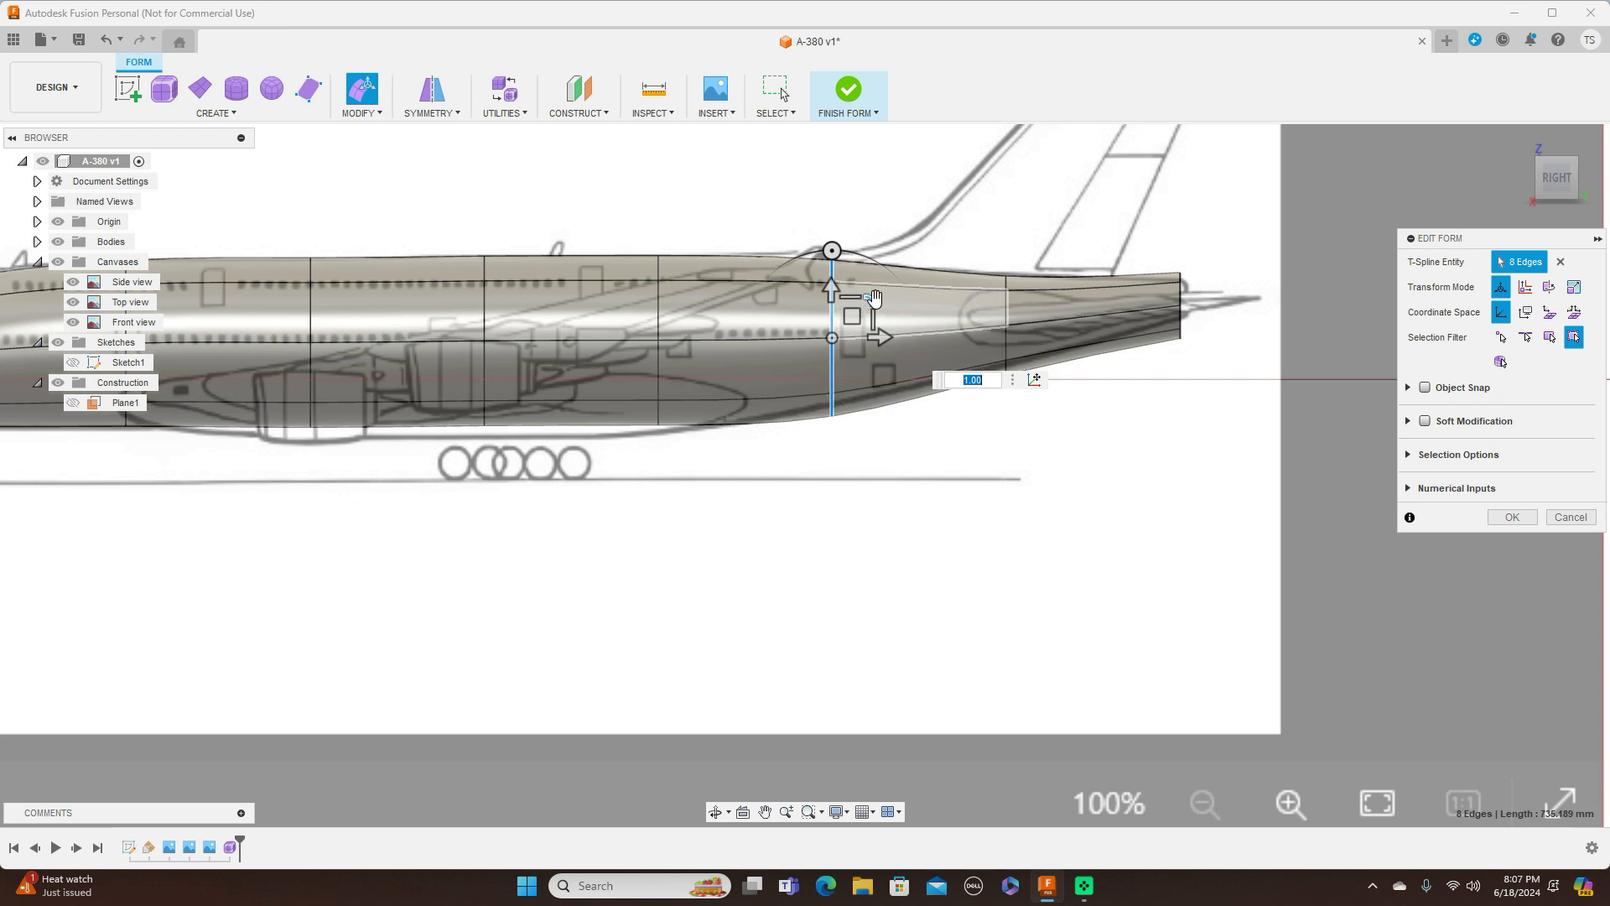
left_click_drag(870, 301, 852, 306)
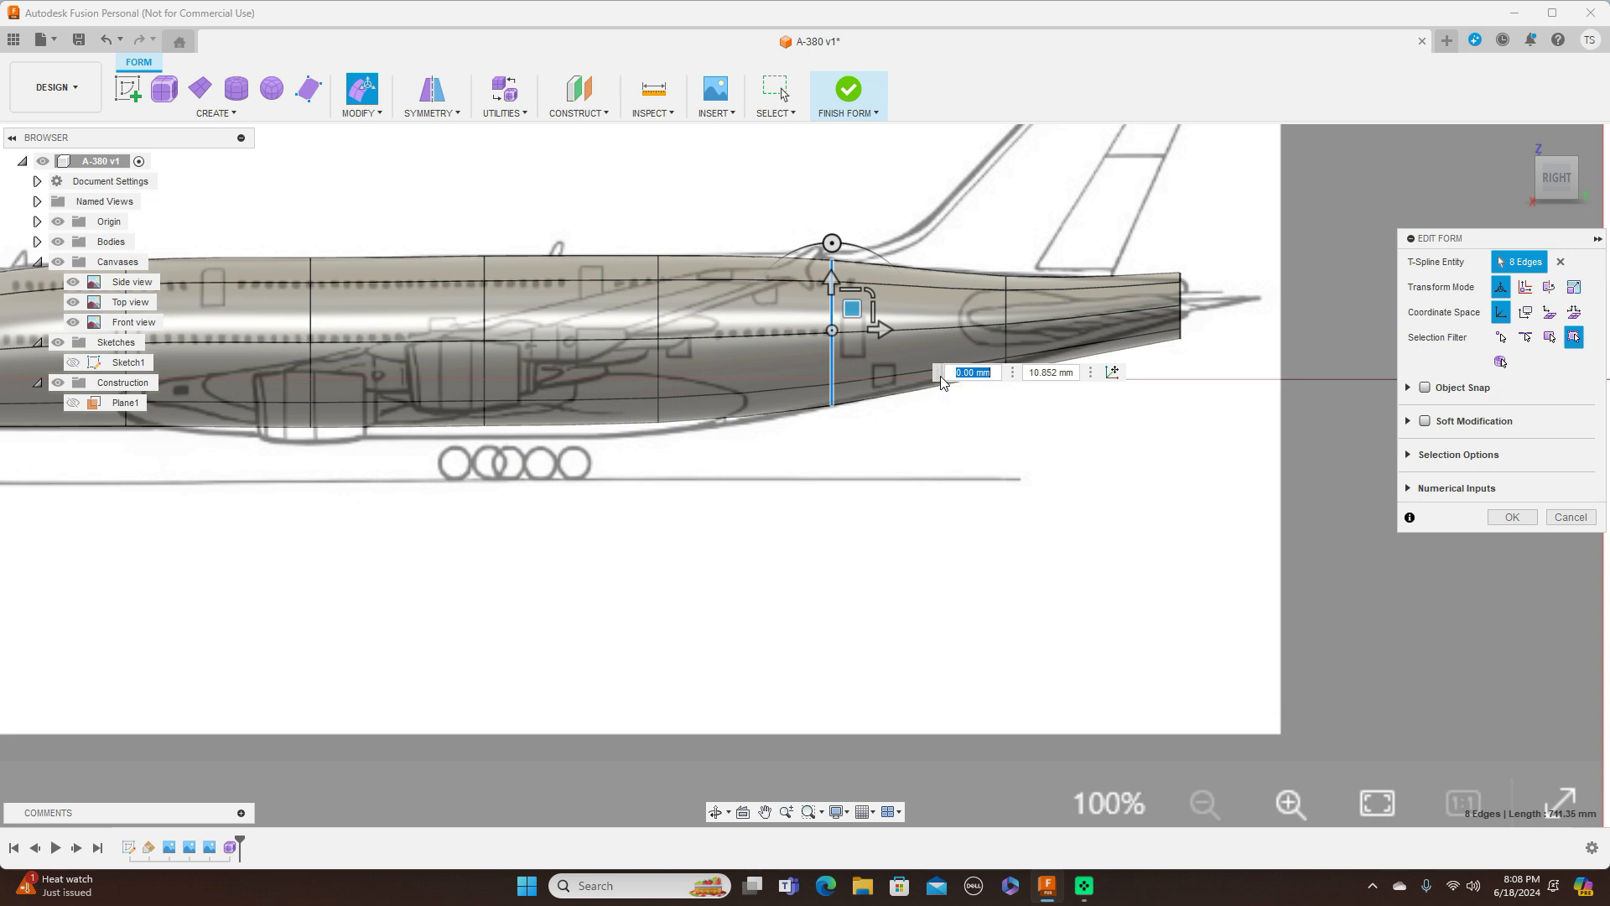
left_click_drag(941, 382, 766, 582)
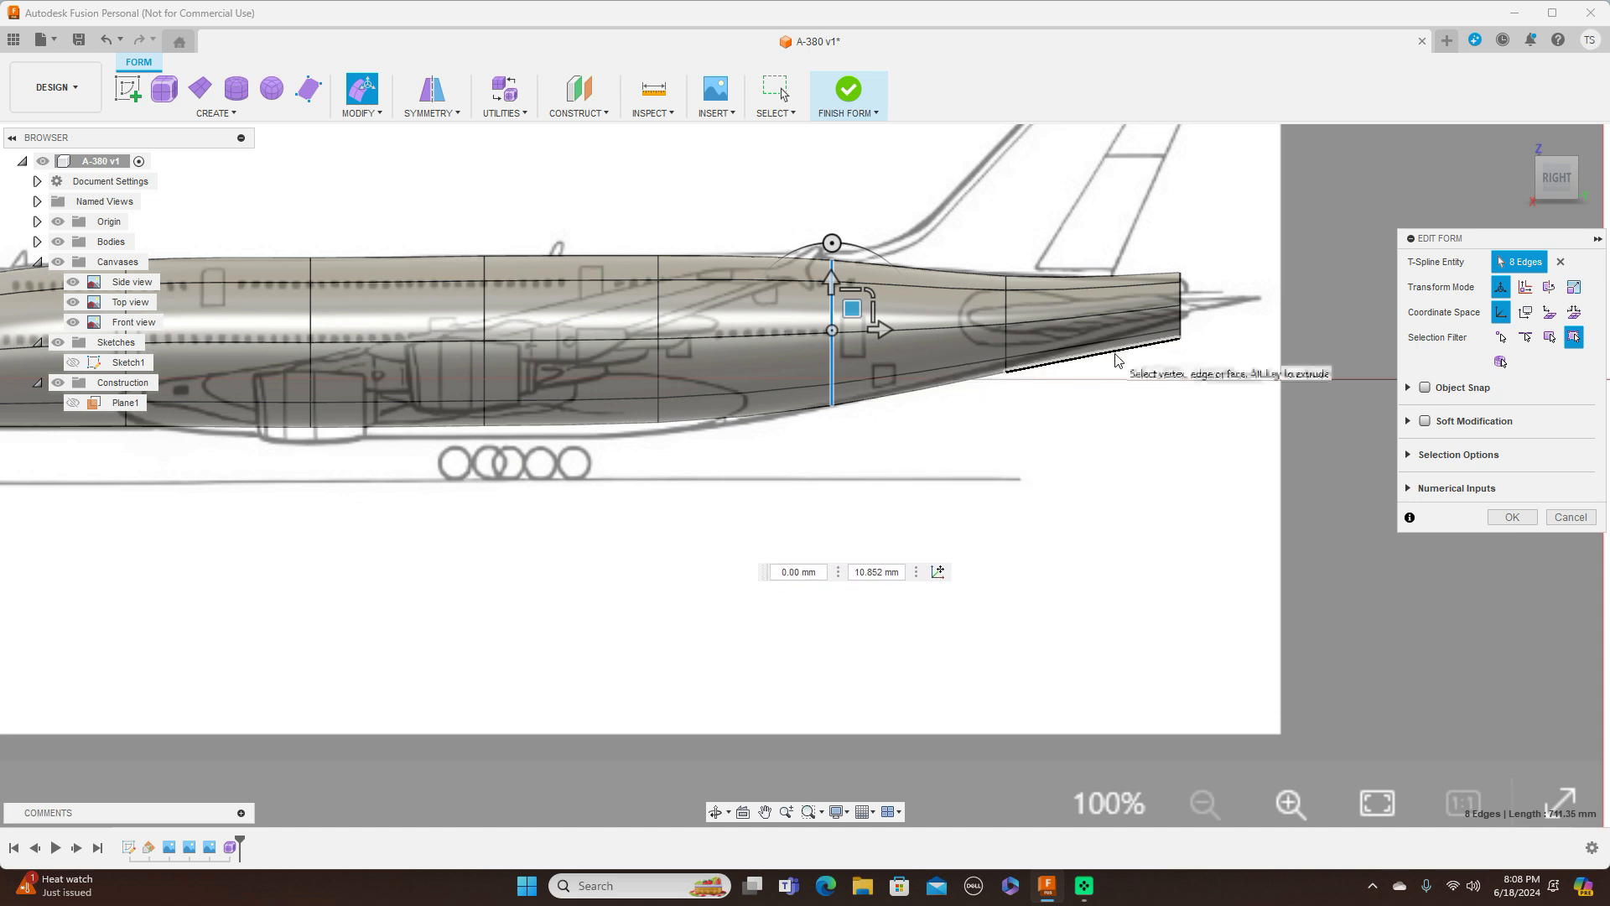
Raise and scale the last two tail edge loops to fit the side-view outline, moving them up about 11.7 mm and 7.8 mm
scroll(1107, 361, "up", 2)
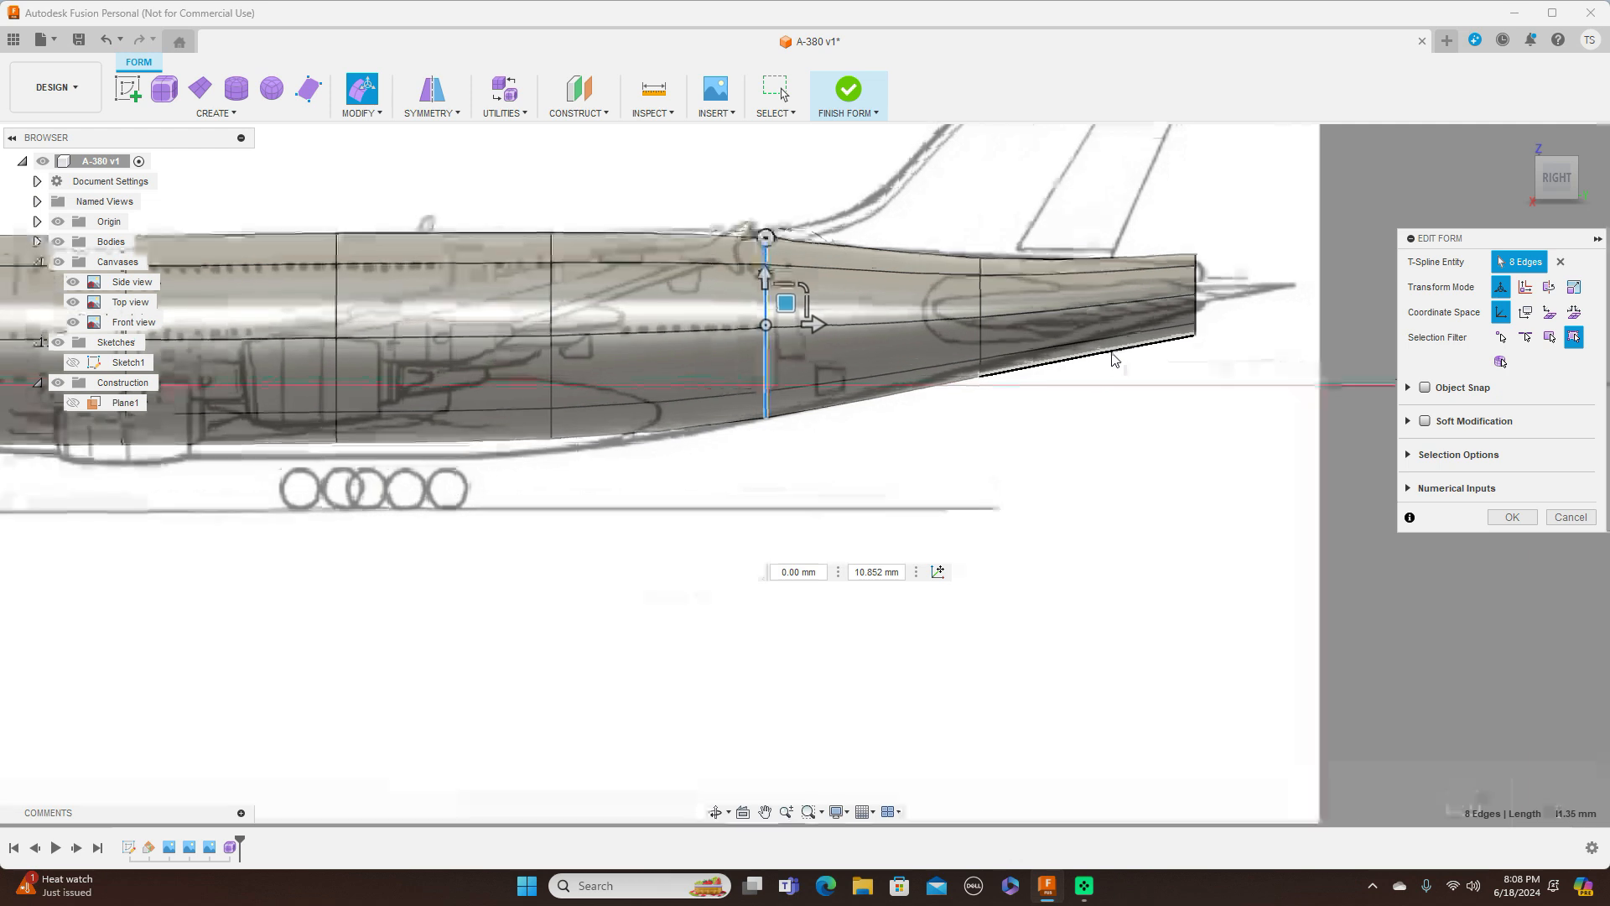
double_click(979, 292)
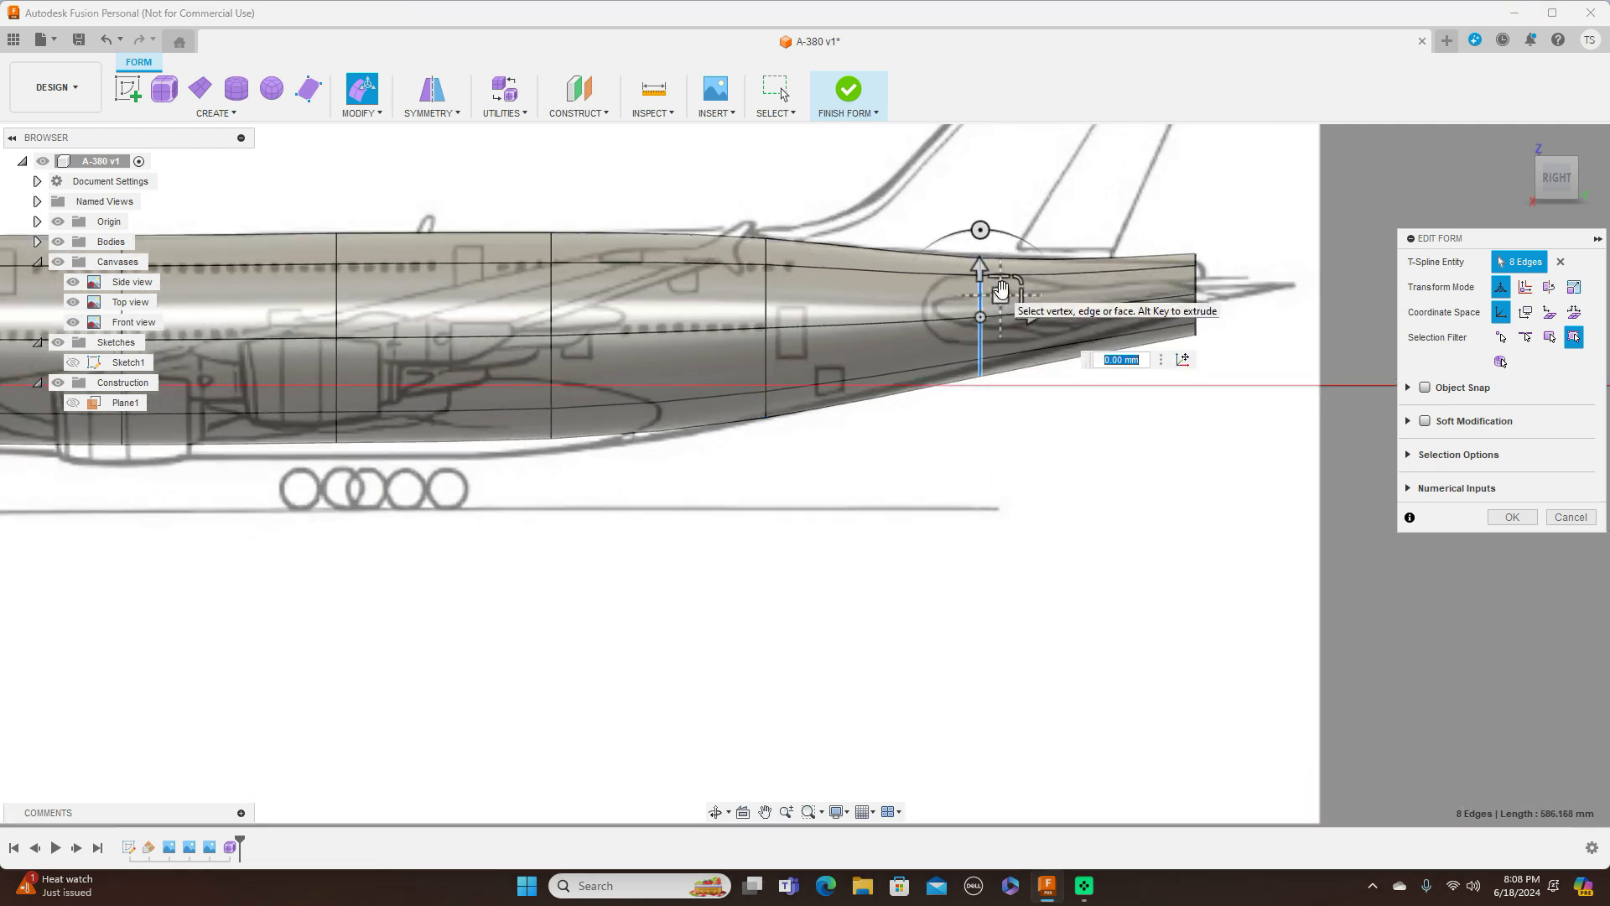
left_click(1001, 293)
left_click_drag(1000, 292, 1001, 281)
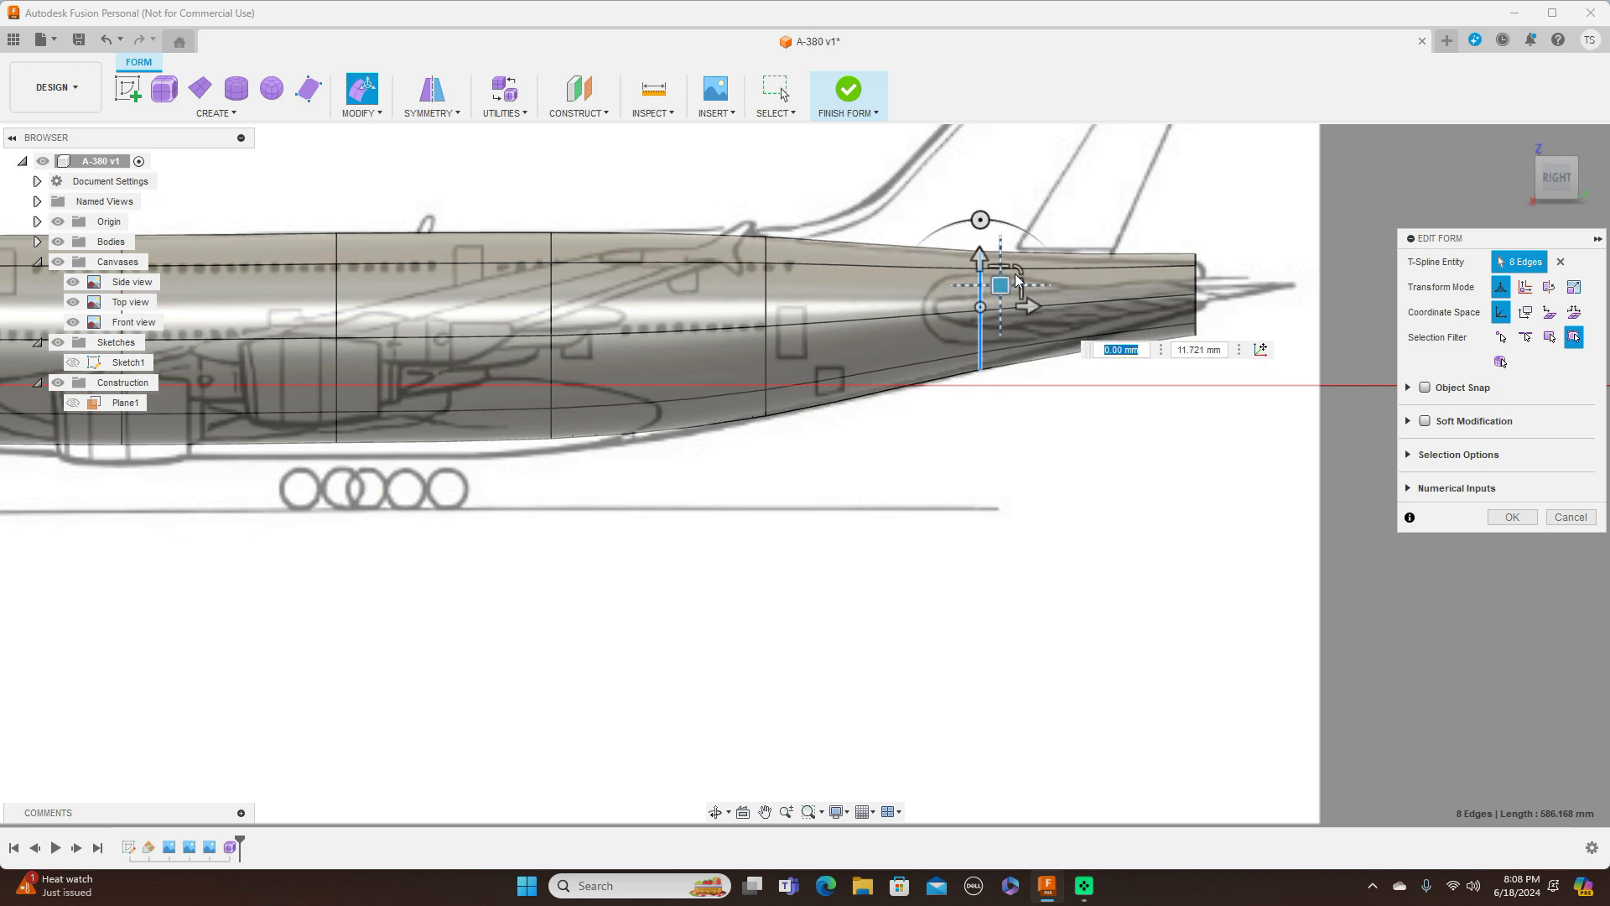
left_click_drag(1020, 267, 1017, 269)
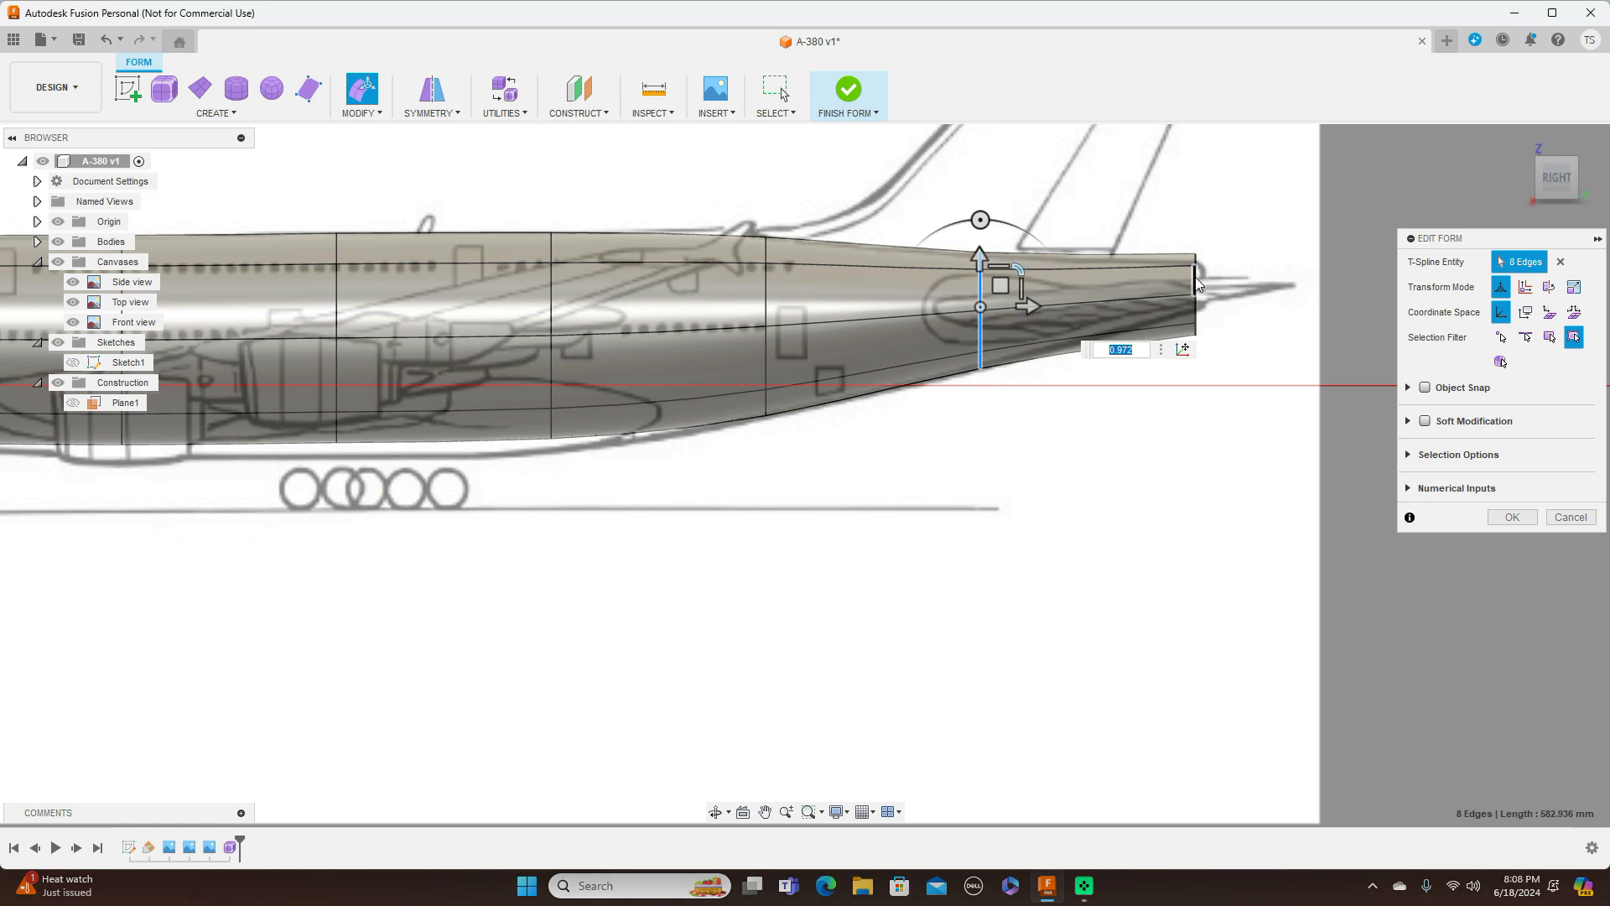
double_click(1196, 284)
left_click_drag(1234, 256, 1215, 264)
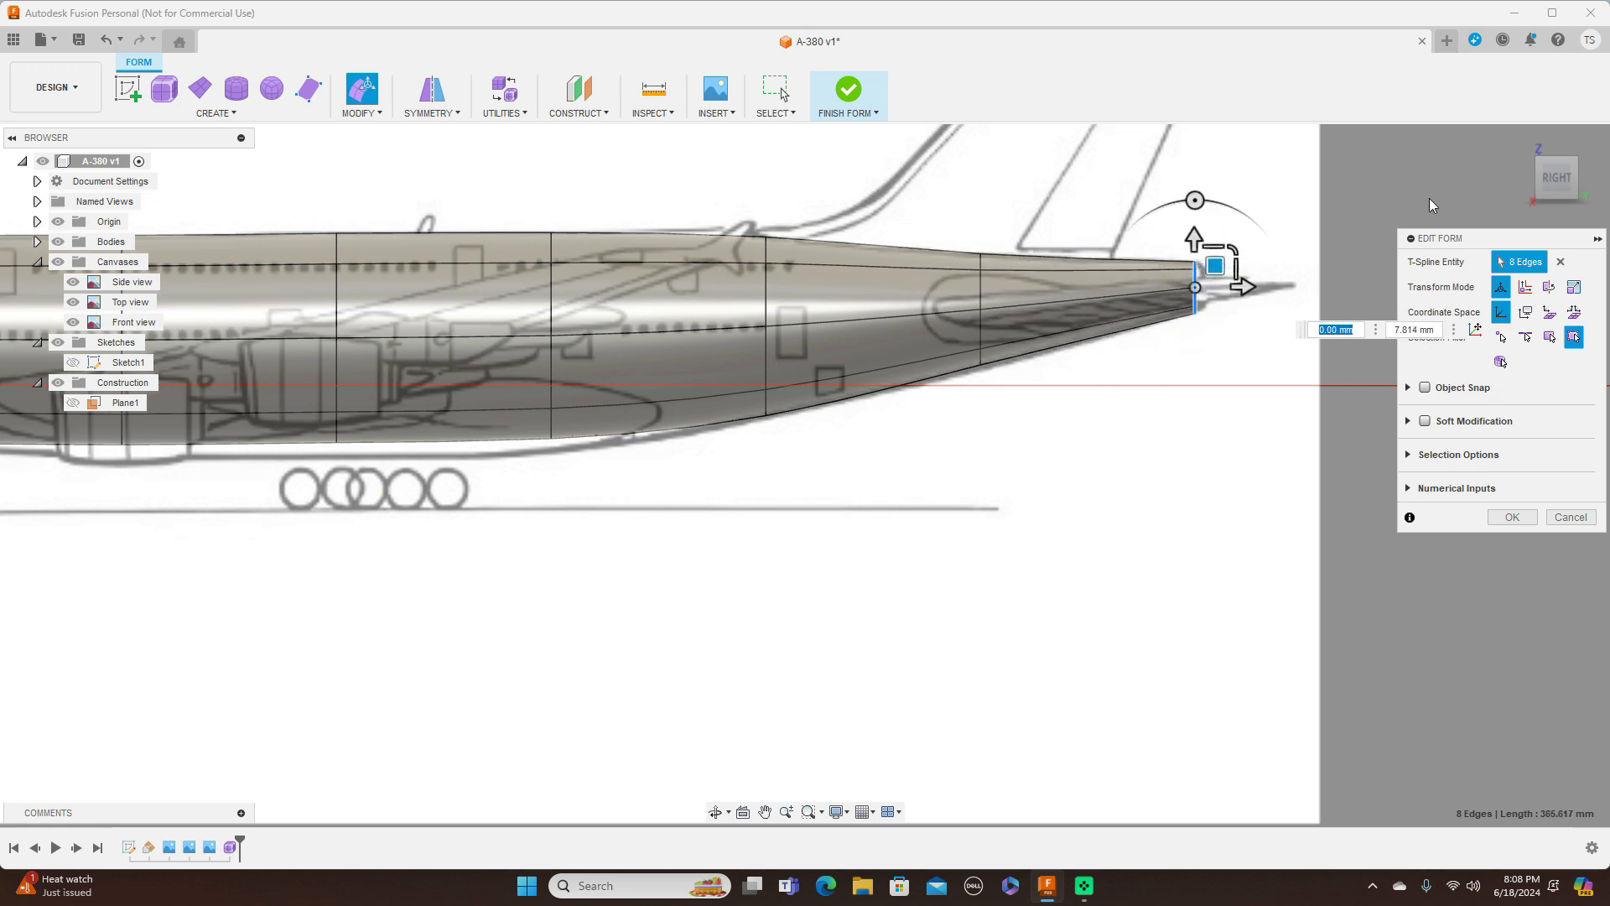
From the top view, narrow the second edge loop behind the nose tip to about 0.8 scale to fit the fuselage outline
left_click(1558, 151)
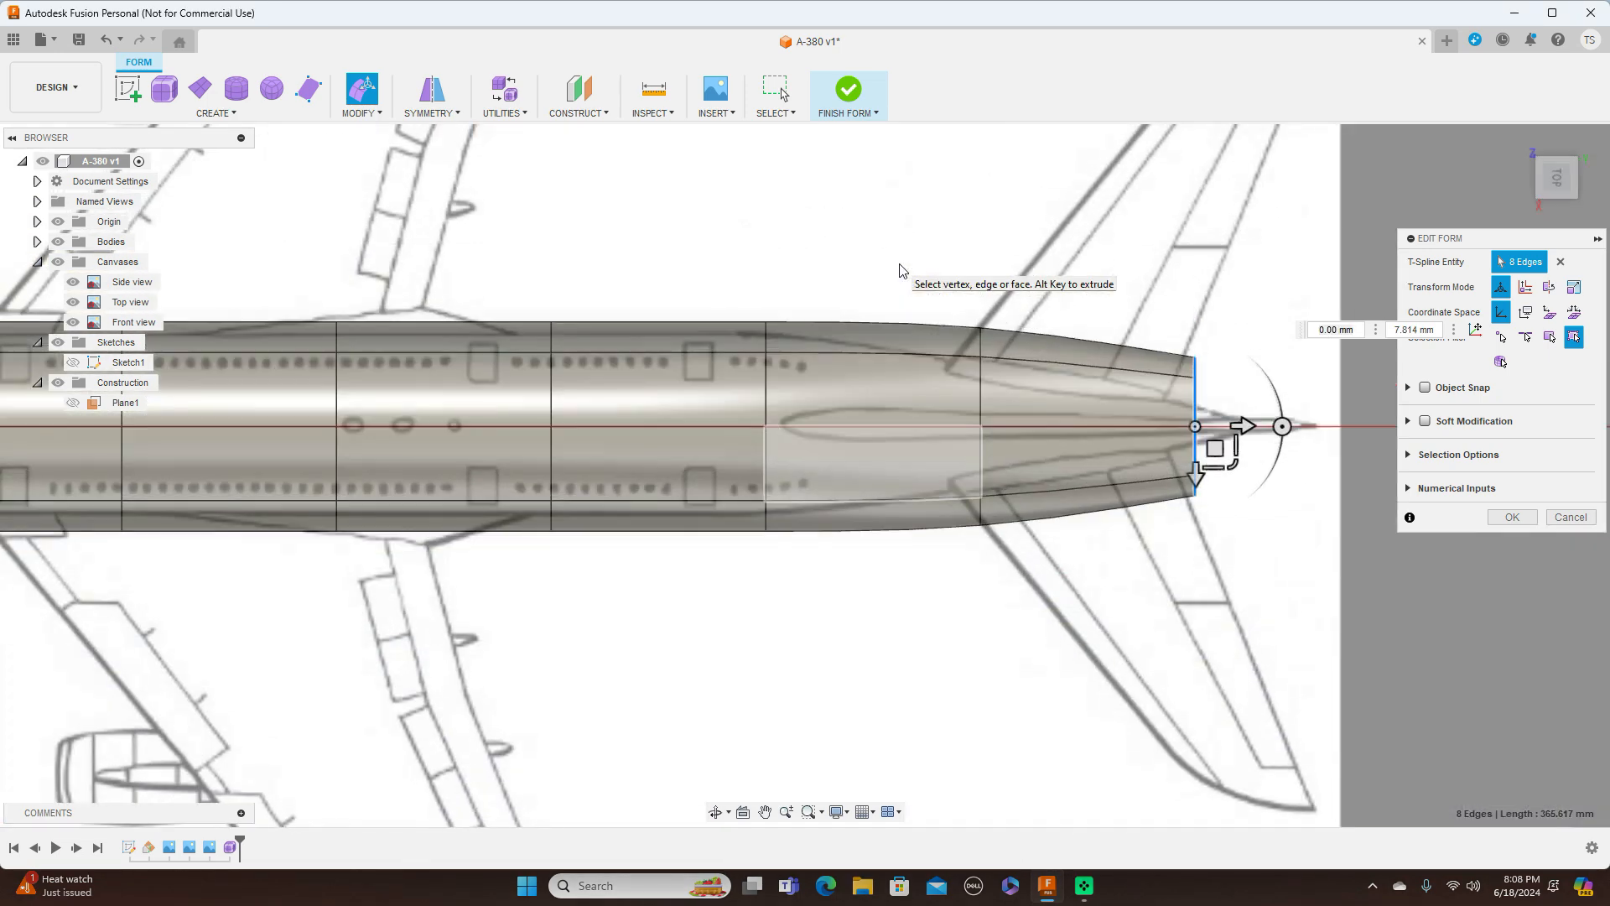
scroll(904, 270, "up", 4)
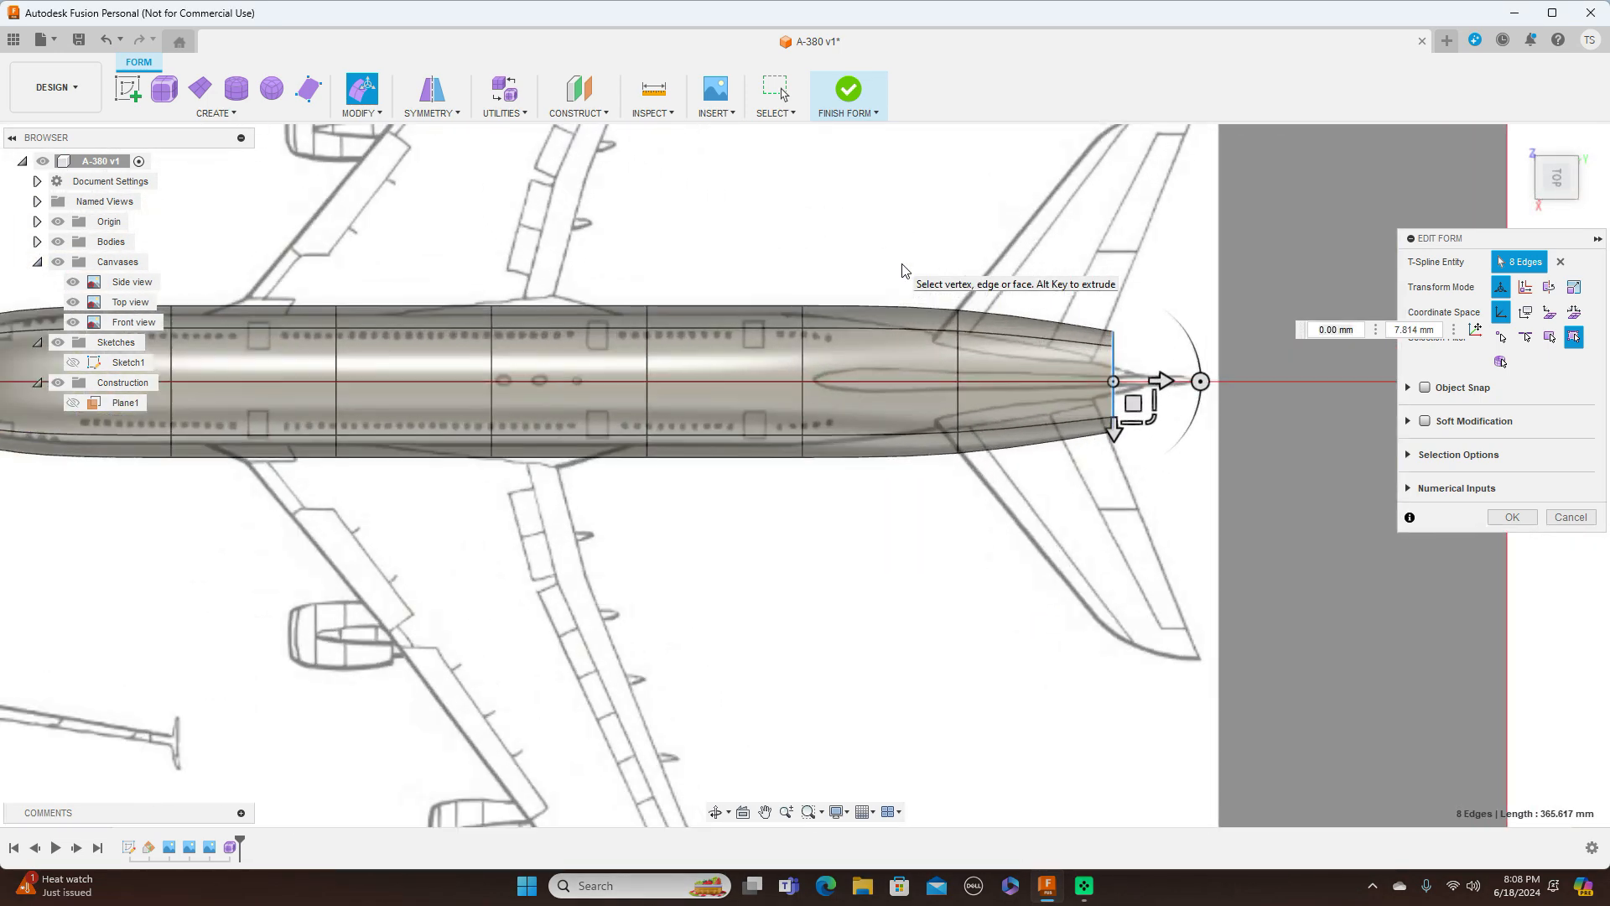
scroll(903, 270, "up", 2)
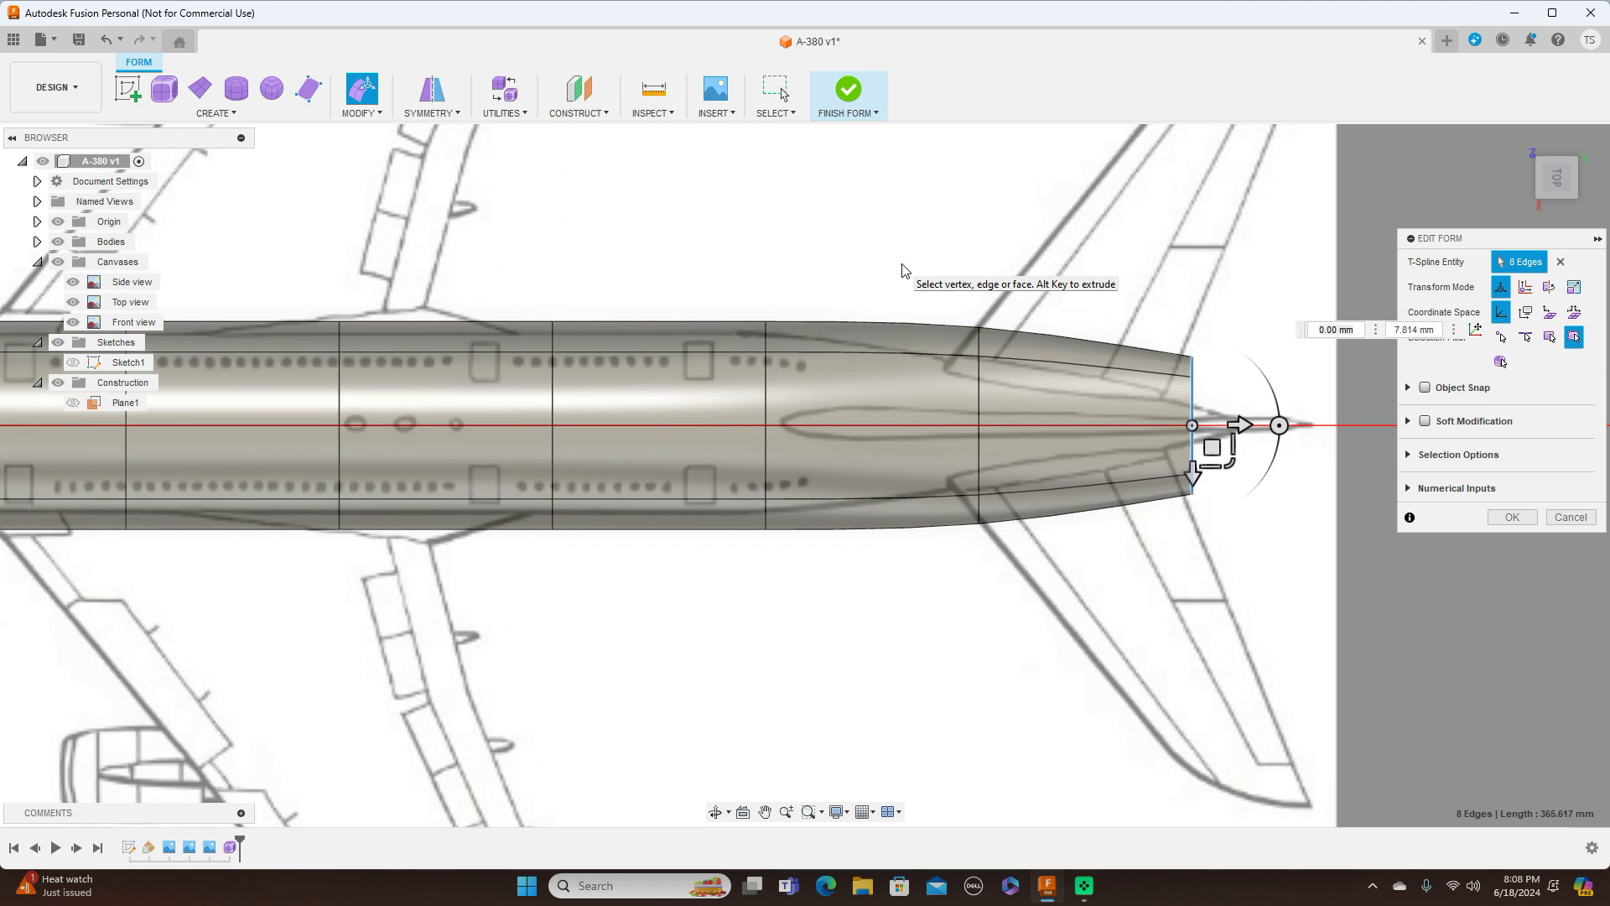
scroll(903, 270, "down", 4)
middle_click_drag(842, 201, 1060, 196)
scroll(881, 235, "up", 2)
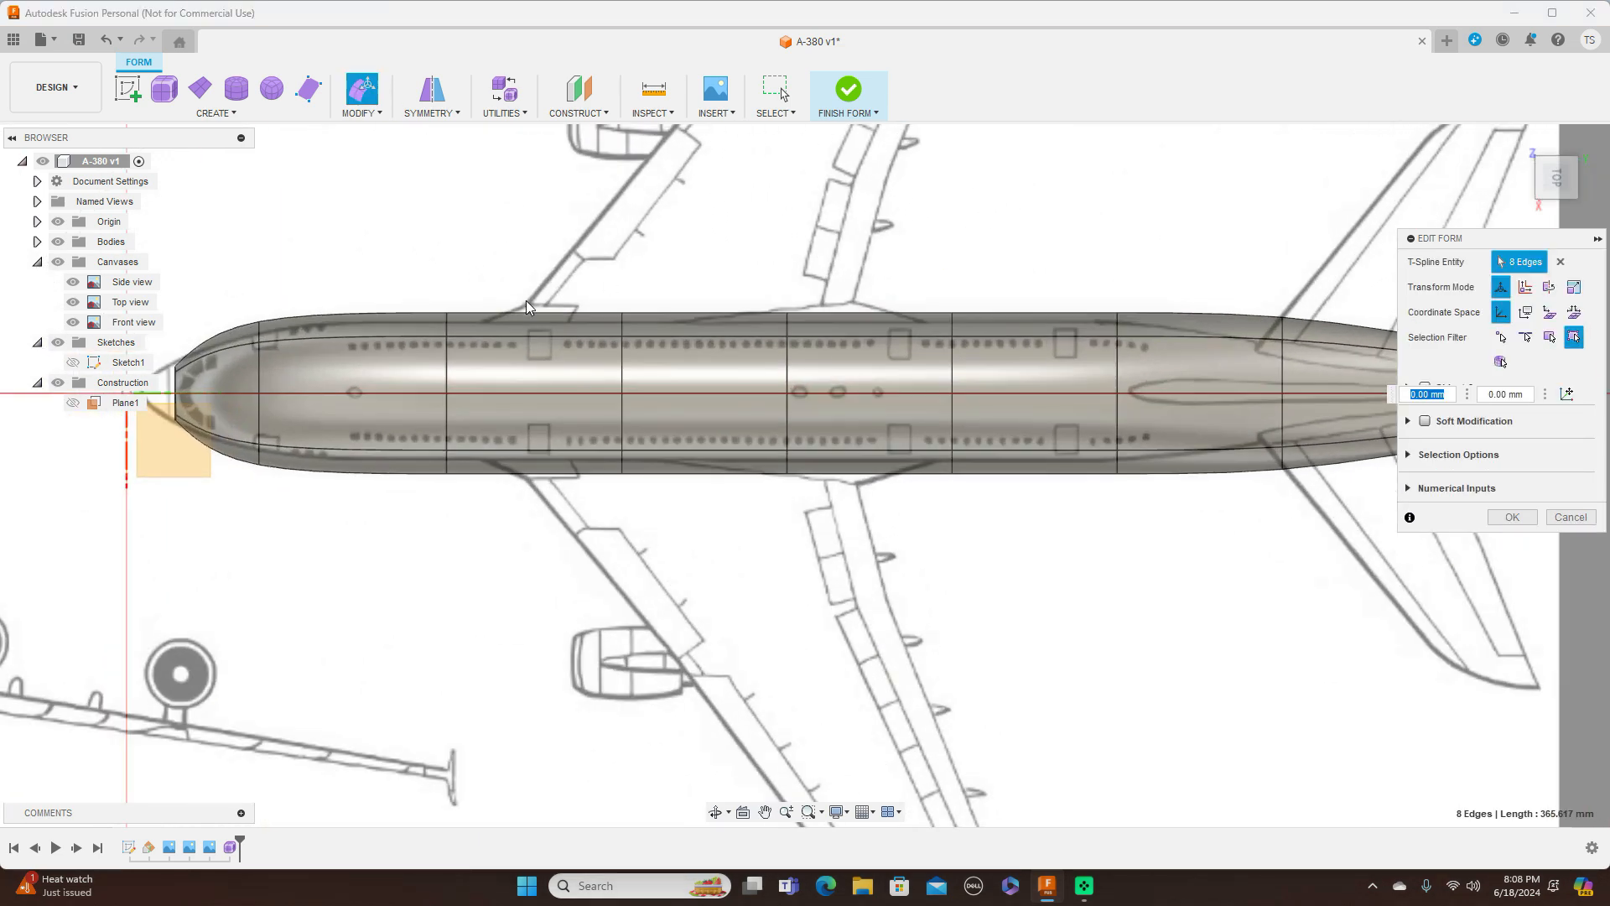
double_click(261, 383)
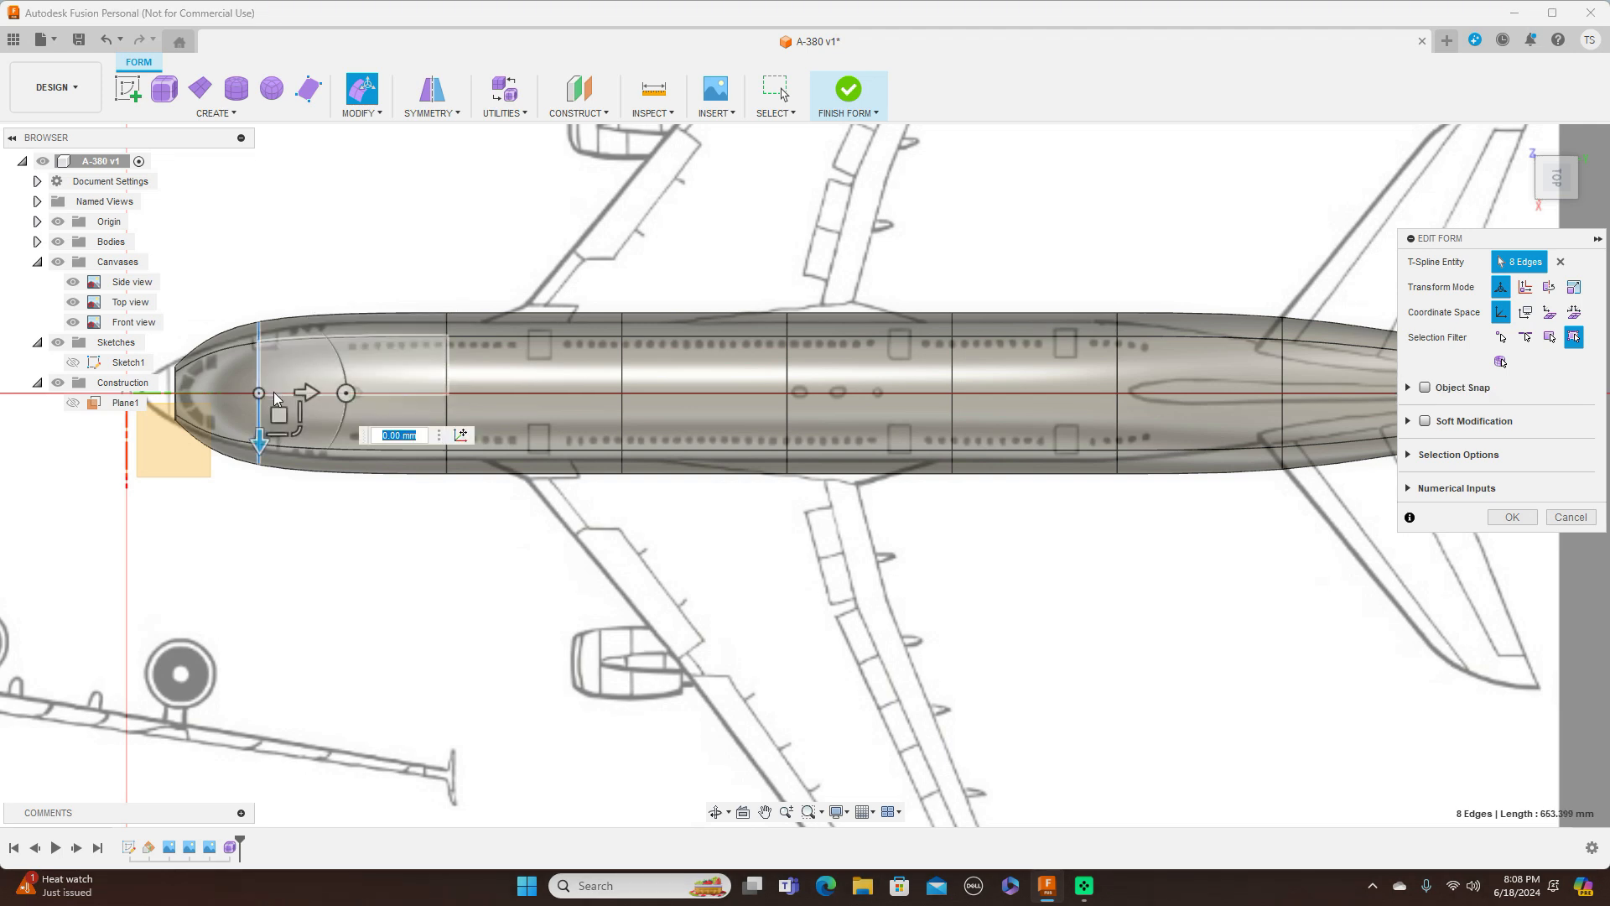
left_click(298, 432)
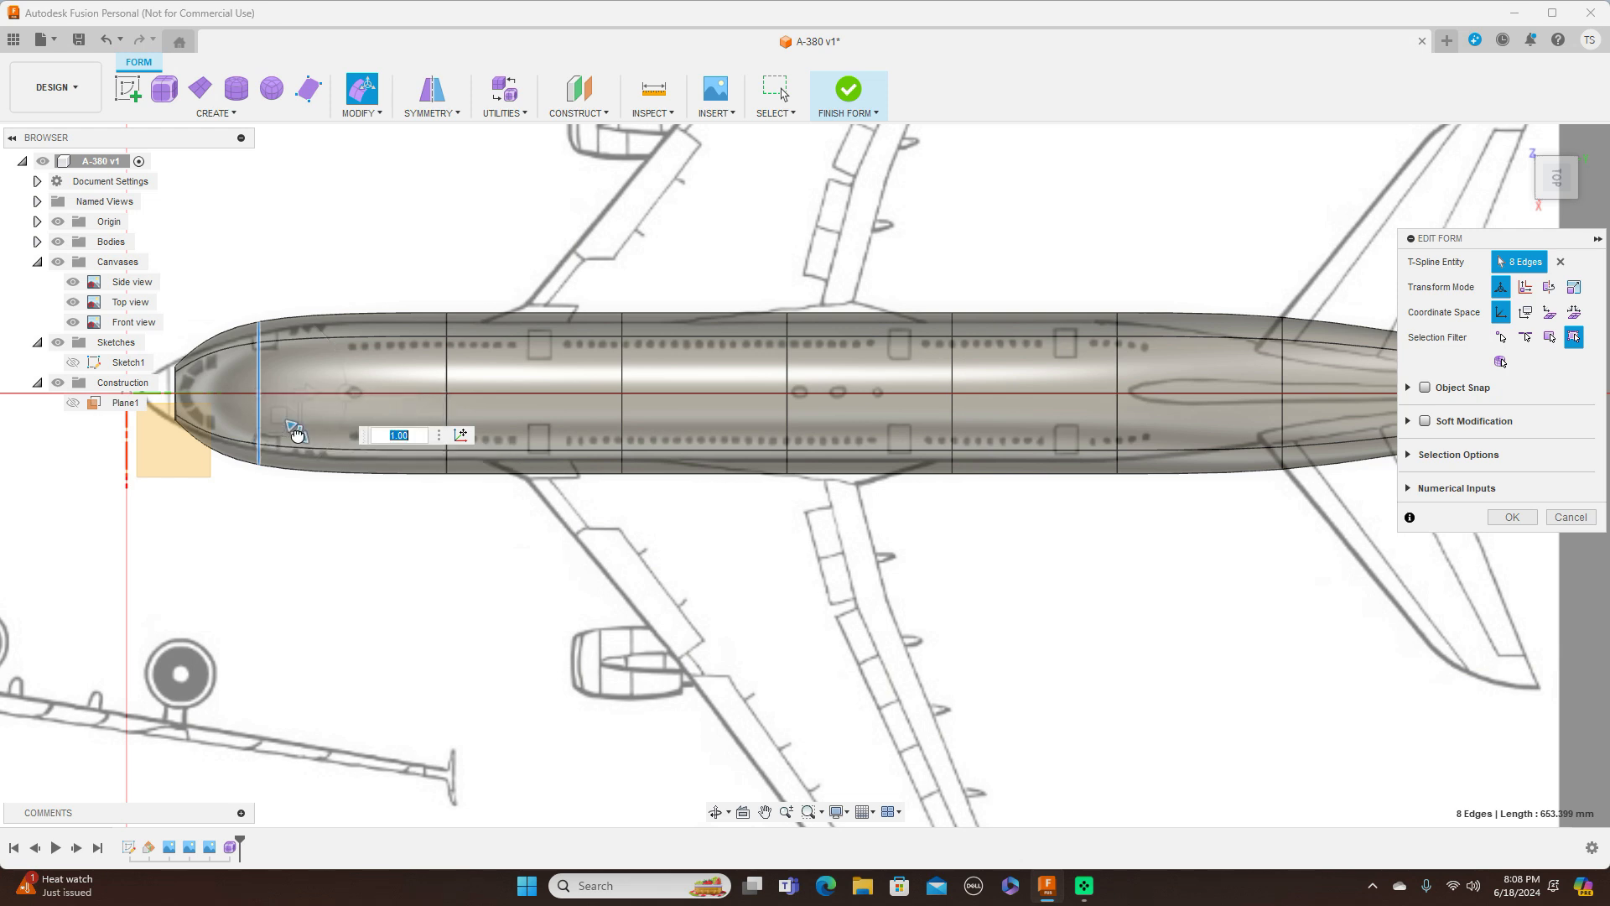
type("0.806")
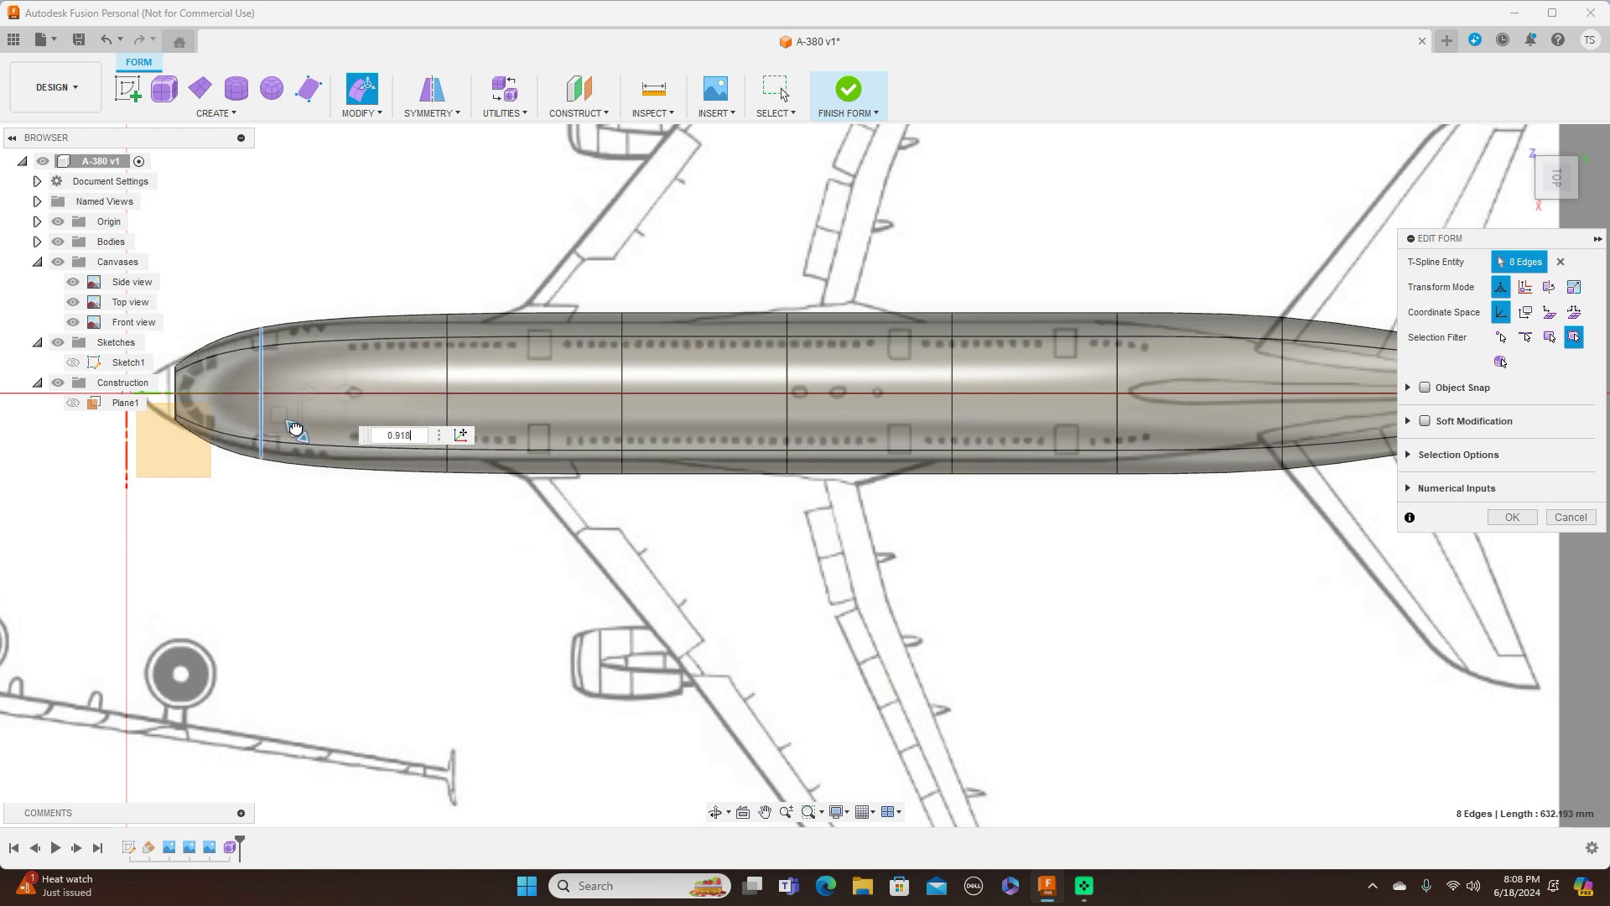
key("Return")
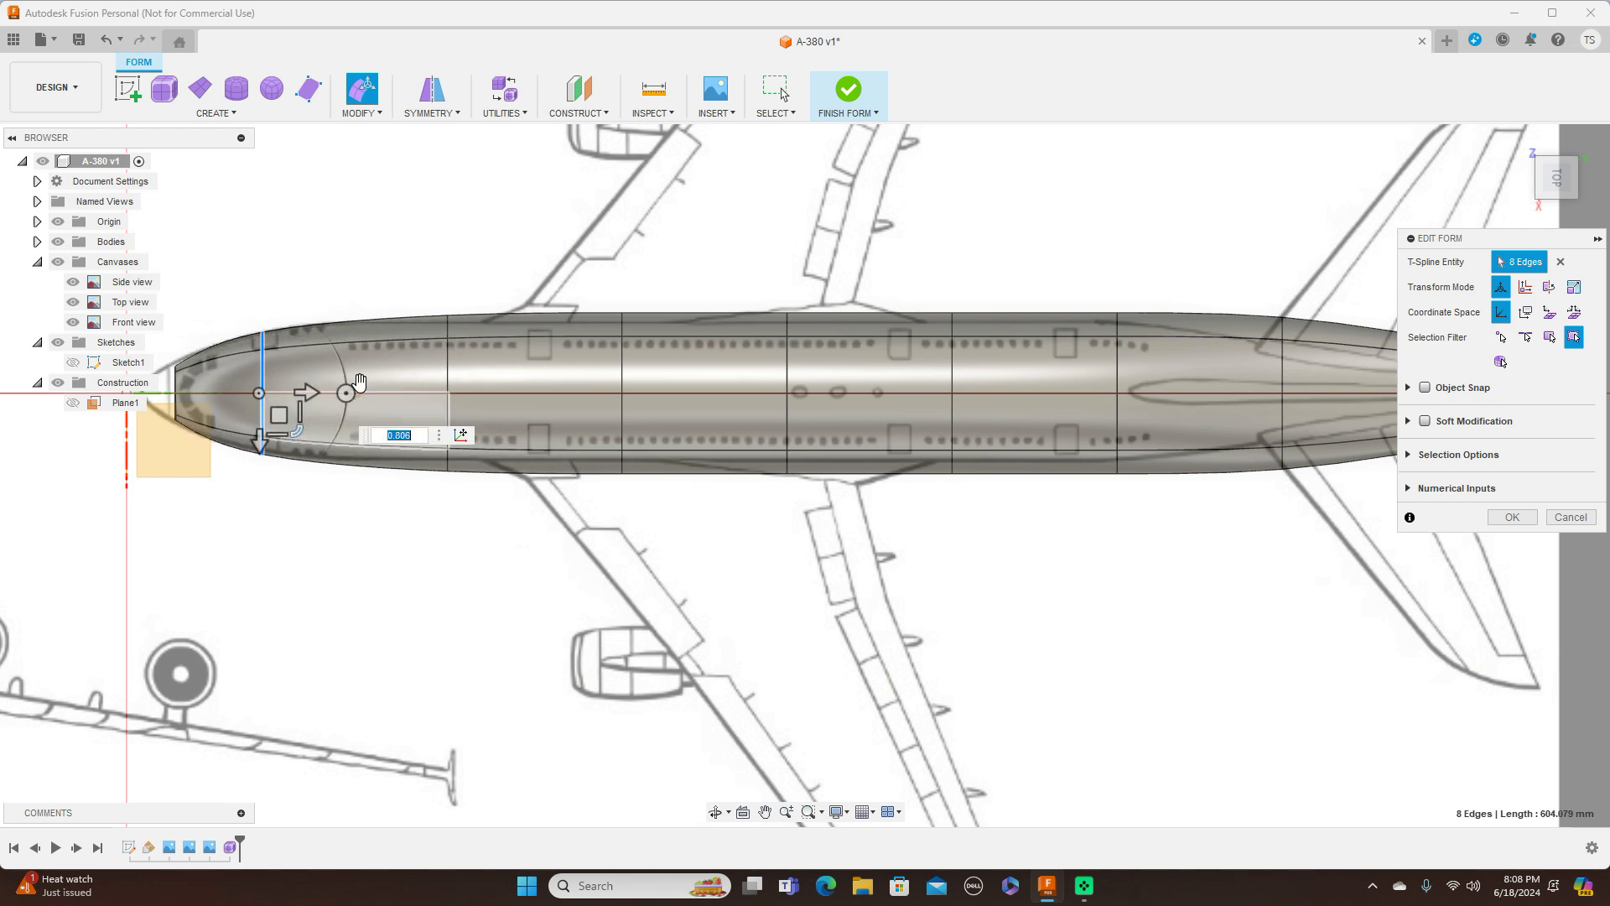
Narrow the next two edge loops along the forward fuselage to the top-view outline, scaling the rearward one to about 0.892
double_click(447, 366)
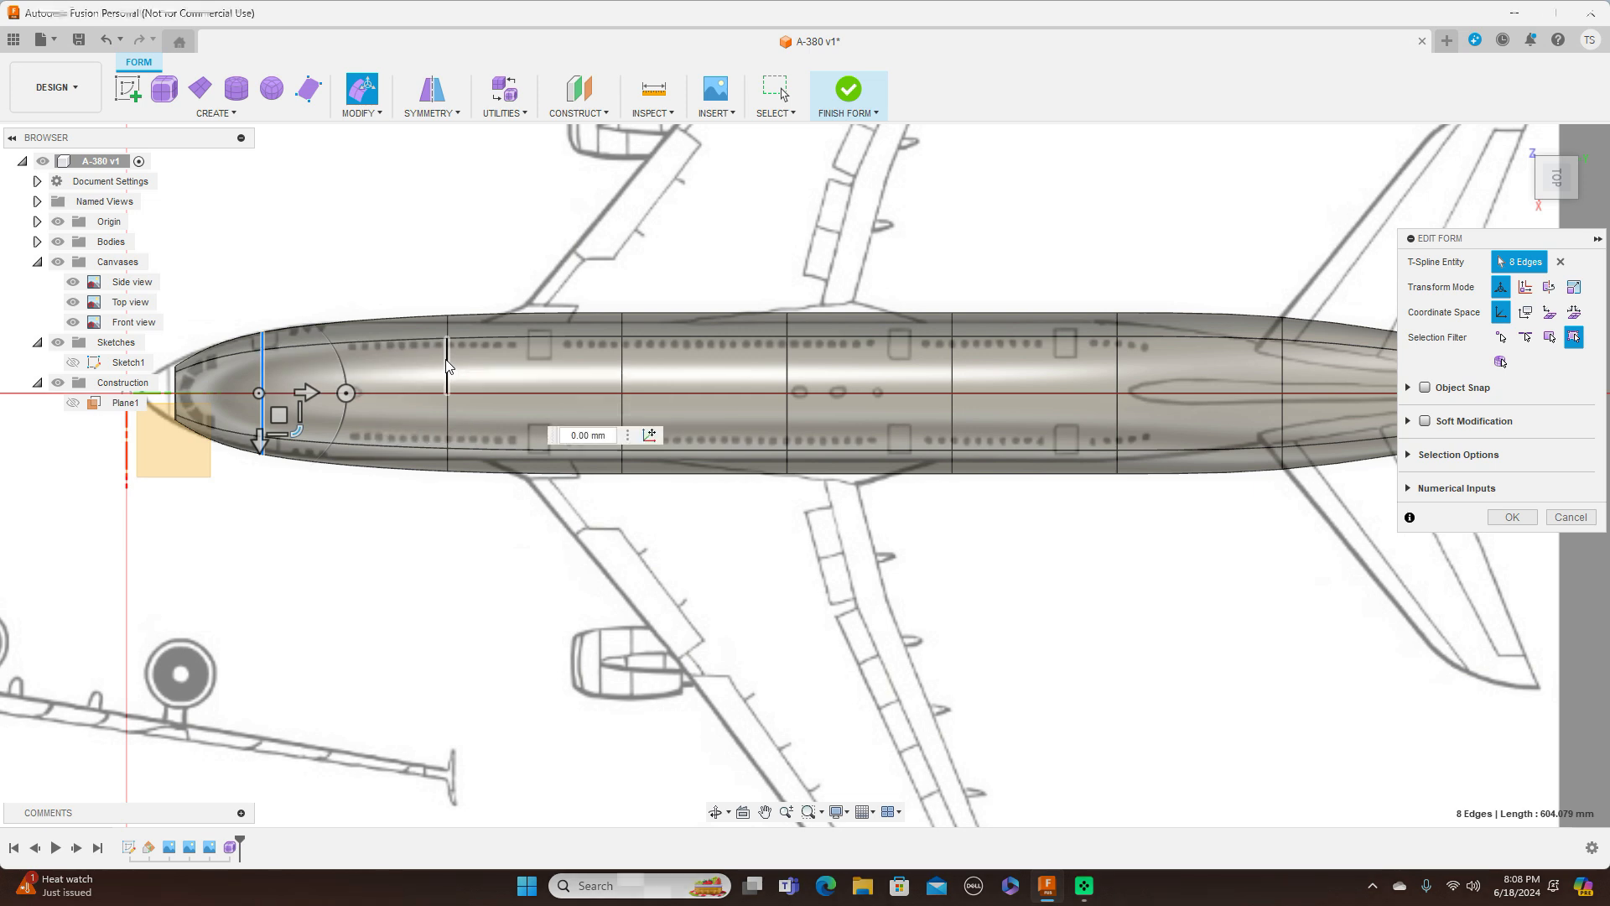
left_click(484, 433)
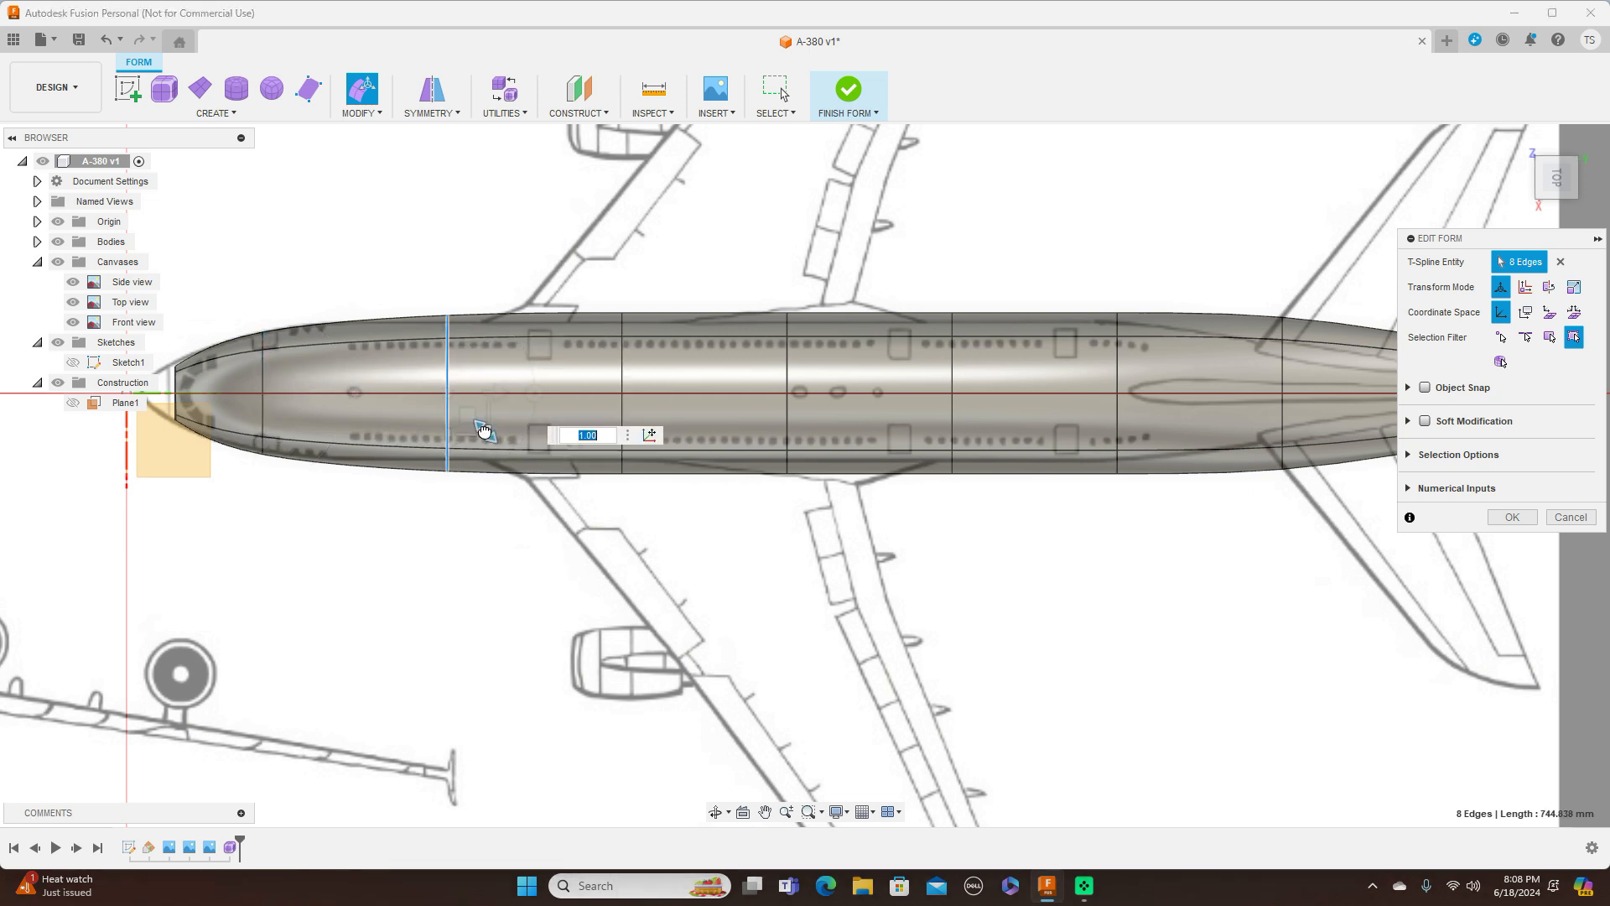
left_click_drag(484, 430, 483, 426)
double_click(621, 370)
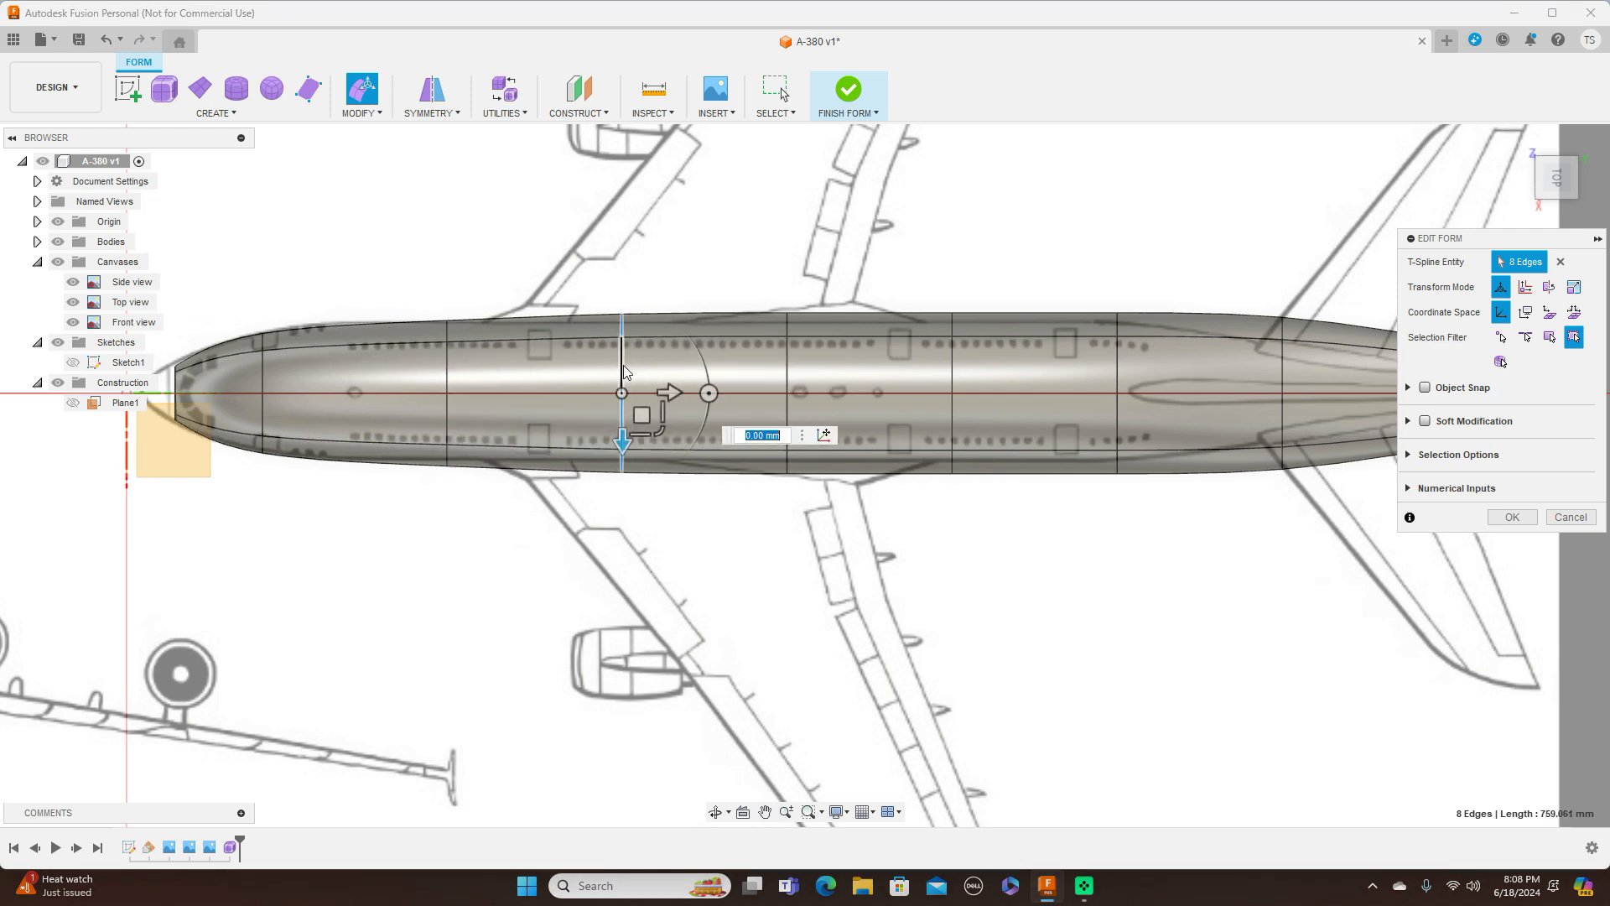
left_click_drag(660, 431, 657, 431)
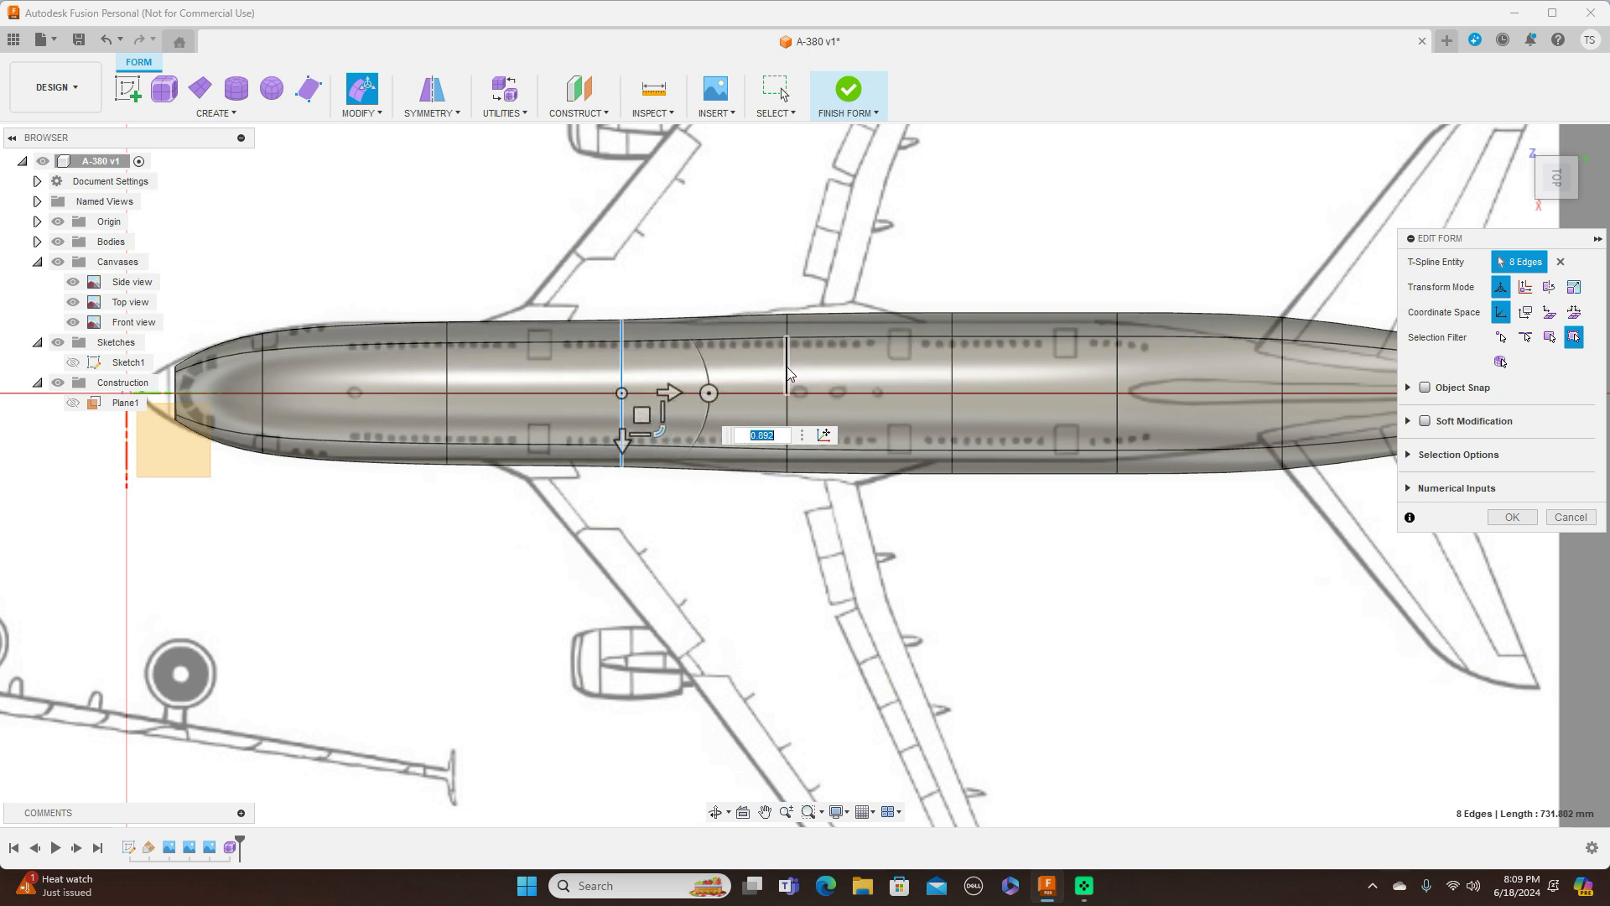
Narrow the next three edge loops along the mid and rear fuselage to the top-view outline, scaling the last two to 0.842 and 0.854
double_click(788, 375)
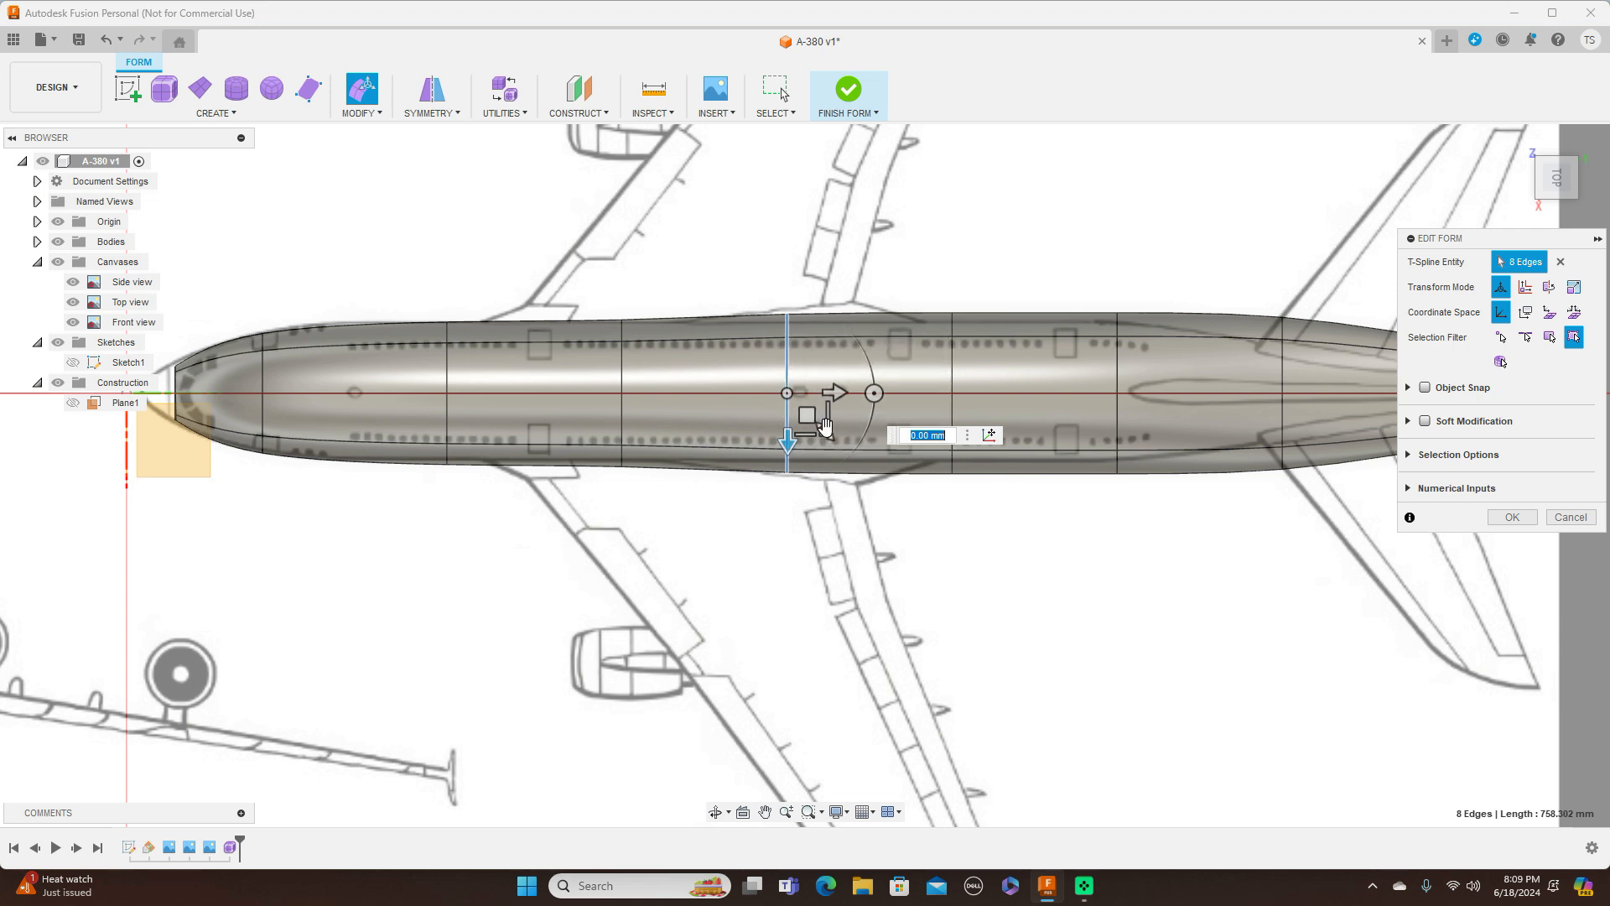
left_click_drag(827, 429, 825, 422)
double_click(952, 369)
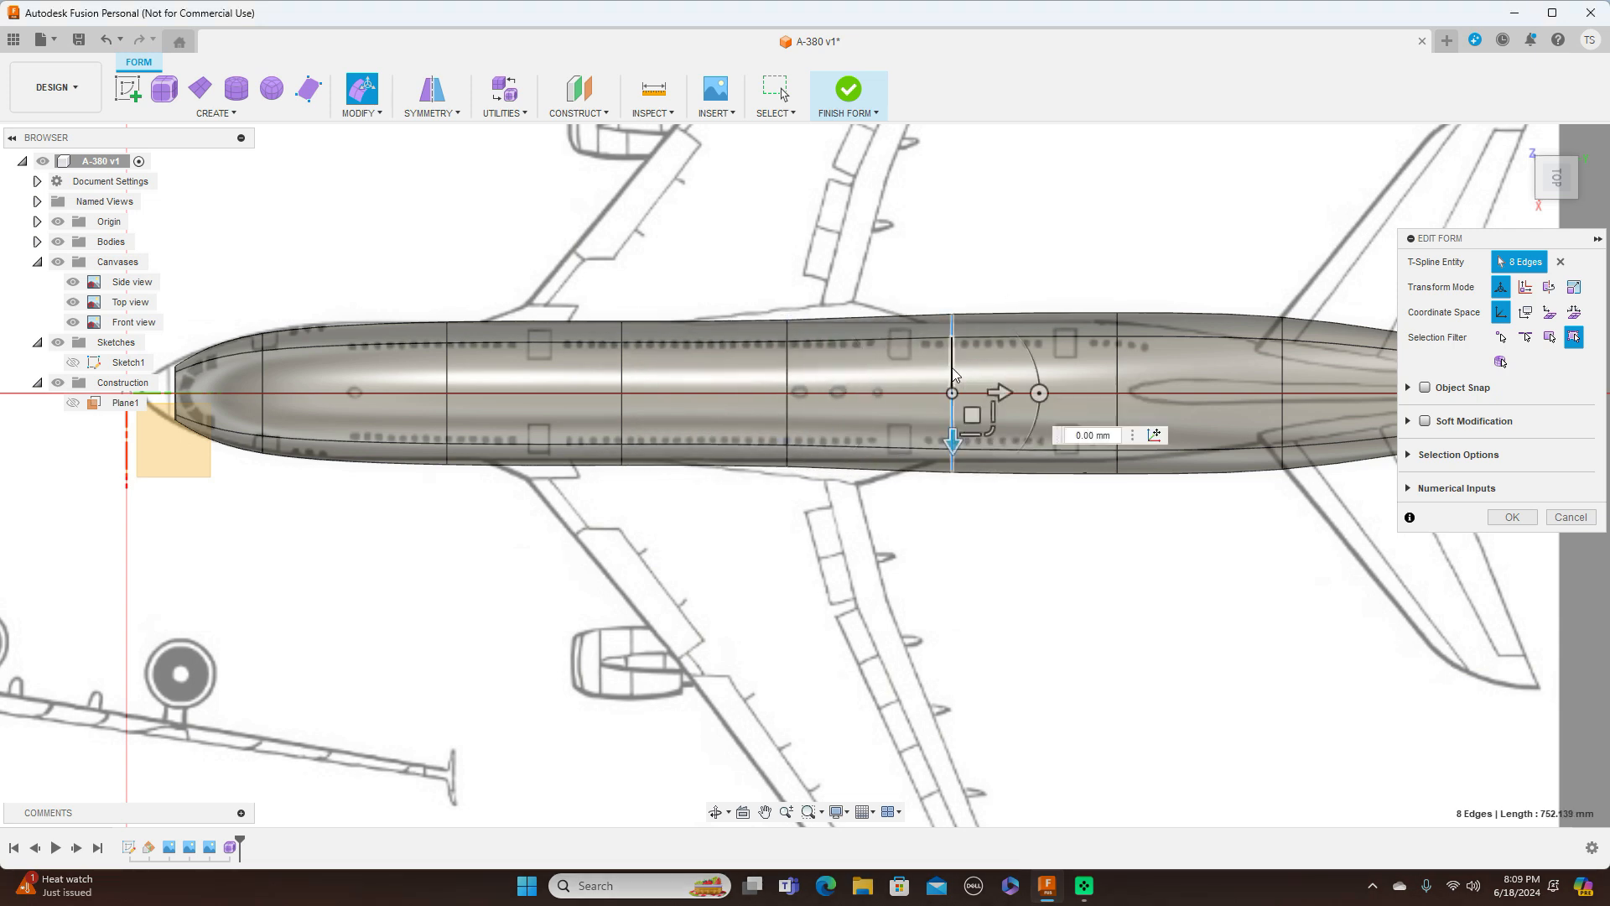
left_click_drag(988, 431, 1034, 414)
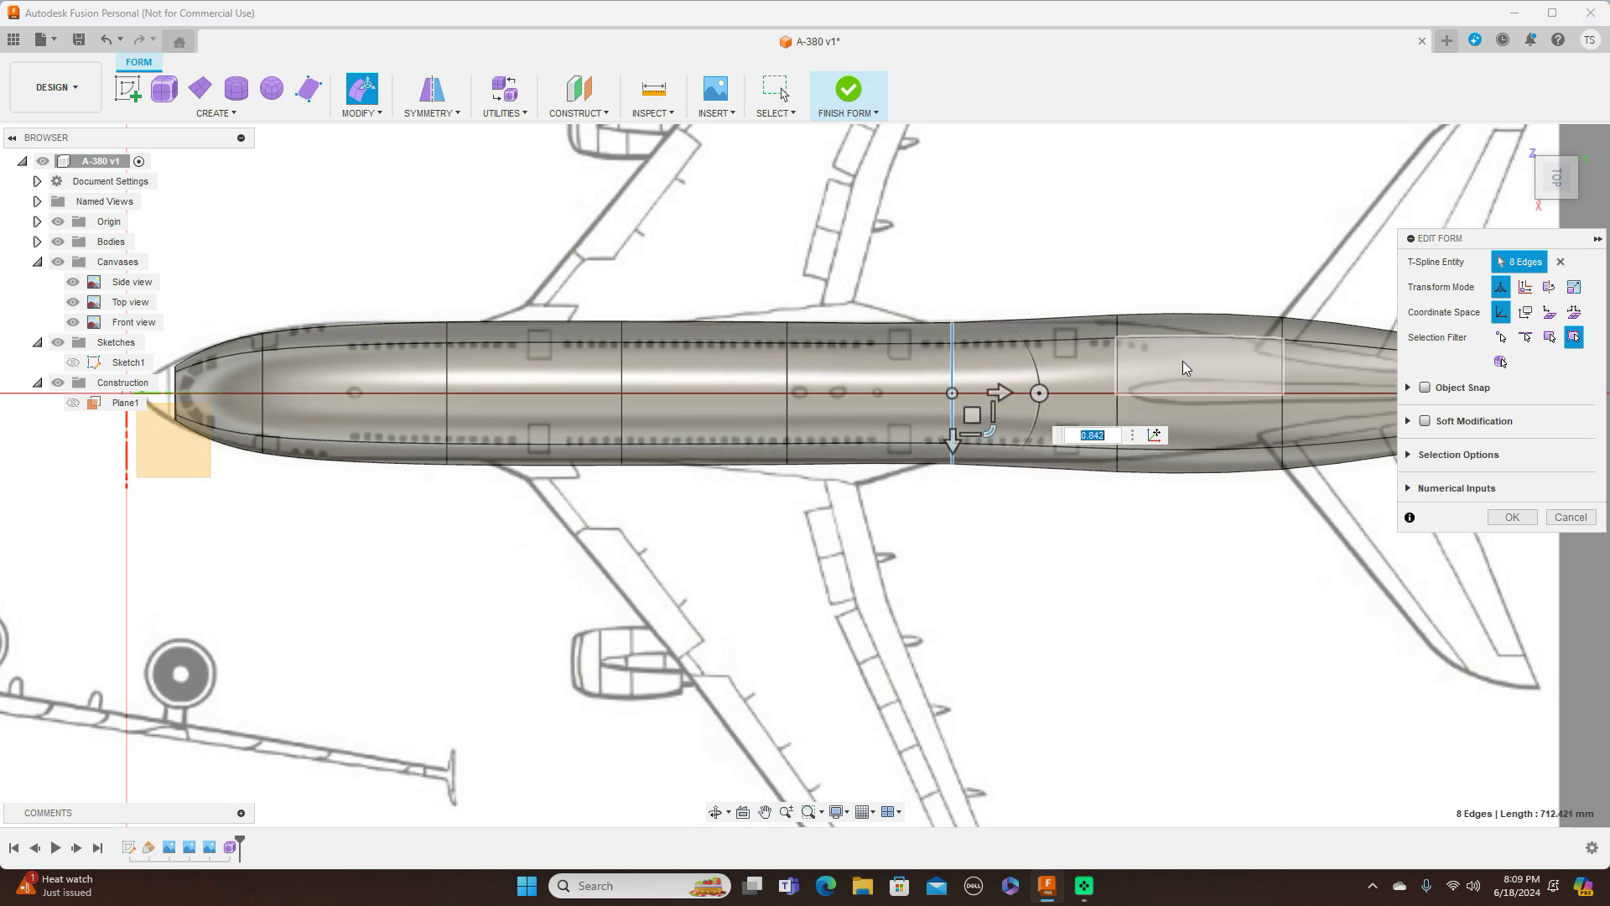
double_click(1117, 359)
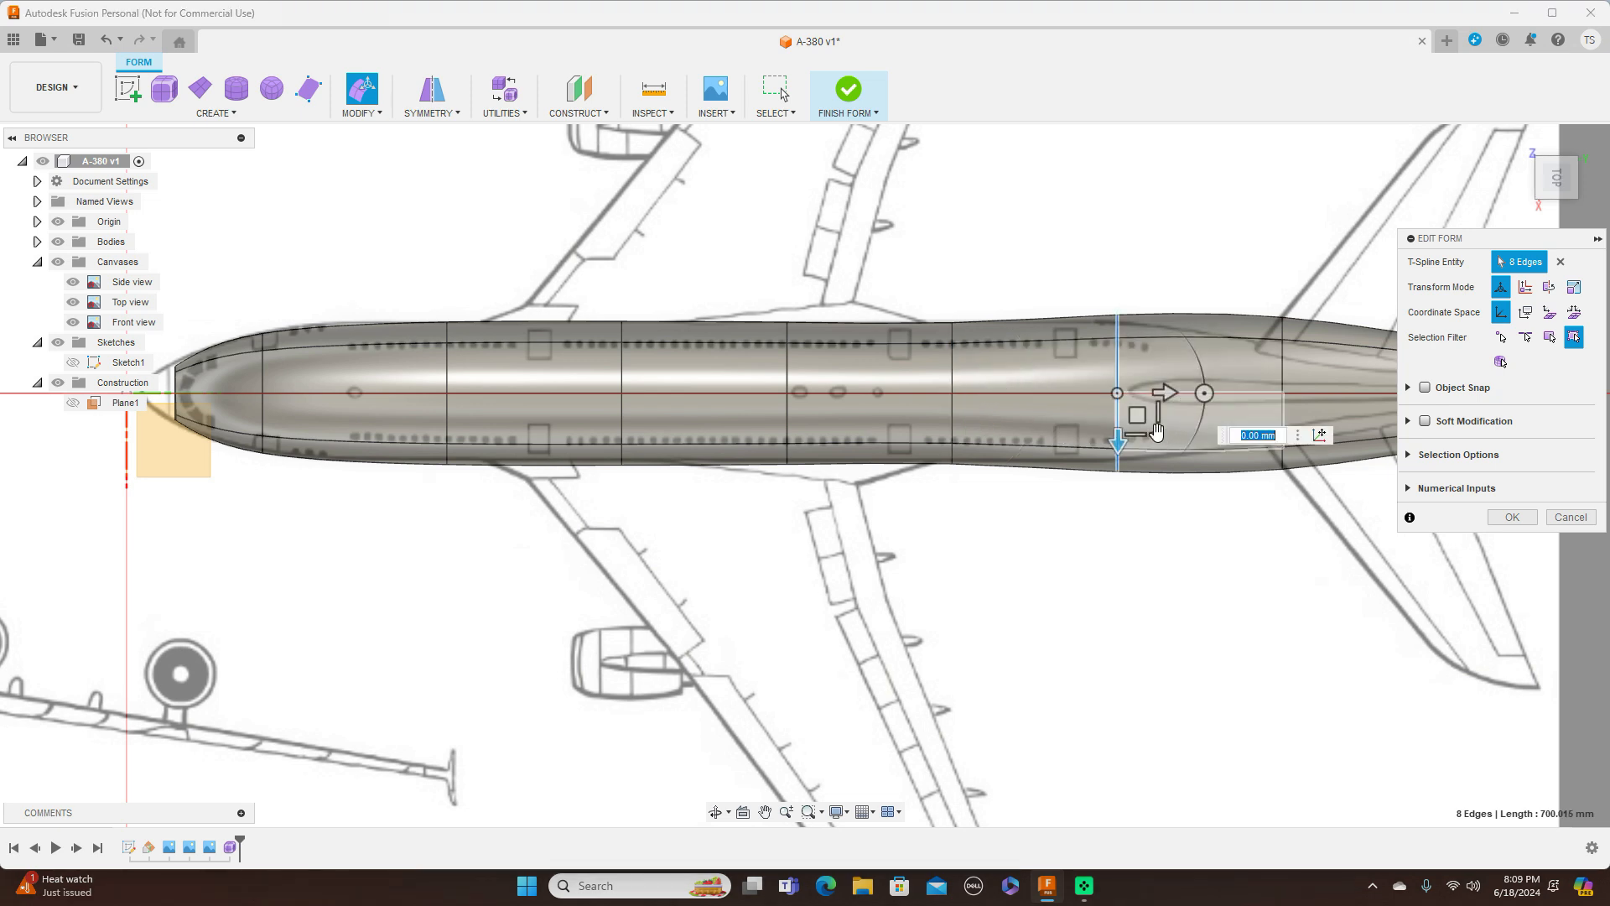
left_click_drag(1157, 431, 1156, 429)
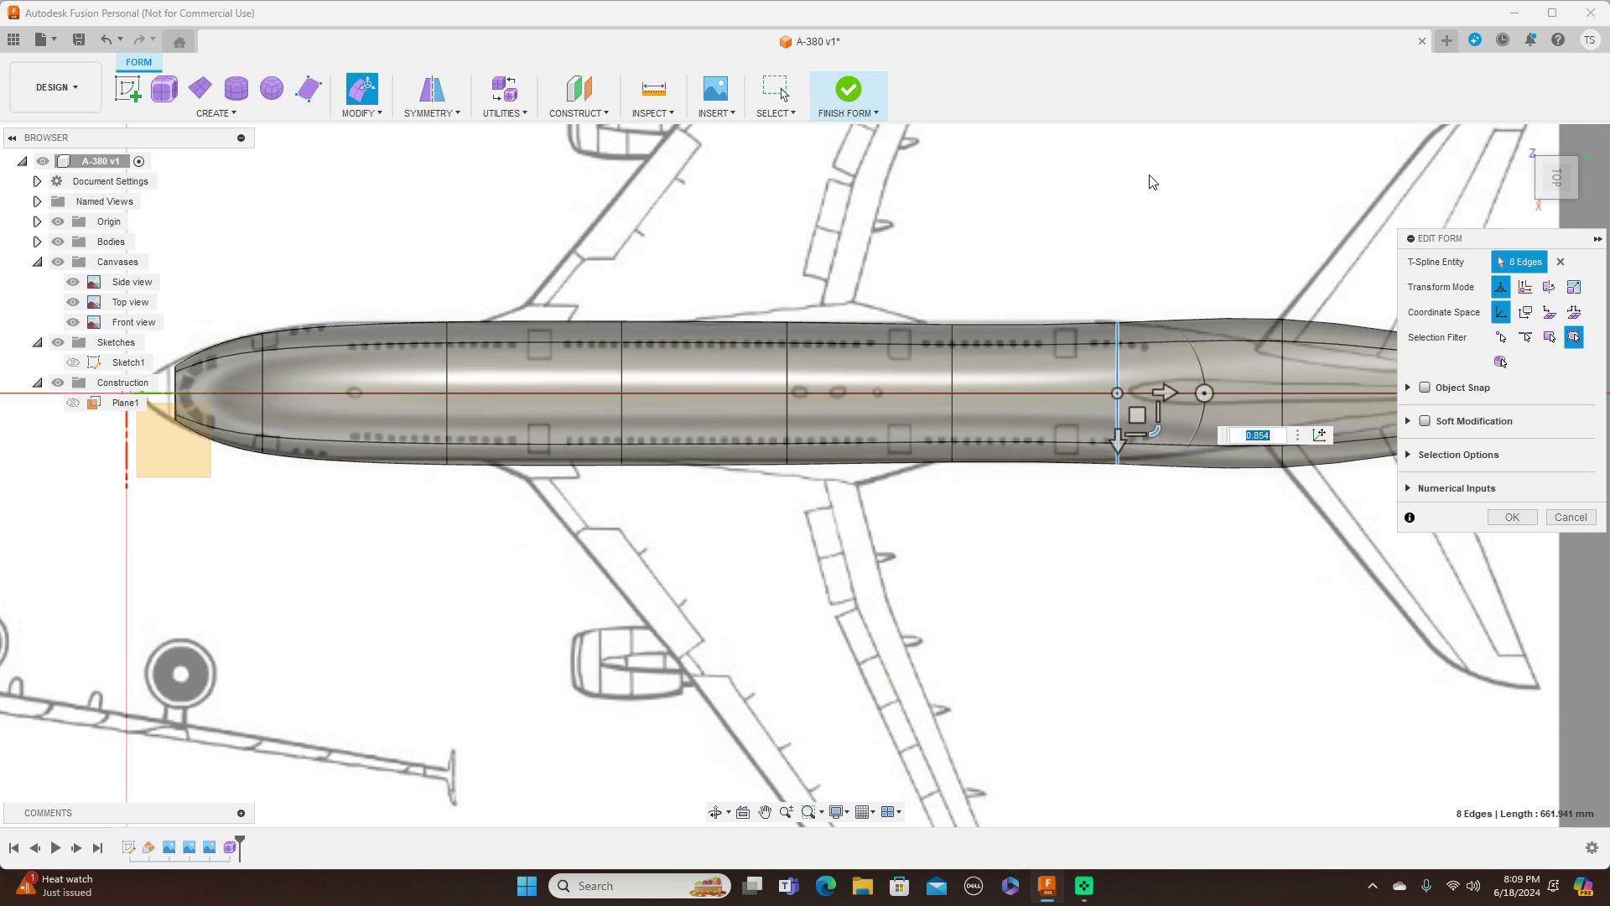
Scale the edge loop just ahead of the tail end to 0.564 so it tapers with the top-view outline
middle_click_drag(1162, 201, 819, 194)
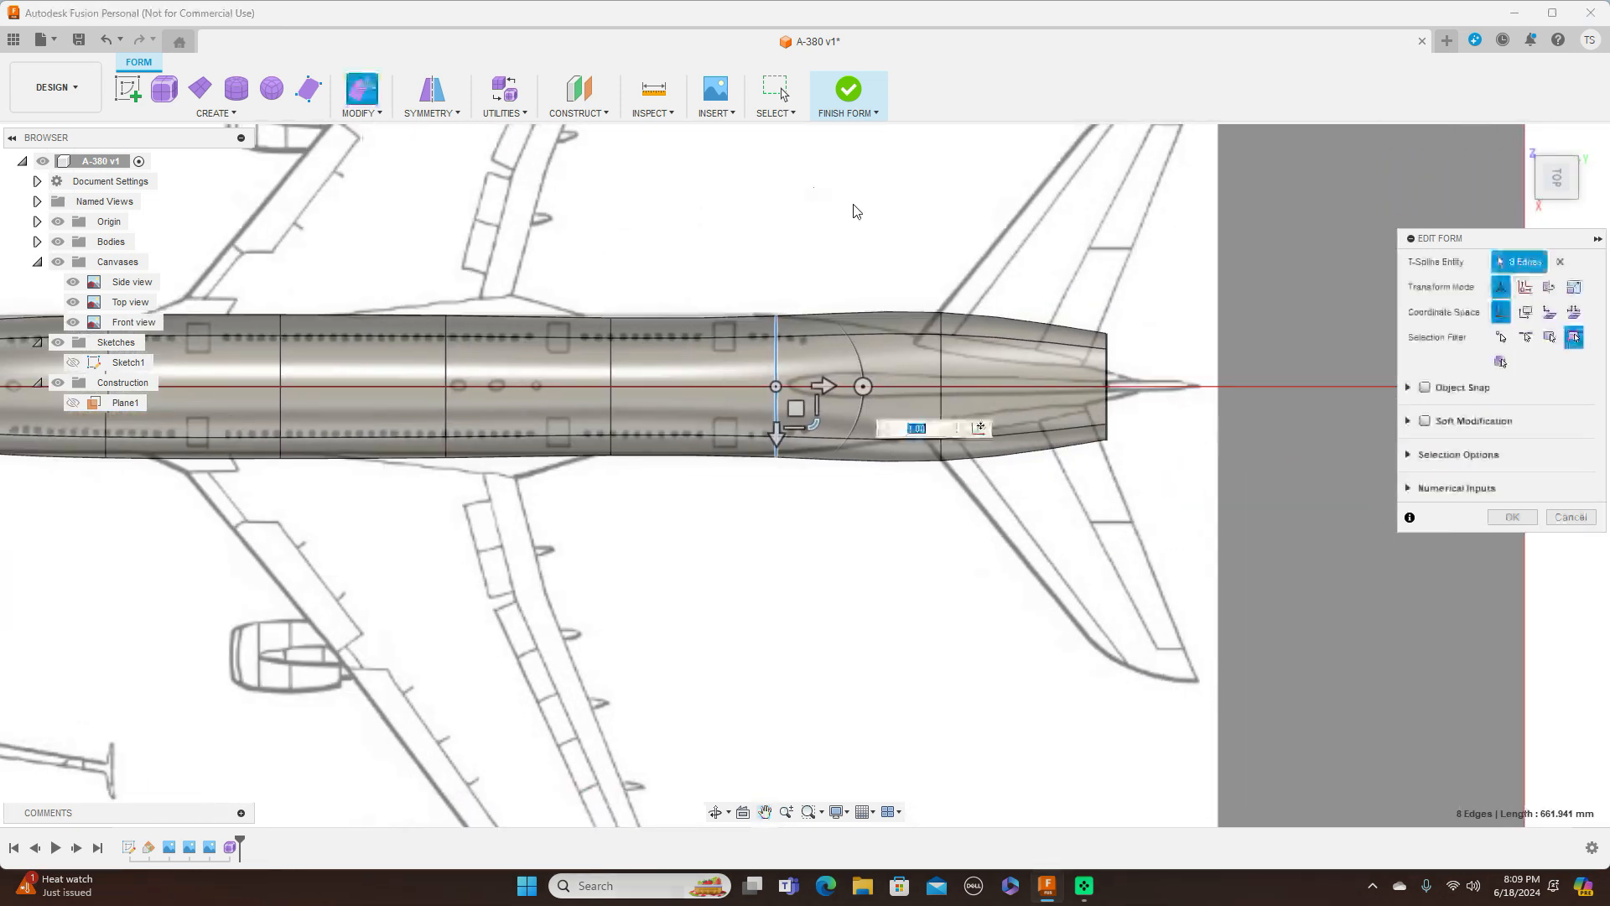
left_click(941, 362)
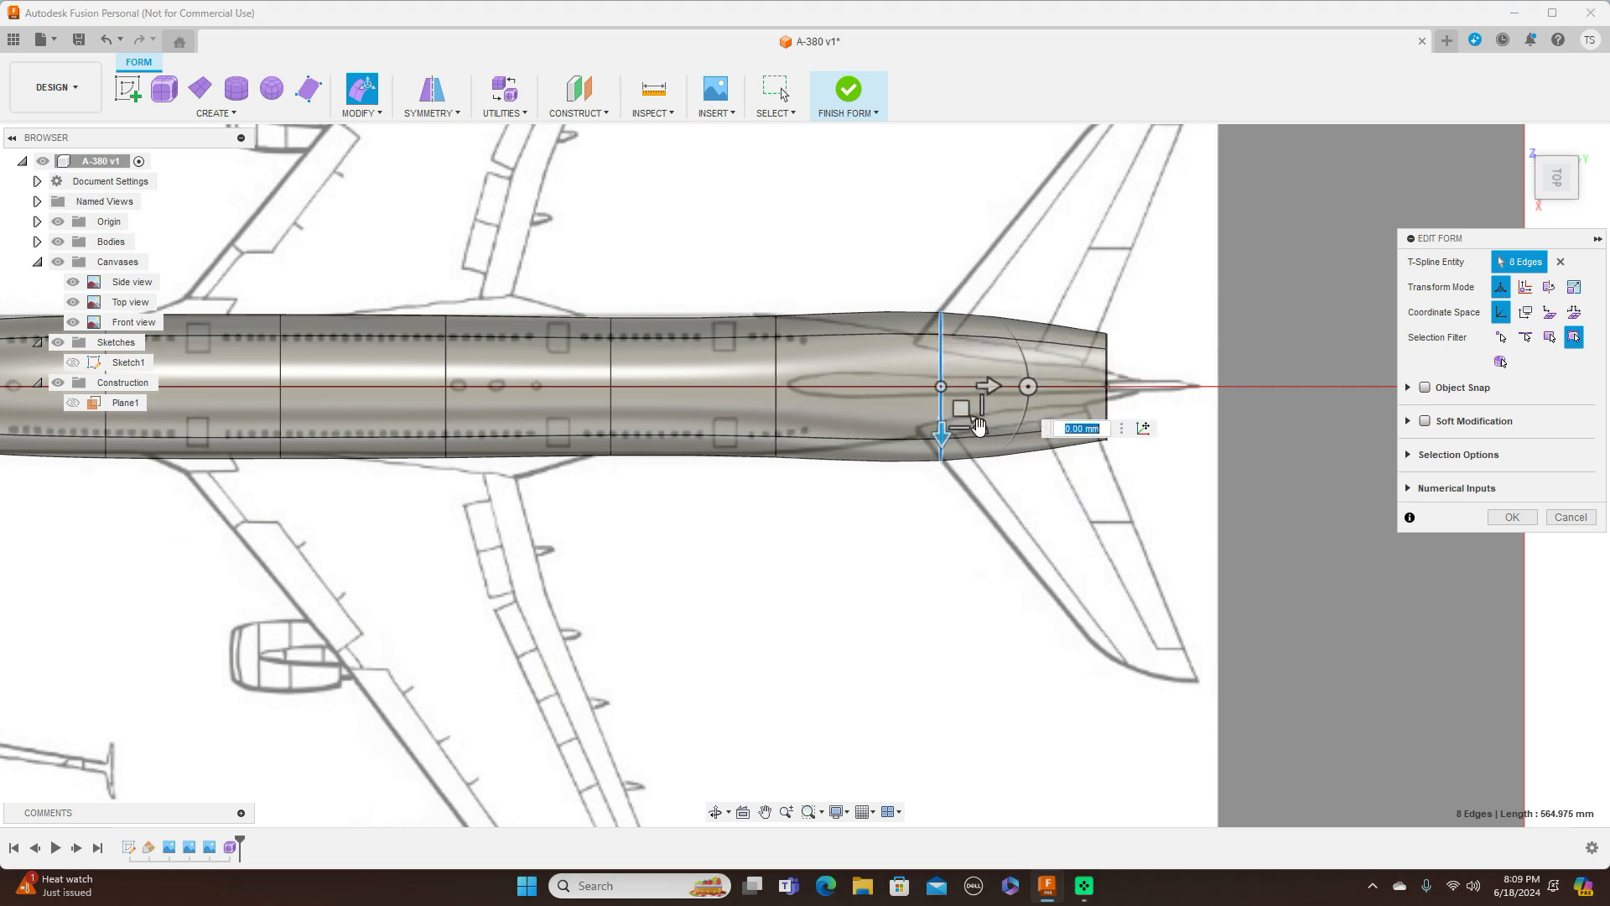
left_click_drag(979, 423, 978, 397)
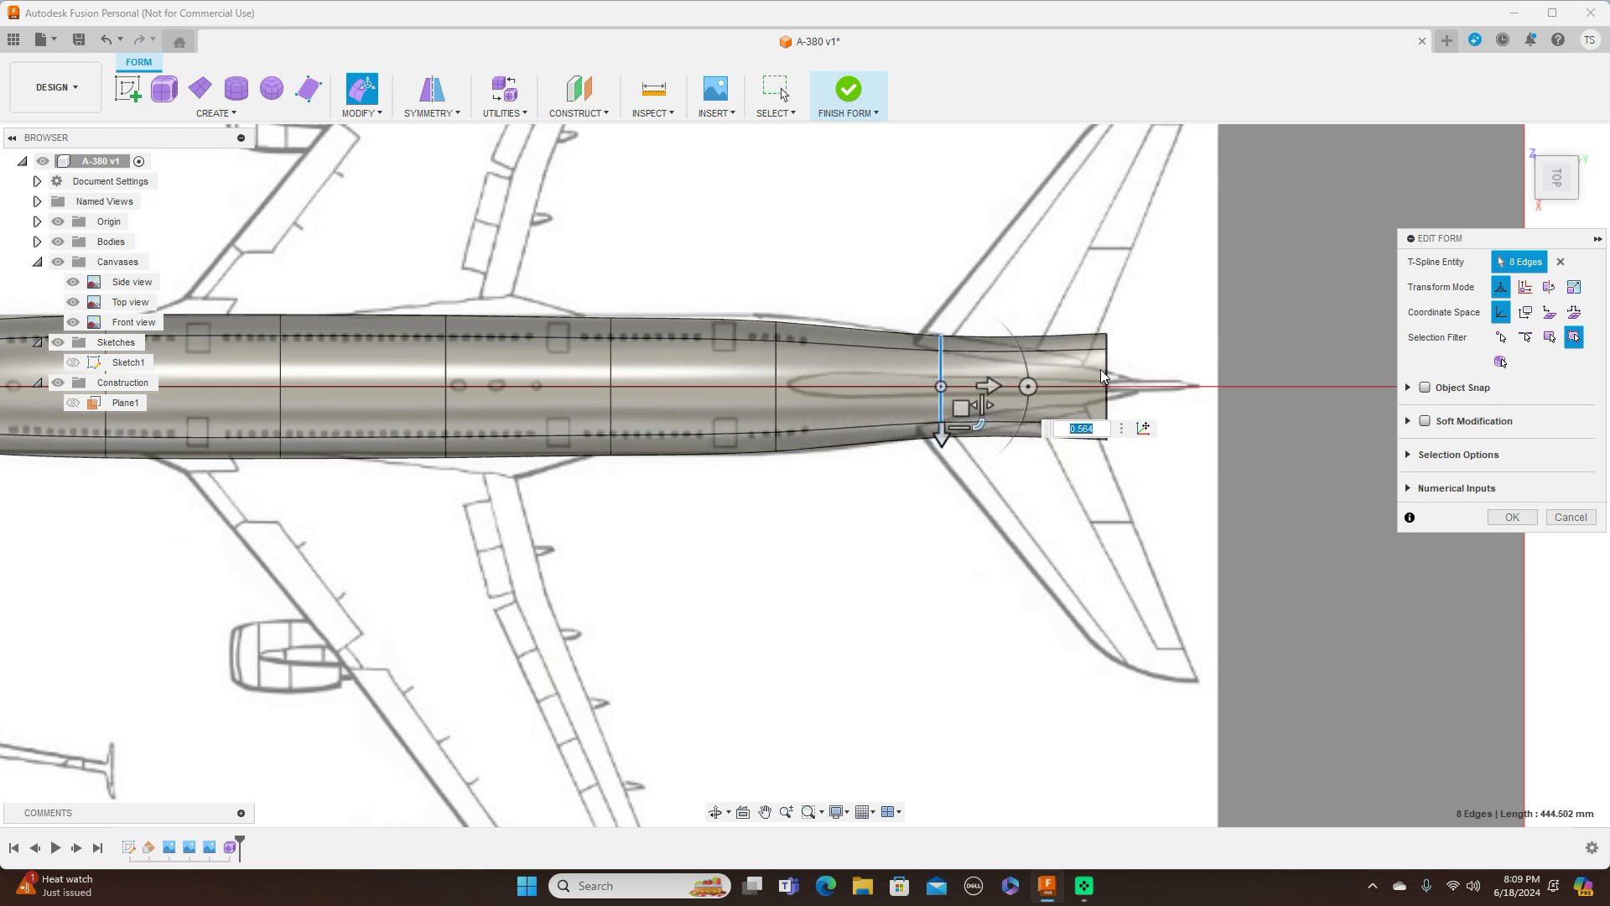
Scale the open edge loop at the tail end to 0.291 to narrow the tail cone in the top view
left_click(1107, 367)
double_click(1107, 367)
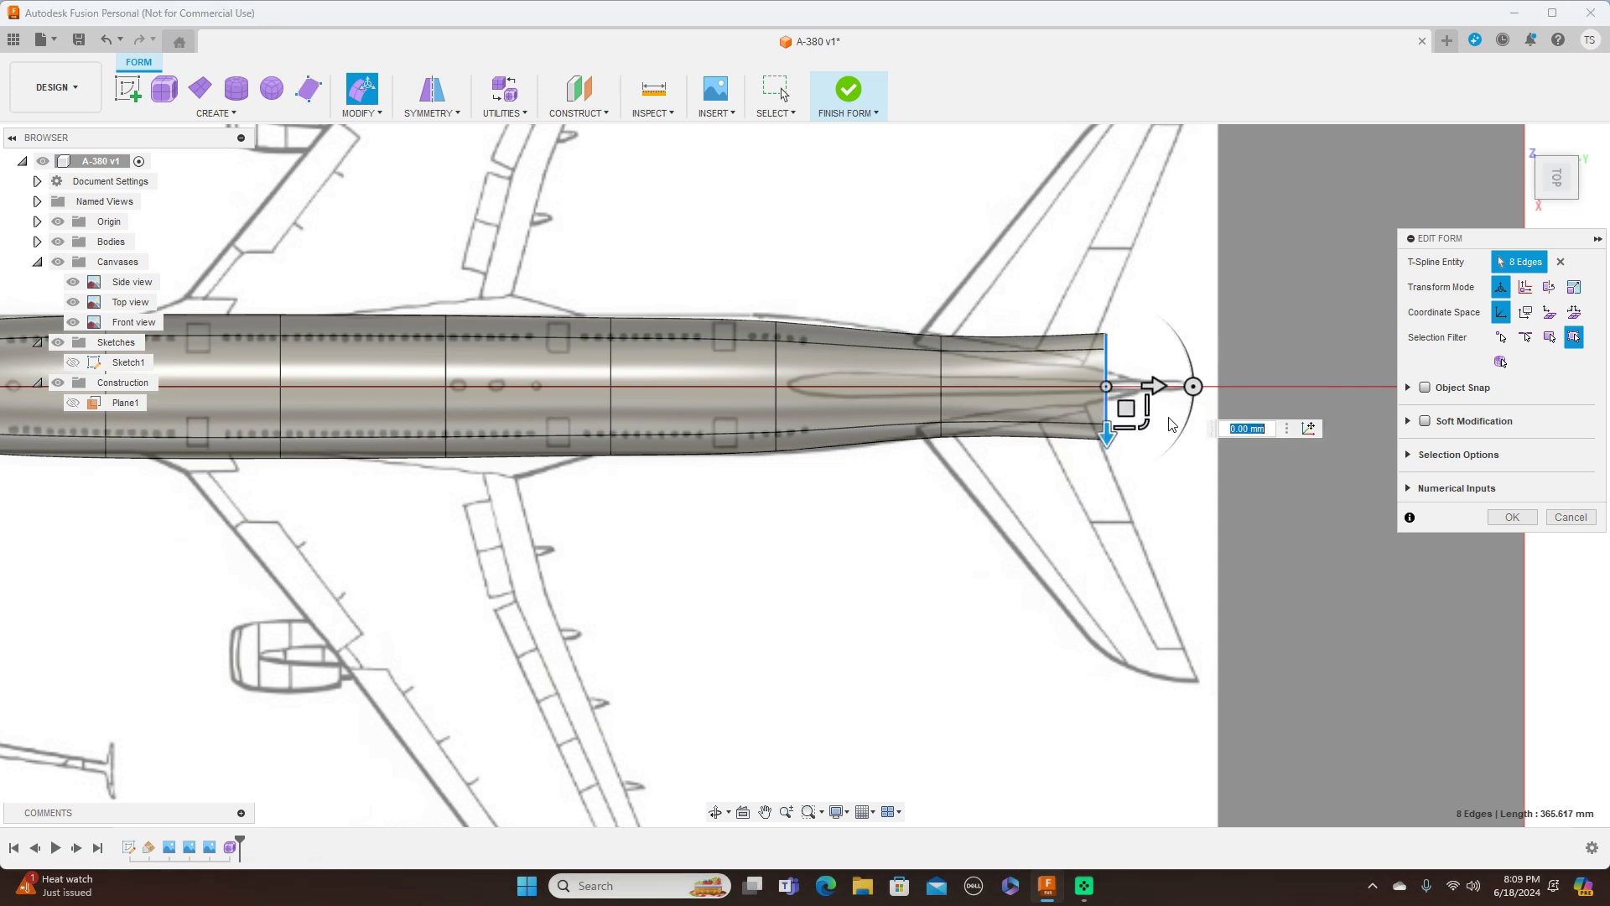
left_click_drag(1144, 425, 1136, 368)
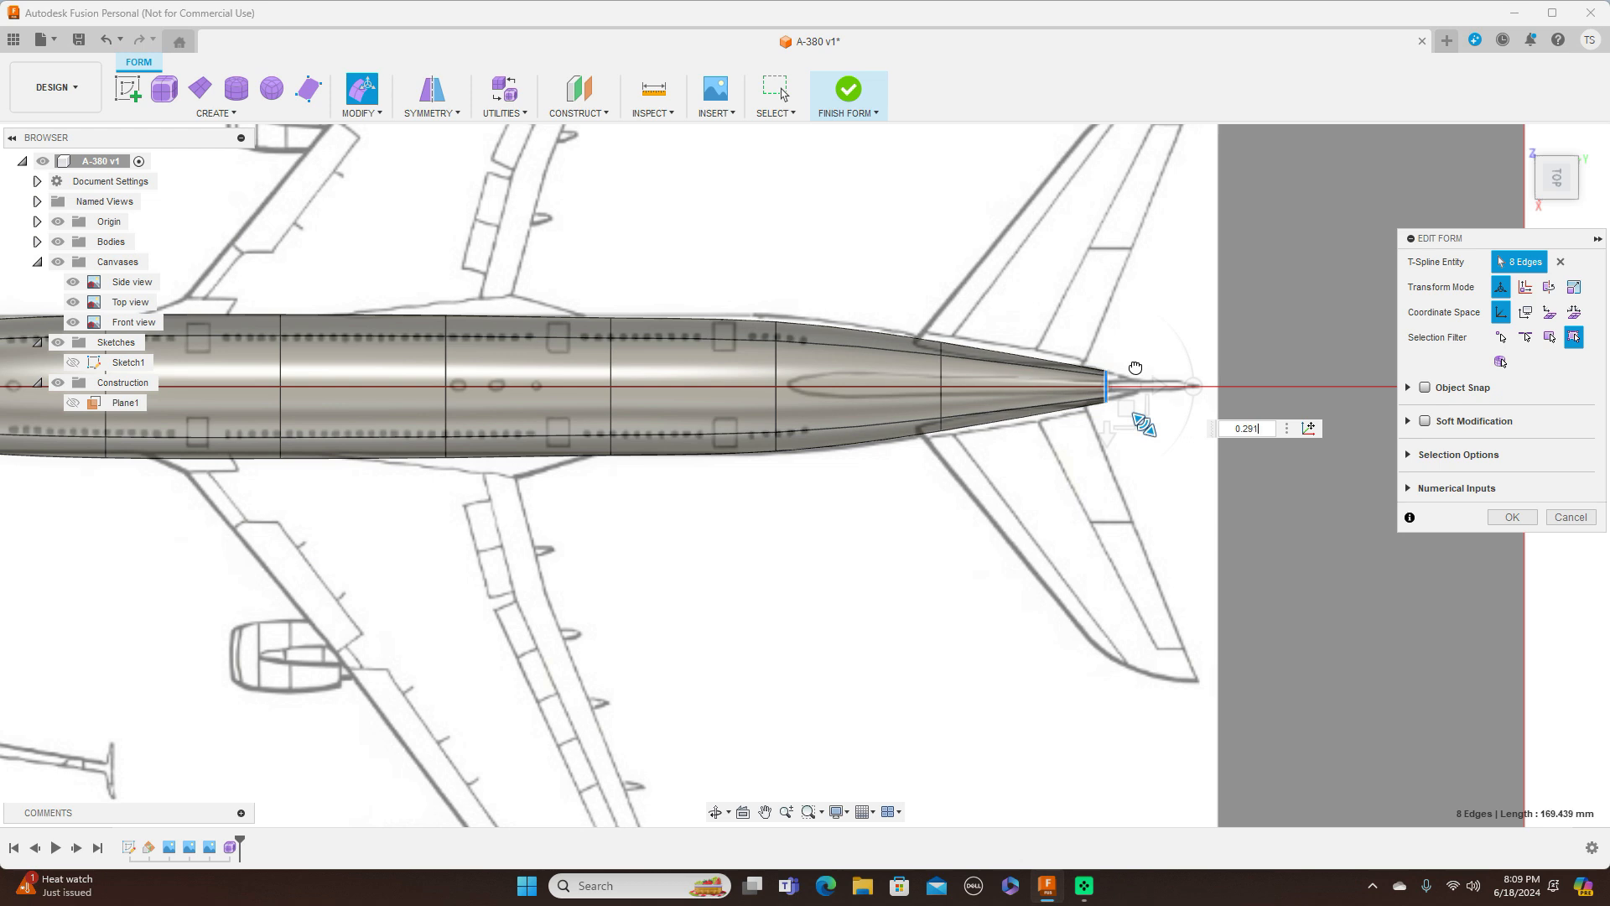
left_click_drag(1135, 365, 1132, 365)
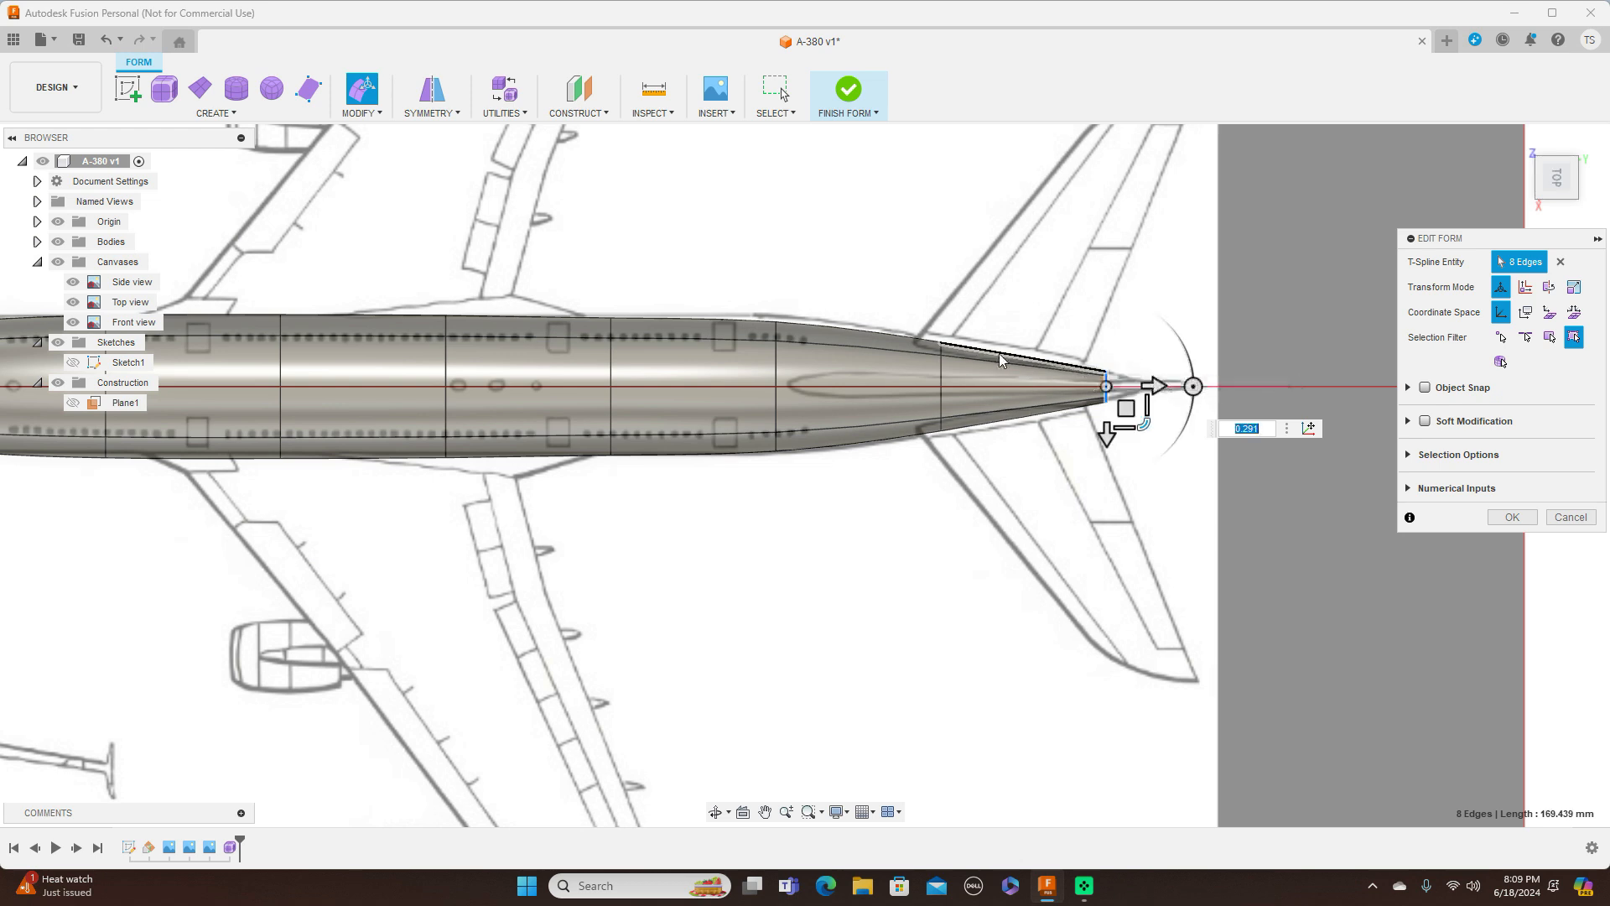
Widen the third edge loop from the tail end to 1.068 scale and finish the form edit in the right side view
double_click(778, 377)
left_click_drag(820, 420, 814, 427)
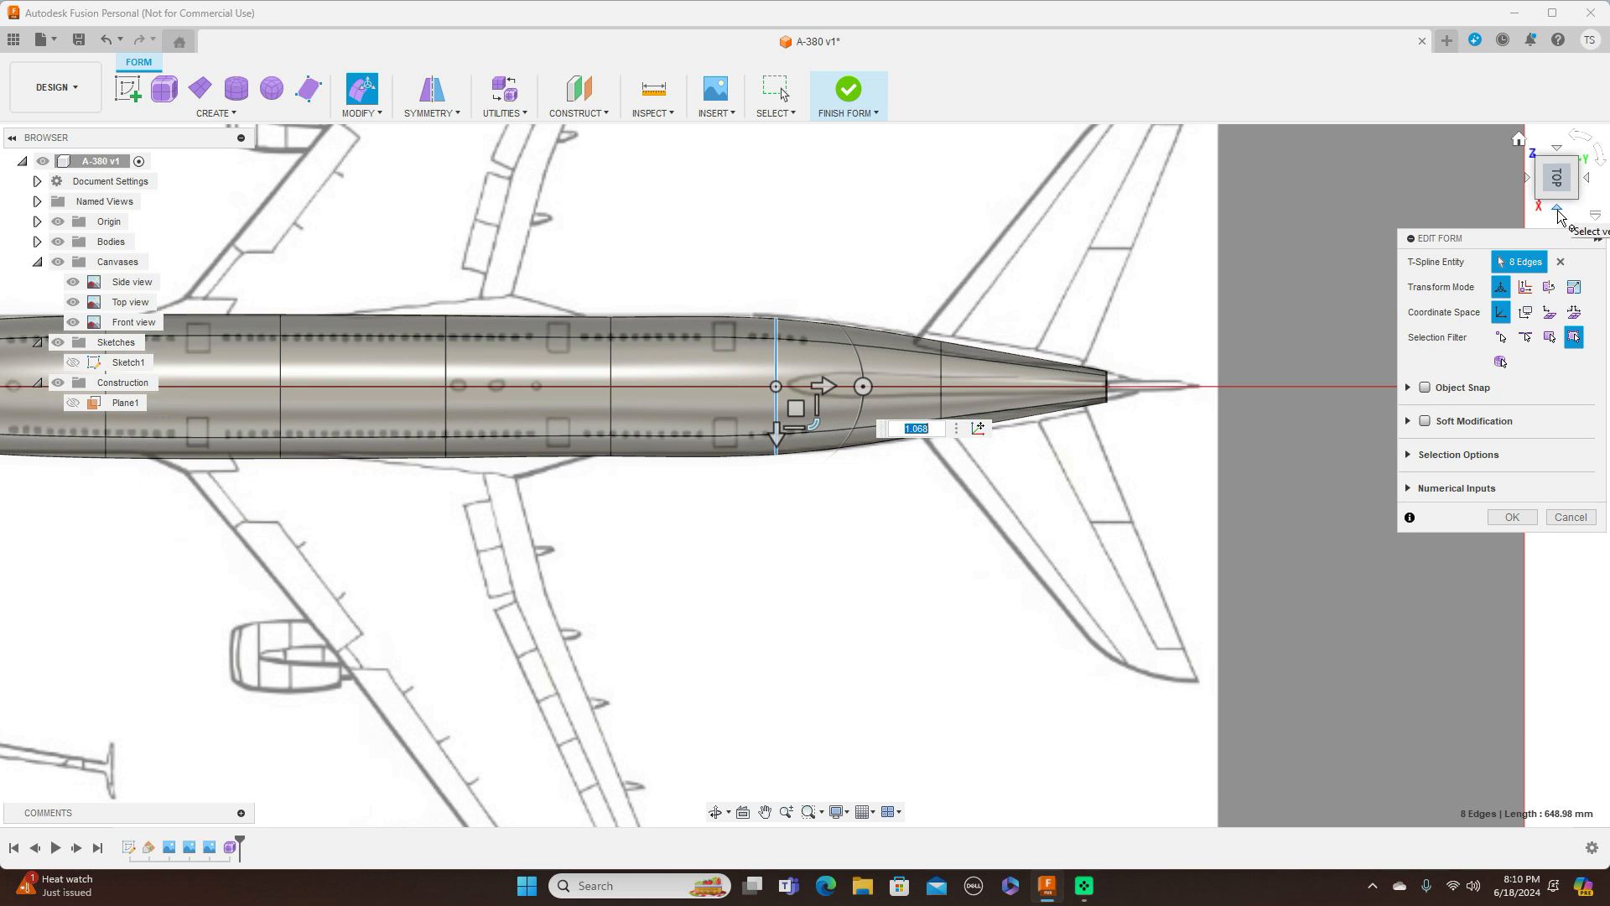
left_click(1558, 211)
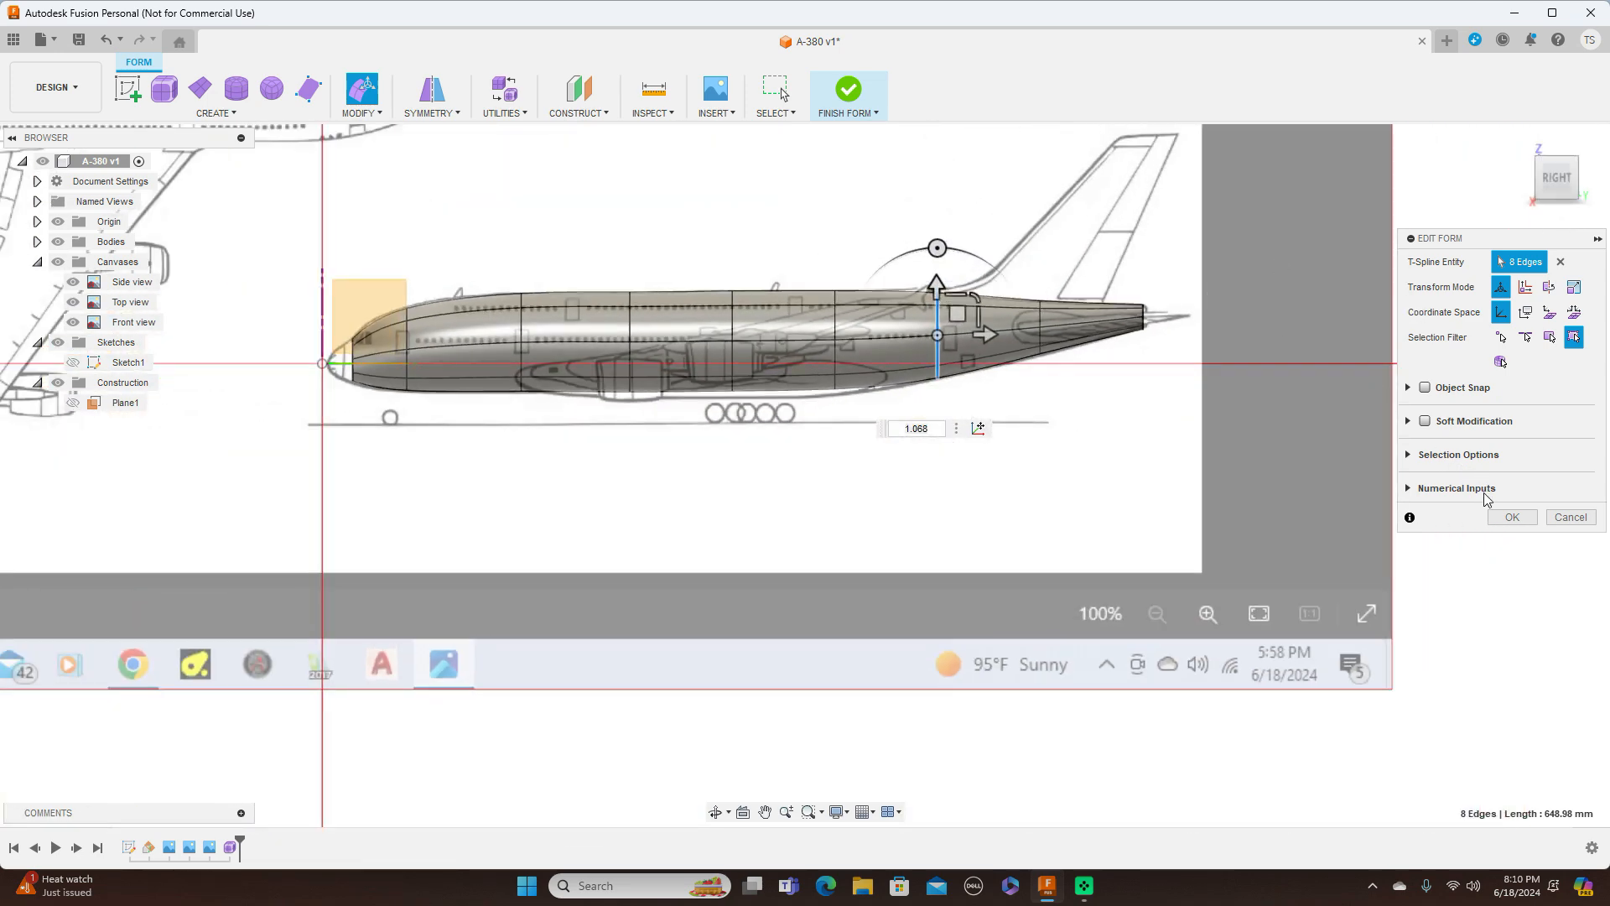
left_click(1512, 517)
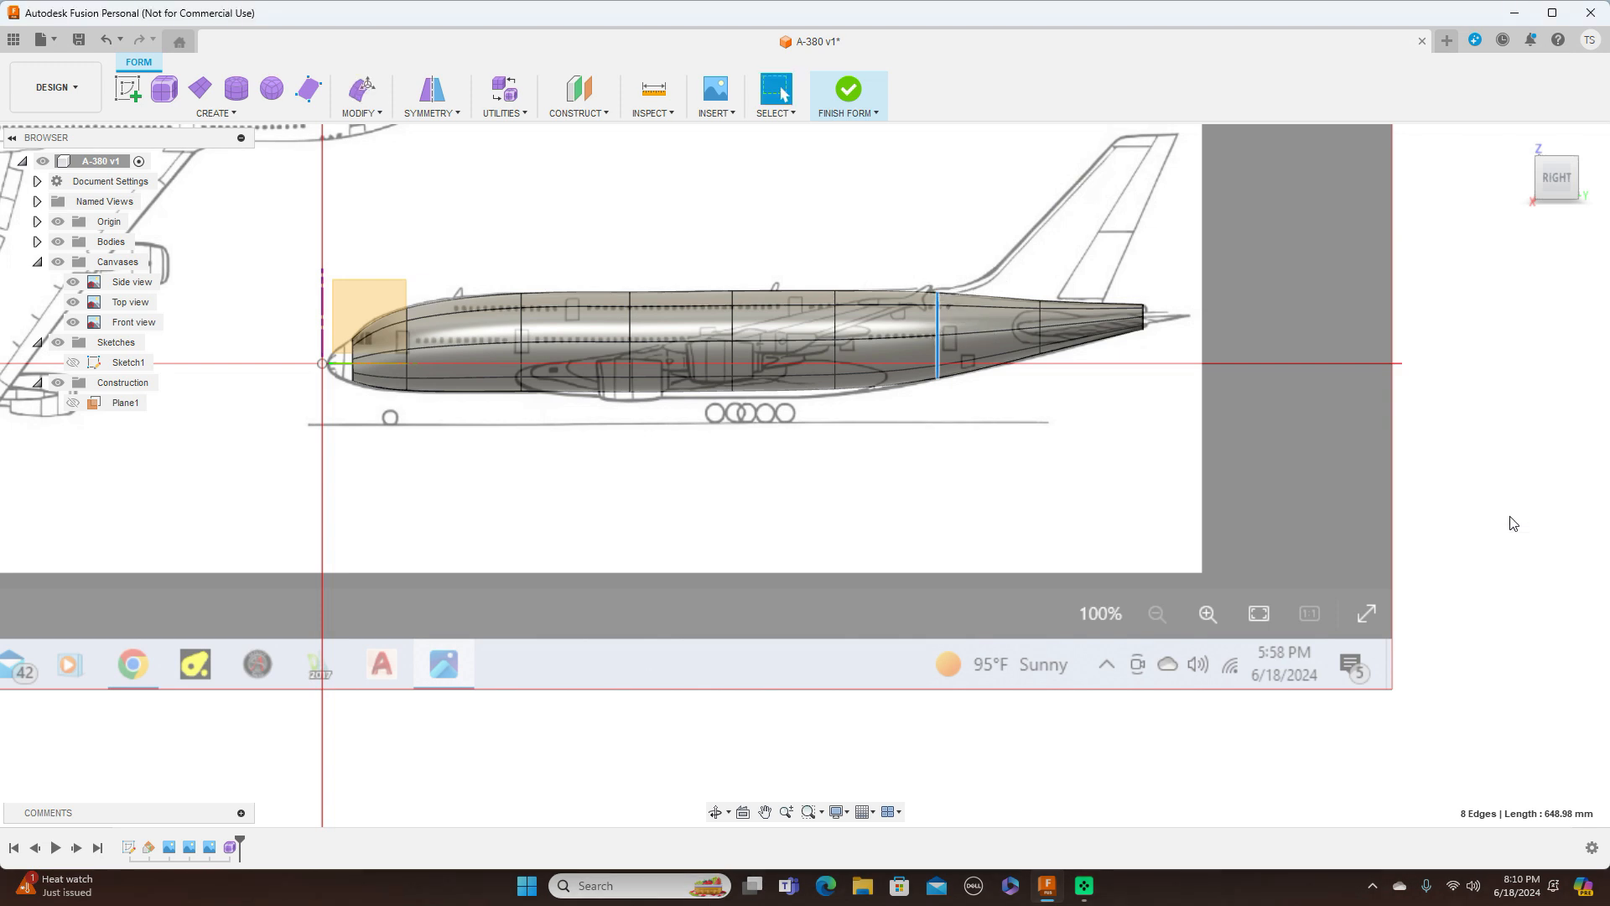
scroll(1089, 487, "up", 1)
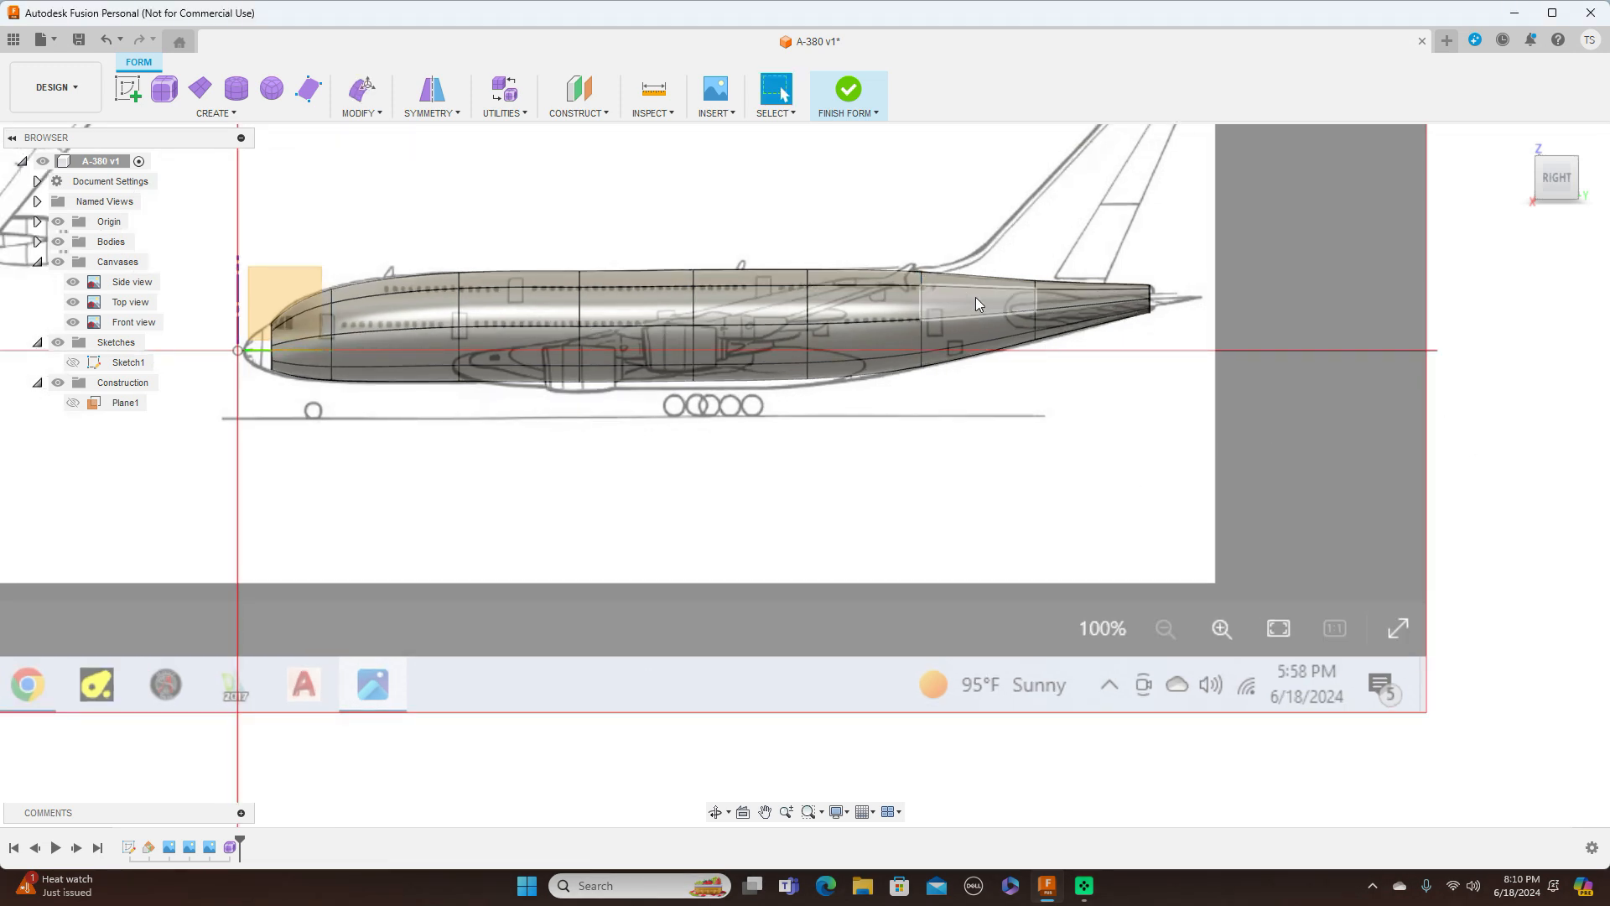
double_click(922, 310)
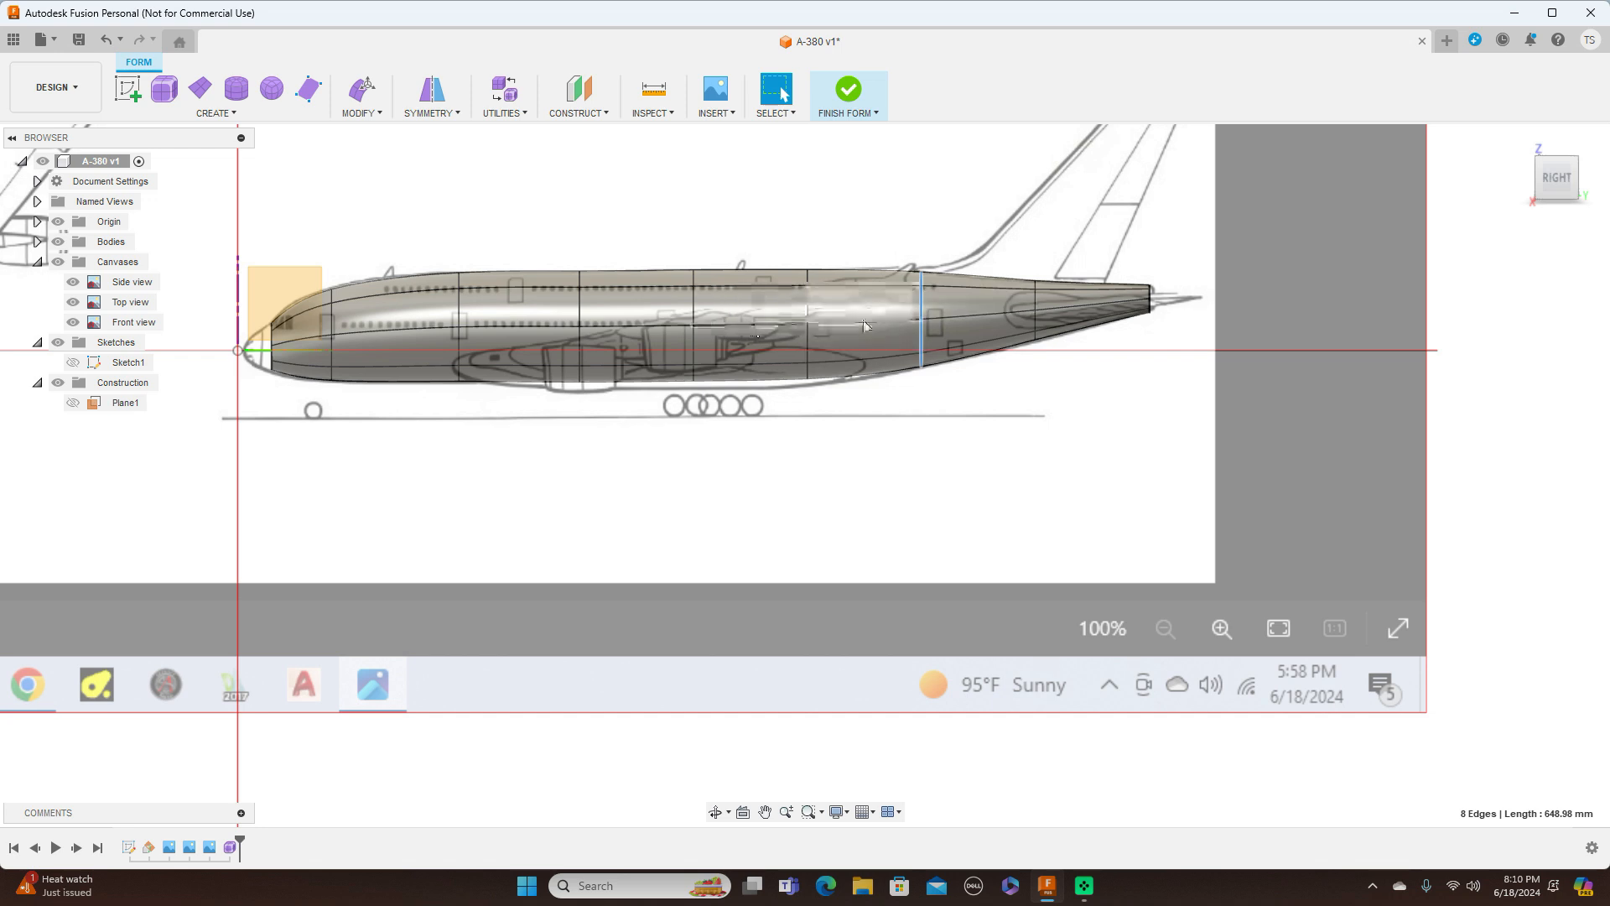
left_click(1198, 444)
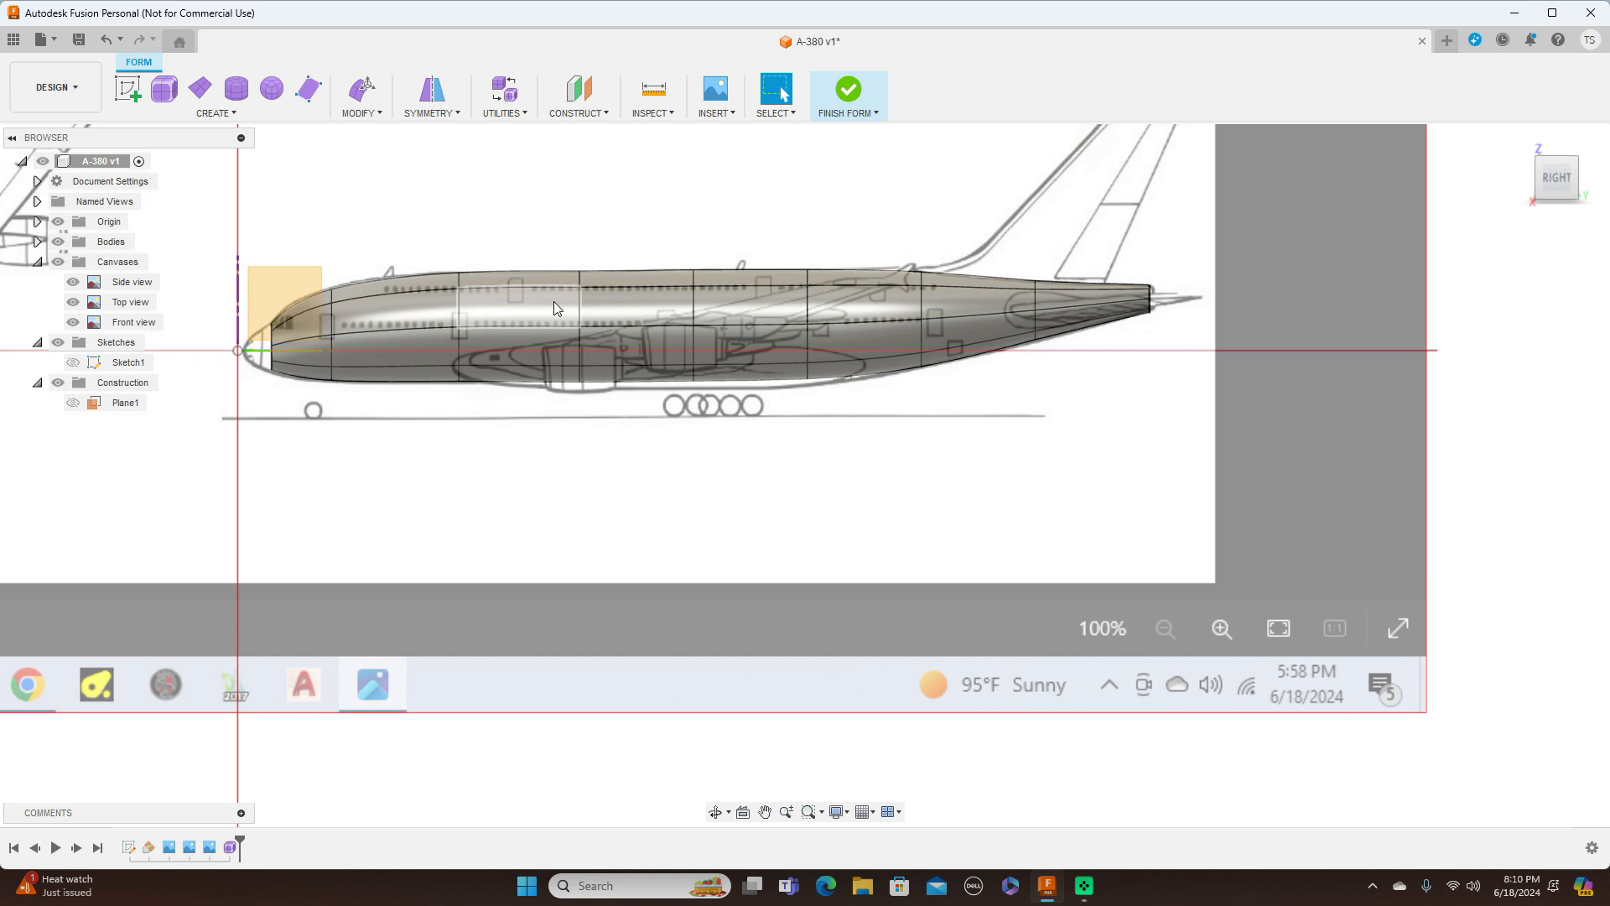
Switch the fuselage T-spline to box display and slightly lower the mid-height side vertex on the third edge loop from the nose
key("ctrl+1")
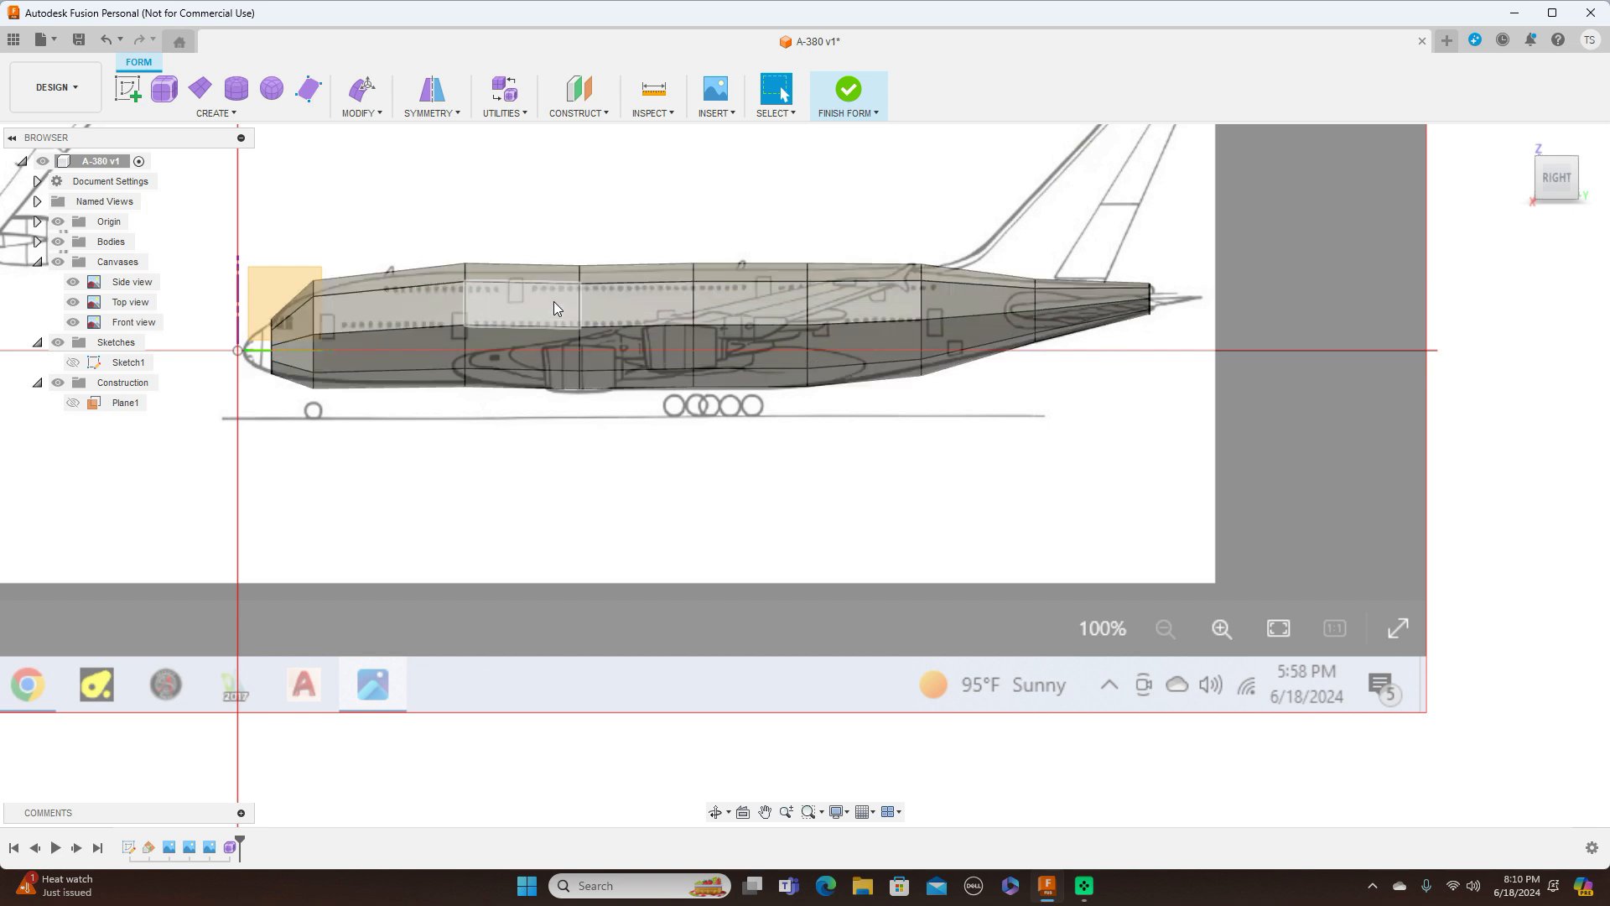
scroll(648, 442, "up", 2)
middle_click_drag(648, 442, 797, 492)
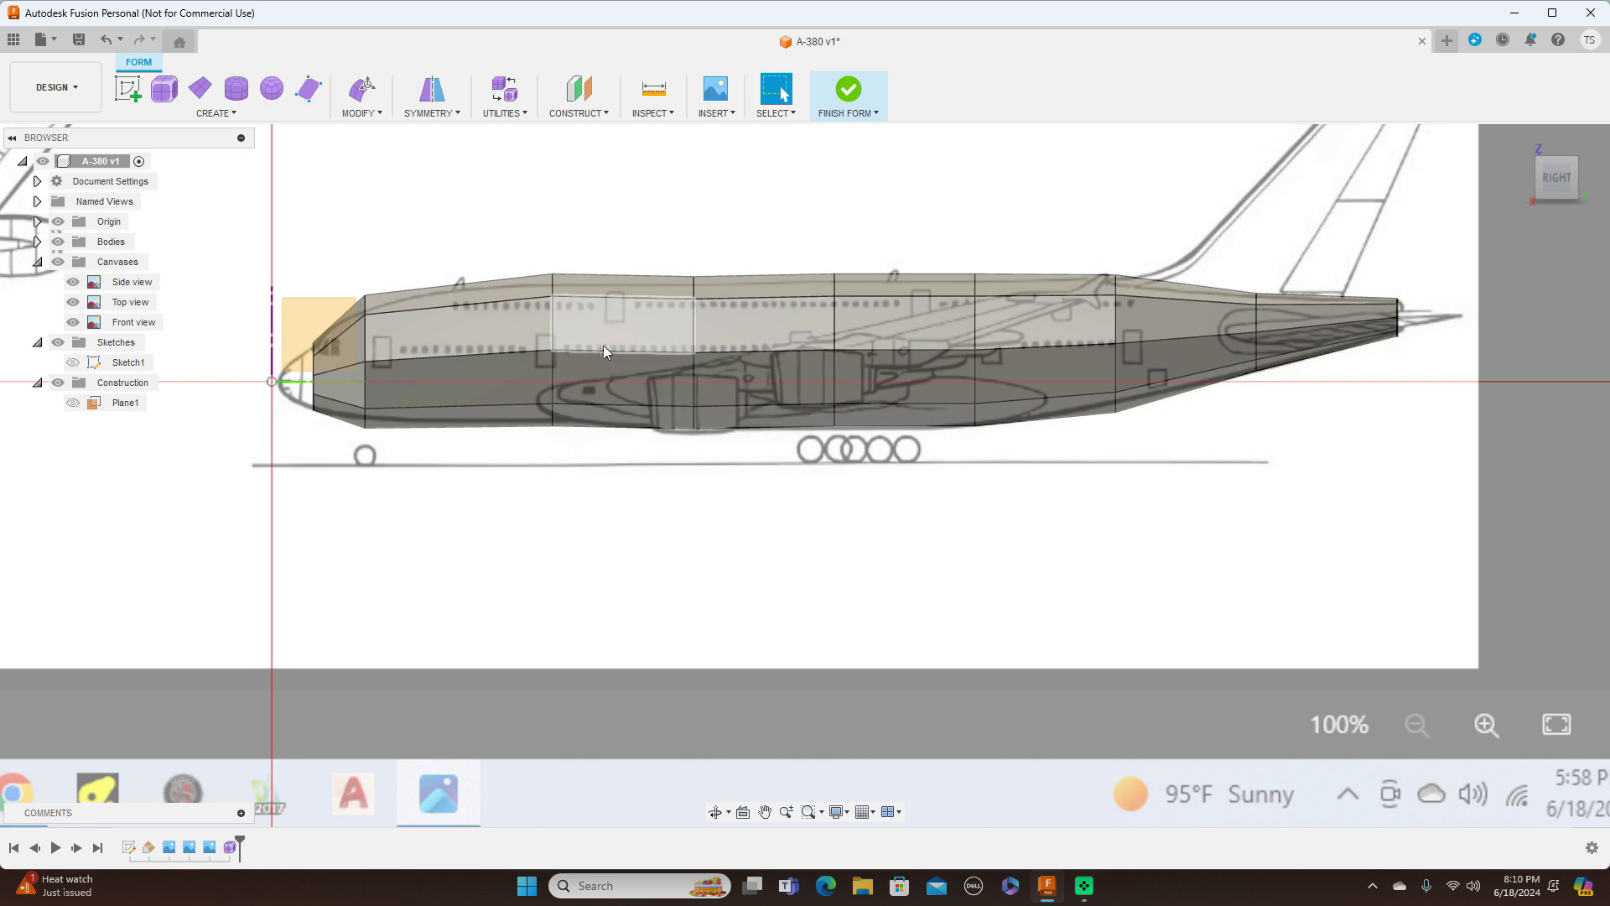
right_click(553, 351)
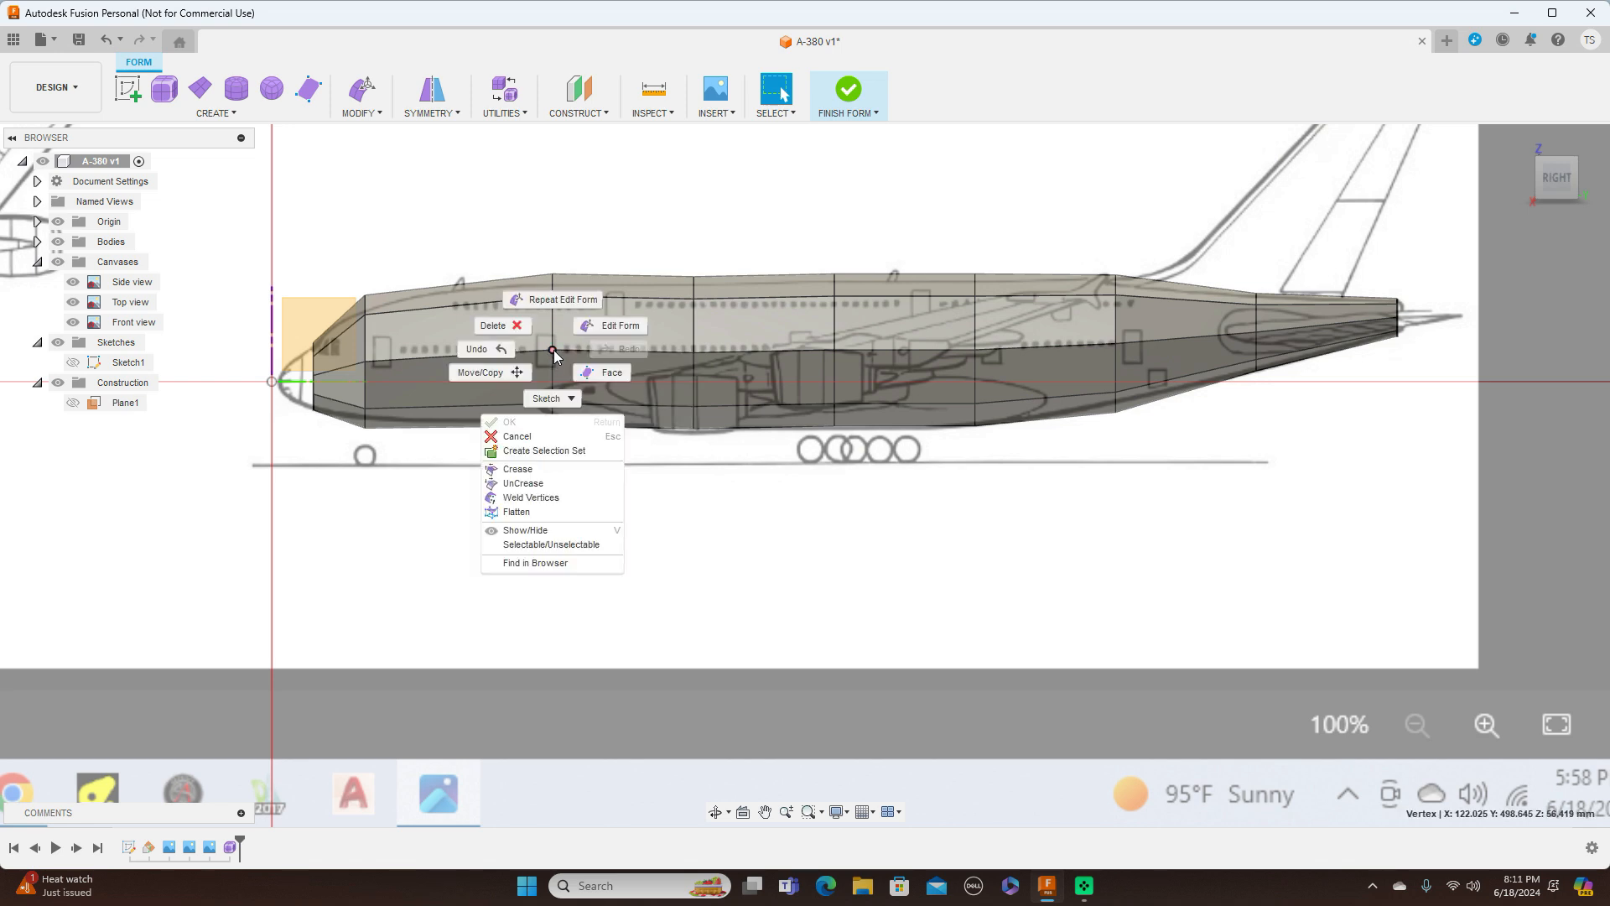
left_click(610, 326)
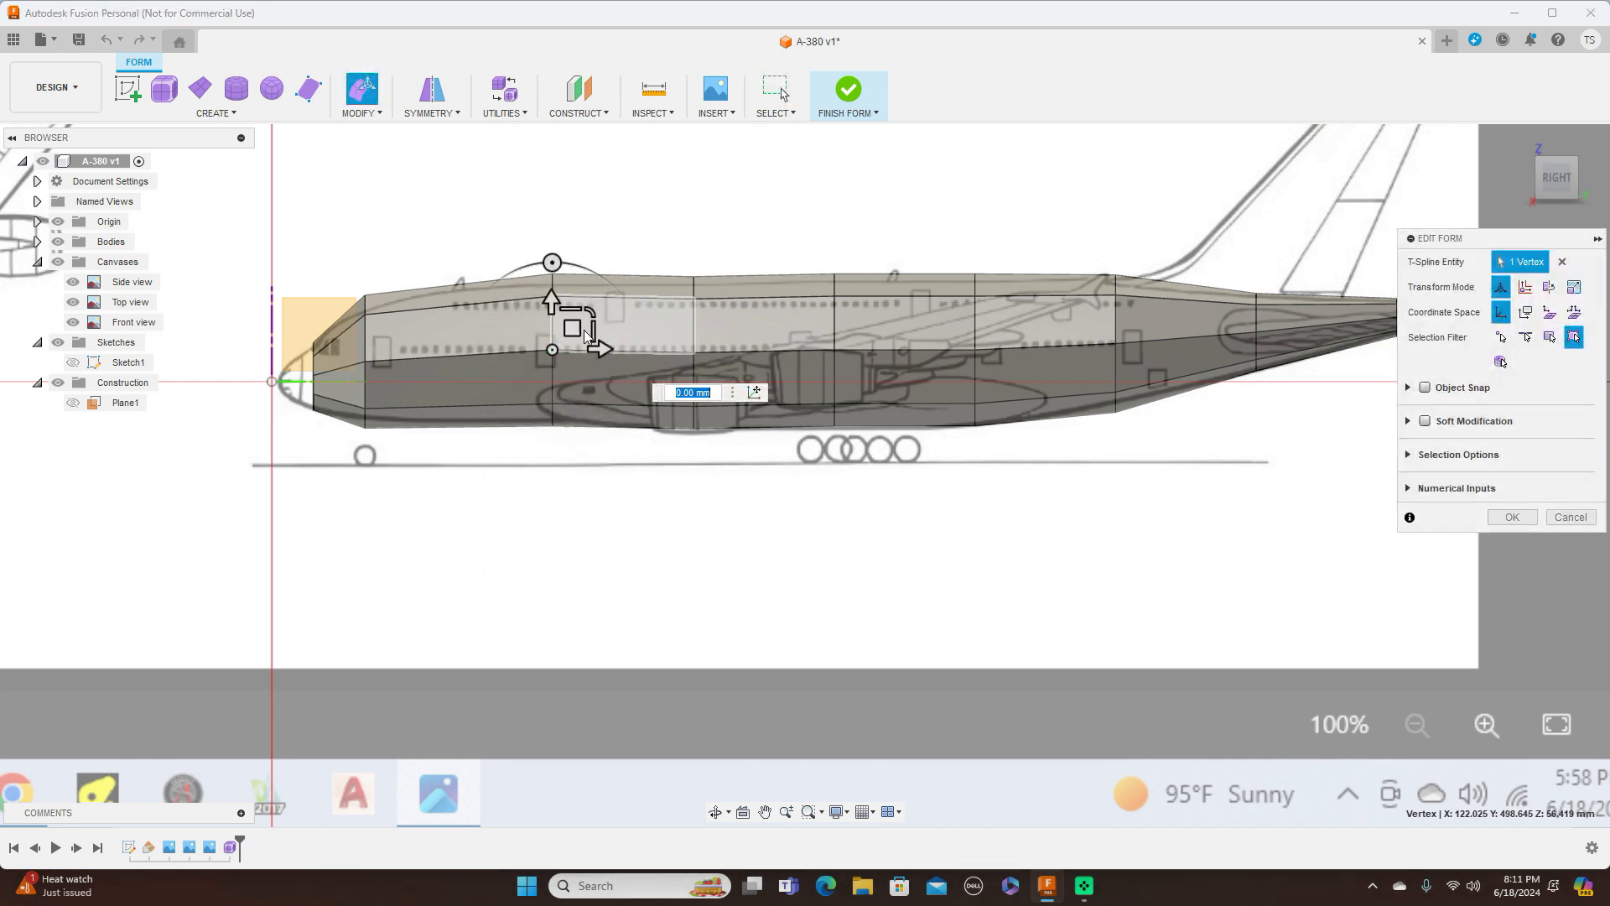
left_click_drag(574, 331, 574, 335)
Raise the mid-height side vertex on the fourth loop by 2.982 mm and lower the upper side vertex on the third loop by 13.417 mm
left_click(694, 354)
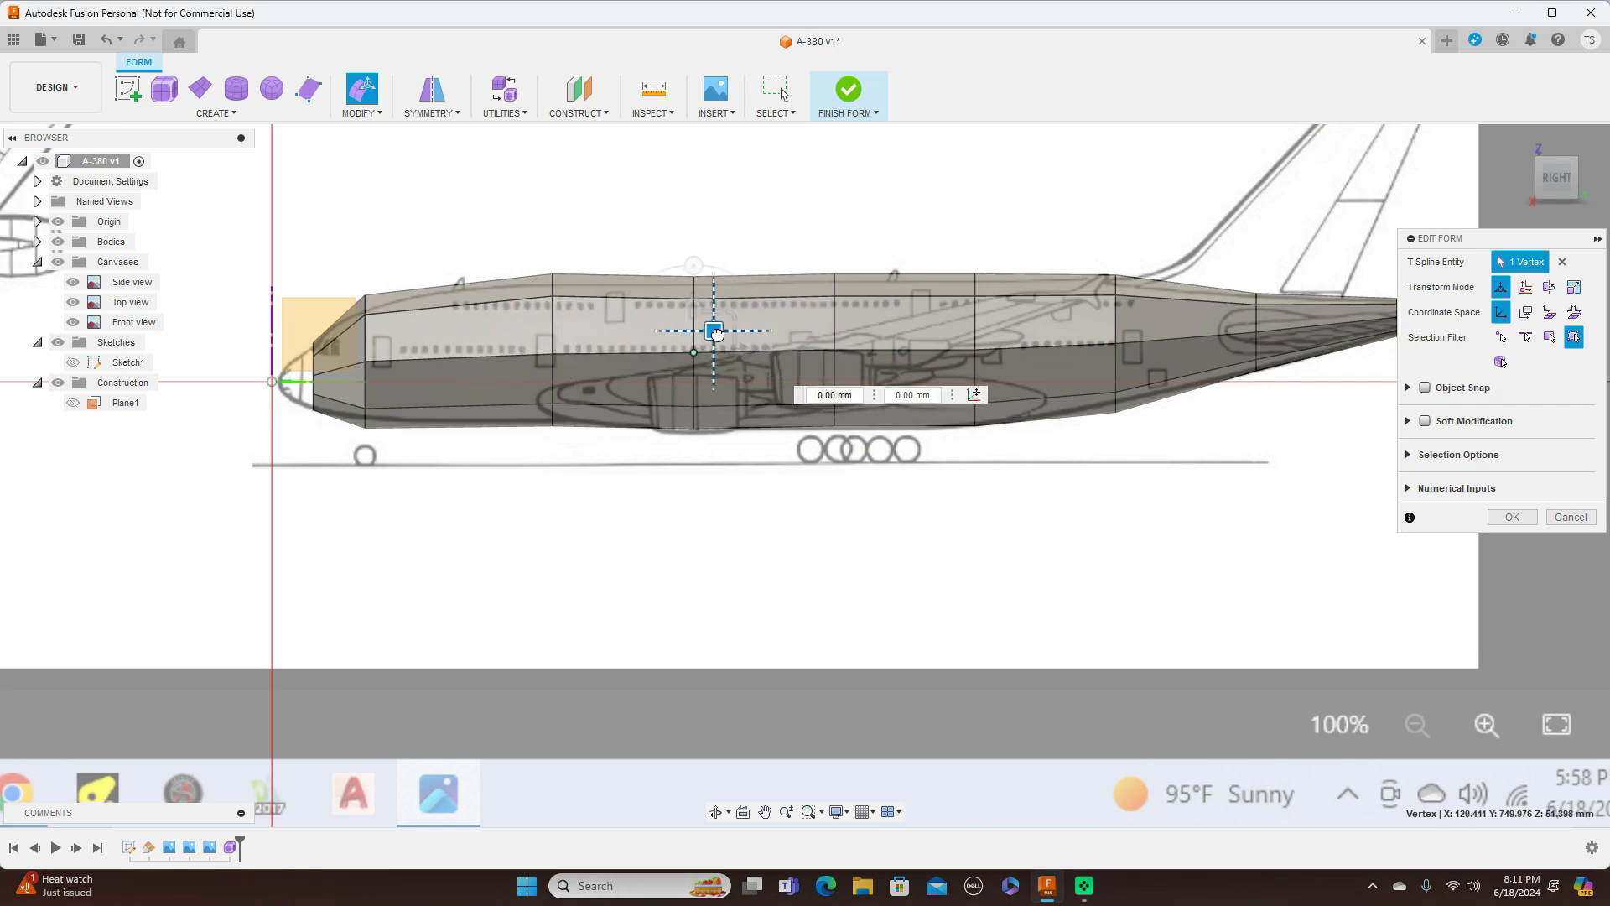
left_click_drag(717, 333, 717, 331)
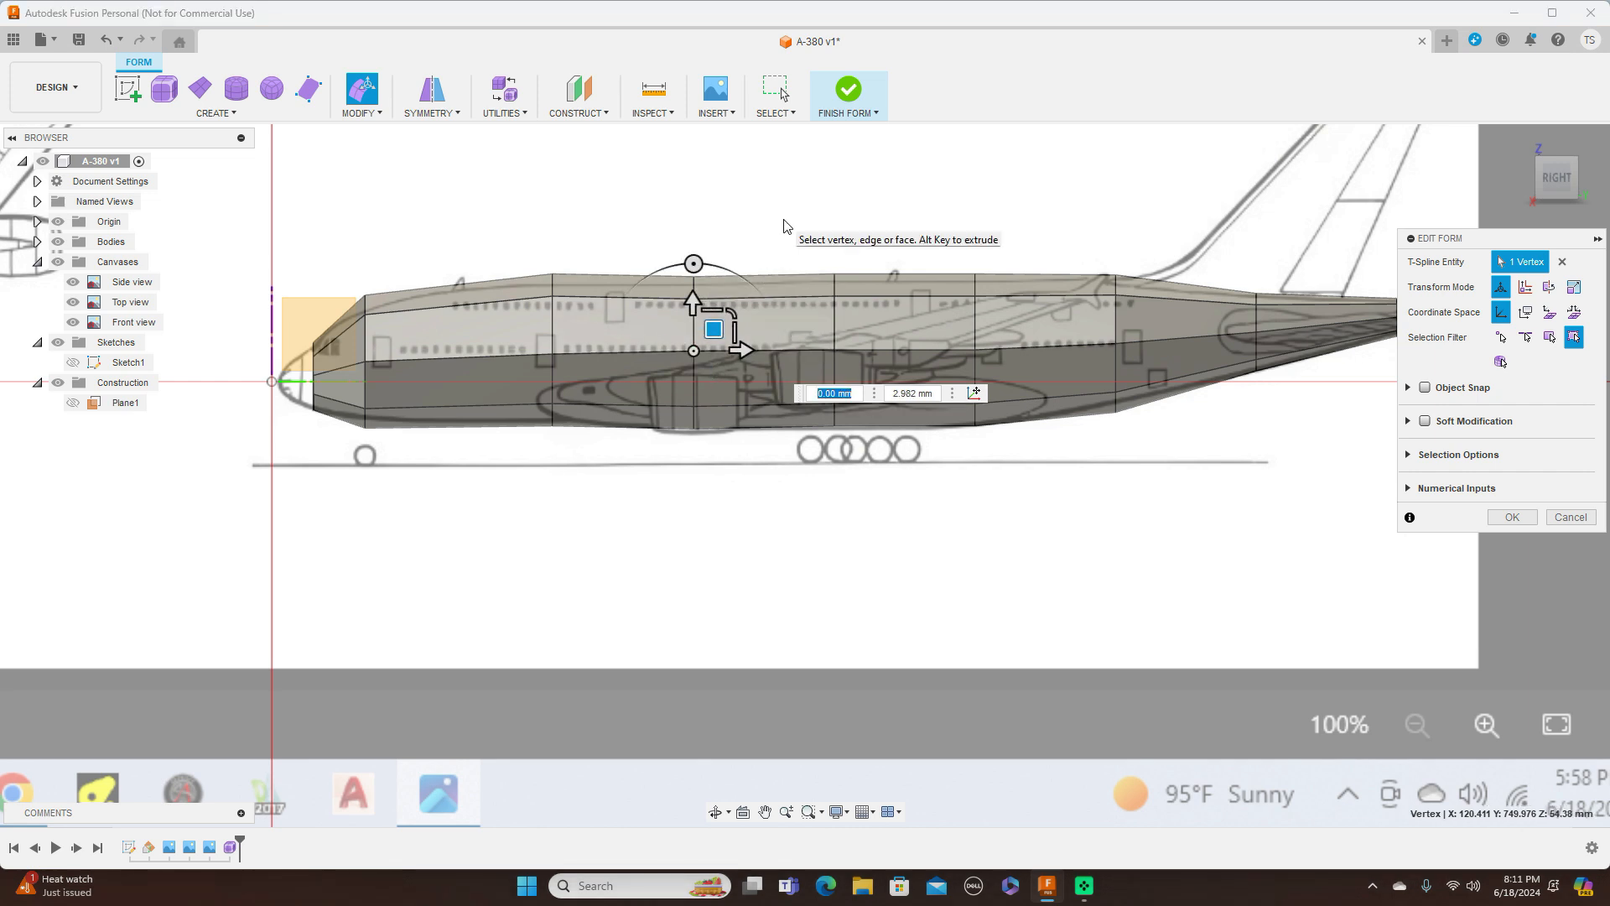
left_click(743, 191)
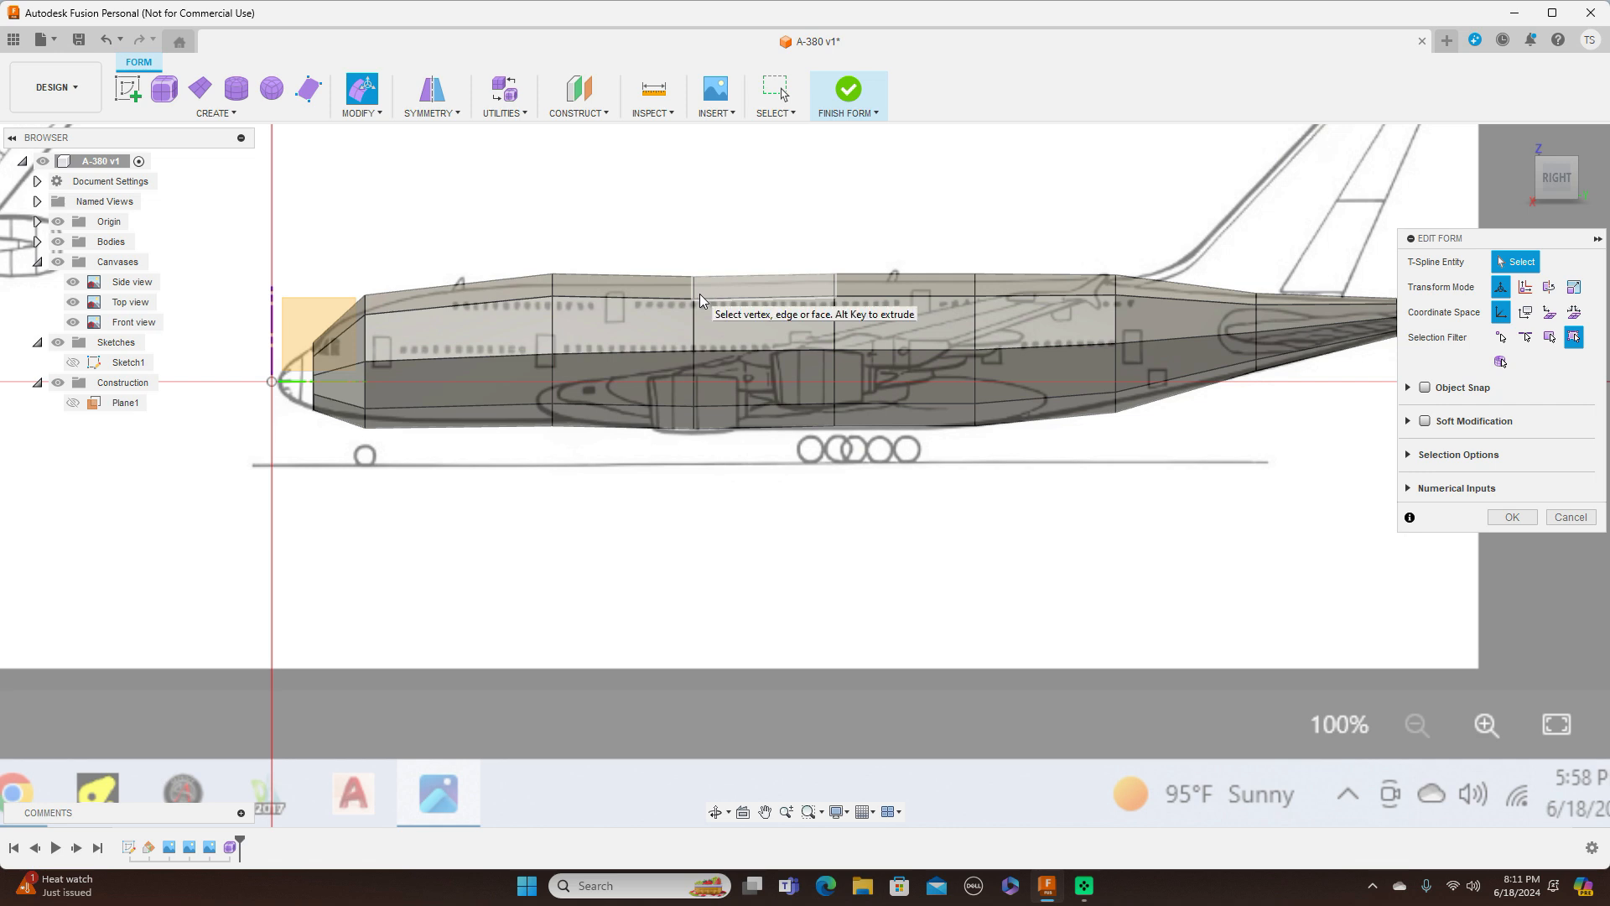
left_click(553, 295)
left_click_drag(574, 278, 574, 284)
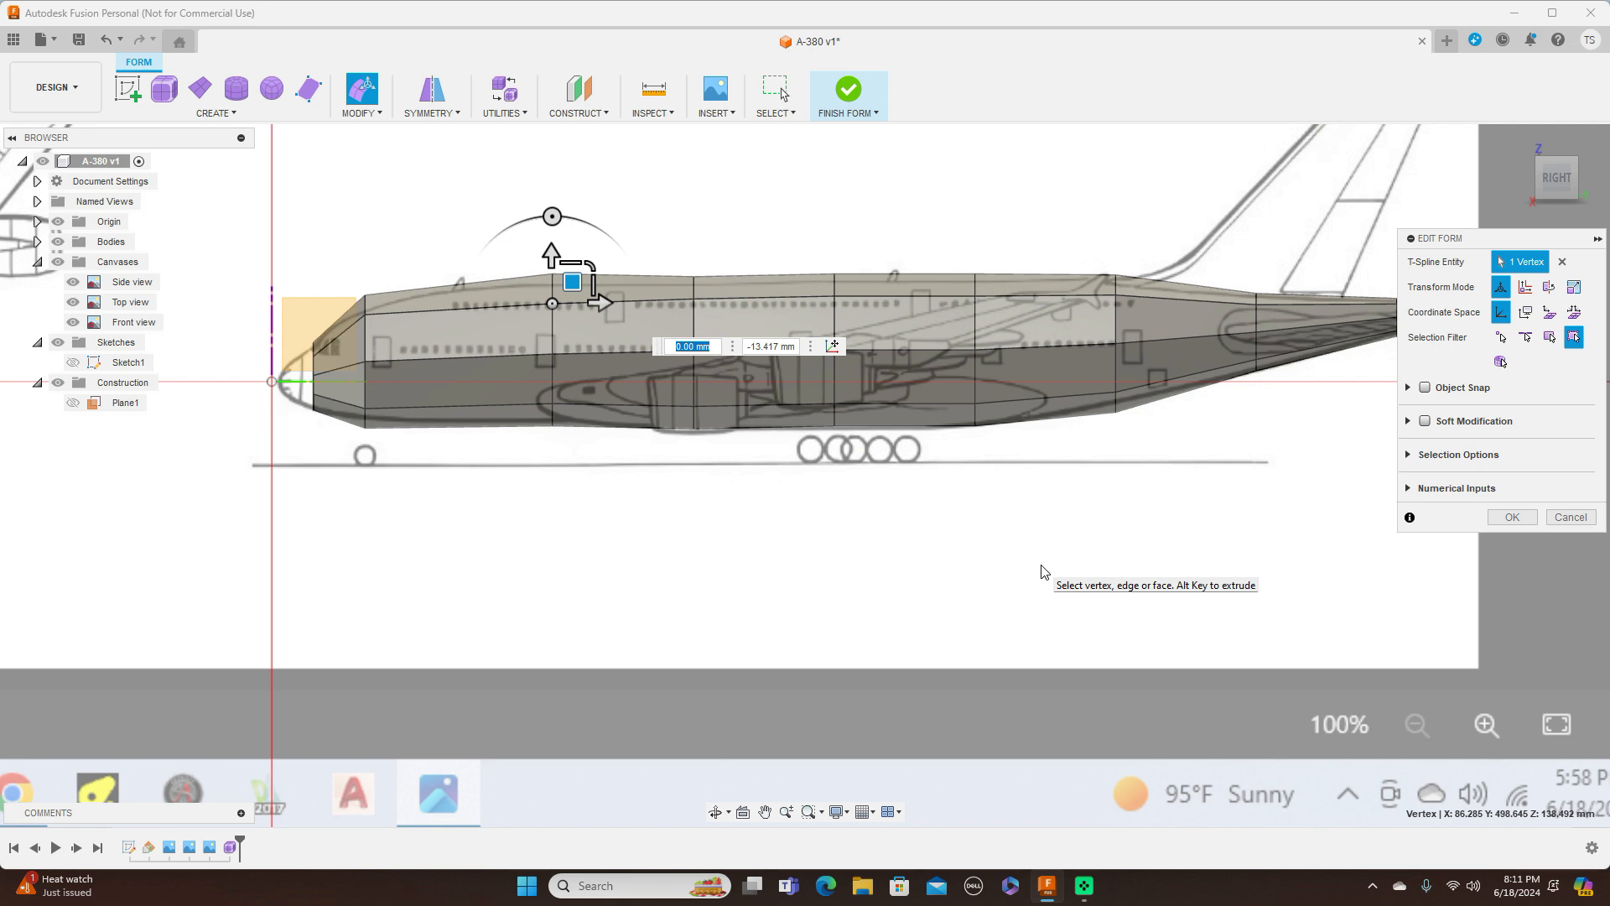
Return the fuselage to smooth display, accept the vertex edits and finish the form
key("alt+3")
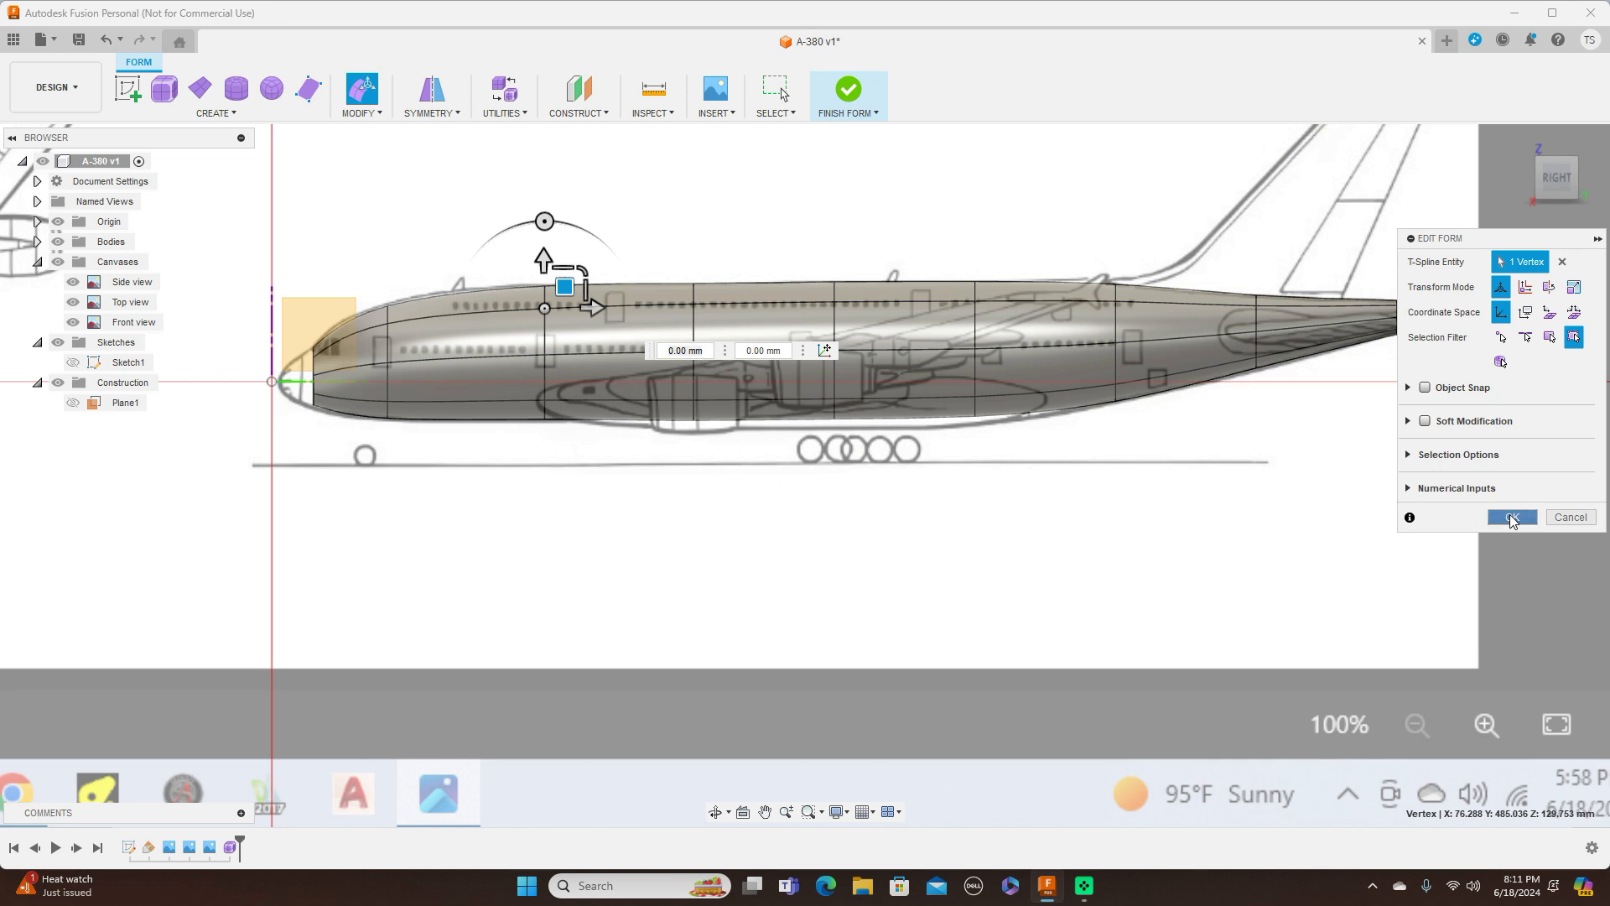
left_click(1511, 517)
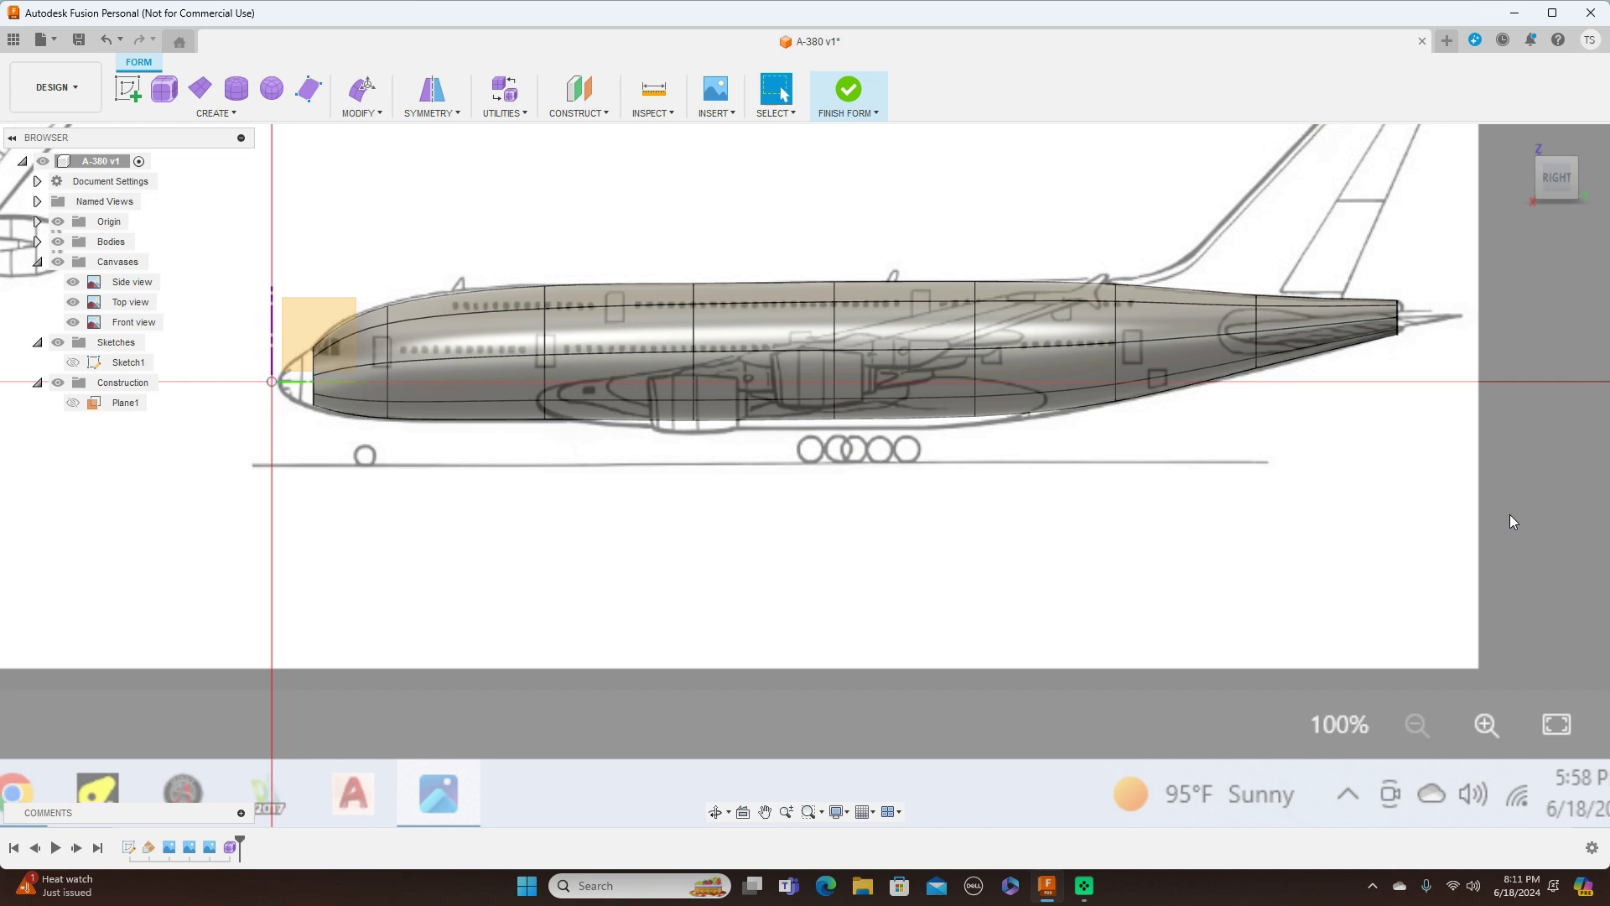
left_click(878, 118)
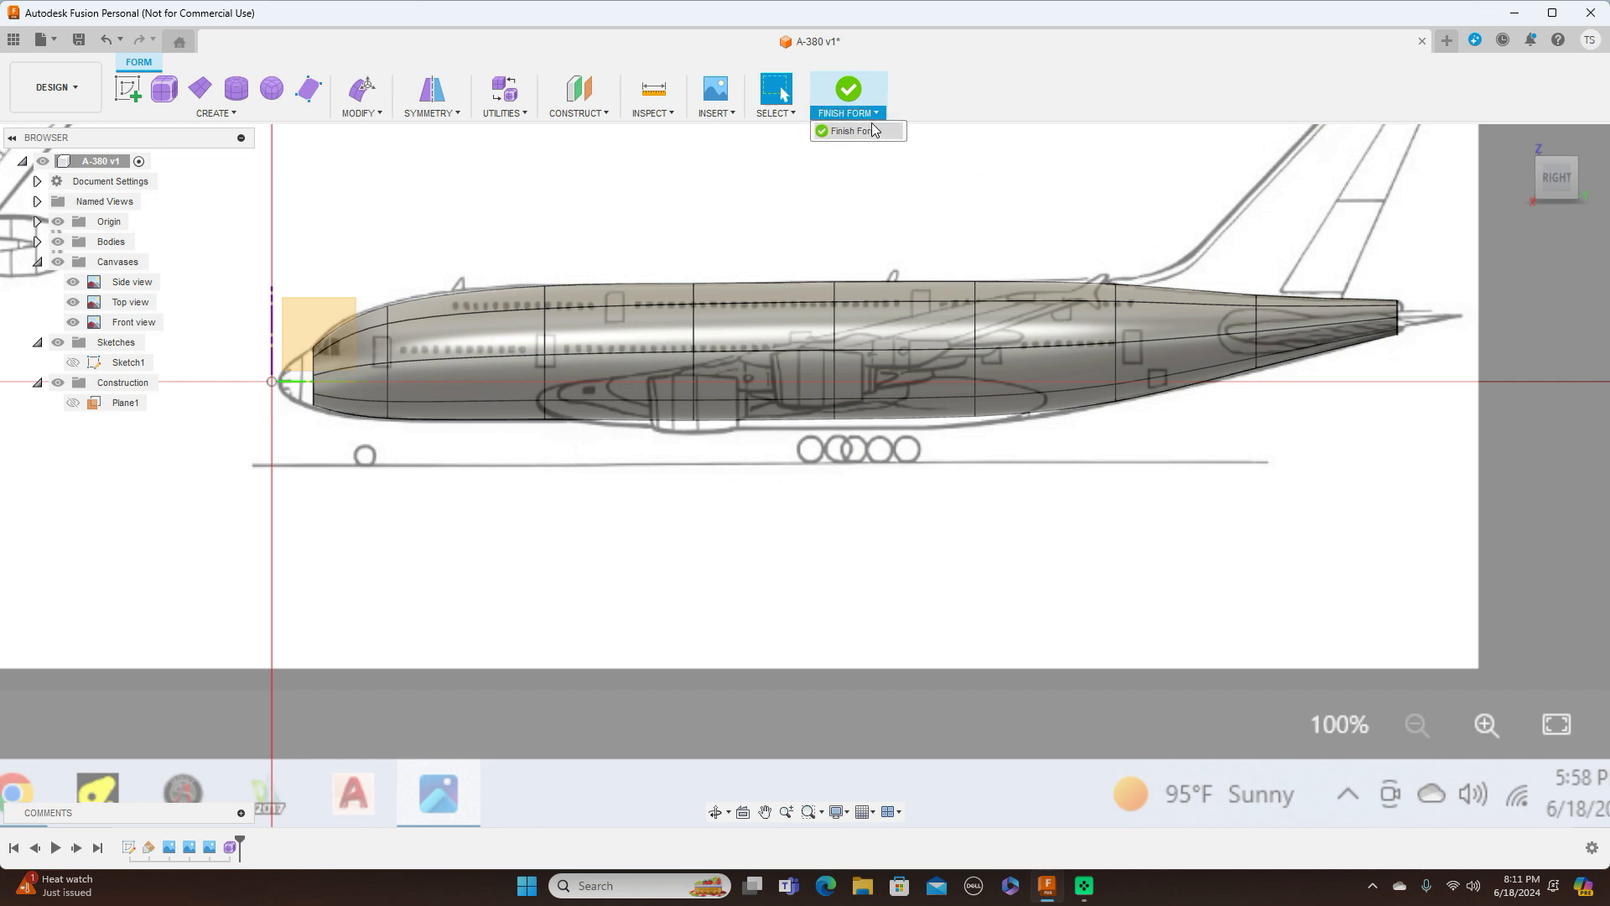
left_click(867, 134)
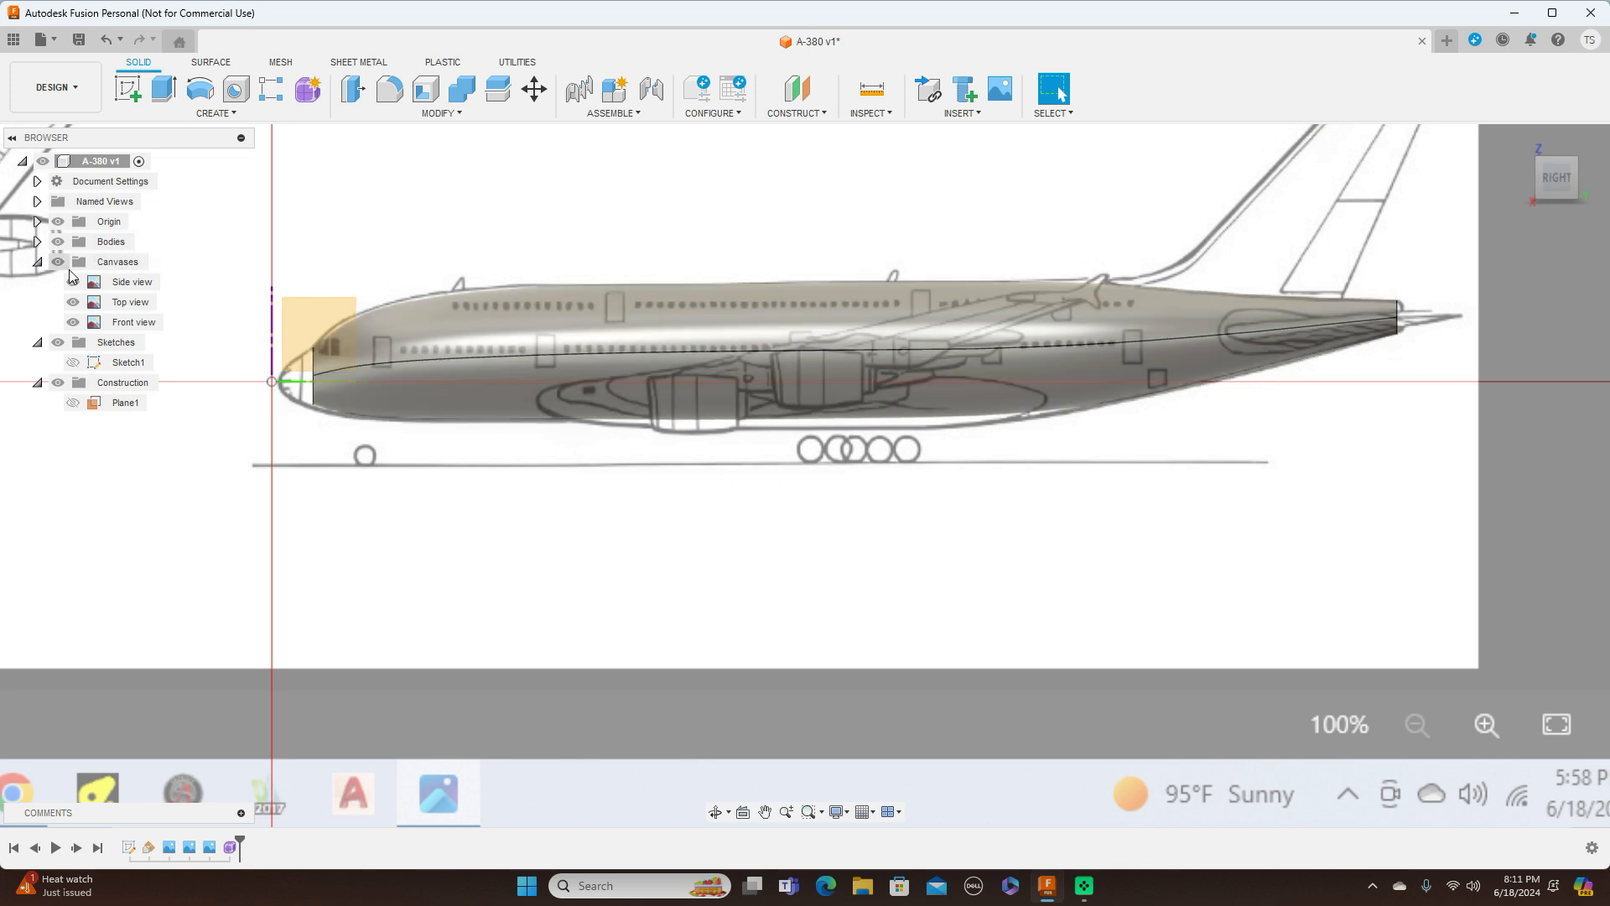
Hide the origin geometry and inspect the bare fuselage with the reference canvases temporarily hidden
left_click(60, 263)
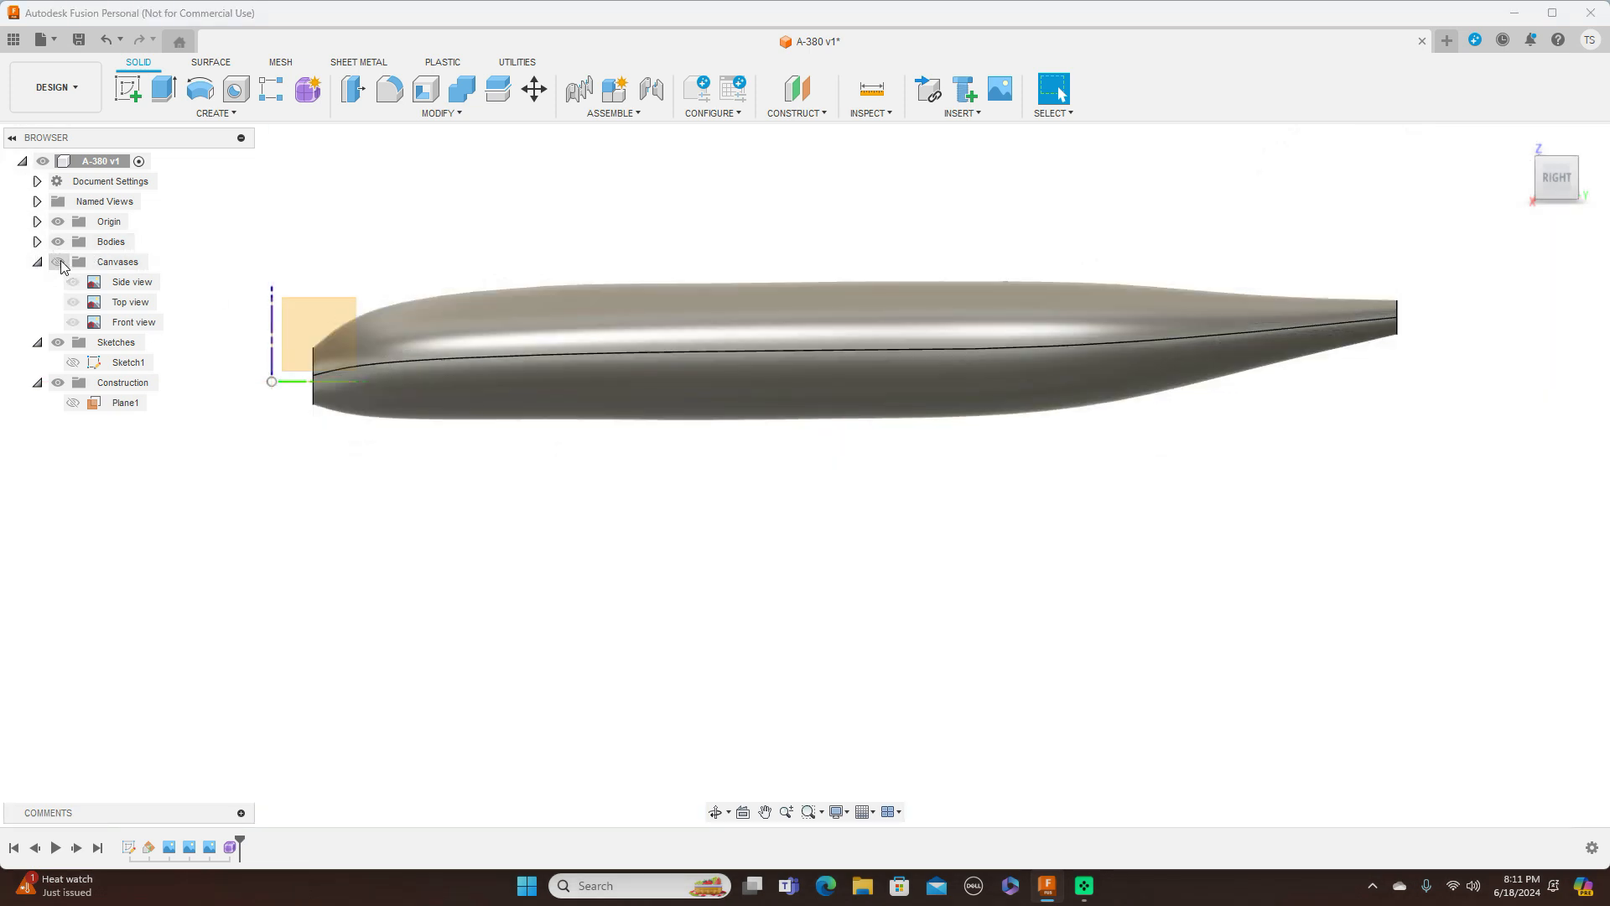
mouse_move(1547, 186)
left_mouse_down()
mouse_move(1604, 191)
mouse_move(1563, 175)
left_mouse_up()
left_click(1566, 179)
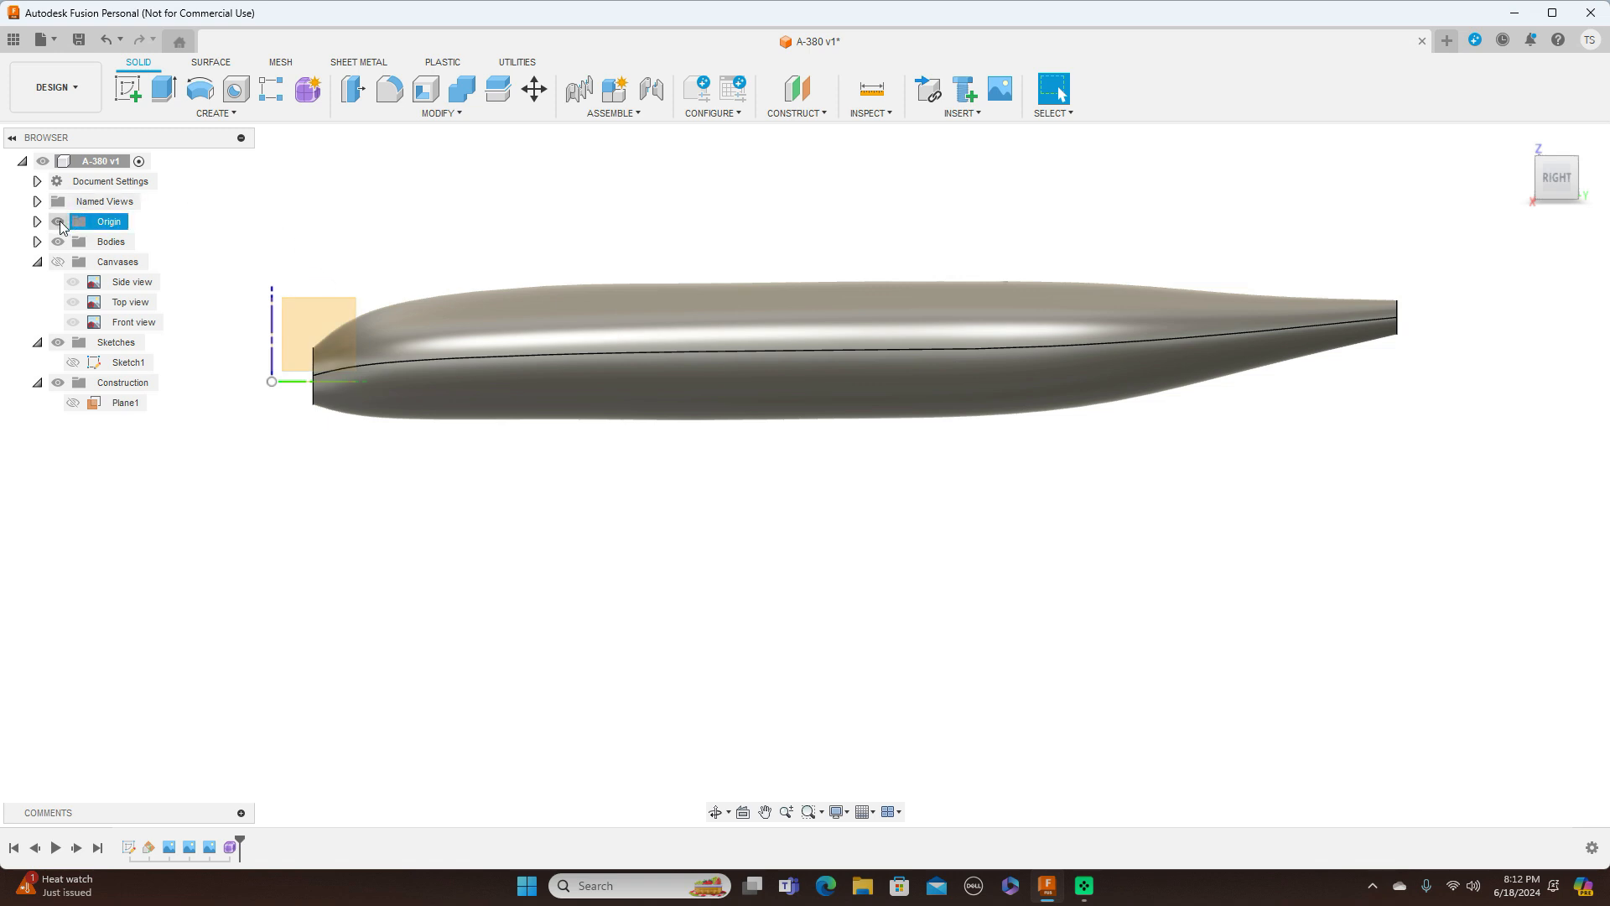
left_click(59, 221)
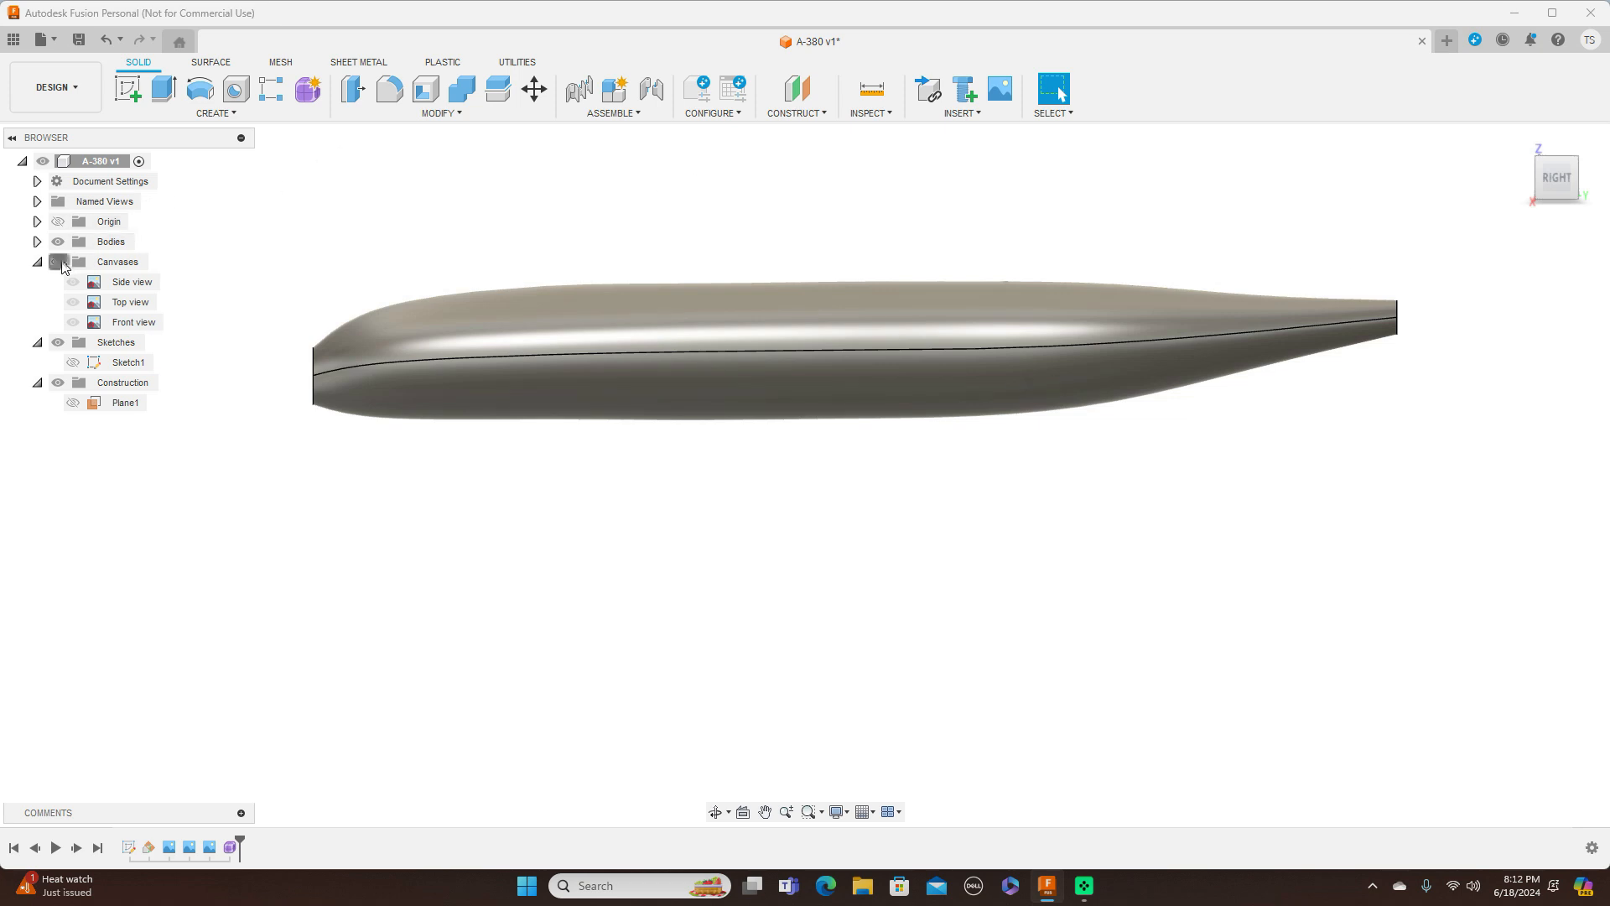
left_click(58, 261)
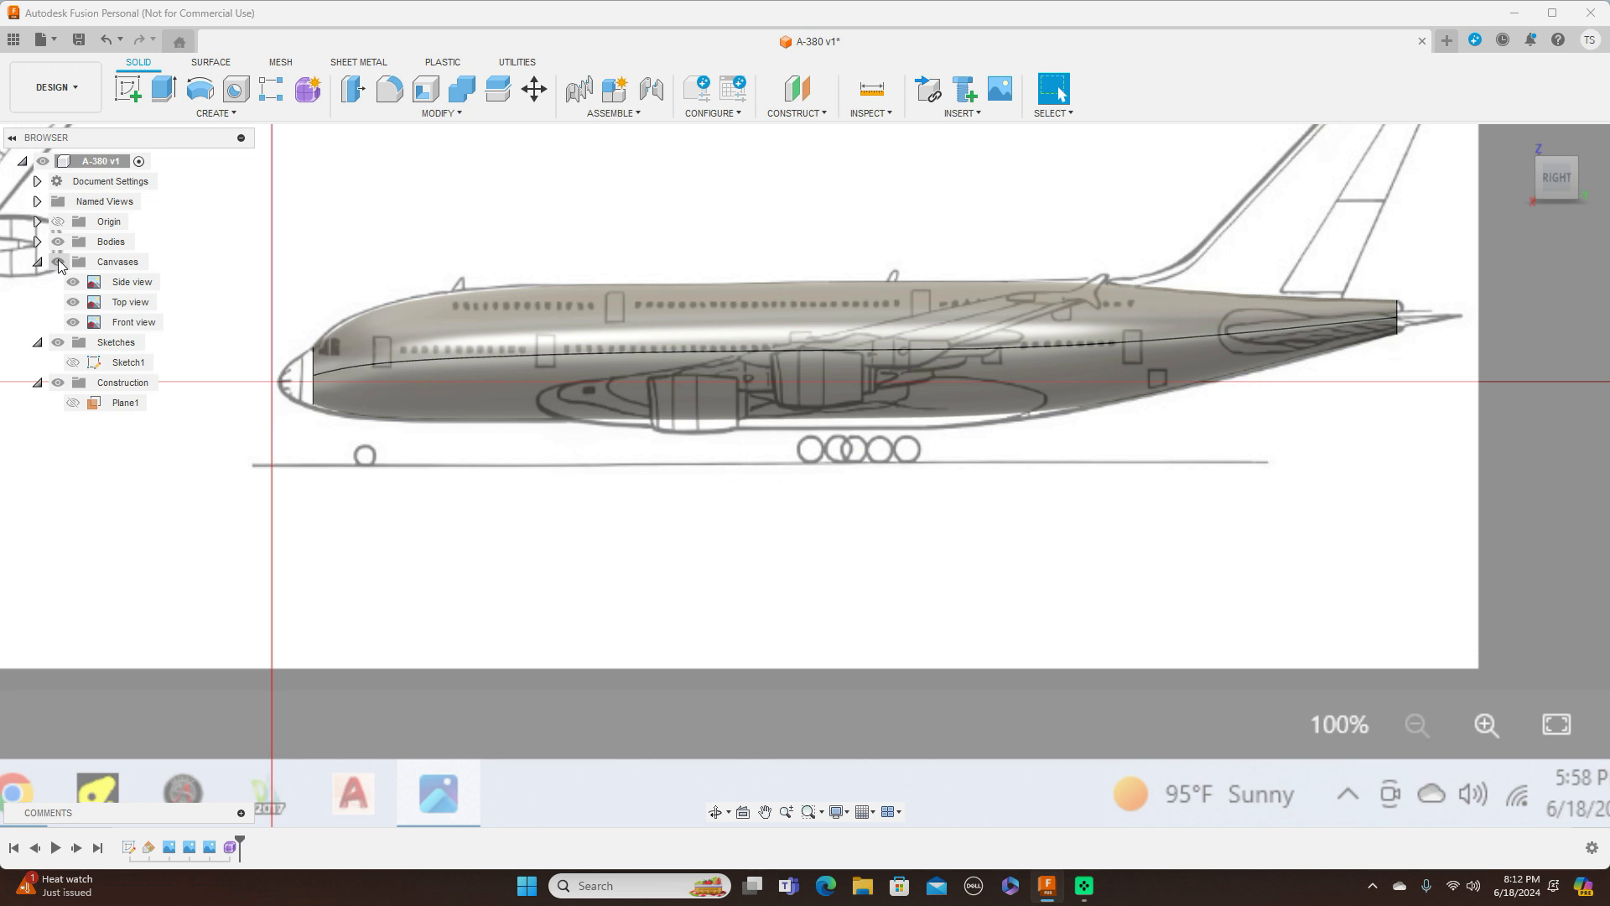
Reopen the Form1 feature for editing to refine the front fuselage against the side-view canvas
scroll(537, 311, "up", 2)
middle_click_drag(554, 223, 681, 204)
scroll(684, 213, "up", 1)
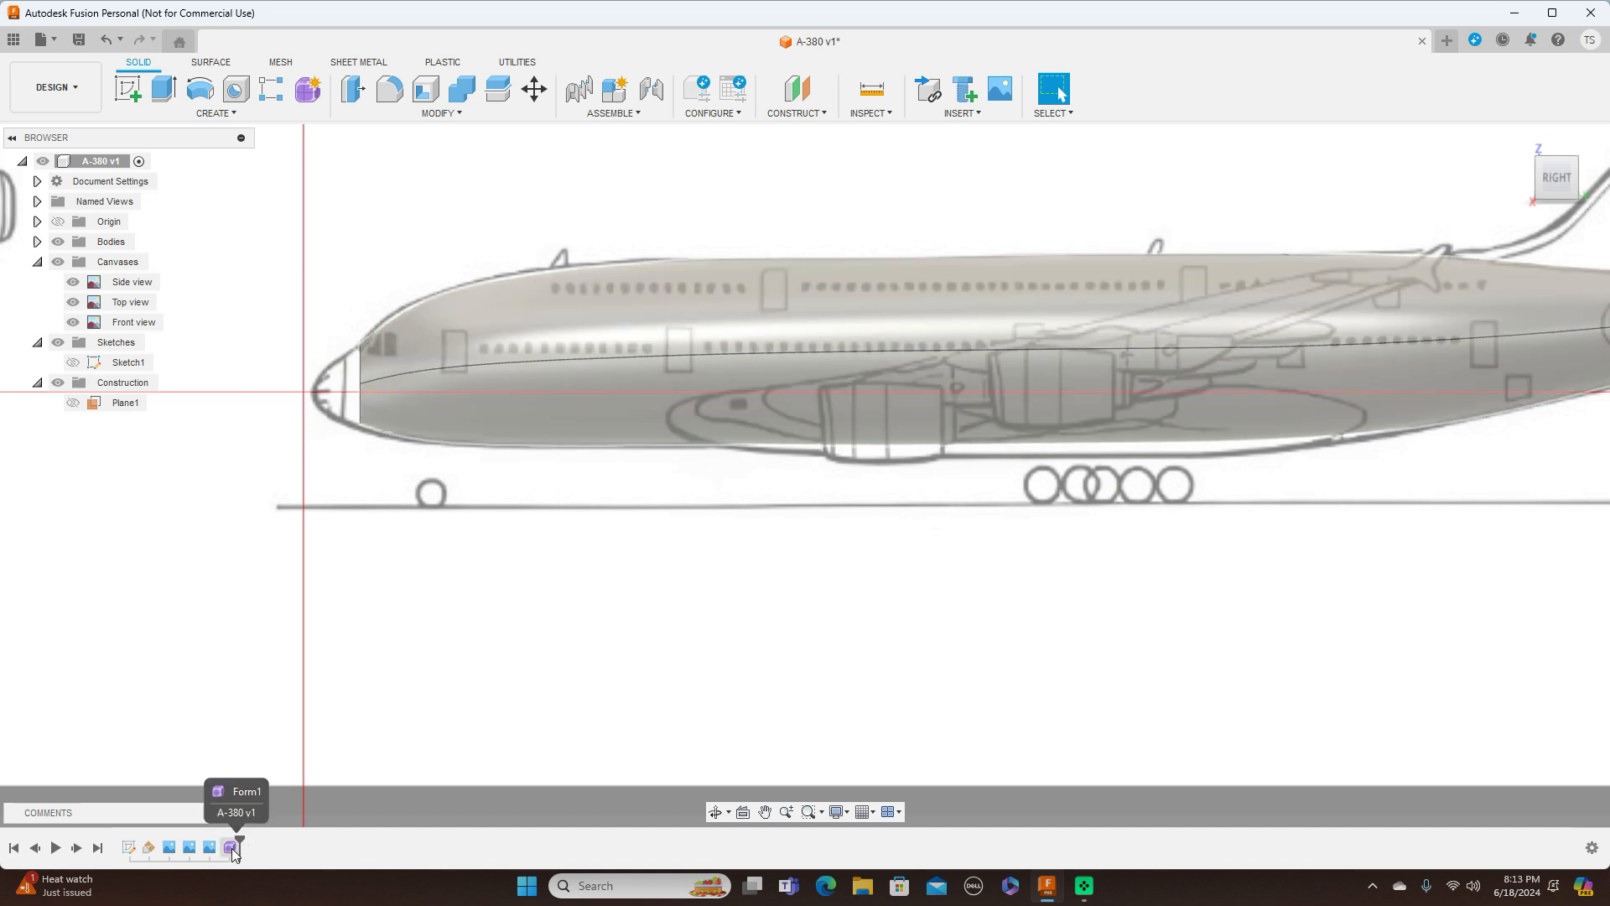
left_click(232, 848)
right_click(233, 848)
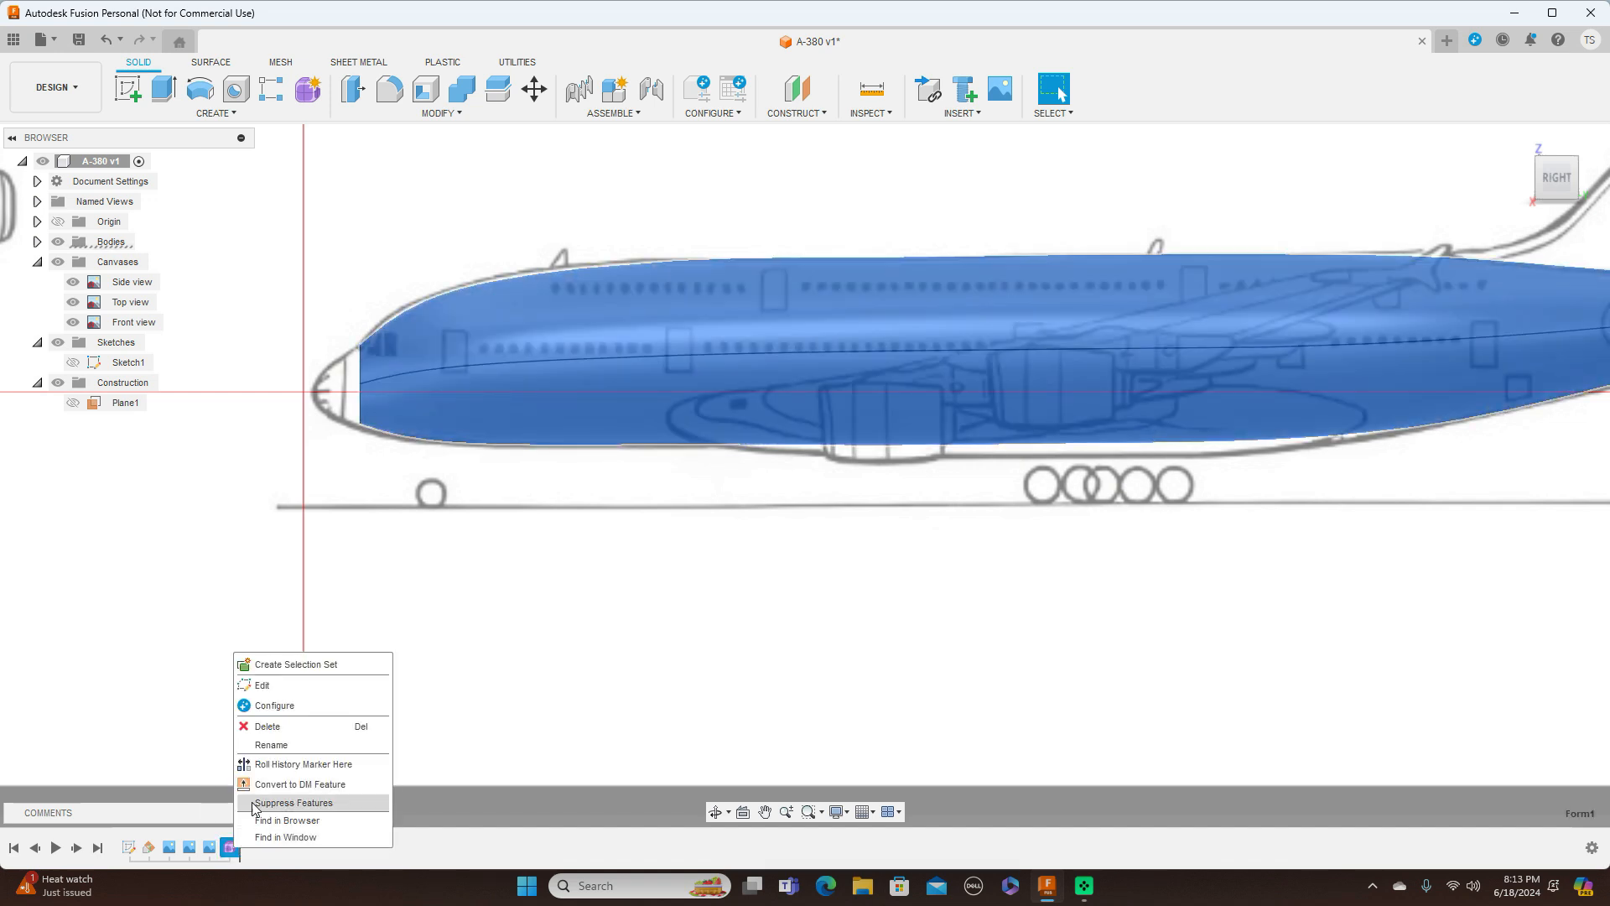
left_click(278, 685)
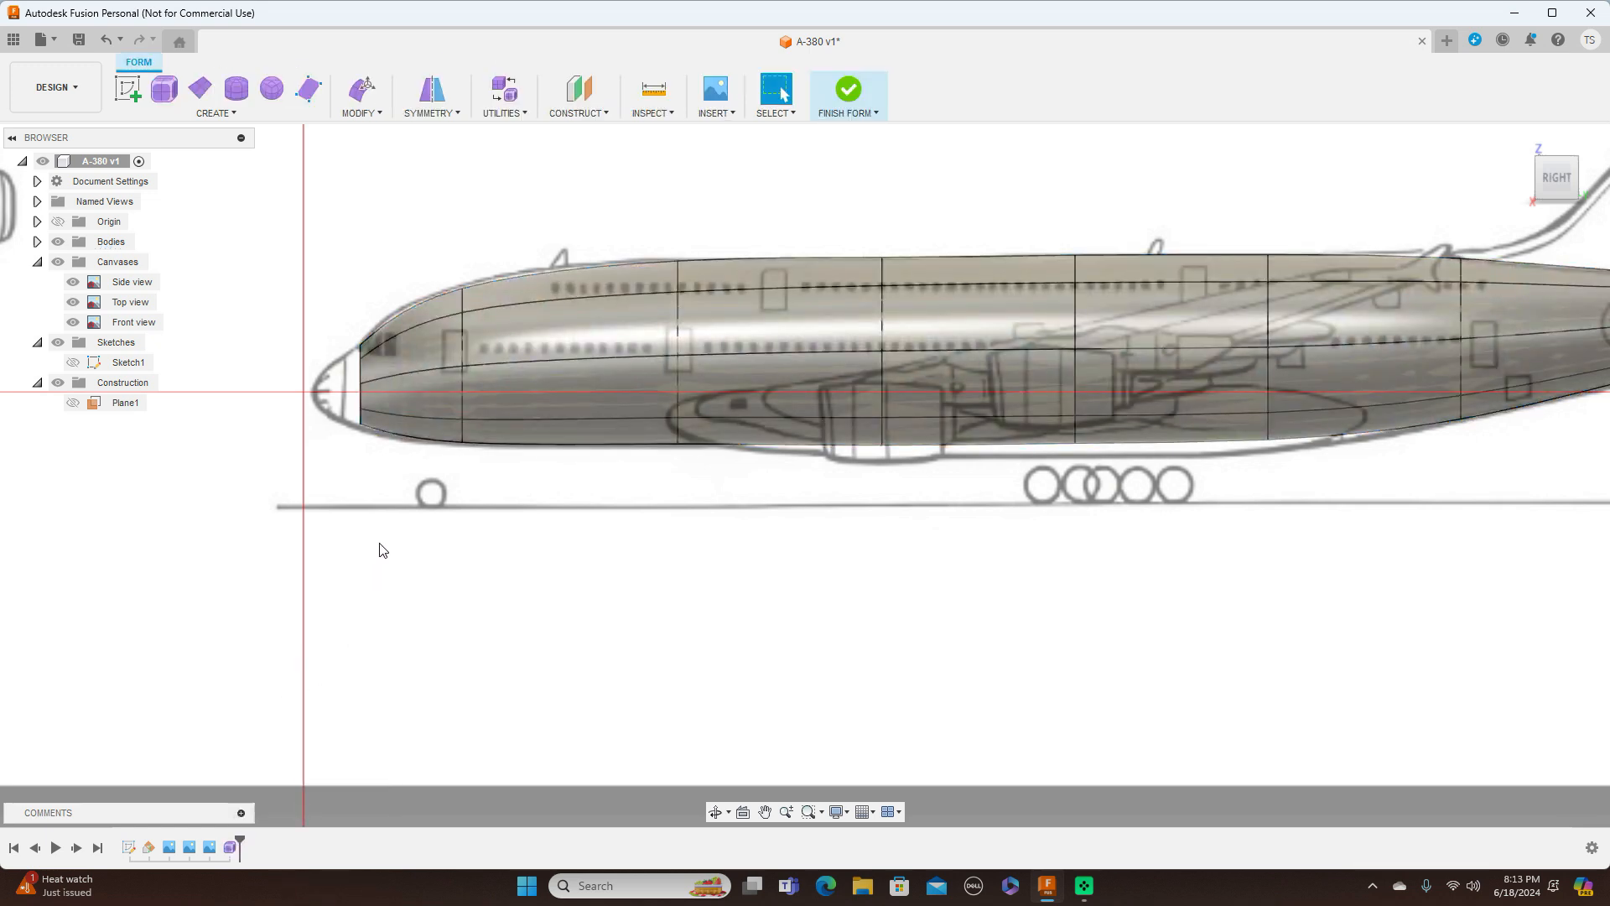
Raise the top vertex of the edge loop just behind the nose opening by 6.162 mm to meet the side-view outline
scroll(388, 537, "up", 1)
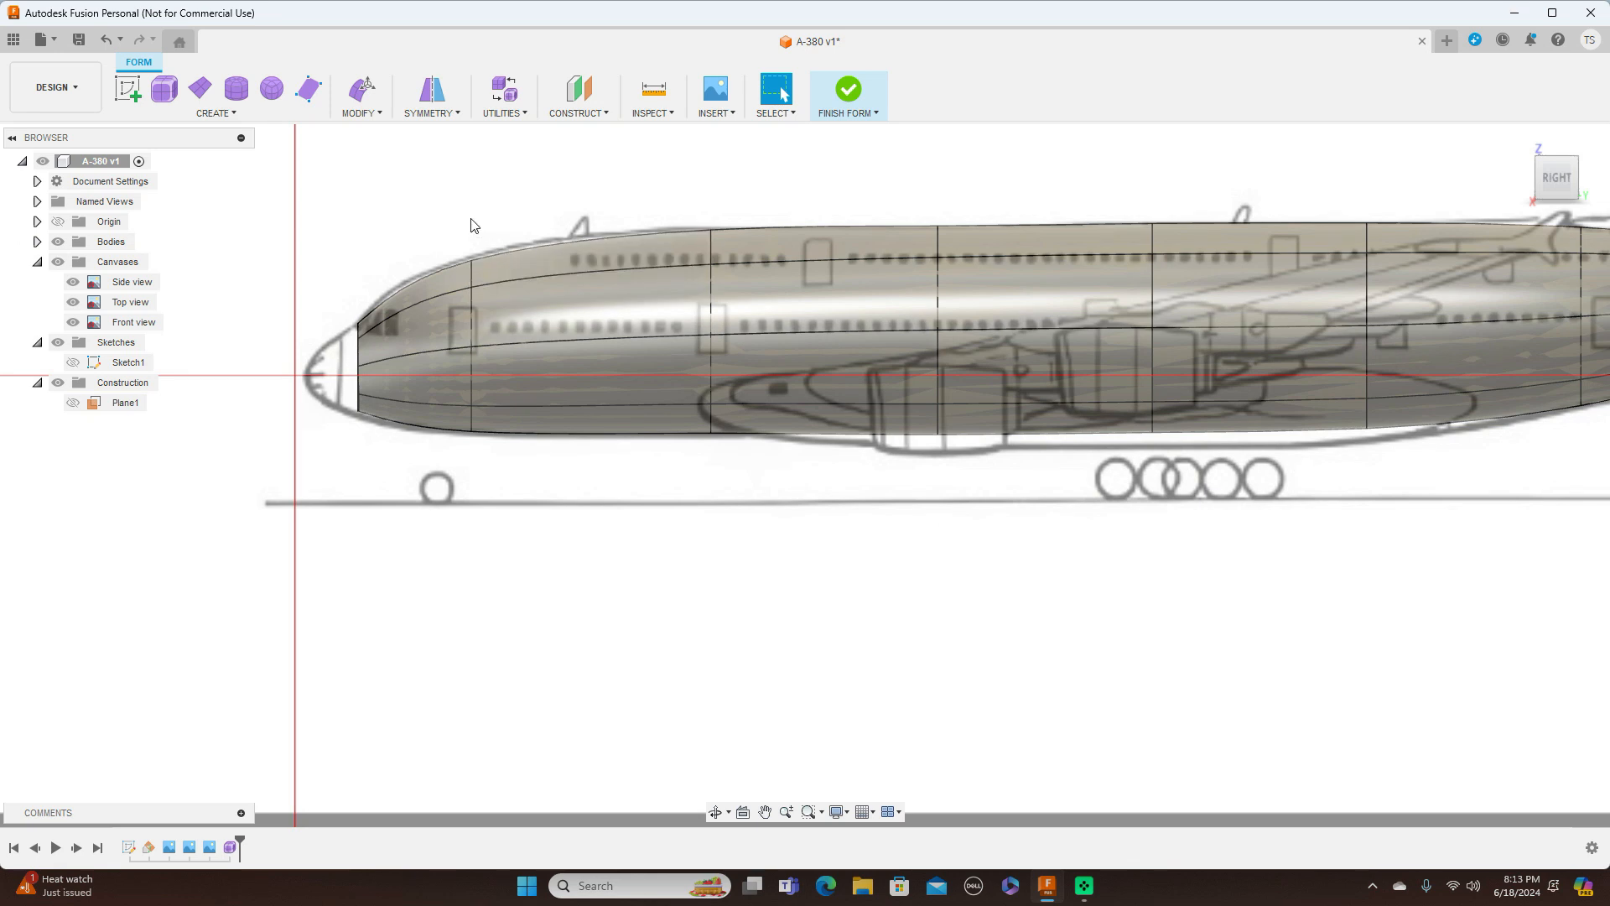
scroll(468, 223, "up", 1)
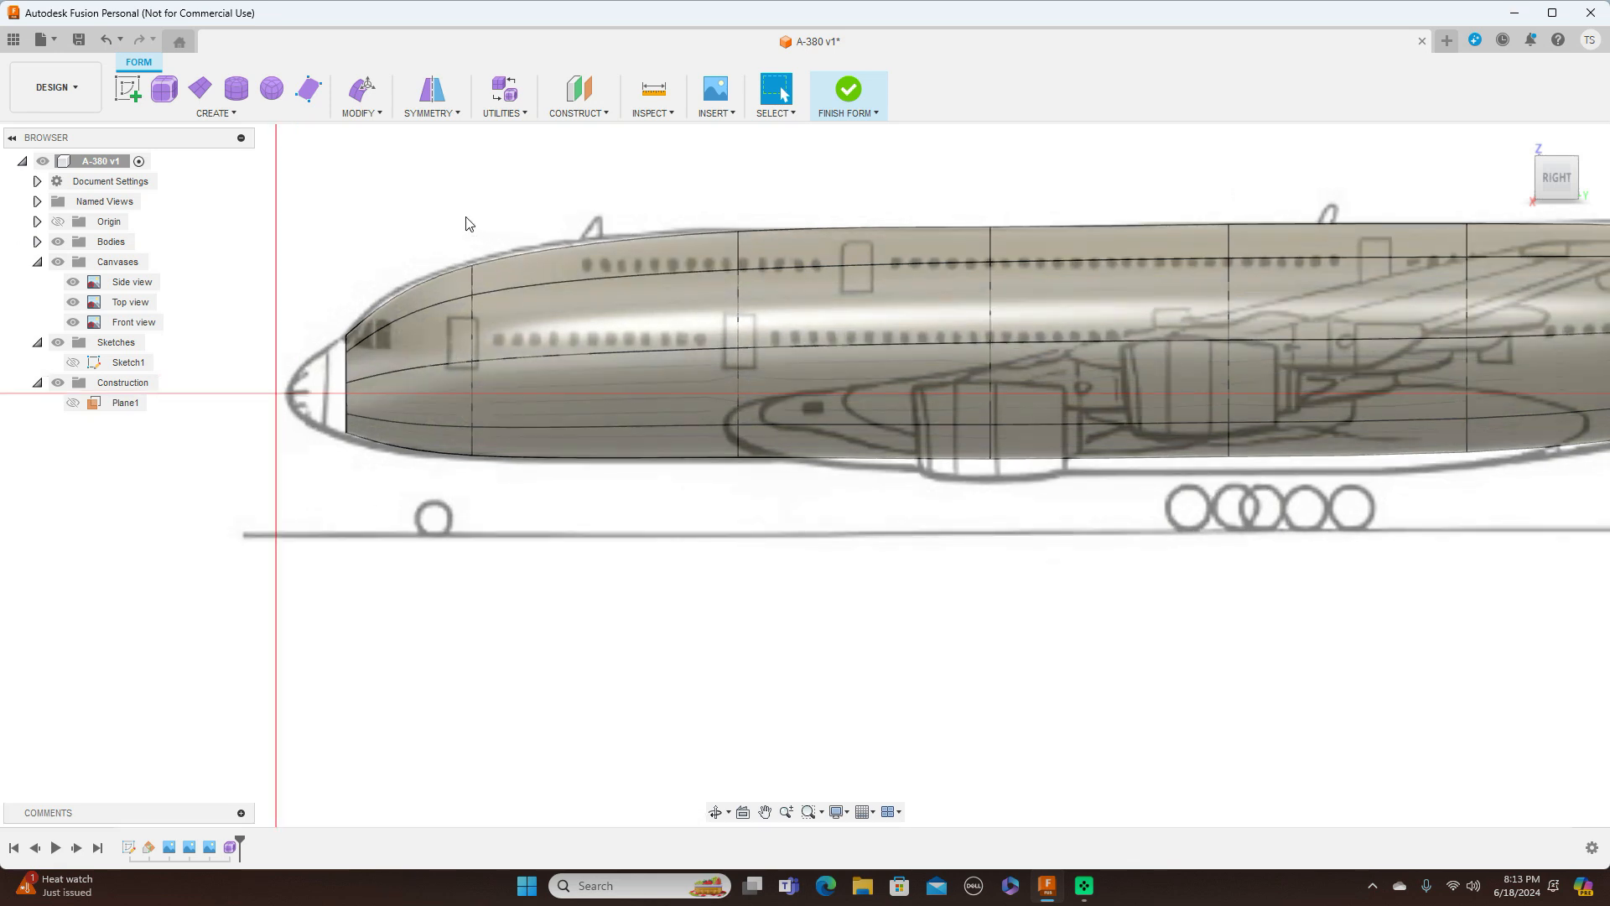
left_click(473, 266)
right_click(475, 265)
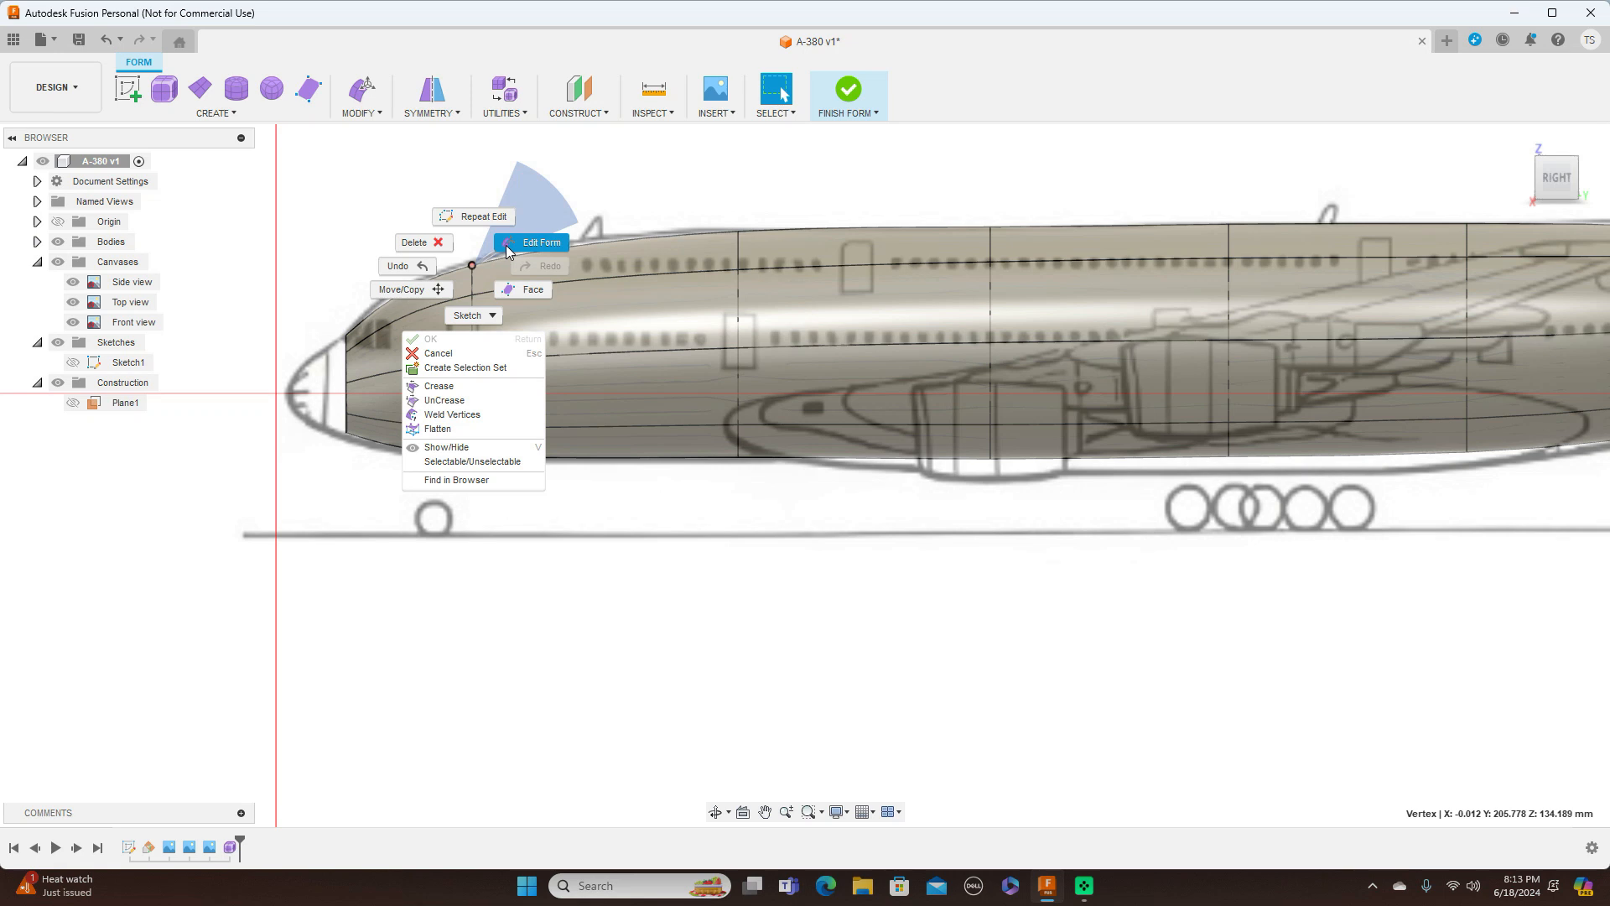
left_click(507, 249)
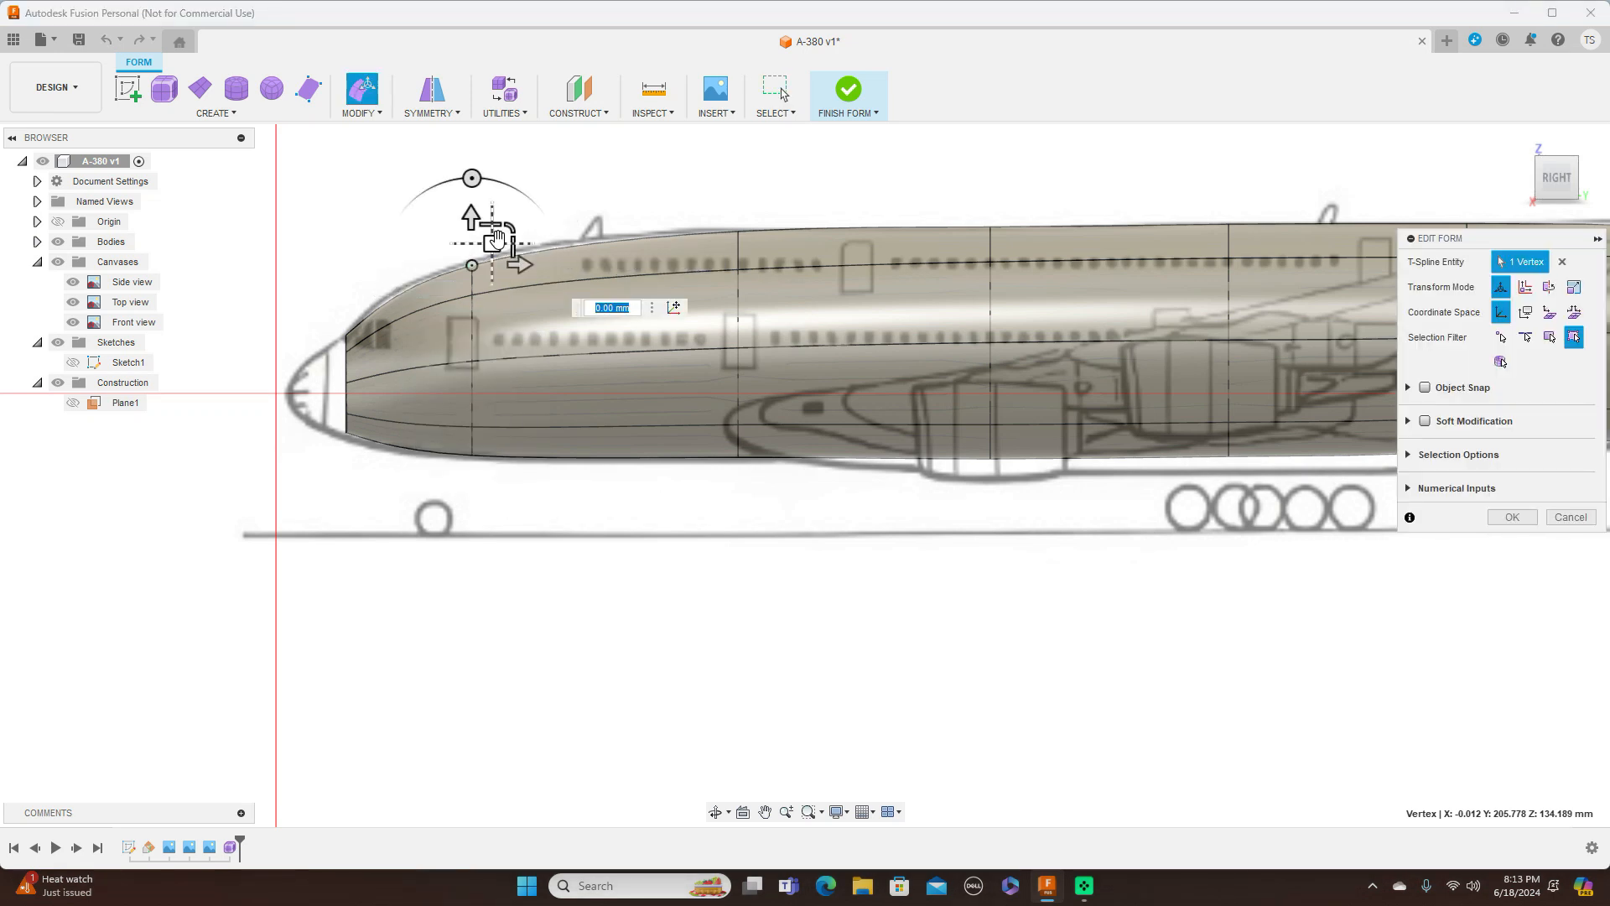
left_click_drag(507, 248, 492, 239)
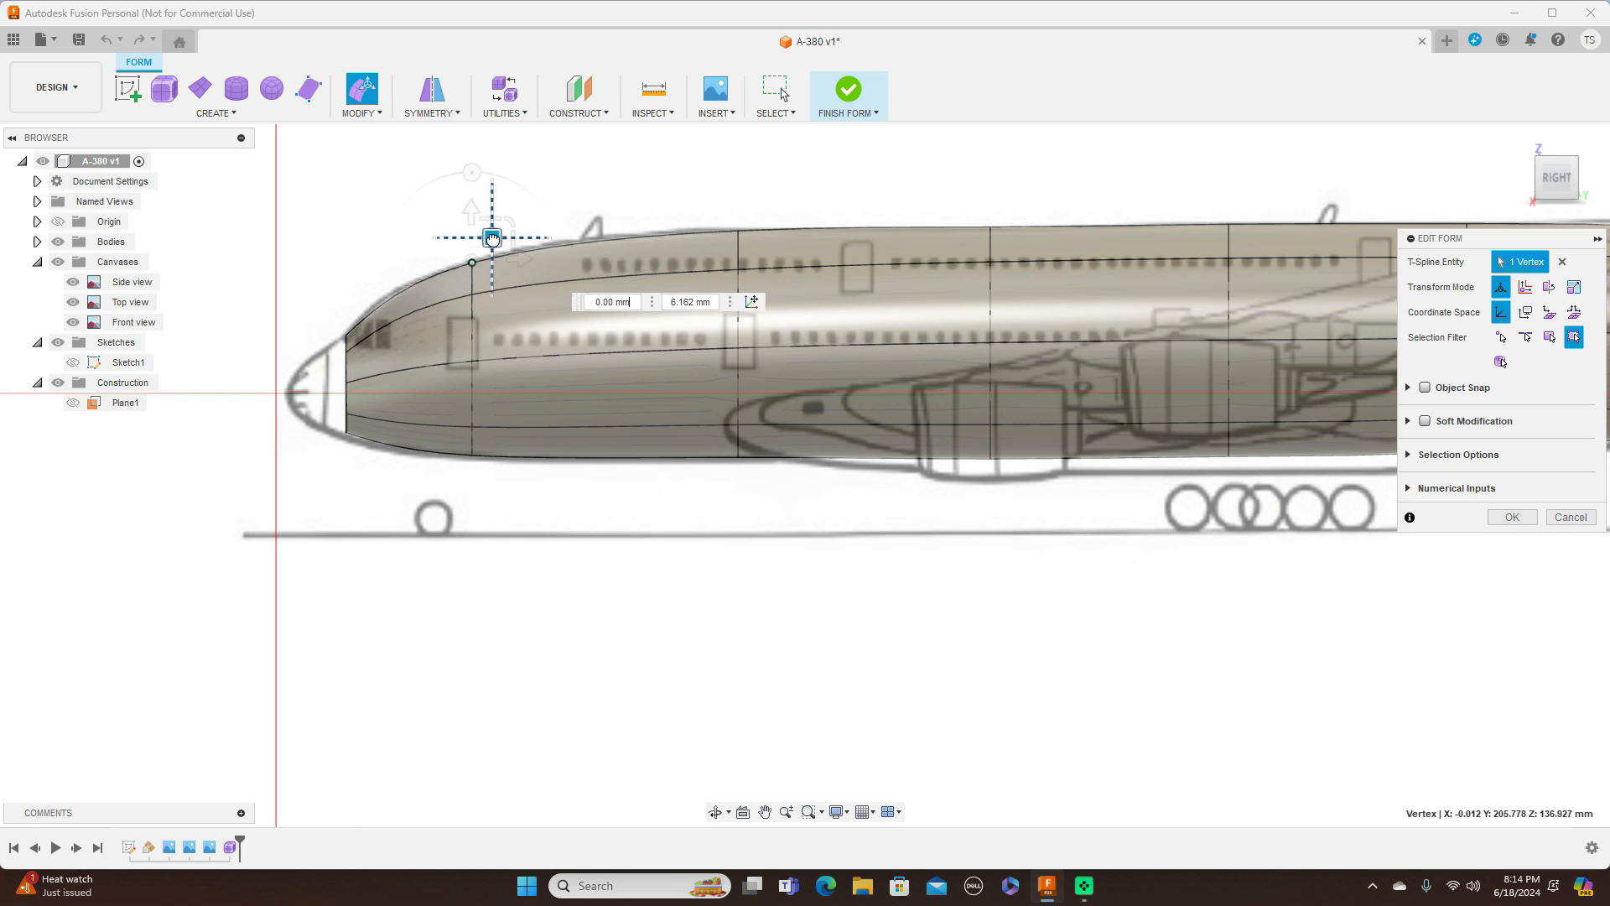
left_click_drag(493, 239, 493, 238)
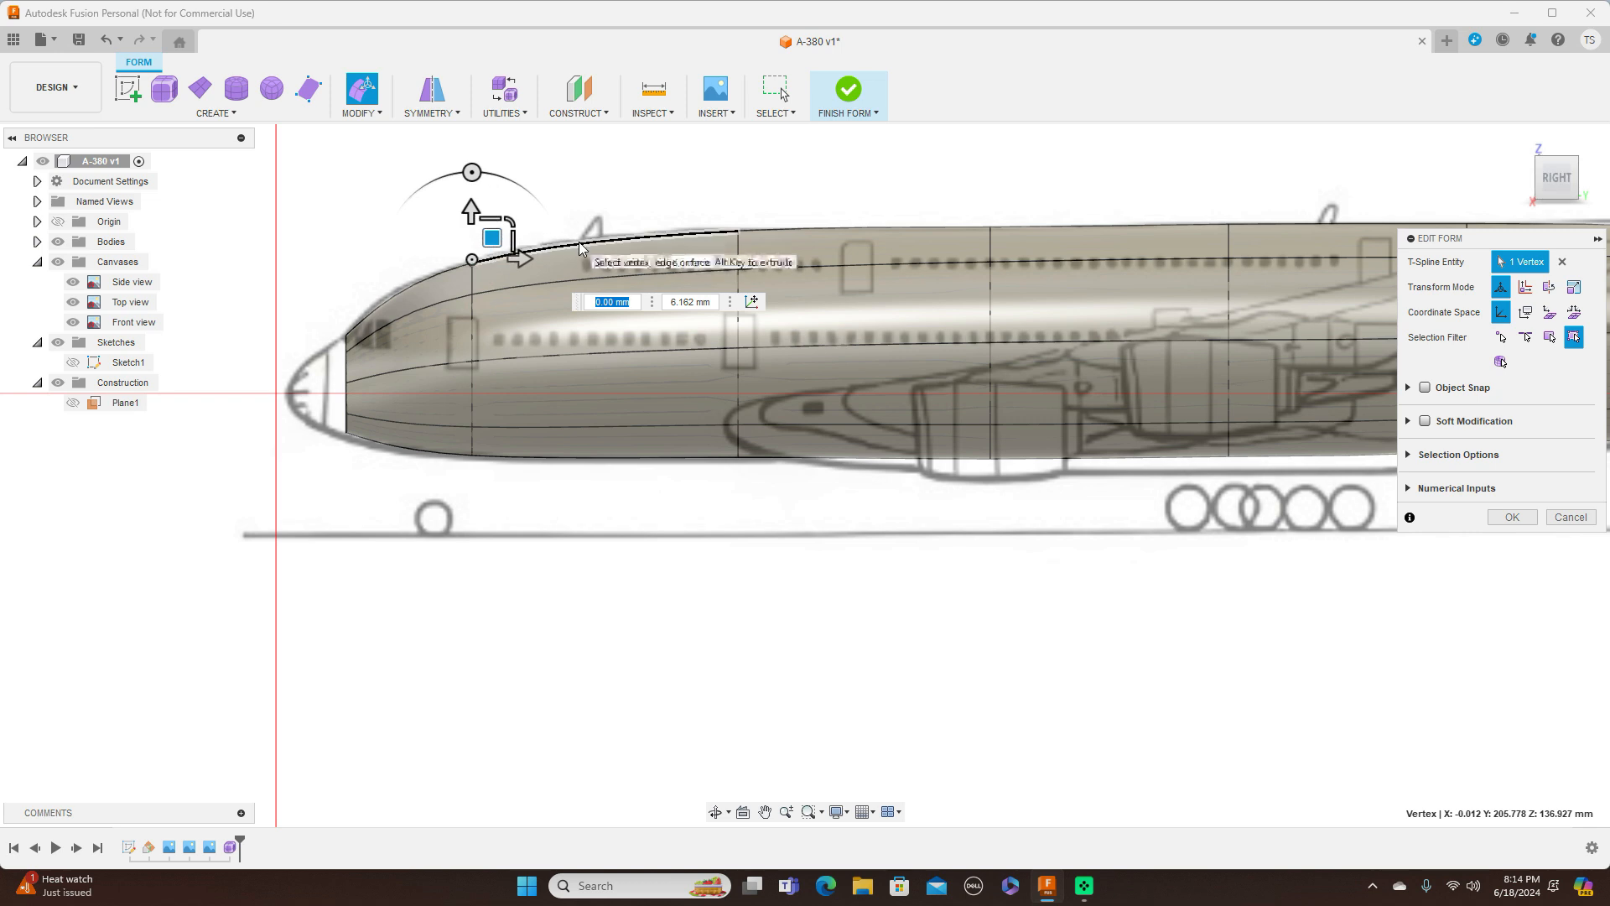
Raise the top edge between the second and third loops from the nose by 1.761 mm and finish the form
left_click(581, 248)
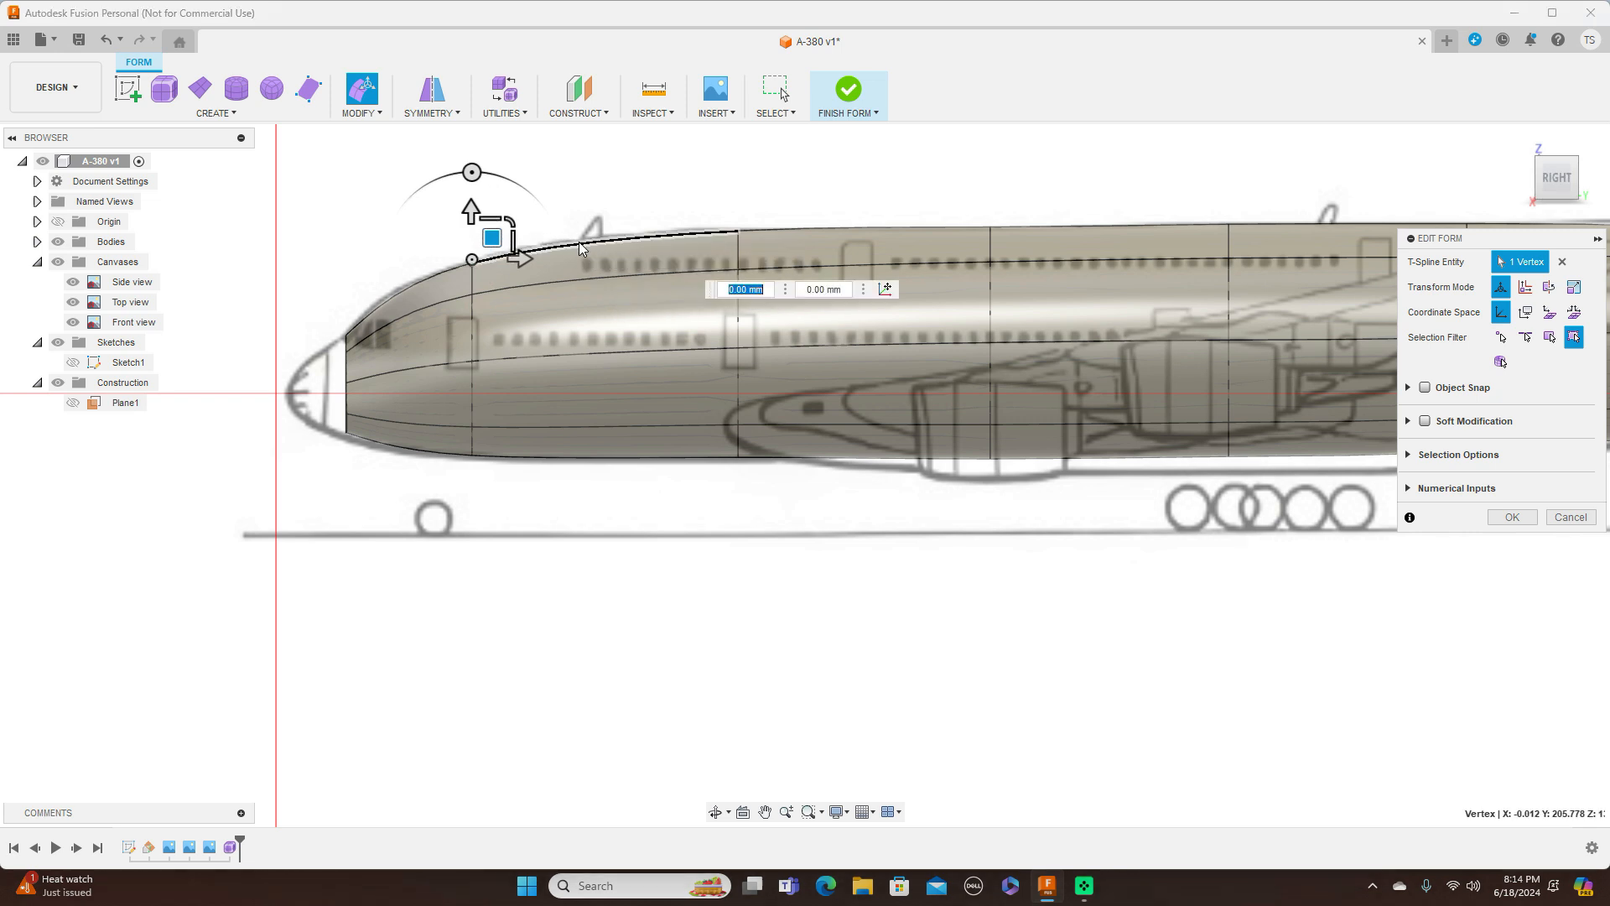
left_click_drag(624, 220, 624, 222)
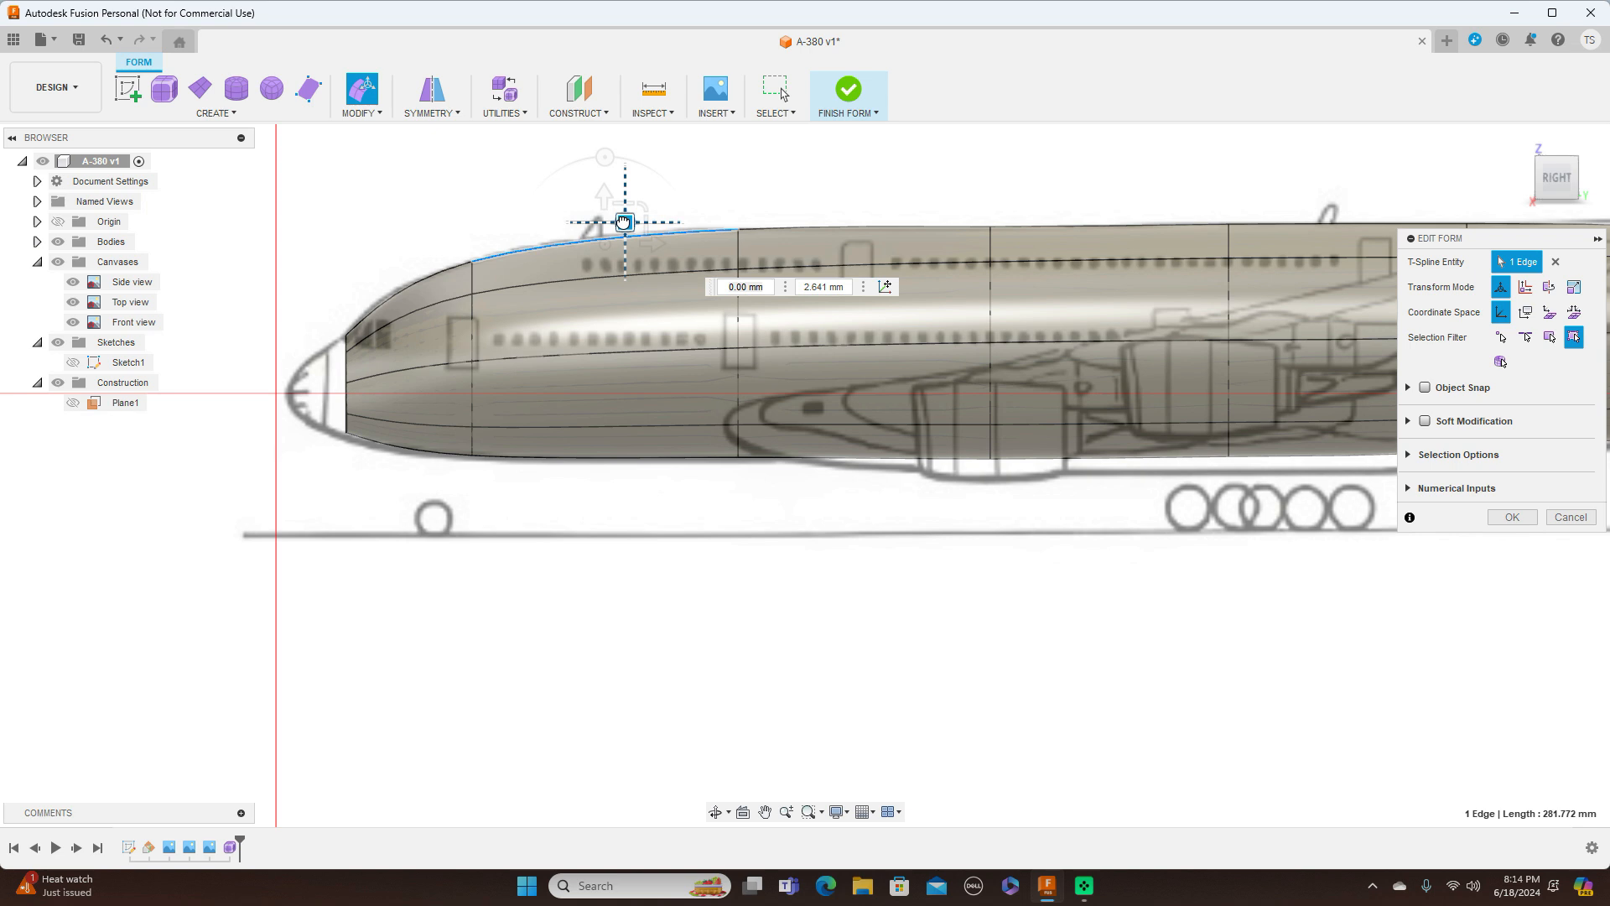
left_click_drag(624, 221, 624, 223)
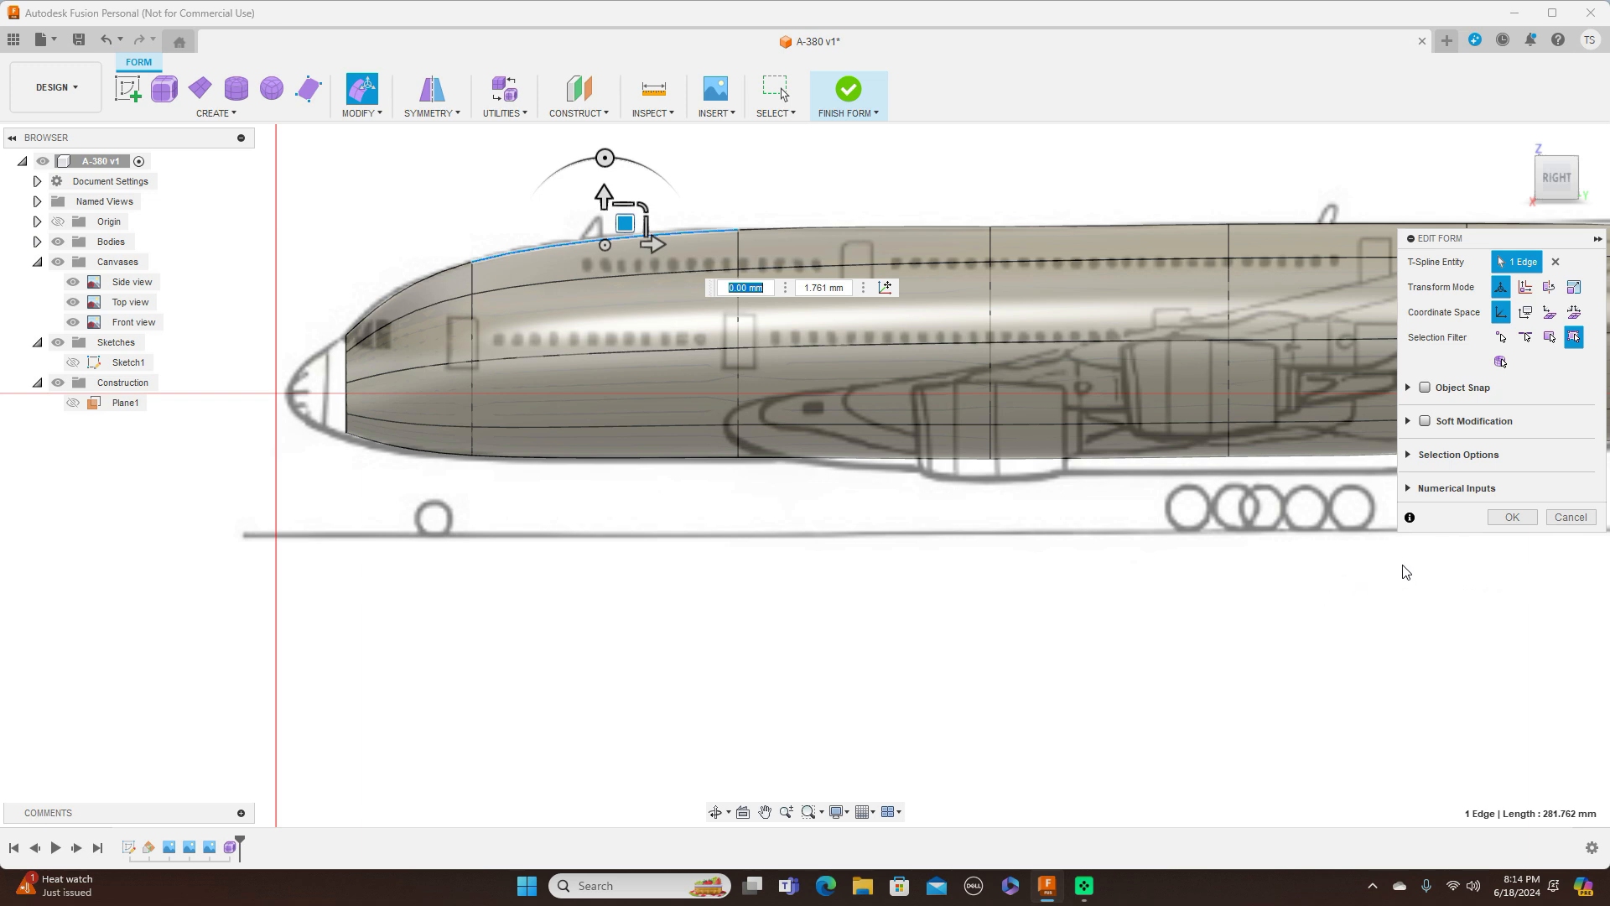
left_click(1509, 517)
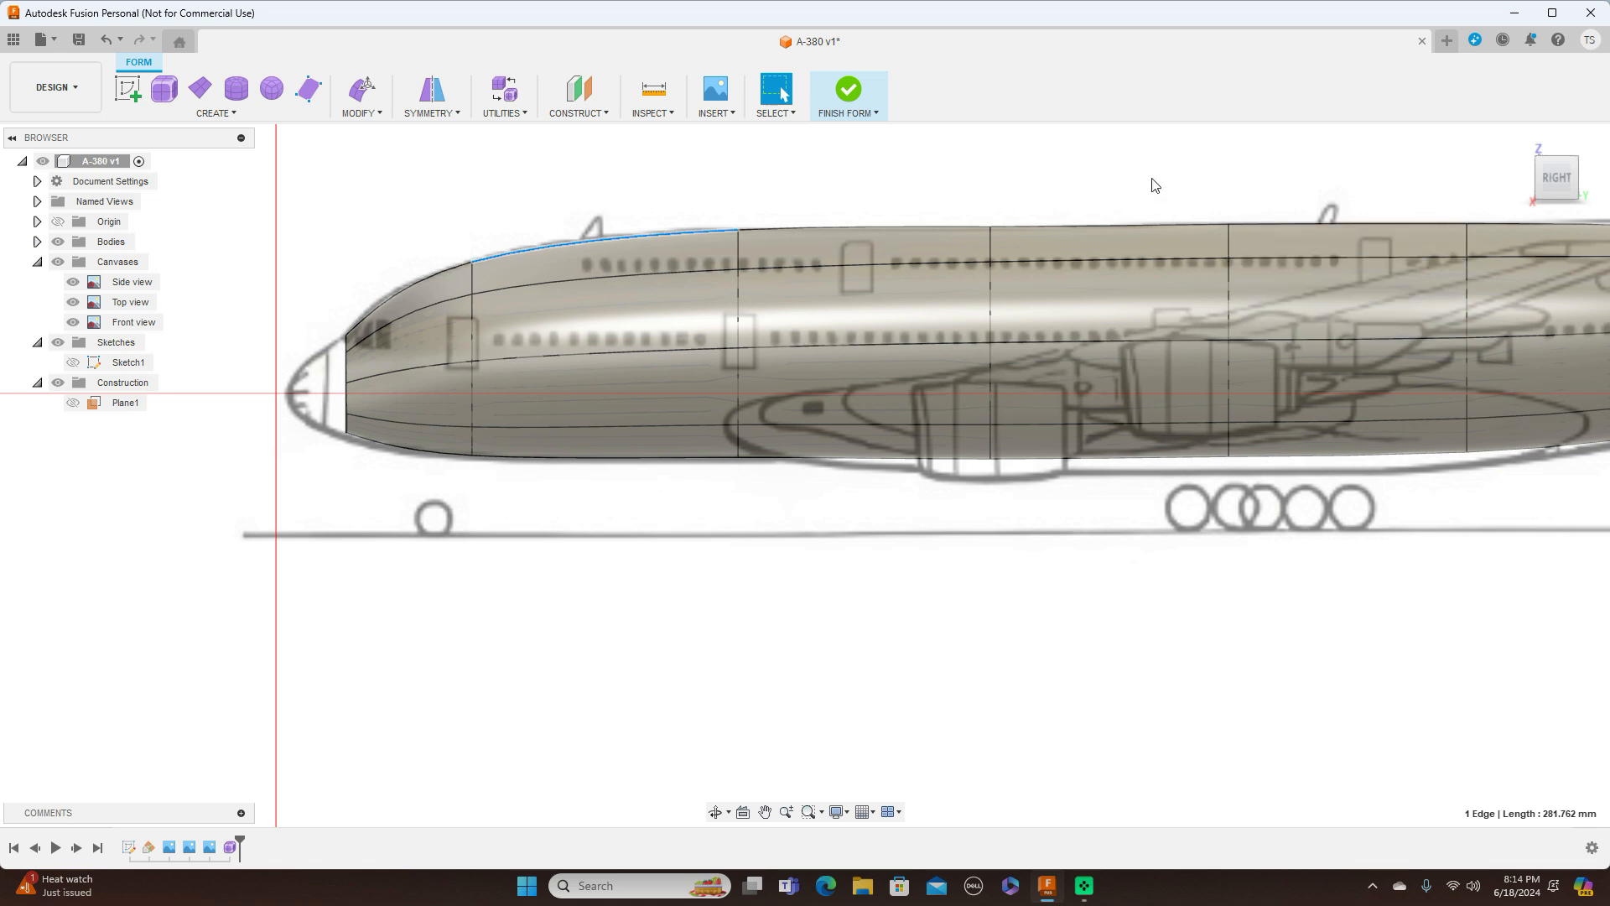
left_click(876, 118)
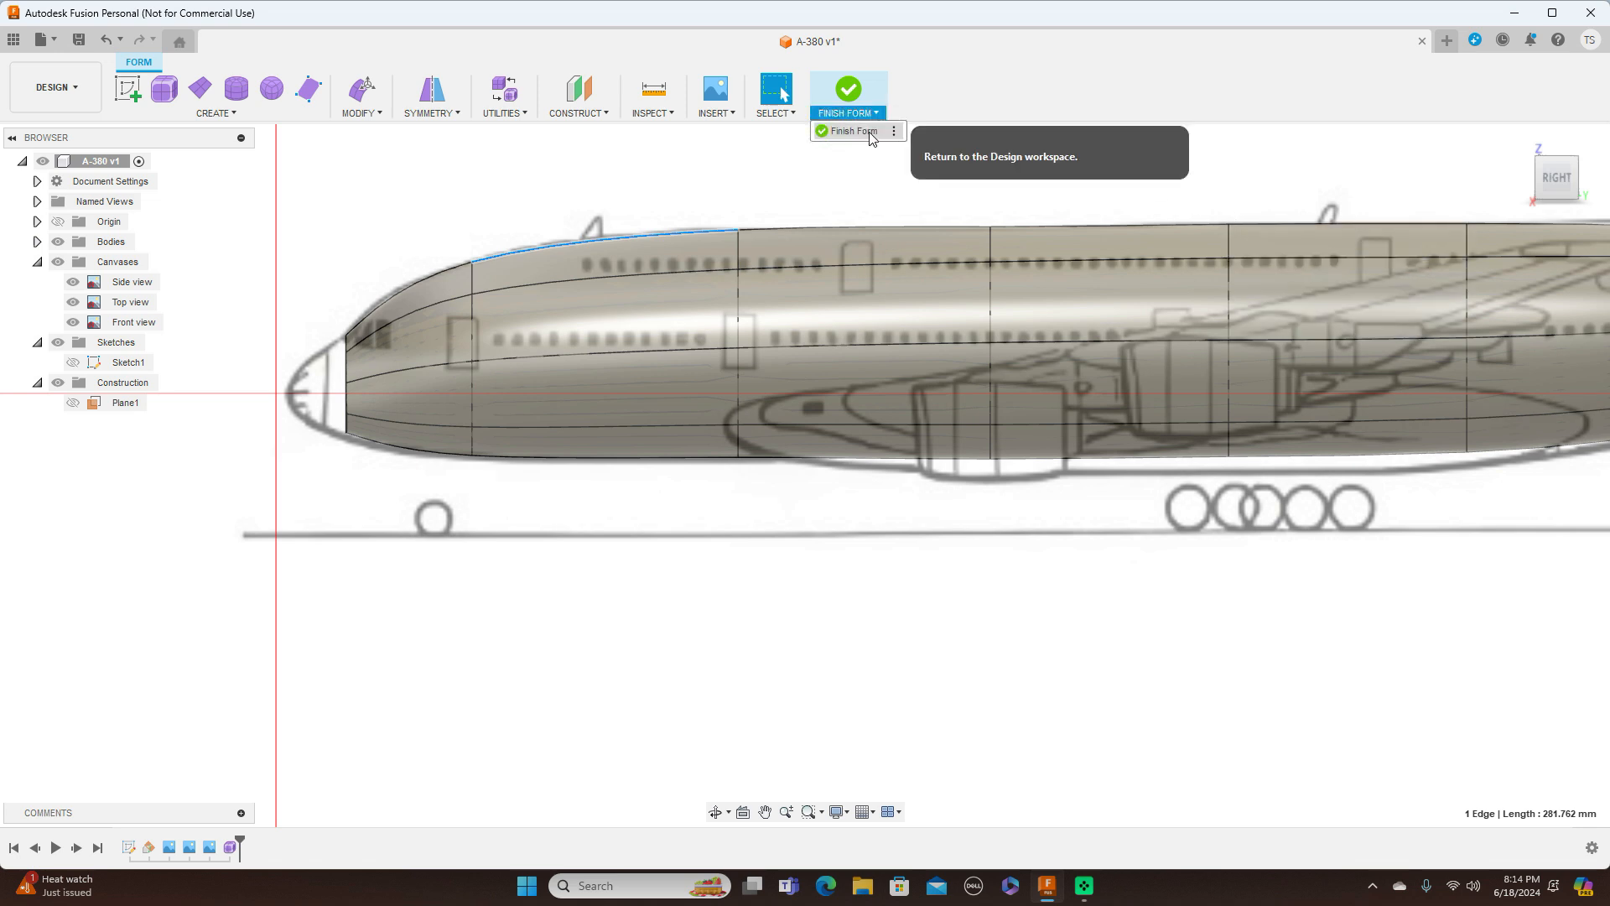
left_click(869, 133)
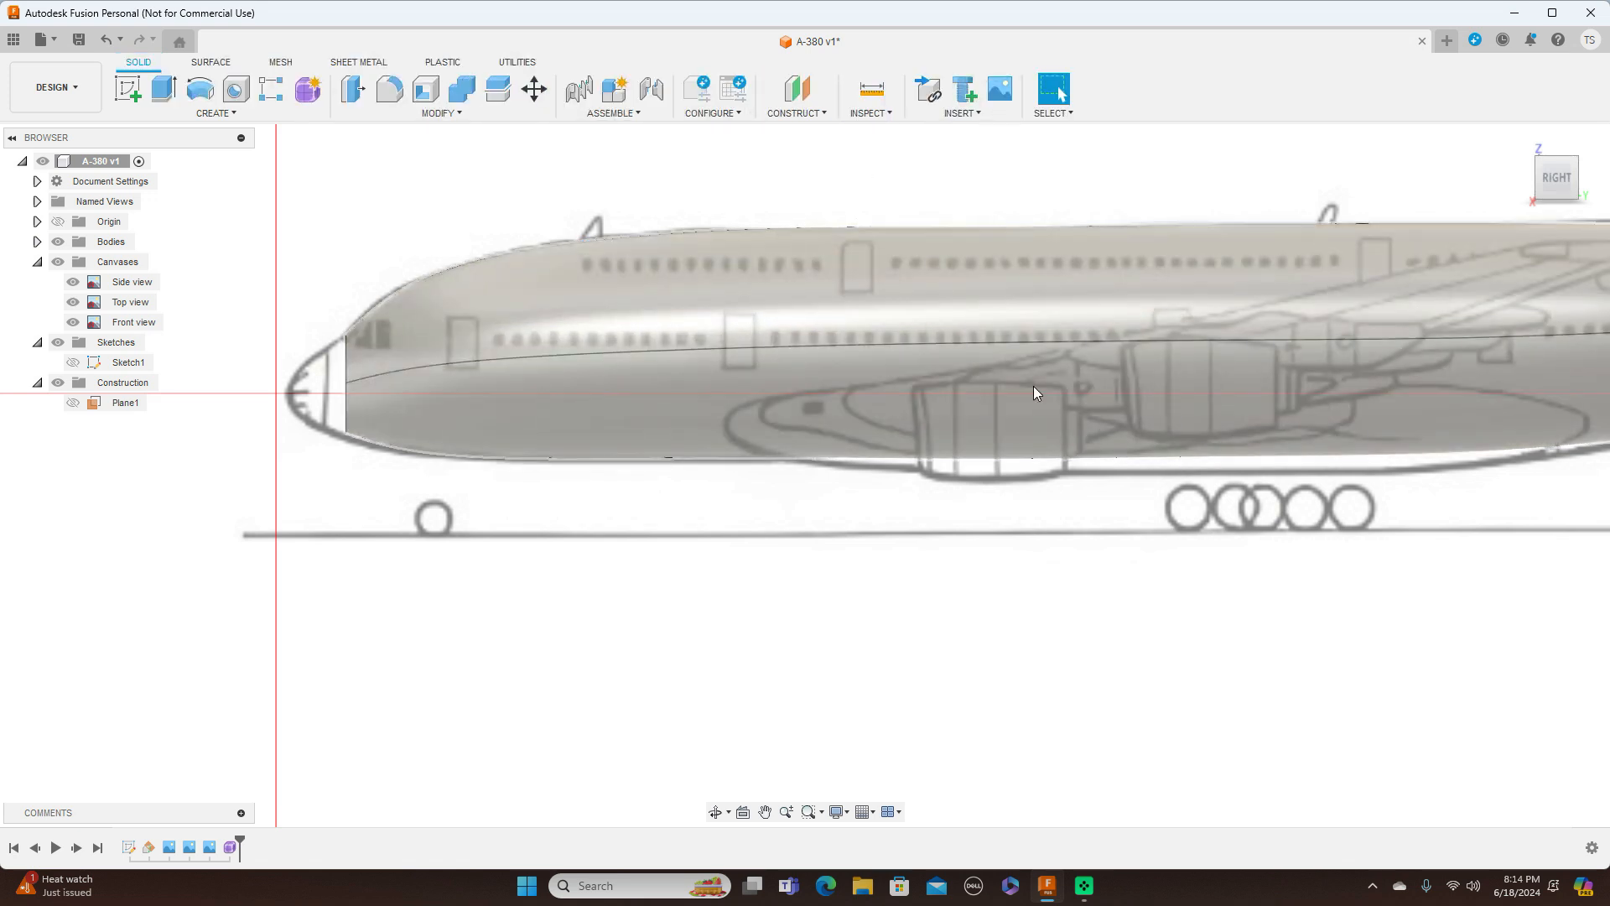
scroll(1247, 545, "down", 4)
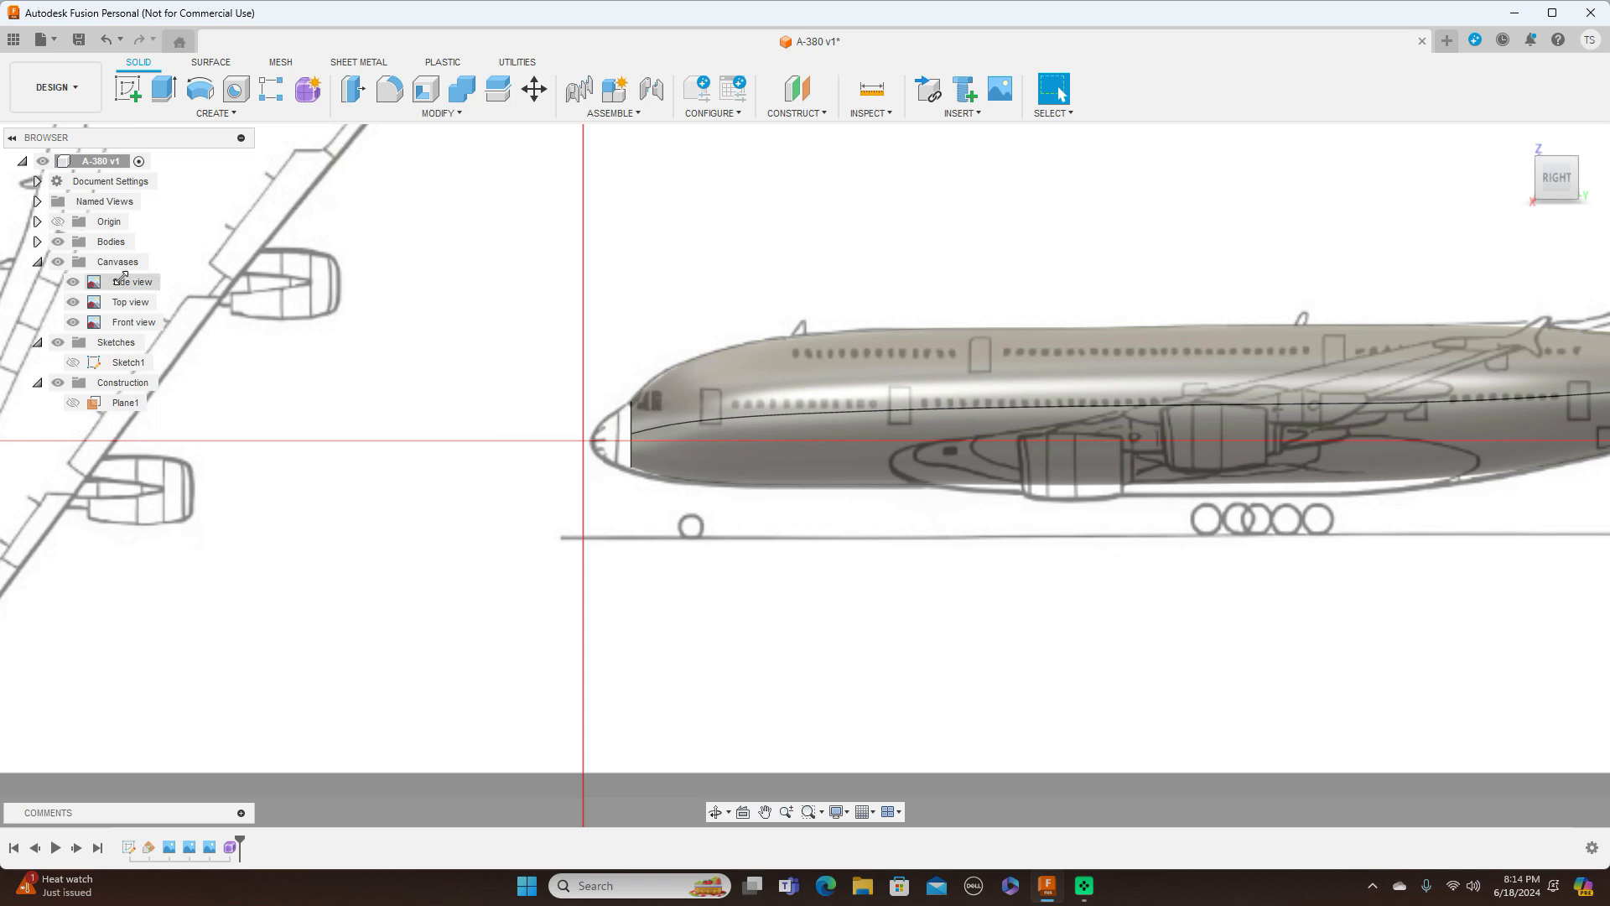
Hide the reference canvases and inspect the bare fuselage from the side and at a slight angle
left_click(57, 262)
middle_click_drag(1237, 643, 906, 642)
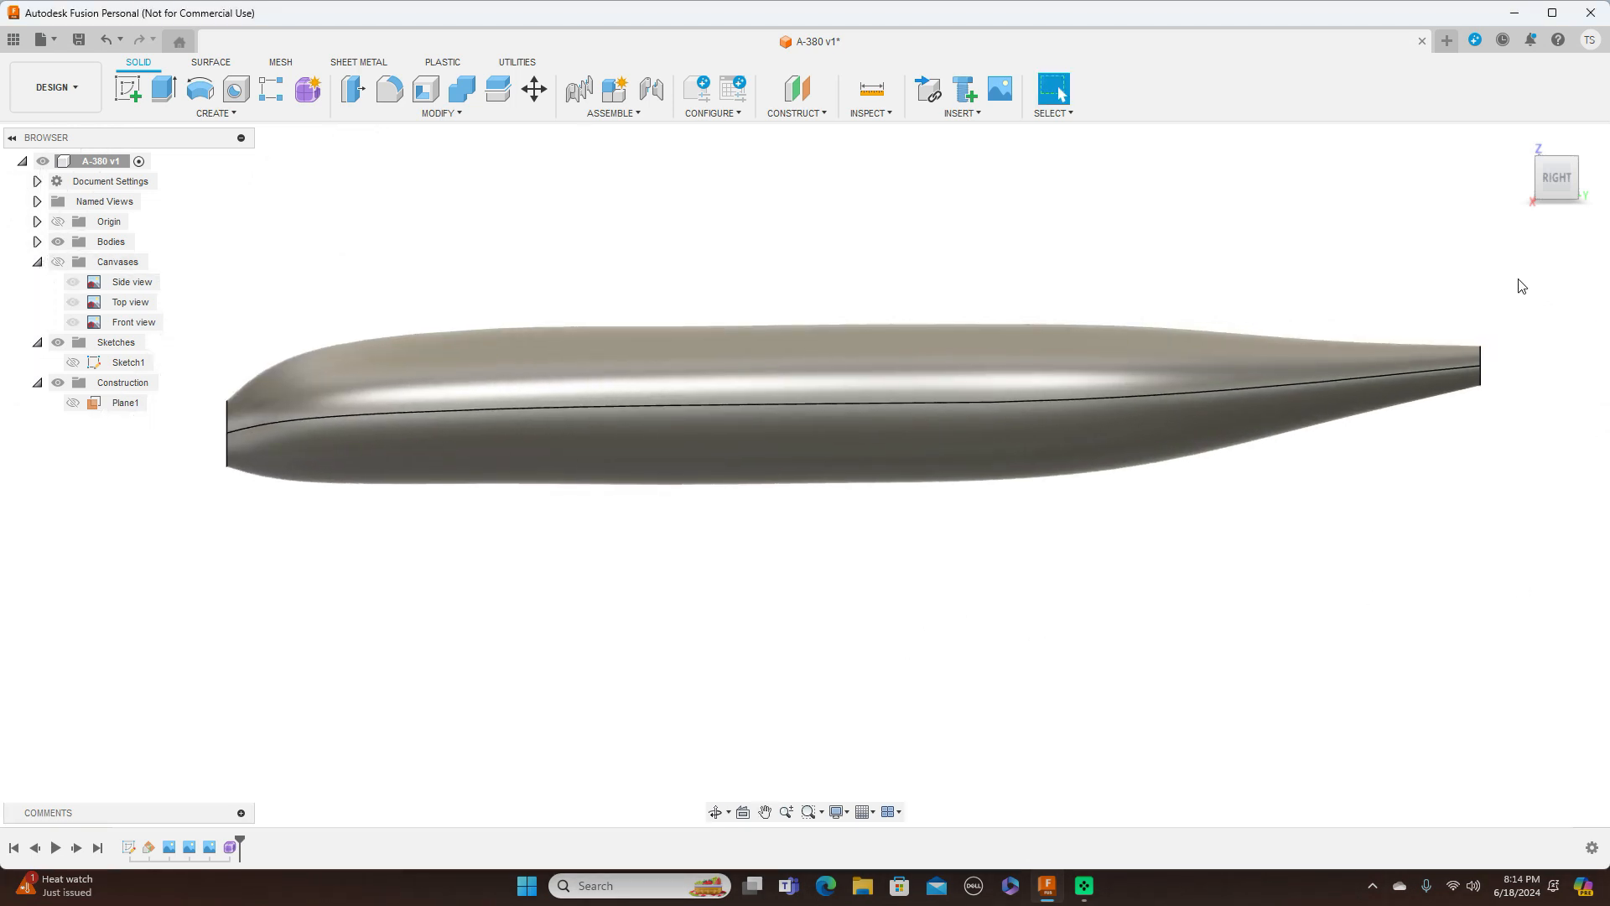
mouse_move(1567, 177)
left_mouse_down()
mouse_move(1608, 179)
mouse_move(1564, 178)
left_mouse_up()
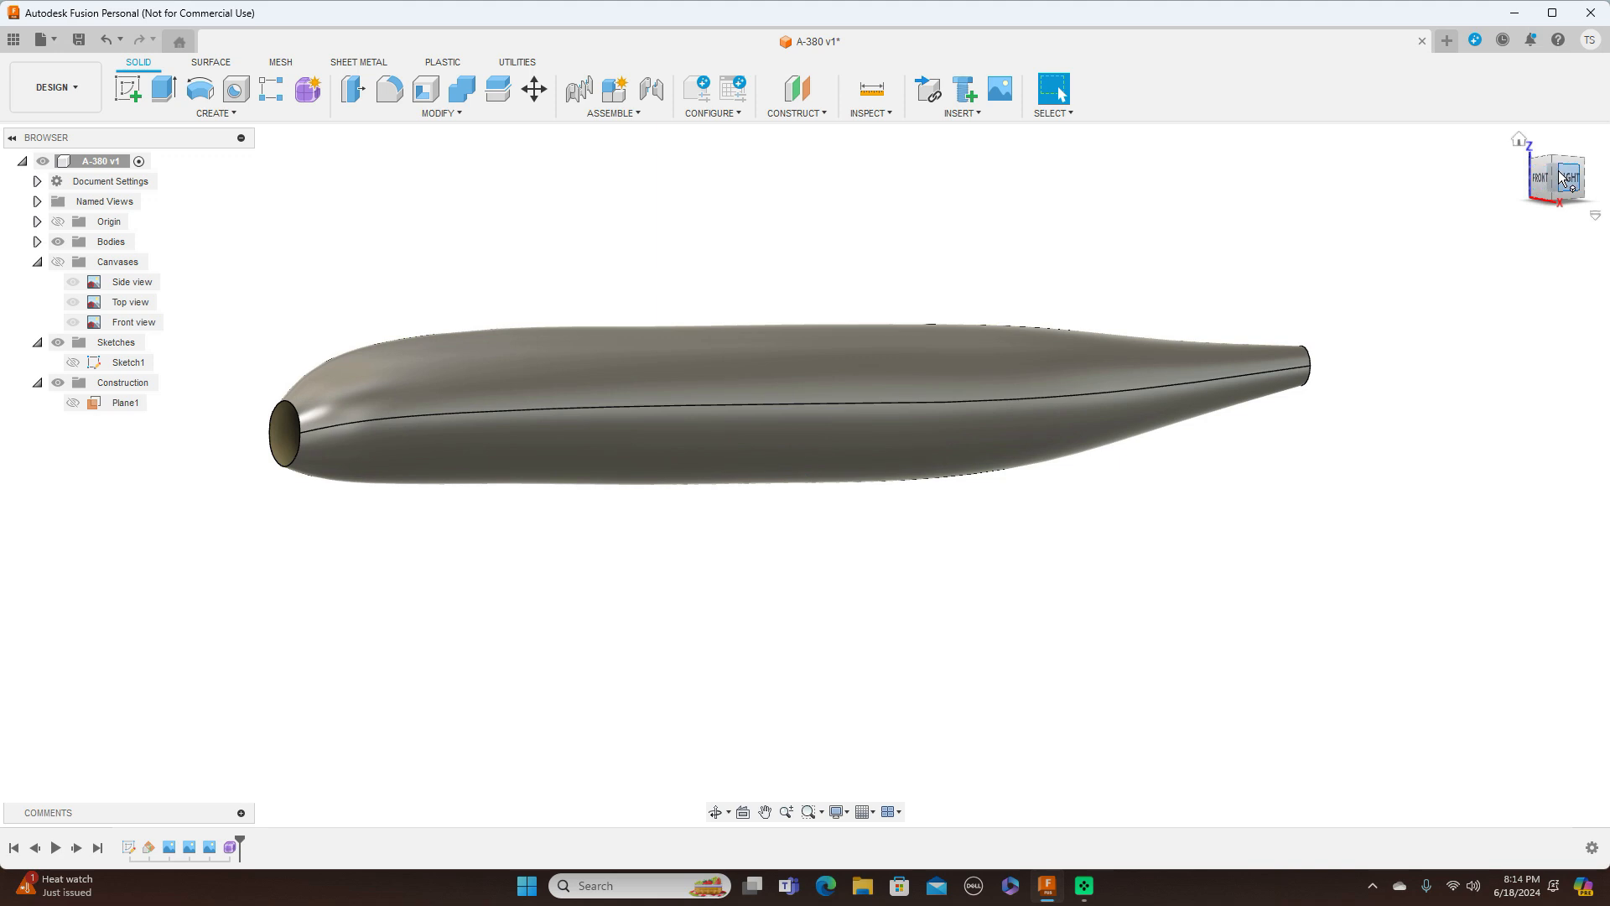
left_click(1564, 178)
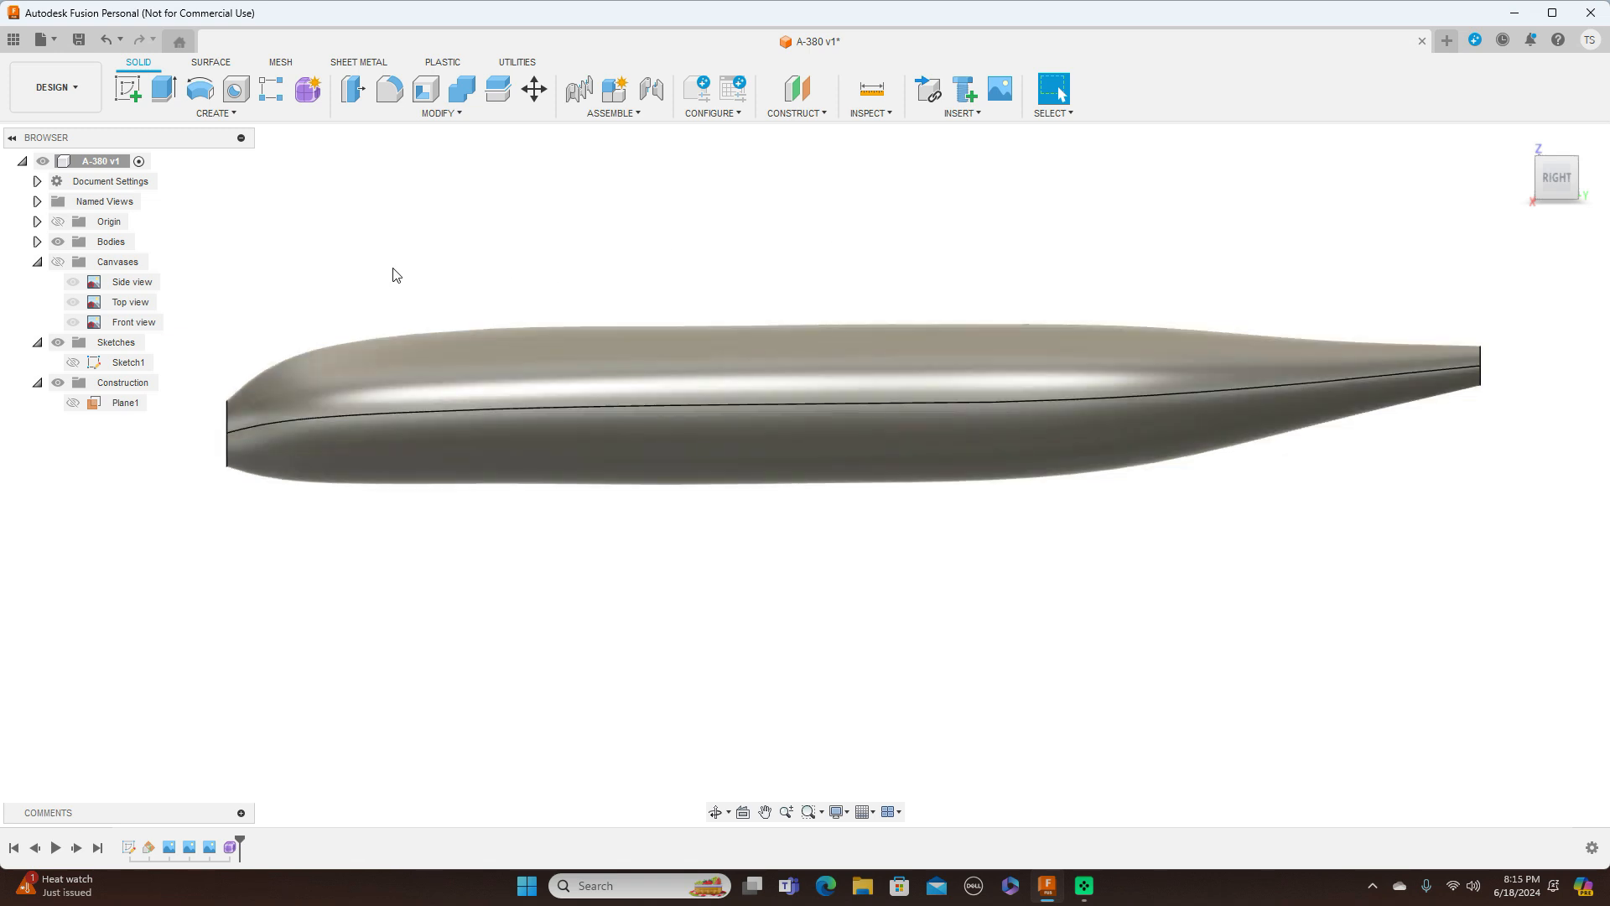
List the design's bodies and toggle the fuselage body's visibility to identify it, leaving it hidden
left_click(80, 366)
left_click(72, 364)
left_click(37, 242)
left_click(118, 262)
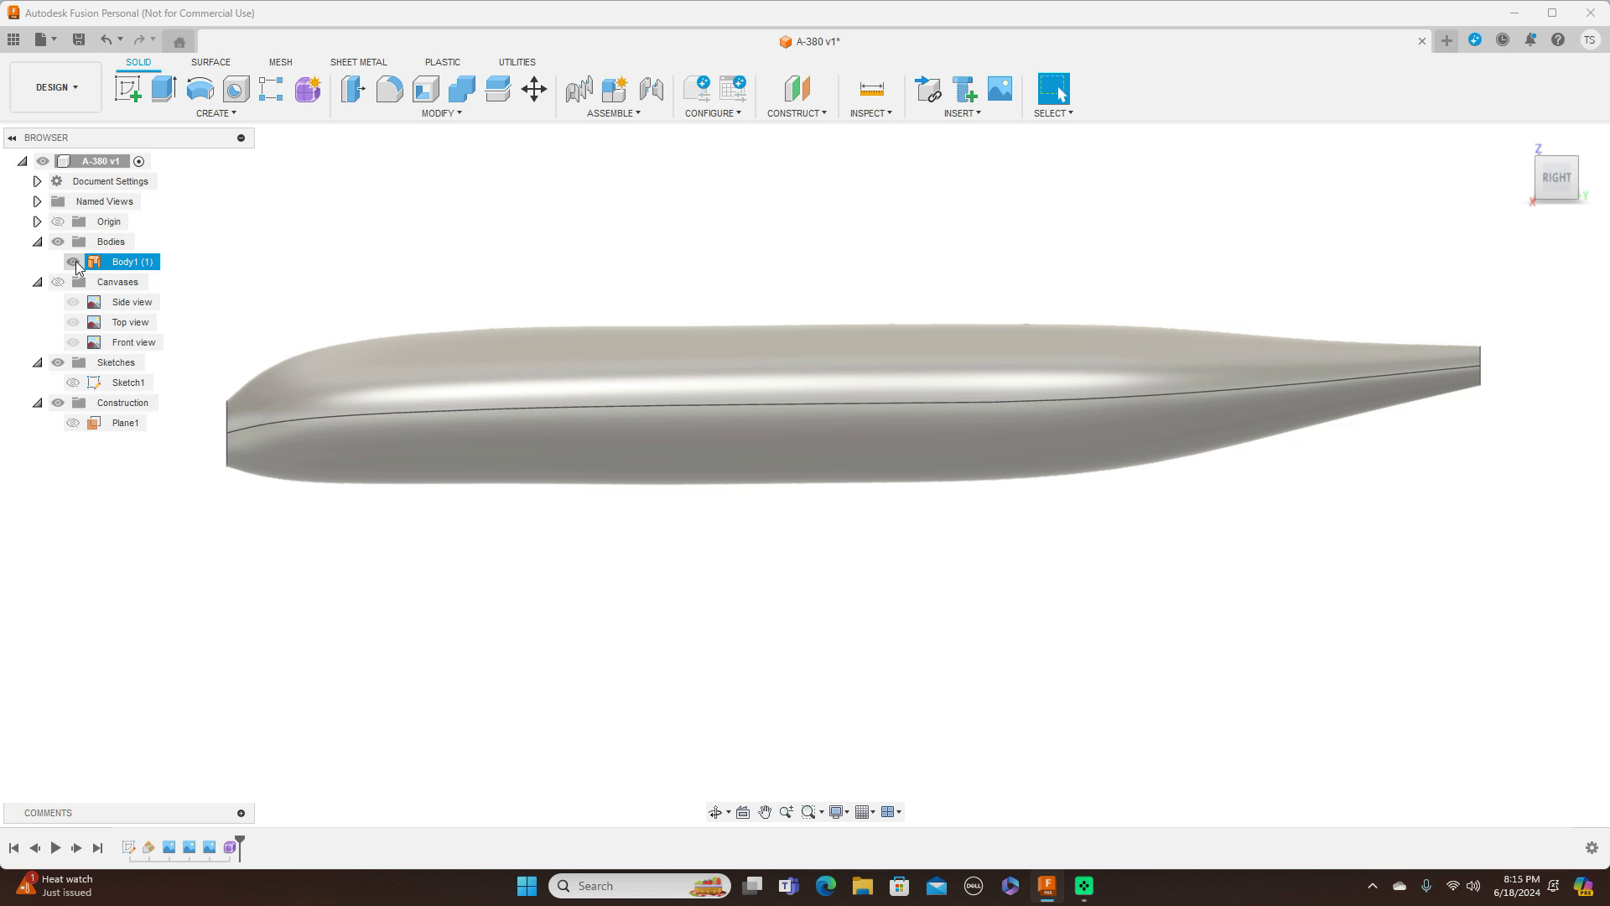
left_click(74, 261)
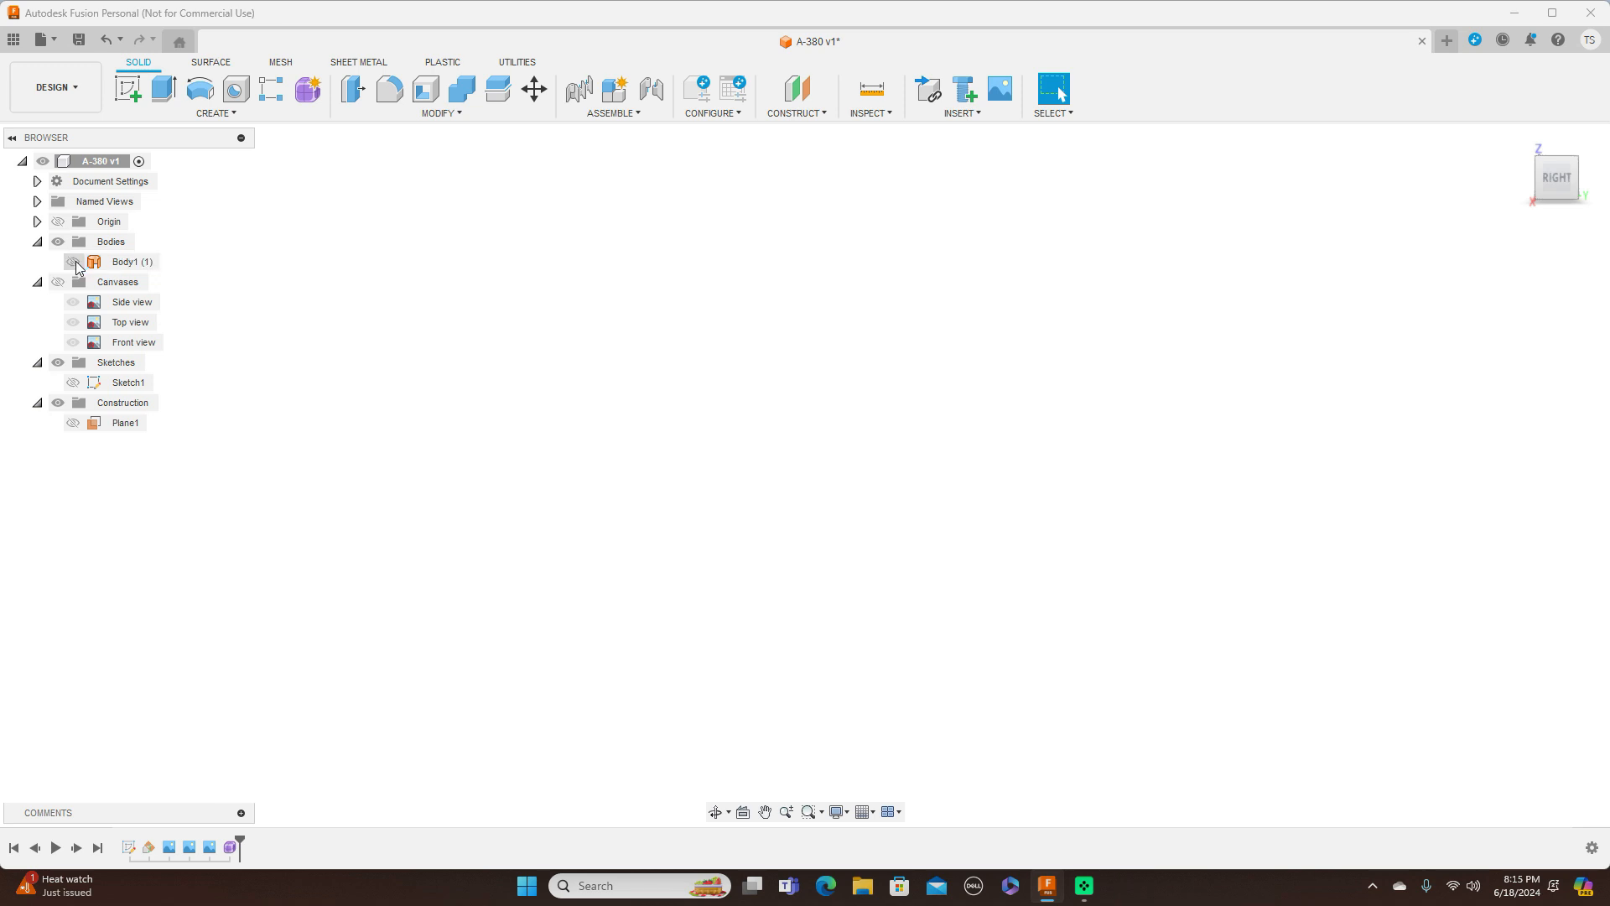
left_click(74, 261)
left_click(74, 262)
Show Sketch1 and the reference canvases one after the other to check their contents, hiding each again
left_click(80, 384)
left_click(77, 382)
middle_click_drag(573, 463, 826, 447)
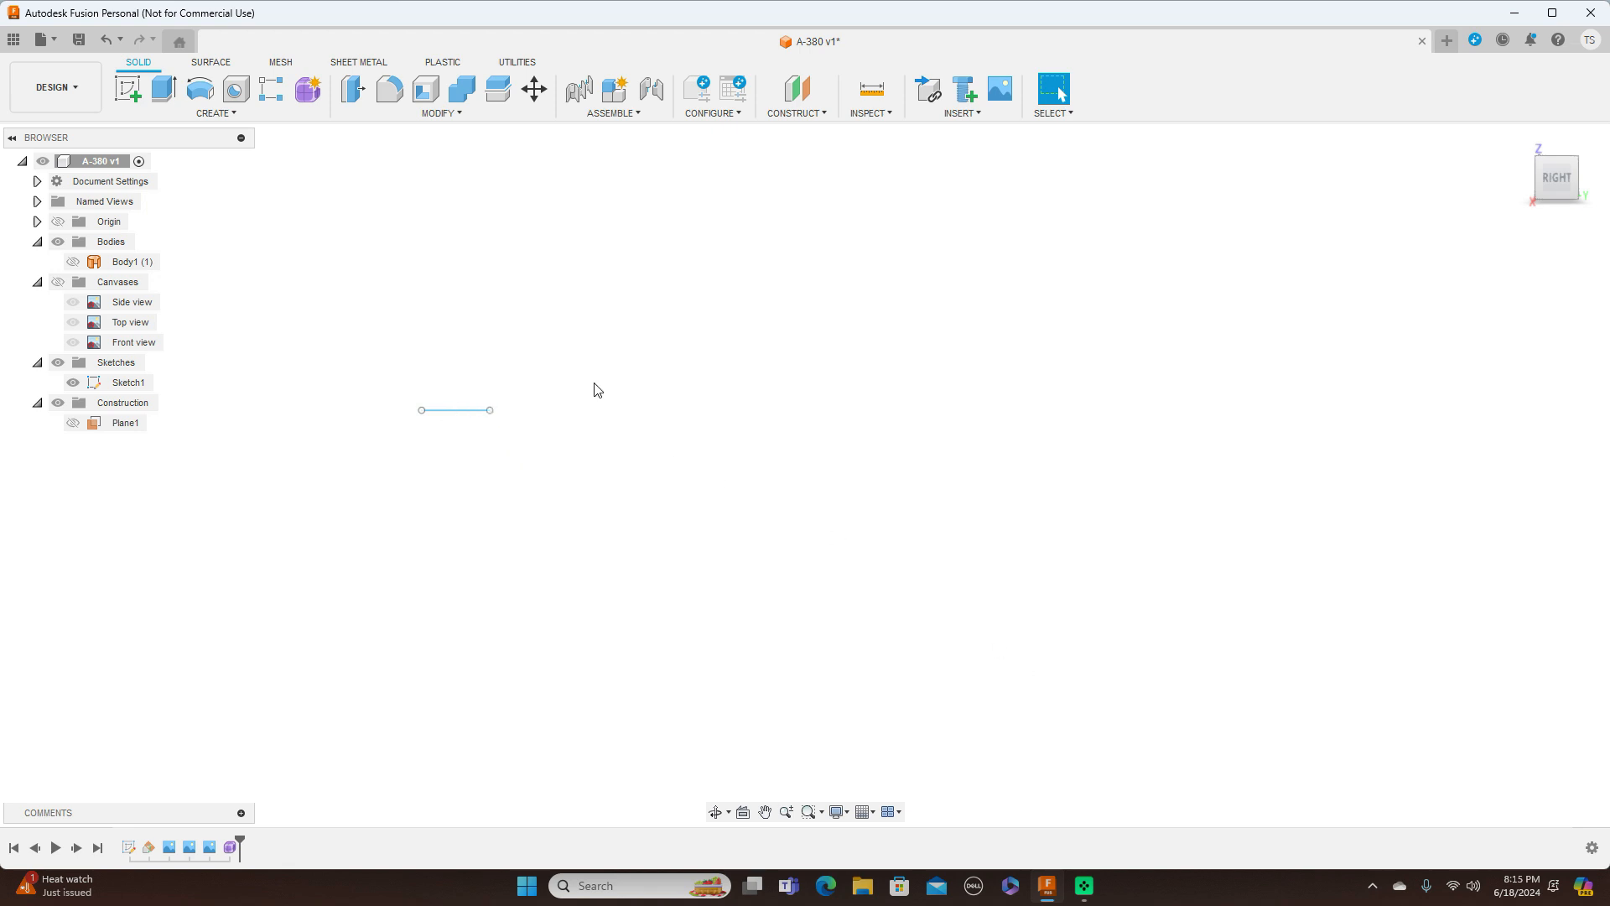
left_click(76, 383)
left_click(72, 384)
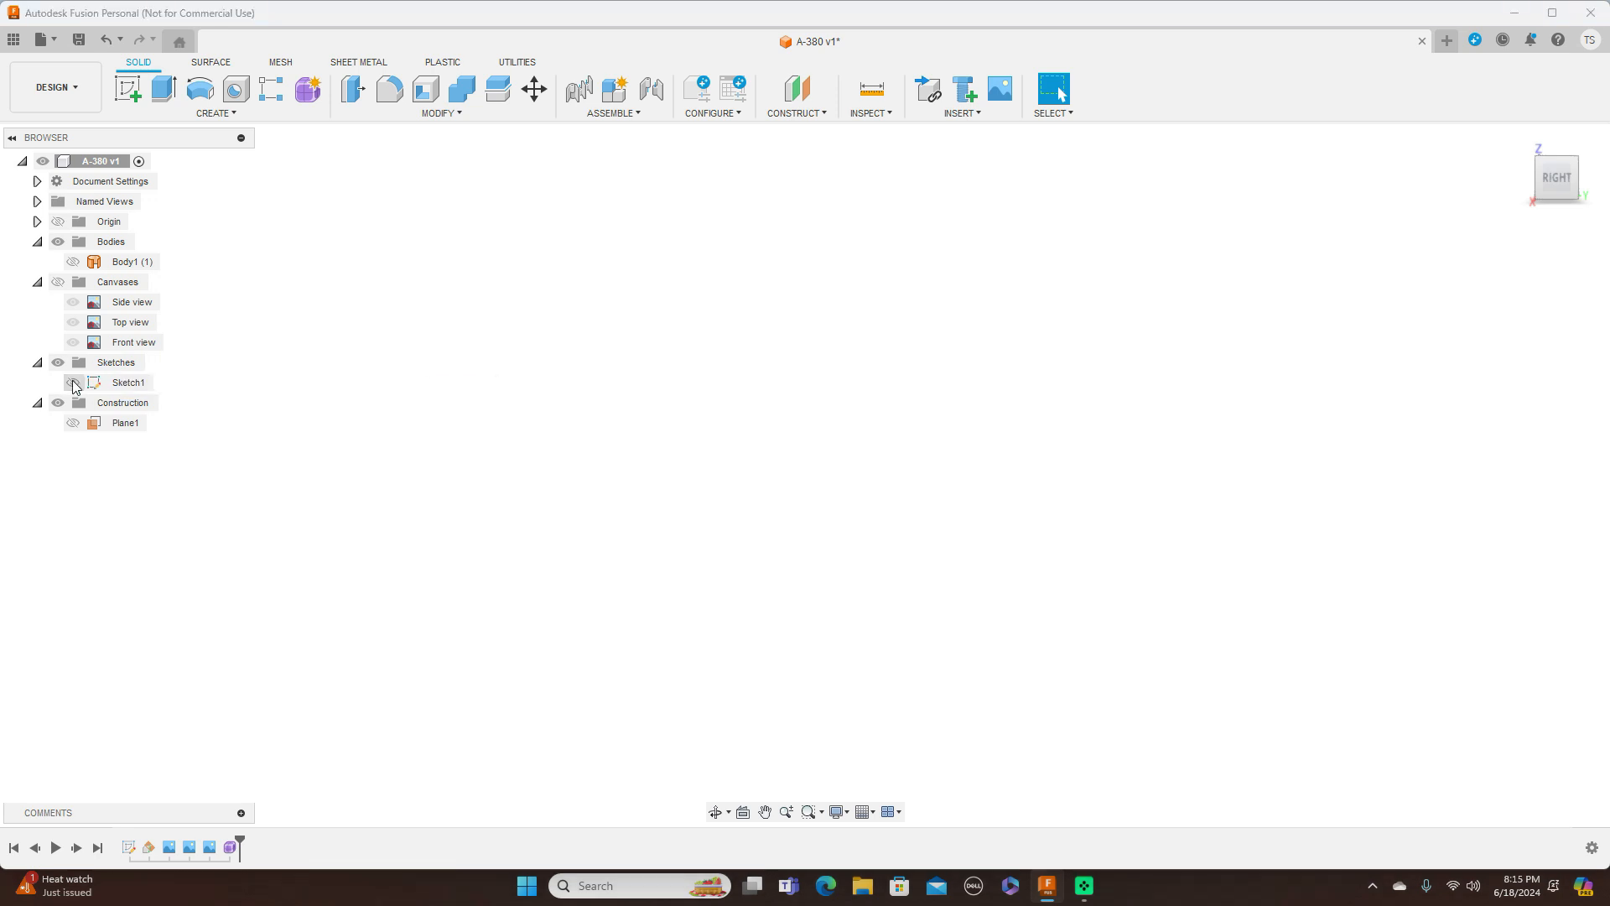
left_click(60, 285)
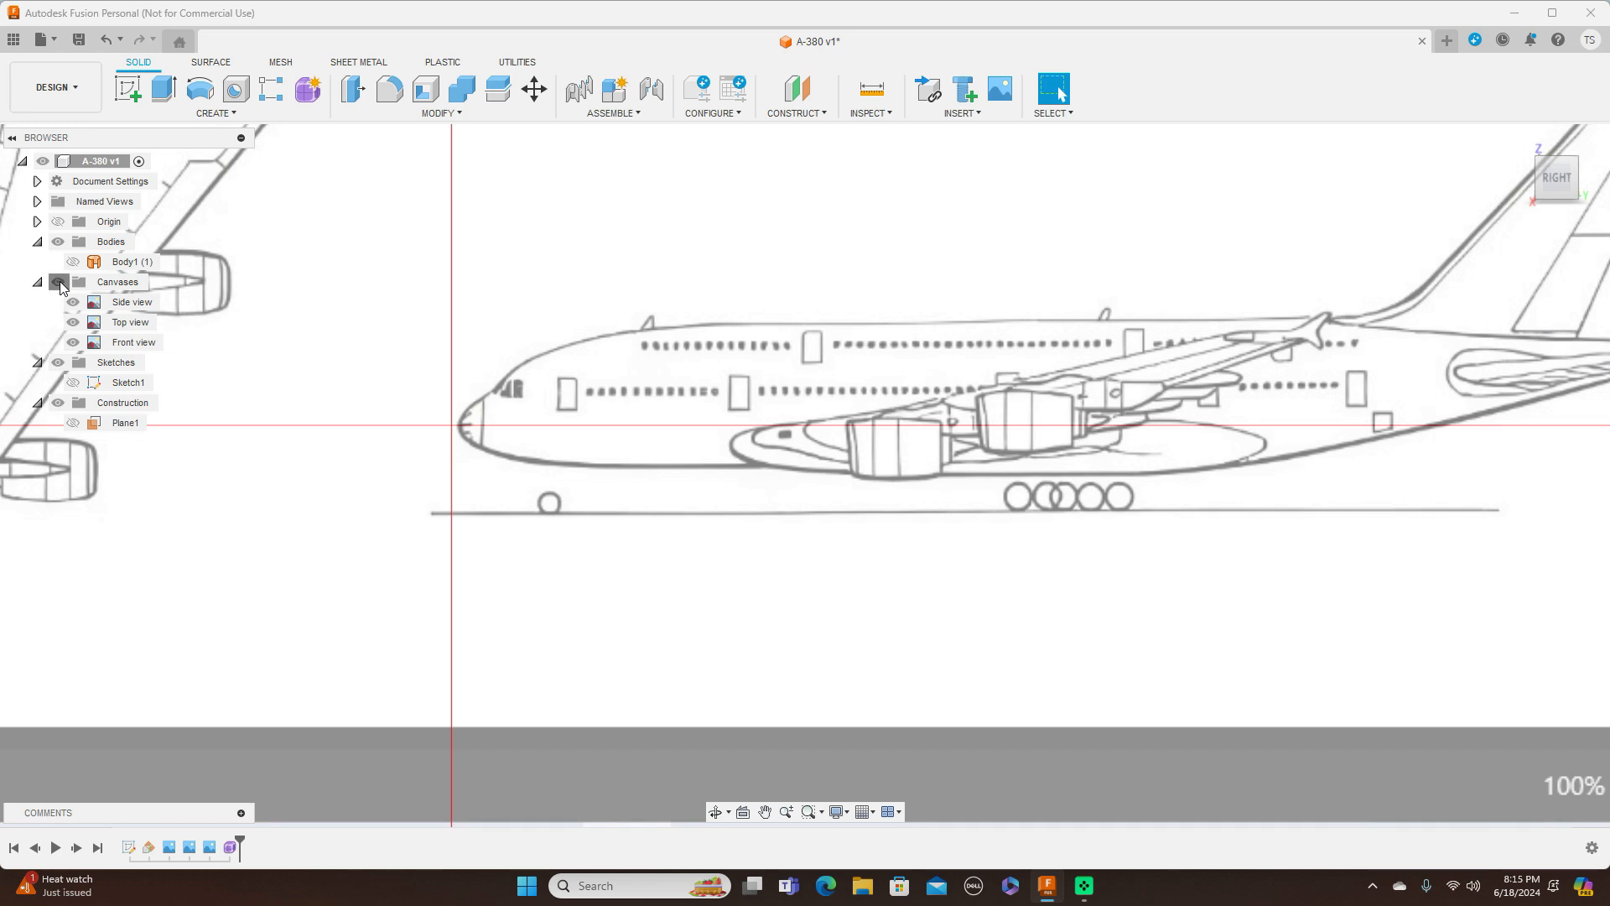
left_click(59, 284)
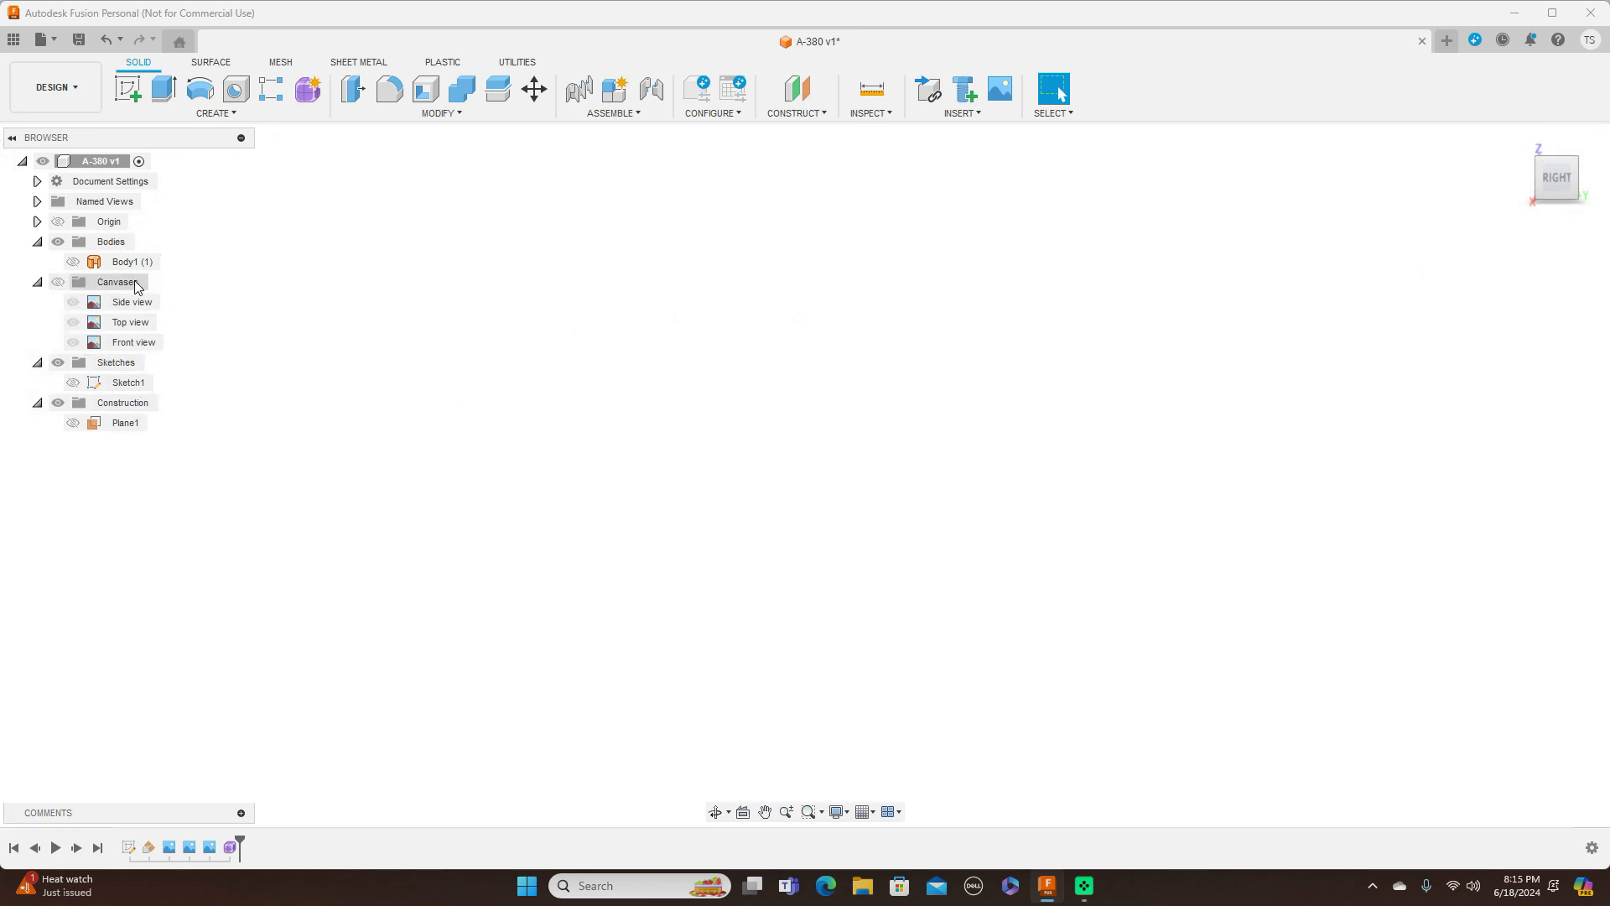
Show the fuselage body with the reference canvases and compare the front fuselage with the side-view outline
left_click(78, 266)
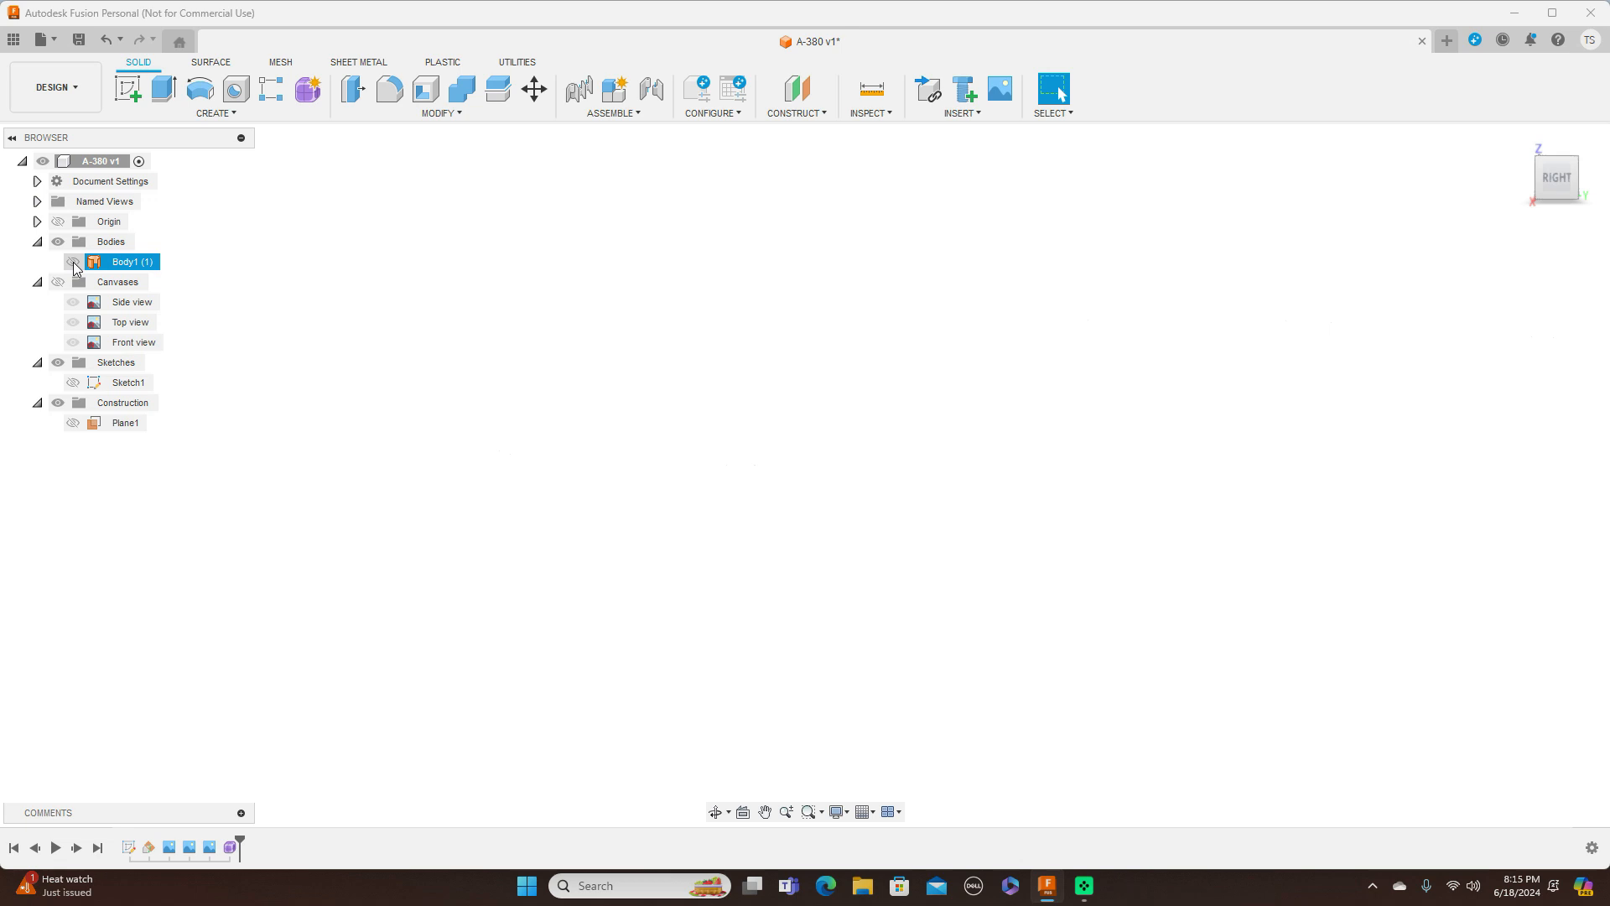
left_click(74, 262)
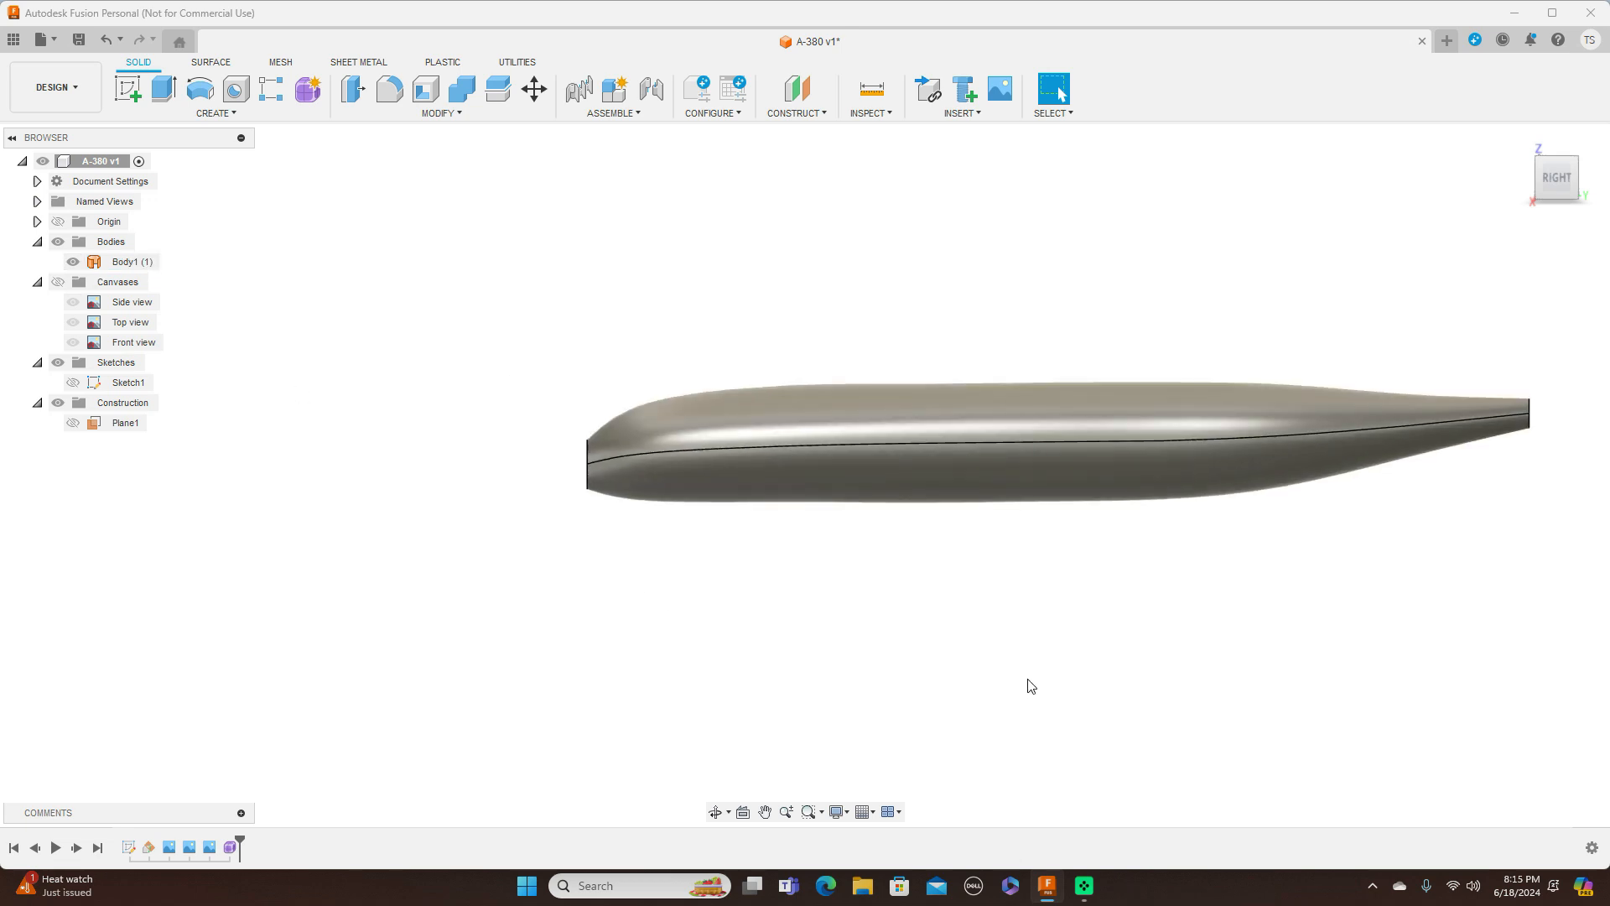
left_click(58, 282)
left_click(564, 467)
scroll(629, 485, "up", 2)
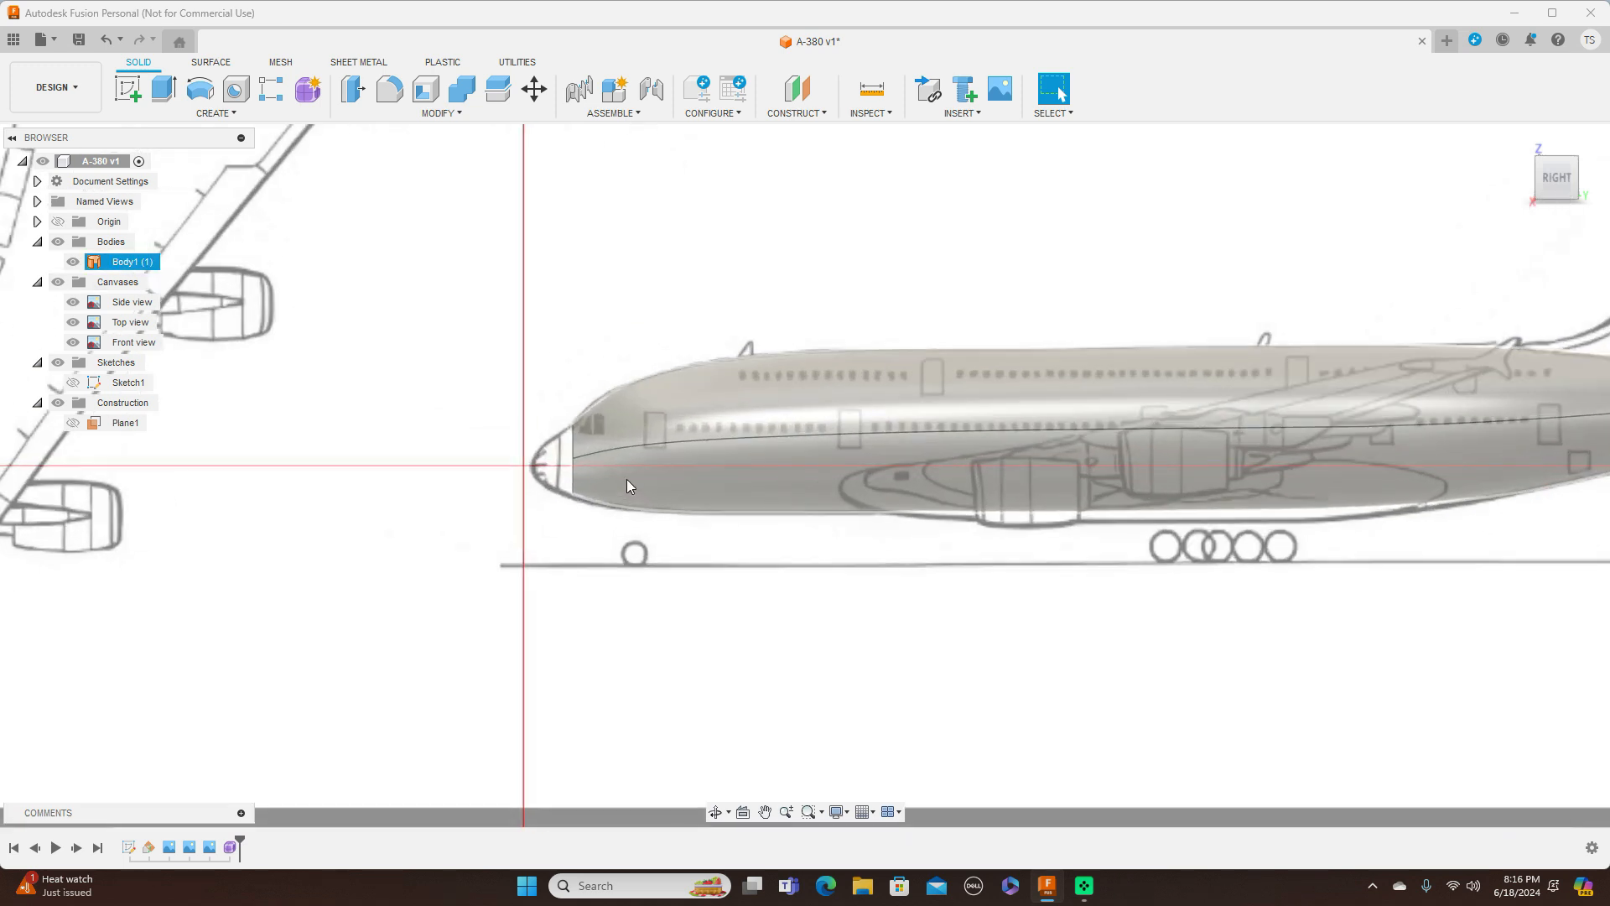
scroll(630, 485, "up", 2)
left_click(874, 266)
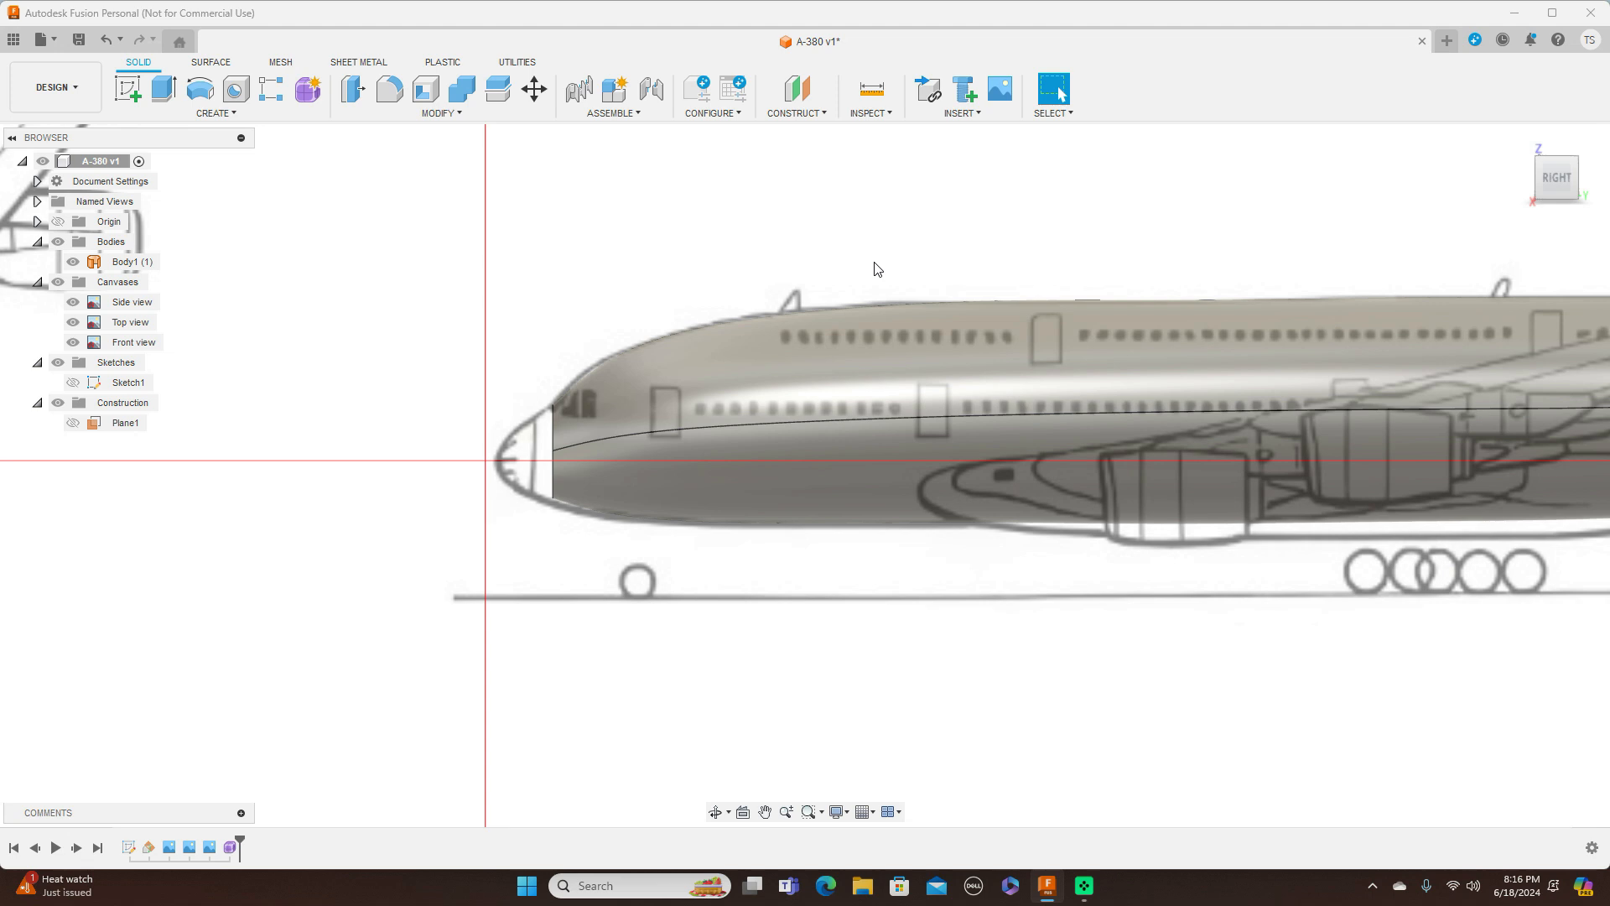
scroll(875, 268, "down", 3)
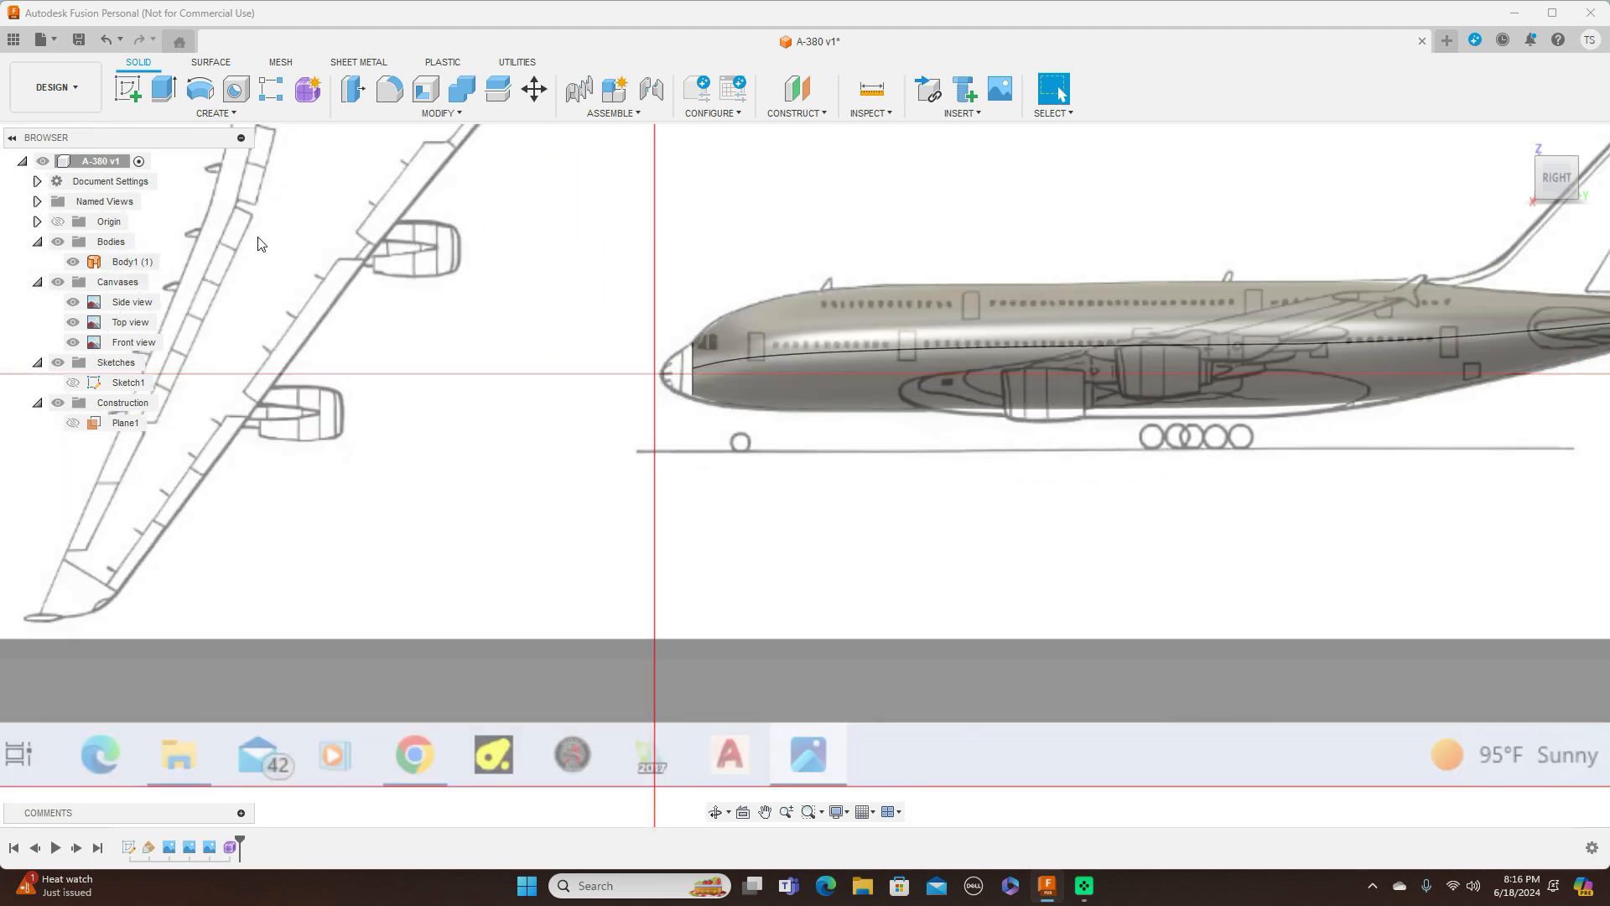
Hide the reference canvases and inspect the open nose end of the fuselage
left_click(59, 282)
middle_click_drag(1338, 219, 1107, 287)
scroll(1107, 287, "down", 1)
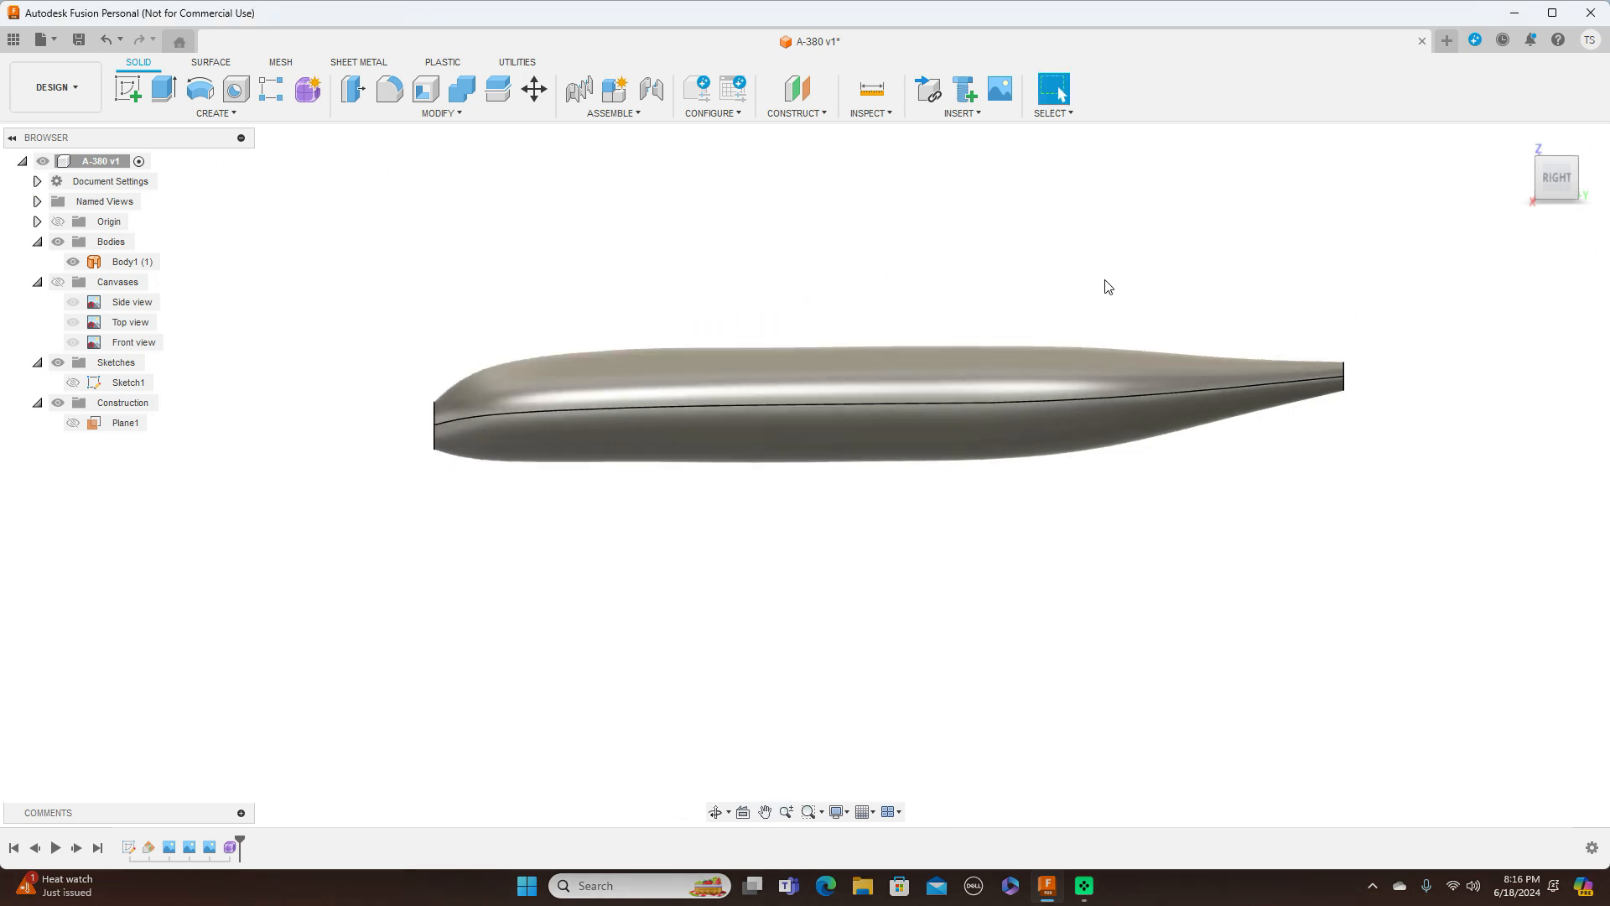
mouse_move(1543, 183)
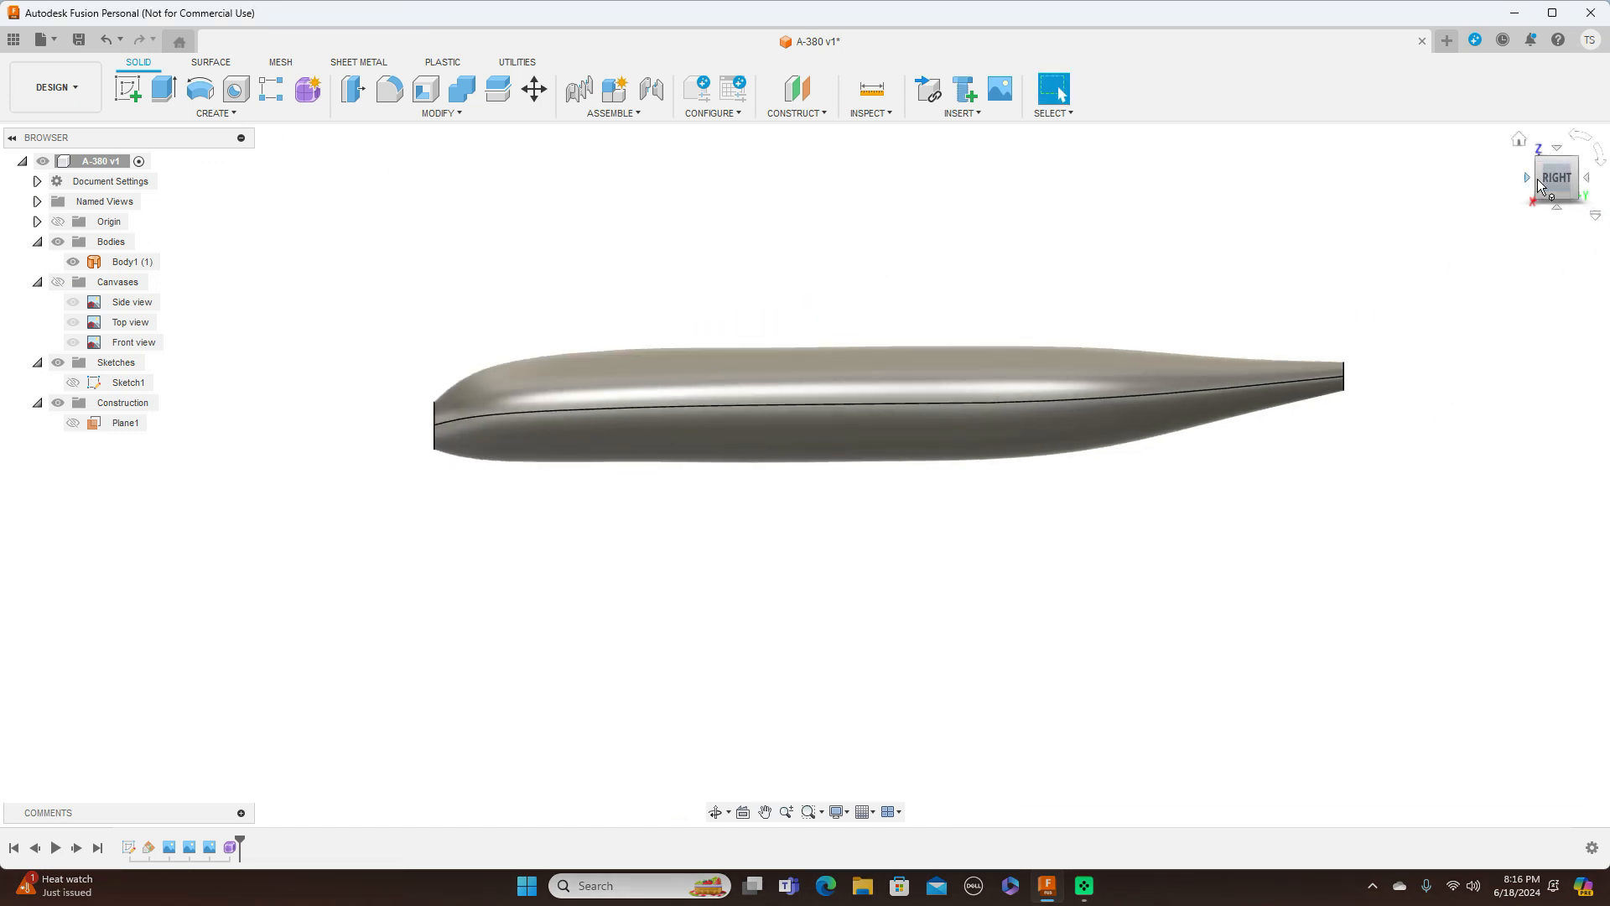
left_click(1541, 184)
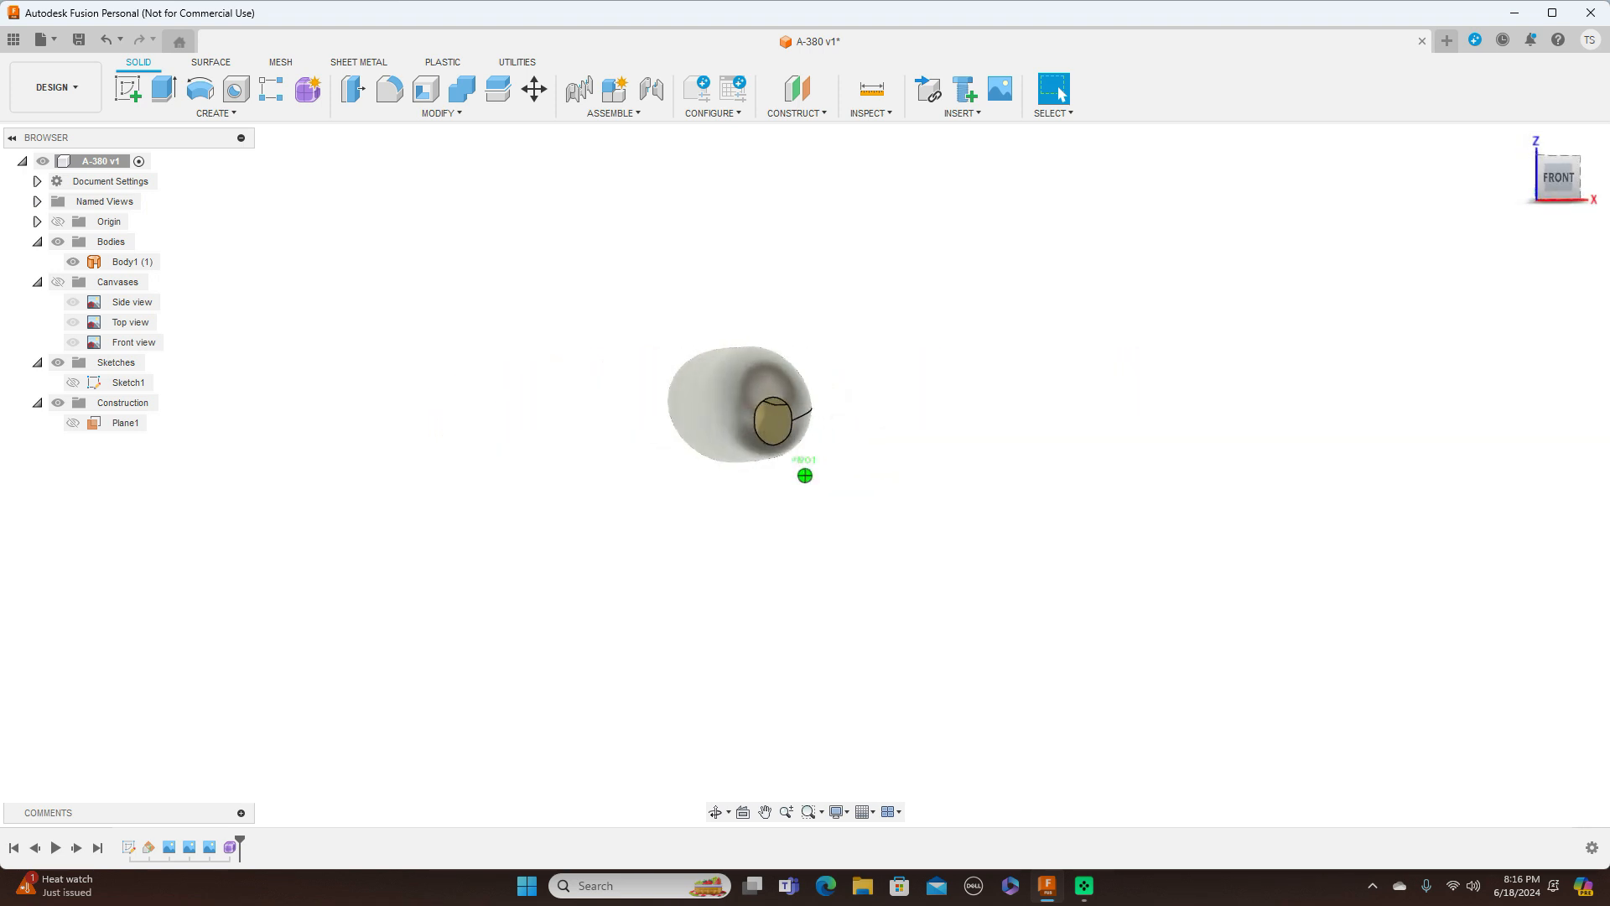
mouse_move(1544, 183)
left_mouse_down()
mouse_move(1429, 213)
mouse_move(1534, 180)
left_mouse_up()
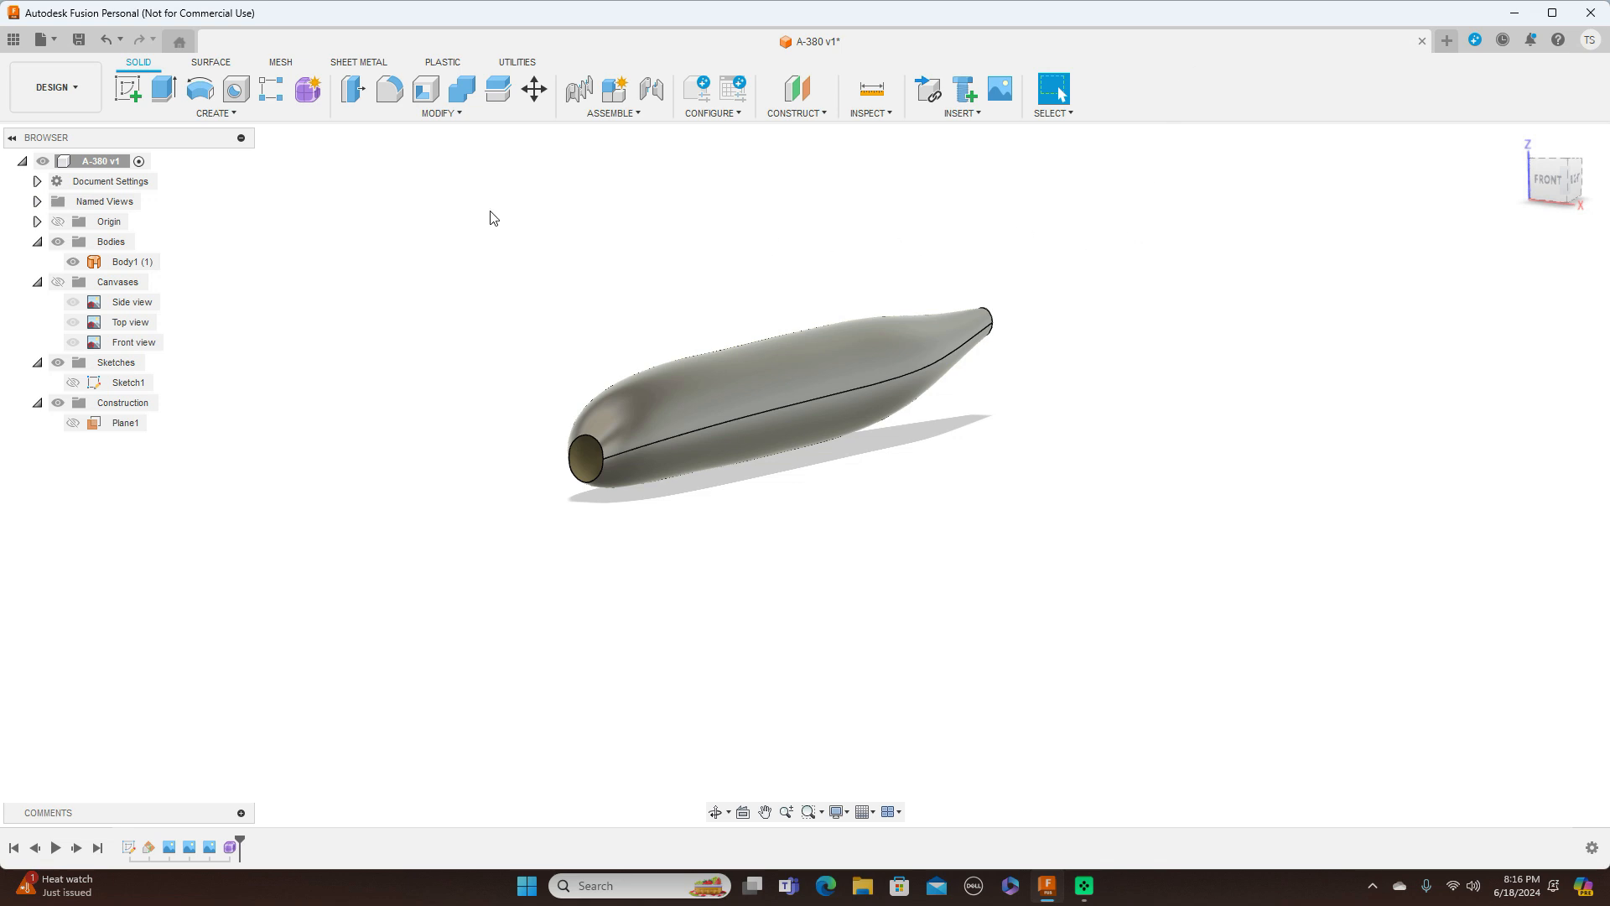
Close the nose opening of the fuselage with a surface Patch as a new body
left_click(211, 63)
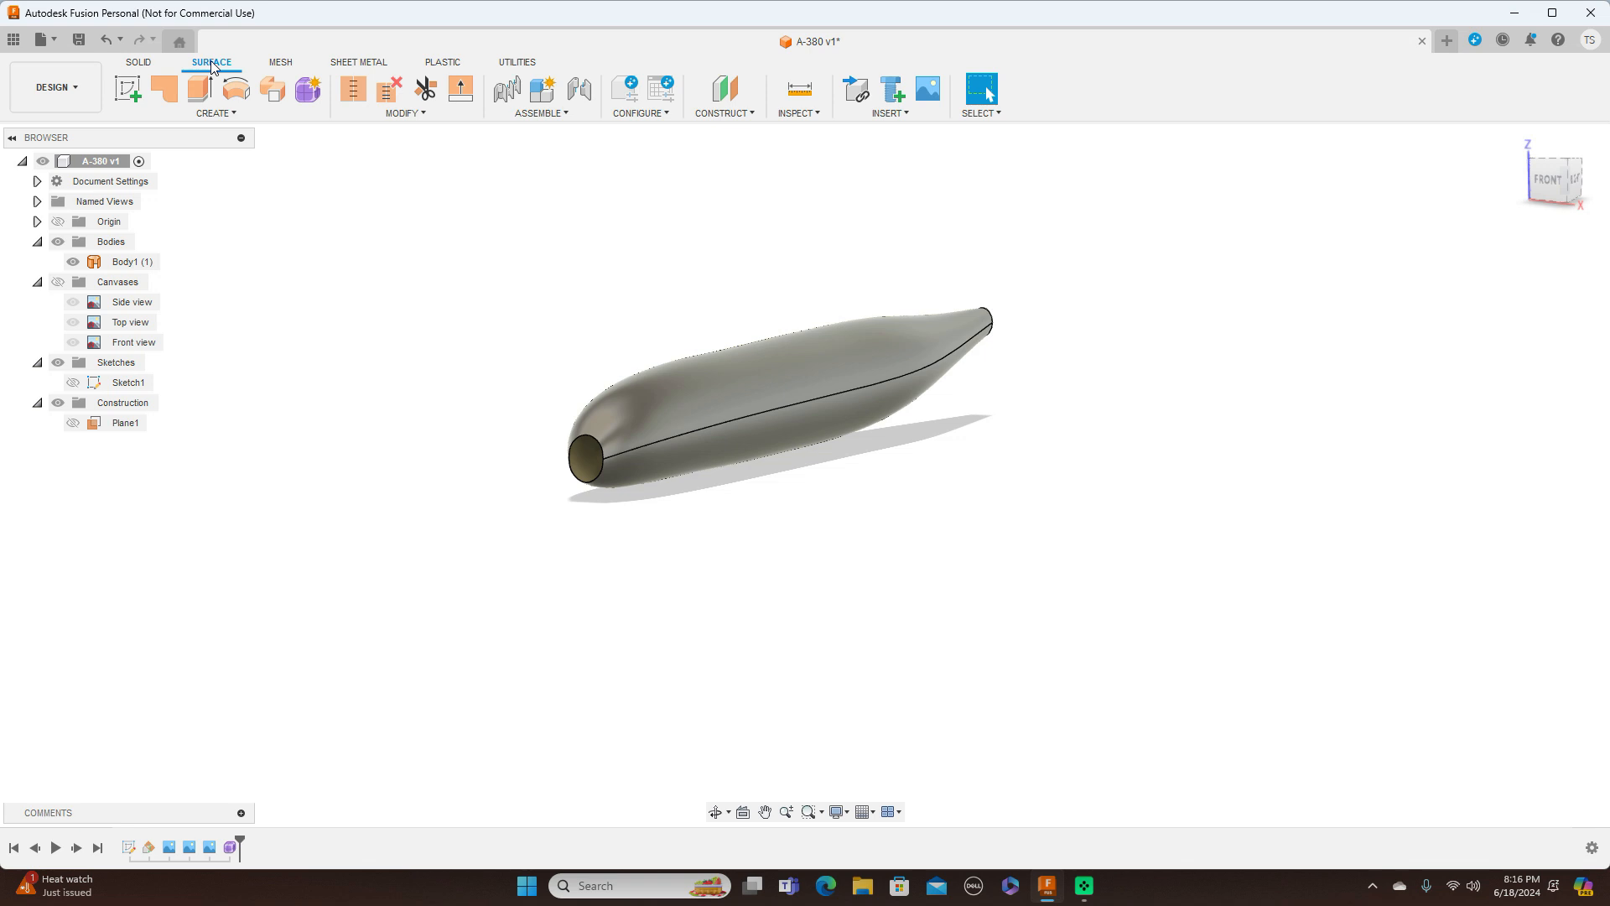
left_click(170, 84)
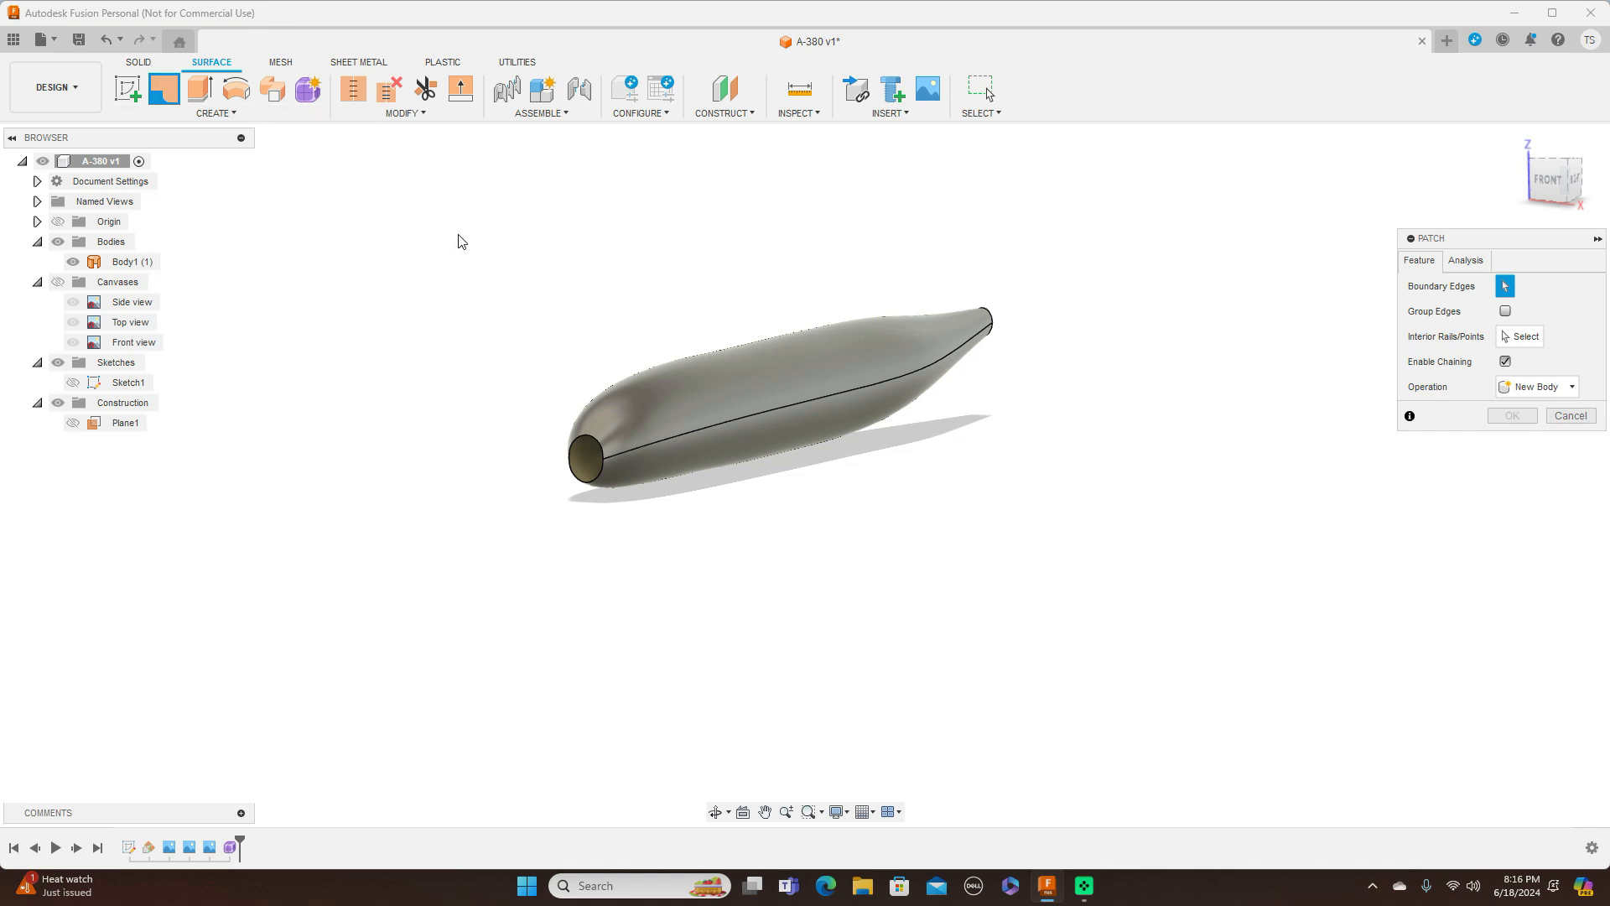
left_click(585, 439)
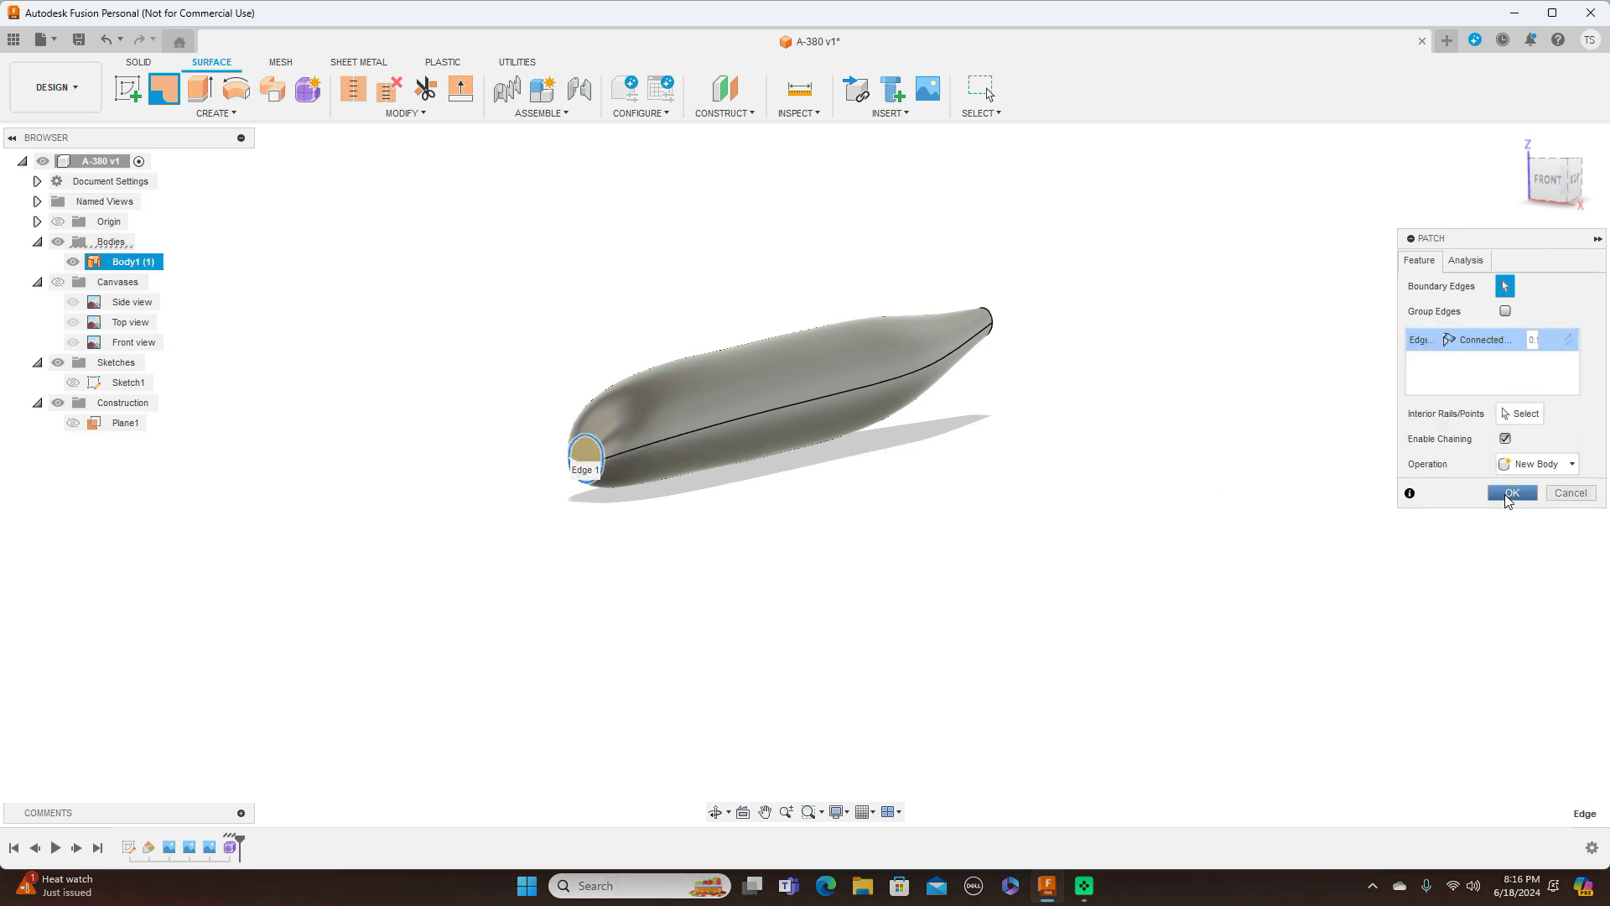
left_click(1510, 494)
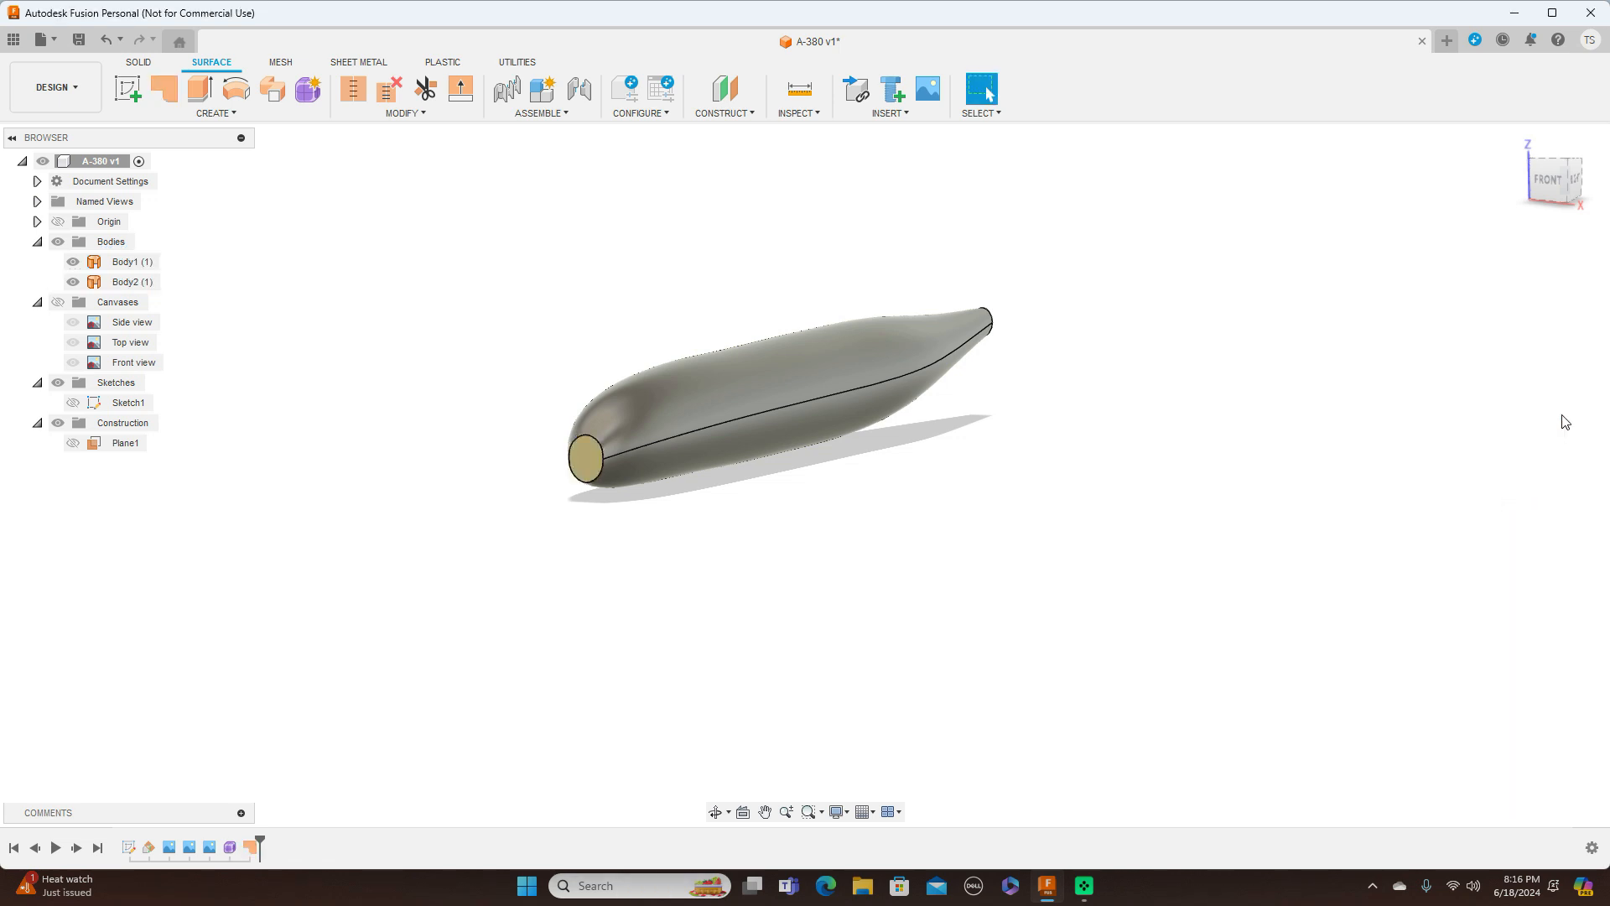
Close the tail opening of the fuselage with a surface Patch as a new body
left_click(1569, 187)
left_click_drag(1451, 220, 1176, 275)
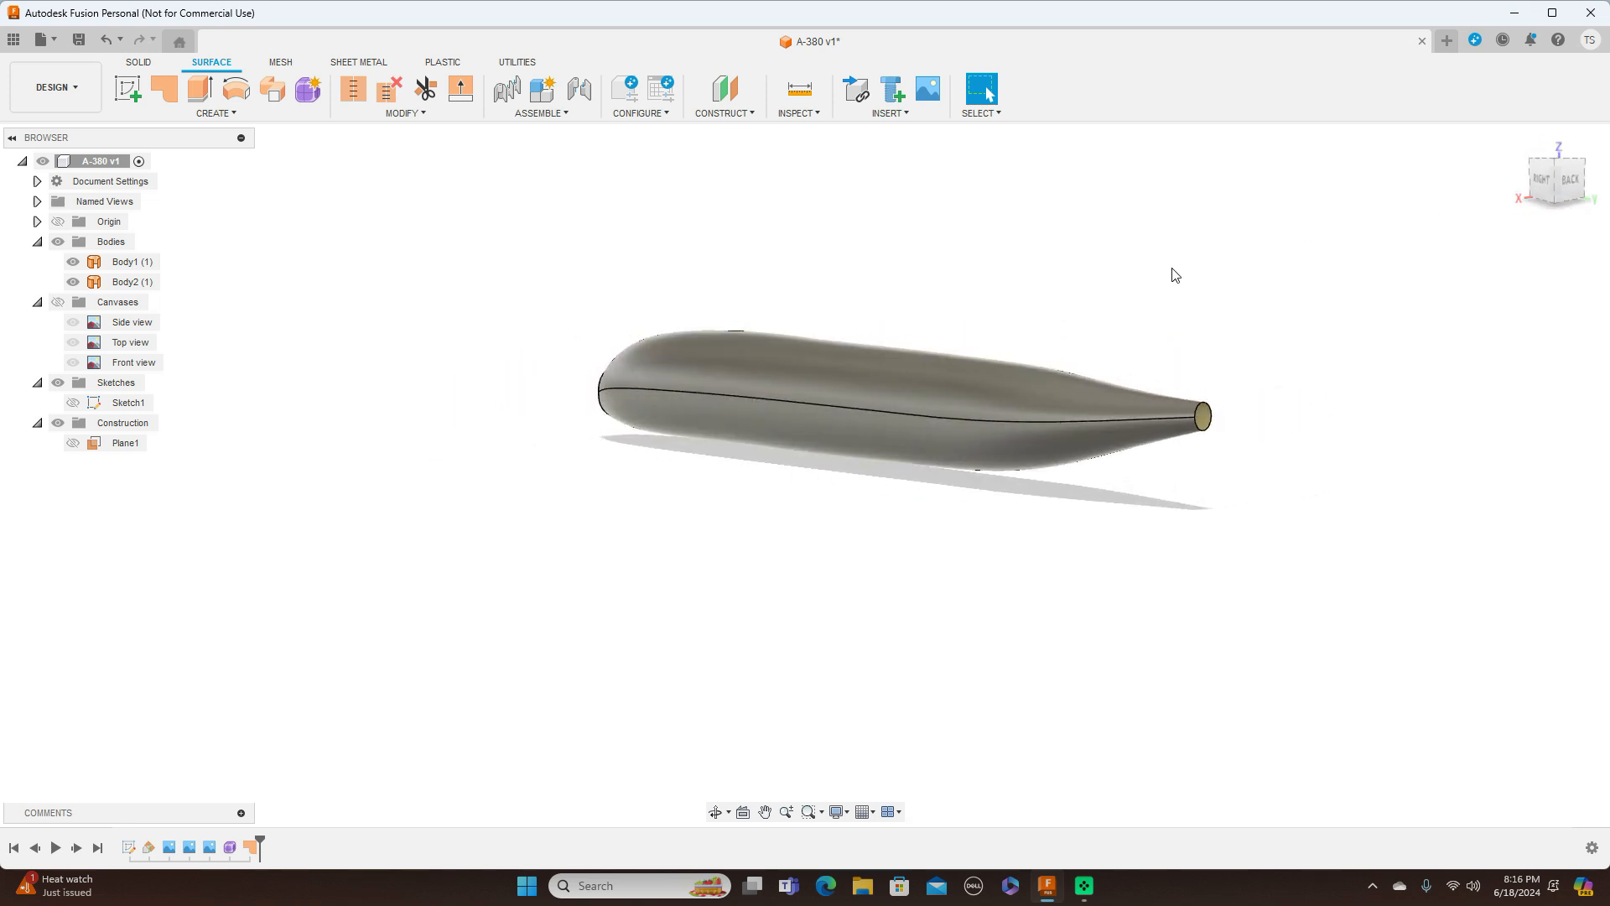
left_click(169, 91)
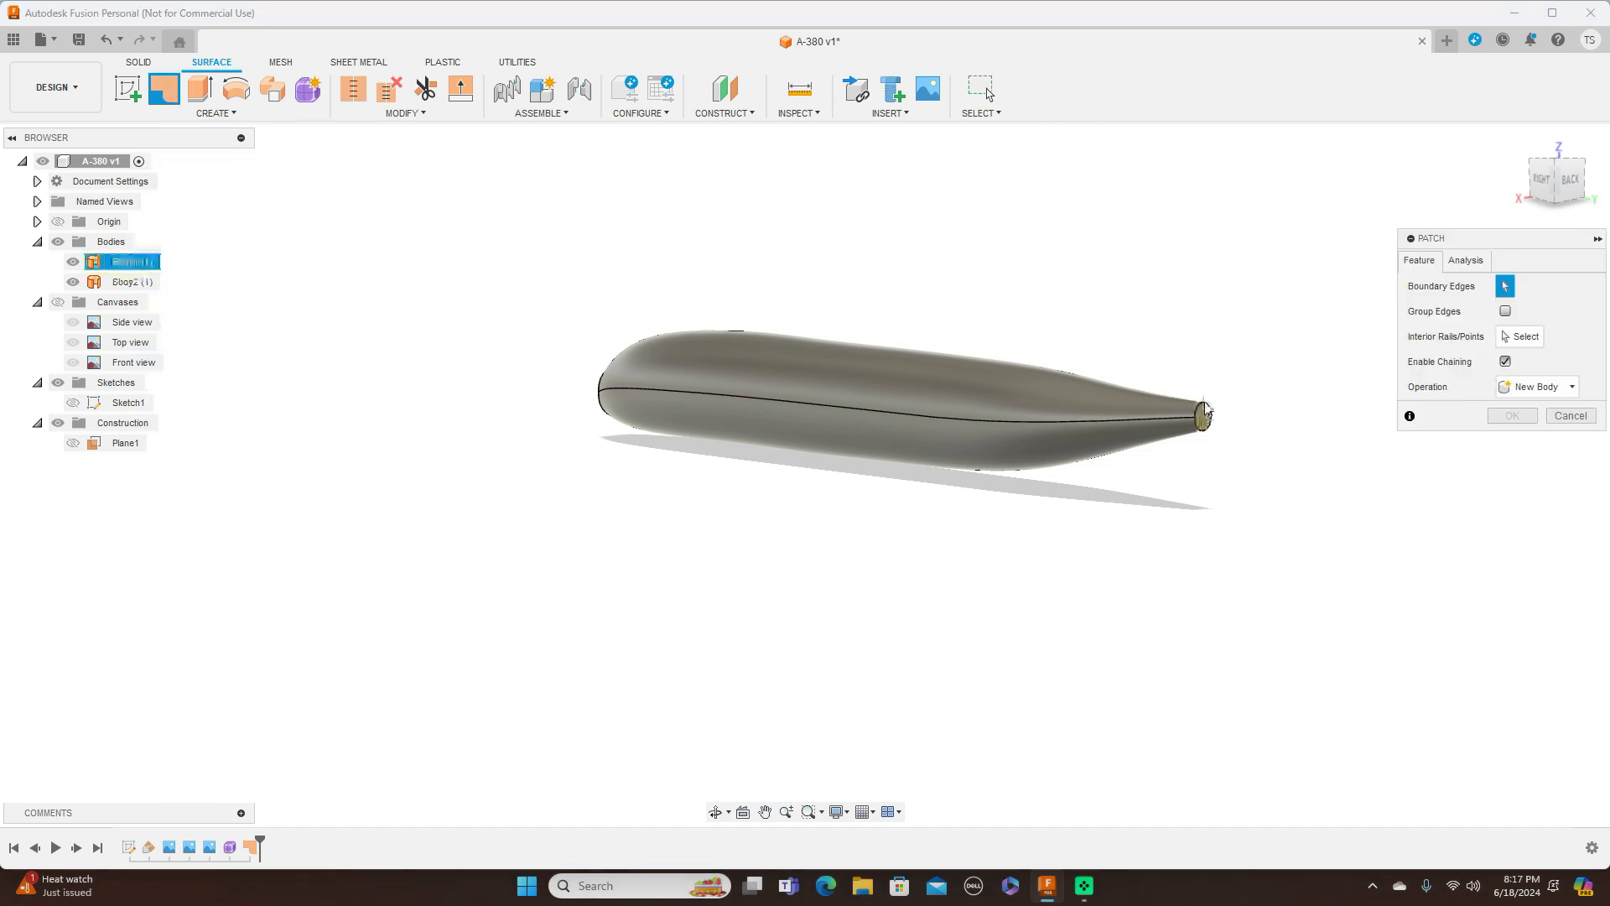
left_click(1206, 412)
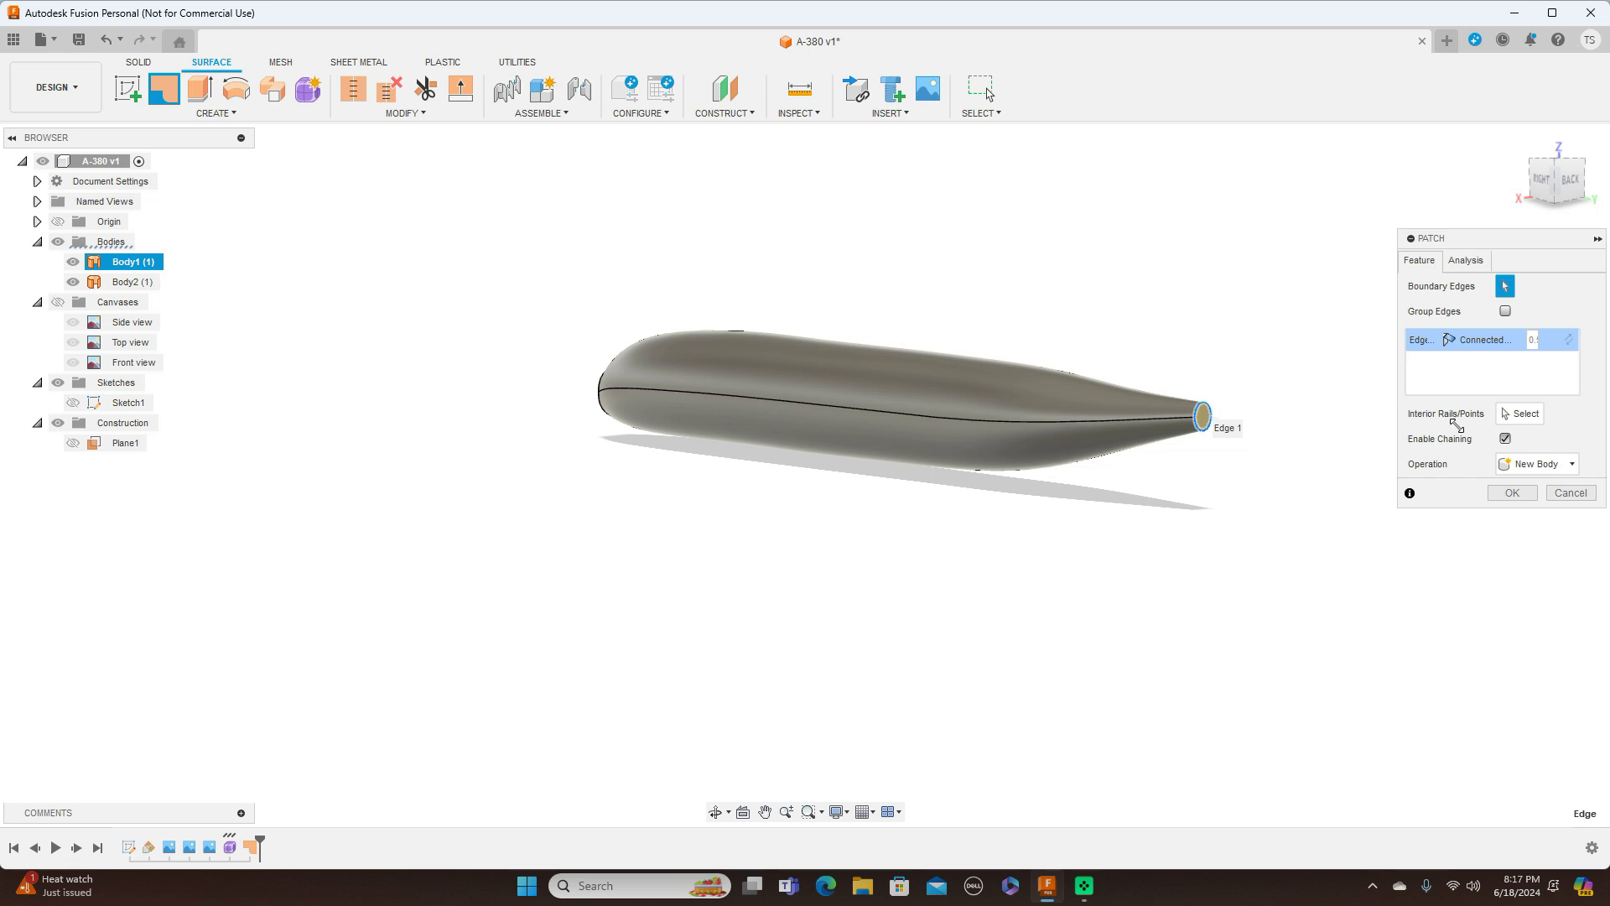
left_click(1509, 493)
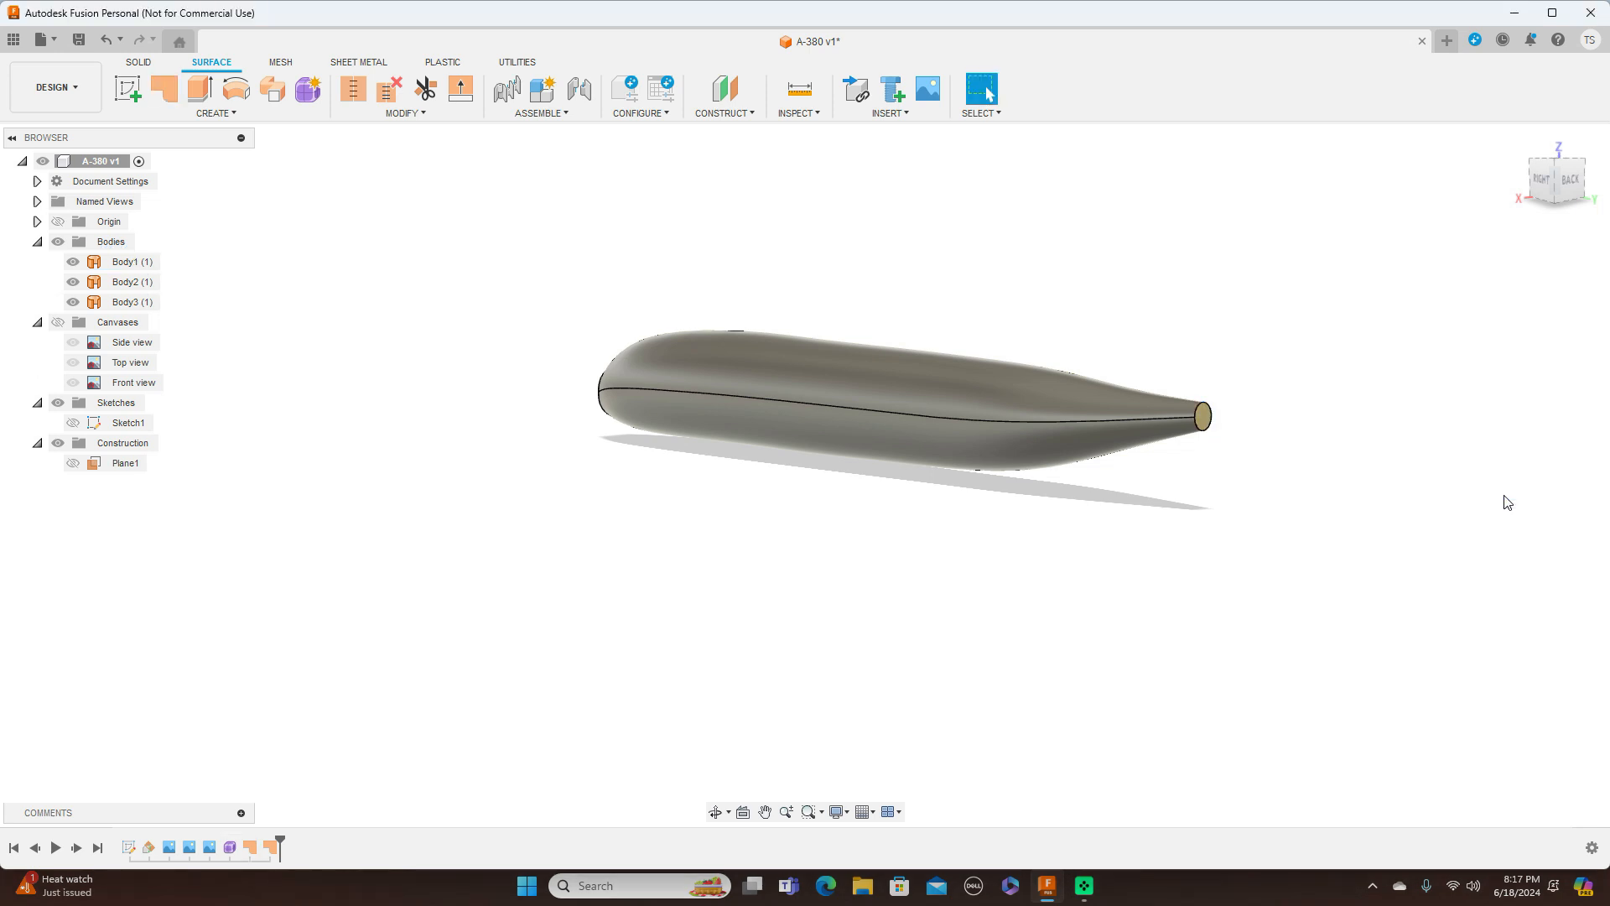
Examine the nose patch, fuselage shell and tail patch to check that they are separate surface bodies
left_click(1541, 179)
mouse_move(1541, 178)
left_mouse_down()
mouse_move(1582, 173)
mouse_move(1510, 174)
mouse_move(1550, 177)
left_mouse_up()
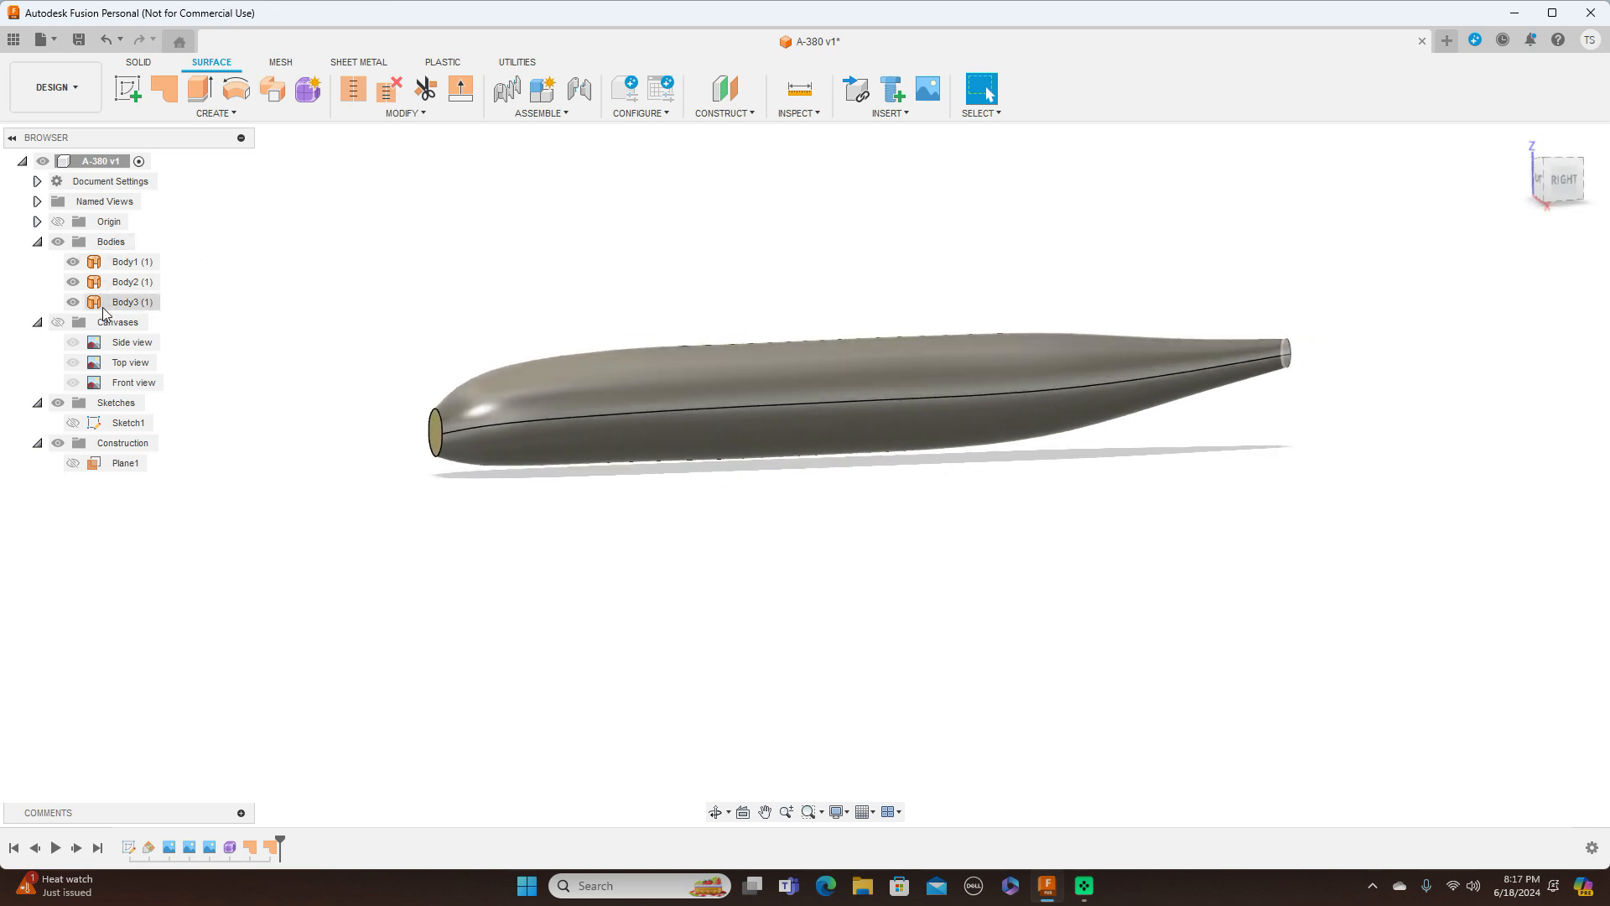
left_click(436, 431)
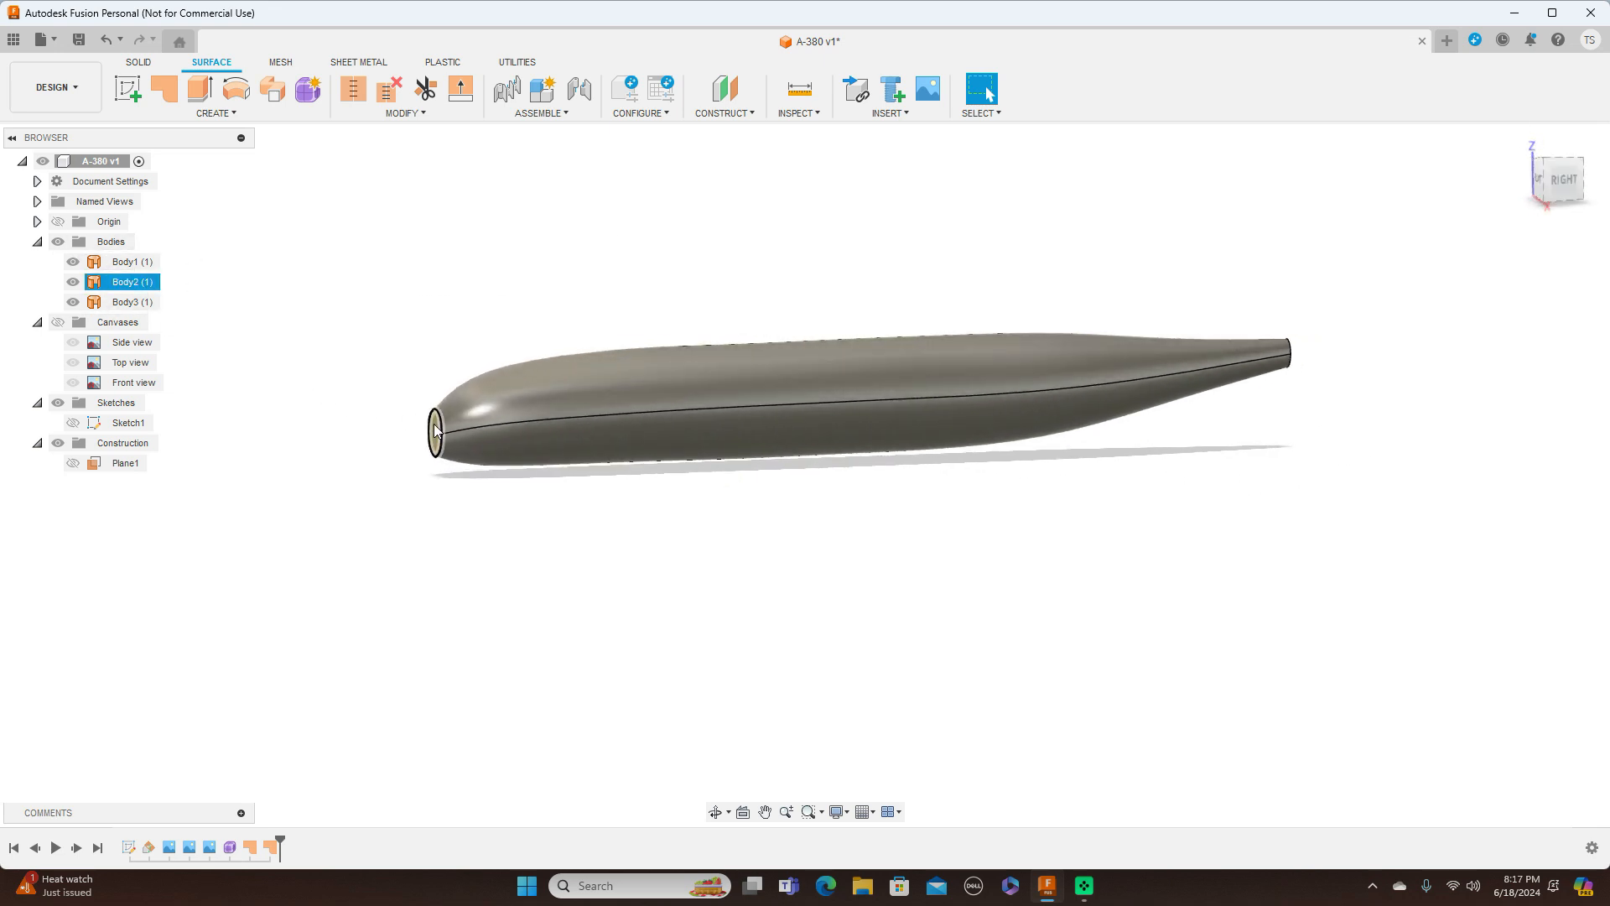
left_click(684, 401)
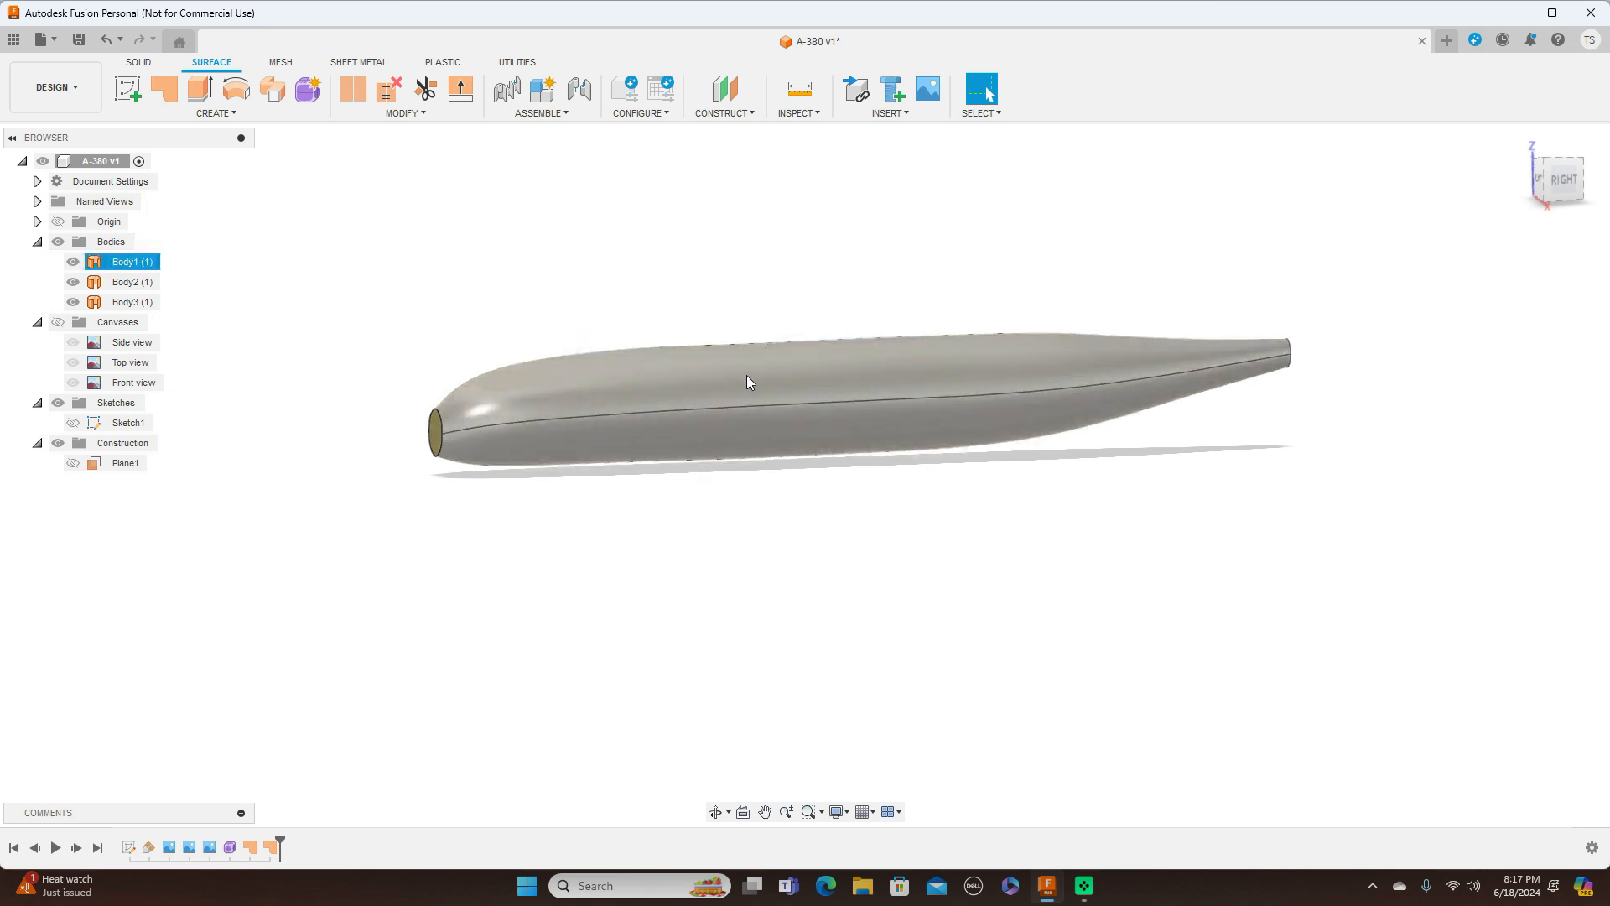
left_click(1047, 241)
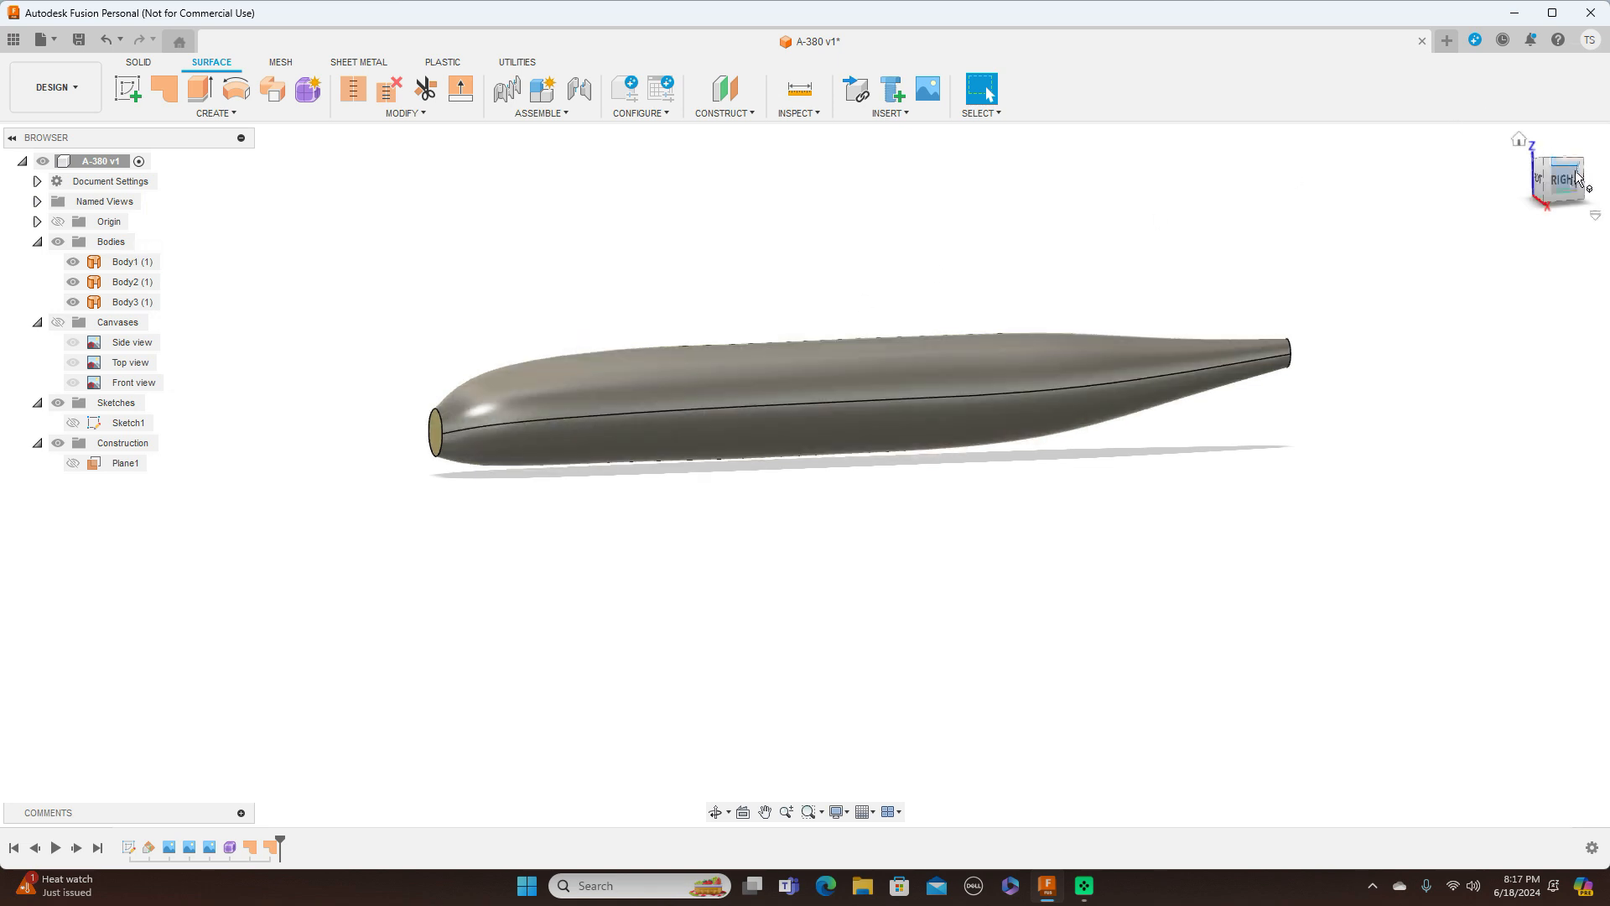
mouse_move(1581, 180)
left_mouse_down()
mouse_move(1545, 183)
mouse_move(1466, 263)
left_mouse_up()
left_click(1231, 447)
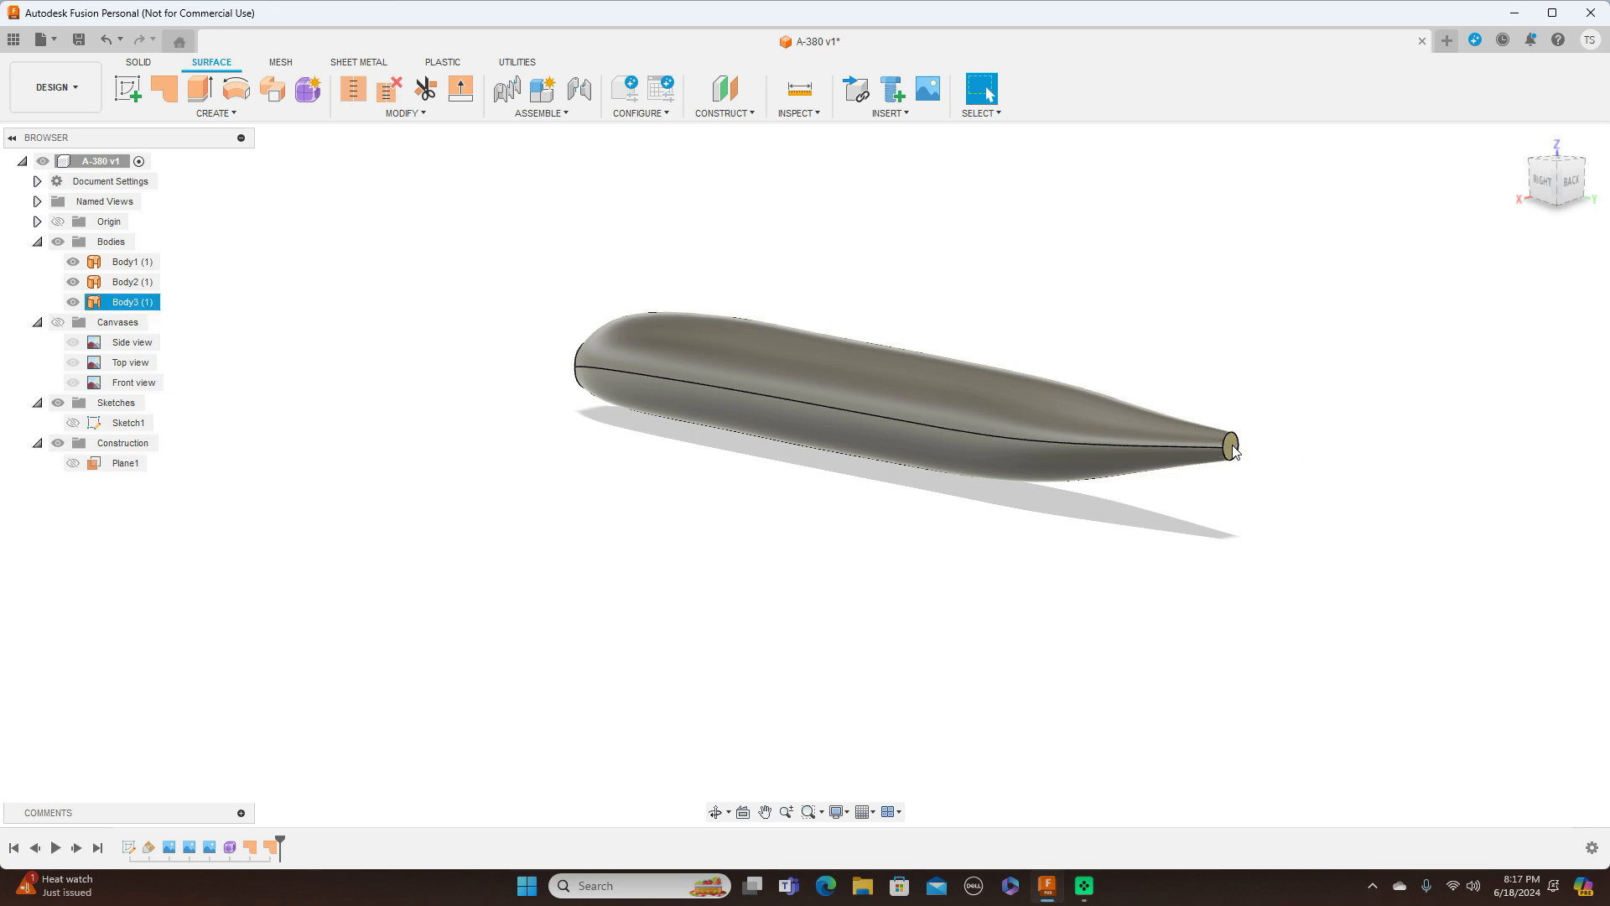
left_click(904, 388)
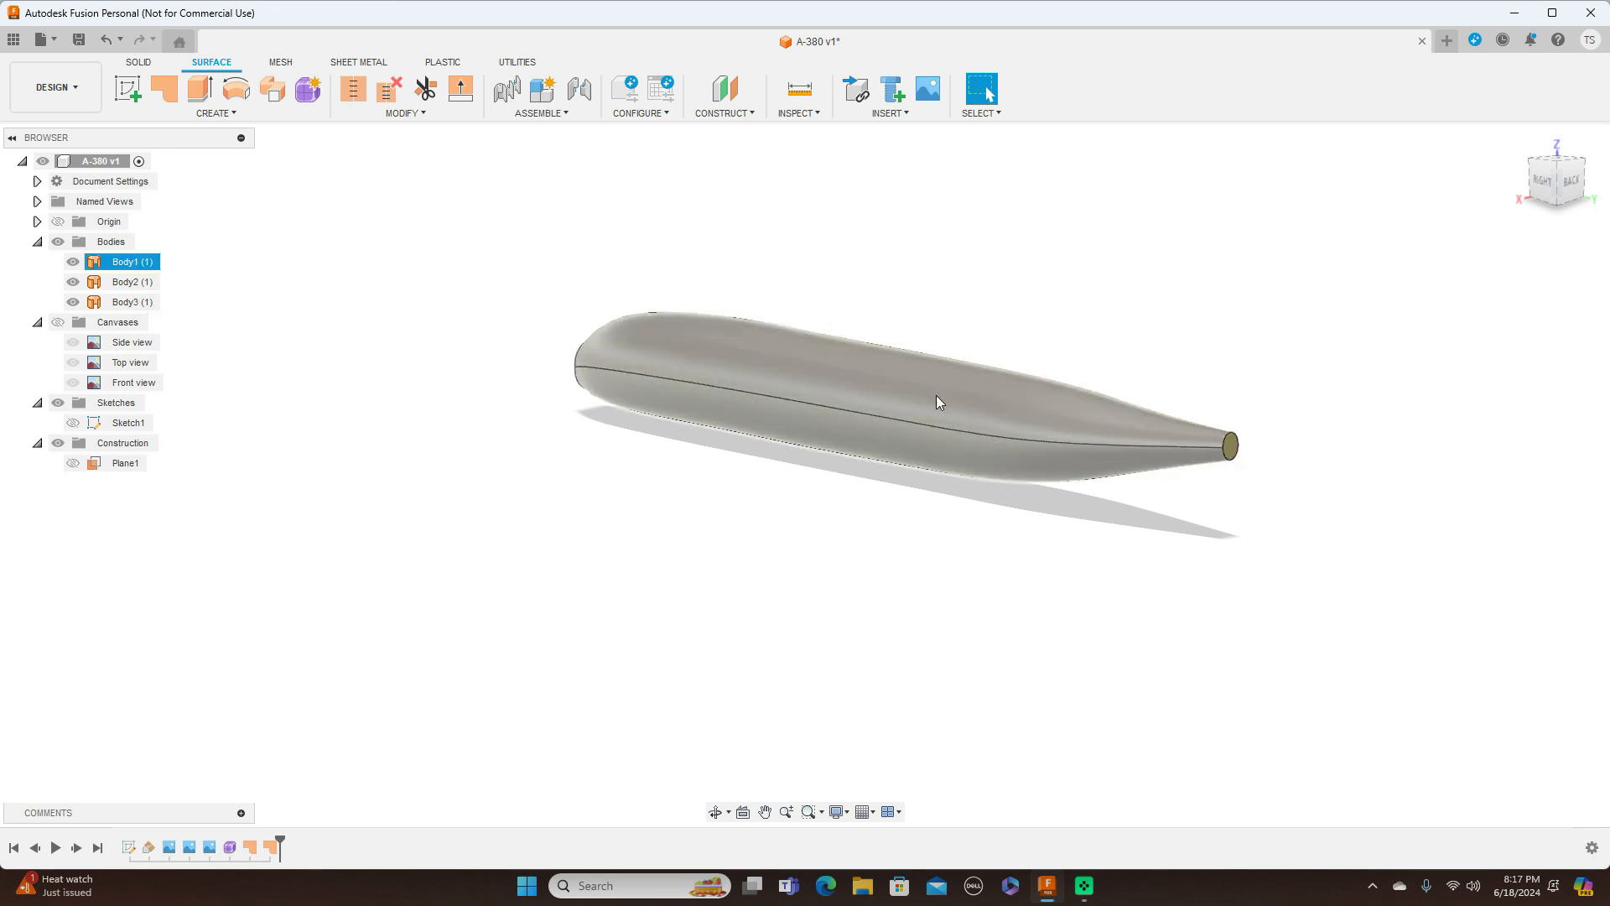
Stitch the nose patch, fuselage shell and tail patch into a new body with a 0.10 mm tolerance
left_click(1545, 185)
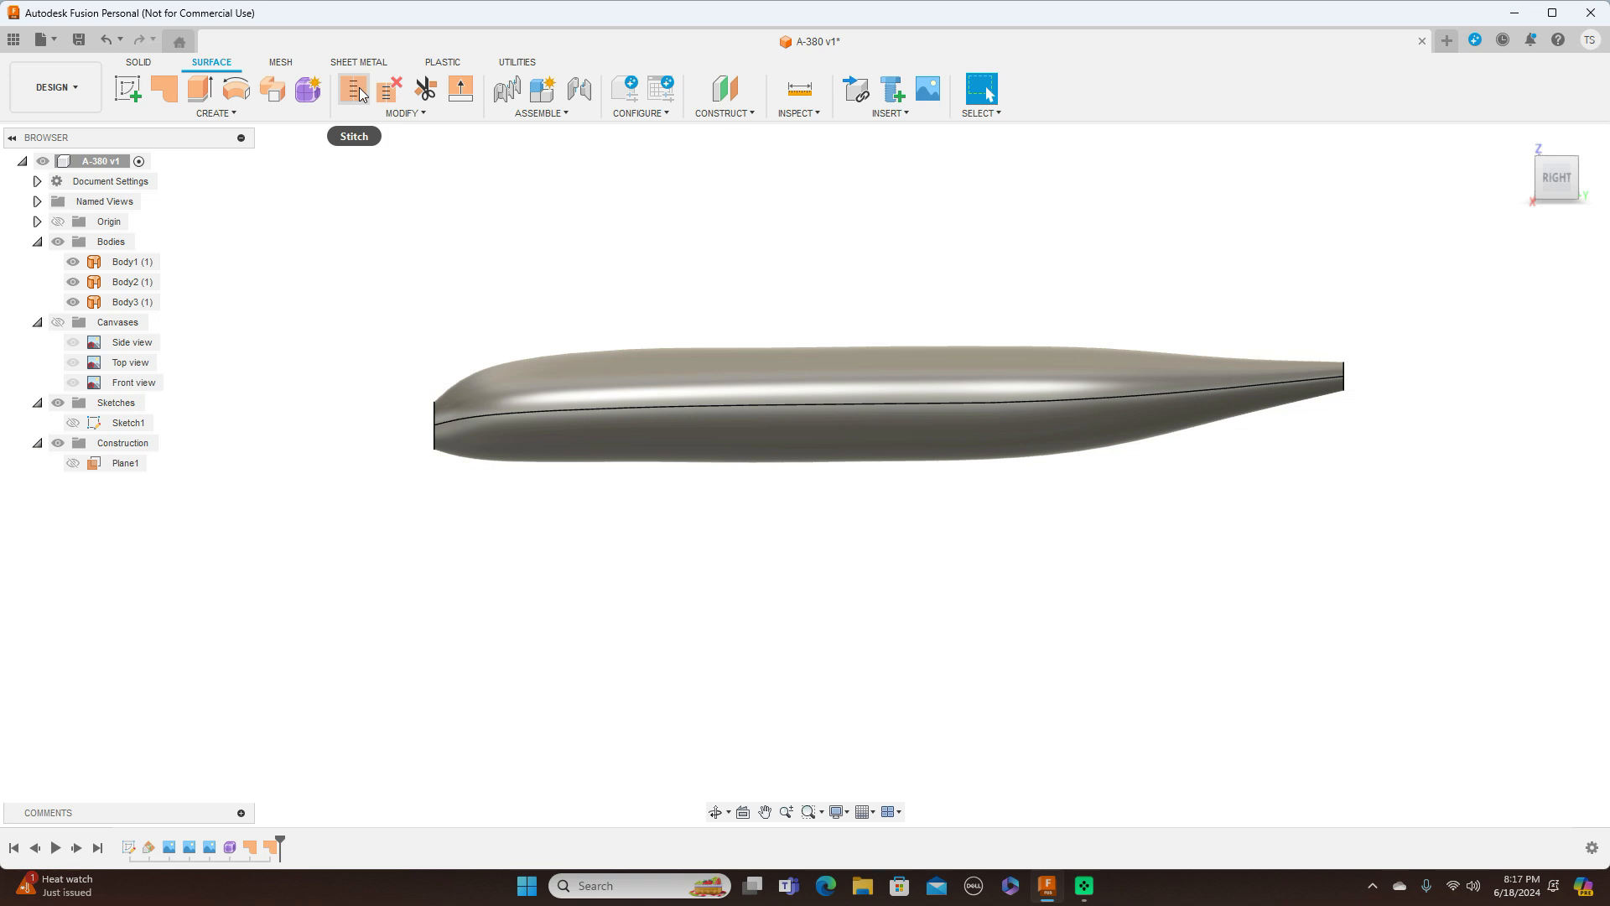
left_click(359, 94)
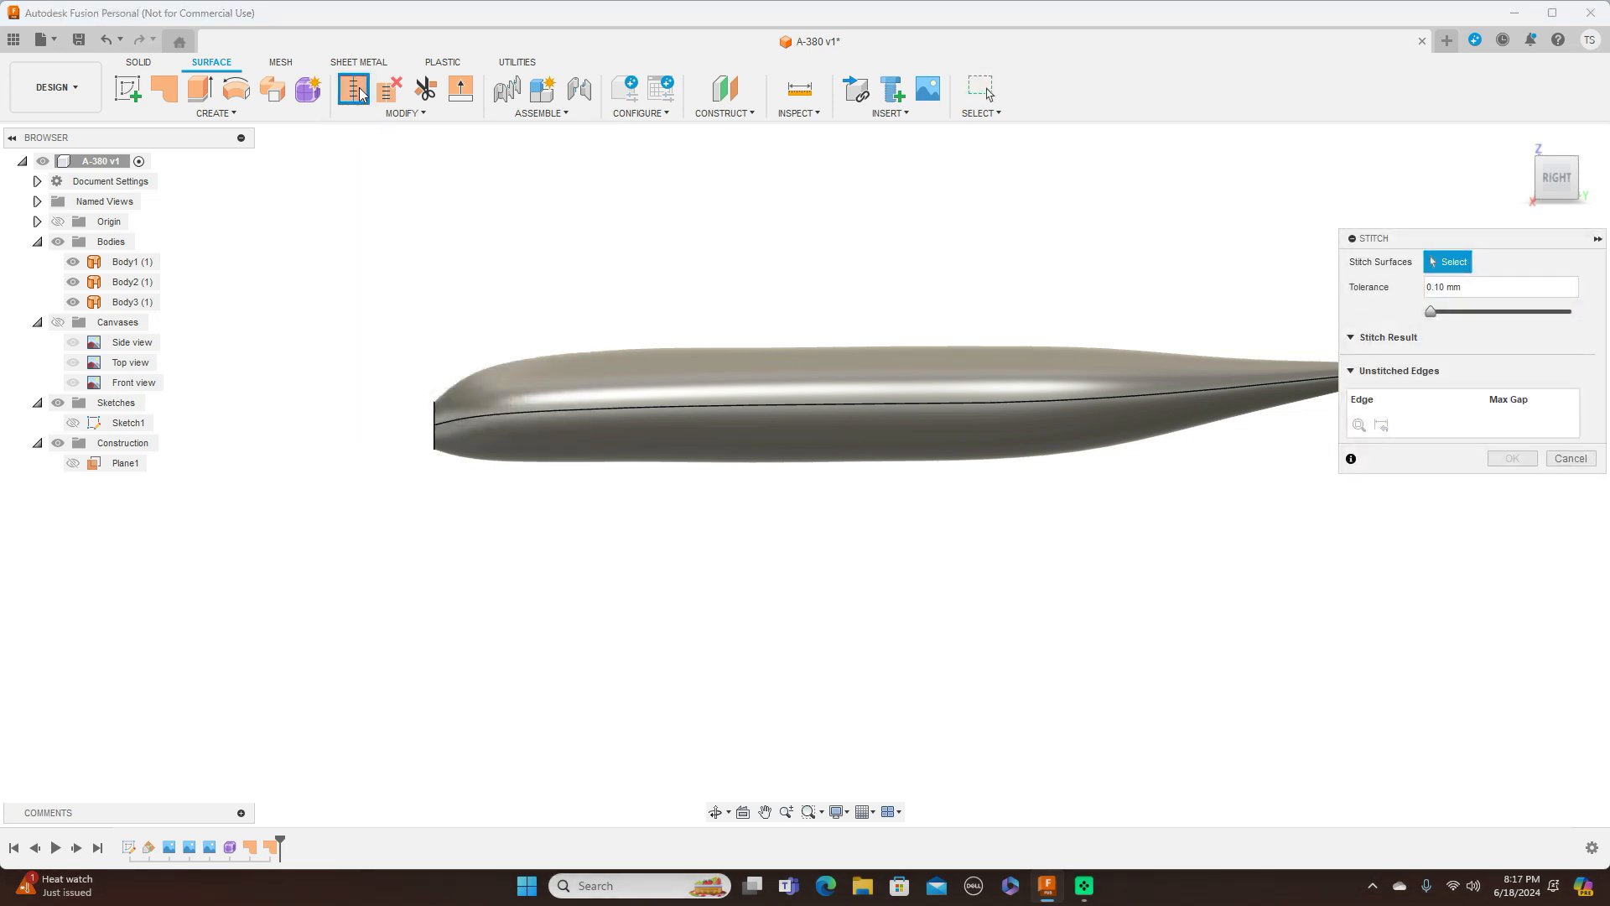
mouse_move(1558, 177)
left_mouse_down()
mouse_move(1591, 182)
mouse_move(1548, 185)
left_mouse_up()
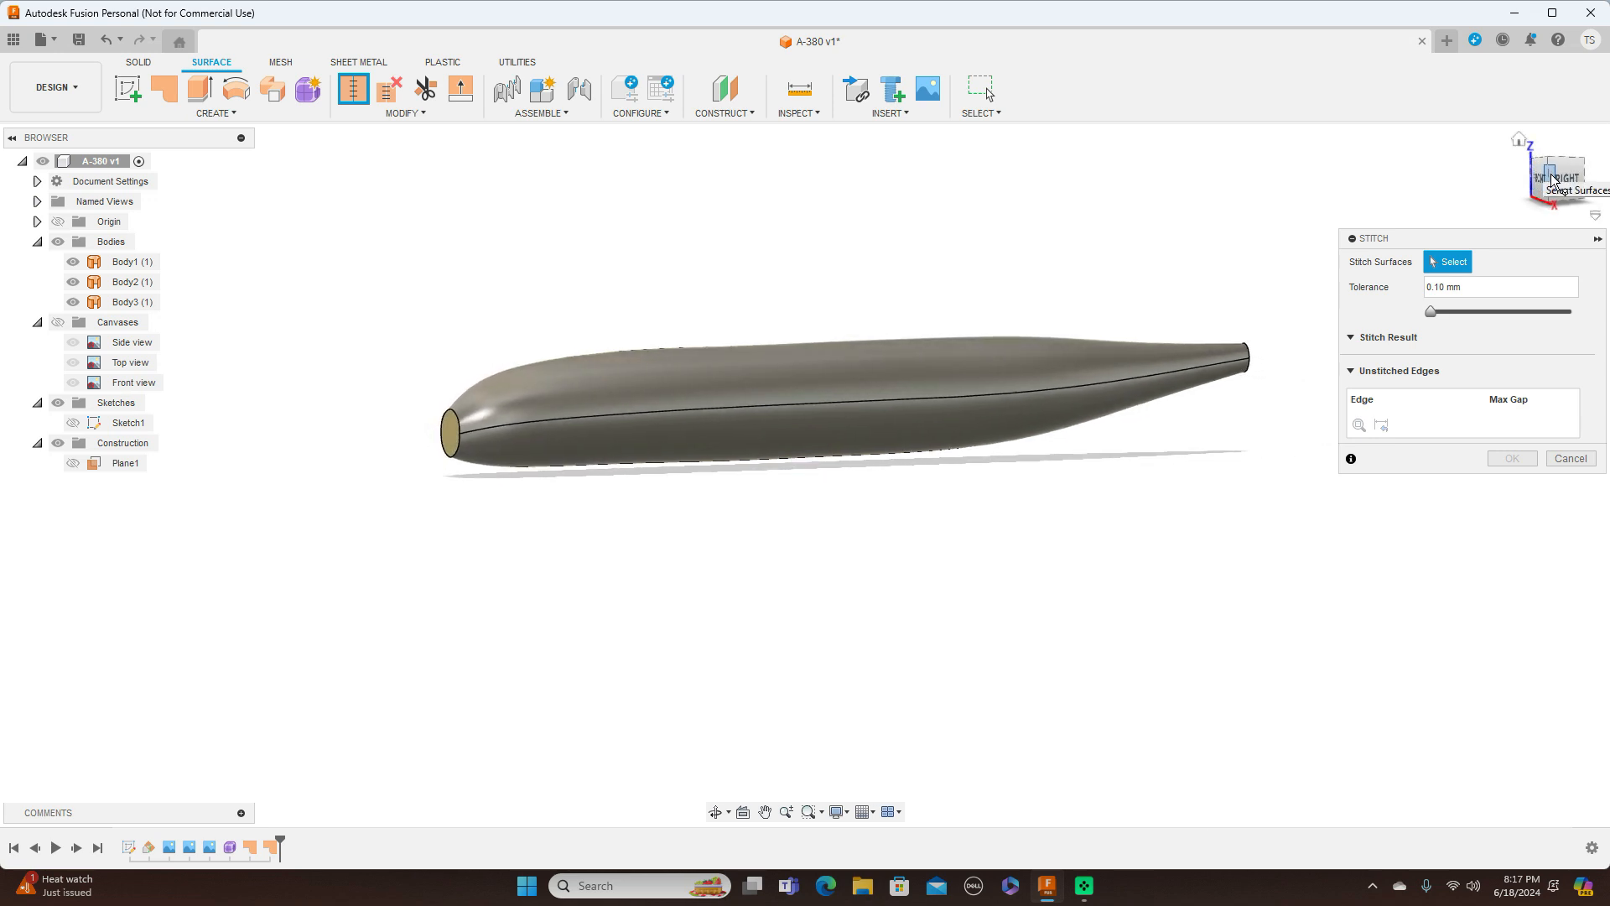
left_click(454, 432)
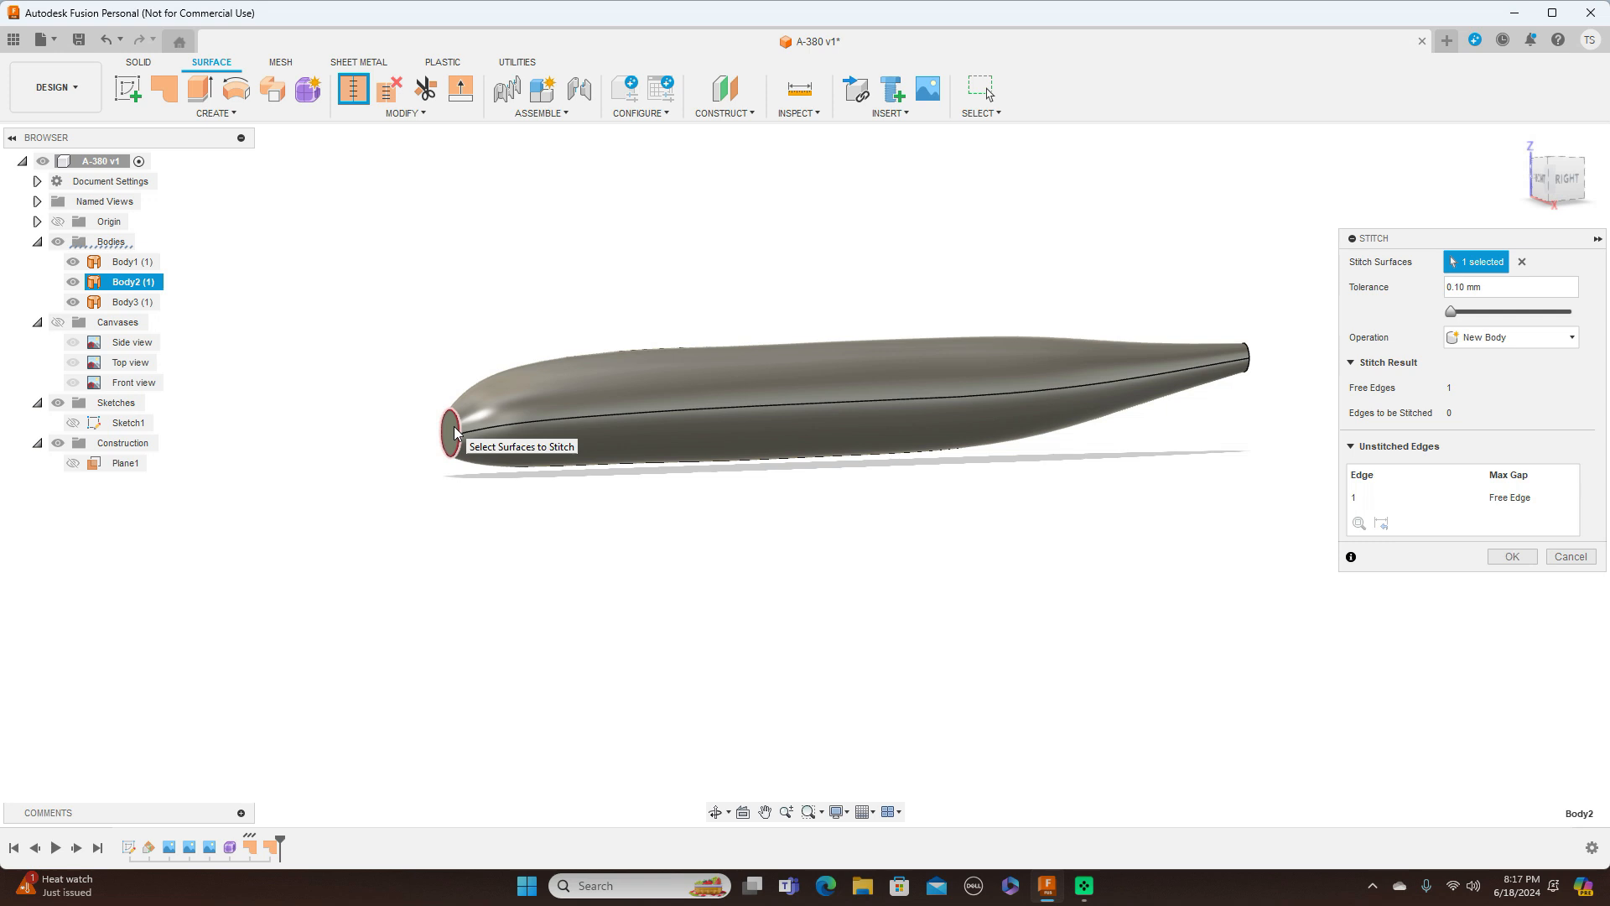
left_click(696, 391)
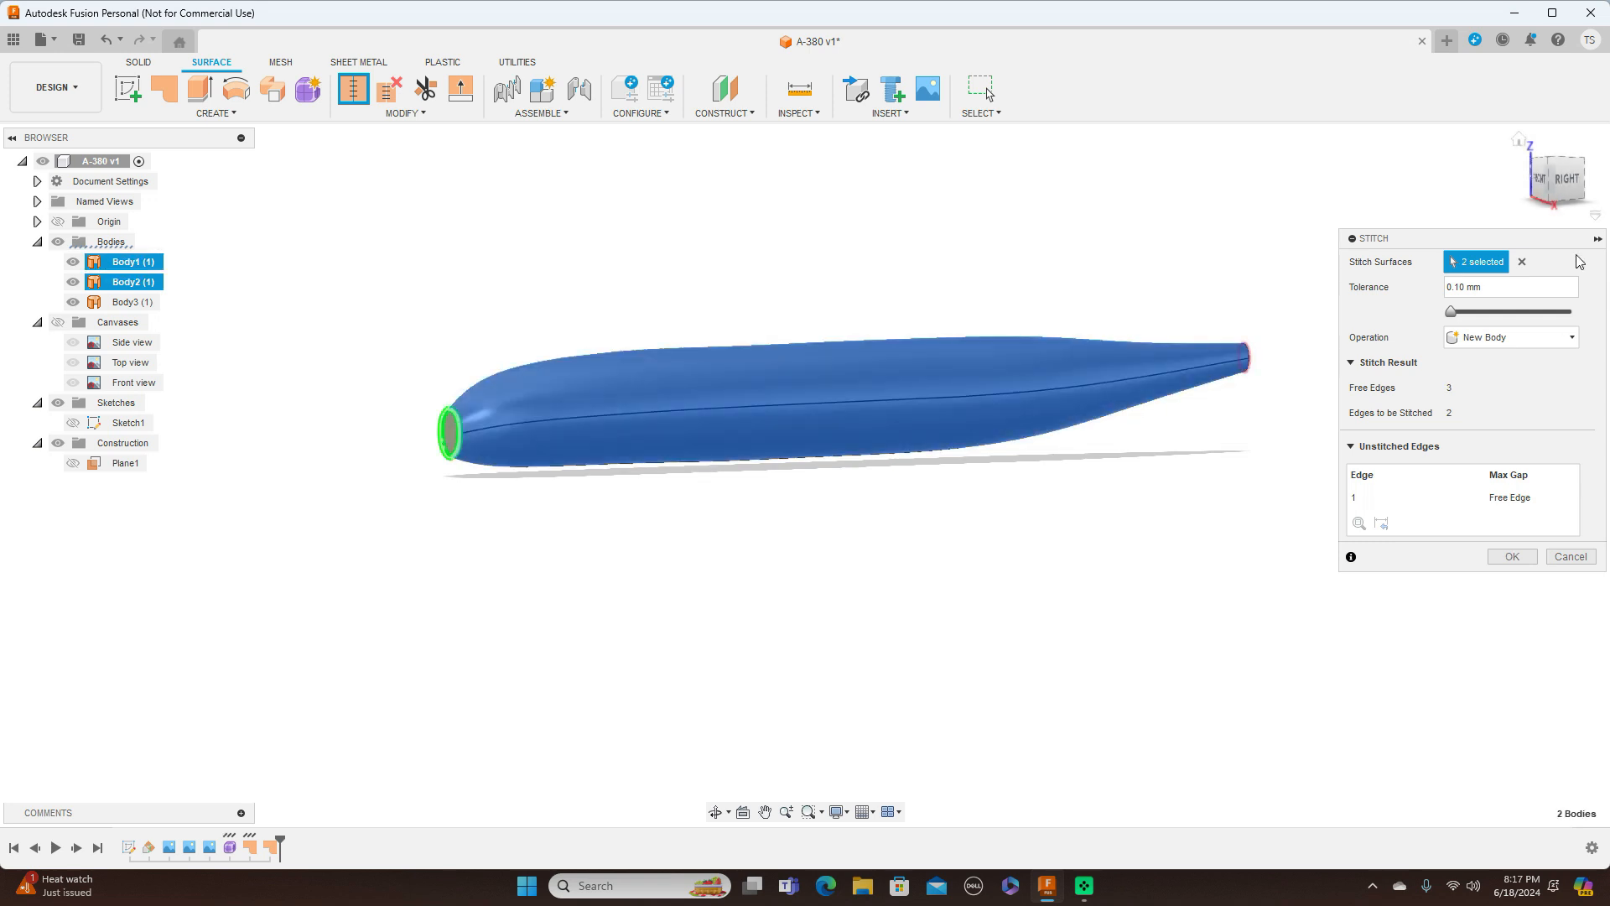
left_click(1565, 178)
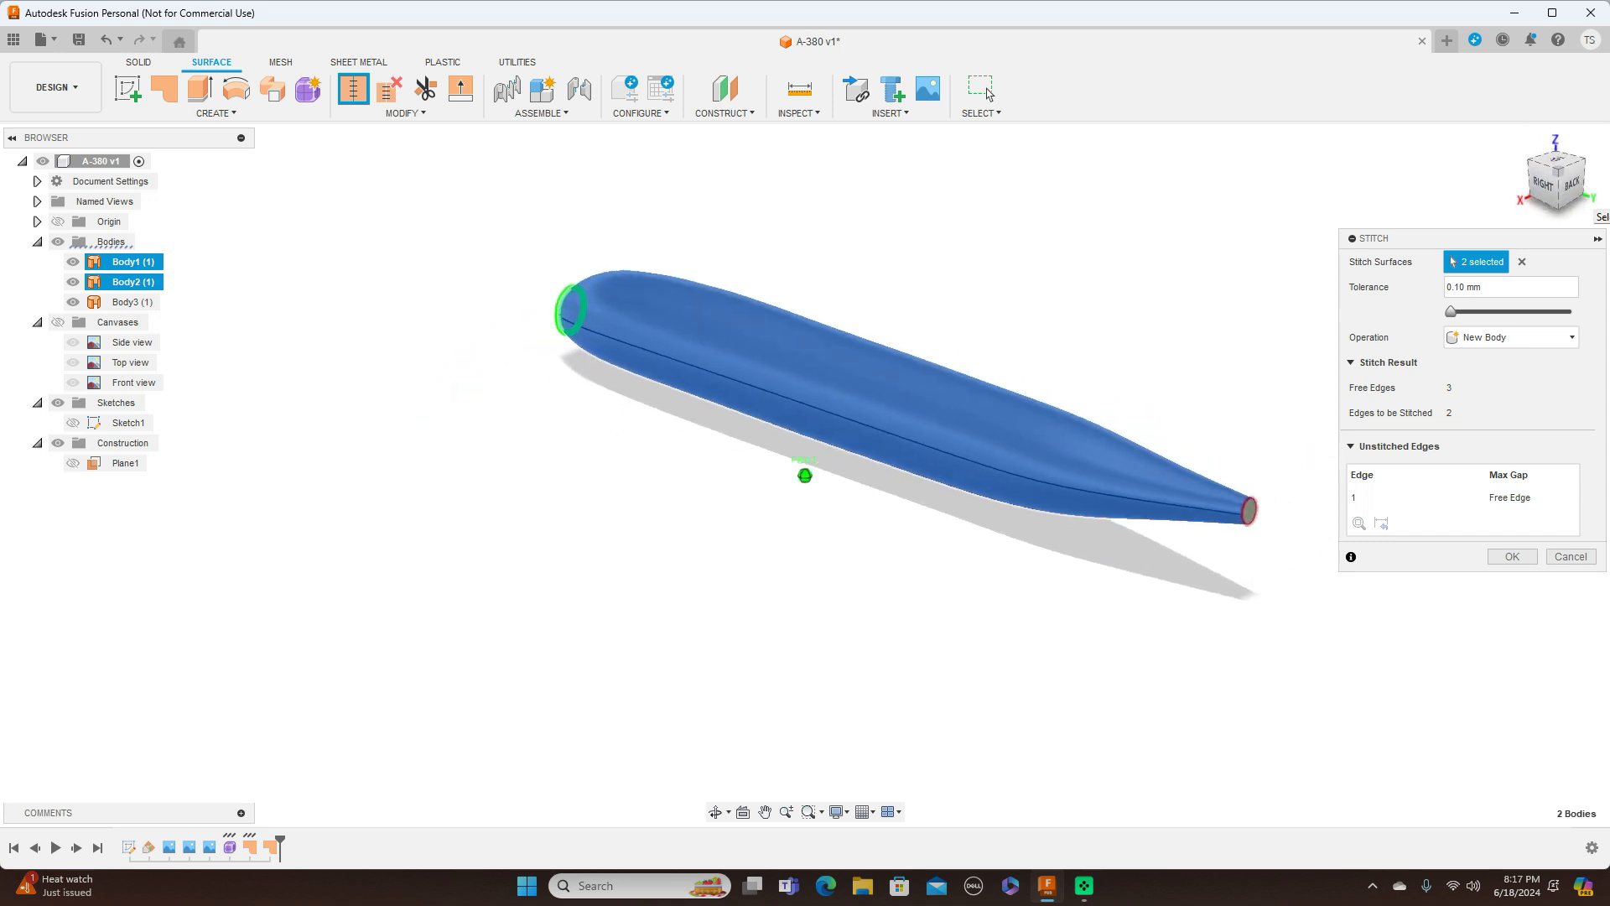
left_click(1251, 514)
left_click(1512, 534)
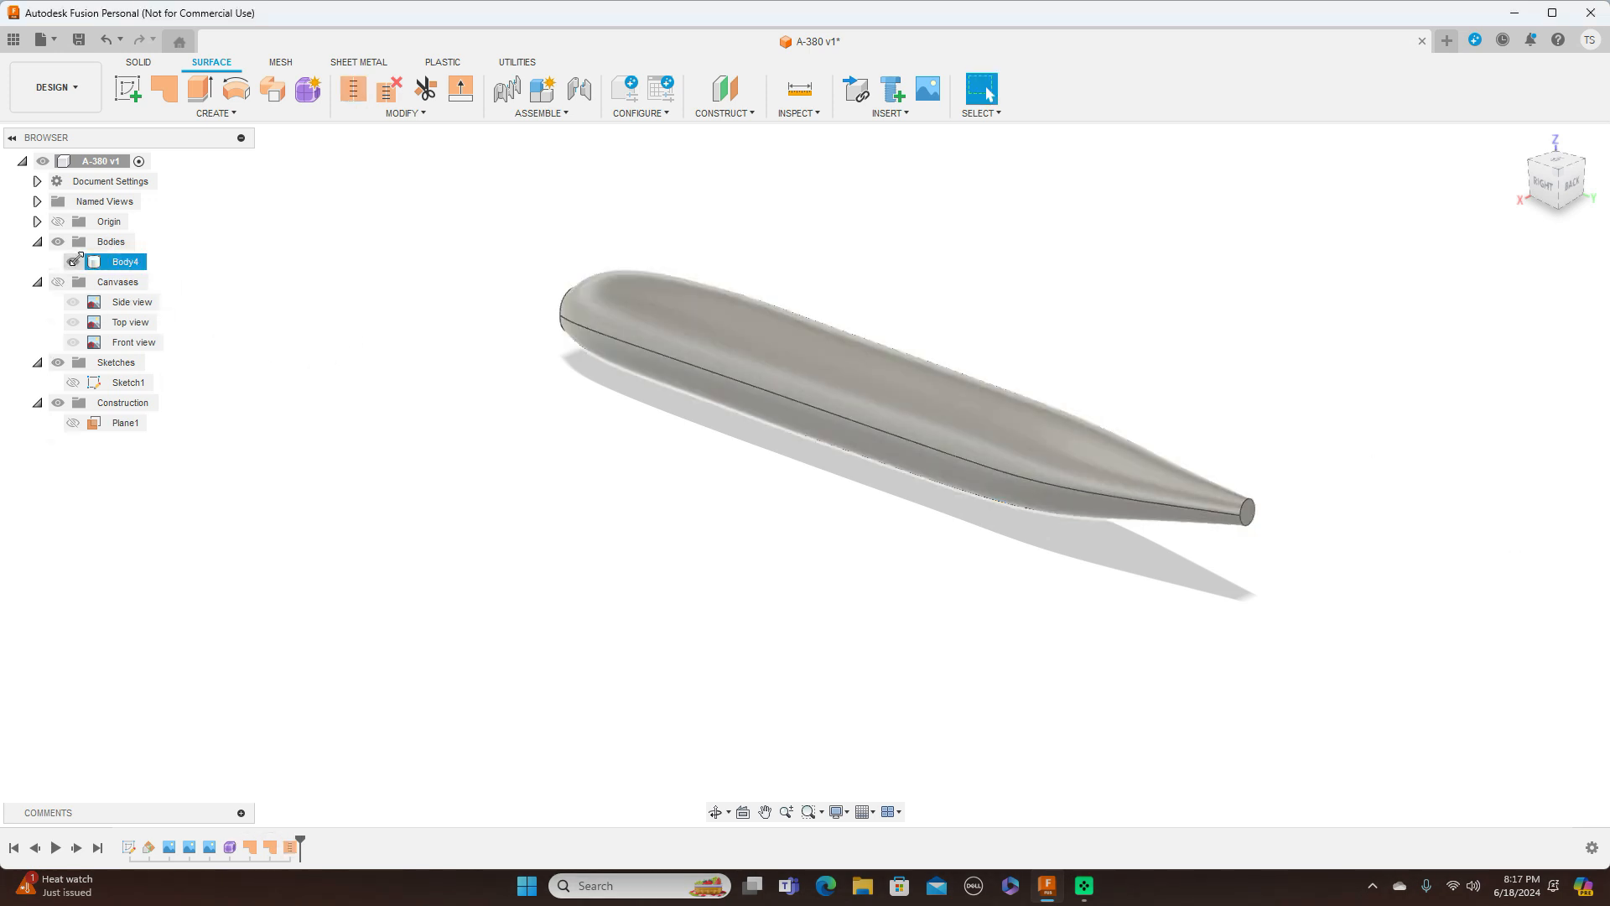
Examine the stitched fuselage body from the side, front and back, including its flat nose and tail faces
left_click(1543, 183)
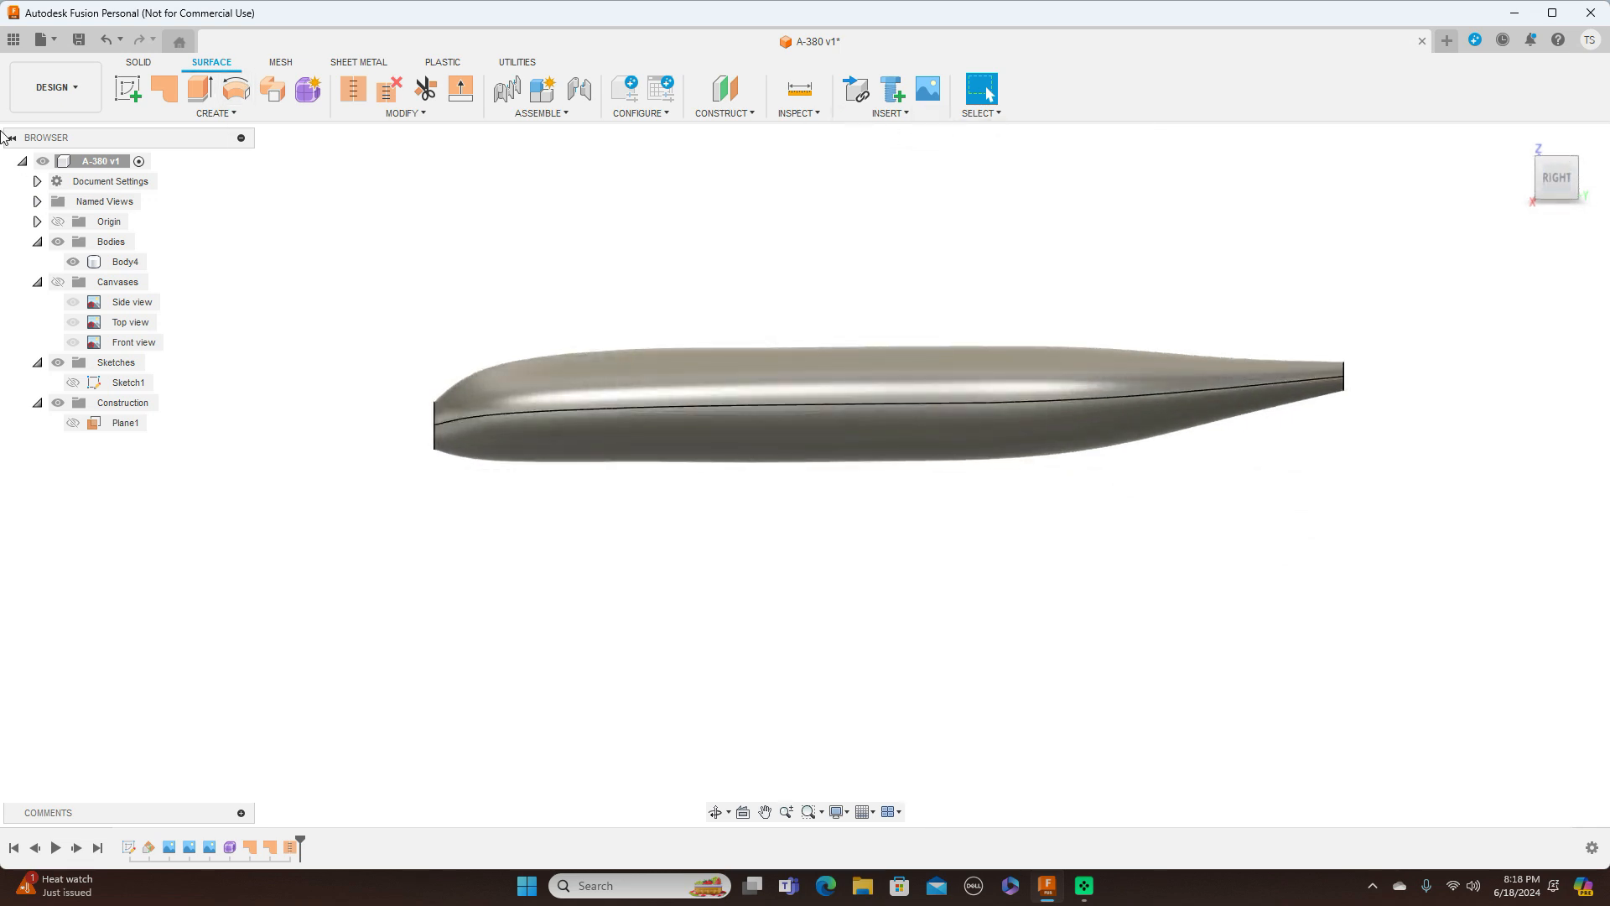
left_click(140, 63)
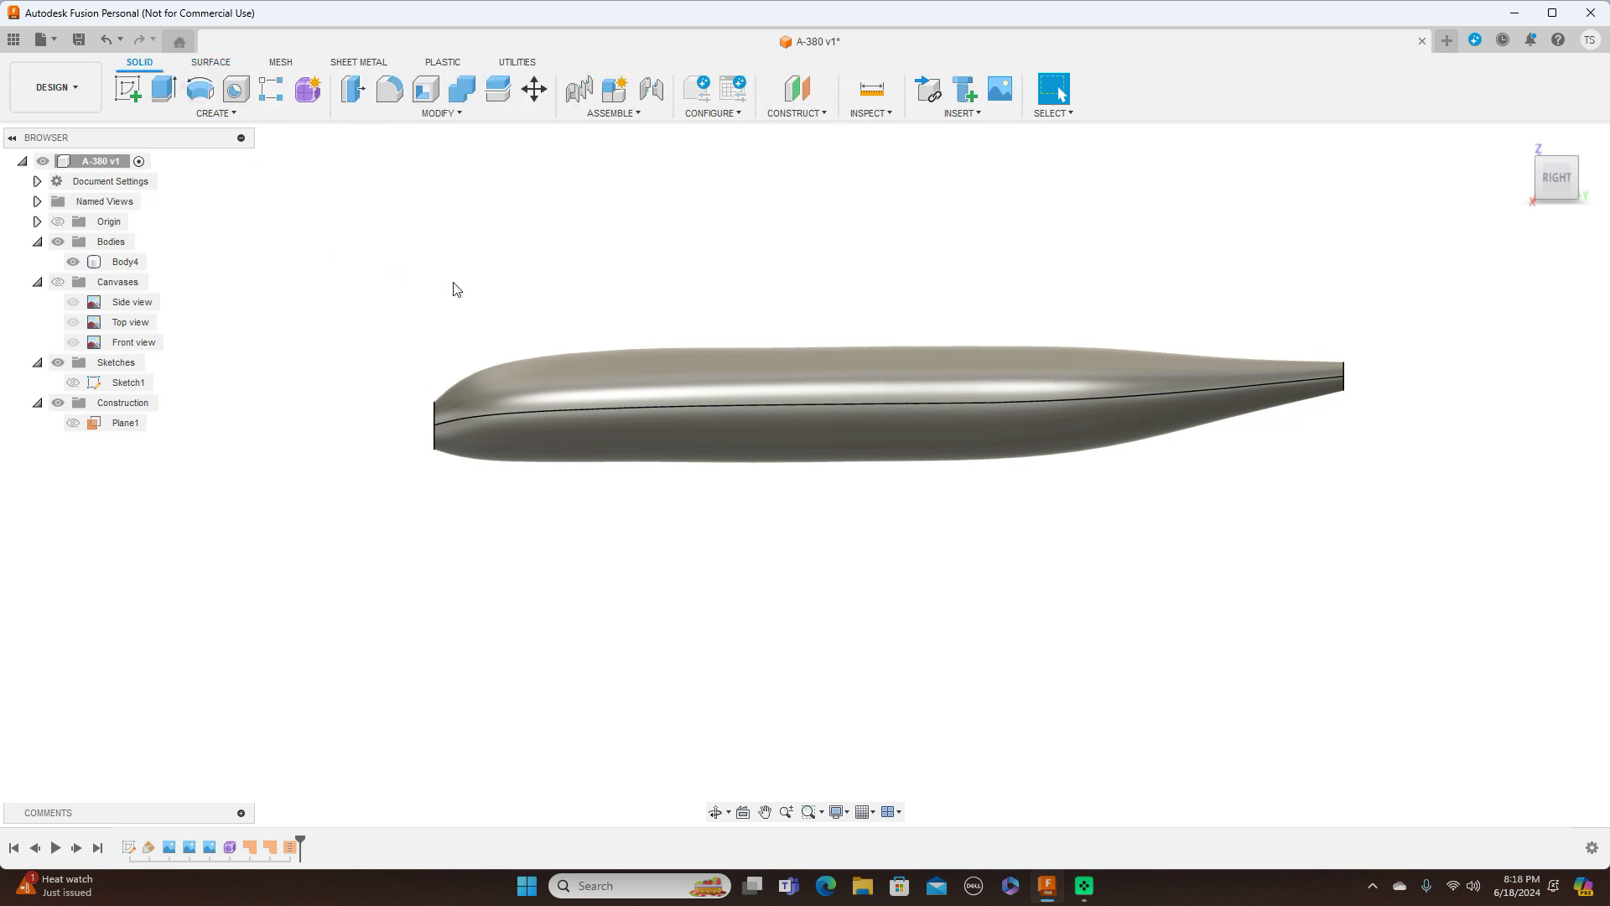
left_click(496, 432)
scroll(494, 422, "up", 3)
scroll(494, 422, "down", 2)
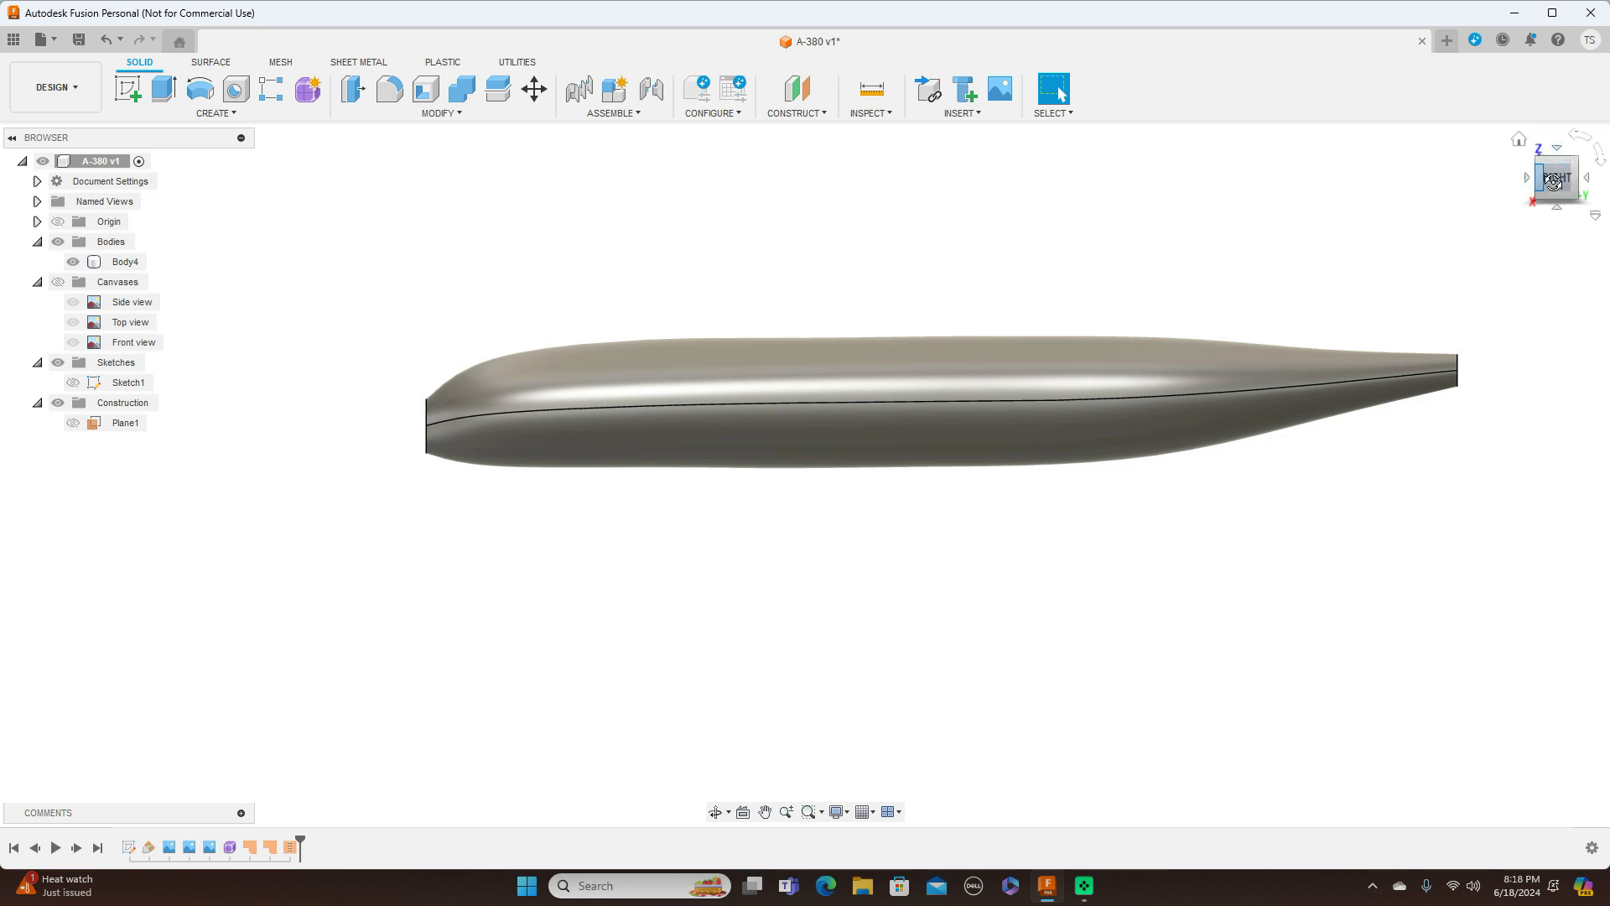
mouse_move(1540, 182)
left_mouse_down()
mouse_move(1594, 174)
mouse_move(1546, 185)
left_mouse_up()
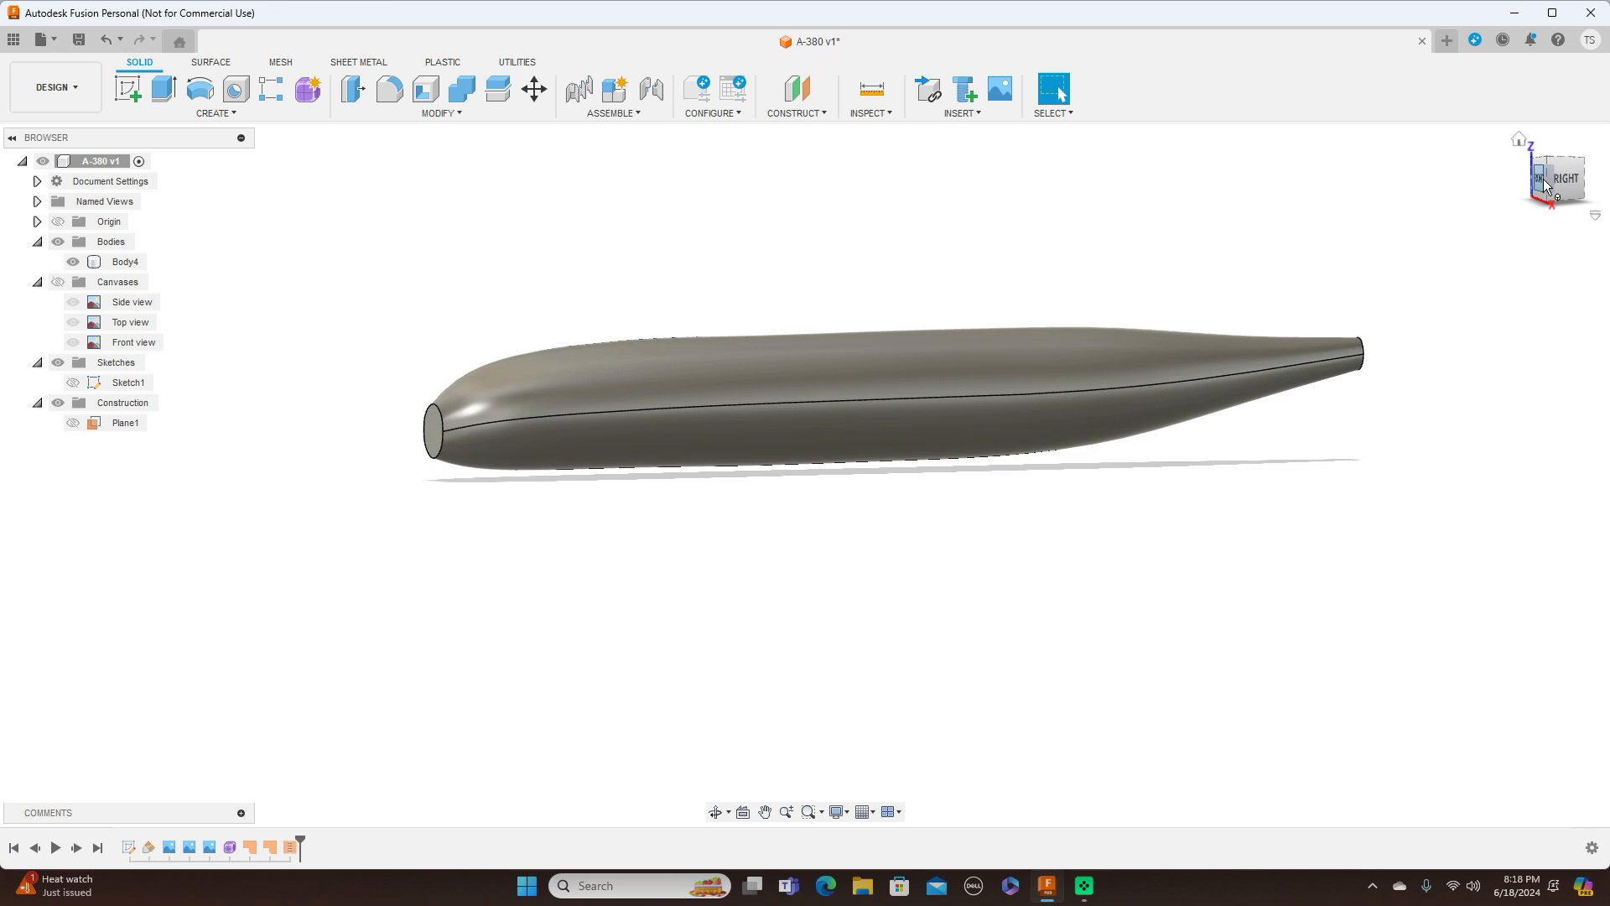
left_click(1560, 181)
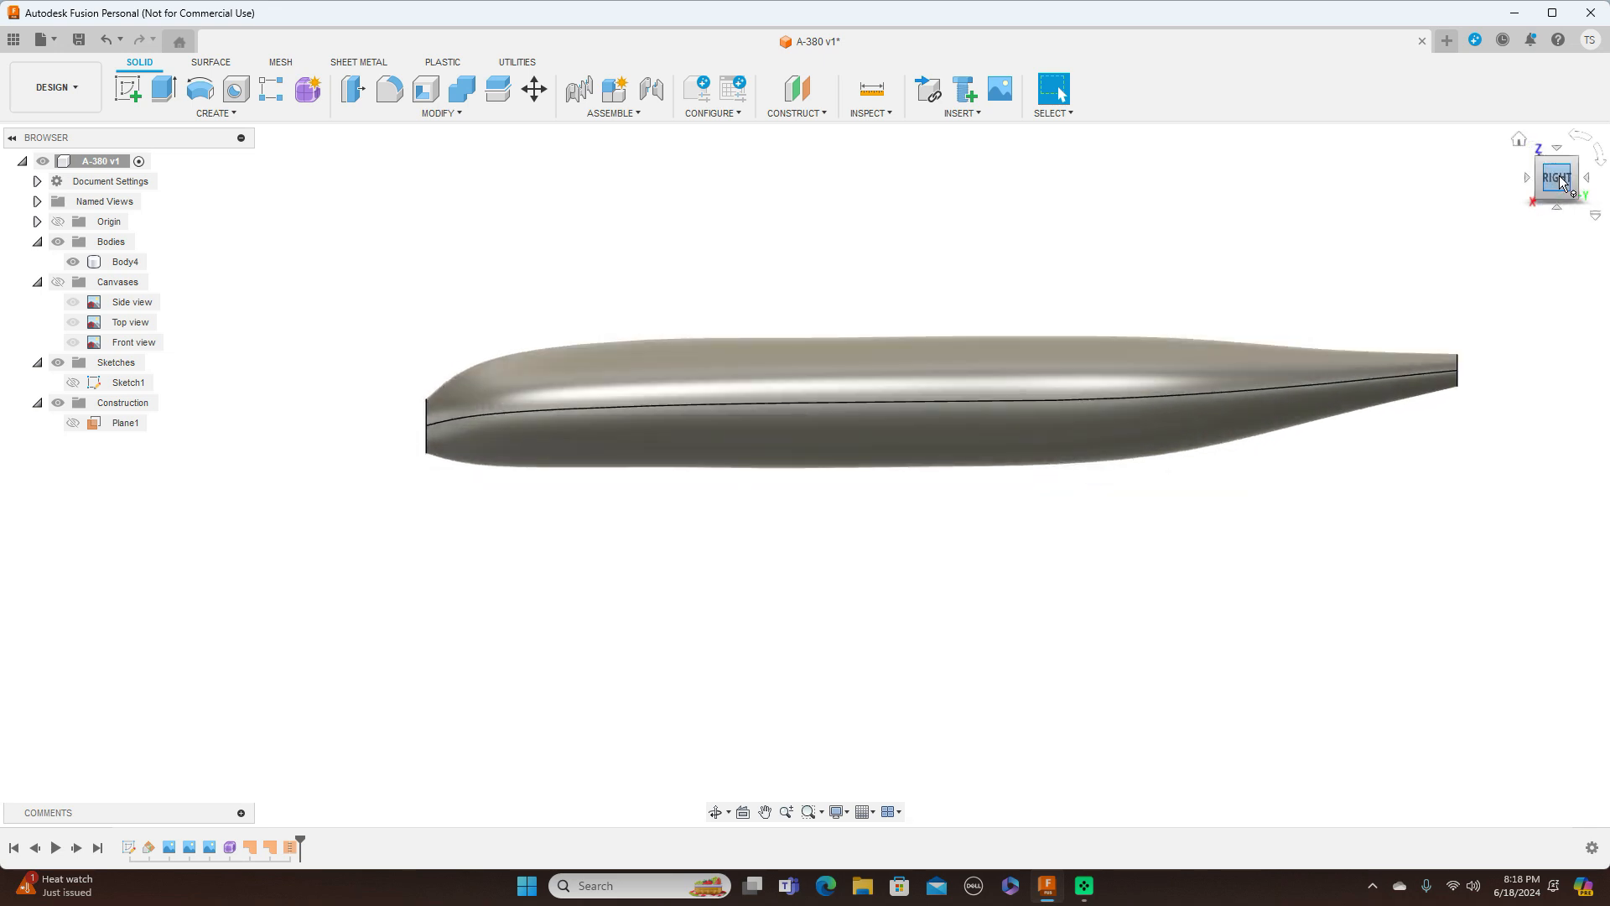
left_click_drag(1561, 182, 1569, 179)
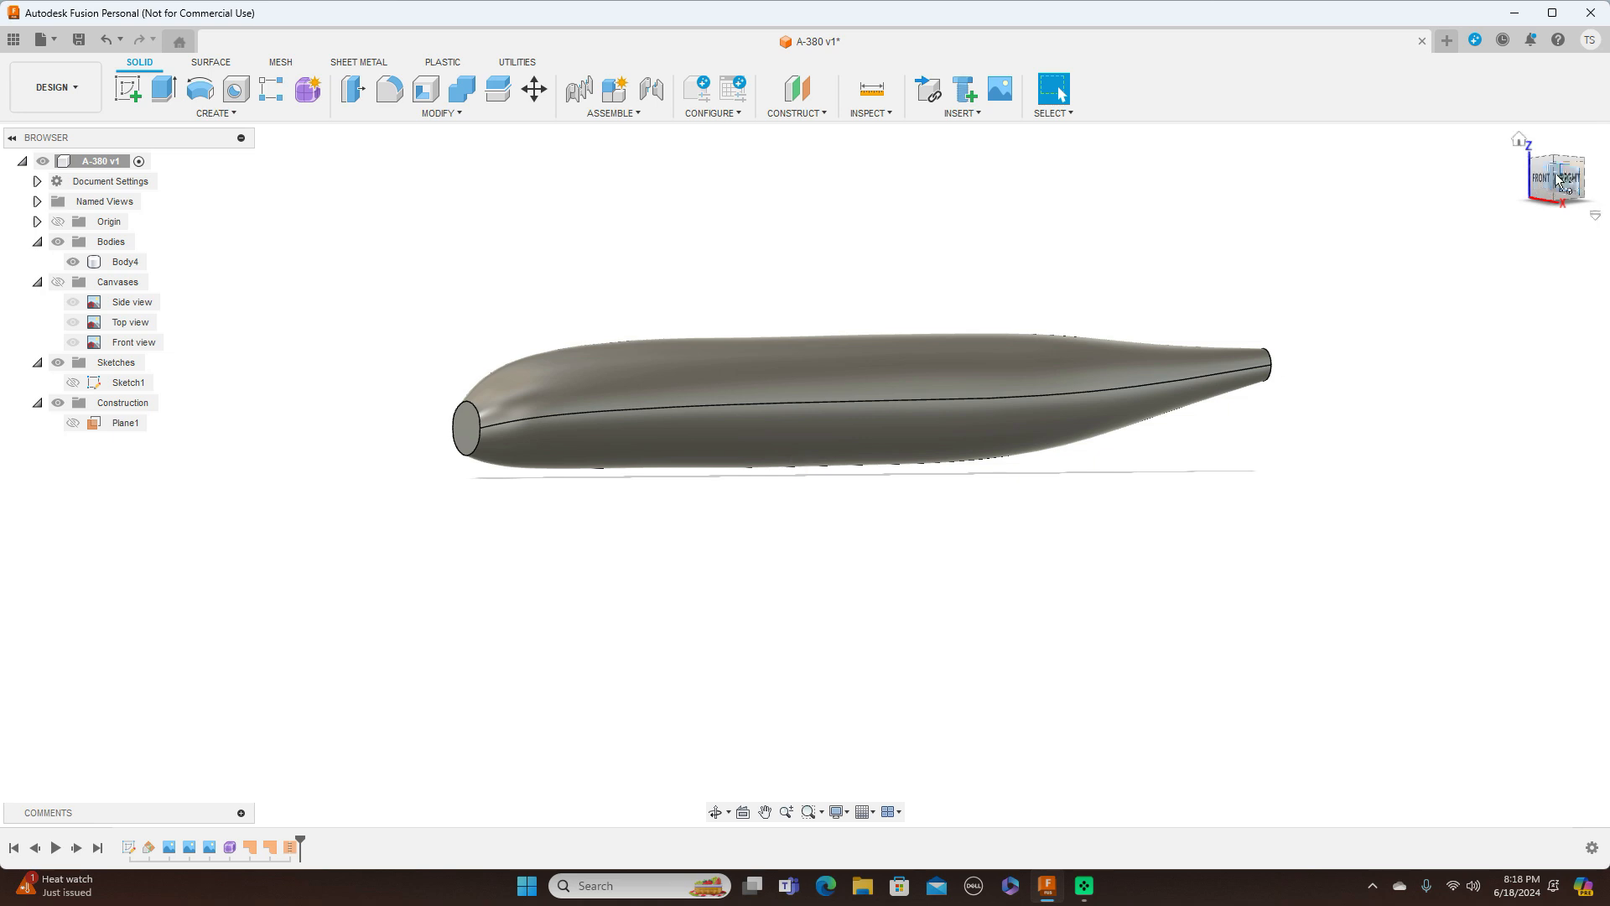
left_click(1546, 178)
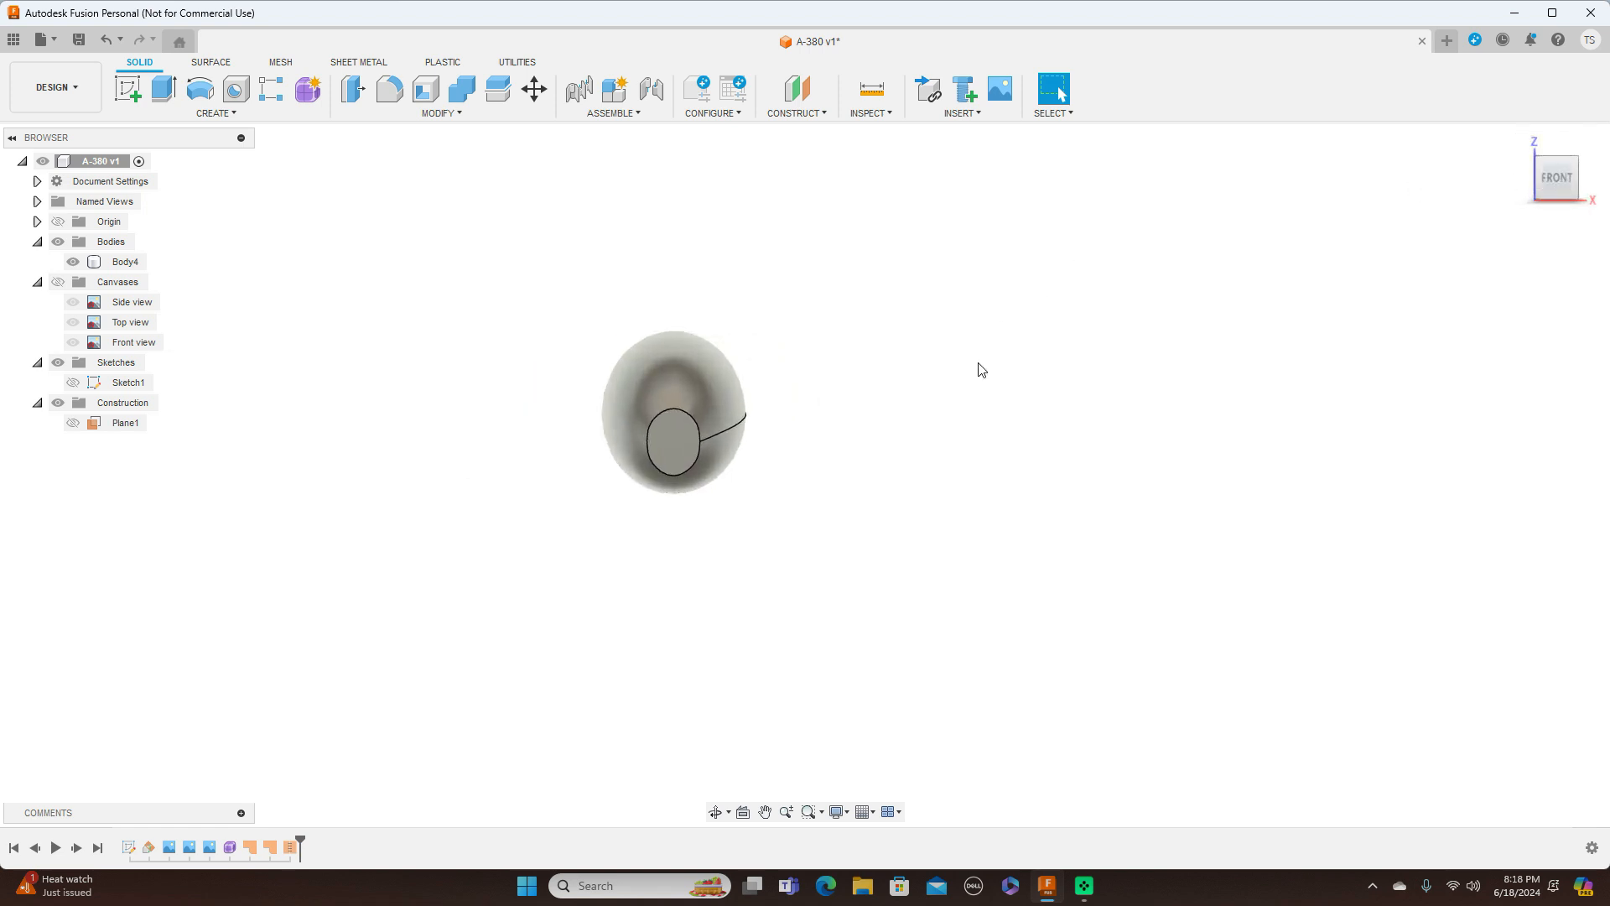
left_click(687, 444)
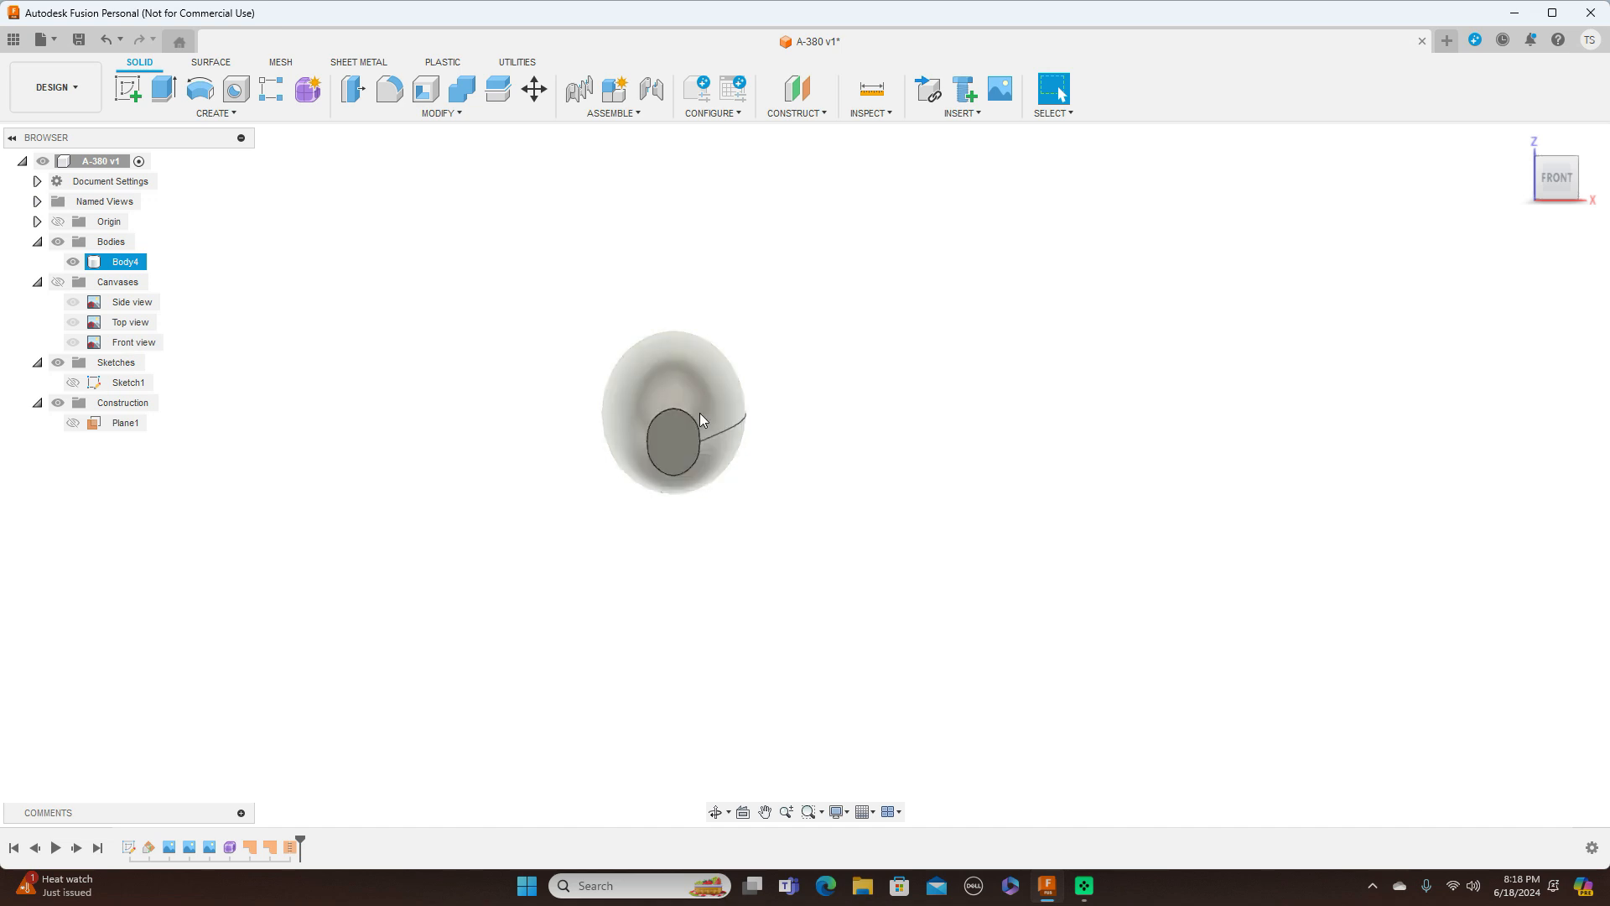
left_click(992, 383)
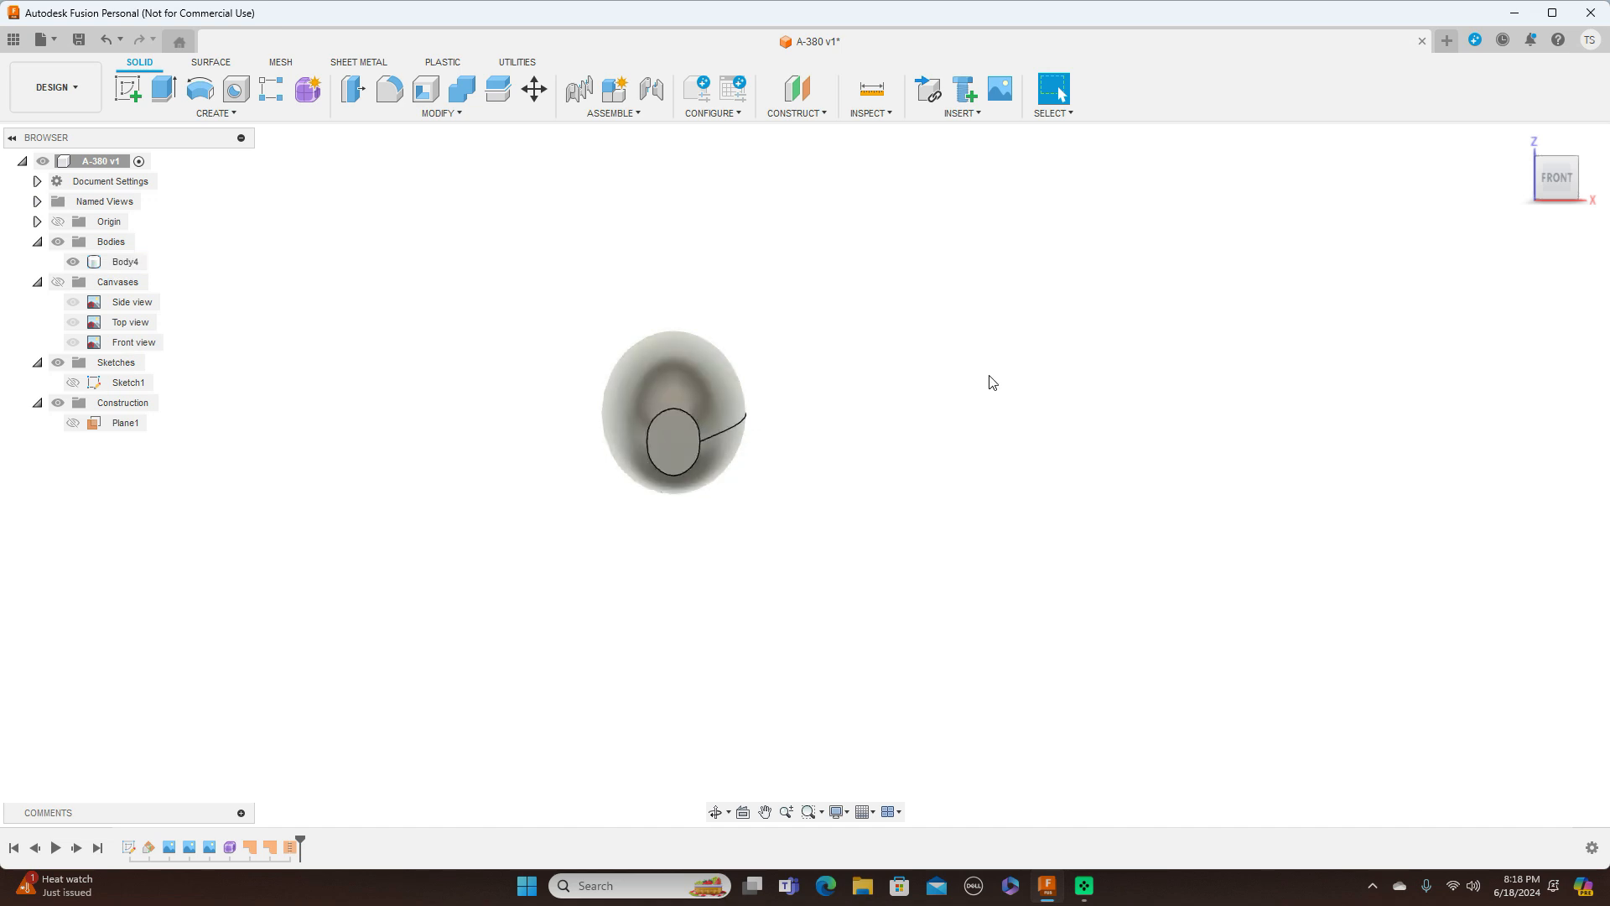
left_click(668, 434)
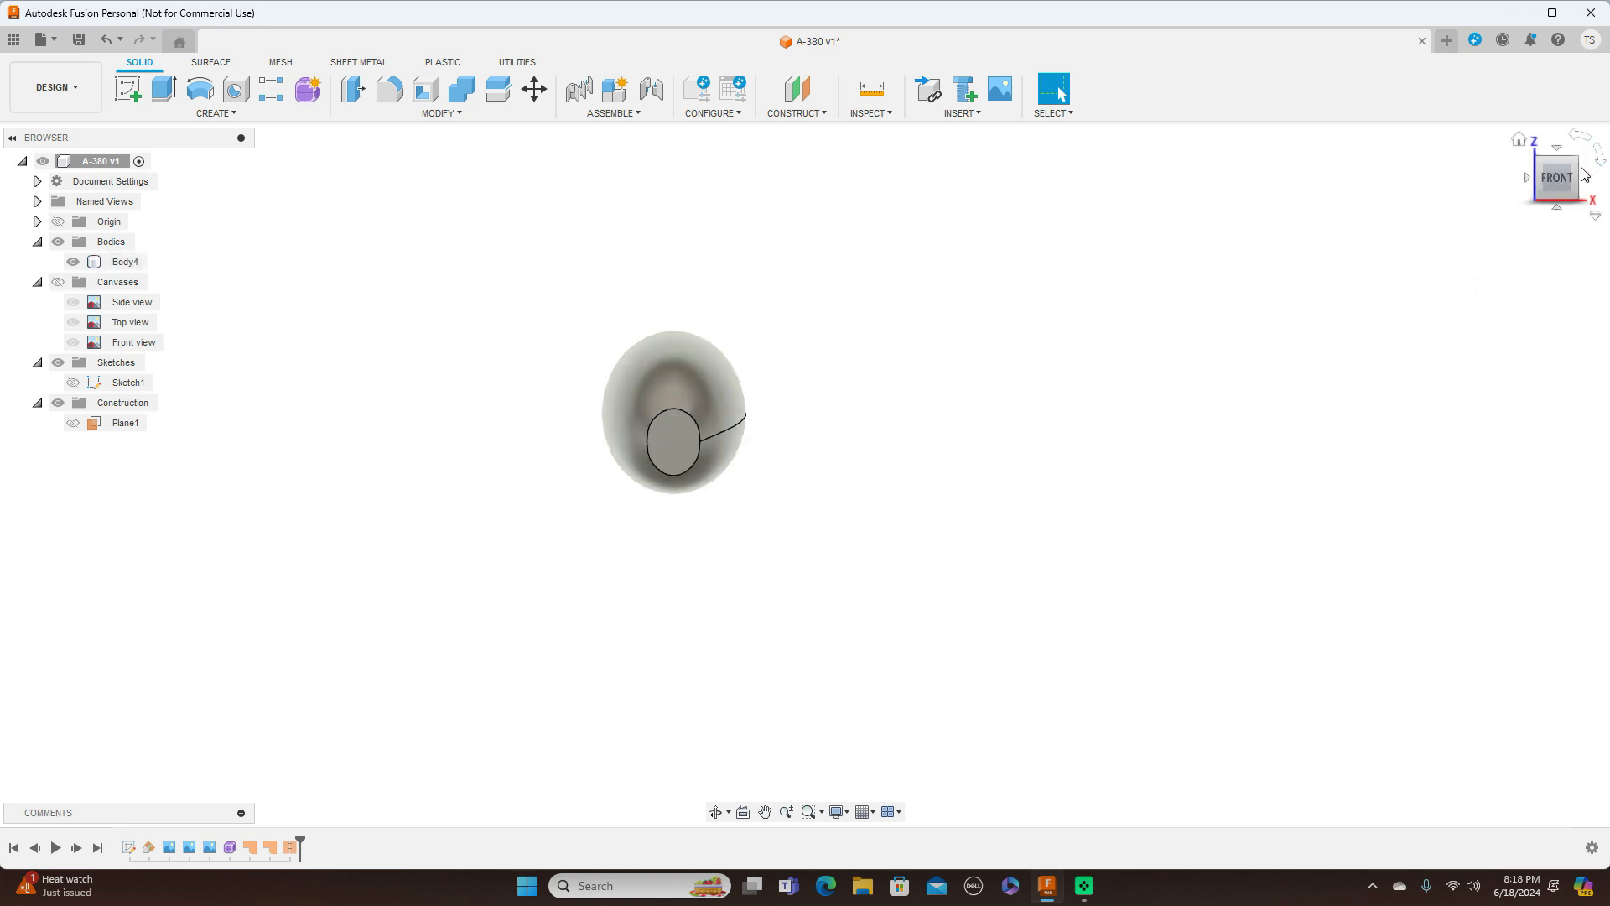
left_click_drag(1561, 172, 1514, 201)
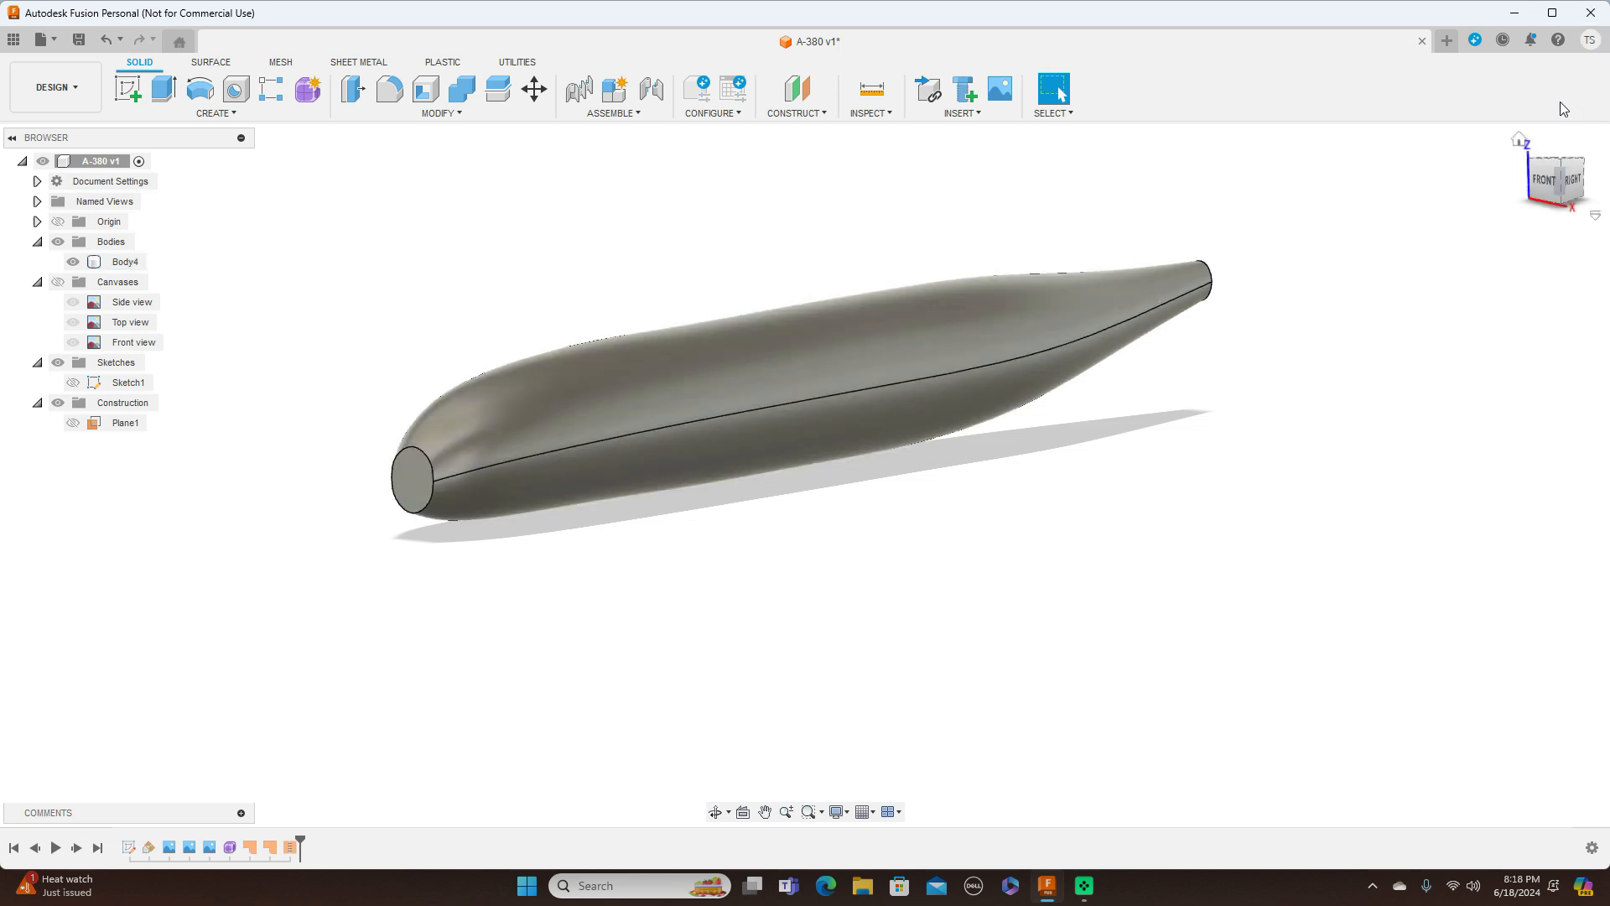
left_click_drag(1564, 182, 1434, 330)
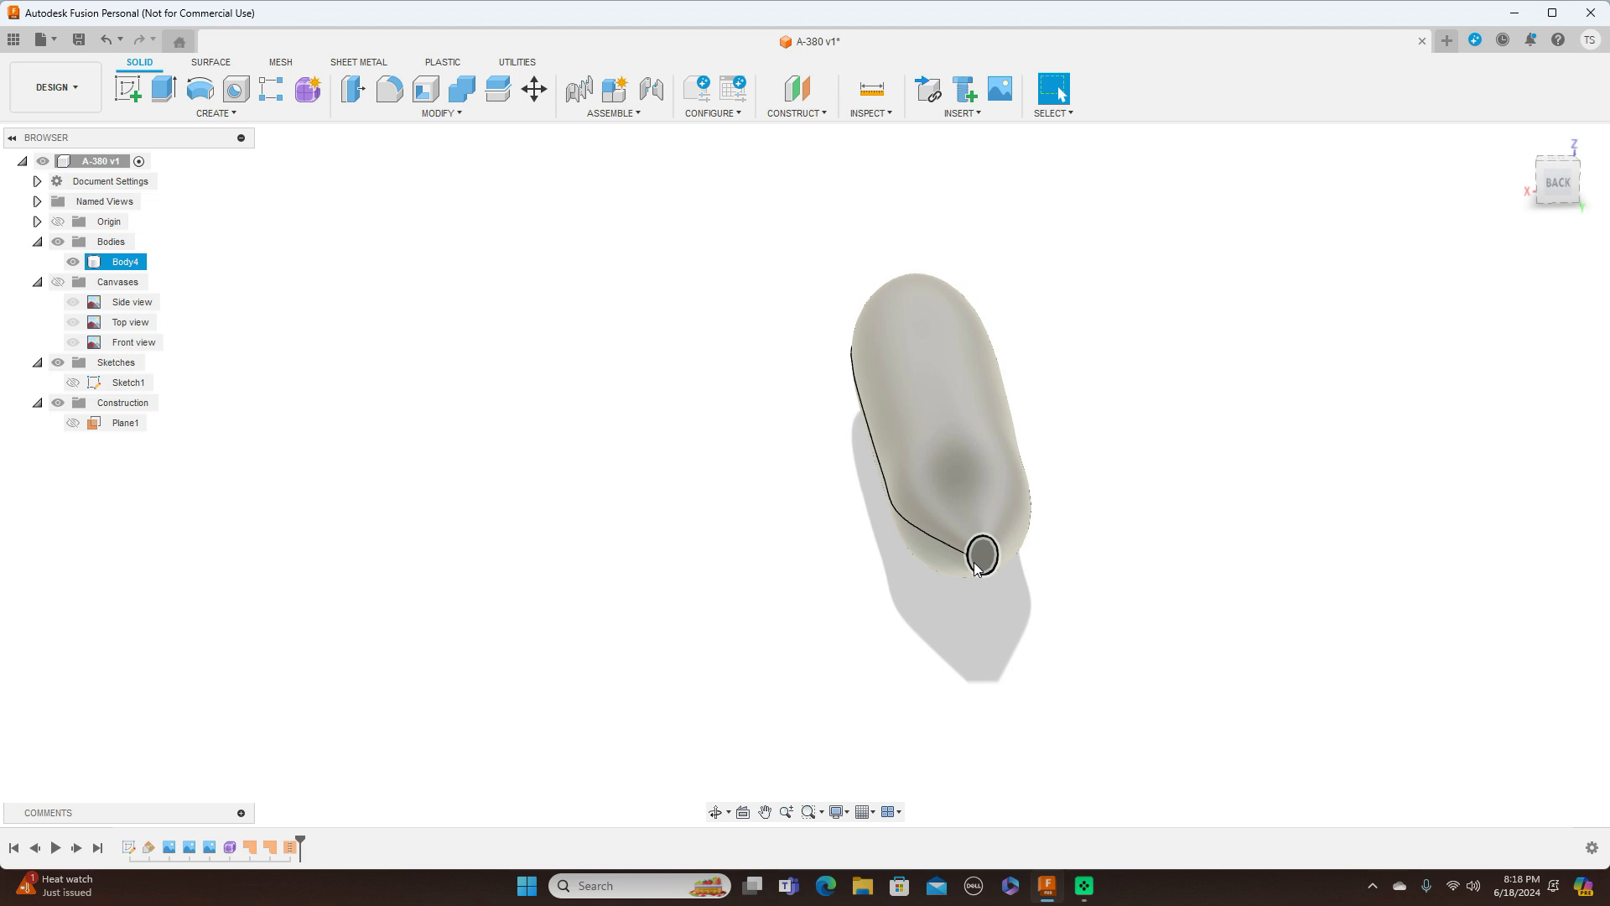
left_click_drag(1542, 188, 1606, 178)
Start a sketch on the flat nose face of the fuselage and project the face's outer edge into it
left_click(1551, 180)
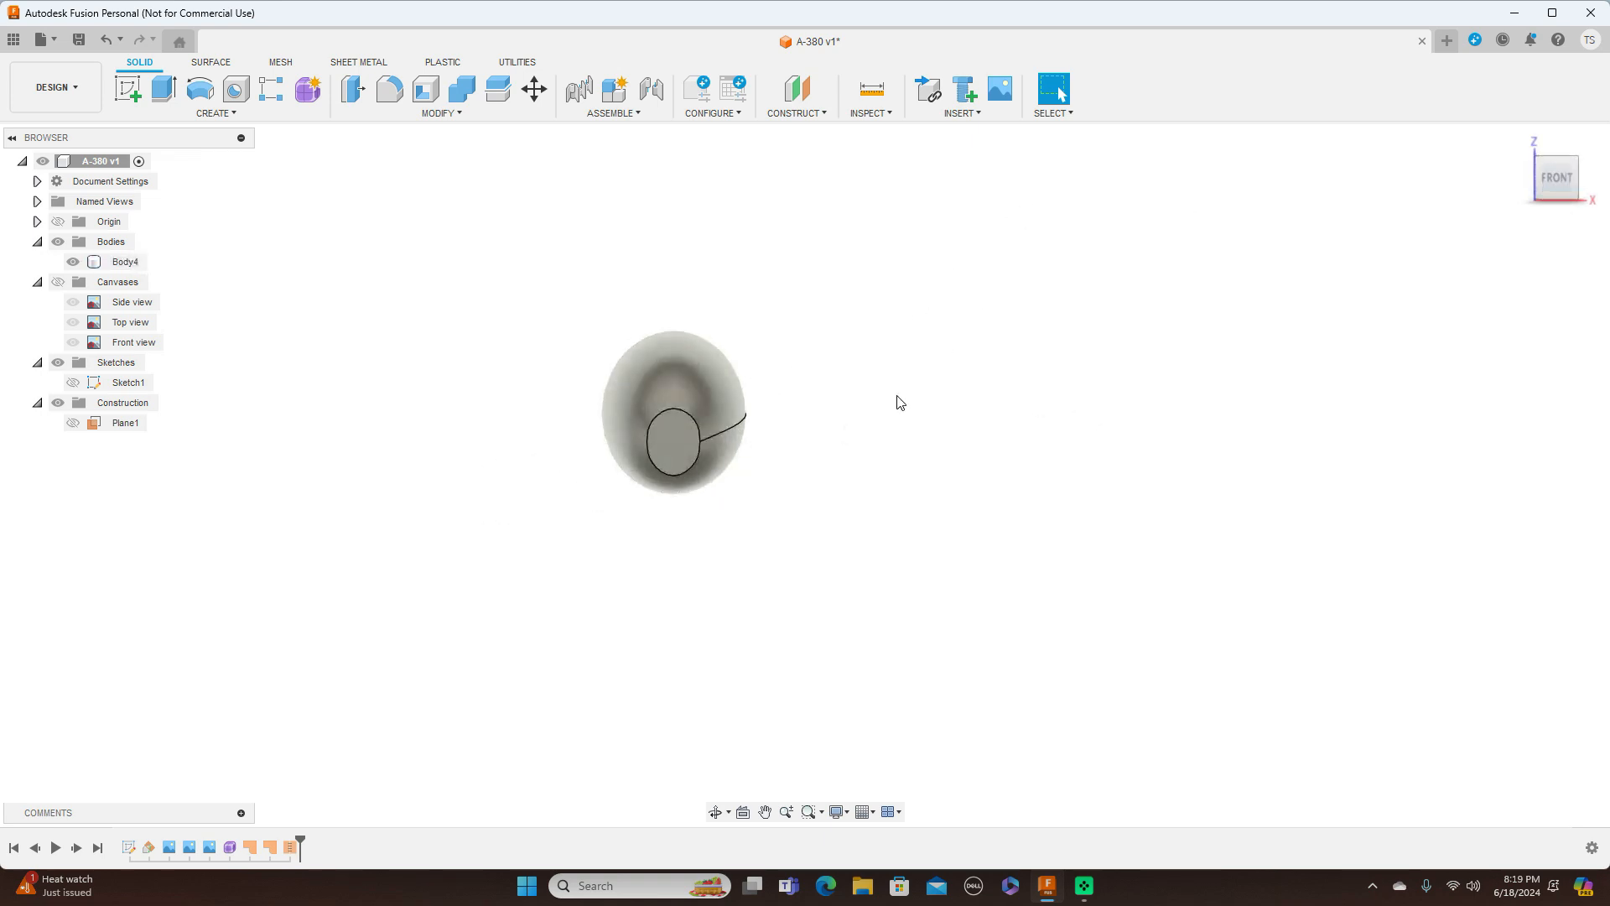
left_click(678, 442)
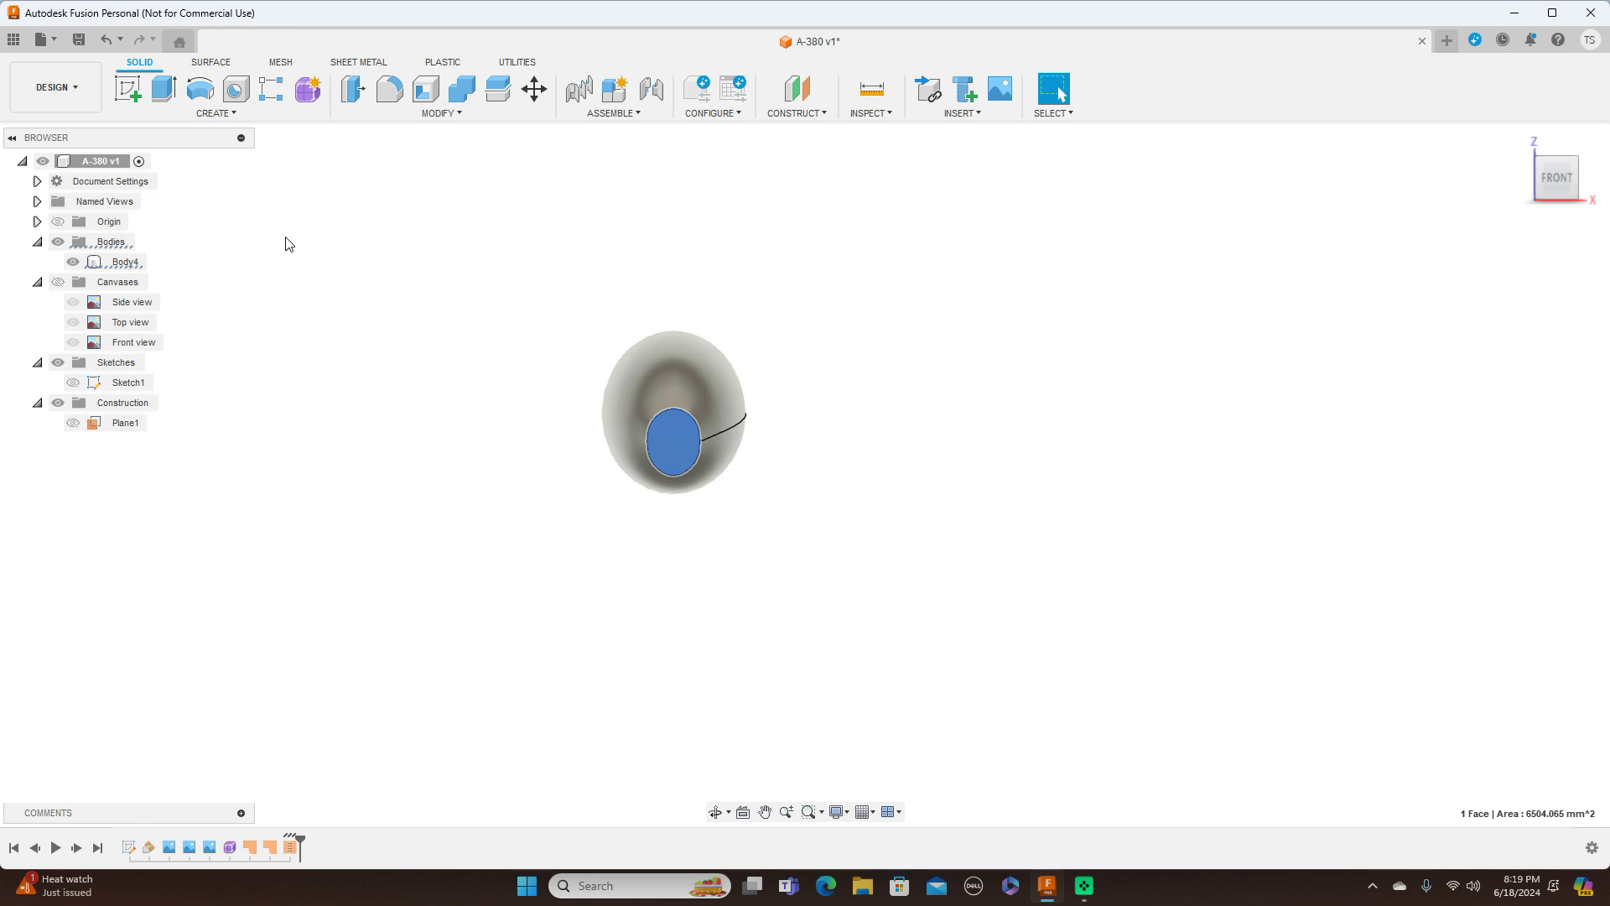
left_click(125, 91)
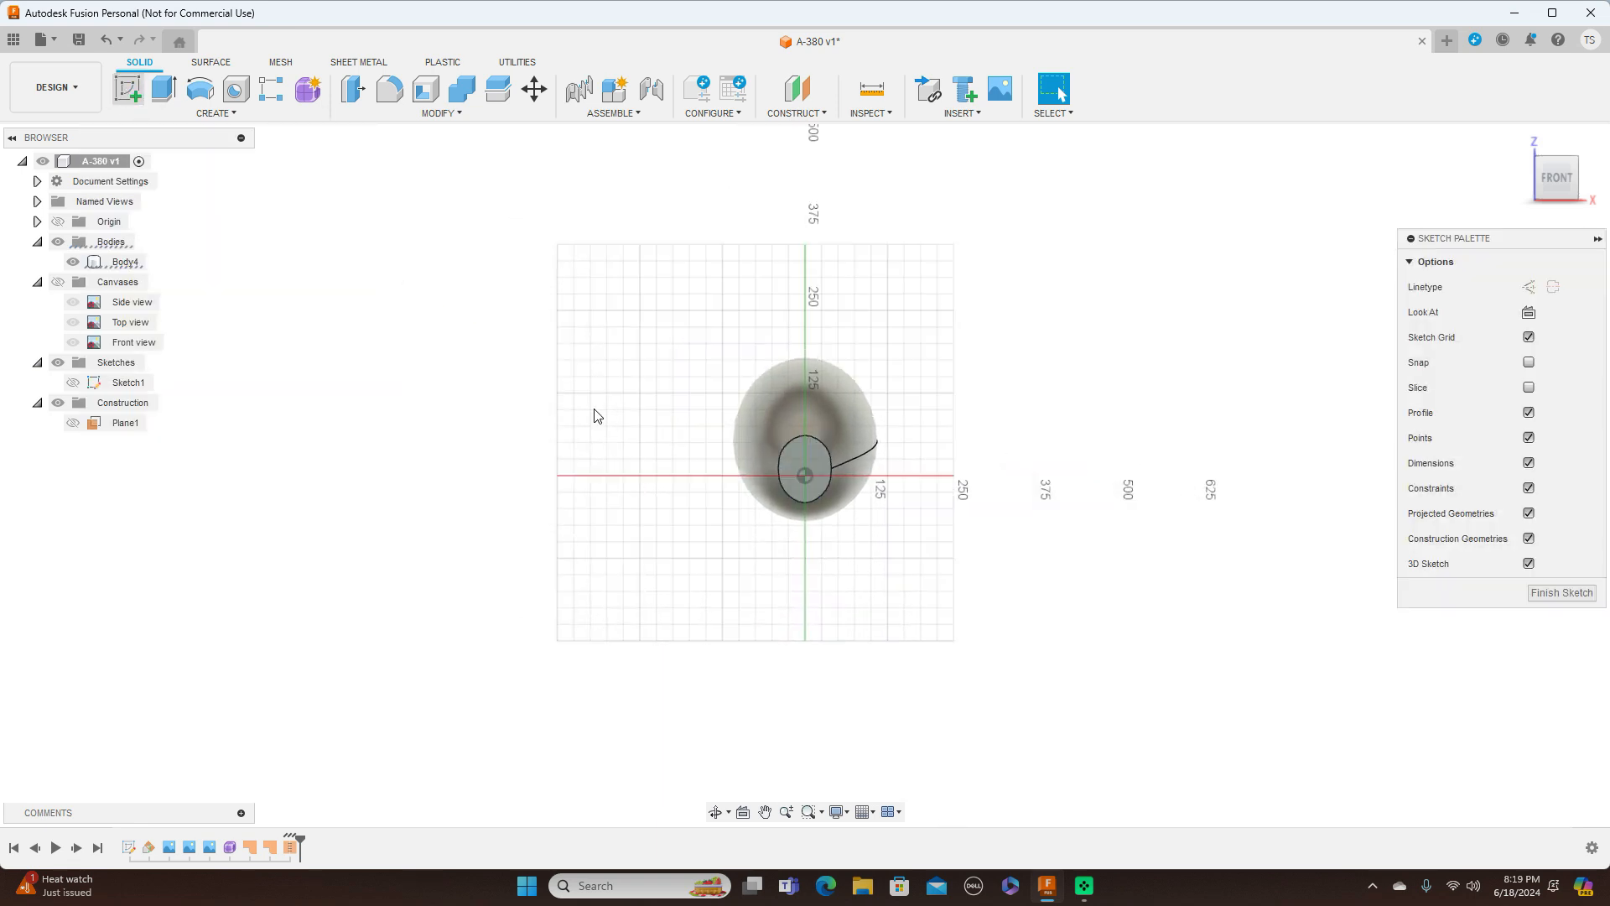
scroll(1003, 424, "up", 3)
middle_click_drag(1003, 414, 1125, 312)
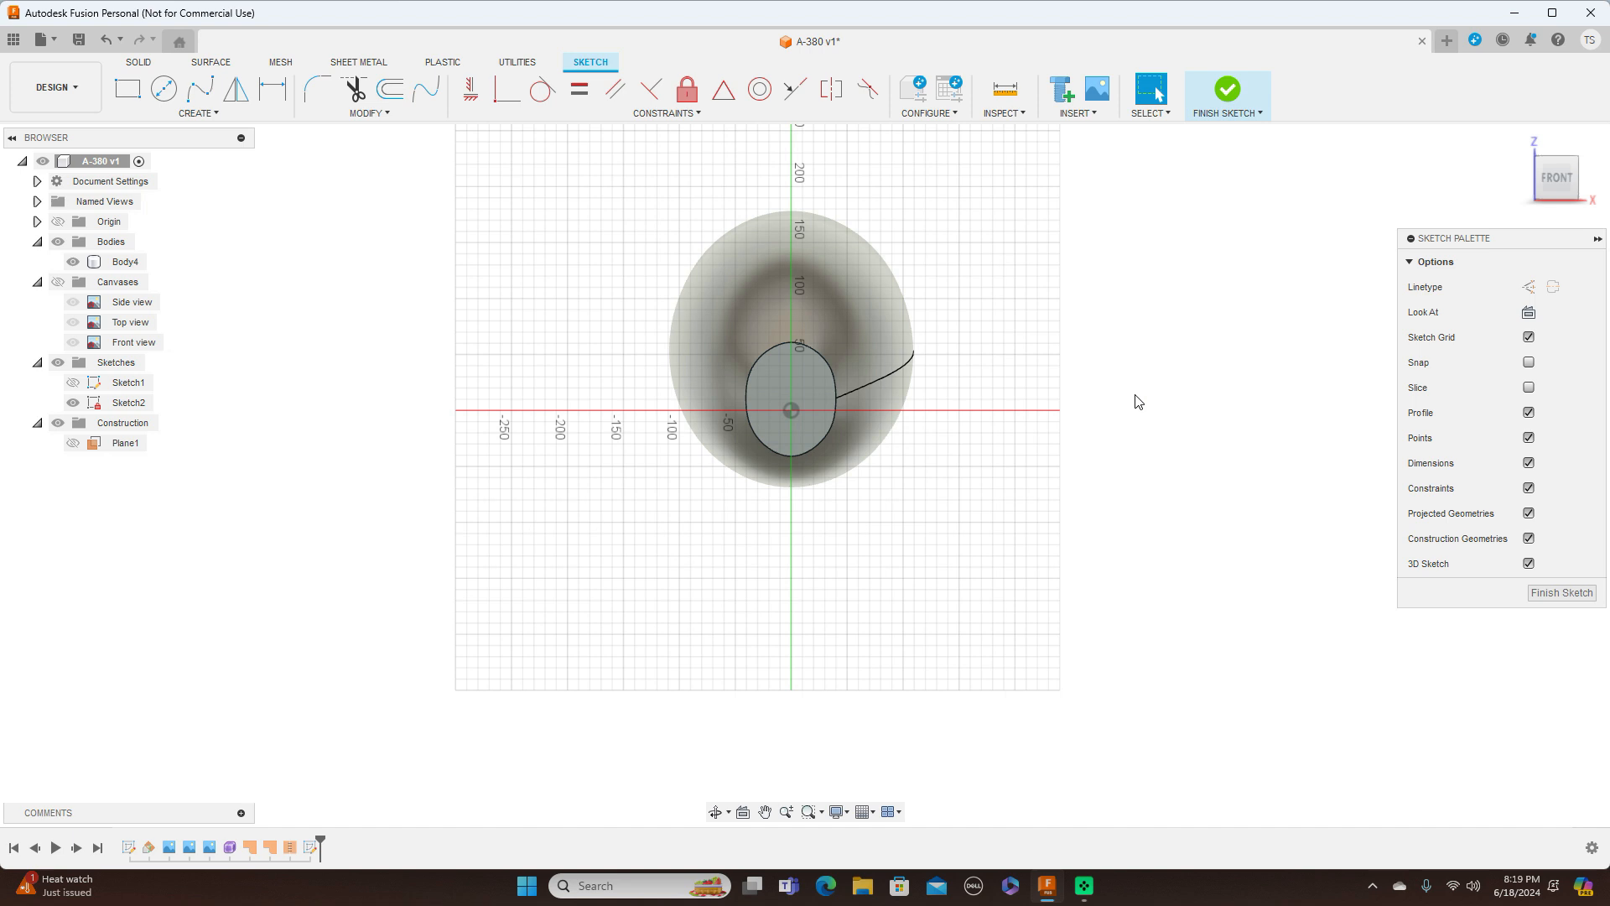
key("p")
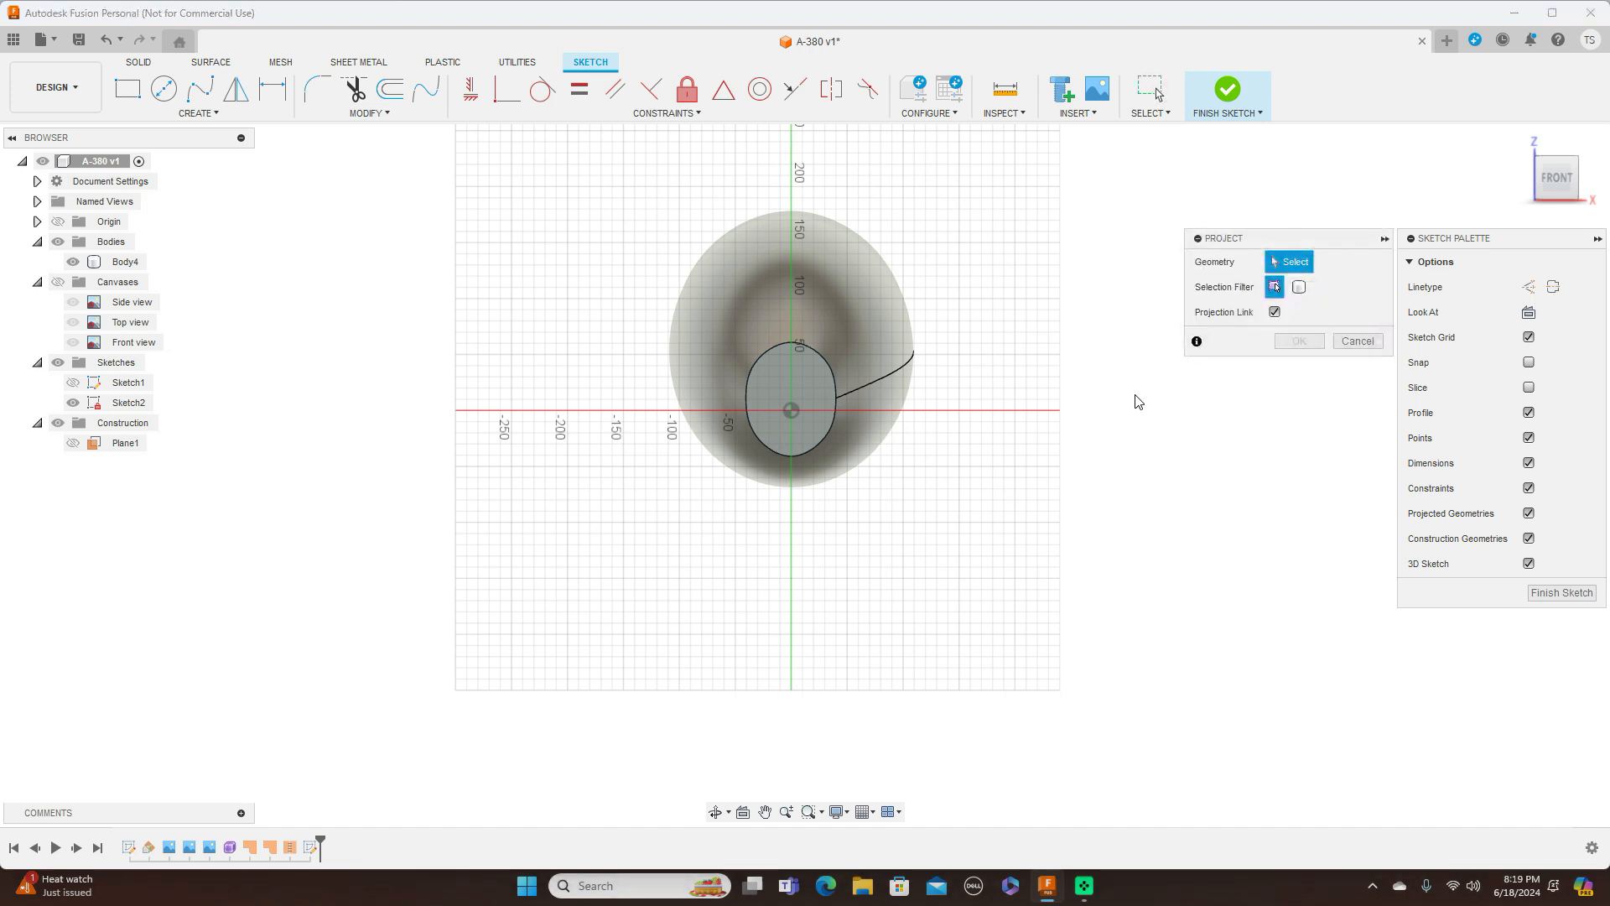
left_click(819, 358)
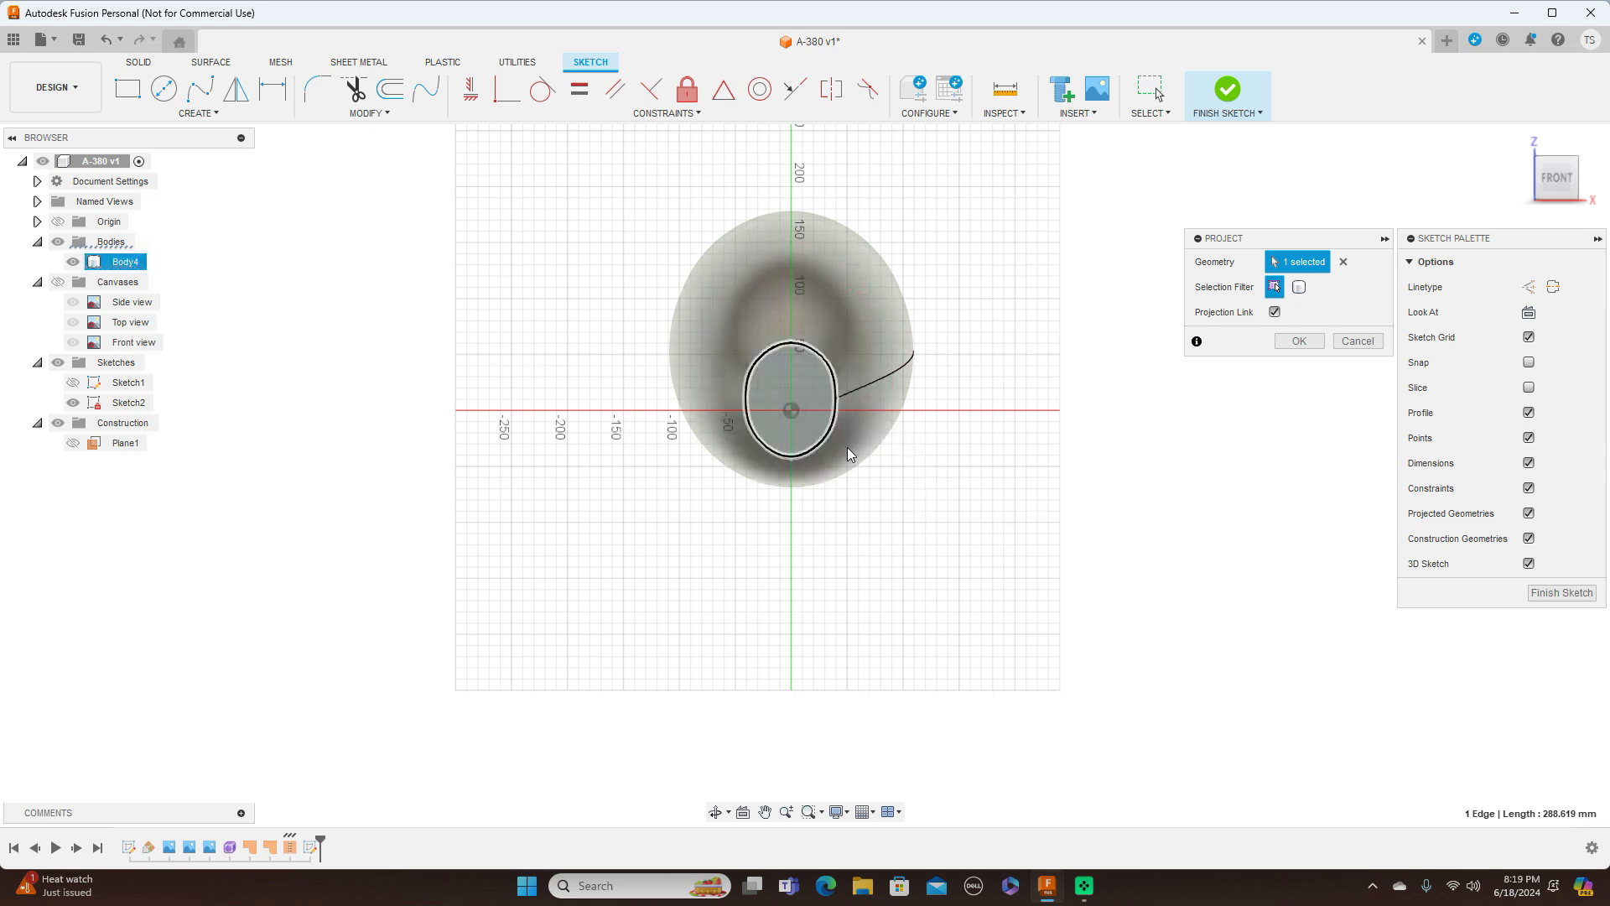
left_click(1299, 342)
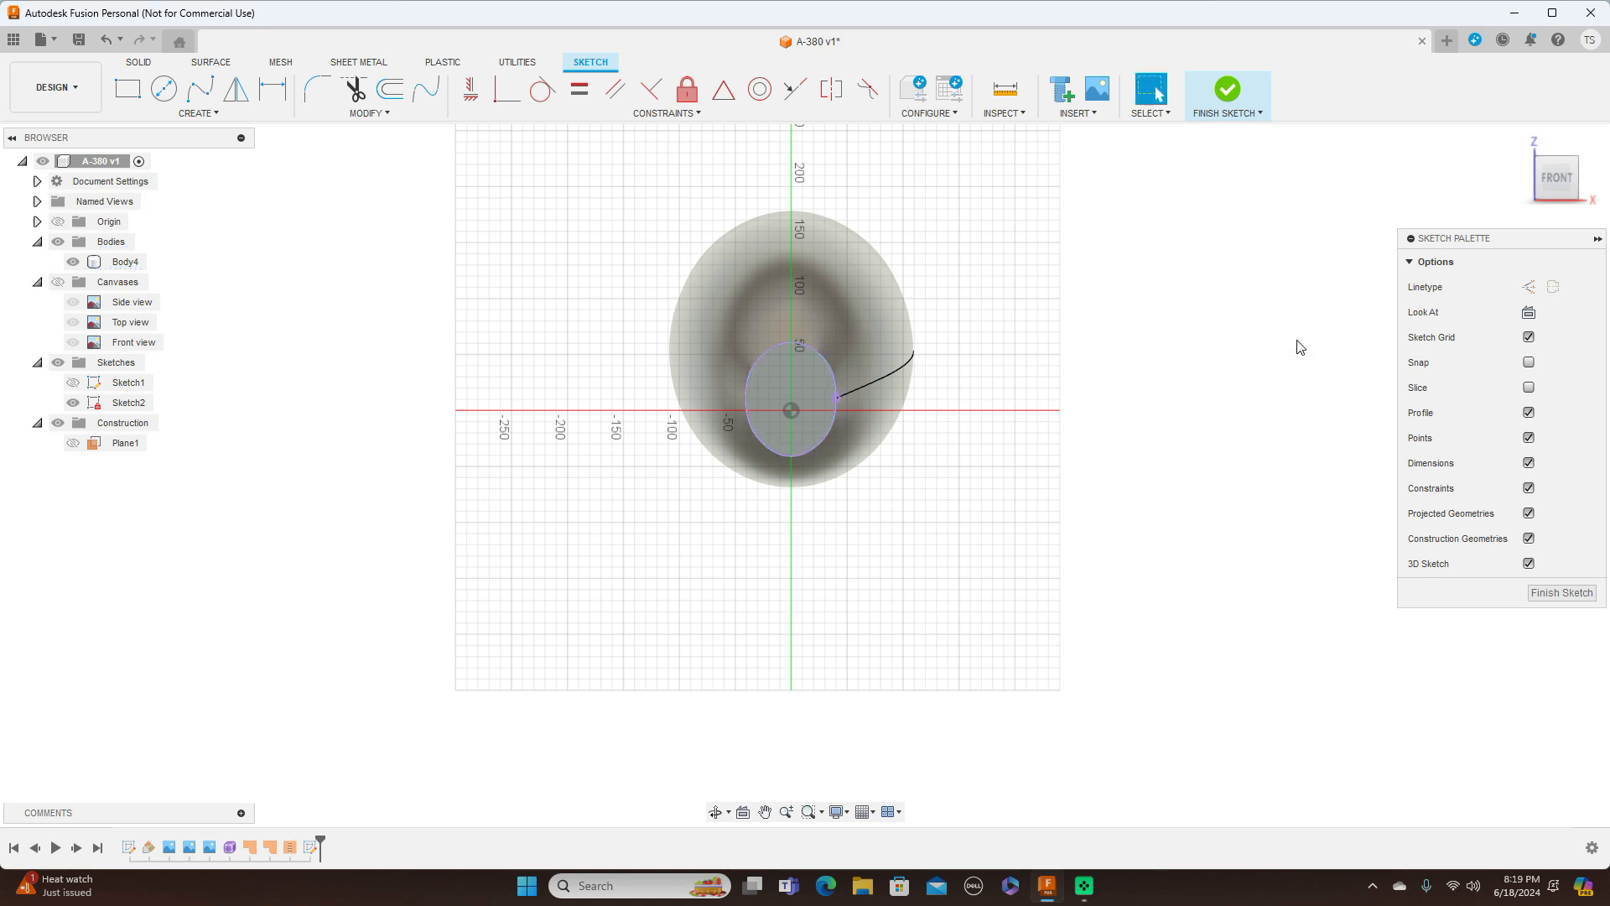
Draw a vertical line between the highest and lowest points of the projected nose outline and finish the sketch
scroll(1066, 397, "up", 1)
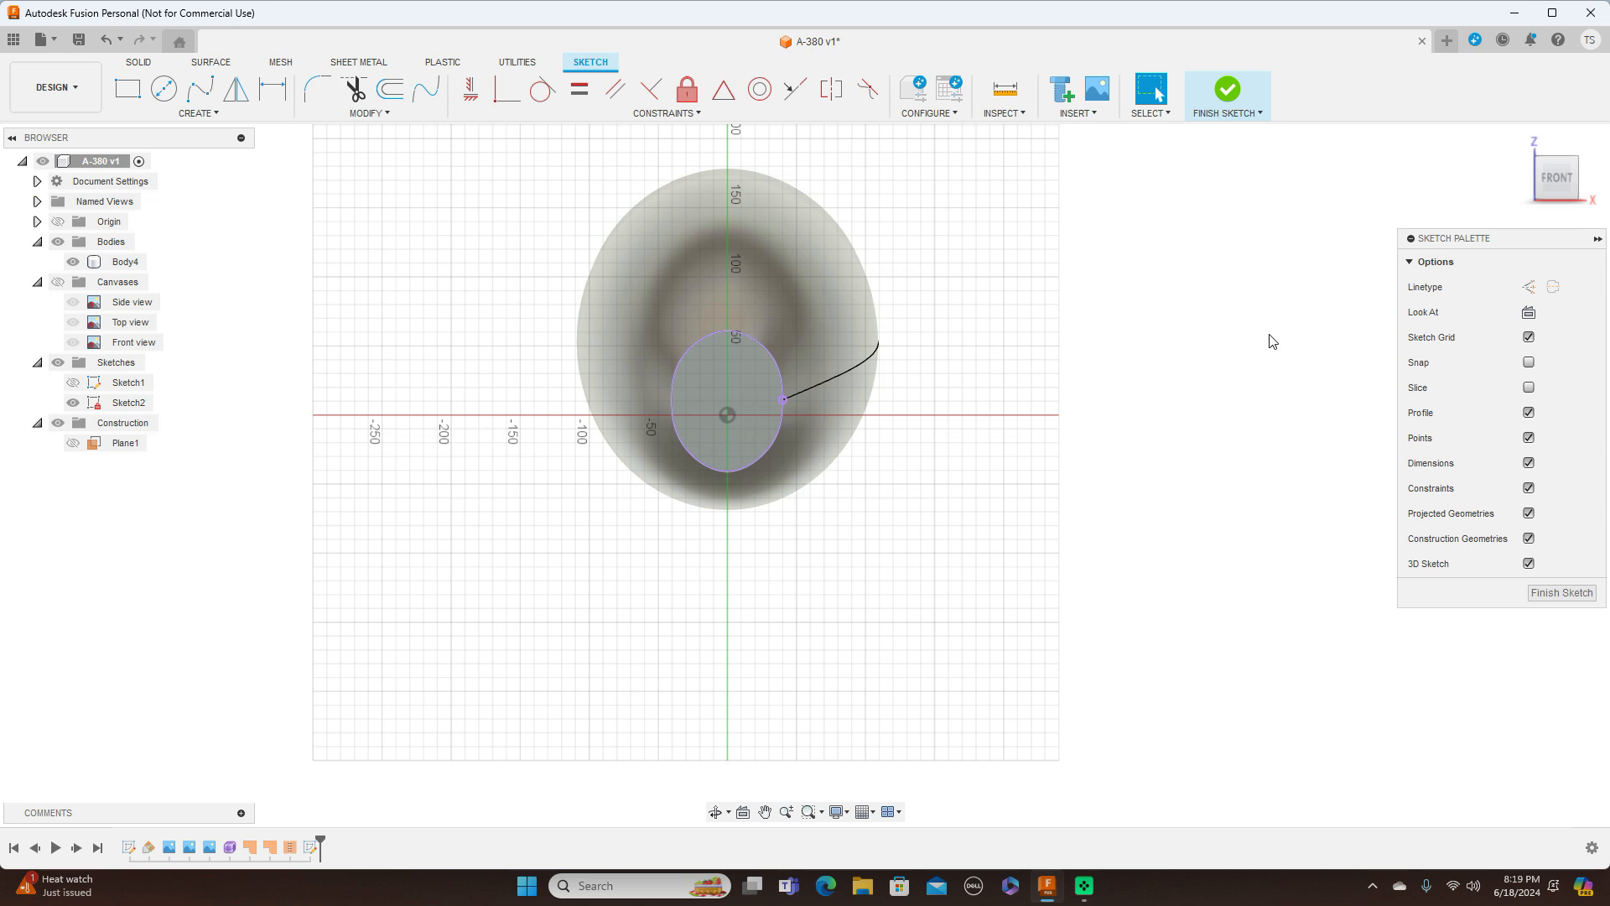
scroll(933, 358, "up", 2)
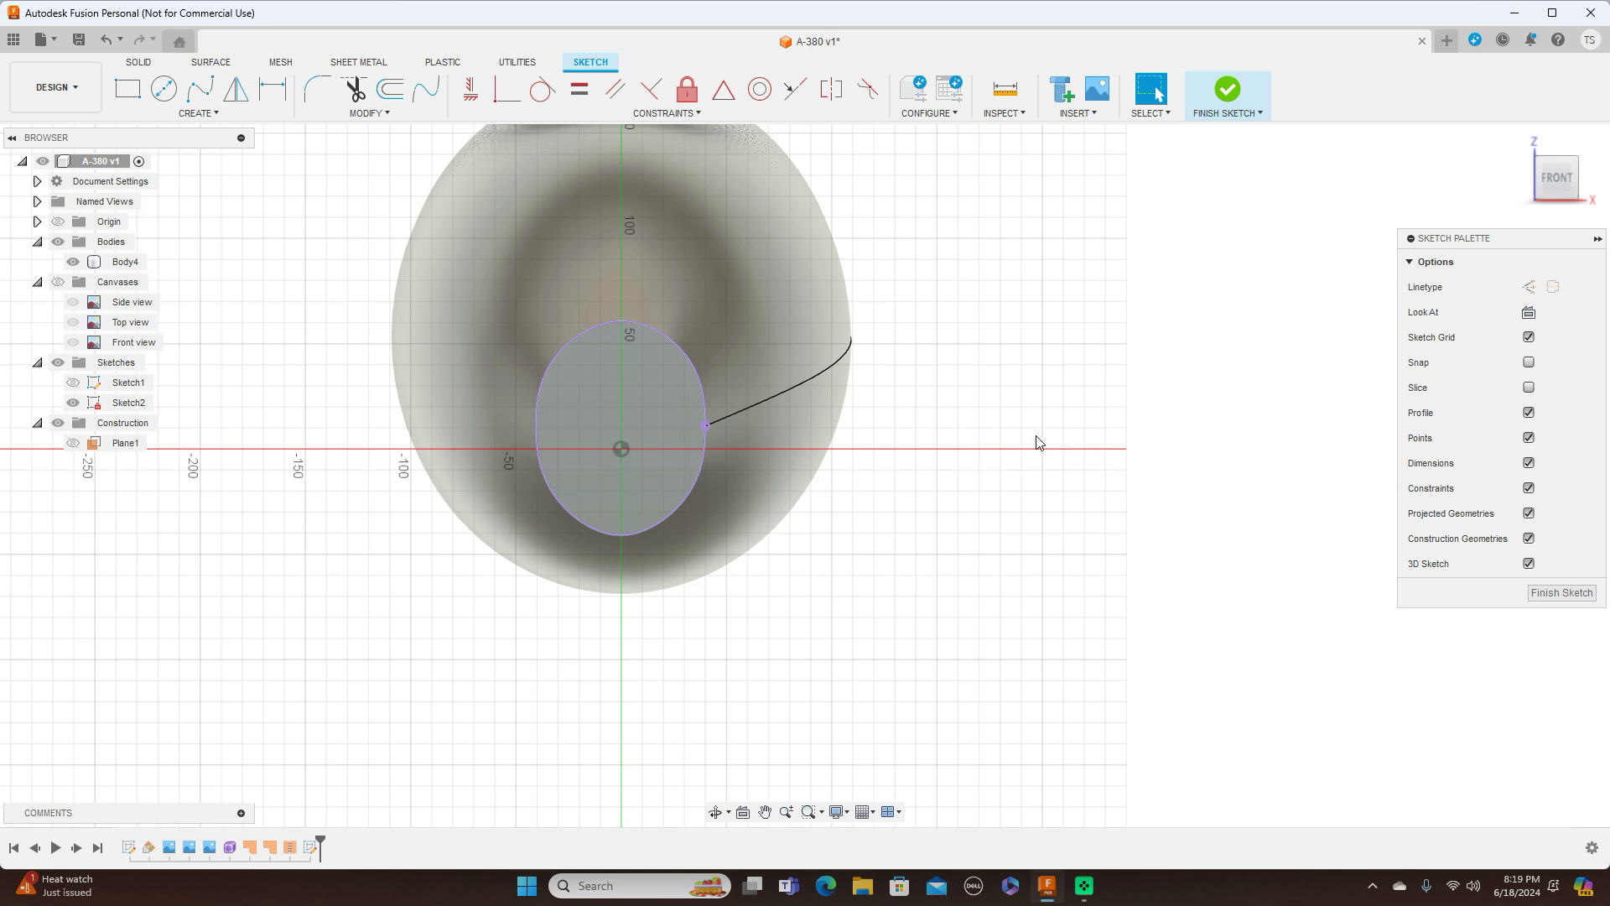
key("l")
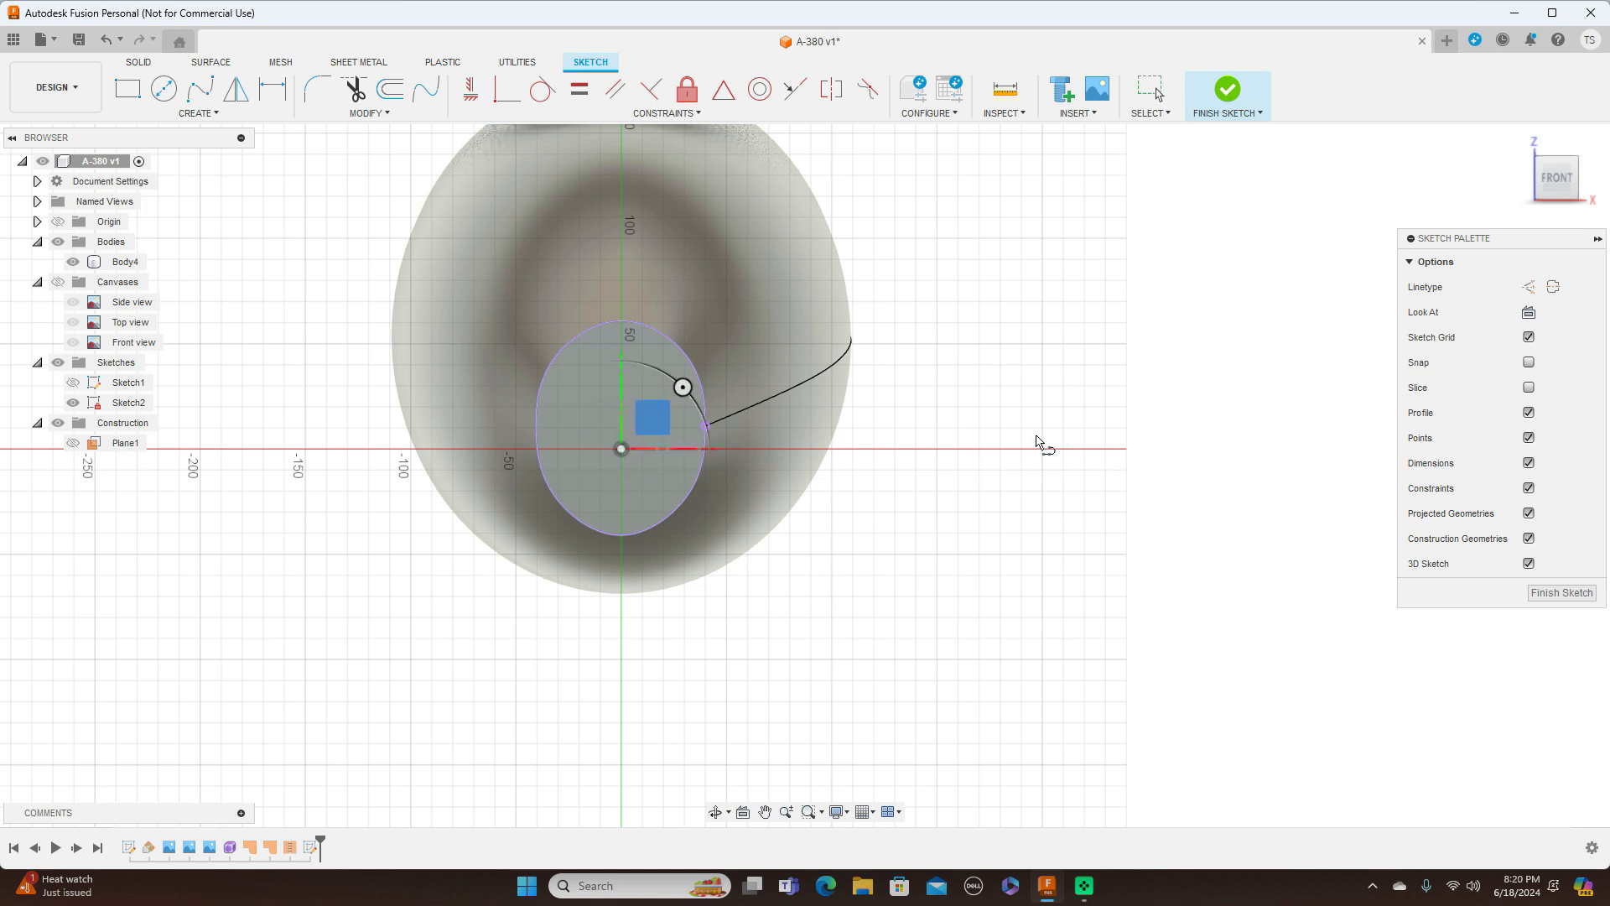
left_click(624, 324)
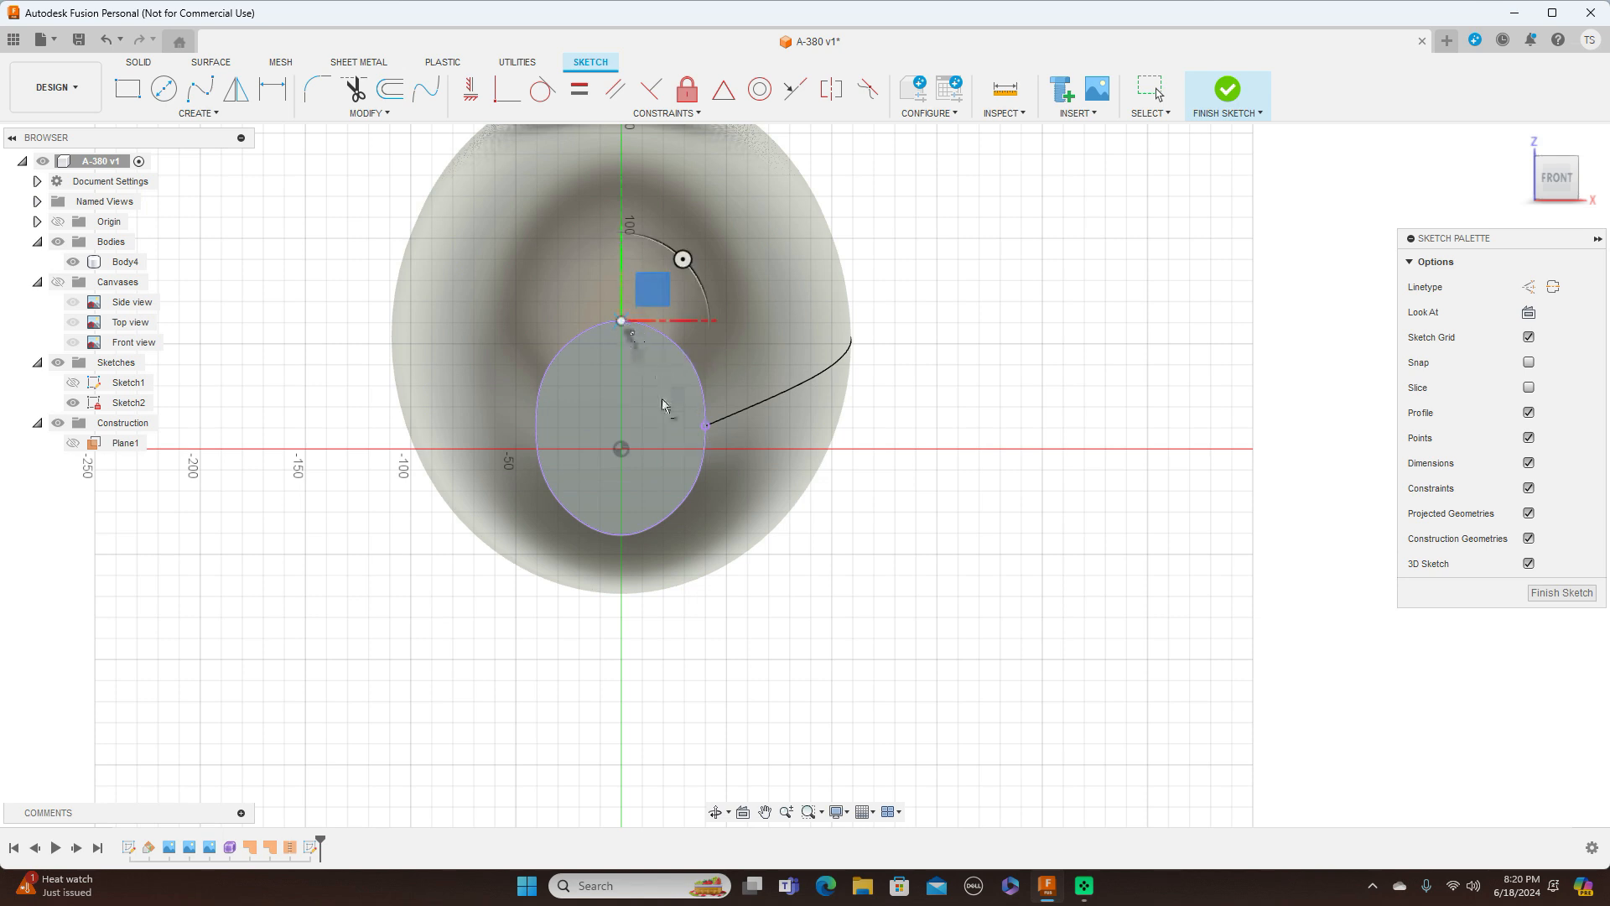
left_click(625, 535)
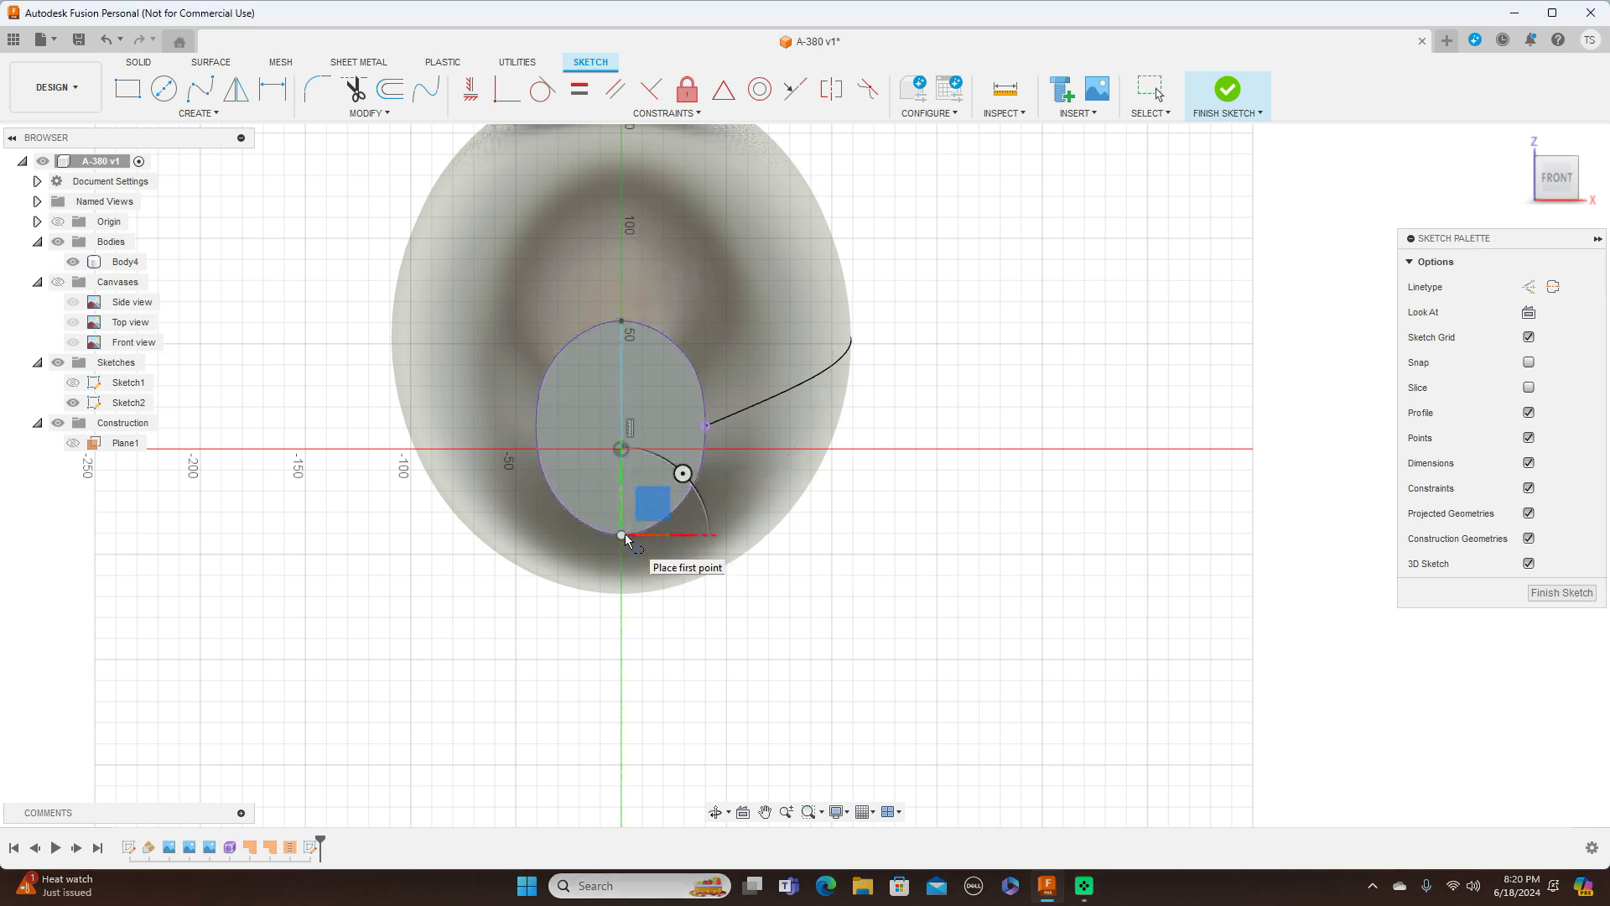
right_click(630, 538)
left_click(676, 533)
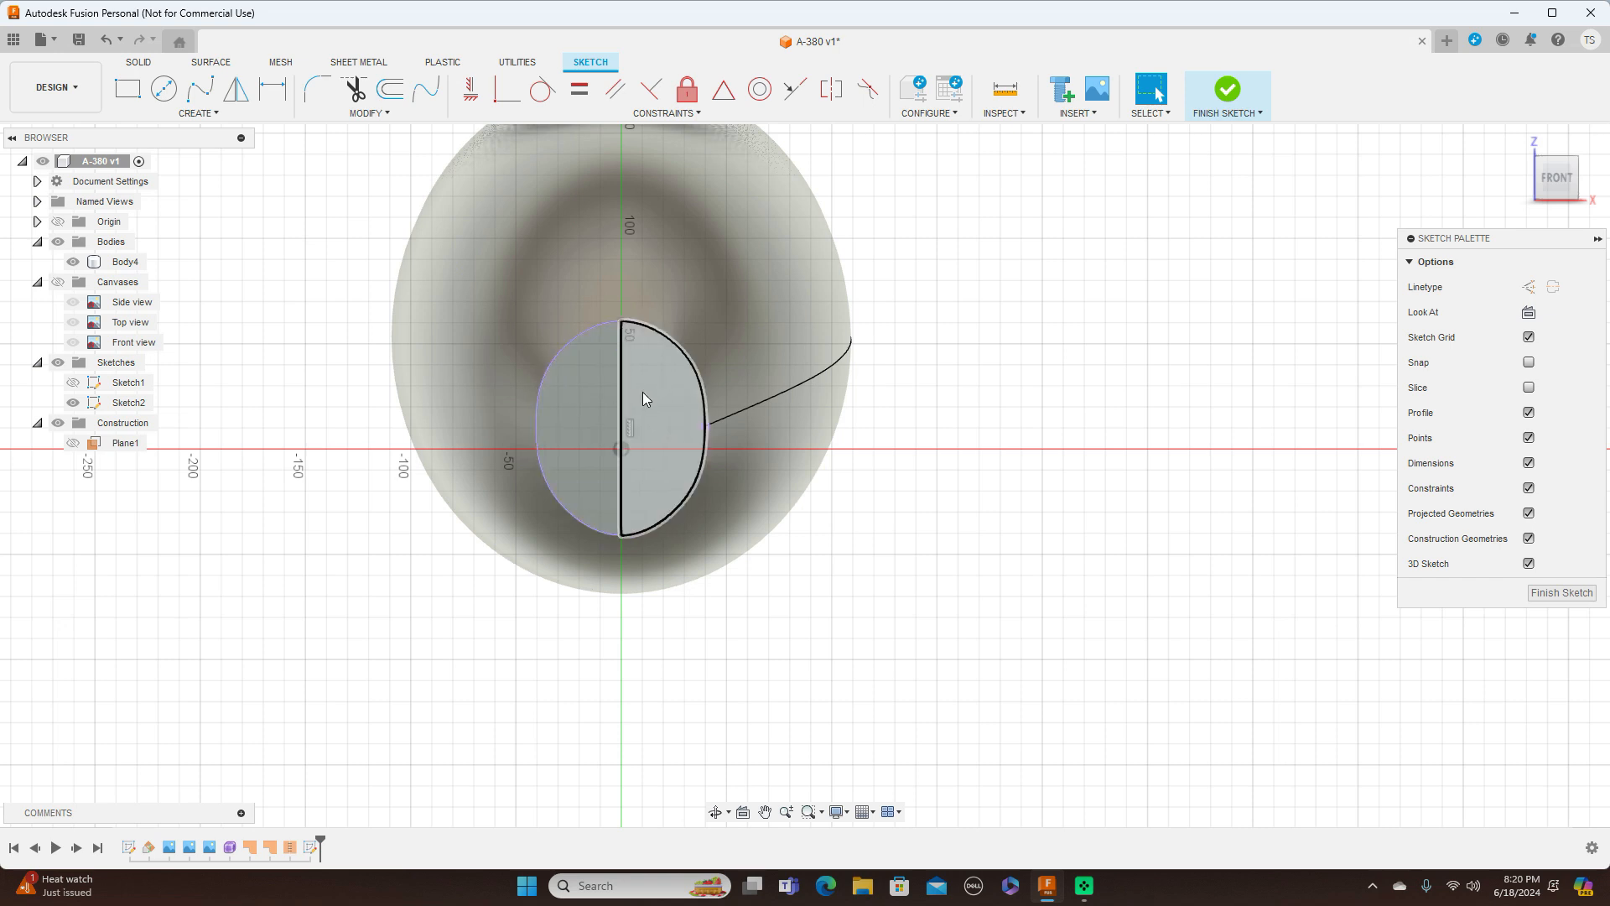
left_click(1560, 593)
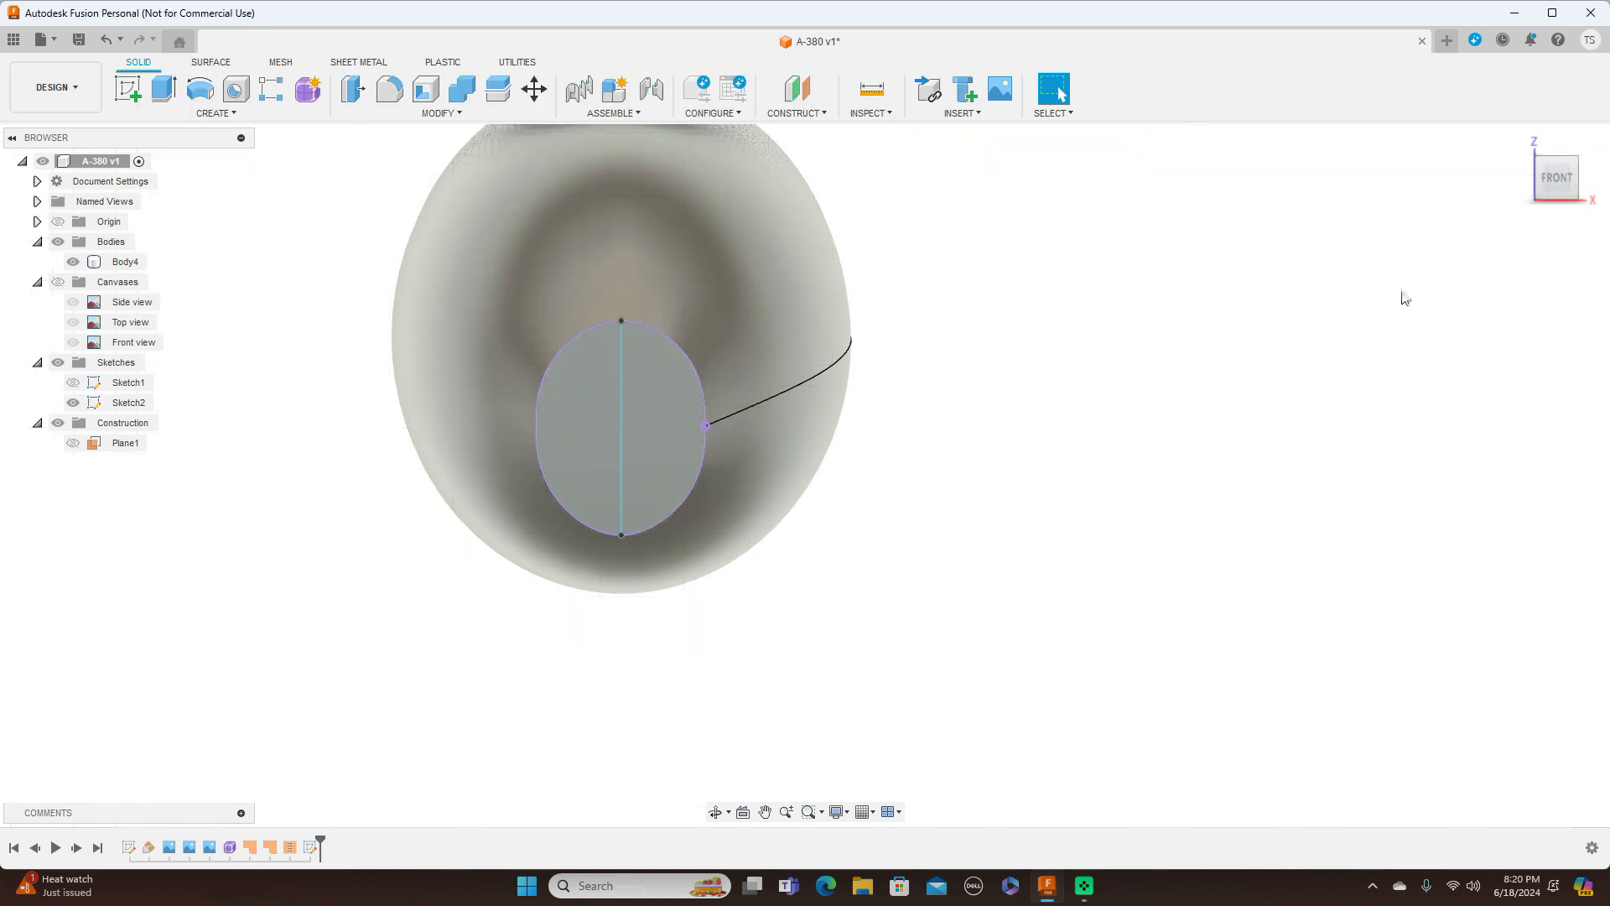
Show the reference canvases again and view the nose end from the right side
left_click(1582, 182)
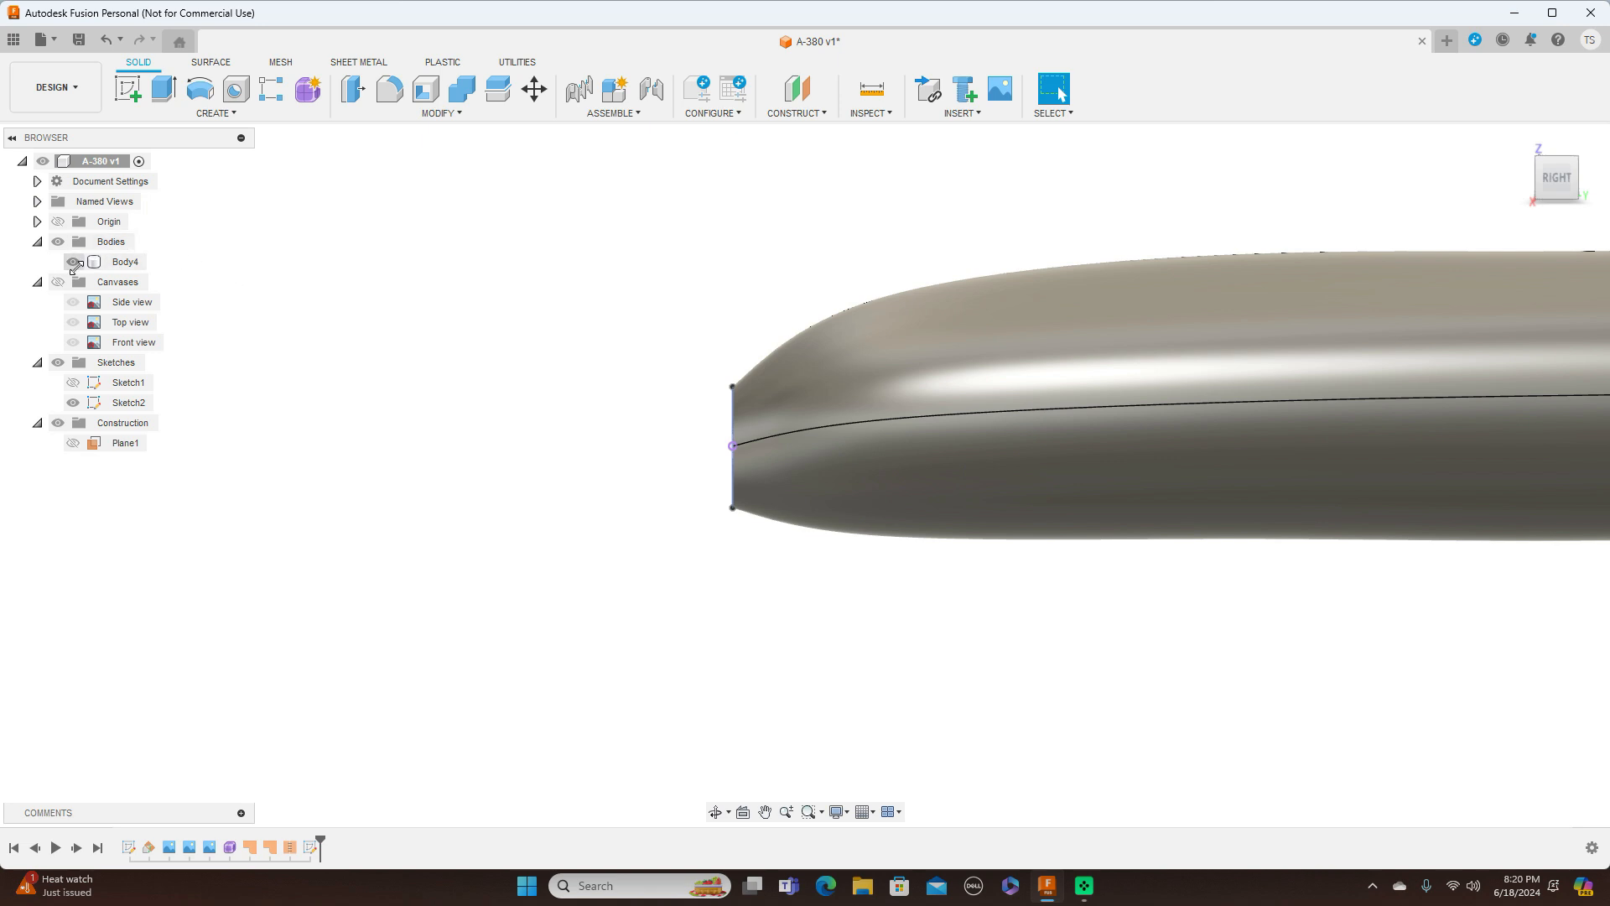
left_click(58, 282)
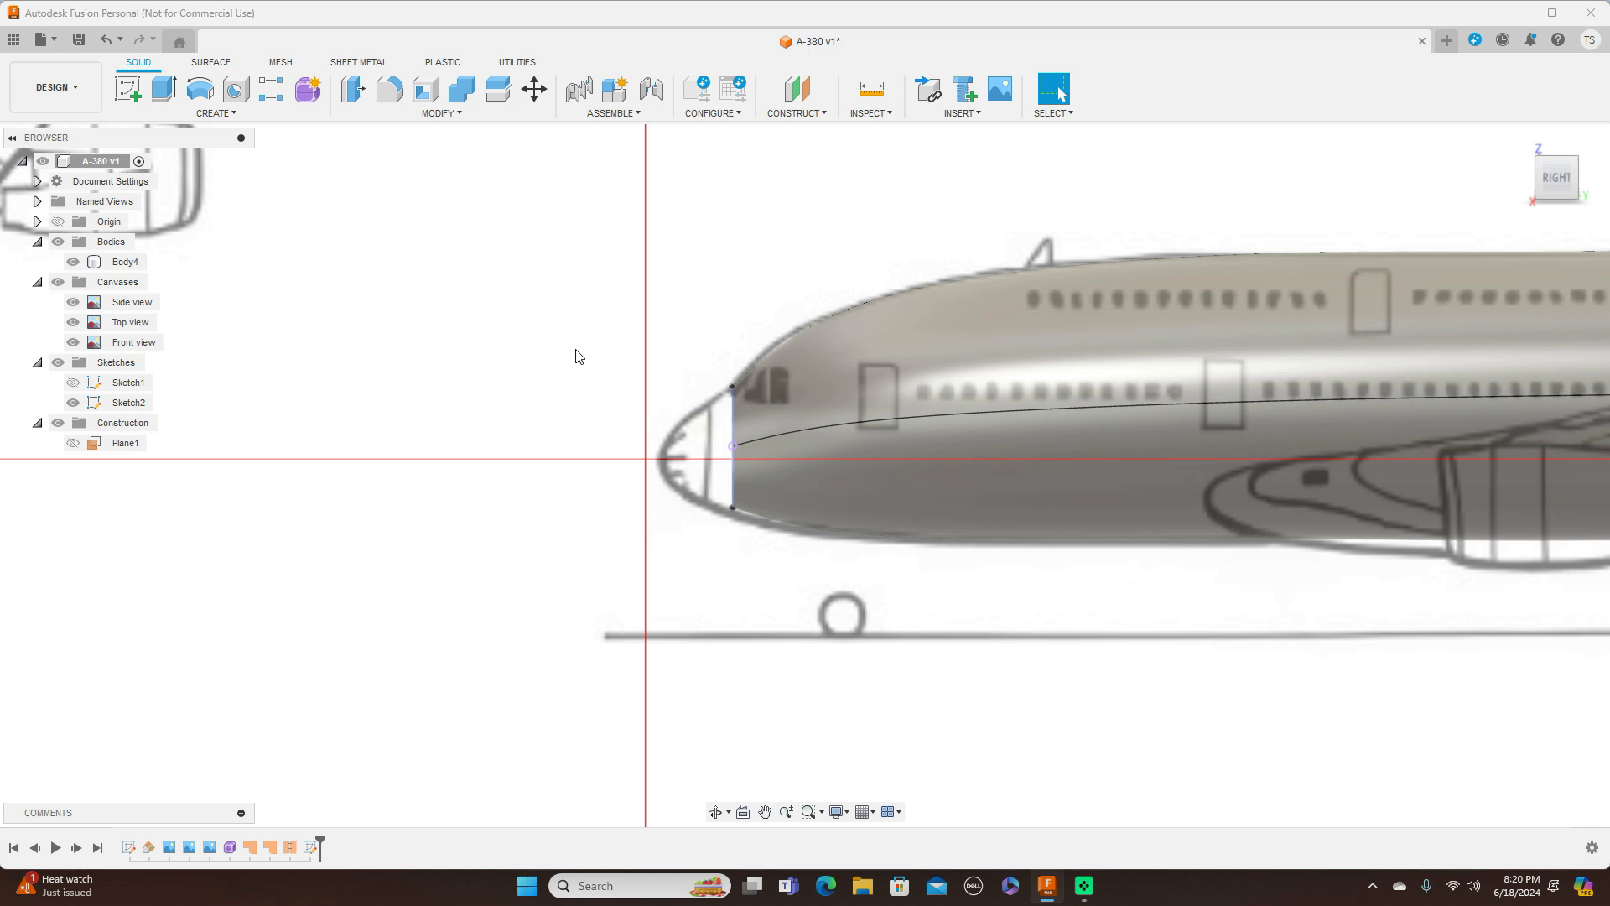
Show the origin planes and axes so they can be picked beside the nose
scroll(629, 335, "up", 2)
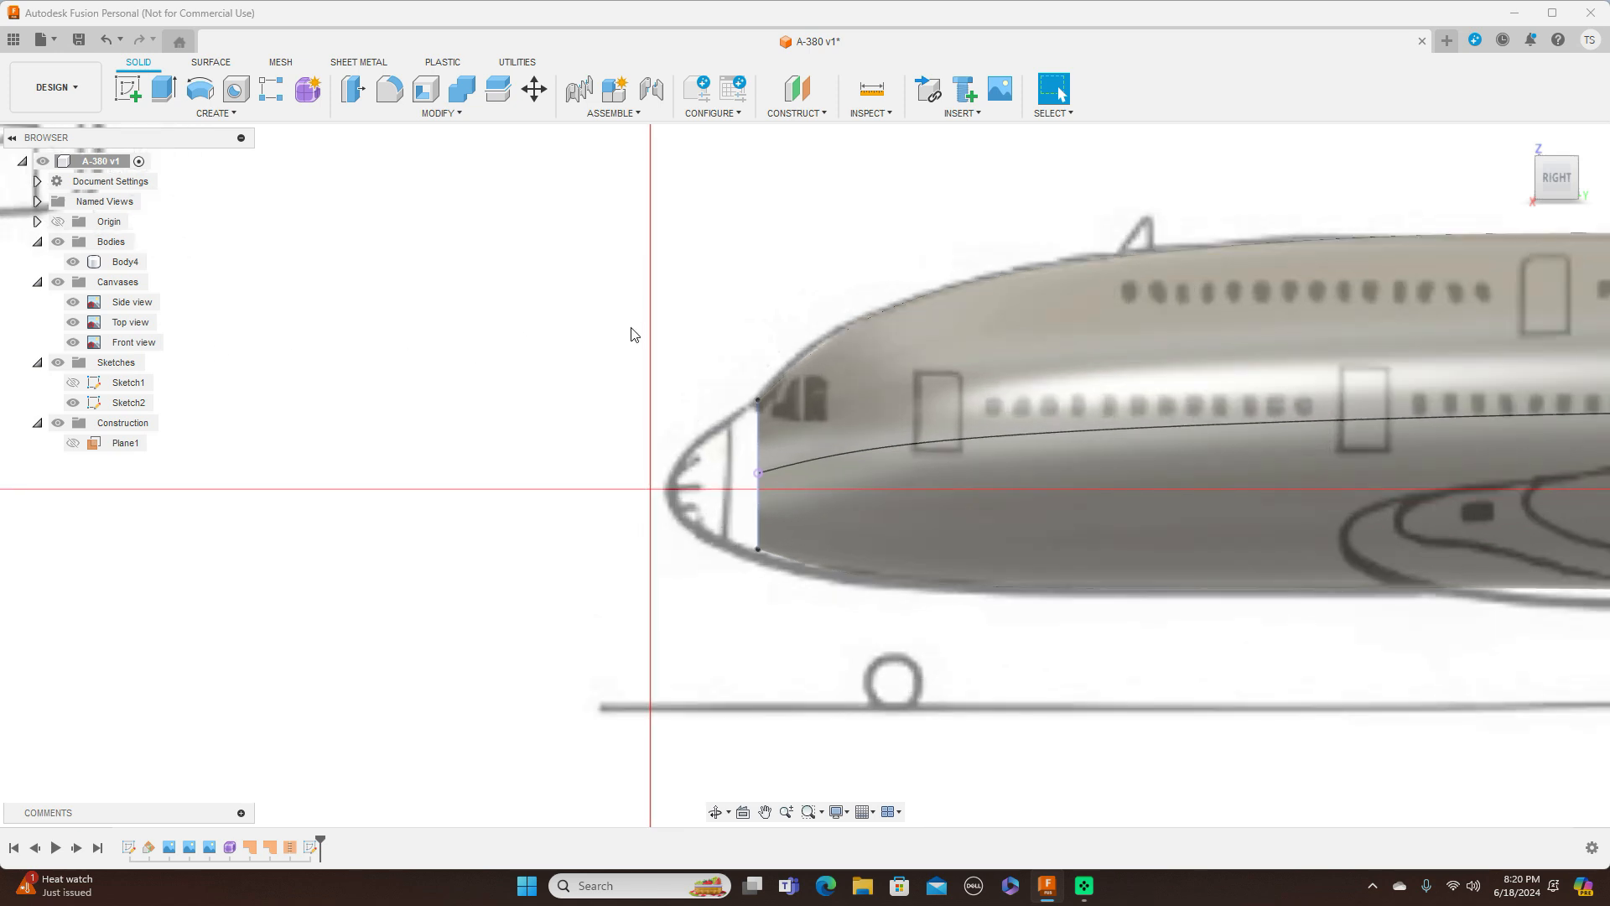
middle_click_drag(683, 269, 486, 268)
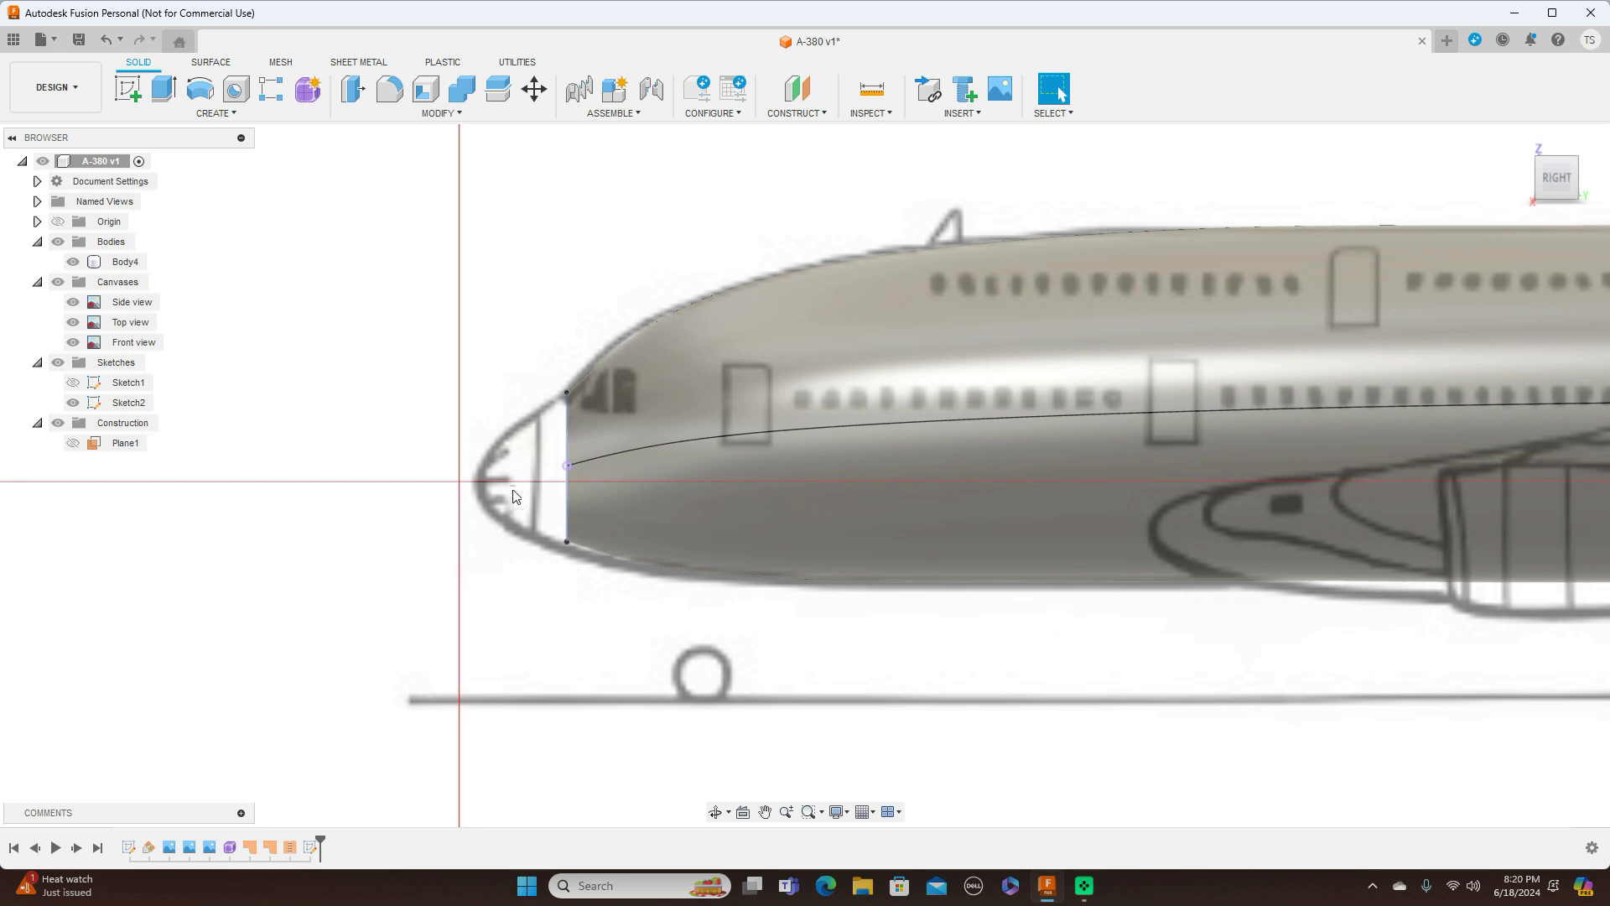
scroll(431, 449, "down", 4)
middle_click_drag(472, 278, 650, 257)
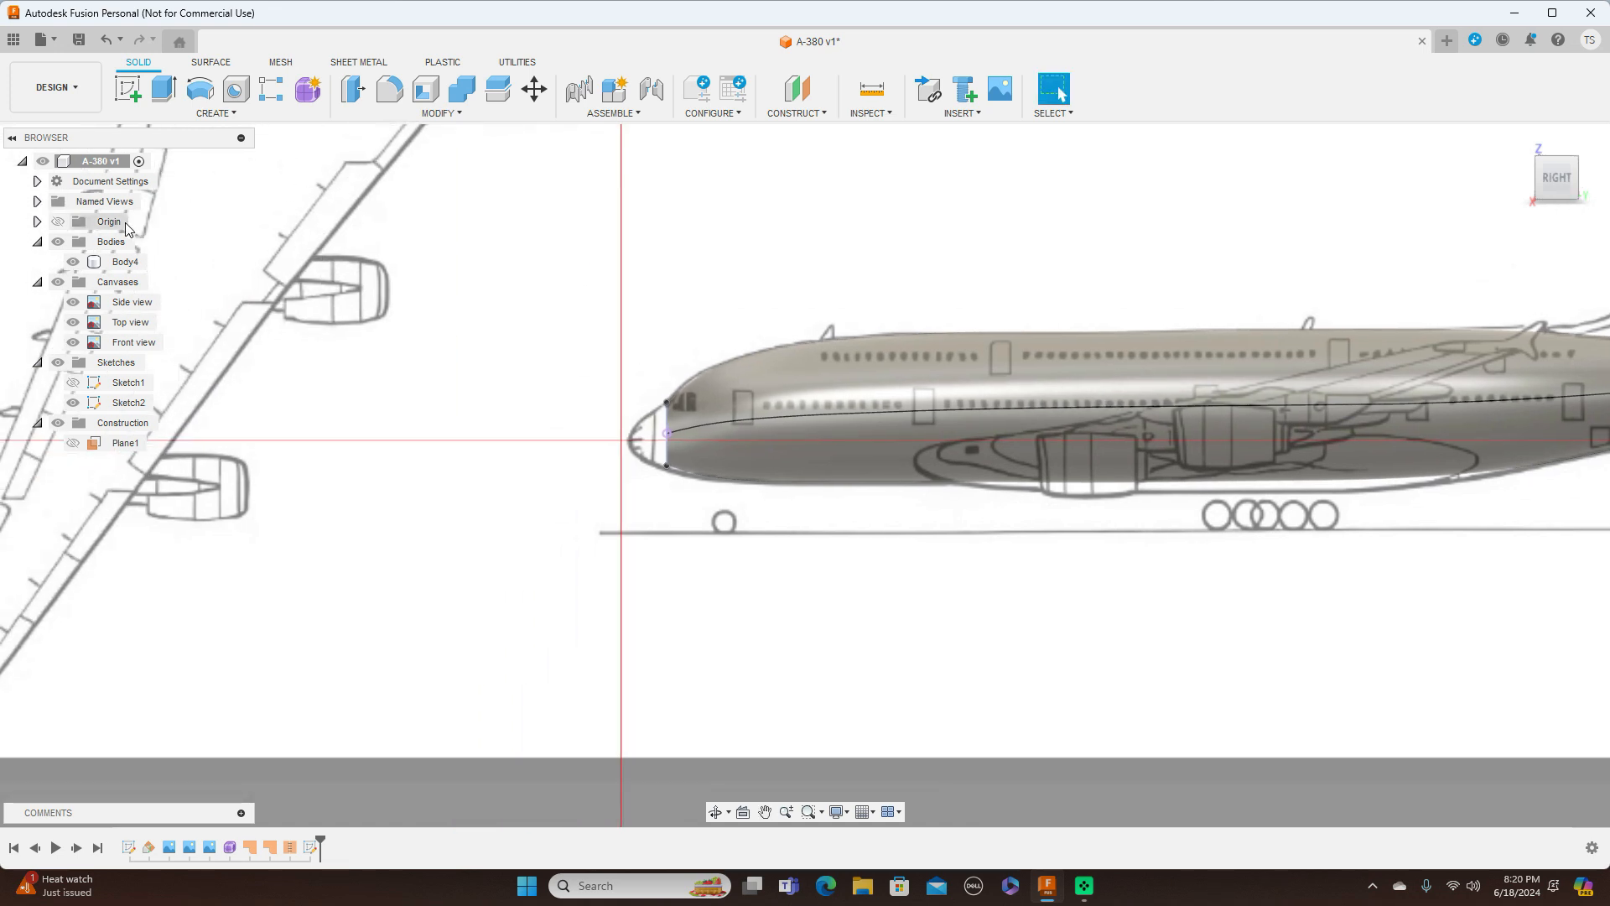
left_click(110, 221)
scroll(495, 360, "down", 2)
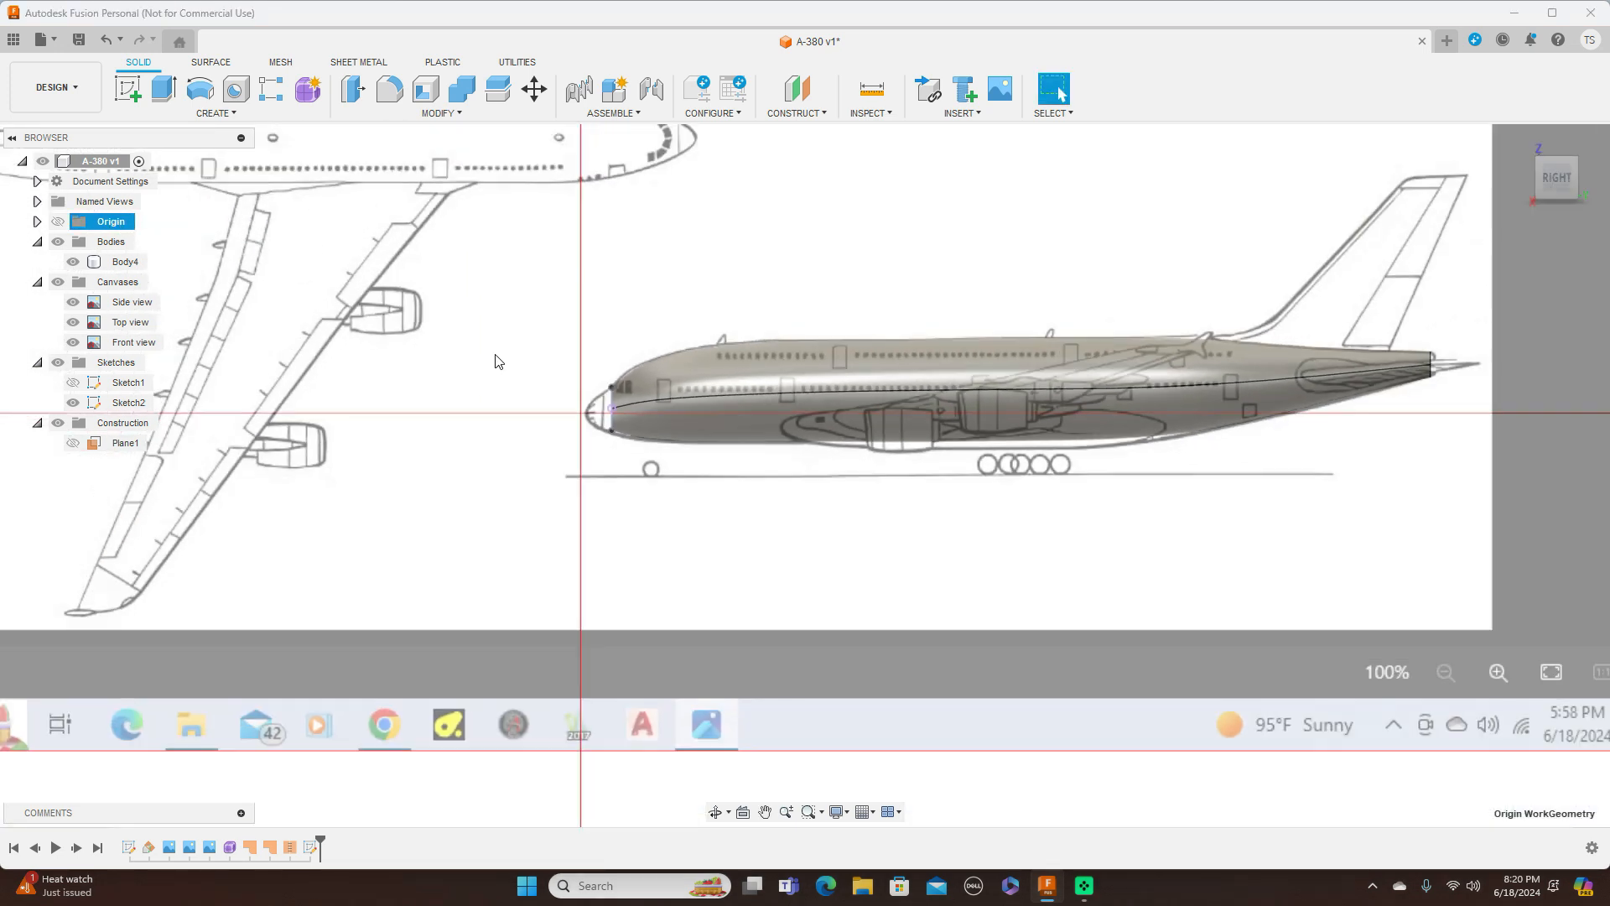
scroll(457, 344, "down", 5)
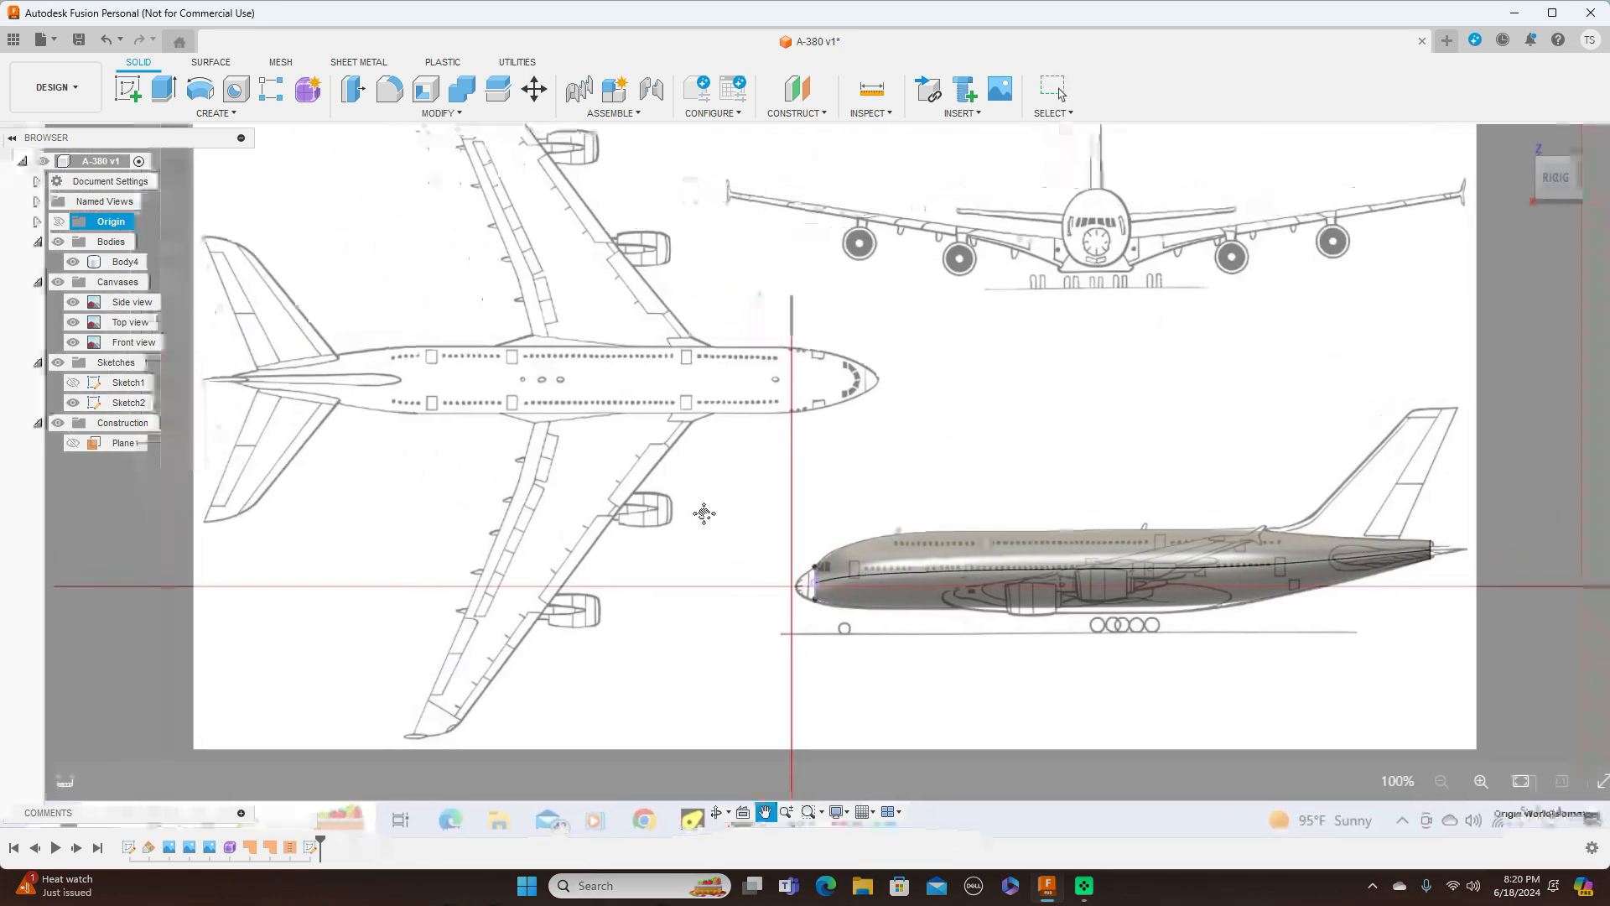
left_click(57, 222)
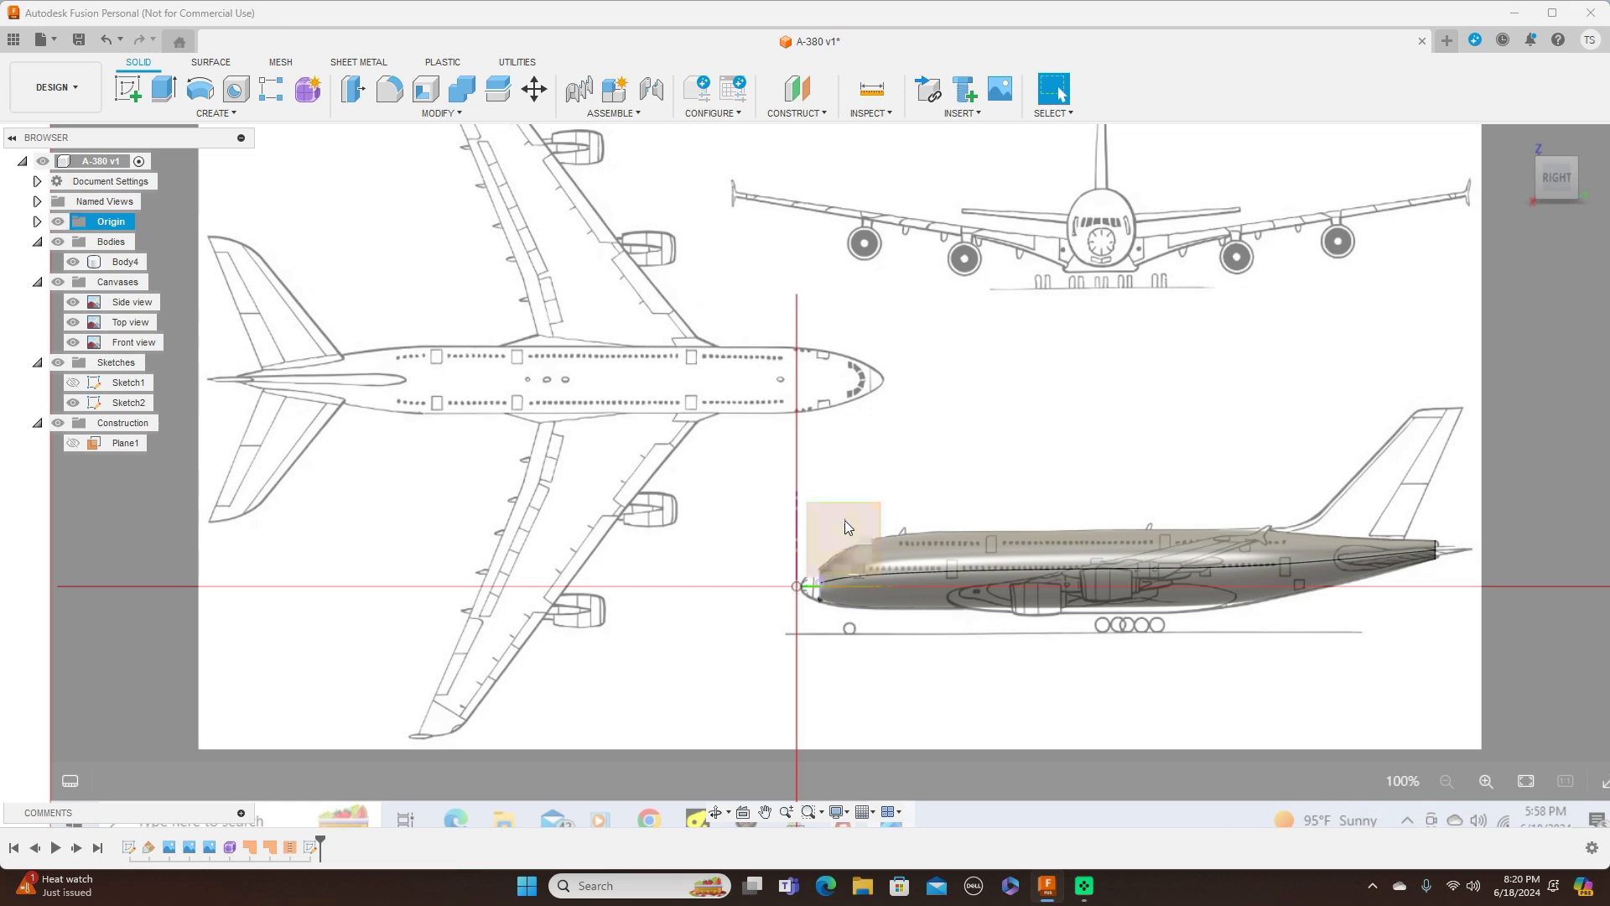
Start a sketch on the YZ origin plane at the nose end of the fuselage
scroll(847, 499, "up", 3)
scroll(853, 500, "up", 1)
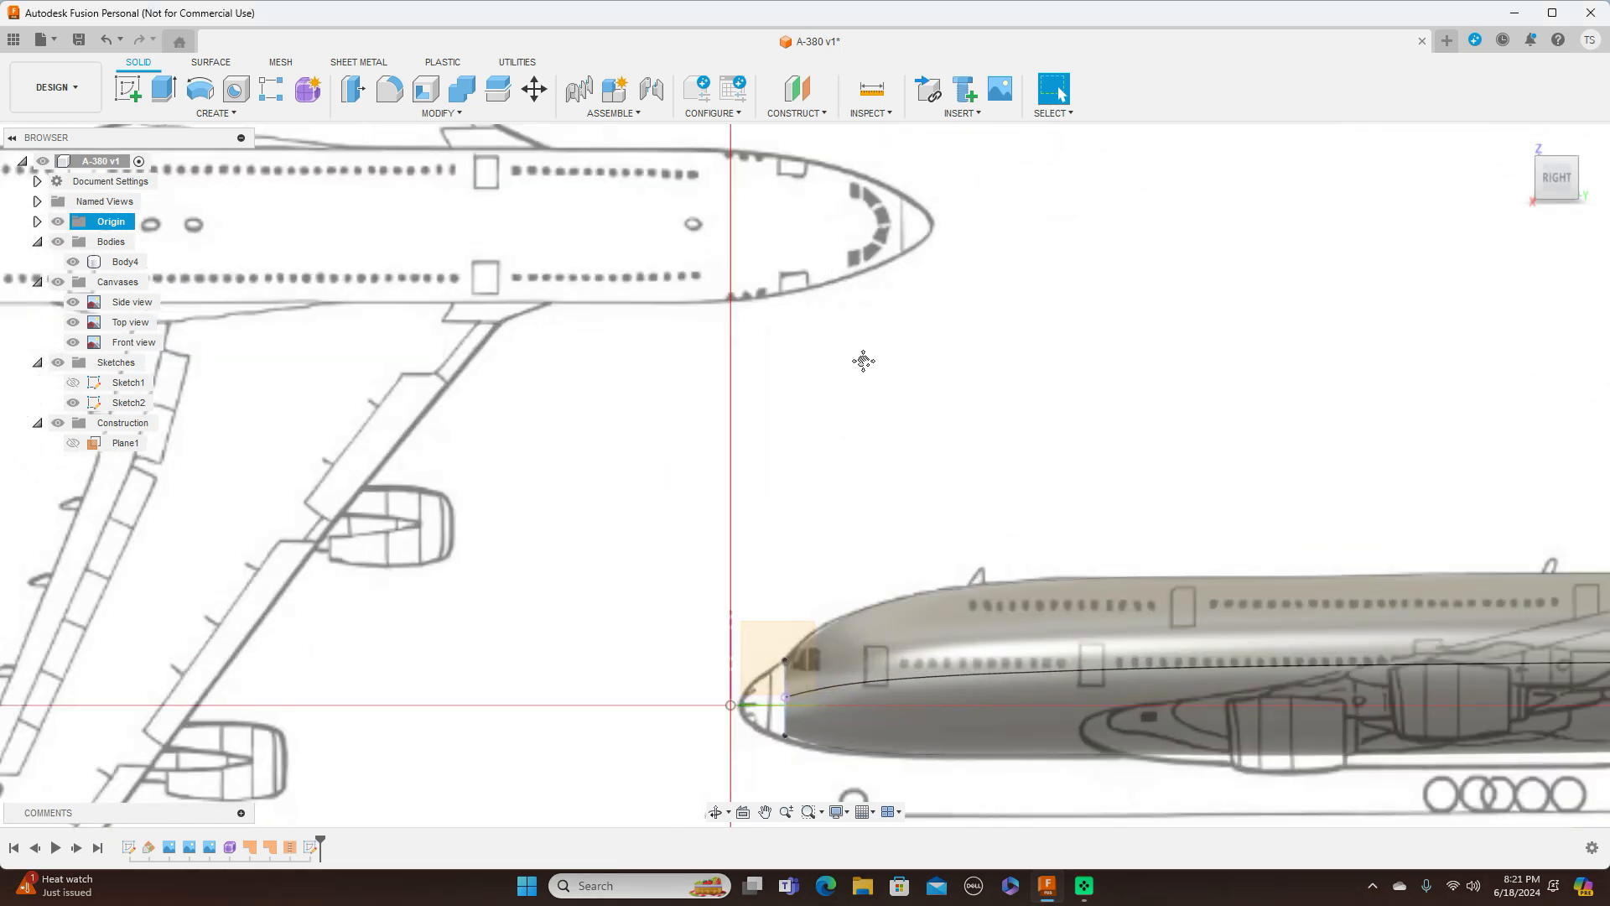
middle_click_drag(863, 432, 856, 259)
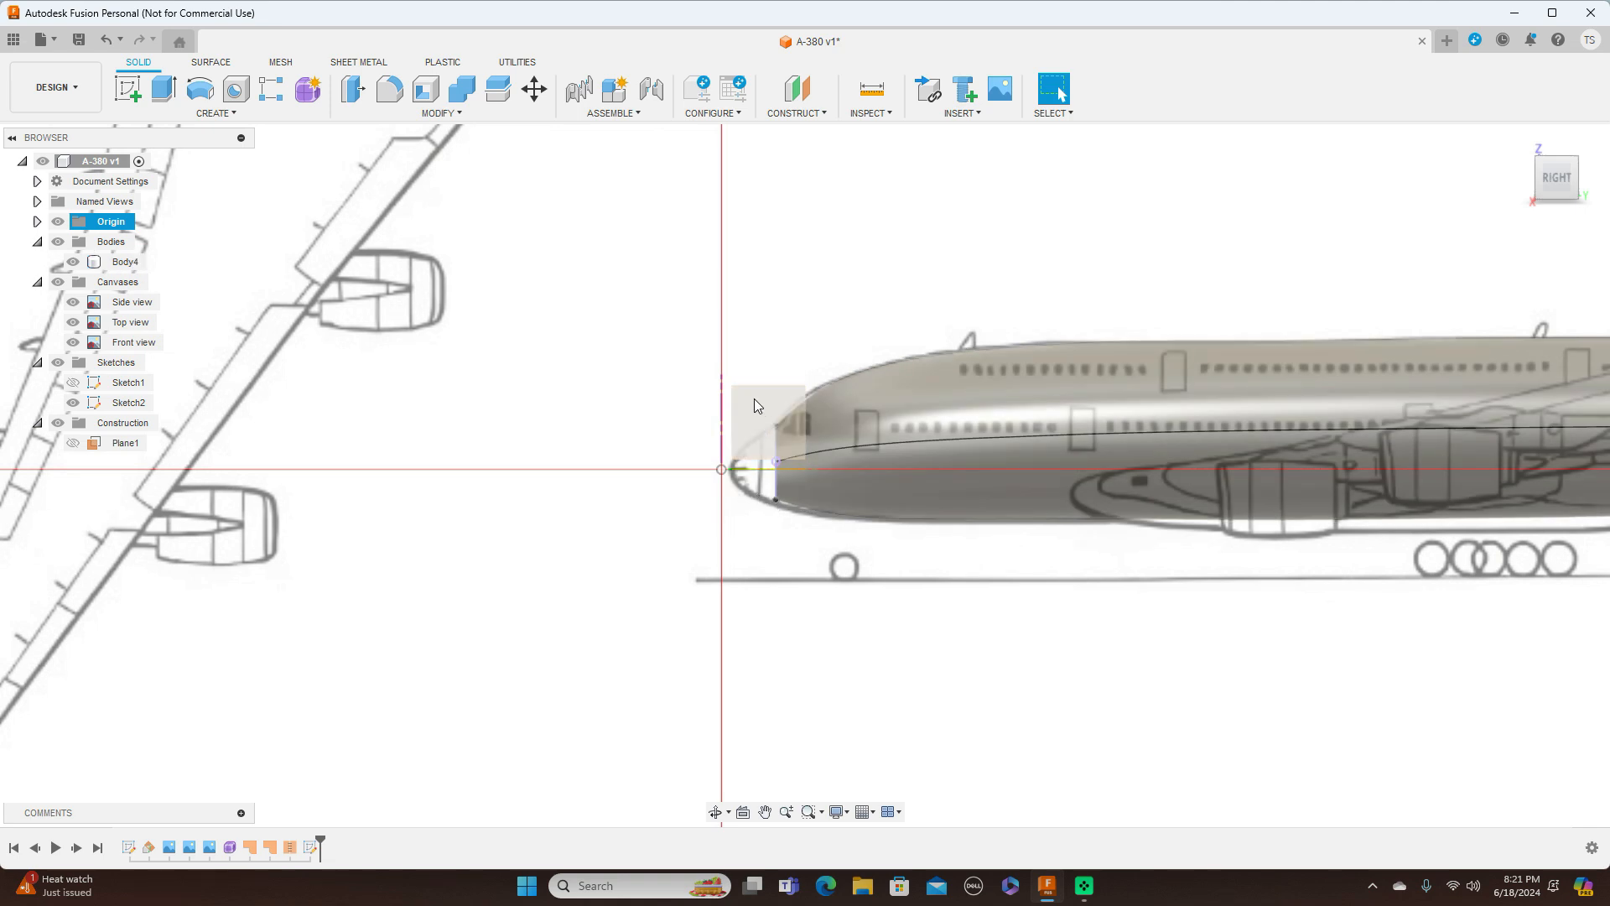
scroll(961, 205, "up", 3)
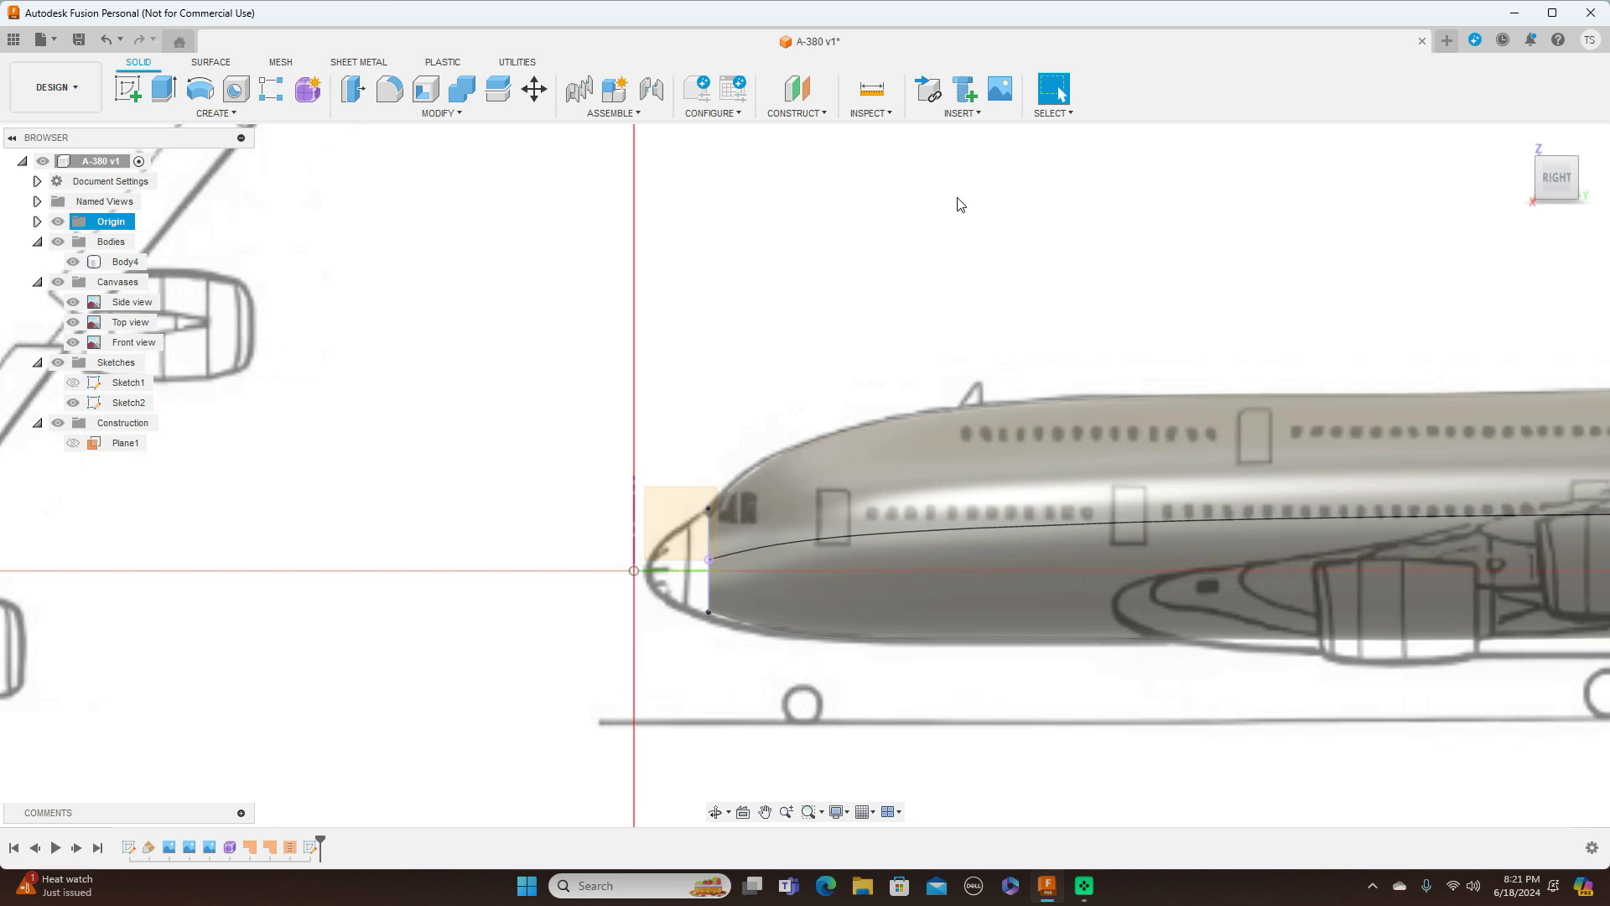
middle_click_drag(849, 235, 971, 202)
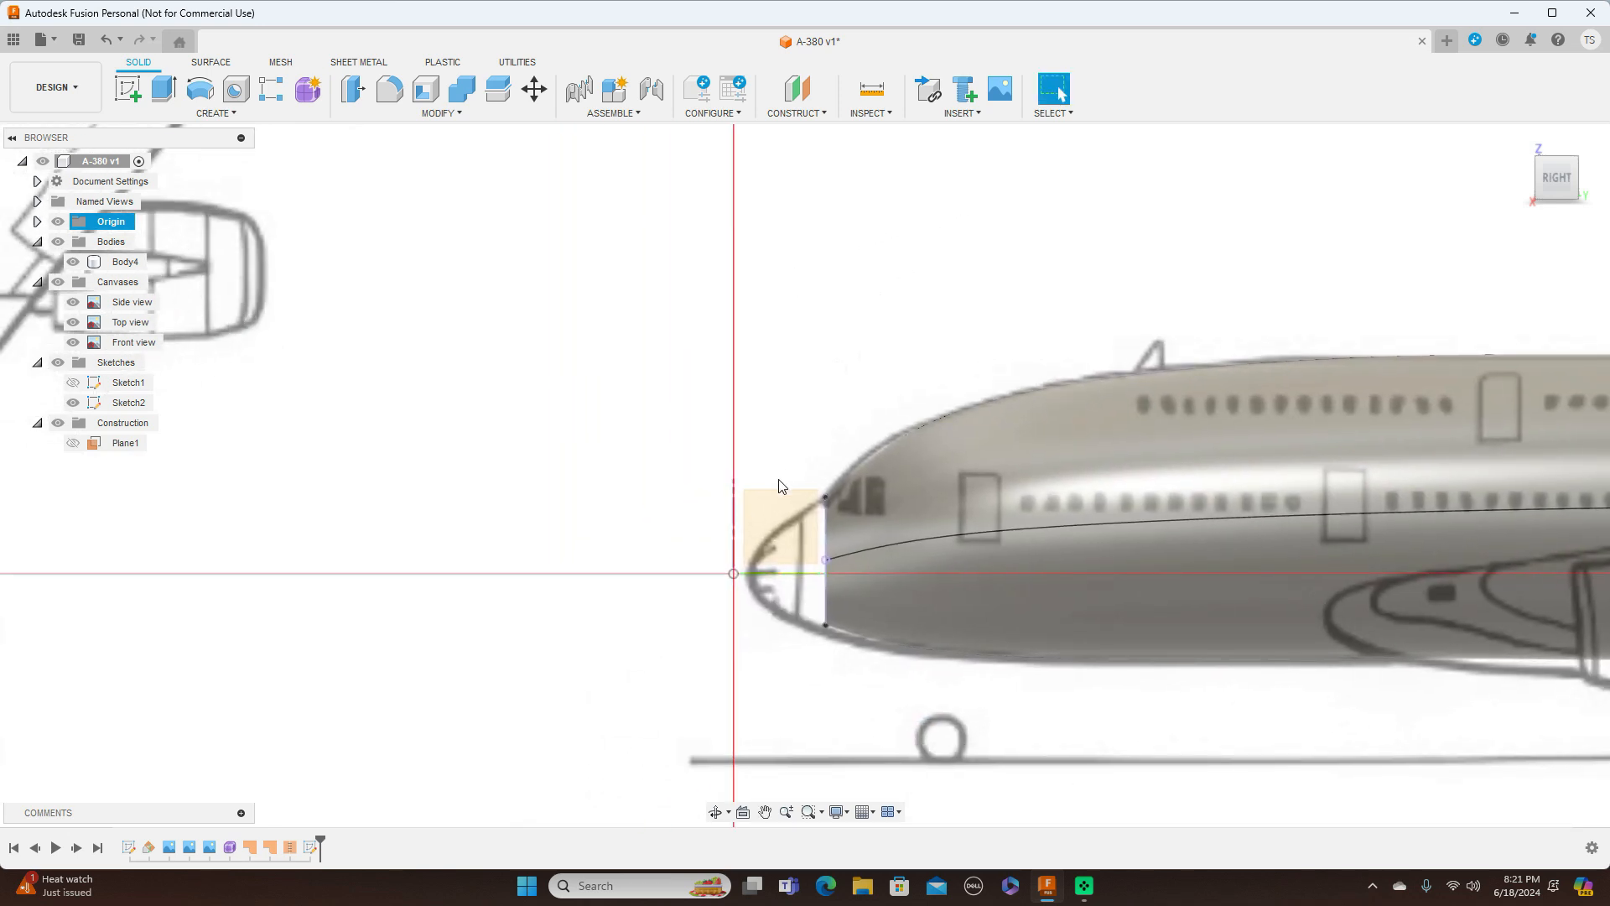
left_click(762, 504)
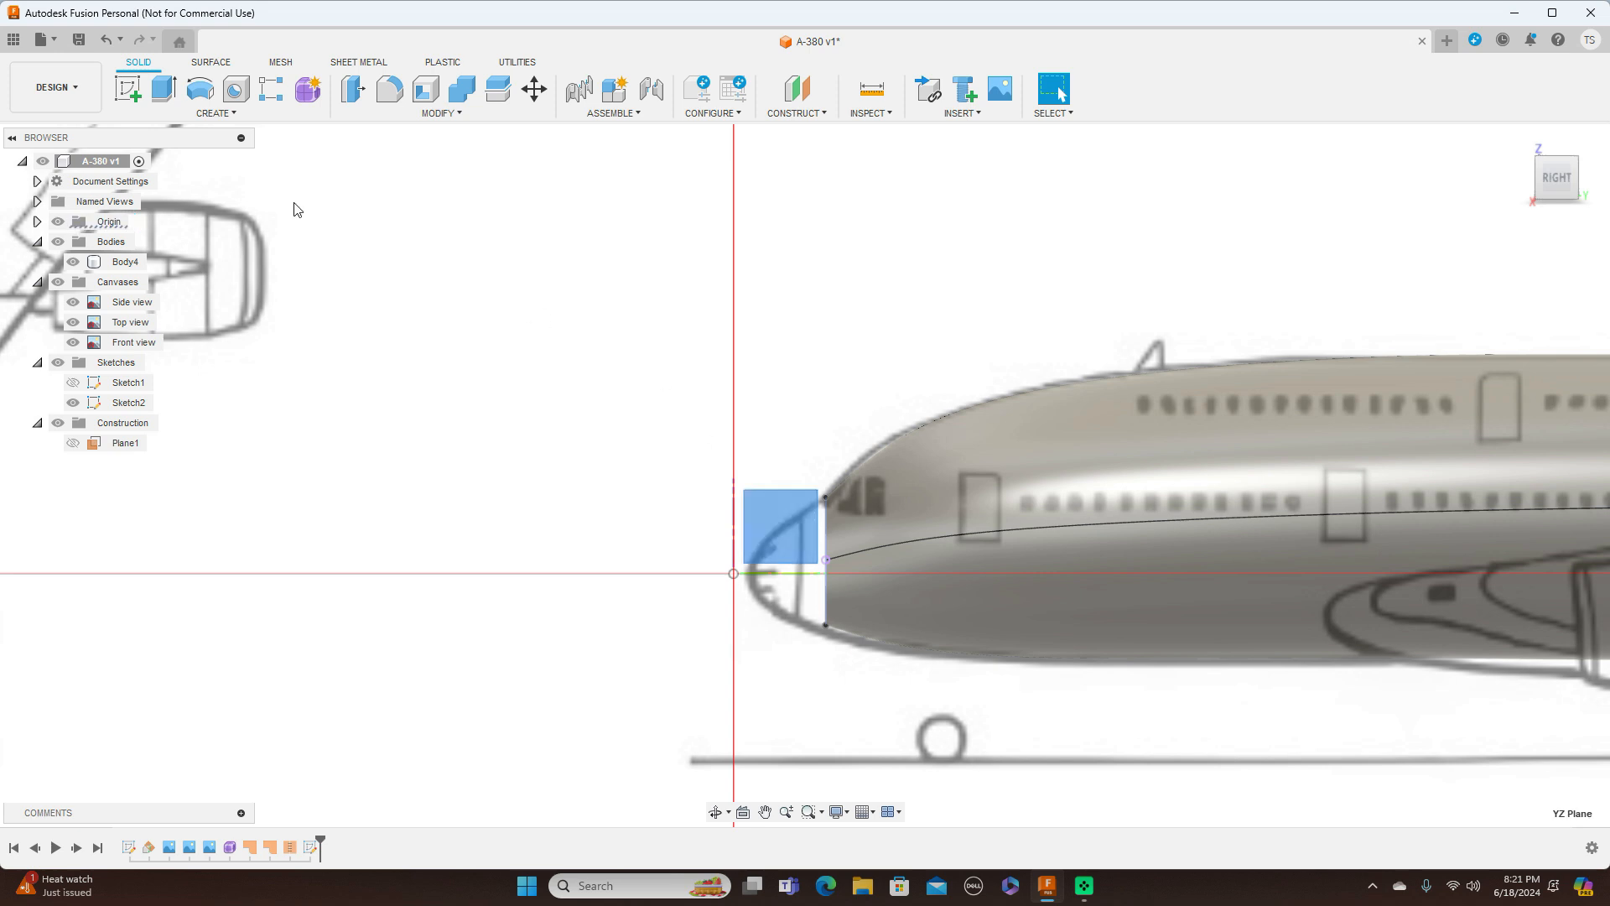
left_click(130, 90)
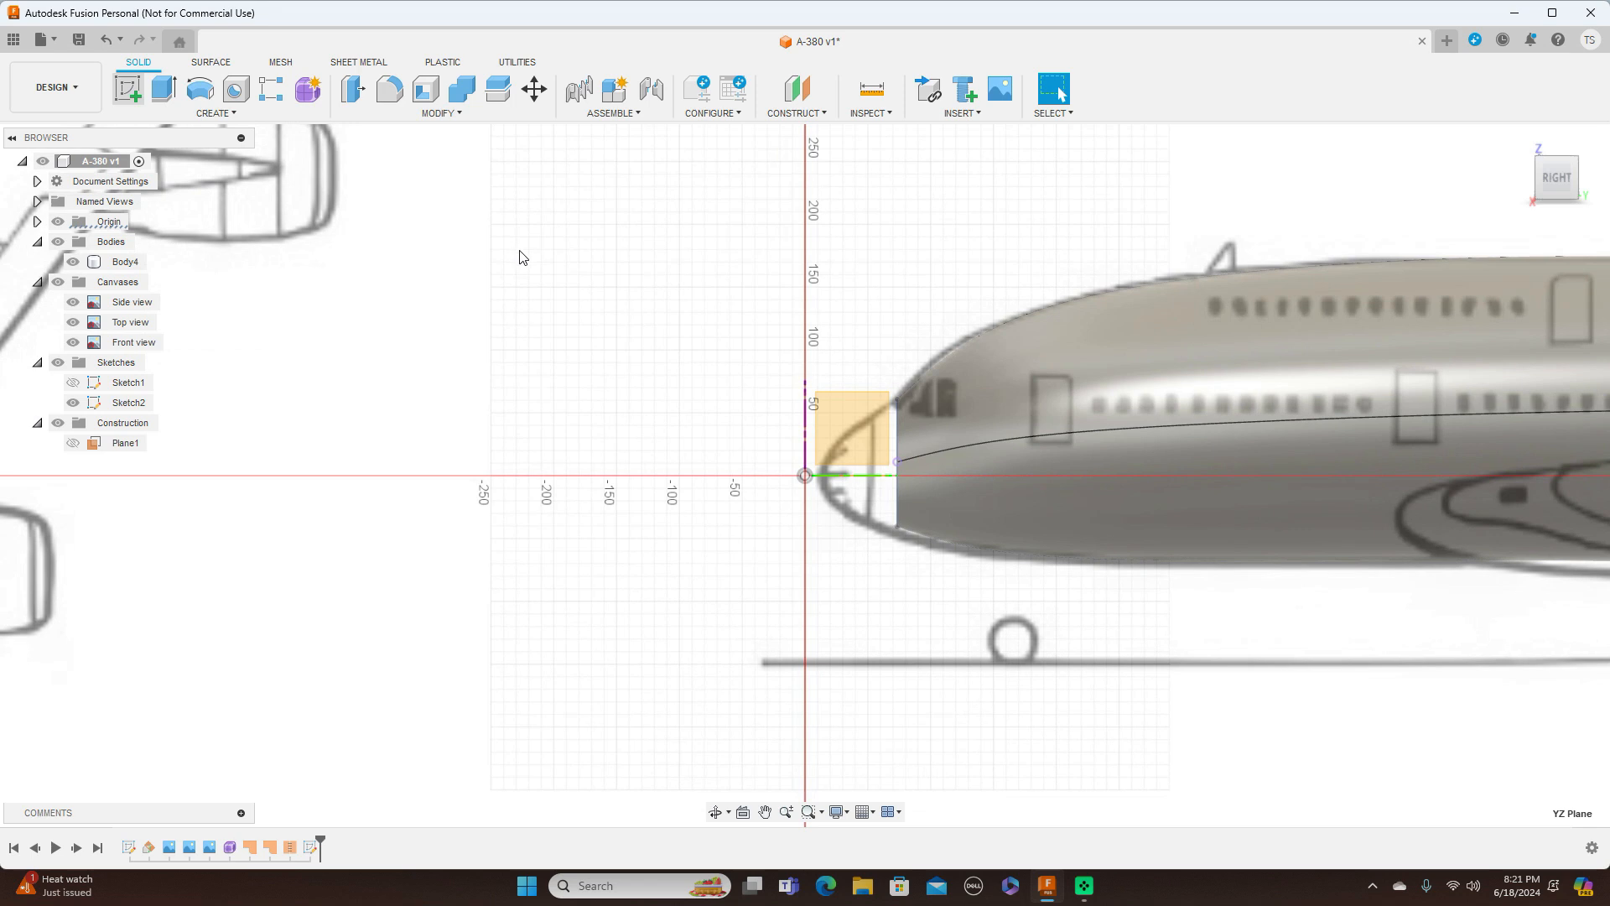
Hide the reference canvases and turn the view slightly to expose the flat nose face
scroll(765, 342, "up", 2)
middle_click_drag(917, 302, 703, 314)
scroll(703, 312, "up", 1)
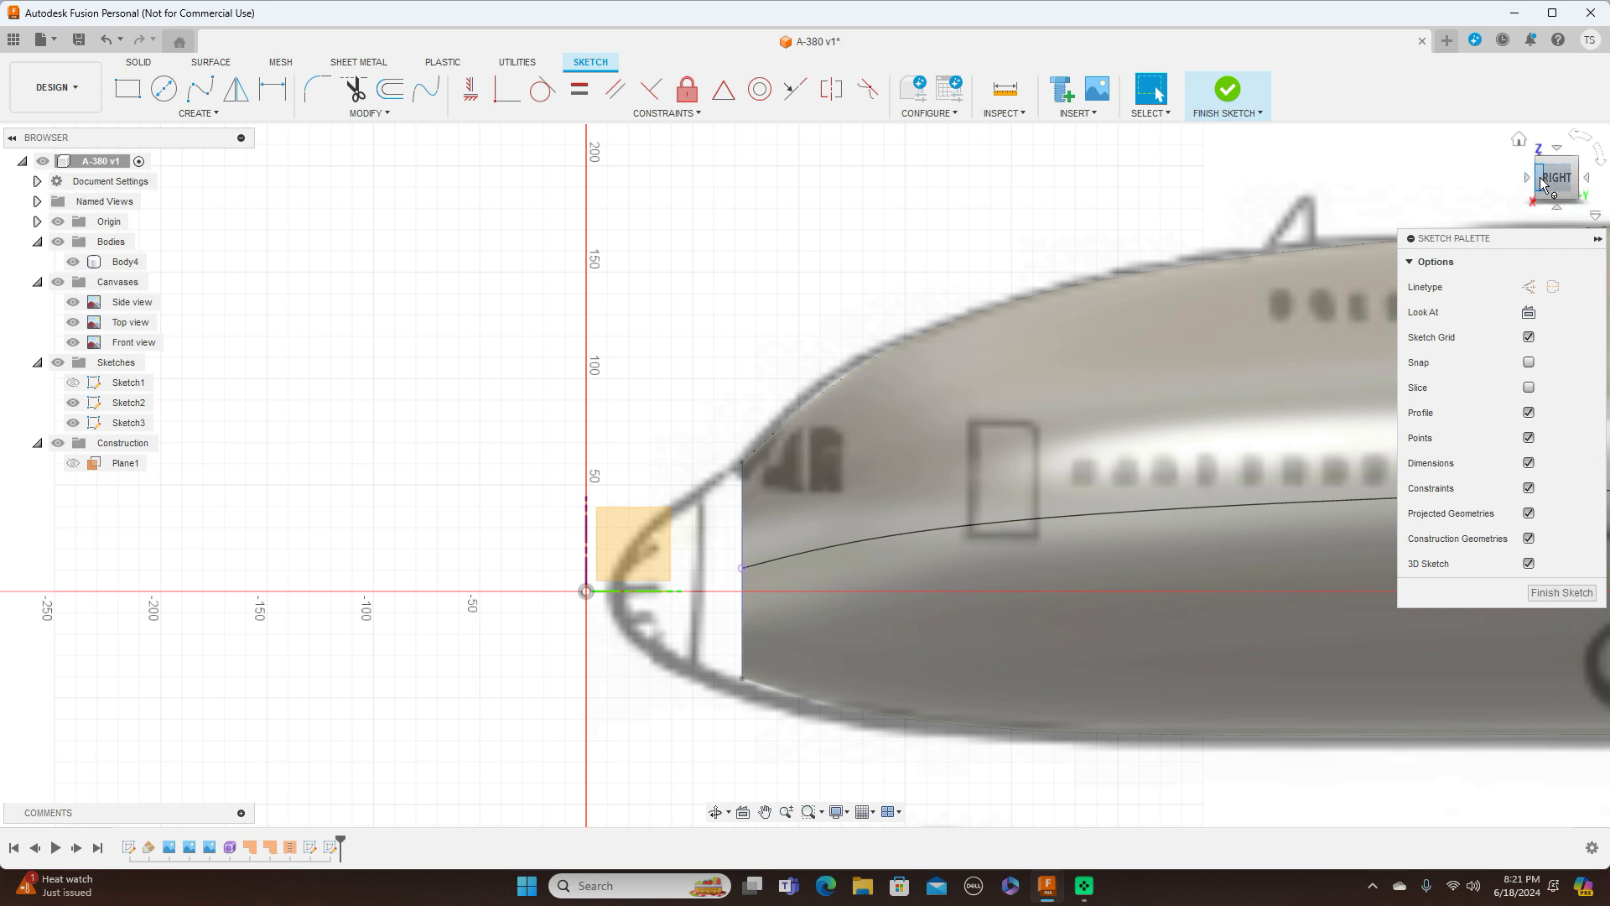
left_click_drag(1548, 180, 1564, 178)
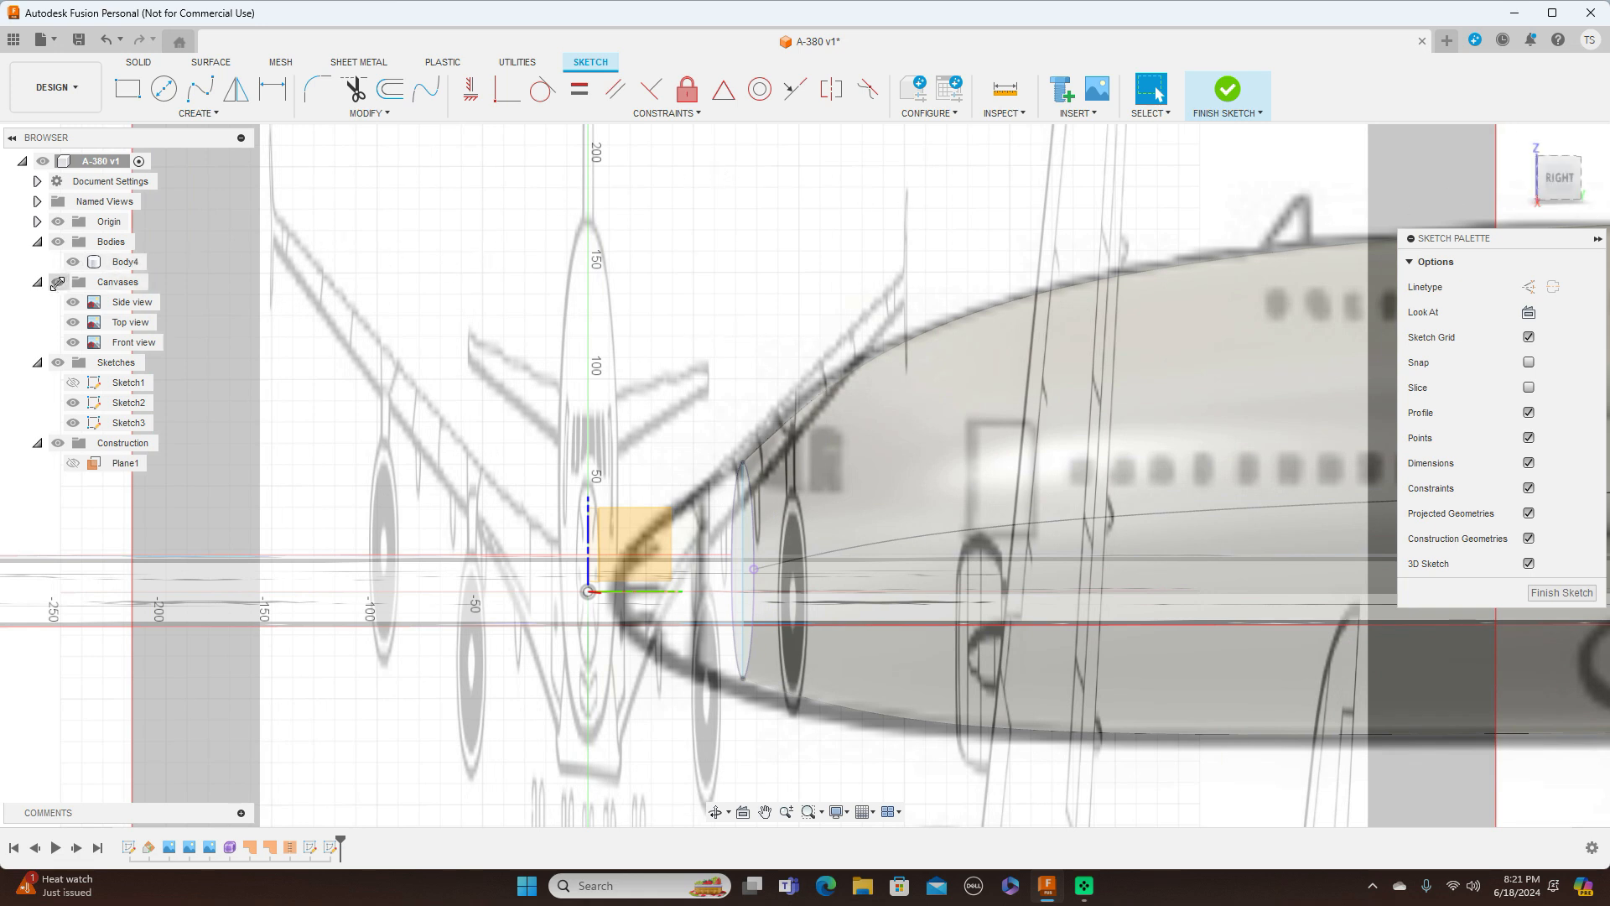
left_click(58, 283)
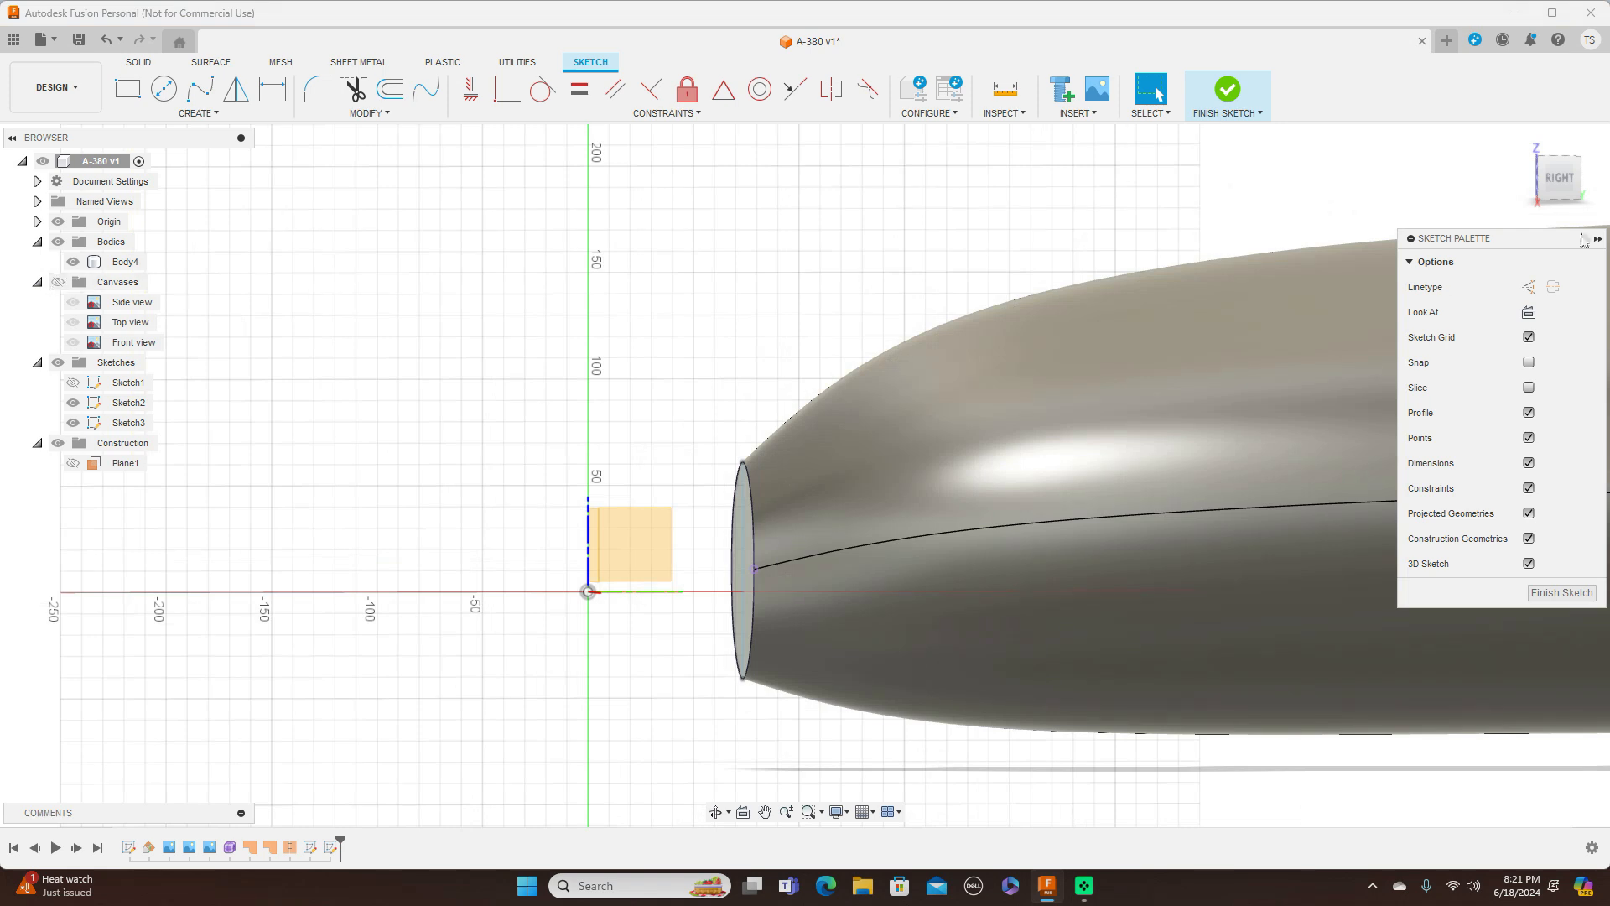
left_click_drag(1556, 181, 1584, 181)
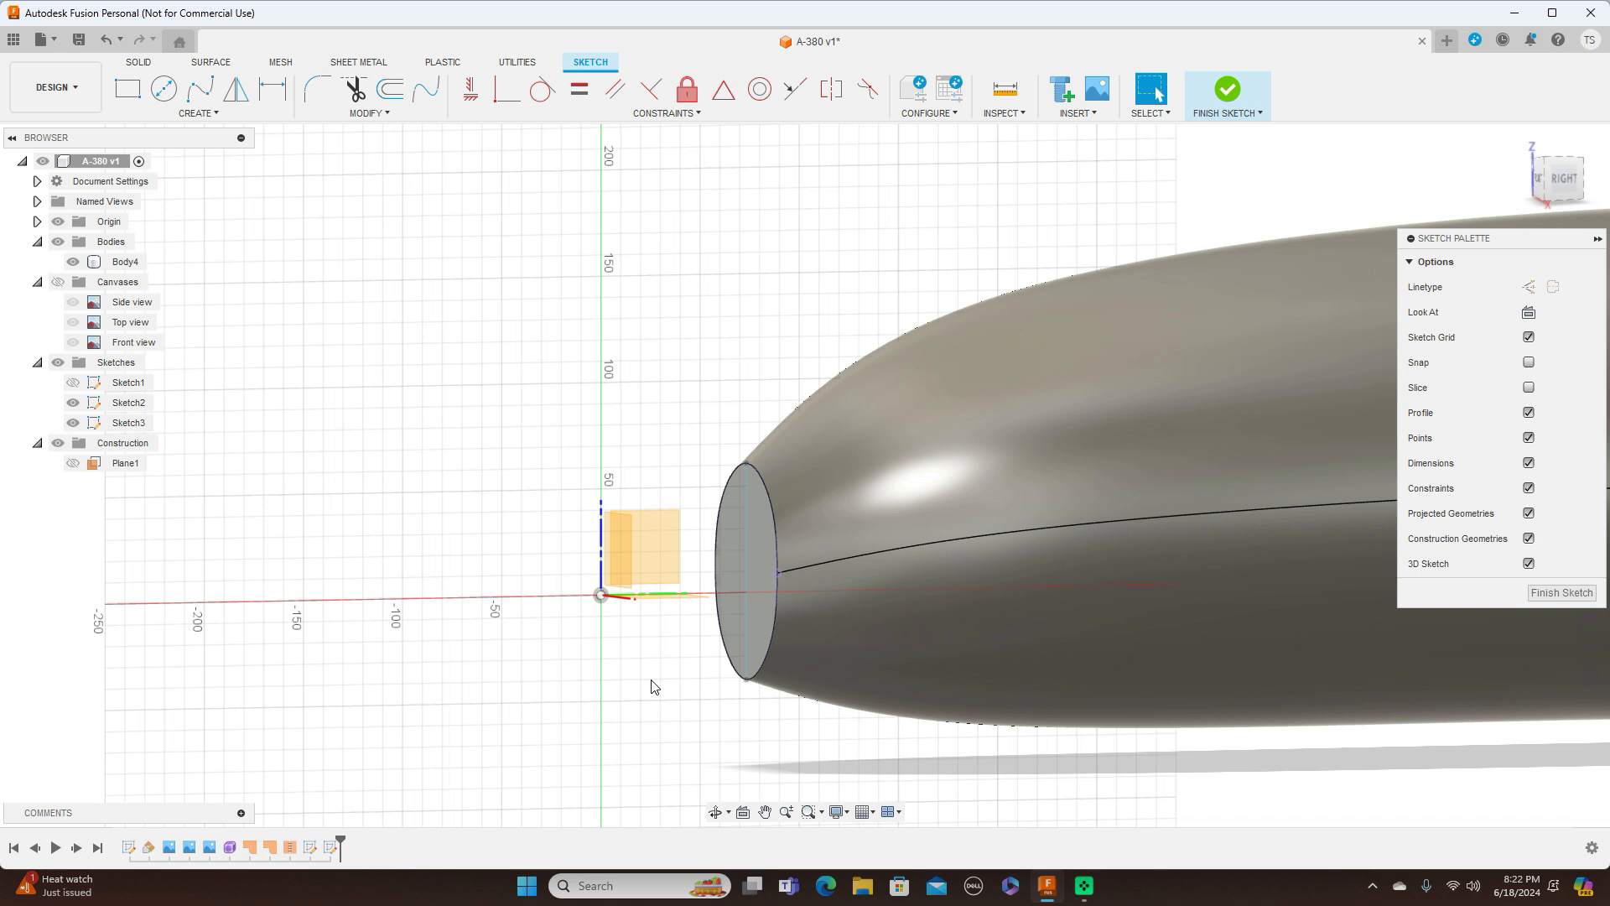
Project the vertical line on the nose face and its upper and lower endpoints into the sketch
key("p")
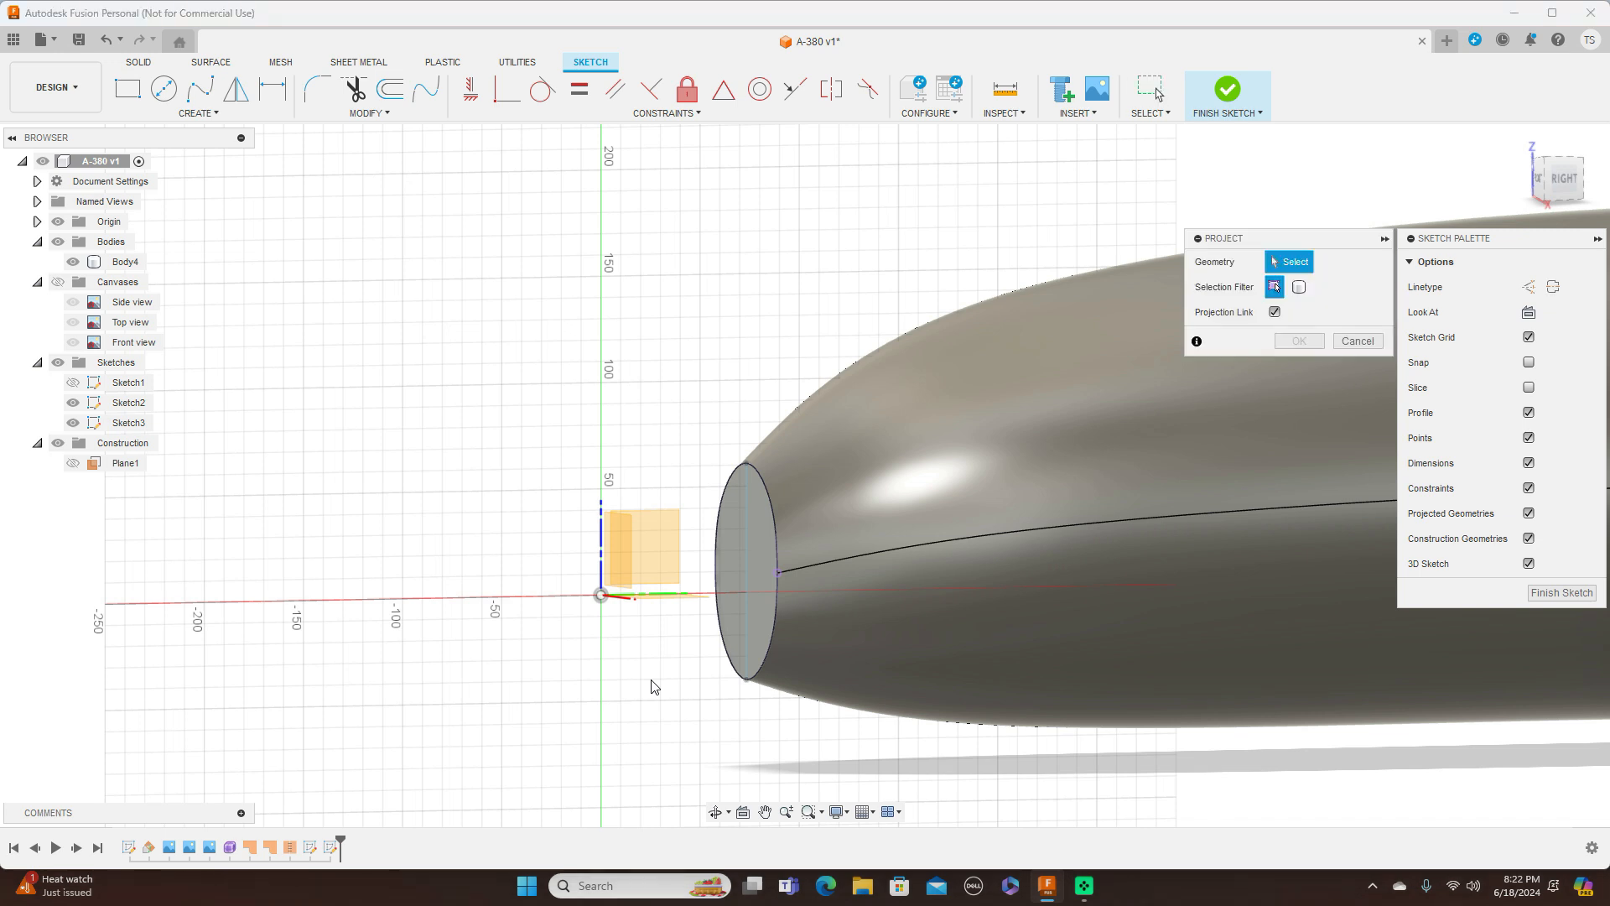
left_click(750, 510)
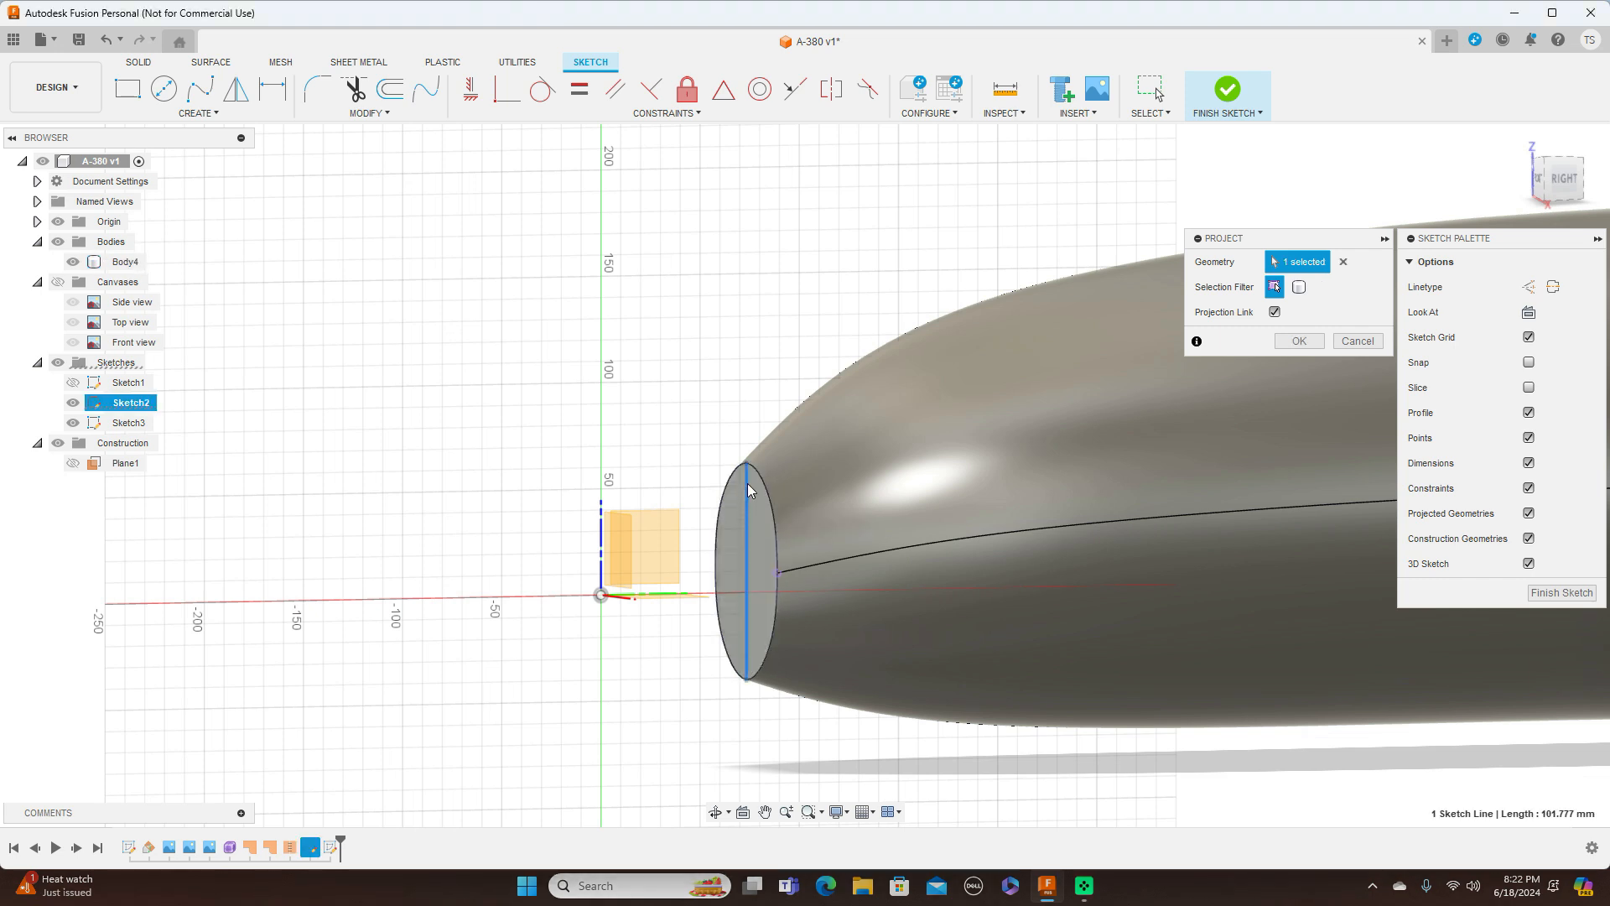
left_click(748, 465)
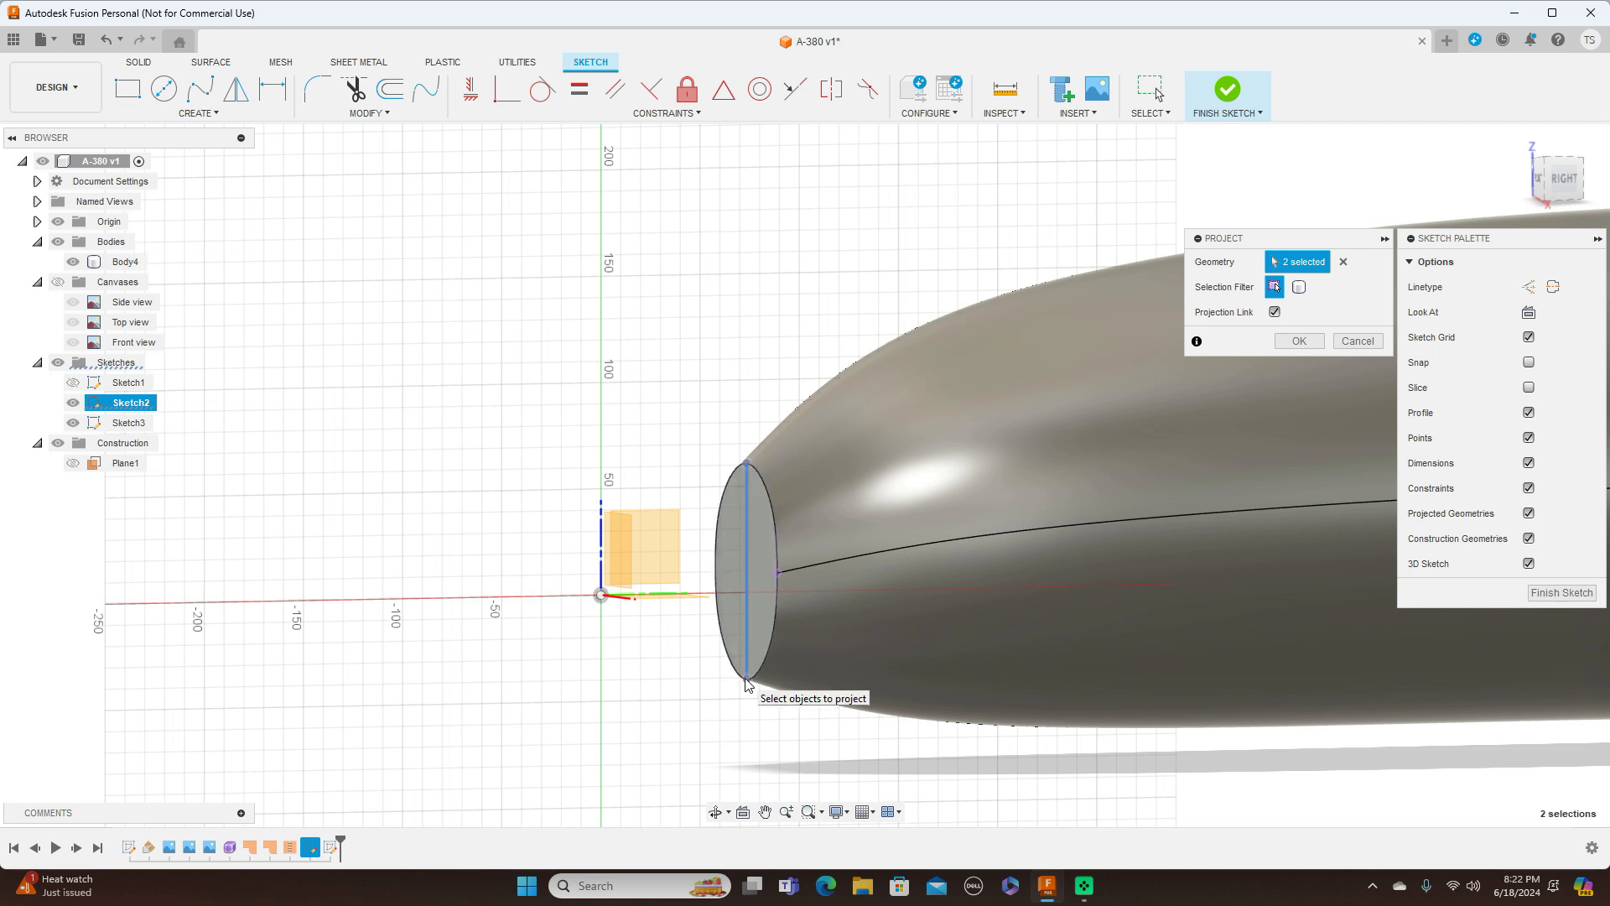
left_click(1078, 472)
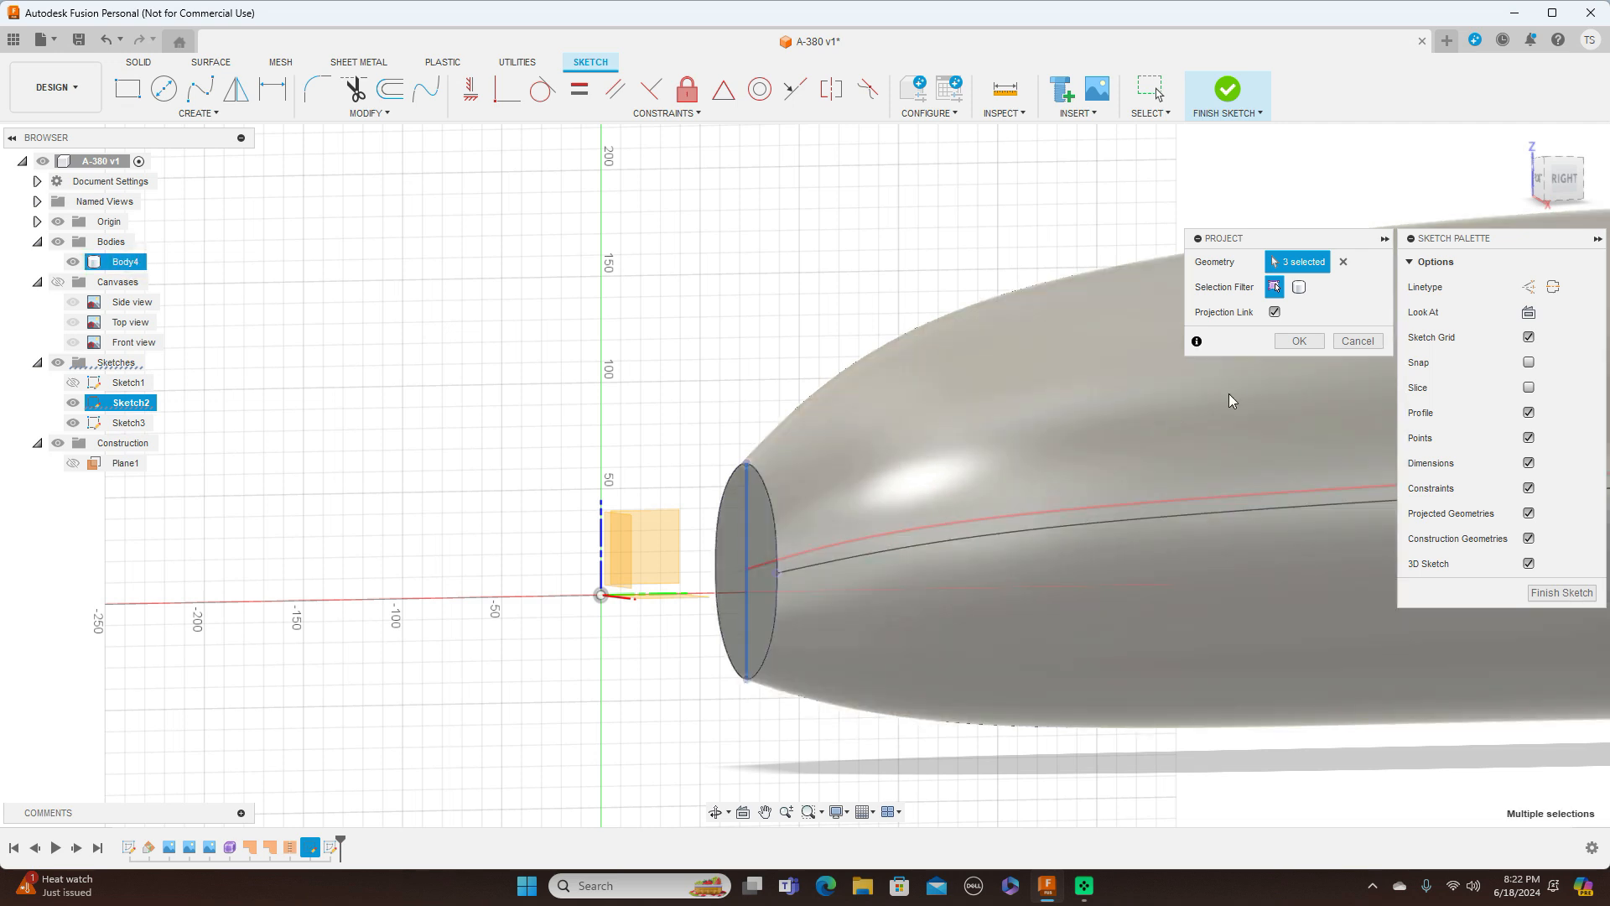
left_click(1298, 343)
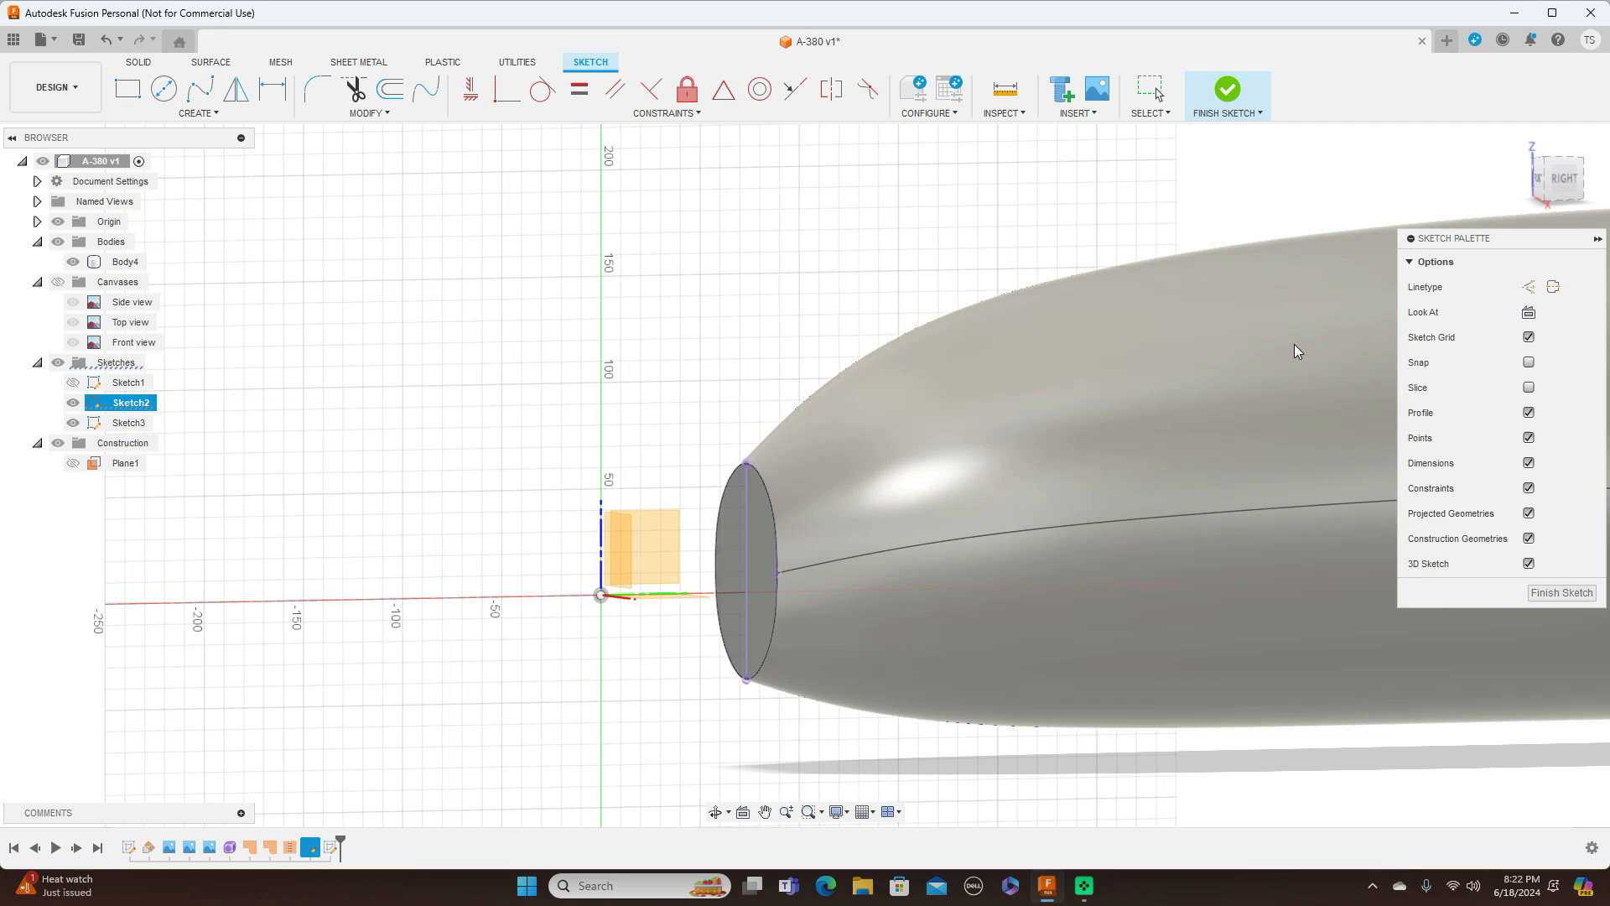
View the sketch straight from the right side and show the reference canvases again around the nose
left_click(1565, 182)
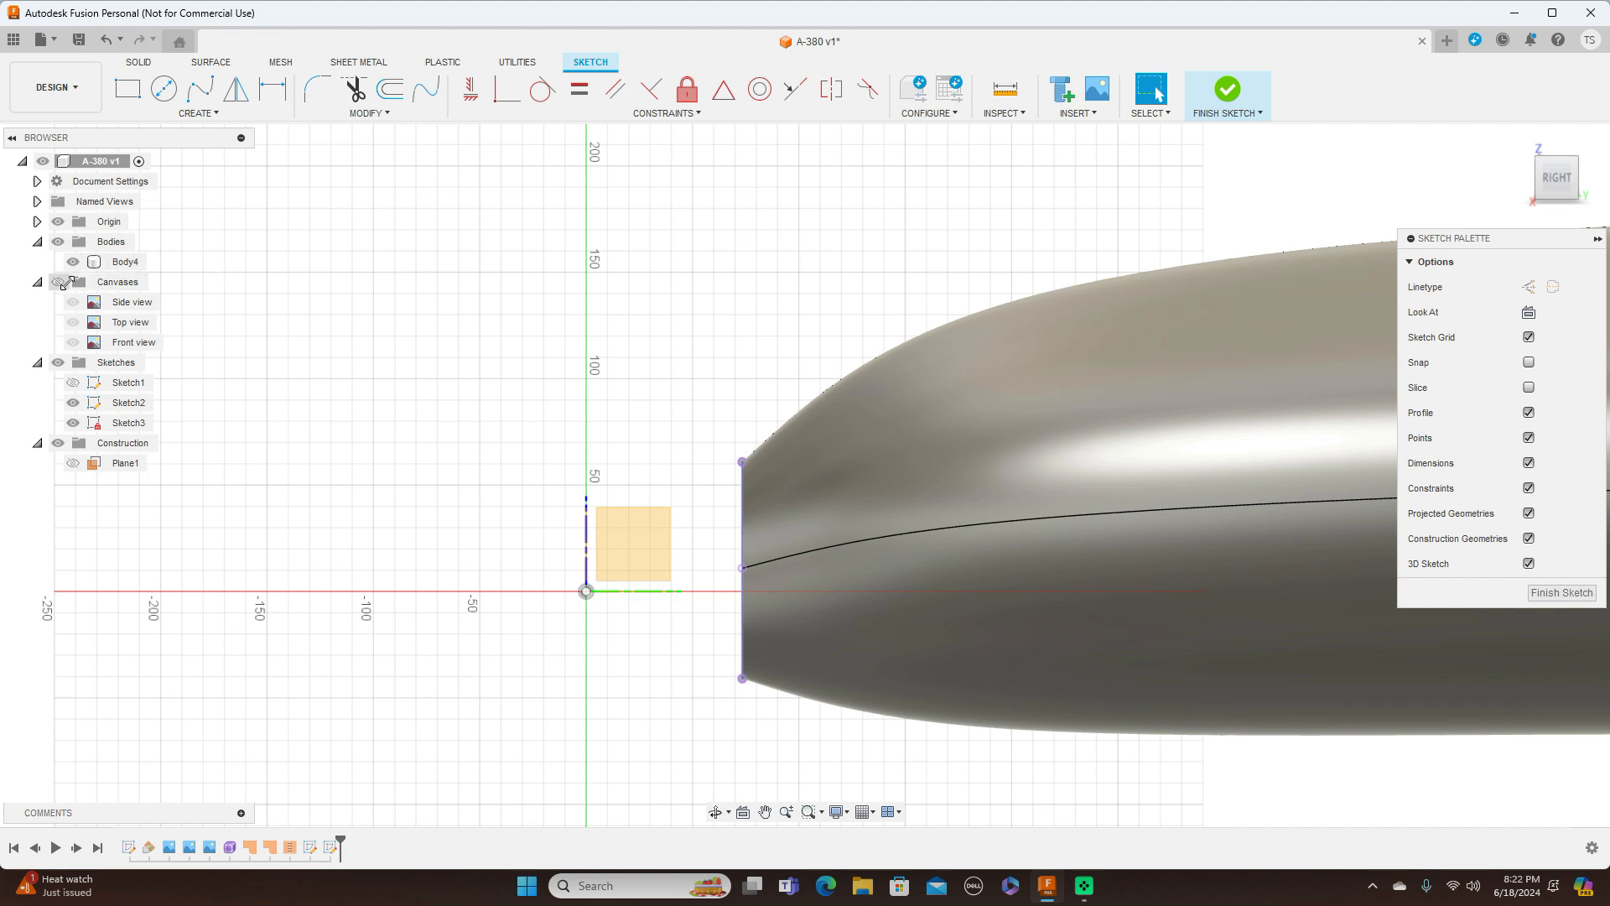
left_click(57, 284)
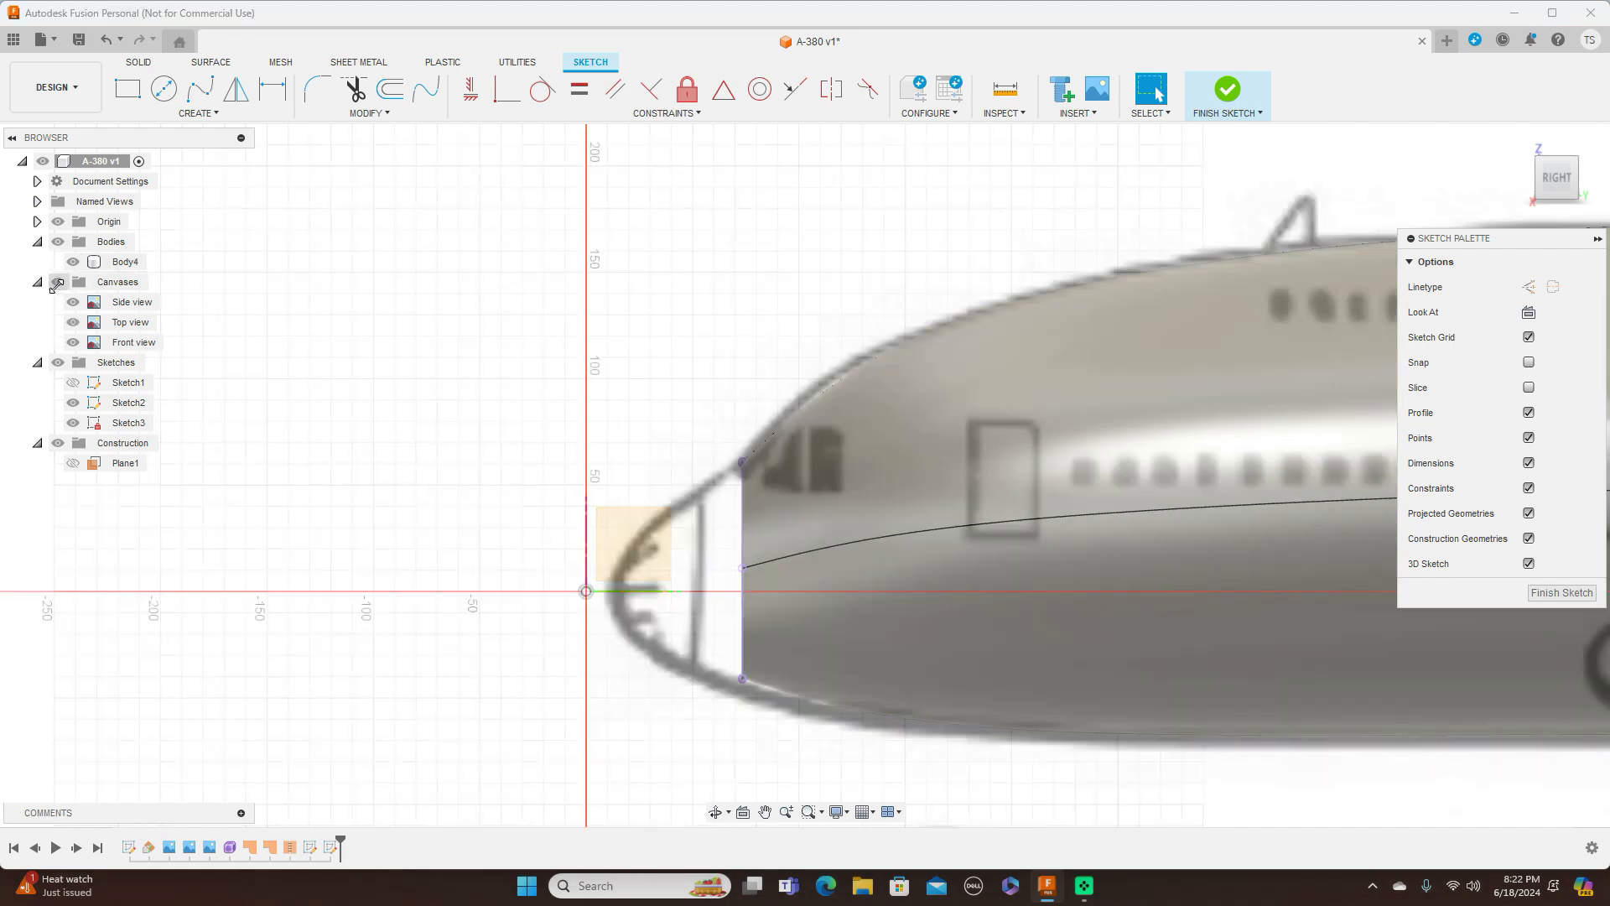
scroll(651, 294, "up", 2)
middle_click_drag(831, 320, 851, 192)
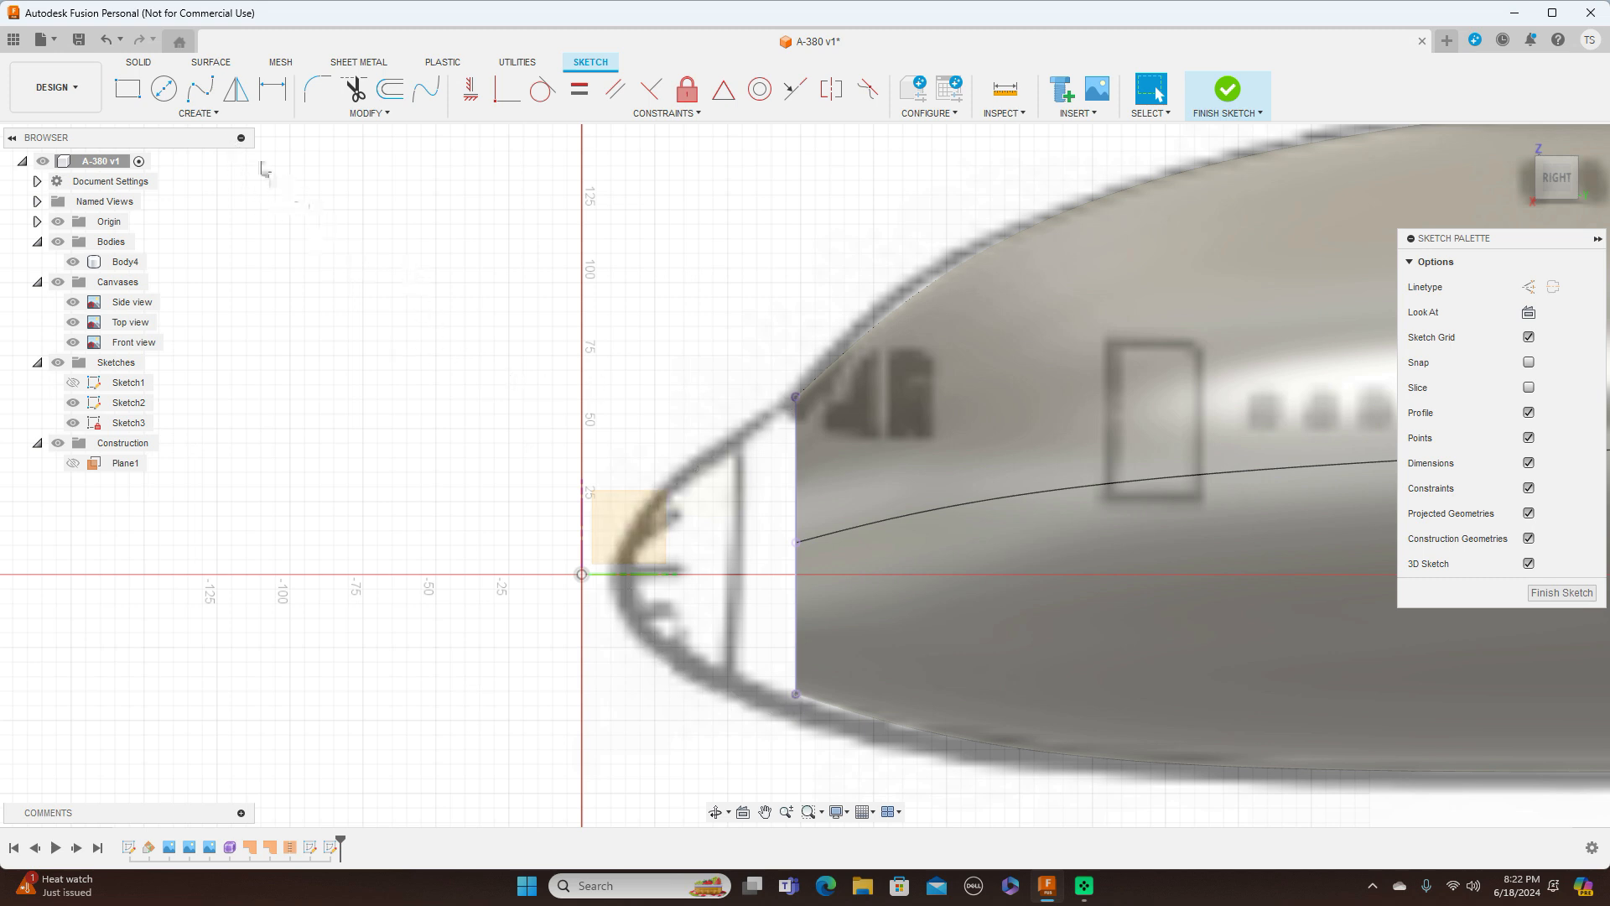
Draw a fit point spline from the projected line's upper endpoint around the canvas nose outline to its lower endpoint
left_click(202, 95)
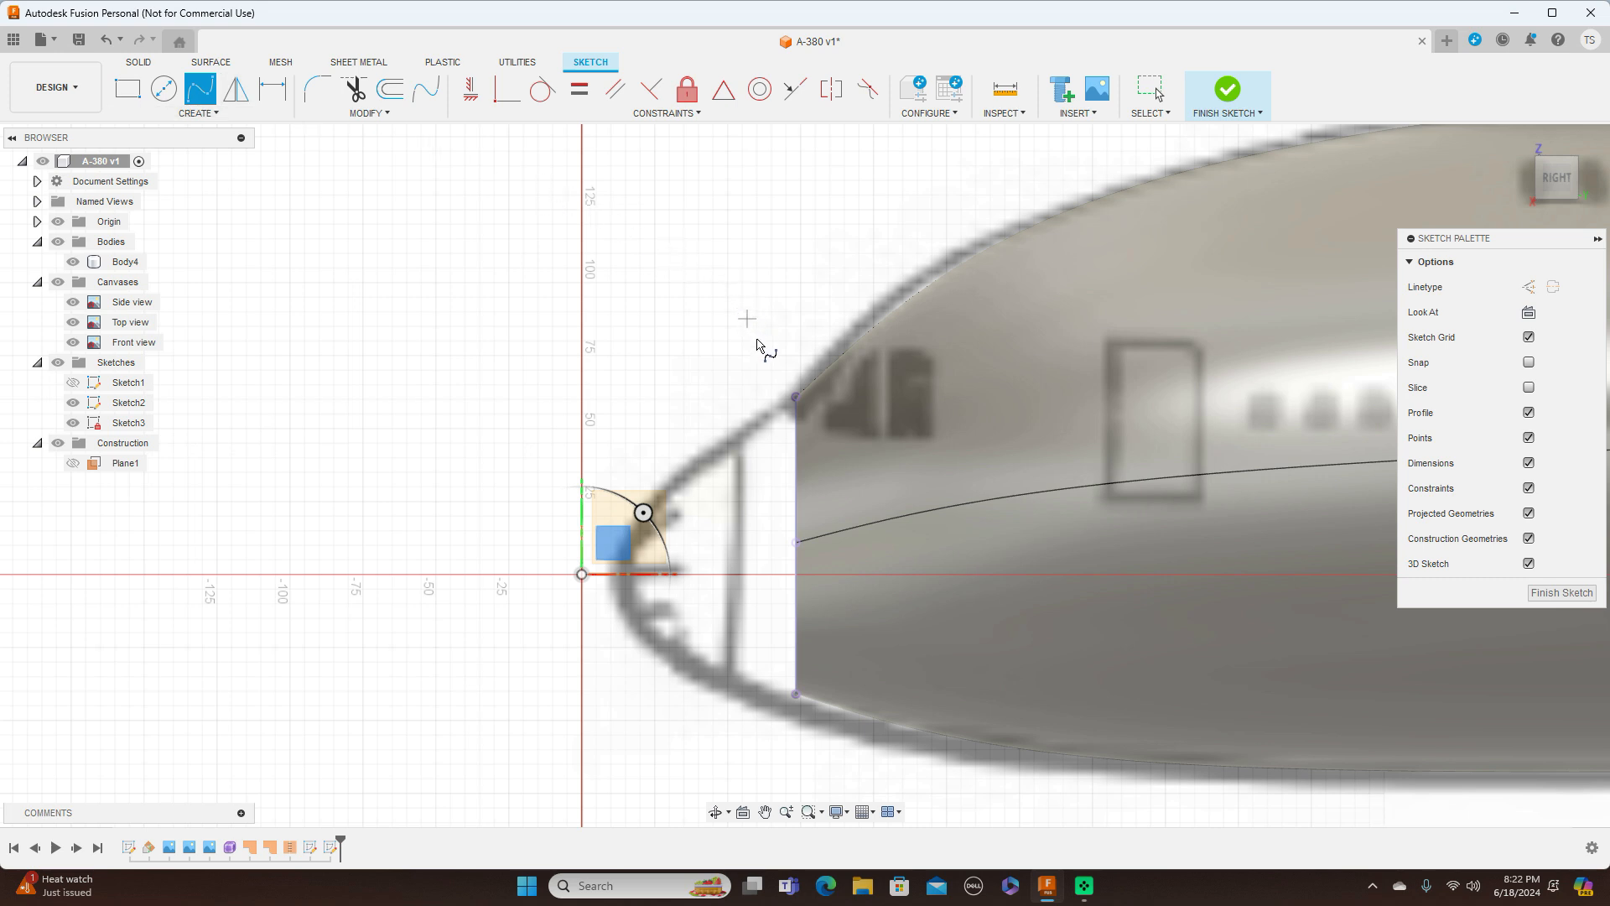
left_click(797, 398)
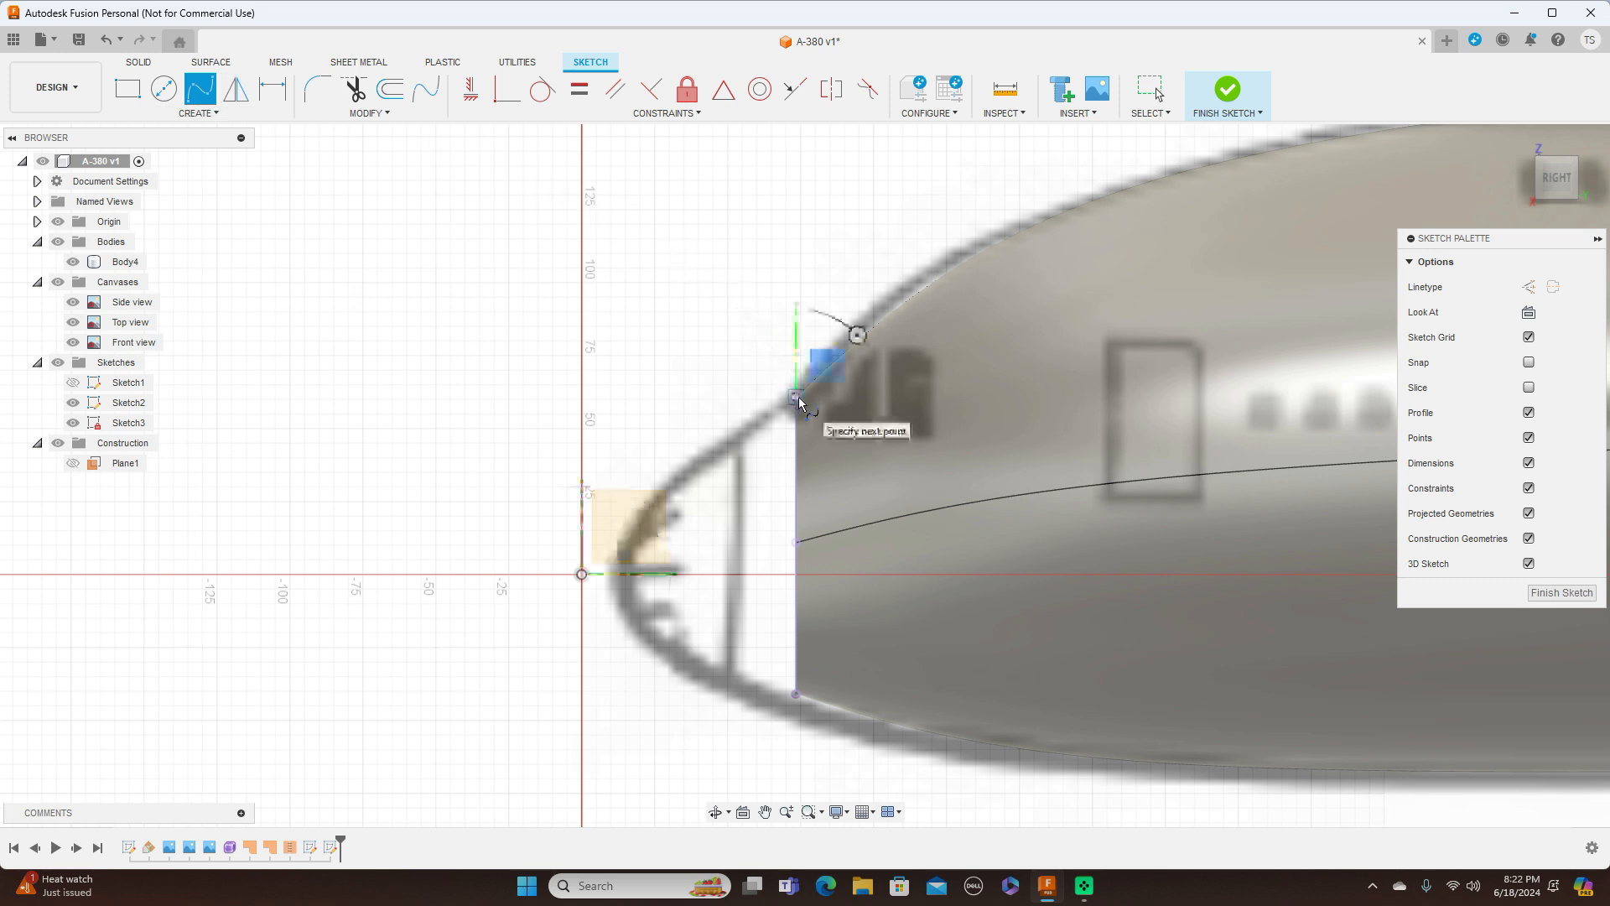
left_click(735, 437)
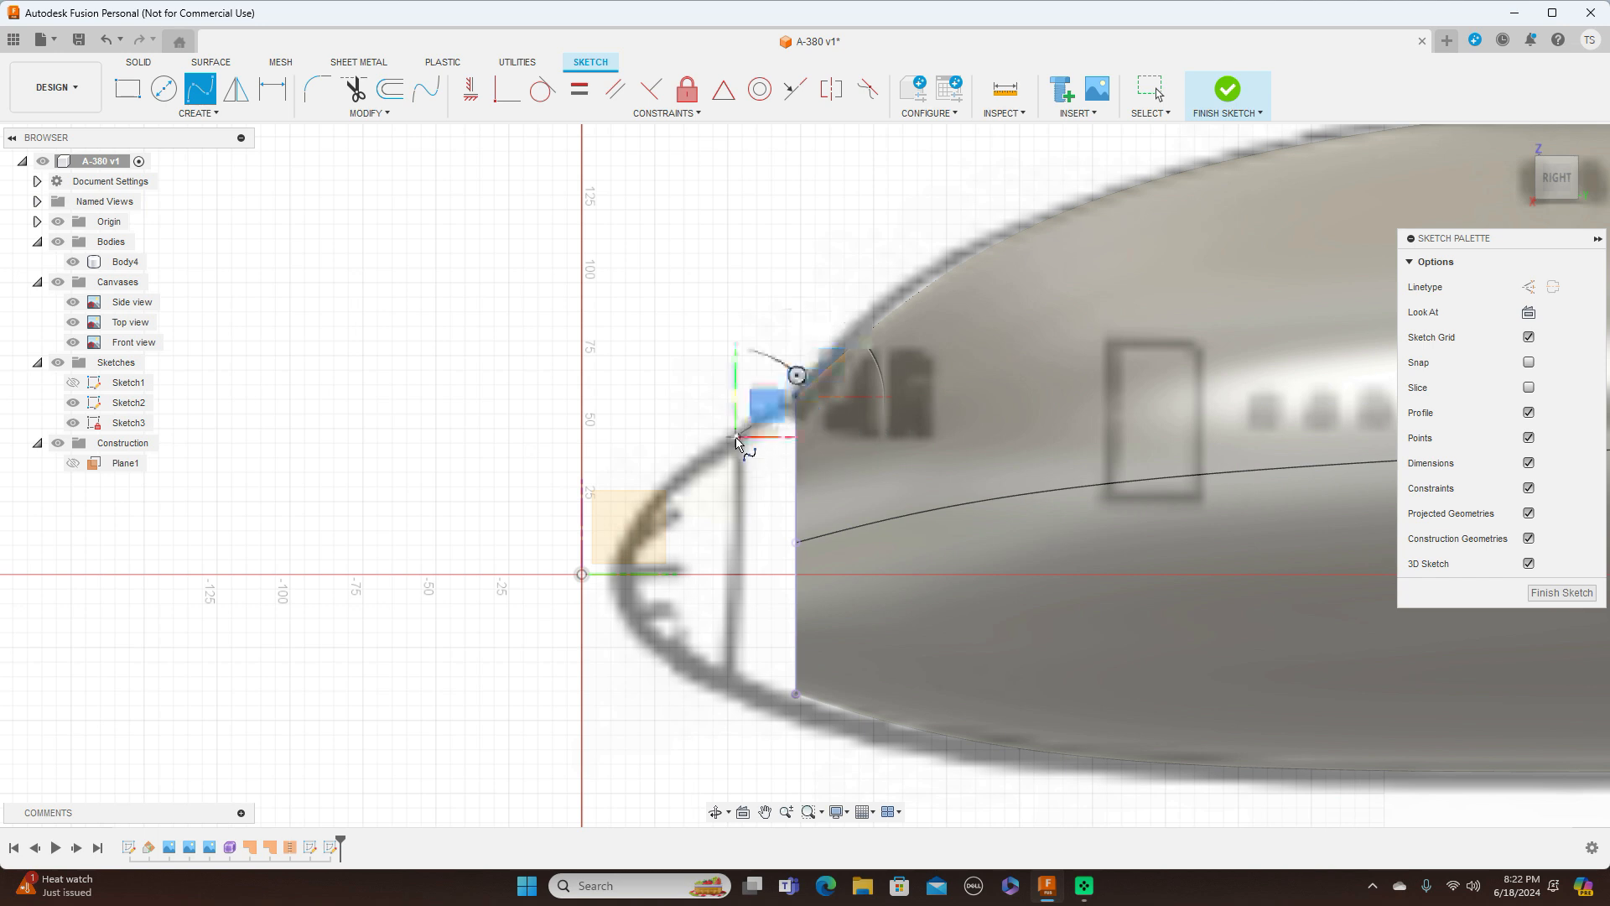
left_click(660, 491)
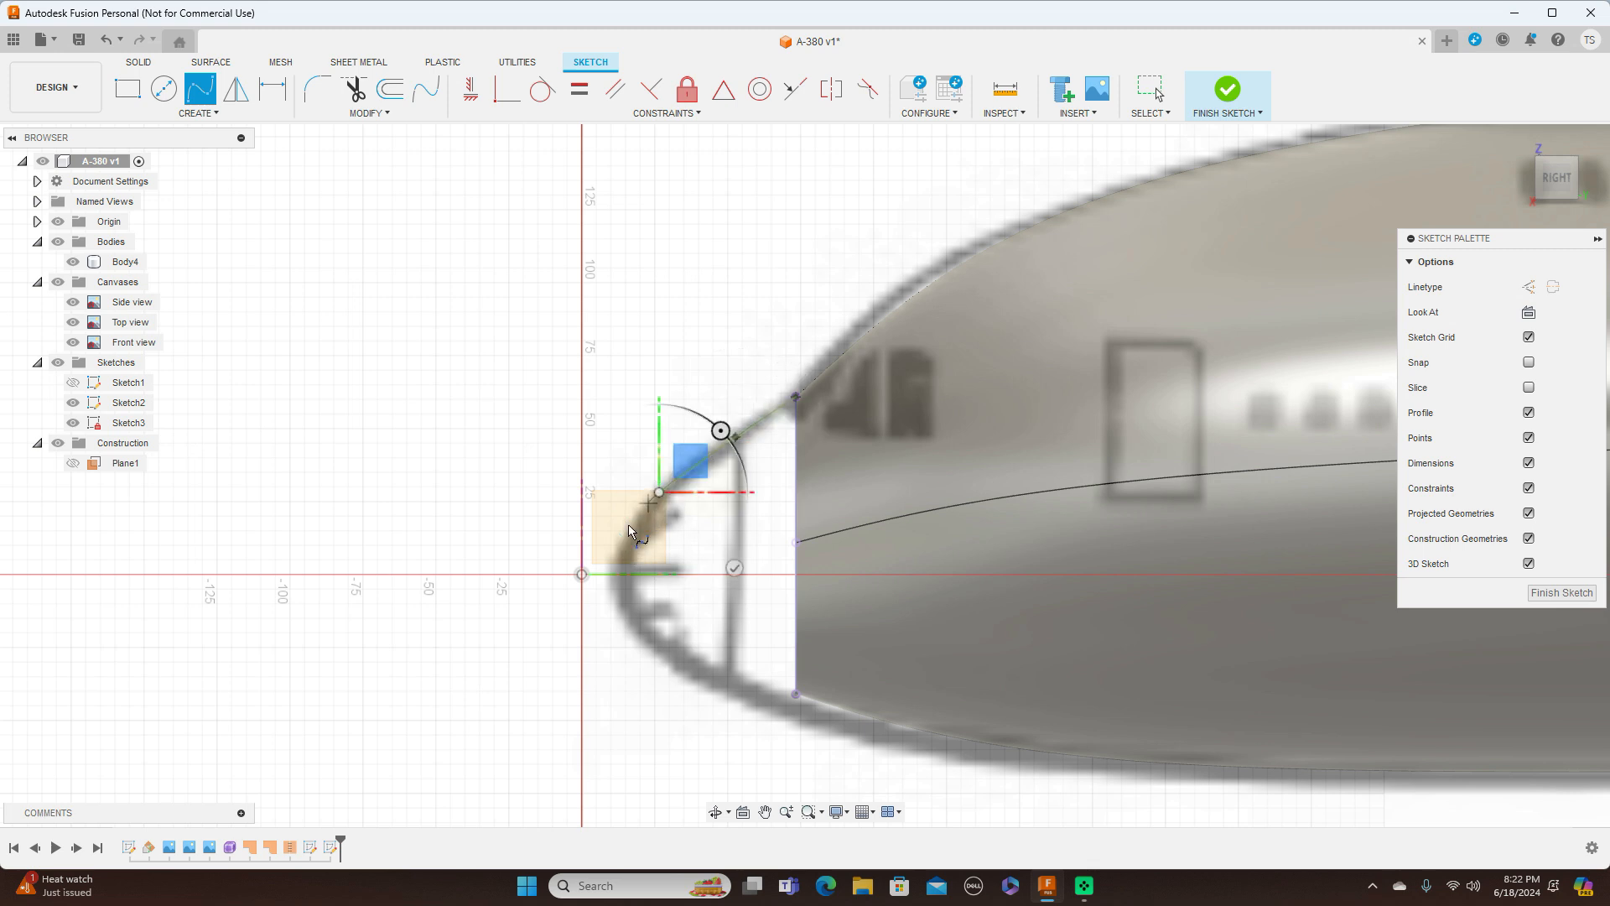
left_click(614, 576)
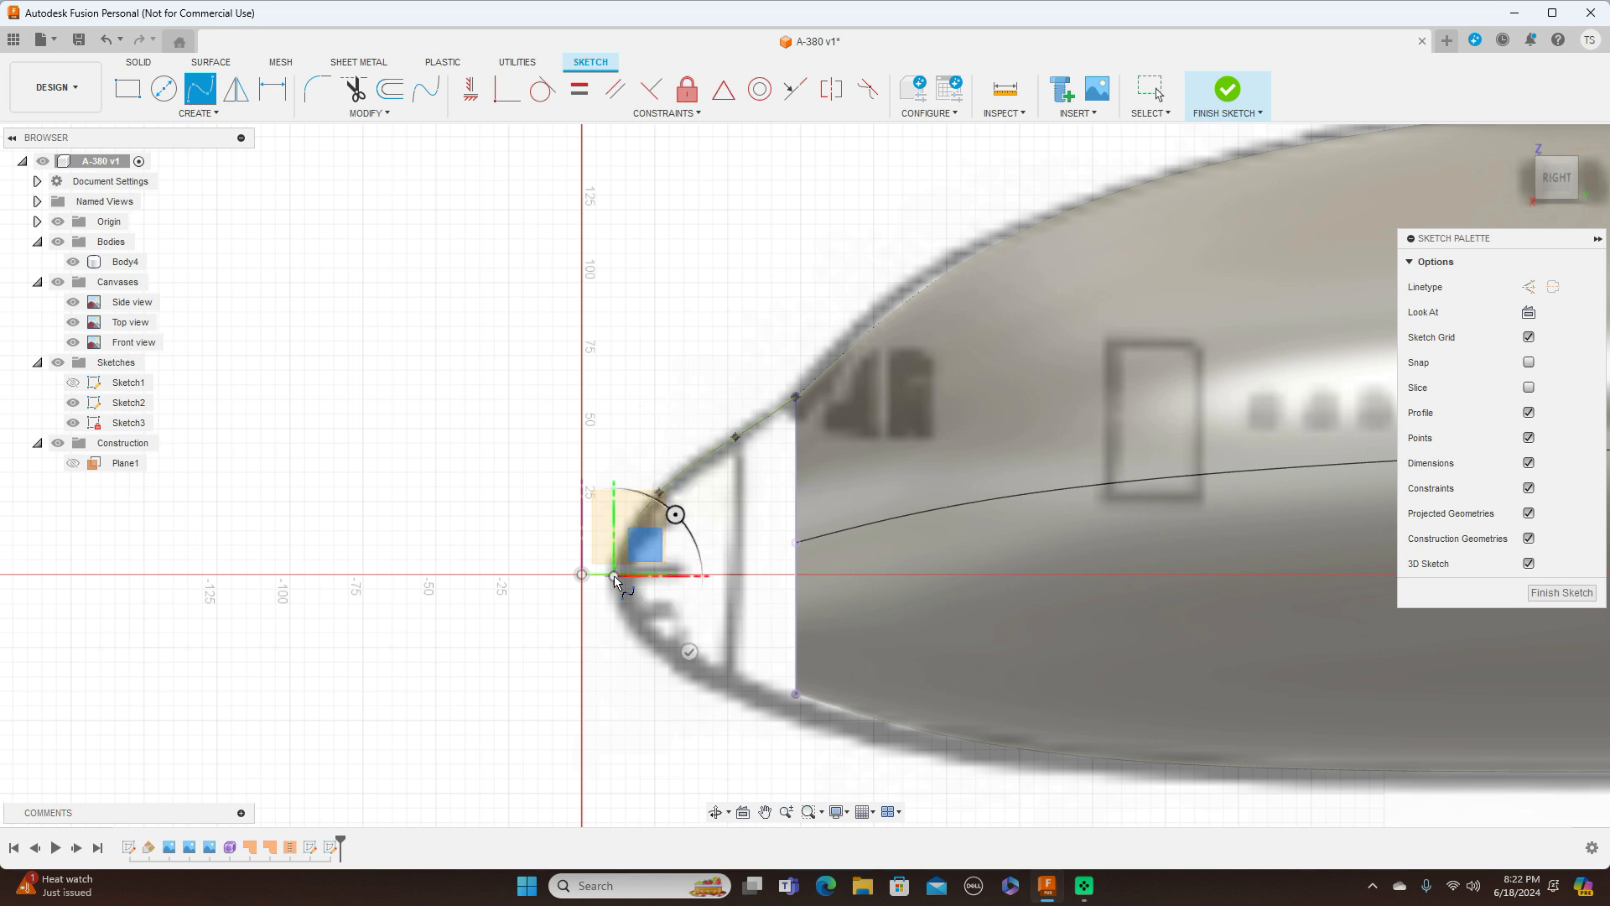
left_click(690, 664)
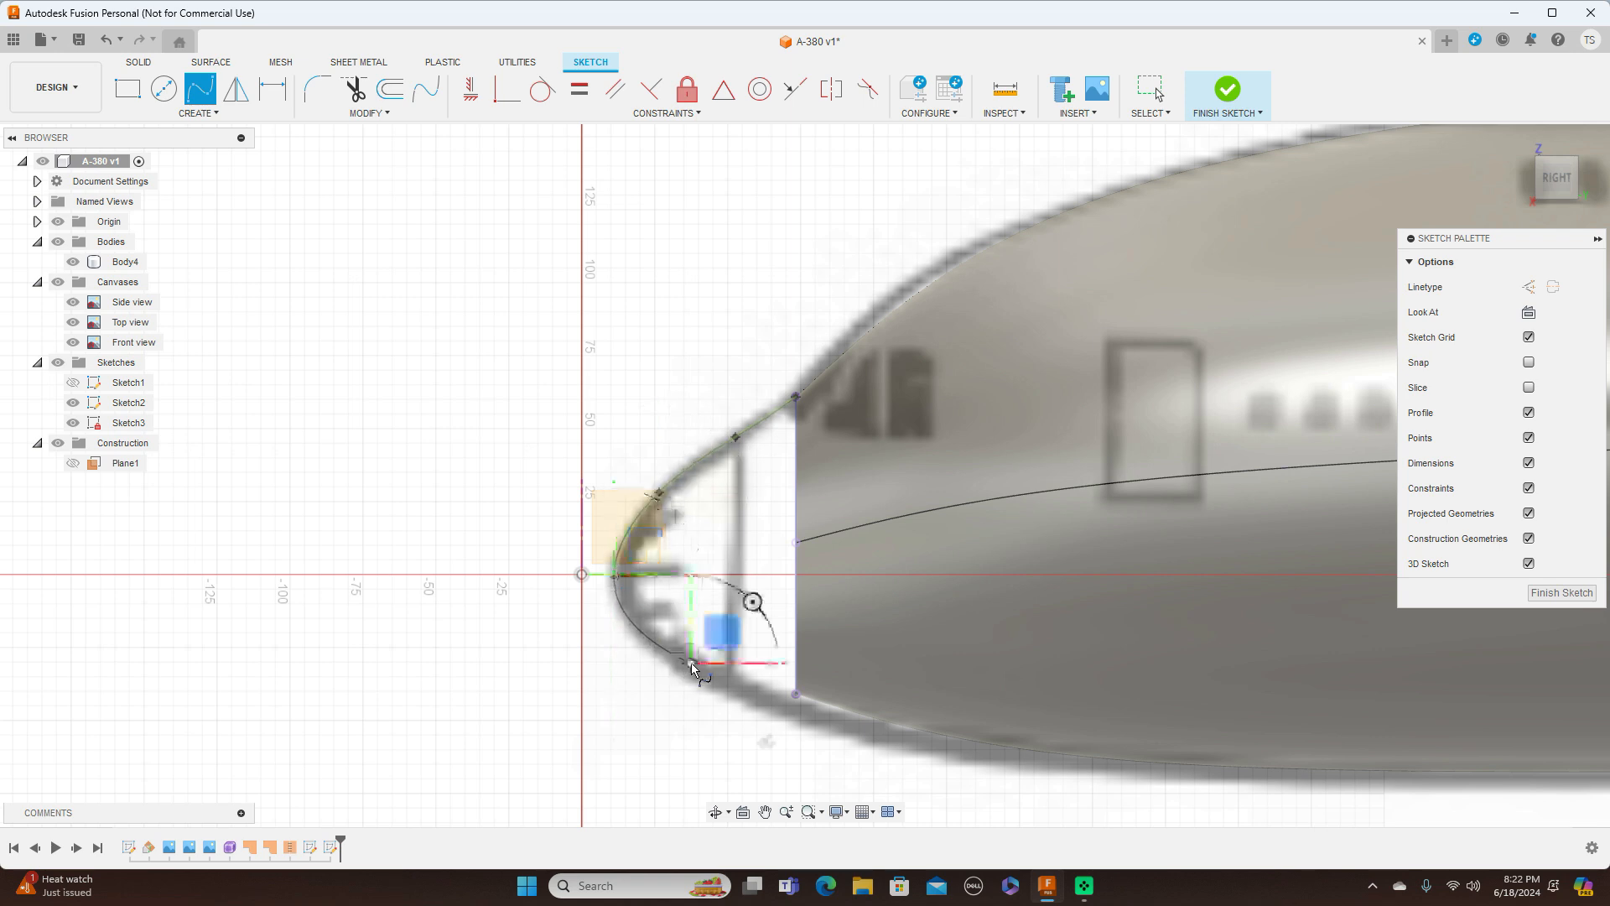
left_click(794, 693)
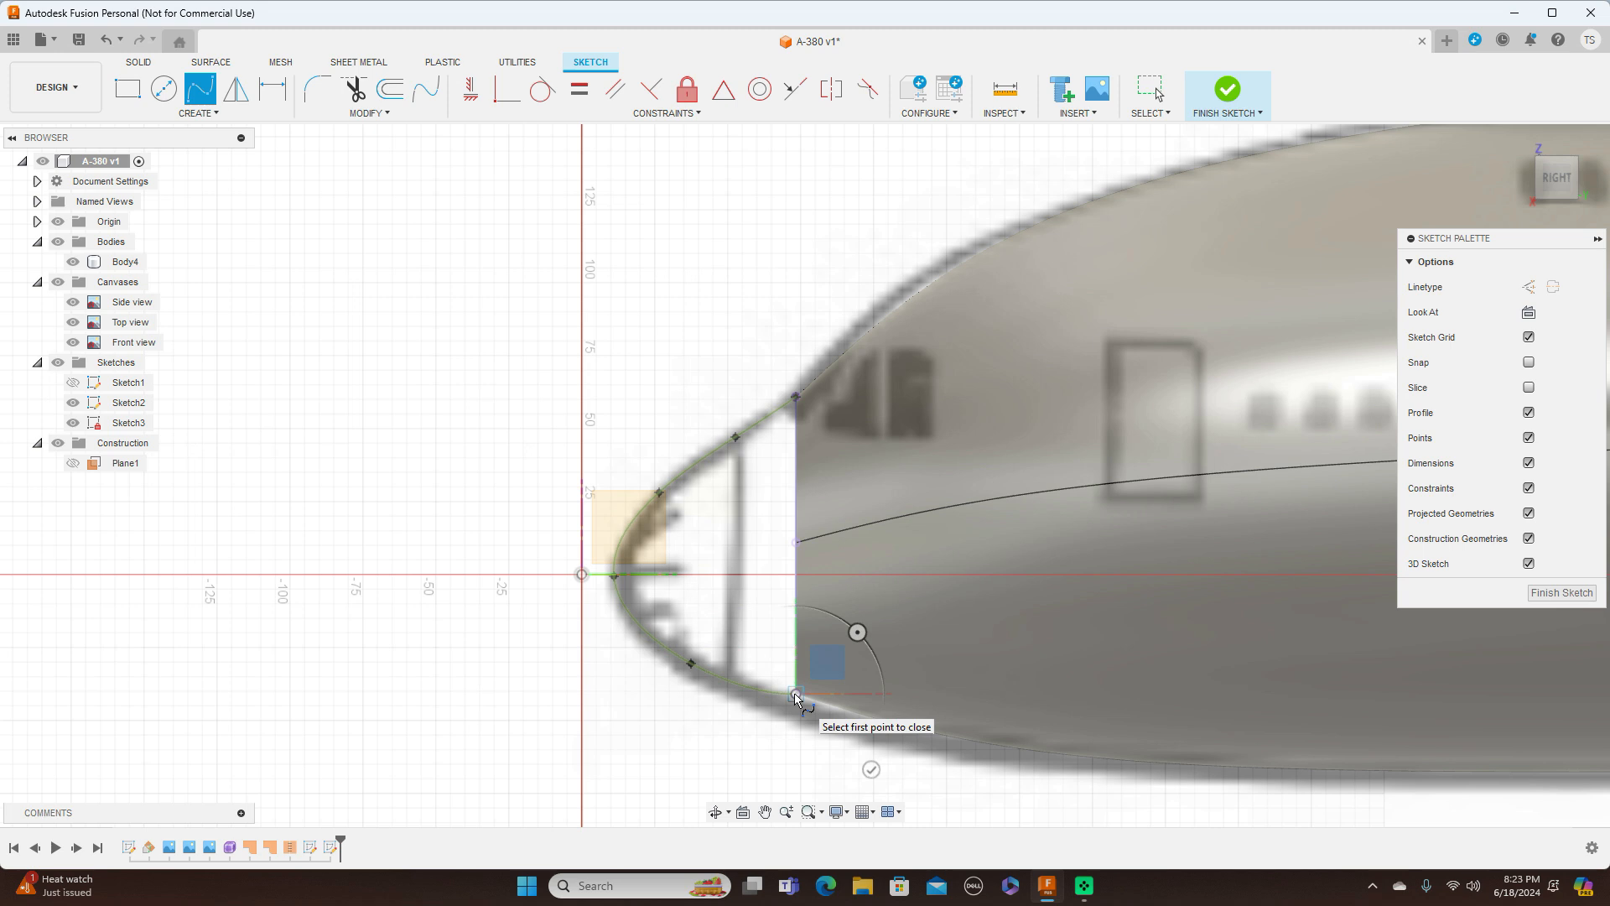
right_click(793, 692)
left_click(868, 695)
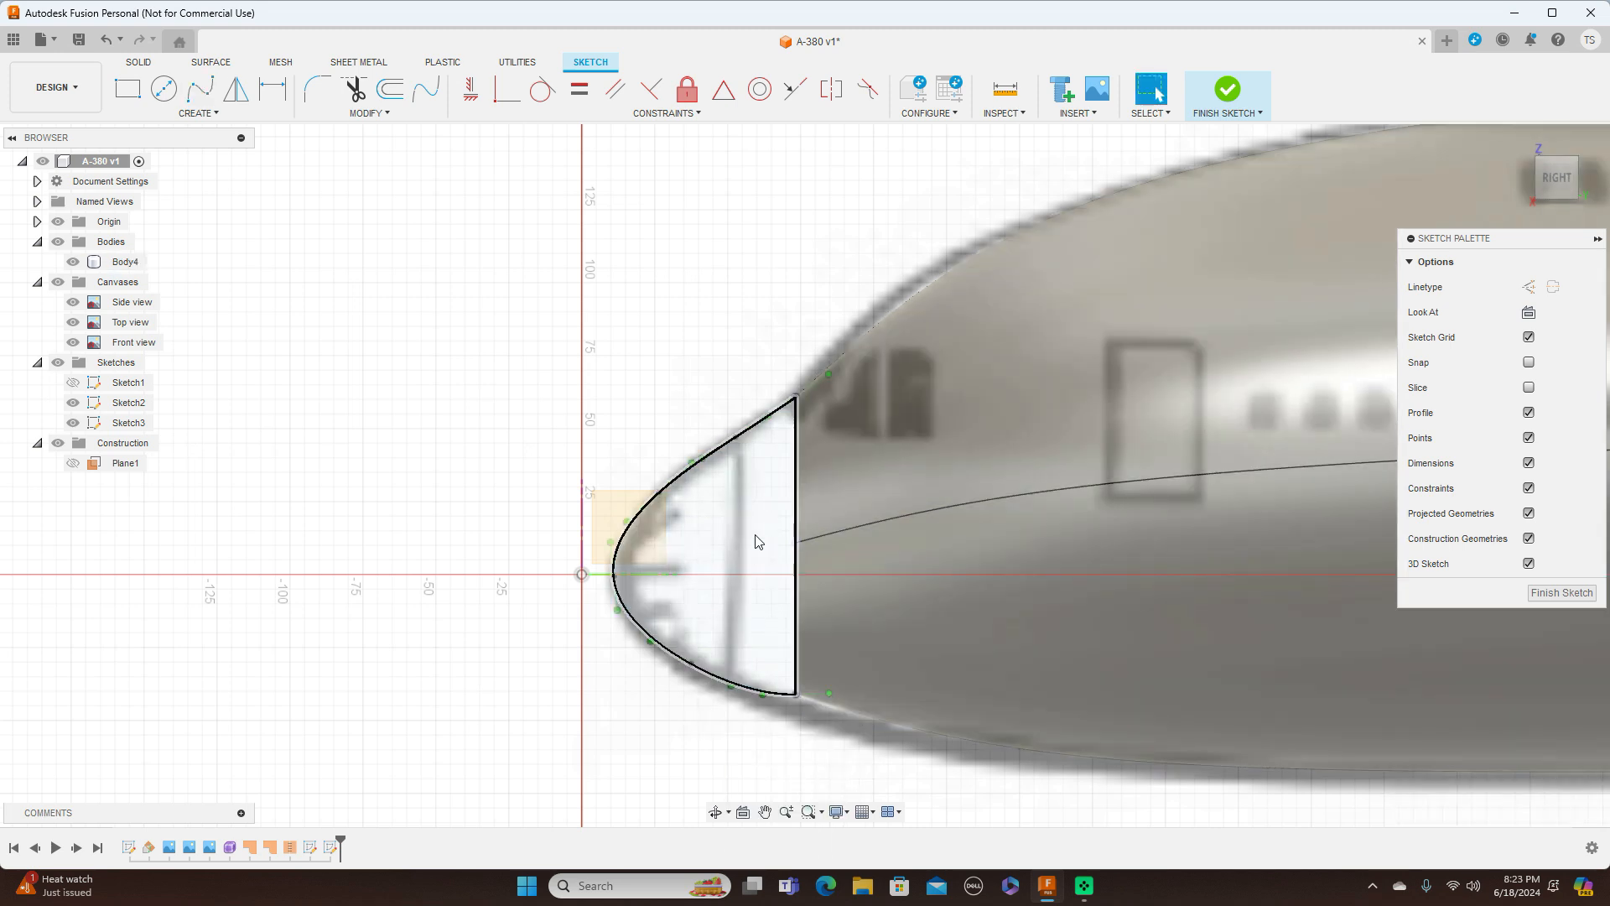
Move the spline's fit point on the lower nose curve to about Y 40.3 mm, Z -26.2 mm
left_click(694, 667)
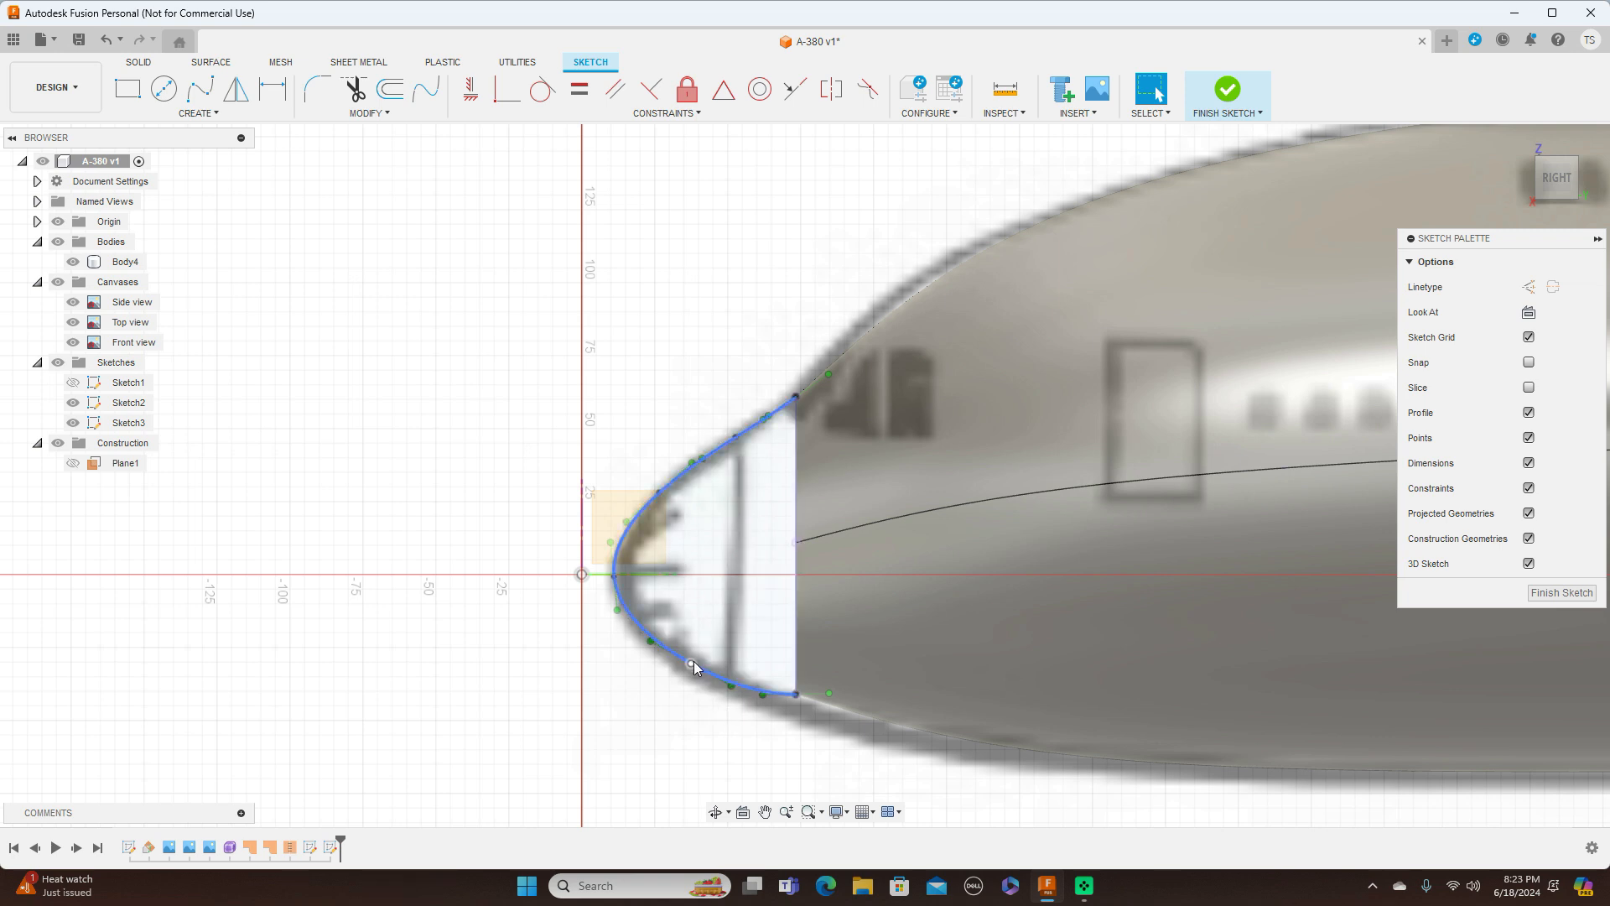
left_click(695, 665)
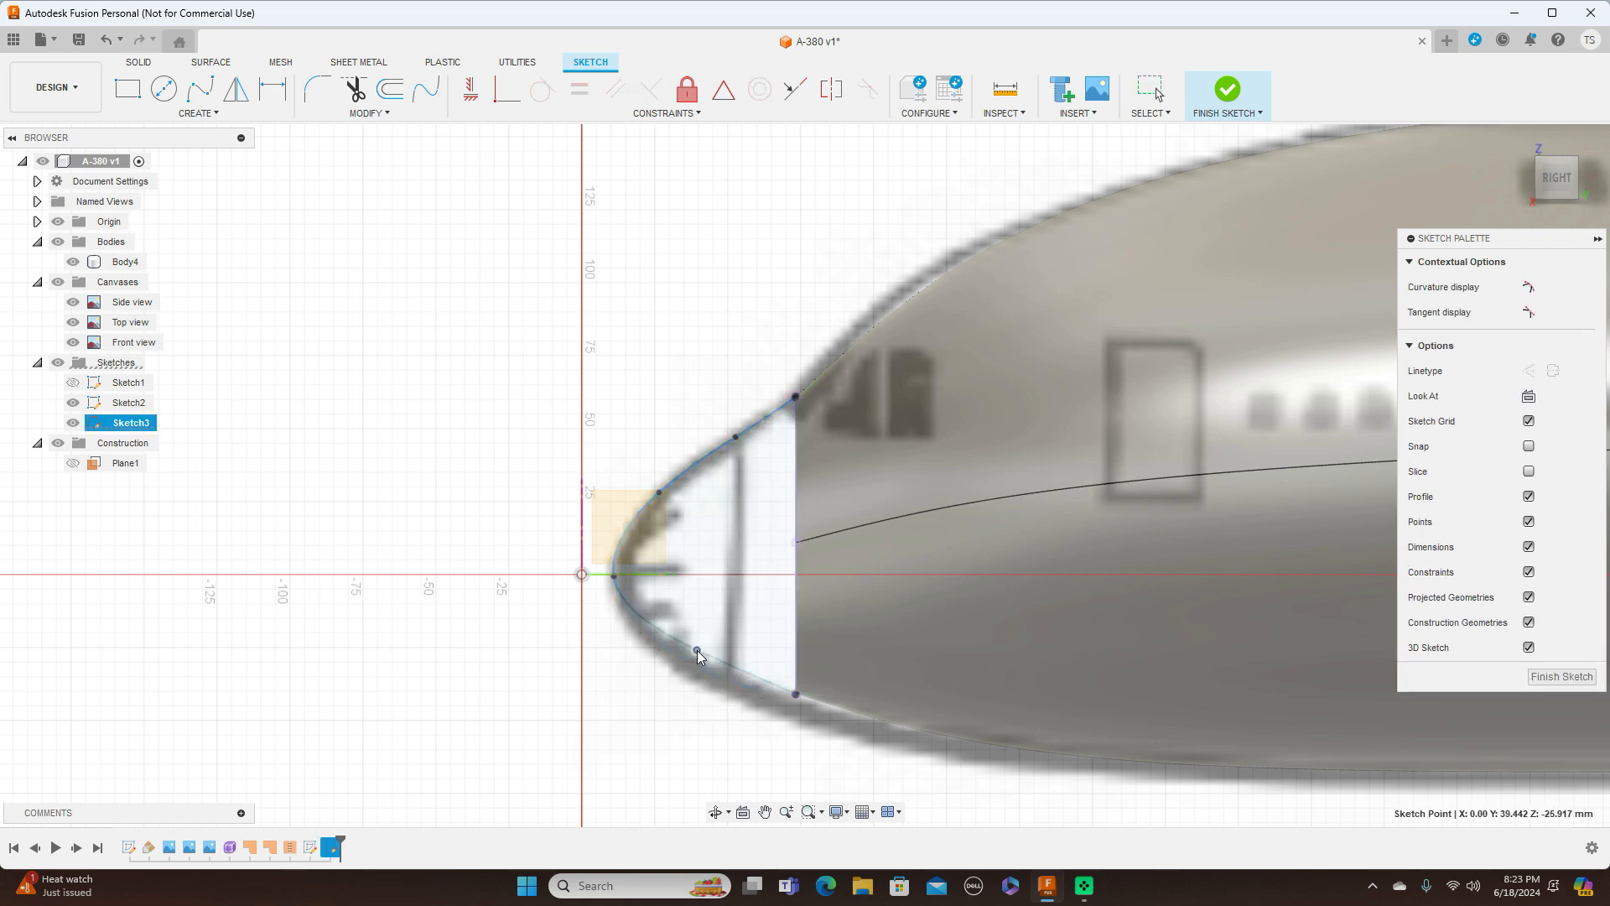
key("Escape")
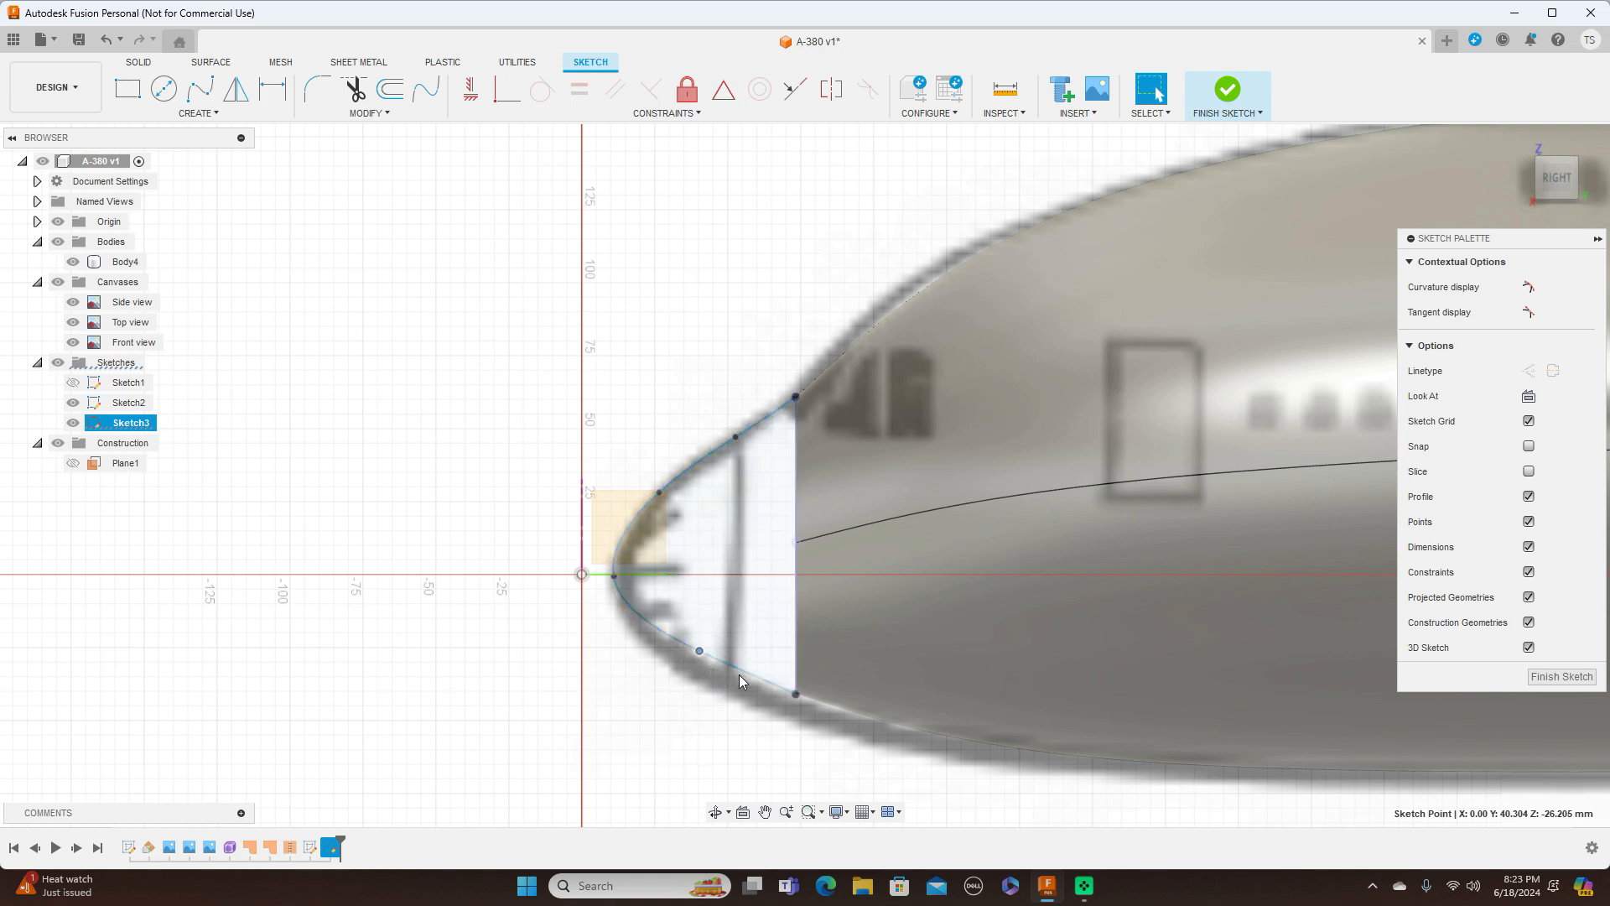
Finish the side-profile nose sketch and hide the reference canvases, viewing the open nose face at an angle
left_click(730, 440)
left_click(1258, 115)
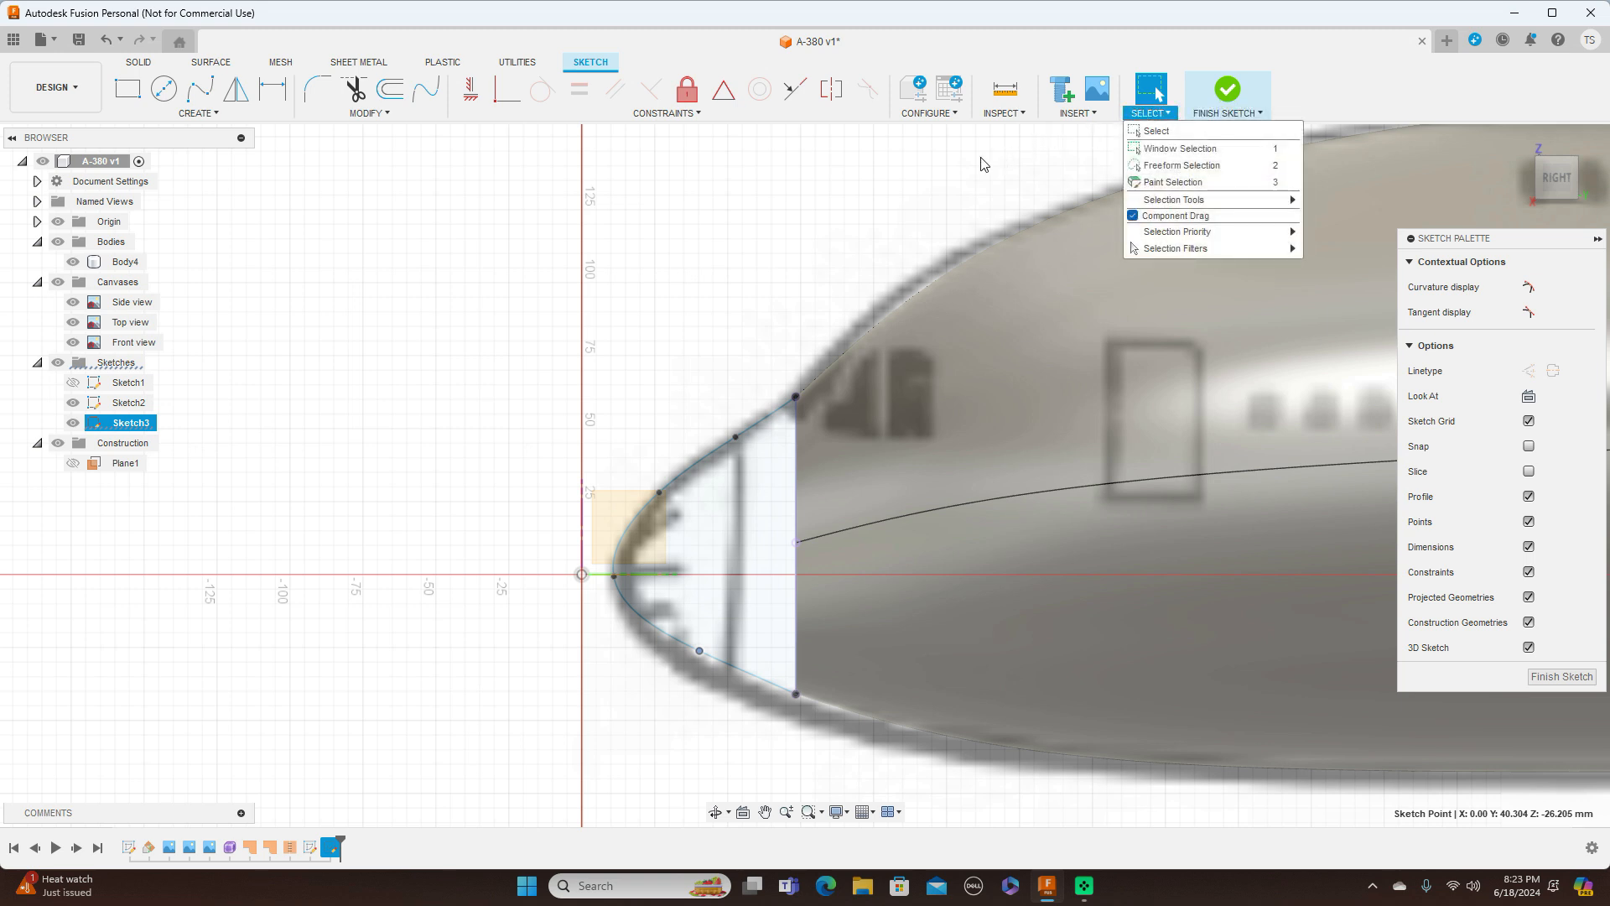
left_click(985, 164)
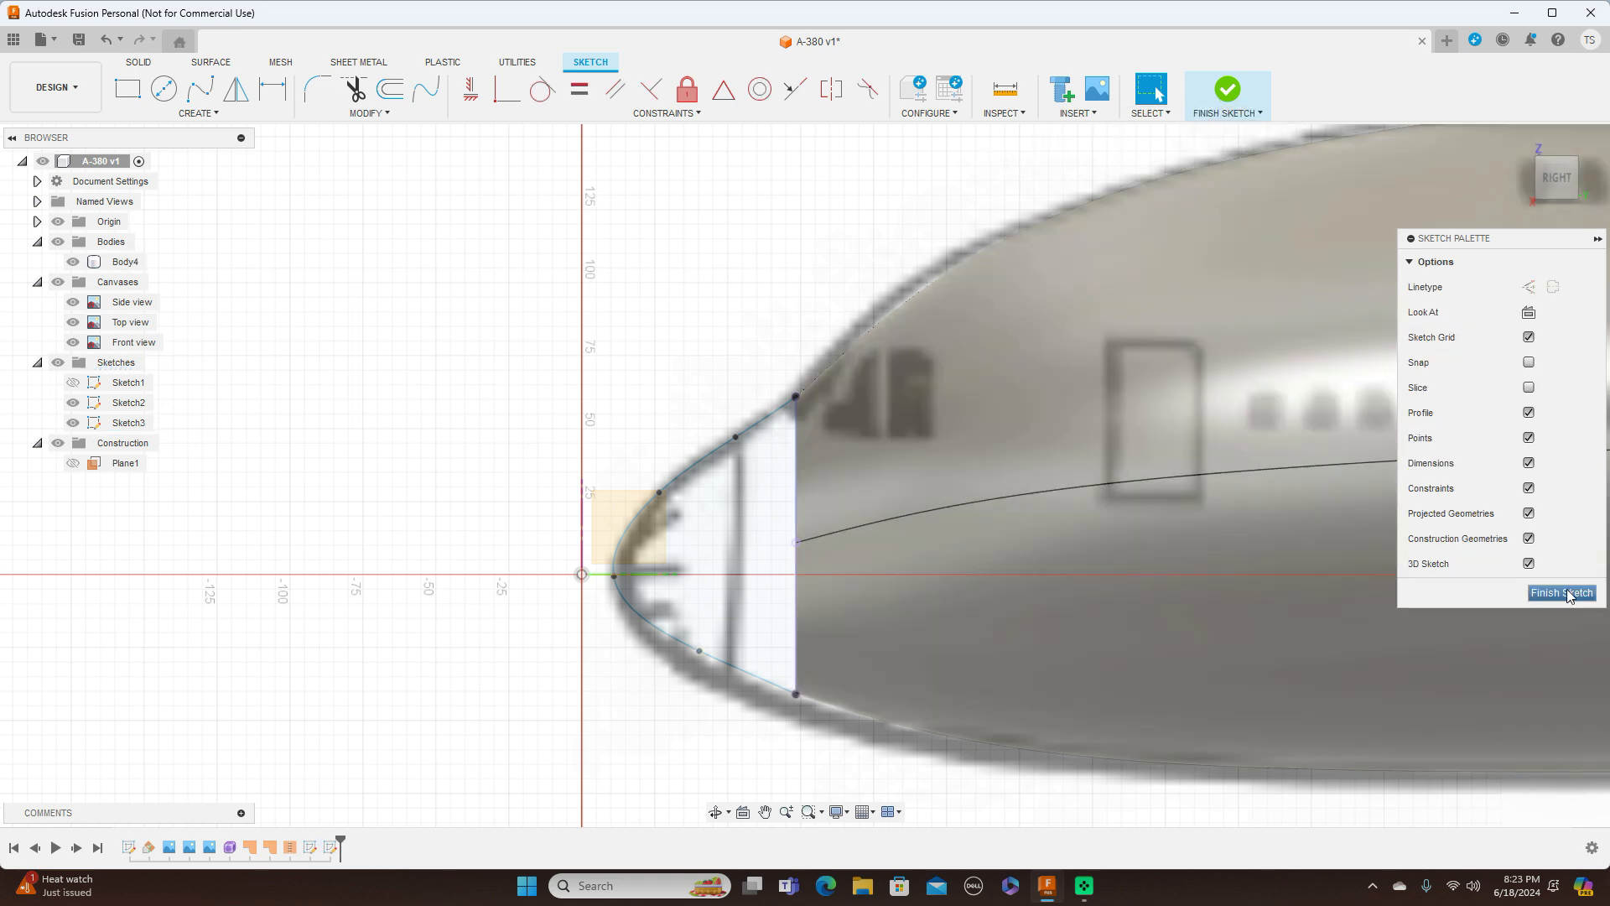
left_click(1565, 592)
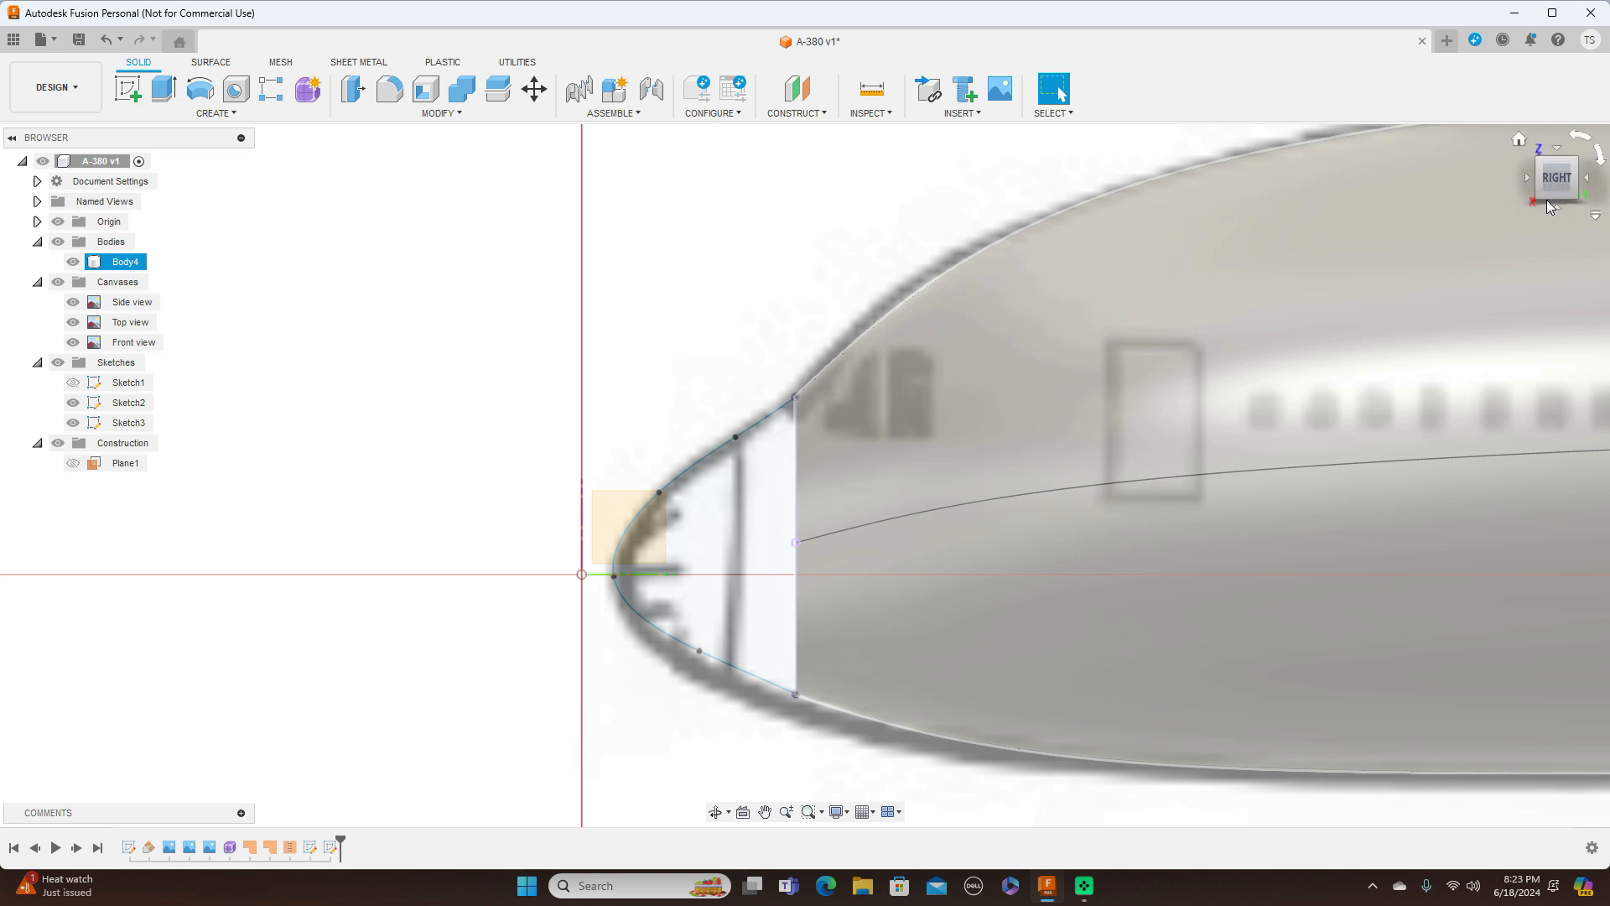
left_click(1542, 178)
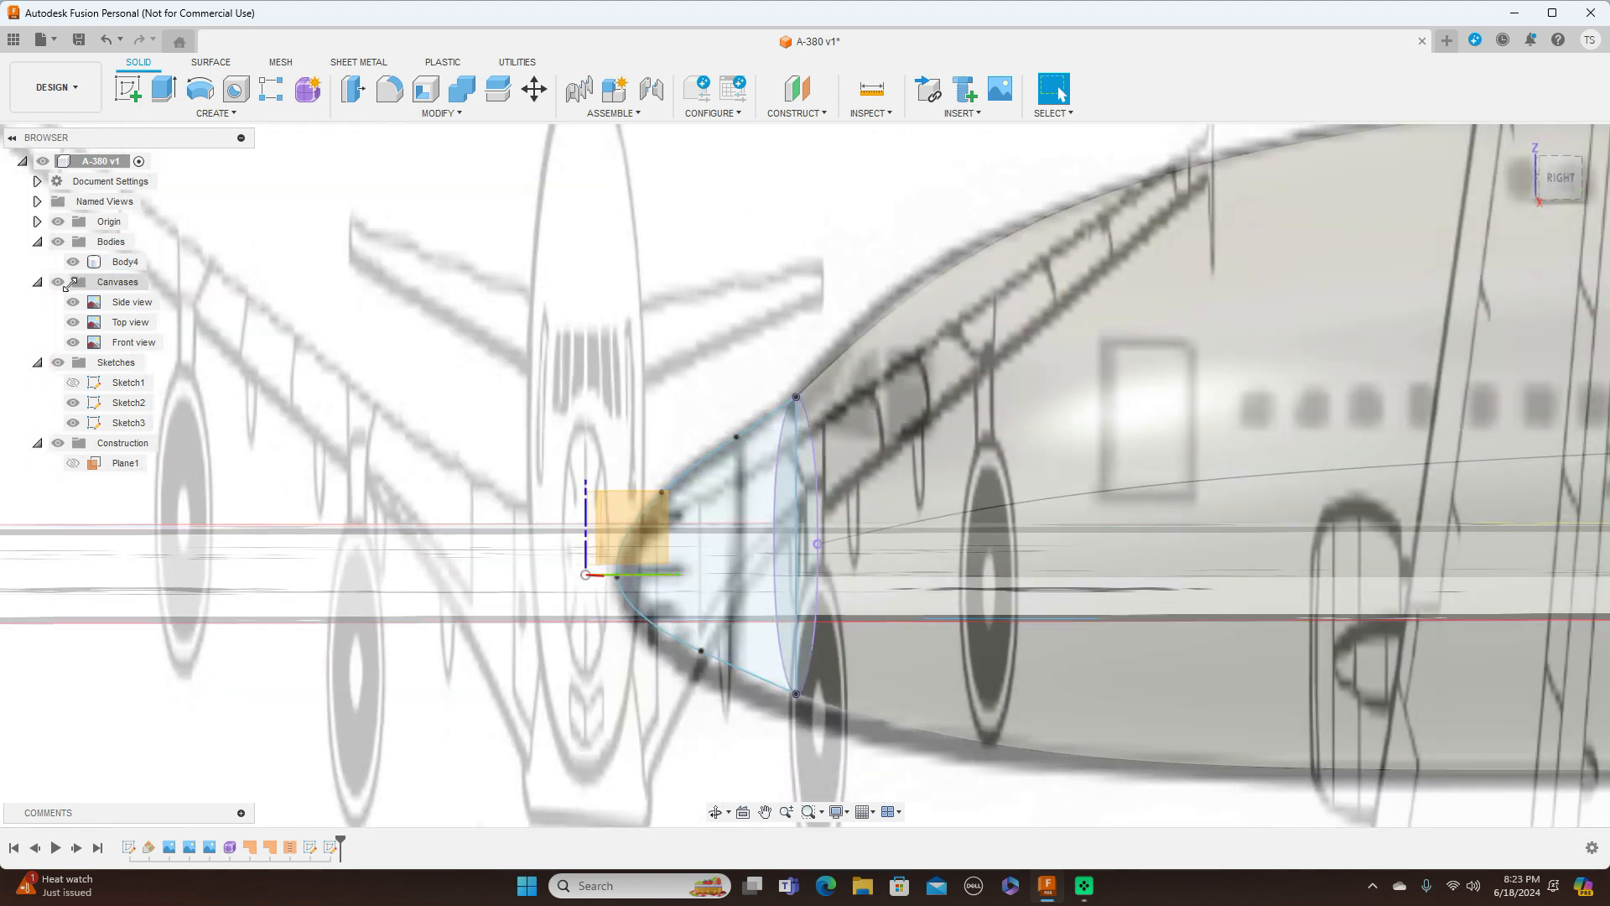
left_click(58, 283)
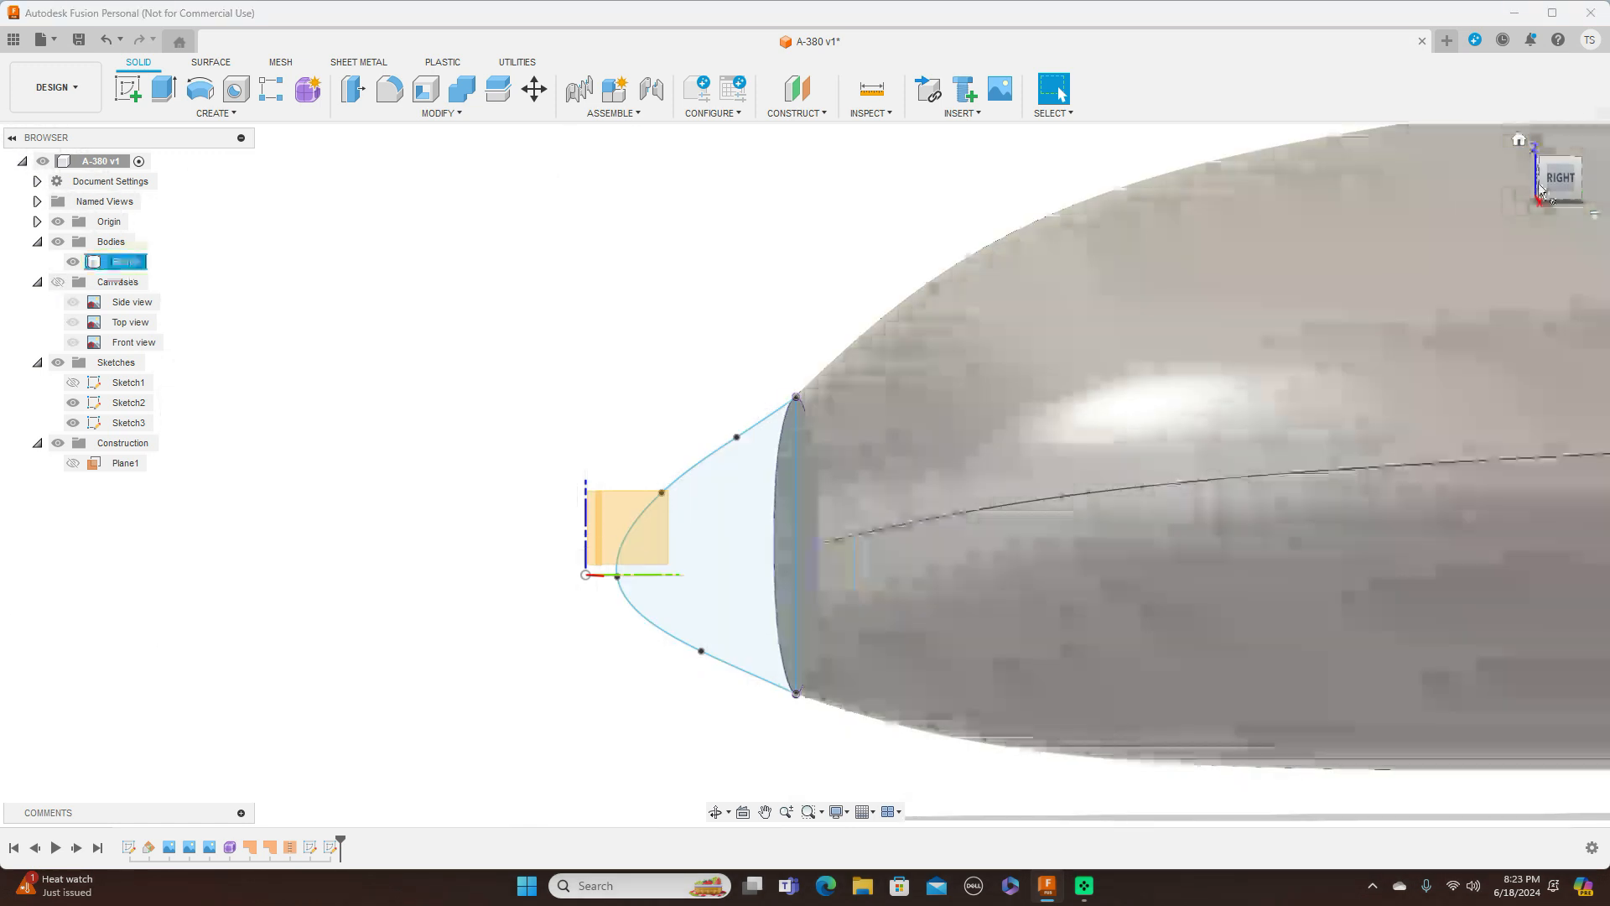
left_click(1541, 186)
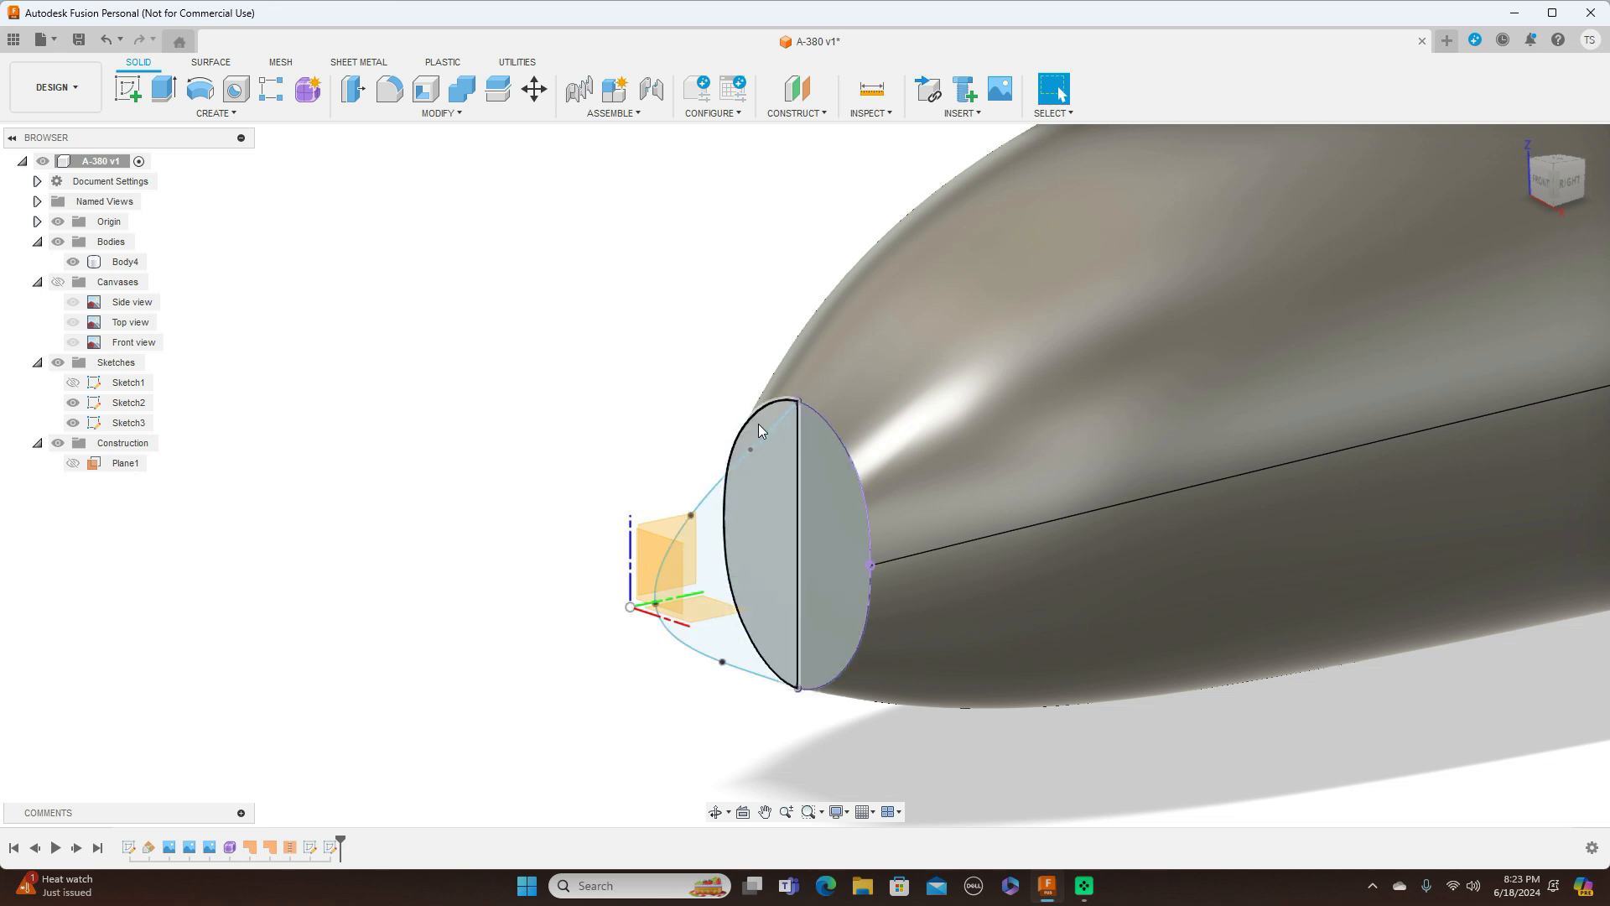
scroll(623, 339, "down", 3)
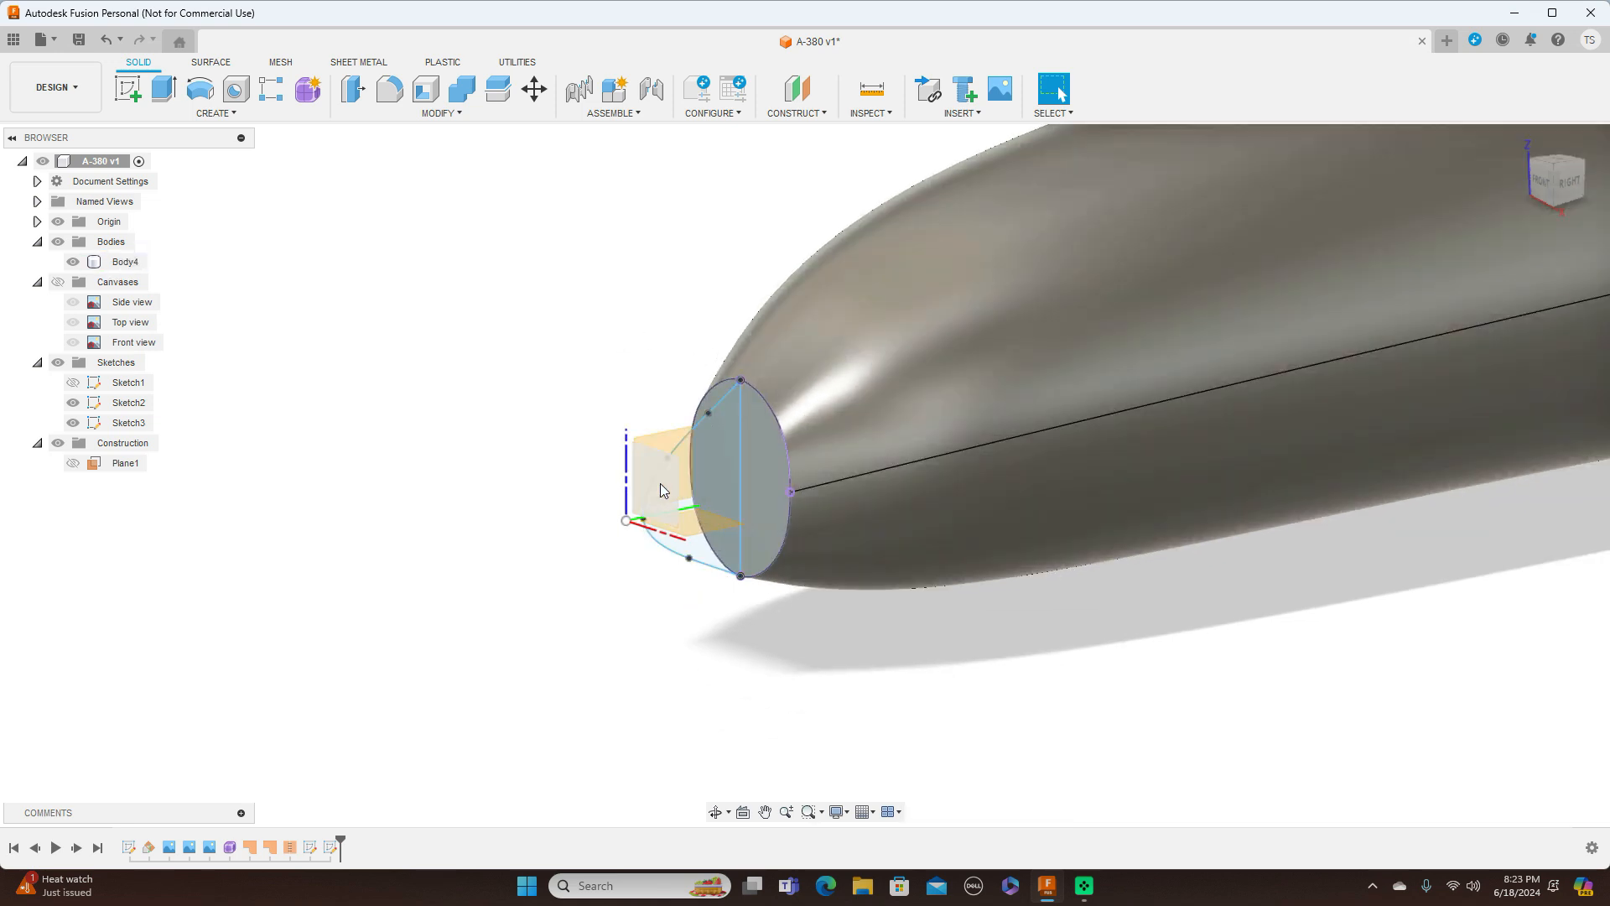
Hide the origin planes and axes around the nose
left_click(733, 574)
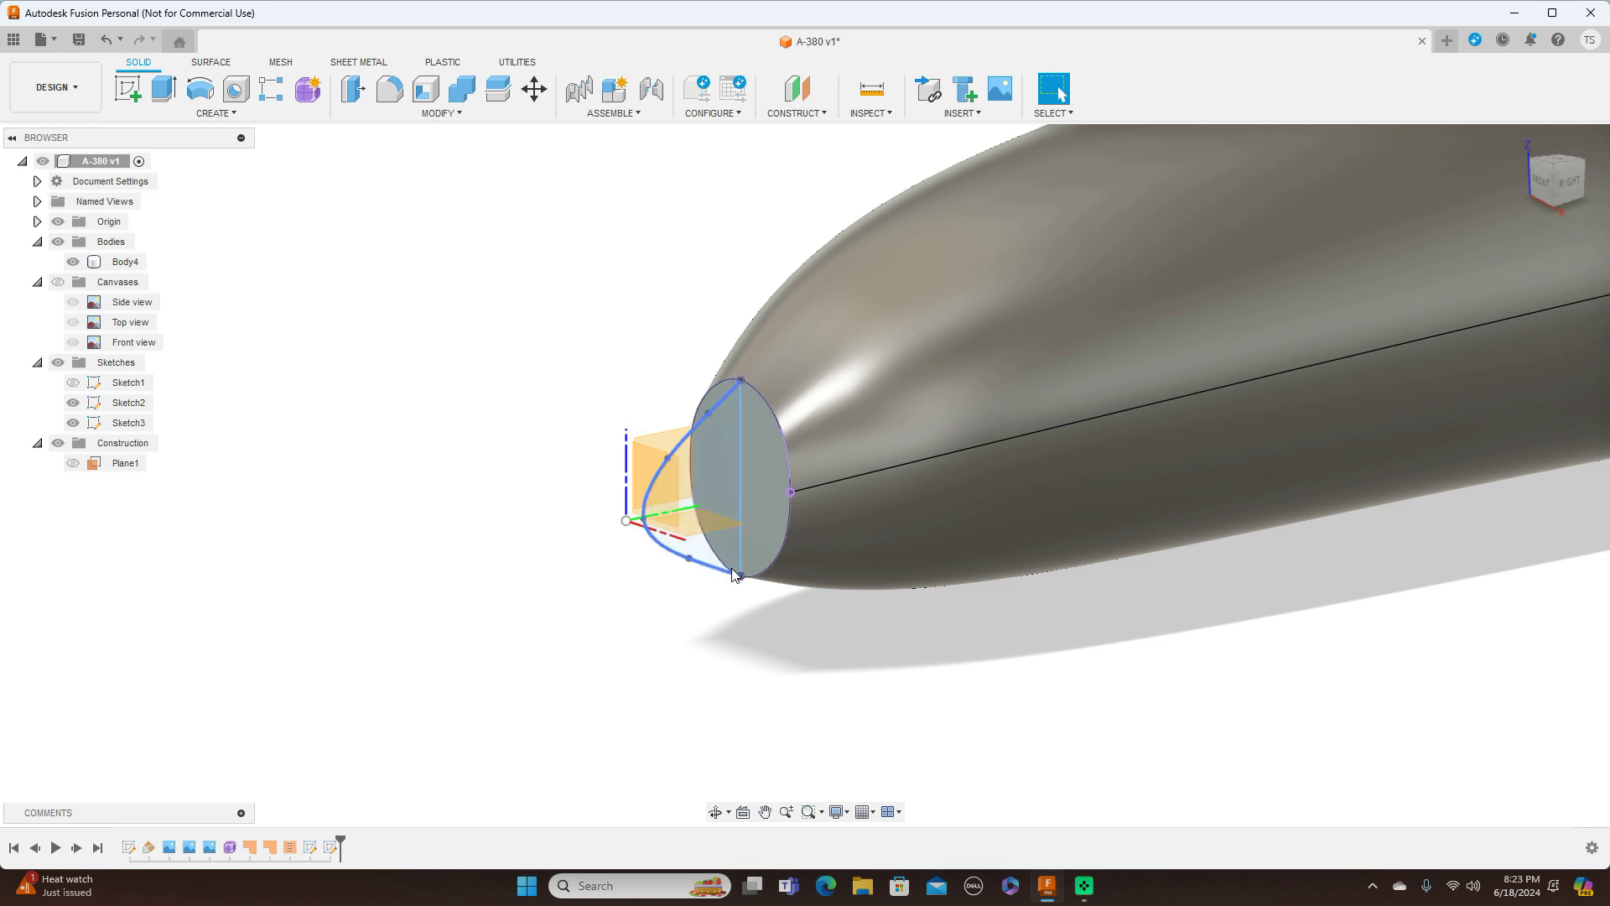
left_click(447, 273)
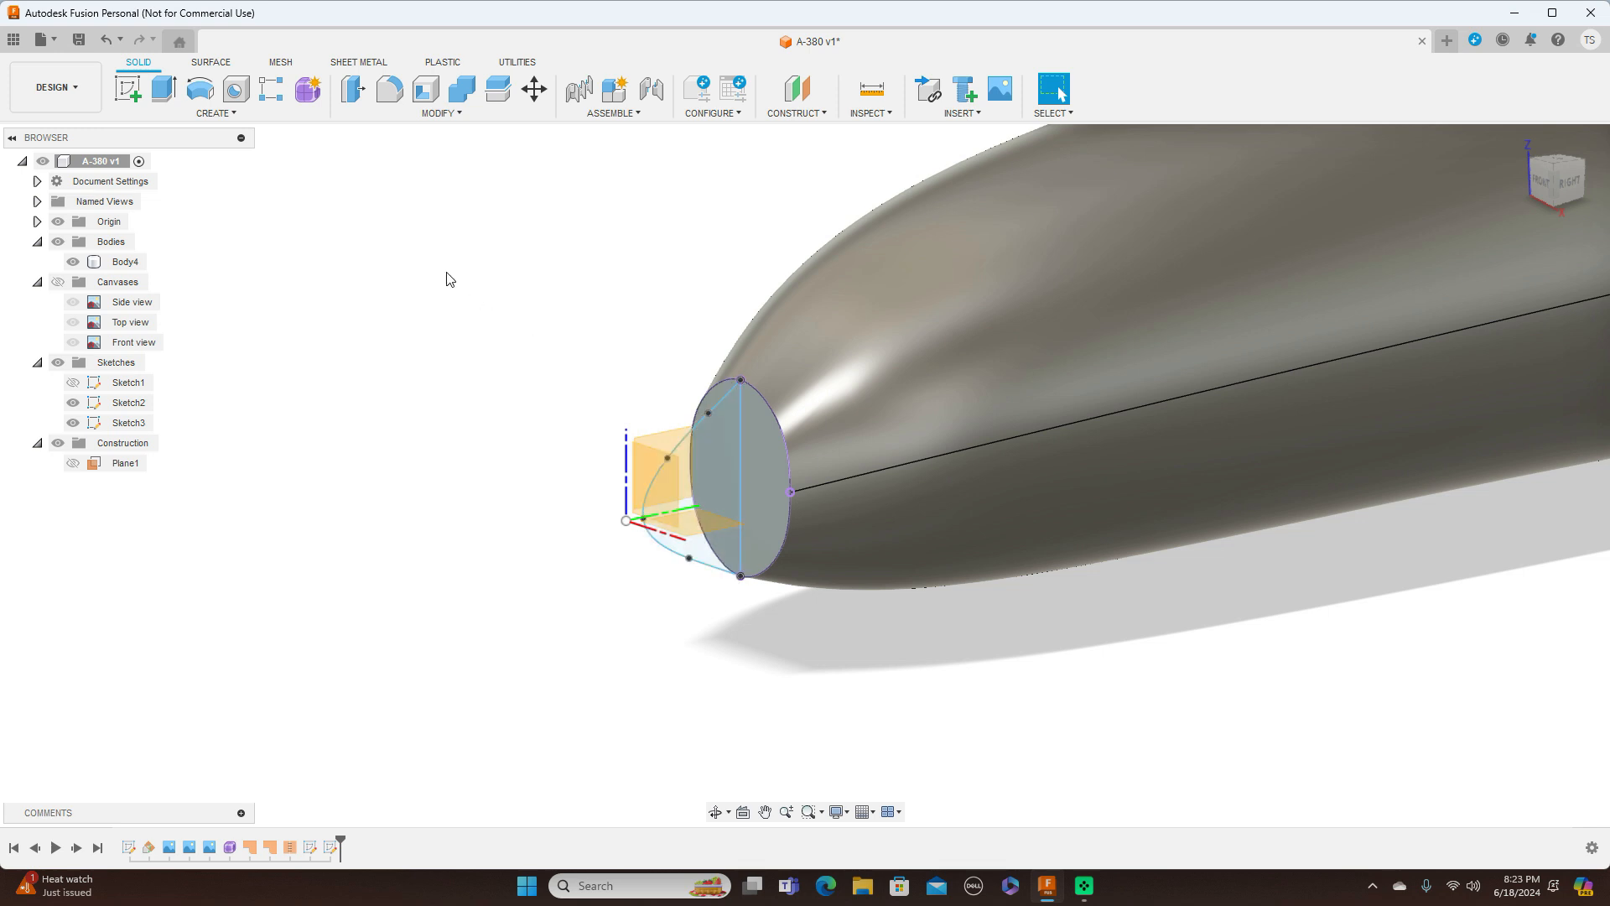
left_click(731, 403)
left_click(108, 221)
left_click(58, 222)
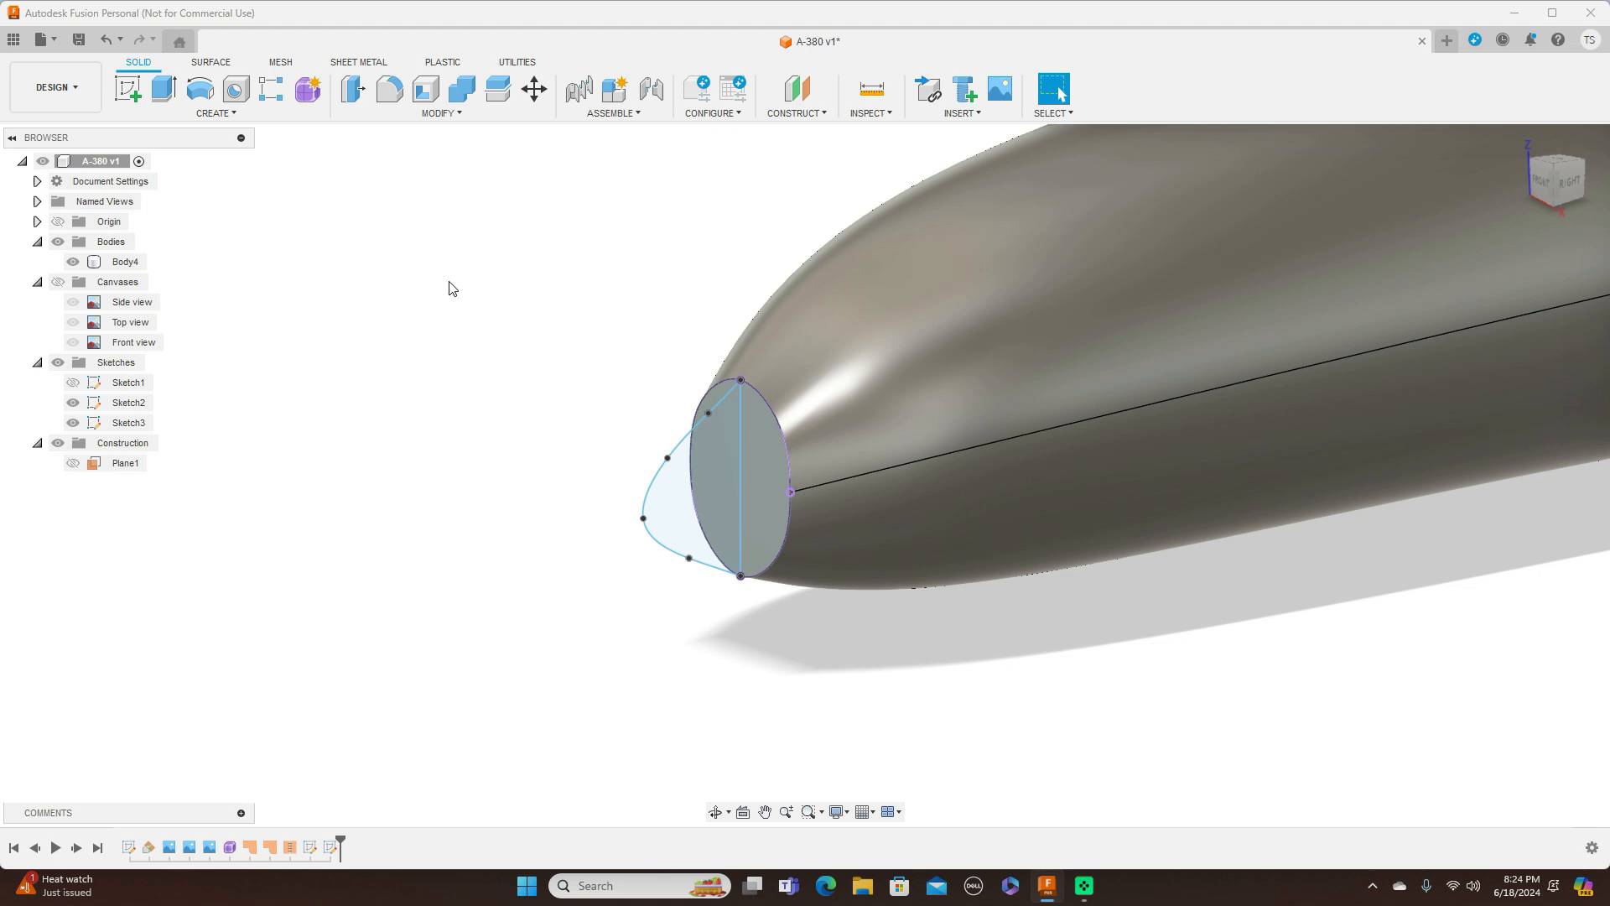
Loft the nose tip from one half of the nose face through the side-profile spline region to the other half, joining it to the fuselage
left_click(247, 111)
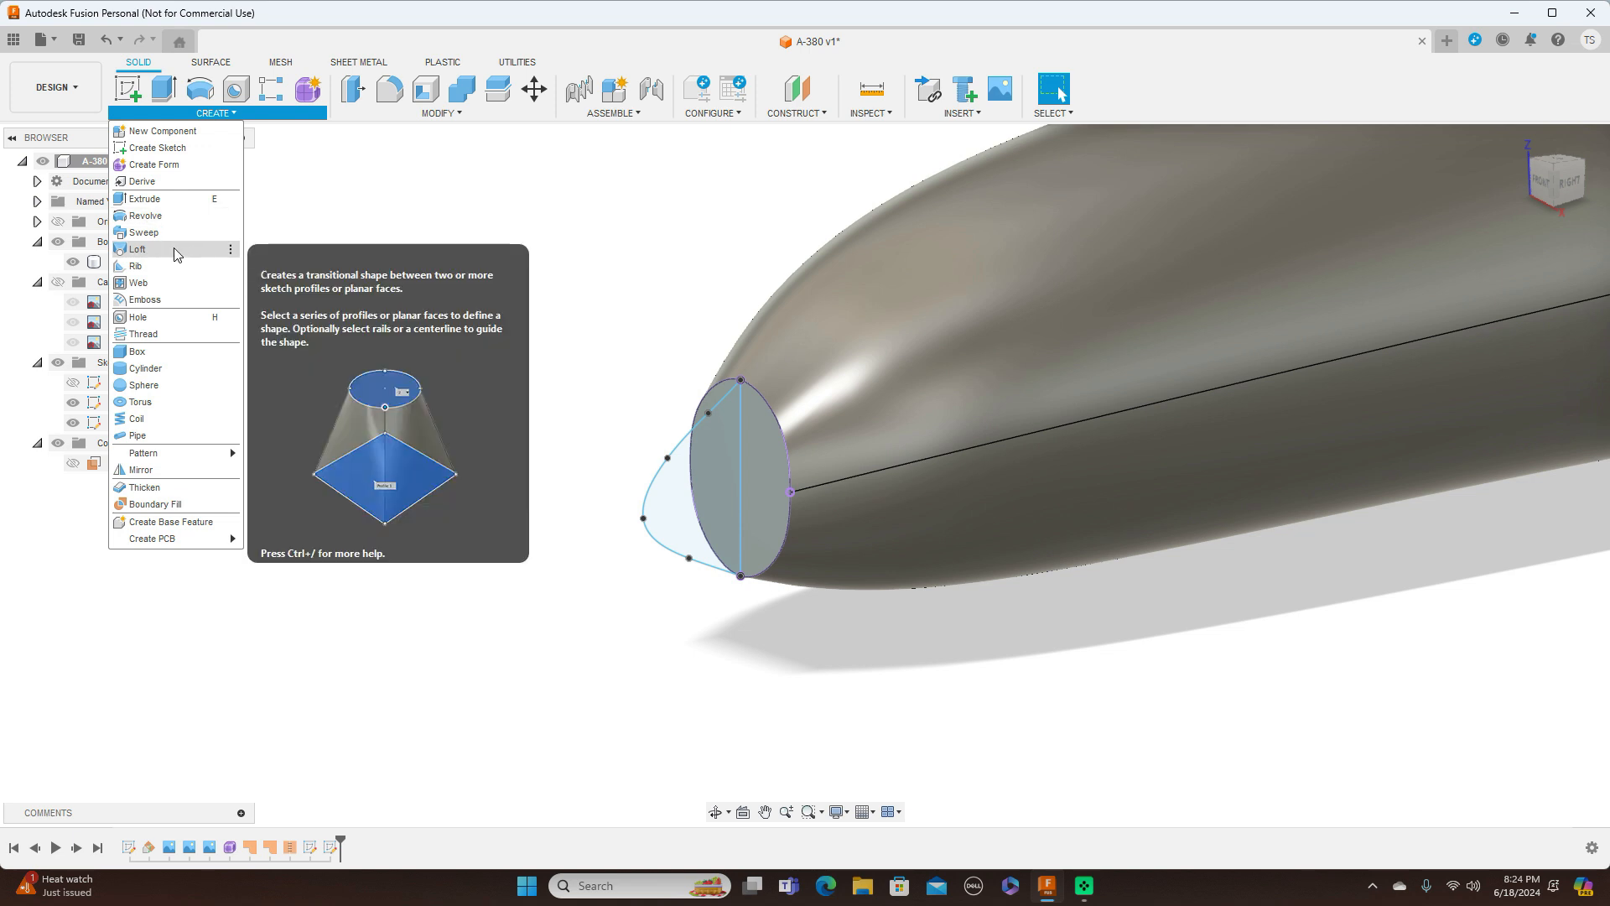
left_click(138, 250)
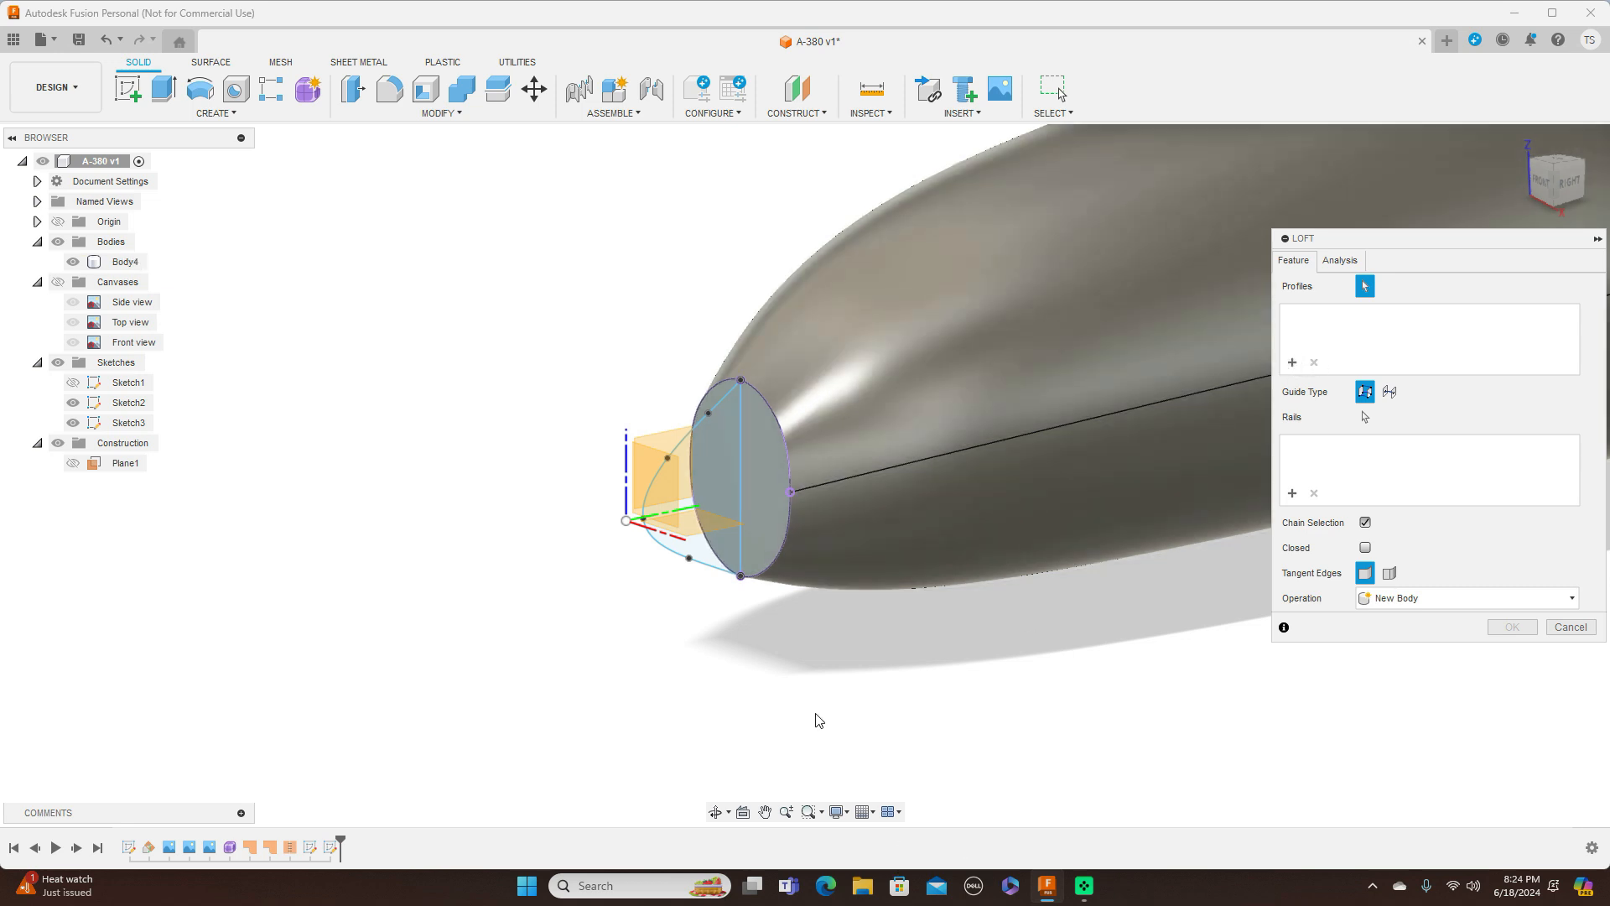
left_click(773, 490)
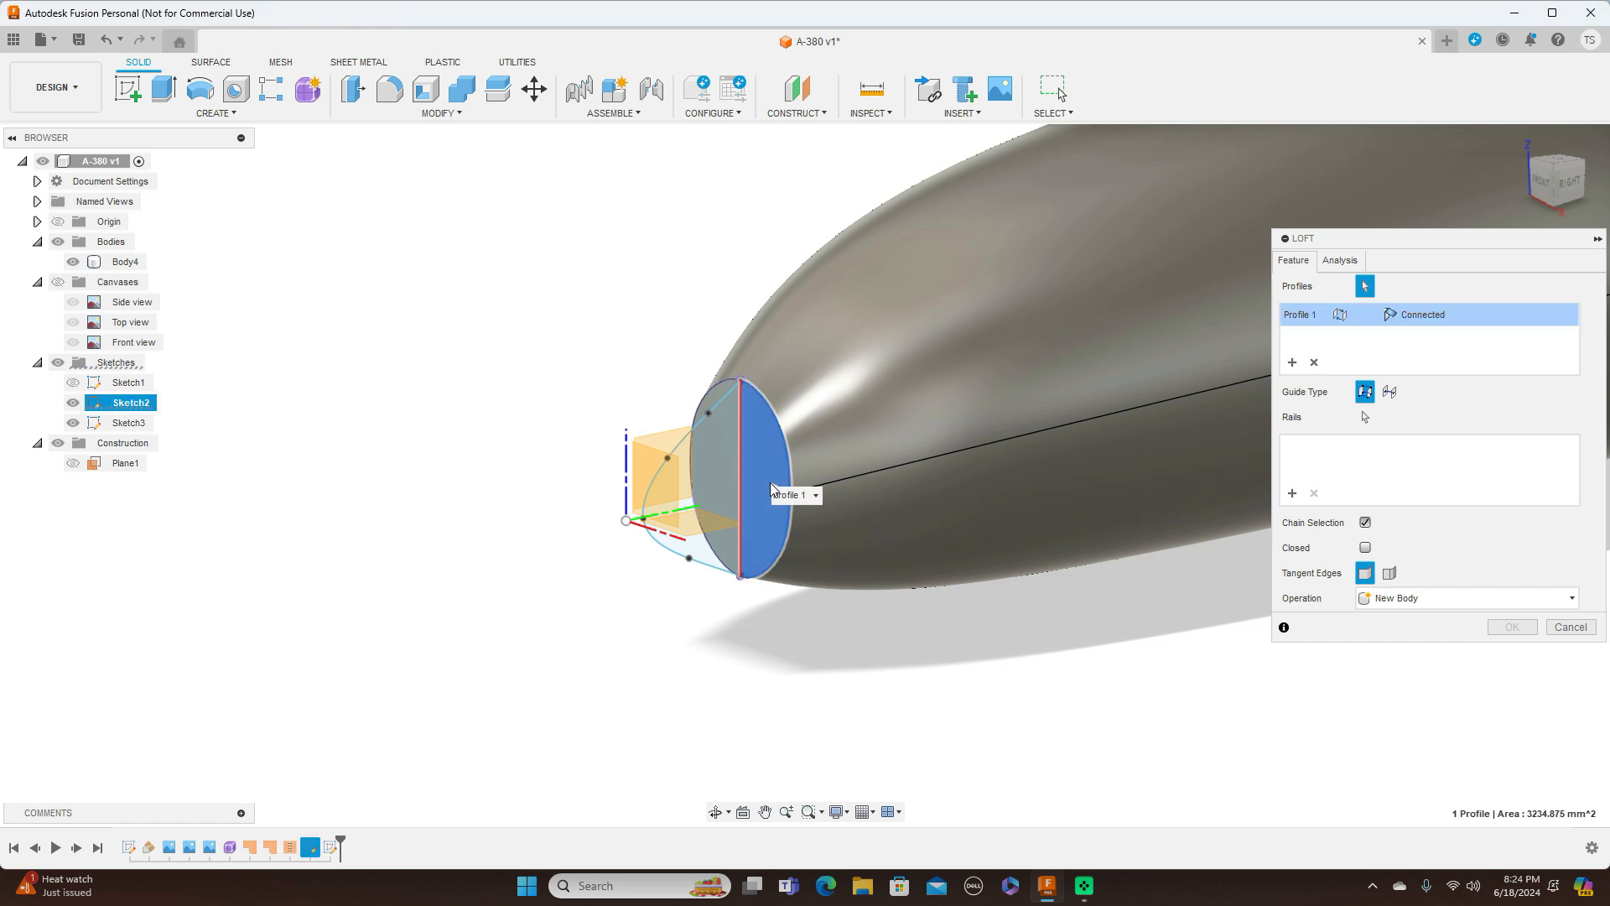
left_click(693, 548)
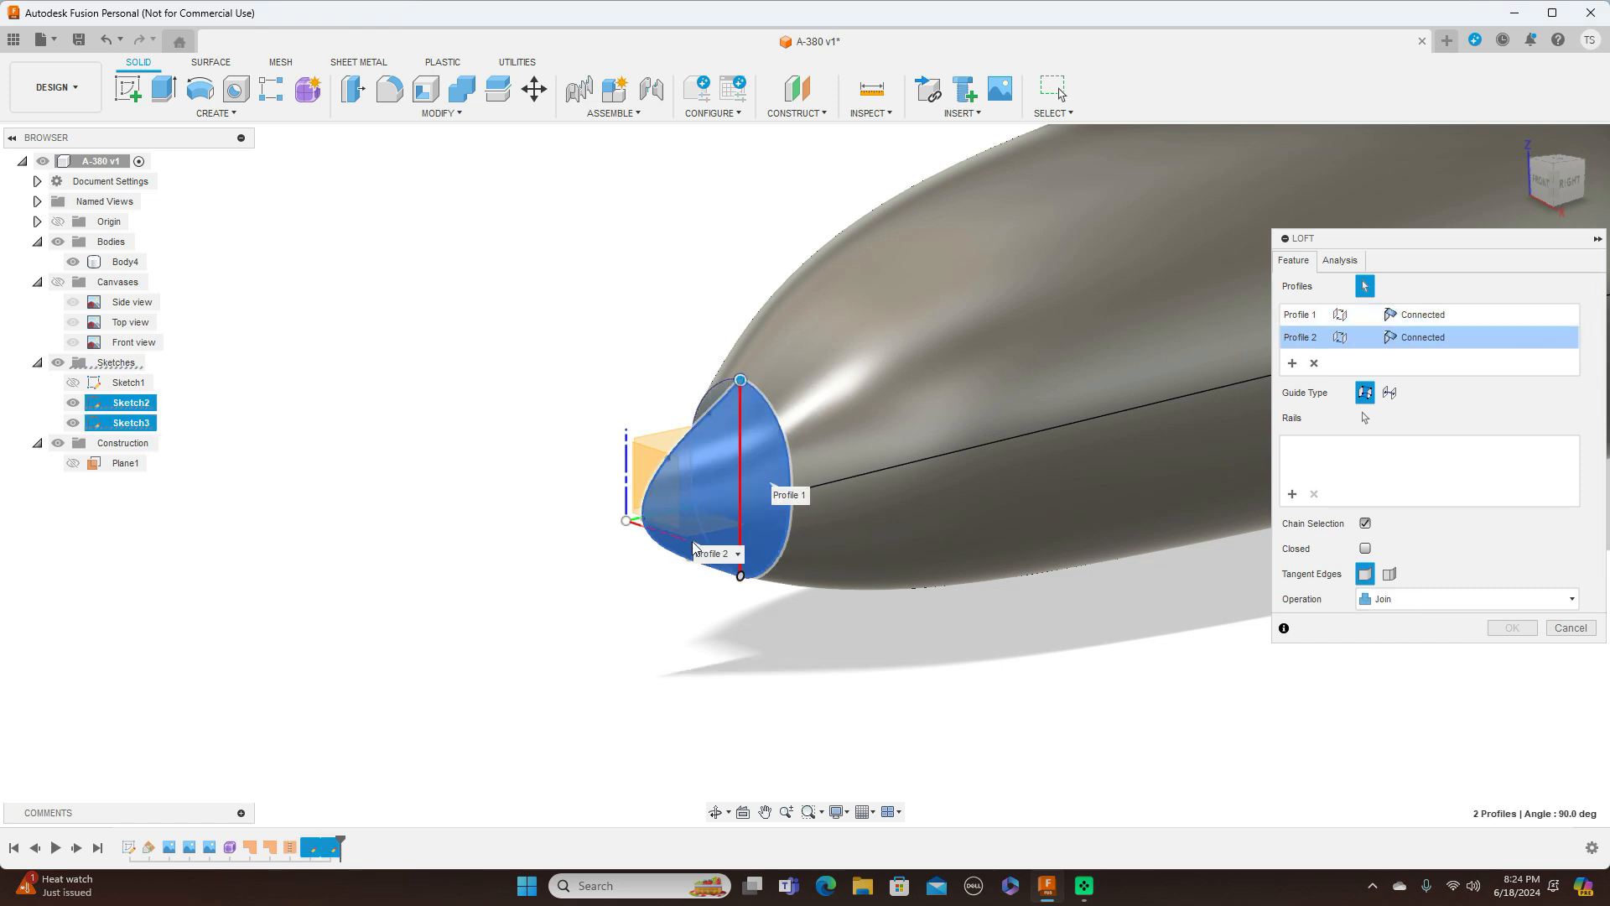
left_click_drag(1558, 187, 1609, 182)
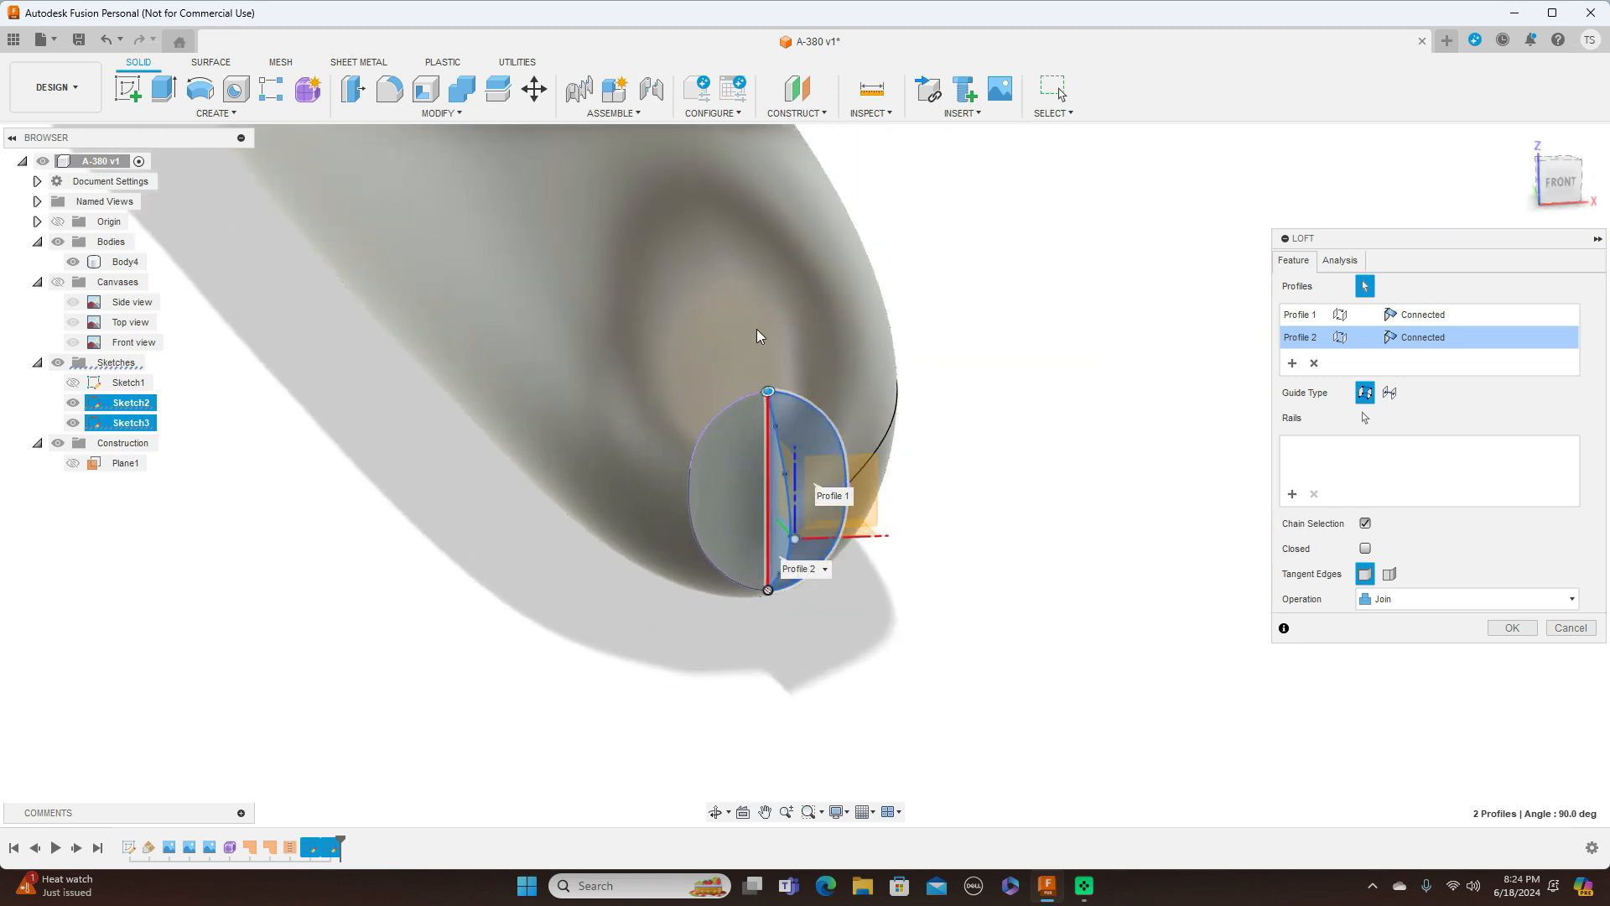
left_click(728, 447)
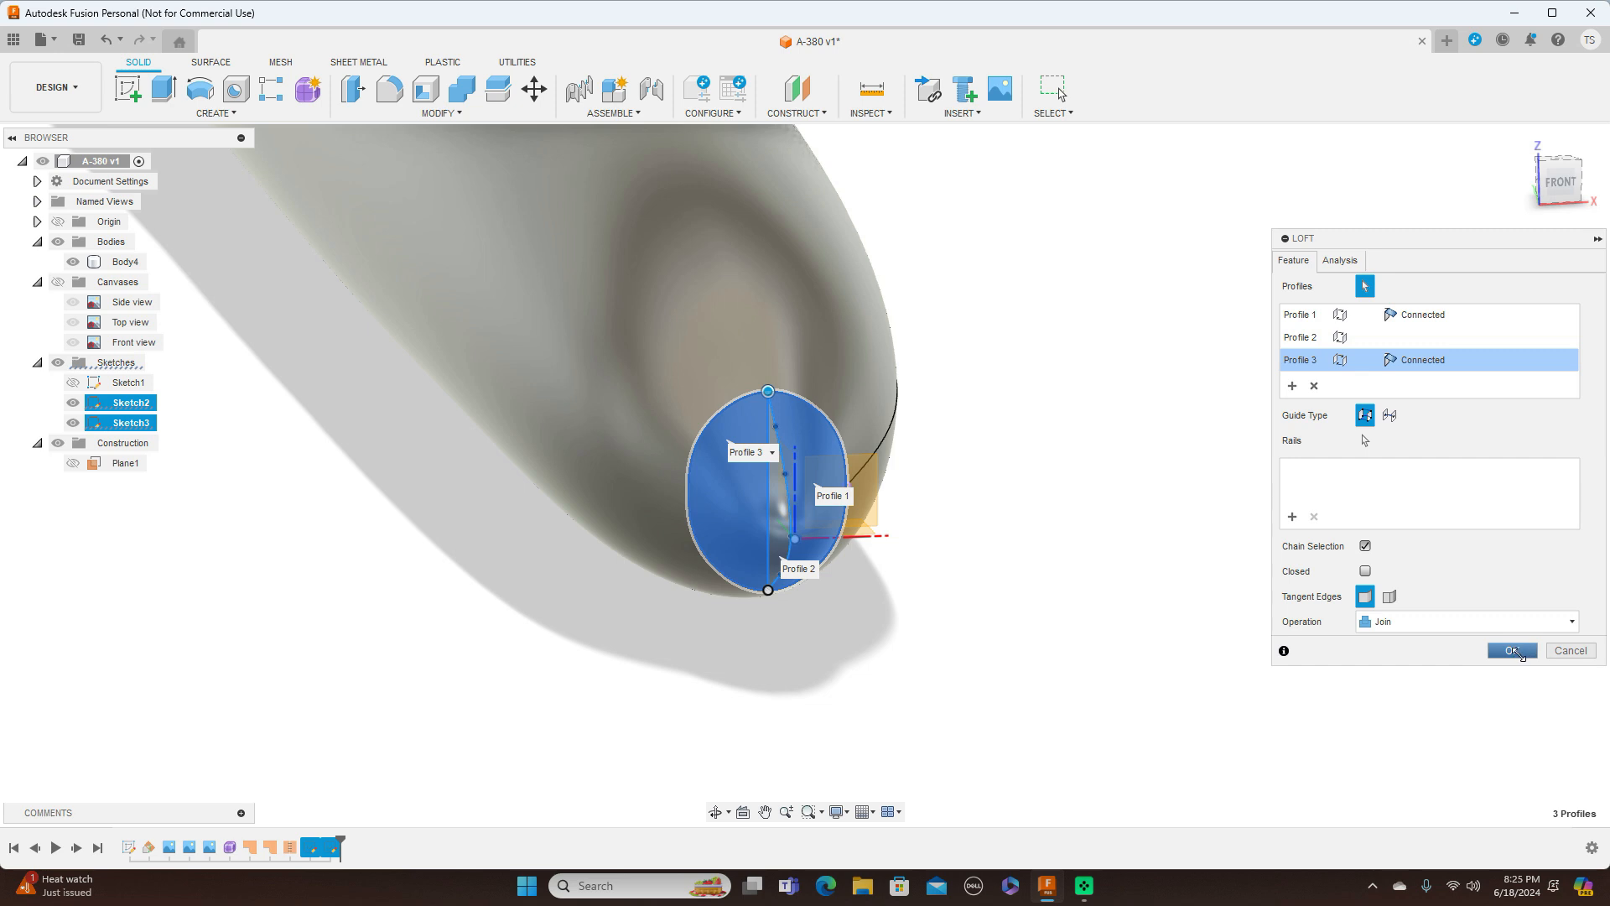
left_click(1513, 651)
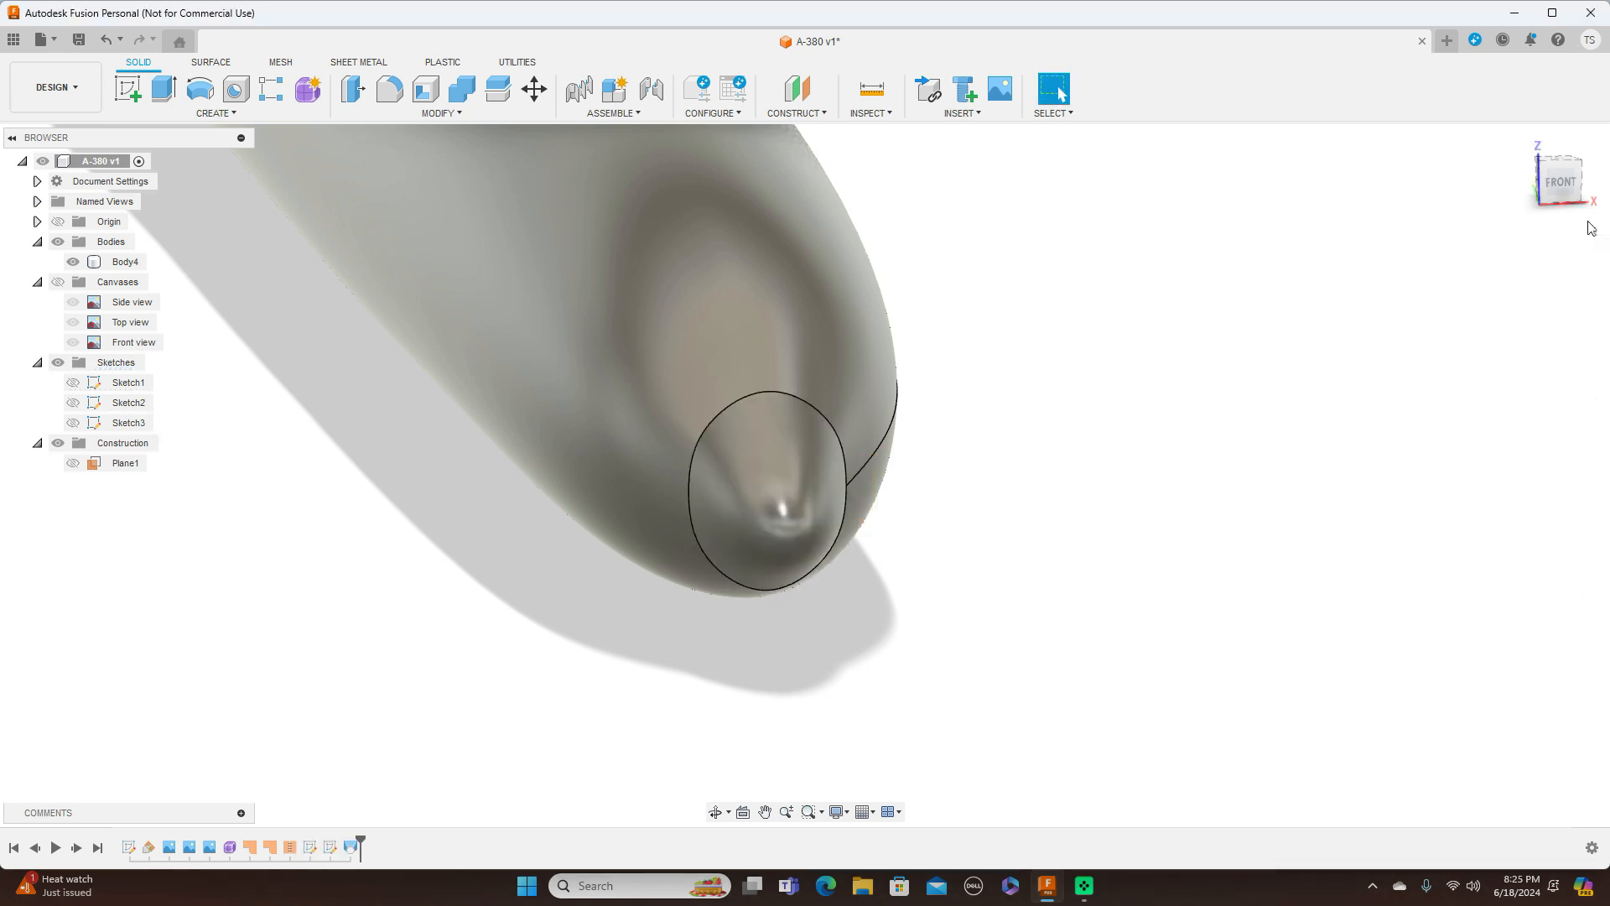
Compare the lofted nose tip with the reference canvases in the right side view and hide the canvases again
left_click(1579, 181)
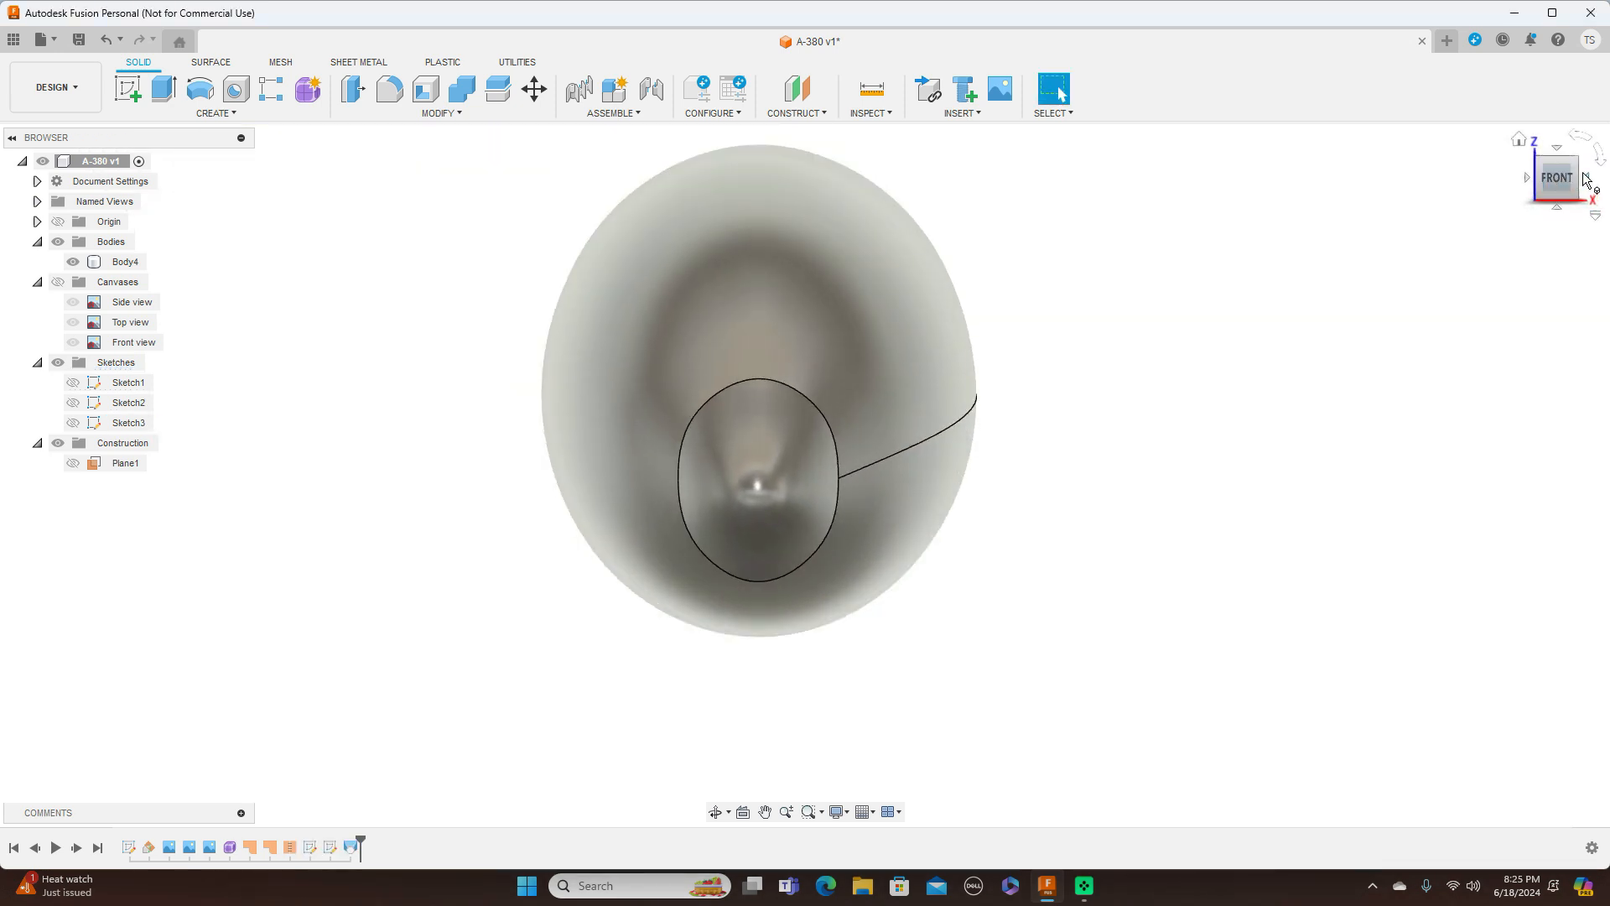
left_click(1585, 179)
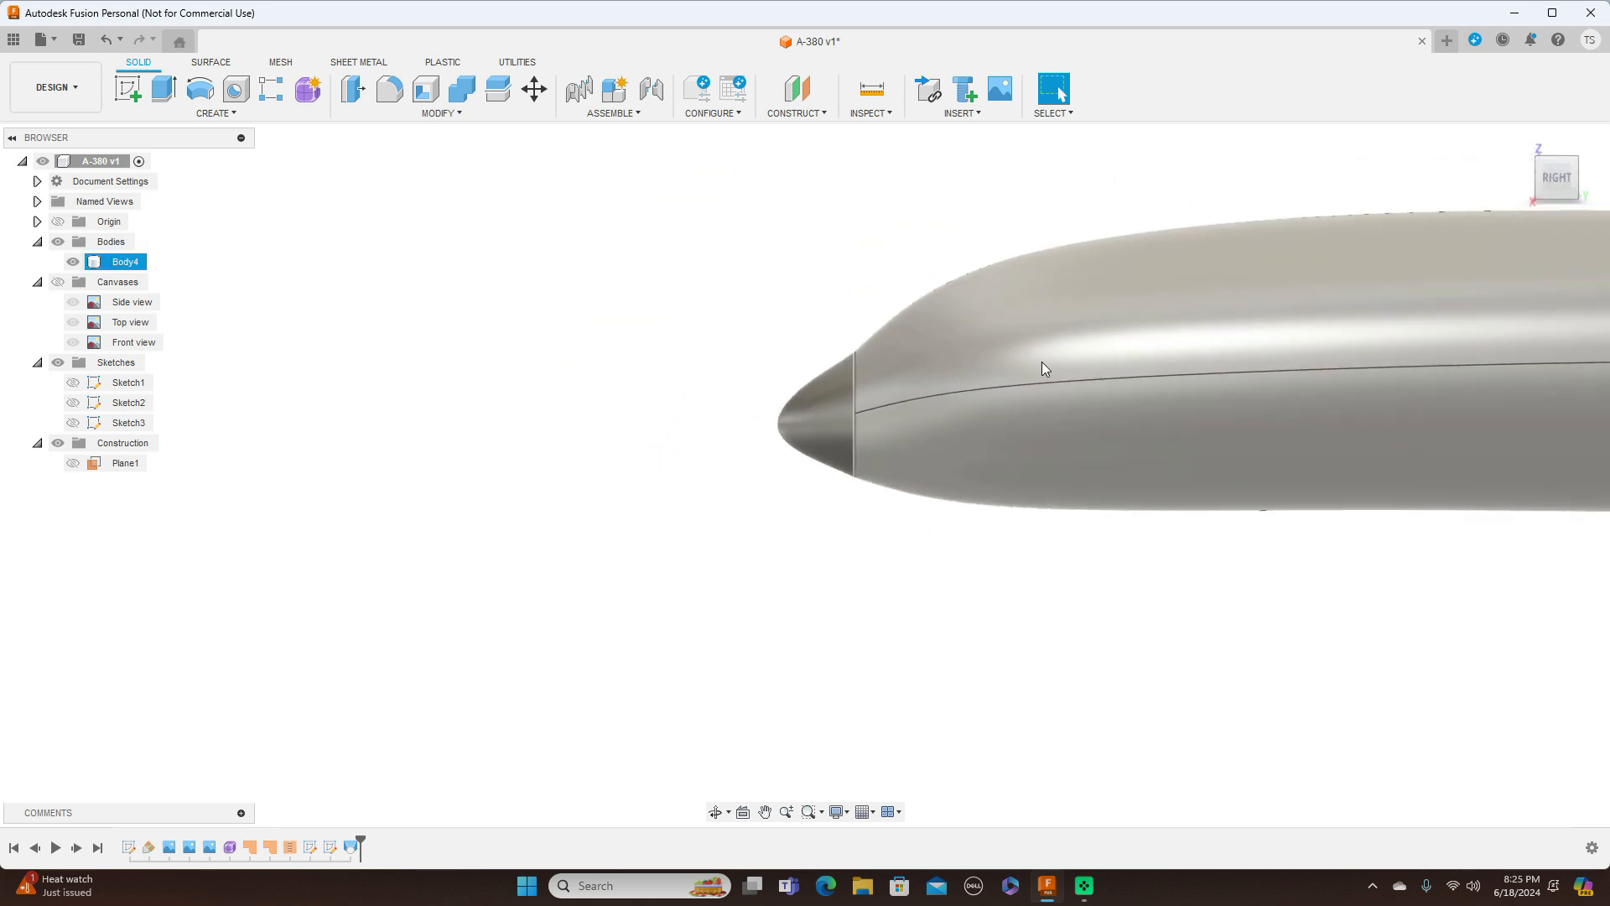
middle_click_drag(1192, 669, 599, 679)
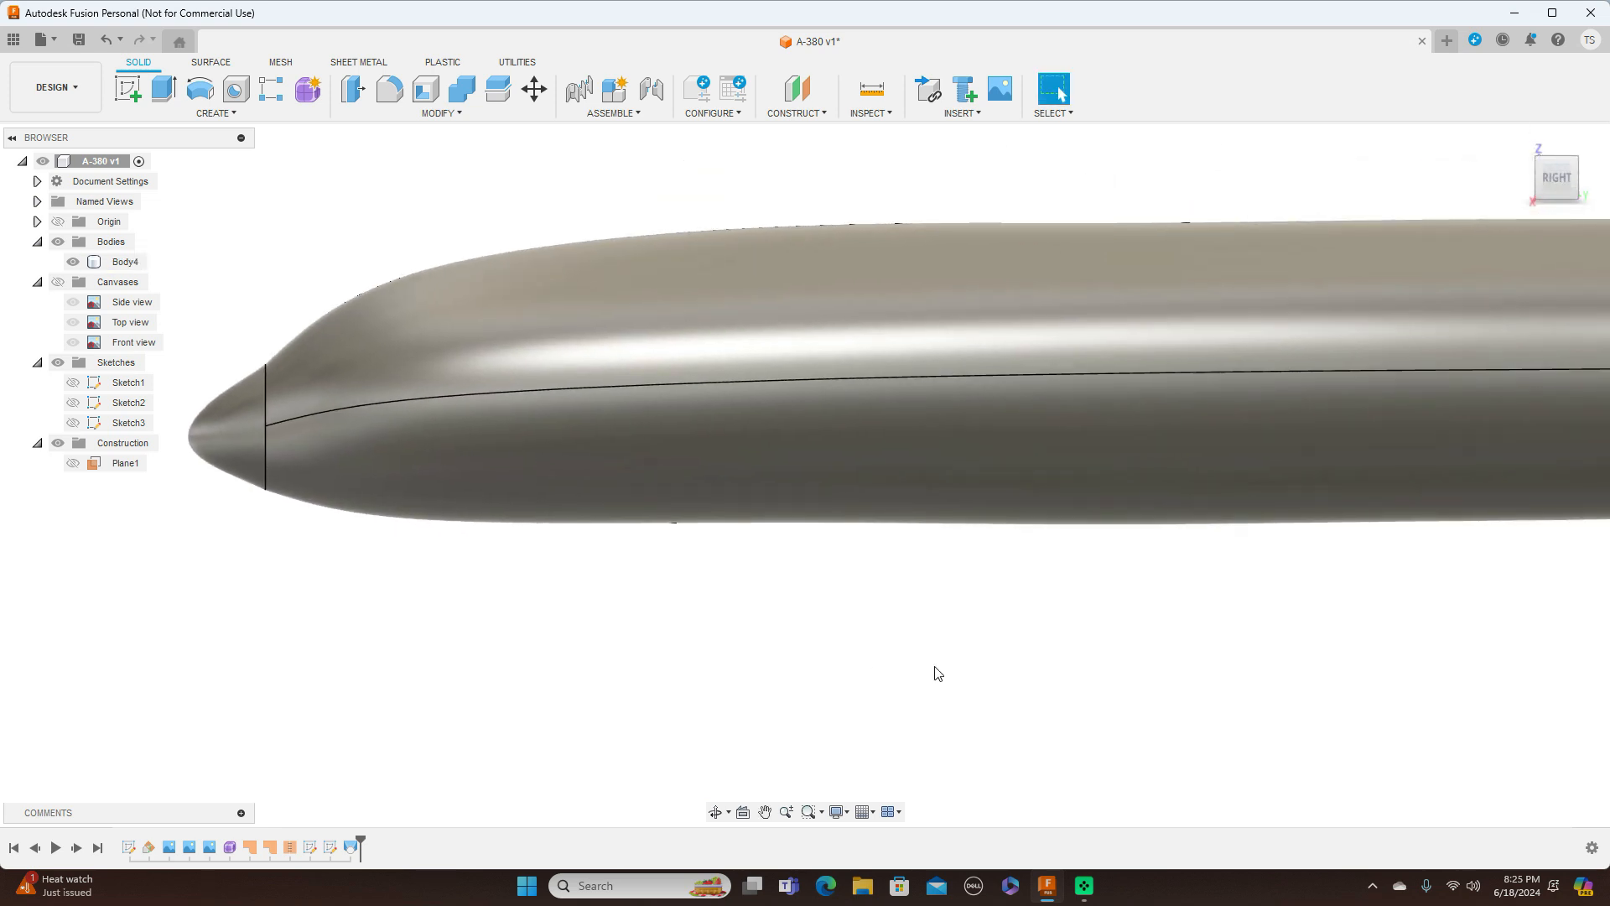
scroll(938, 674, "down", 2)
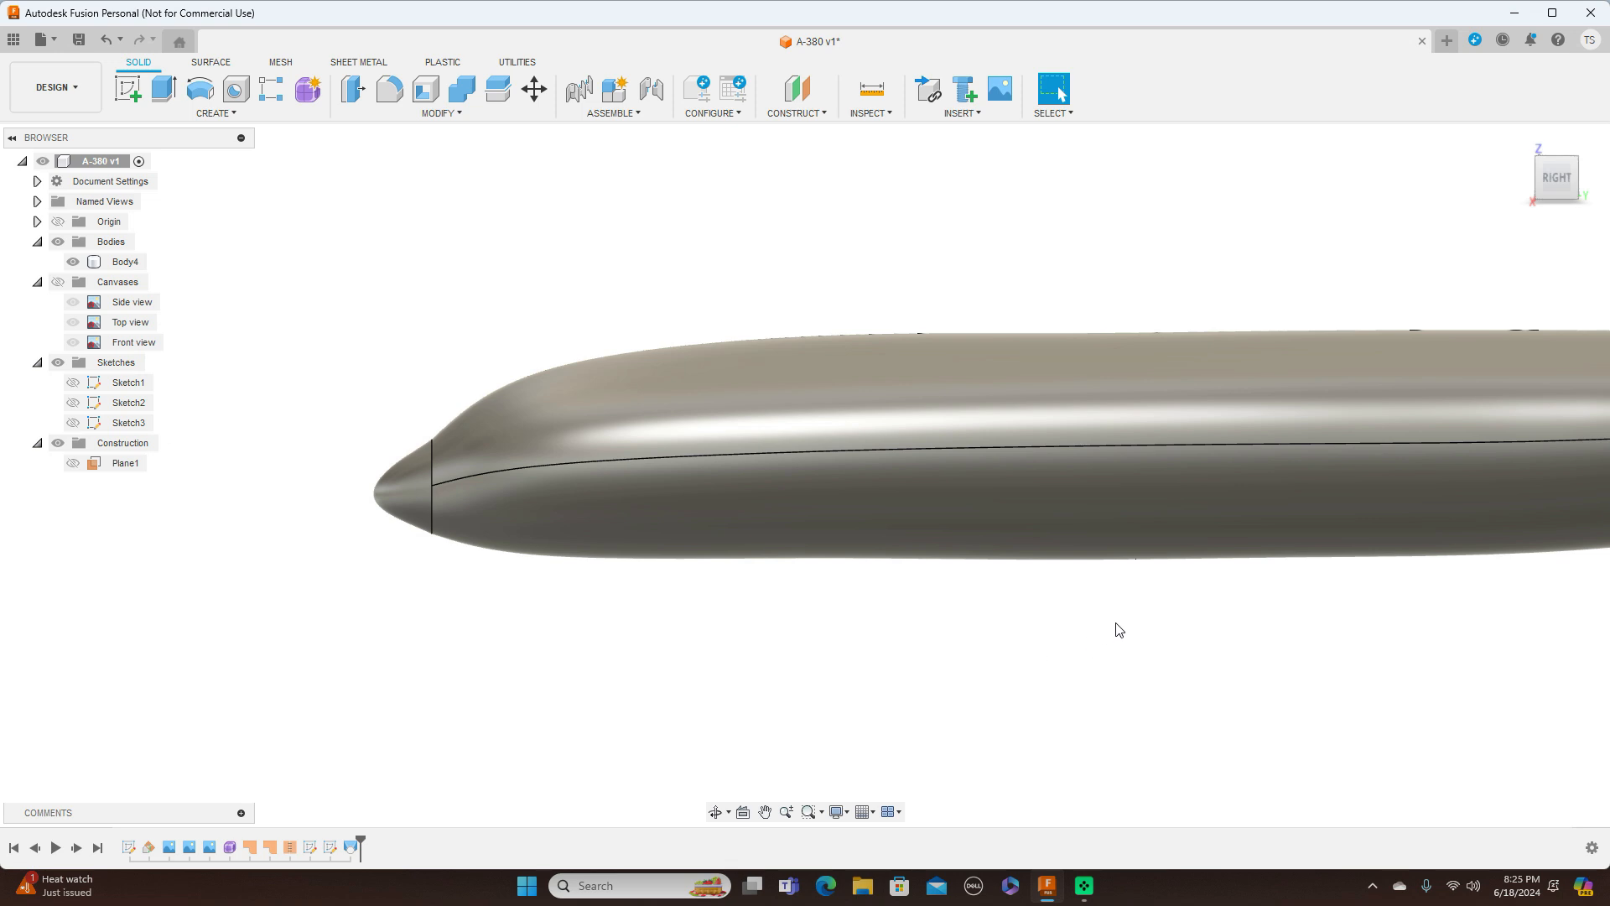
middle_click_drag(1141, 617, 1024, 618)
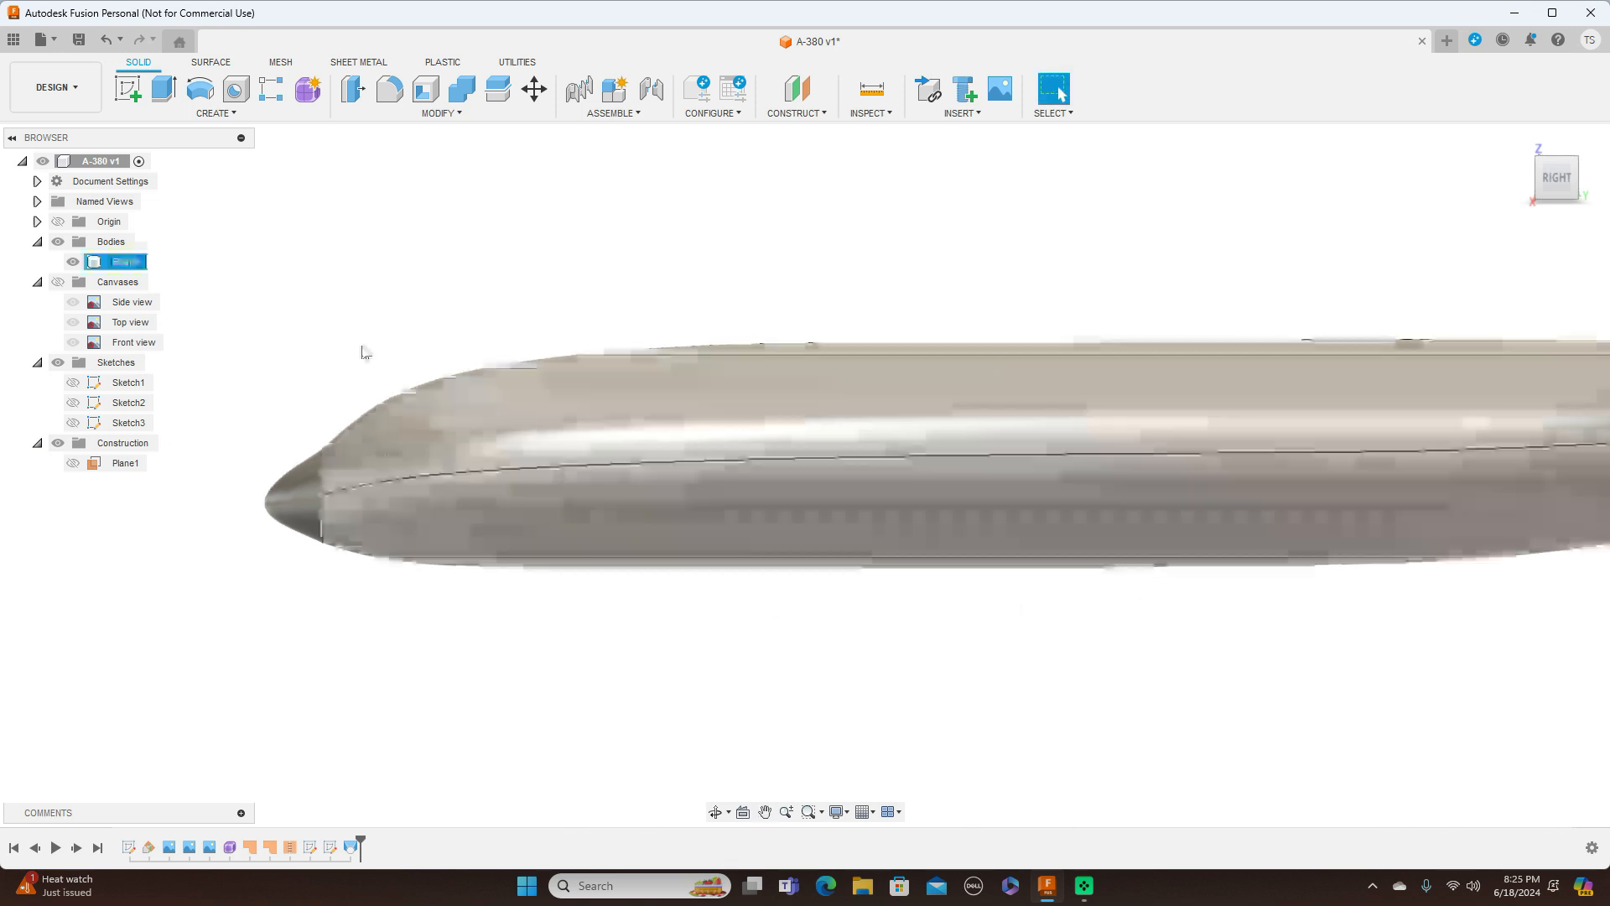
left_click(58, 282)
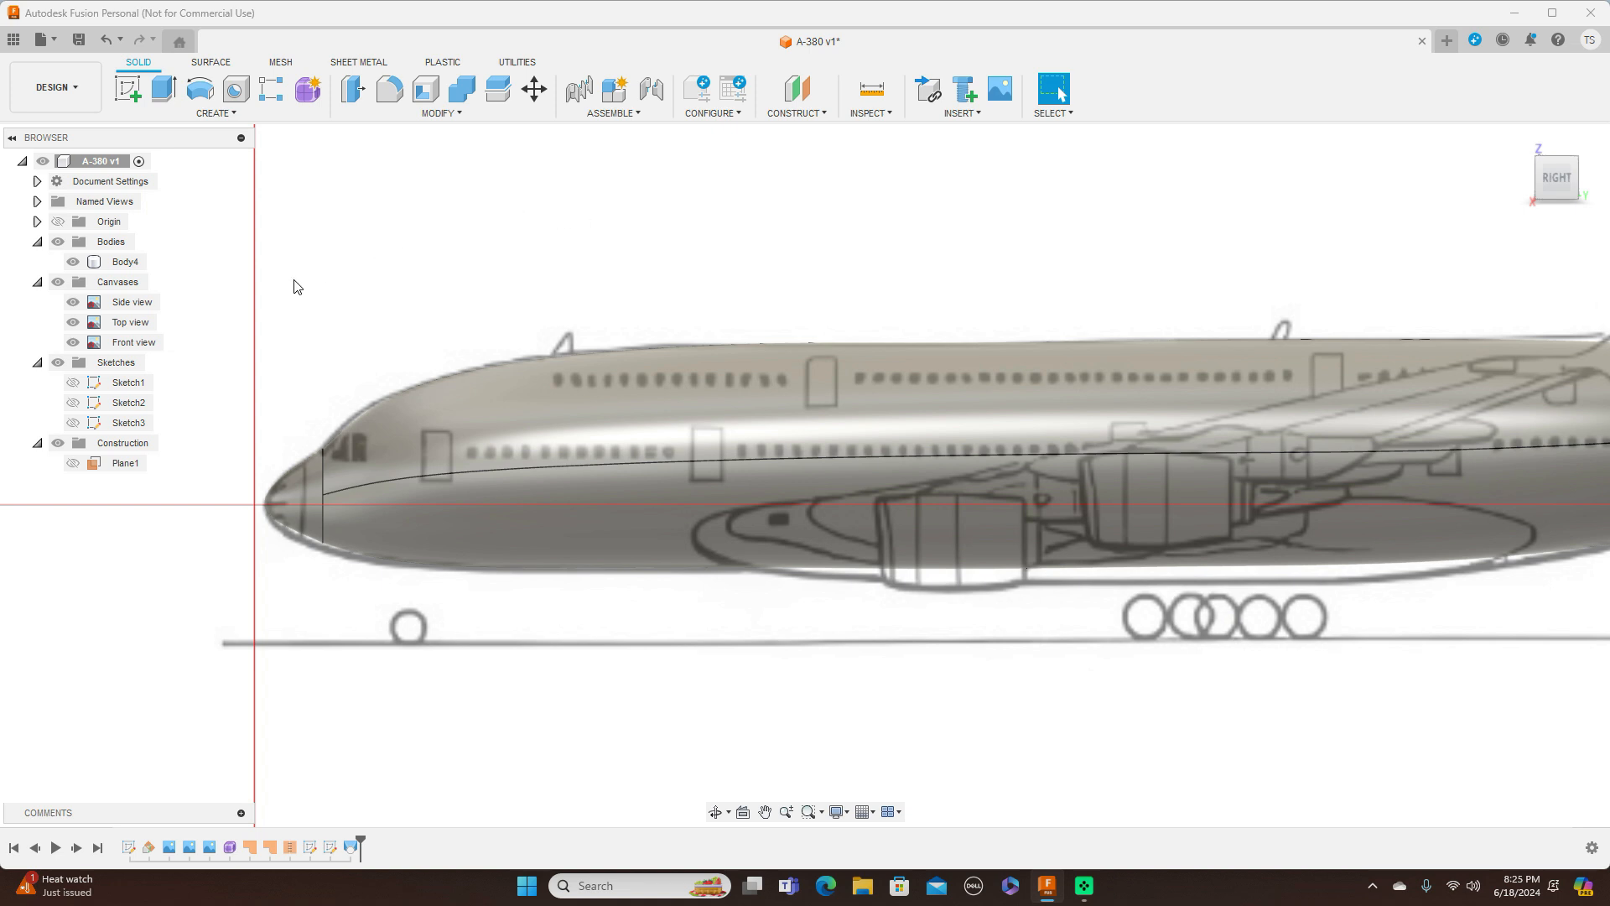
left_click(58, 285)
scroll(918, 298, "down", 2)
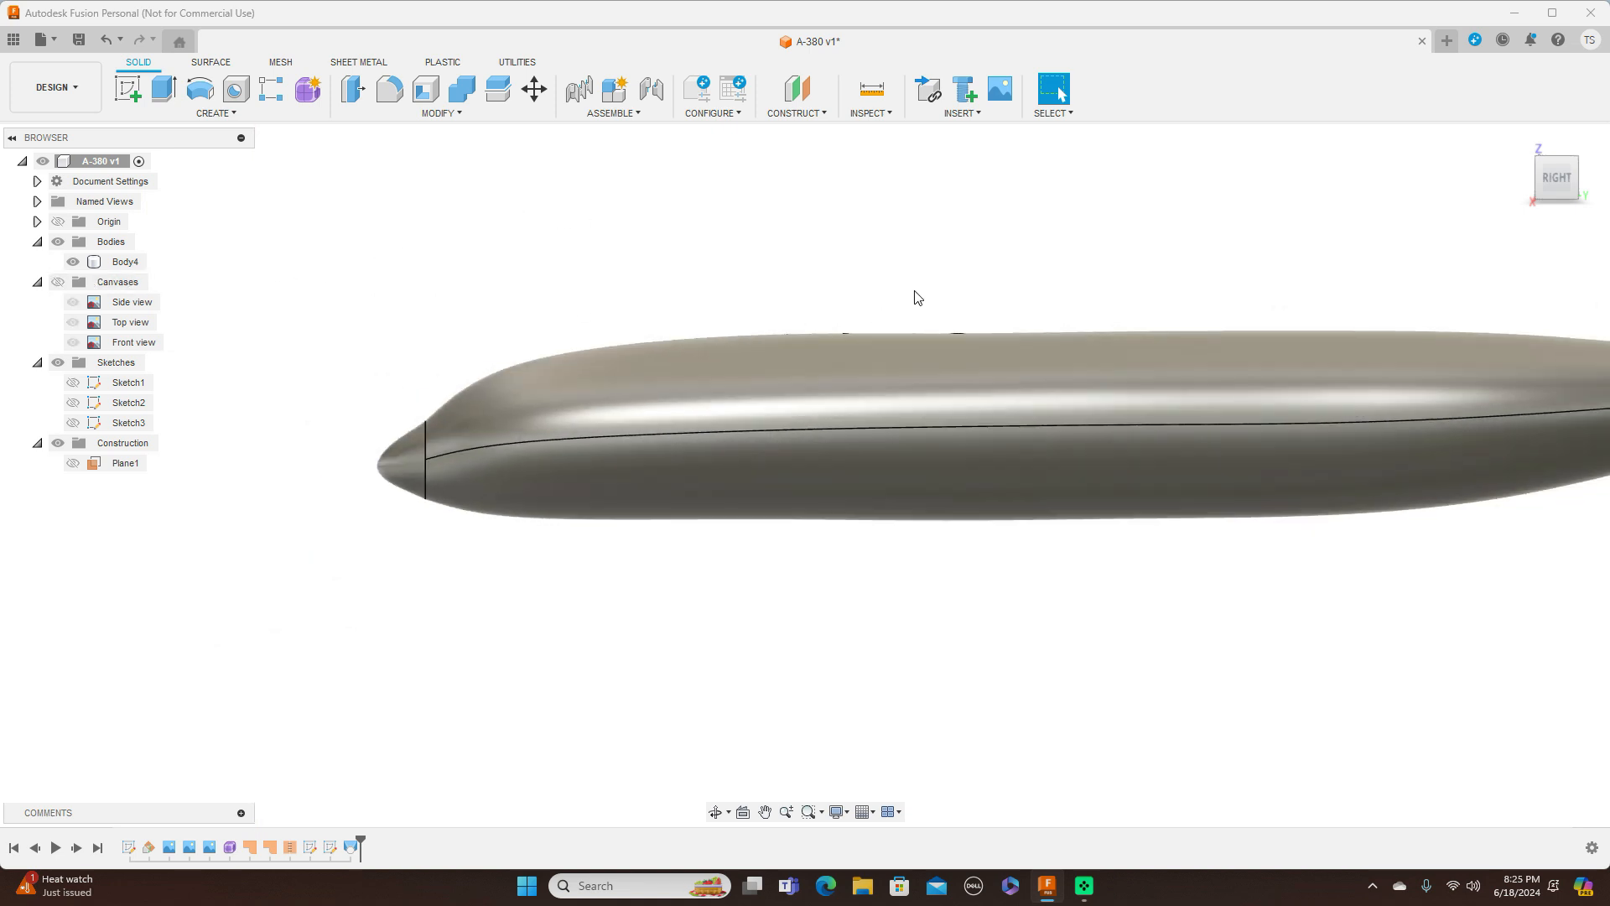
mouse_move(1548, 182)
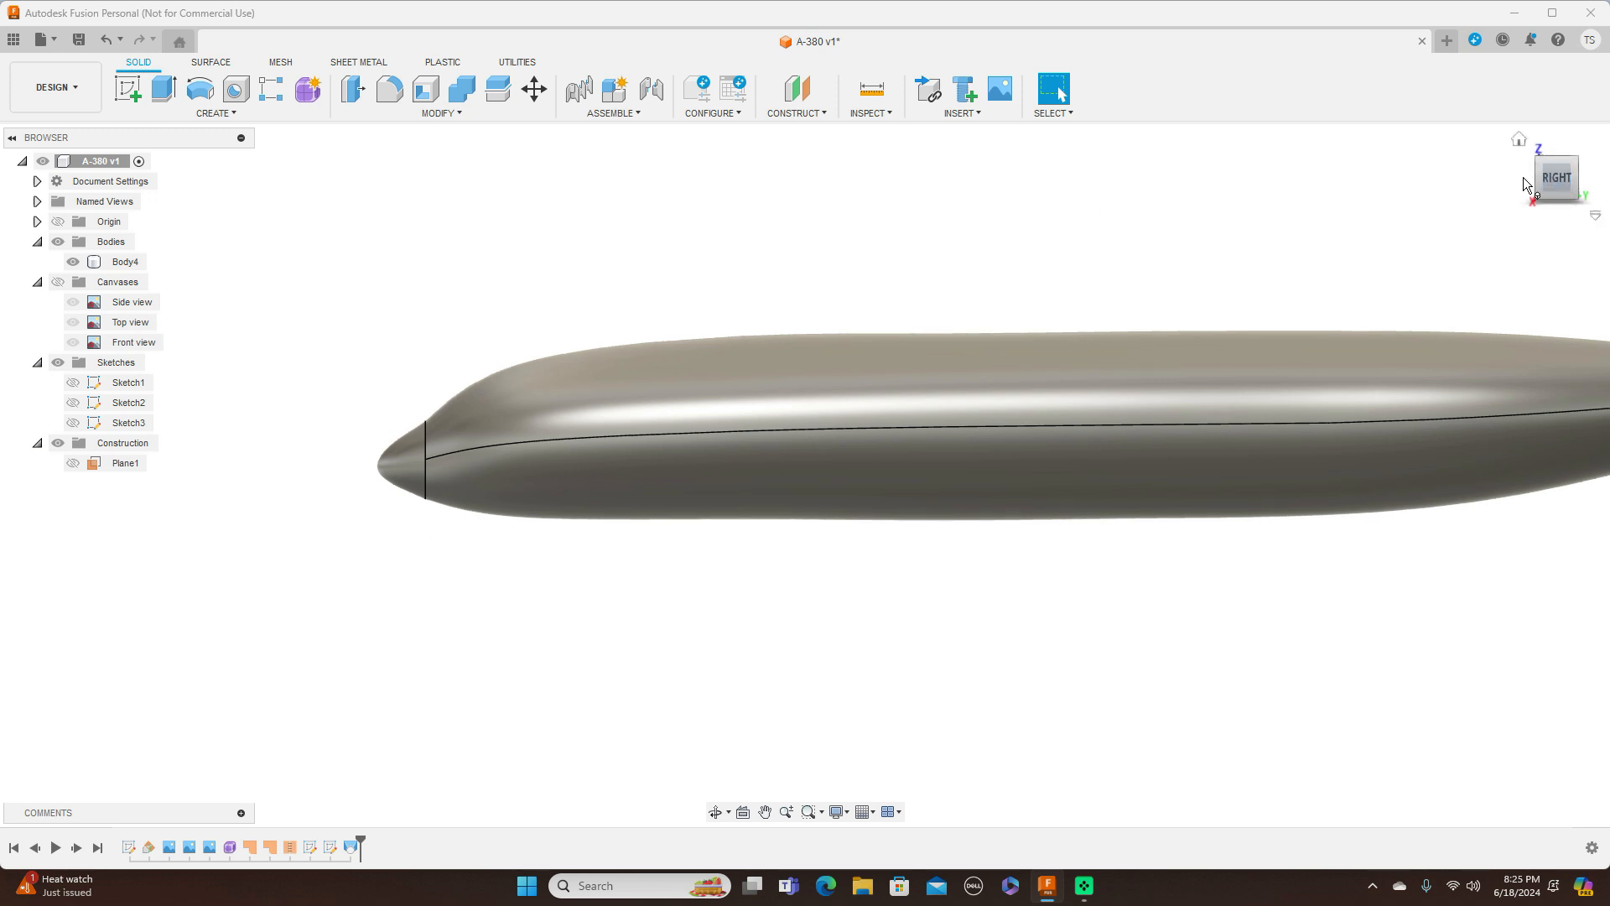
left_click_drag(1549, 182, 1483, 203)
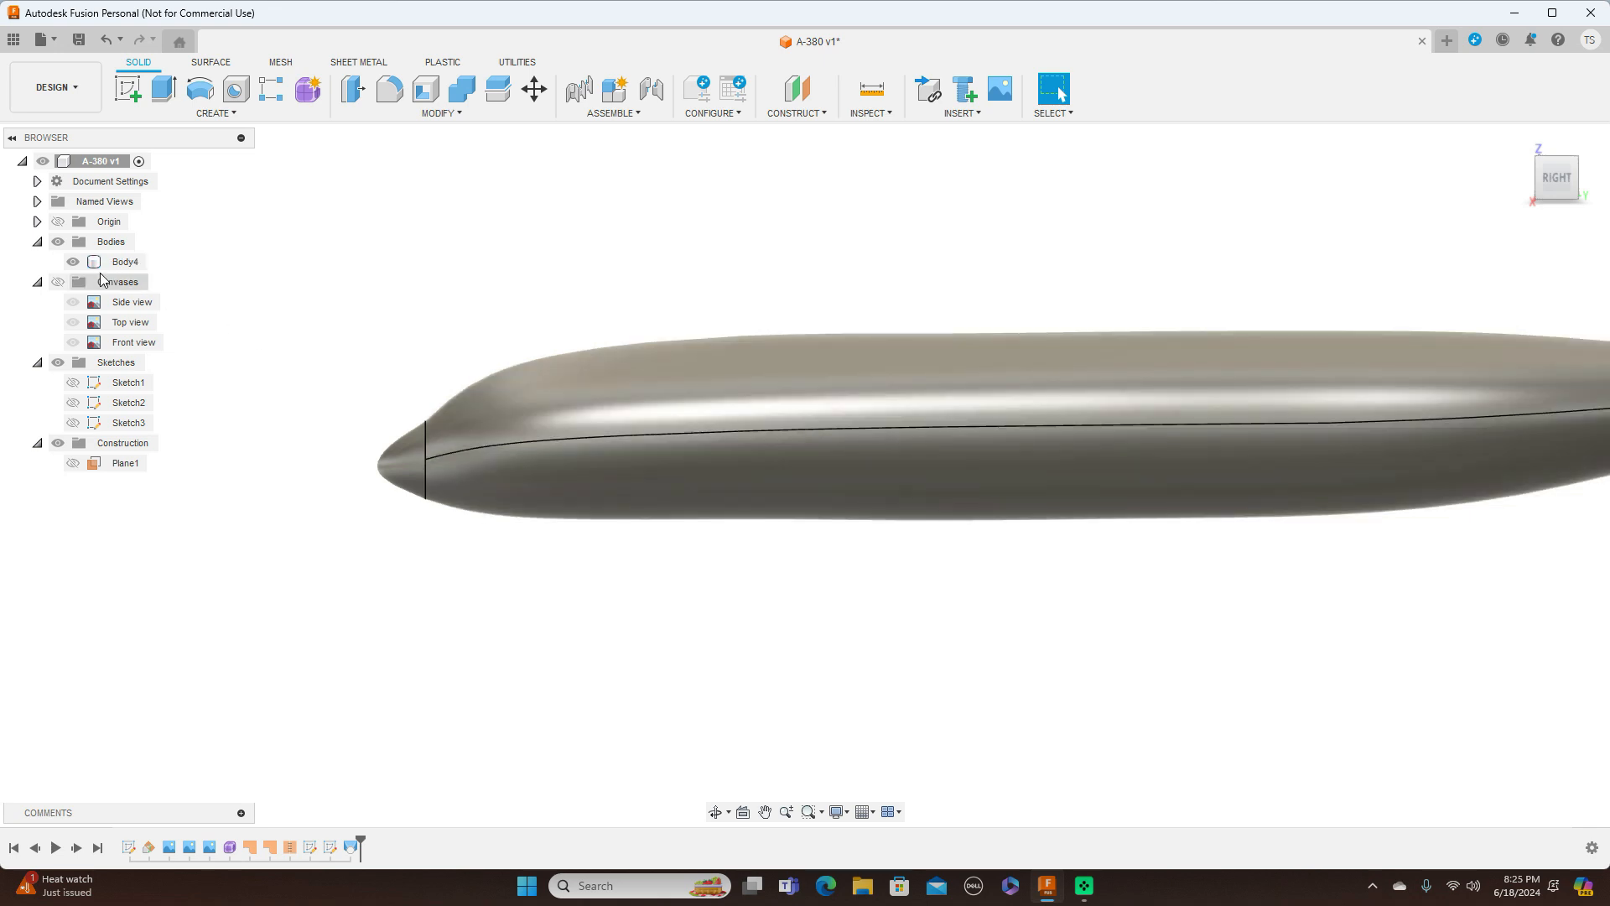
Toggle the fuselage body's visibility off and back on to check that the nose tip belongs to it
left_click(95, 263)
left_click(69, 261)
left_click(69, 261)
left_click(71, 262)
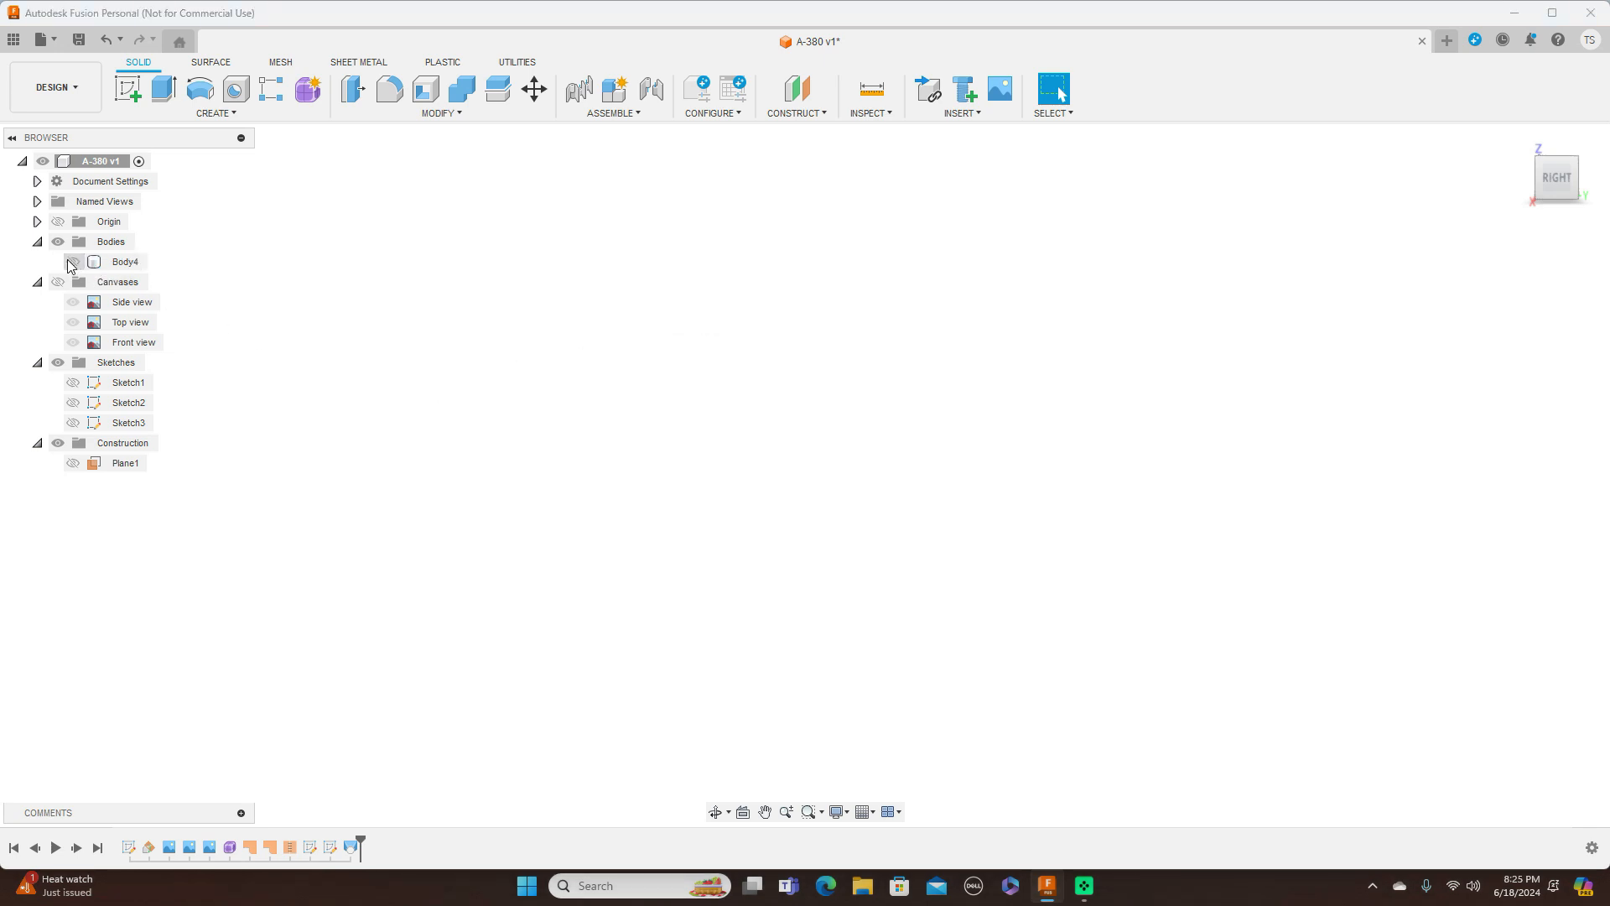
left_click(72, 263)
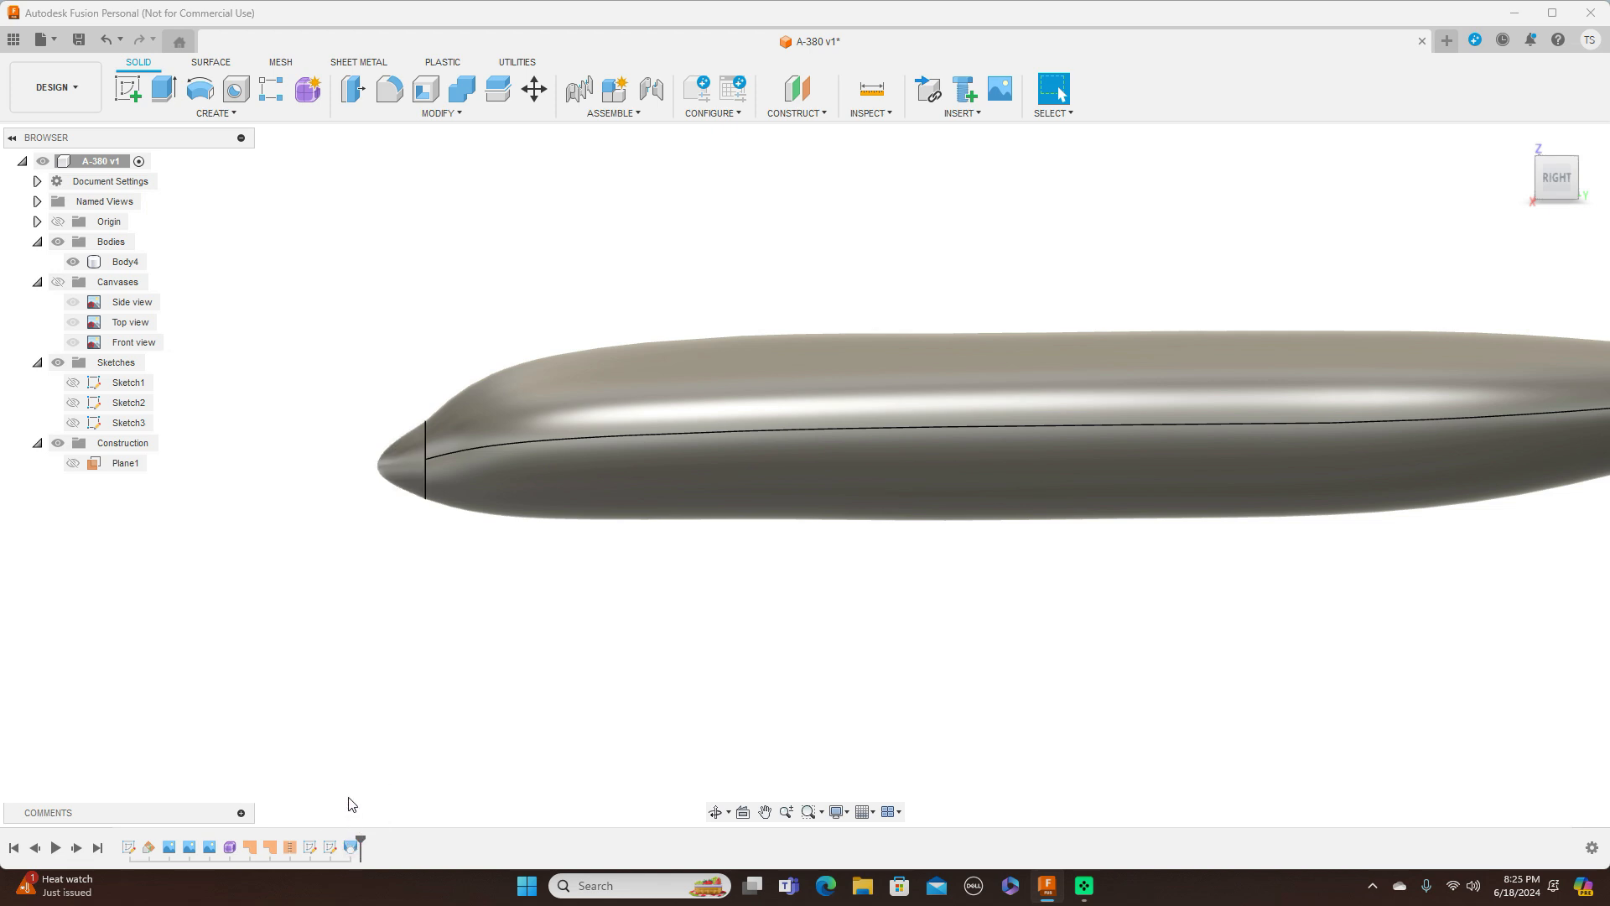
Reopen the nose loft feature to review its three profiles and Join operation along the whole fuselage
right_click(348, 849)
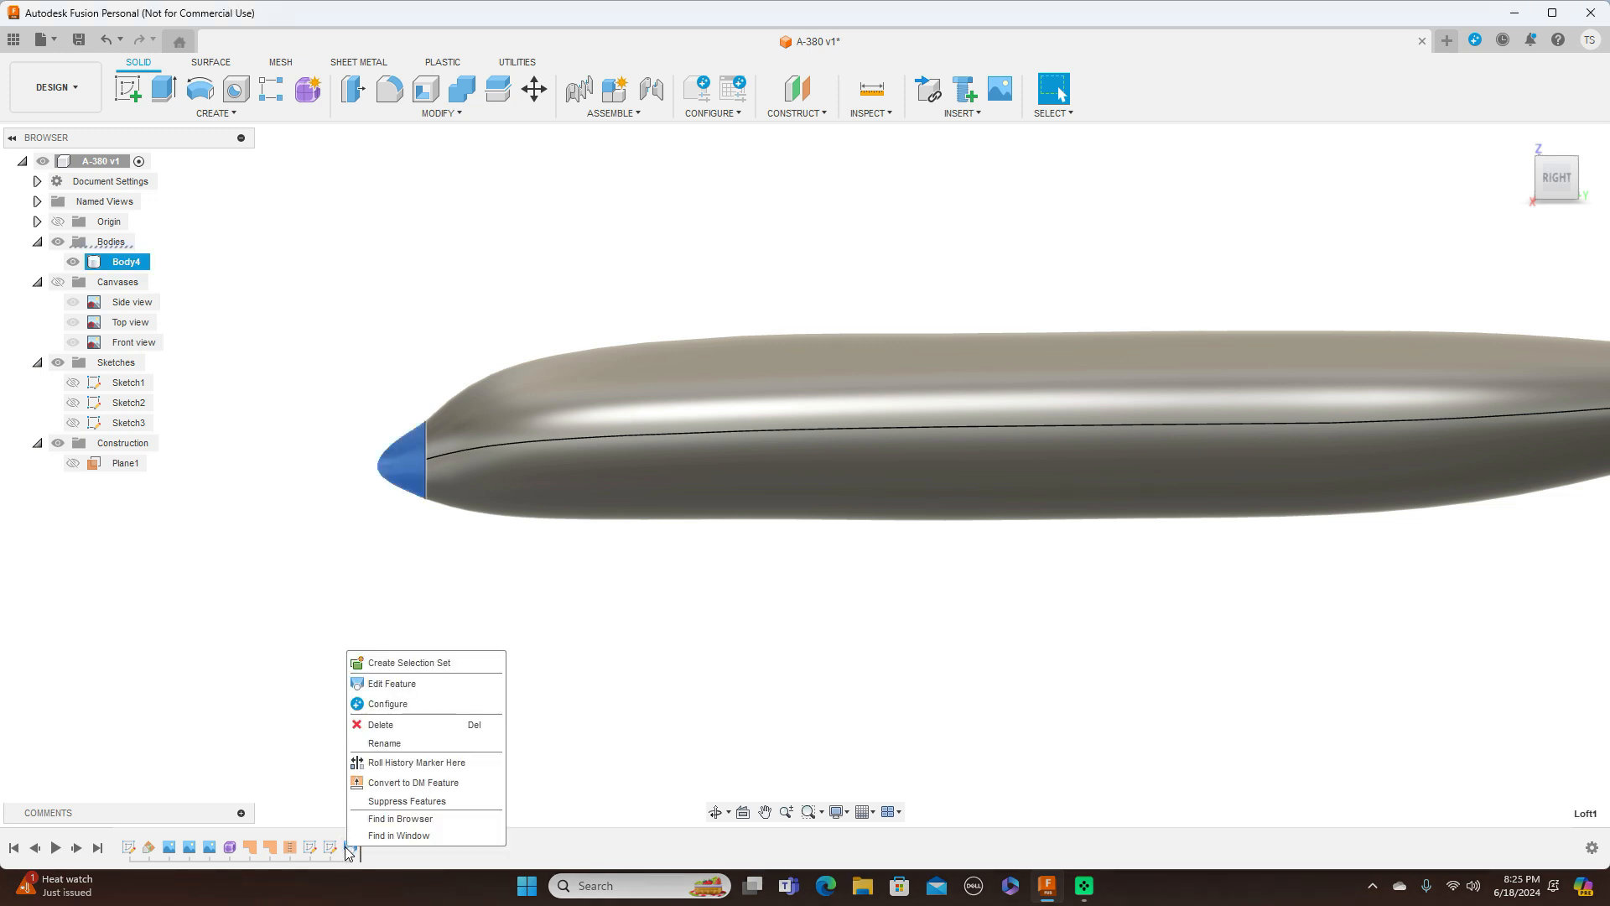
left_click(406, 682)
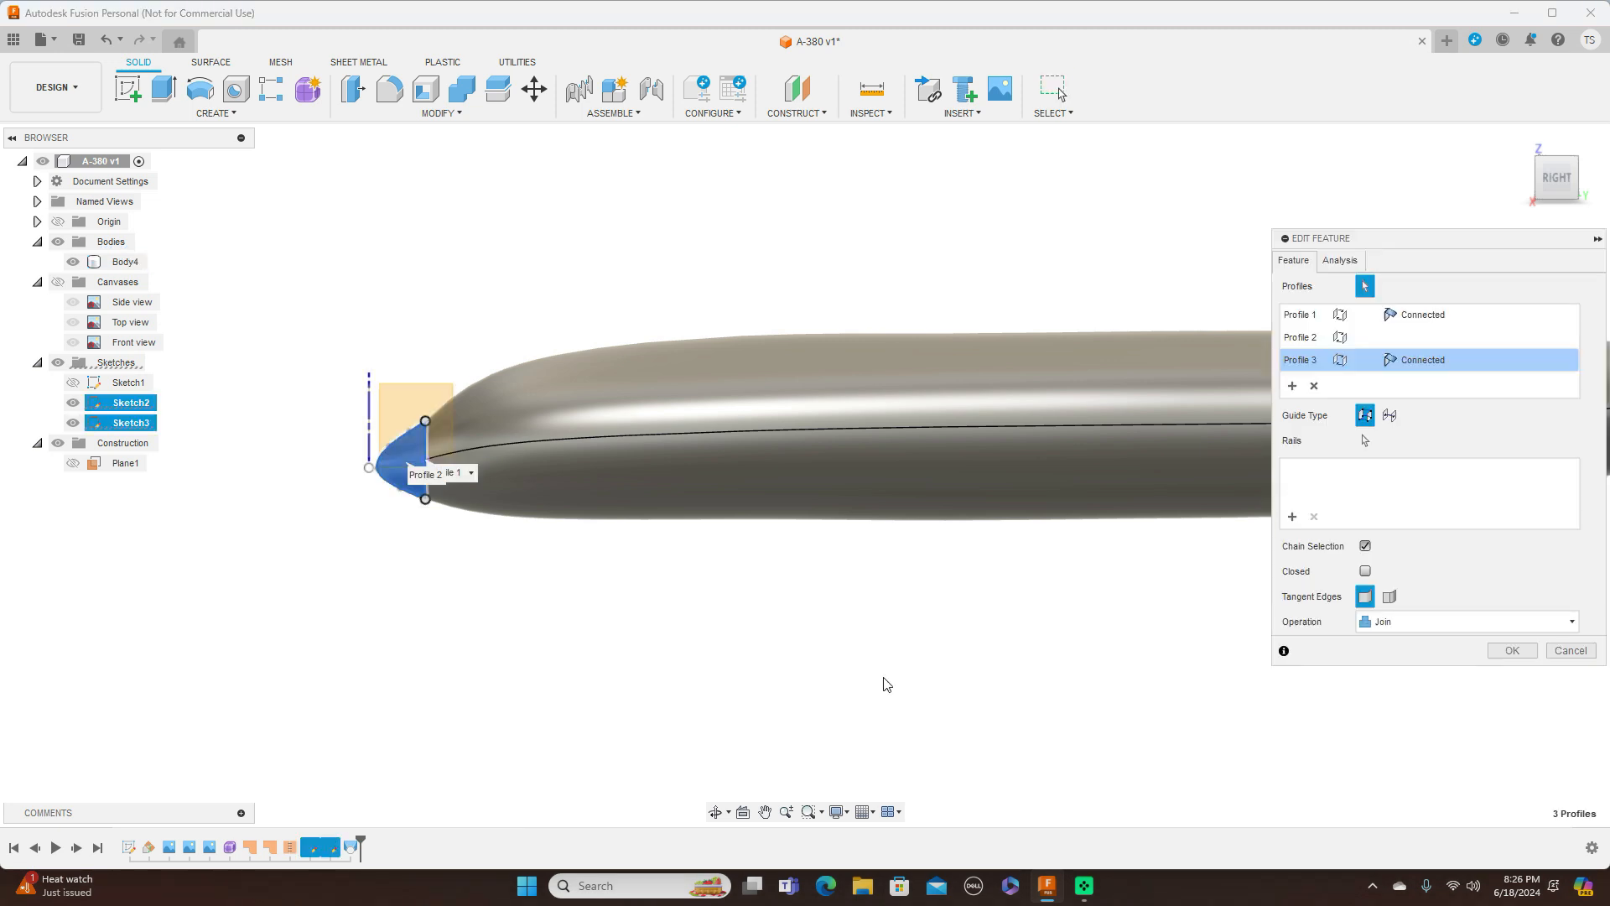
middle_click_drag(1042, 647, 751, 620)
scroll(762, 619, "down", 3)
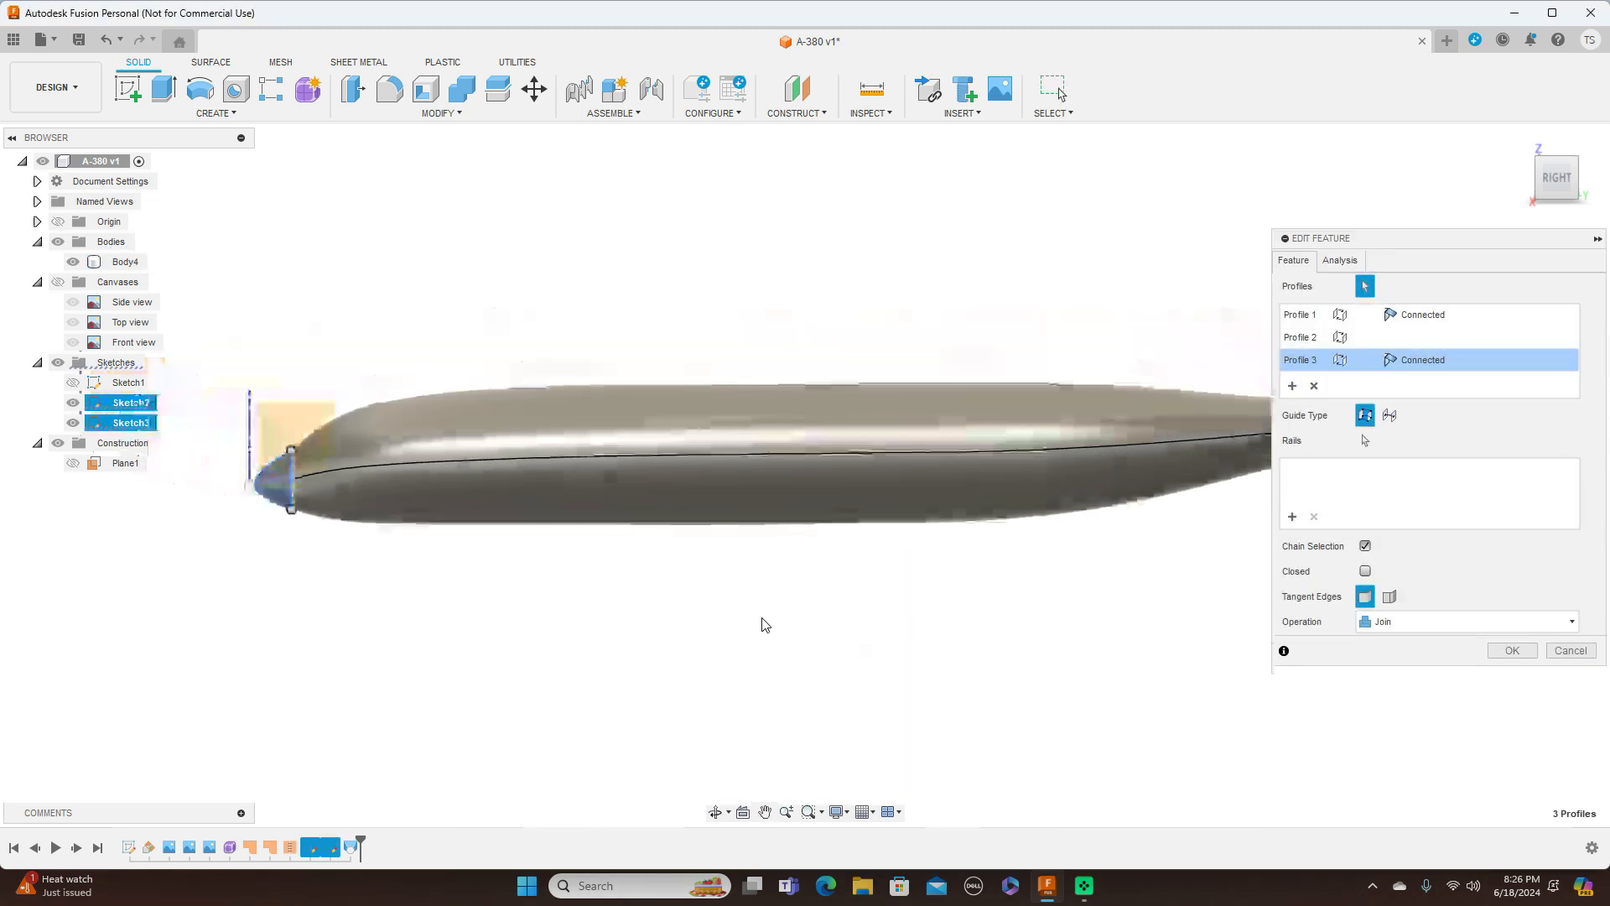
middle_click_drag(922, 647, 816, 648)
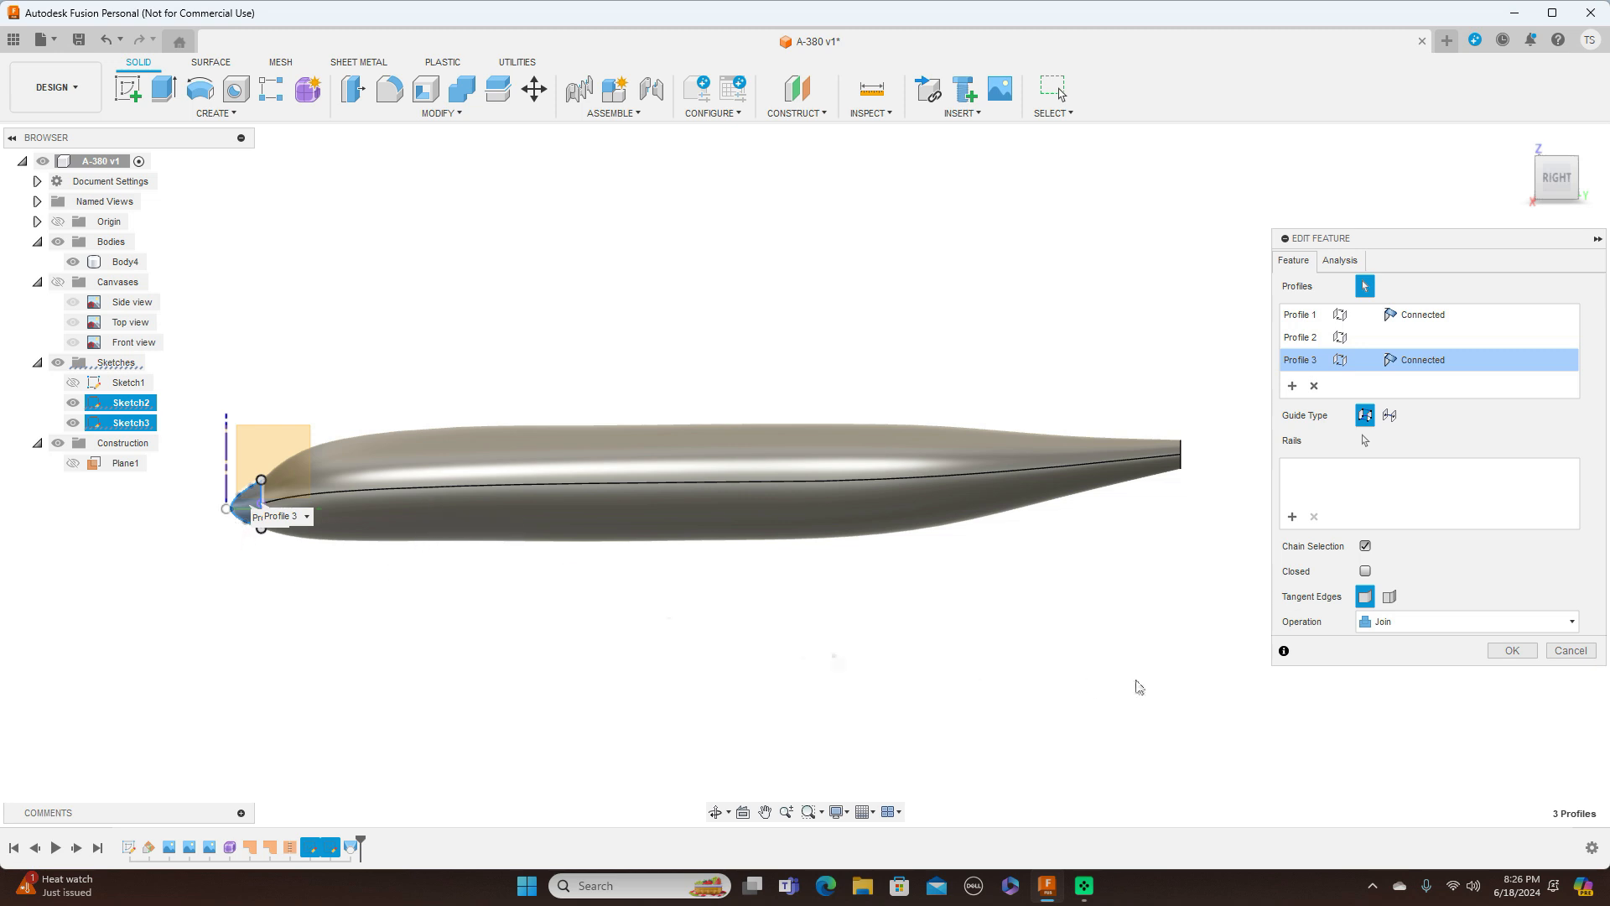
left_click(1514, 652)
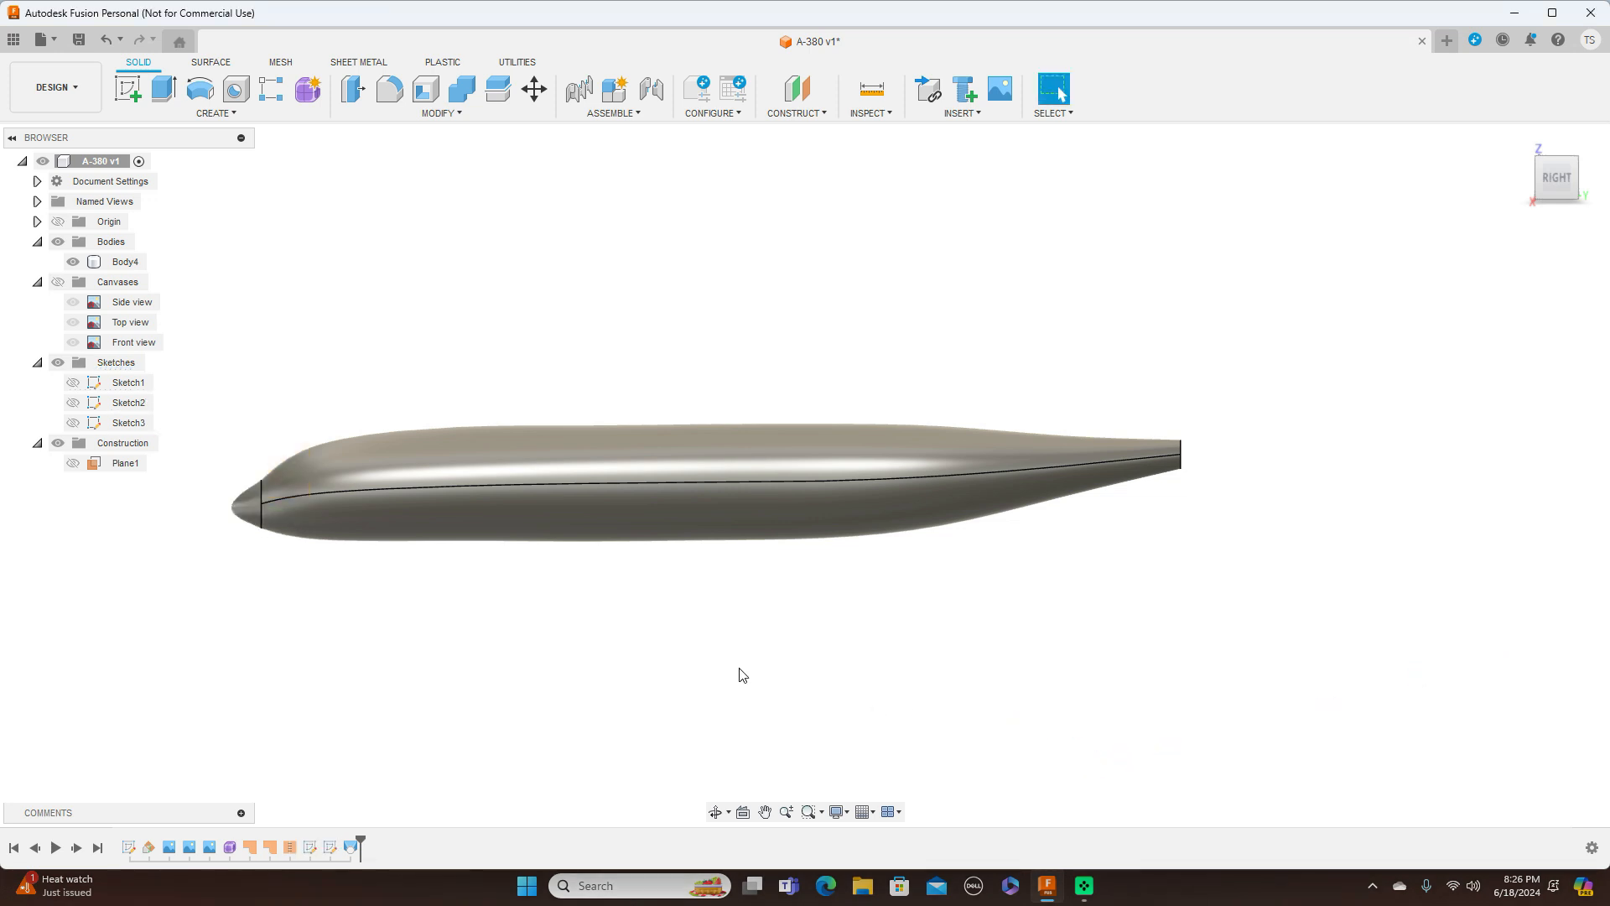
scroll(881, 640, "up", 3)
left_click(474, 449)
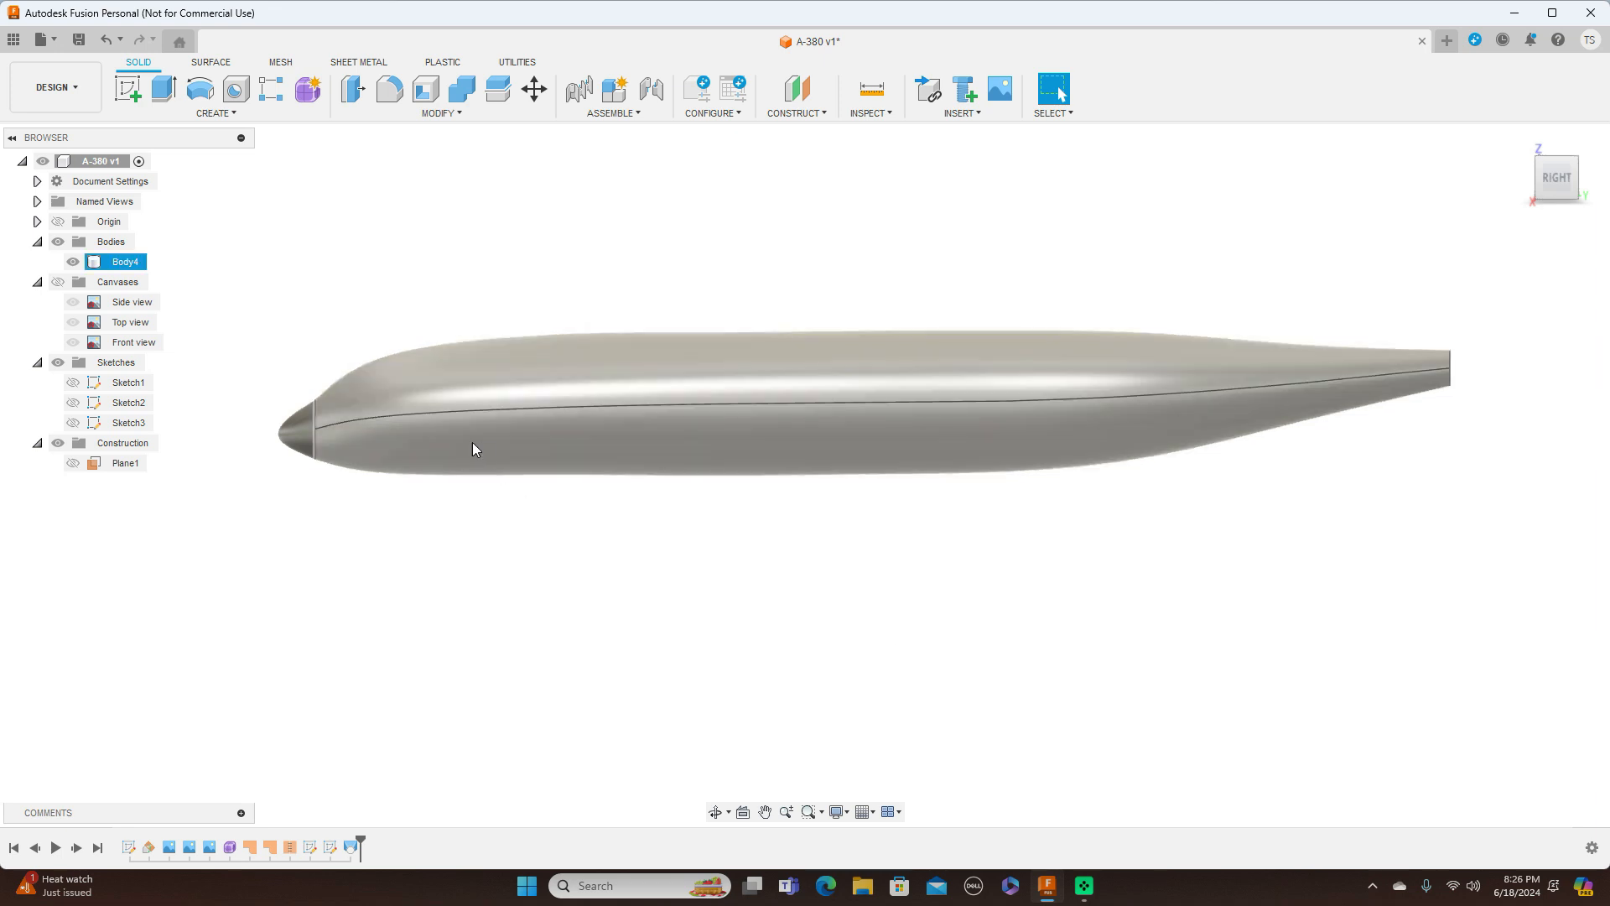
left_click(466, 512)
scroll(467, 514, "up", 2)
middle_click_drag(471, 514, 695, 575)
left_click(660, 503)
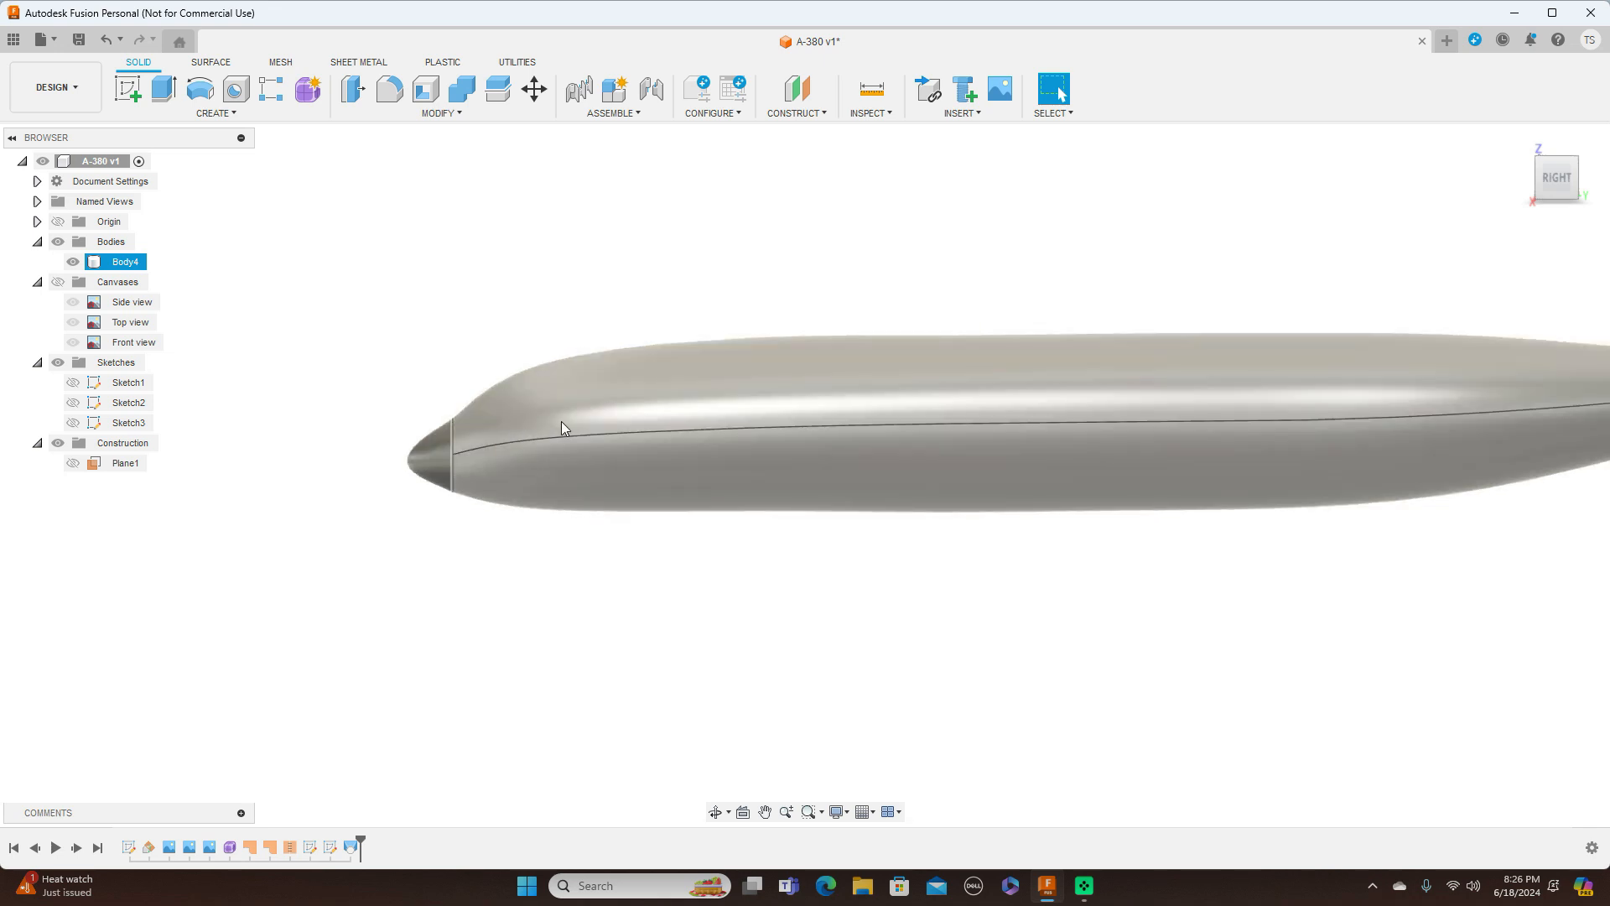
Examine the whole fuselage with its joined nose tip from the right side and from an angled front view
left_click(586, 532)
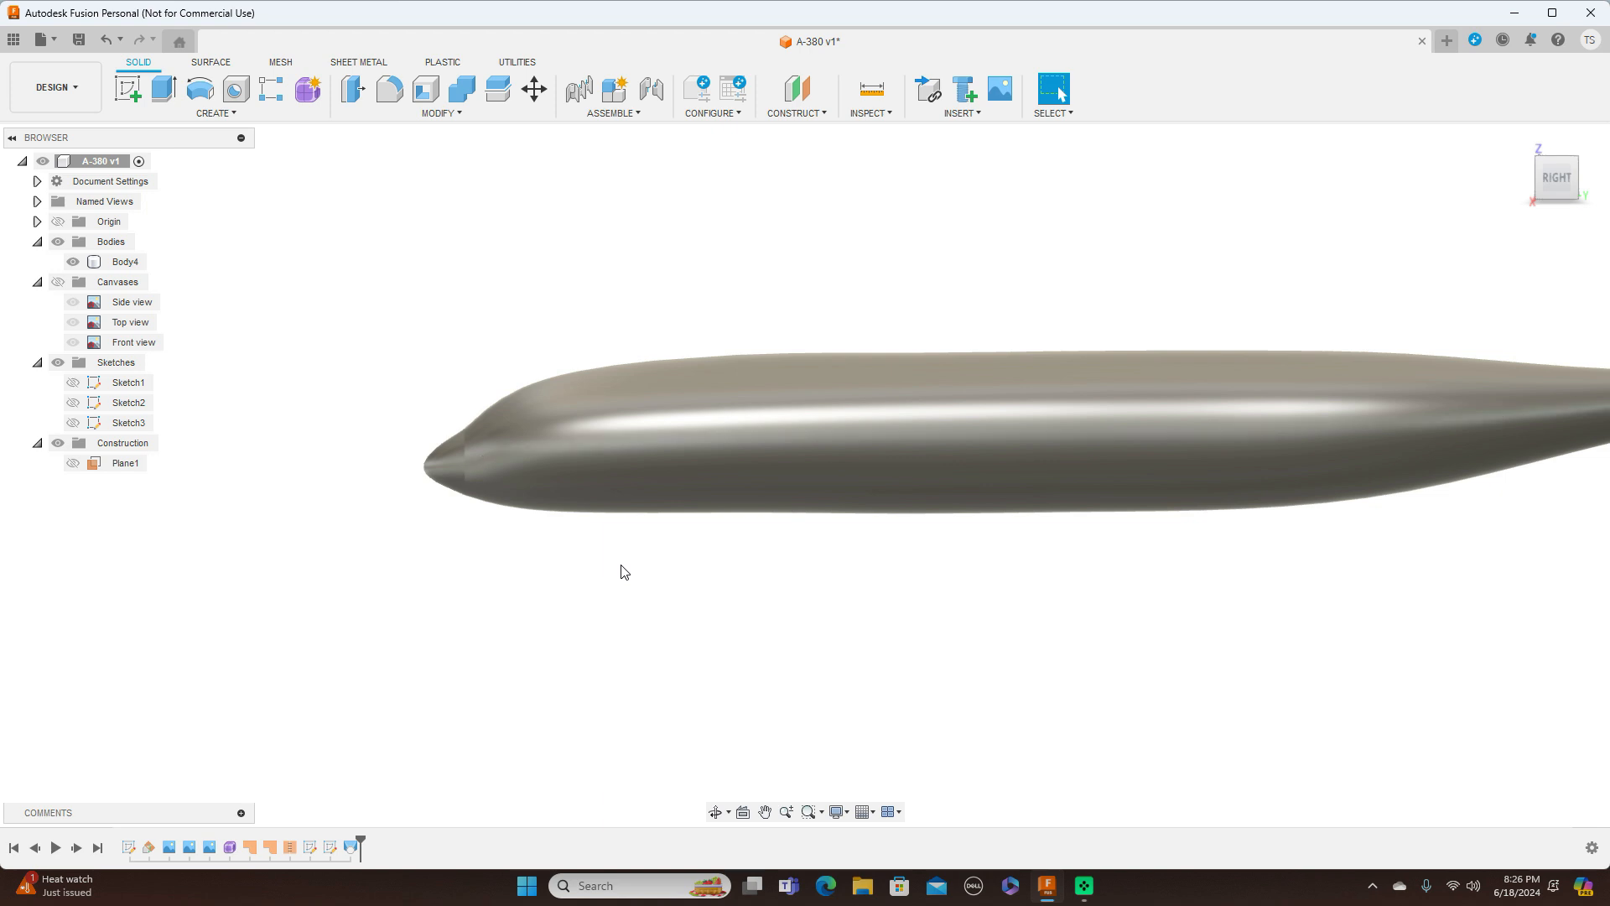
scroll(867, 626, "down", 1)
middle_click_drag(1022, 643, 881, 618)
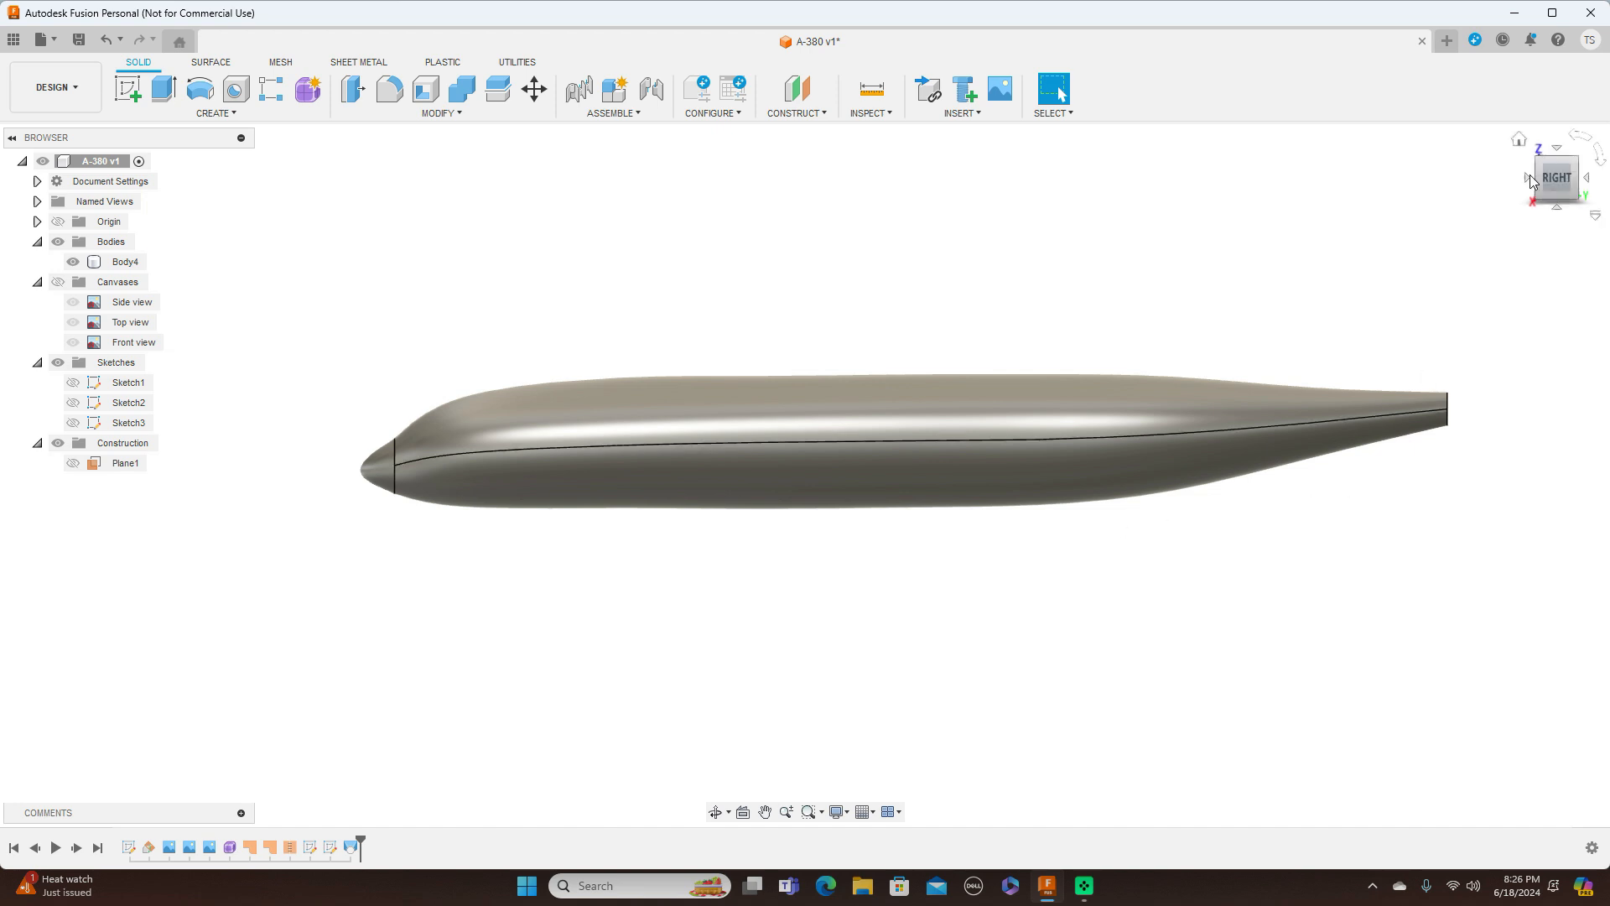
mouse_move(1542, 187)
left_mouse_down()
mouse_move(1601, 177)
mouse_move(1551, 178)
mouse_move(1499, 207)
left_mouse_up()
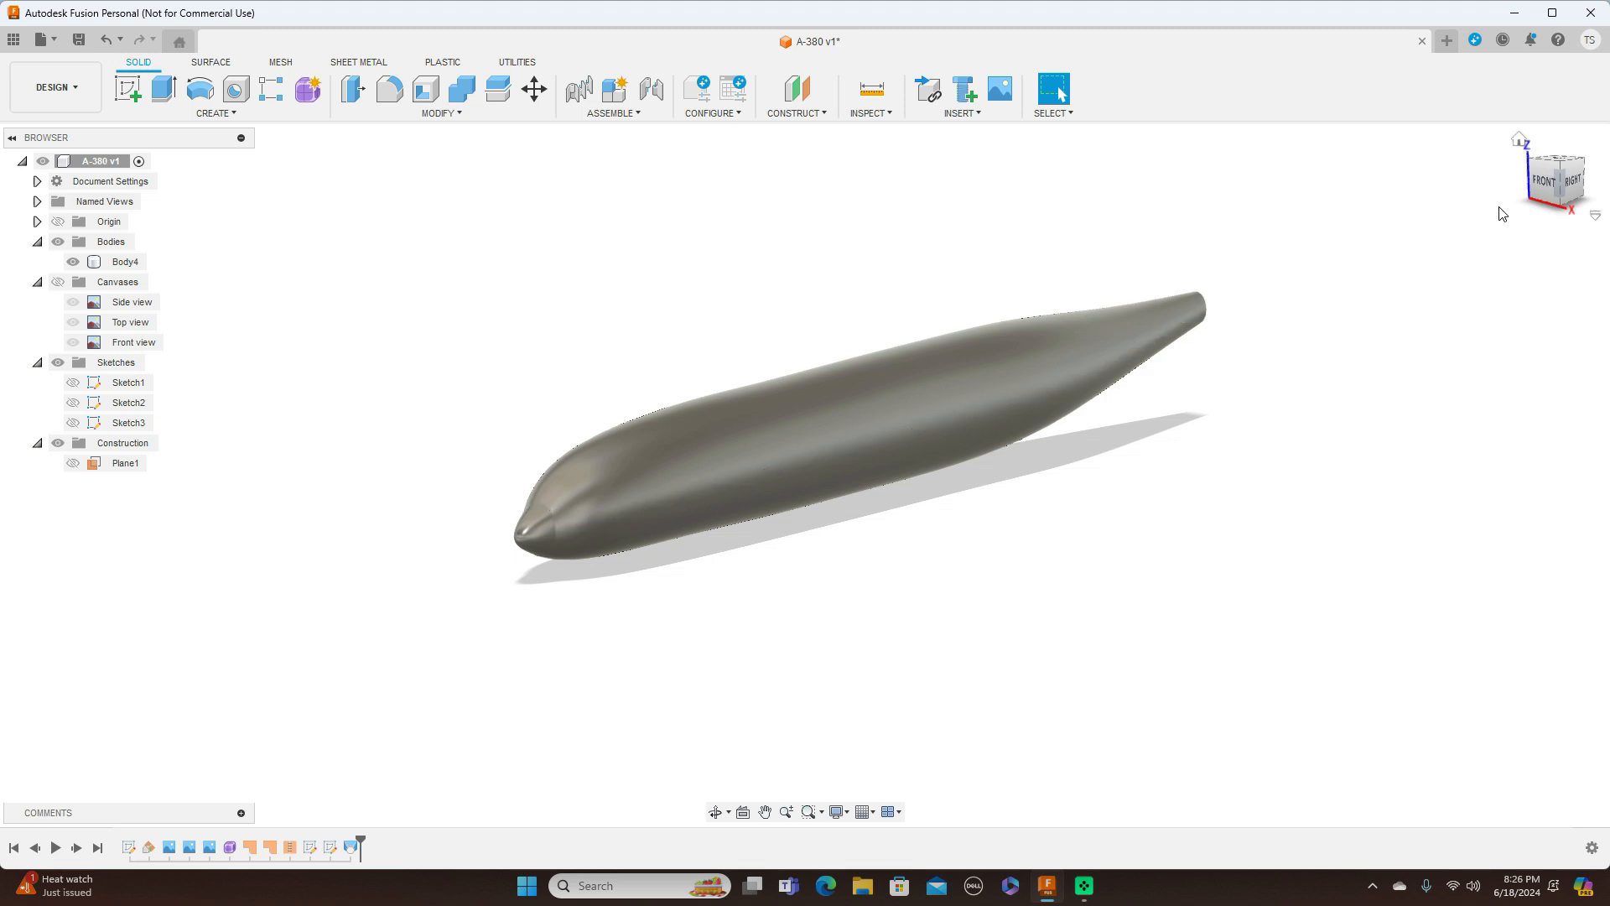
mouse_move(1561, 186)
left_mouse_down()
mouse_move(1519, 170)
mouse_move(1593, 183)
mouse_move(1571, 185)
left_mouse_up()
left_click(1570, 185)
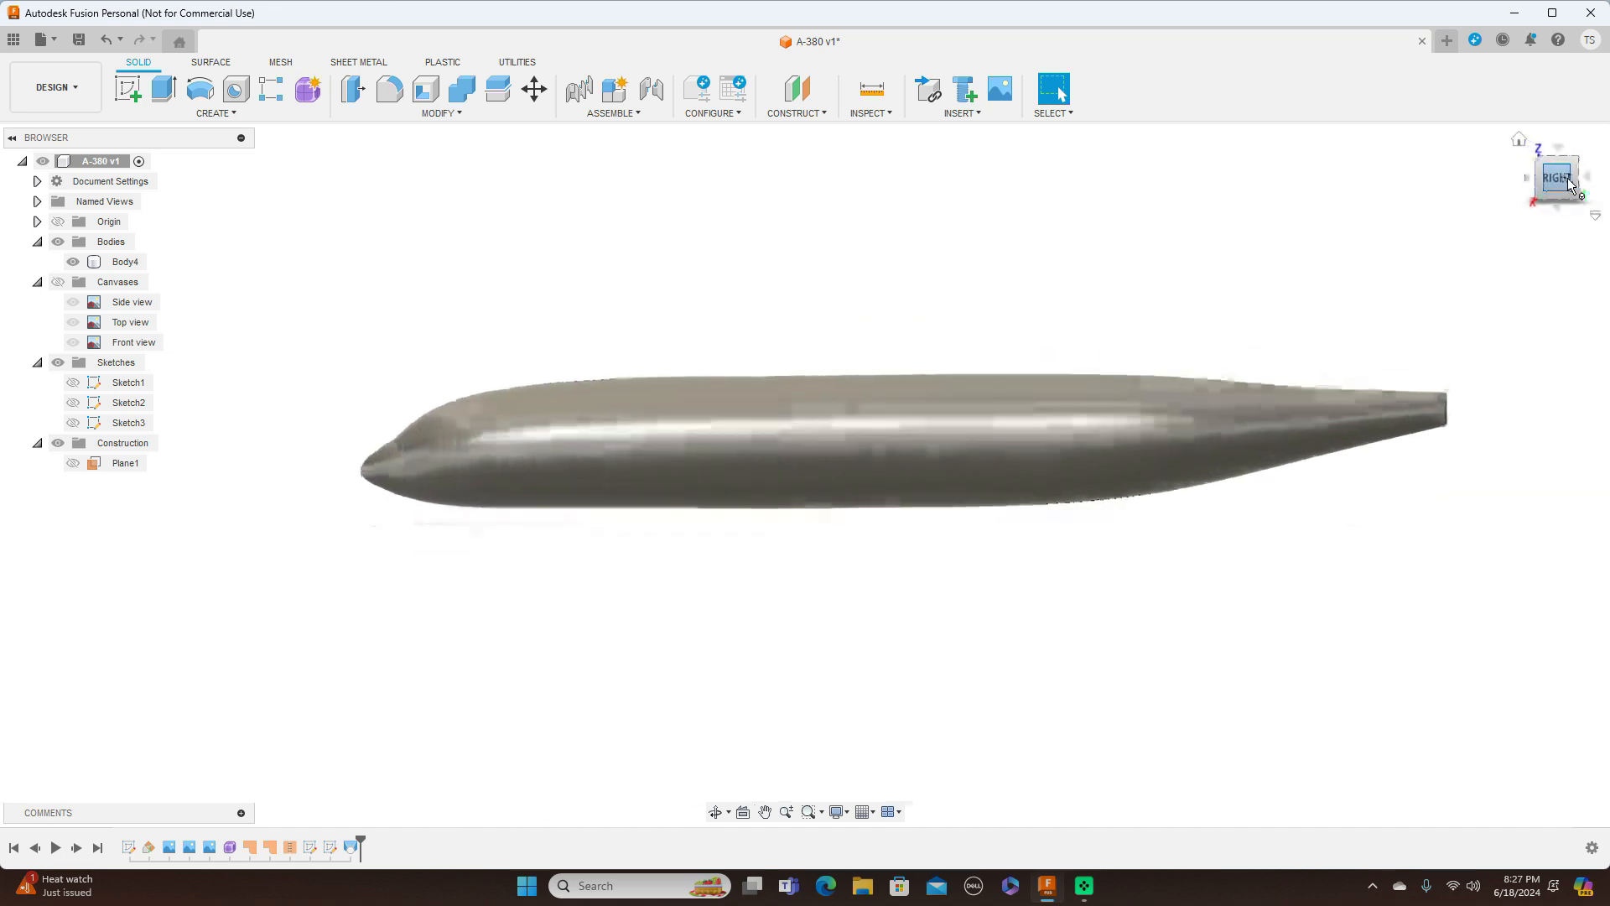
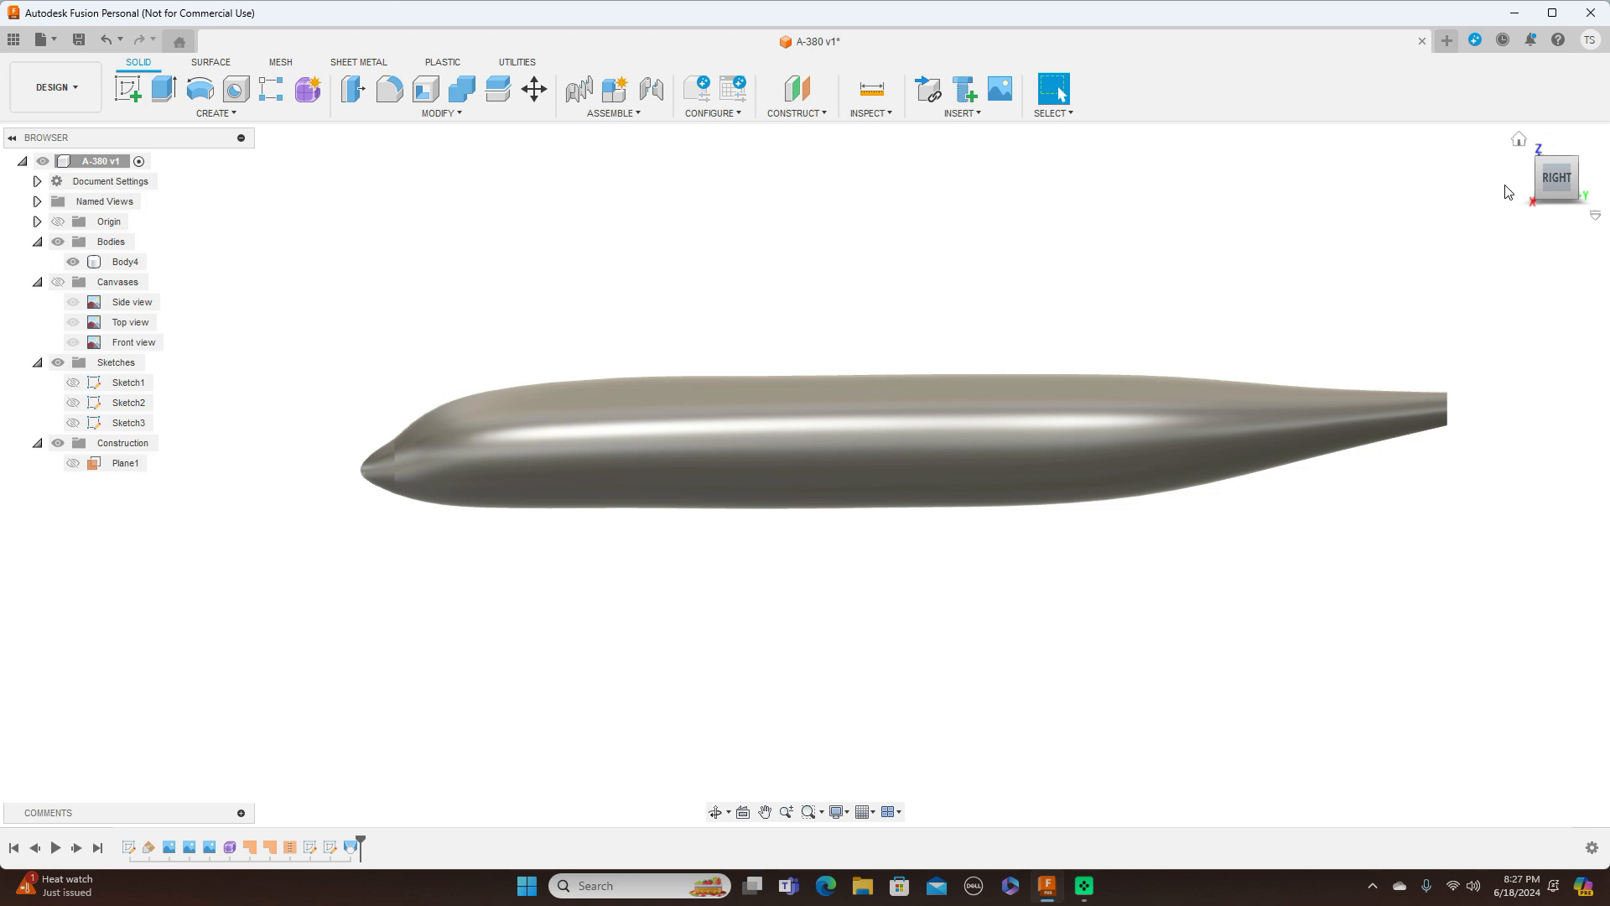
scroll(1320, 249, "up", 1)
scroll(1320, 248, "down", 1)
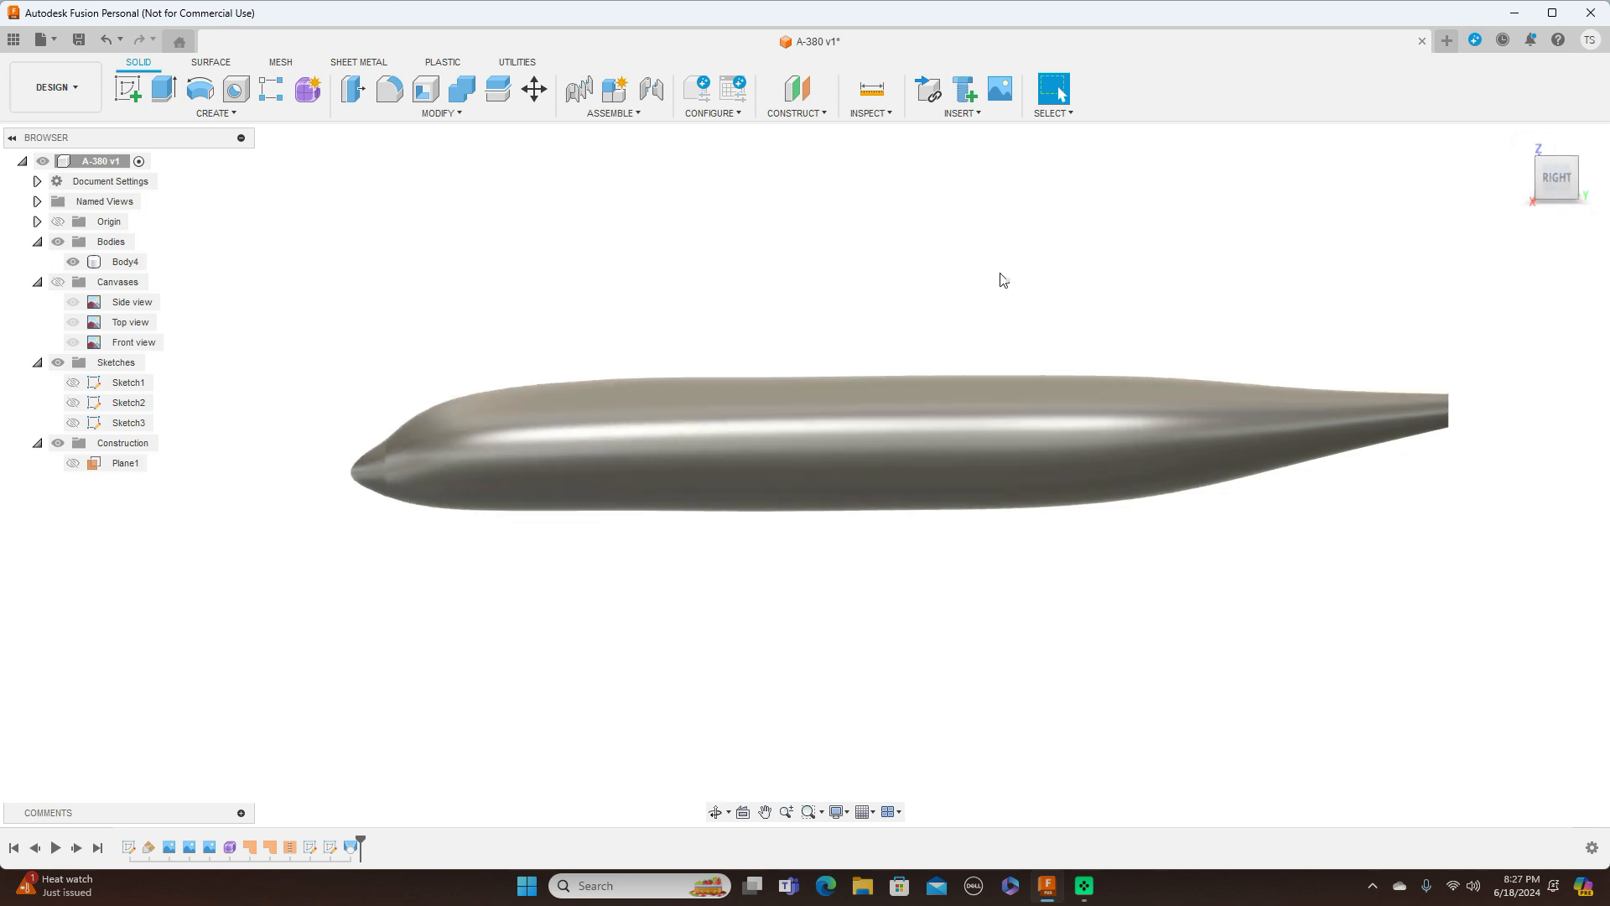
Compare the fuselage's tail end with the reference canvases in the right and back views, and hide the canvases again
left_click(58, 282)
middle_click_drag(989, 258, 520, 290)
scroll(1032, 302, "up", 3)
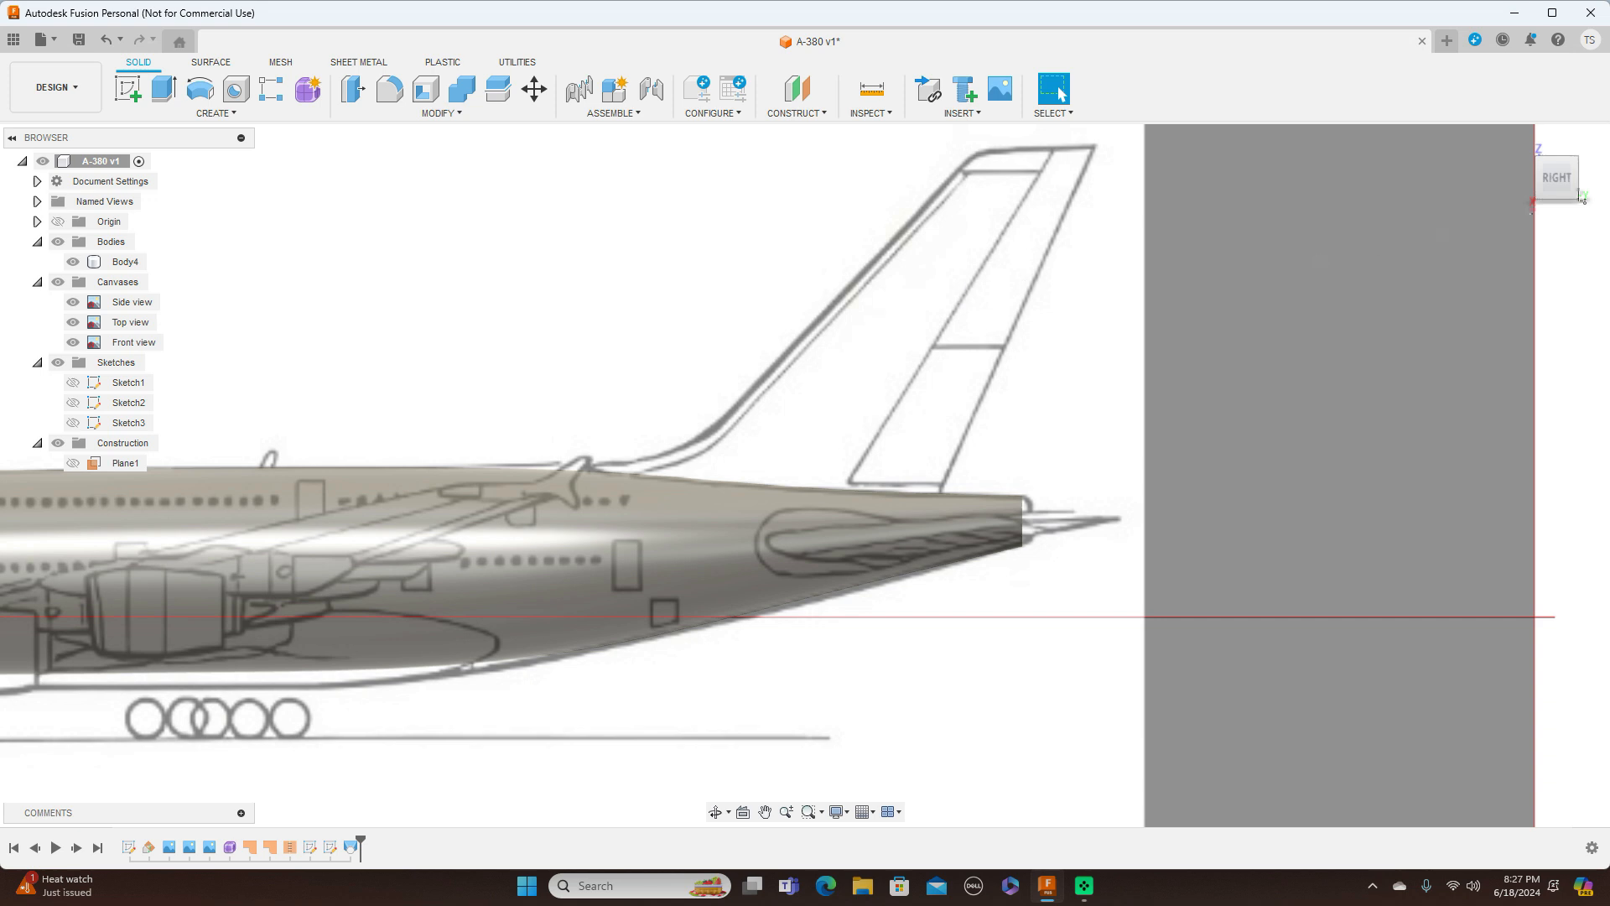
mouse_move(1591, 186)
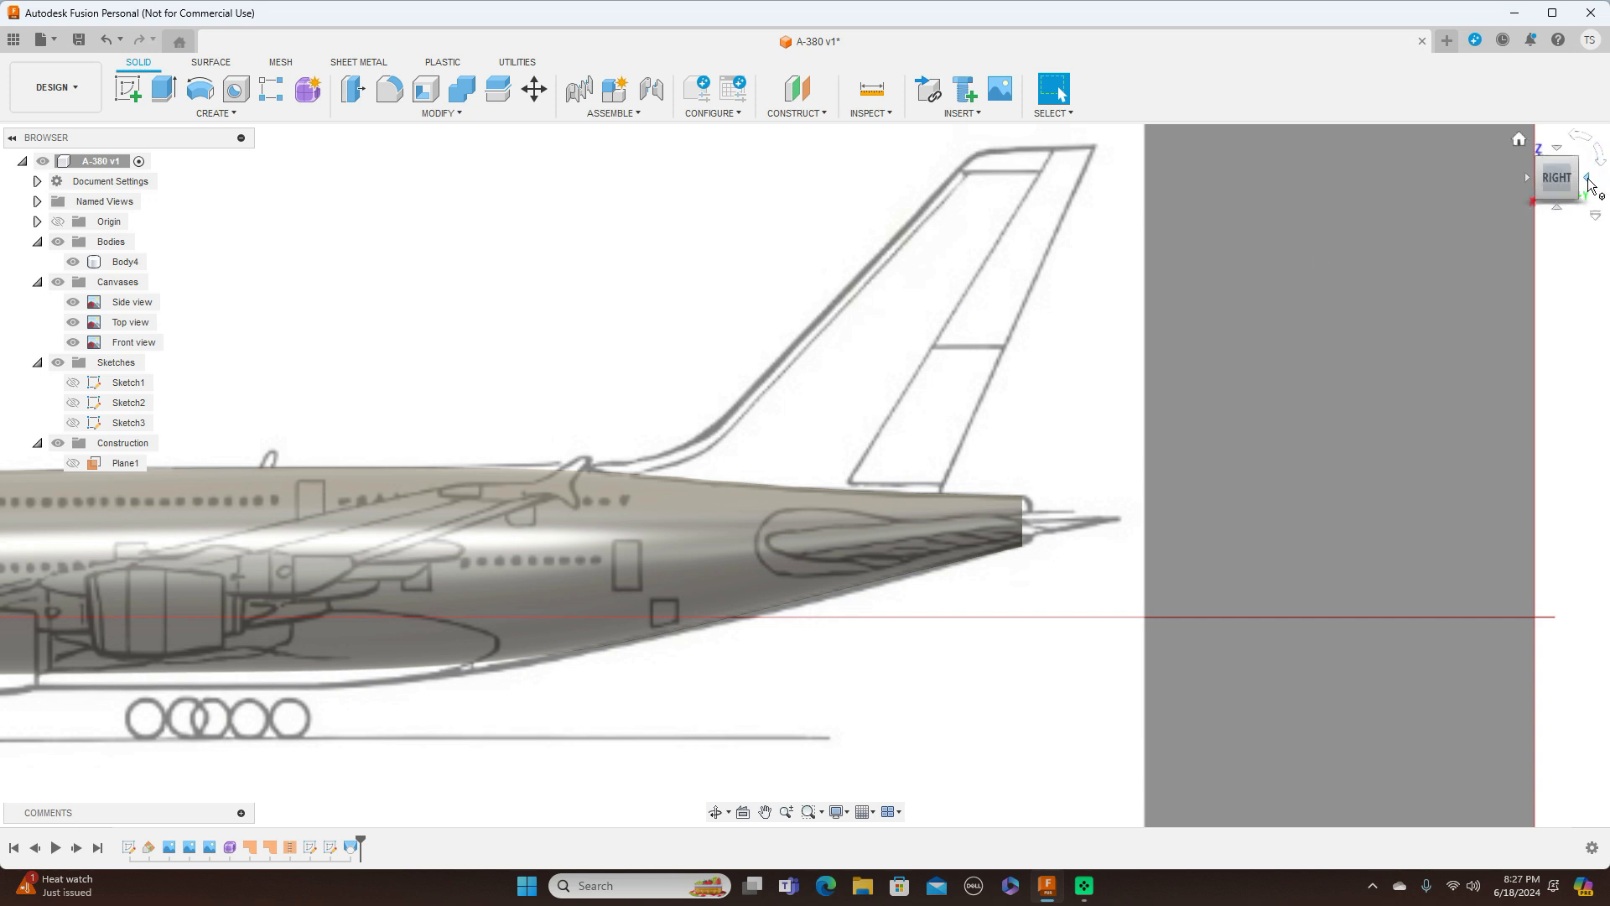
left_click(1591, 186)
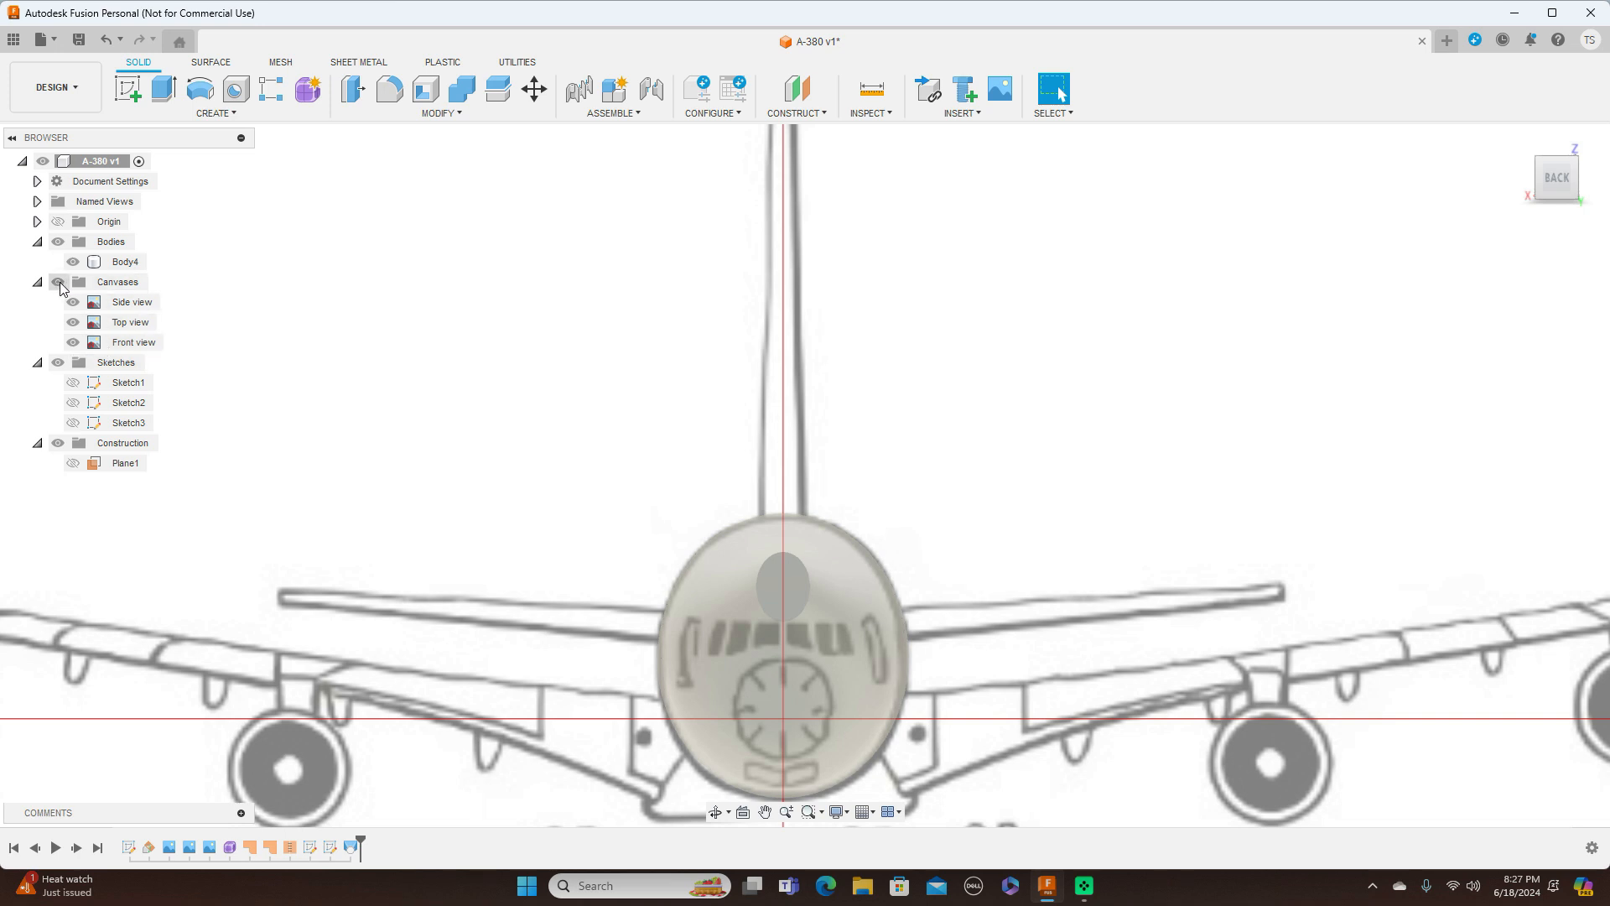
left_click(58, 283)
Create a sketch on the flat end face of the tail and project the face's oval edge into it
left_click(784, 579)
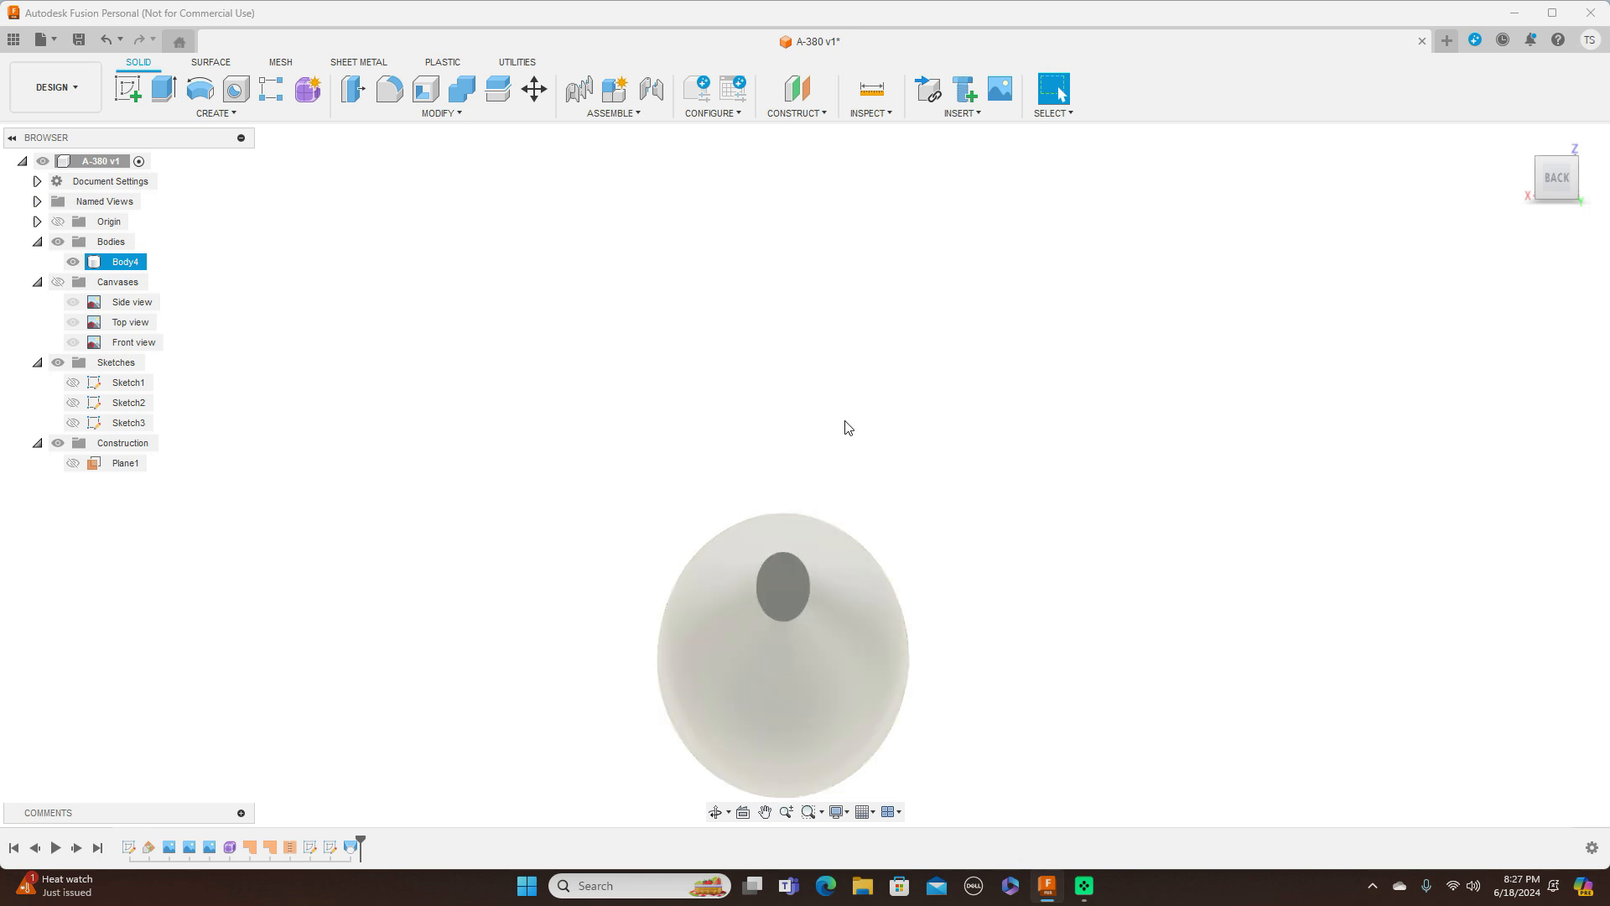
left_click(784, 594)
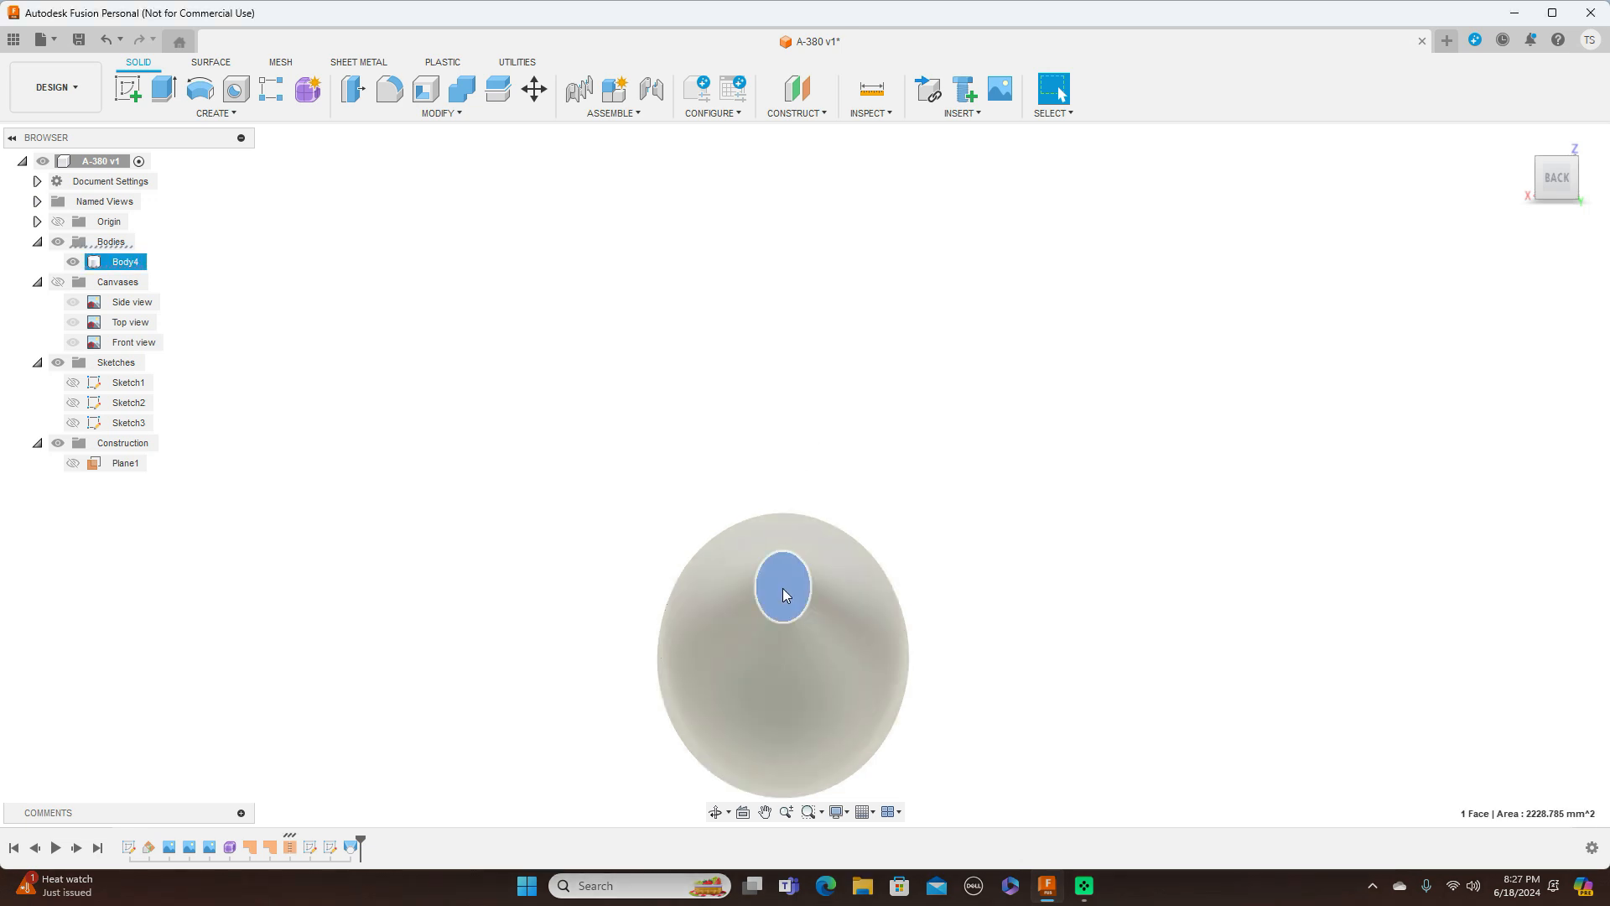
left_click(128, 90)
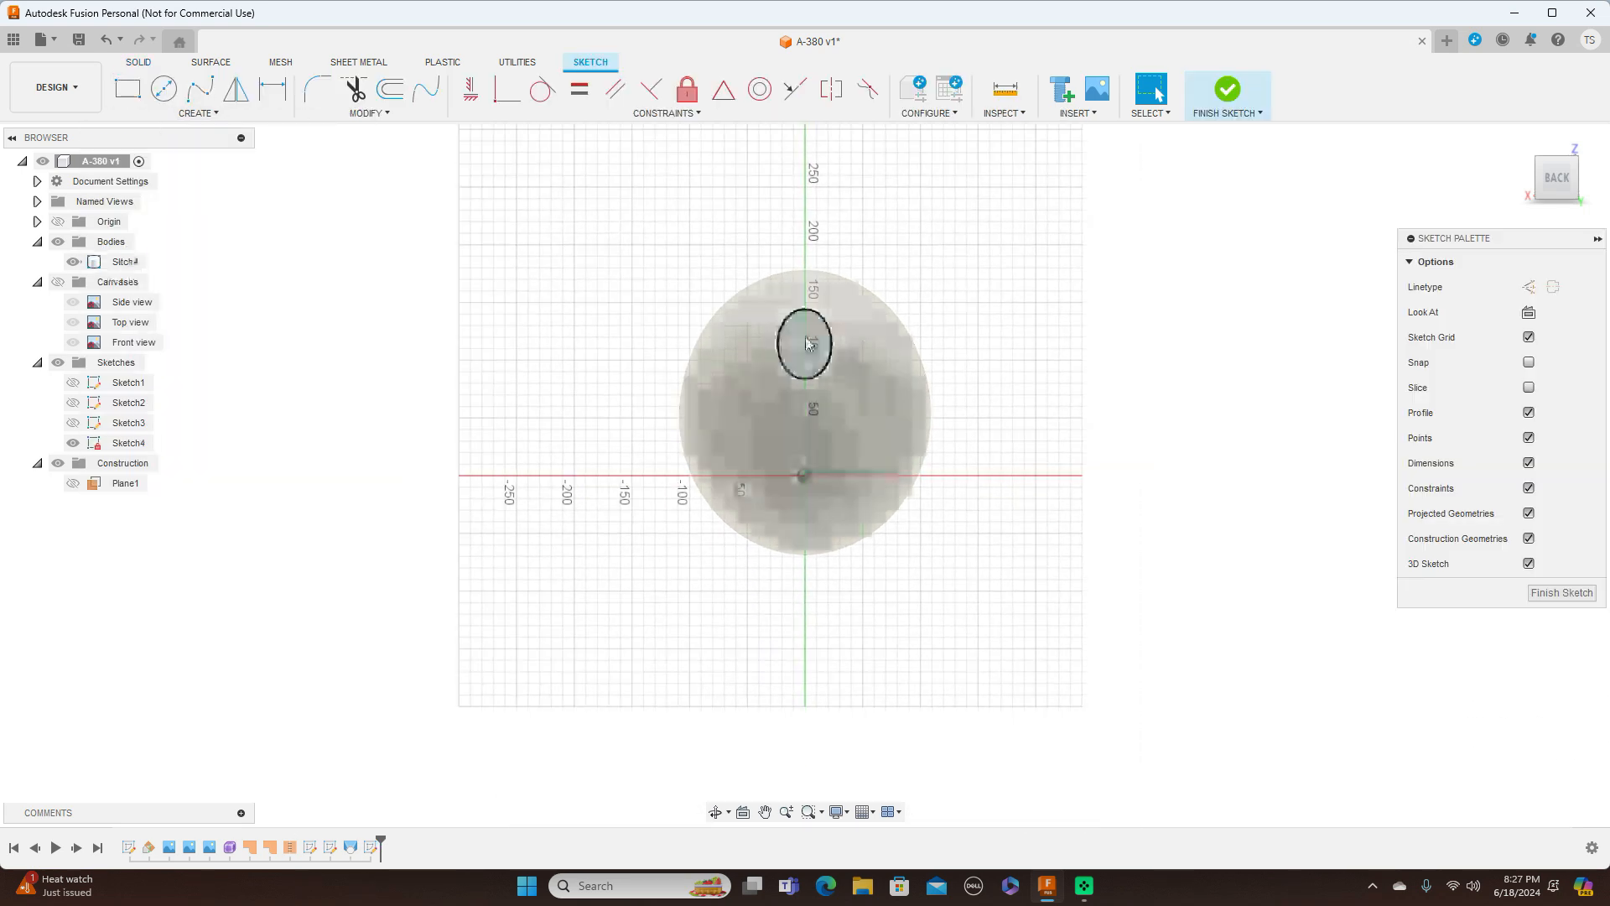
scroll(970, 356, "up", 4)
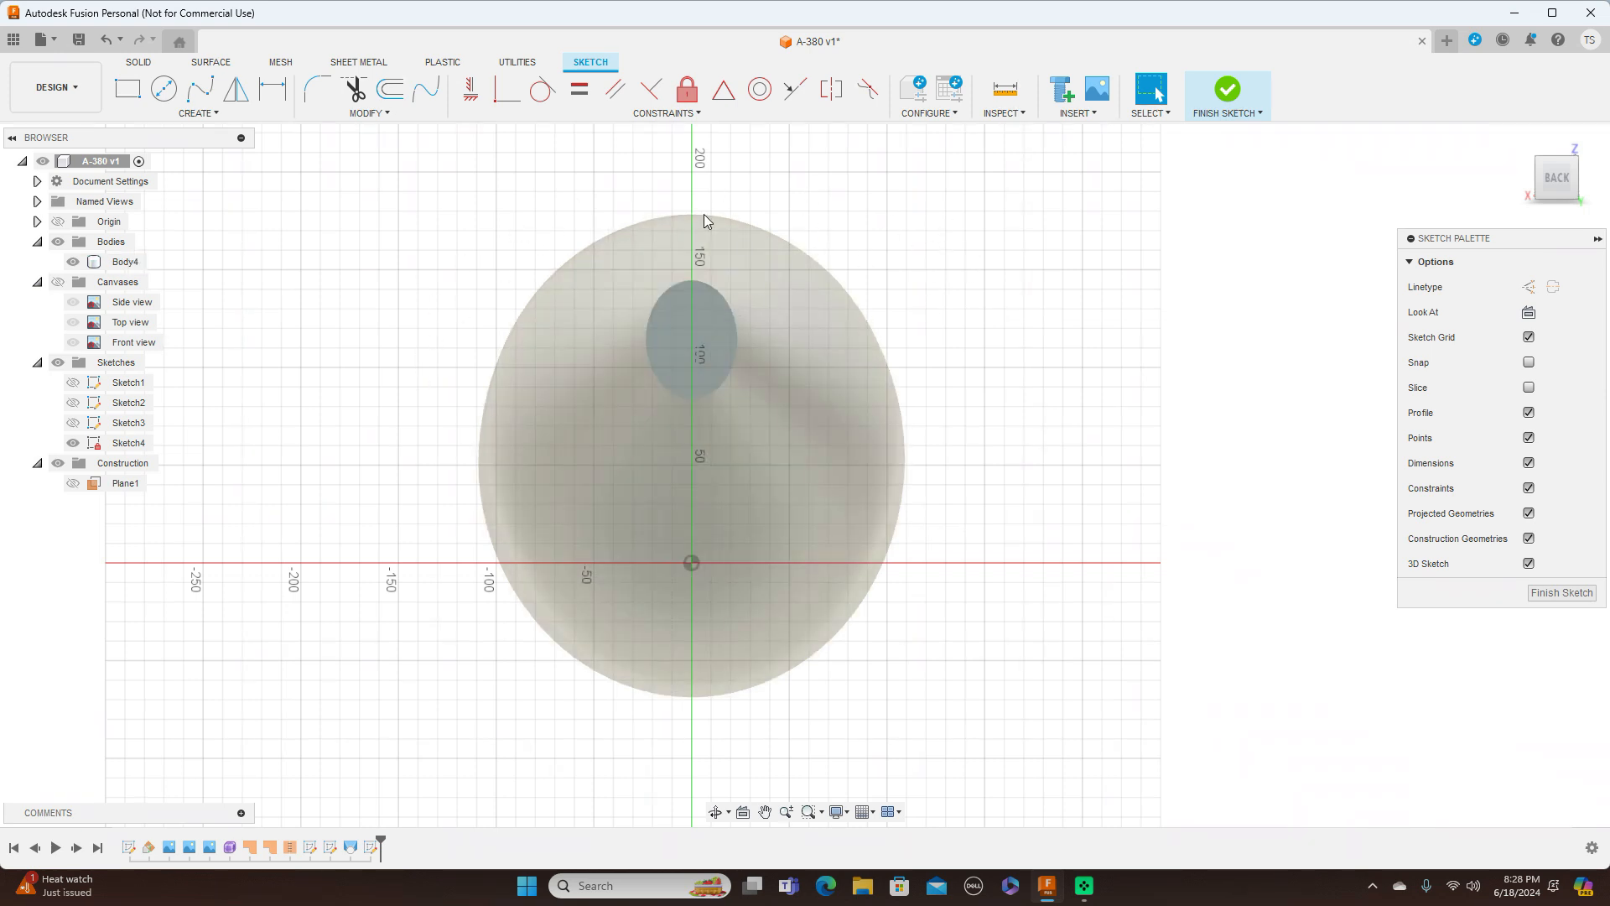
left_click(662, 315)
key("p")
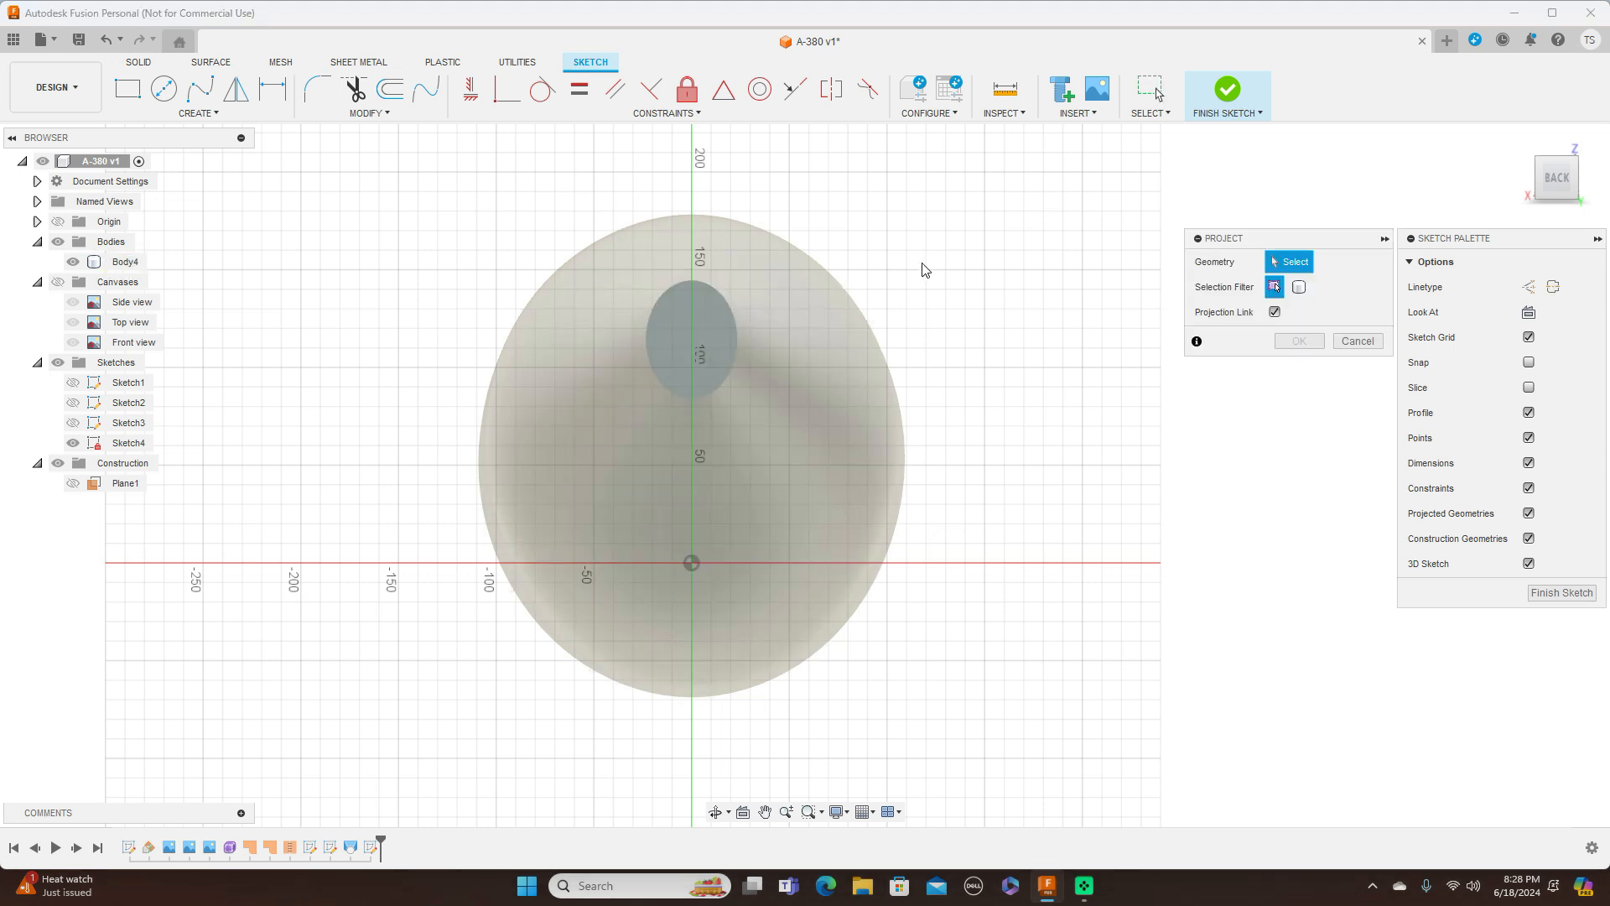
left_click(715, 295)
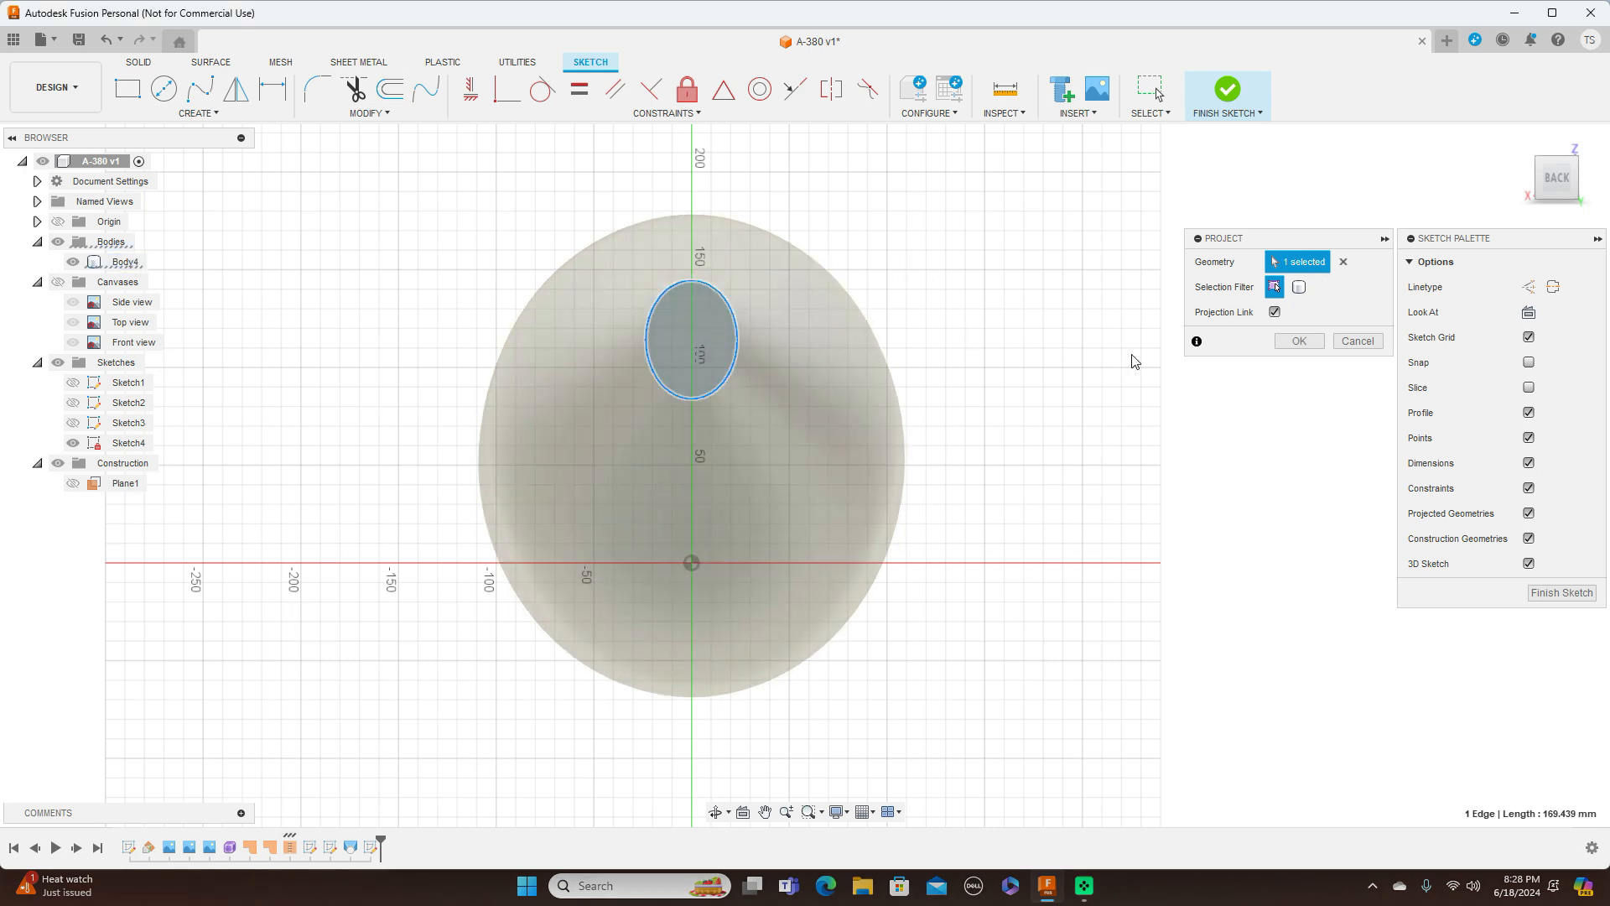
left_click(1283, 344)
Hide the bodies to inspect the projected oval on its own, and show them again
scroll(1058, 352, "up", 2)
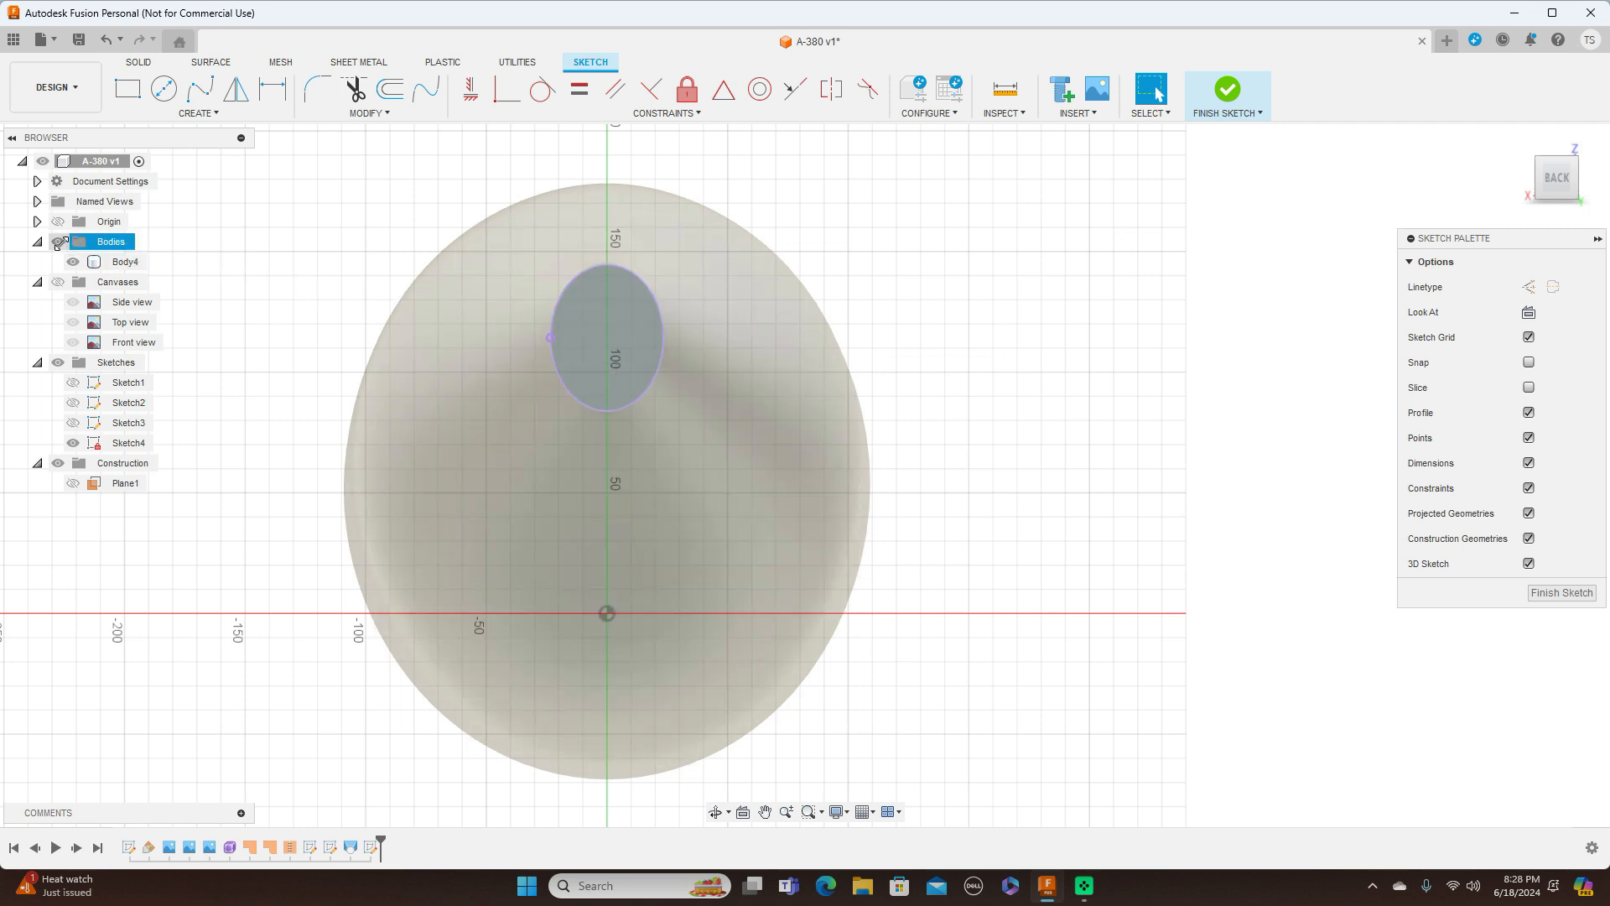
left_click(57, 242)
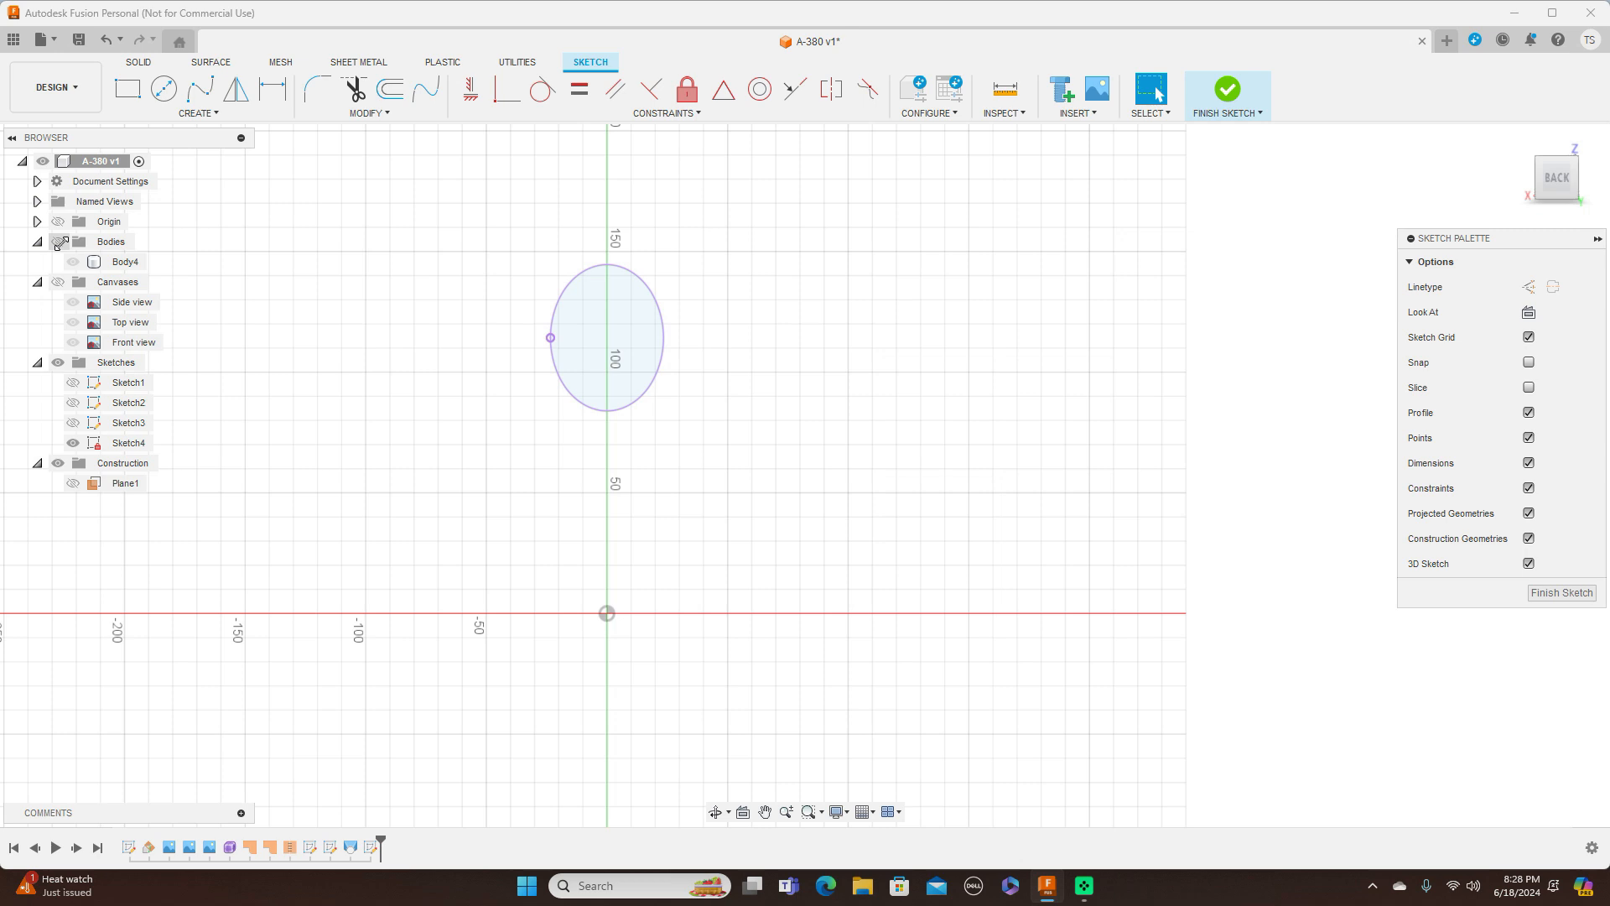
left_click(58, 242)
Draw a vertical line from the top to the bottom of the projected tail oval, splitting it in half, and finish the sketch
middle_click_drag(981, 388, 1141, 411)
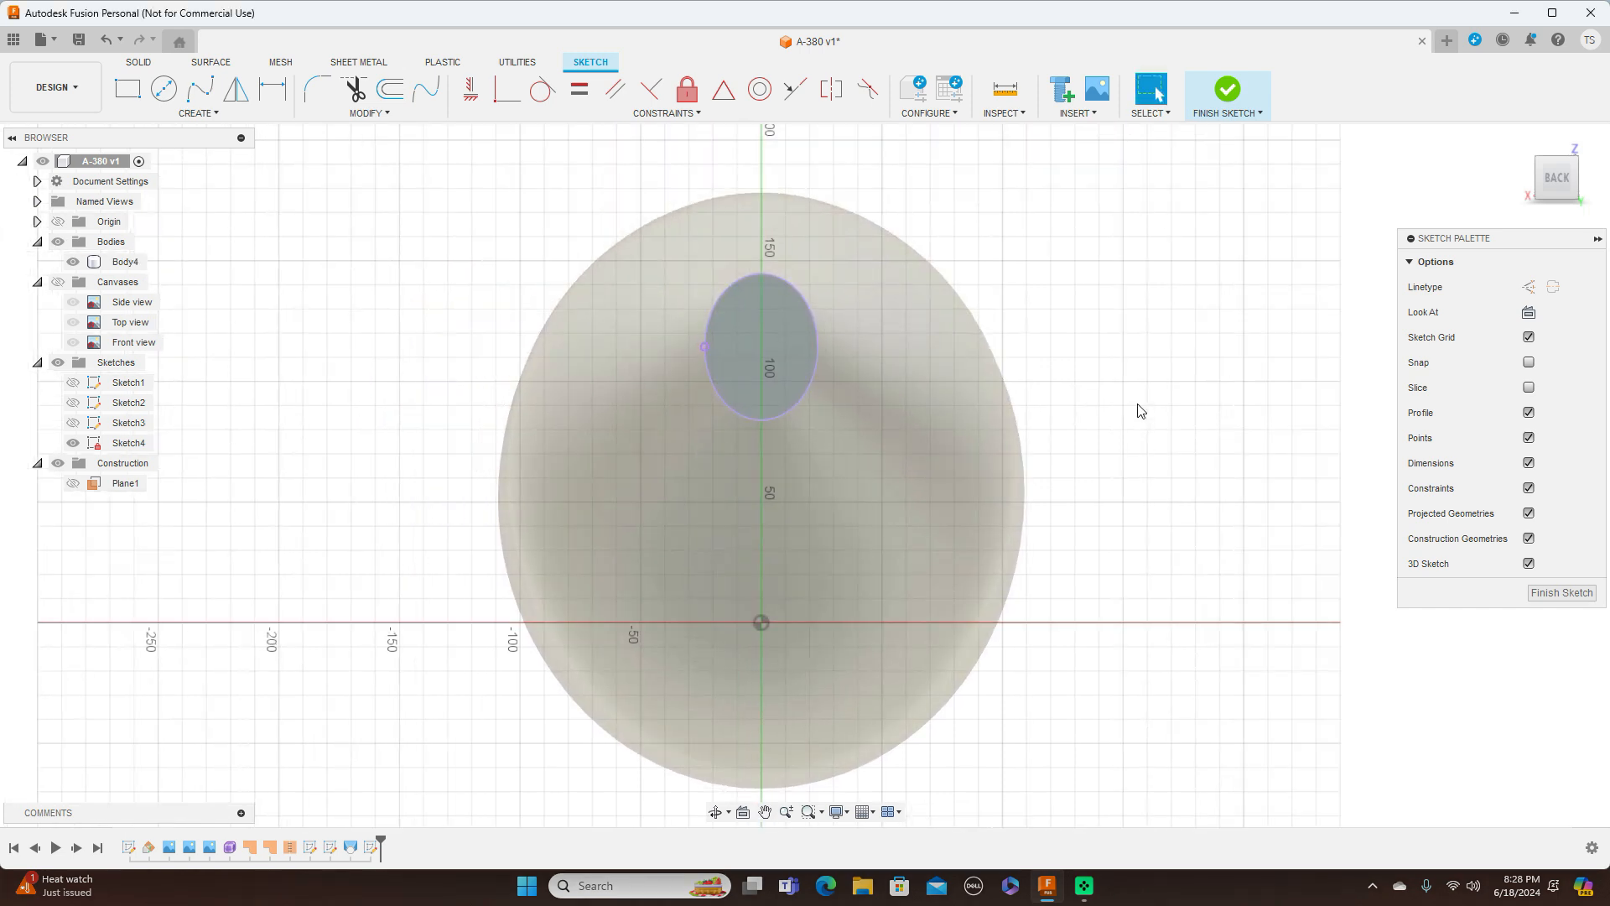
key("l")
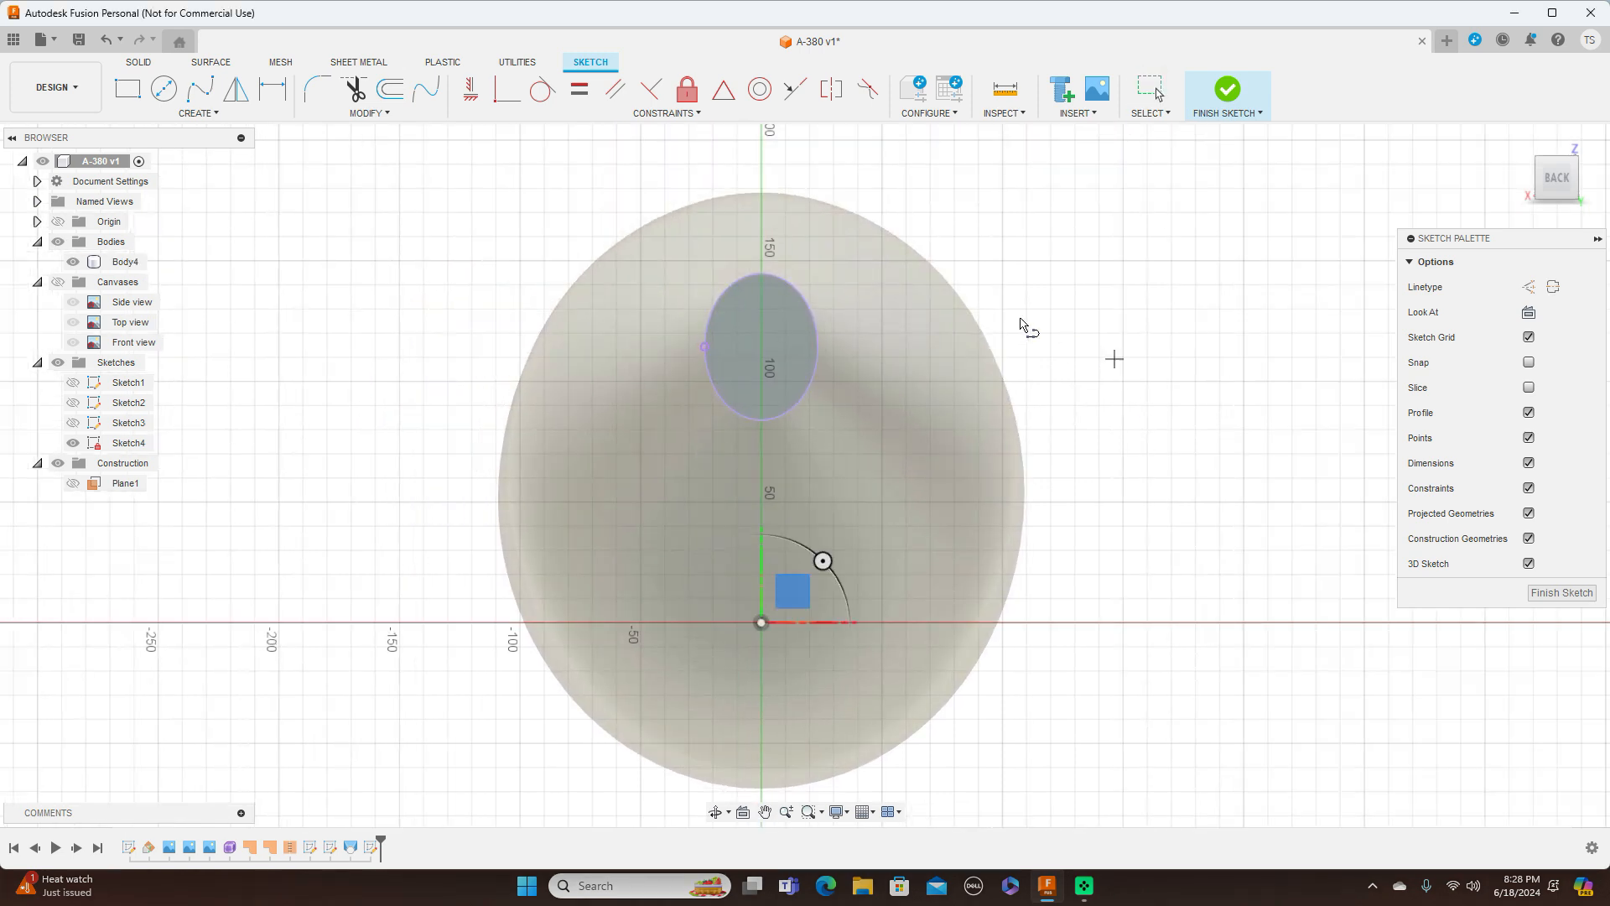
left_click(762, 274)
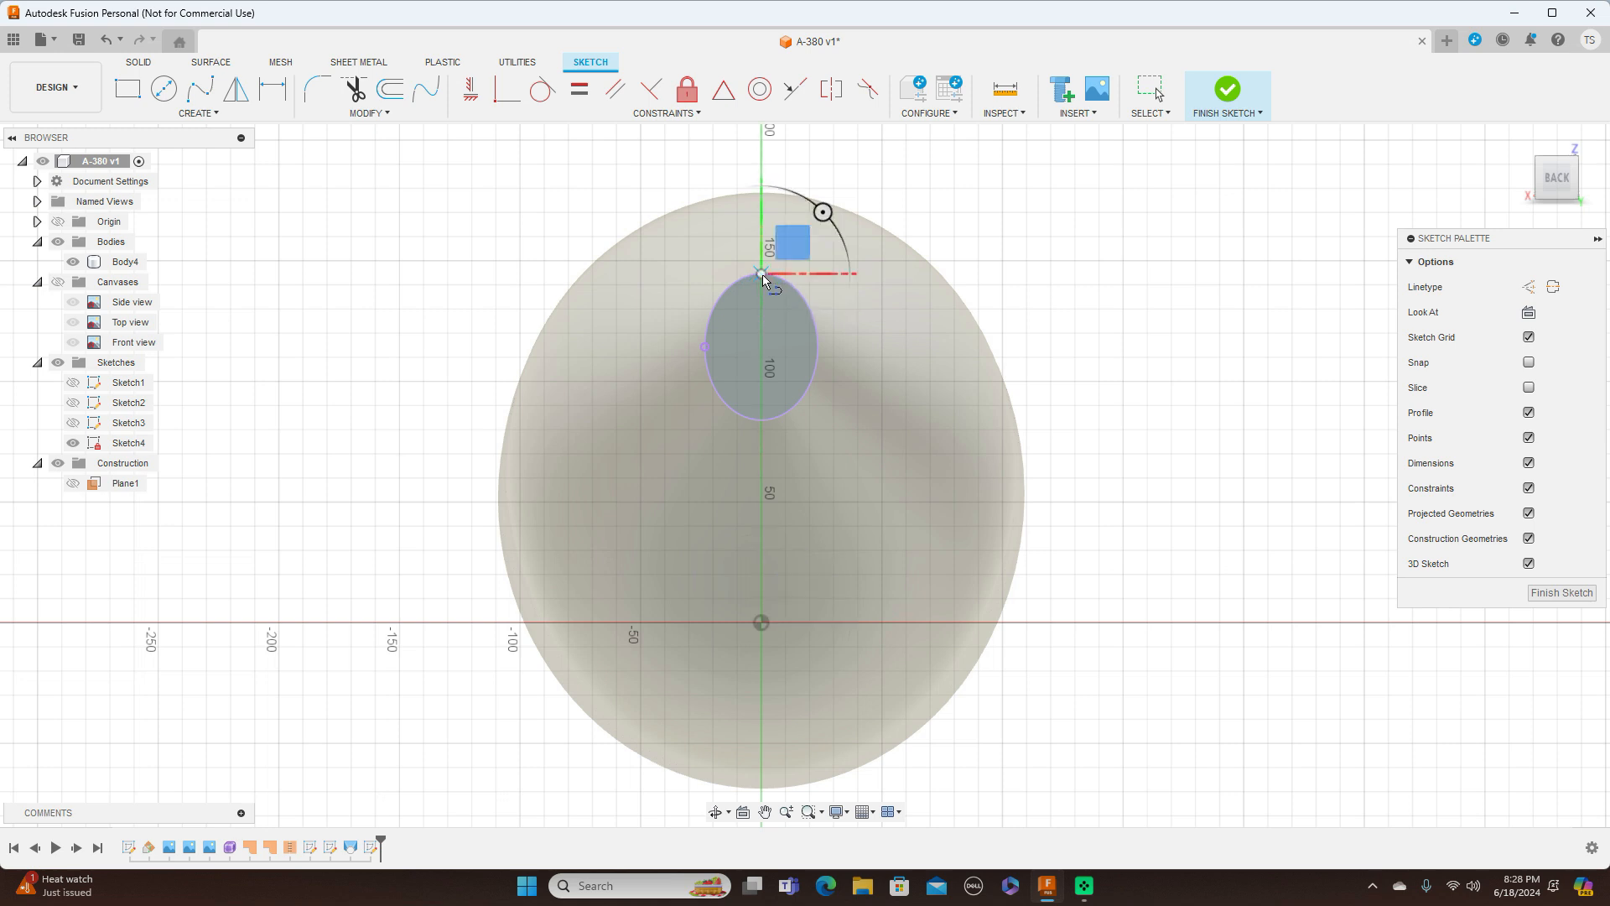
left_click(764, 423)
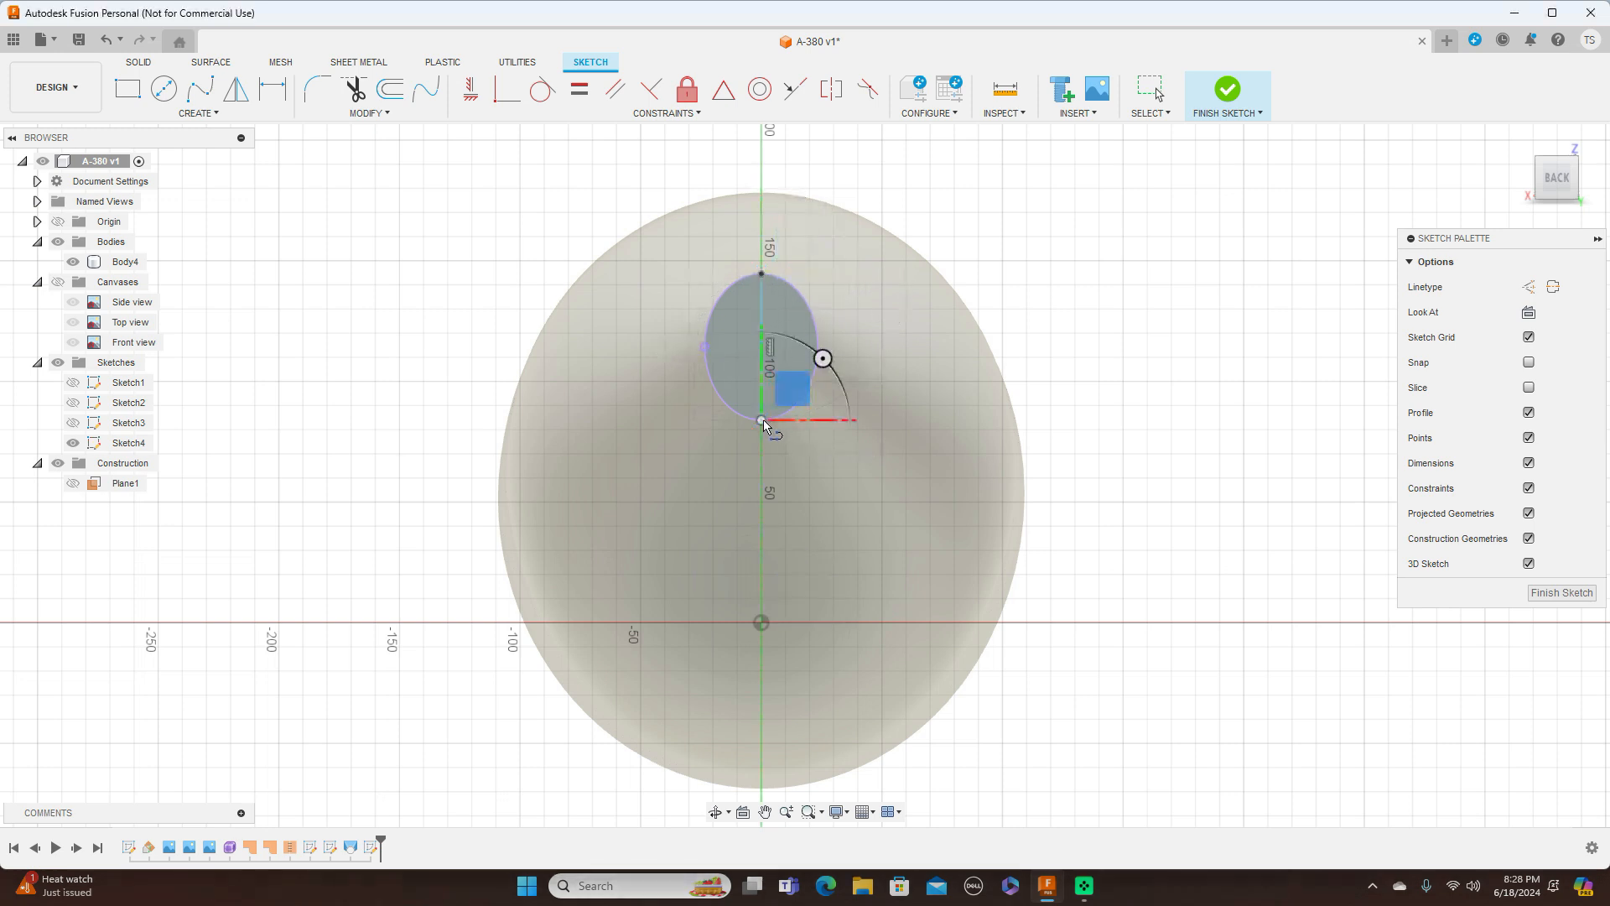
right_click(763, 422)
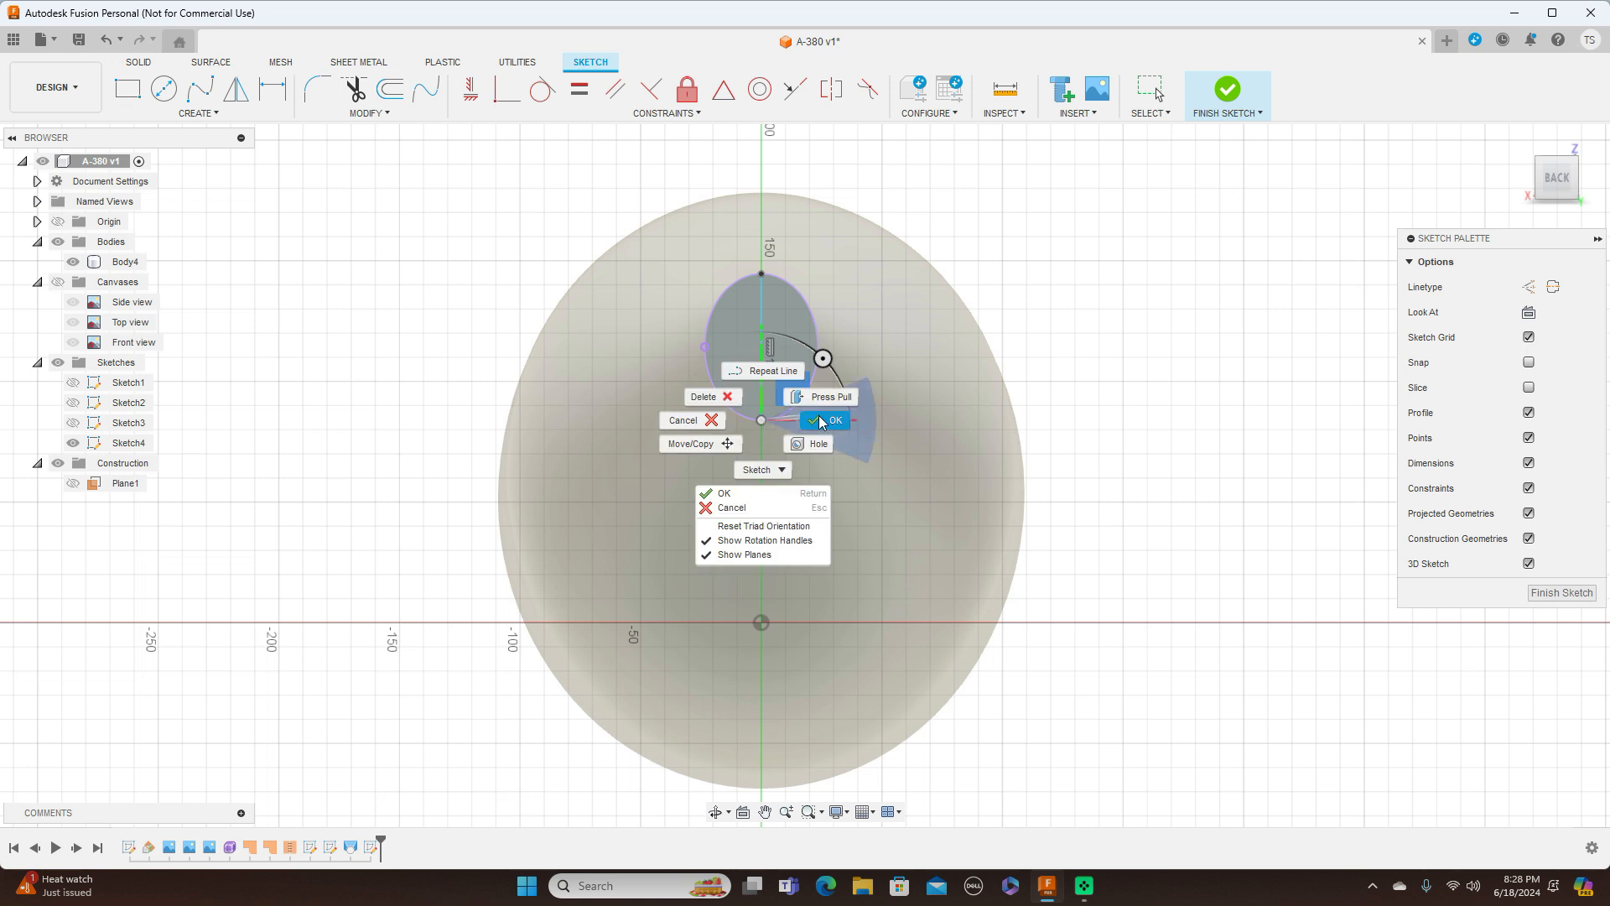
left_click(820, 419)
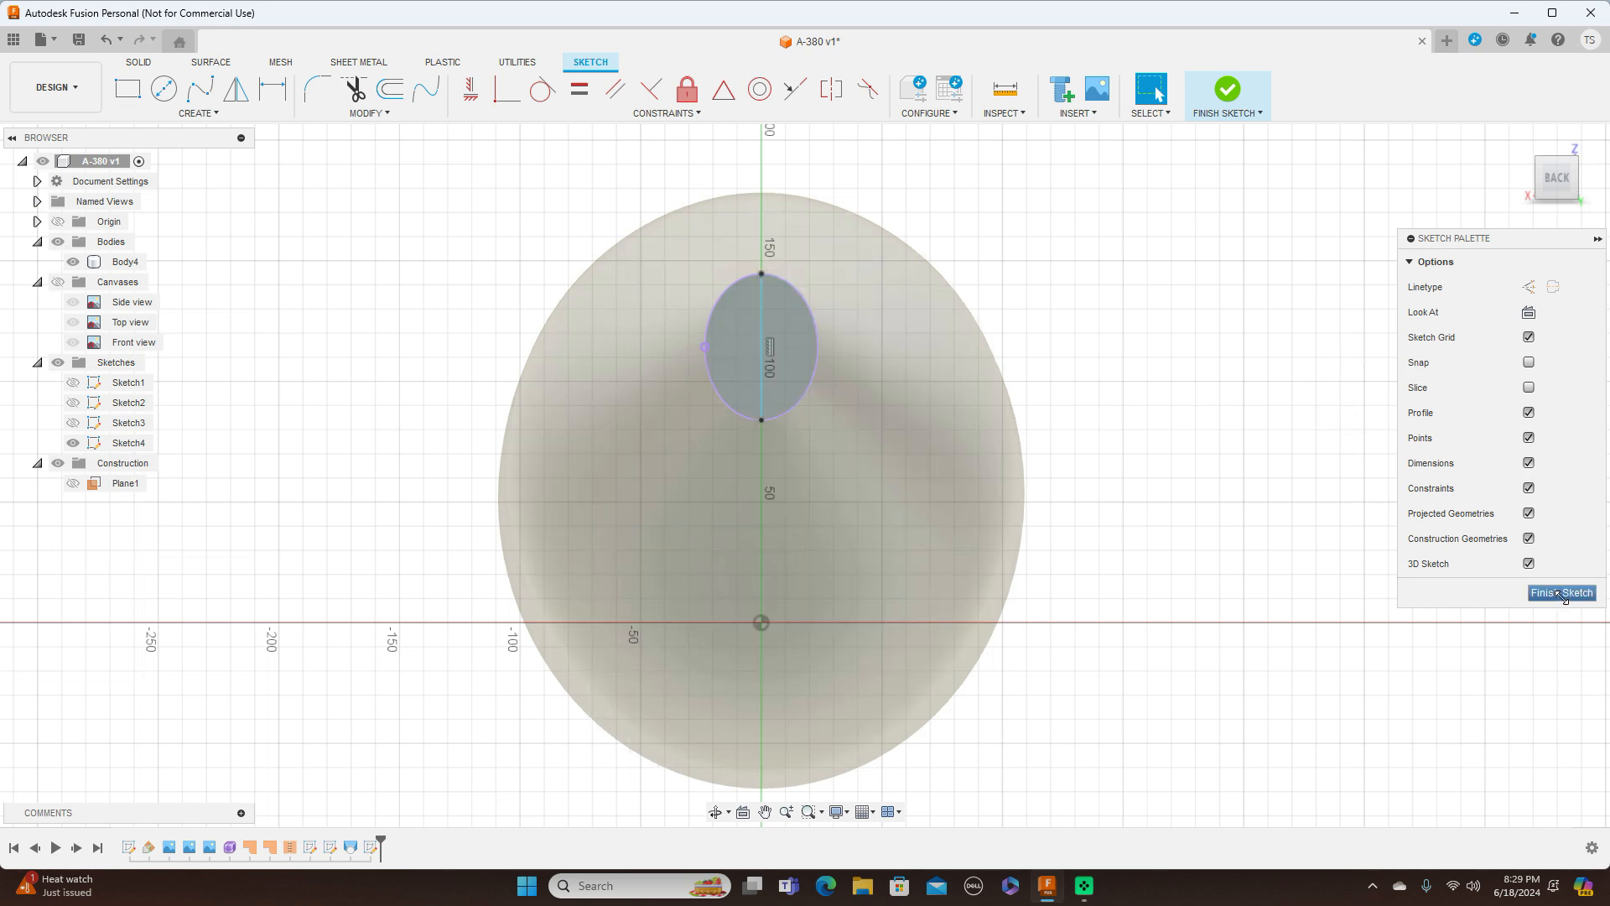
left_click(1561, 593)
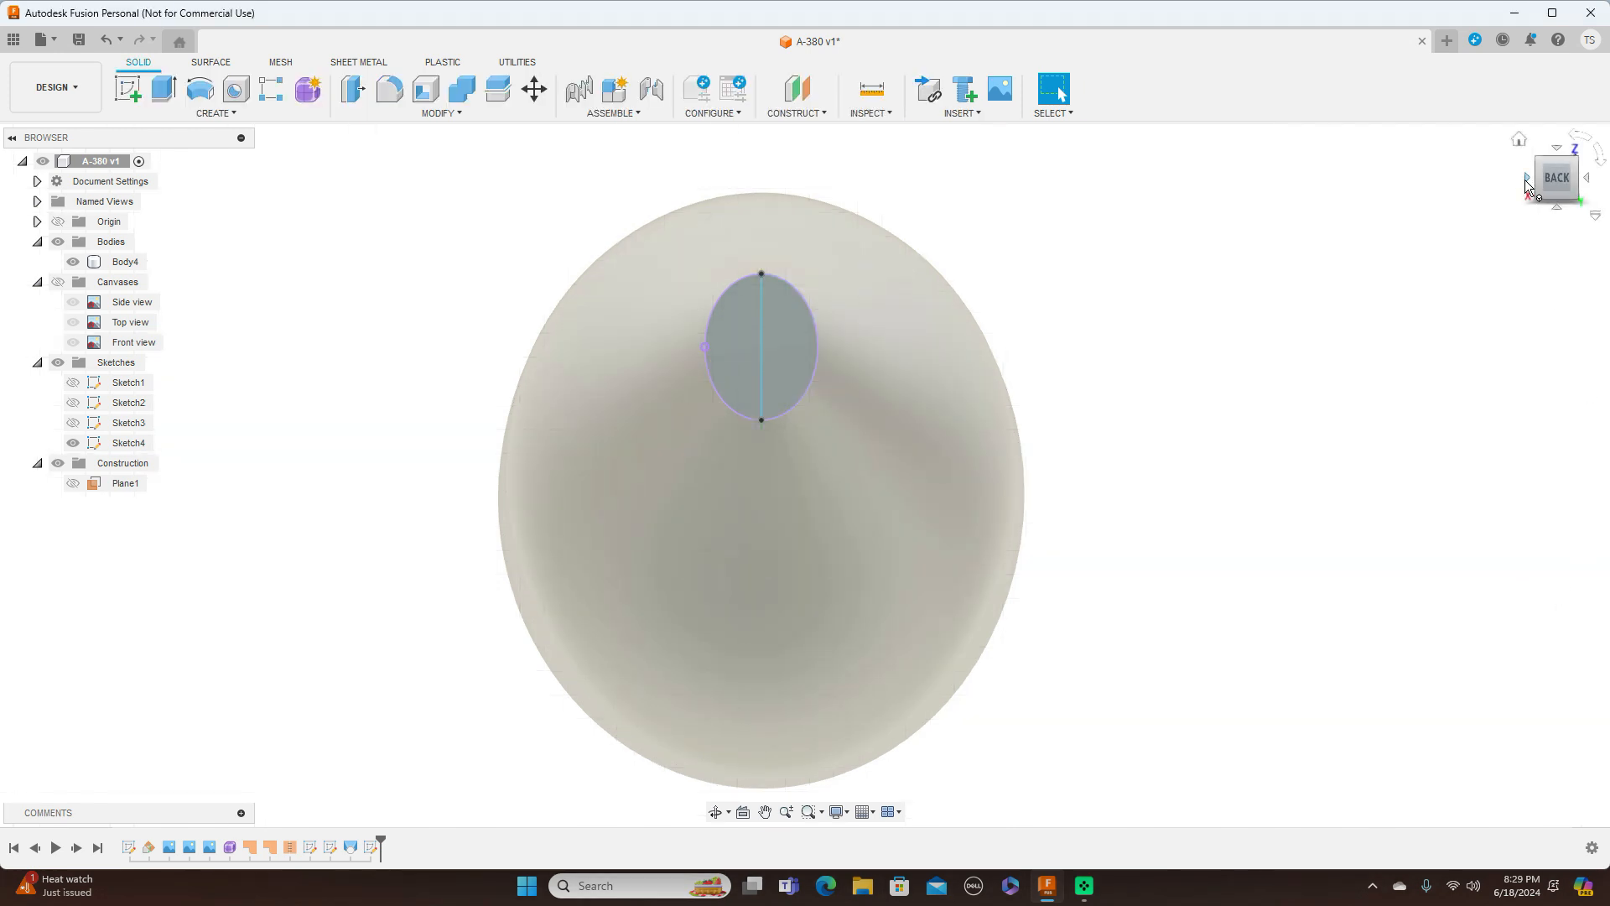
Show the reference canvases and origin planes in the right side view and create a sketch on the YZ plane
left_click(1527, 179)
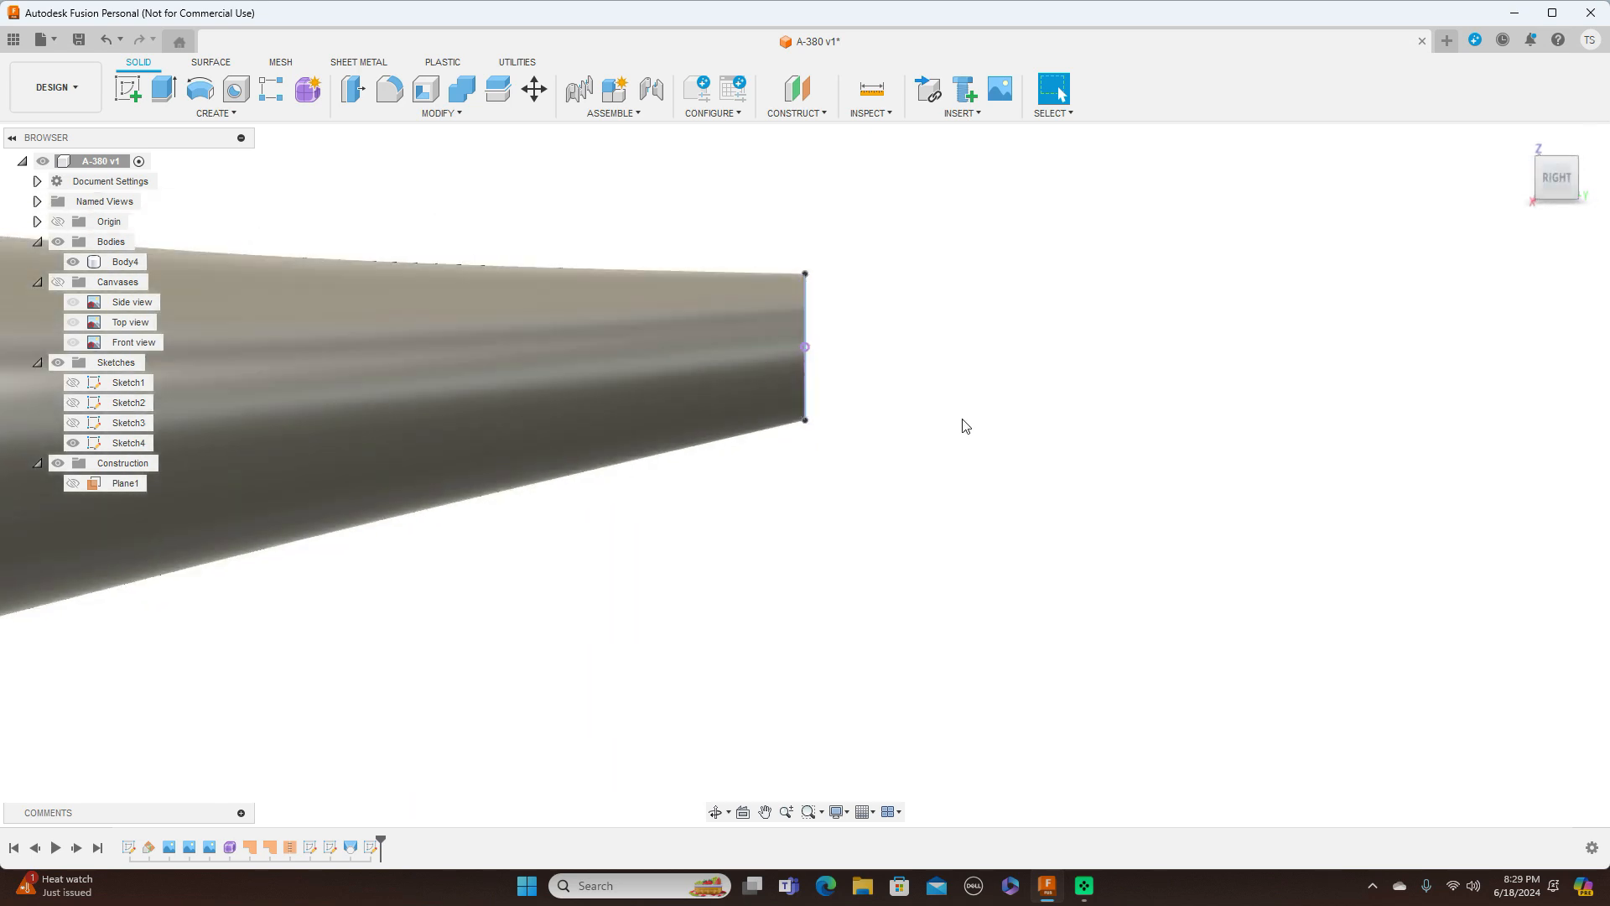
scroll(965, 426, "down", 5)
middle_click_drag(1007, 550, 1238, 504)
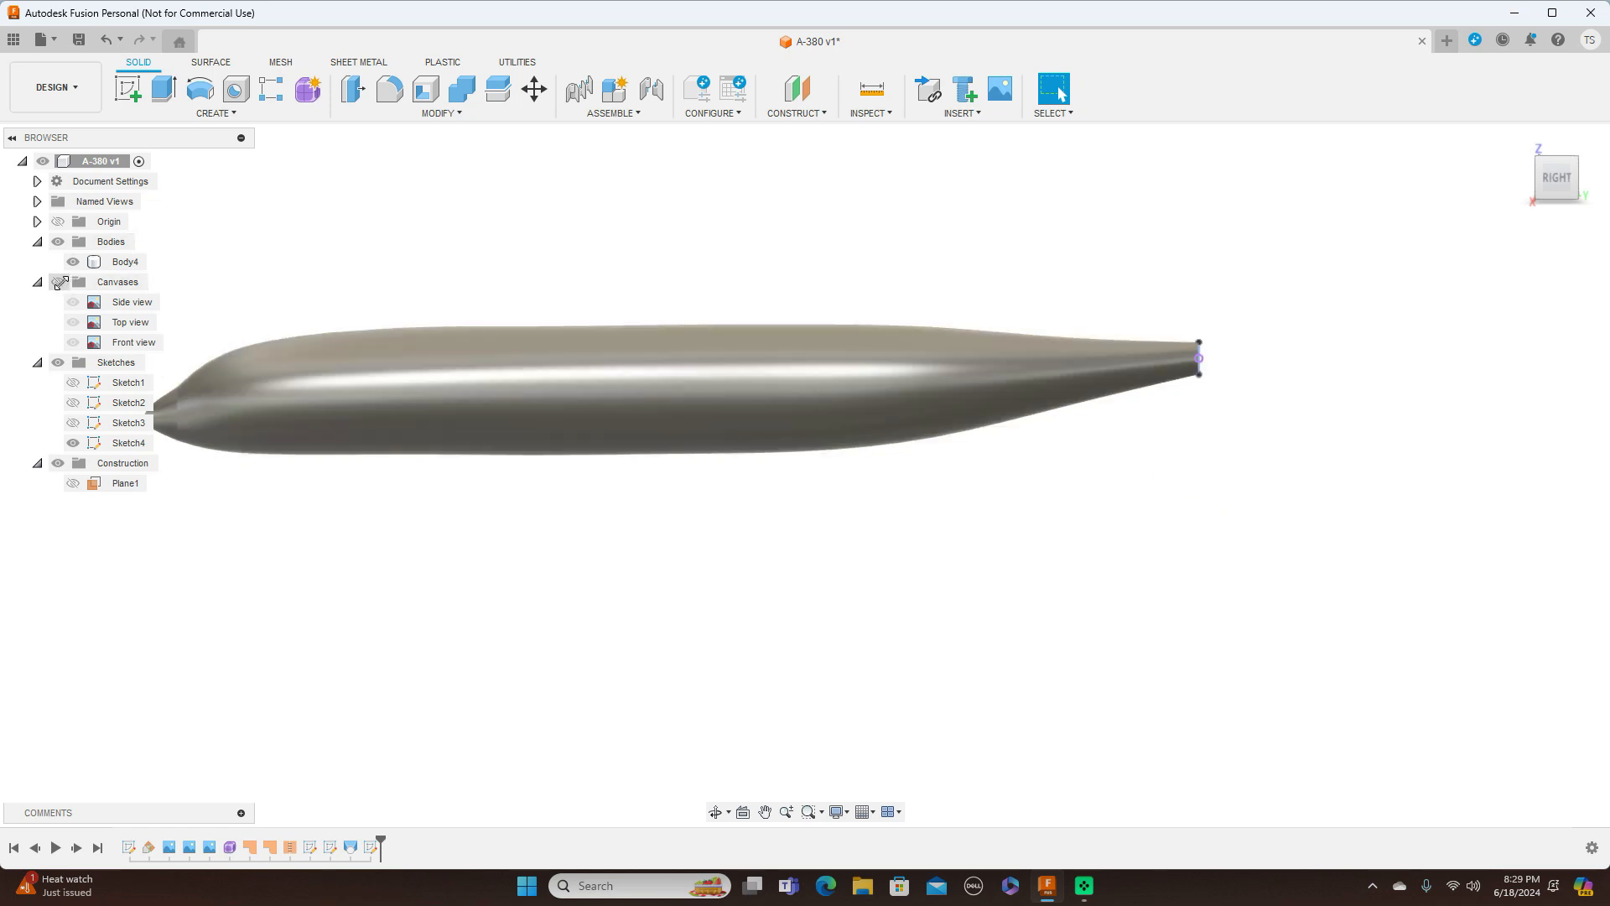
left_click(59, 282)
scroll(703, 447, "up", 5)
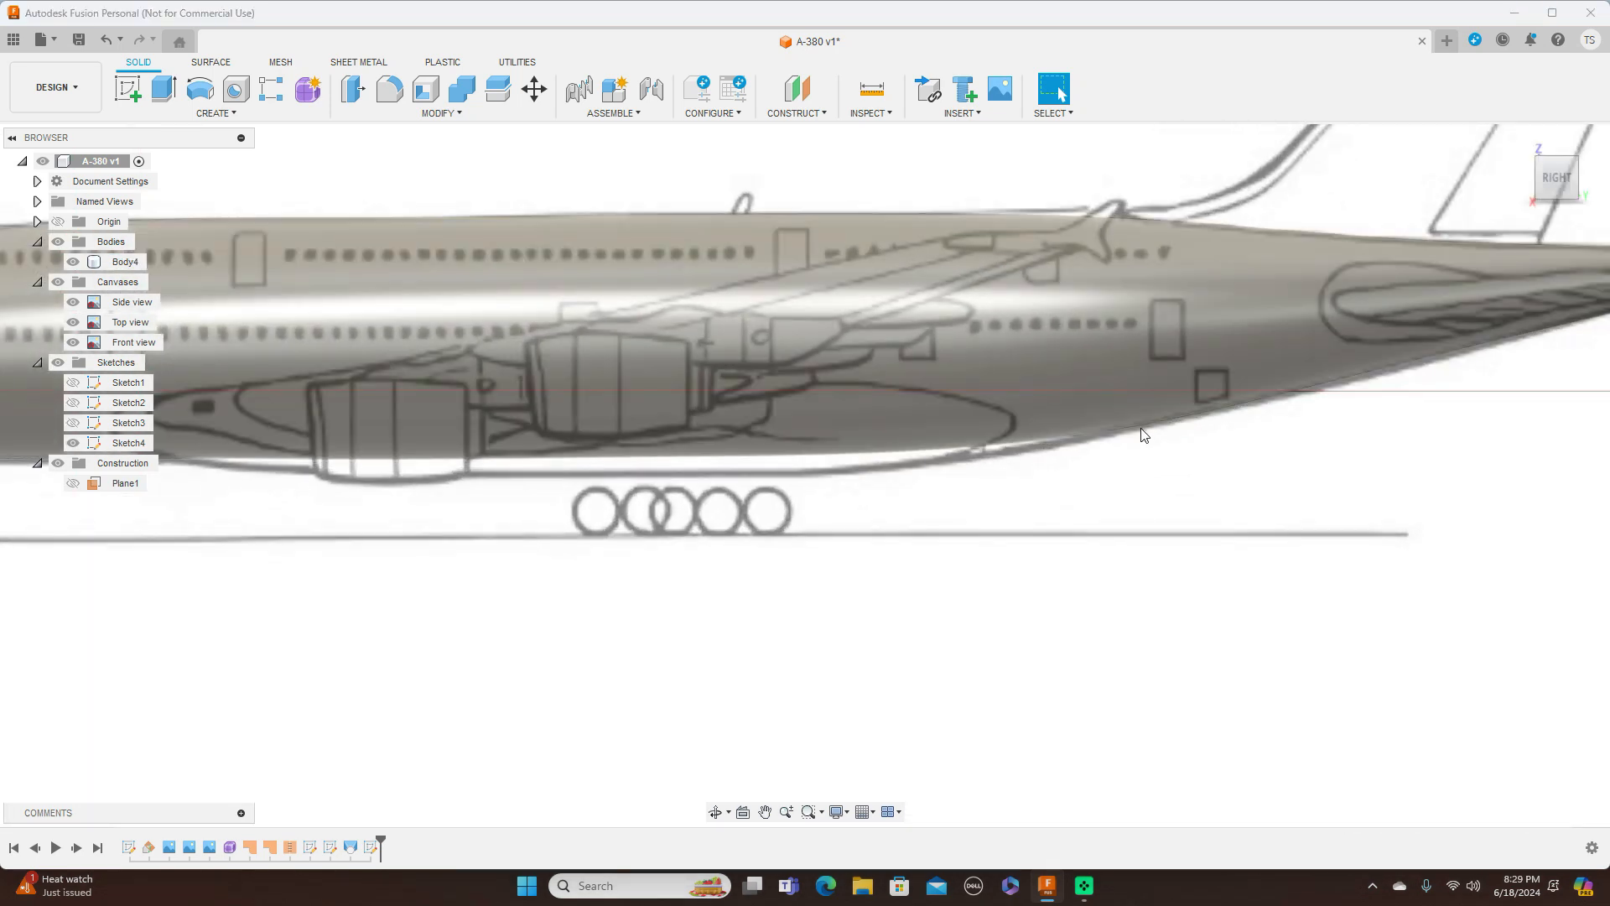
scroll(1145, 435, "down", 4)
left_click(501, 376)
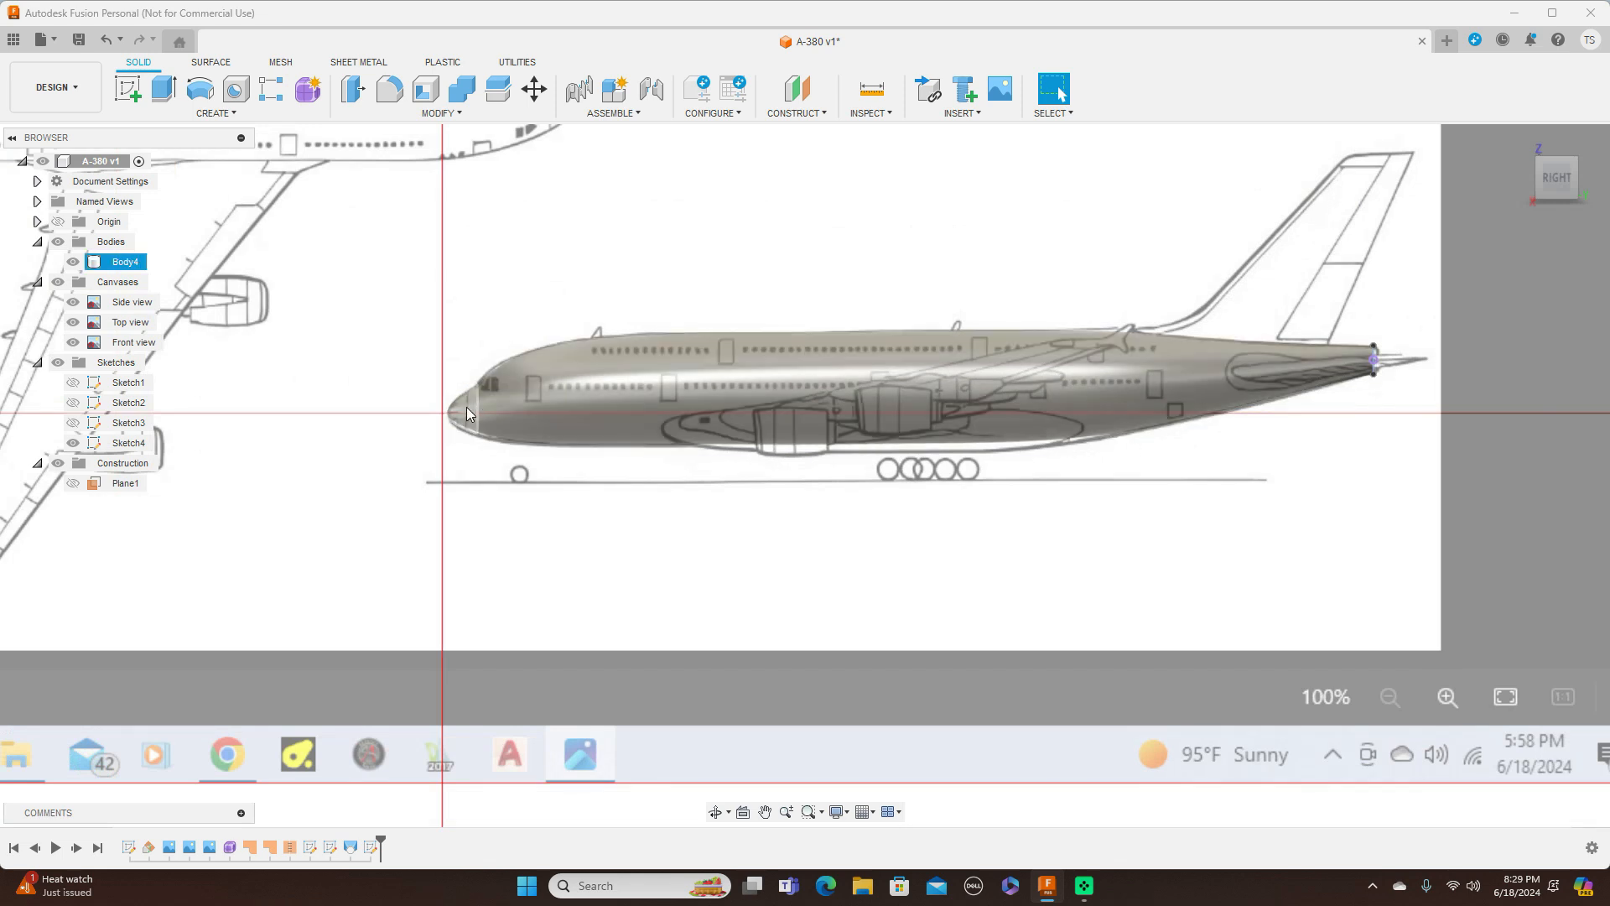
left_click(53, 222)
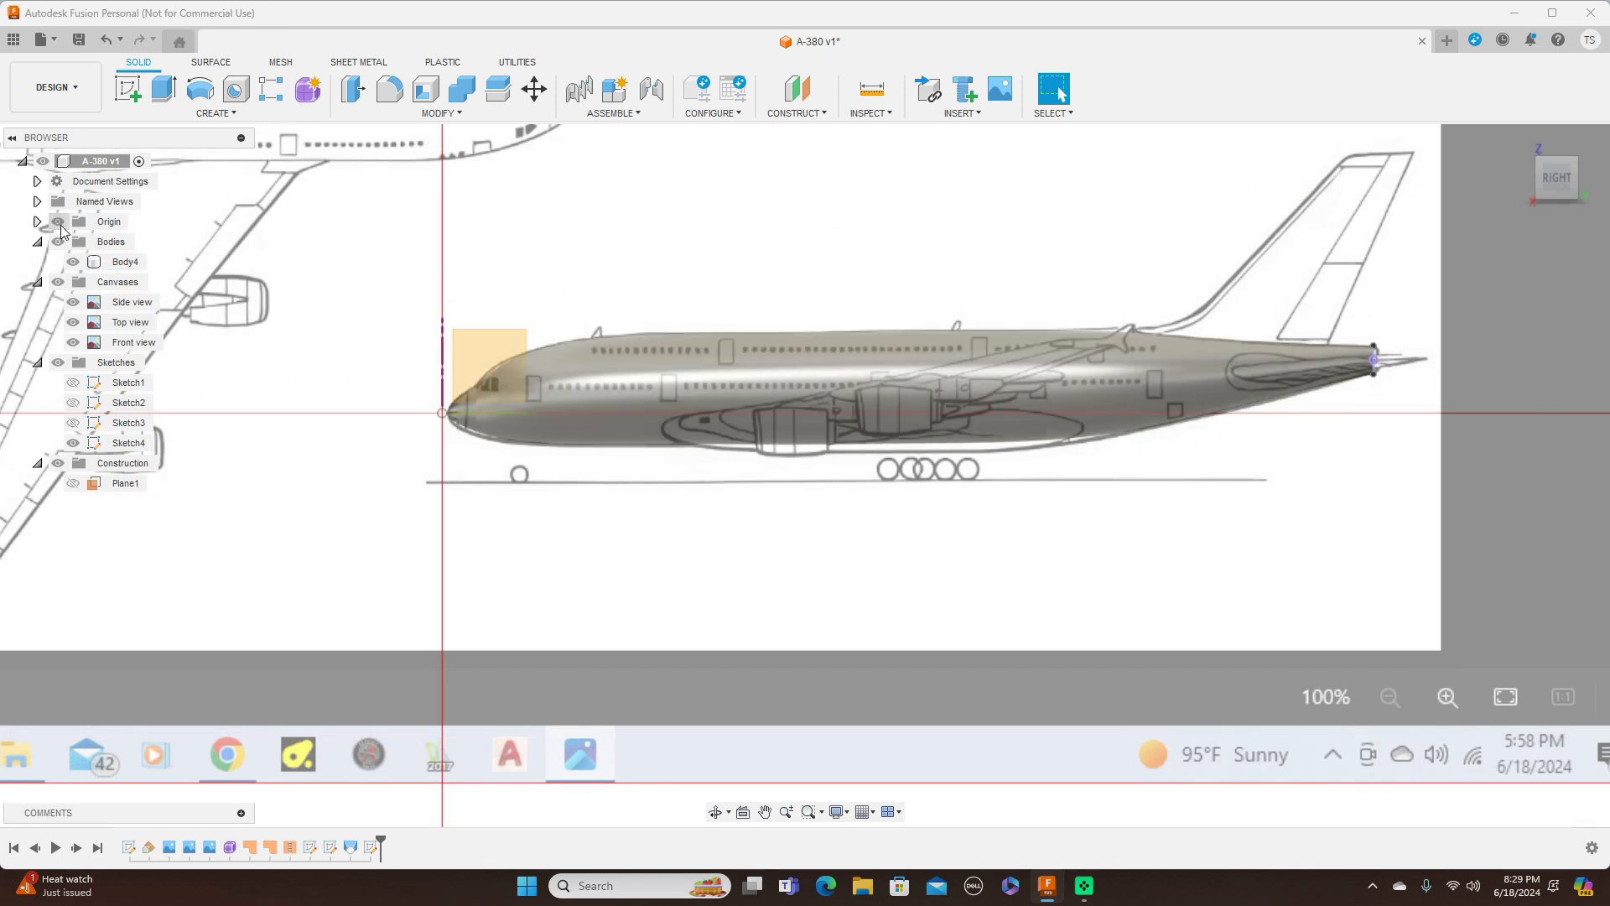
left_click(491, 346)
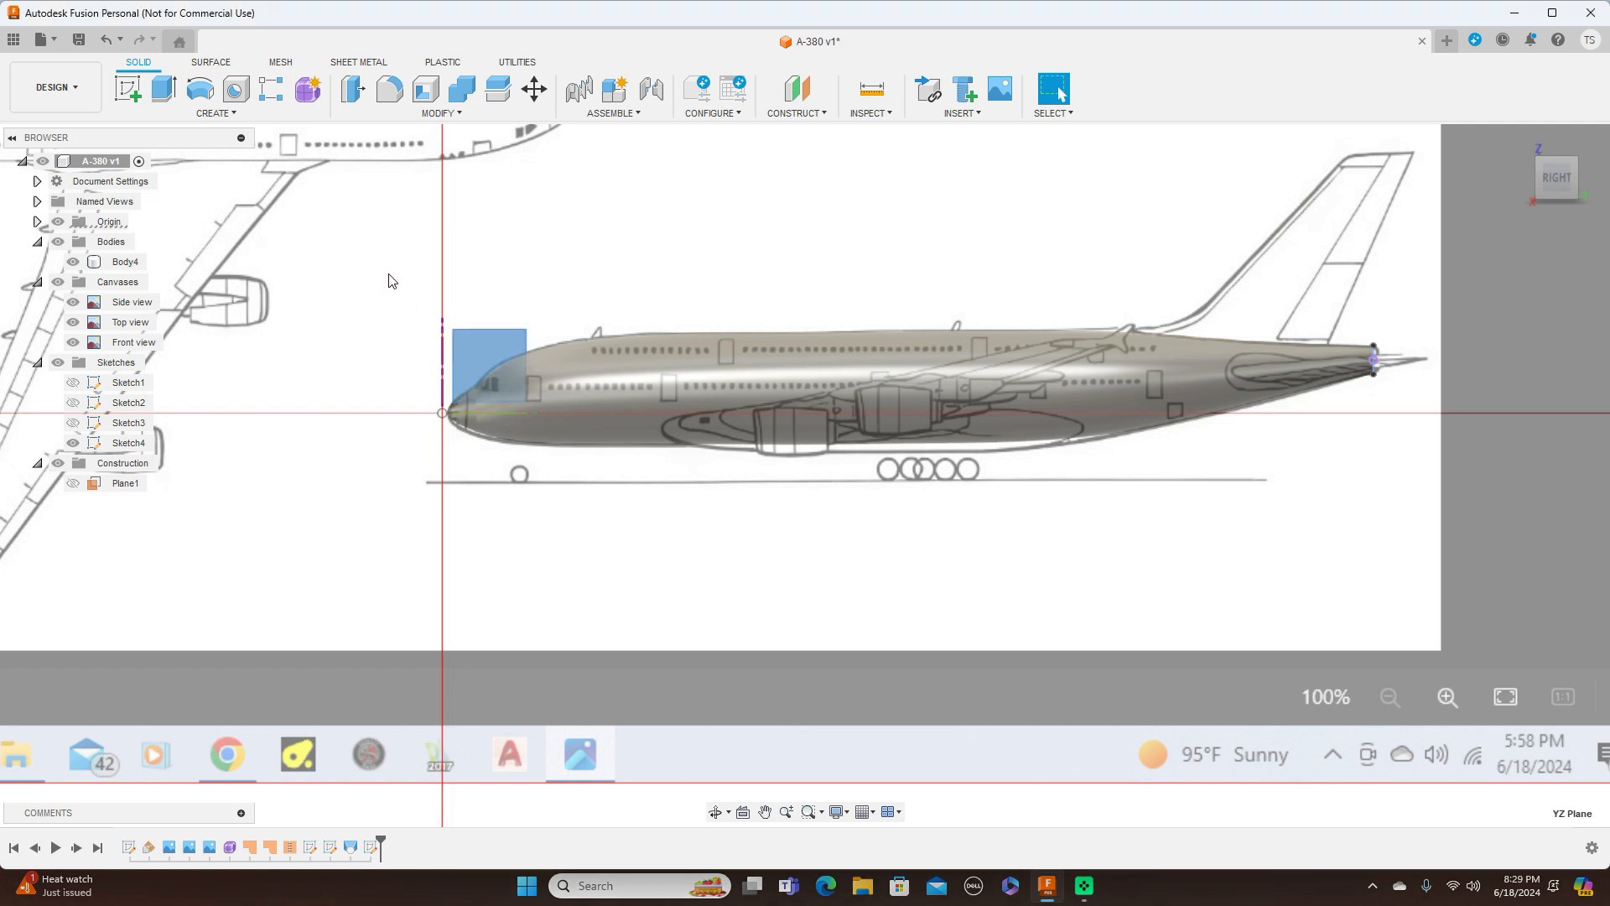
left_click(130, 88)
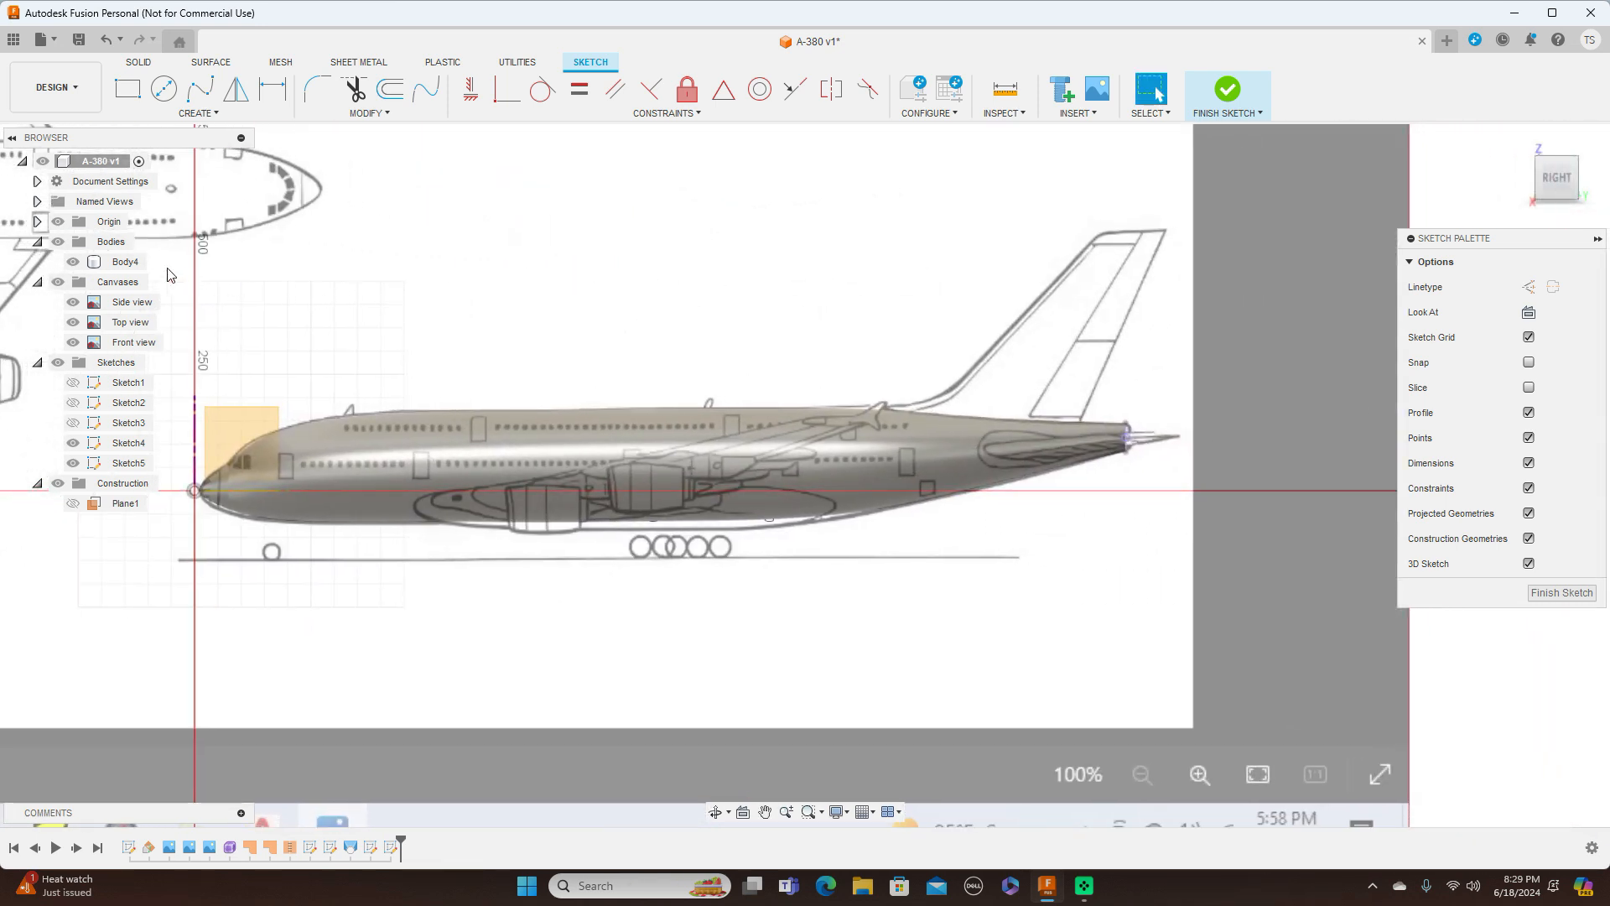
Hide the reference canvases and project the tail oval's vertical dividing line and its two endpoints into the side sketch
left_click(58, 281)
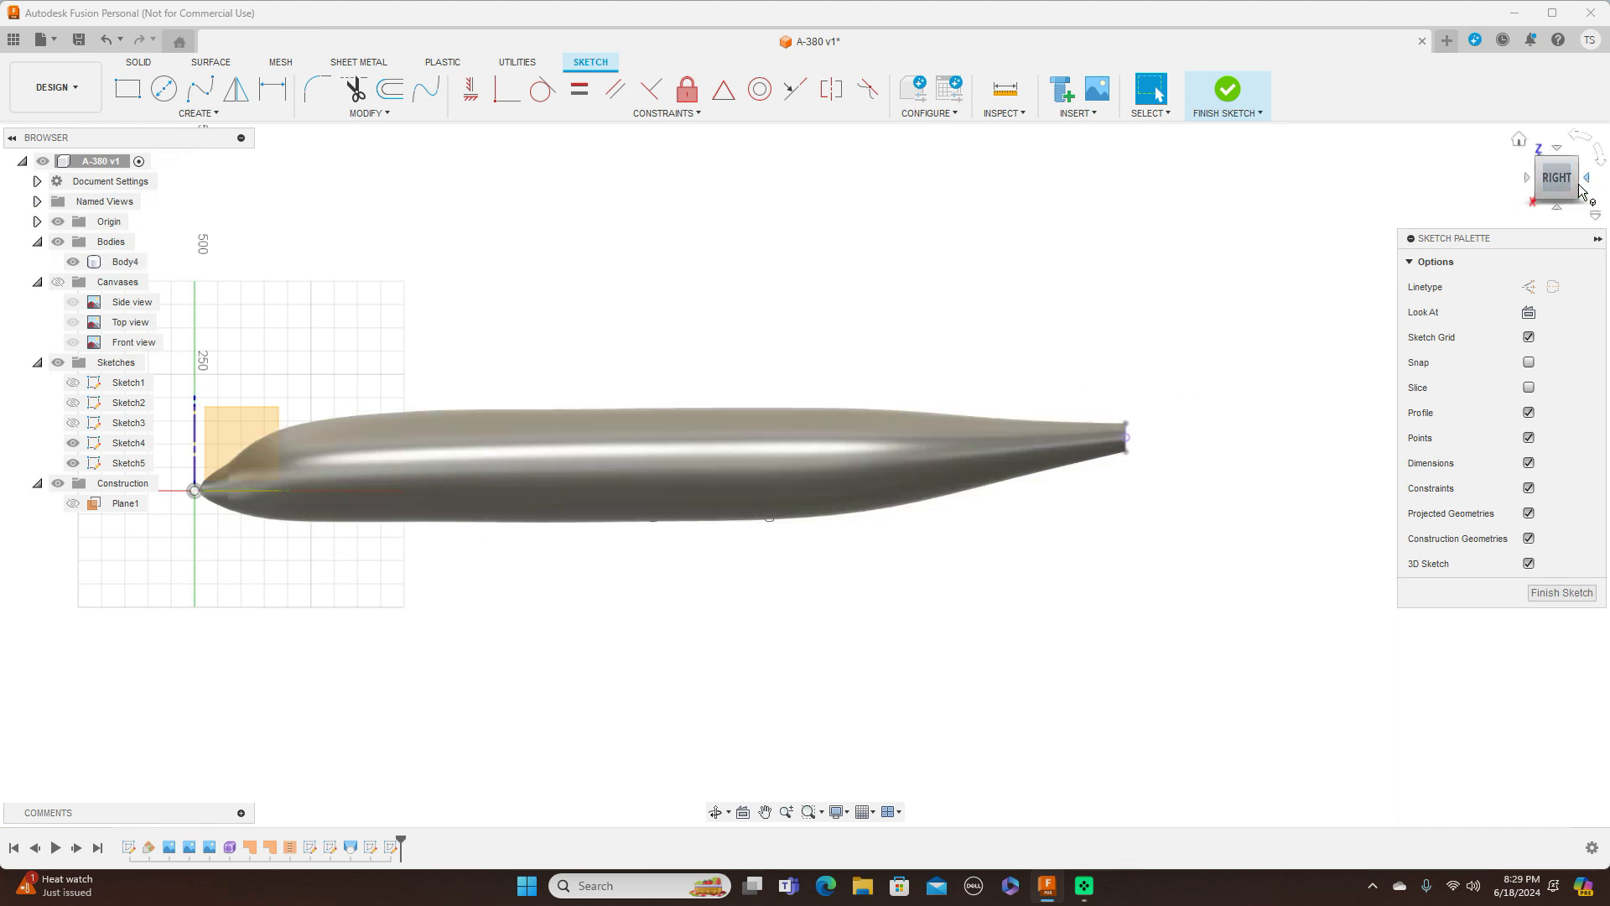
left_click_drag(1571, 183, 1556, 193)
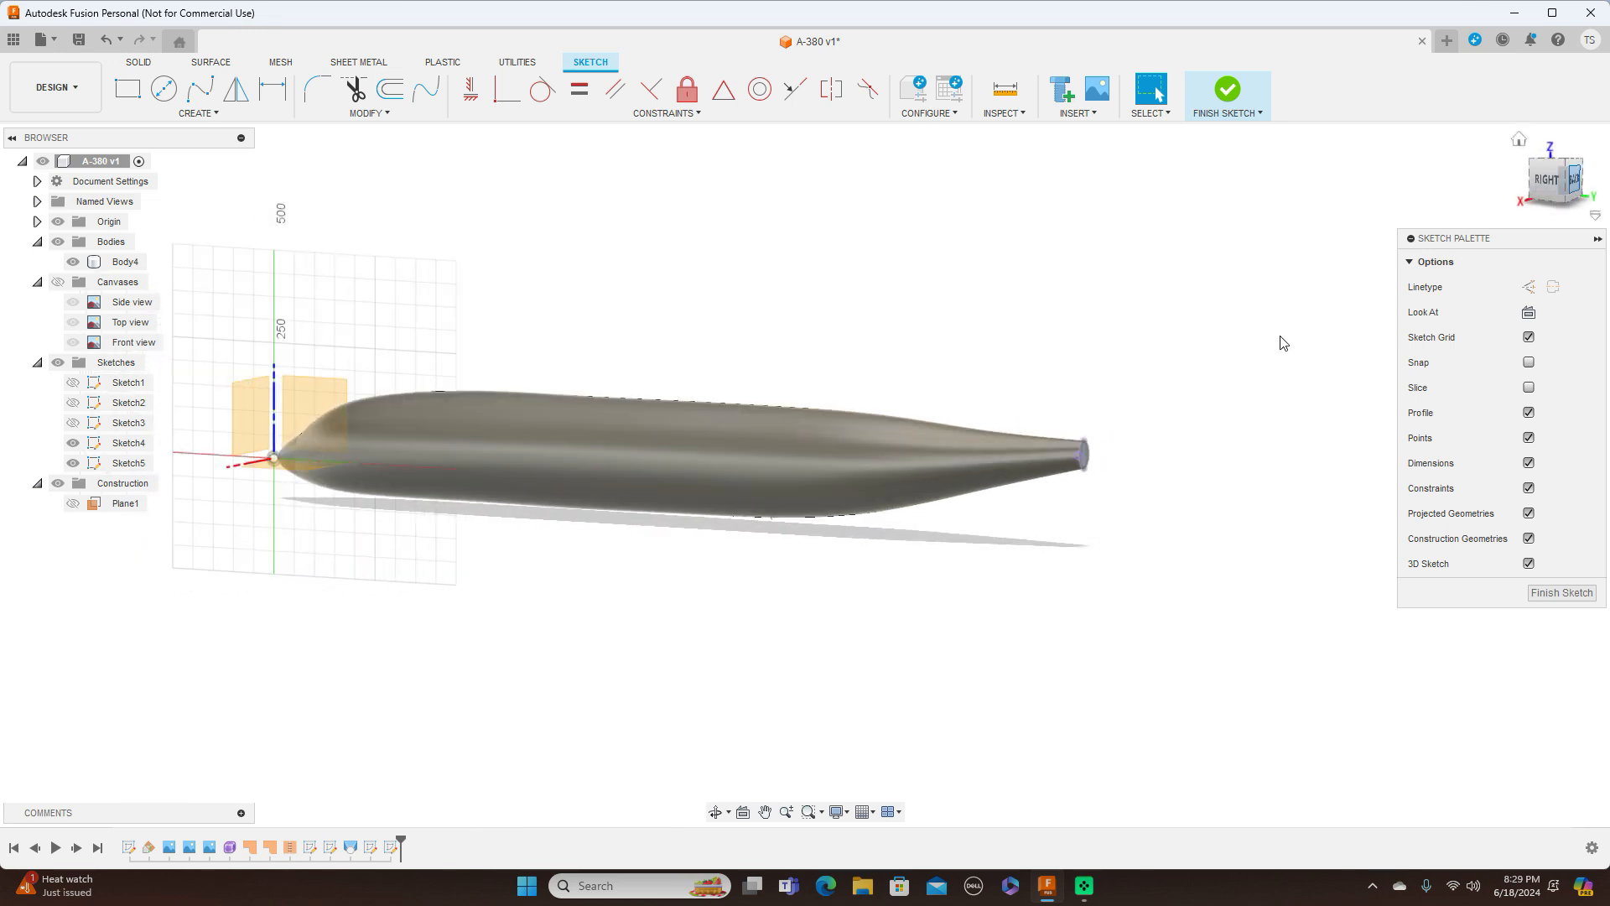
scroll(1132, 415, "up", 8)
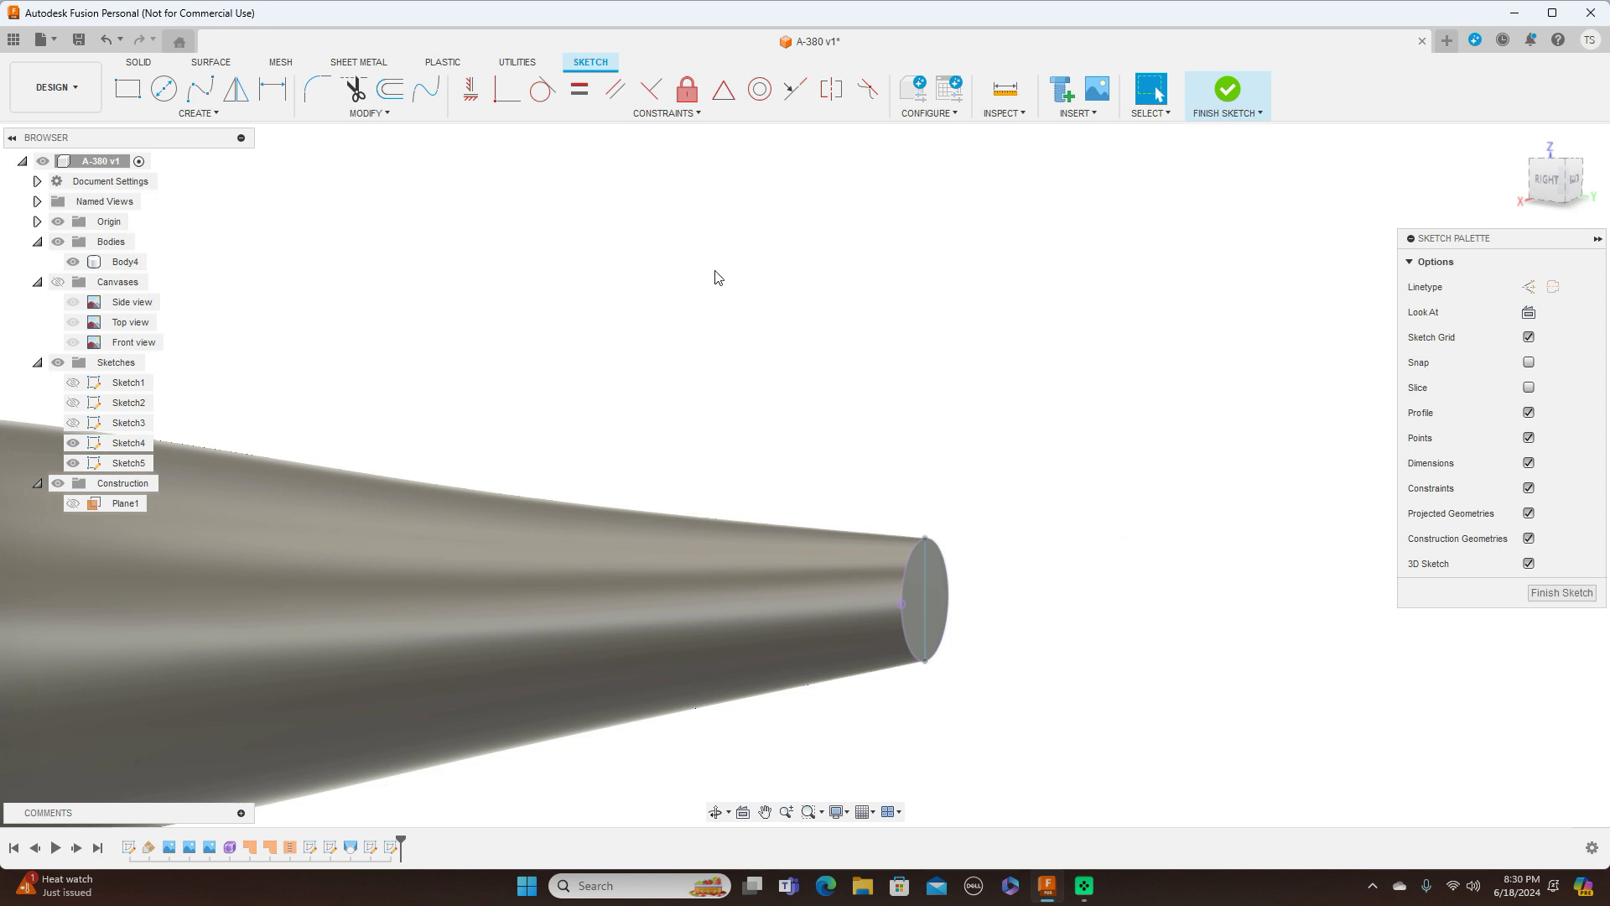
key("p")
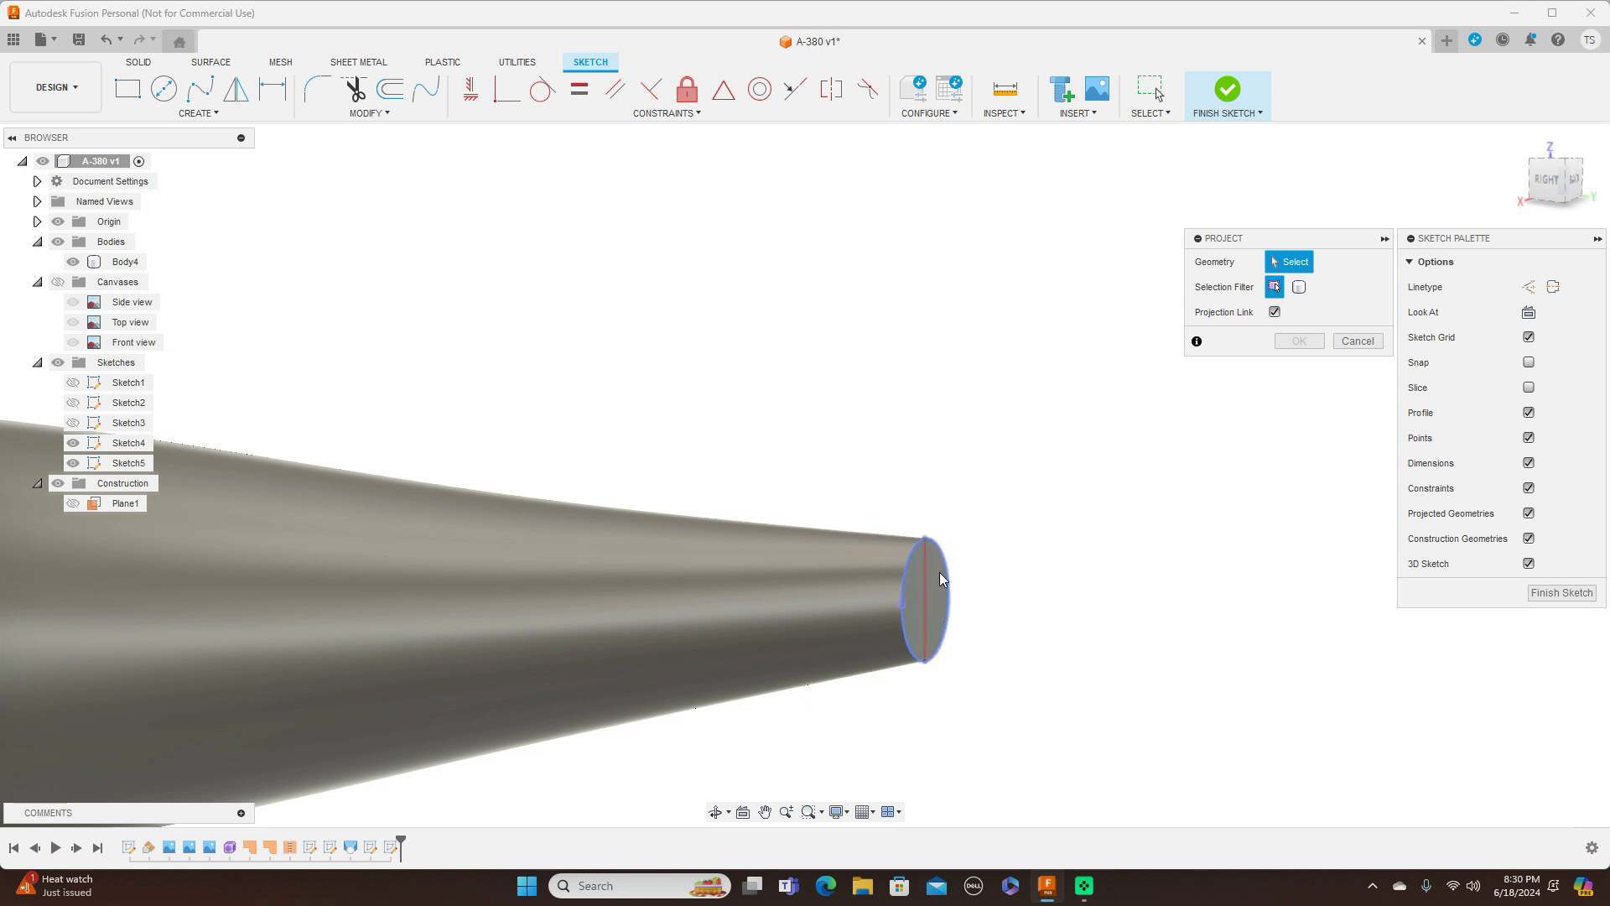
left_click(924, 587)
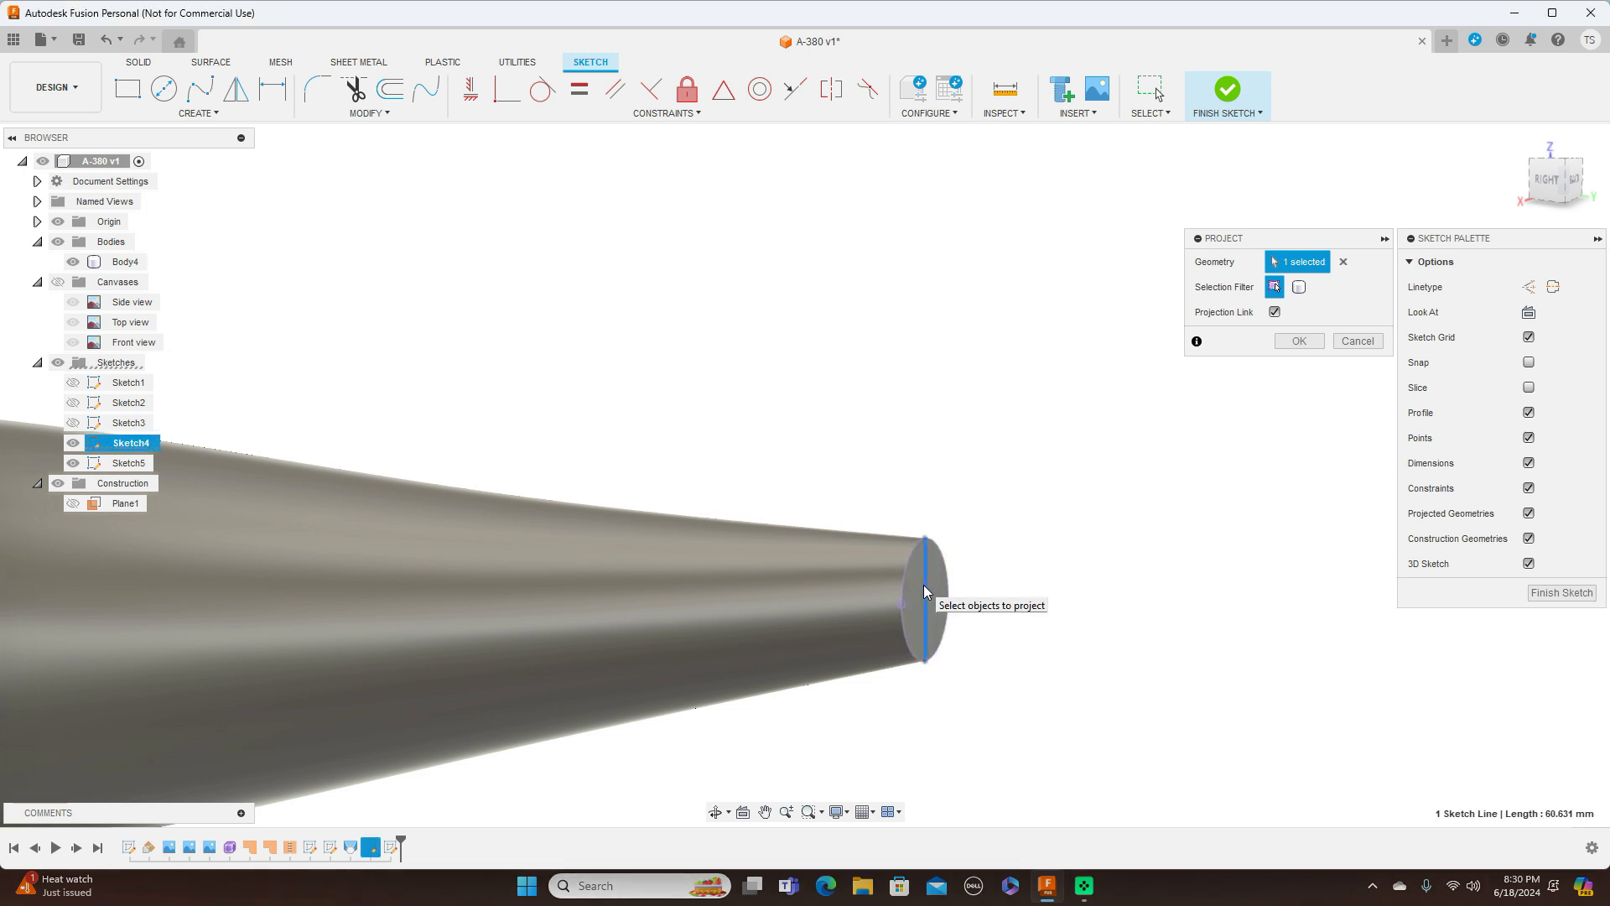
left_click(926, 538)
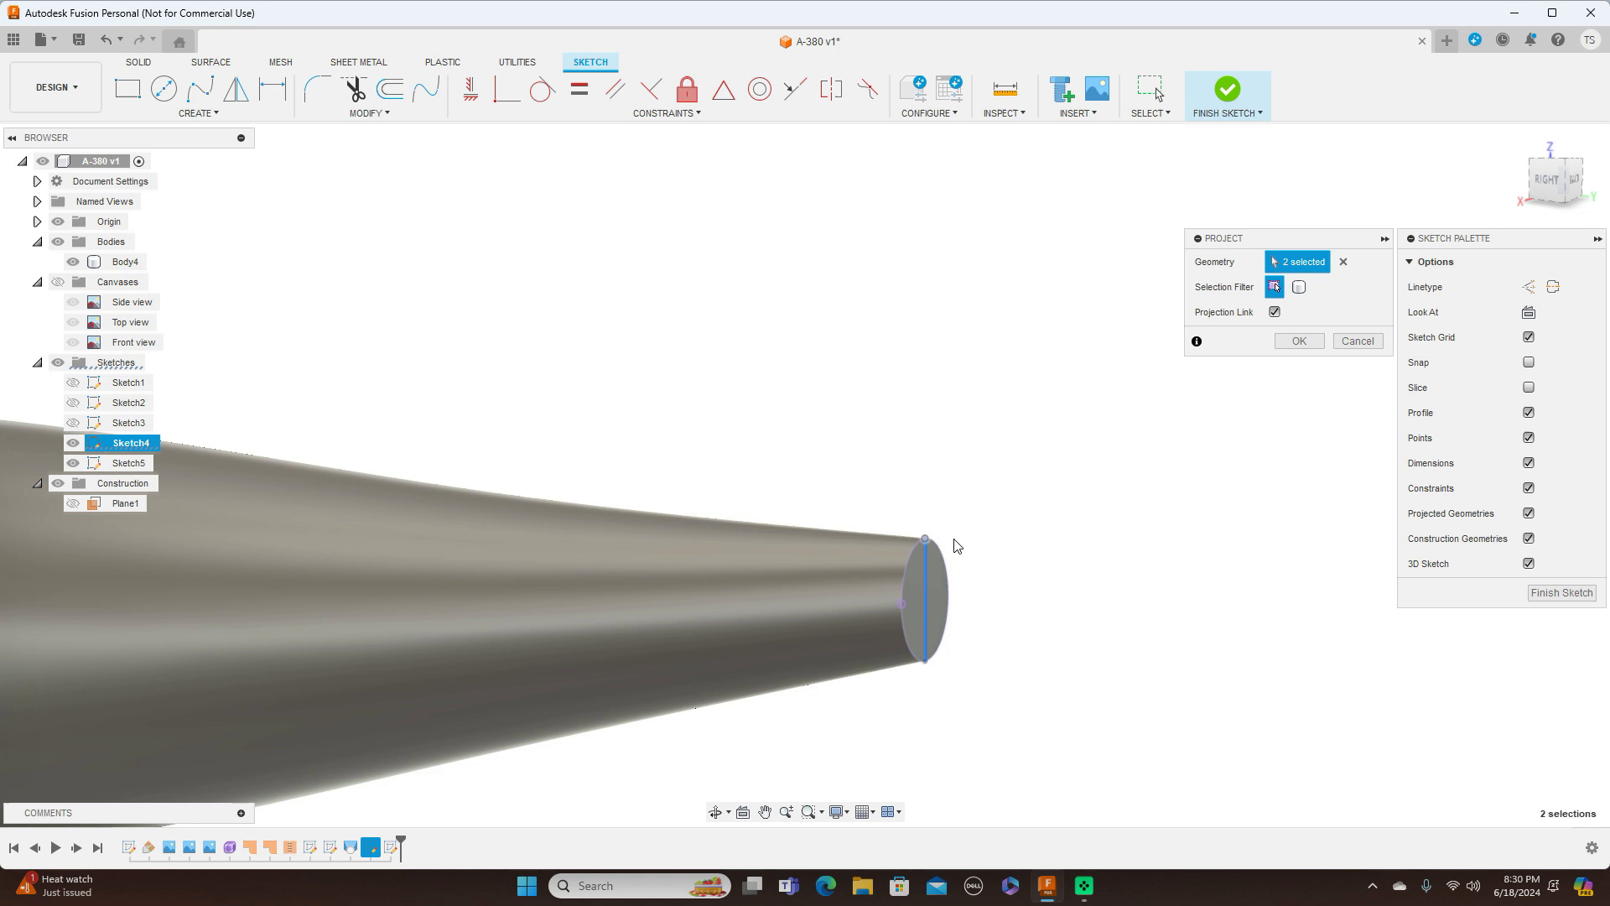
left_click(926, 661)
left_click(1298, 342)
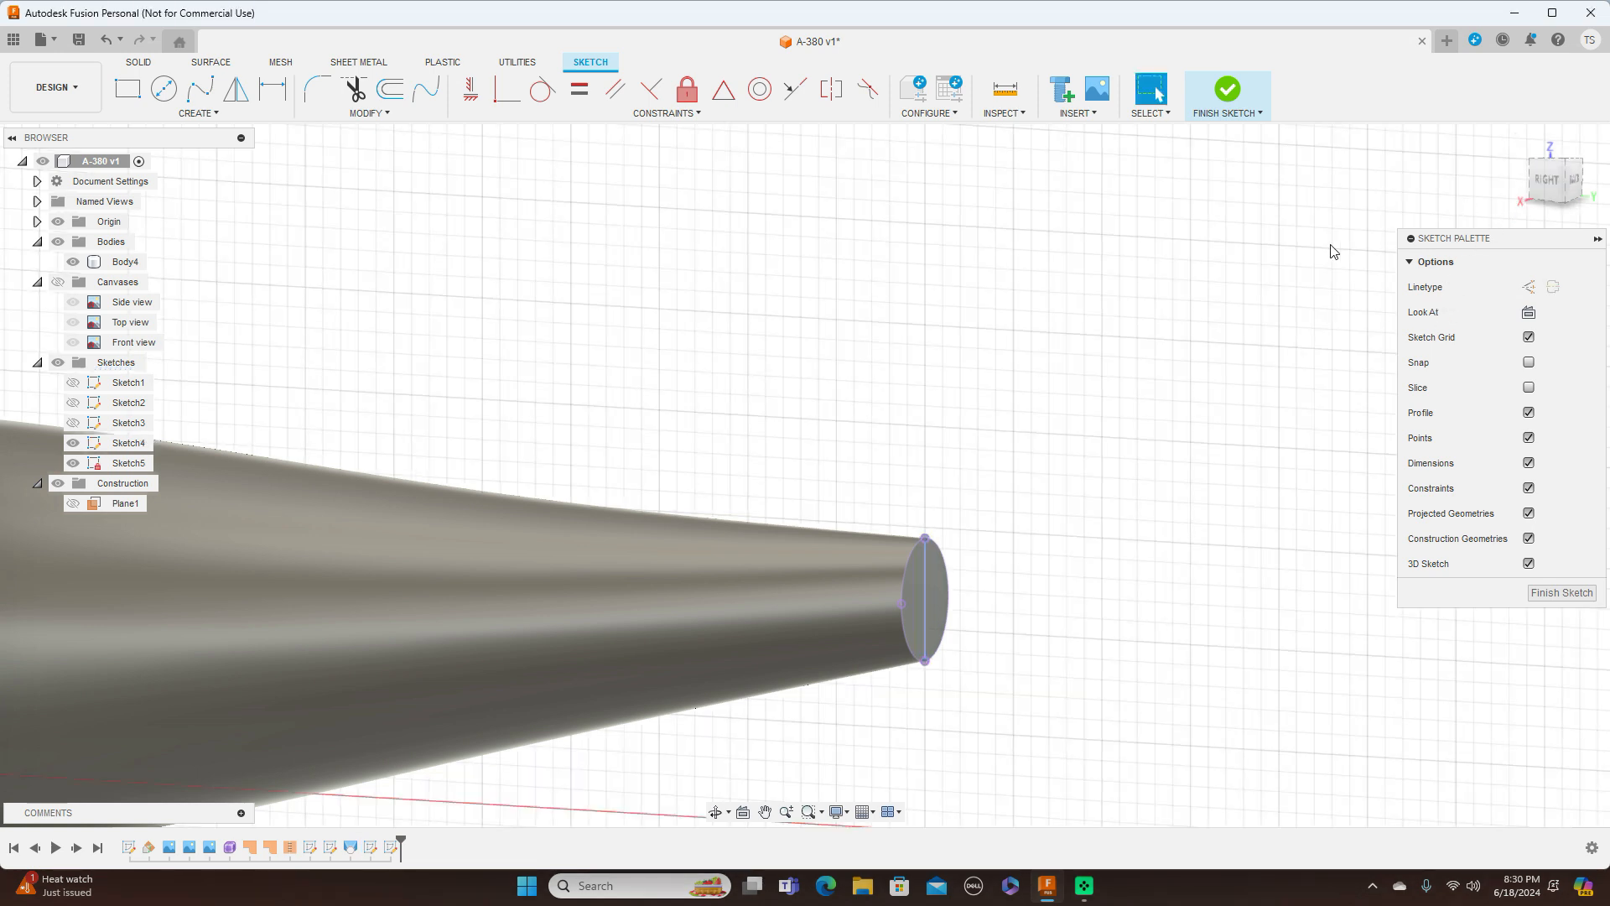
Show the reference canvases again behind the fuselage's tail end in the right side view
left_click(1551, 184)
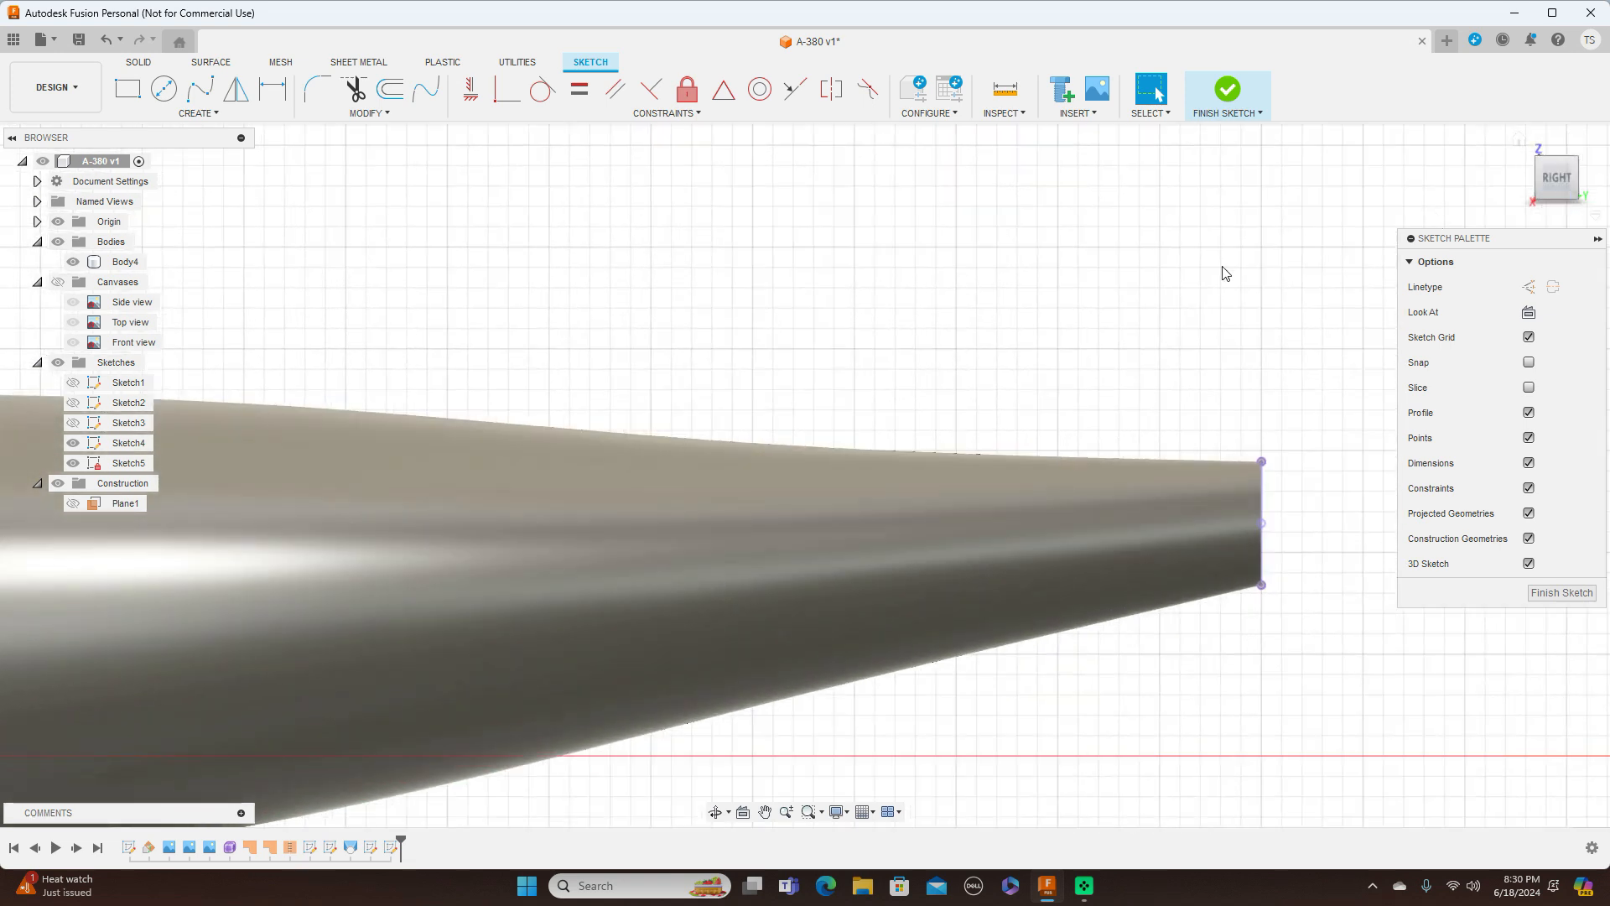
scroll(1233, 251, "down", 2)
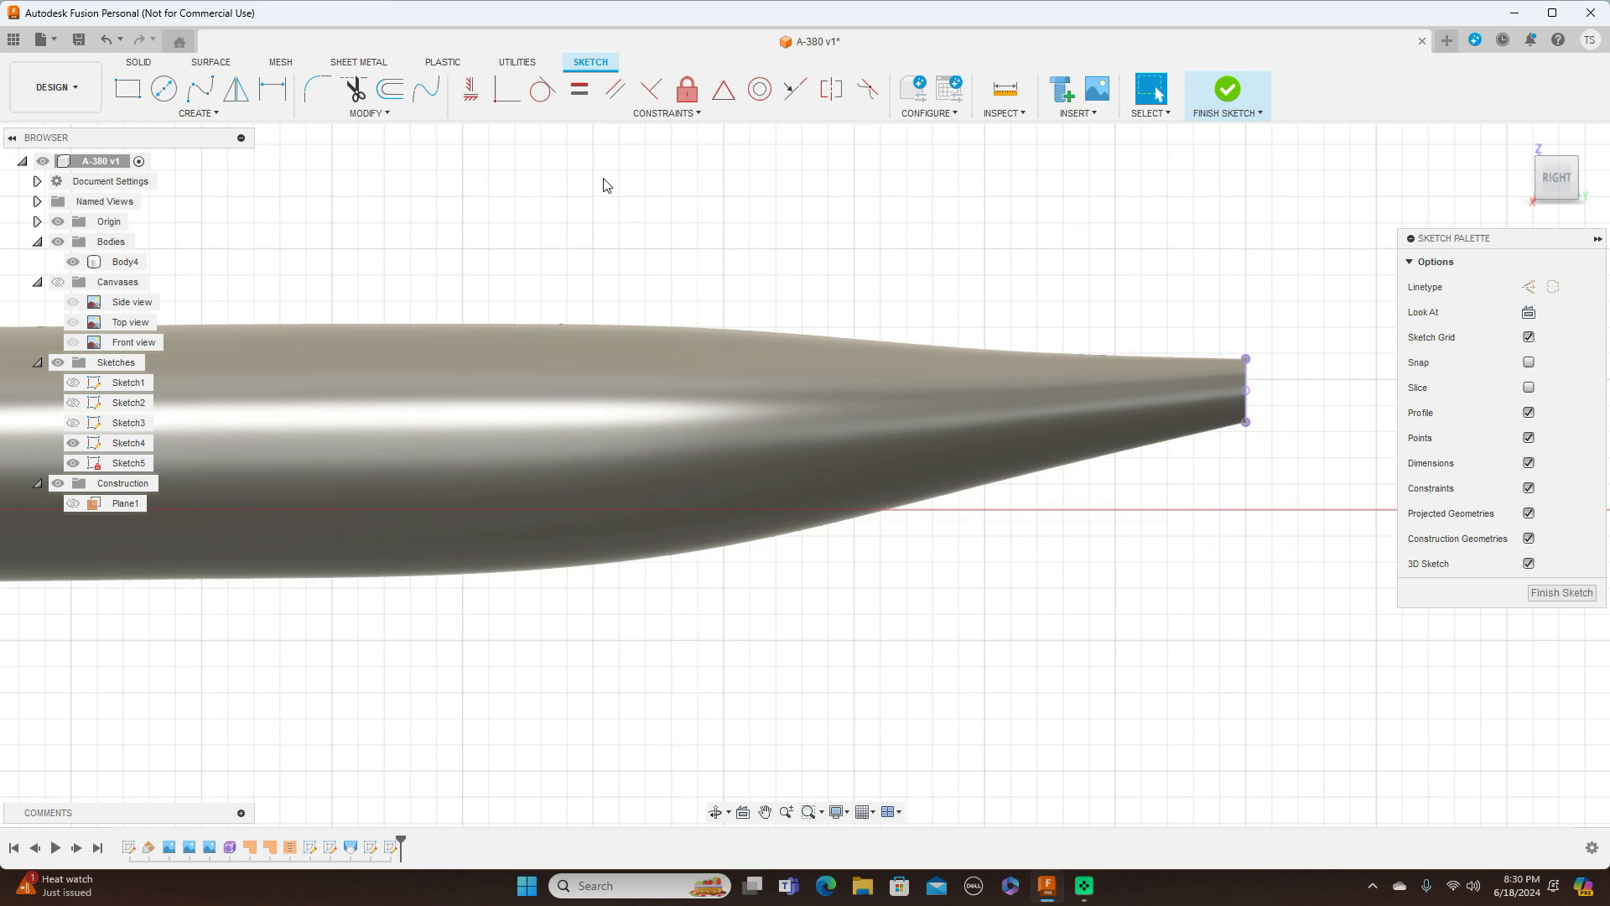
left_click(58, 283)
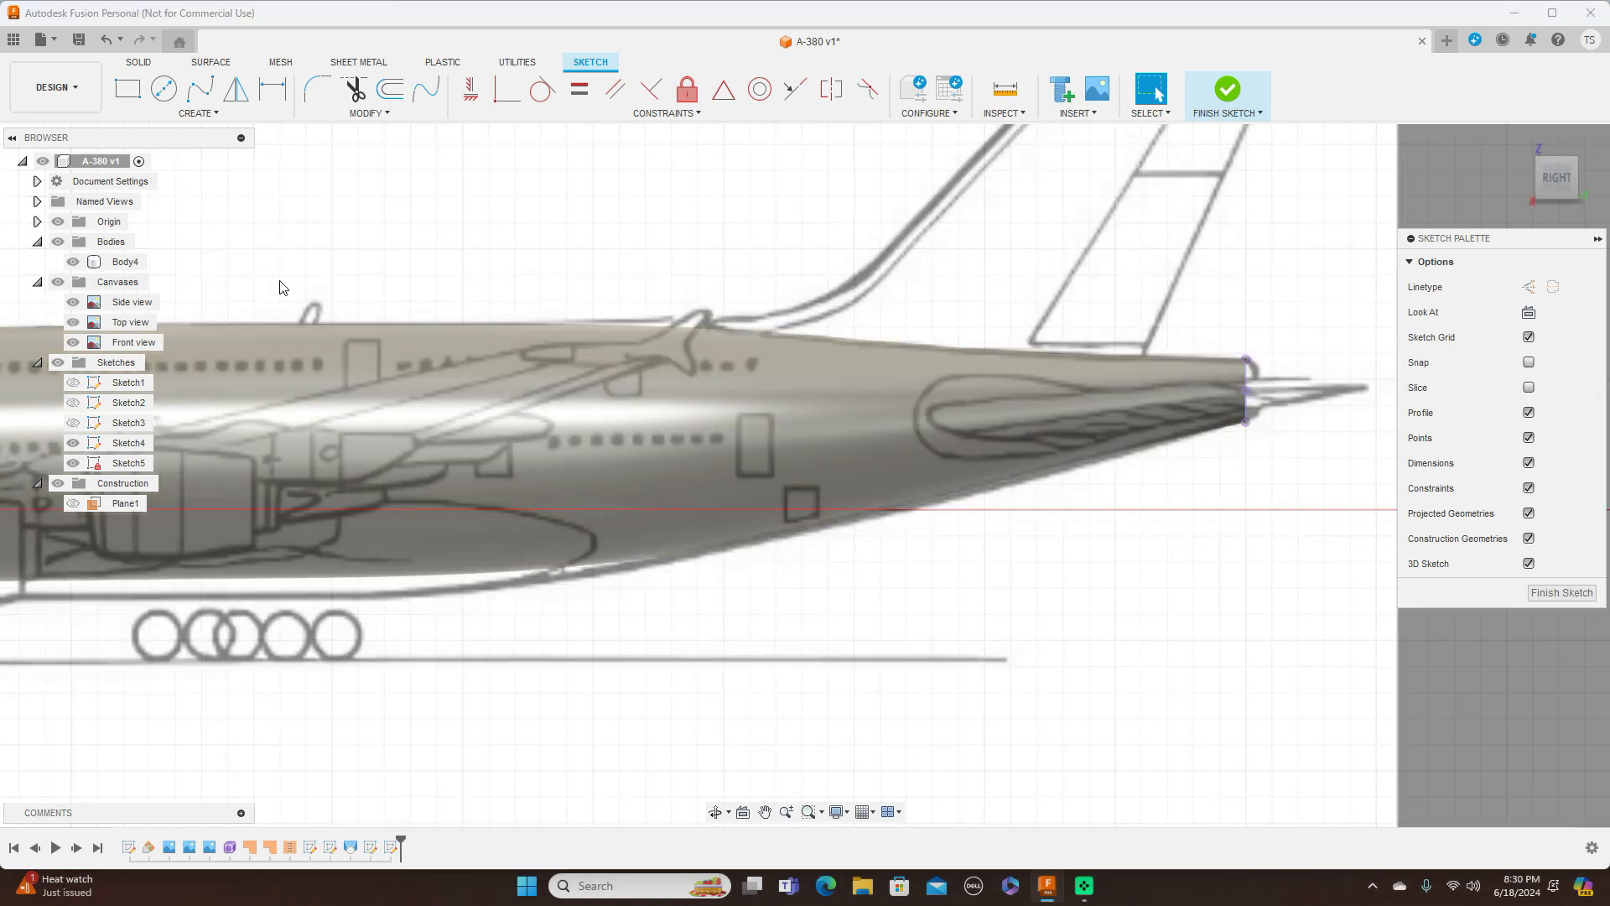
scroll(868, 214, "up", 2)
middle_click_drag(903, 221, 509, 224)
scroll(800, 243, "up", 5)
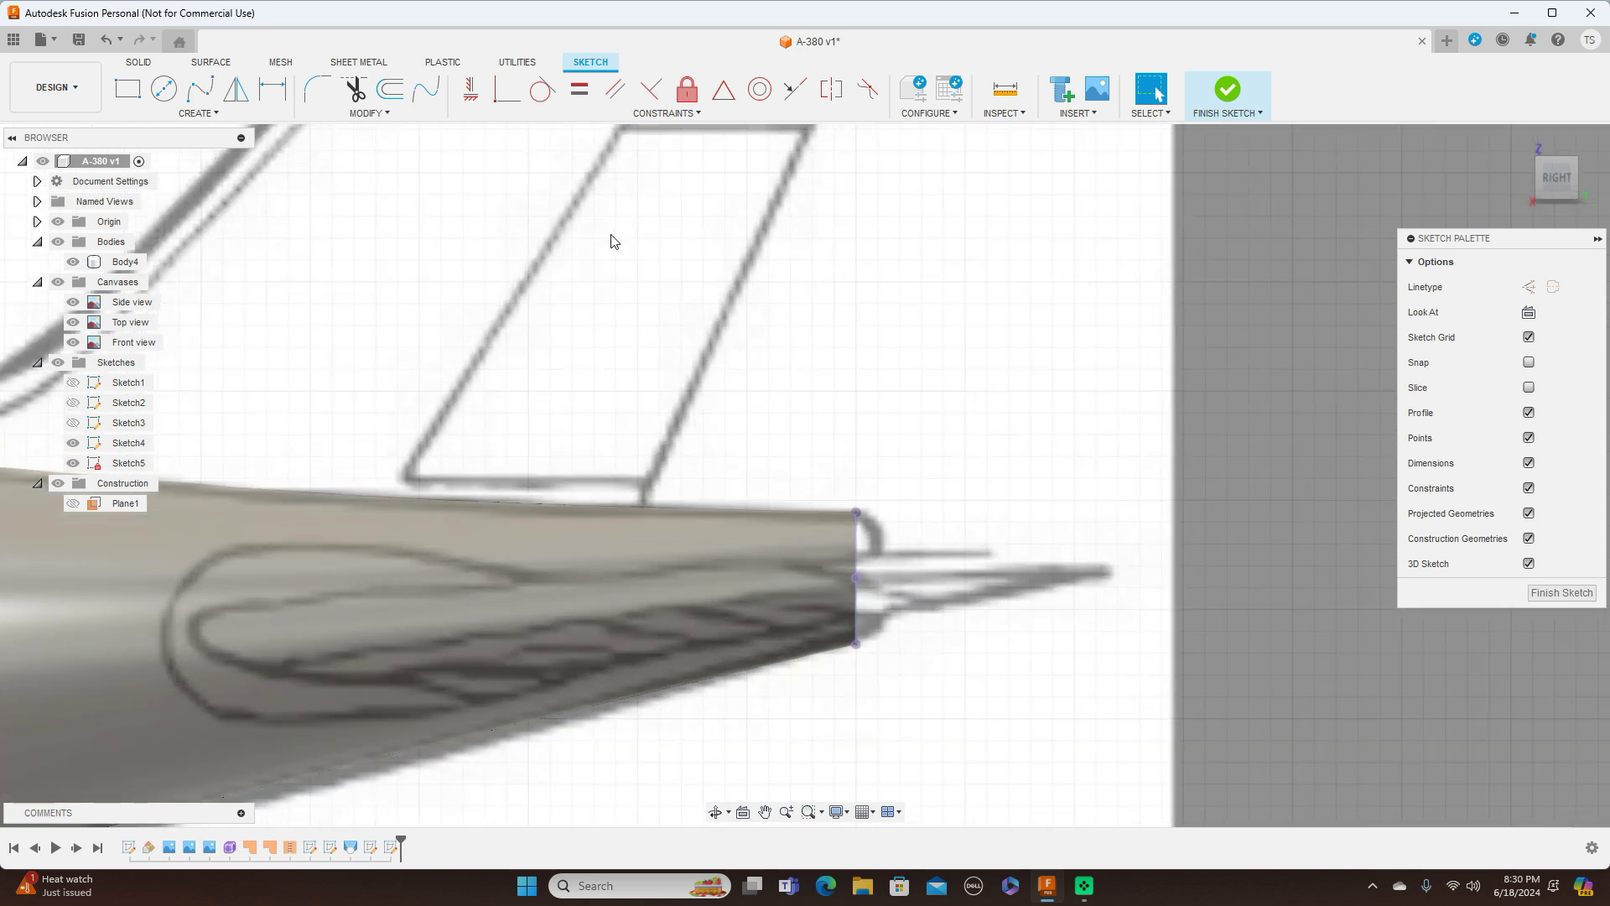
Draw a six-point fit point spline from the top to the bottom of the projected line, tracing the rounded tail end on the canvas
left_click(209, 98)
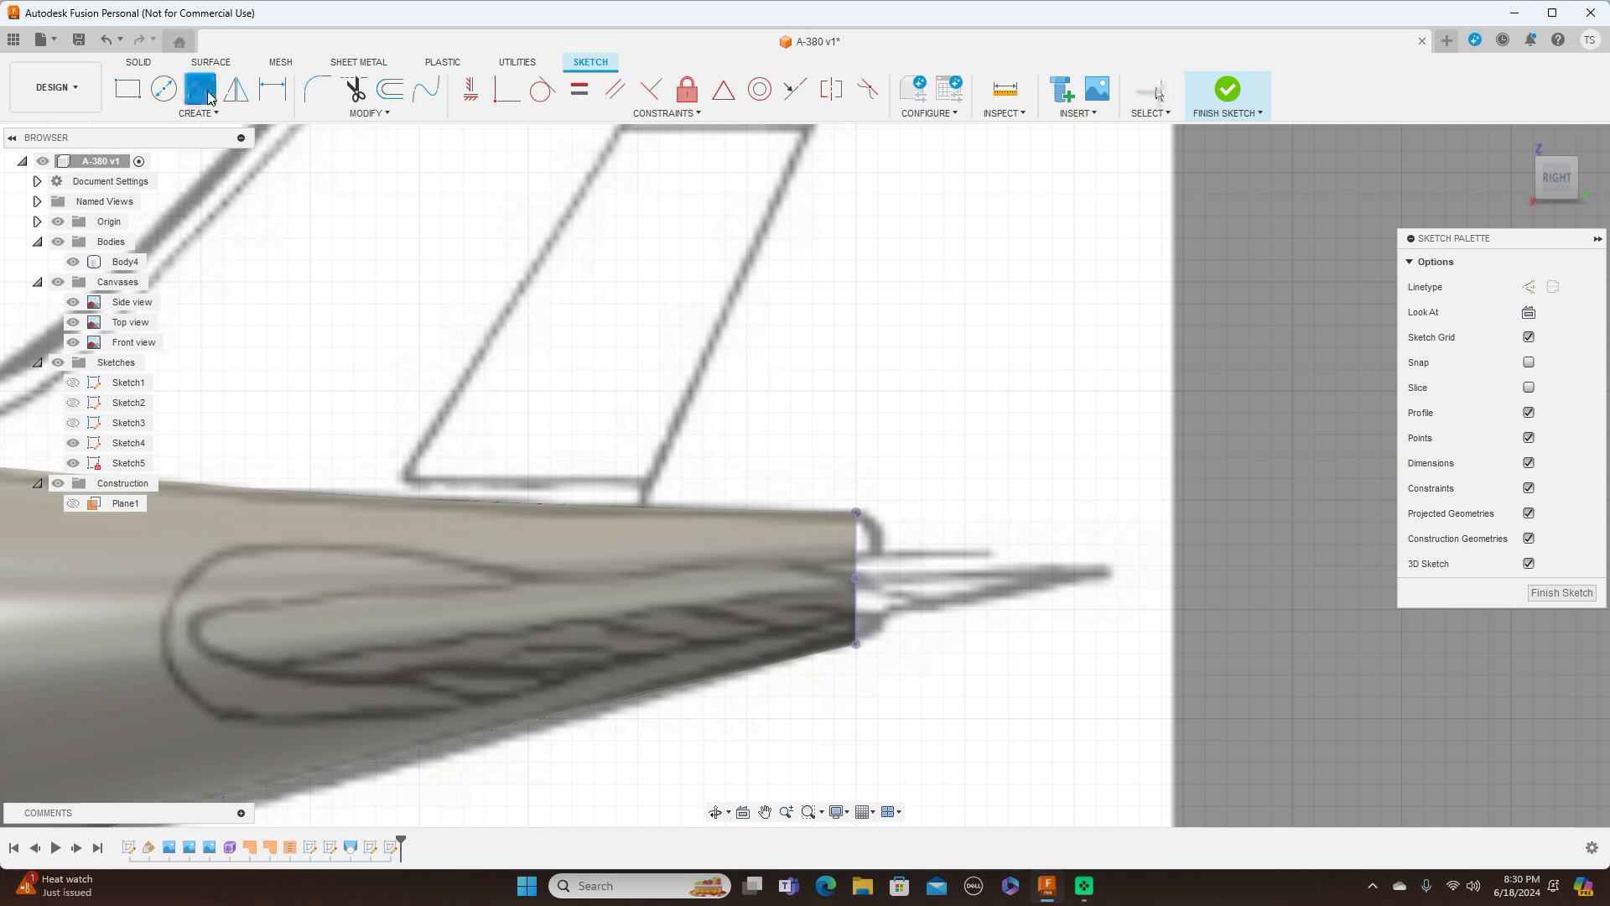
left_click(856, 512)
scroll(859, 513, "up", 3)
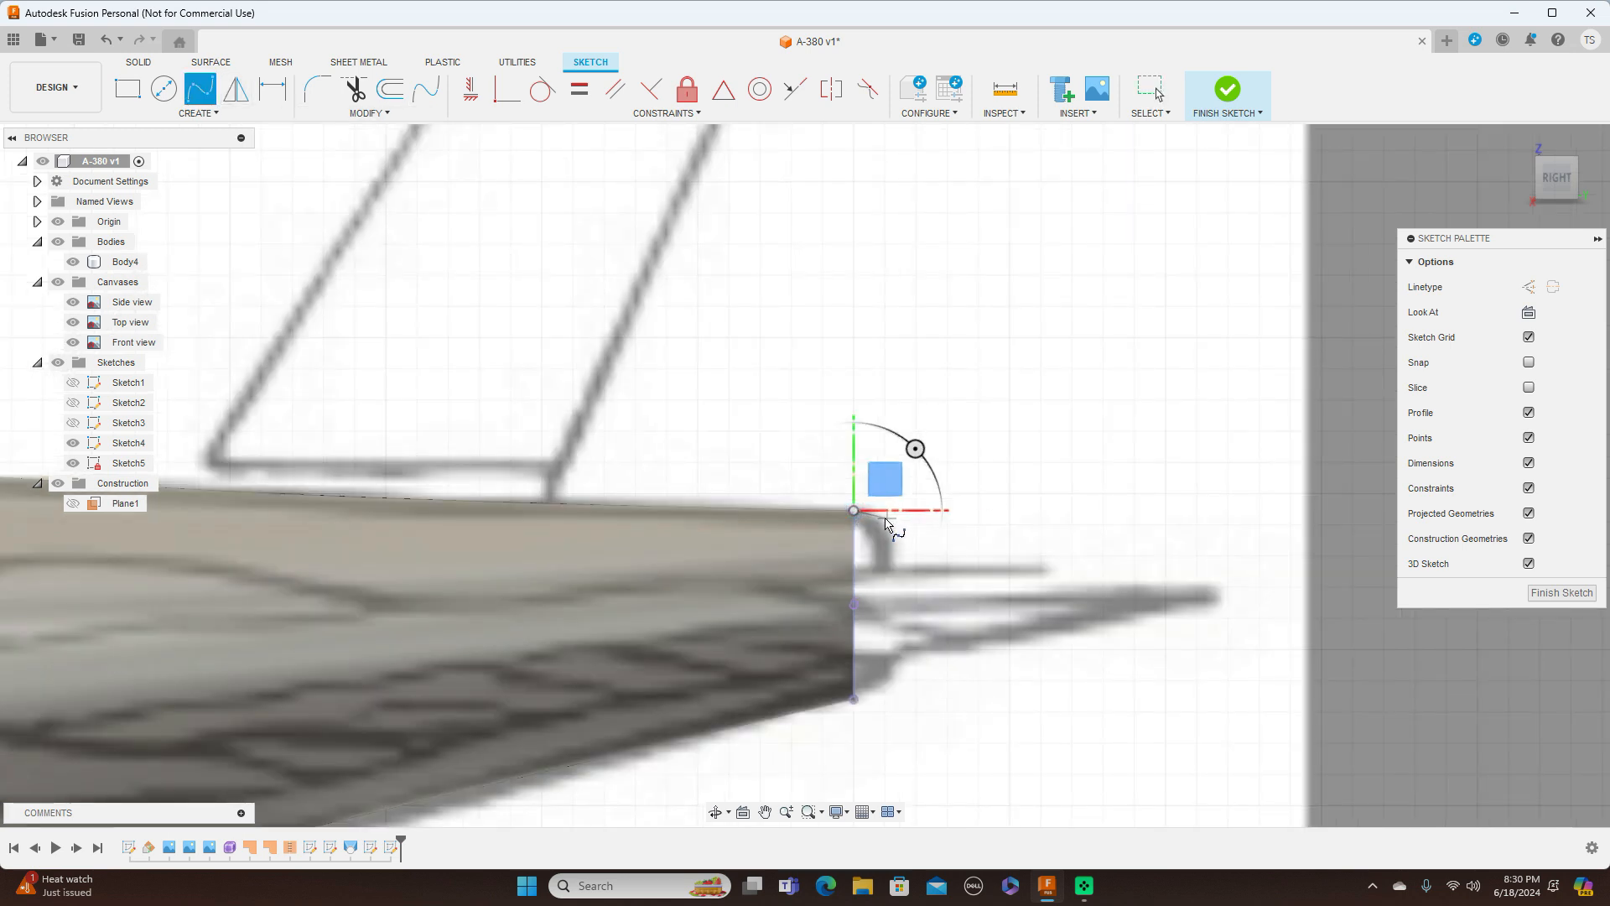
scroll(880, 524, "up", 2)
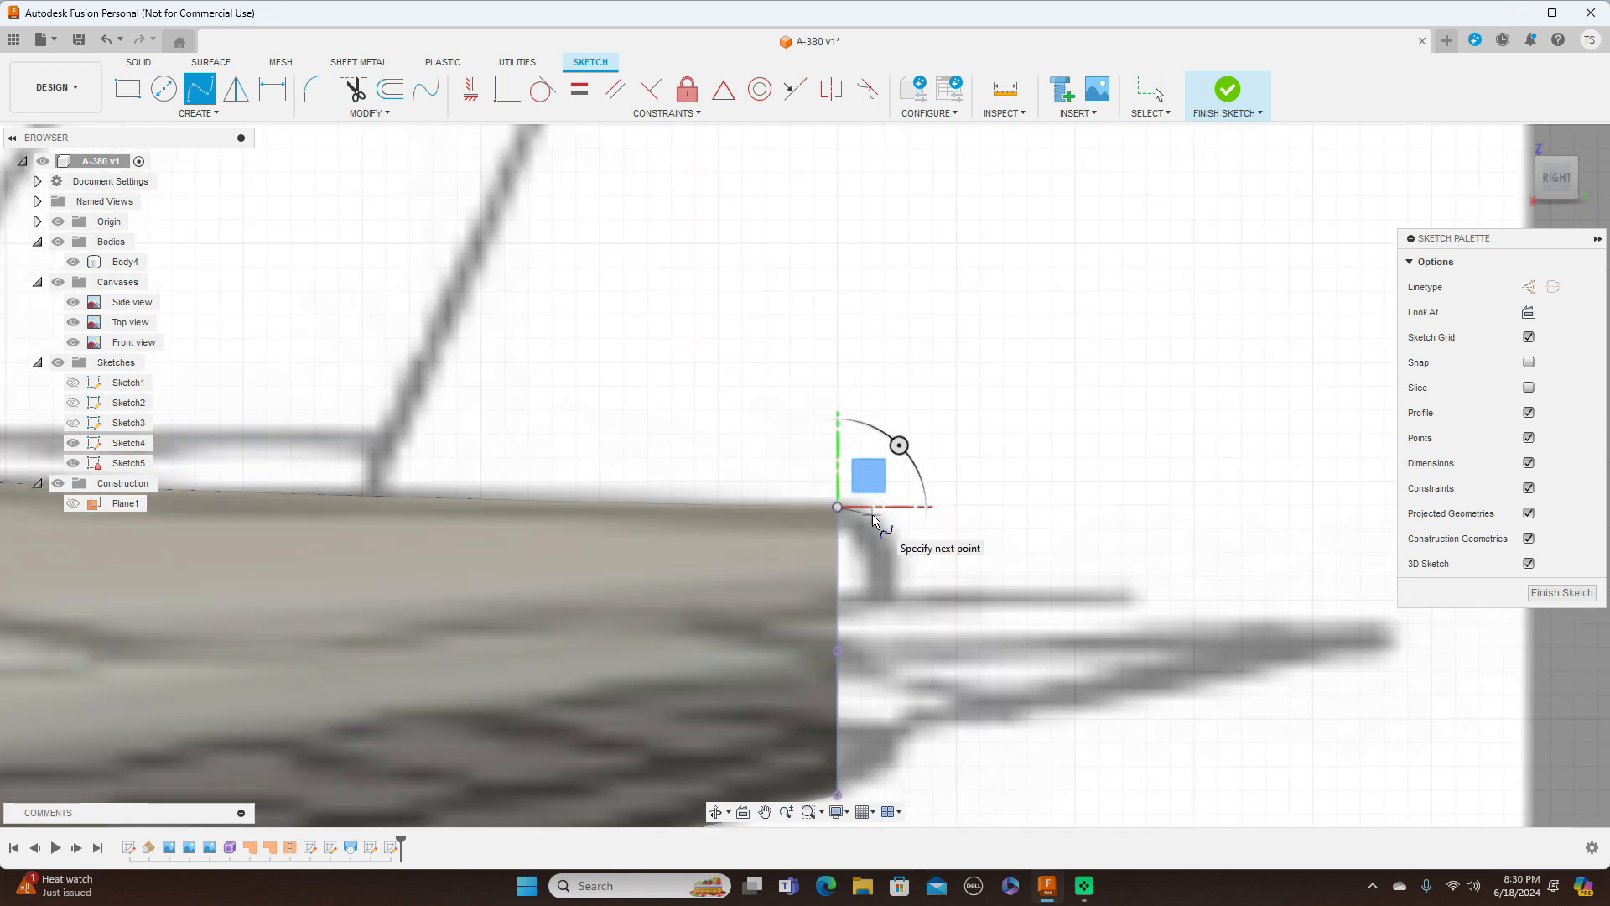
left_click(872, 515)
left_click(895, 569)
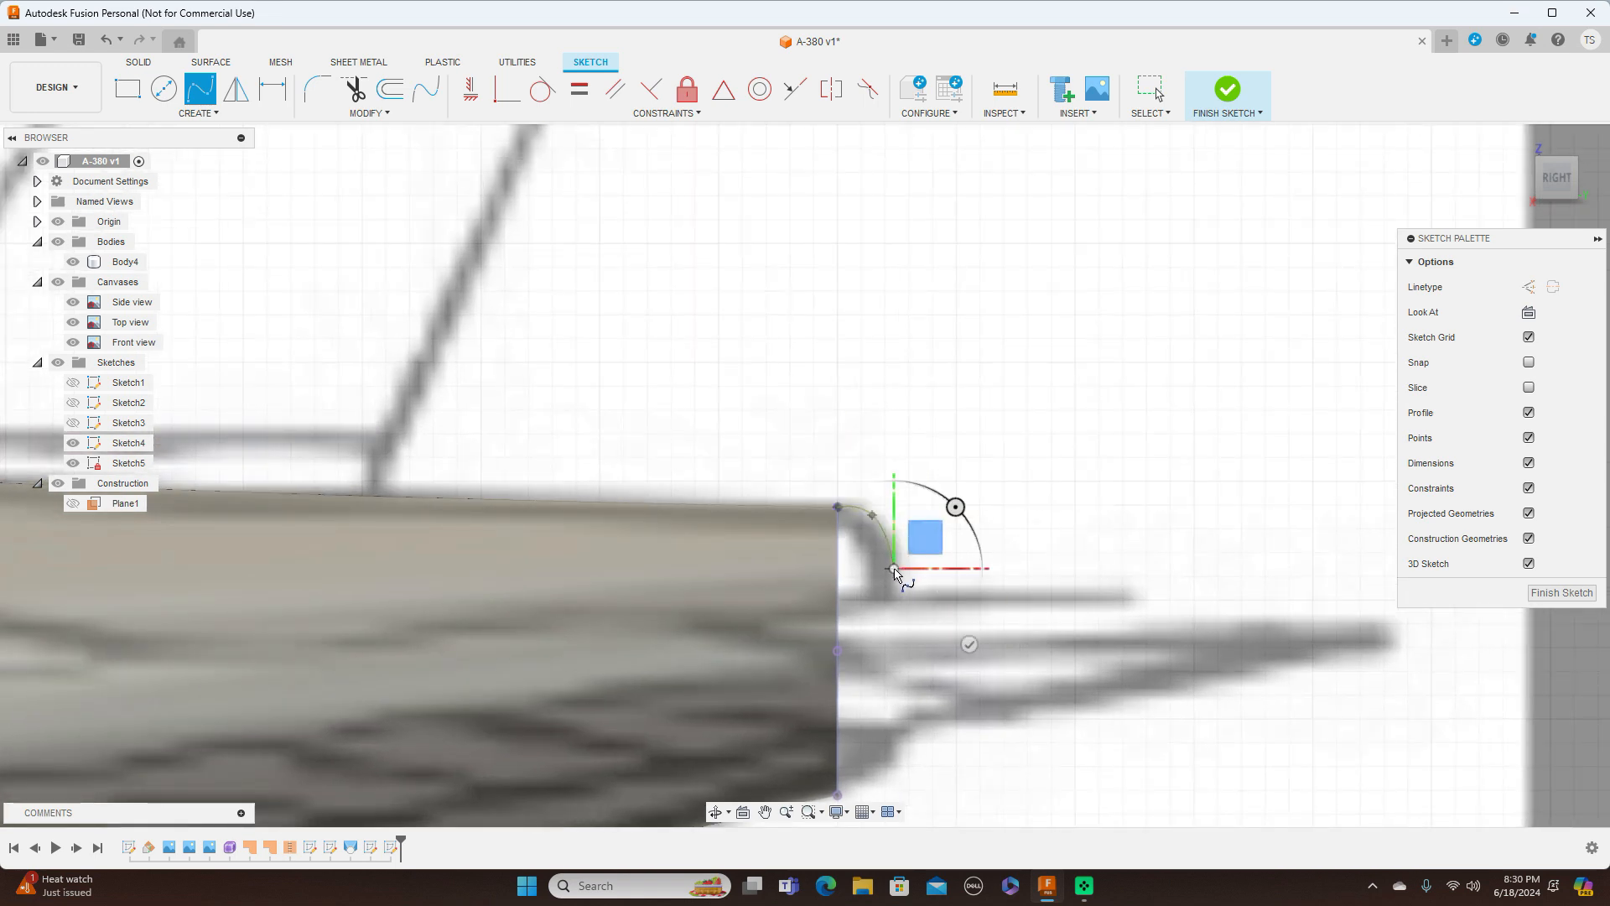
left_click(896, 741)
left_click(873, 773)
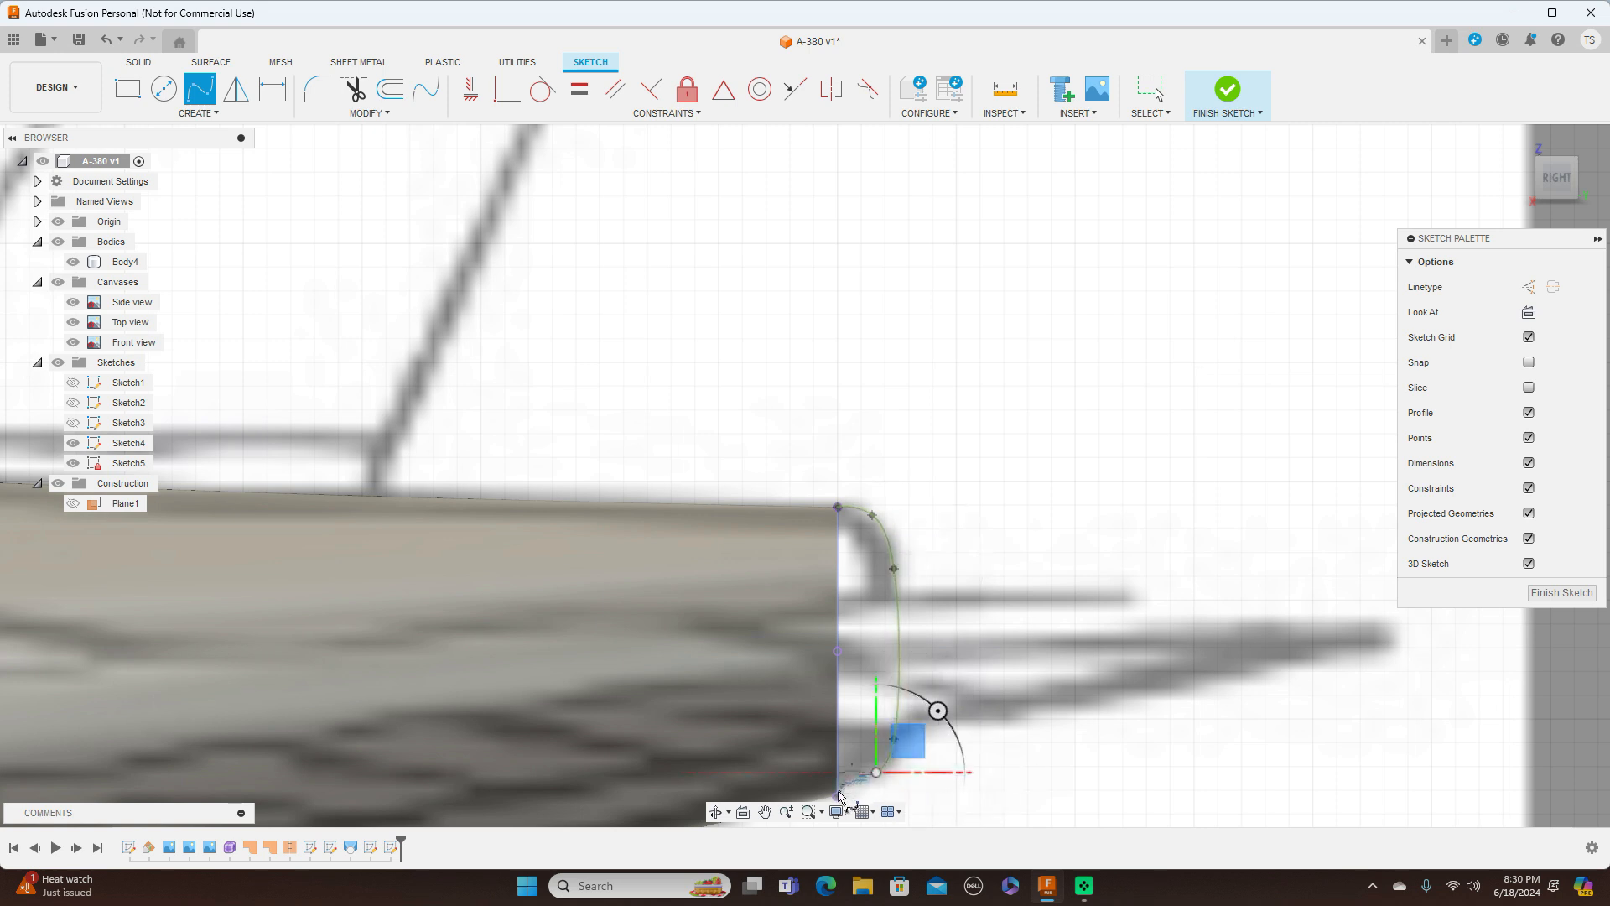
left_click(838, 796)
right_click(839, 801)
left_click(898, 783)
Move the spline's two lower fit points slightly outward to match the canvas outline, and finish the sketch
scroll(1003, 748, "down", 5)
middle_click_drag(1025, 686, 1079, 450)
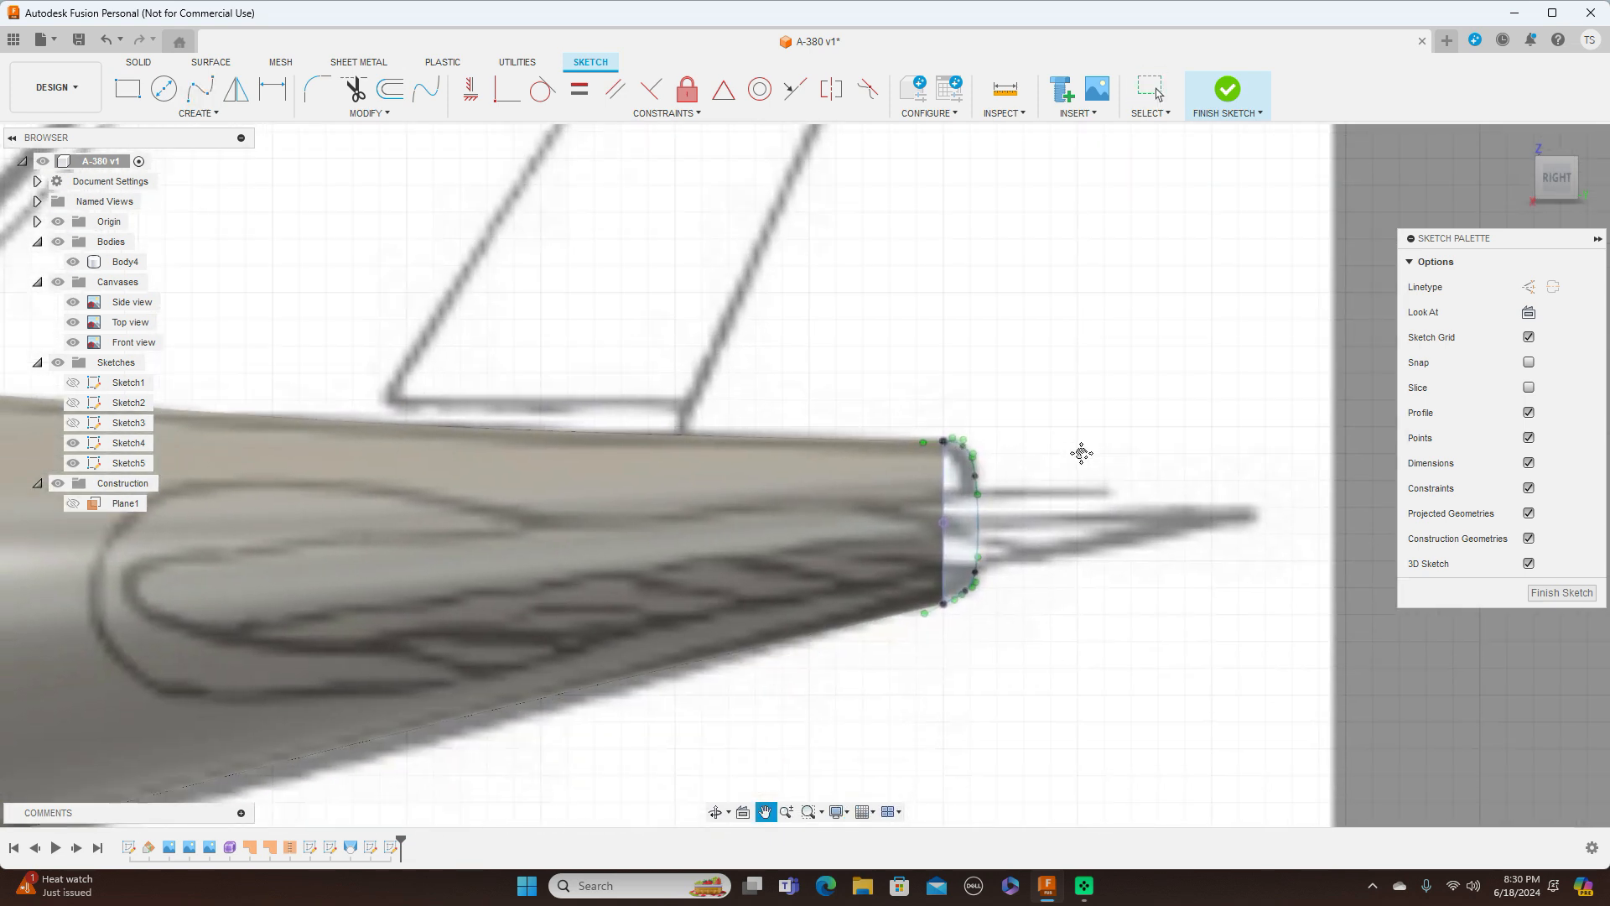
scroll(1090, 449, "up", 8)
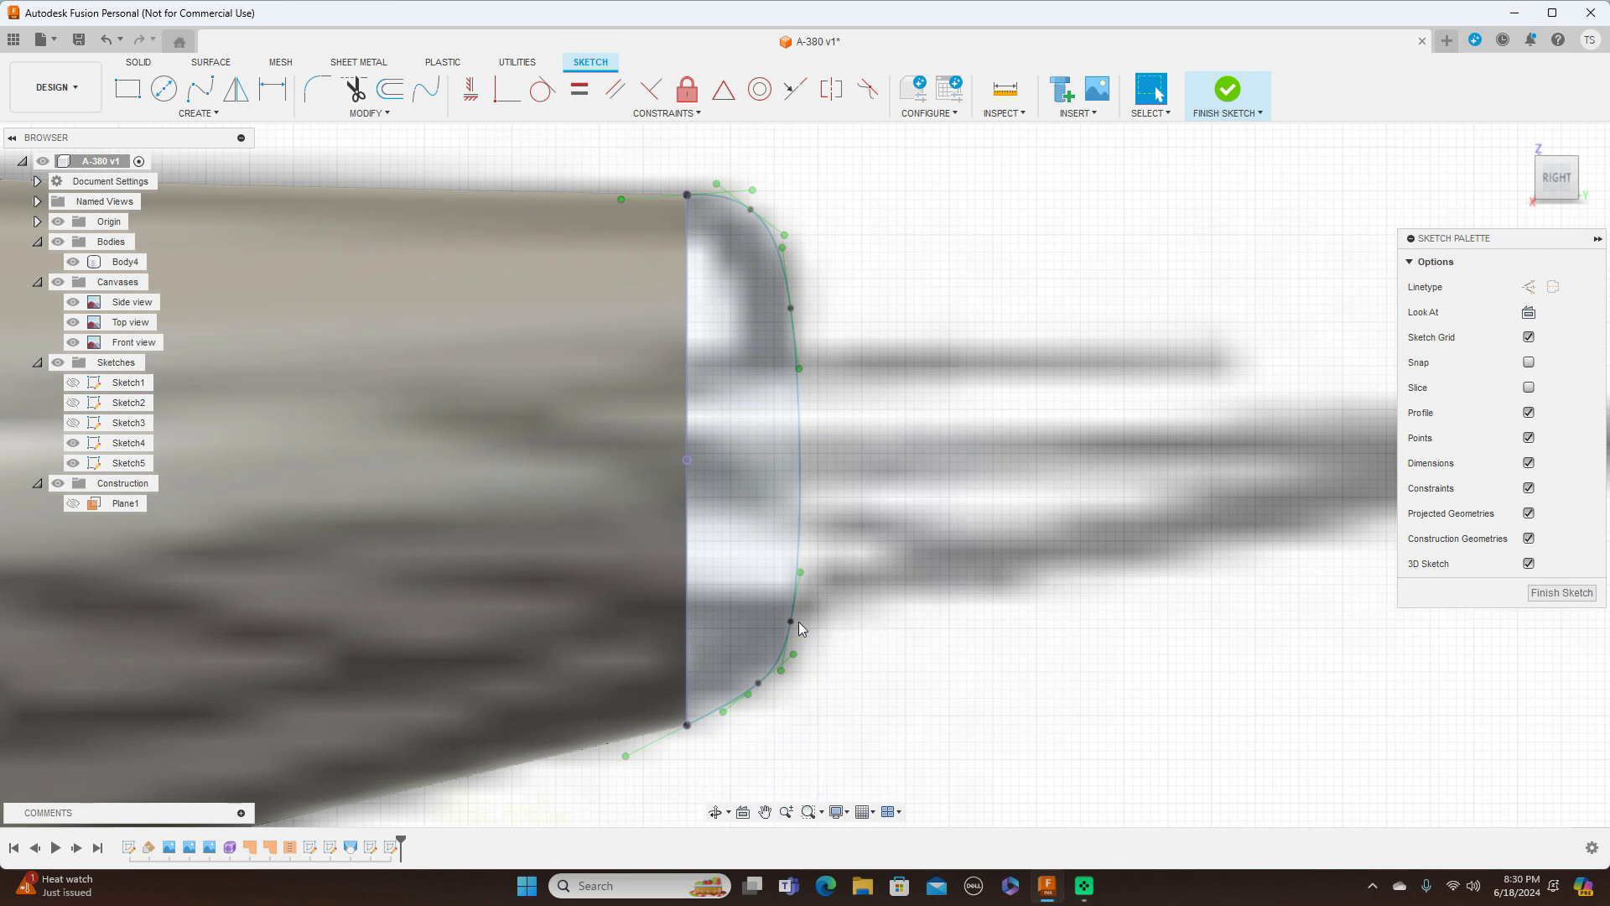
left_click_drag(792, 620, 799, 626)
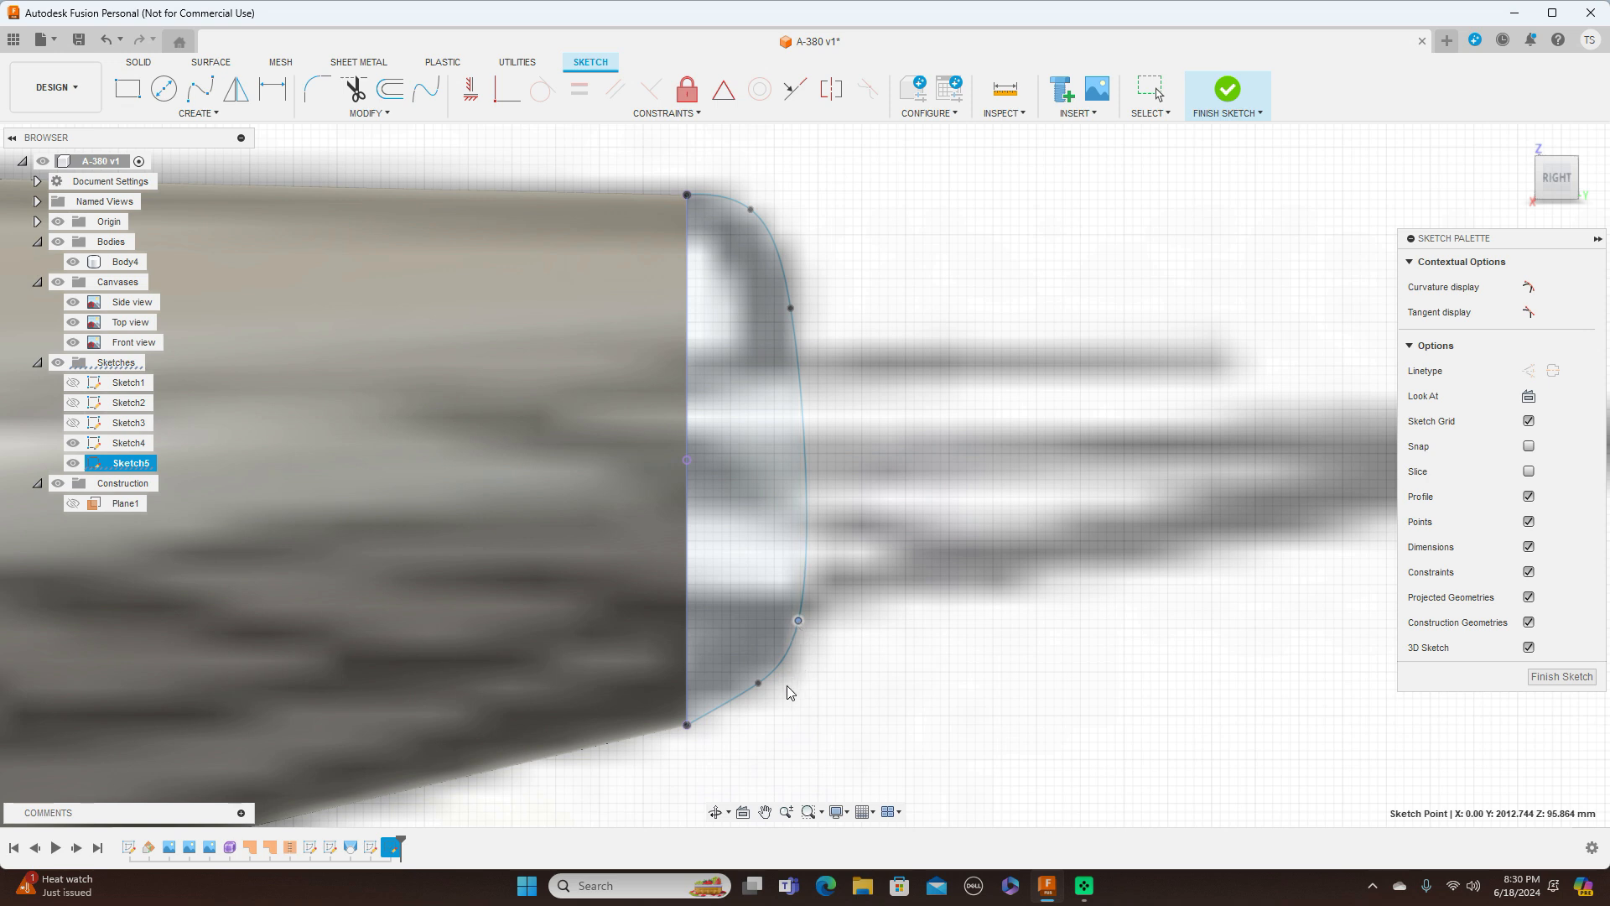
left_click_drag(758, 683, 767, 691)
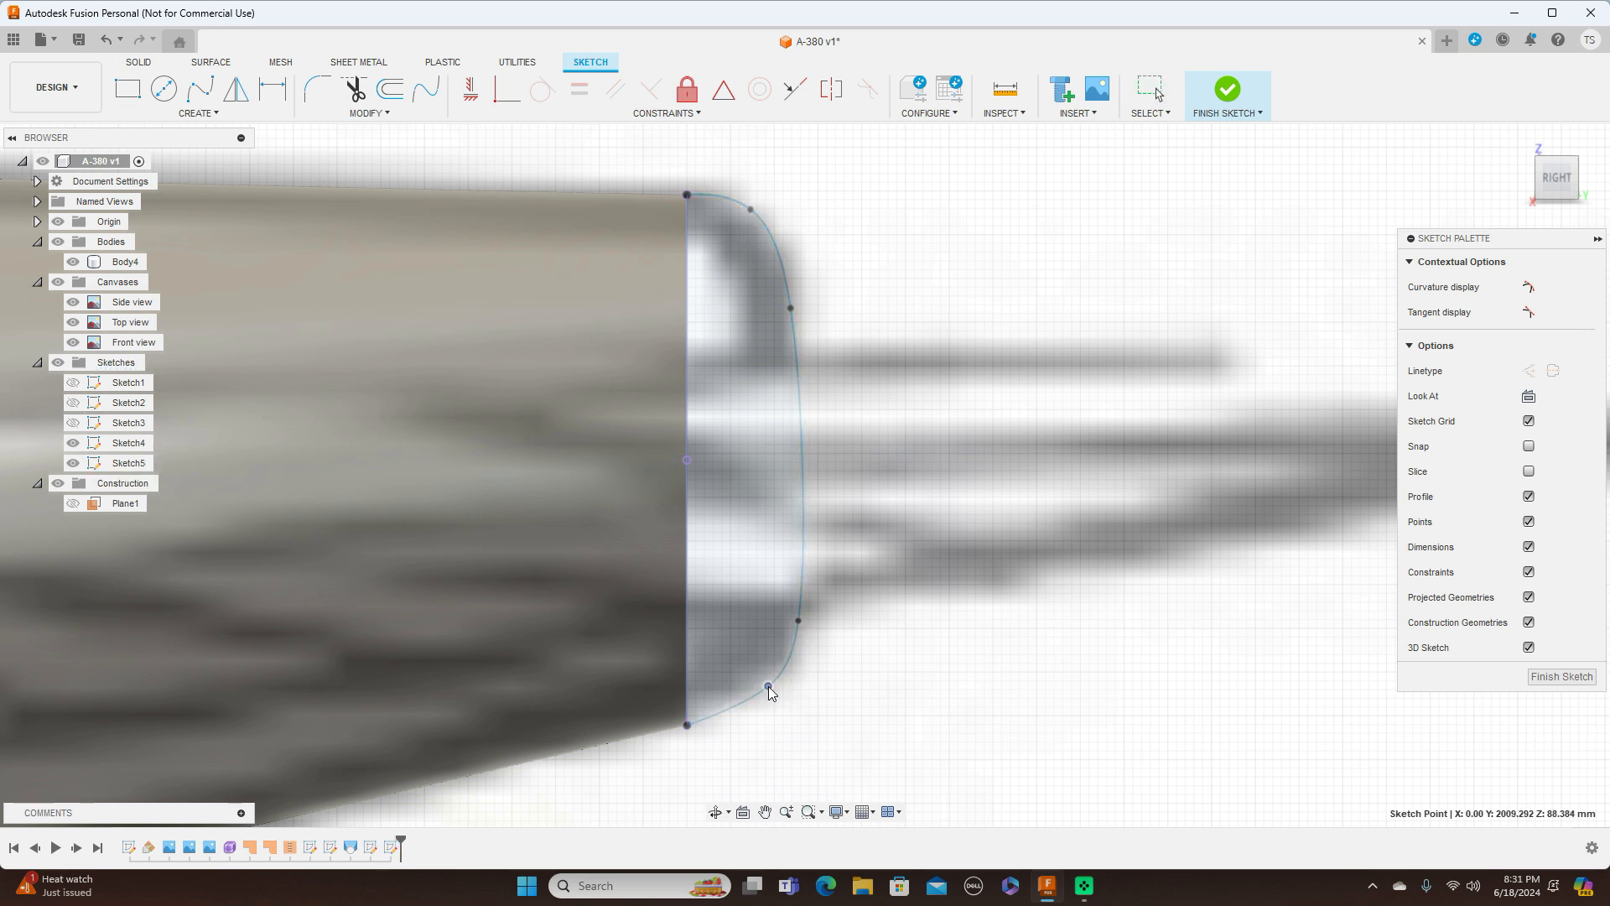
left_click_drag(769, 690, 770, 691)
scroll(1017, 499, "down", 5)
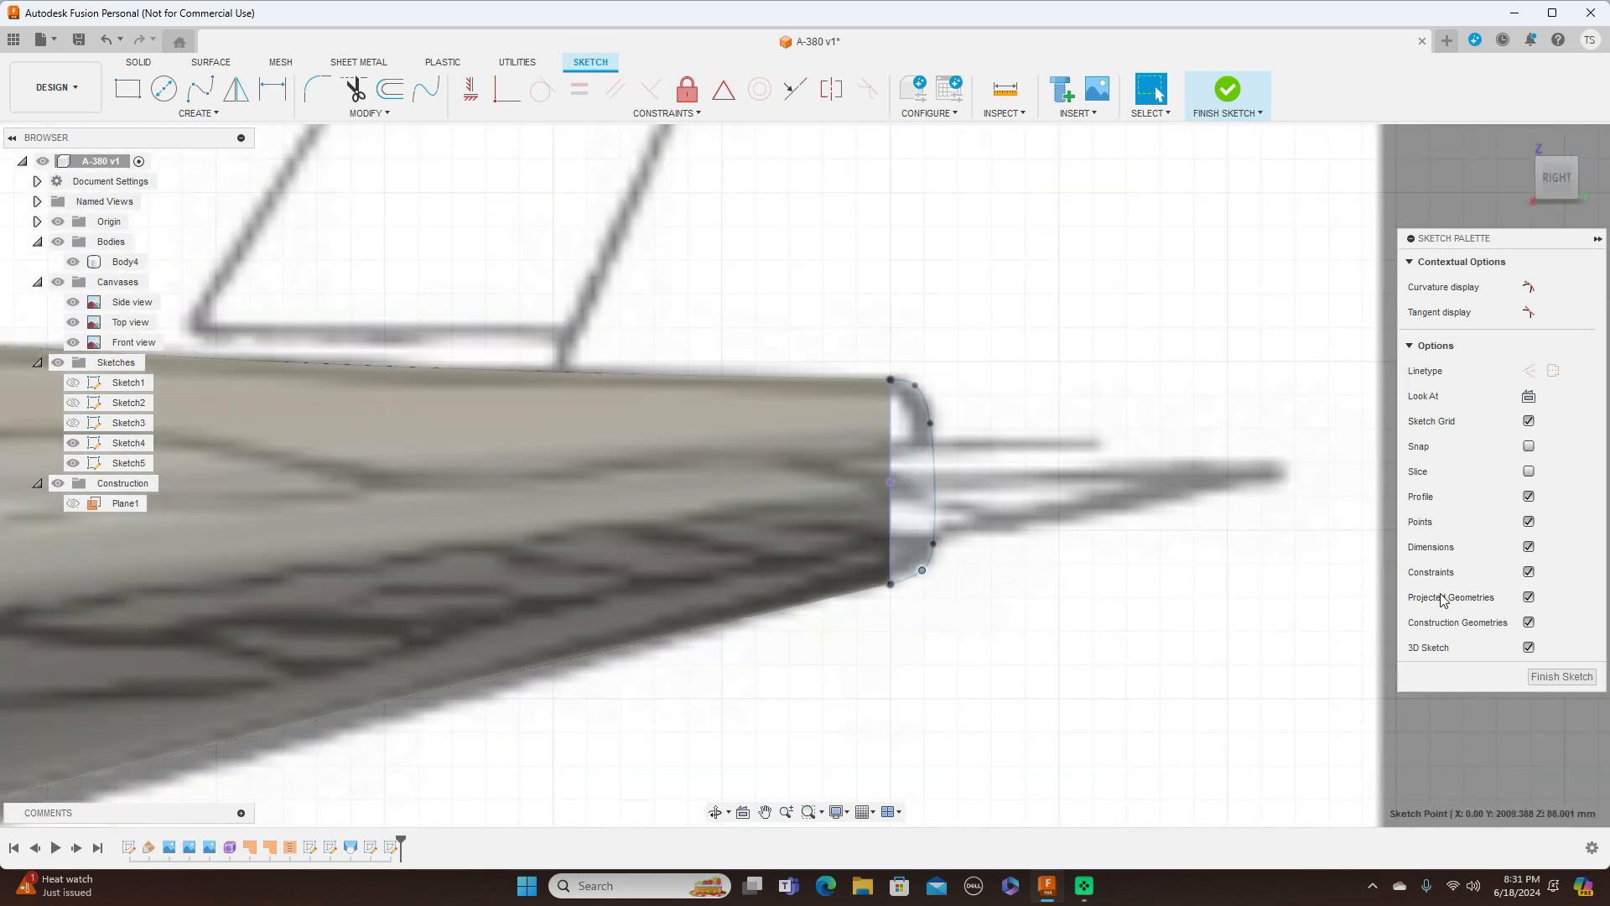
left_click(1580, 683)
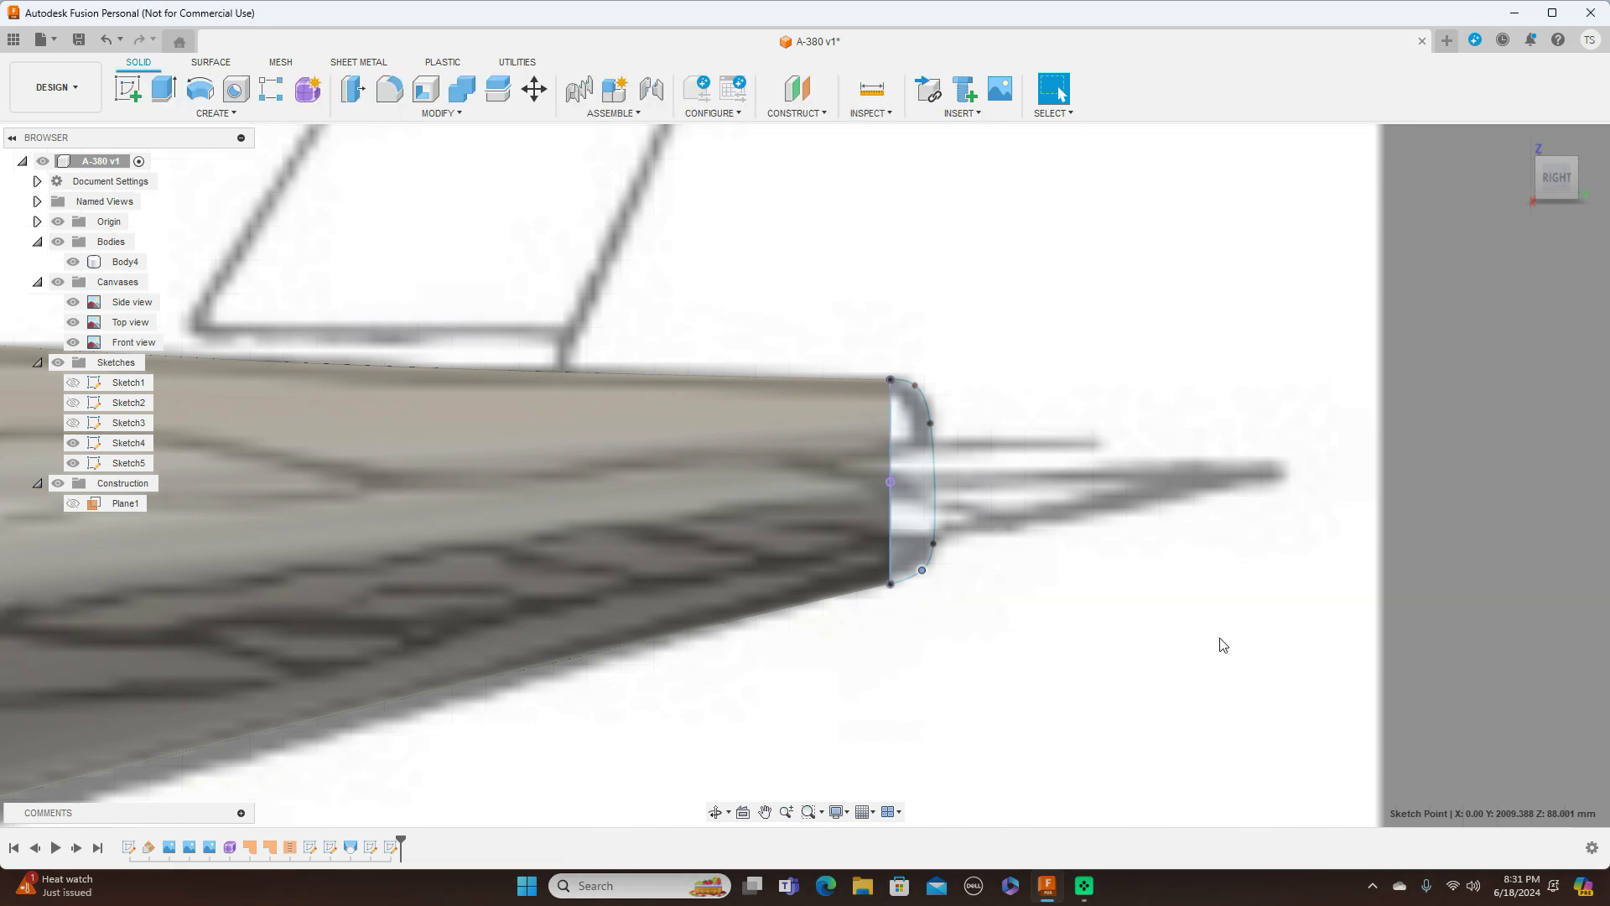
Examine the rounded tail-end profile against the side-view canvas
scroll(1222, 645, "down", 5)
middle_click_drag(1218, 648, 1352, 490)
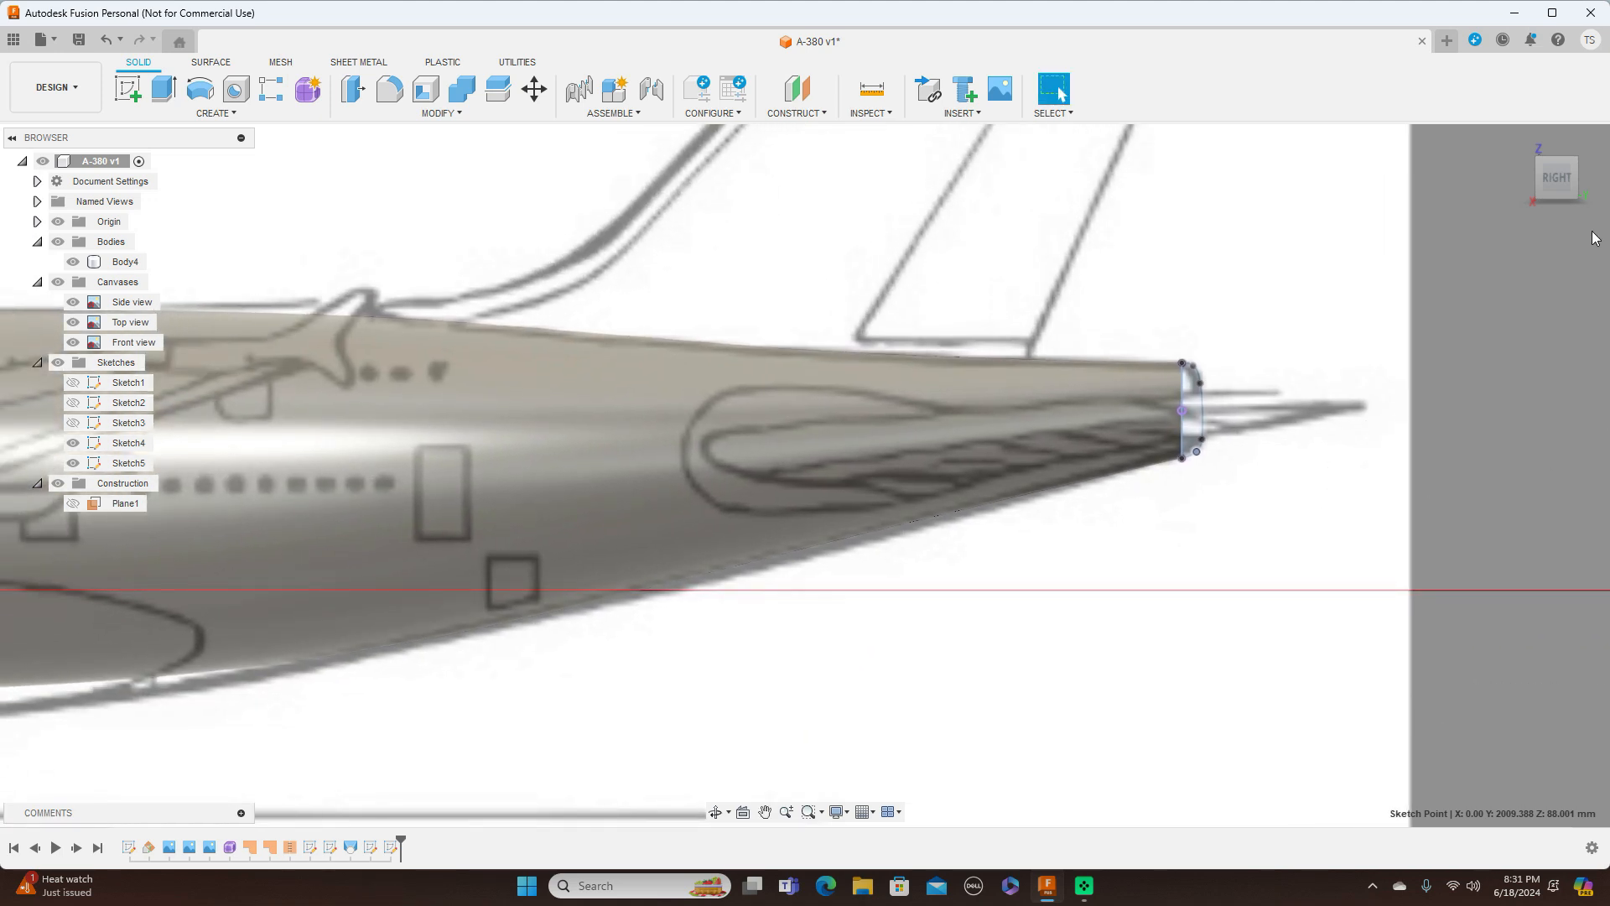
scroll(1283, 290, "down", 2)
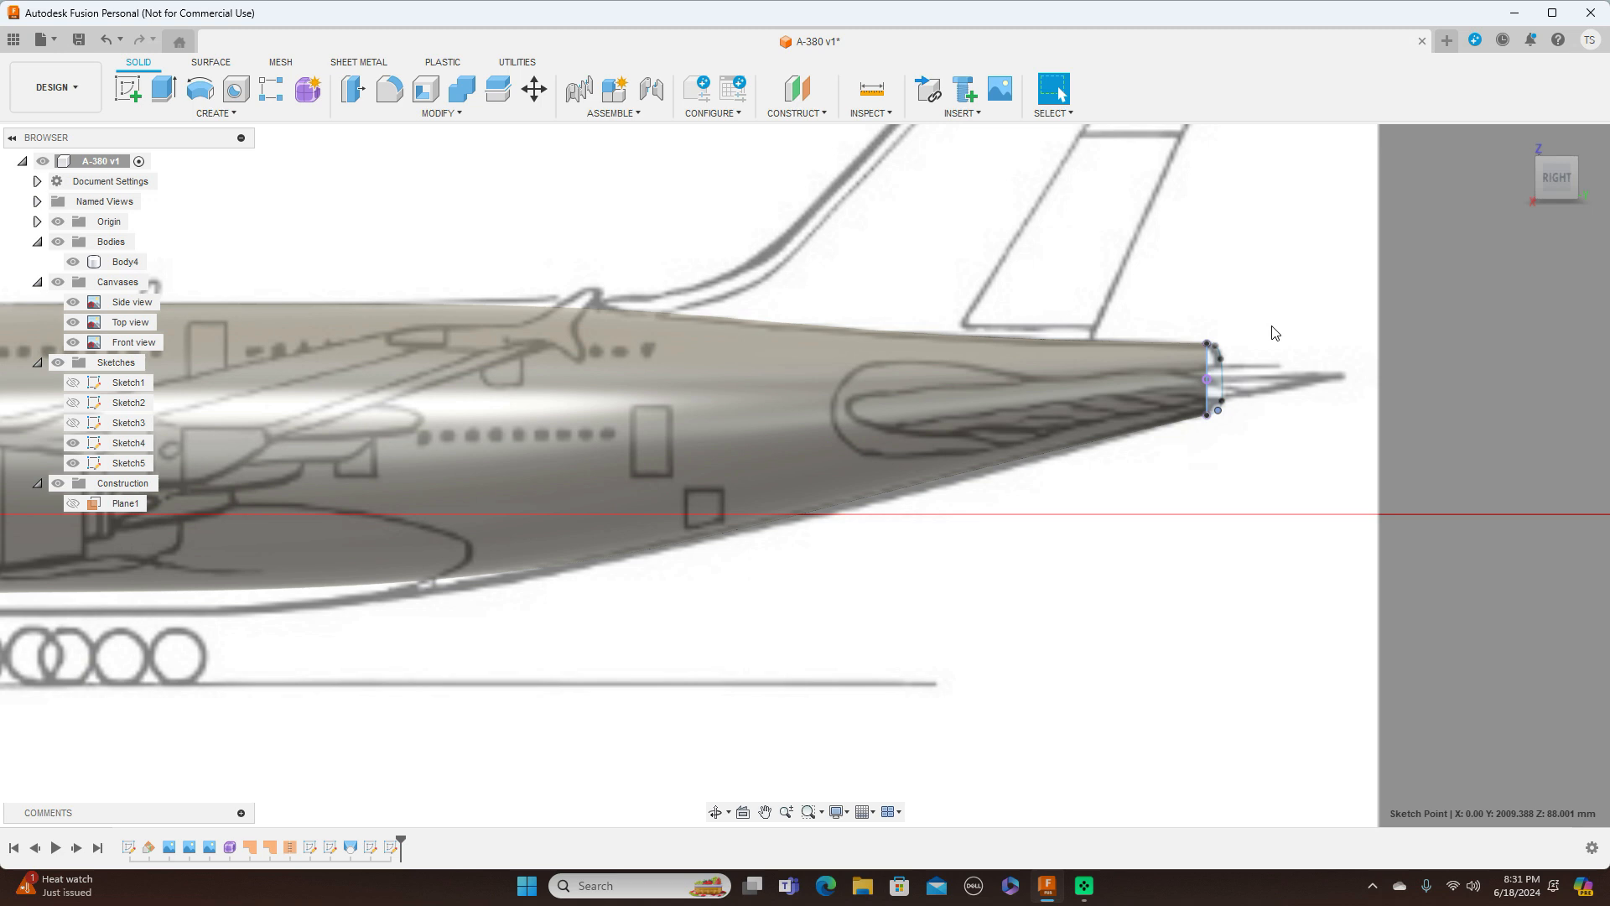
scroll(1275, 333, "up", 3)
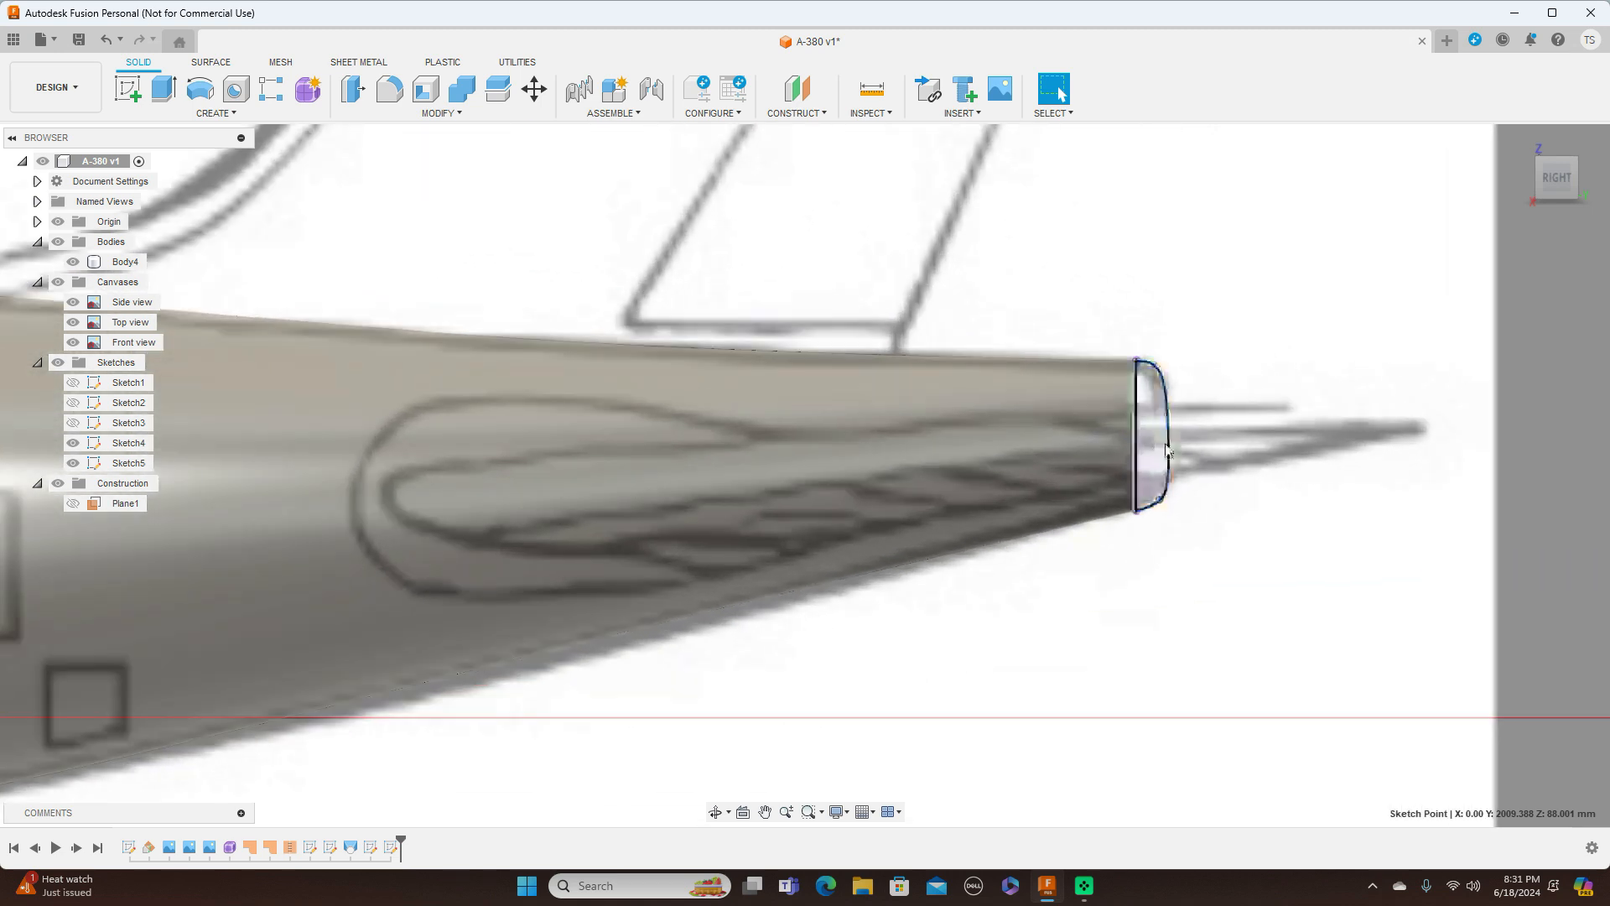
scroll(1300, 457, "down", 3)
scroll(1304, 459, "down", 4)
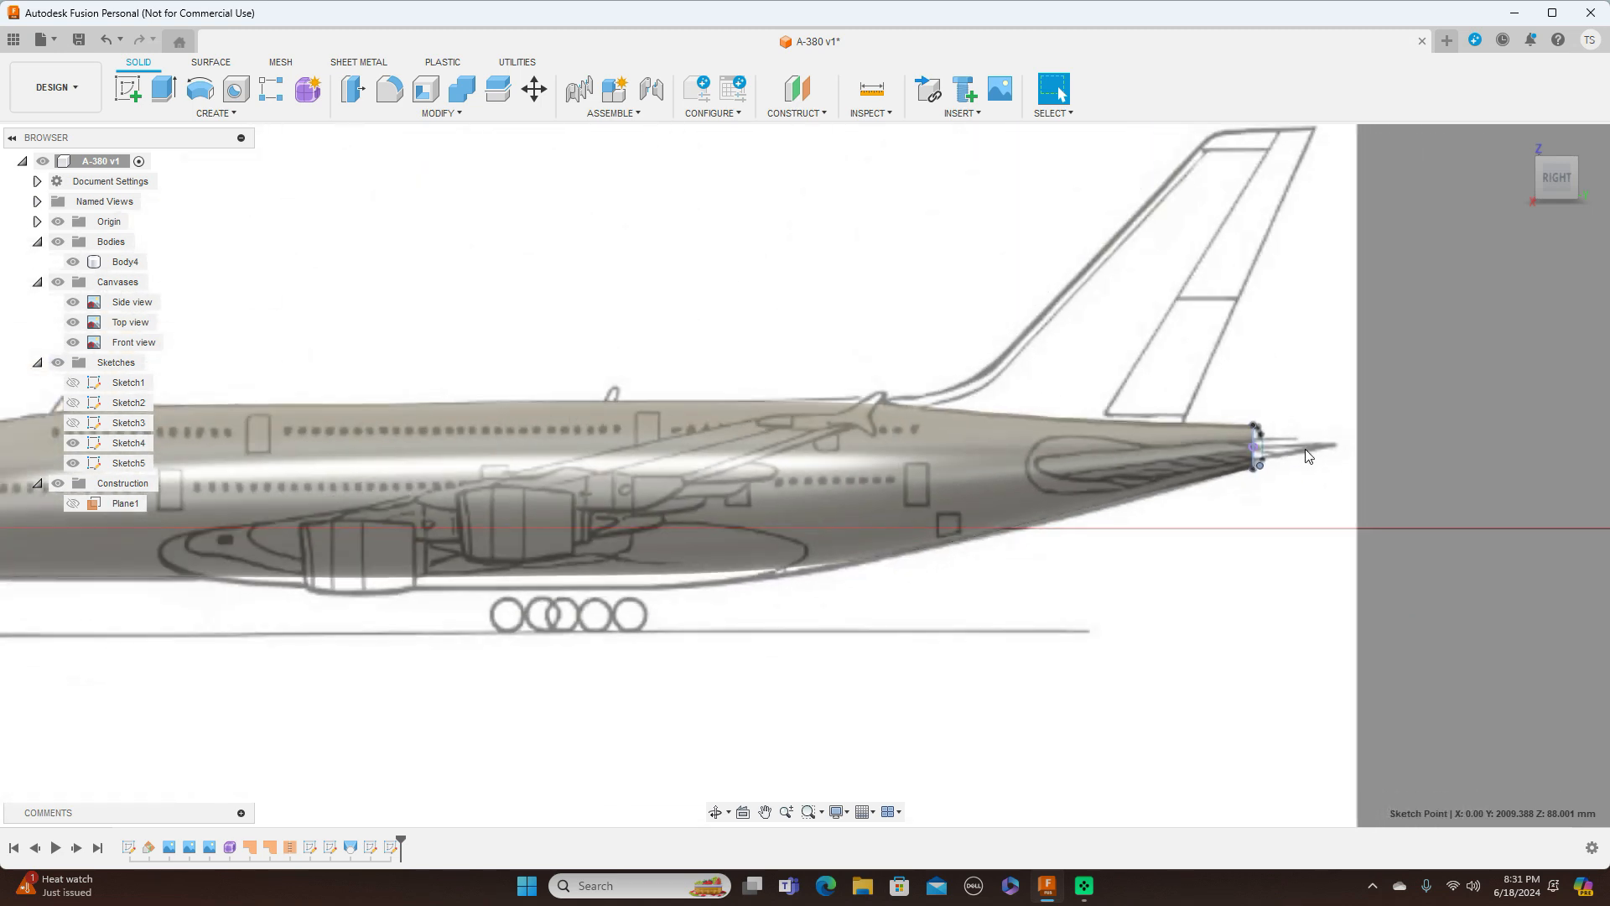
scroll(735, 248, "up", 4)
scroll(738, 247, "up", 3)
middle_click_drag(1240, 391, 241, 151)
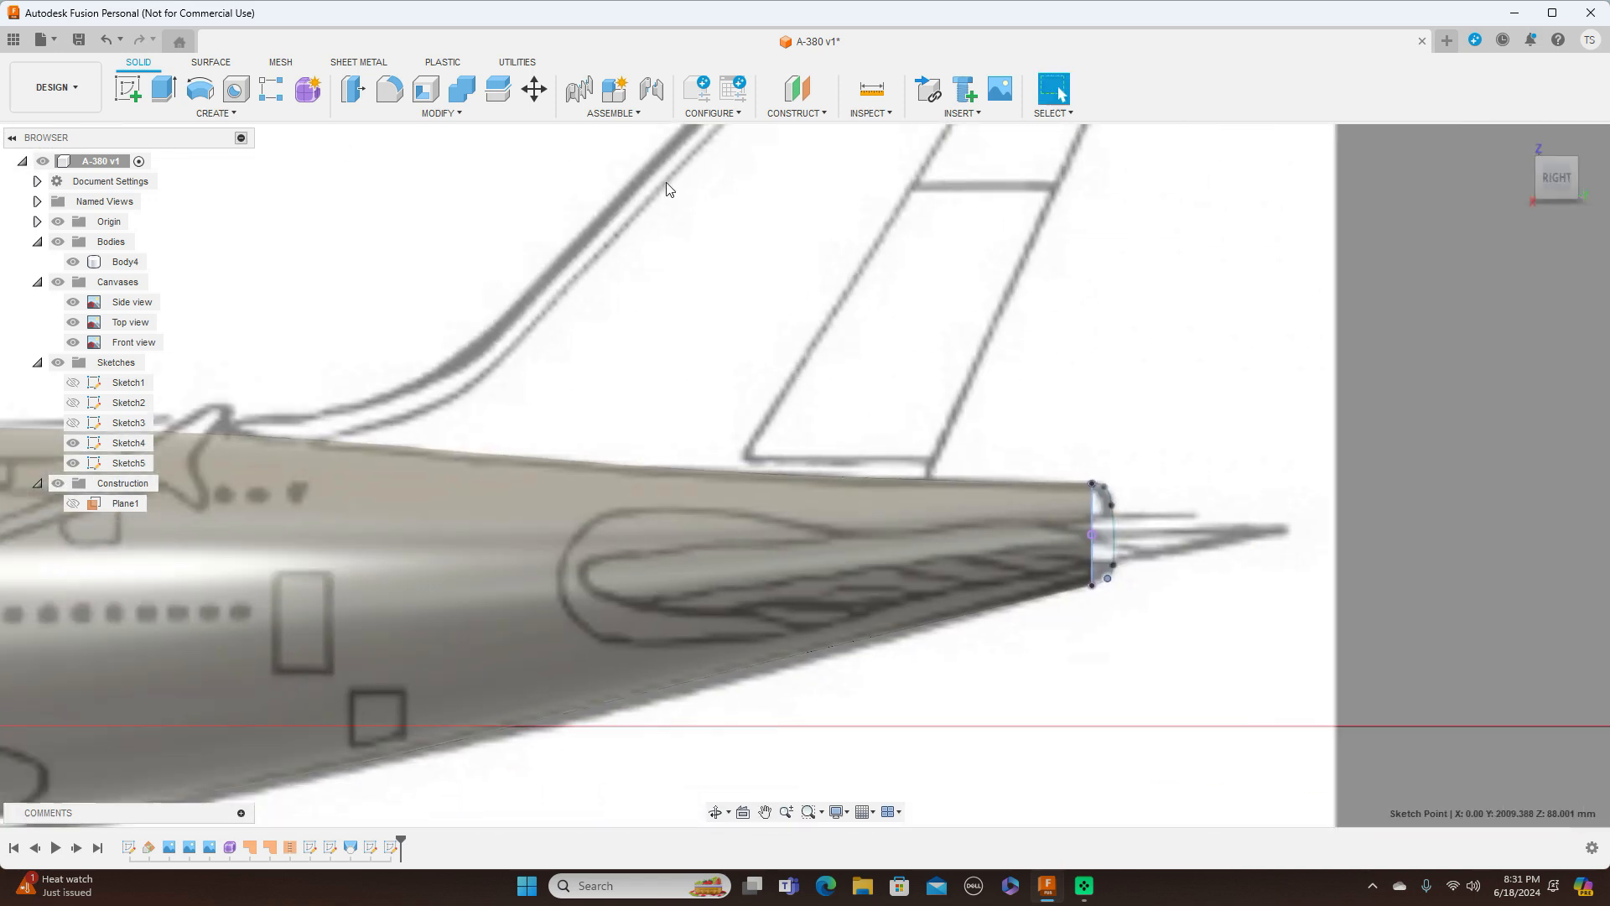
Hide the canvases and loft from one half of the tail oval through the rounded side profile to the other half, joining it to the fuselage
left_click(58, 282)
left_click(1574, 184)
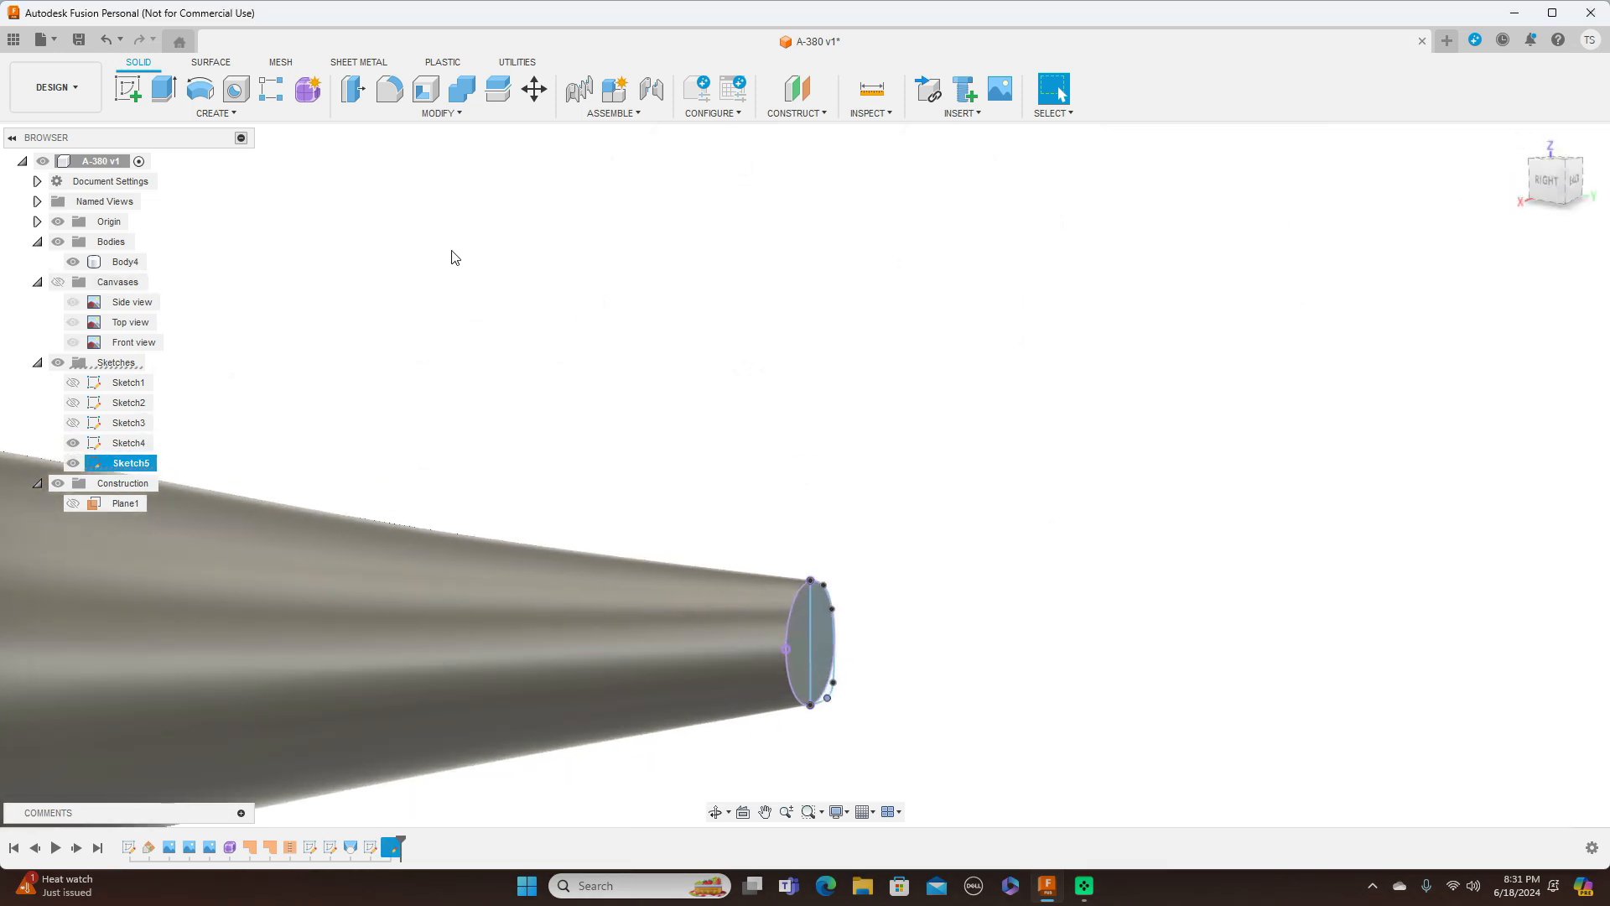
left_click(238, 115)
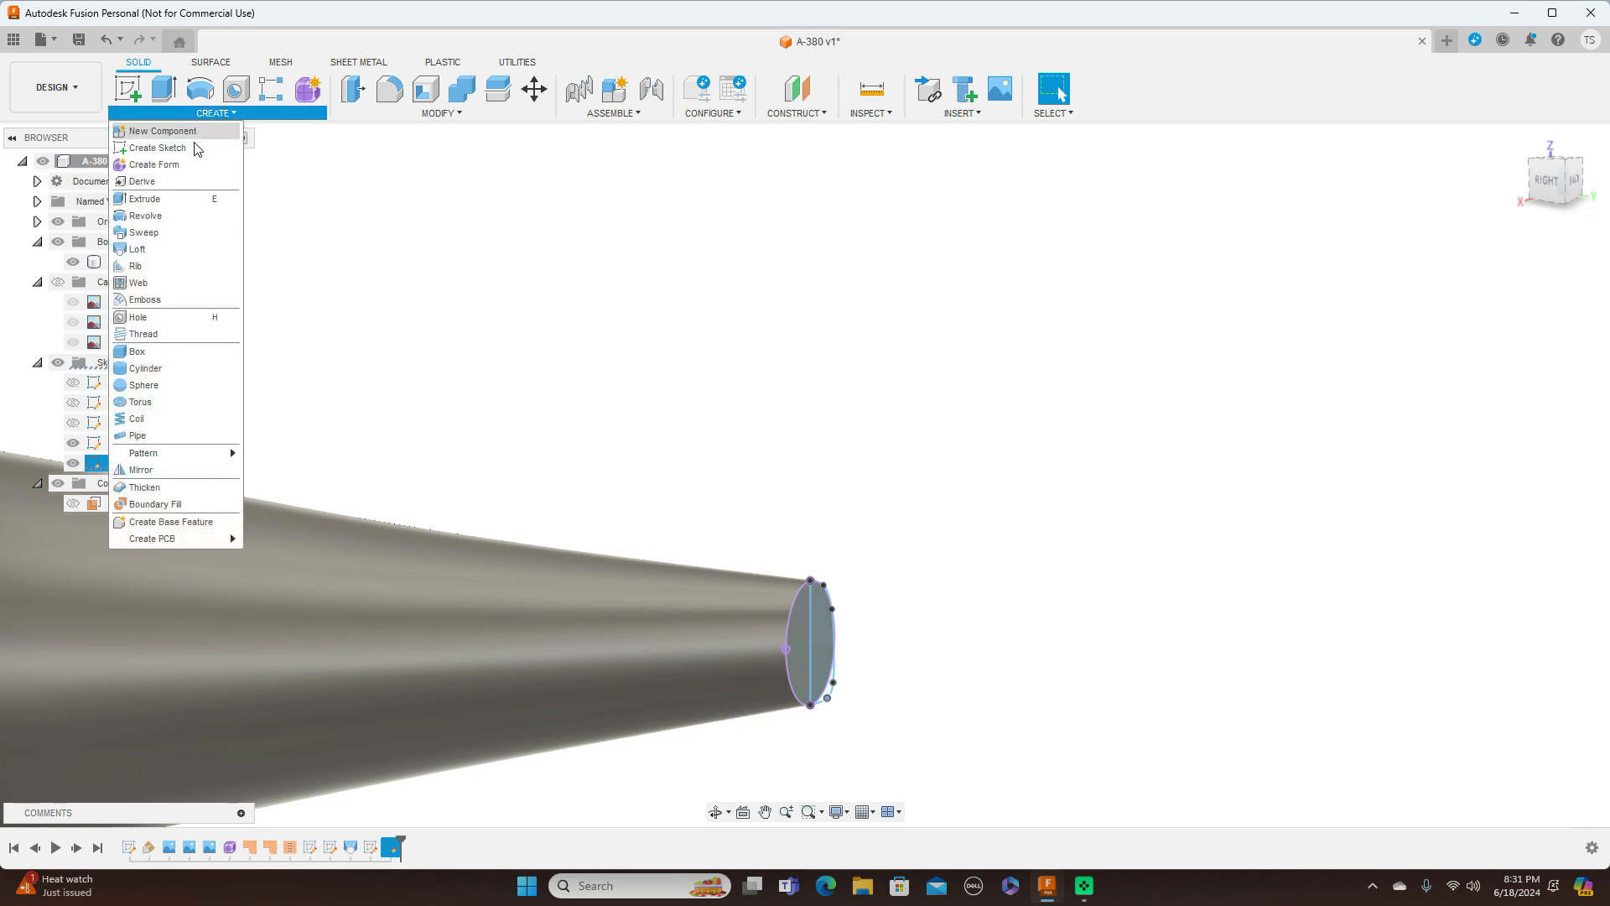
left_click(159, 250)
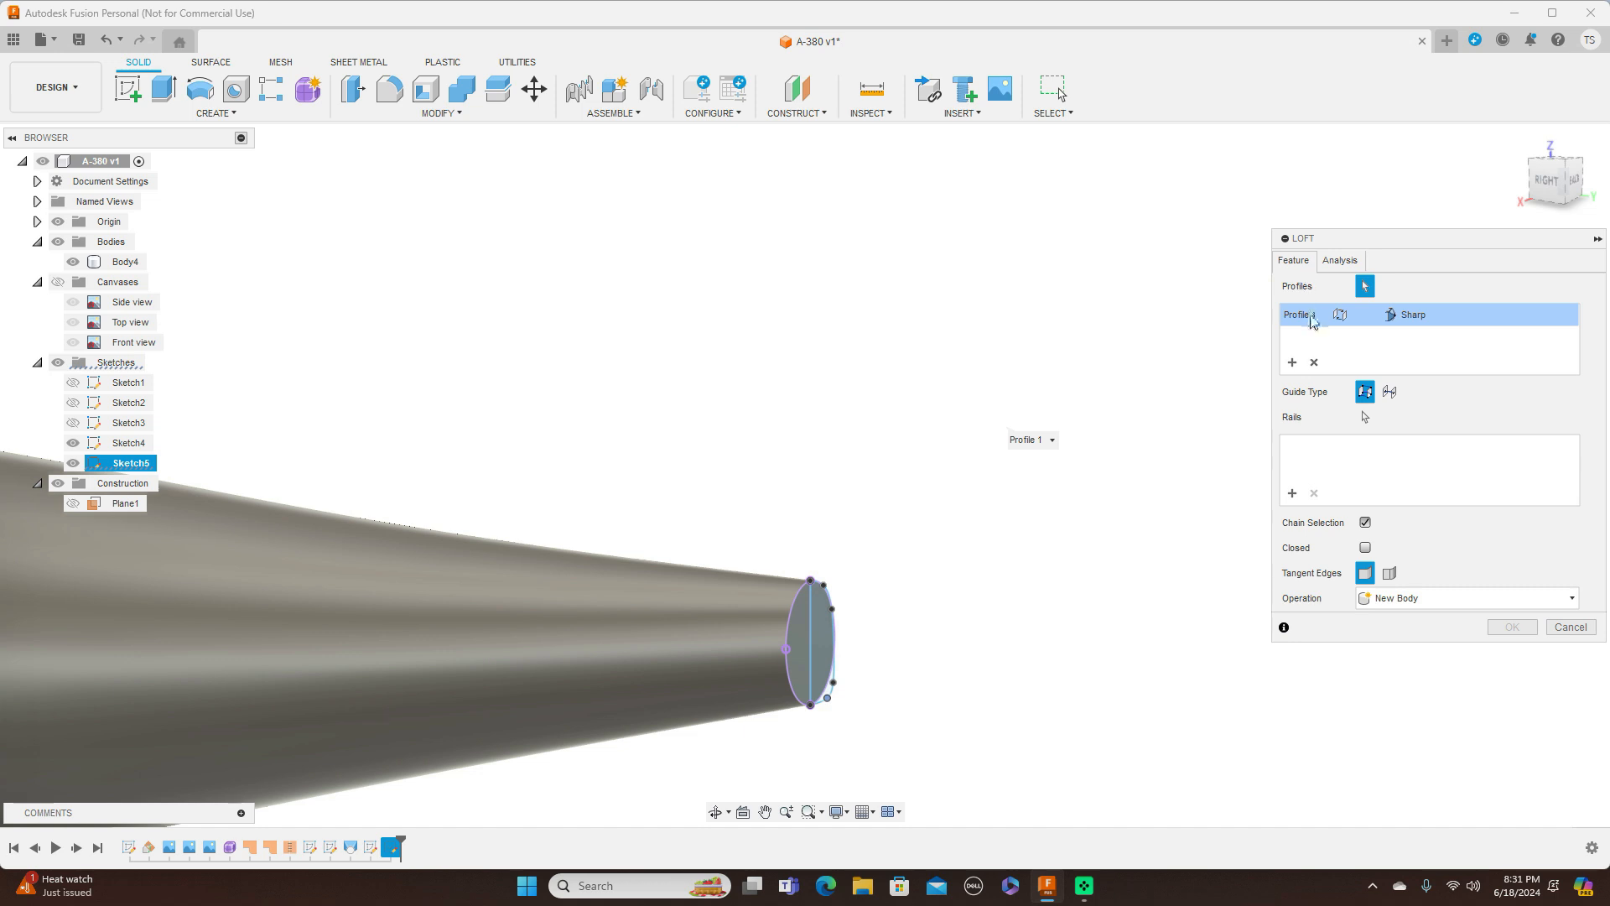
left_click(1315, 363)
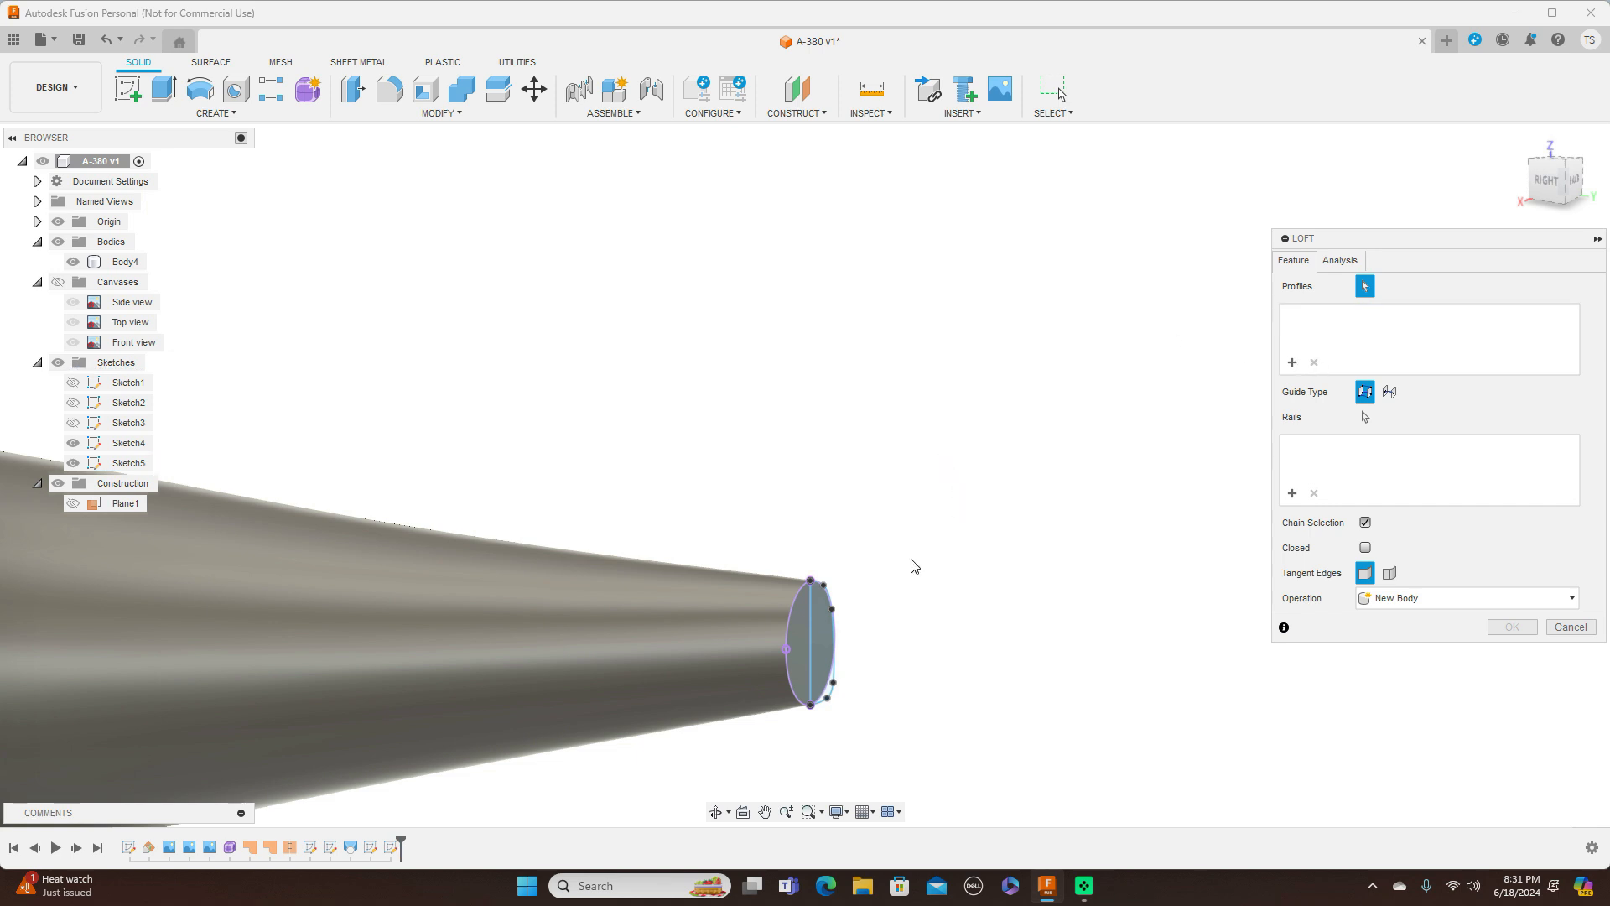
left_click(803, 654)
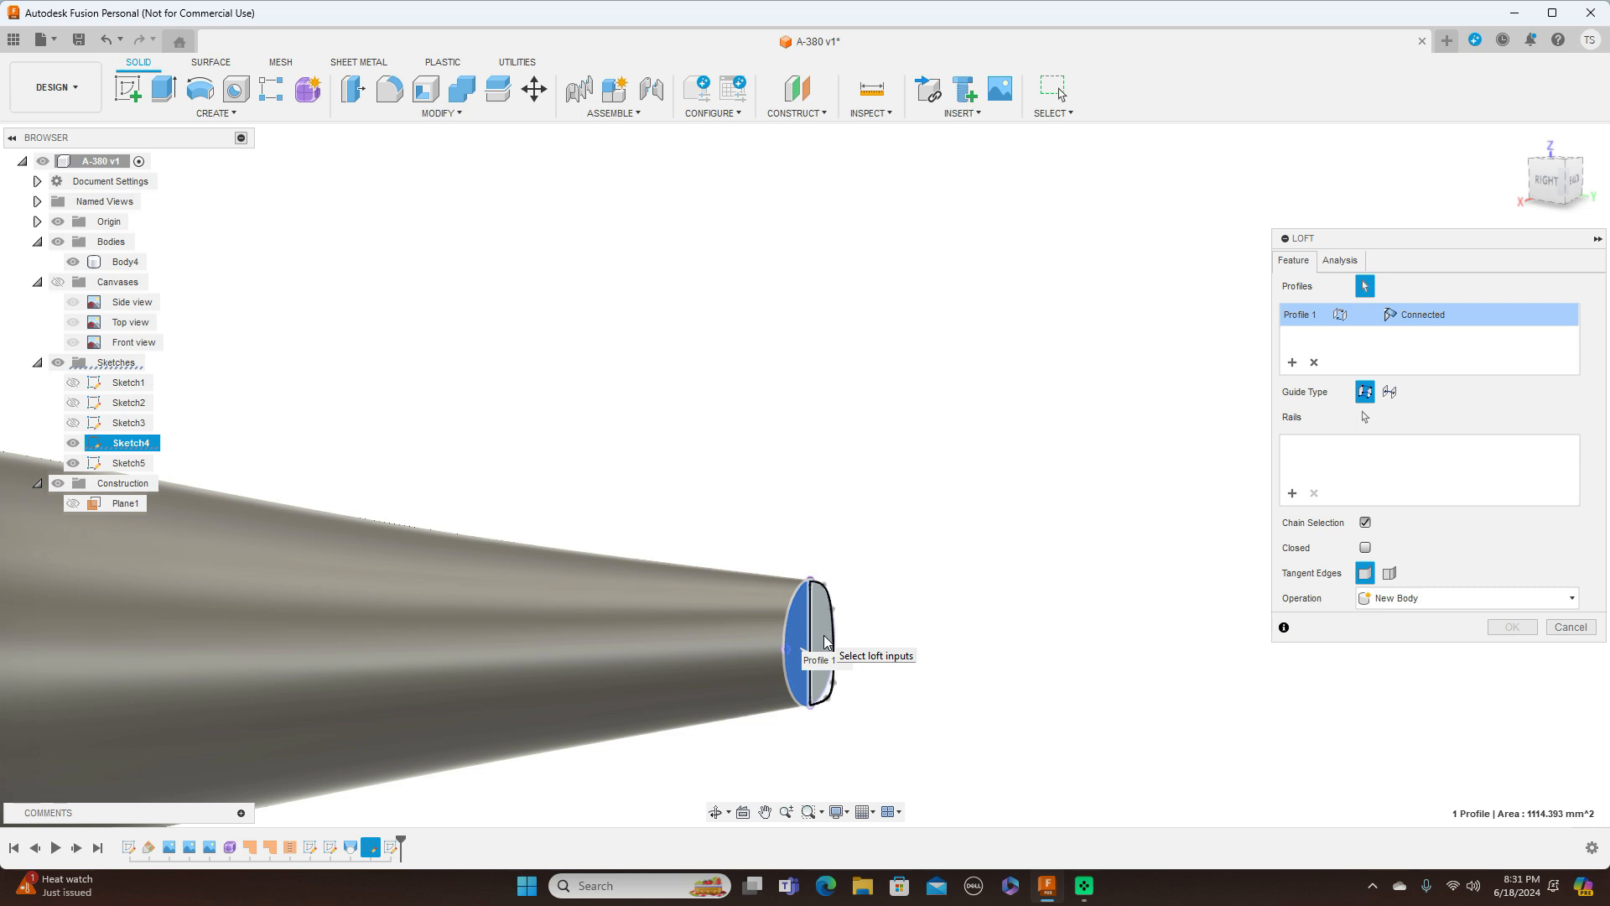
left_click(826, 641)
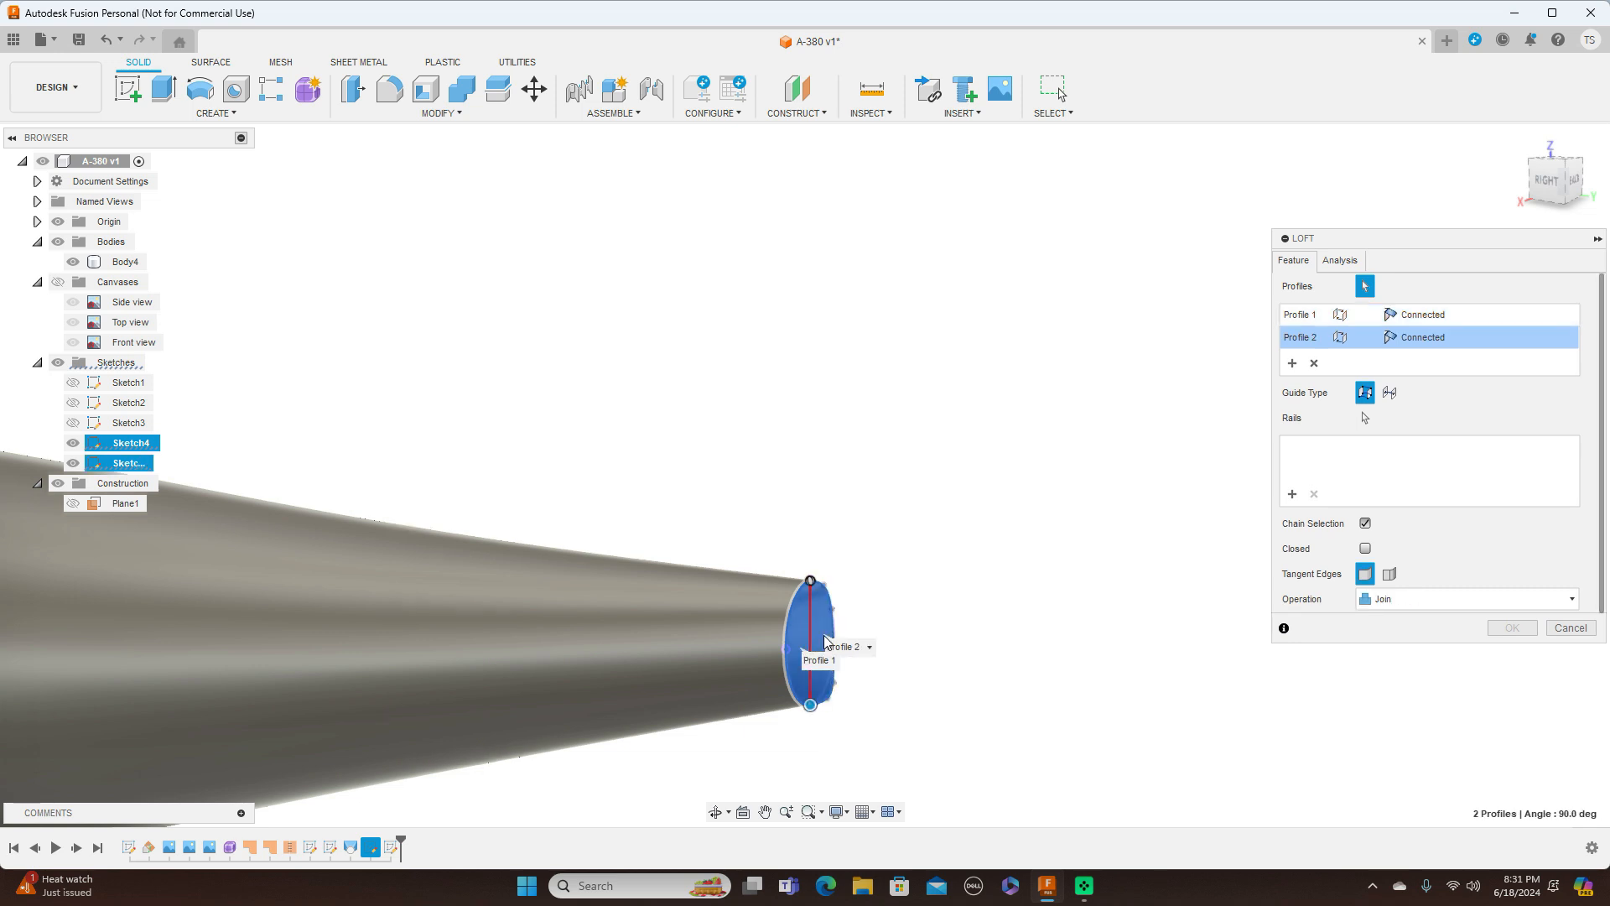
left_click(1576, 182)
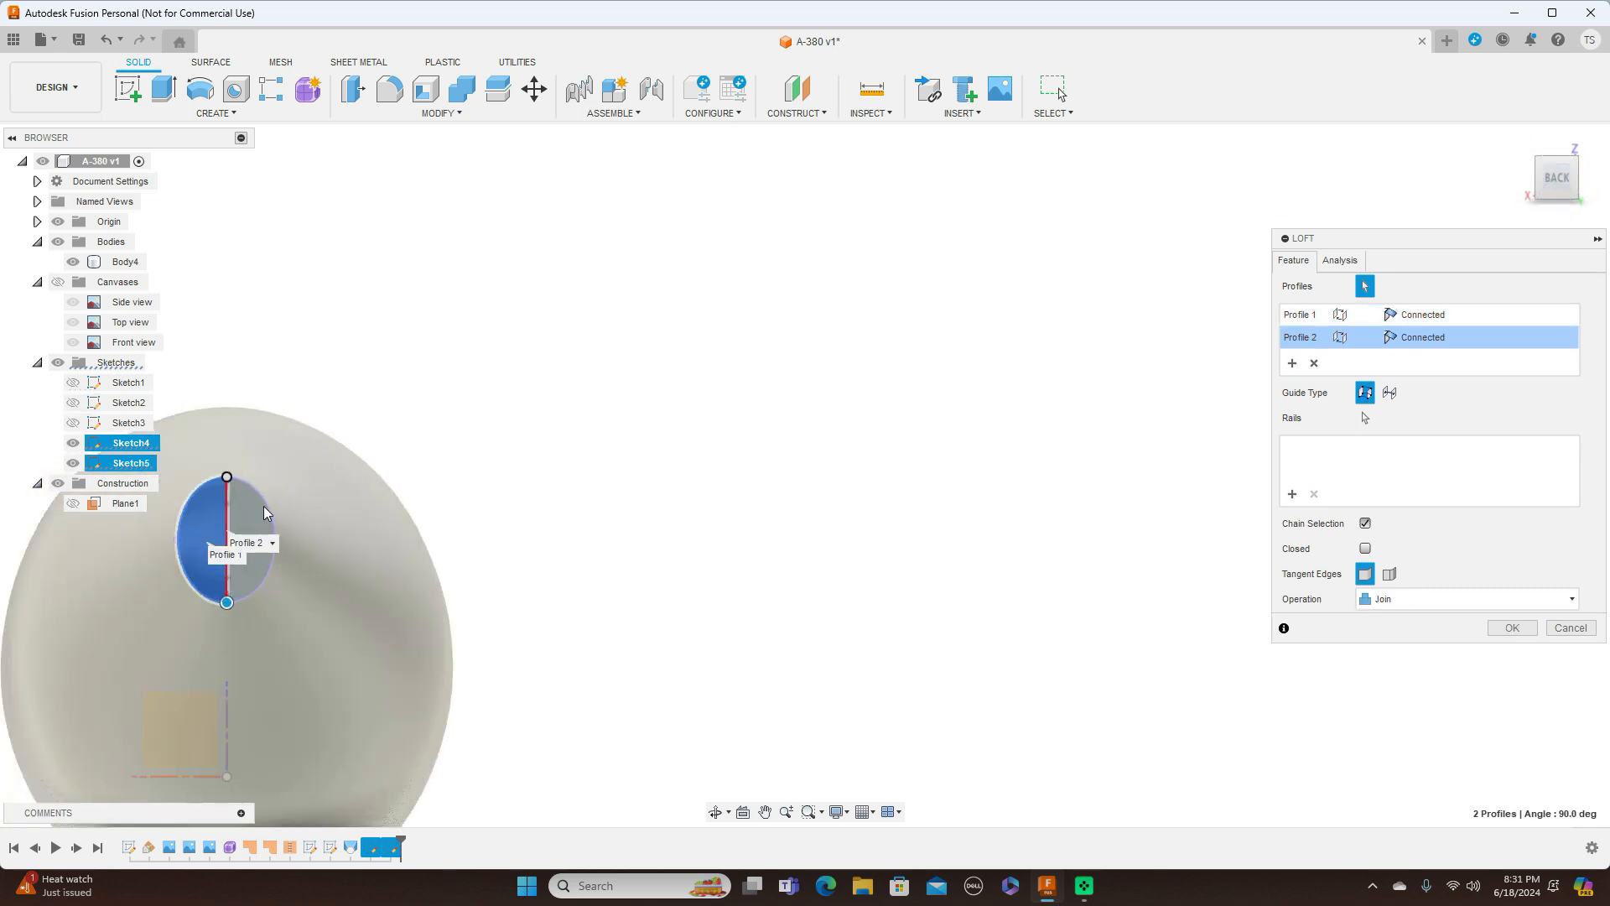
left_click(255, 521)
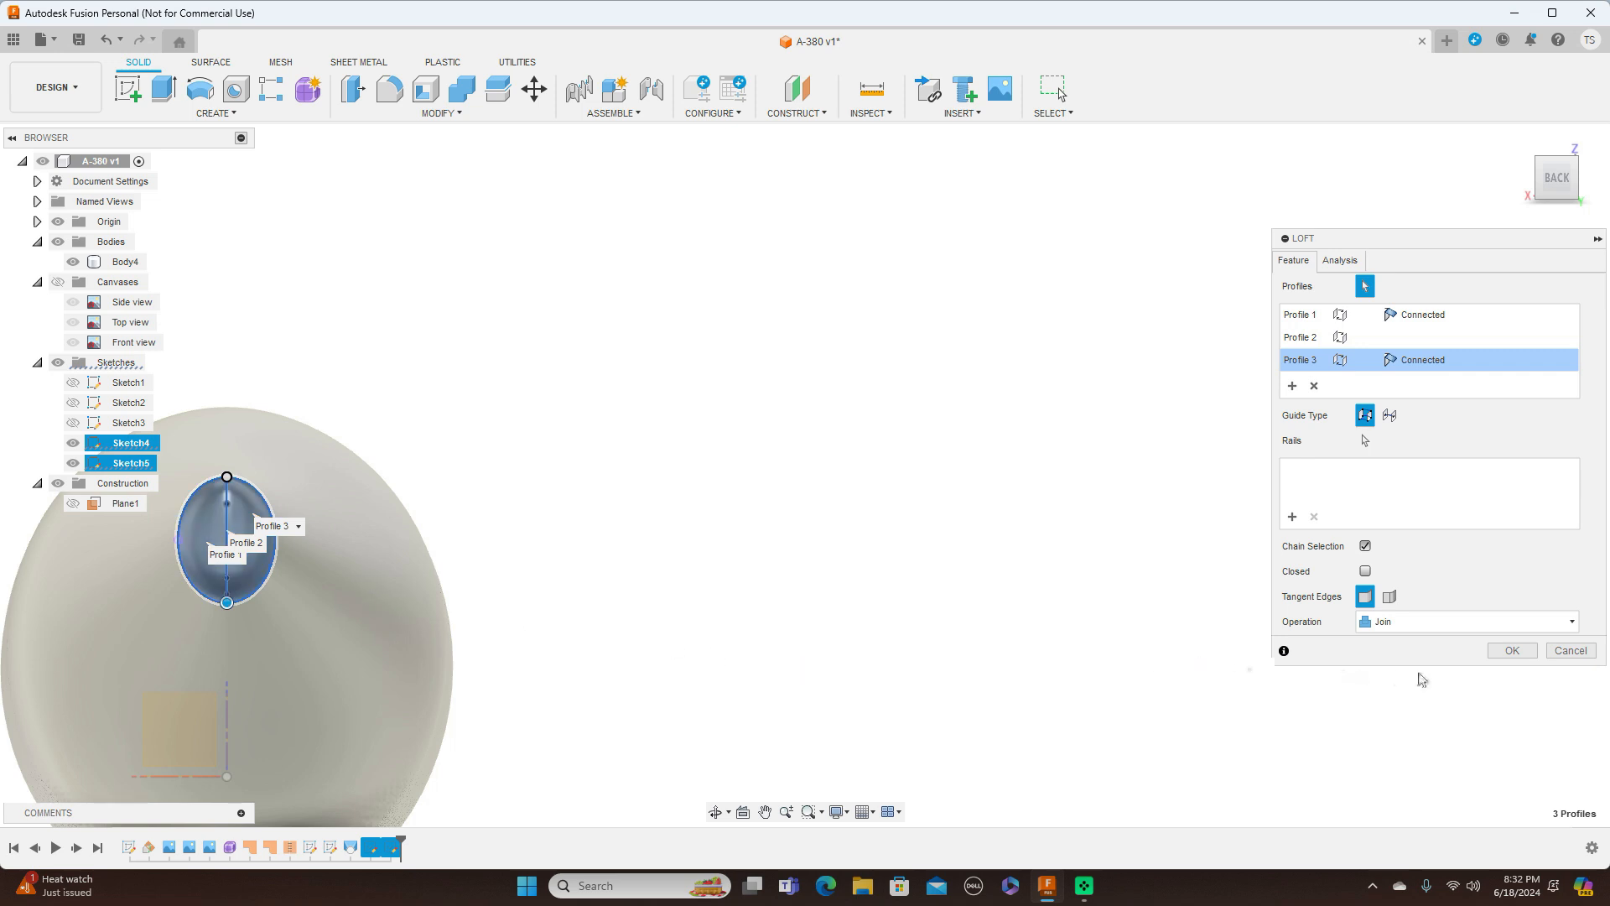
left_click(1512, 653)
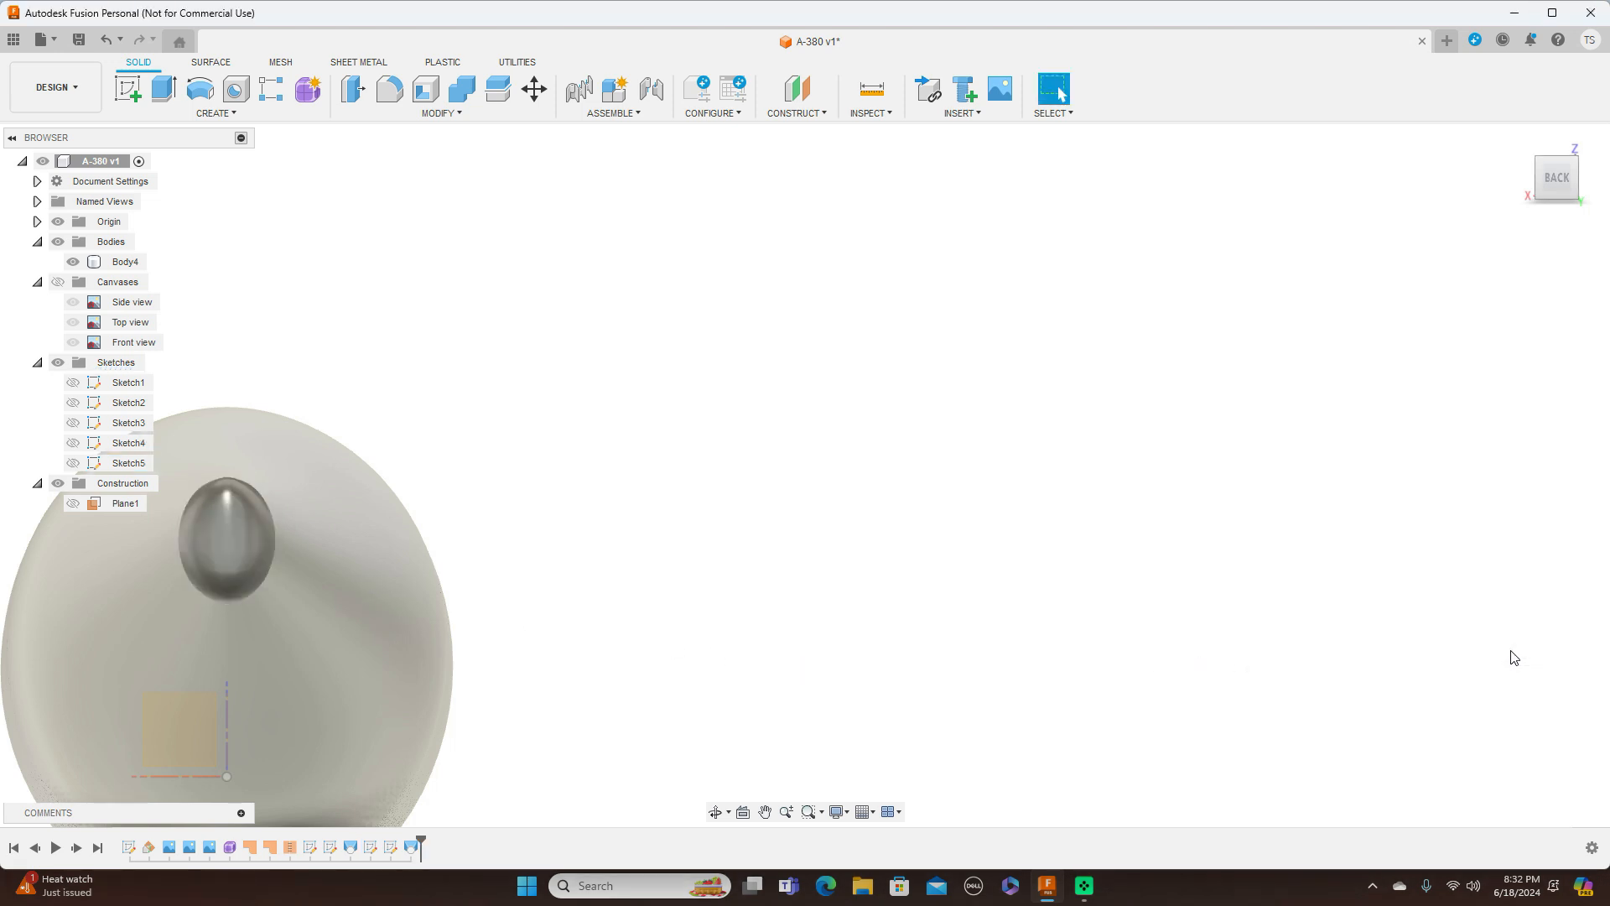
Hide the origin planes and axes, and inspect the whole fuselage from the right side
scroll(973, 631, "down", 2)
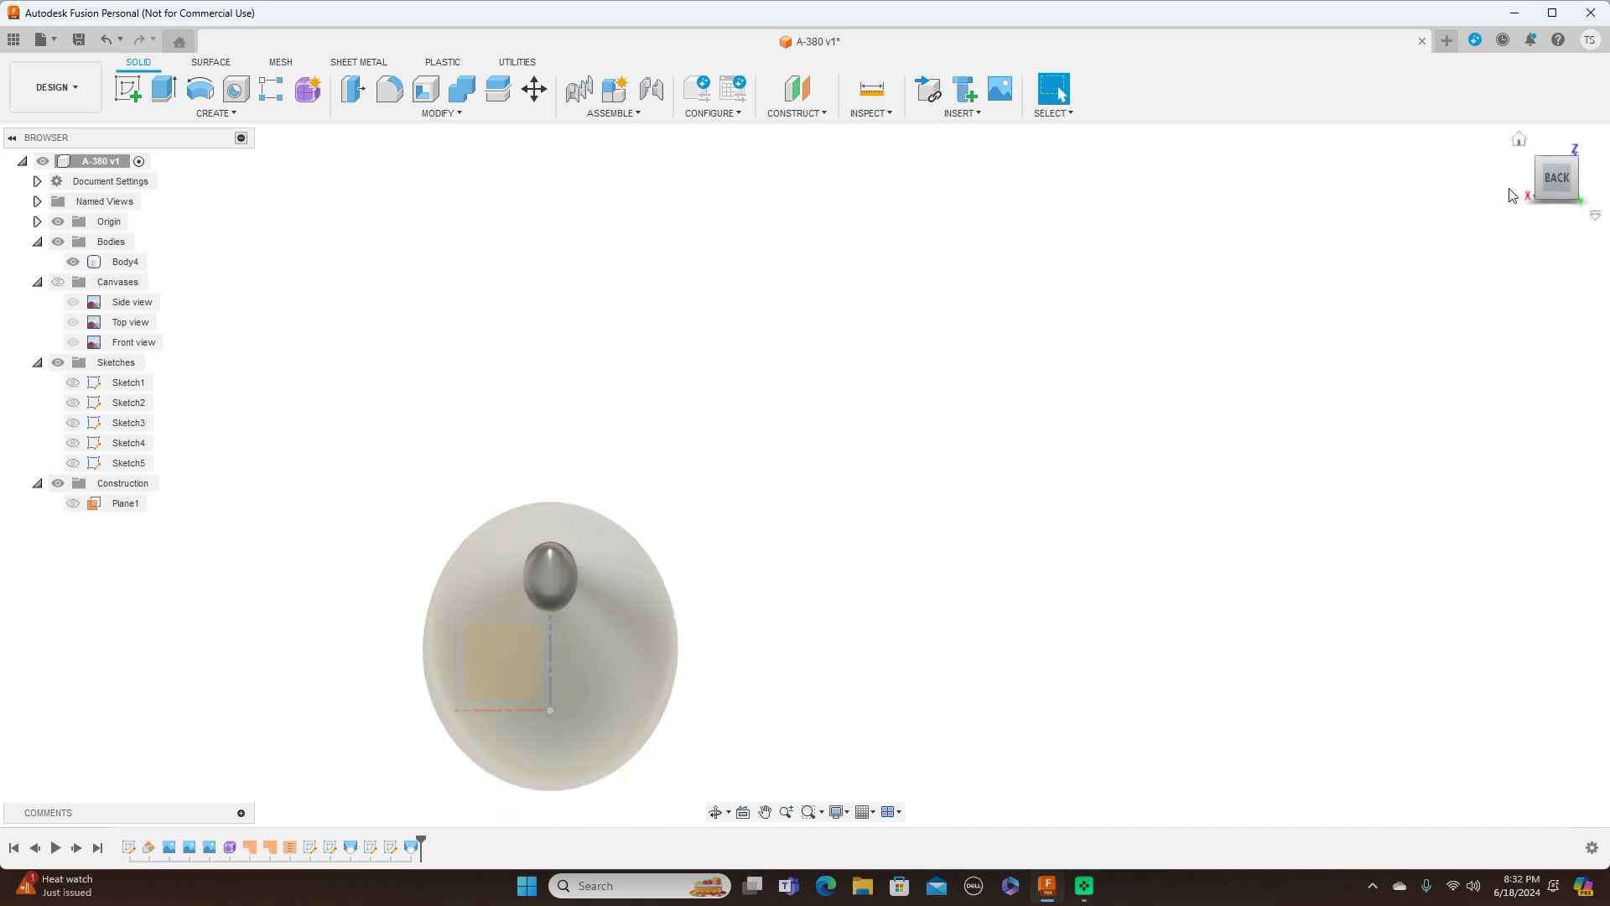
scroll(971, 361, "down", 5)
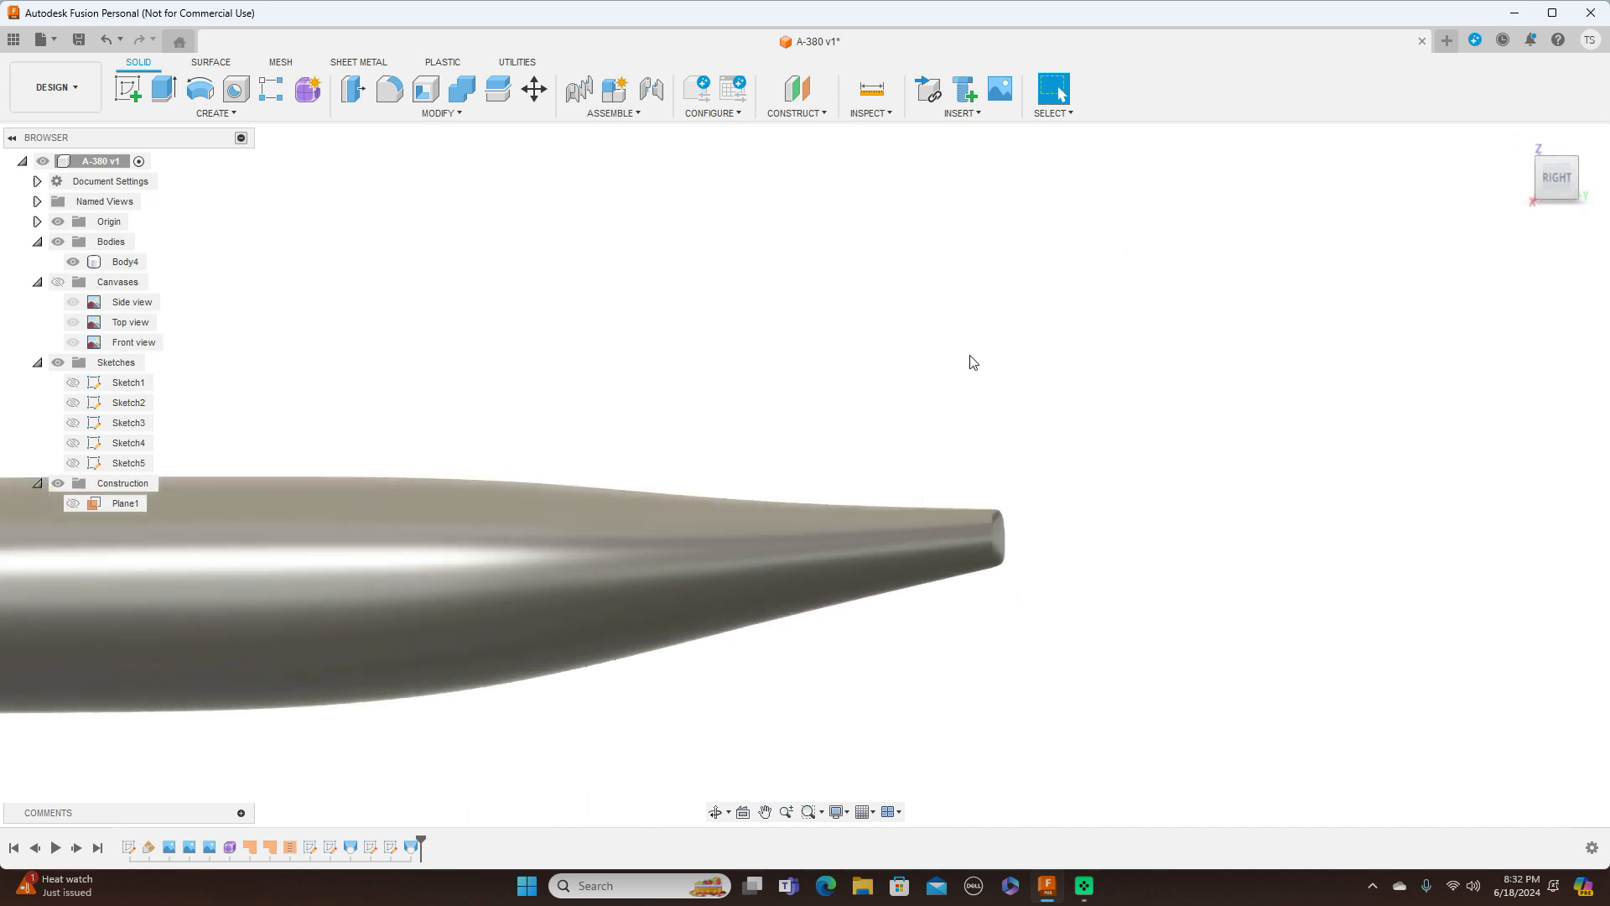
middle_click_drag(863, 338, 1221, 317)
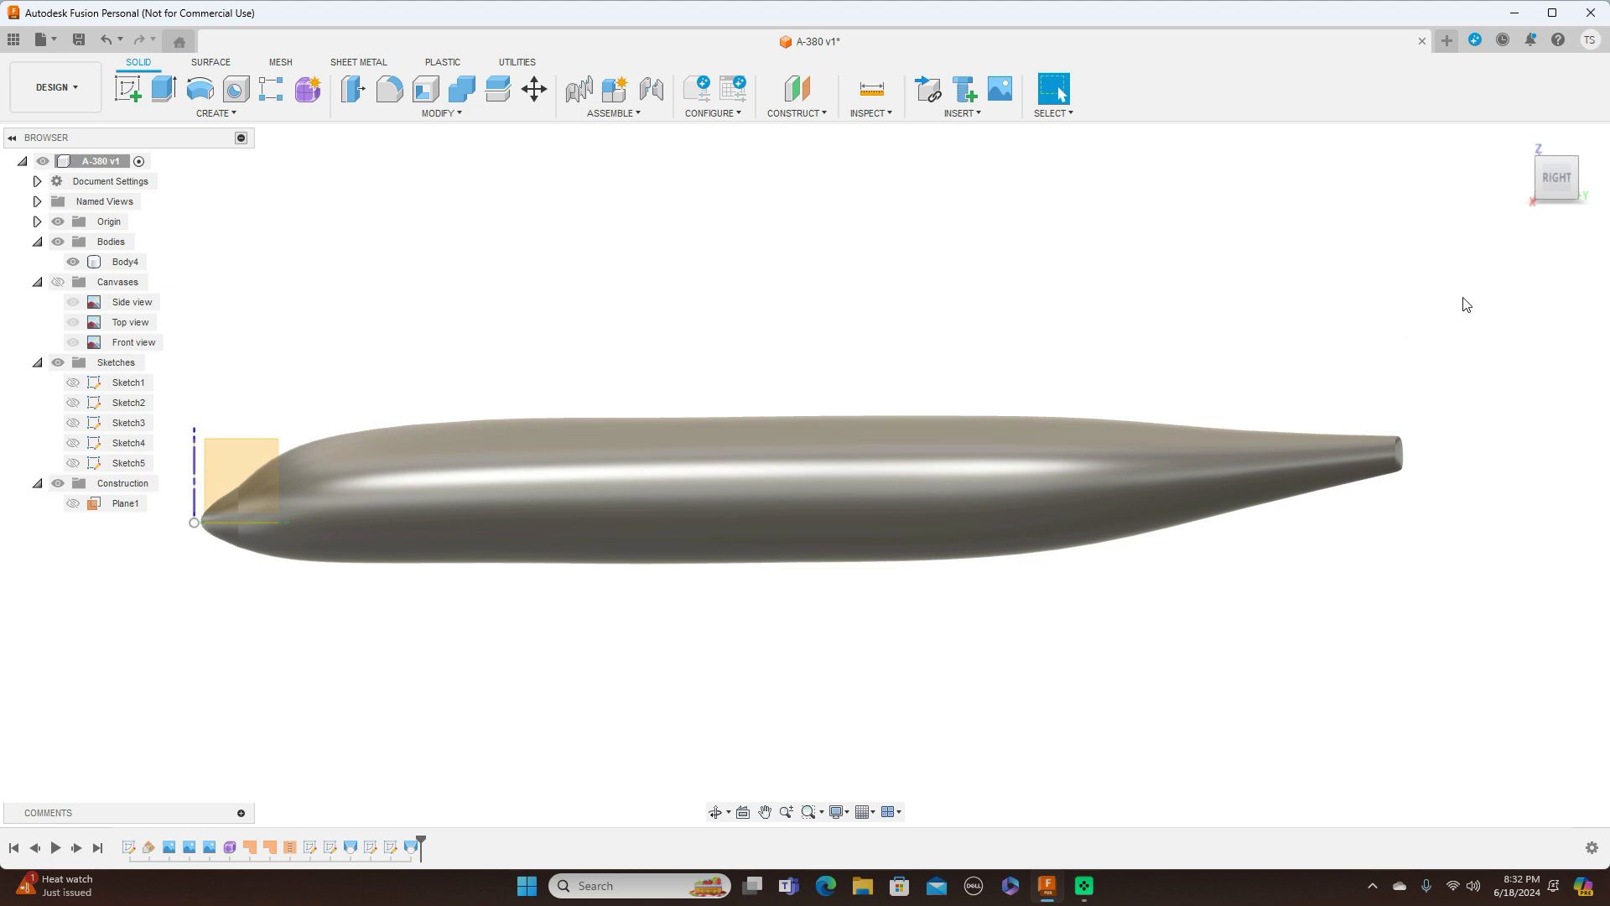
scroll(1107, 277, "down", 1)
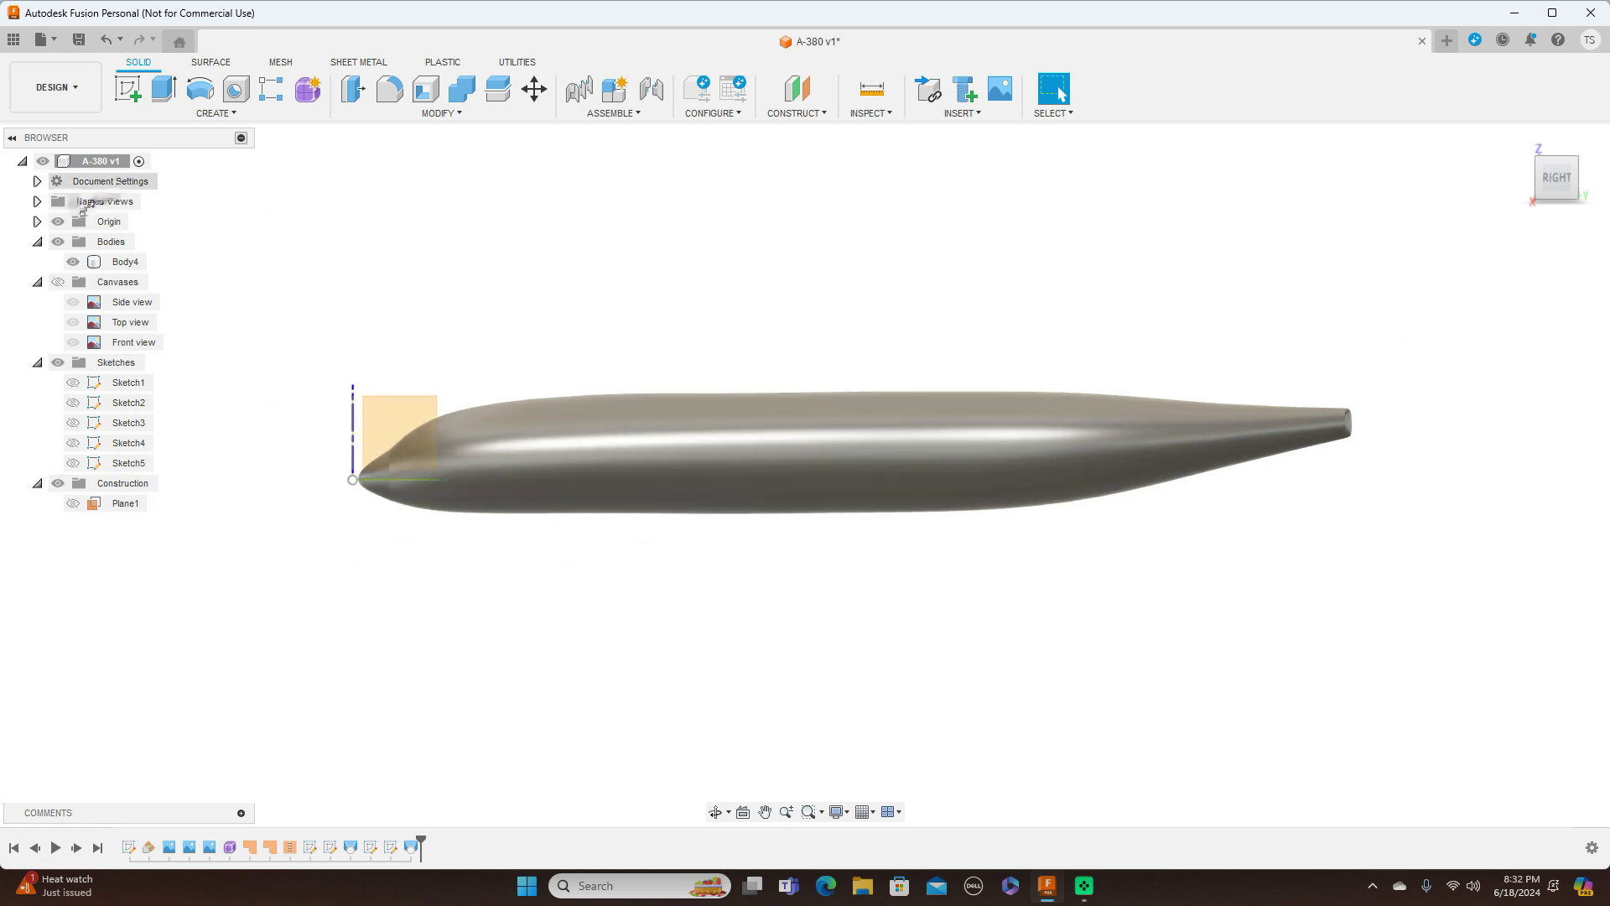
left_click(58, 221)
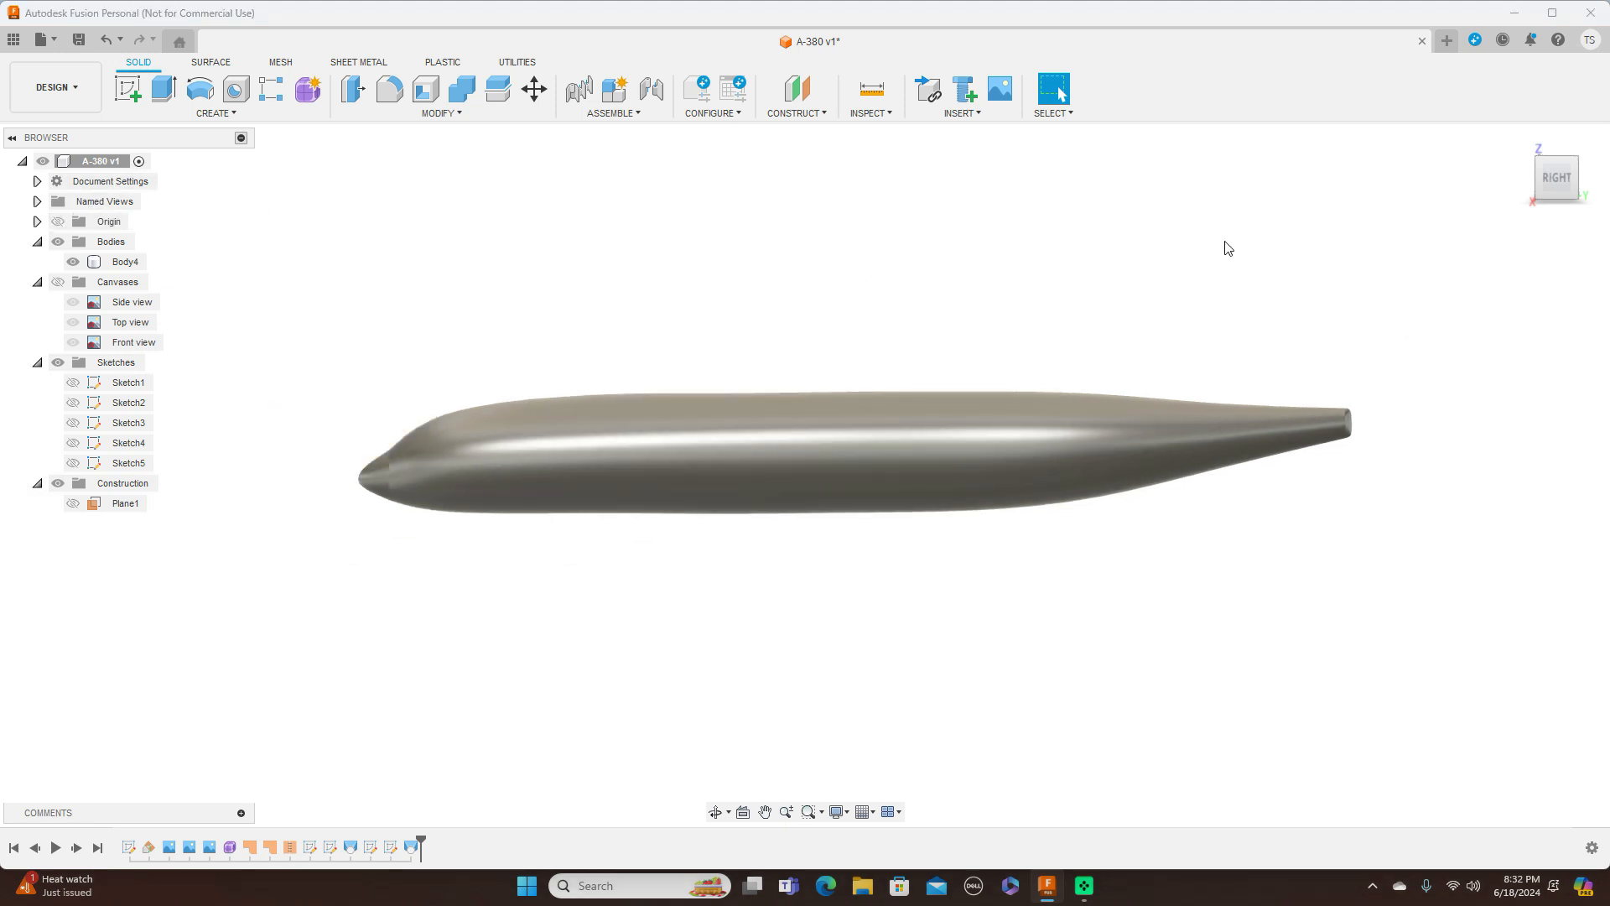
left_click_drag(1562, 182, 1609, 184)
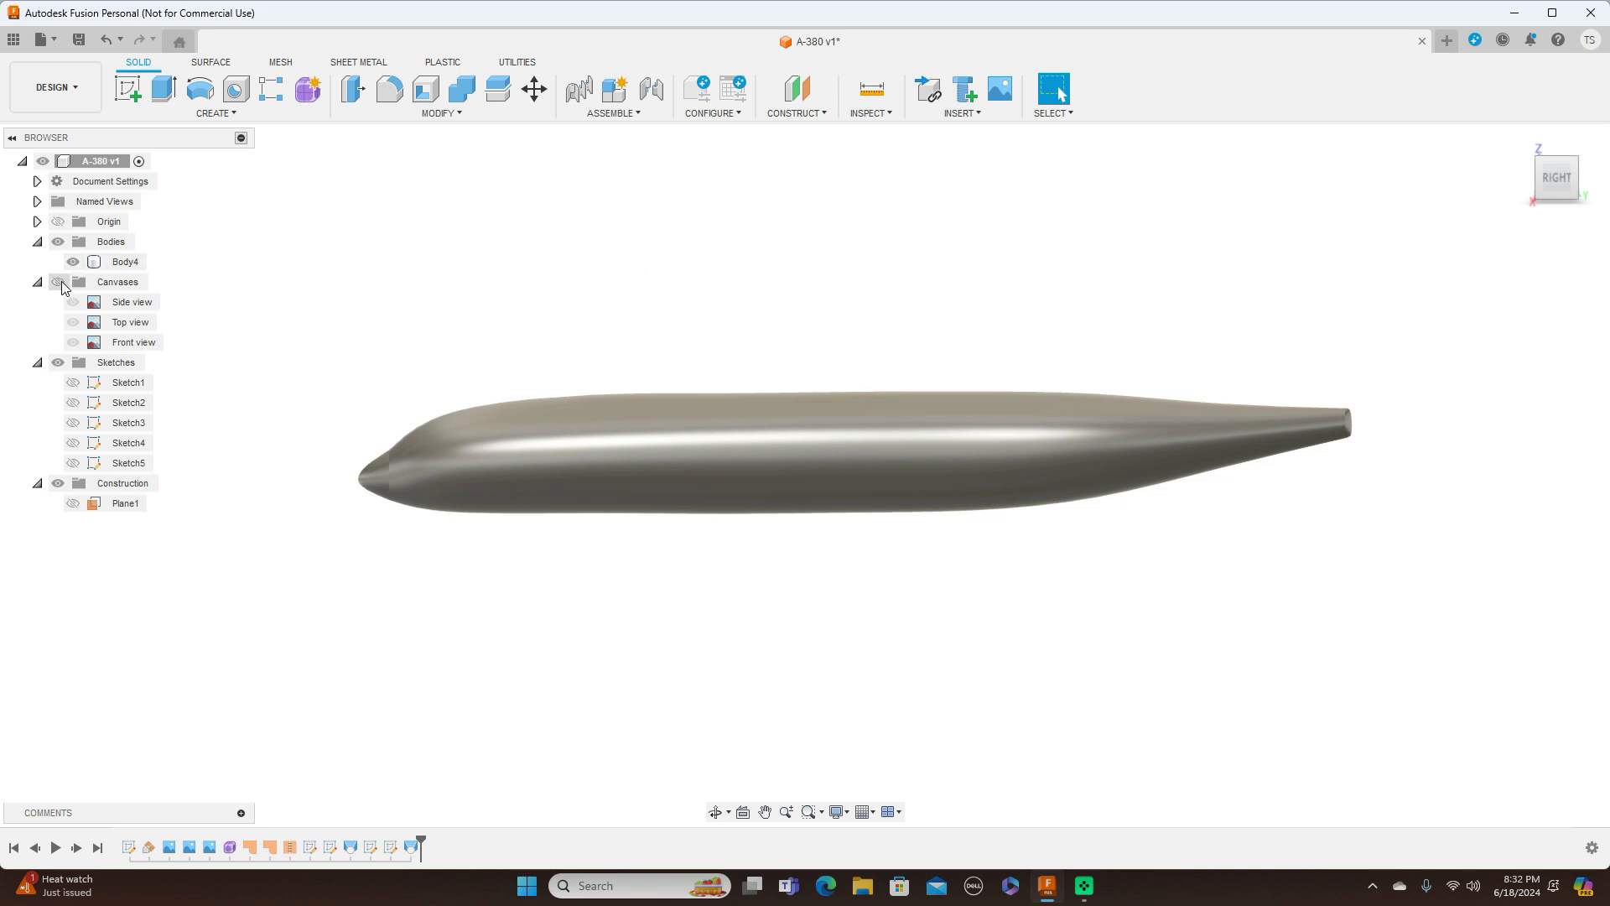
Show the reference canvases again with the fuselage in the right side view
left_click(59, 282)
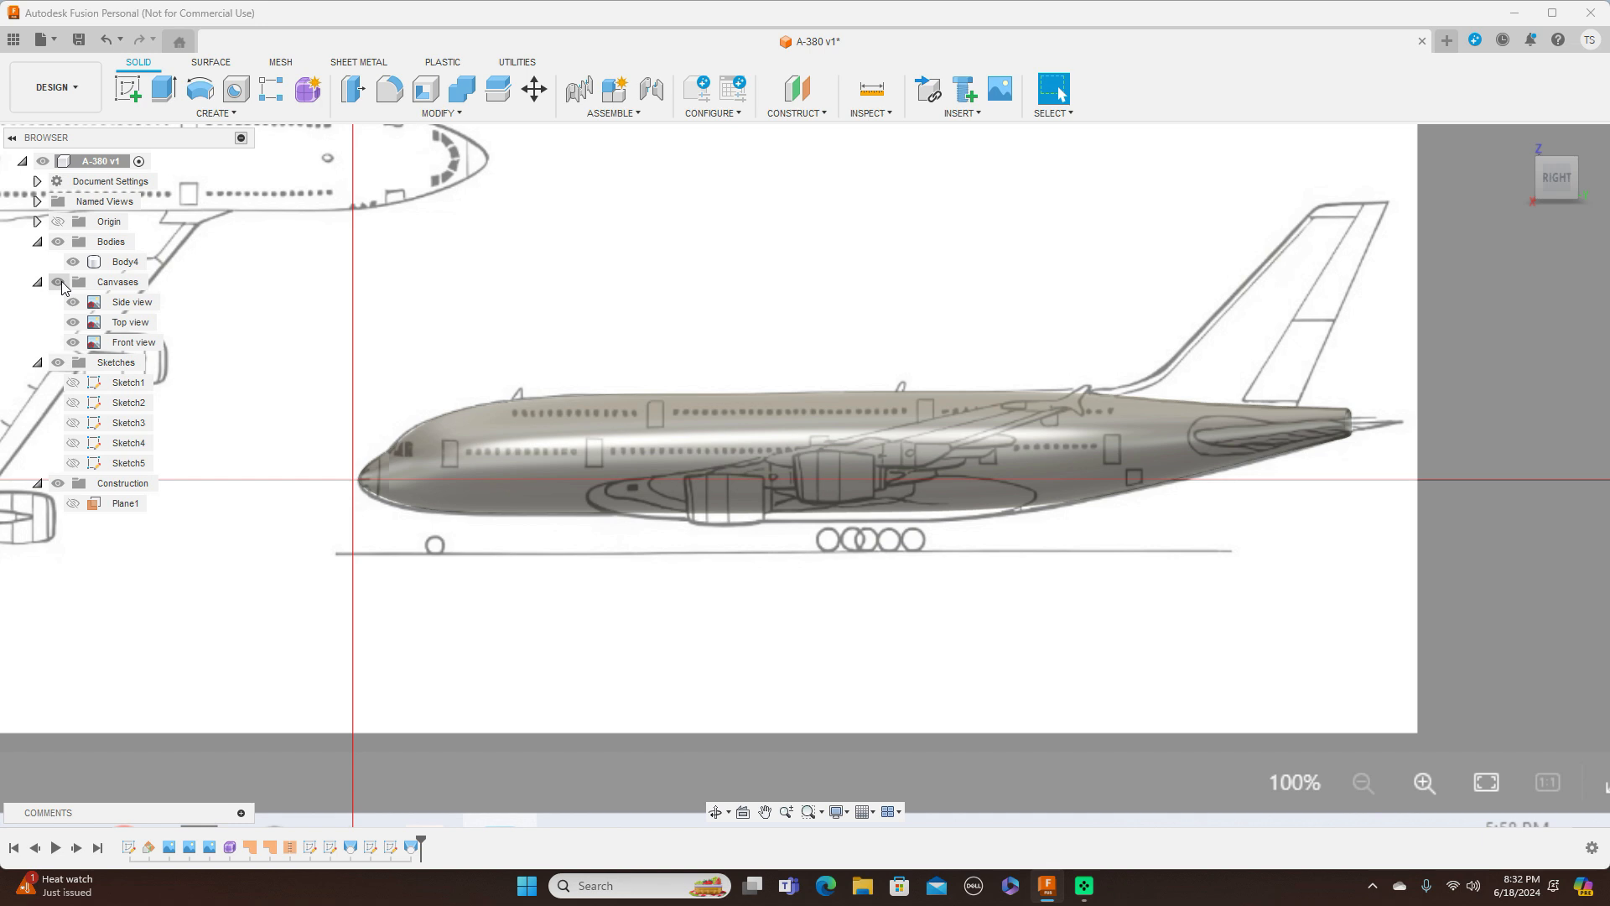
left_click(59, 281)
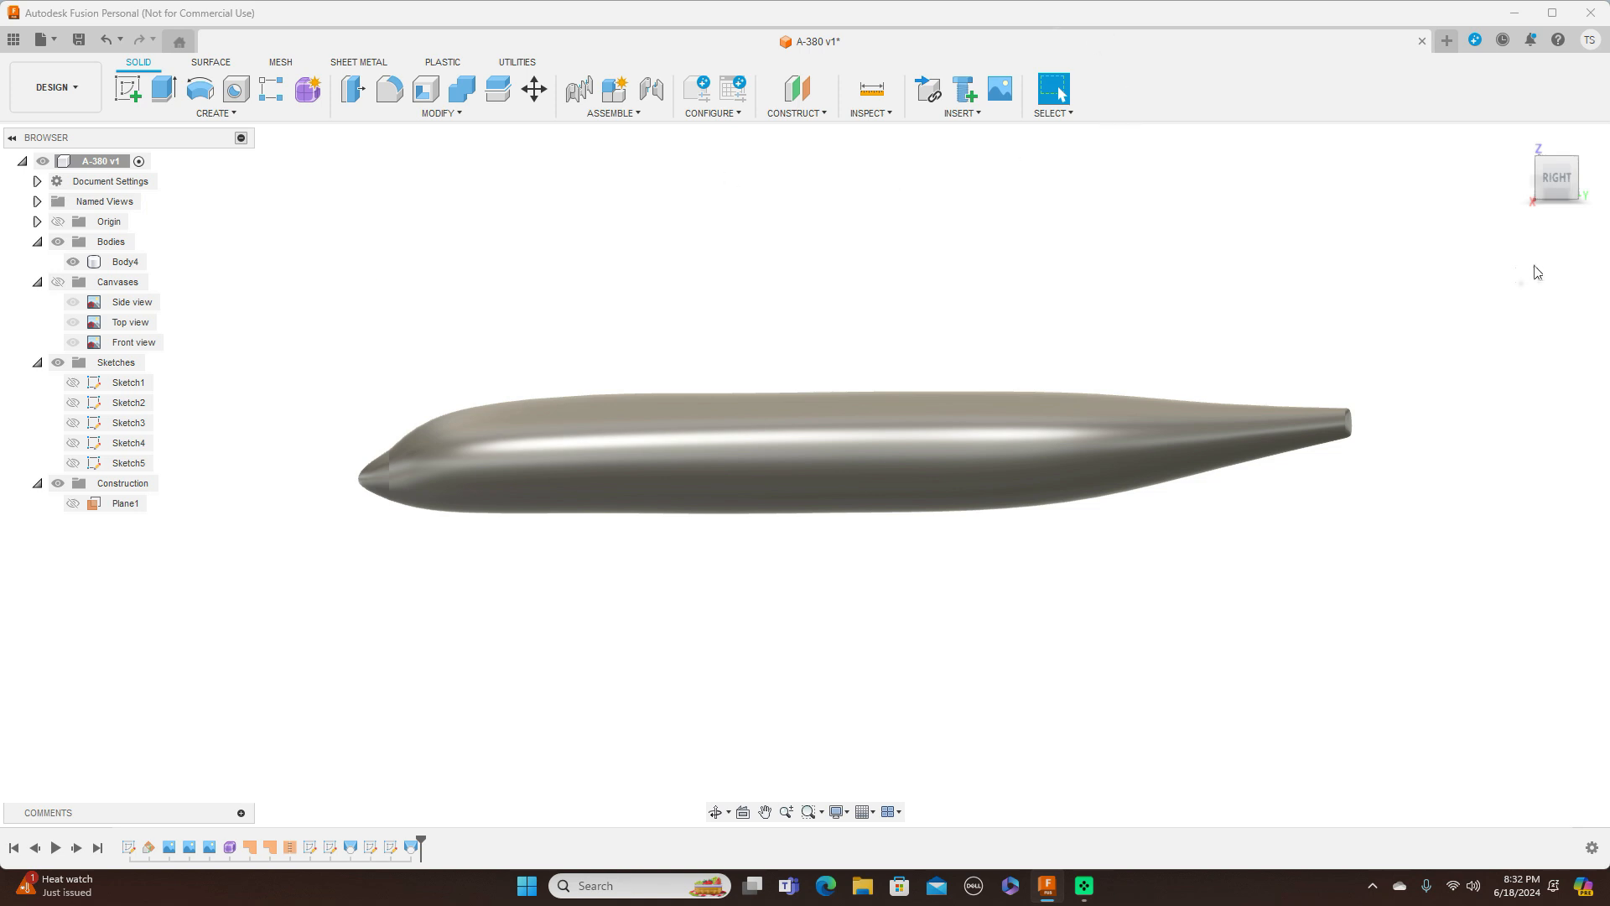
mouse_move(1549, 178)
left_mouse_down()
mouse_move(1609, 182)
mouse_move(1554, 178)
left_mouse_up()
left_click(1570, 179)
left_click(57, 282)
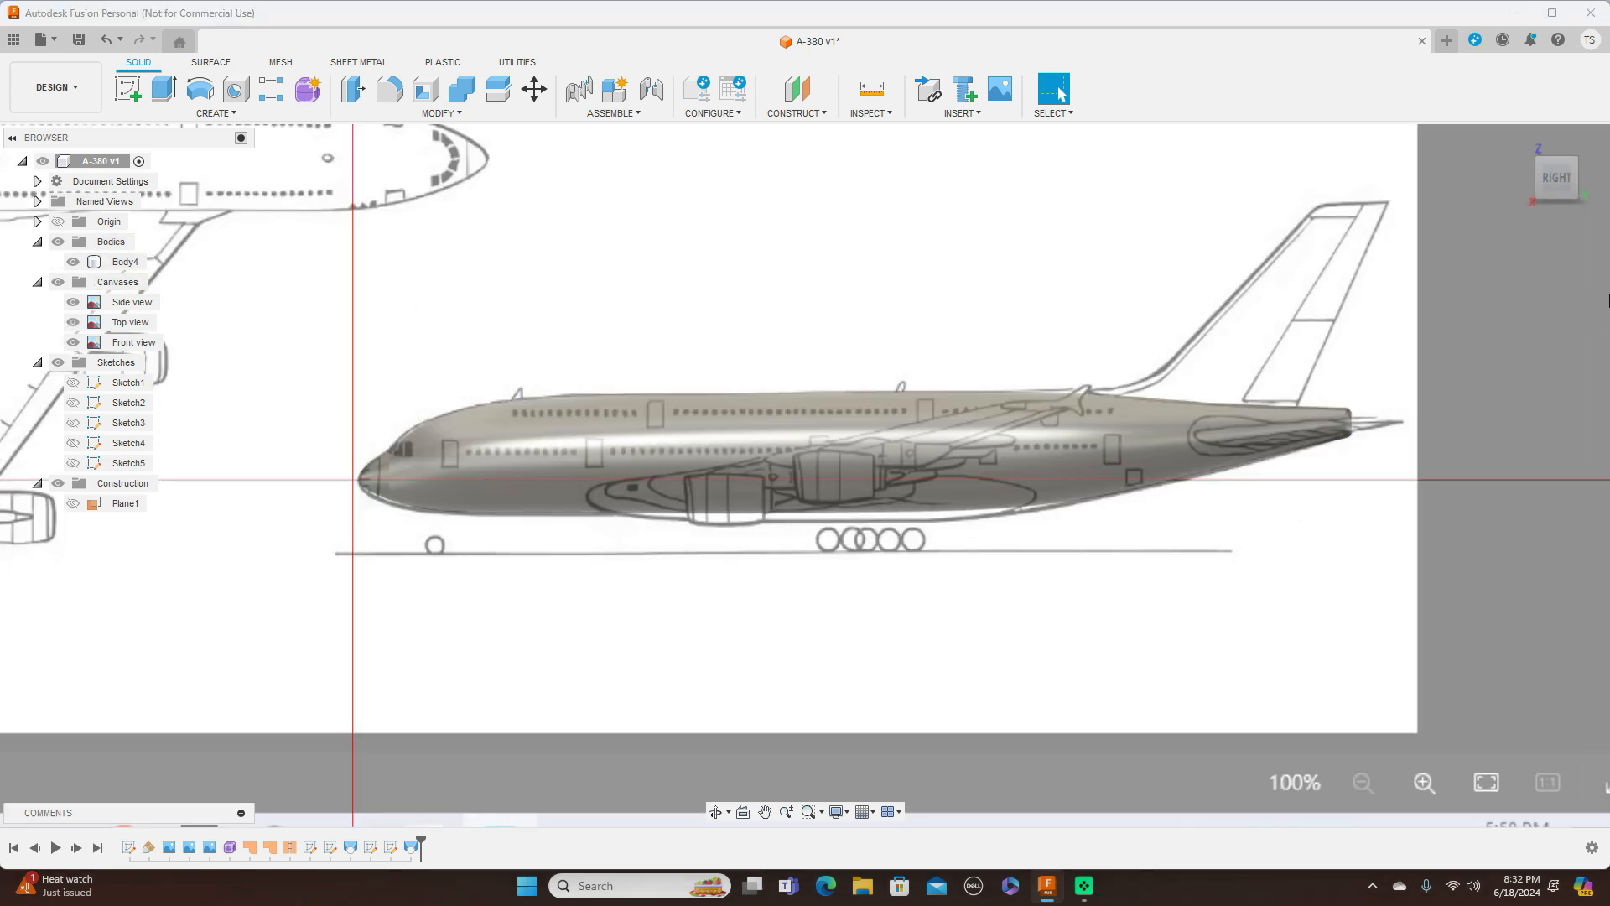
Compare the fuselage with the reference canvases in the front and right side views, including the wings, engines and tail fin
mouse_move(1537, 178)
left_mouse_down()
mouse_move(1602, 181)
mouse_move(1540, 185)
left_mouse_up()
left_click(1540, 183)
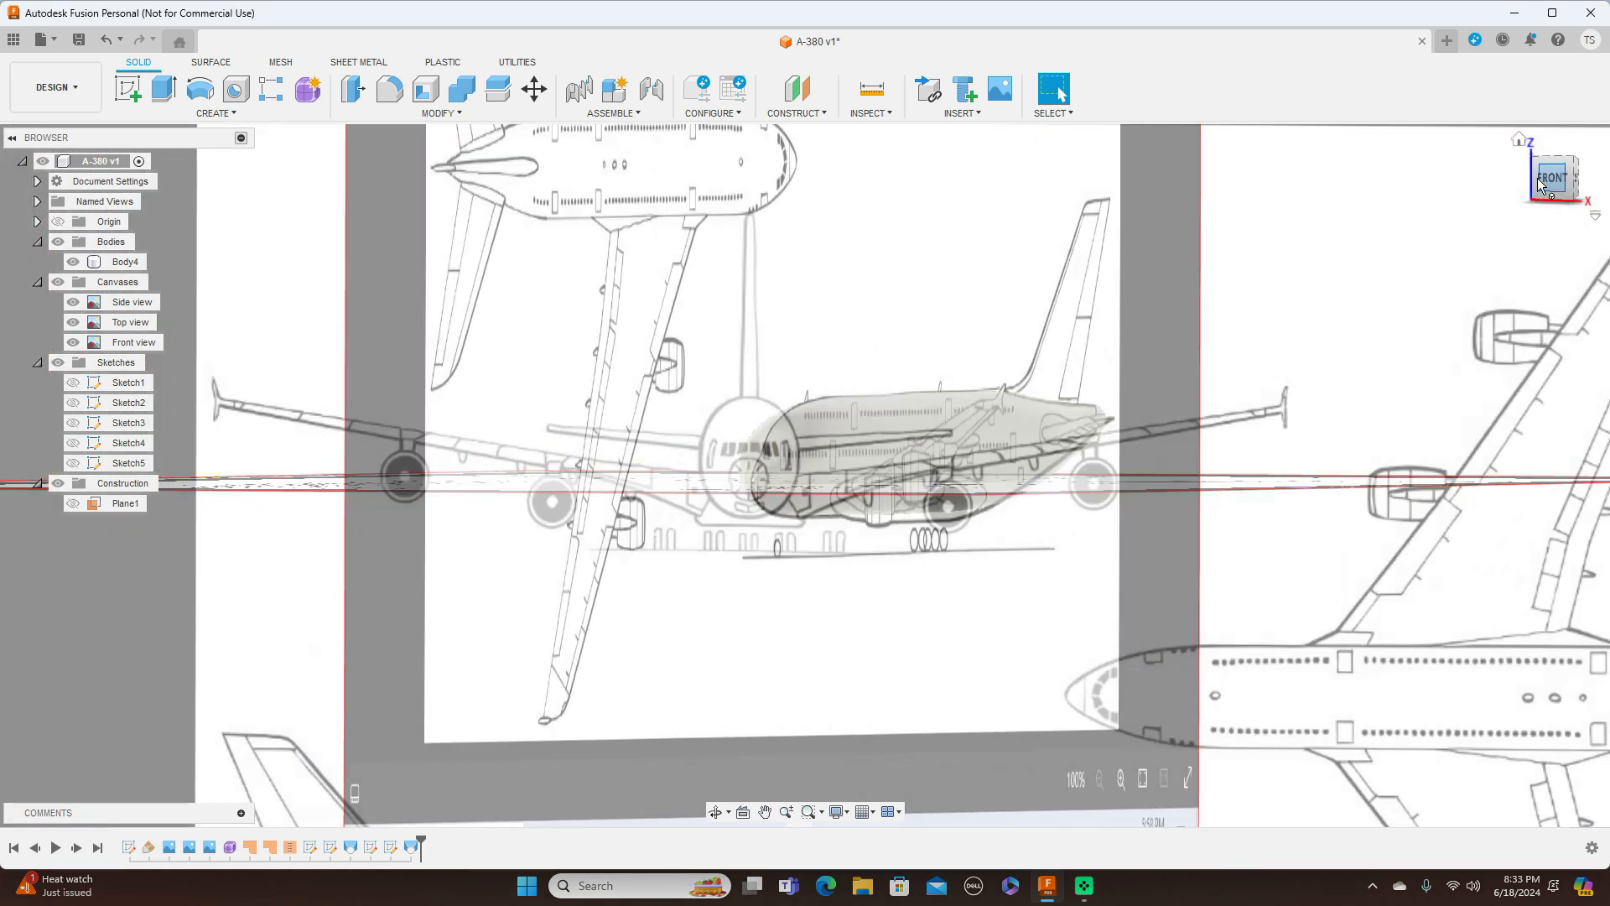
scroll(1310, 287, "up", 2)
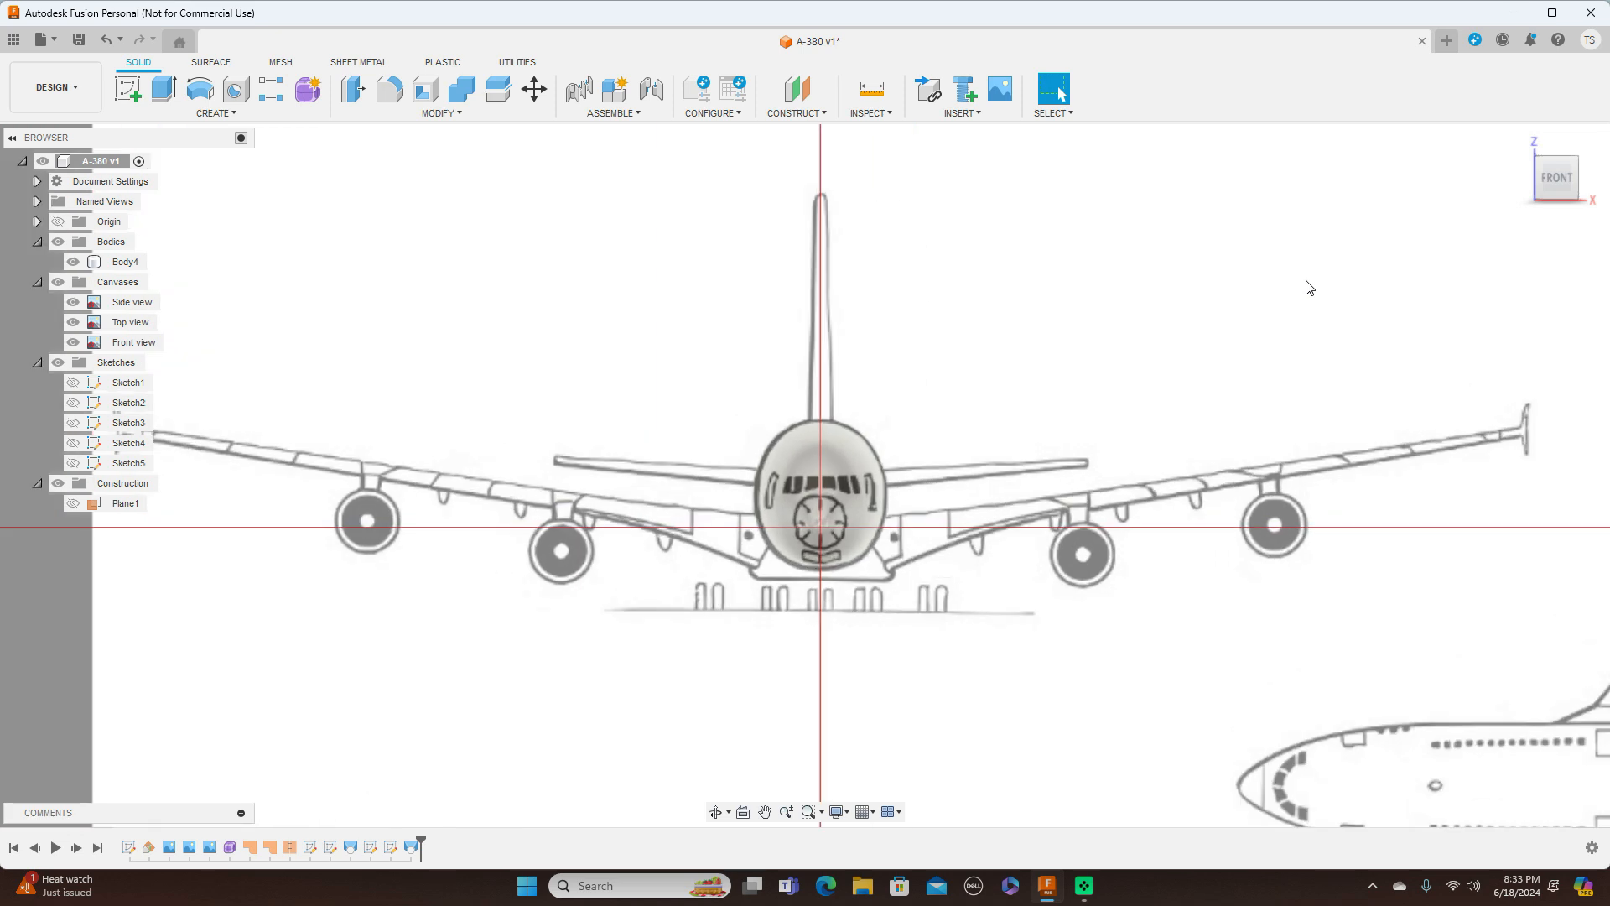
scroll(1042, 345, "up", 2)
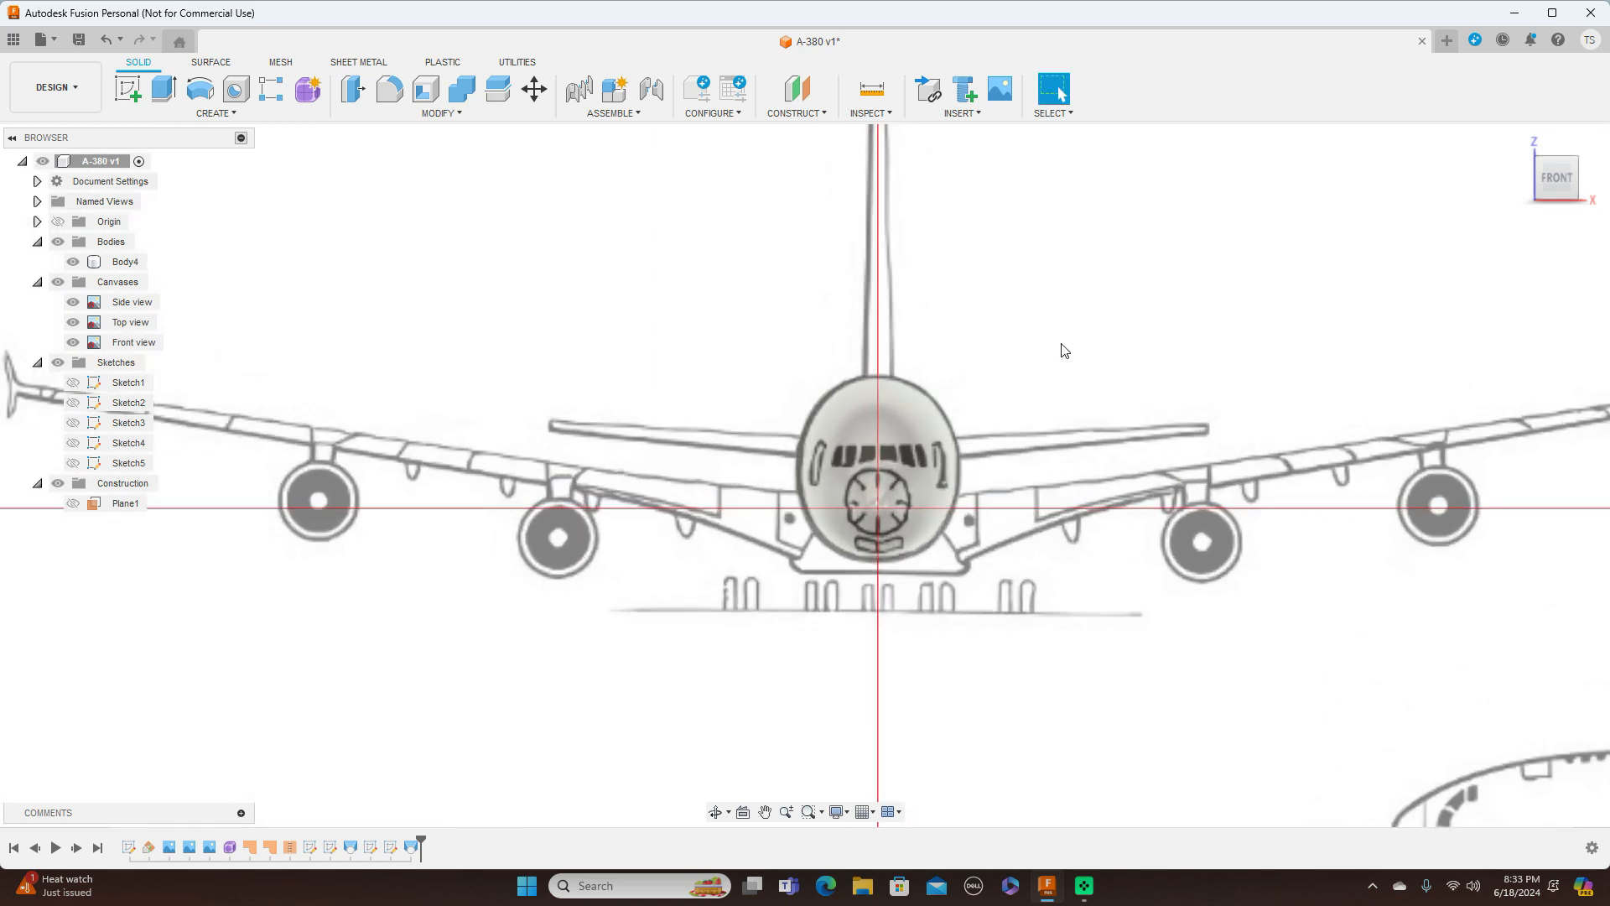
left_click(941, 463)
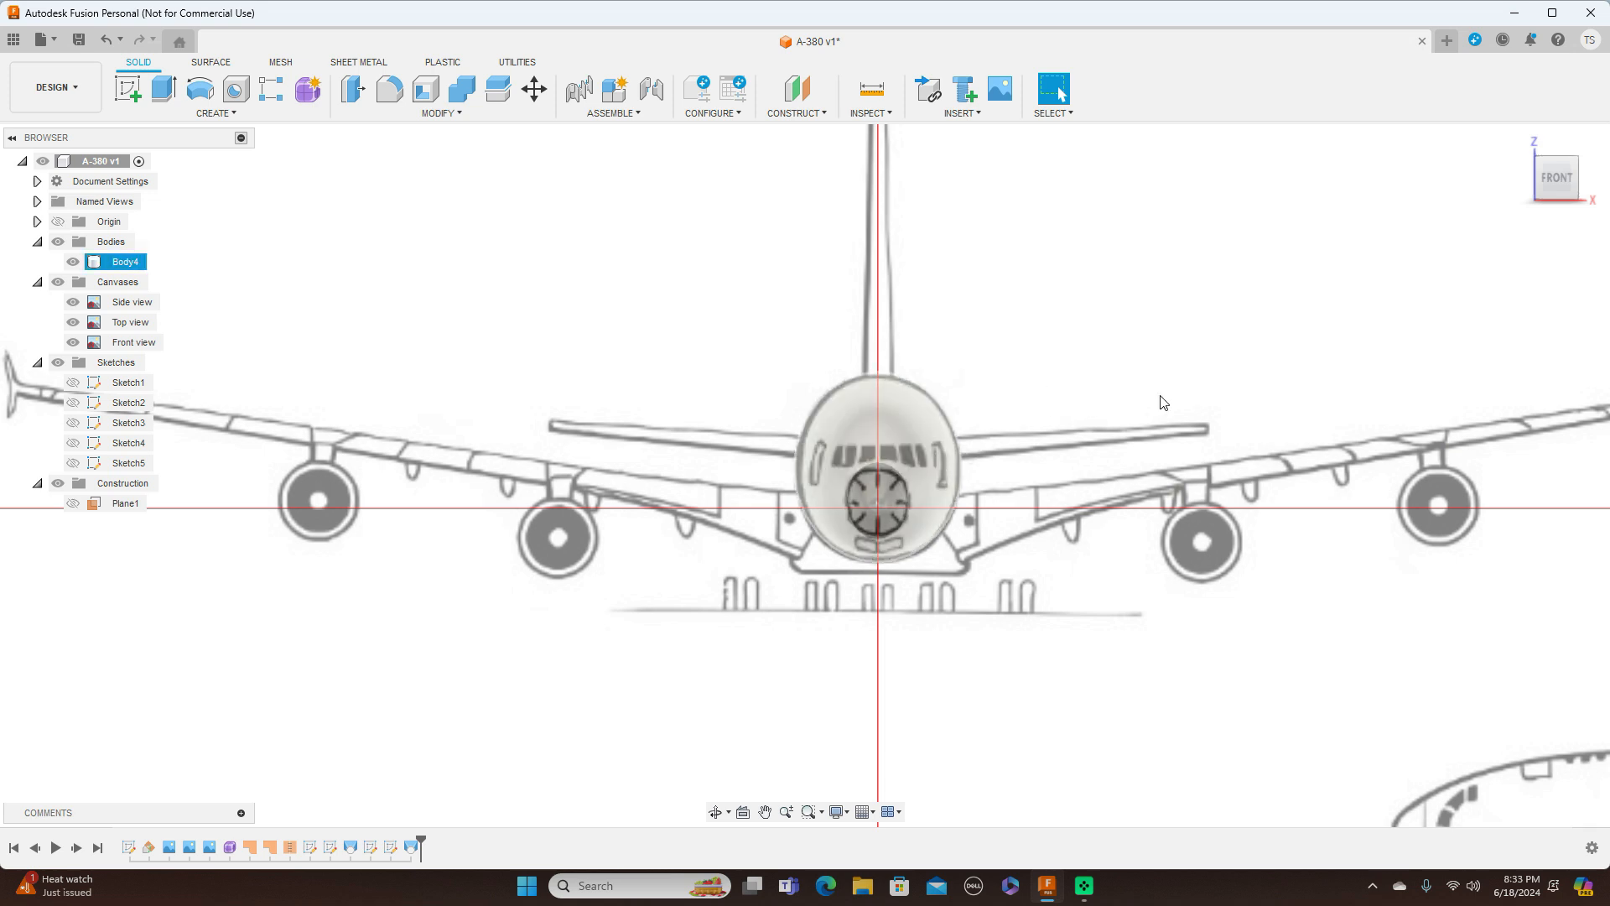
left_click(1366, 304)
left_click(1590, 182)
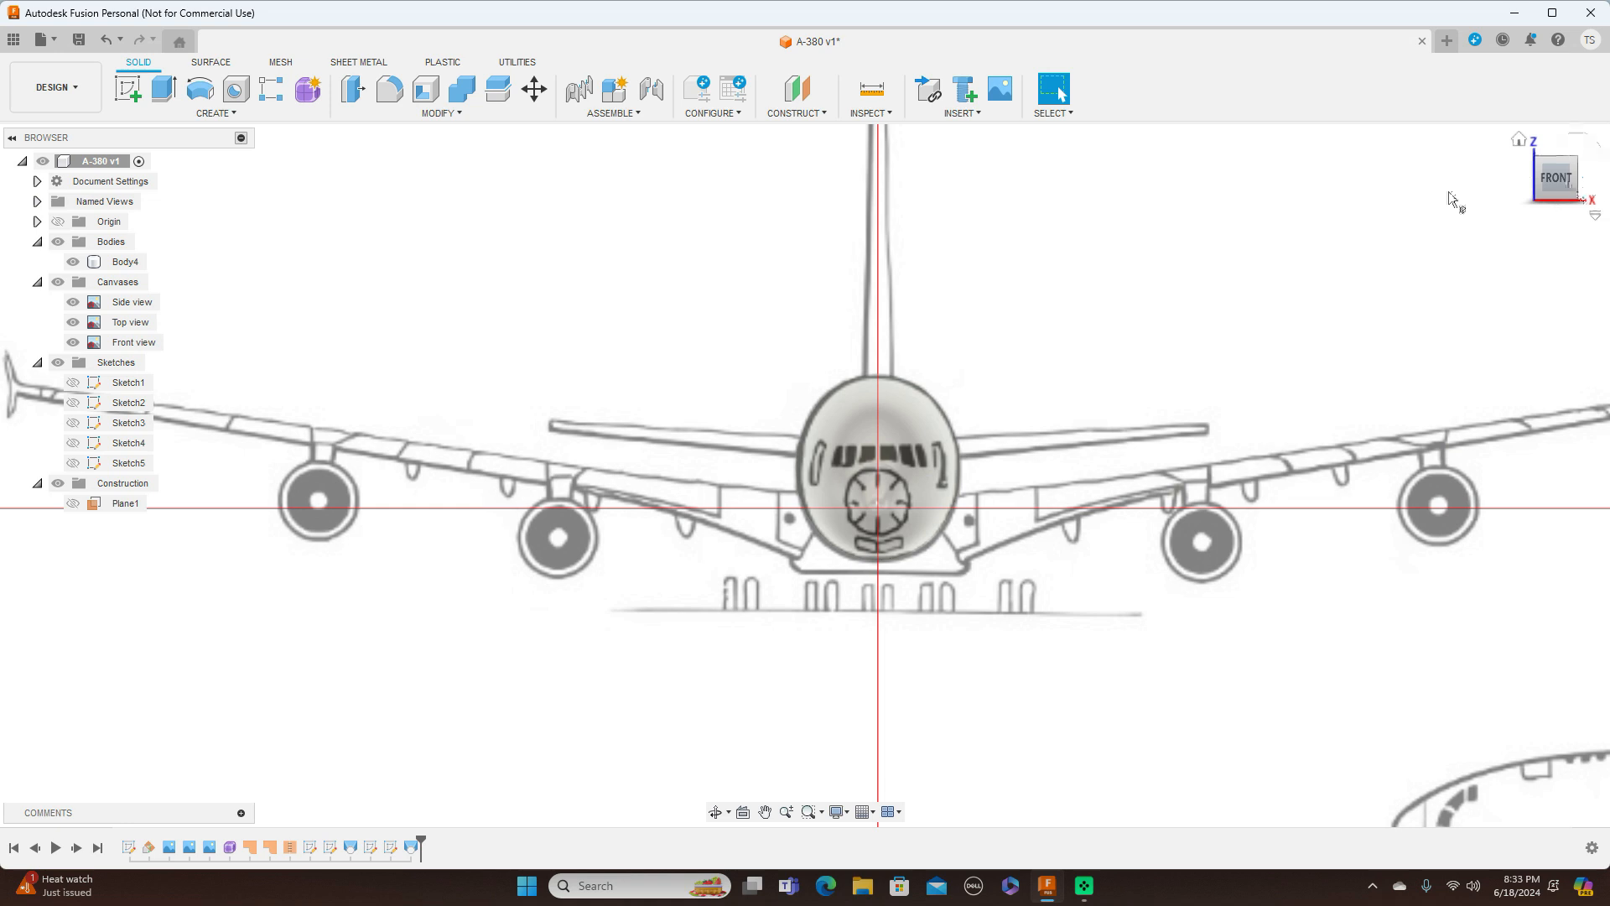
scroll(1302, 226, "down", 3)
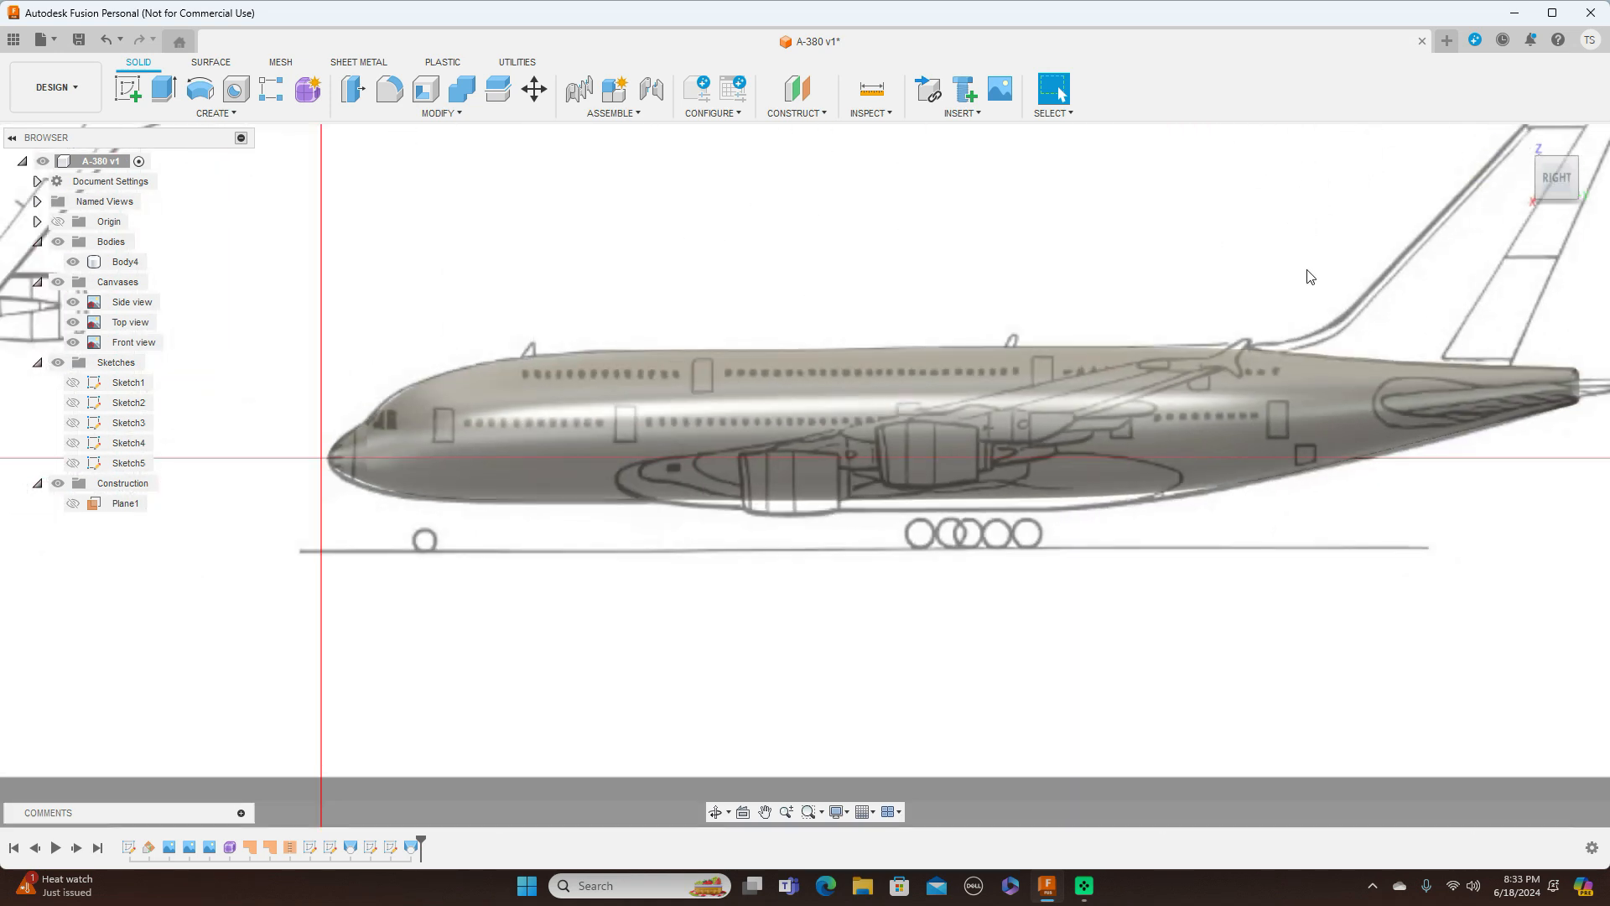
middle_click_drag(1358, 511, 1387, 557)
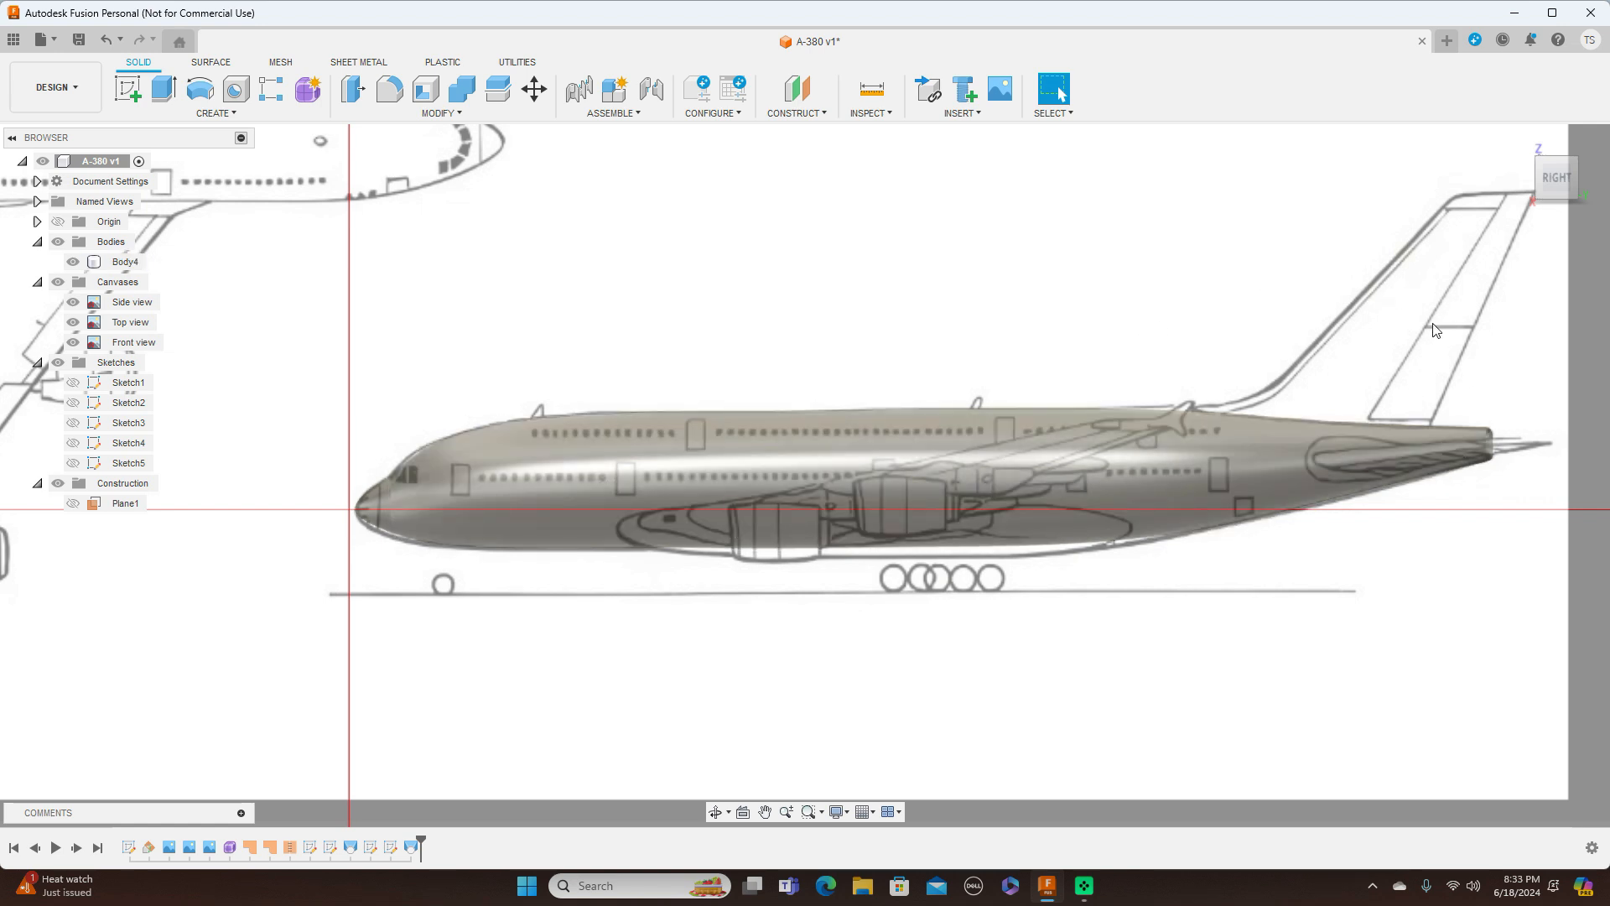
scroll(1306, 256, "down", 2)
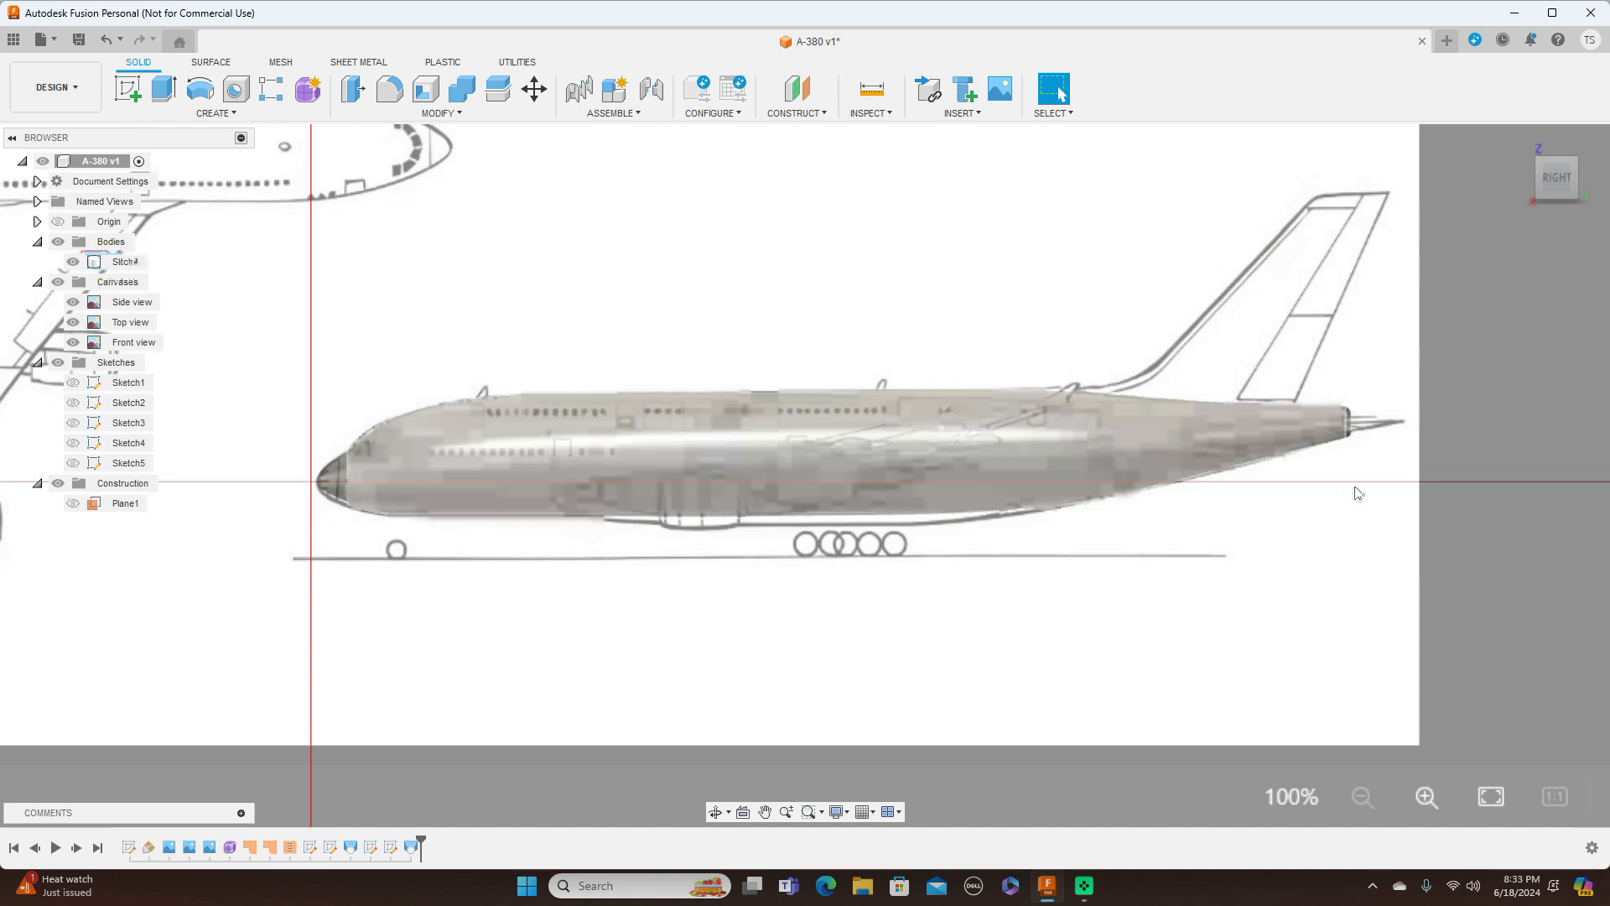
mouse_move(1548, 187)
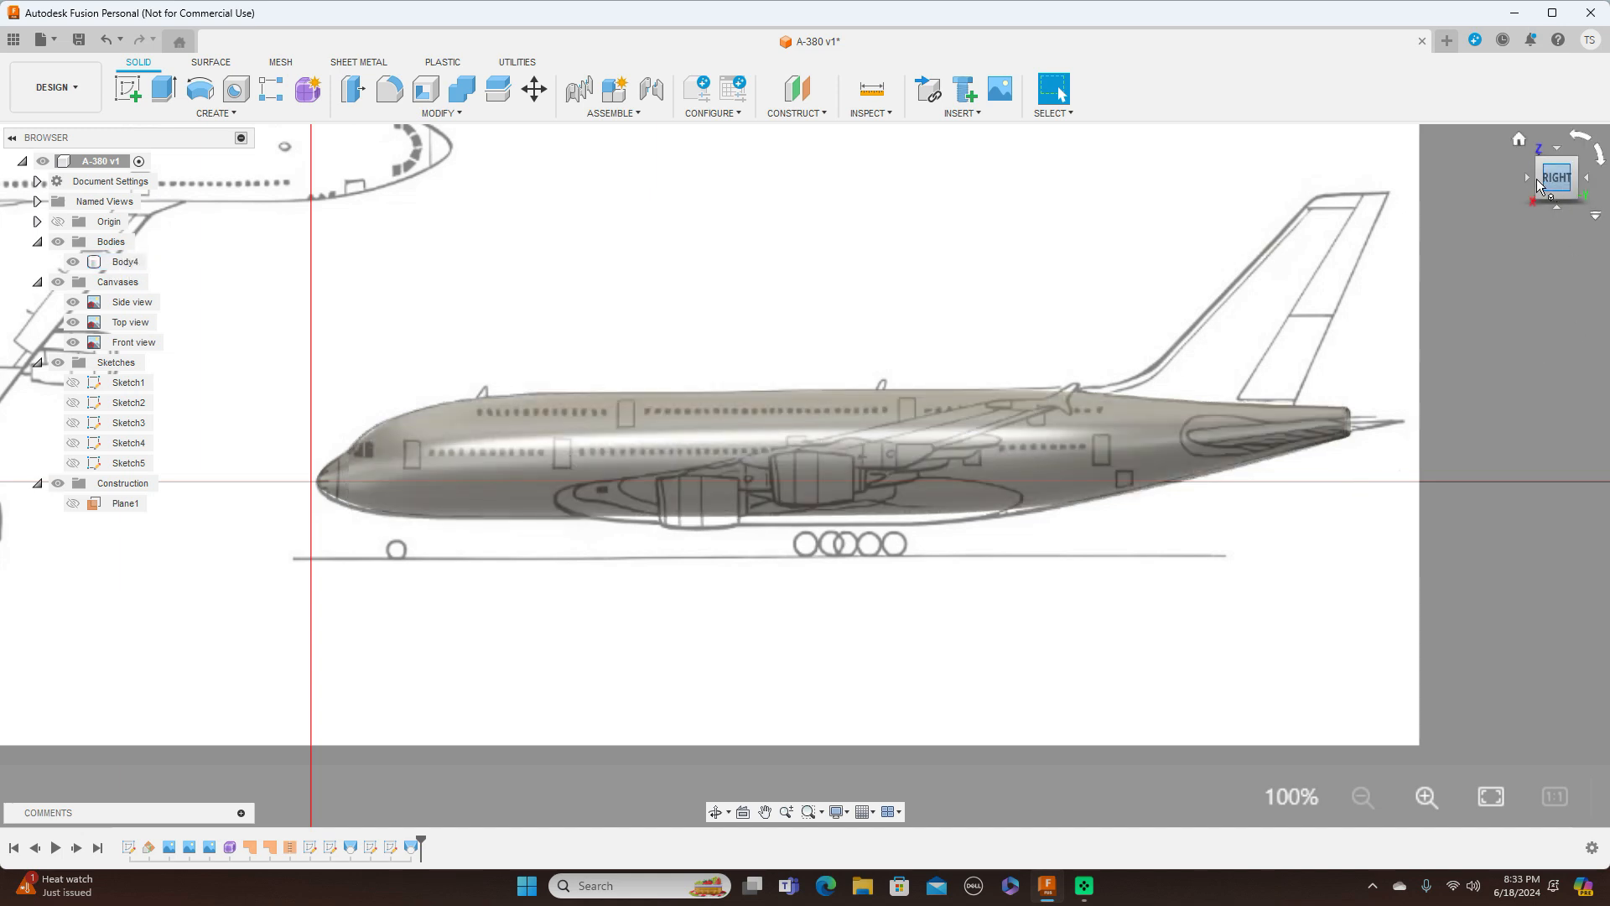
left_click(1204, 435)
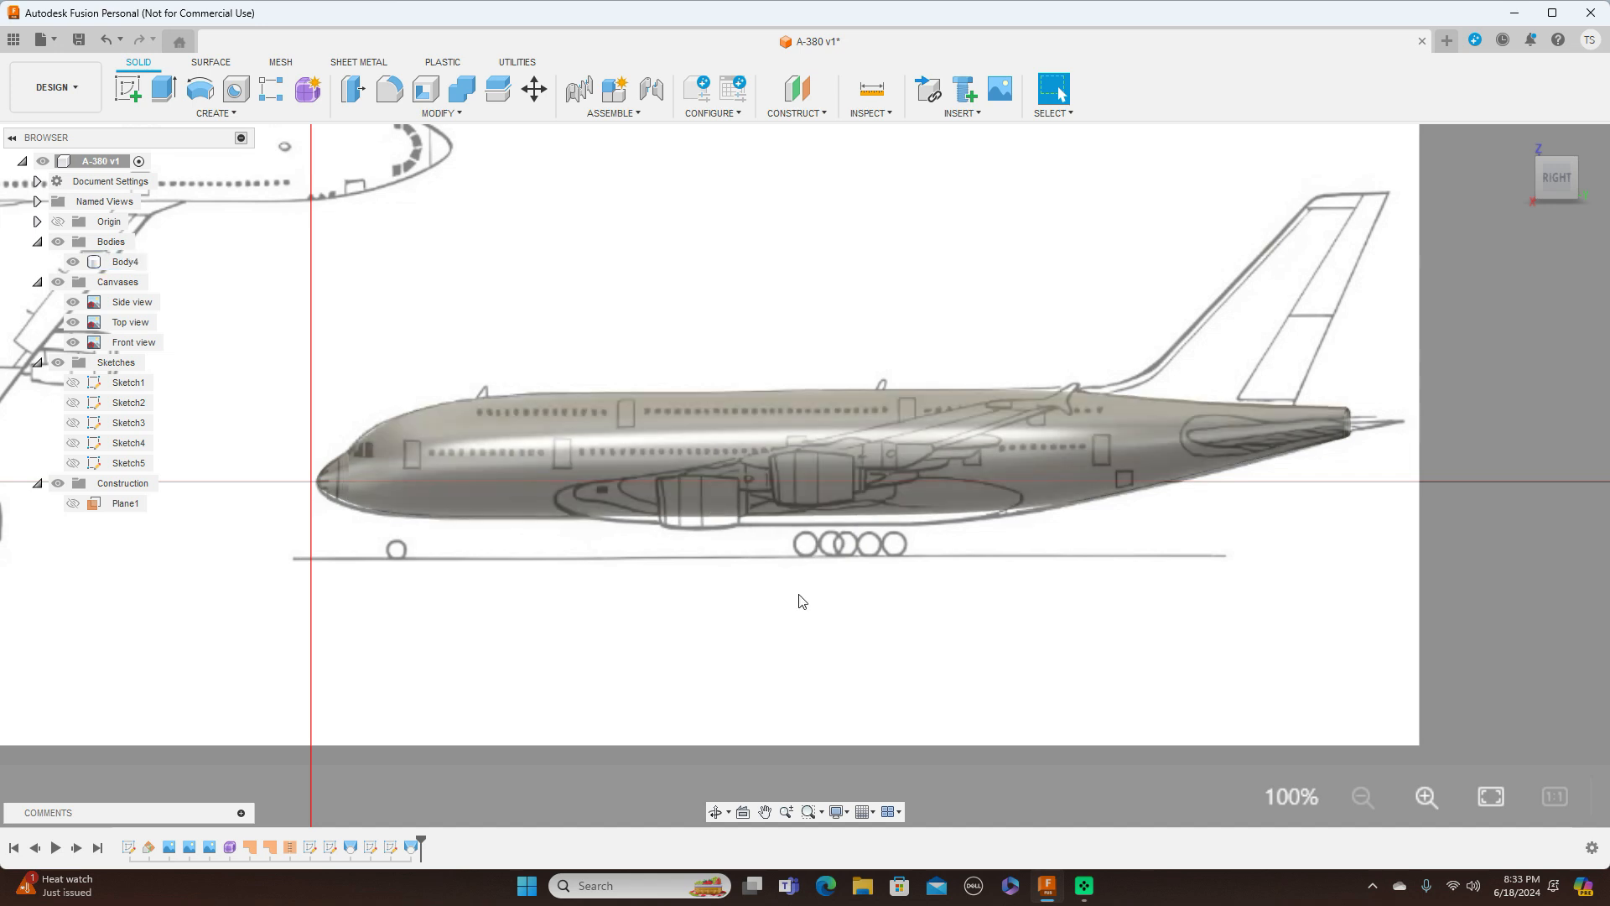
left_click(1527, 180)
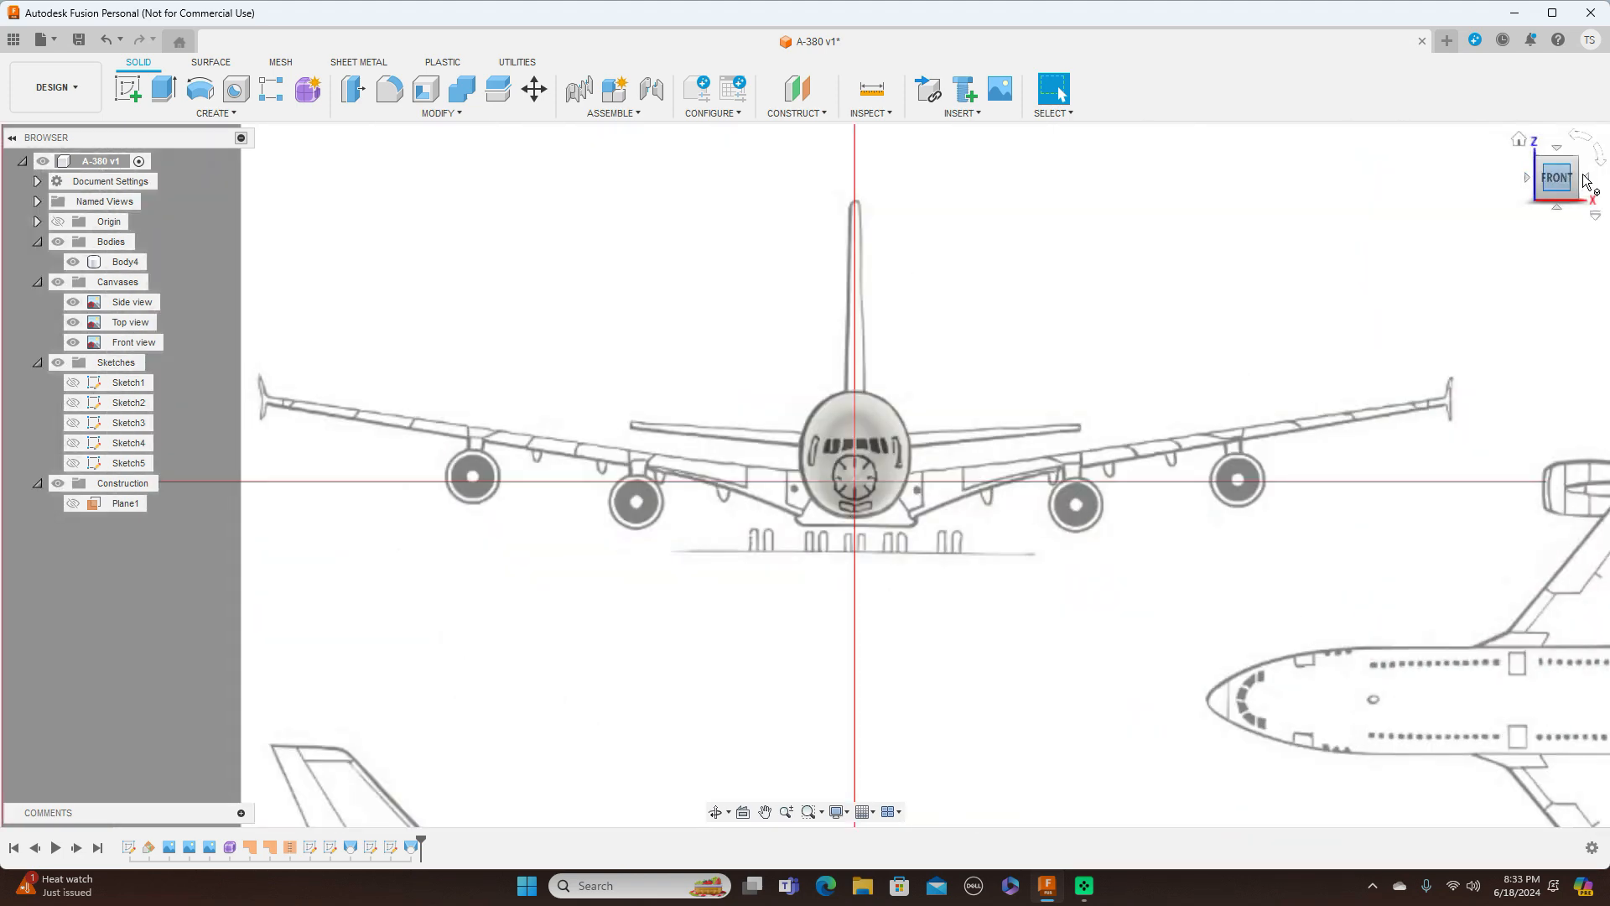
left_click(1587, 177)
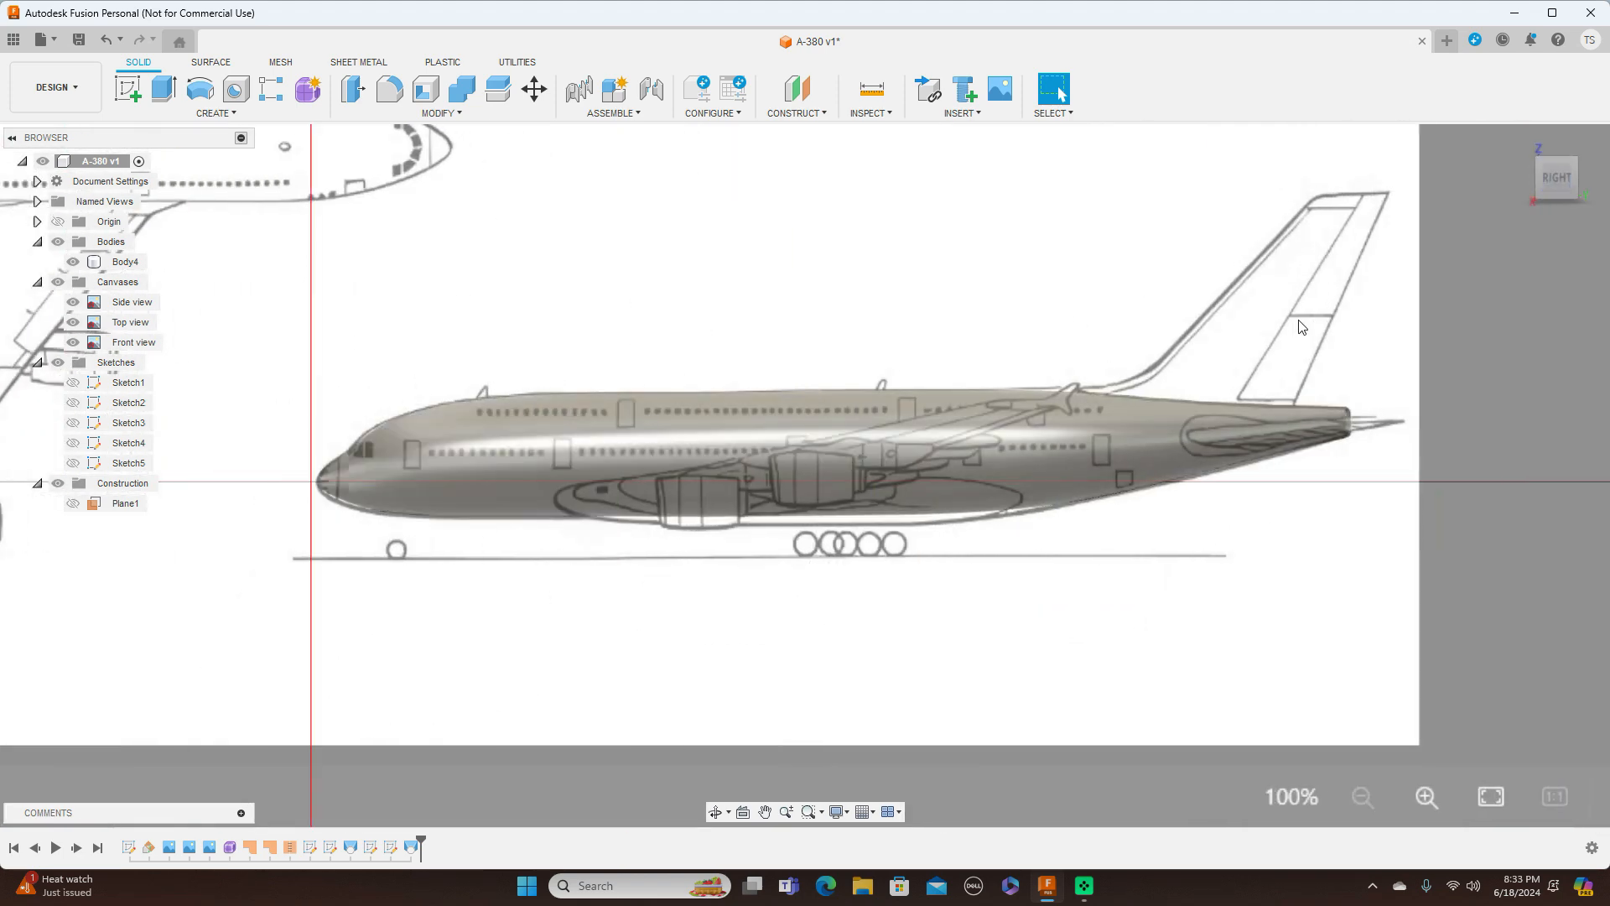